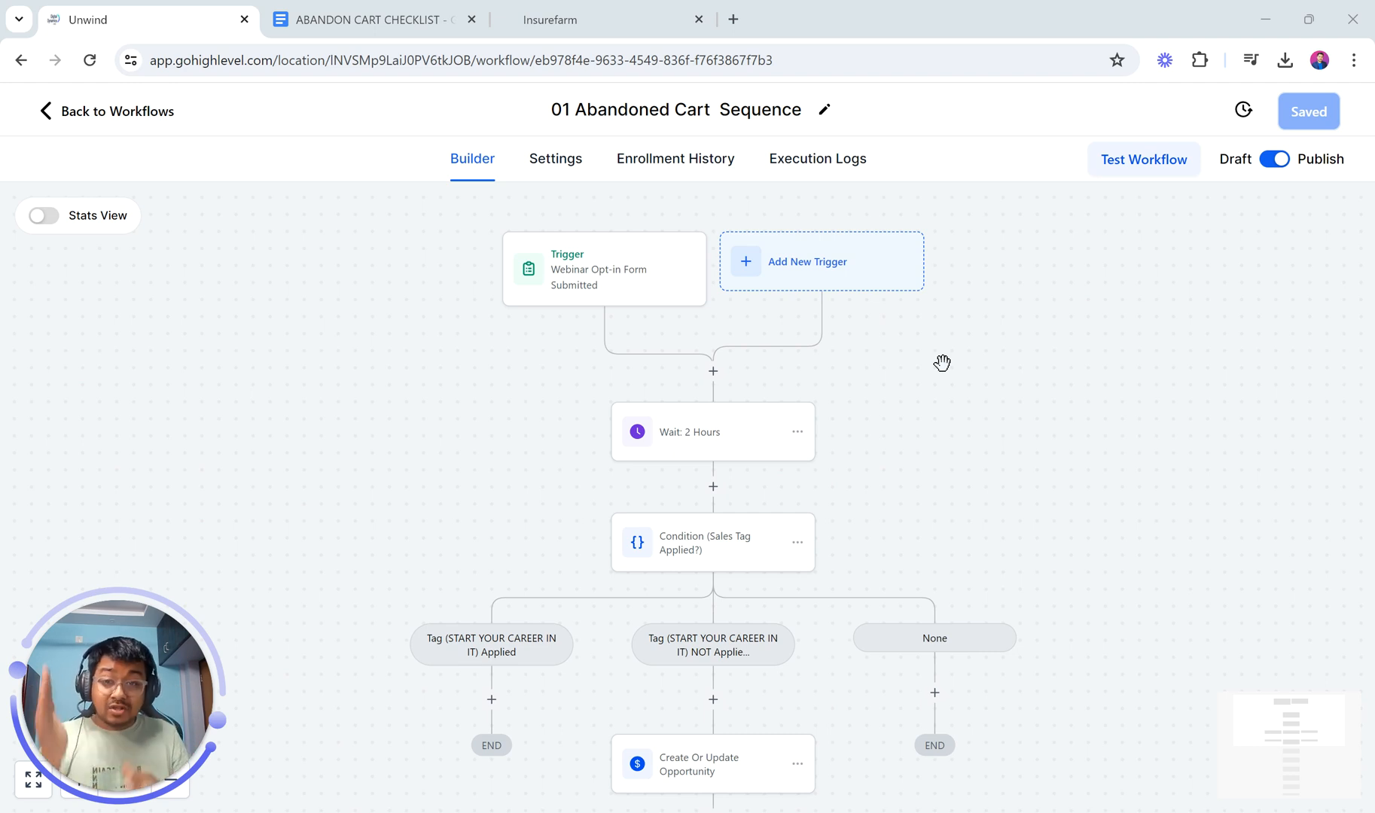
# Step: Pass through the Insurefarm dashboard to the ABANDON CART CHECKLIST document in Google Docs
pyautogui.click(520, 17)
pyautogui.click(399, 16)
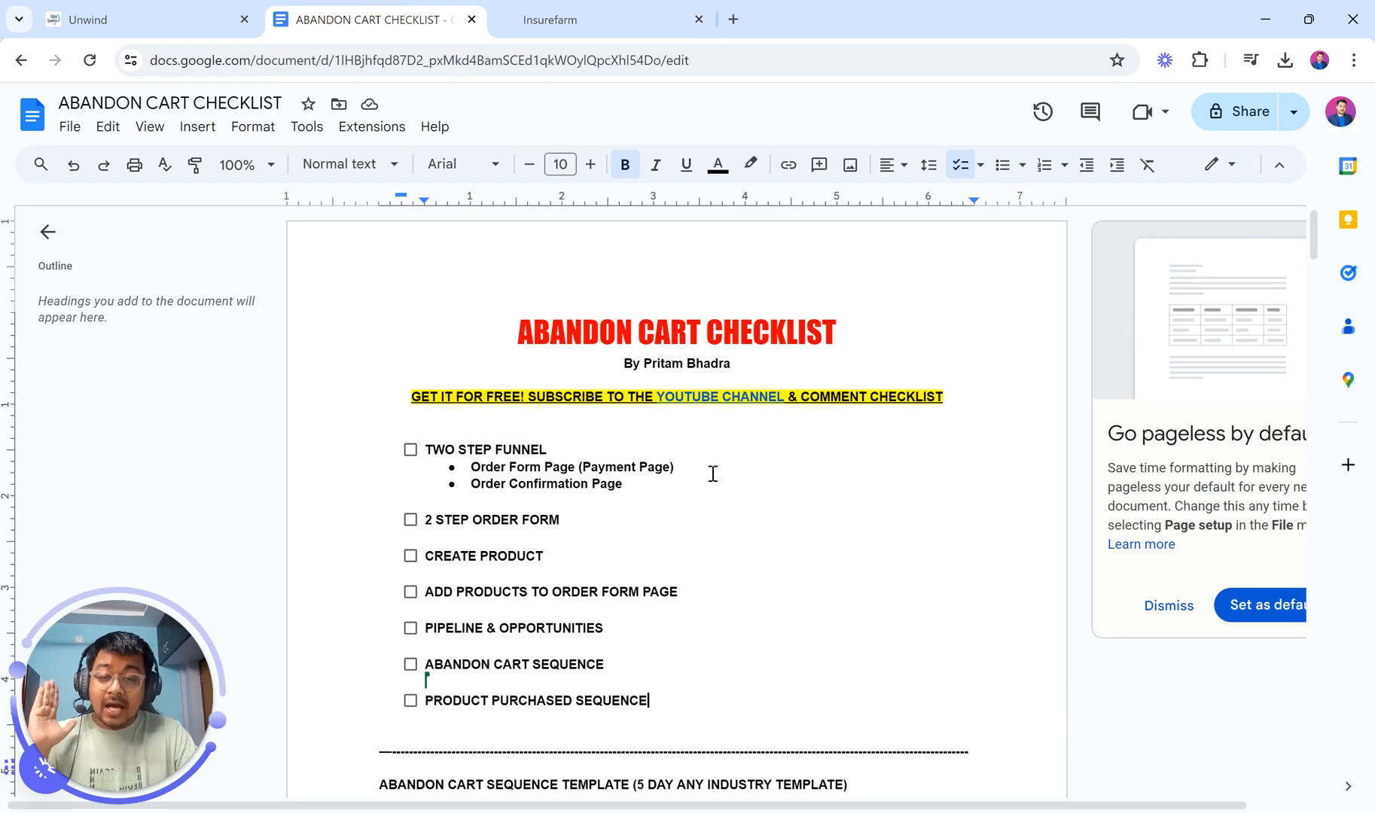
pyautogui.scroll(-6, 742, 620)
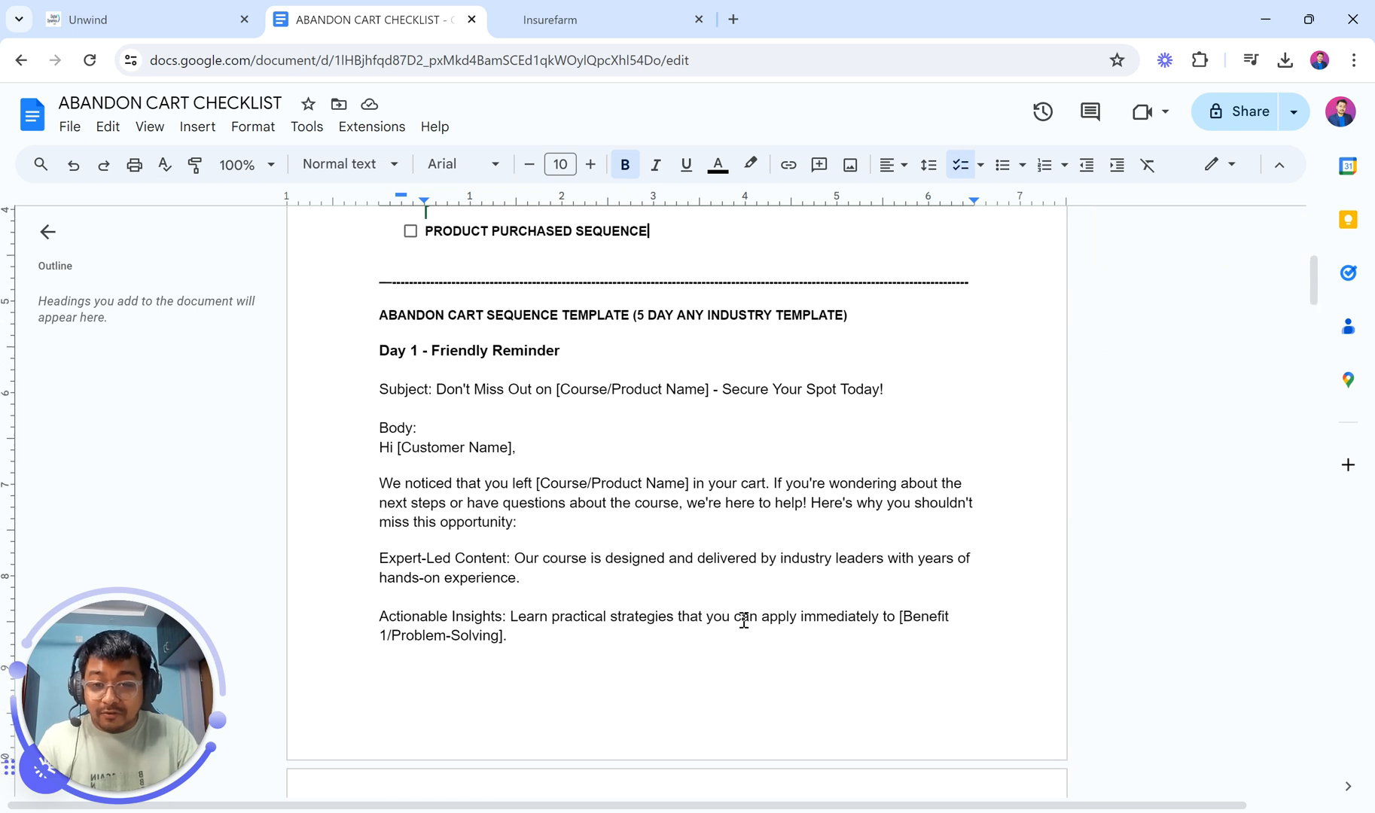
pyautogui.scroll(-1, 744, 620)
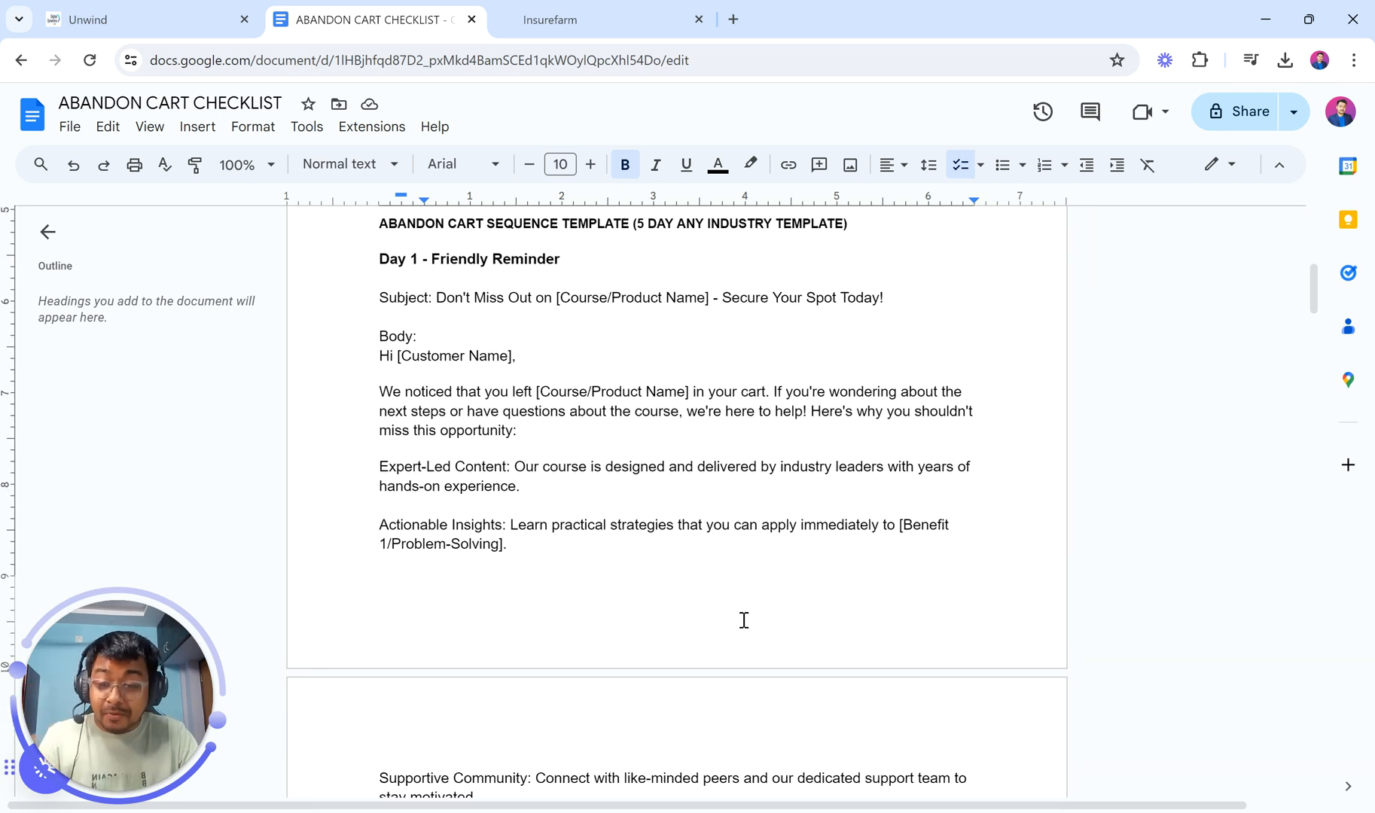
pyautogui.scroll(-10, 744, 620)
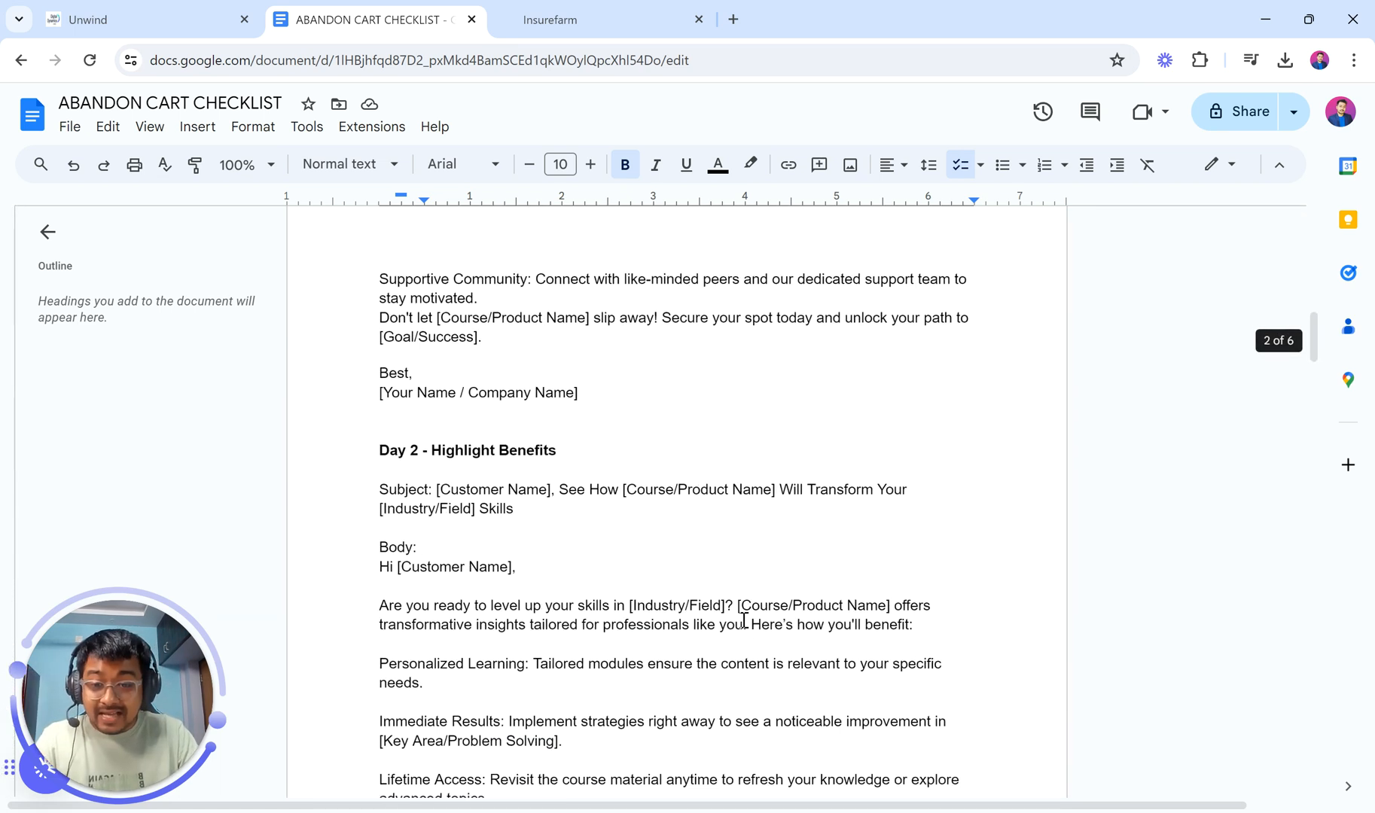
pyautogui.scroll(5, 743, 619)
pyautogui.scroll(6, 744, 620)
pyautogui.scroll(-1, 740, 620)
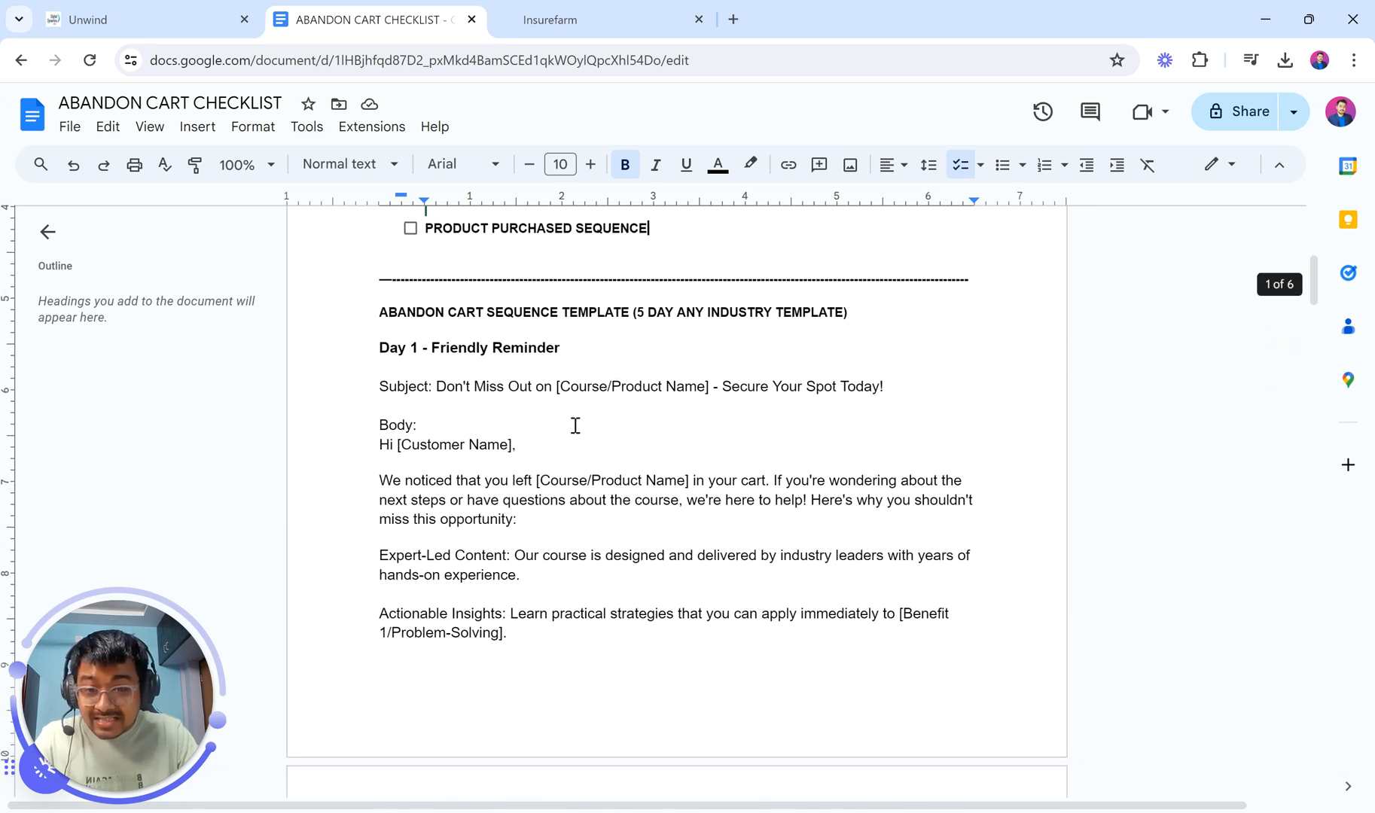
pyautogui.moveTo(382, 393); pyautogui.dragTo(969, 635)
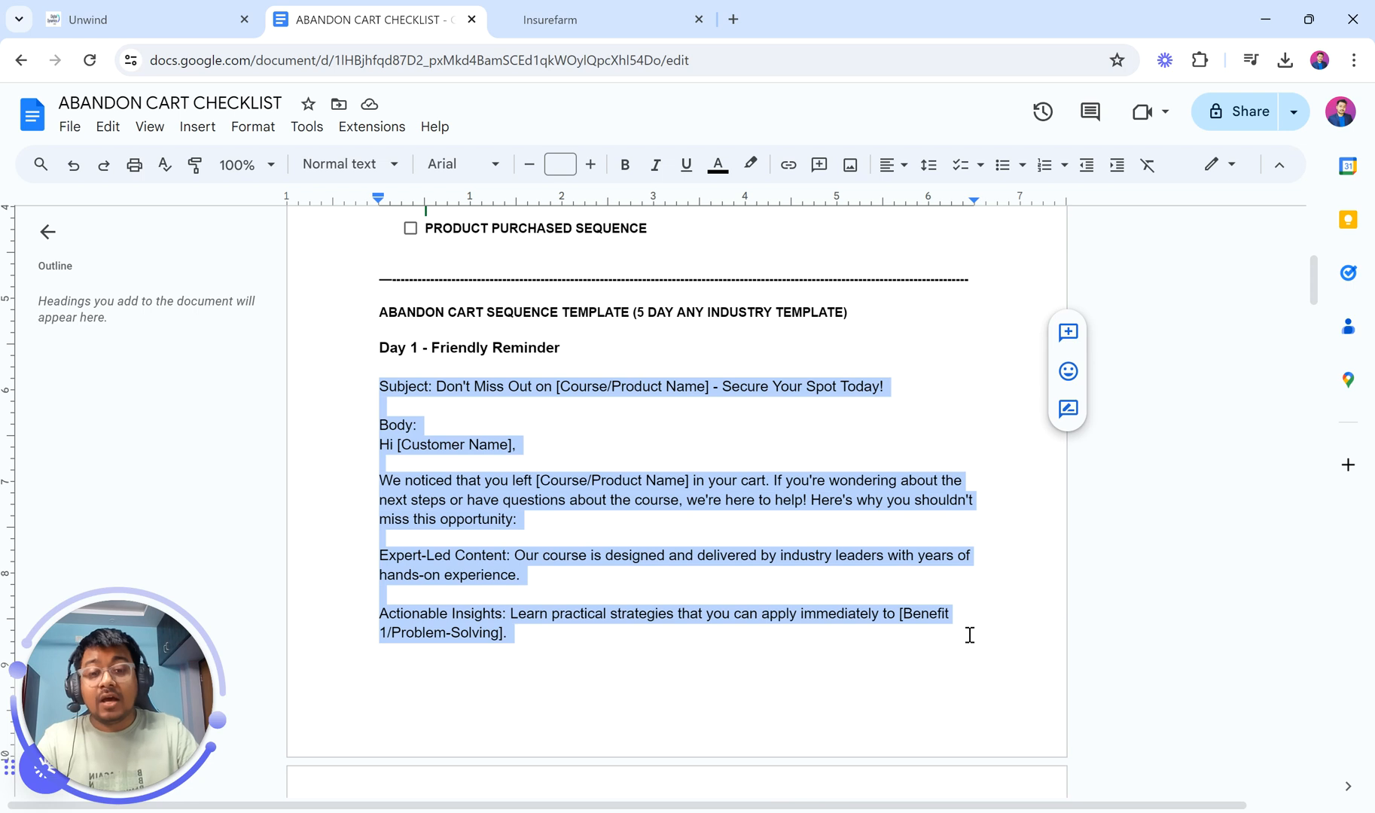
pyautogui.scroll(-20, 969, 635)
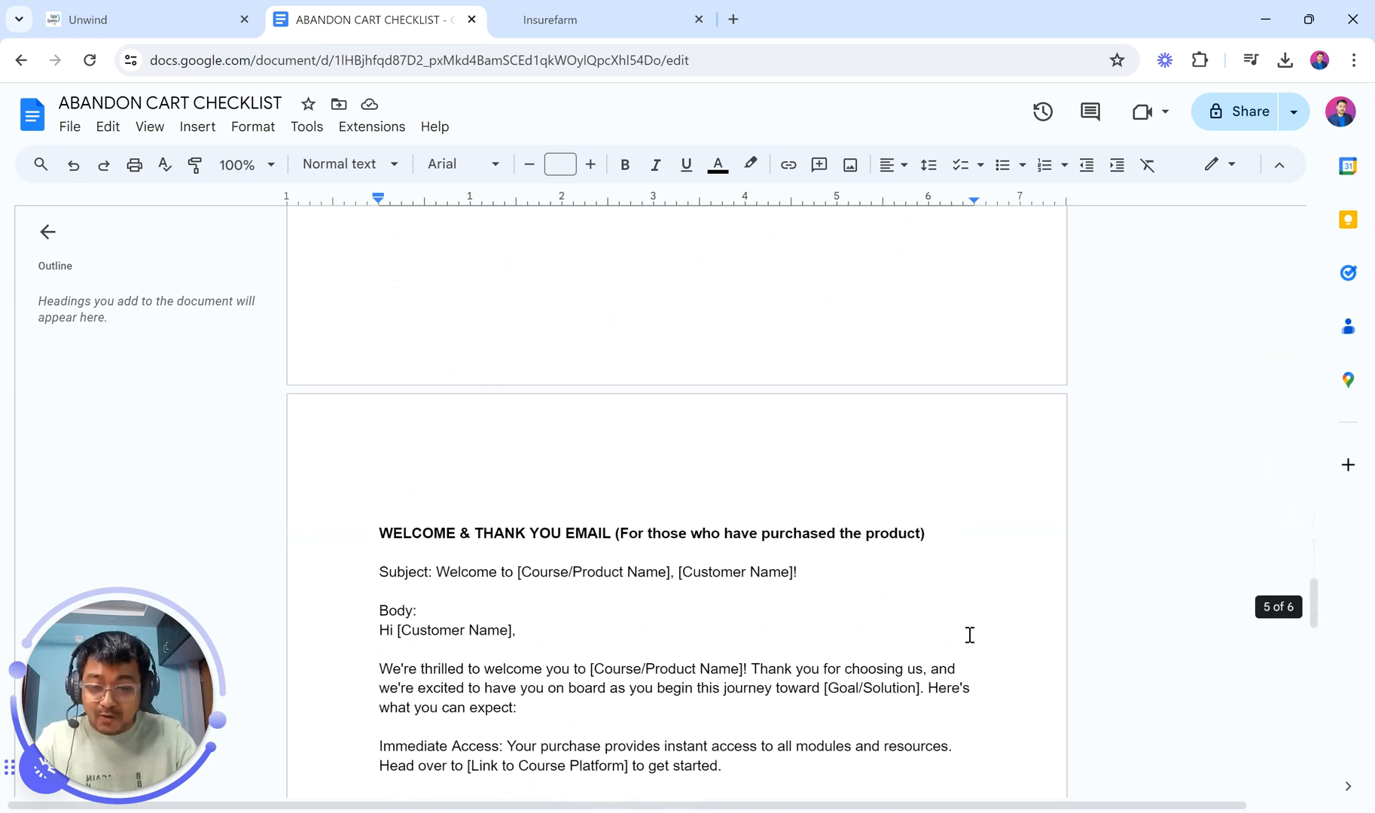
pyautogui.scroll(-5, 970, 635)
pyautogui.scroll(1, 970, 635)
pyautogui.scroll(-1, 970, 634)
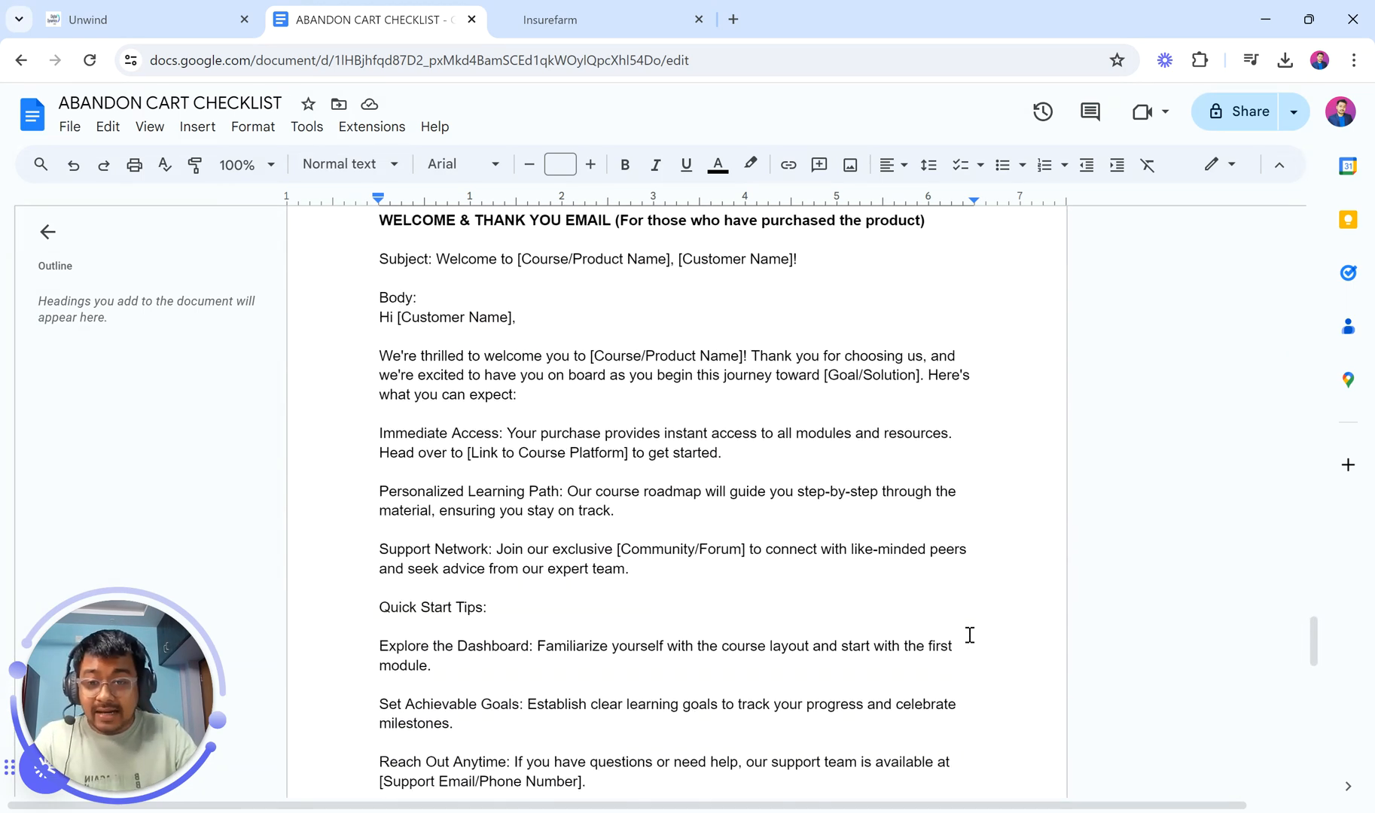
pyautogui.scroll(1, 970, 634)
pyautogui.scroll(-3, 804, 557)
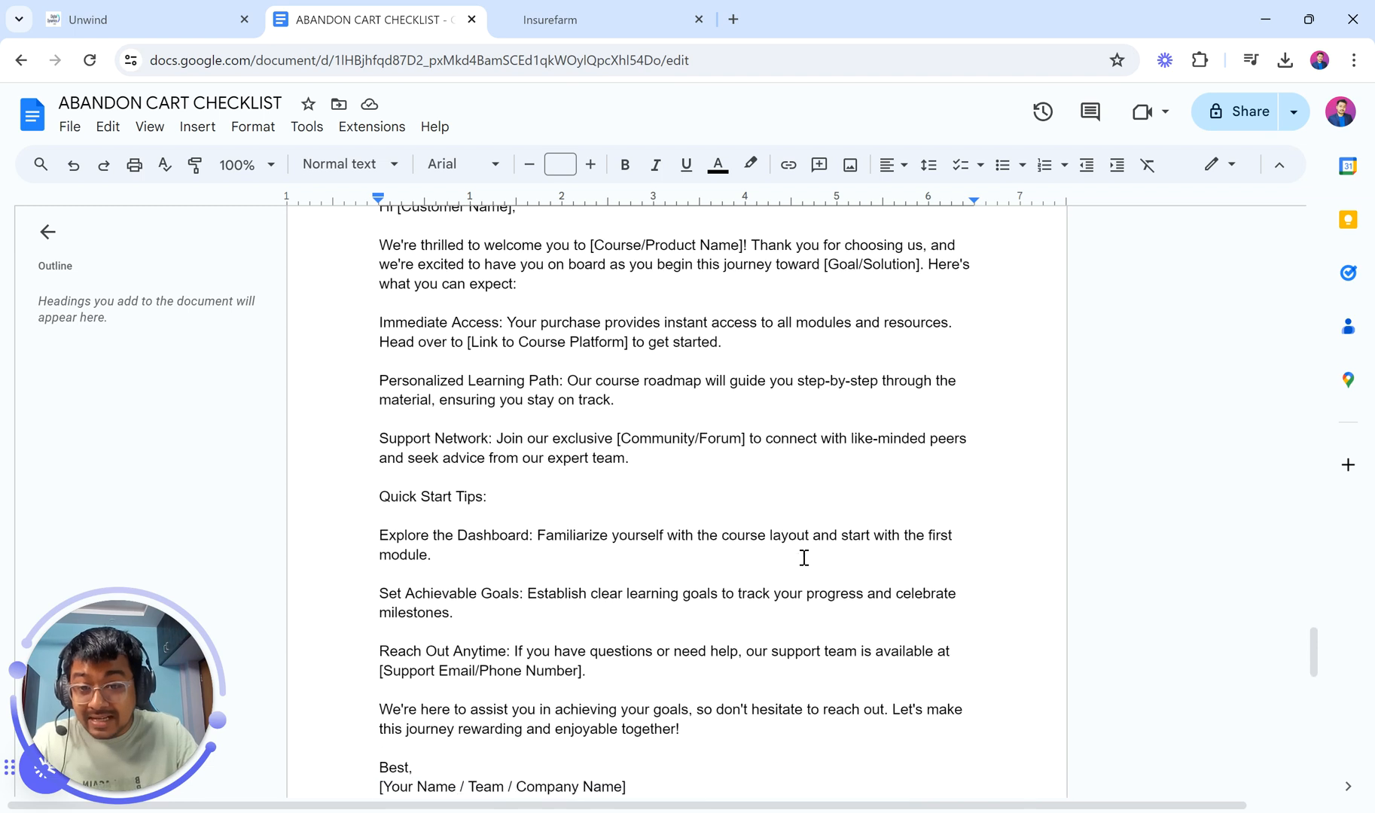
pyautogui.scroll(-3, 804, 558)
pyautogui.scroll(5, 804, 558)
pyautogui.scroll(-1, 804, 558)
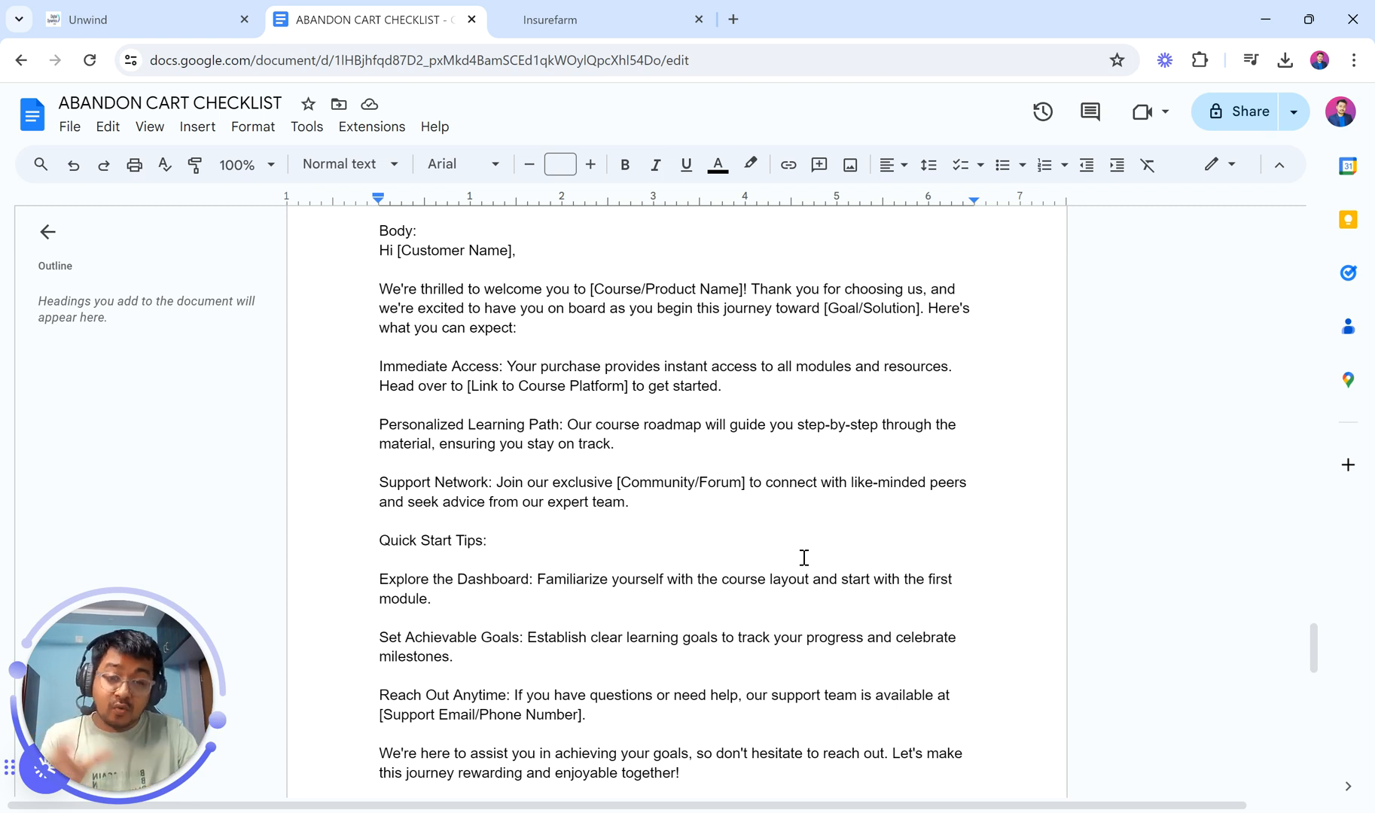
pyautogui.scroll(20, 803, 557)
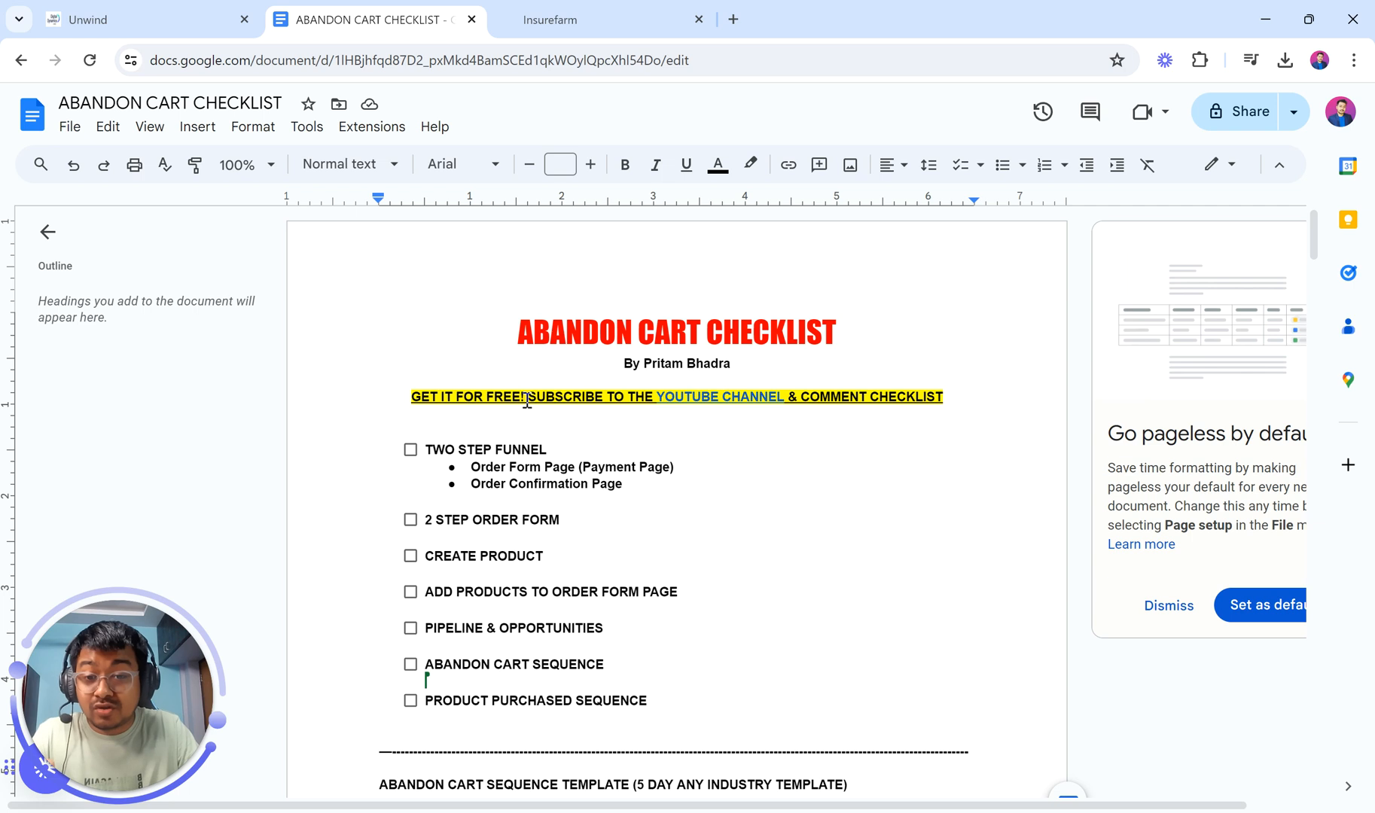
# Step: Select parts of the yellow subscribe line, click below CREATE PRODUCT, and return to the 01 Abandoned Cart Sequence workflow
pyautogui.moveTo(526, 397); pyautogui.dragTo(792, 395)
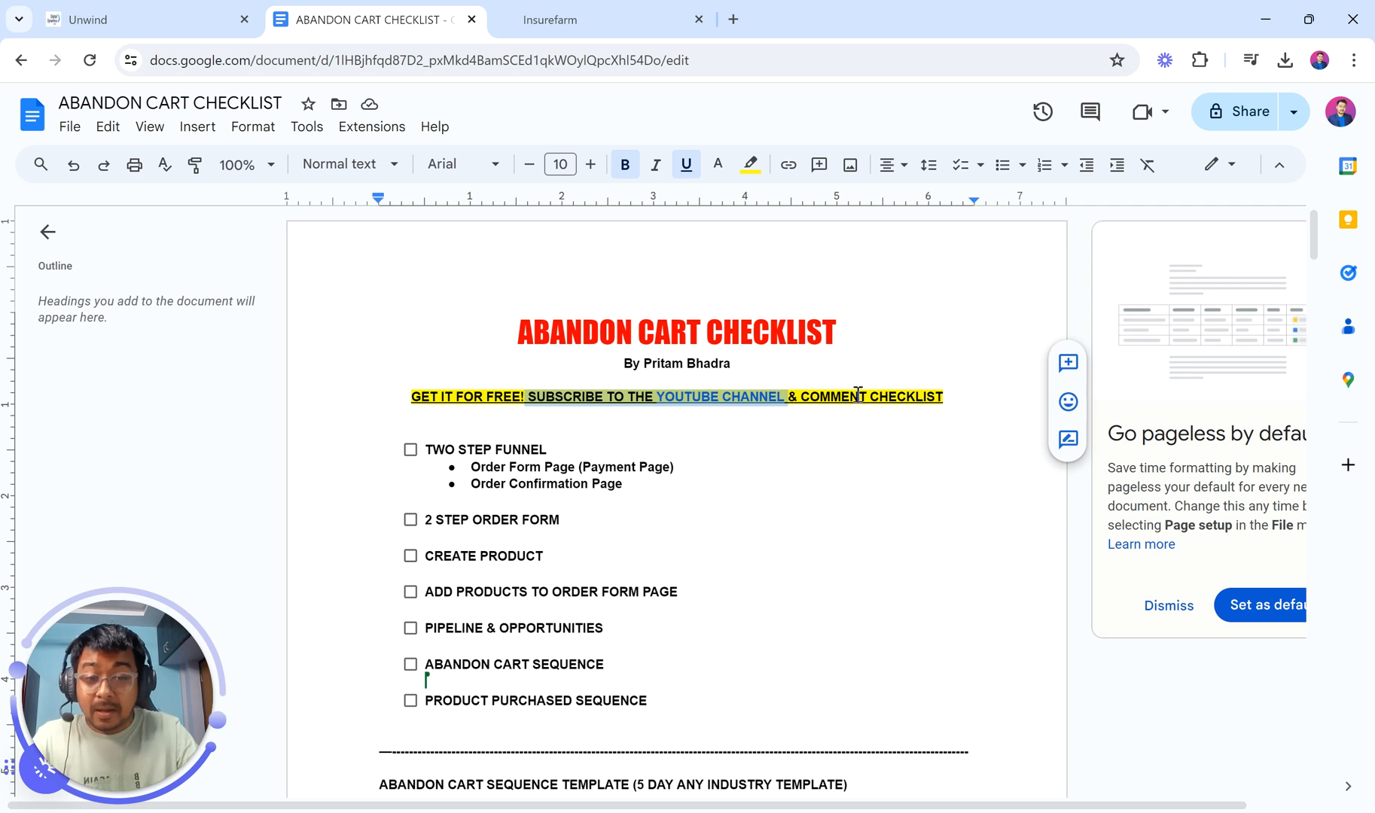
pyautogui.moveTo(866, 397); pyautogui.dragTo(968, 409)
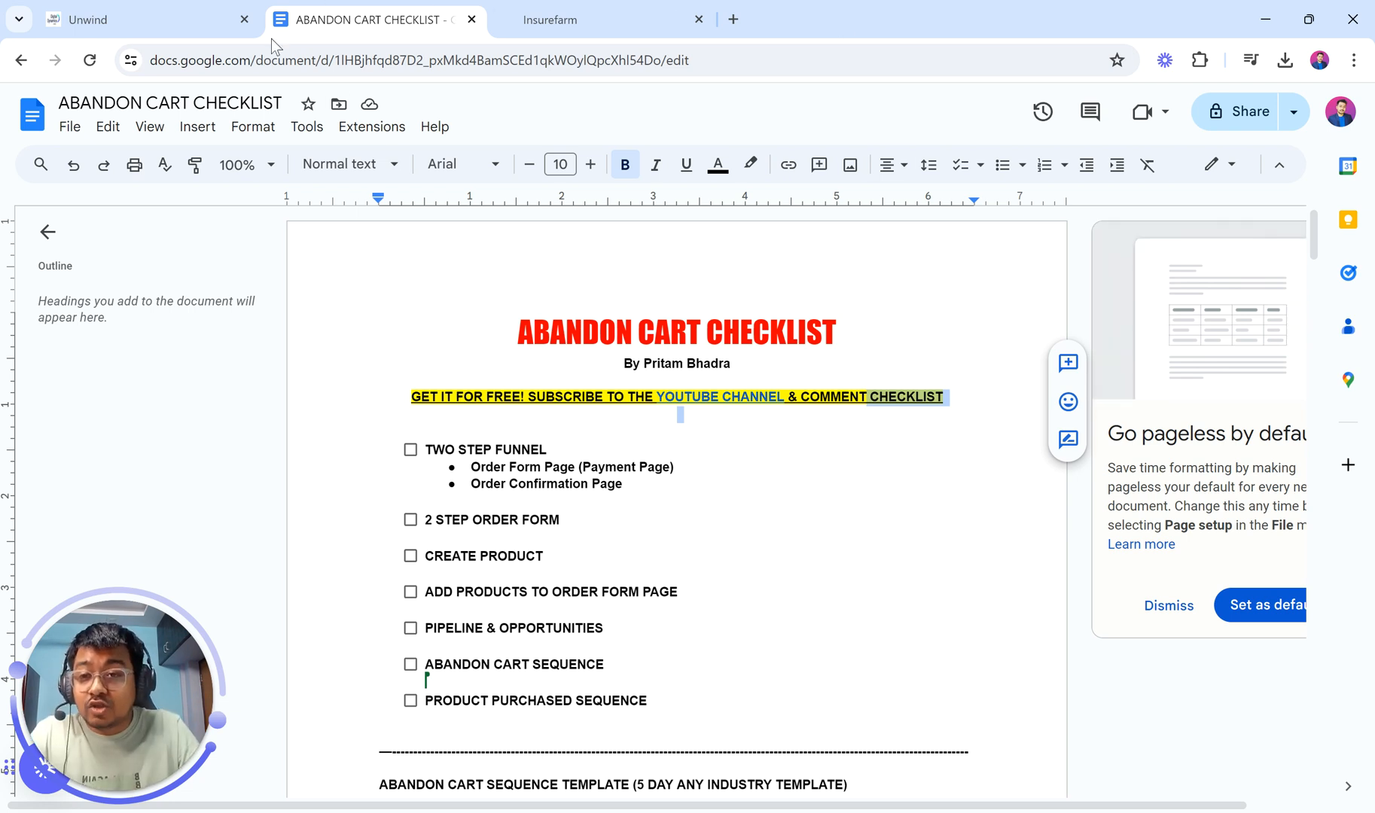
pyautogui.scroll(-2, 605, 451)
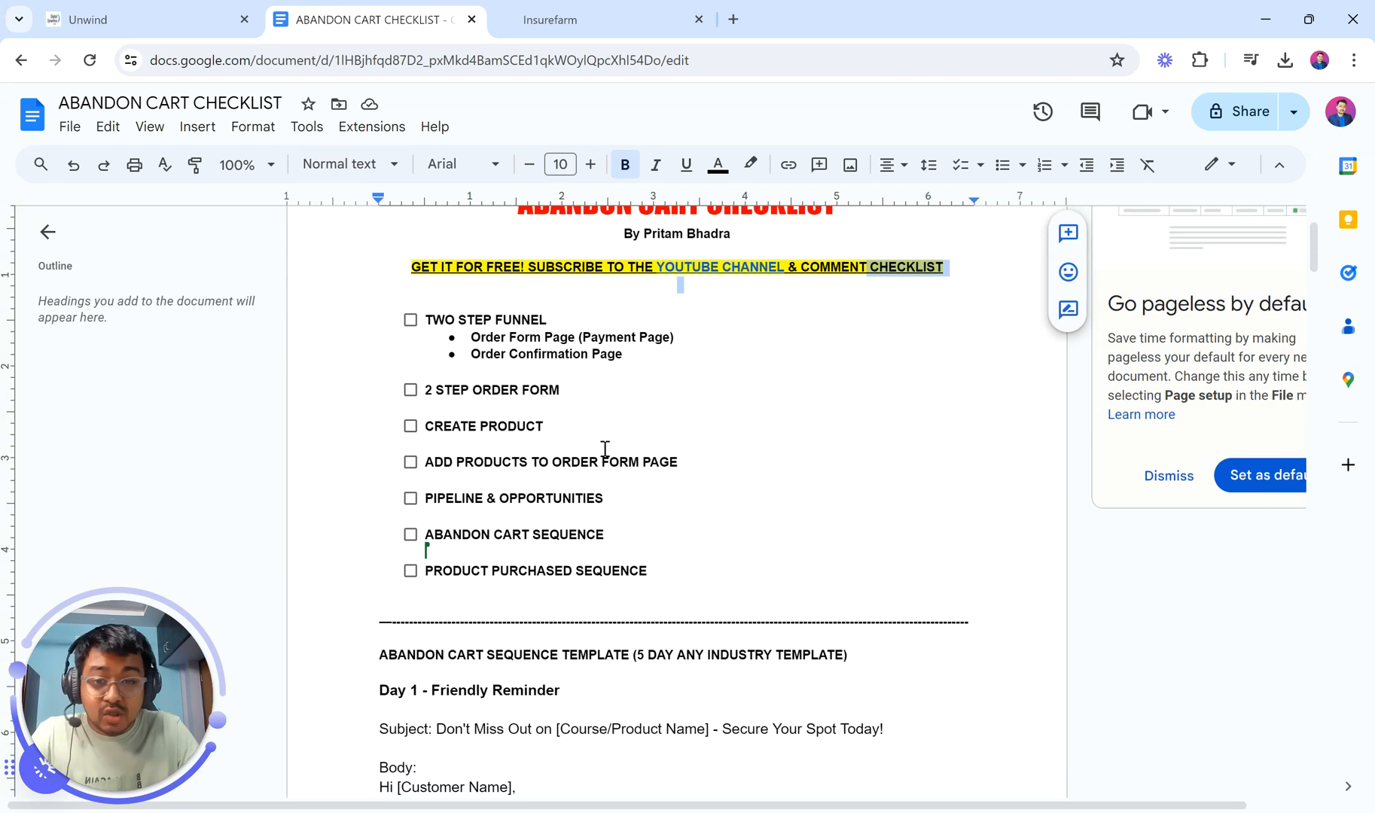
pyautogui.click(604, 448)
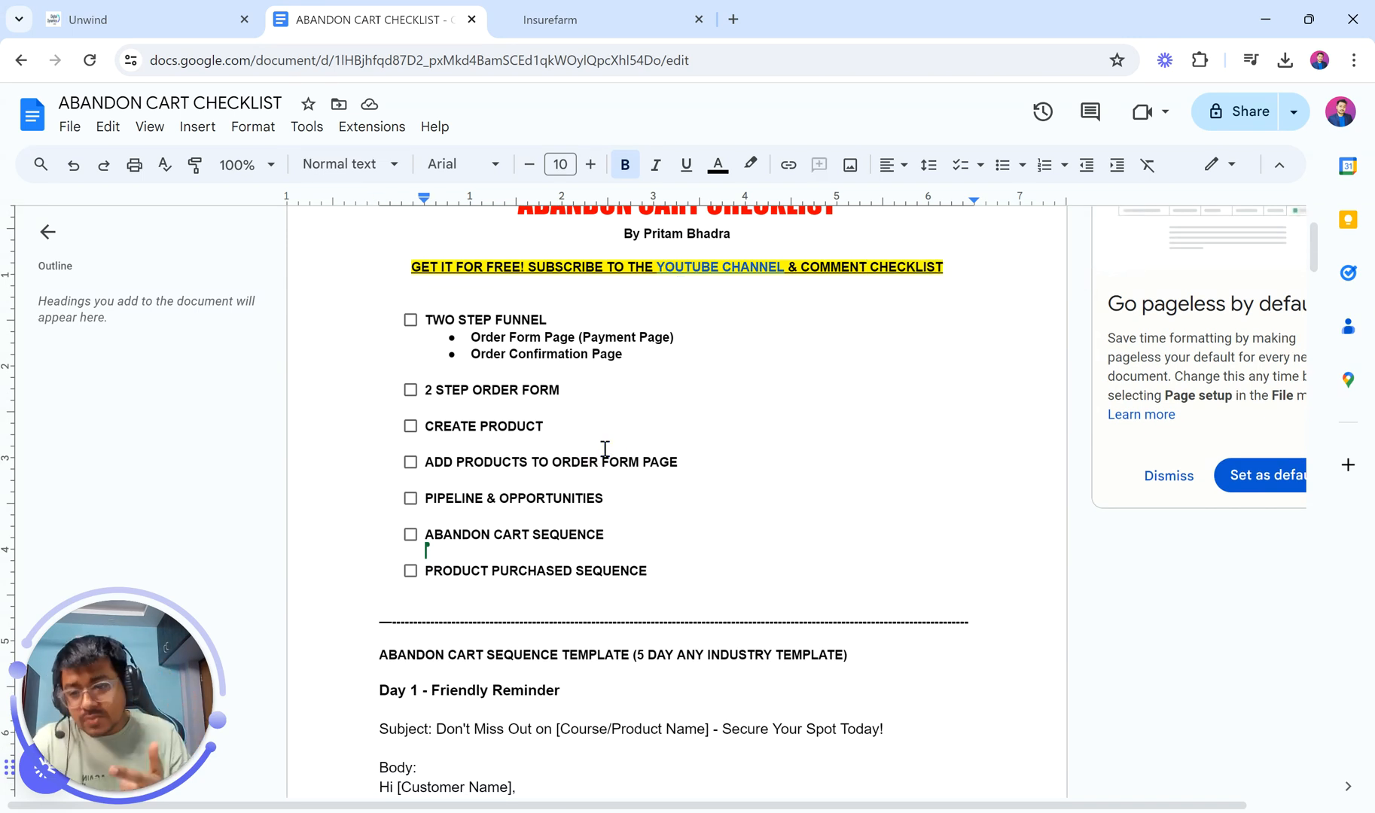
pyautogui.click(161, 2)
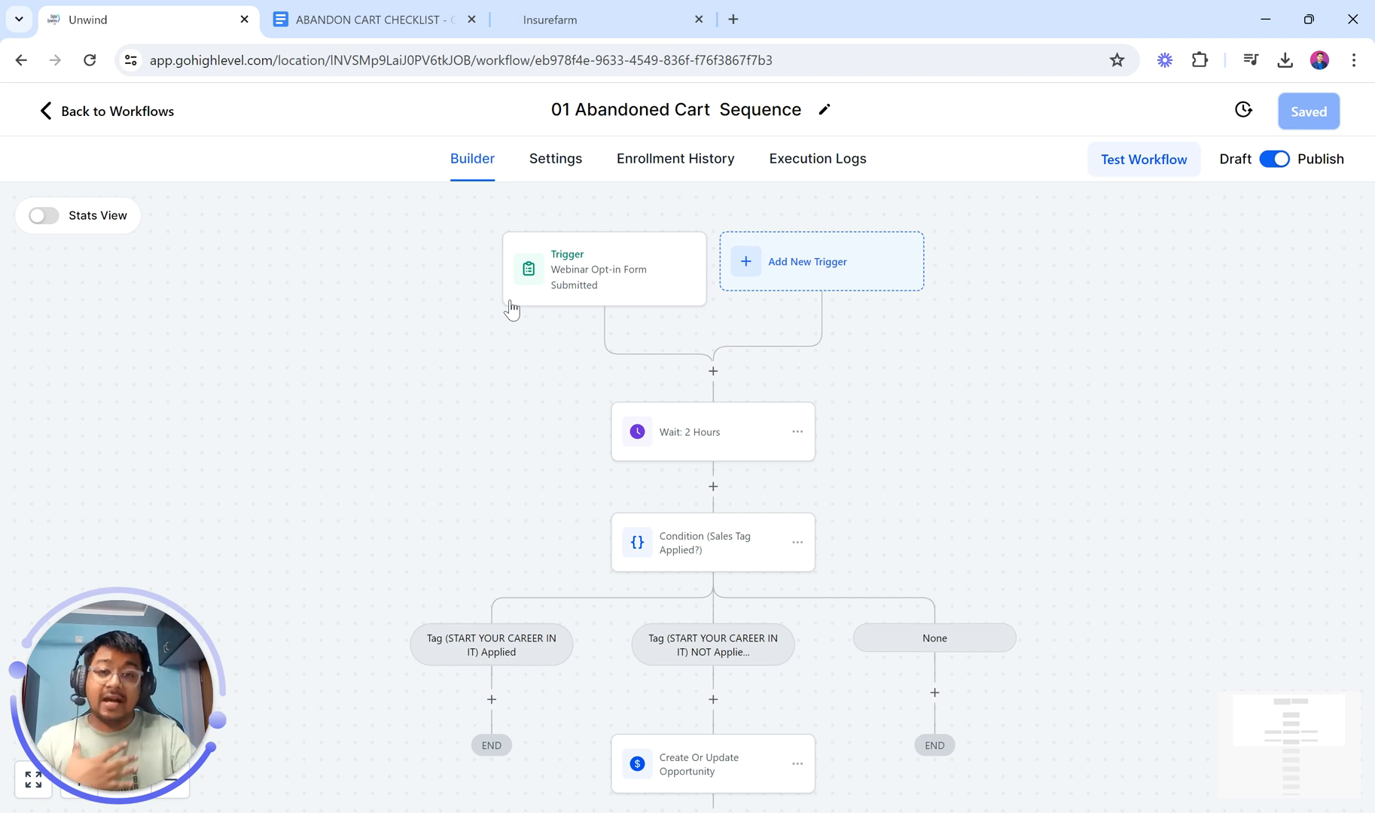
pyautogui.click(734, 19)
pyautogui.write('pri')
pyautogui.press('Return')
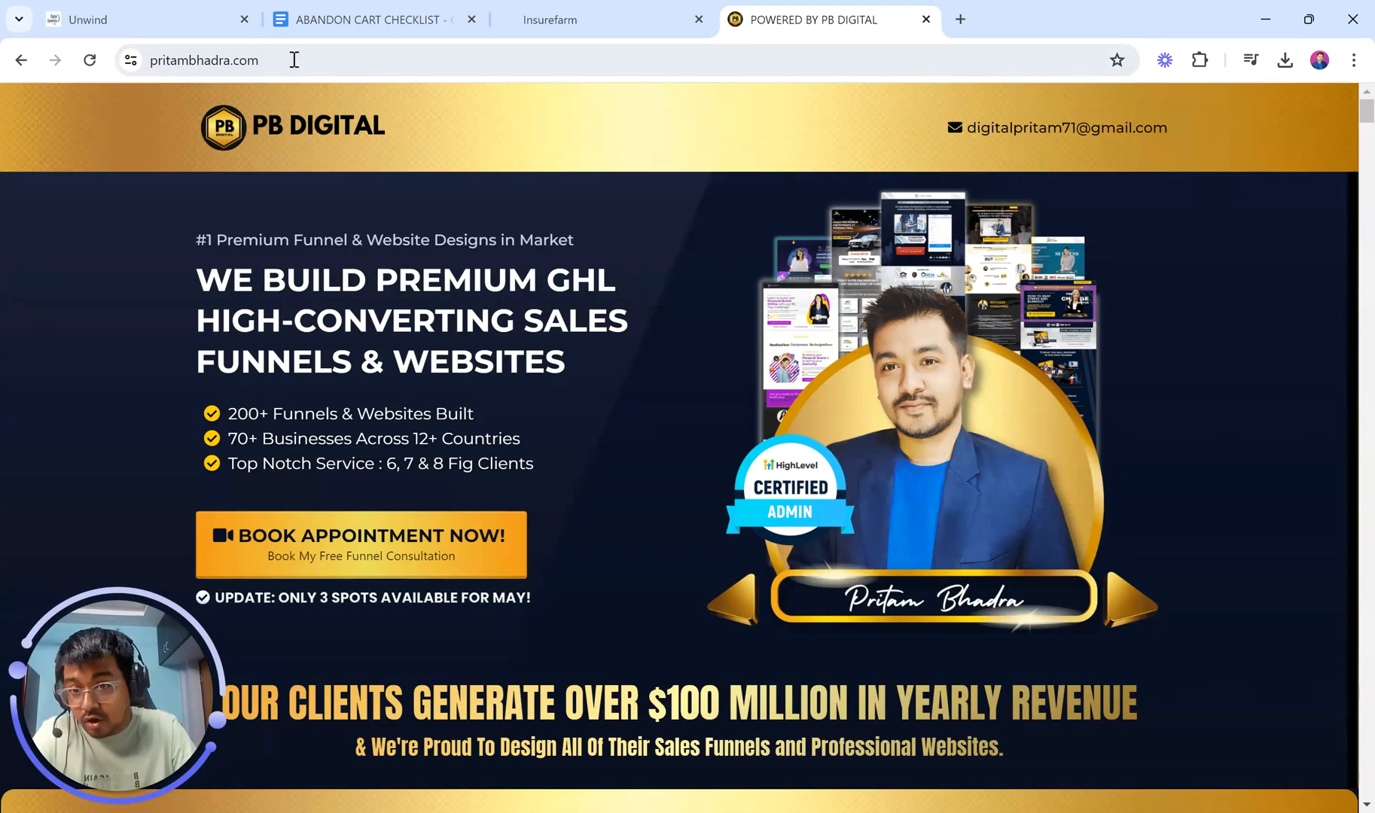
pyautogui.click(294, 59)
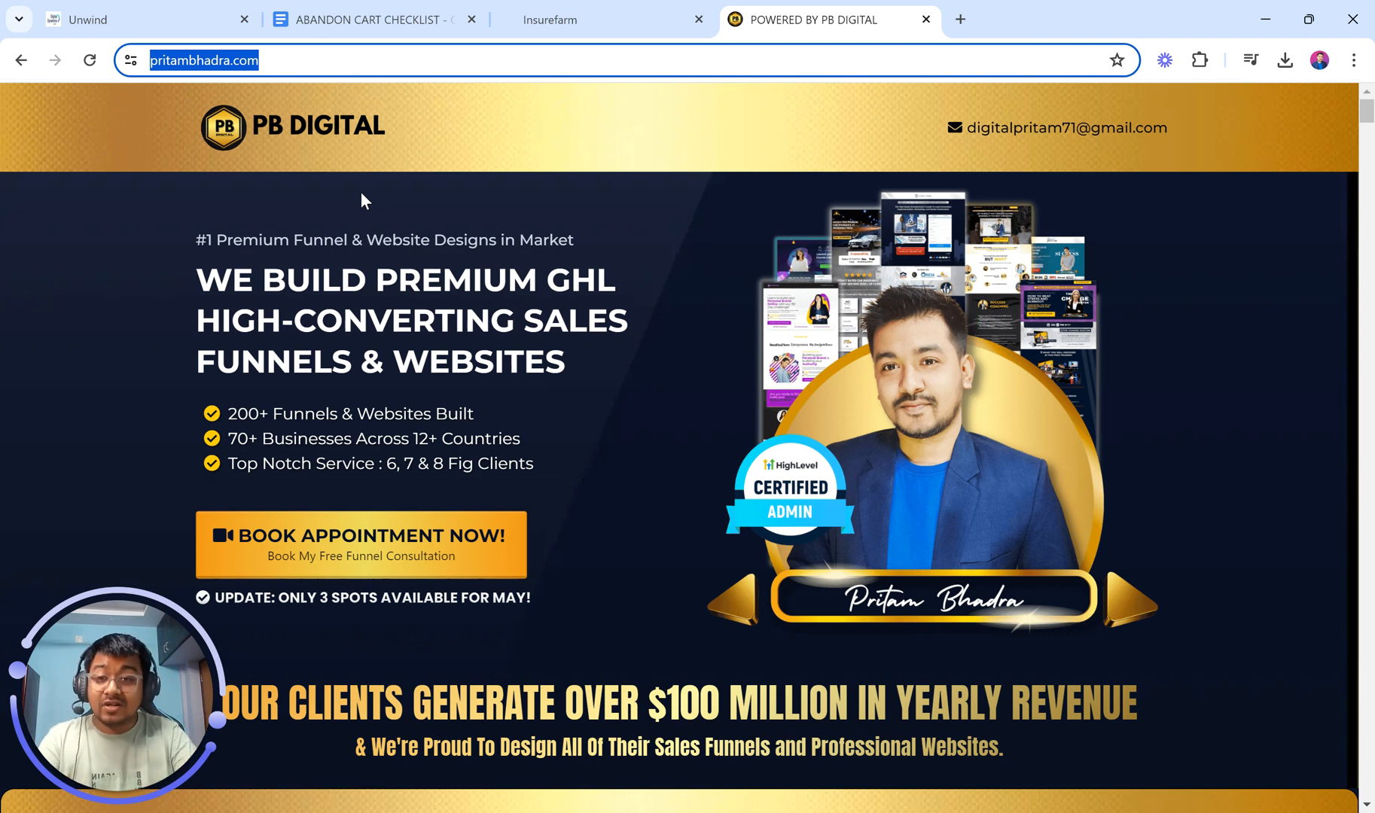
pyautogui.scroll(-10, 545, 430)
pyautogui.scroll(-11, 544, 431)
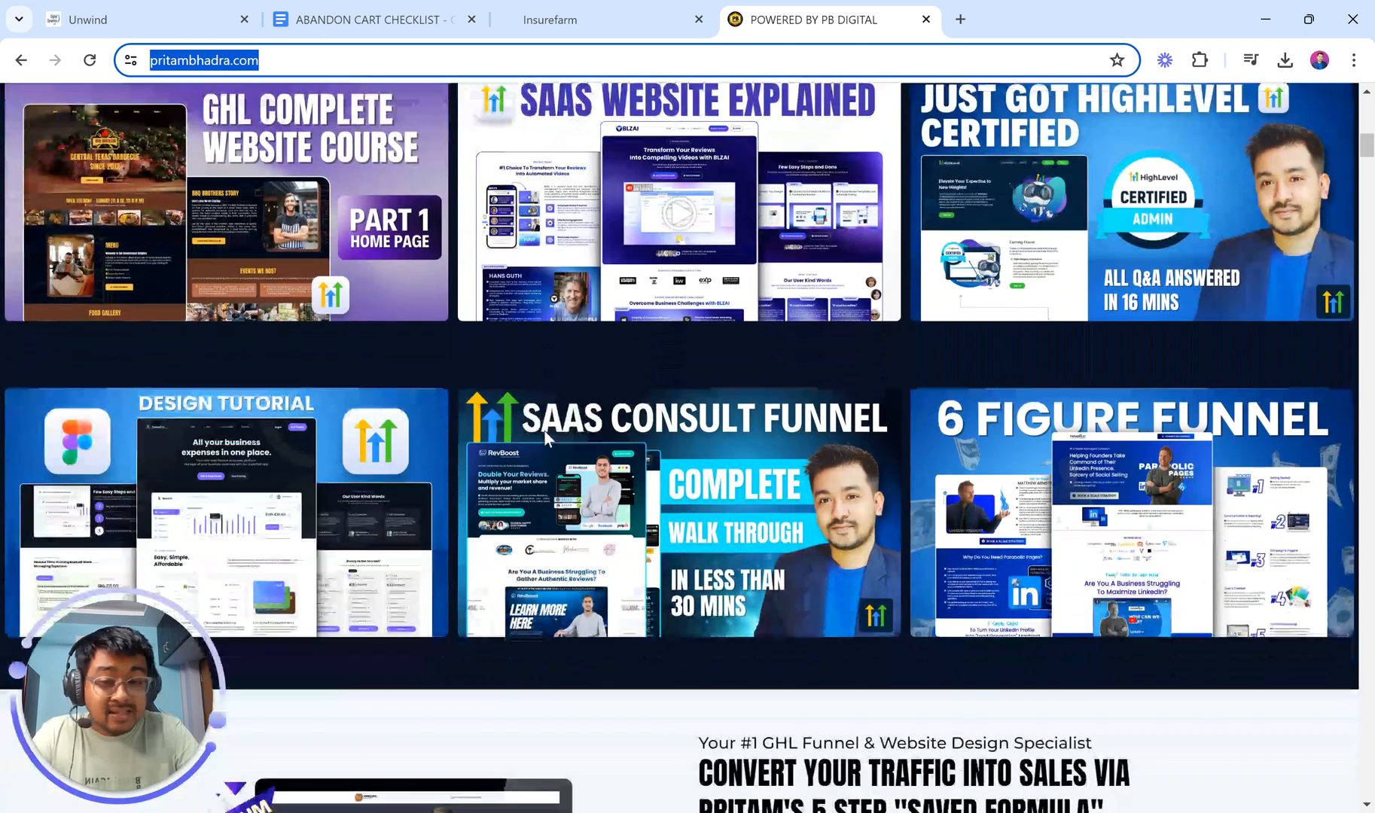
pyautogui.scroll(20, 544, 431)
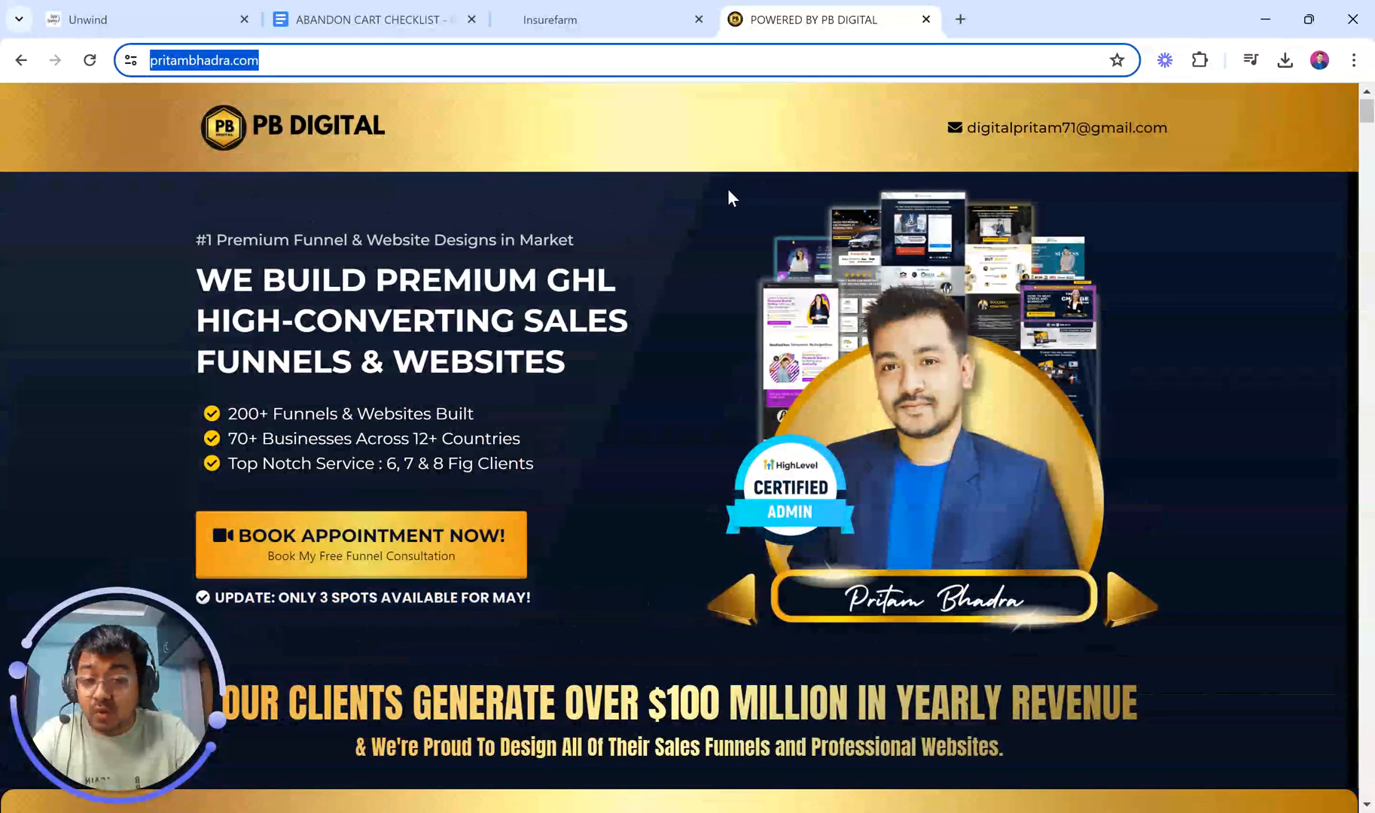
pyautogui.click(925, 19)
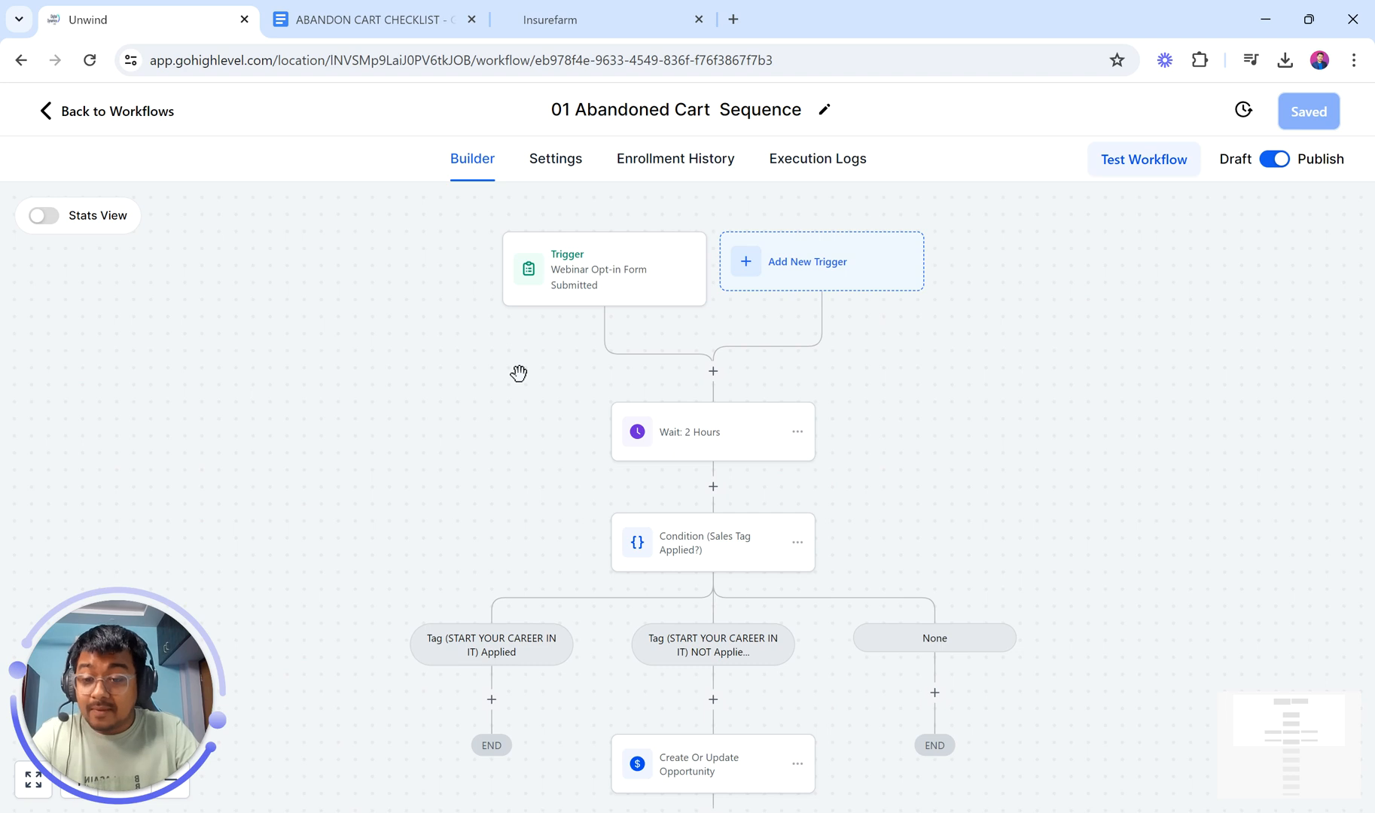
# Step: Switch to the Insurefarm test account's Dashboard, which shows no opportunity data
pyautogui.click(531, 18)
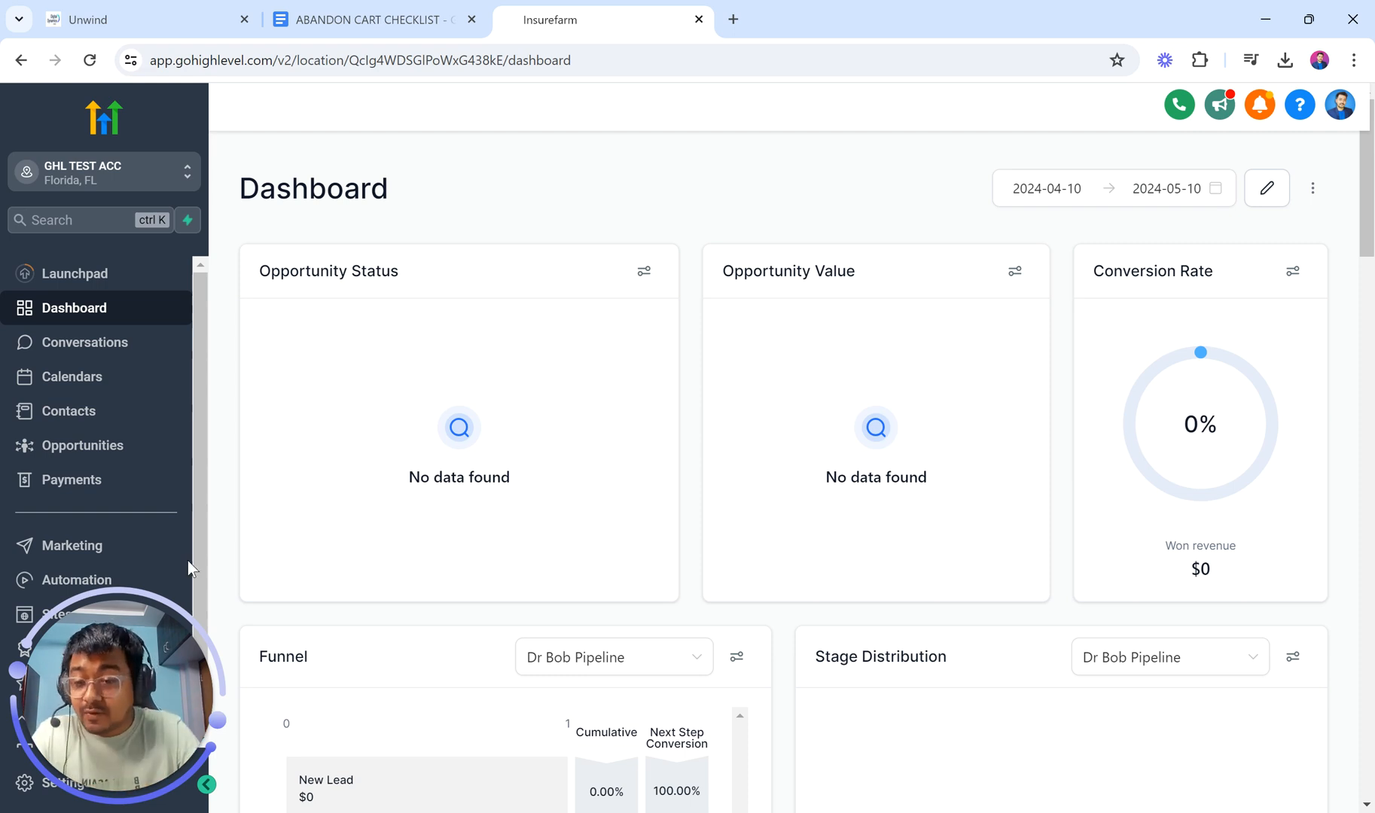
pyautogui.moveTo(106, 692); pyautogui.dragTo(309, 180)
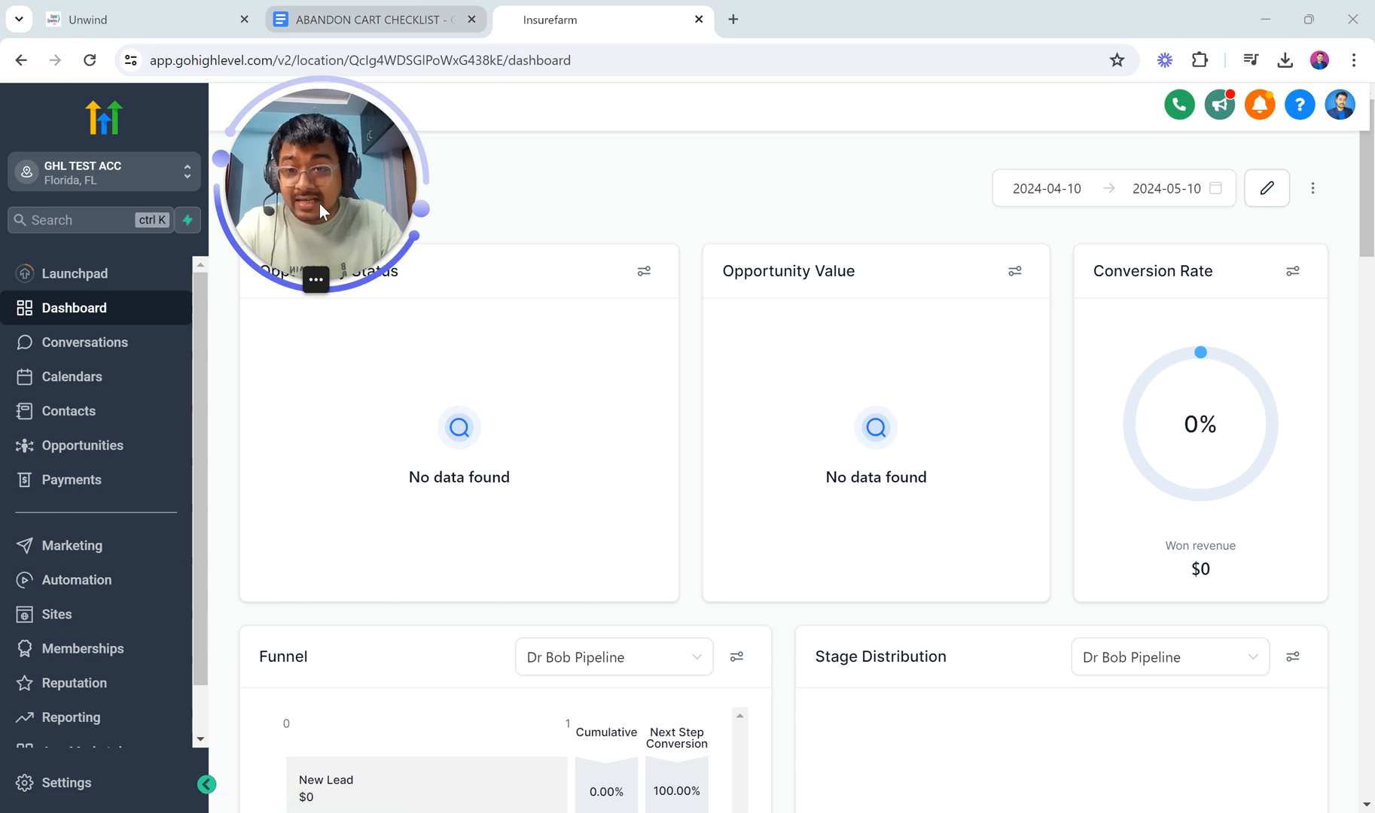
pyautogui.click(350, 17)
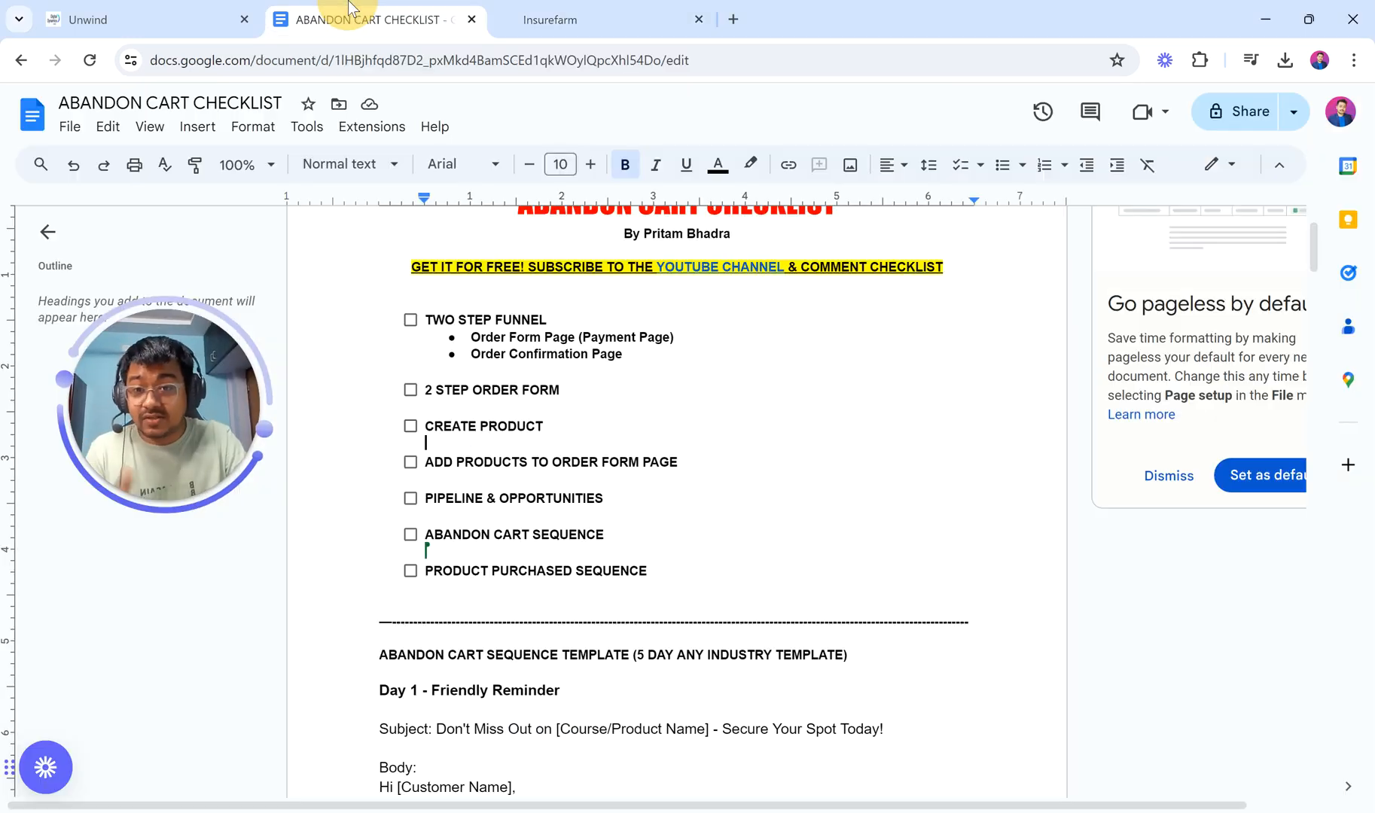
pyautogui.moveTo(519, 343); pyautogui.dragTo(872, 328)
pyautogui.scroll(-2, 647, 527)
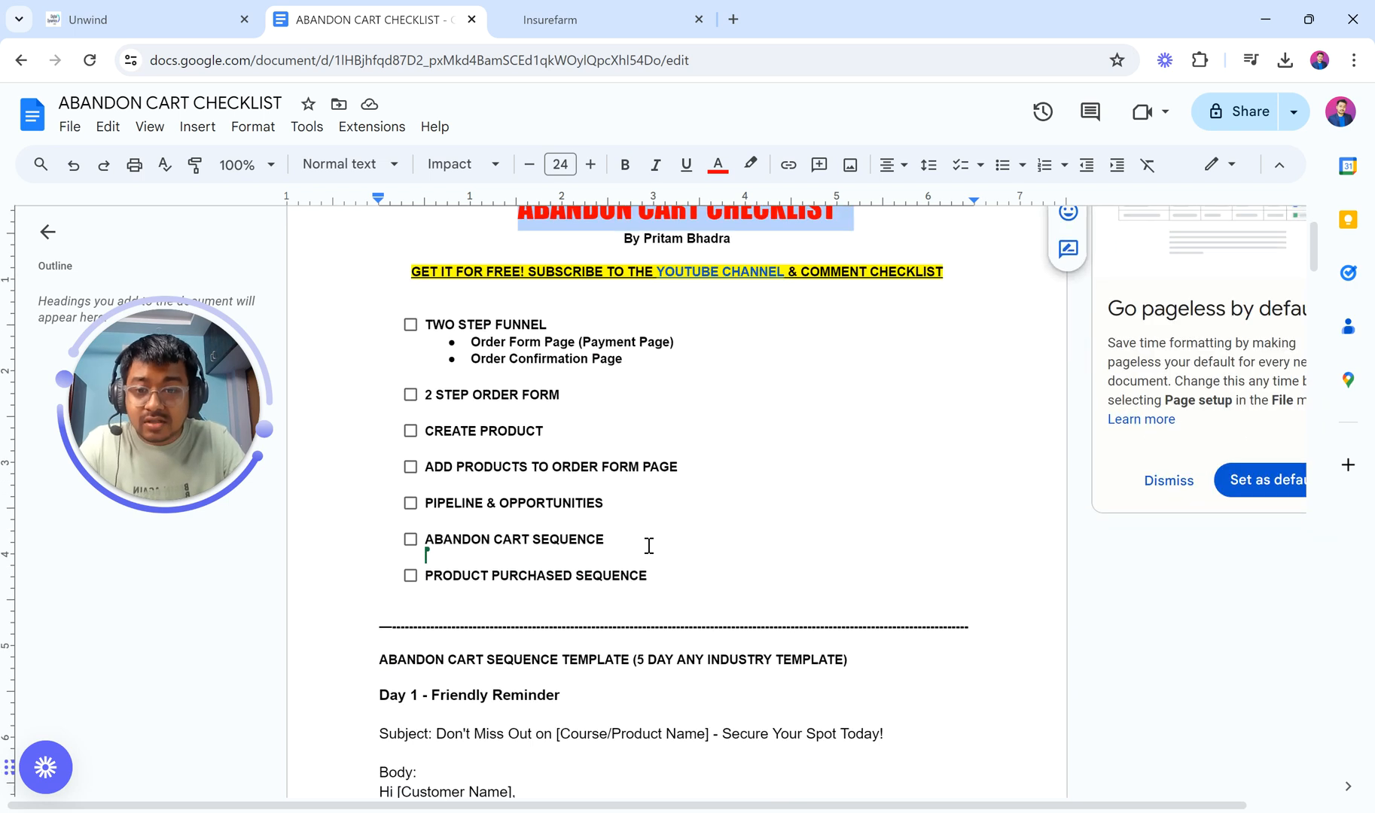
pyautogui.moveTo(415, 323); pyautogui.dragTo(747, 535)
pyautogui.moveTo(773, 597); pyautogui.dragTo(773, 611)
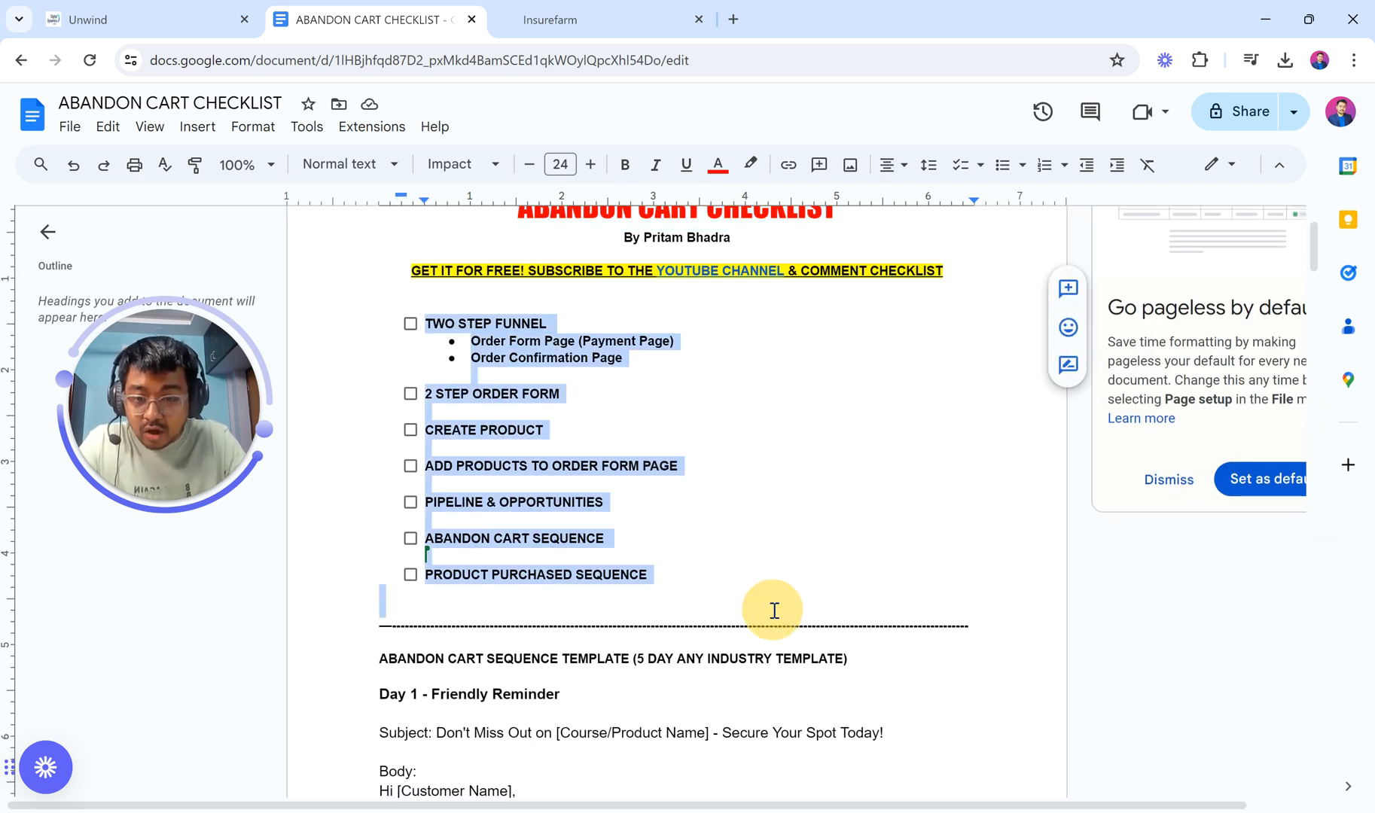
pyautogui.click(774, 611)
pyautogui.scroll(-5, 669, 607)
pyautogui.scroll(-20, 669, 607)
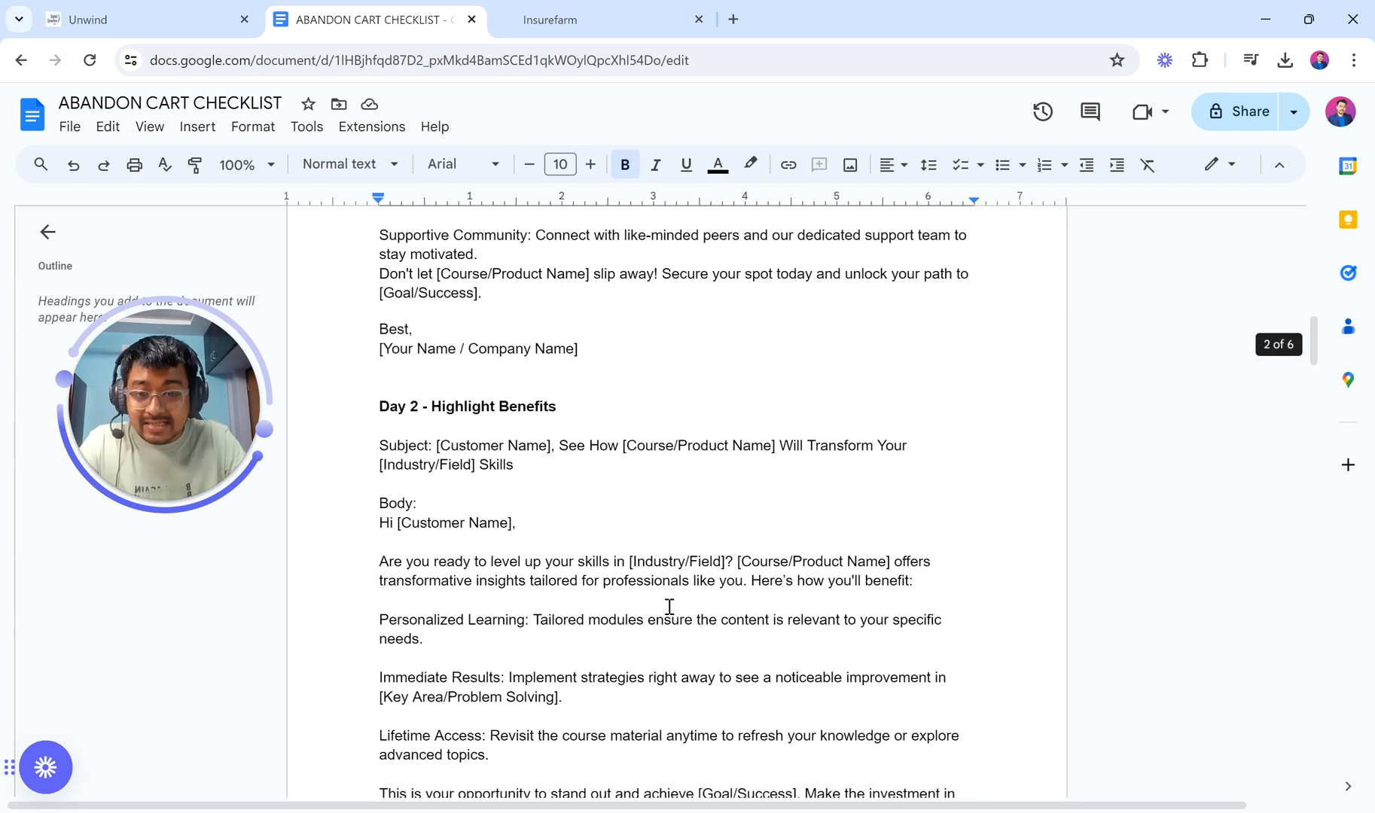
pyautogui.scroll(20, 670, 607)
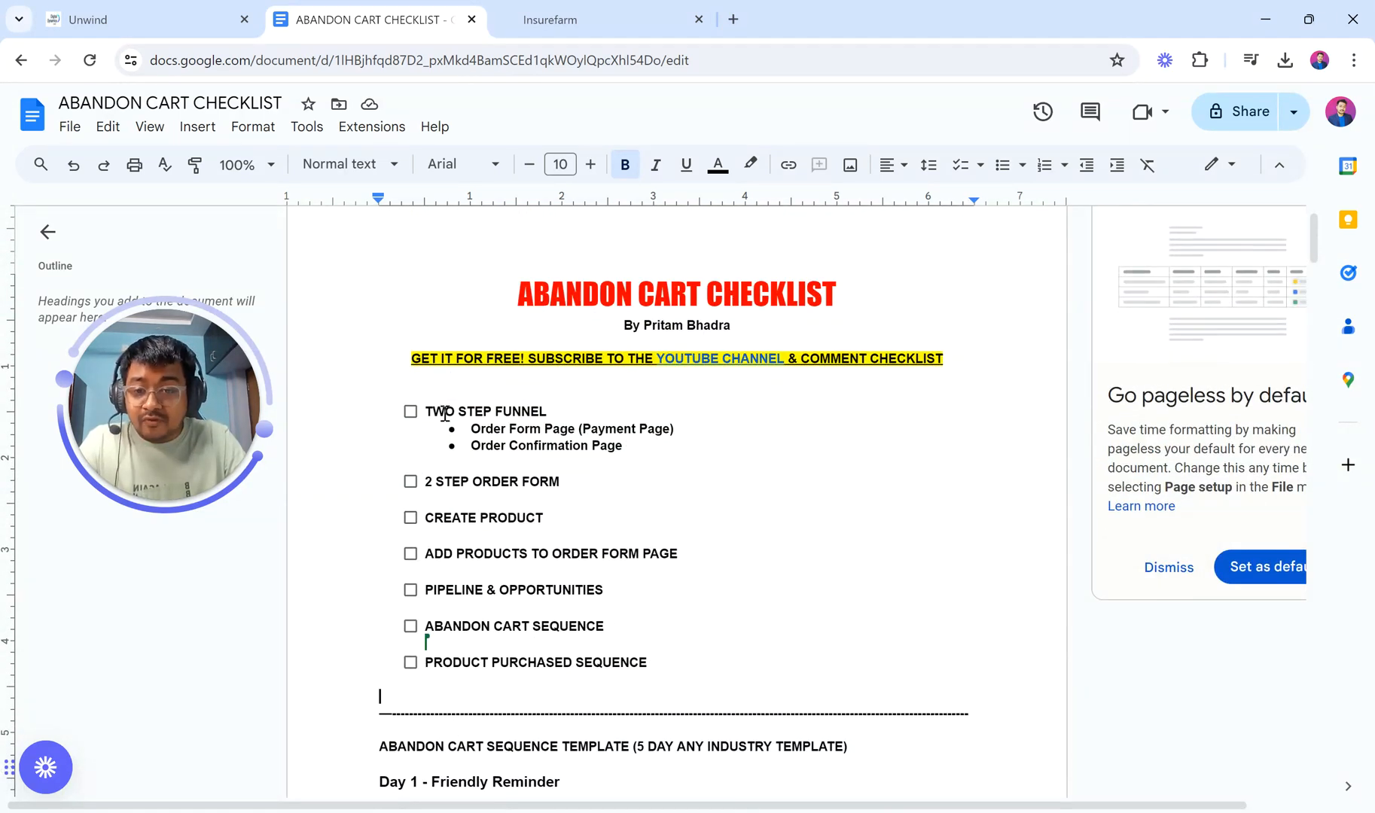
pyautogui.moveTo(424, 411); pyautogui.dragTo(574, 412)
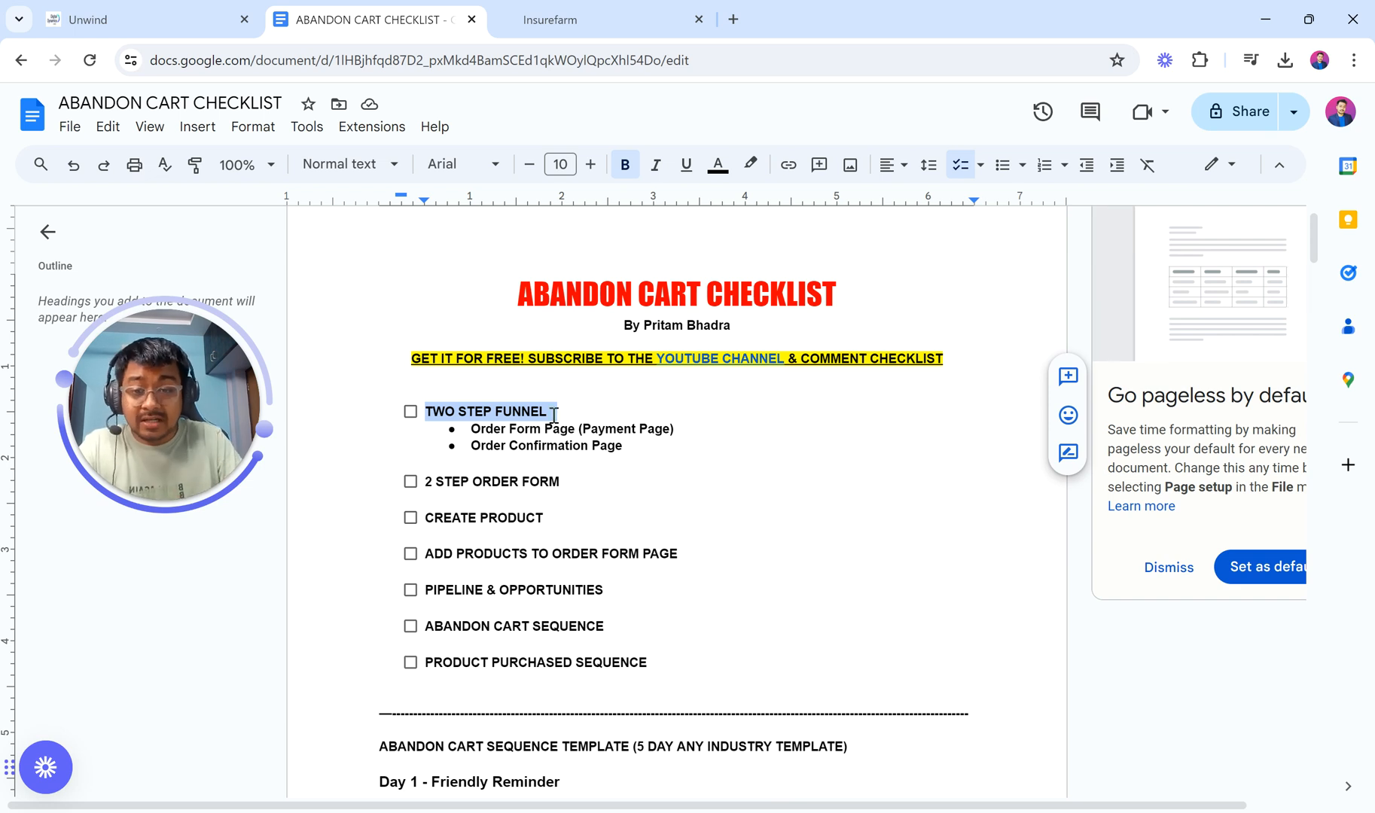
pyautogui.click(472, 429)
pyautogui.moveTo(473, 429); pyautogui.dragTo(677, 430)
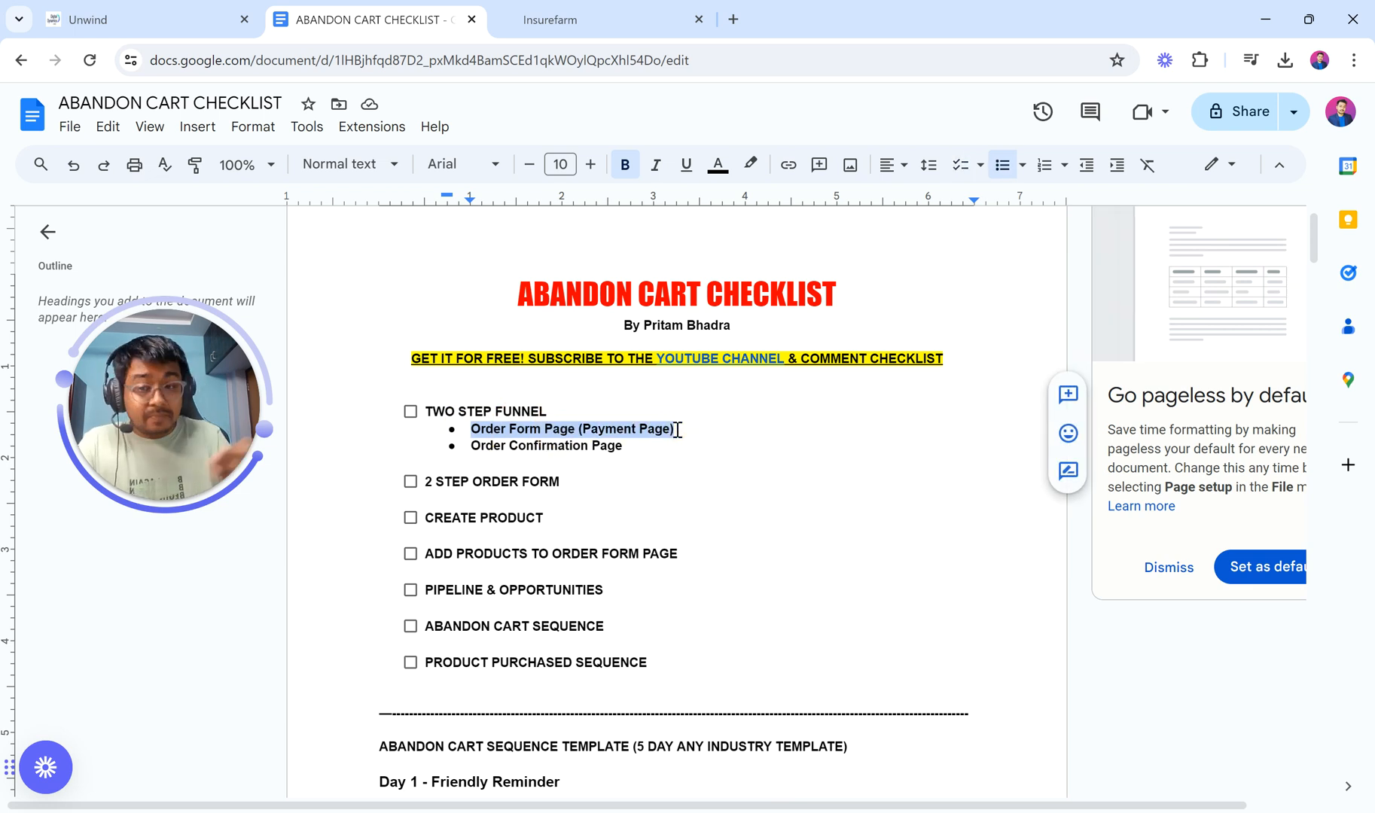
pyautogui.click(677, 430)
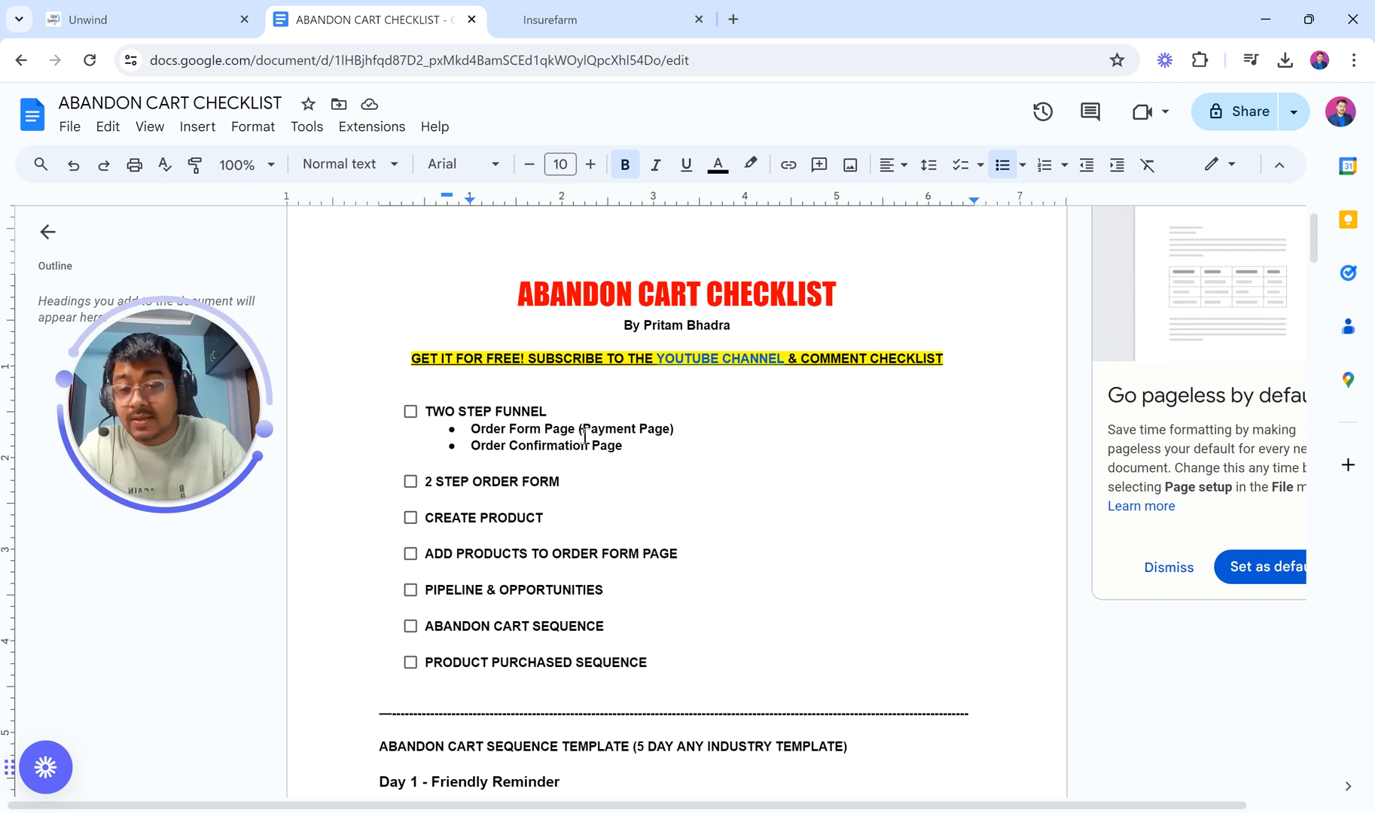
pyautogui.moveTo(473, 447); pyautogui.dragTo(639, 452)
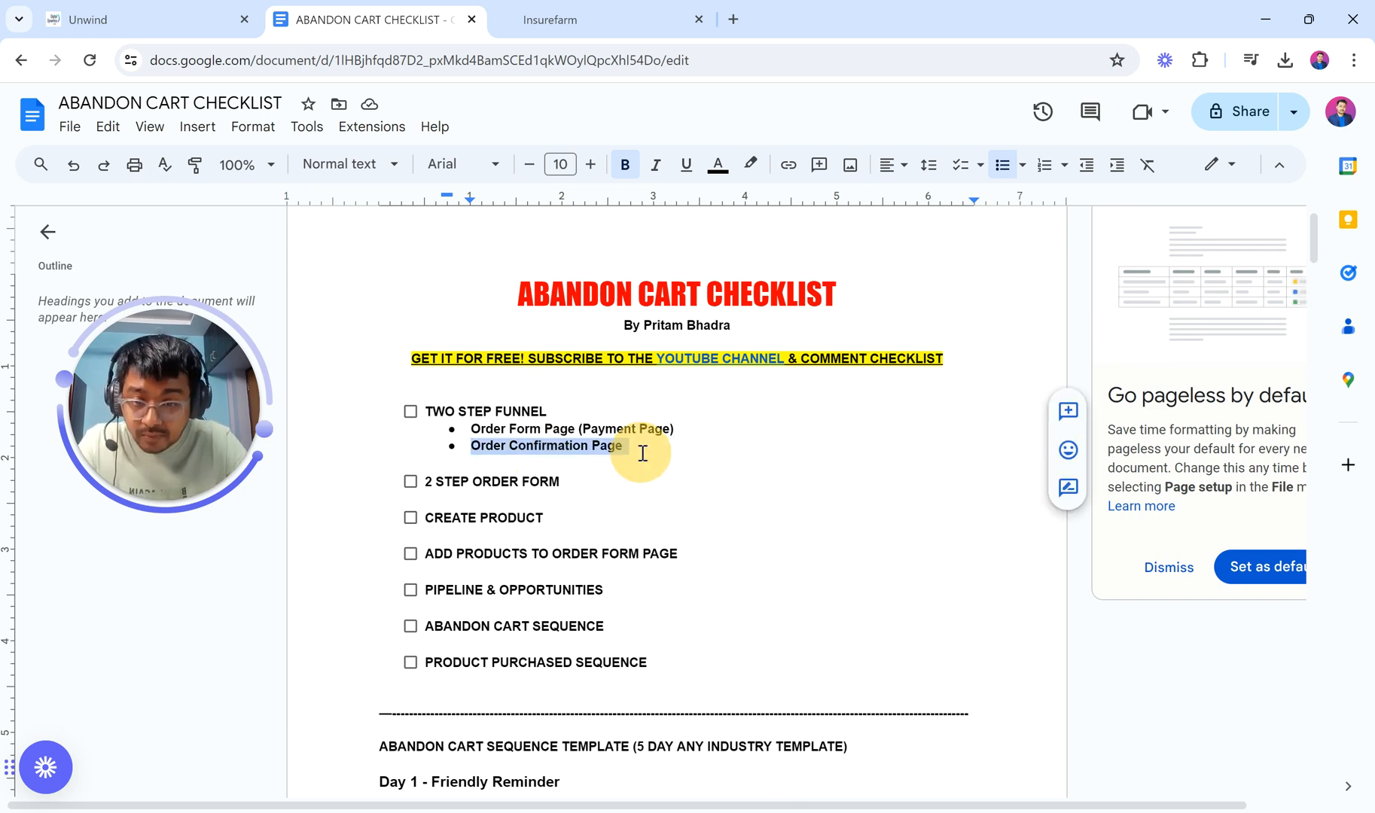
pyautogui.click(569, 431)
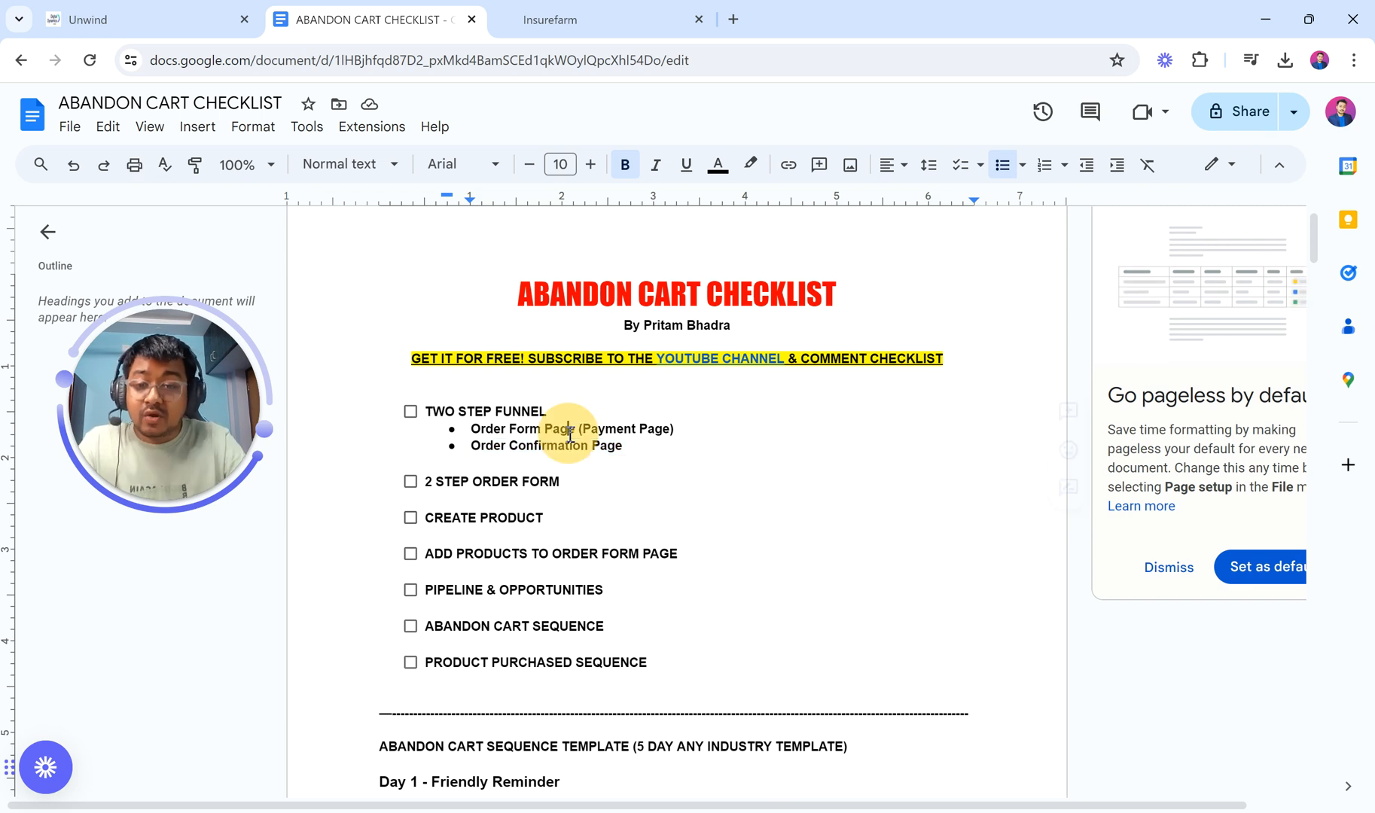
pyautogui.moveTo(470, 431)
pyautogui.mouseDown()
pyautogui.moveTo(677, 435)
pyautogui.moveTo(469, 451)
pyautogui.mouseUp()
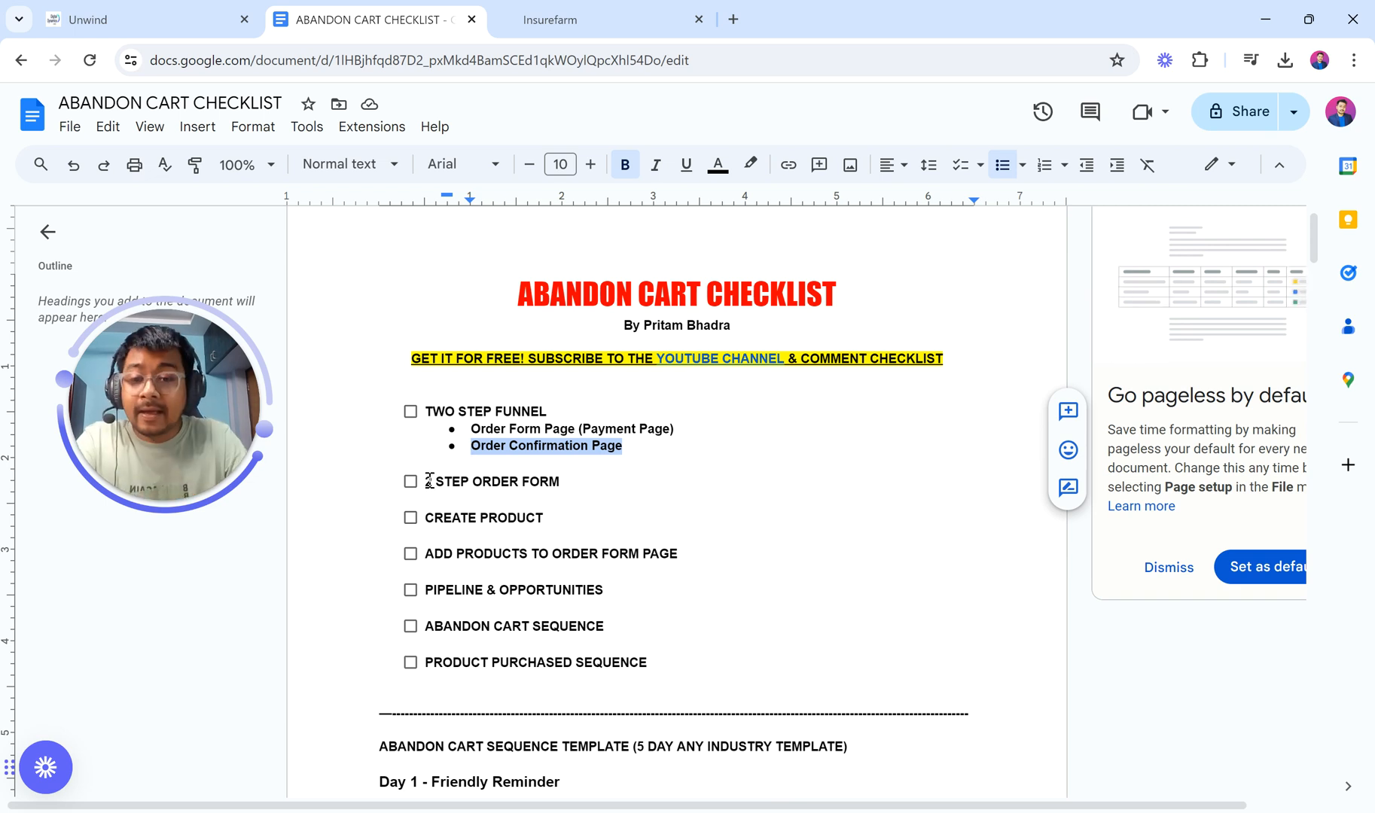
pyautogui.moveTo(421, 481); pyautogui.dragTo(567, 479)
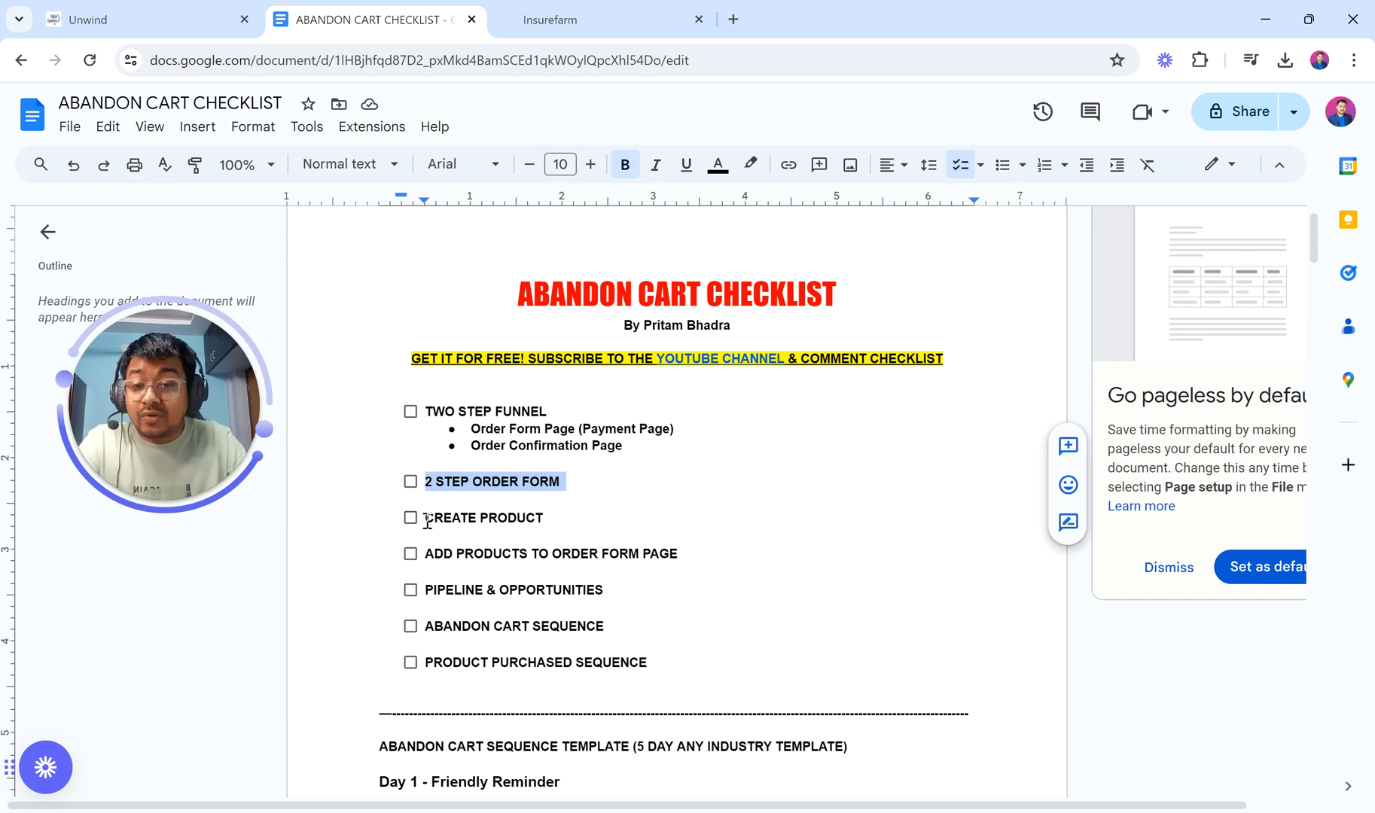
pyautogui.moveTo(426, 519); pyautogui.dragTo(557, 519)
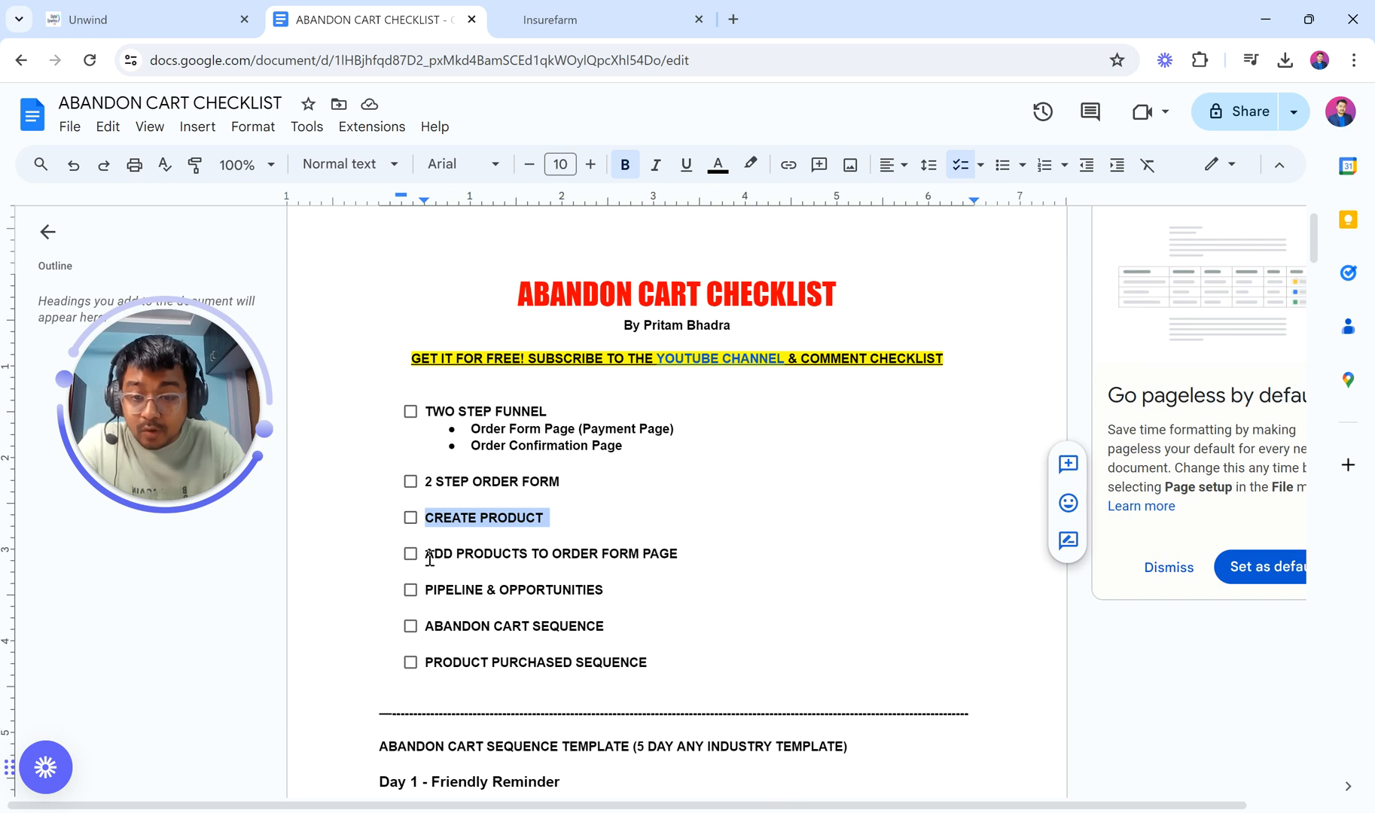
pyautogui.moveTo(426, 555); pyautogui.dragTo(698, 552)
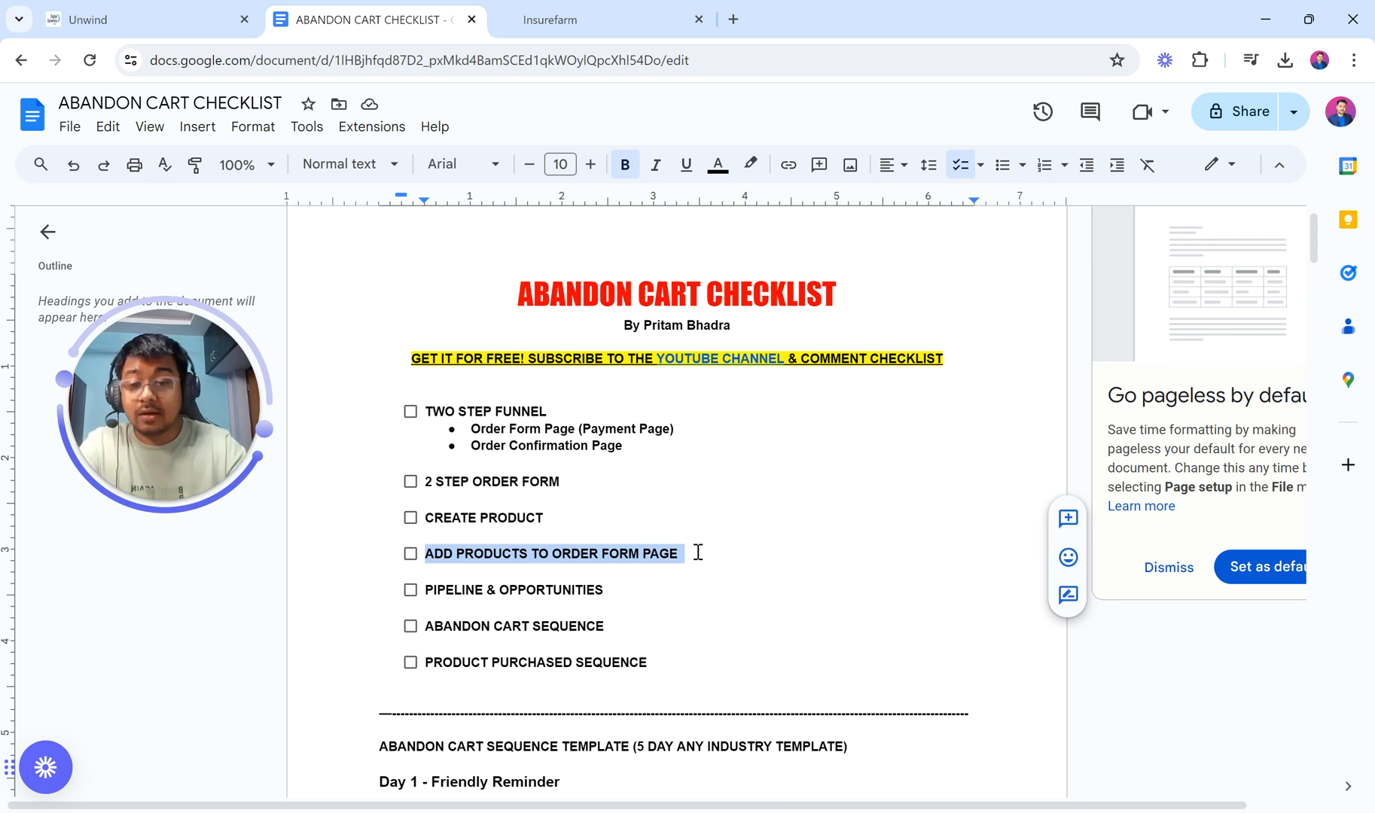
pyautogui.moveTo(427, 594); pyautogui.dragTo(610, 590)
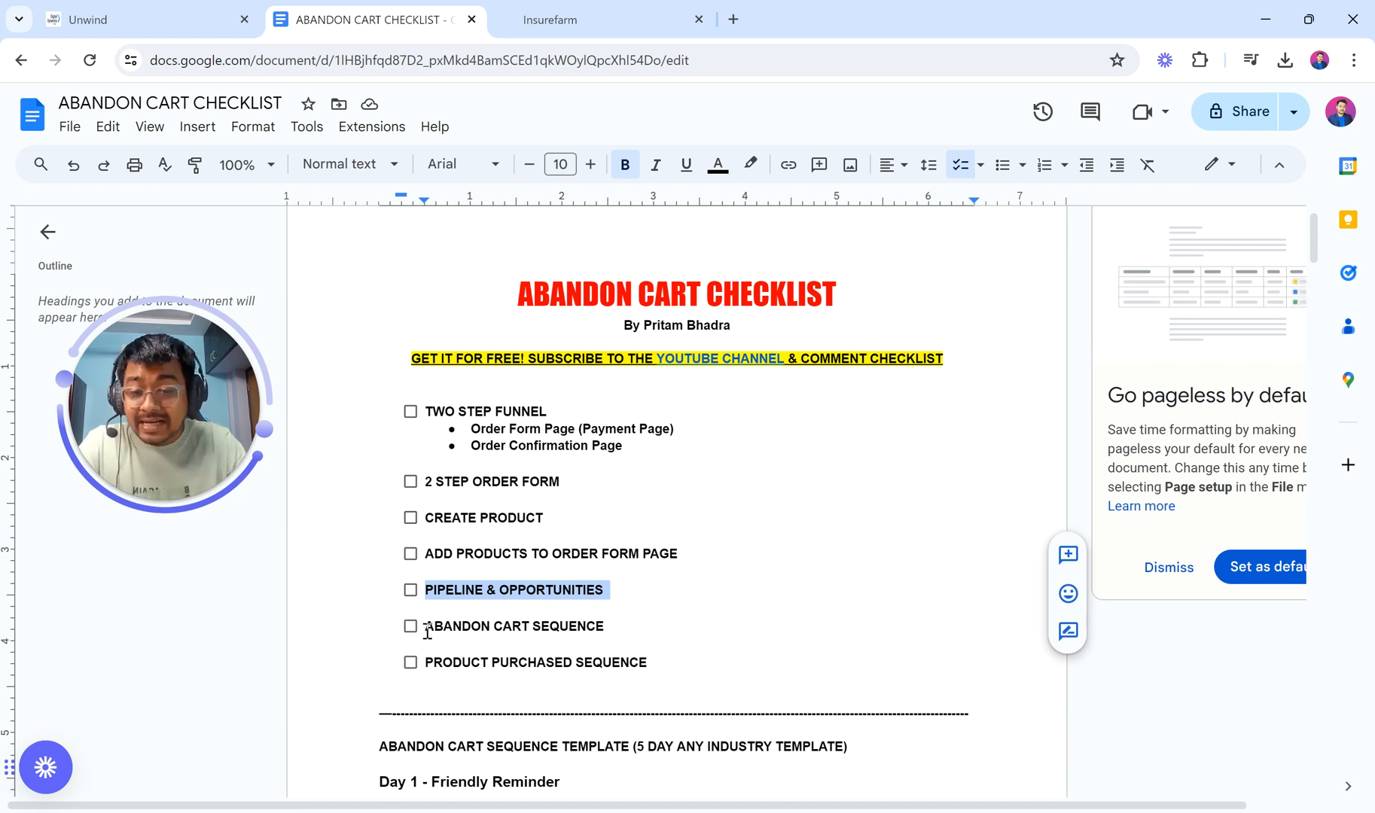
pyautogui.moveTo(430, 635); pyautogui.dragTo(622, 623)
pyautogui.scroll(-1, 623, 623)
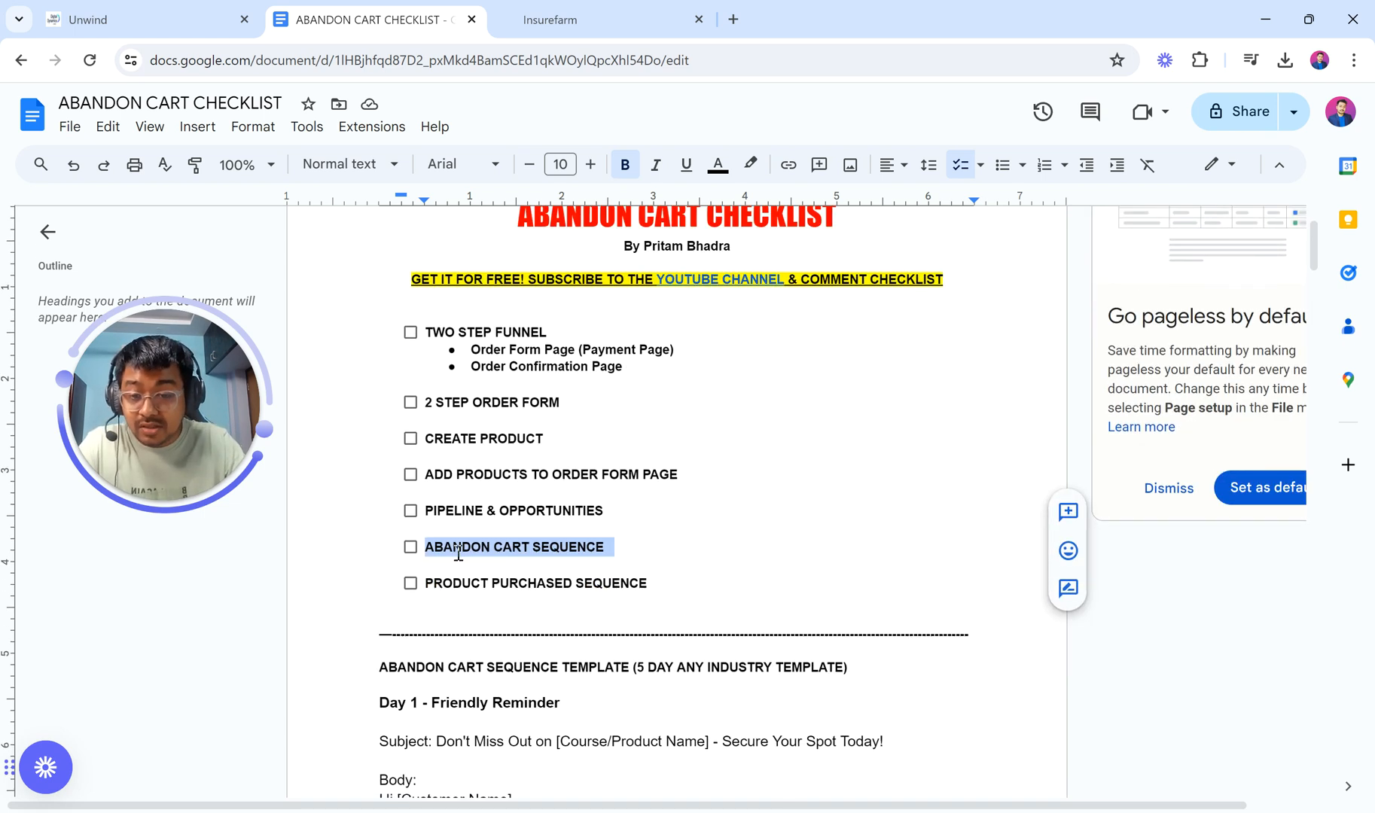
# Step: Prefix ABANDON CART SEQUENCE and PRODUCT PURCHASED SEQUENCE with 'EMAIL AUTOMATION: '
pyautogui.click(428, 551)
pyautogui.write('EMAIL')
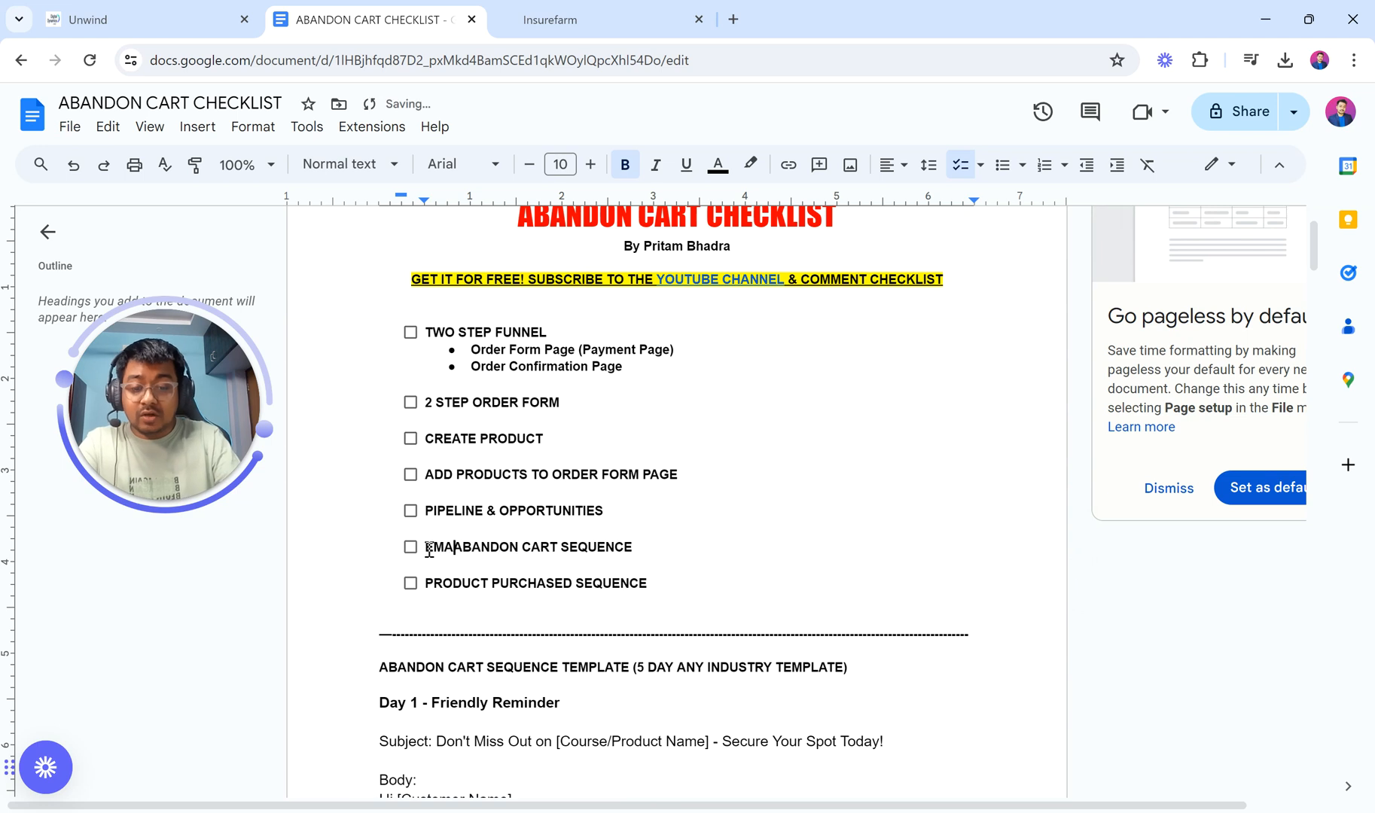
pyautogui.write(':')
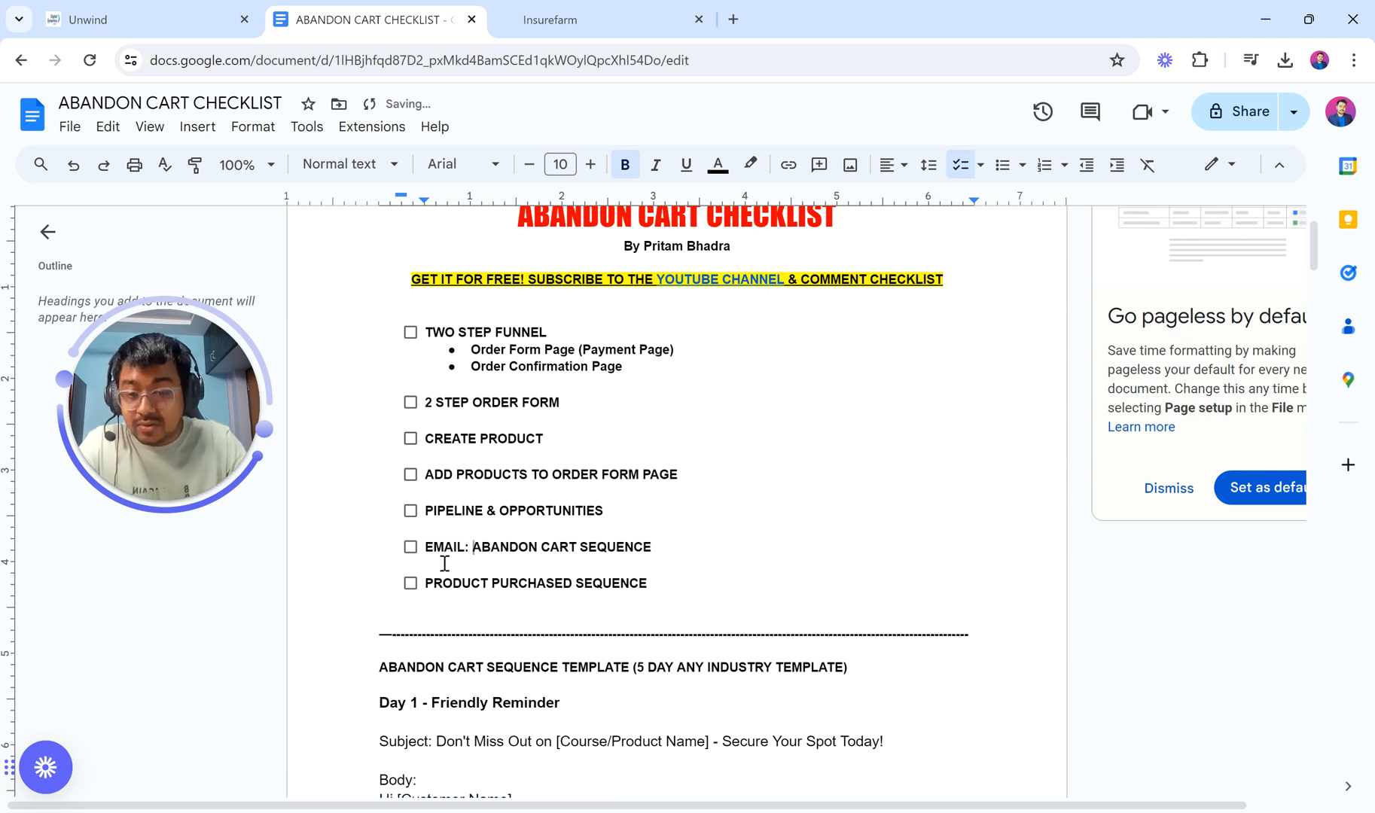
pyautogui.click(427, 585)
pyautogui.write('EMAIL:')
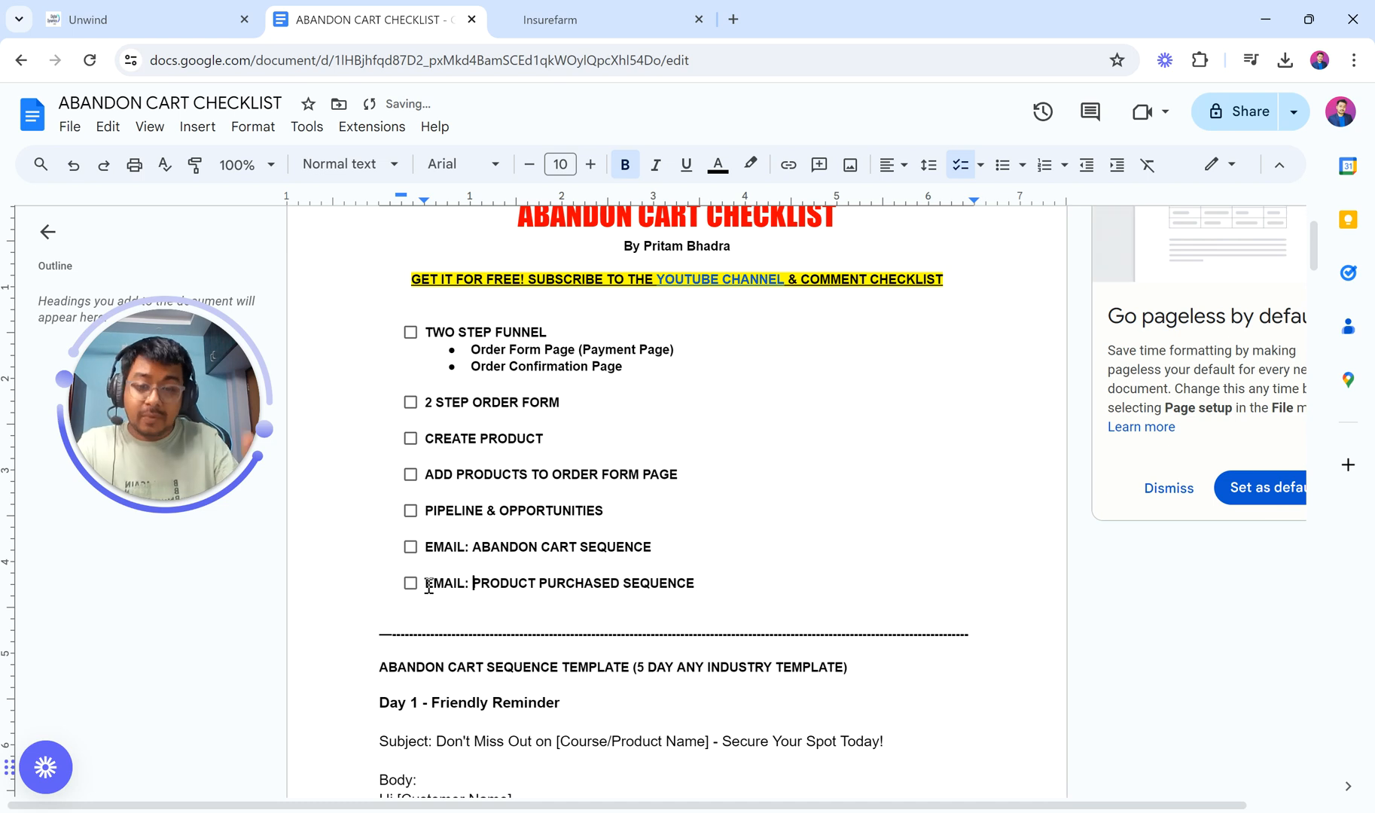
pyautogui.click(463, 548)
pyautogui.write('AUTOMATION')
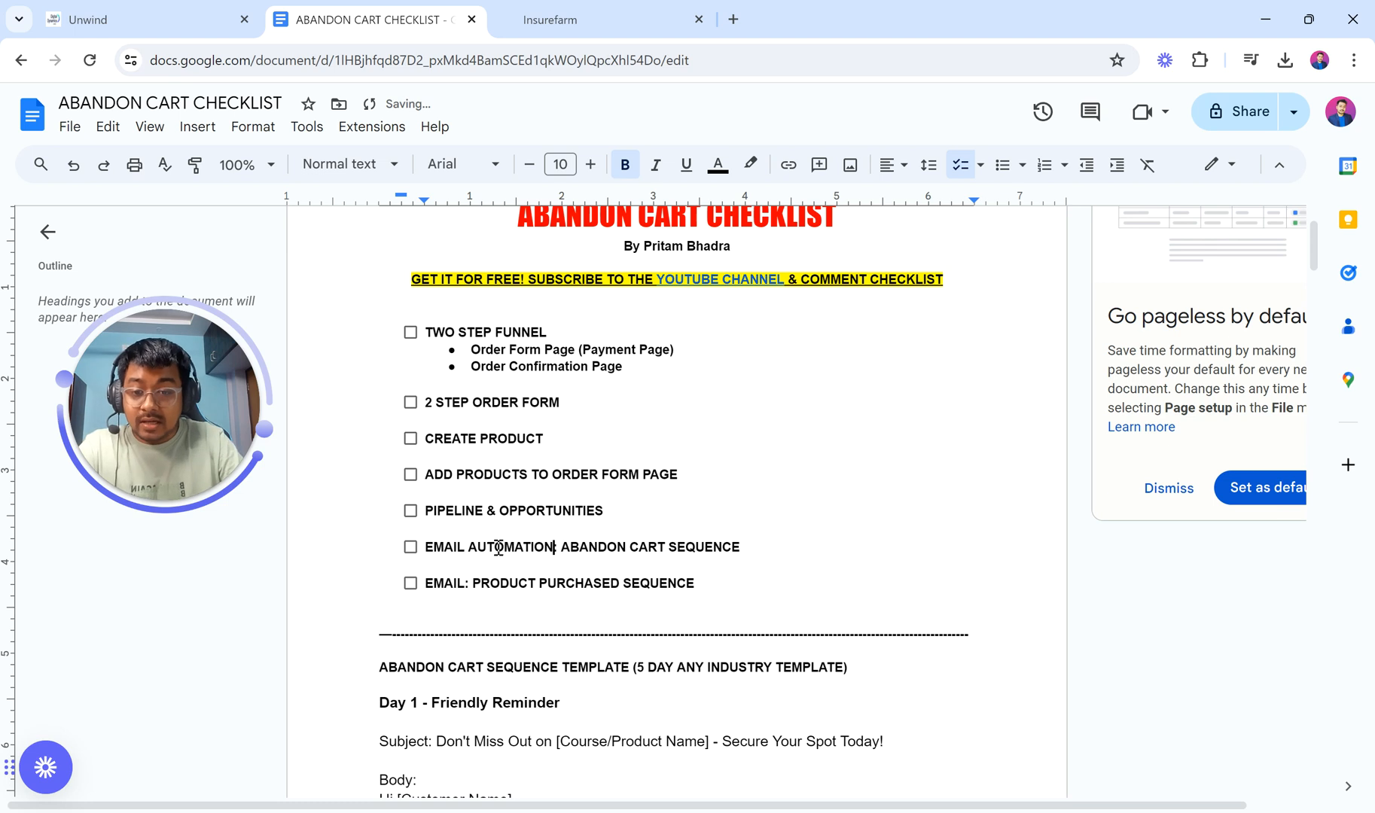
pyautogui.doubleClick(498, 547)
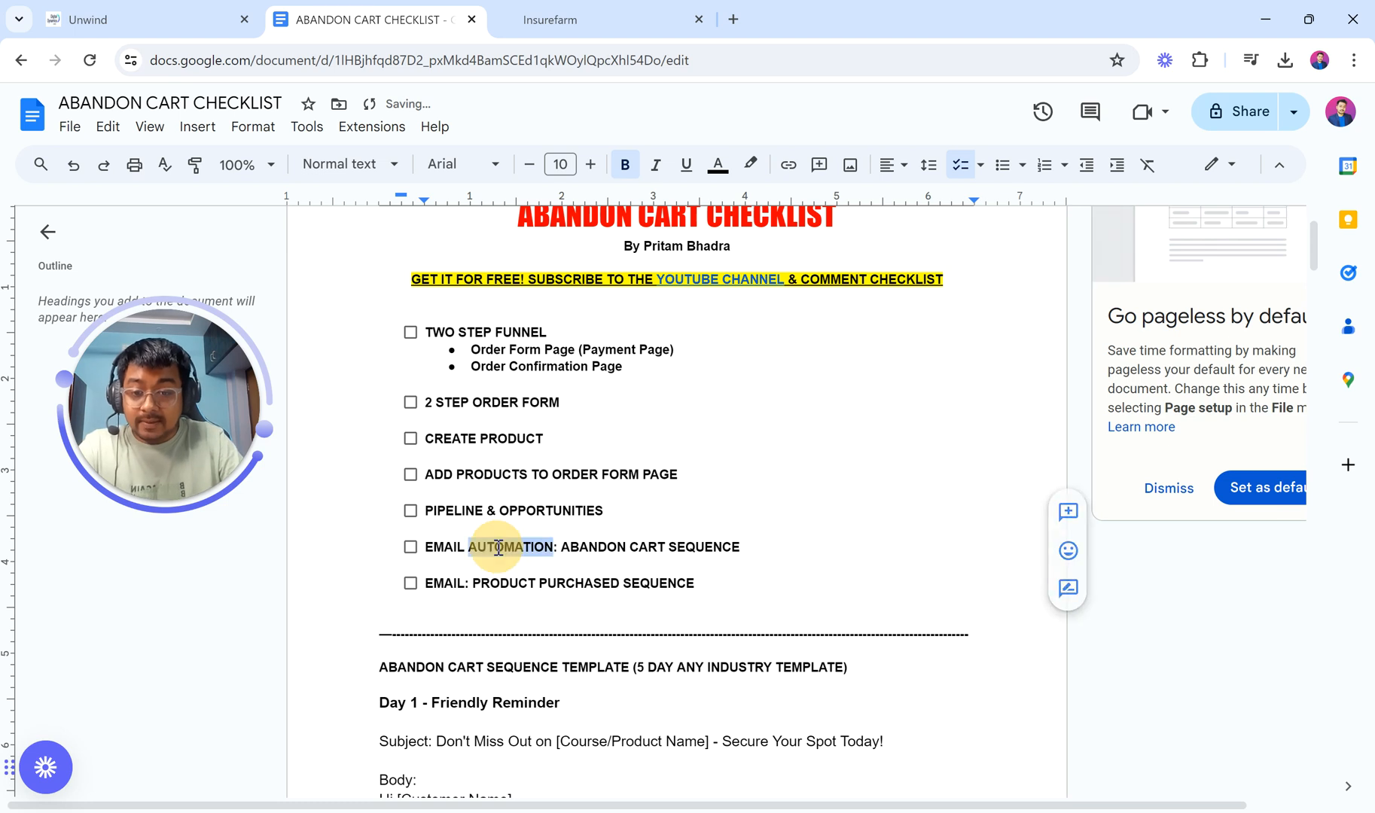
pyautogui.hotkey('ctrl', 'c')
pyautogui.click(461, 584)
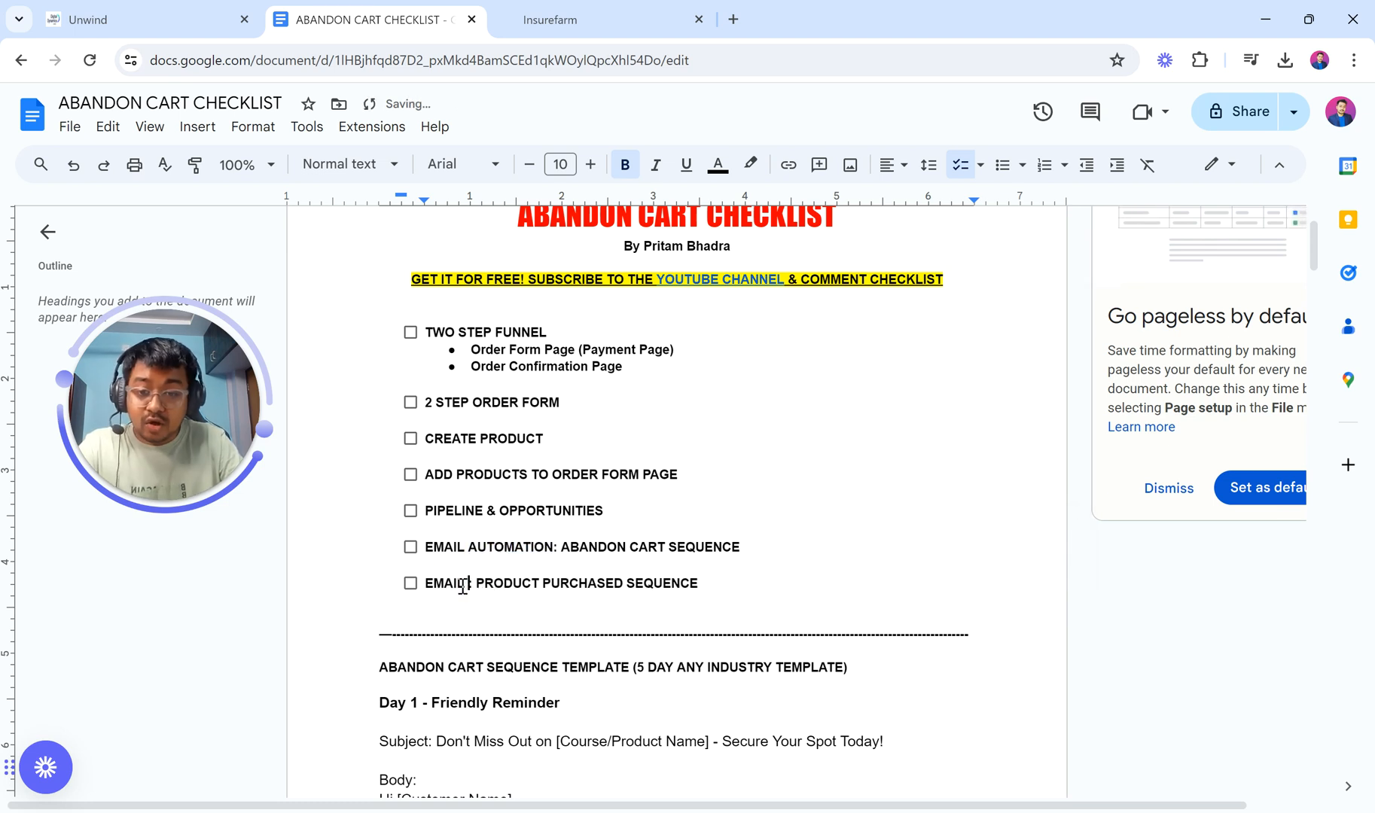
pyautogui.hotkey('ctrl', 'v')
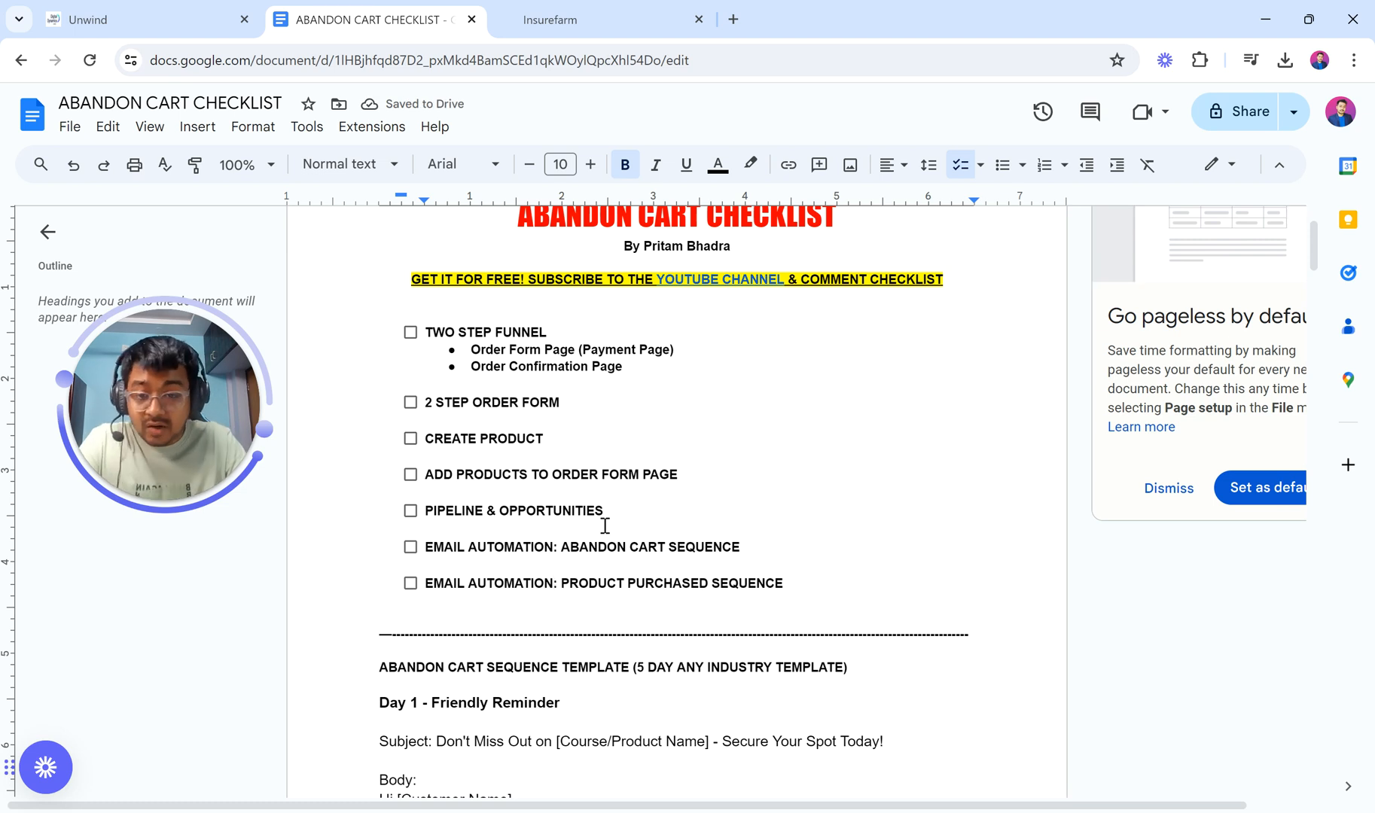
# Step: Tick and untick the TWO STEP FUNNEL checkbox, and highlight the abandon cart template heading
pyautogui.click(411, 333)
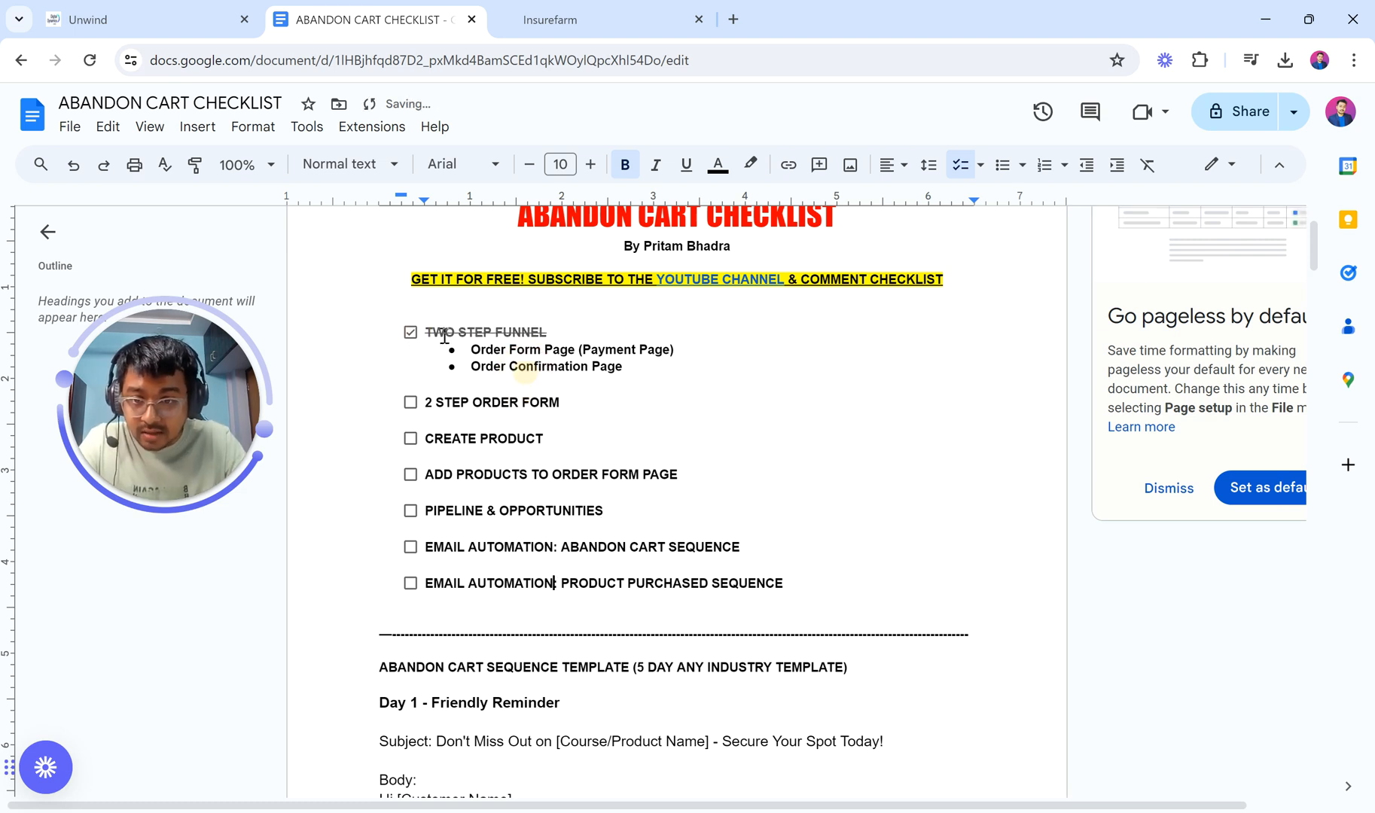
pyautogui.click(410, 333)
pyautogui.scroll(-5, 635, 657)
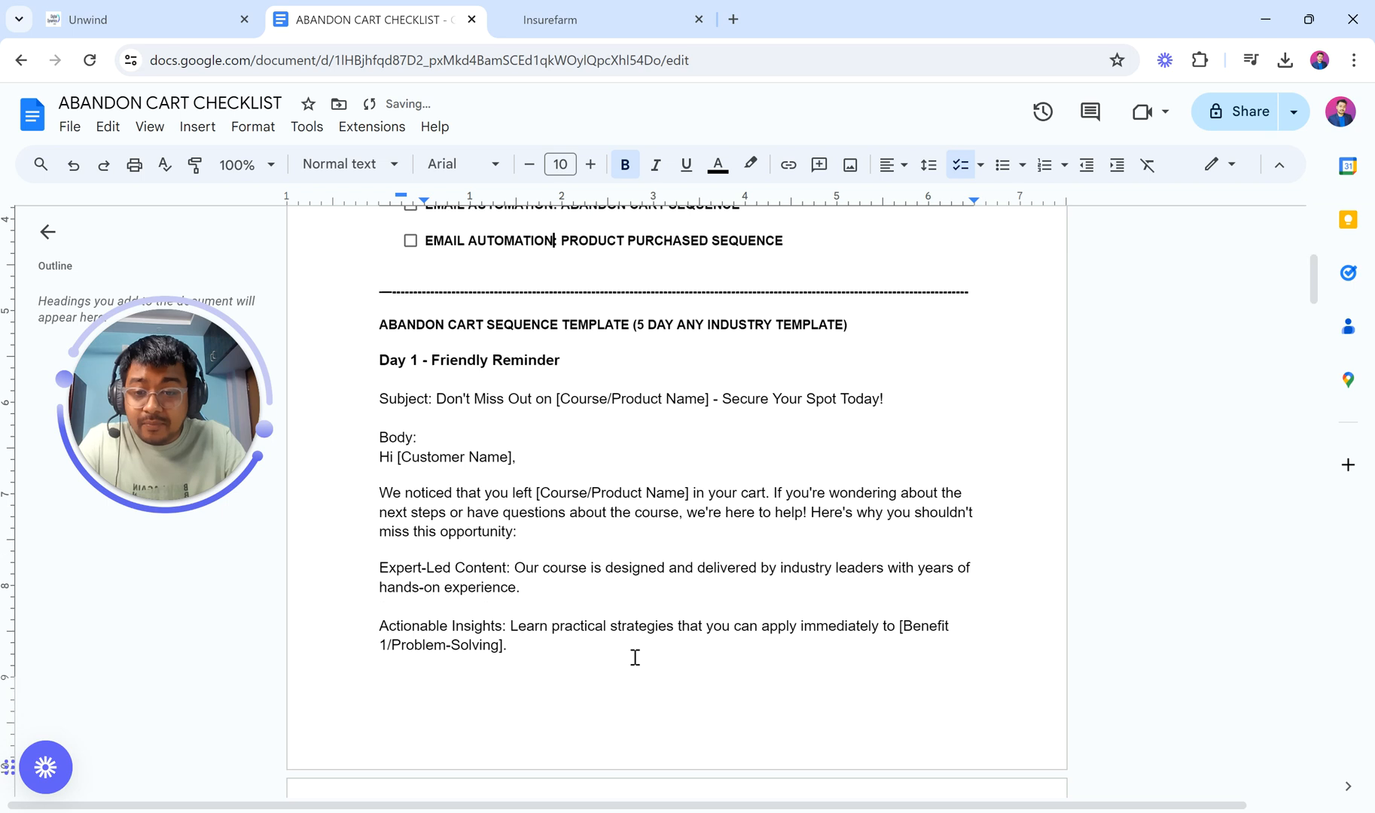
pyautogui.moveTo(387, 267); pyautogui.dragTo(861, 260)
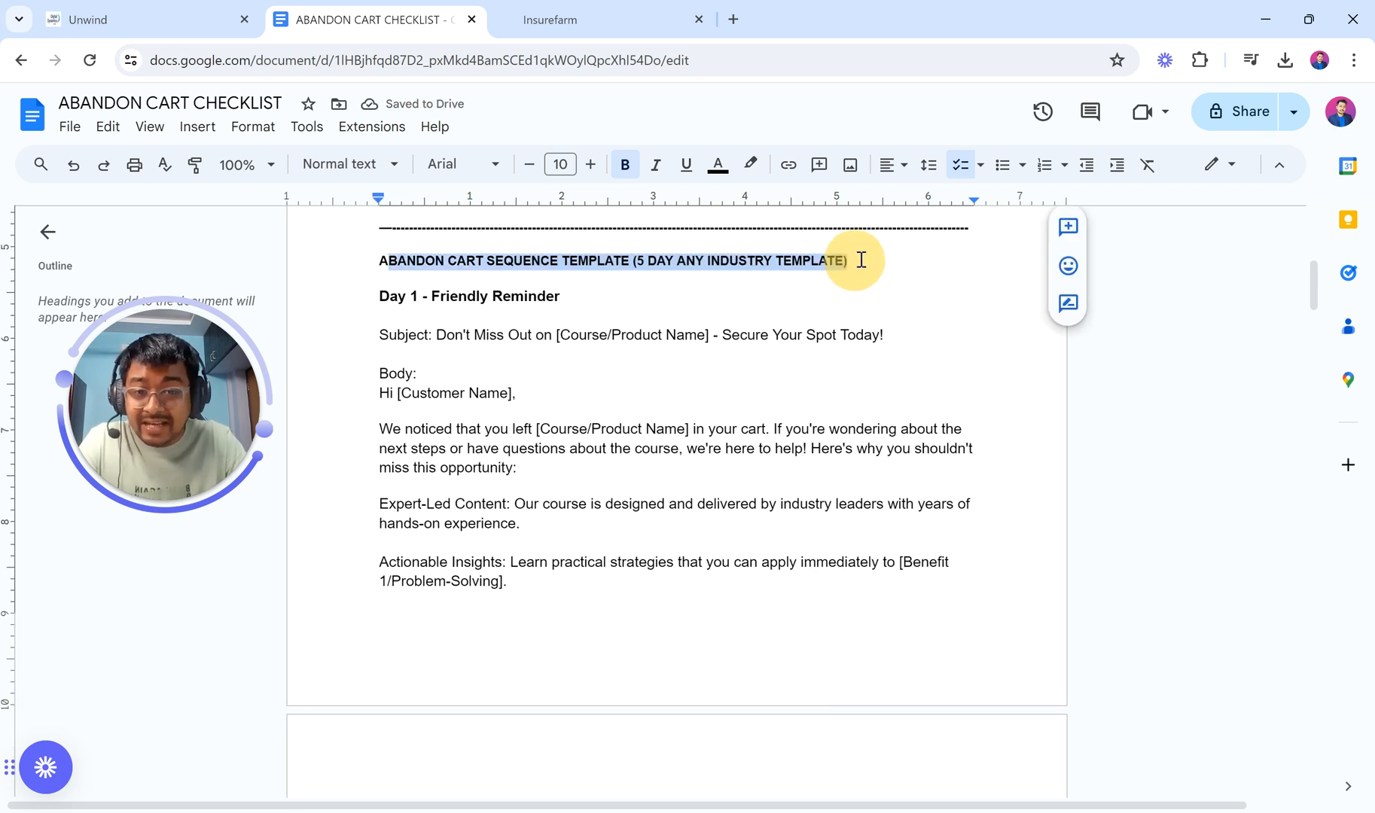
pyautogui.click(541, 369)
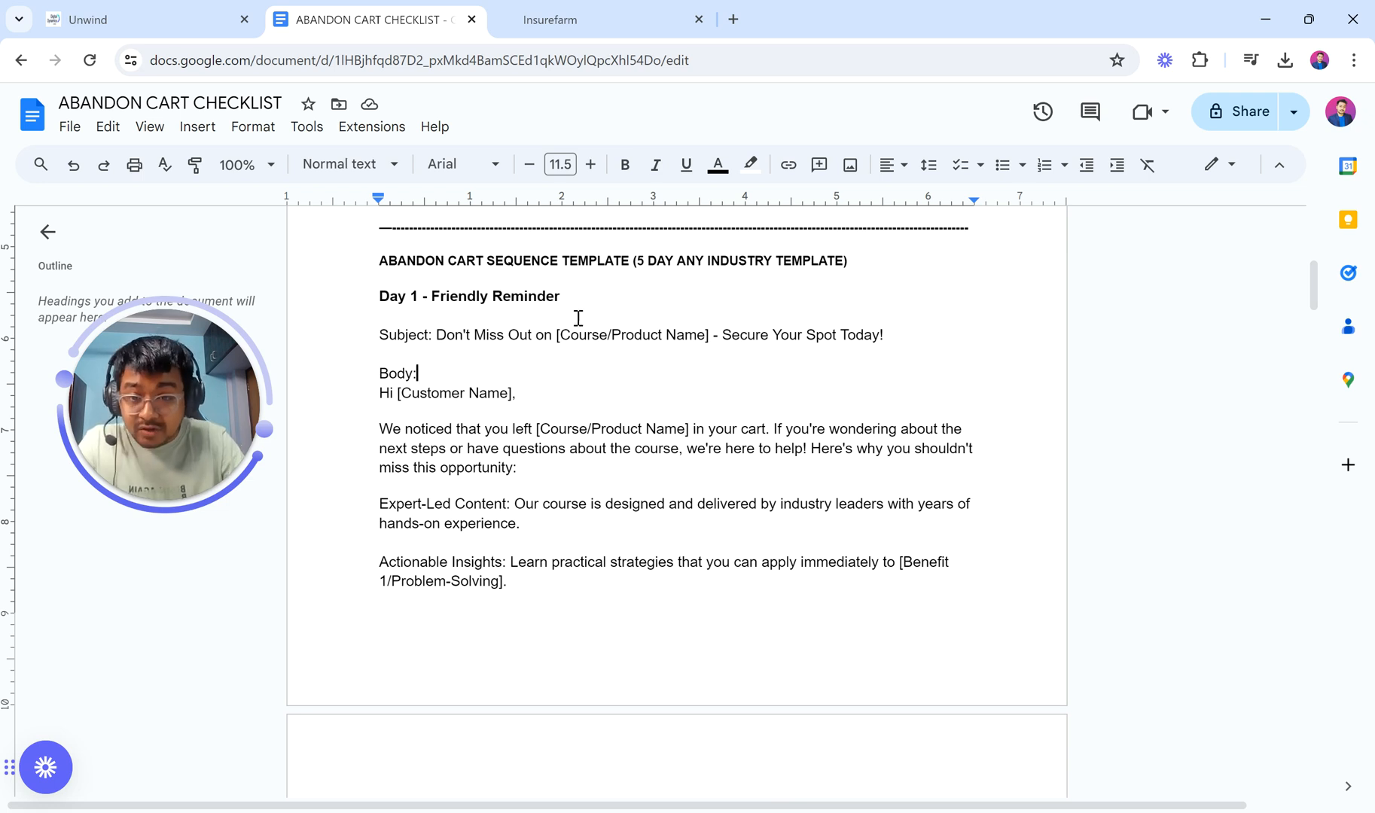
# Step: Review the email template's [Course/Product Name] and Customer Name placeholders, then return to the Insurefarm account
pyautogui.scroll(3, 578, 317)
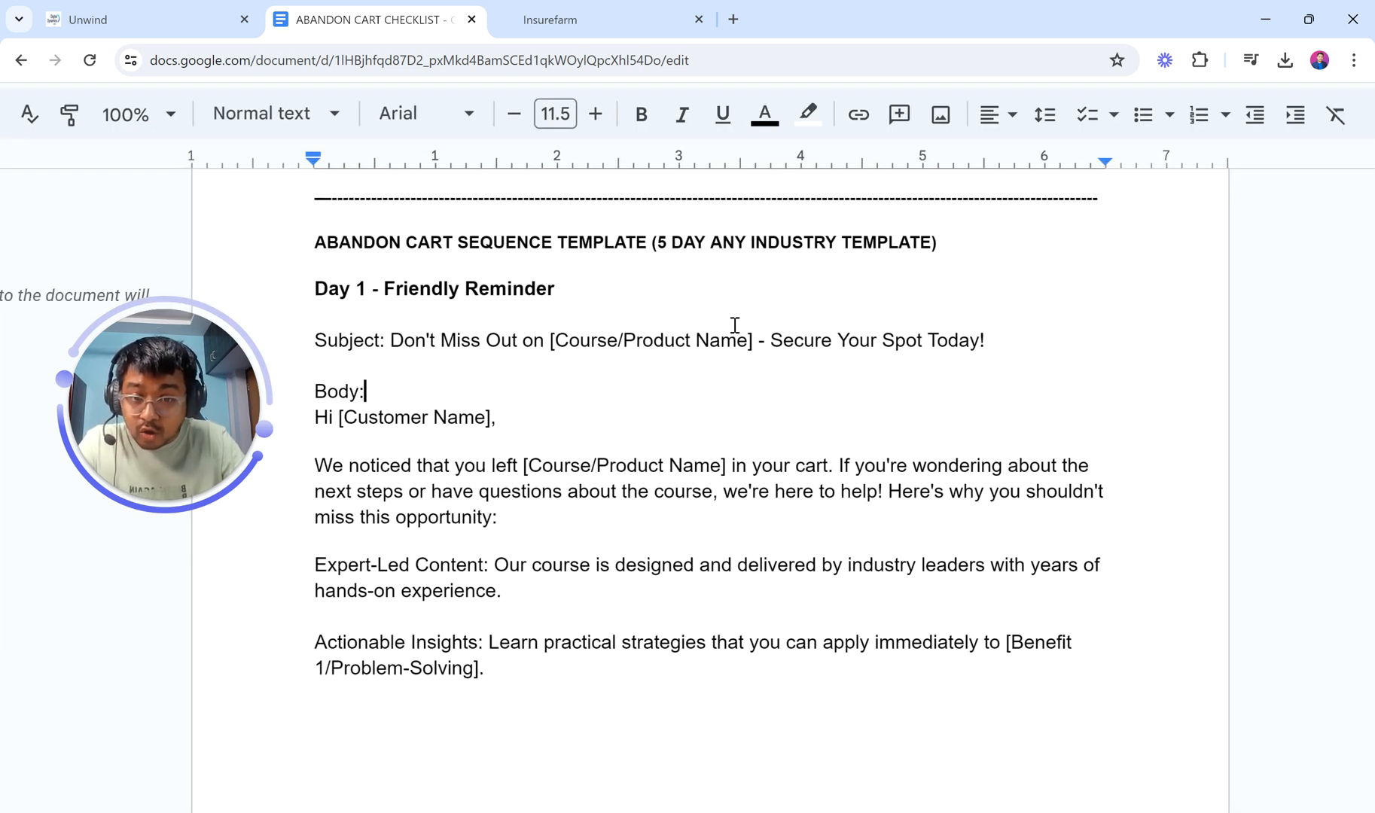
pyautogui.moveTo(551, 342); pyautogui.dragTo(751, 343)
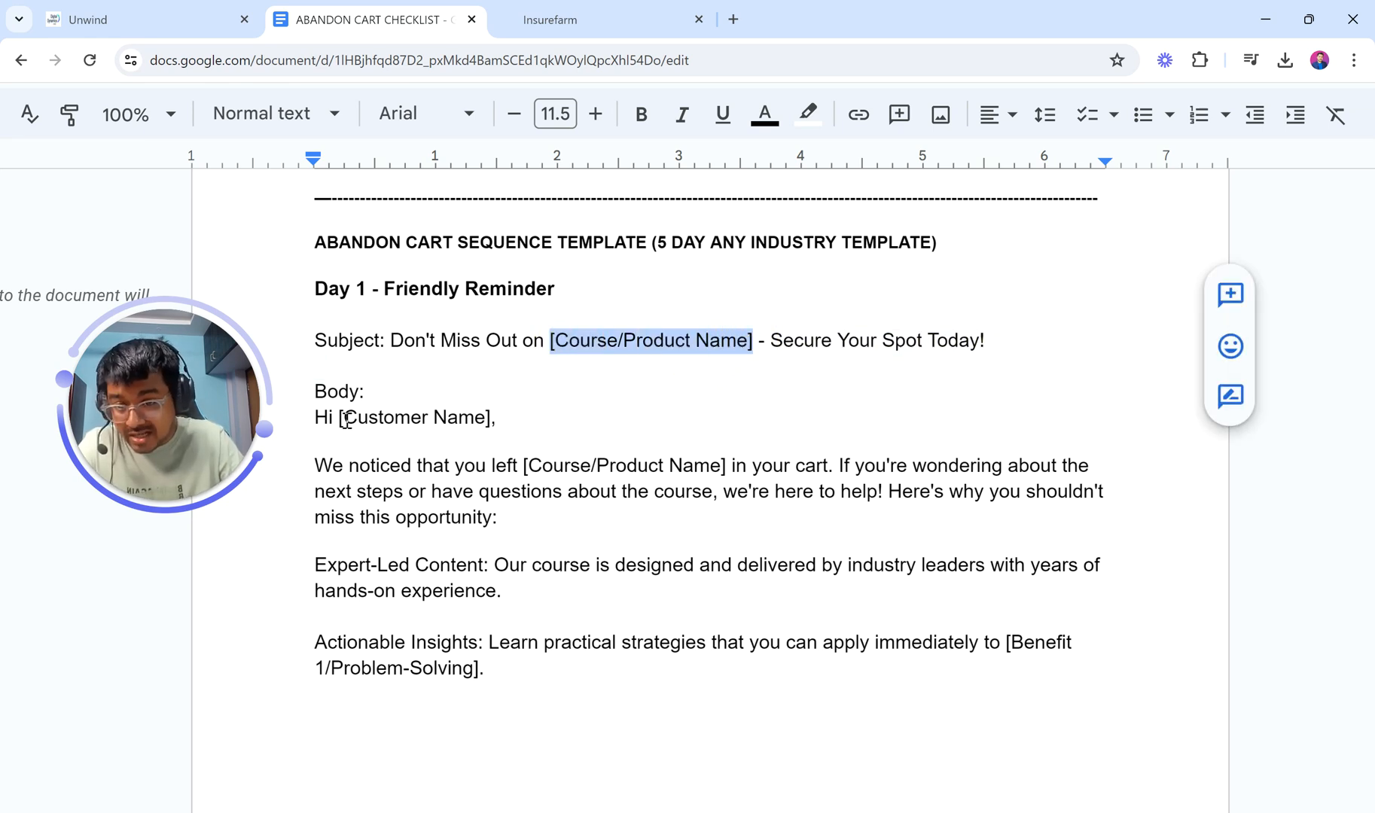
pyautogui.moveTo(342, 422); pyautogui.dragTo(496, 416)
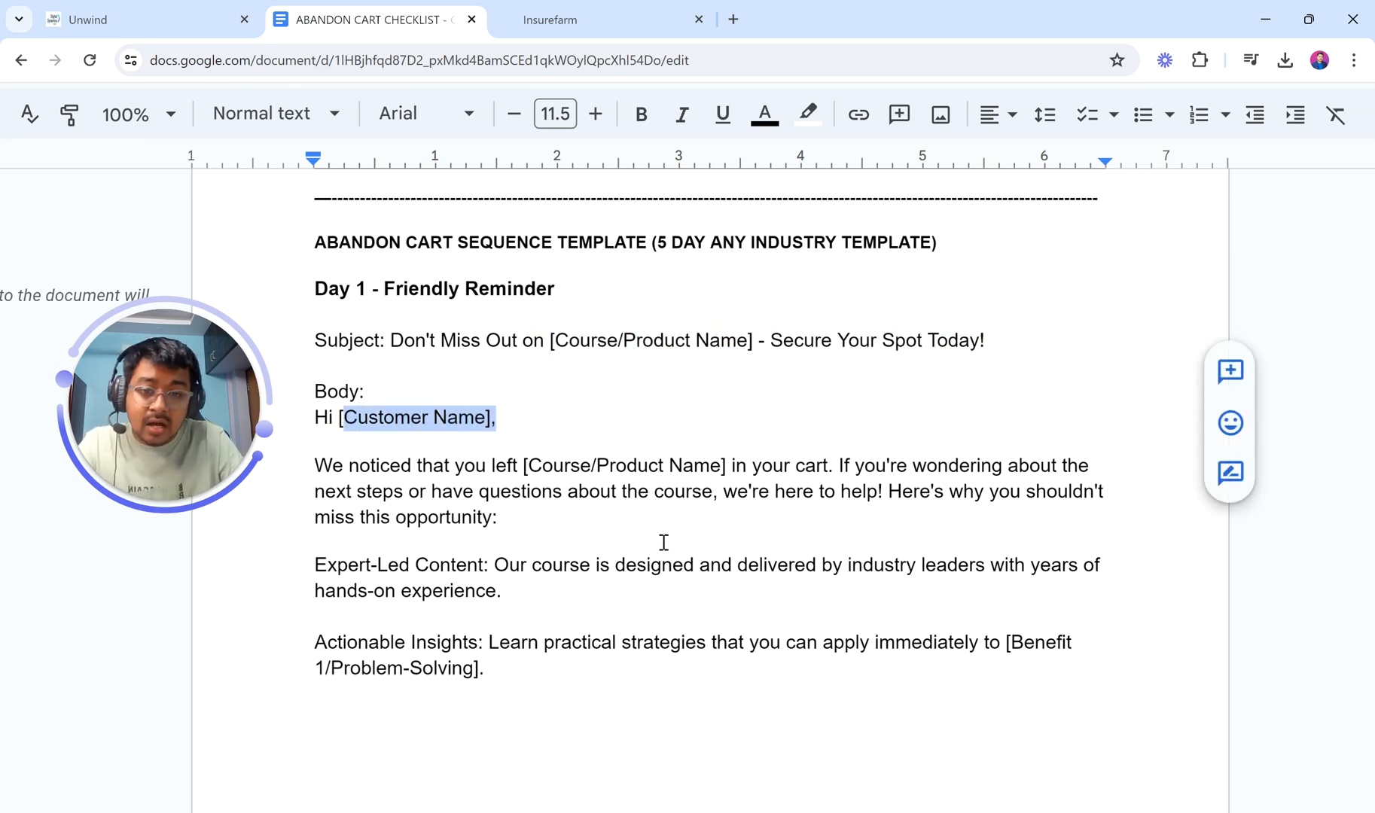
pyautogui.moveTo(524, 467); pyautogui.dragTo(721, 462)
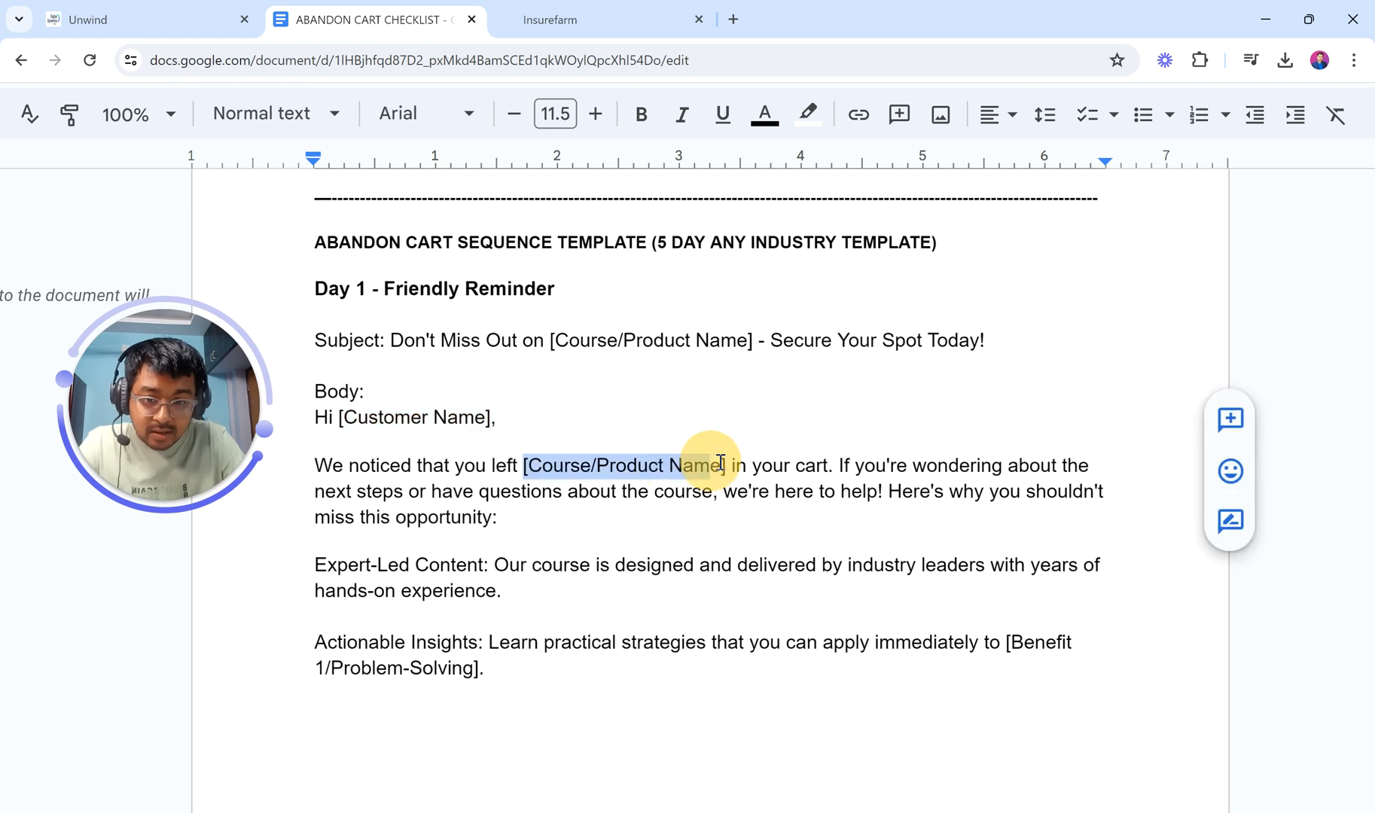
pyautogui.scroll(-5, 585, 566)
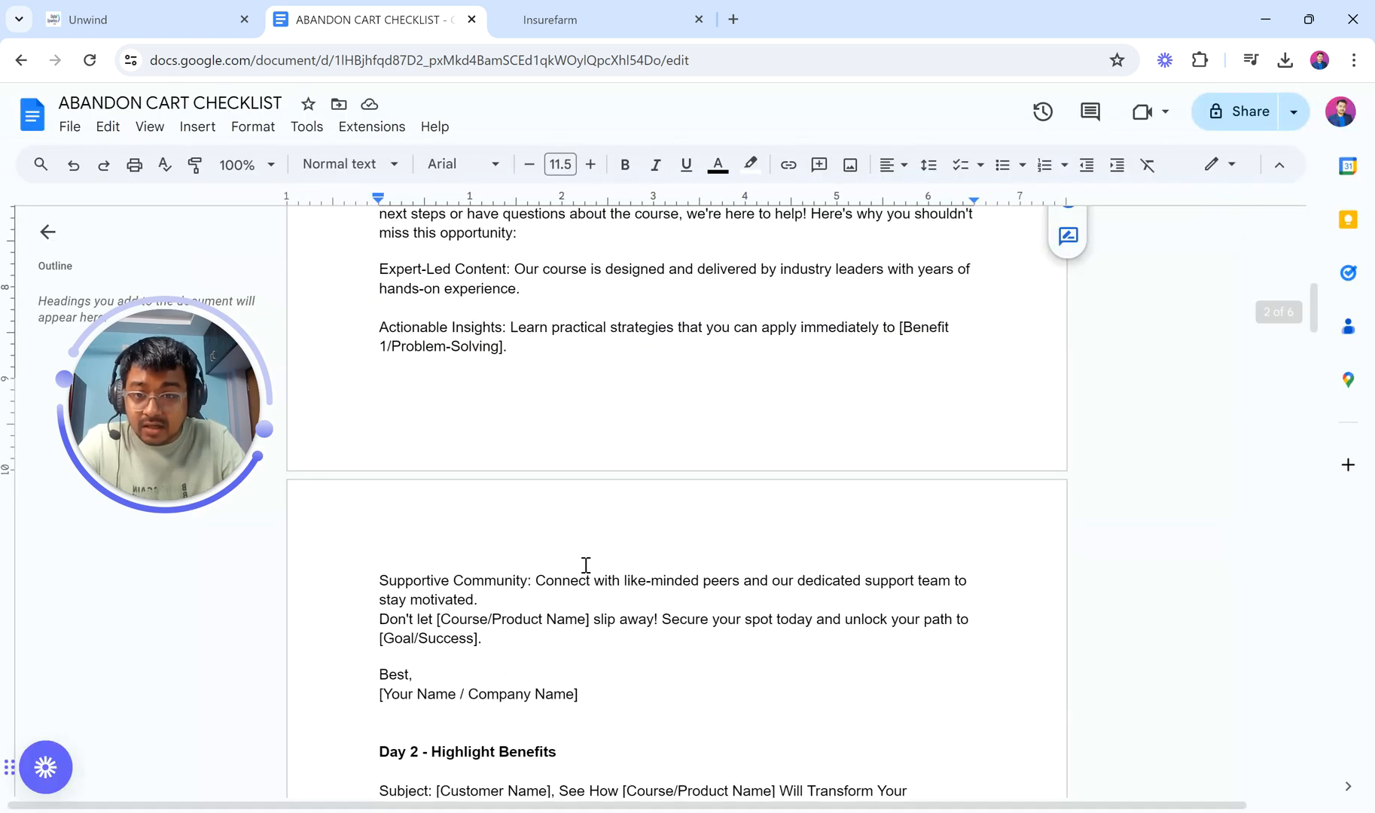
pyautogui.scroll(3, 589, 647)
pyautogui.click(586, 566)
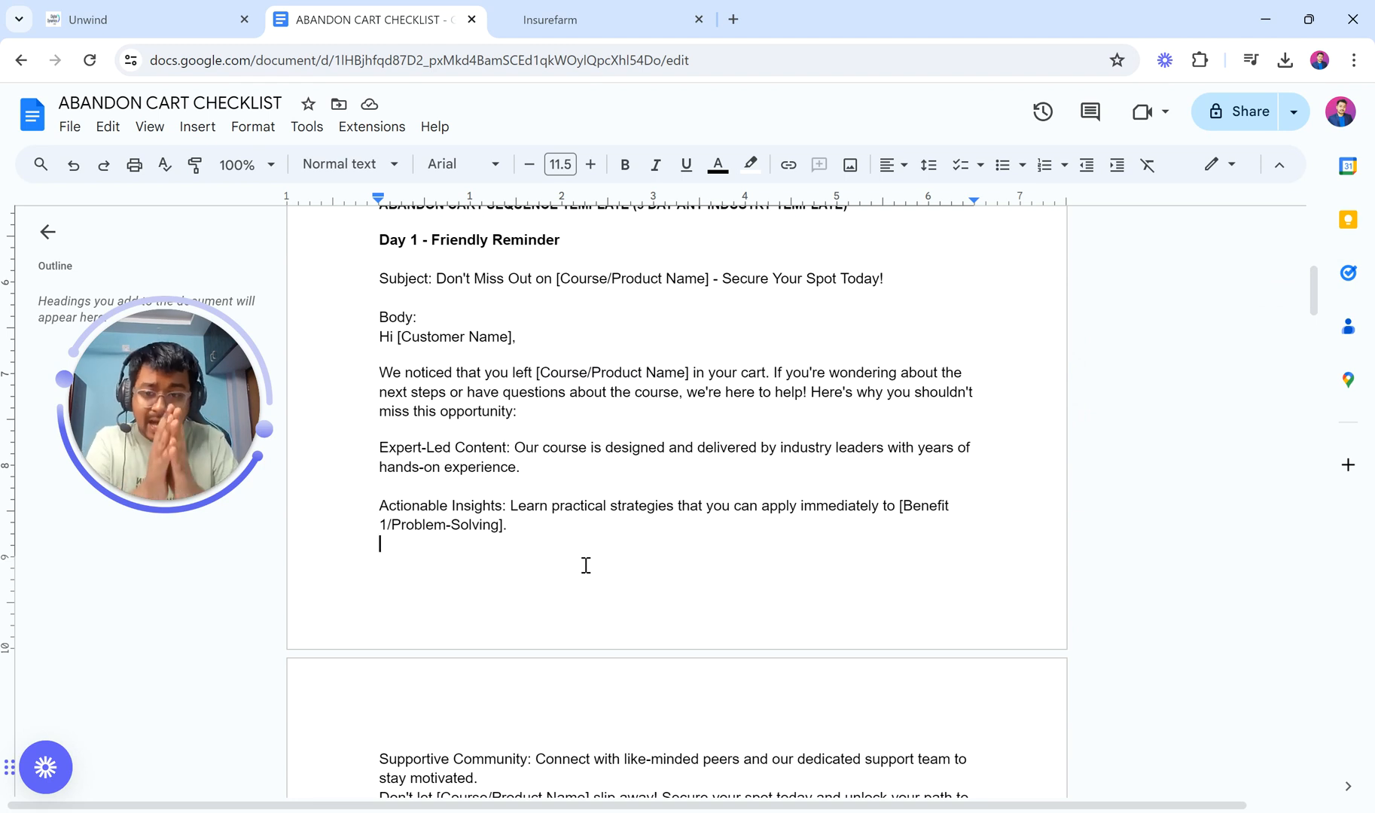
pyautogui.scroll(-20, 585, 565)
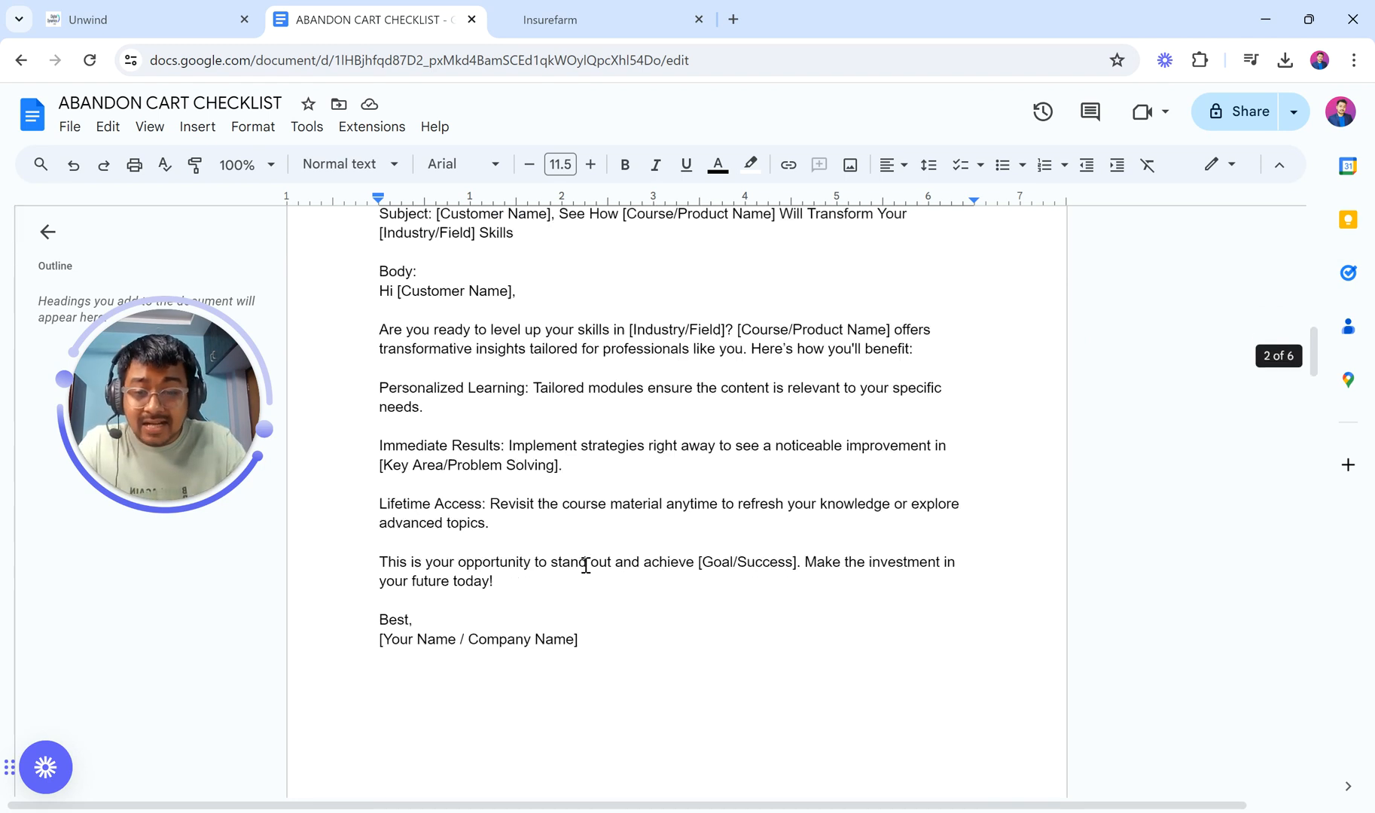
pyautogui.scroll(-5, 586, 566)
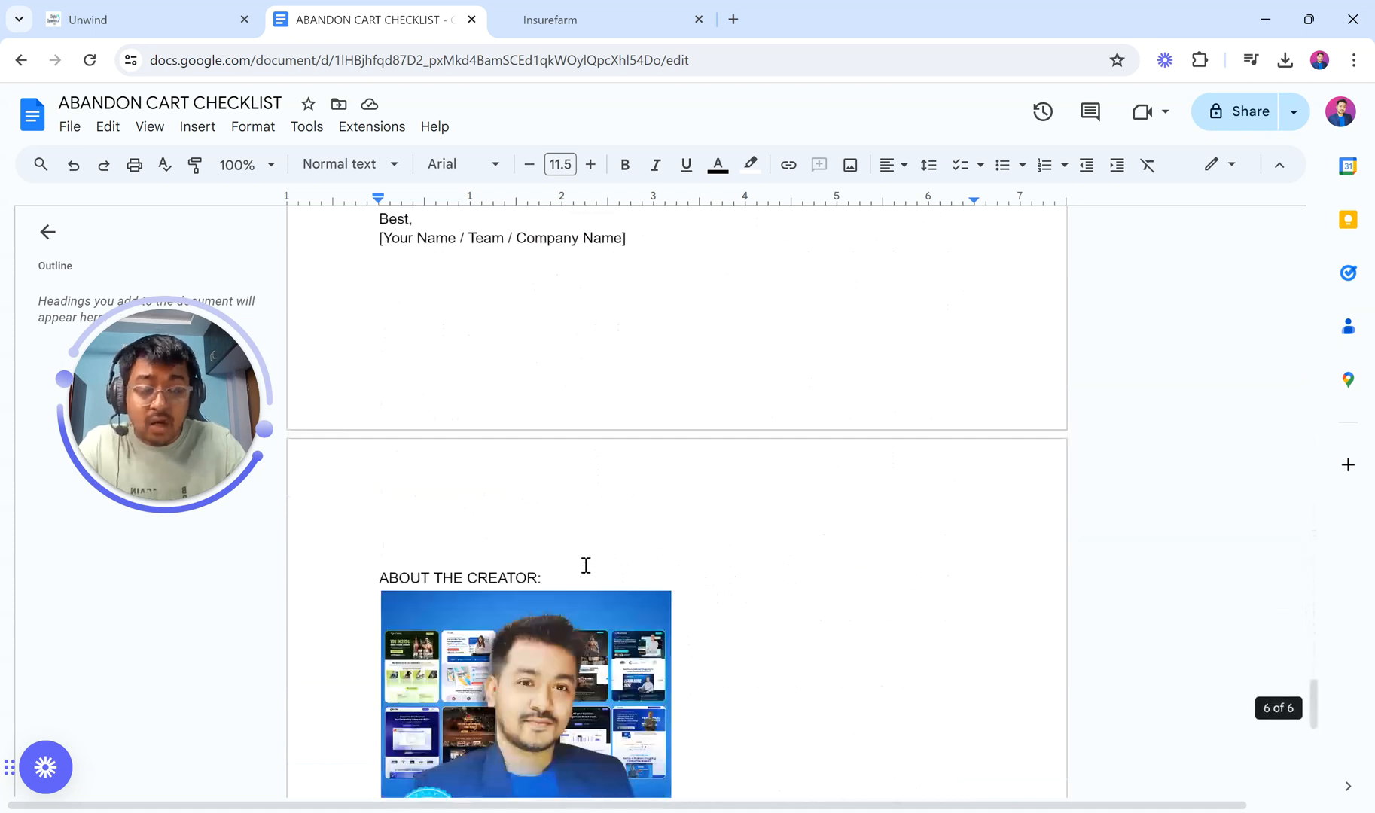
pyautogui.scroll(20, 586, 565)
pyautogui.scroll(15, 586, 566)
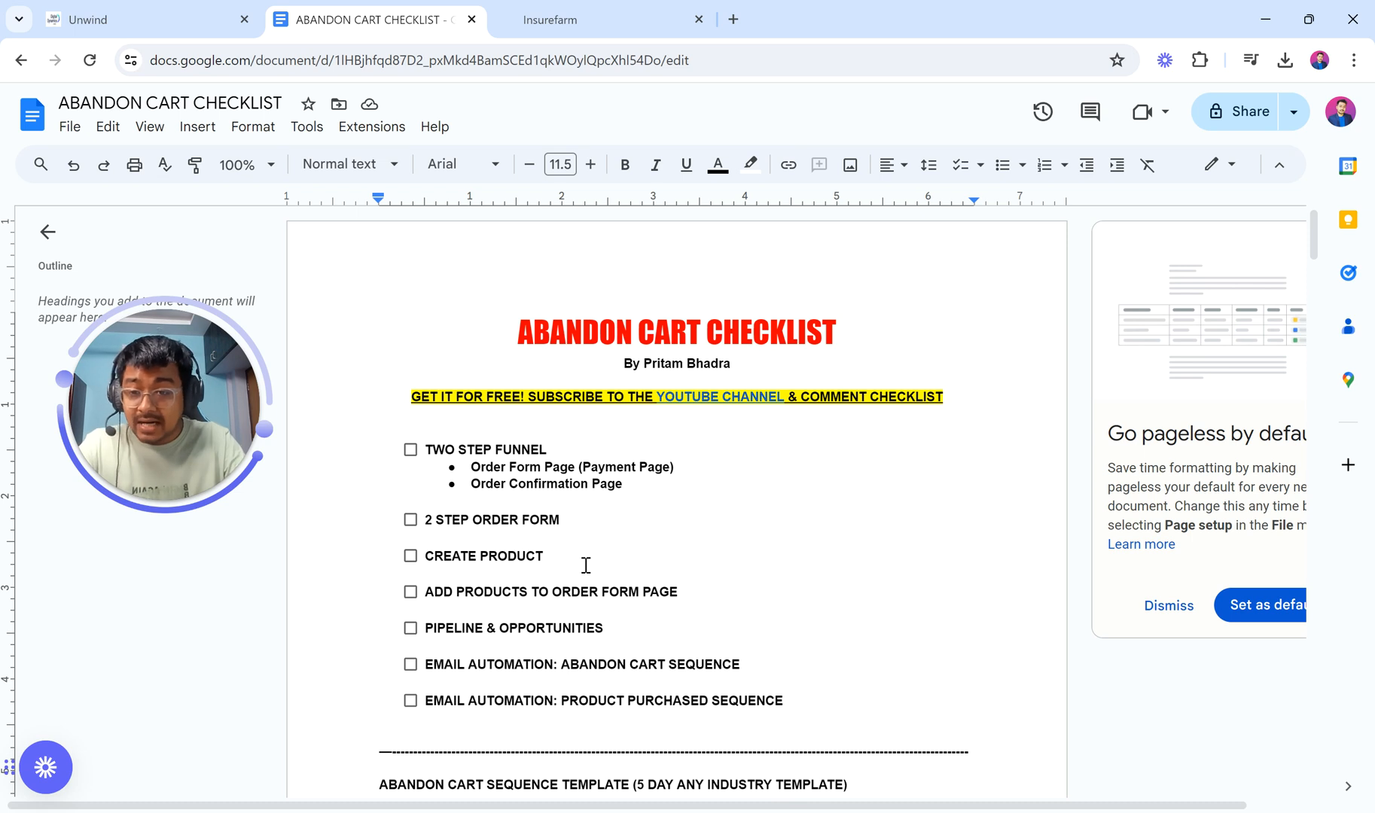
pyautogui.click(557, 19)
# Step: Glance back at the checklist, then start a New Funnel on GoHighLevel's Funnels page
pyautogui.moveTo(252, 350); pyautogui.dragTo(371, 72)
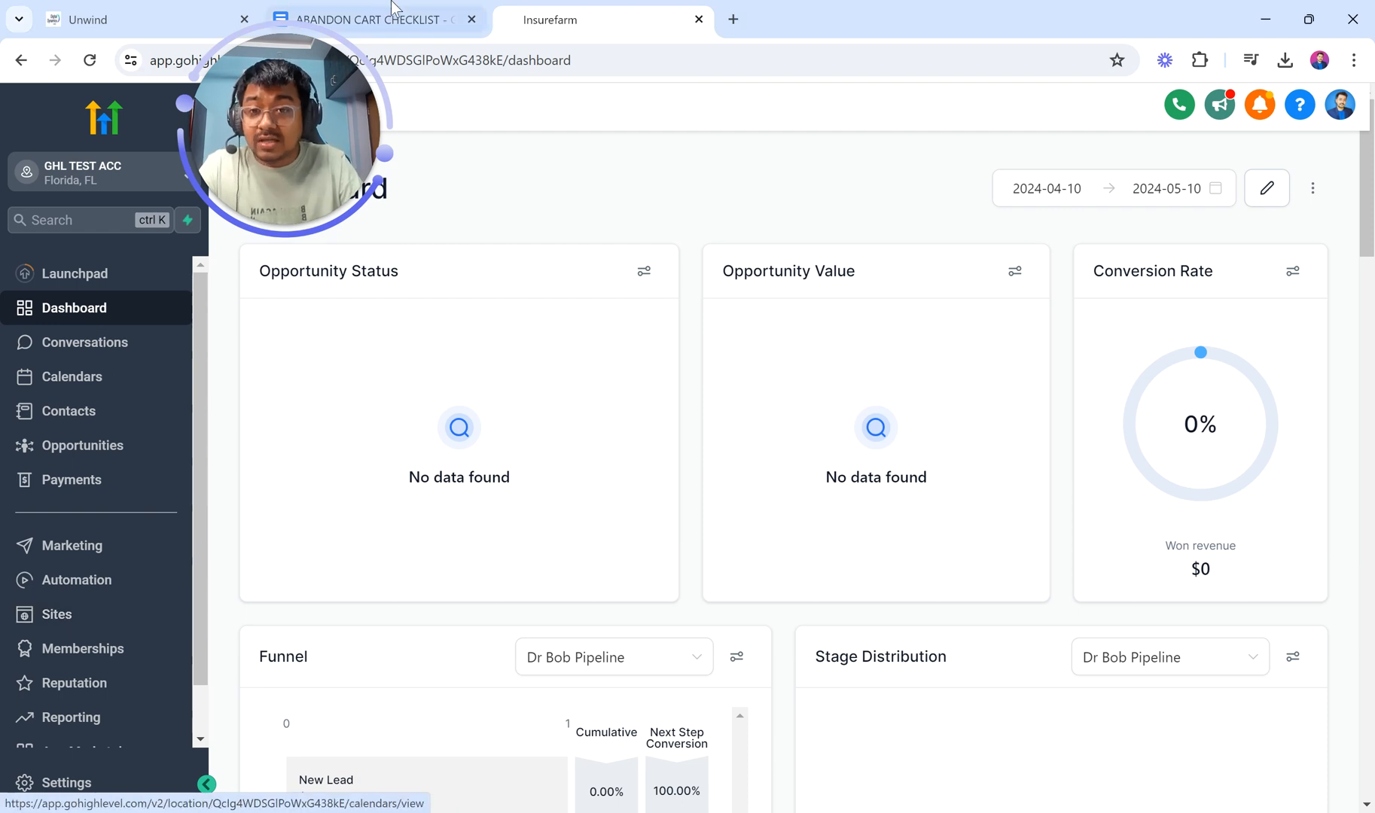
pyautogui.click(377, 19)
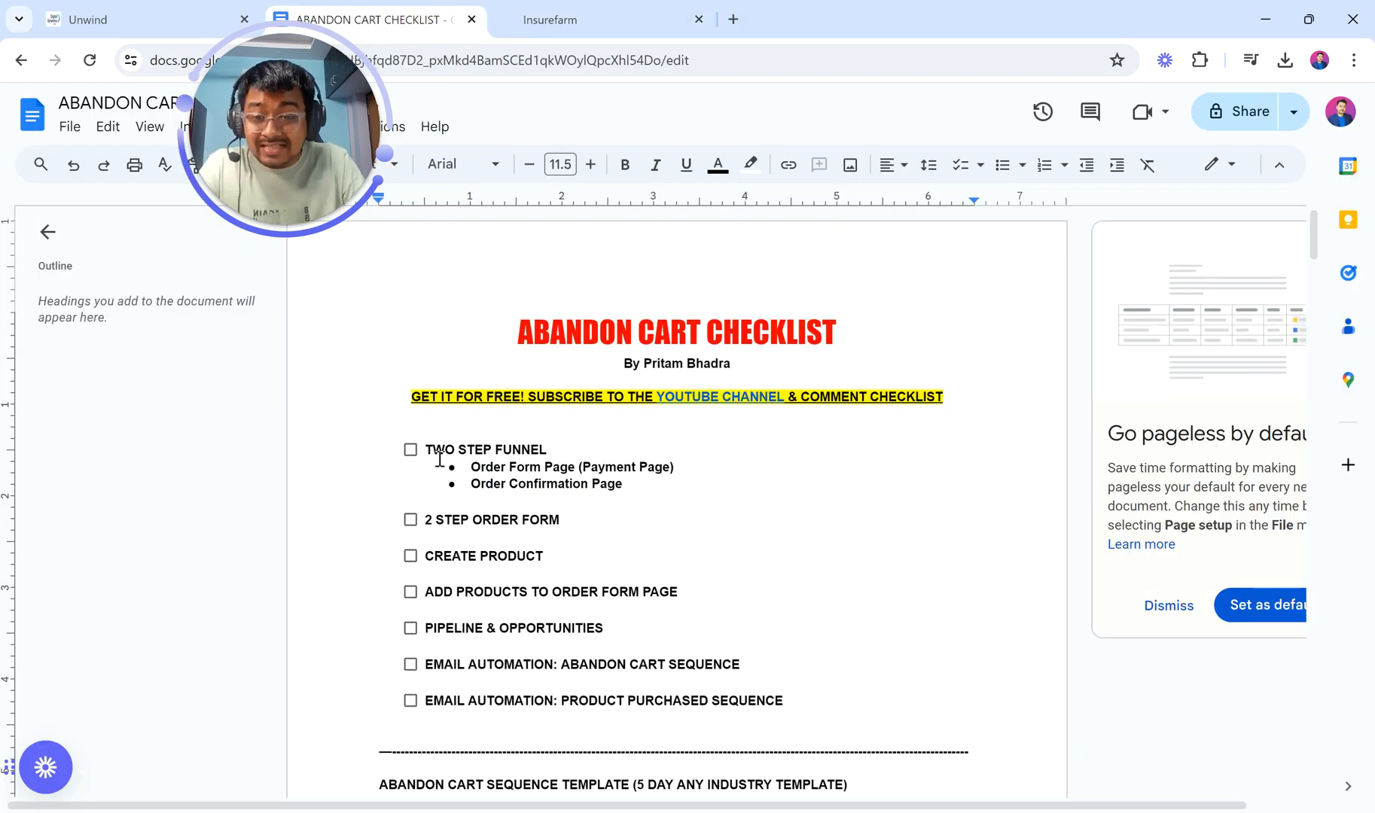
pyautogui.click(608, 10)
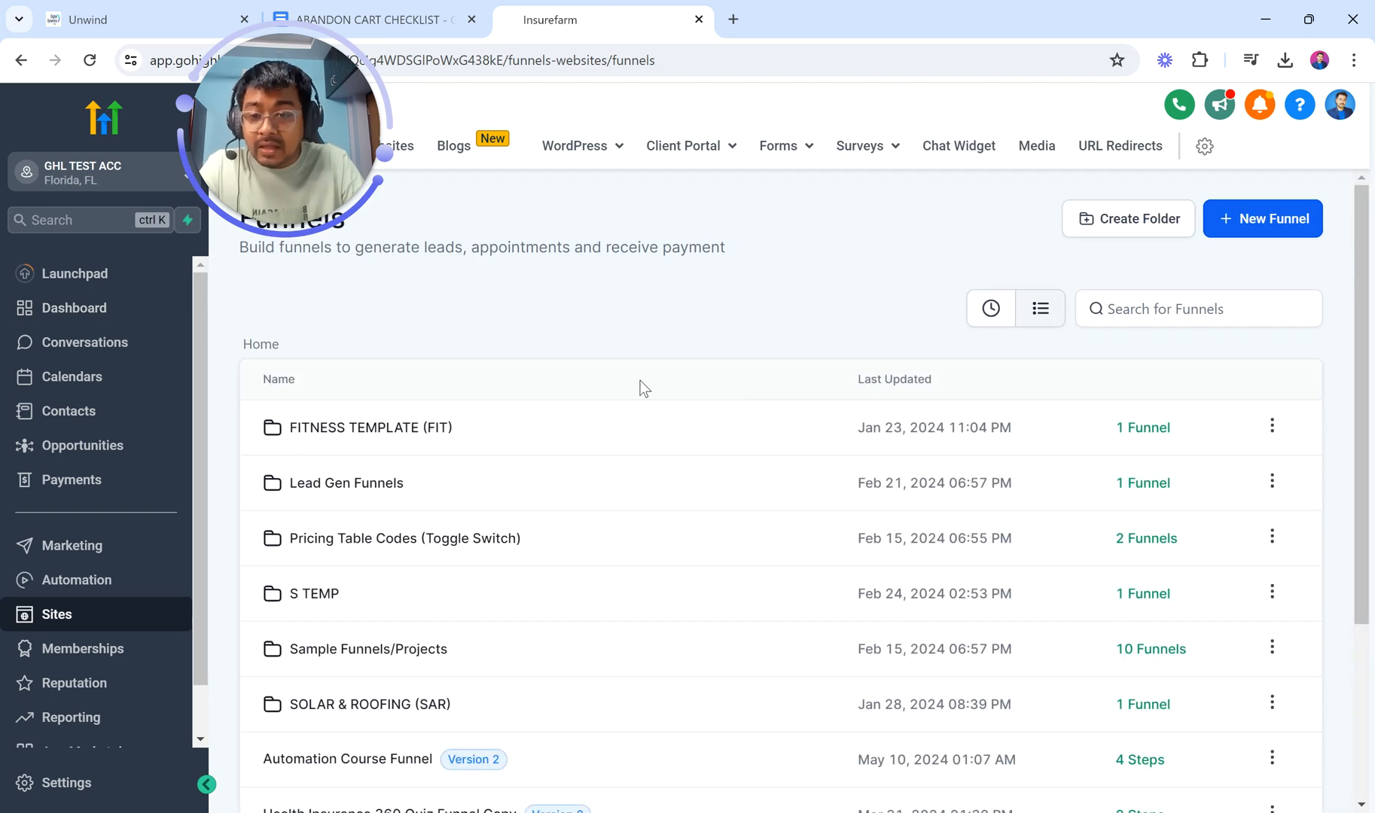
pyautogui.click(1265, 220)
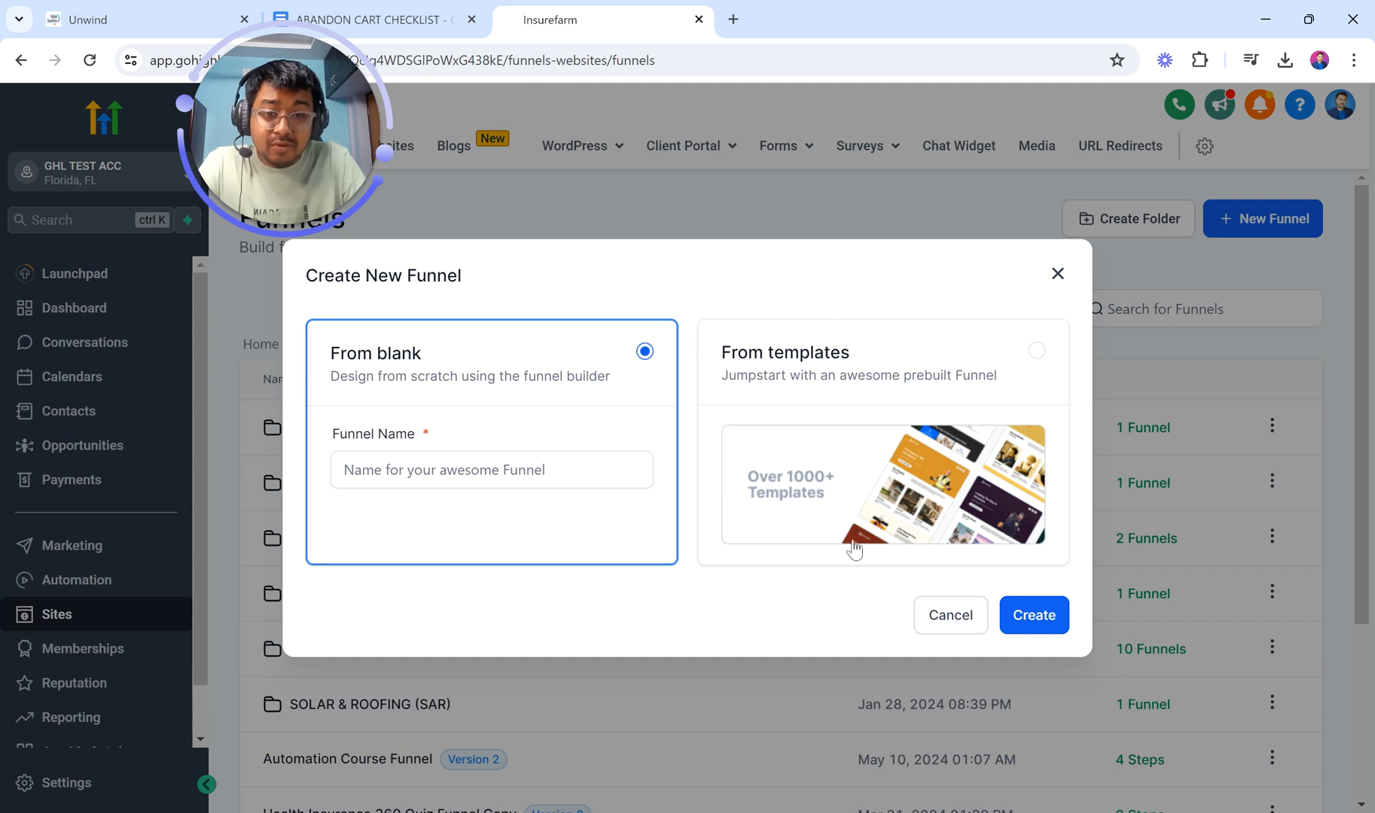
# Step: Choose to build the funnel From templates and browse the template gallery
pyautogui.click(810, 500)
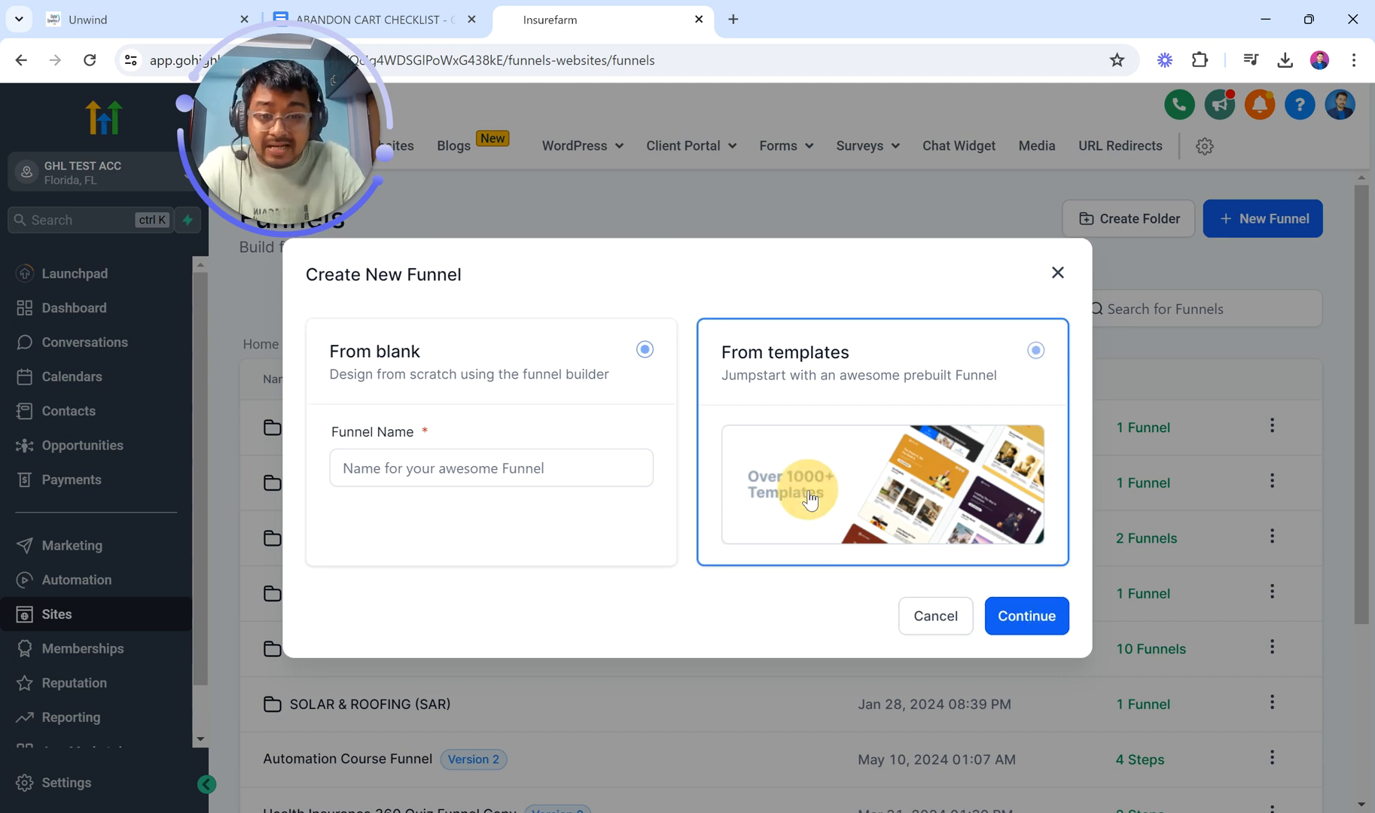
pyautogui.click(1027, 619)
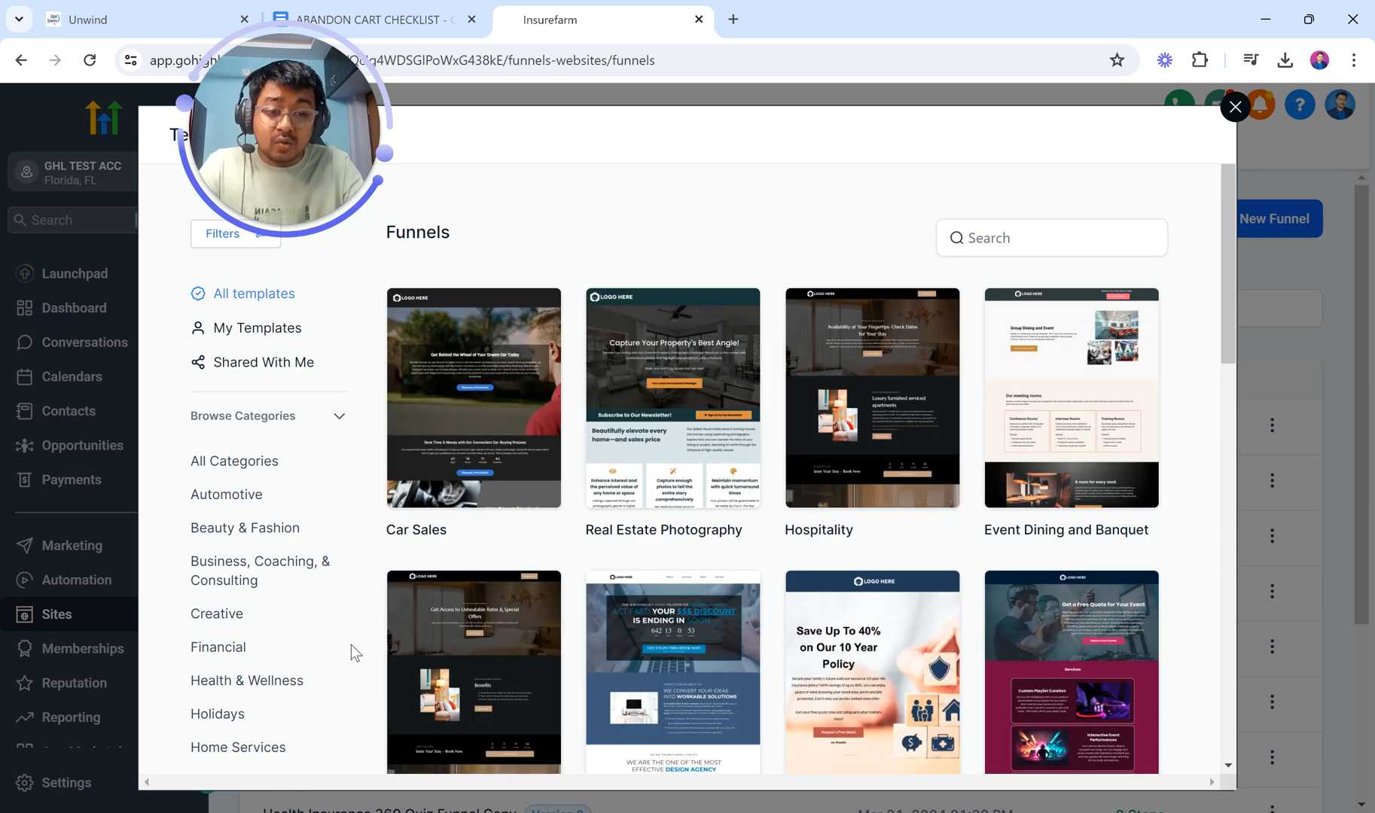
pyautogui.scroll(-1, 742, 684)
pyautogui.scroll(-8, 743, 690)
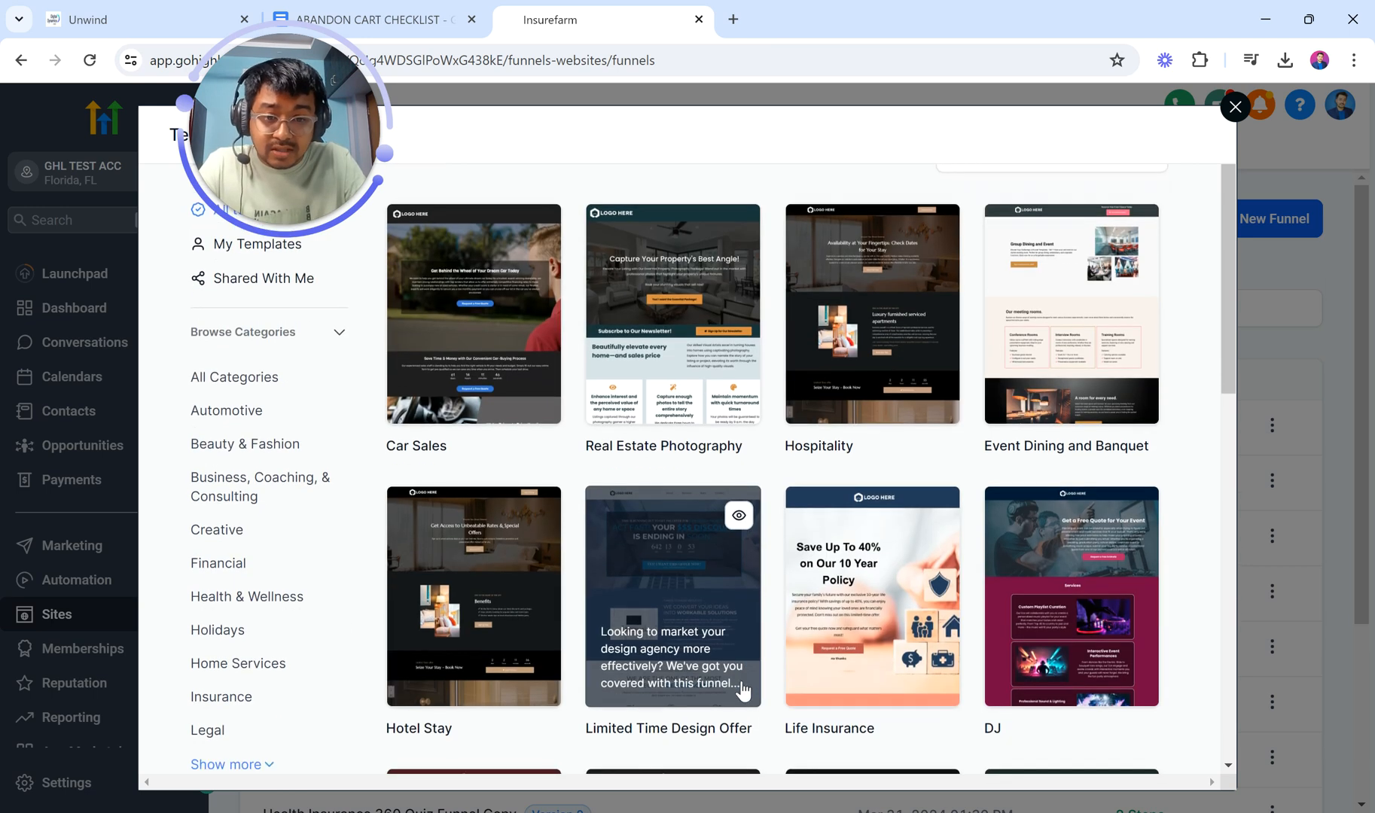
pyautogui.moveTo(742, 689)
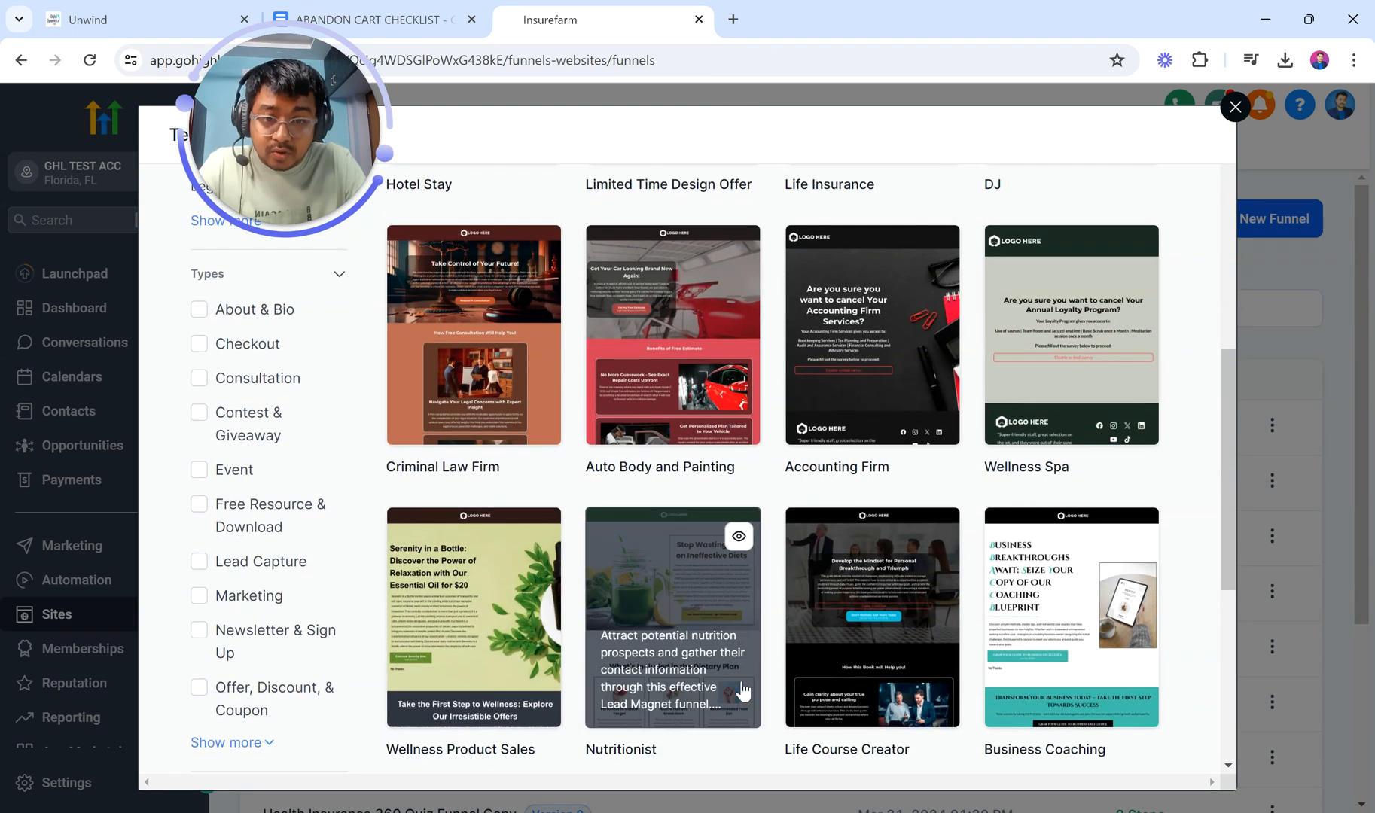
pyautogui.scroll(-6, 742, 689)
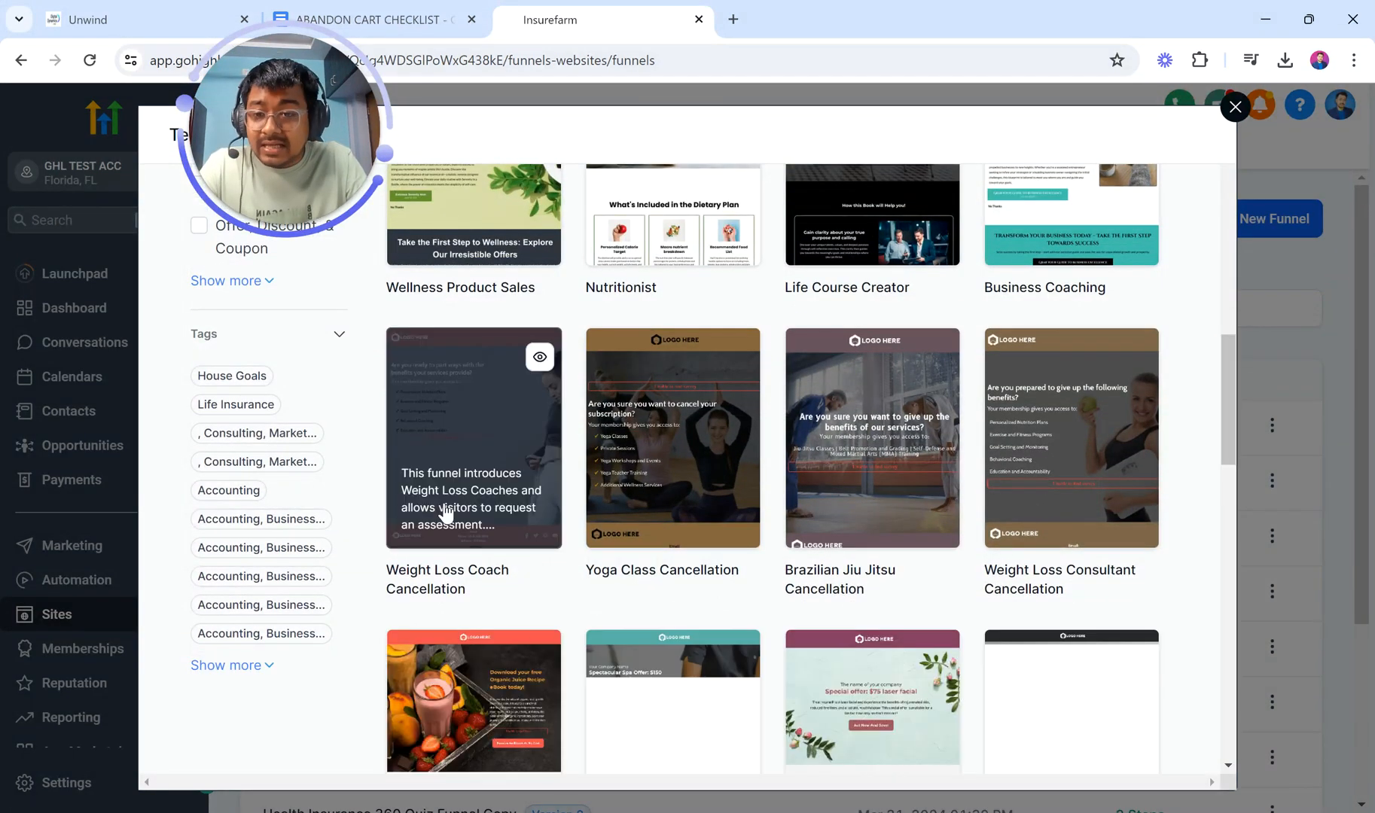
pyautogui.scroll(10, 446, 516)
pyautogui.scroll(3, 305, 493)
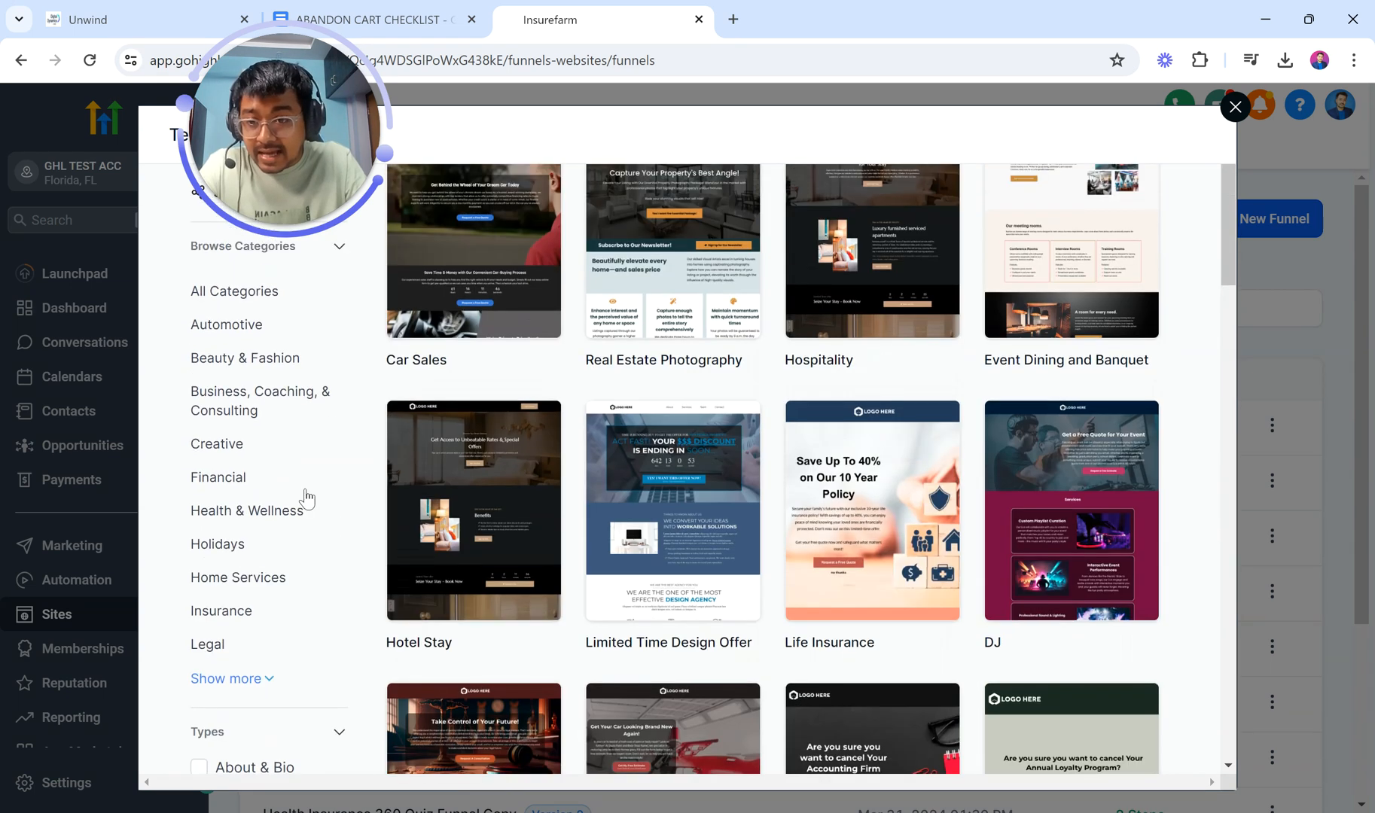
# Step: Filter to Business, Coaching, & Consulting and preview the Strategic Coaching template
pyautogui.click(231, 405)
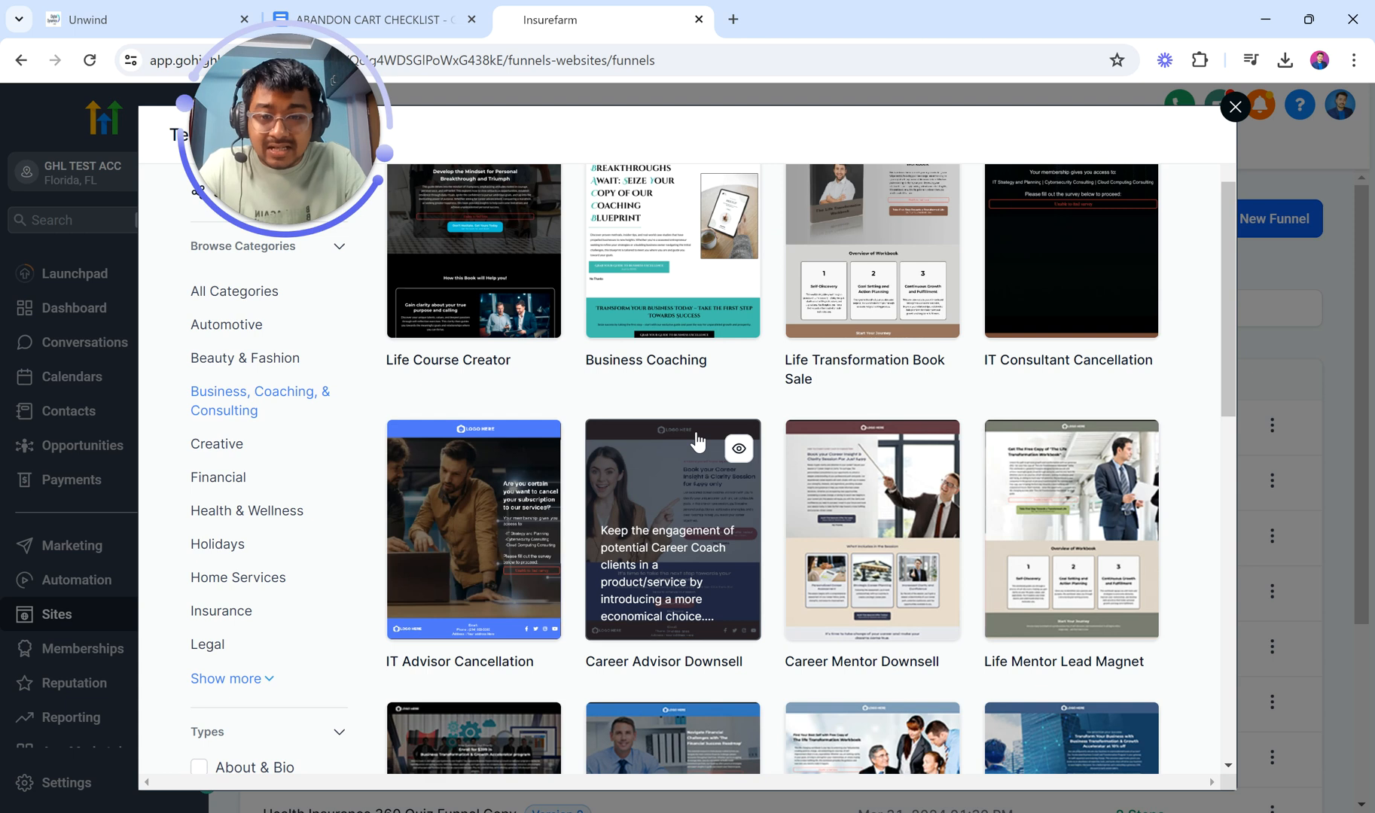
pyautogui.scroll(-6, 731, 540)
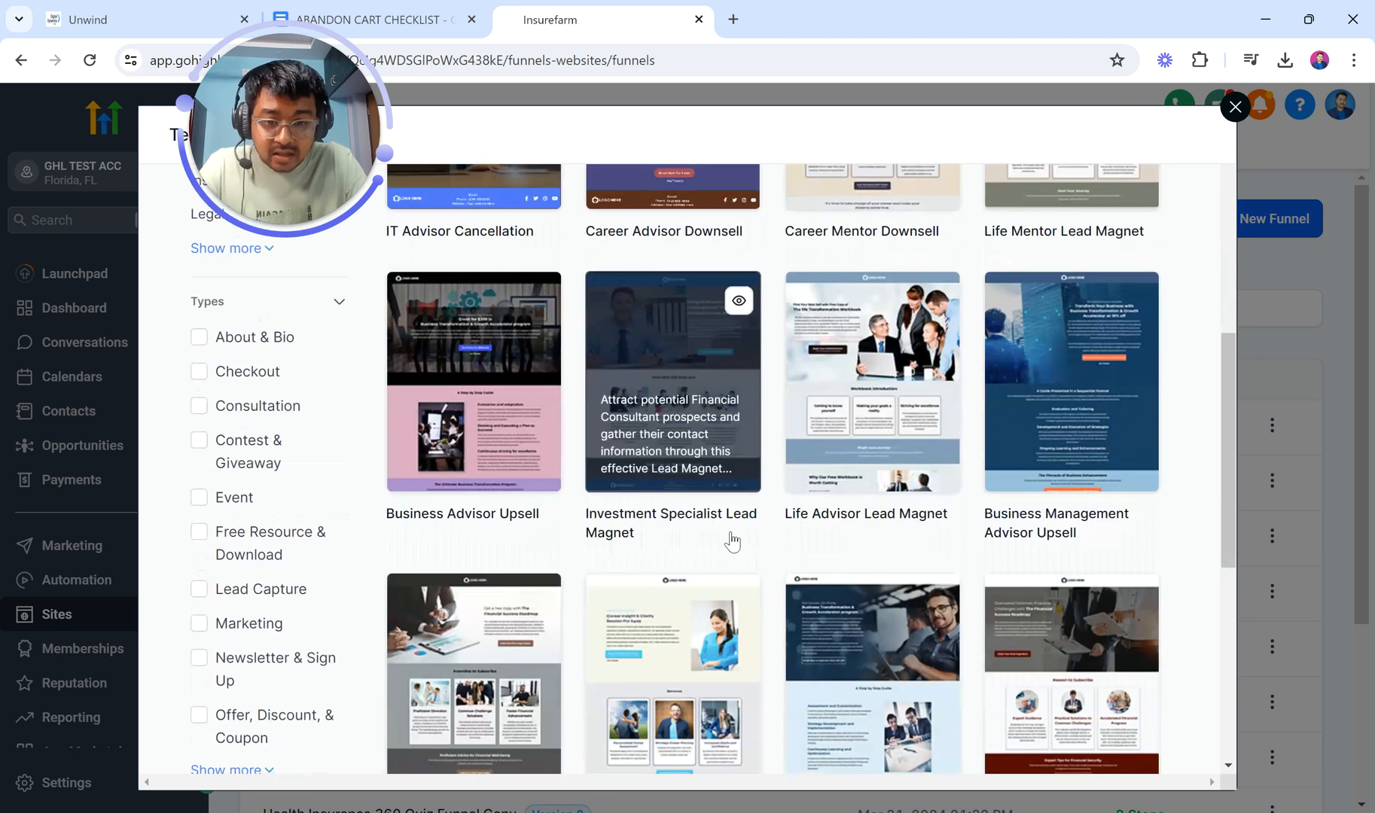
pyautogui.scroll(-7, 783, 729)
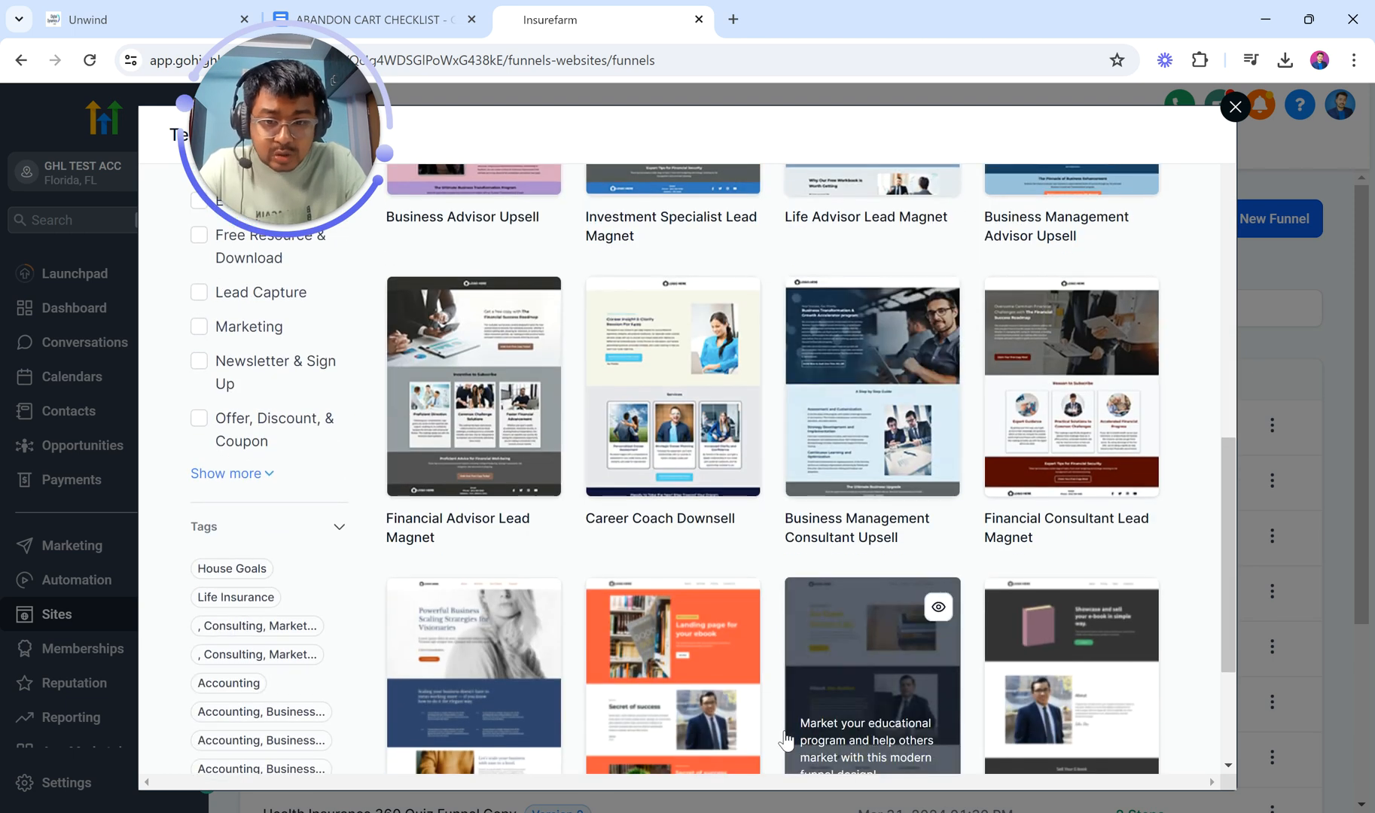
pyautogui.scroll(-1, 784, 731)
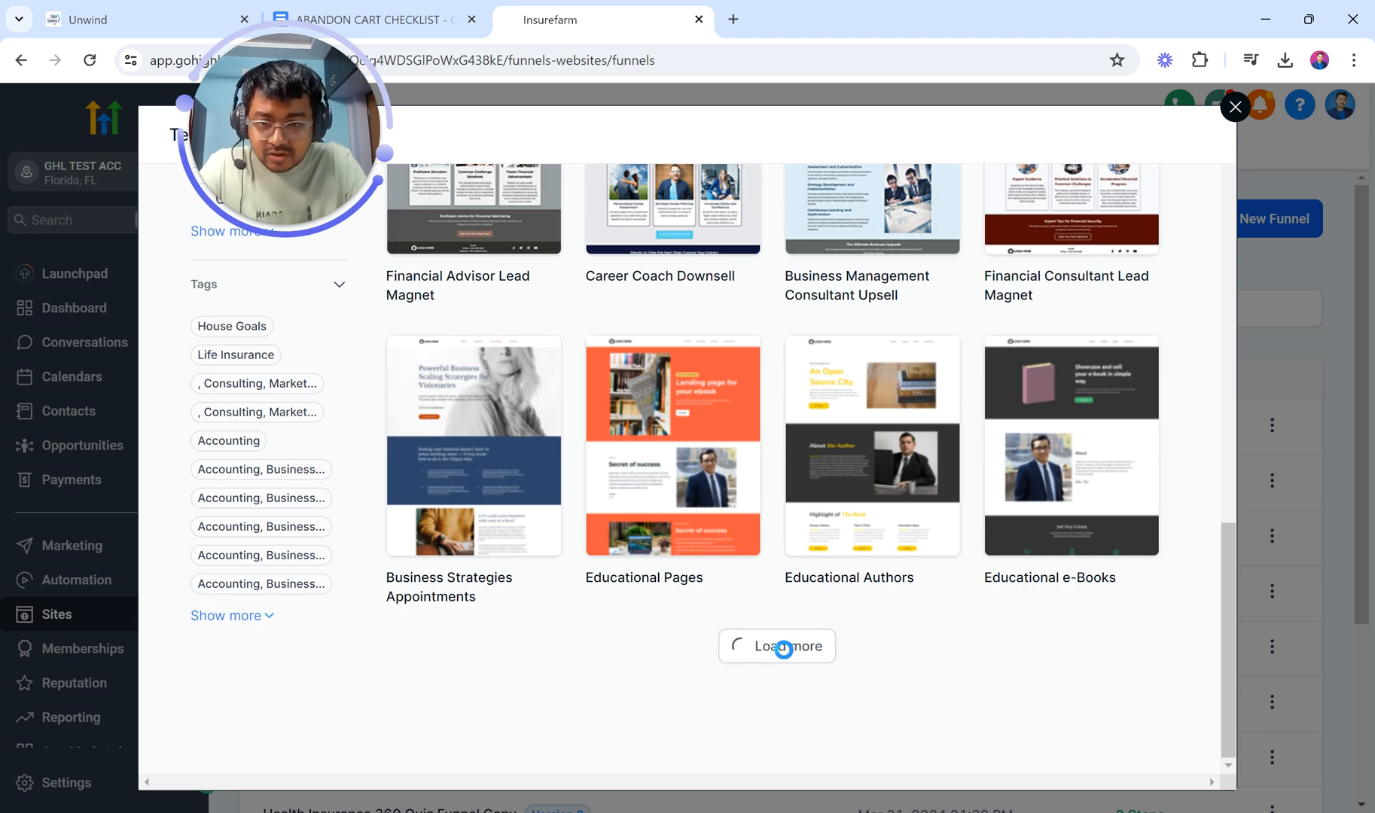
pyautogui.scroll(-4, 844, 542)
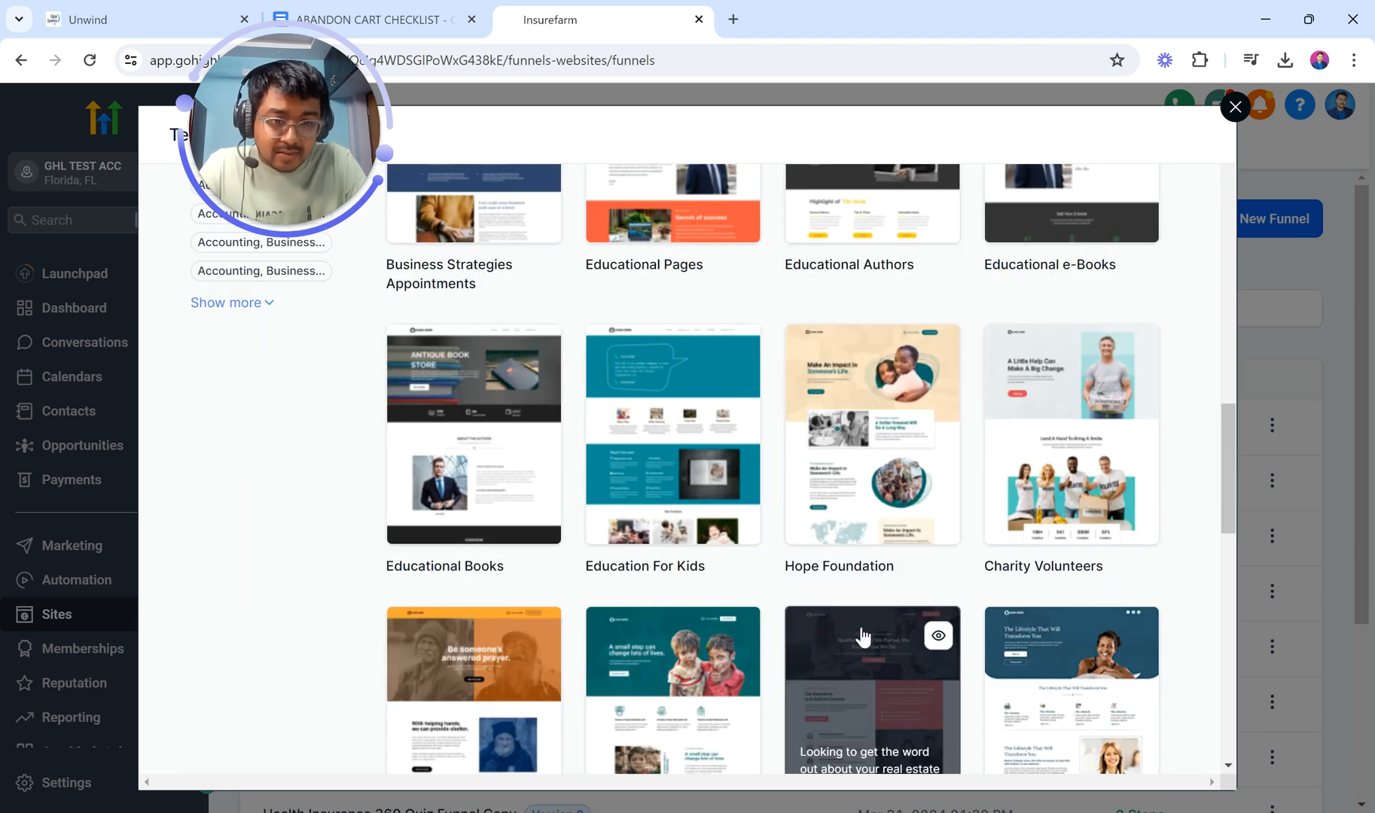
pyautogui.scroll(-4, 868, 664)
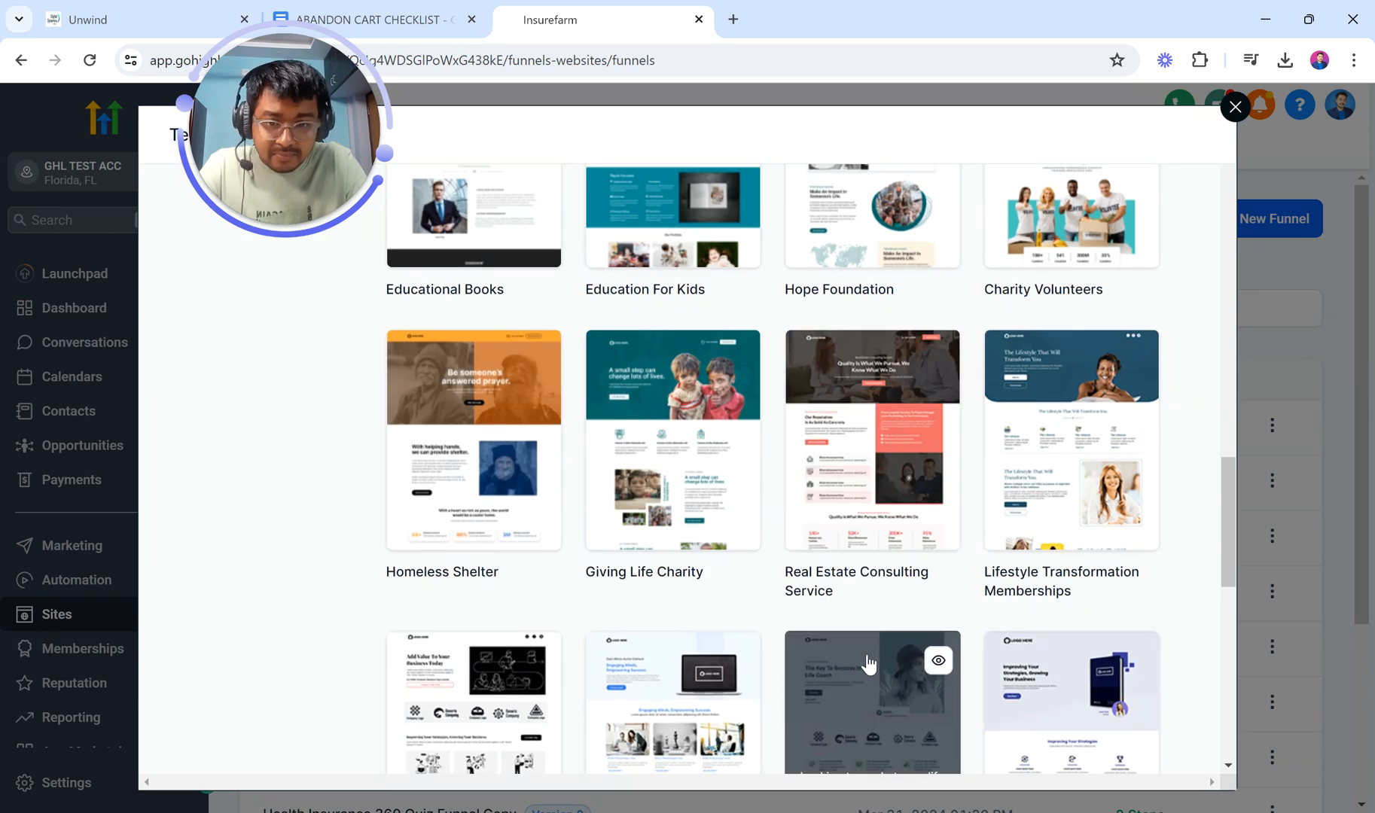
pyautogui.scroll(-5, 869, 663)
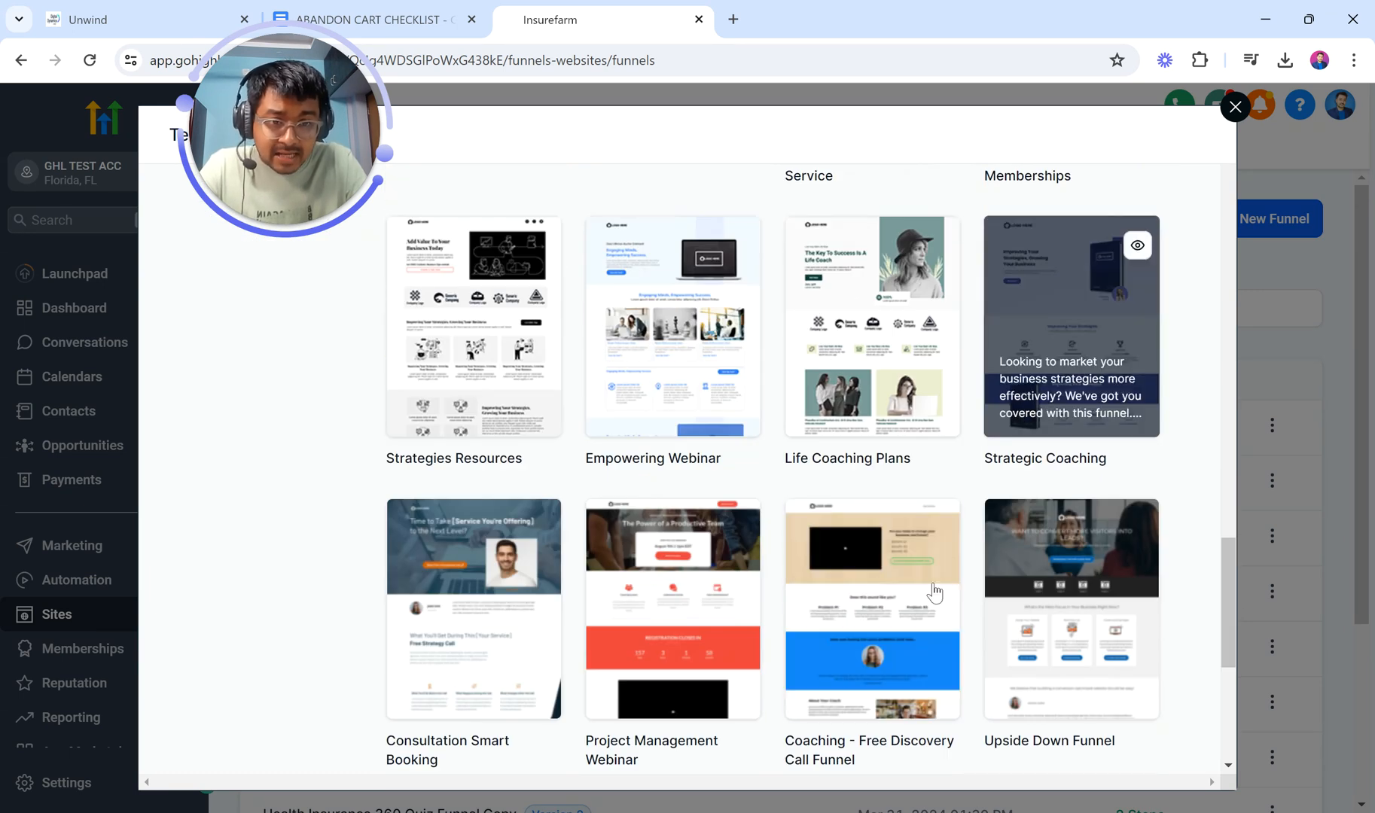
pyautogui.scroll(-4, 870, 712)
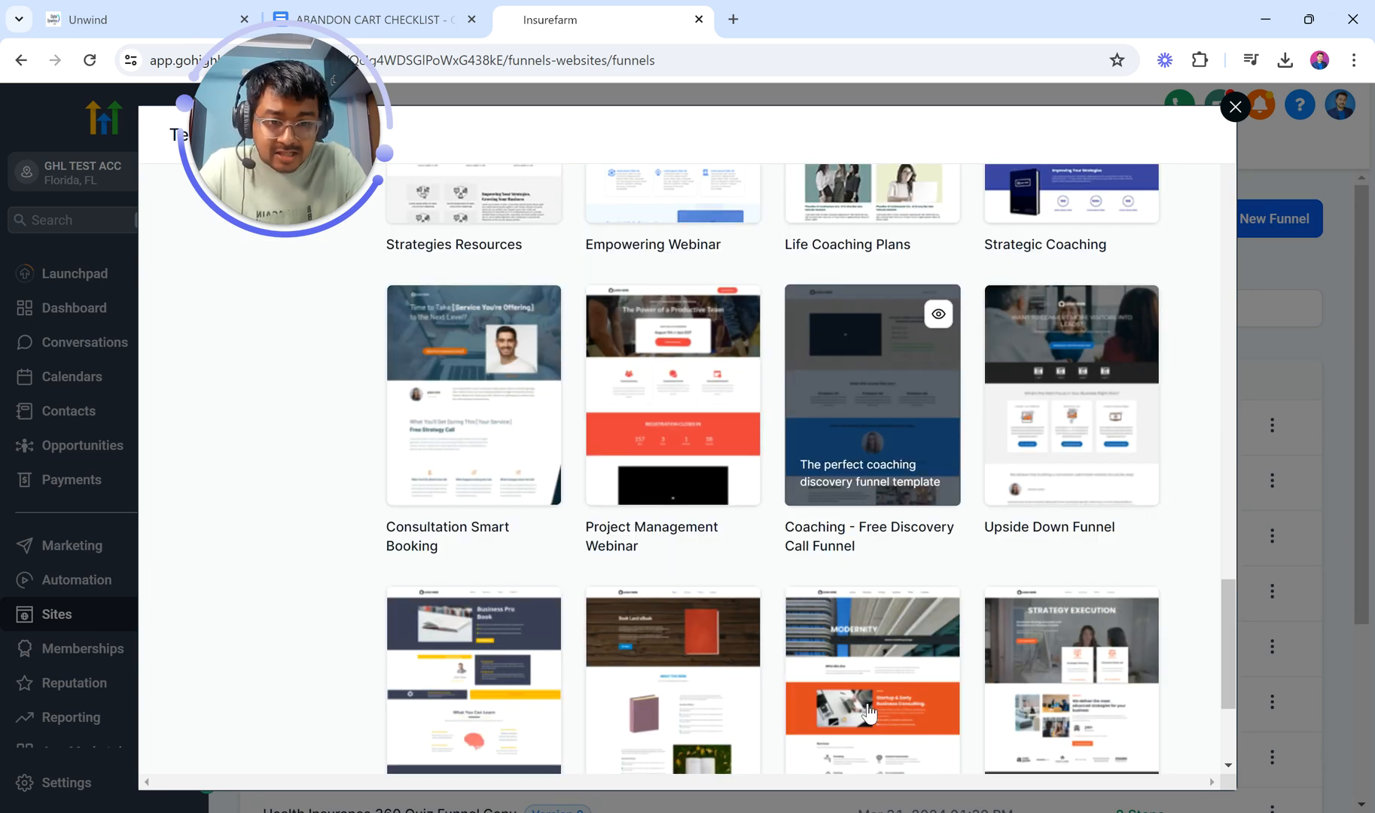
pyautogui.scroll(4, 1054, 362)
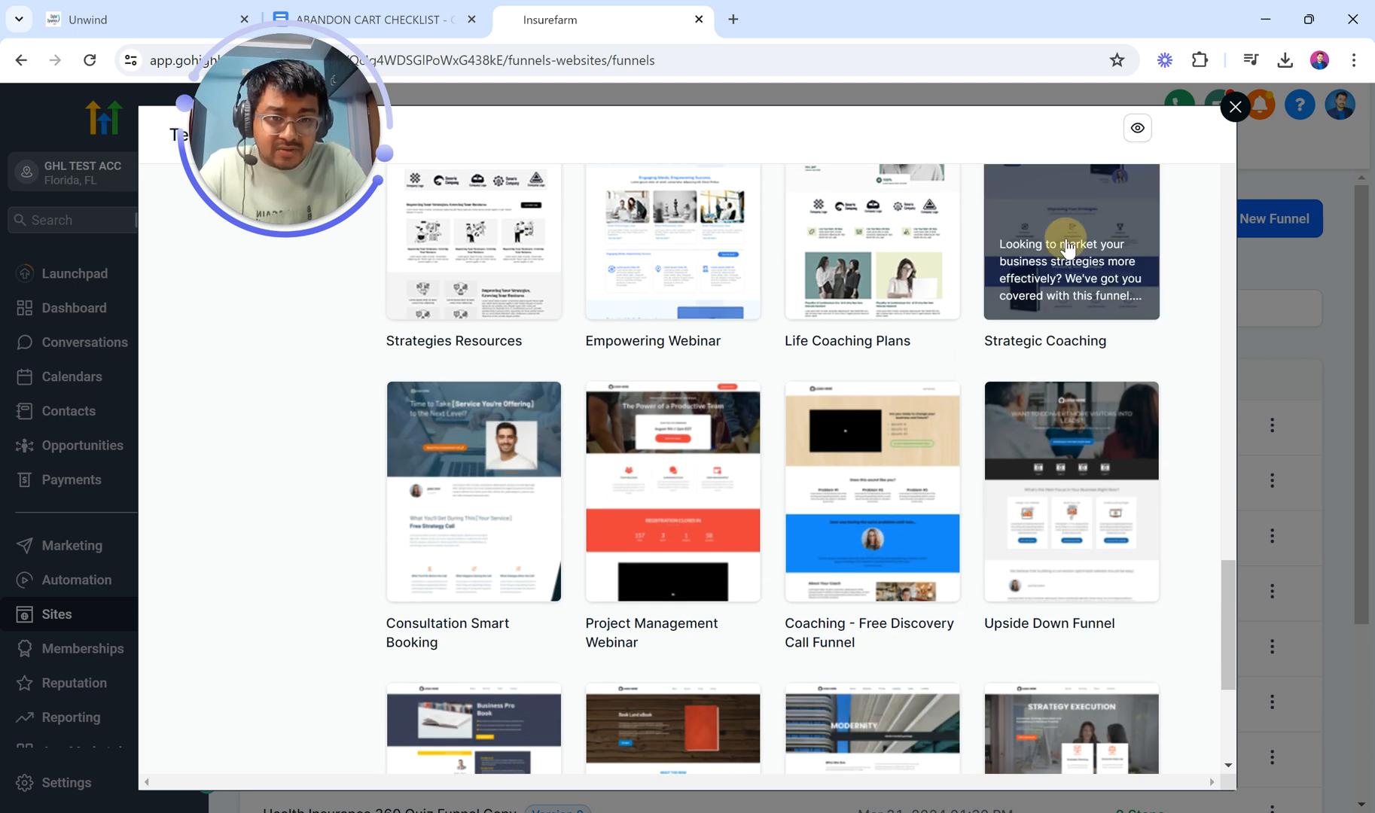
pyautogui.scroll(3, 1068, 248)
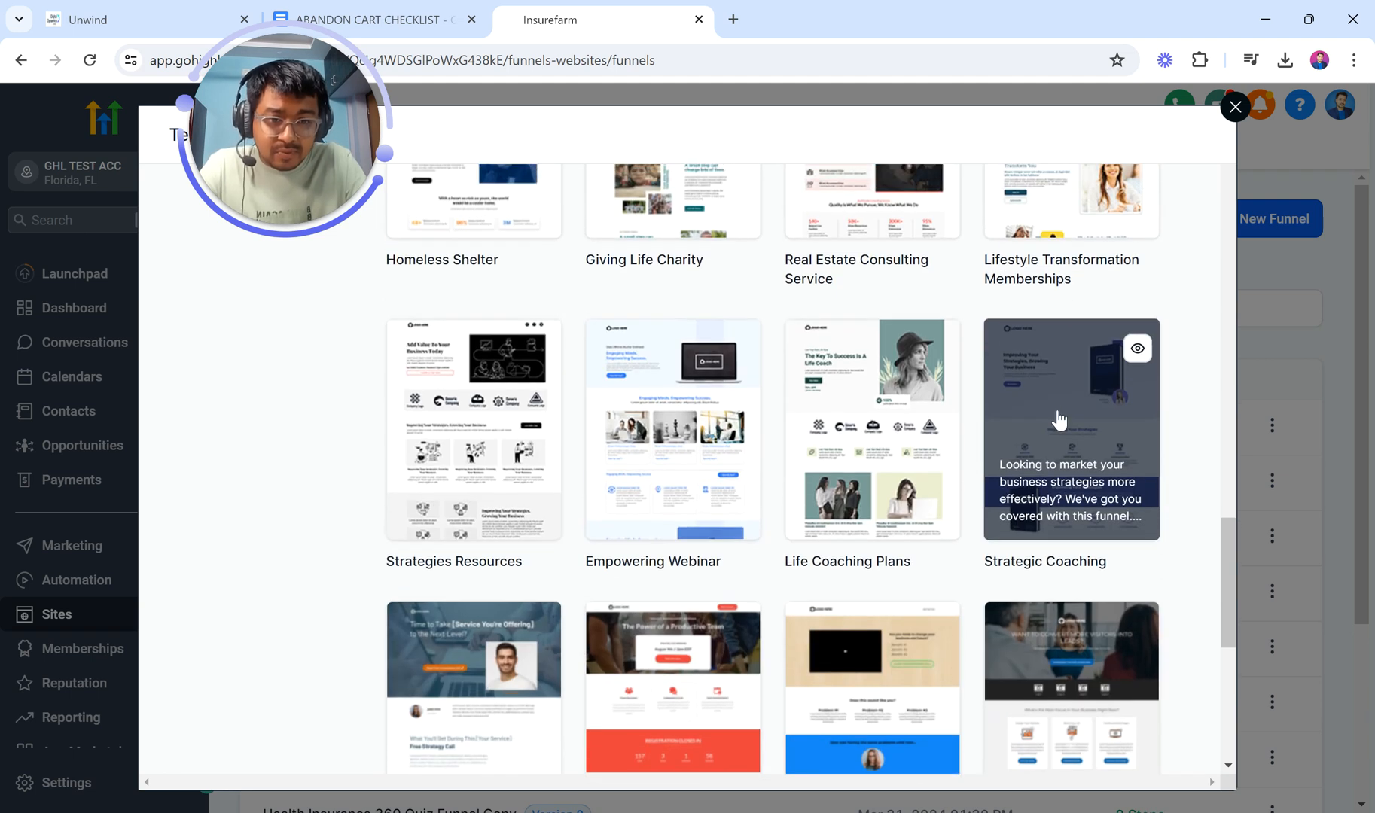
pyautogui.click(1057, 409)
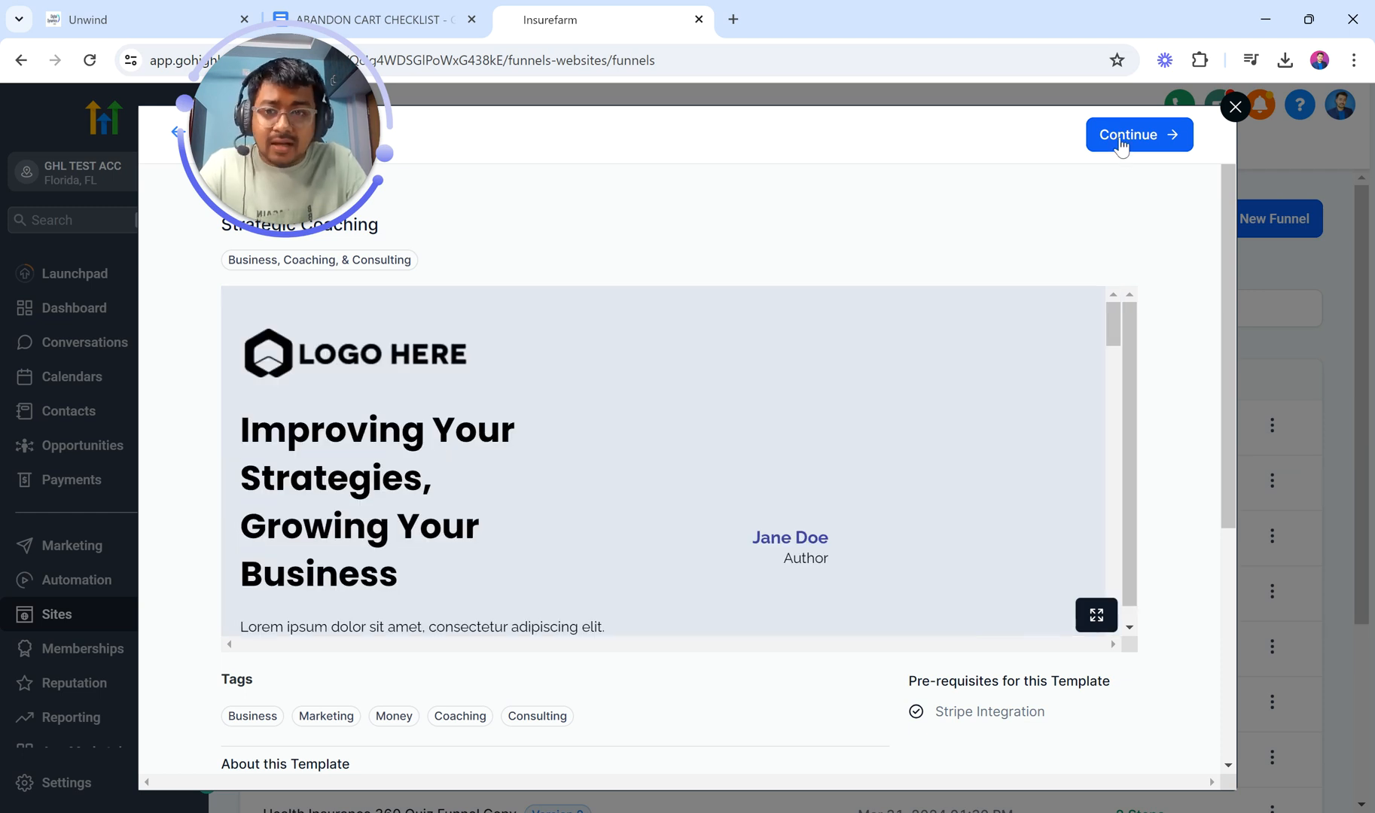
# Step: Add the Strategic Coaching template as a funnel and open its Home page editor in a new tab
pyautogui.click(1122, 143)
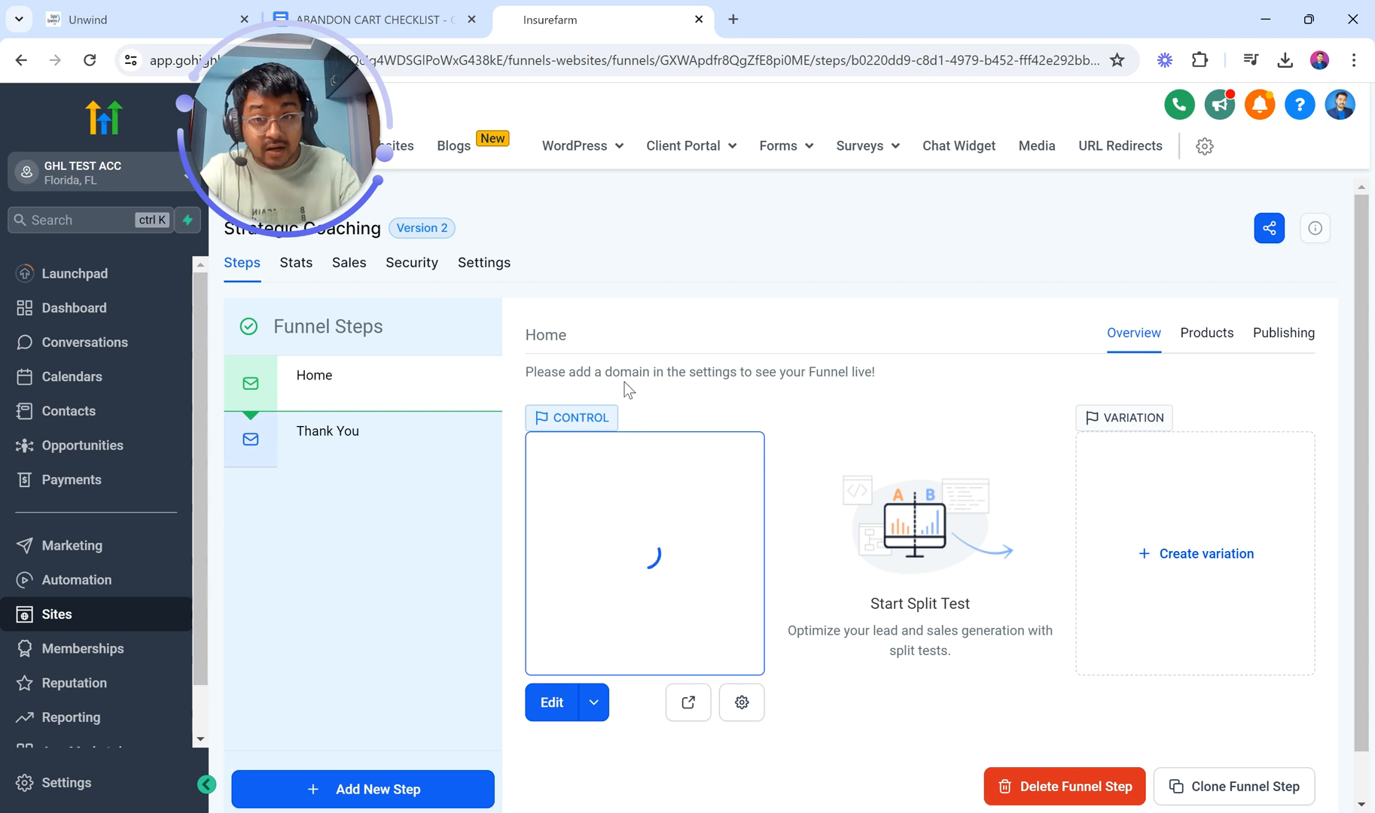
pyautogui.click(594, 706)
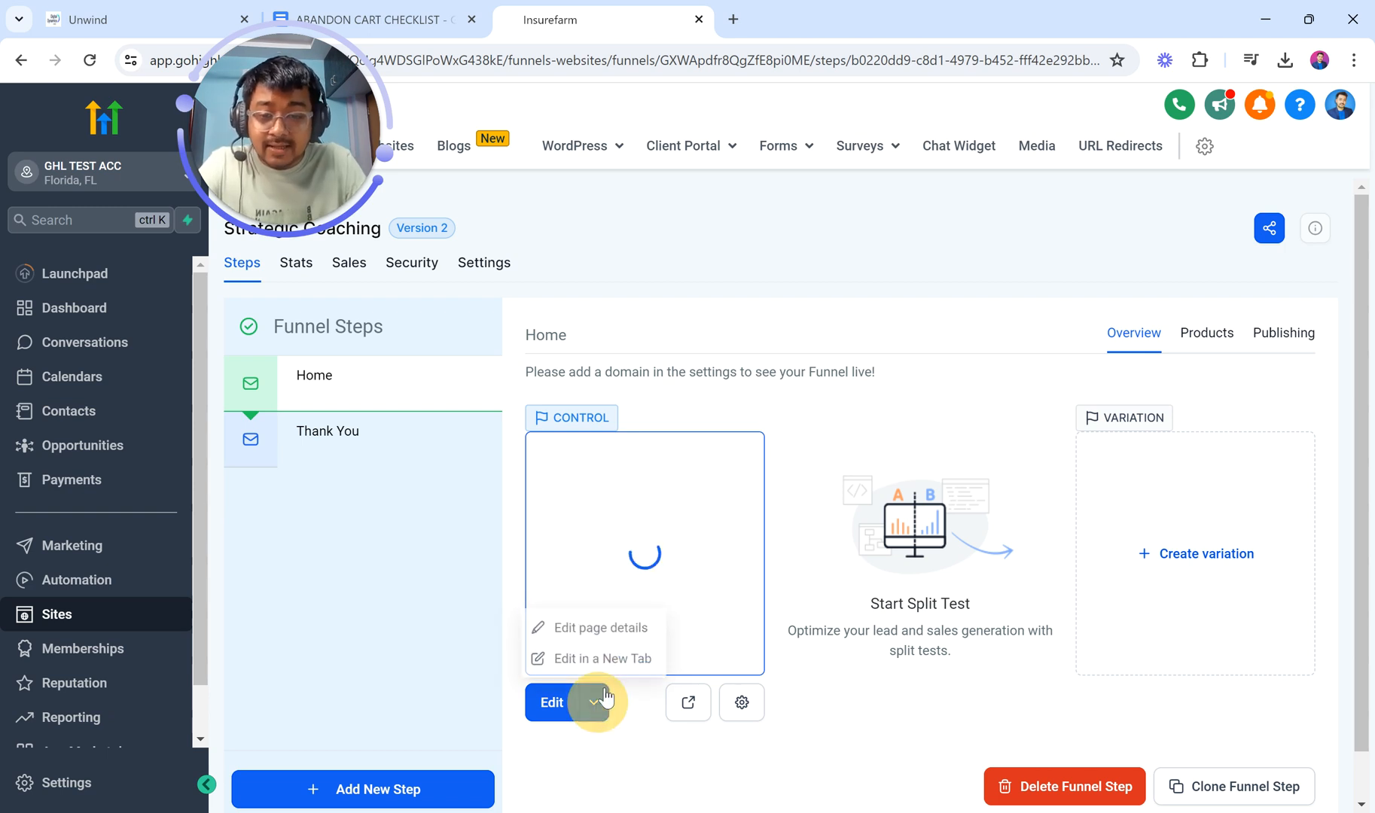
pyautogui.click(619, 663)
pyautogui.click(600, 5)
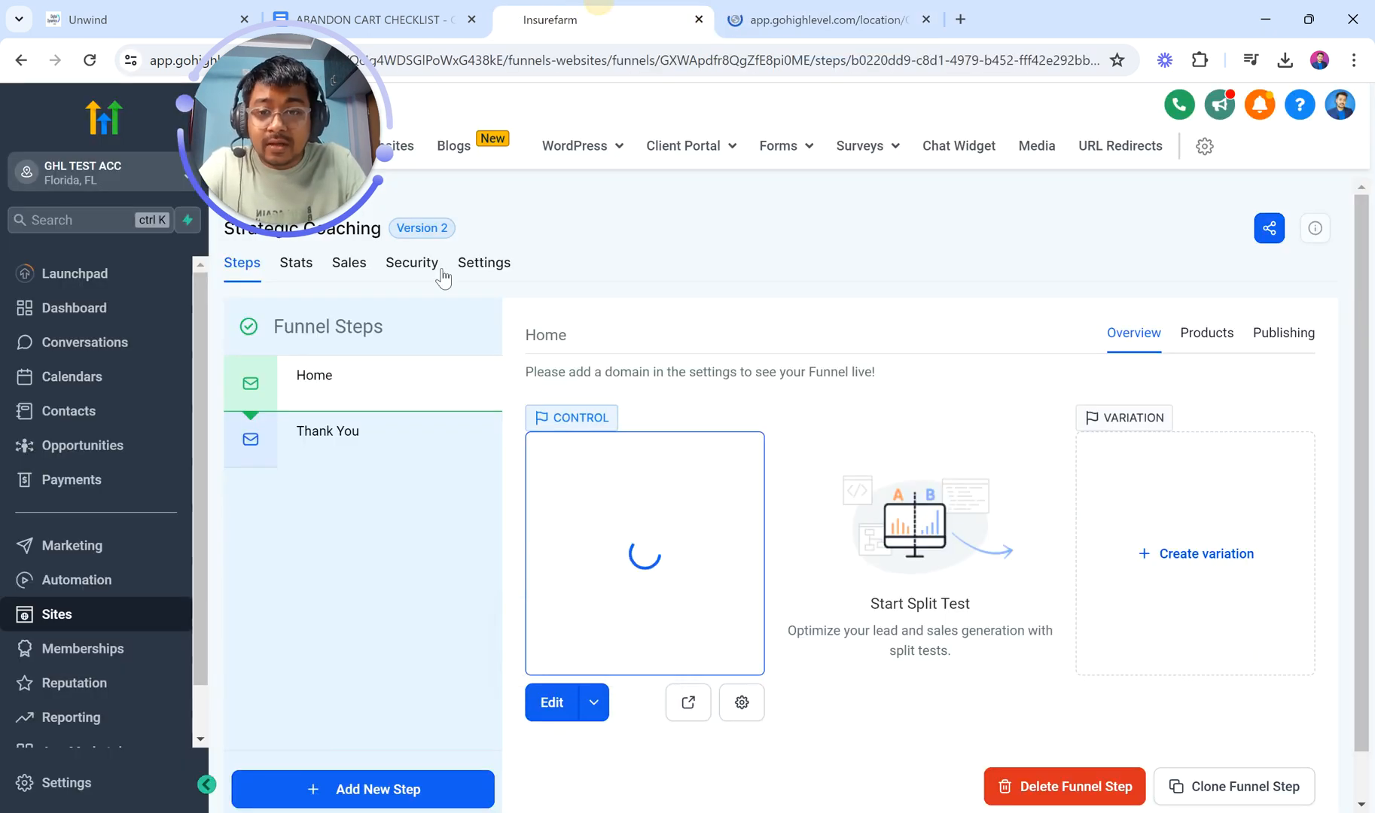
pyautogui.click(377, 391)
# Step: Rename the Home step to SALES PAGE in its publishing settings
pyautogui.click(1298, 344)
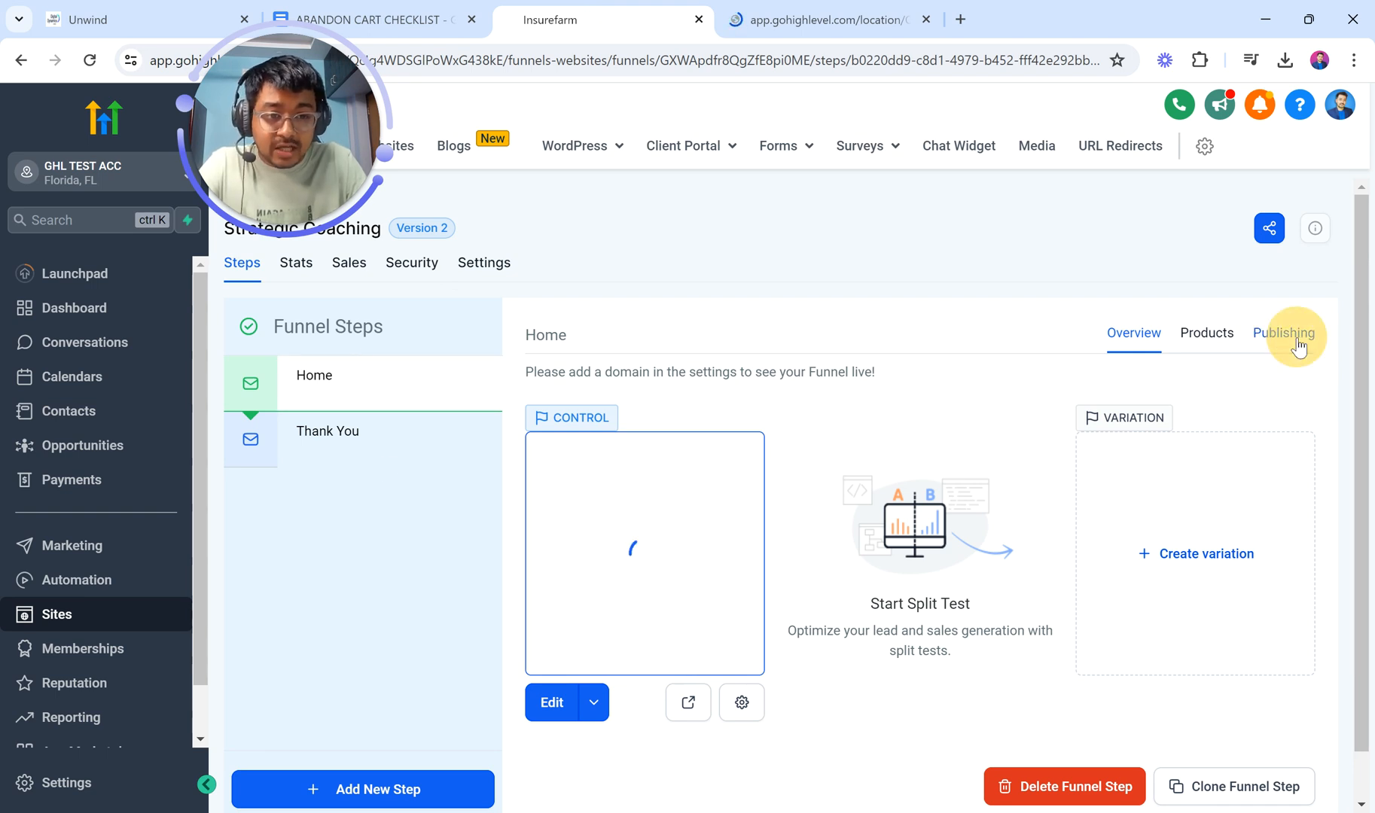
pyautogui.moveTo(785, 430); pyautogui.dragTo(524, 455)
pyautogui.write('S')
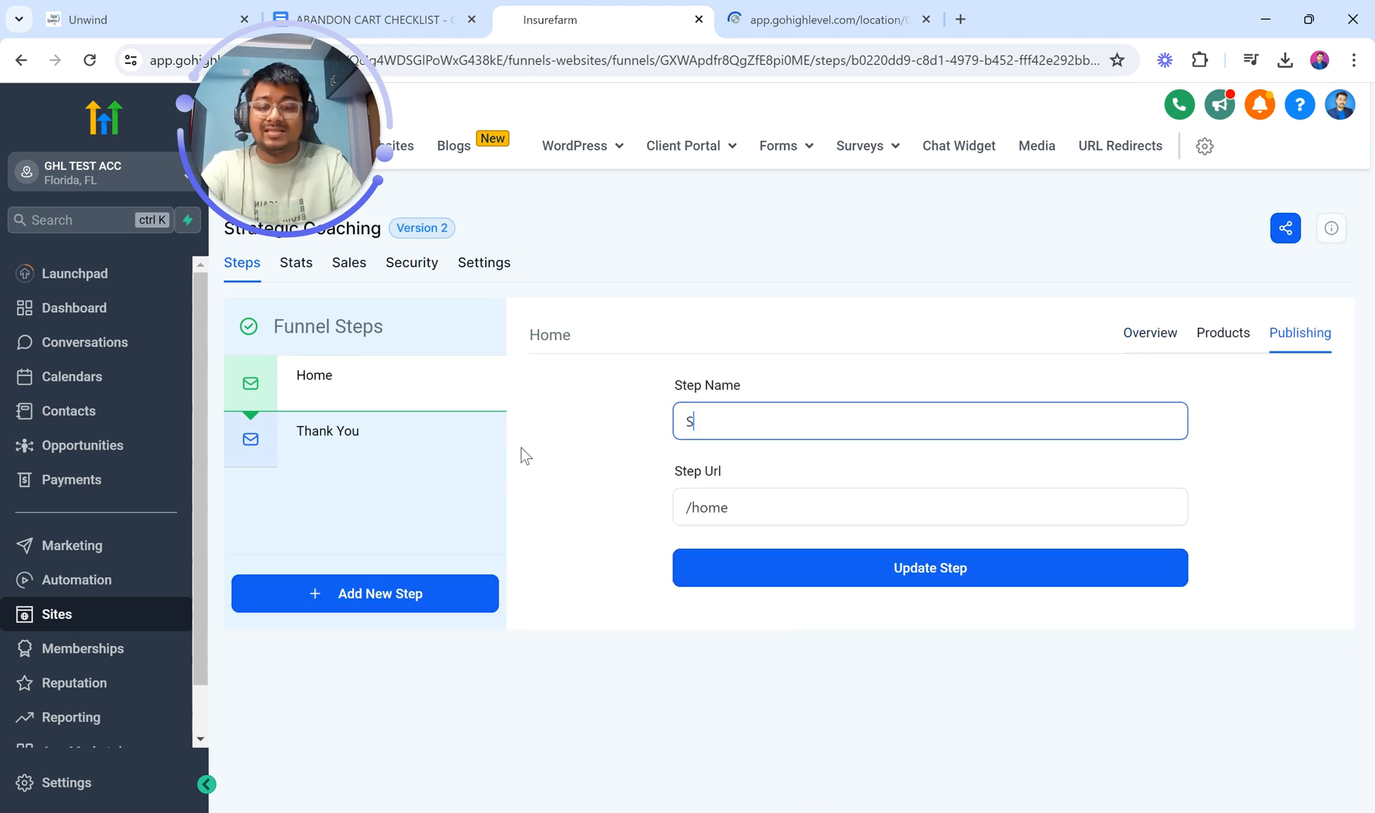
pyautogui.write('ALES PAHE')
pyautogui.press('BackSpace')
pyautogui.press('BackSpace')
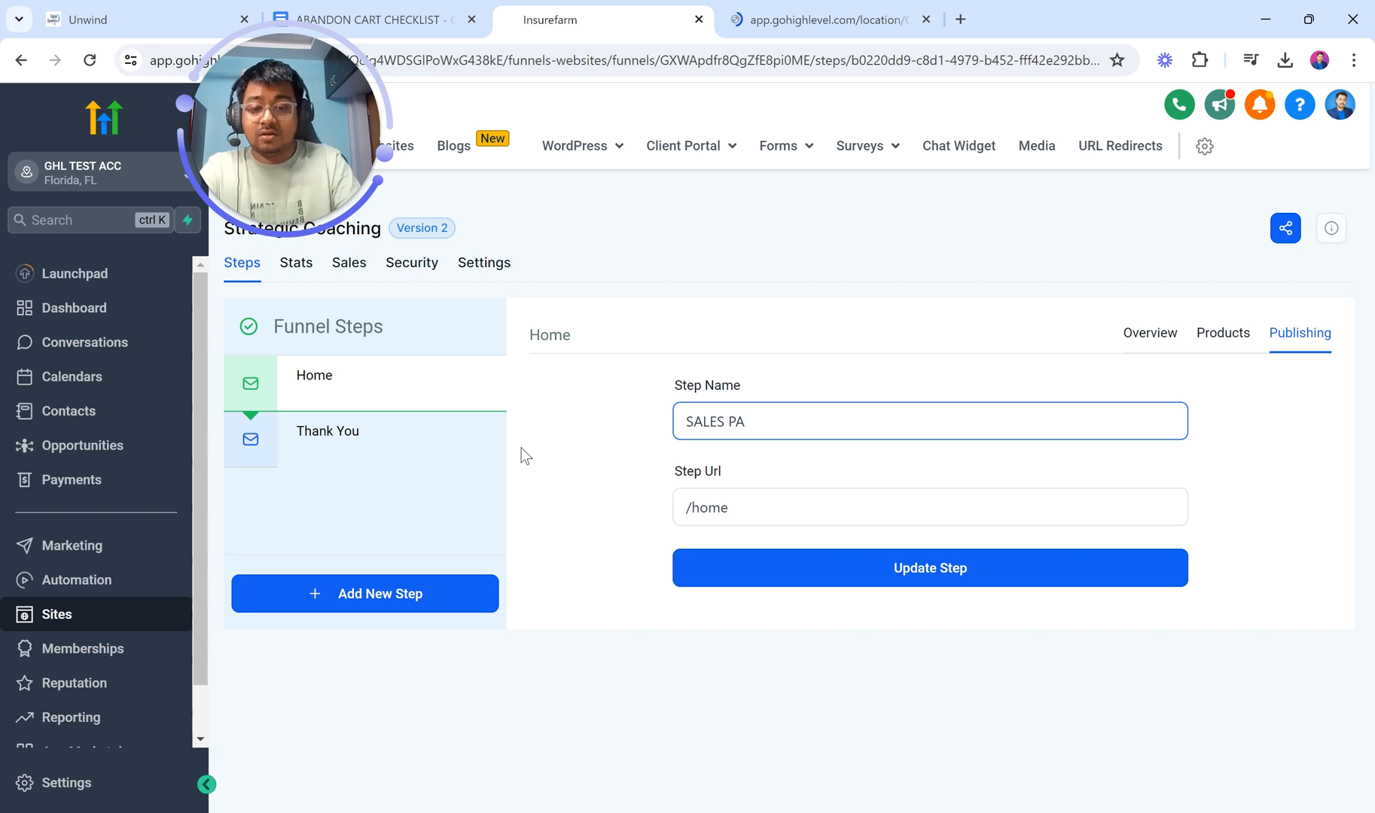
pyautogui.write('GE')
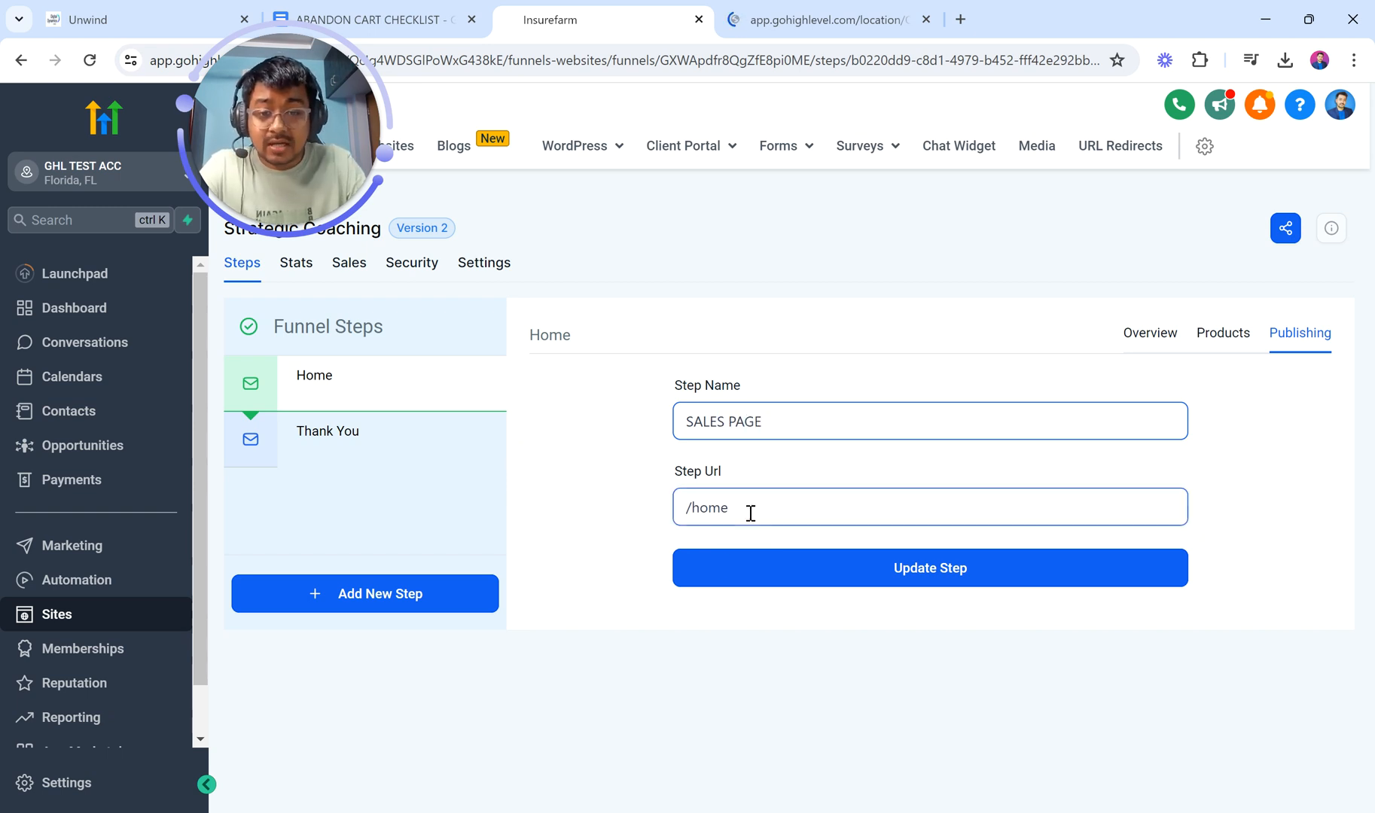
pyautogui.moveTo(729, 508); pyautogui.dragTo(694, 511)
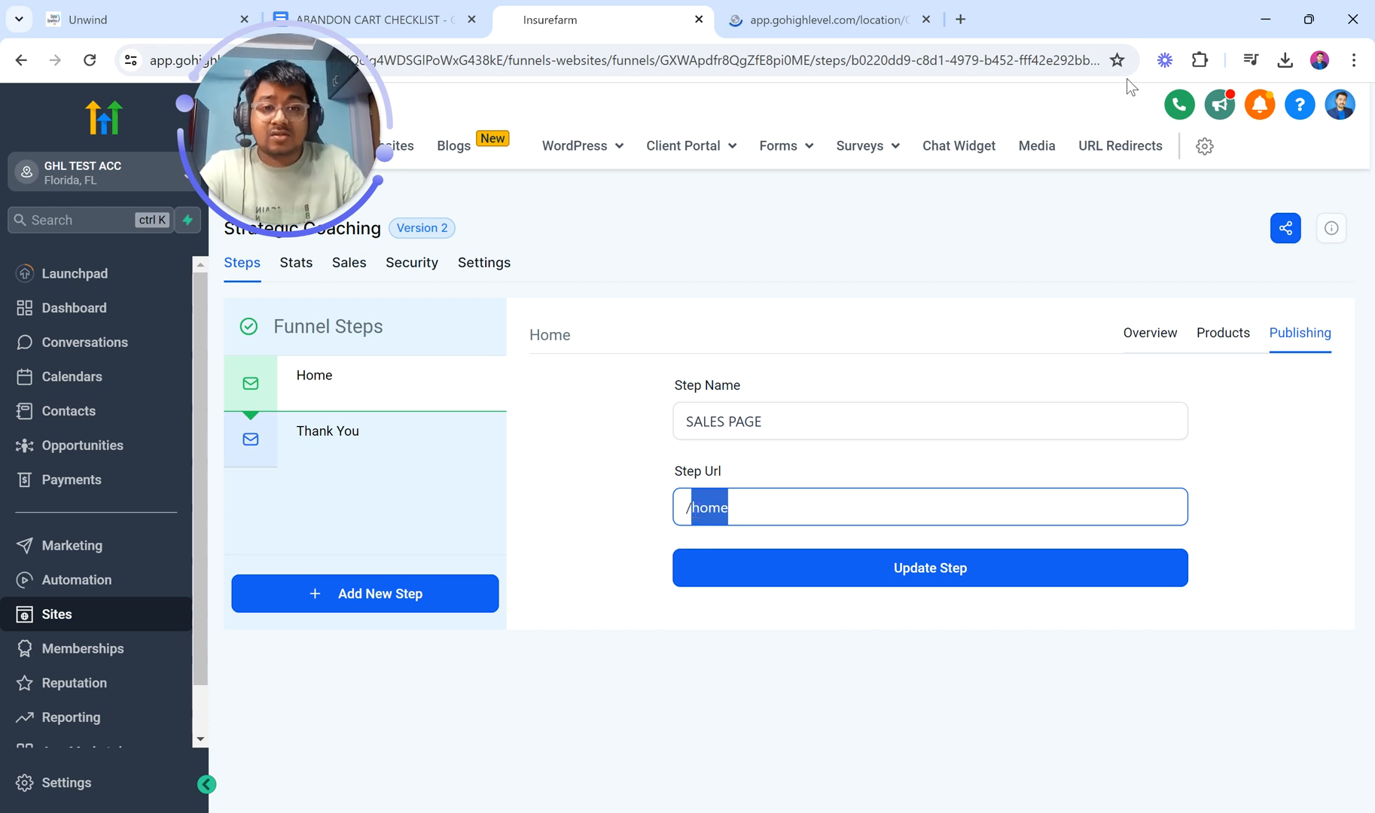
# Step: Open the PB DIGITAL website in a new browser tab
pyautogui.click(961, 23)
pyautogui.write('pr')
pyautogui.press('Return')
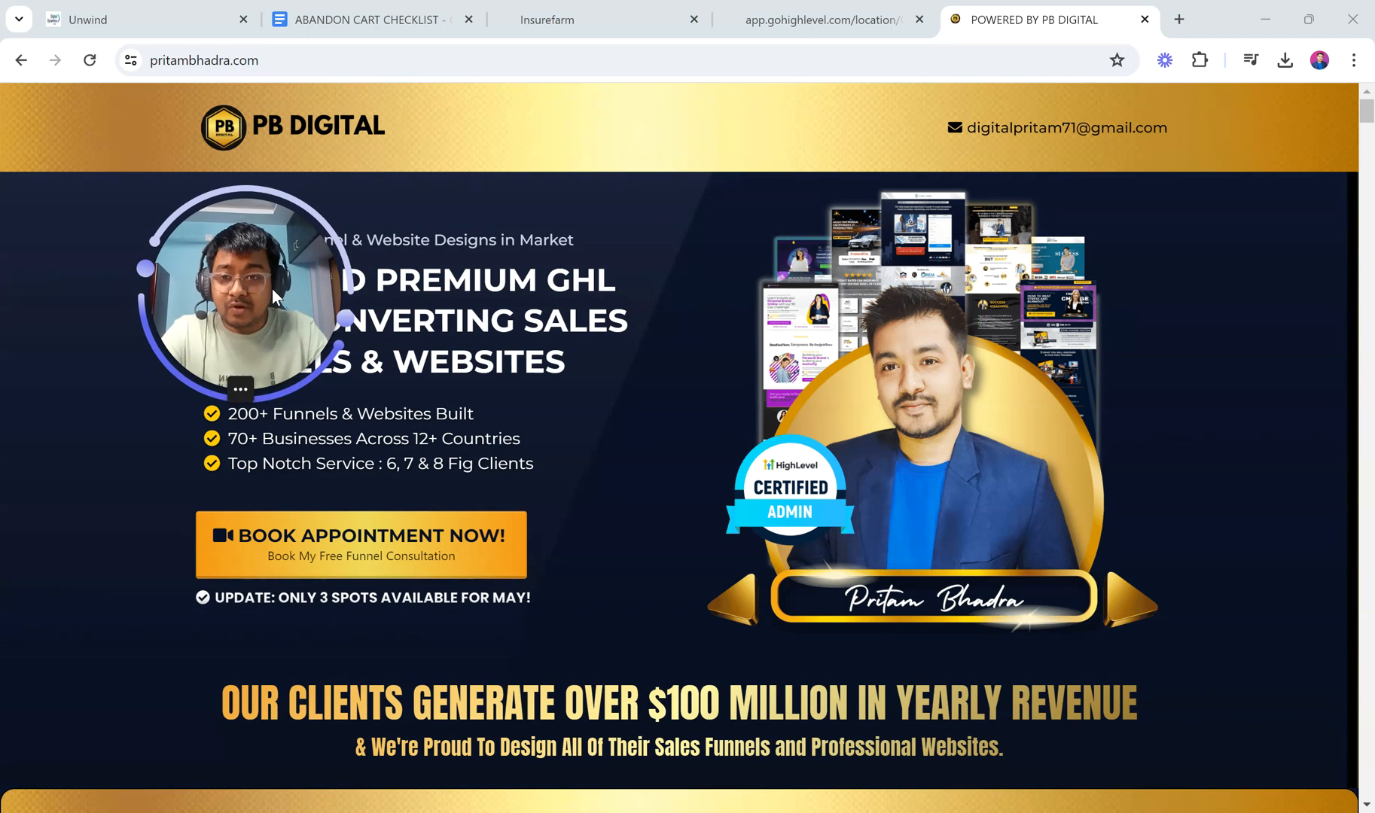
# Step: Add /about-me to the PB DIGITAL site address, then return to the SALES PAGE publishing settings
pyautogui.moveTo(282, 59); pyautogui.dragTo(60, 58)
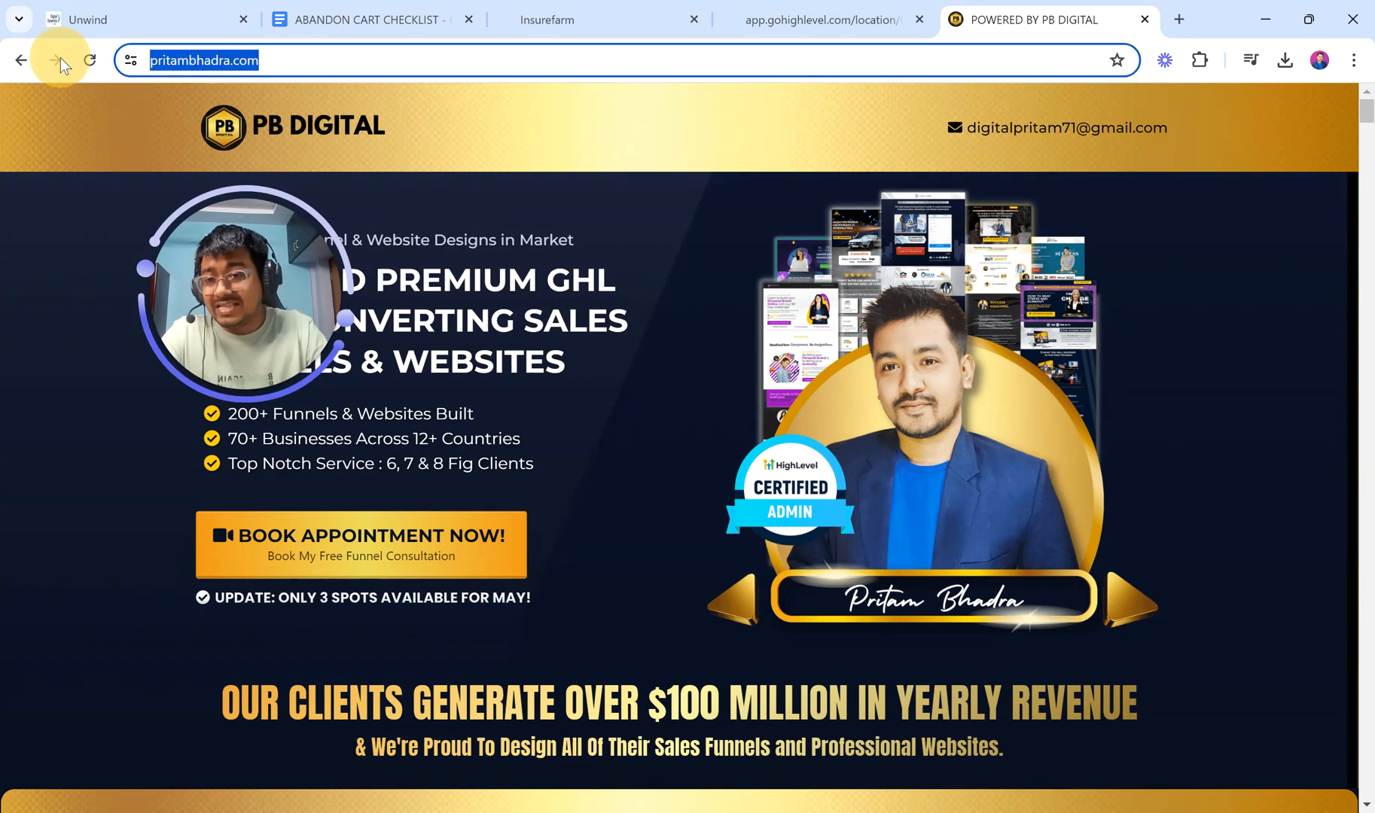
pyautogui.click(305, 61)
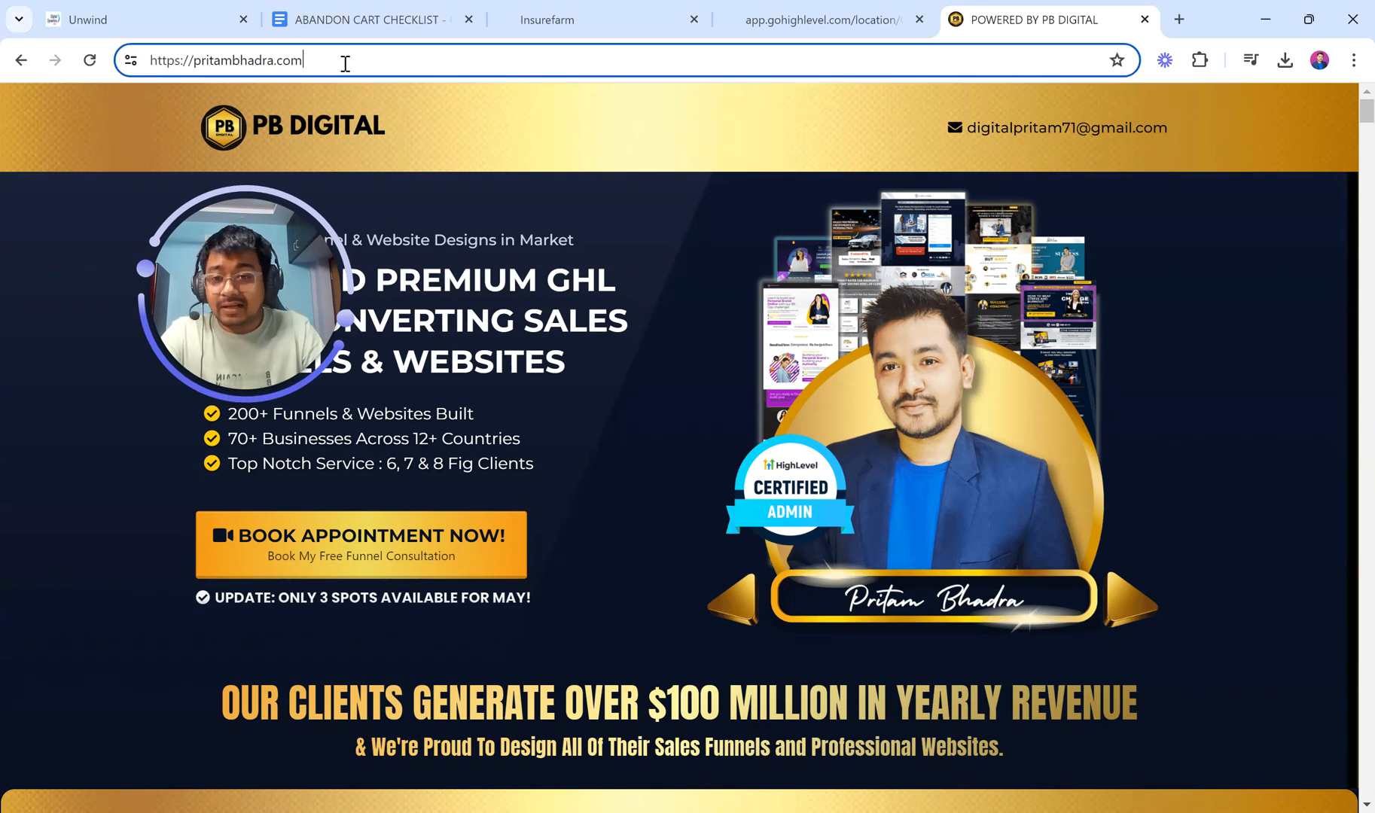
pyautogui.write('/about-me')
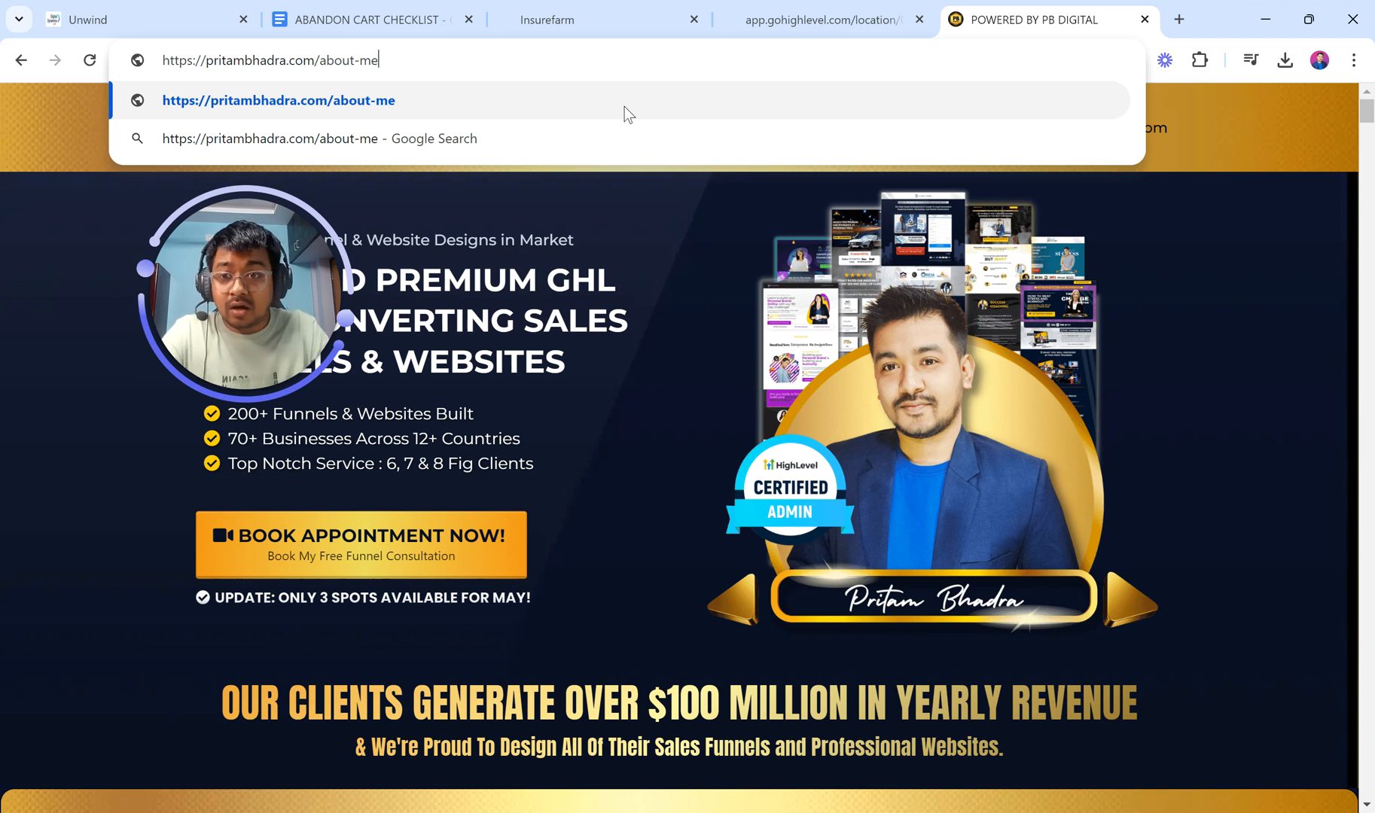
pyautogui.click(881, 17)
pyautogui.click(564, 15)
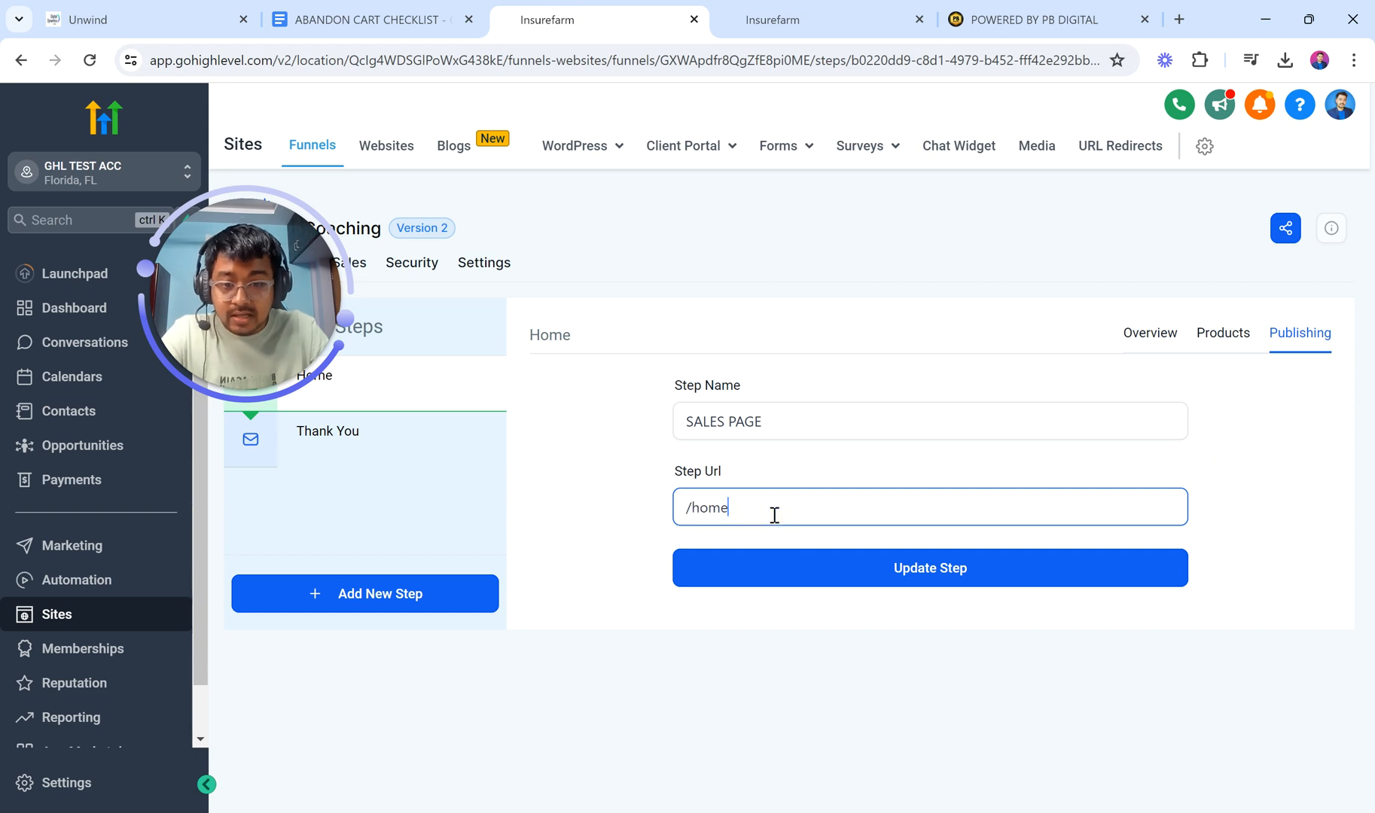
# Step: Change the SALES PAGE step URL from /home to /signup-now and save it
pyautogui.moveTo(774, 515); pyautogui.dragTo(691, 518)
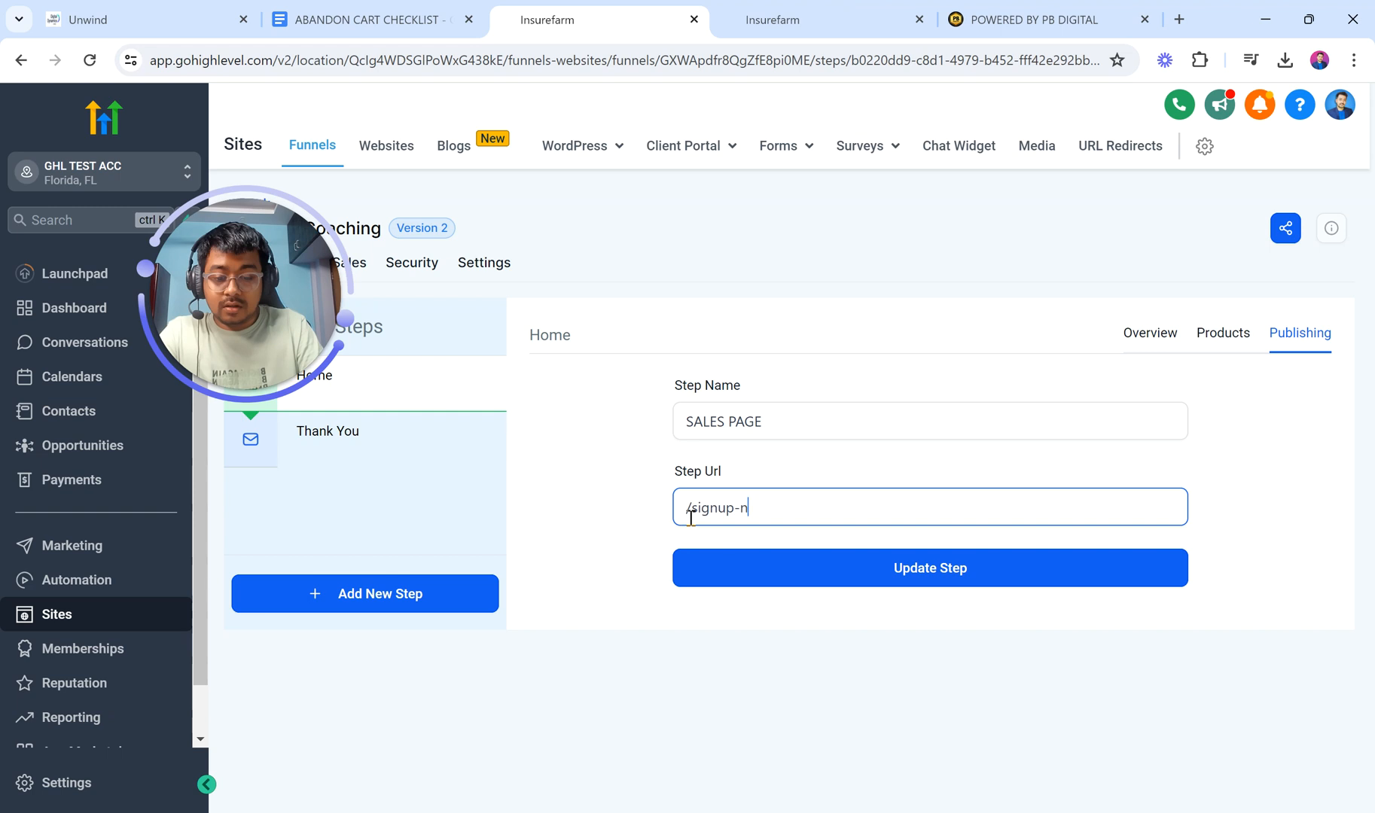
pyautogui.click(961, 585)
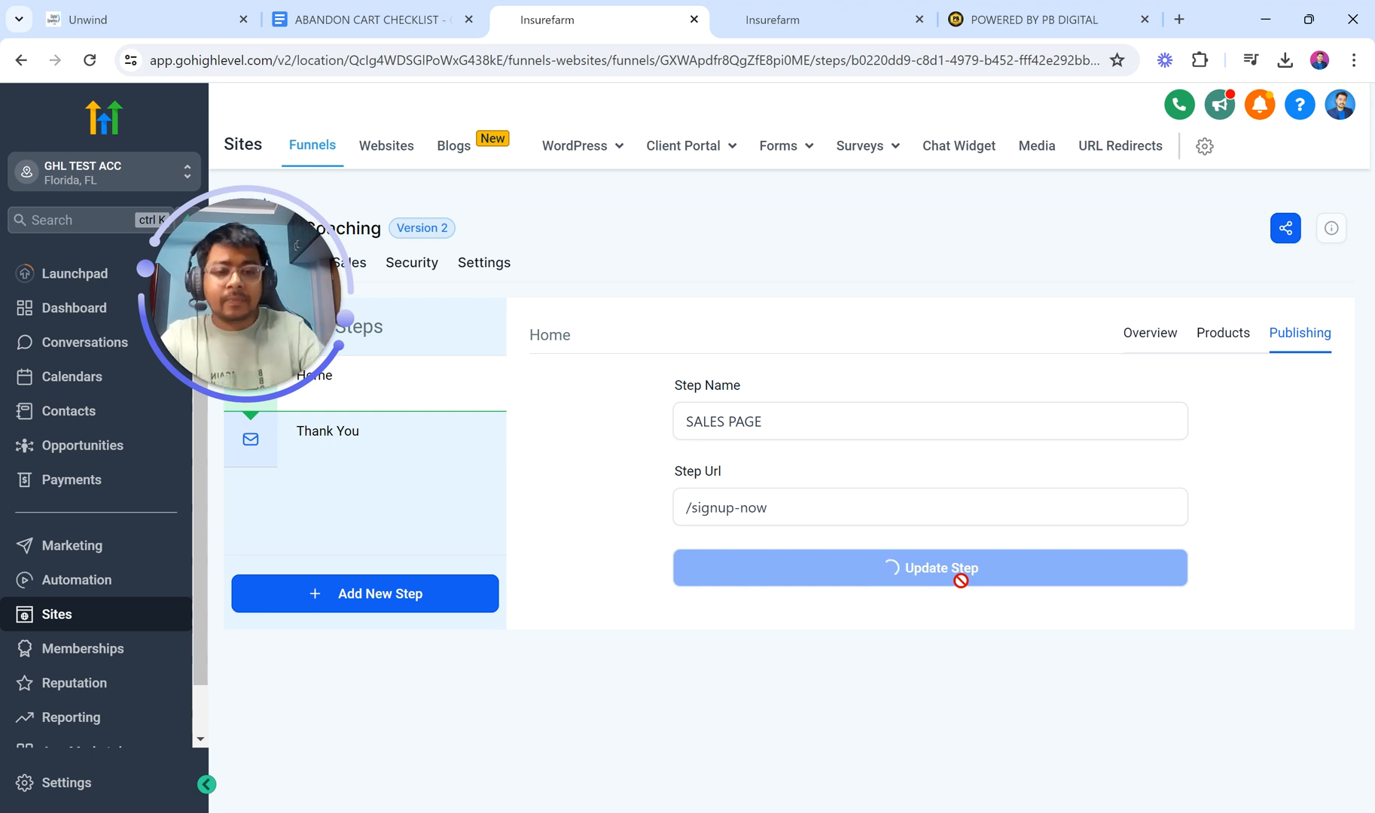
pyautogui.click(835, 17)
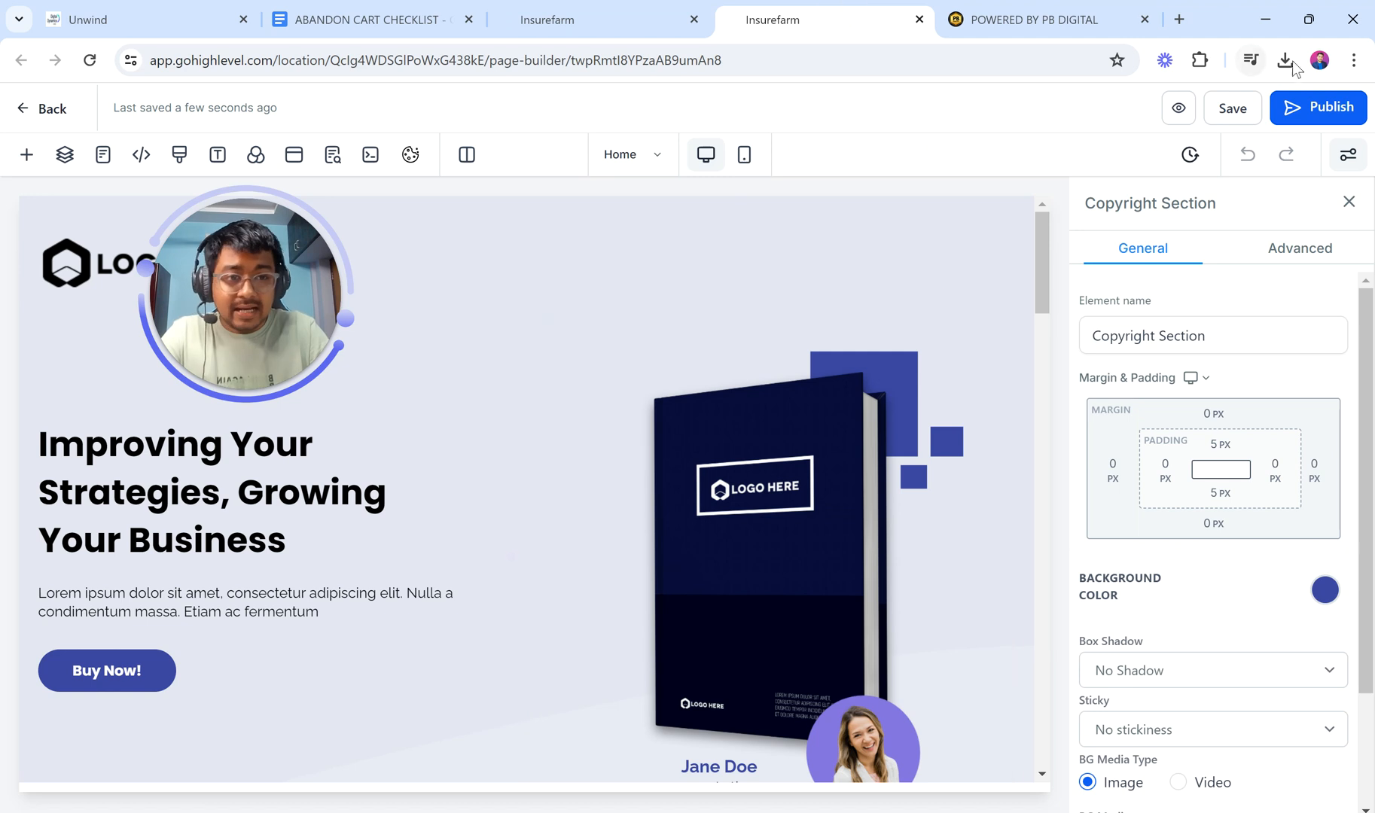
# Step: Zoom the browser page out and scroll down to the testimonial section
pyautogui.click(1352, 60)
pyautogui.click(1221, 430)
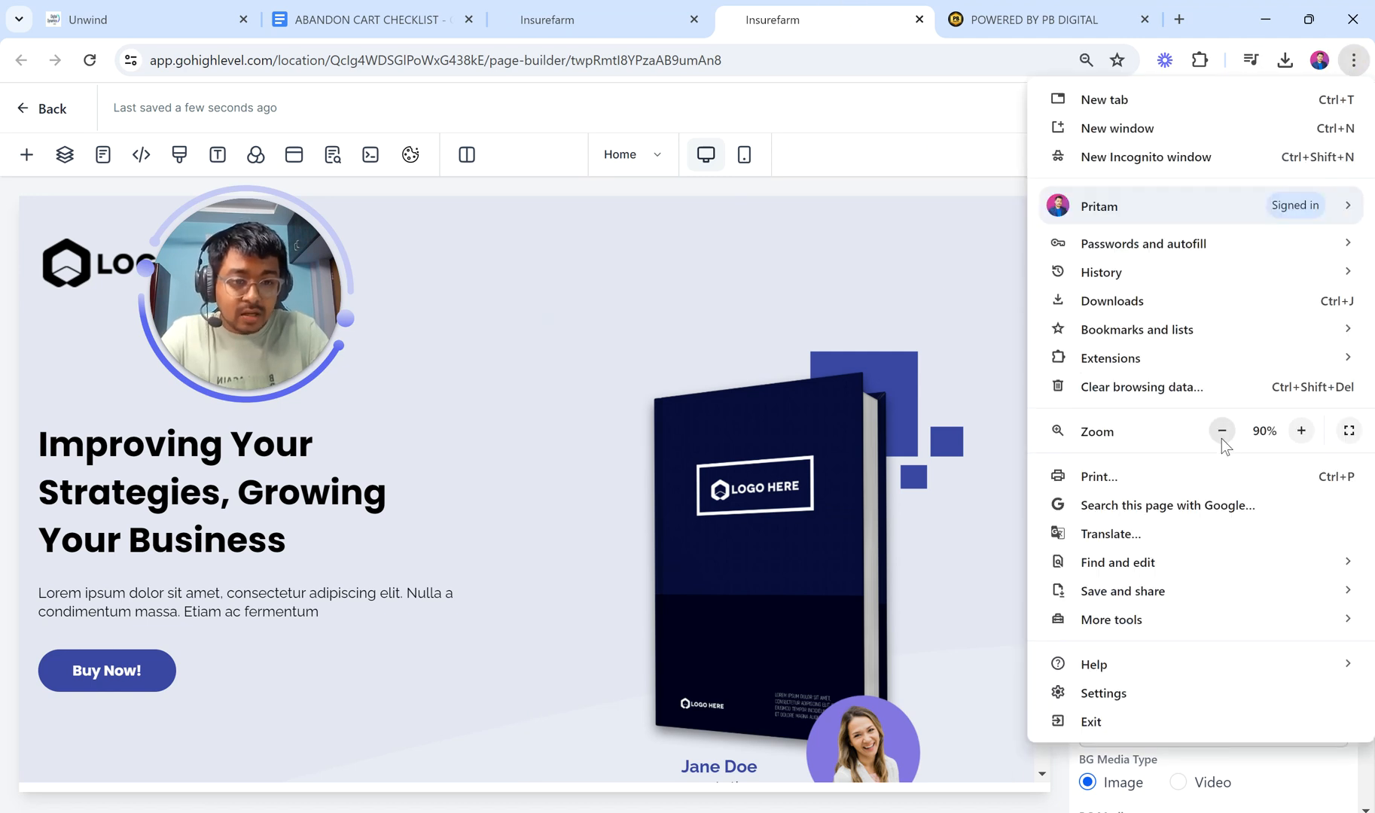
pyautogui.click(1222, 430)
pyautogui.click(699, 555)
pyautogui.scroll(-6, 700, 555)
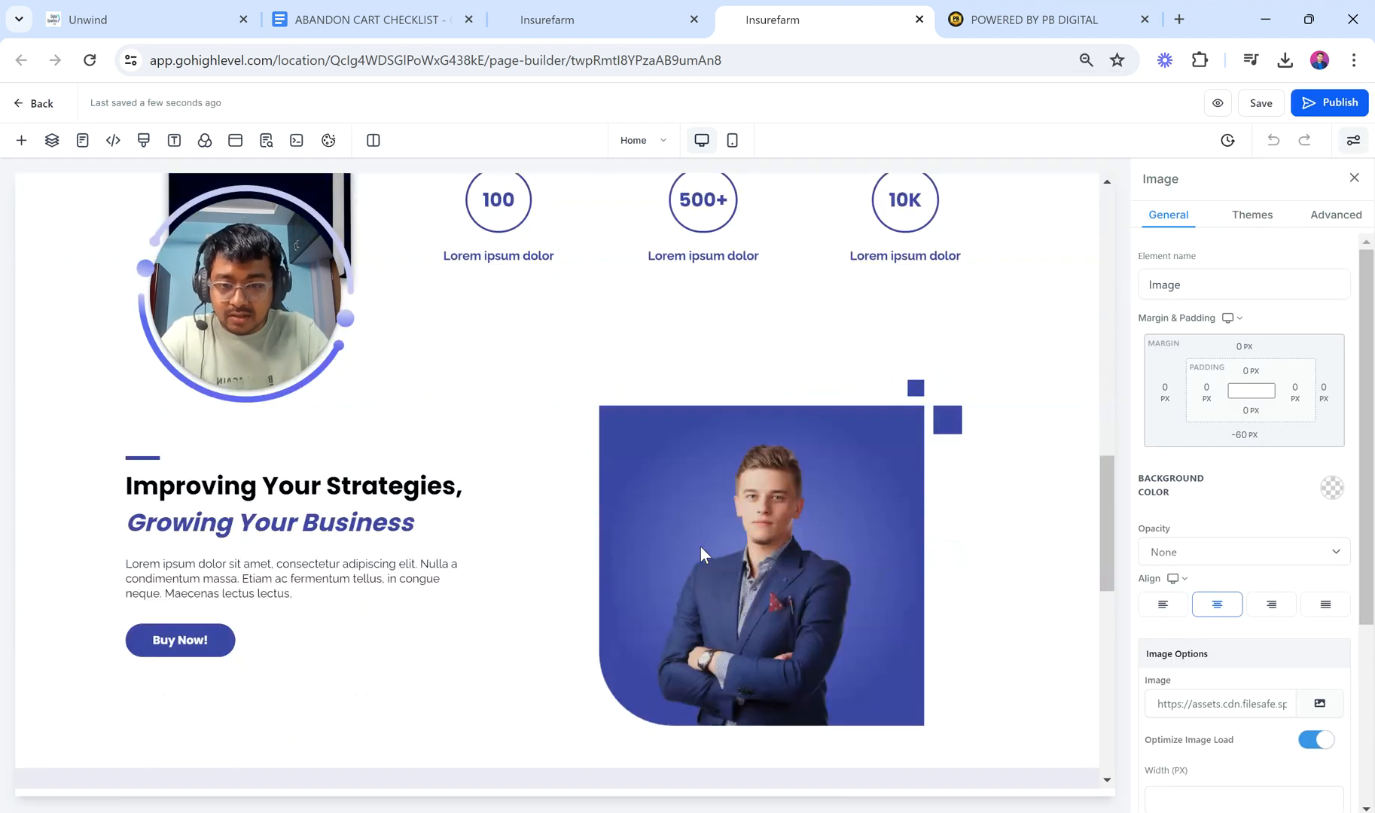
pyautogui.scroll(2, 700, 546)
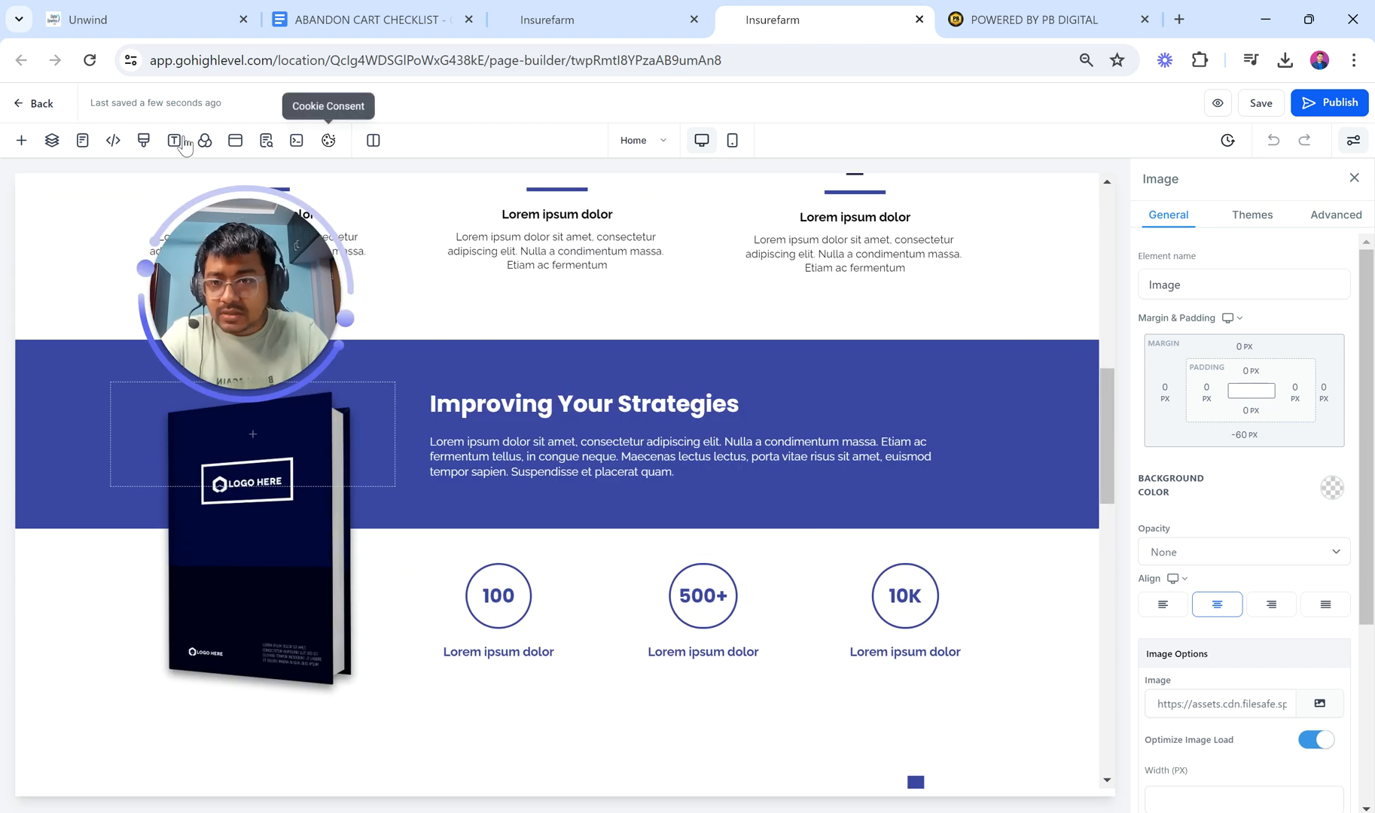
pyautogui.click(143, 143)
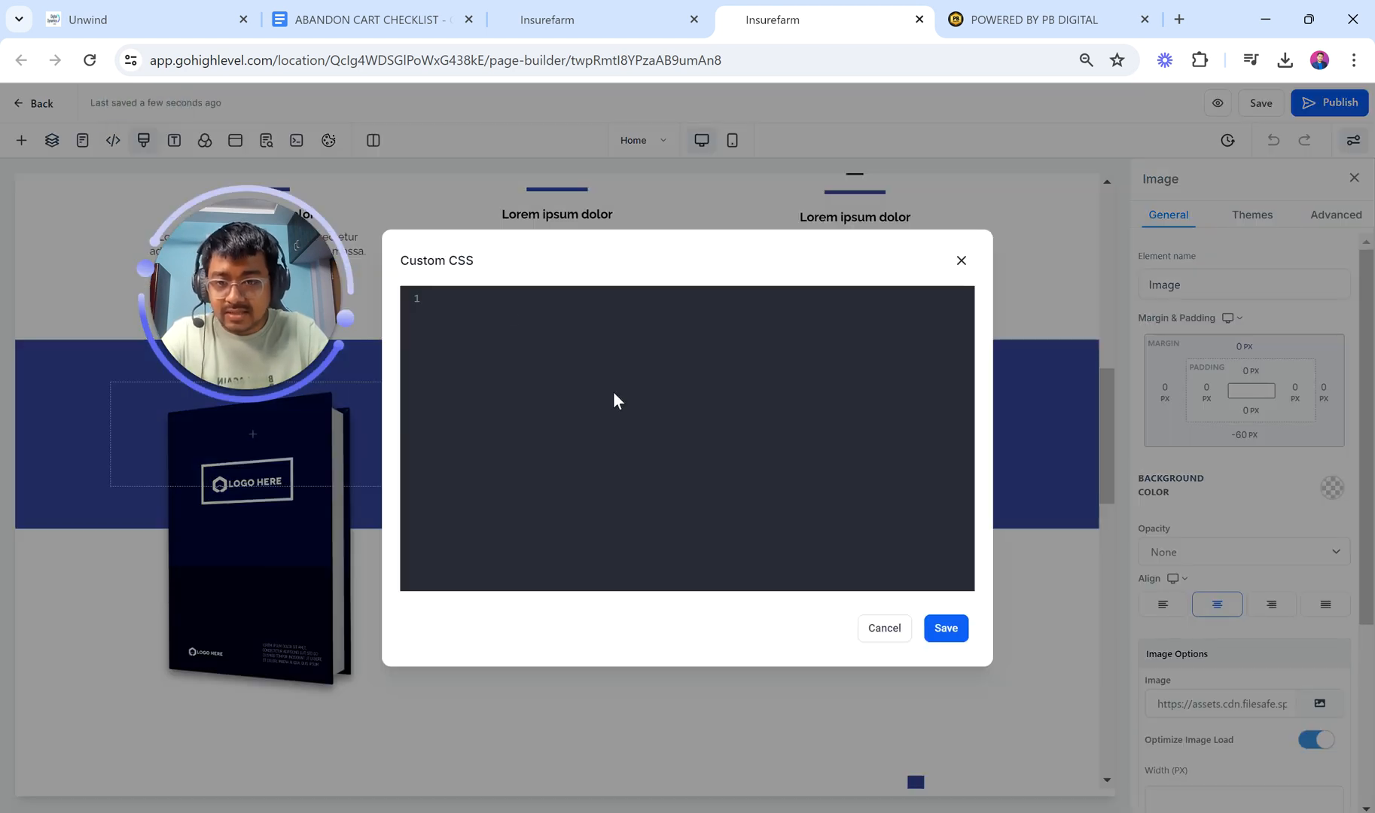
pyautogui.click(960, 260)
pyautogui.scroll(-10, 856, 566)
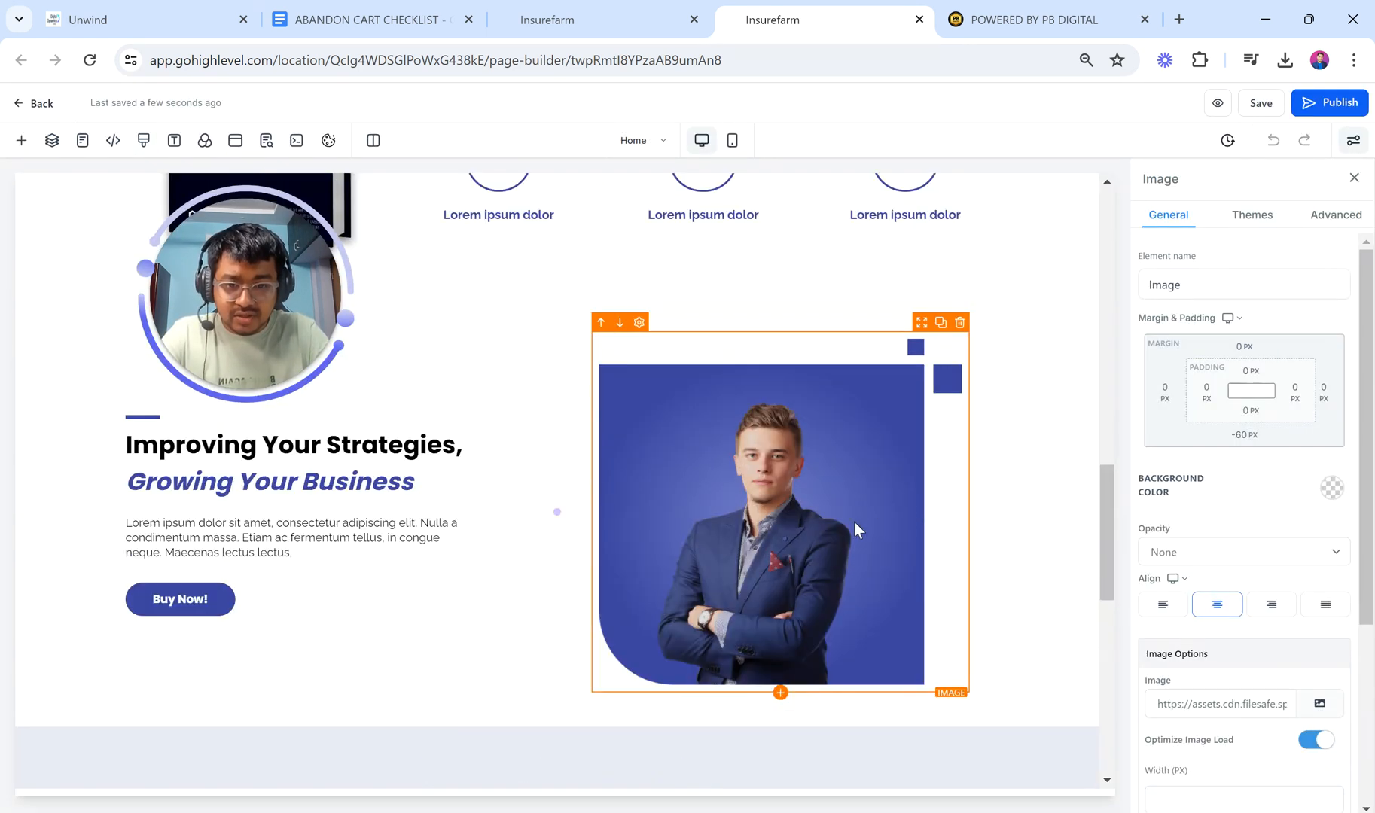
pyautogui.scroll(-4, 810, 566)
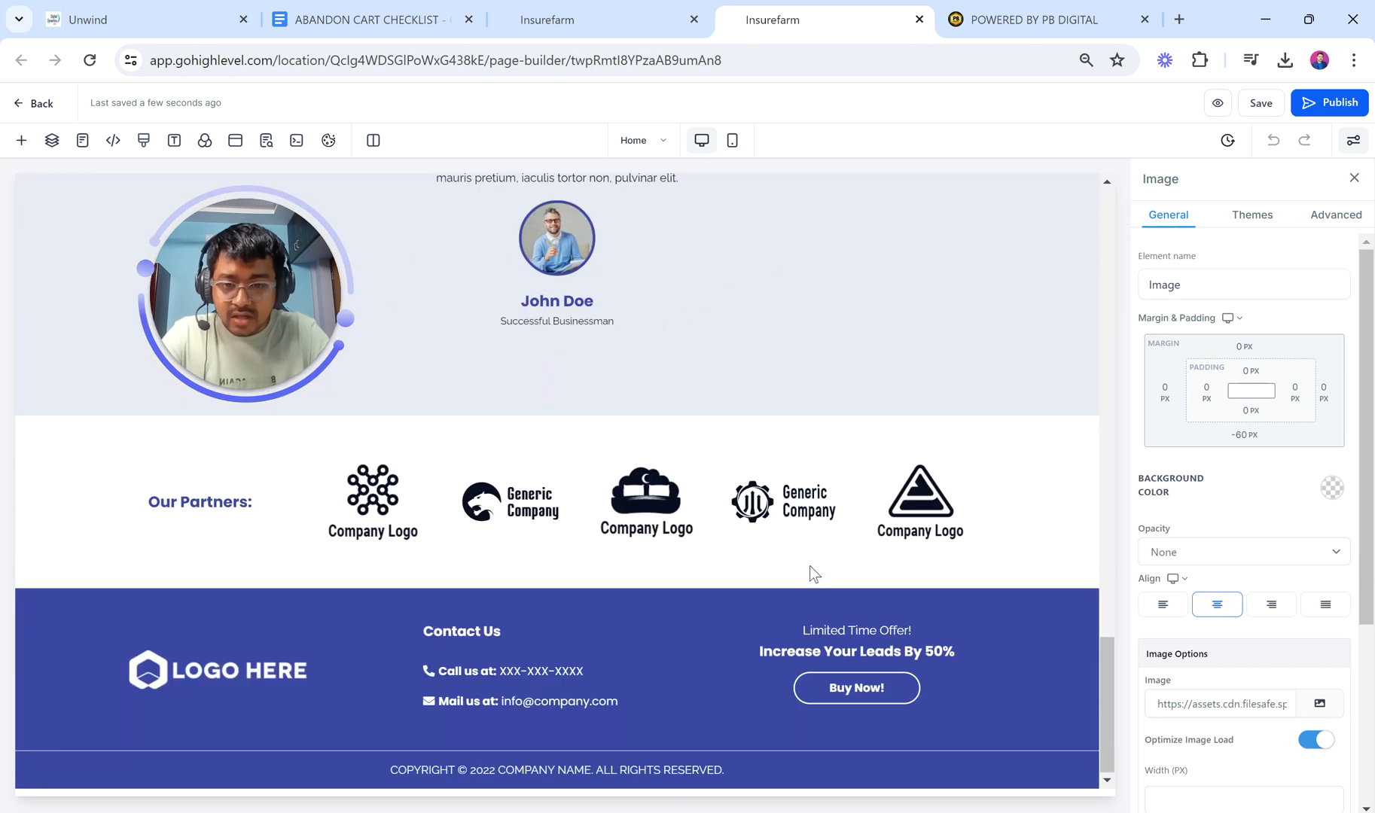
pyautogui.scroll(10, 810, 566)
pyautogui.scroll(-3, 810, 566)
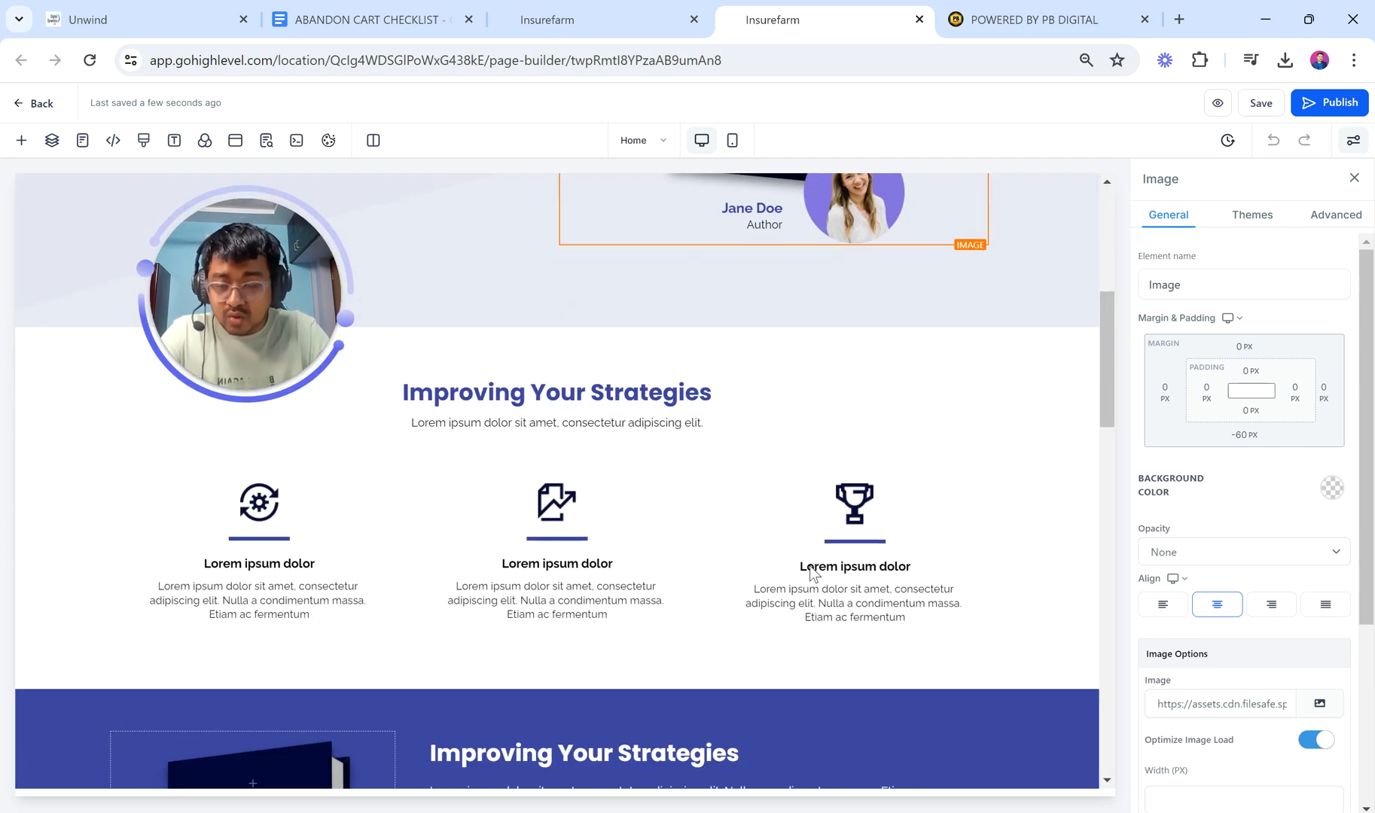
pyautogui.scroll(-10, 577, 405)
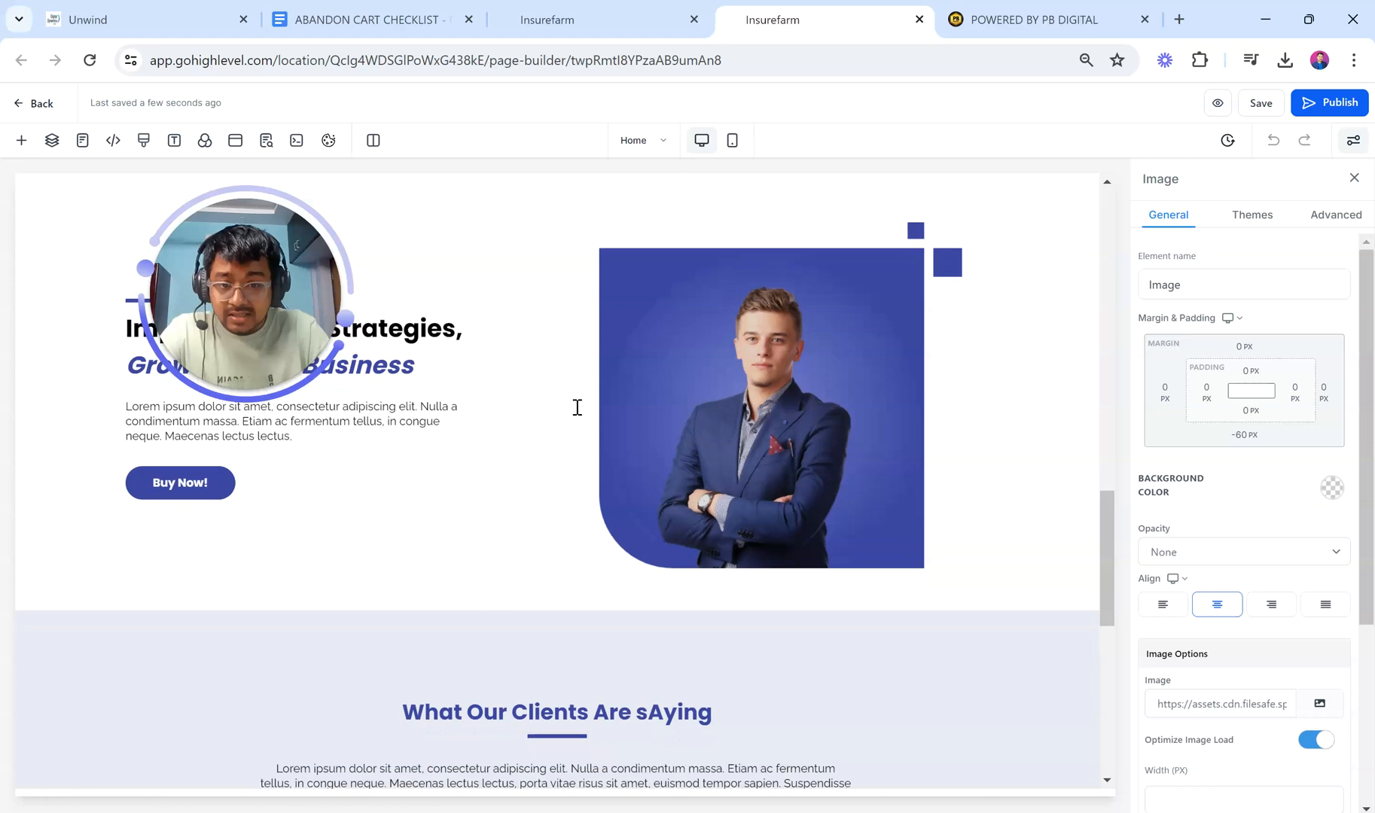
pyautogui.scroll(-5, 577, 407)
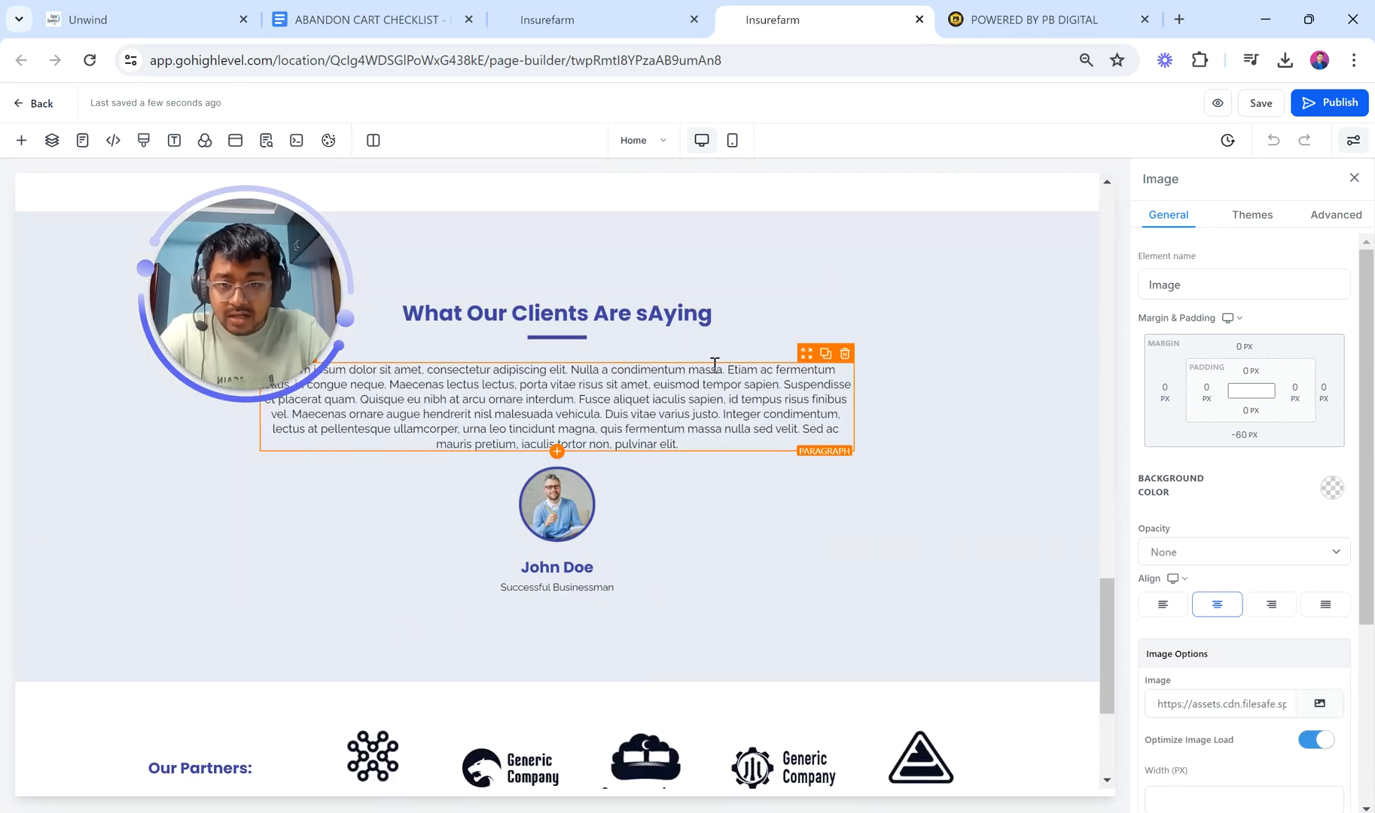
# Step: Retitle the testimonial 'COMPLETE YOUR PURCHASE NOW!', delete its quote, portrait, name and title, and save
pyautogui.tripleClick(737, 307)
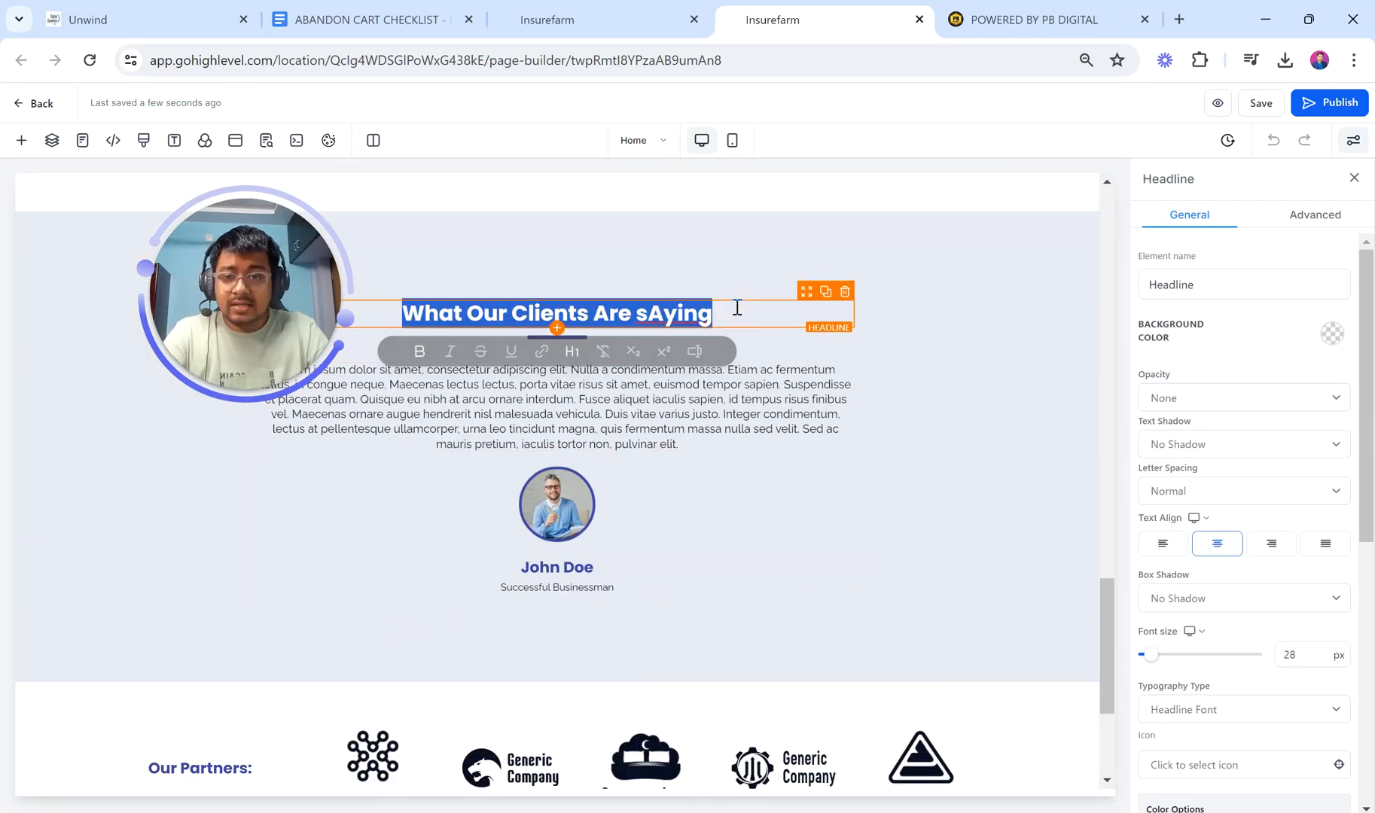
pyautogui.write('COMPLETE')
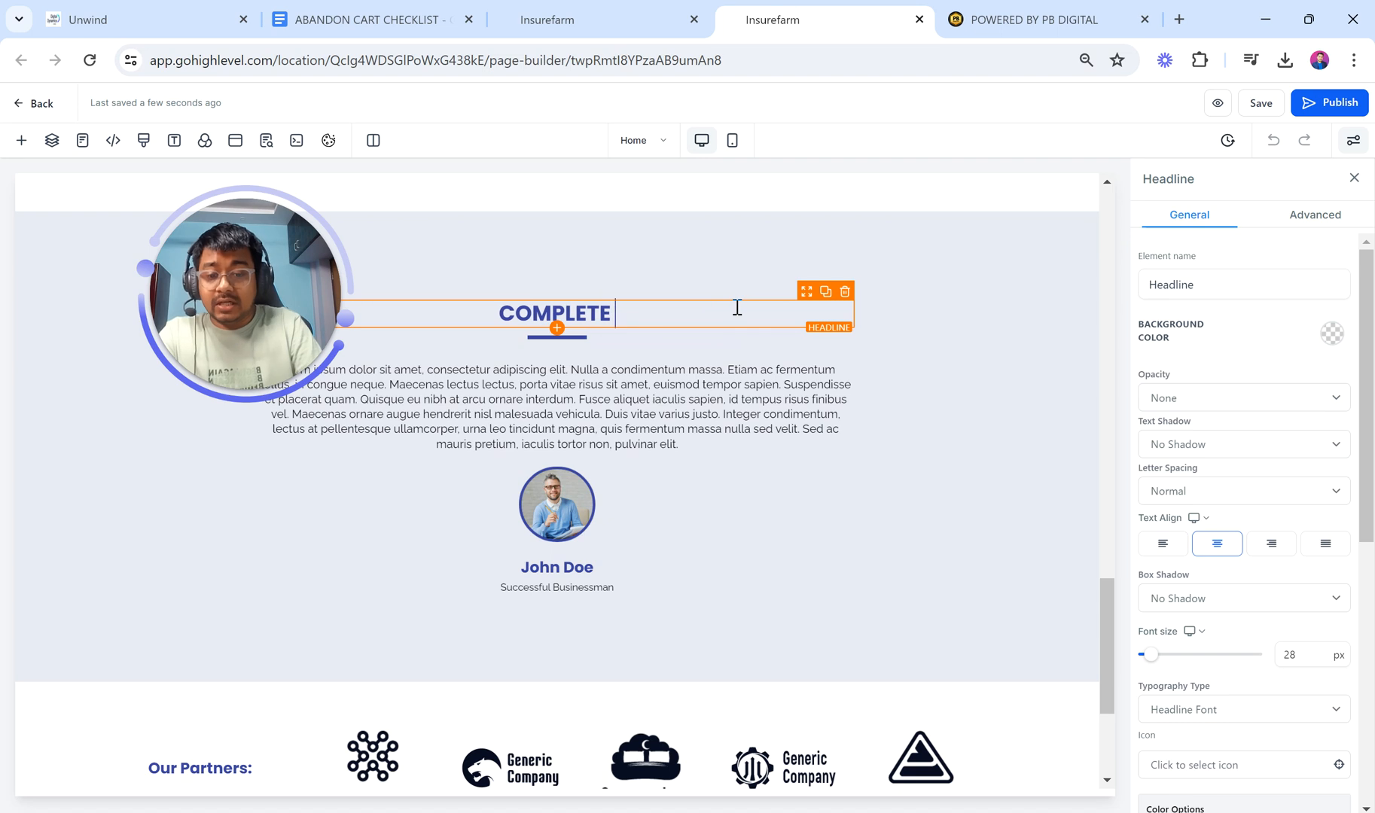
pyautogui.write(' YOUR PURCHA')
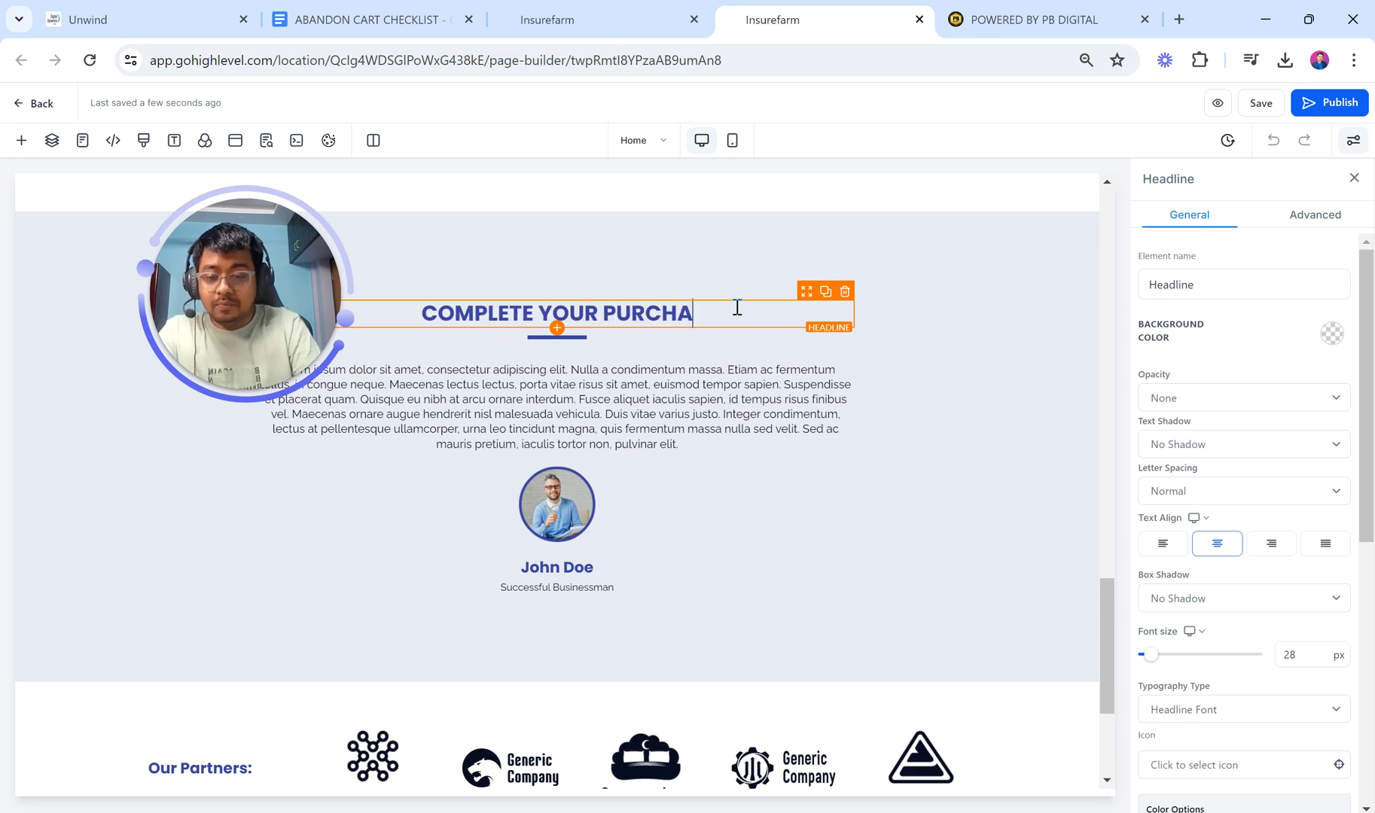
pyautogui.write('SE NOW!')
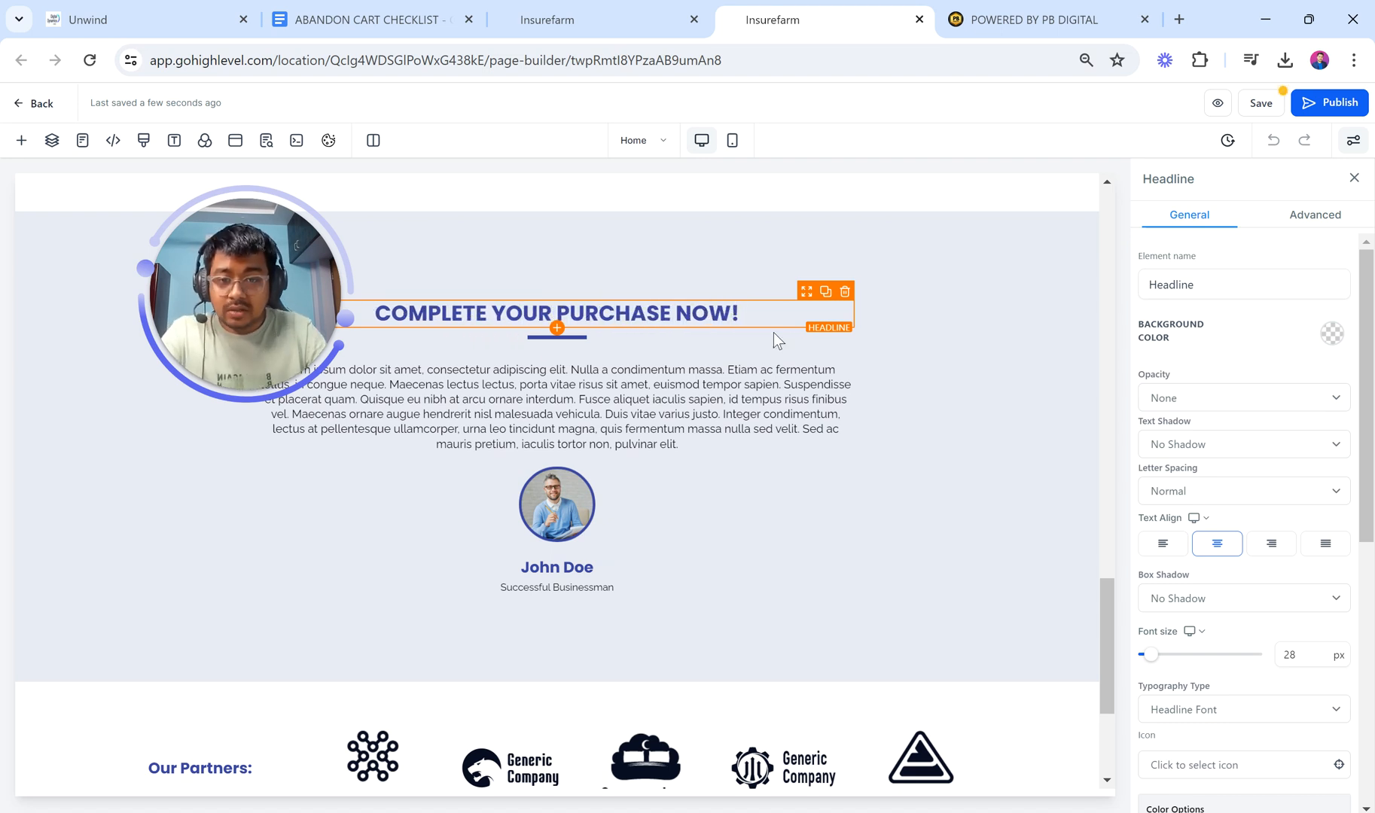
pyautogui.click(845, 354)
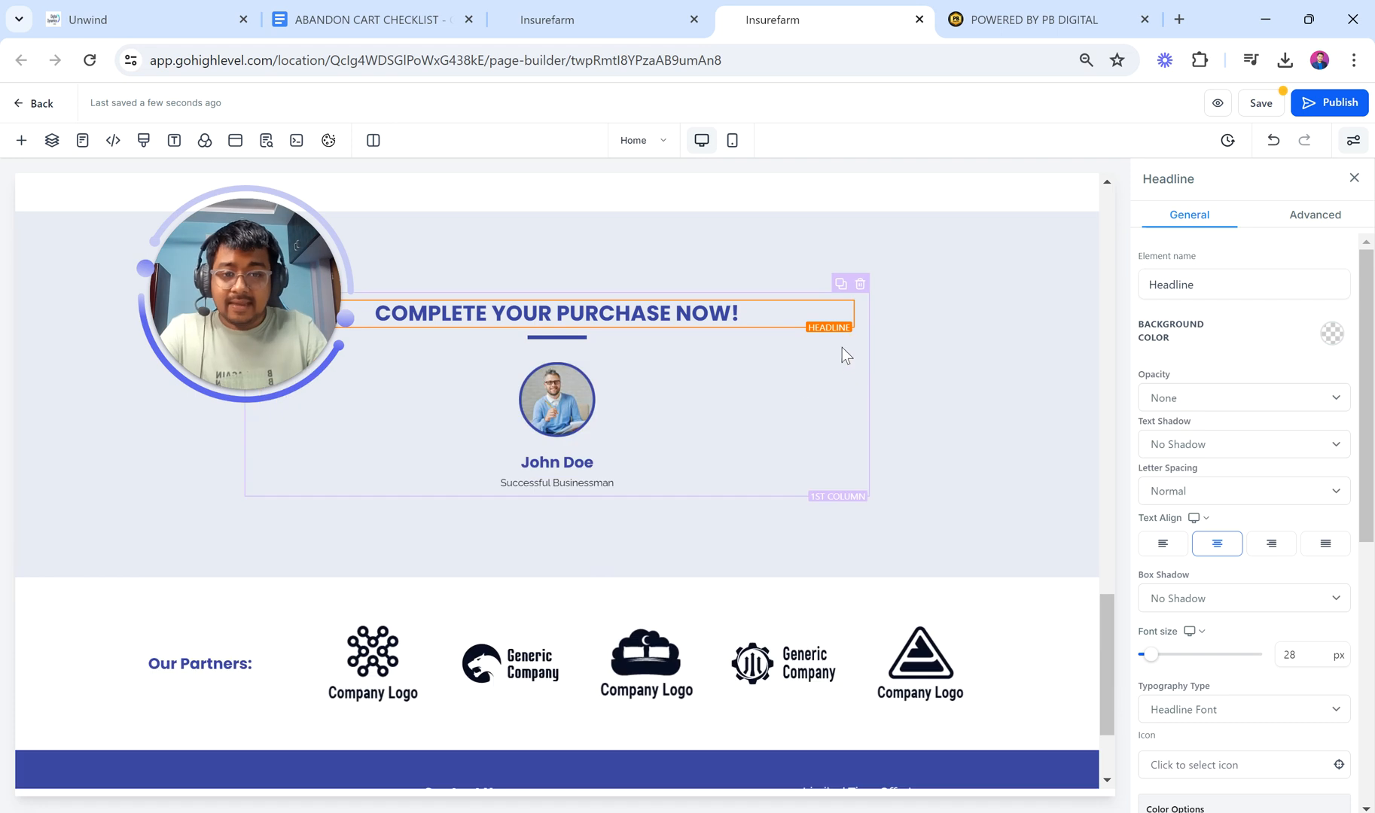
pyautogui.click(844, 355)
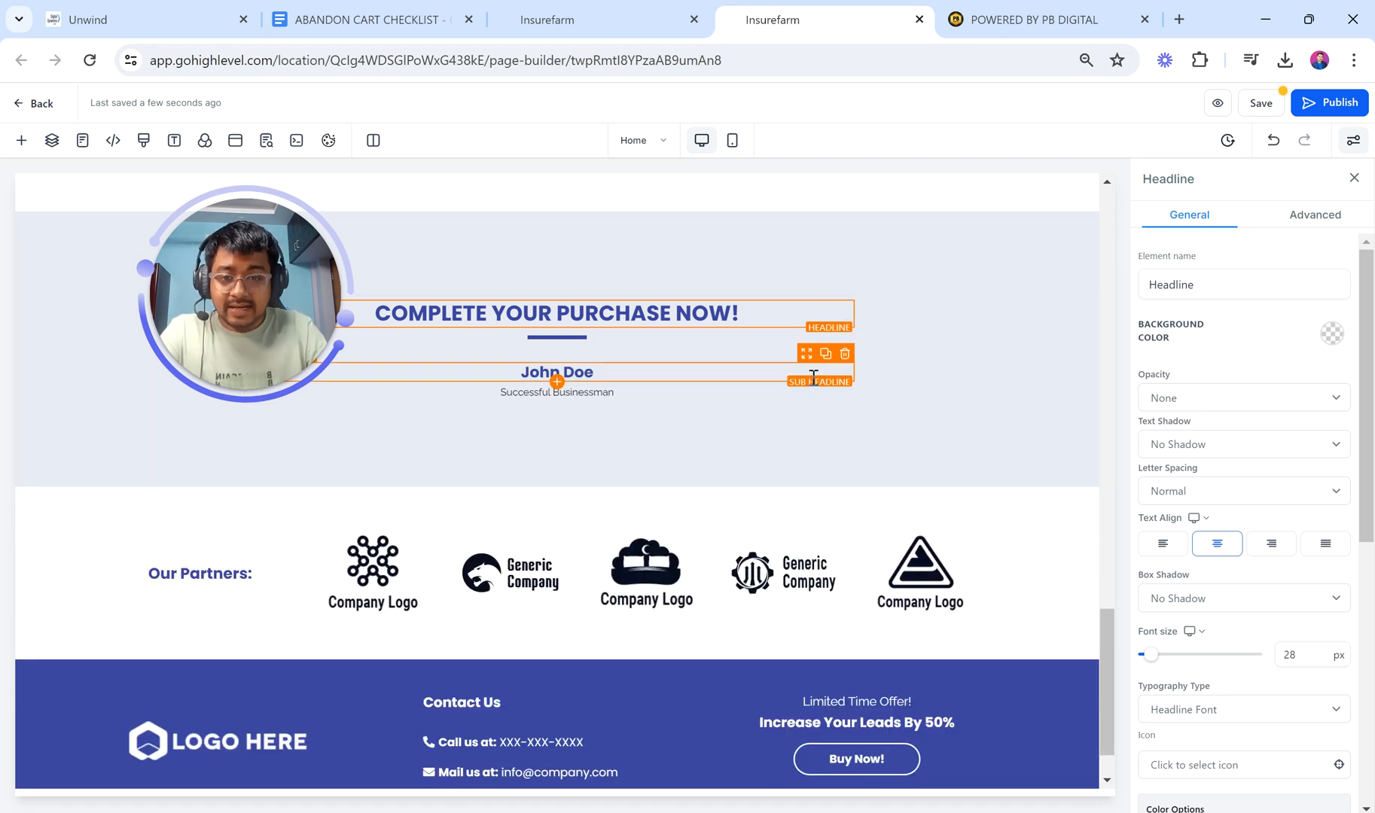
pyautogui.click(844, 355)
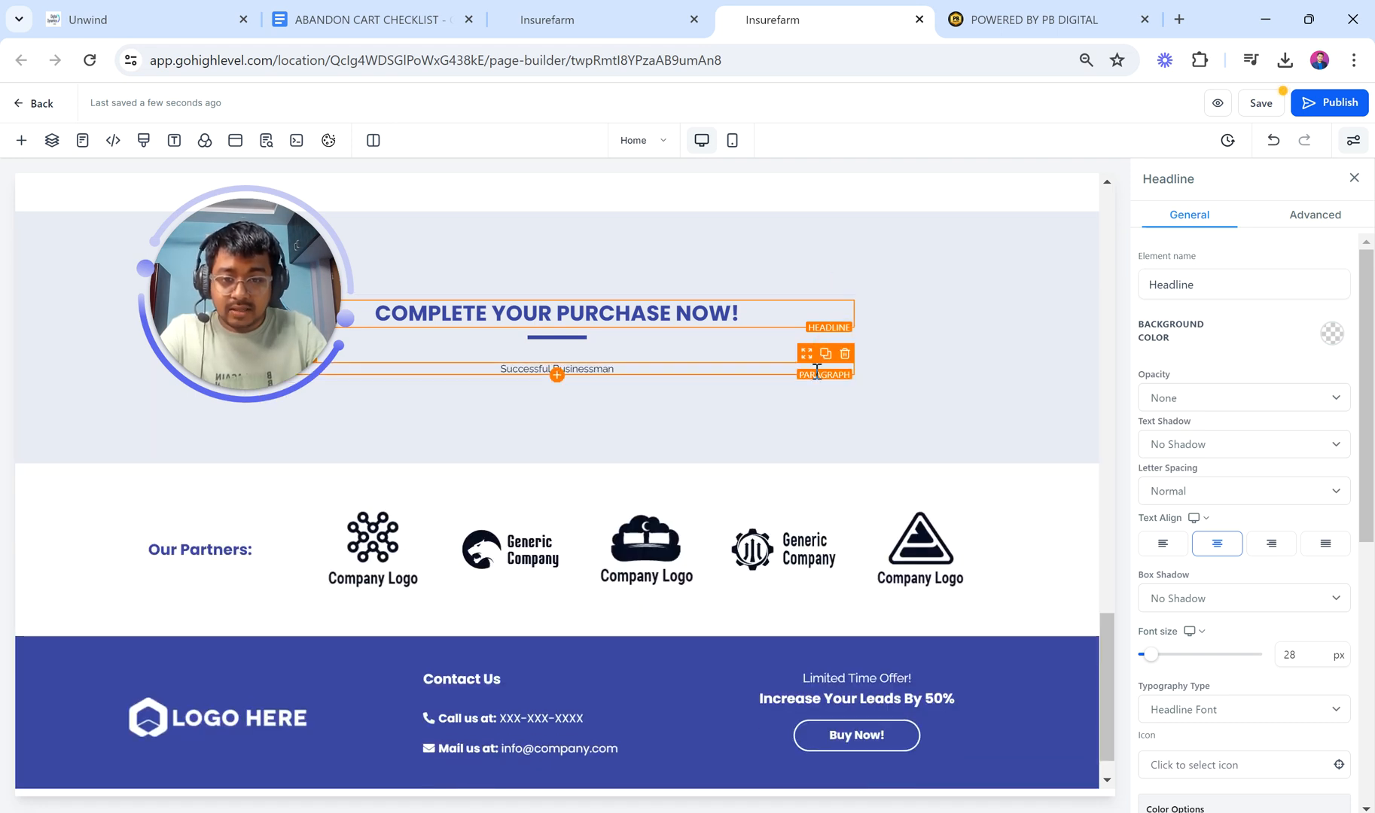
pyautogui.click(844, 356)
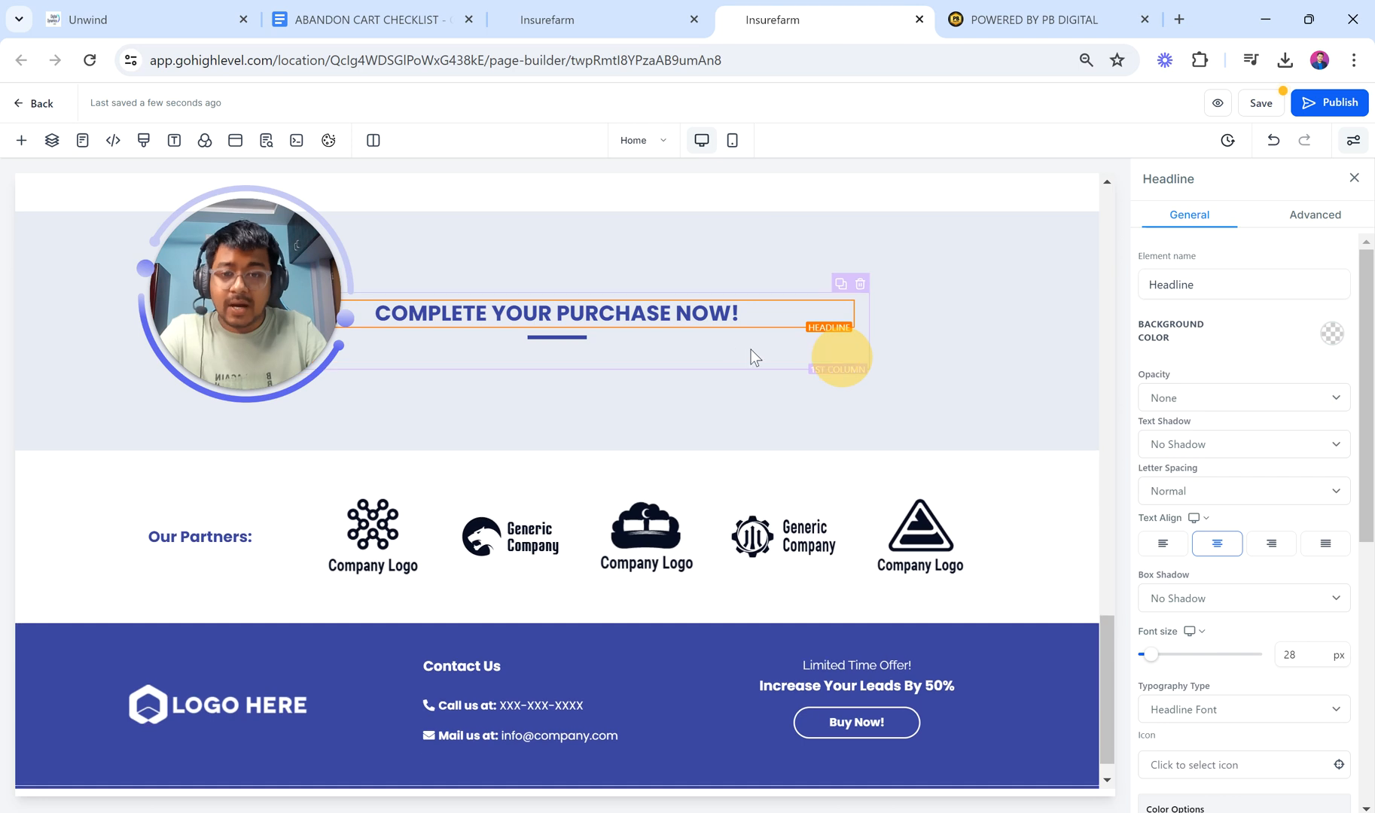
pyautogui.click(1261, 103)
# Step: Rename the Thank You step to 'Order Confirmation Page' in its publishing settings and update it
pyautogui.click(606, 16)
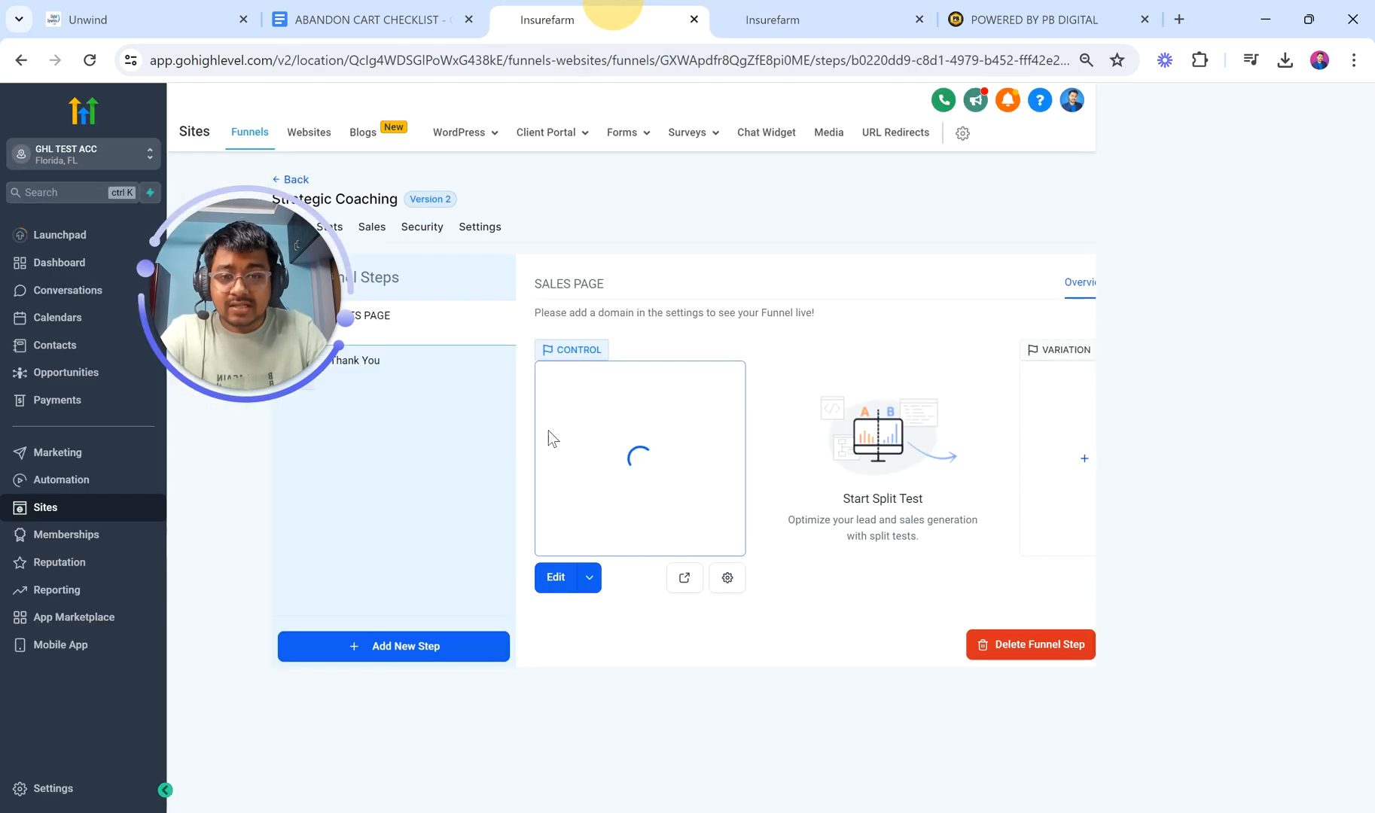
pyautogui.click(412, 364)
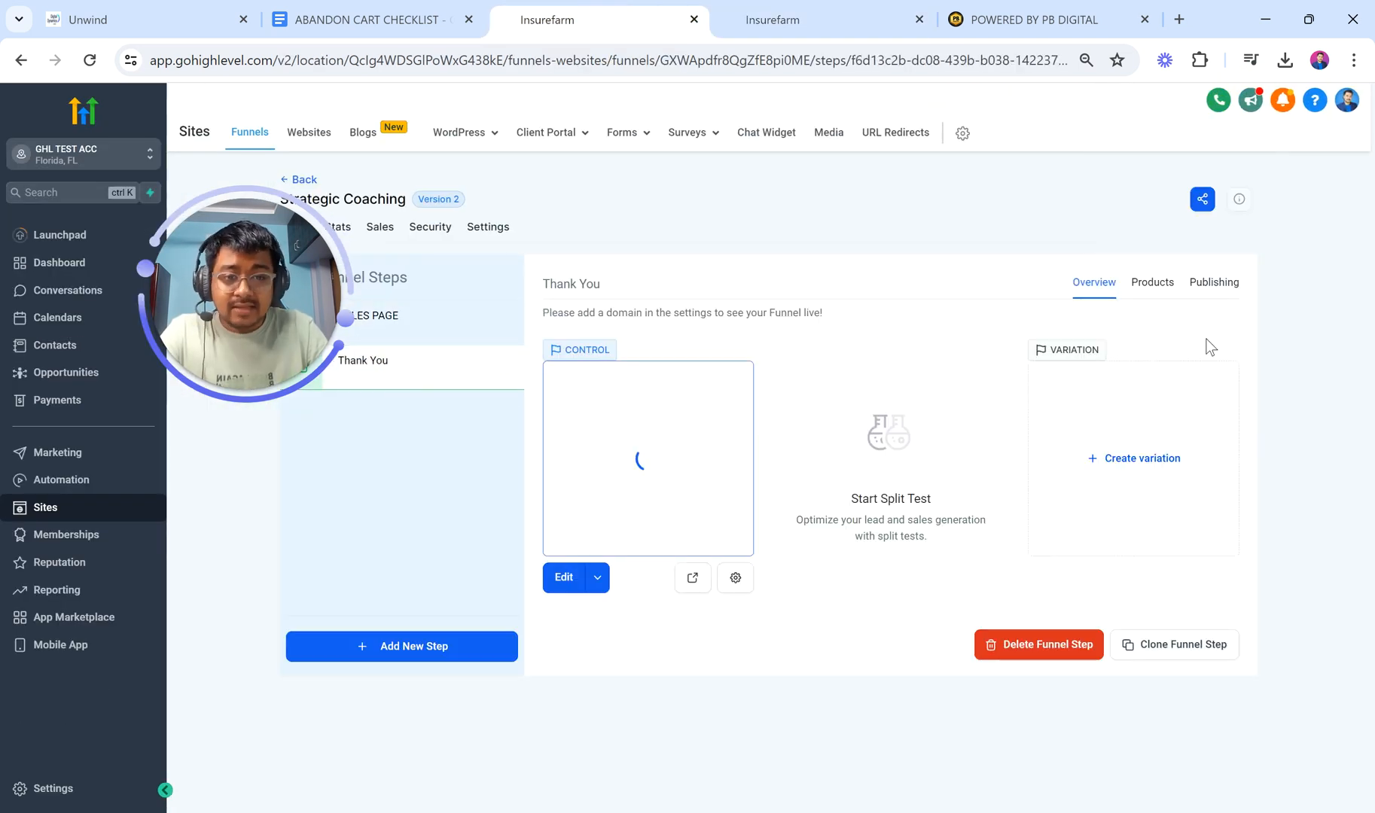
pyautogui.click(1210, 292)
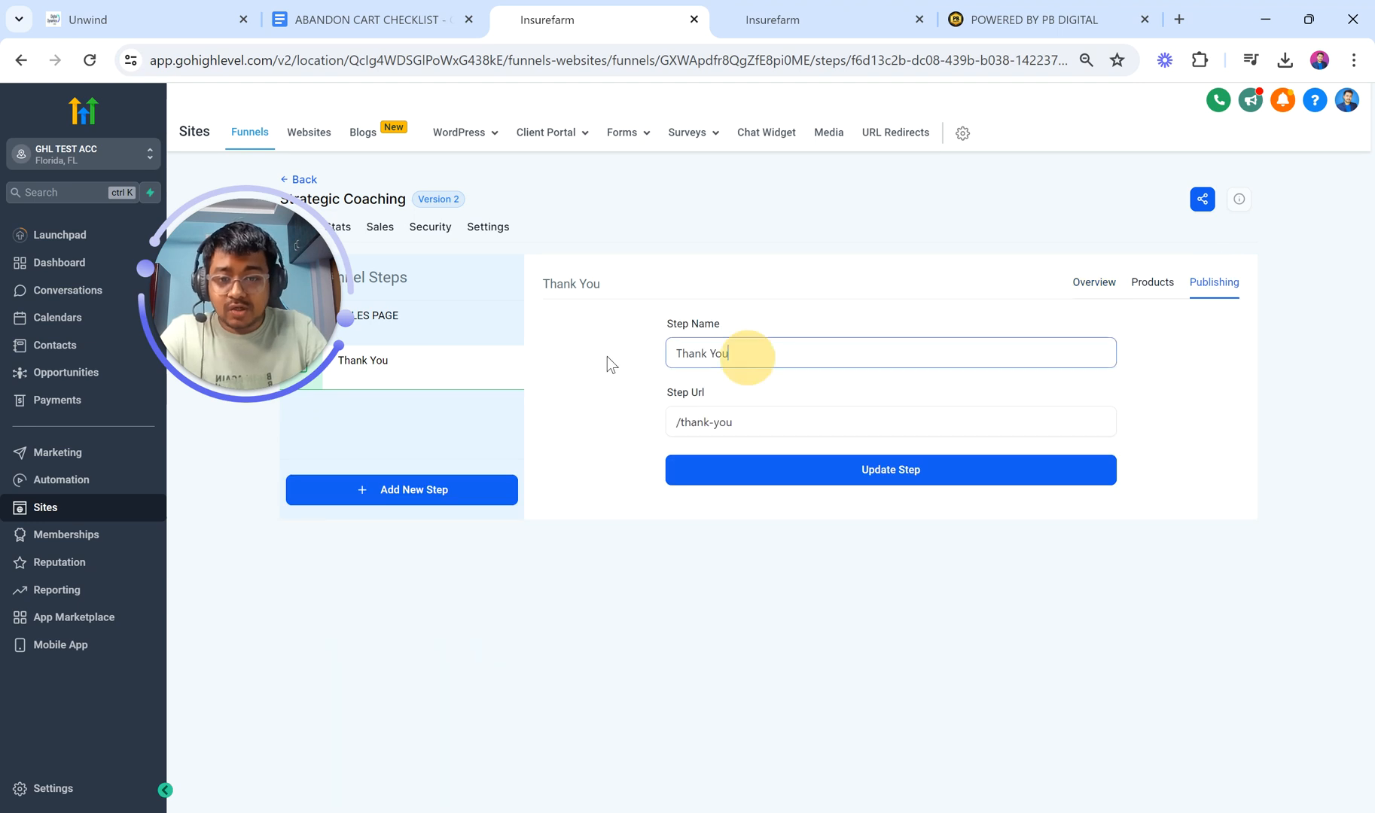
pyautogui.hotkey('ctrl', 'a')
pyautogui.write('Order Con')
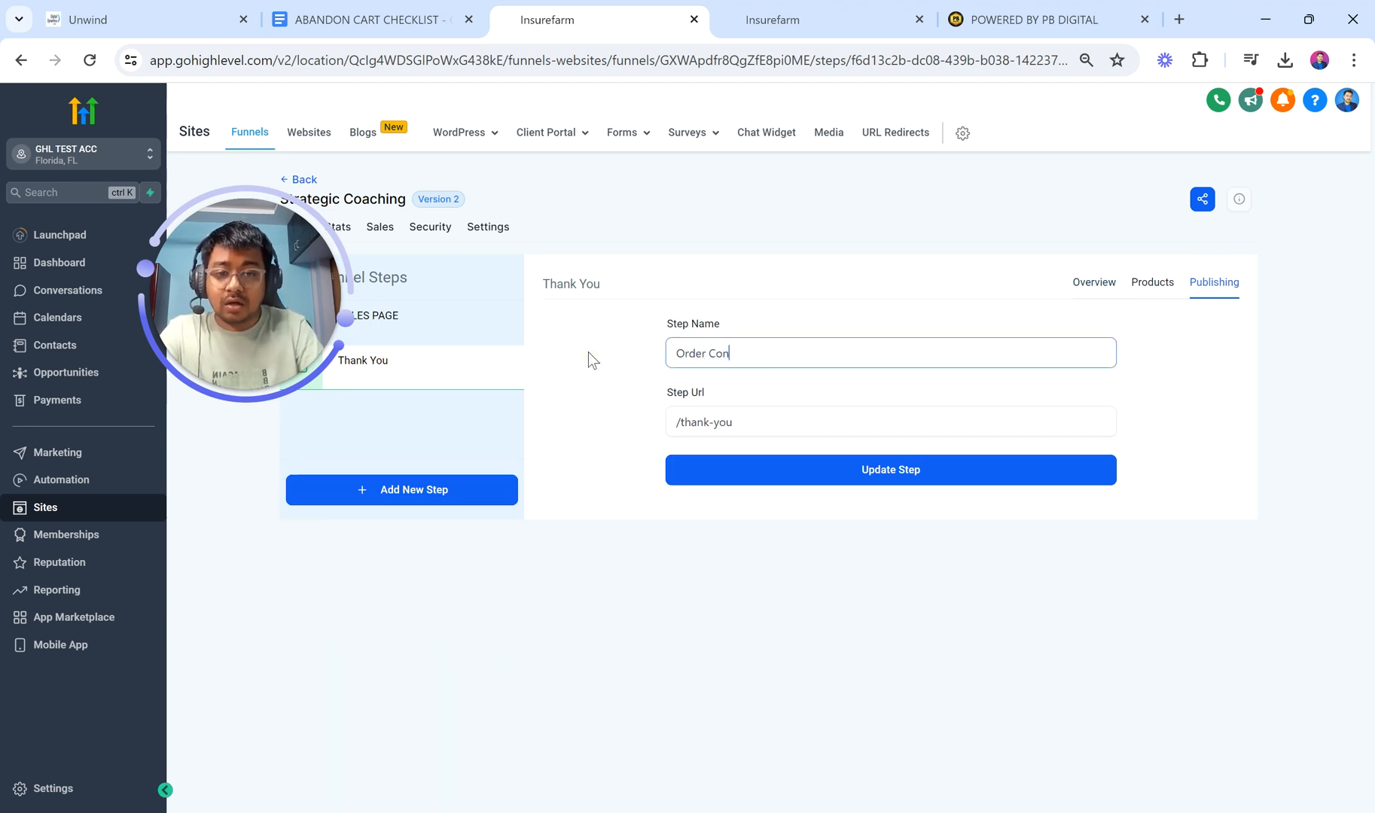
pyautogui.write('firmation Pag')
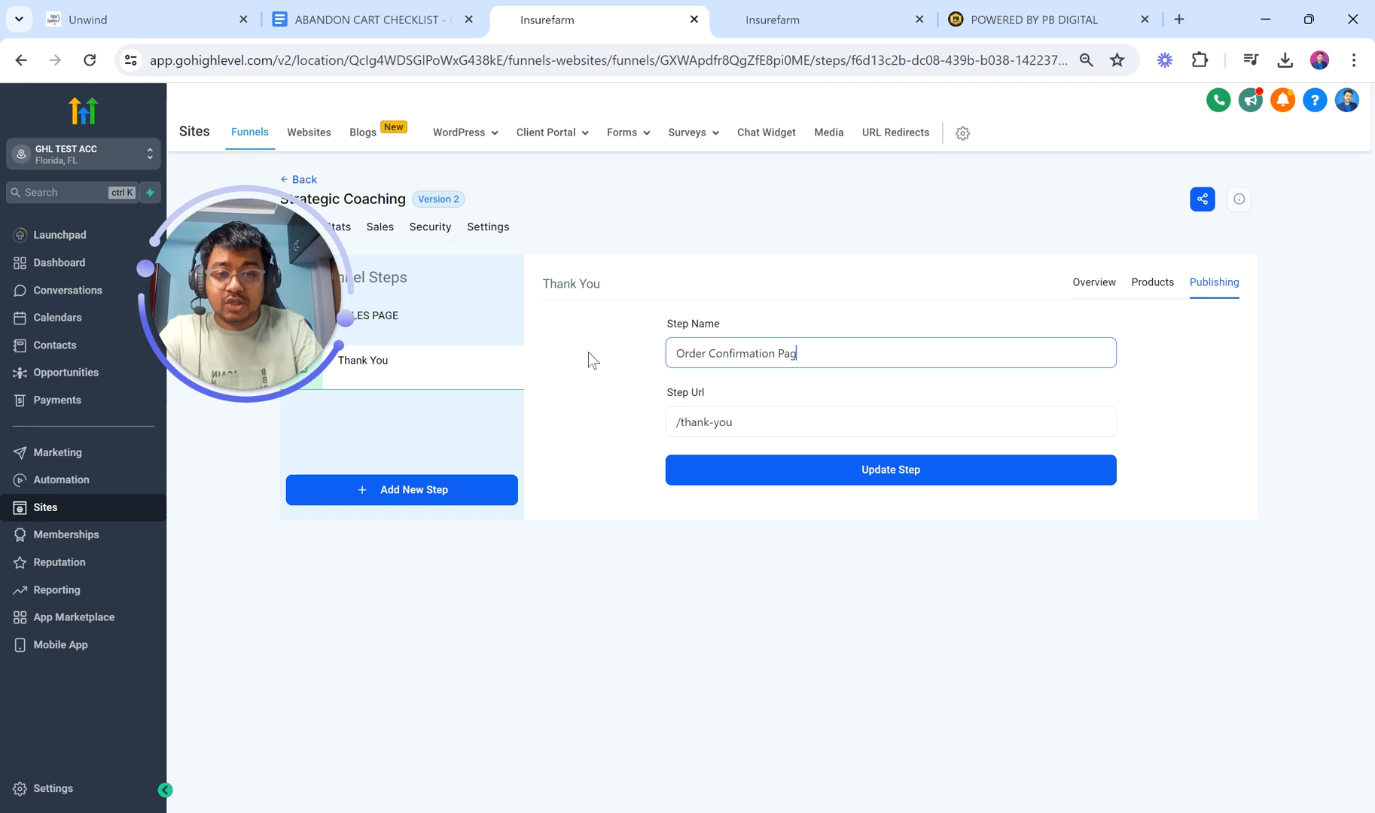
pyautogui.write('e')
pyautogui.moveTo(745, 421); pyautogui.dragTo(694, 429)
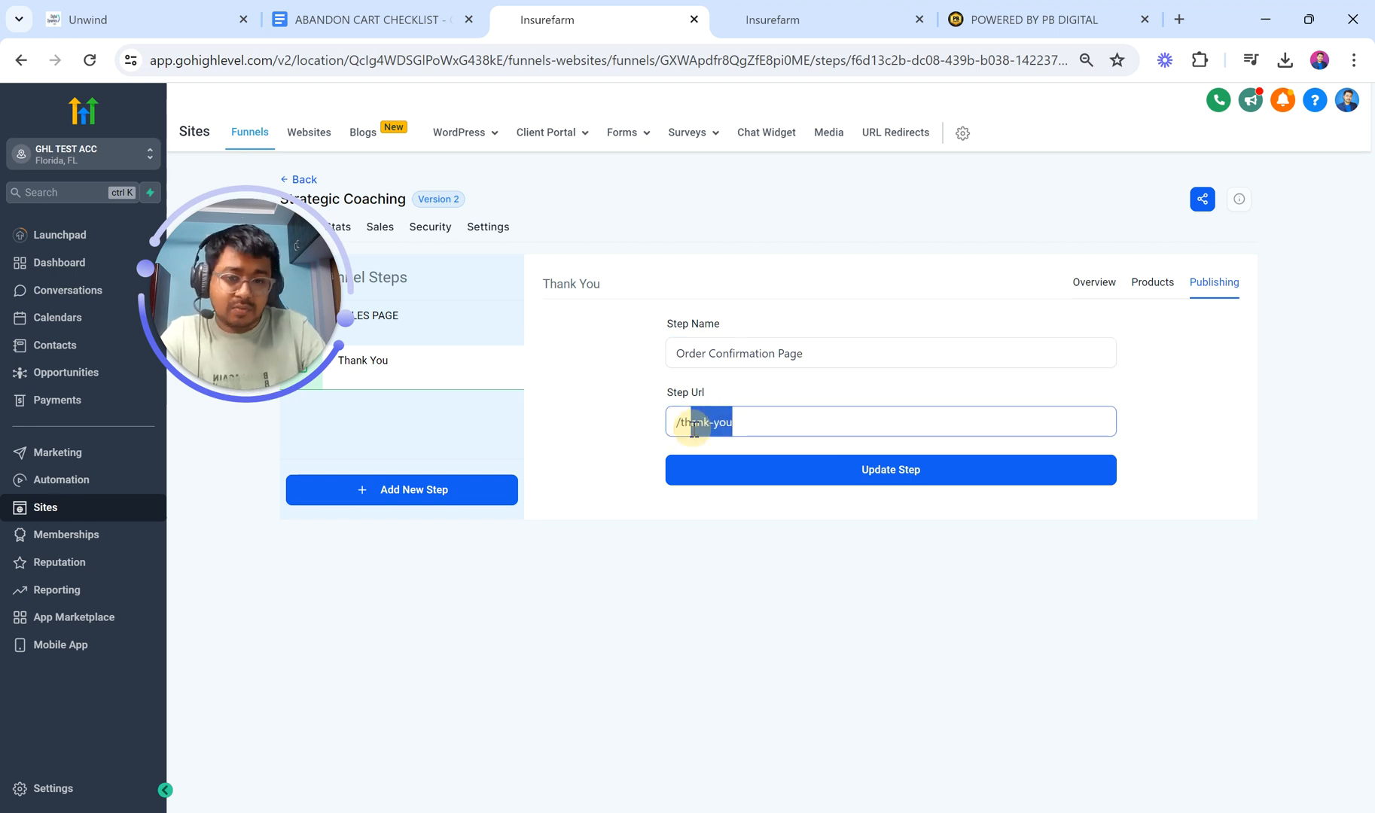
pyautogui.click(775, 474)
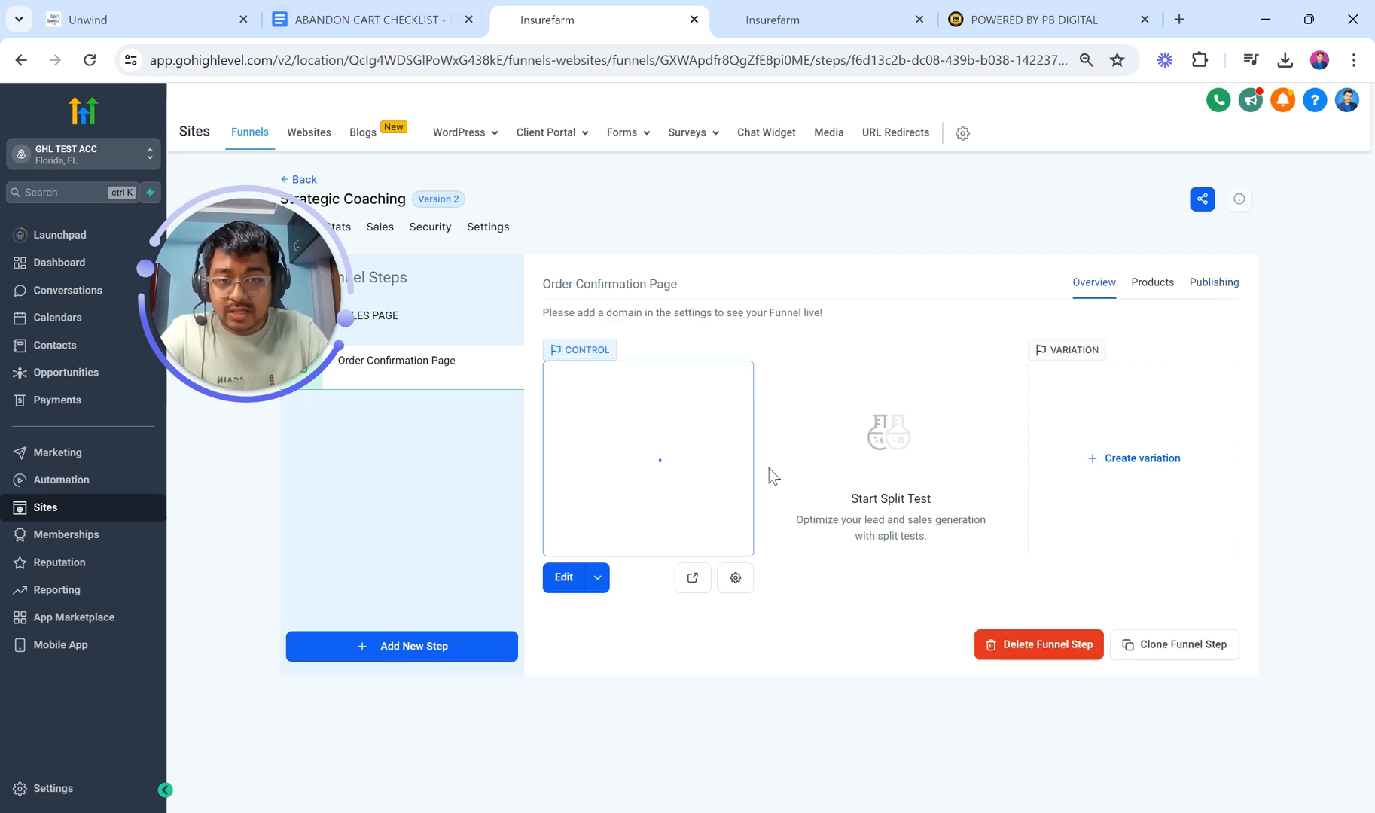
# Step: Open the Order Confirmation step's page for editing in a new builder tab
pyautogui.click(595, 583)
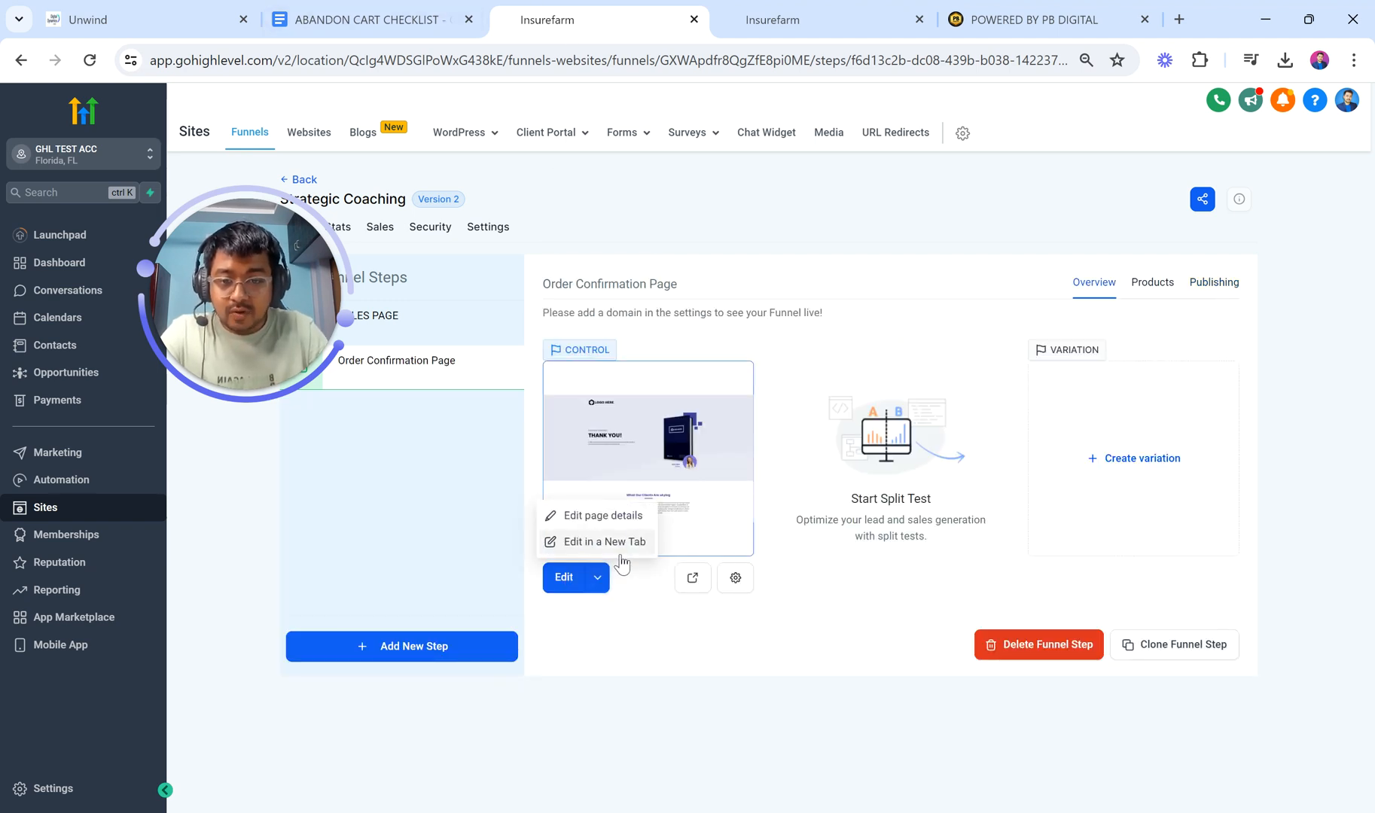
pyautogui.click(613, 543)
pyautogui.click(853, 13)
pyautogui.click(659, 9)
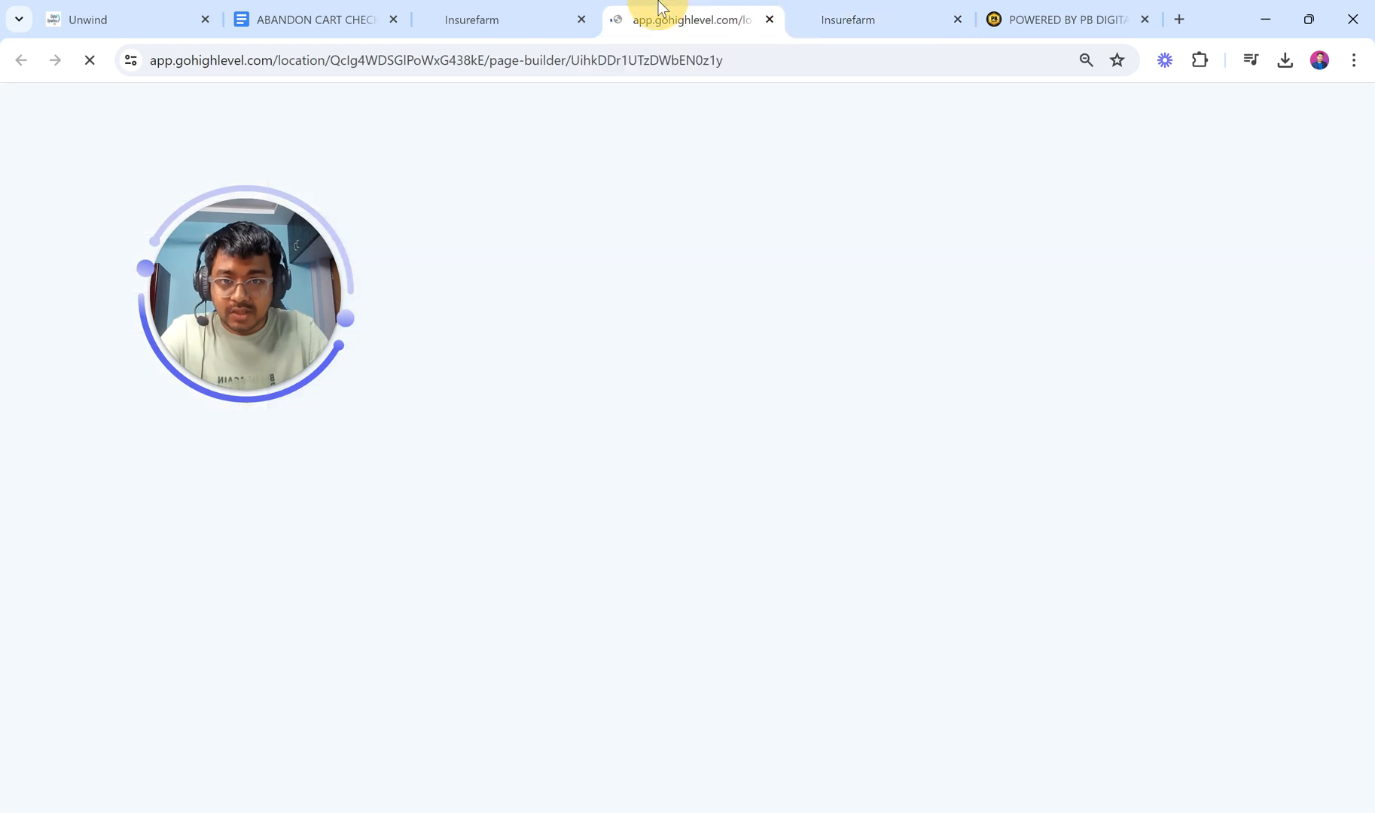
# Step: Close the PB Digital tab and switch over to the other funnel page's builder
pyautogui.click(1087, 10)
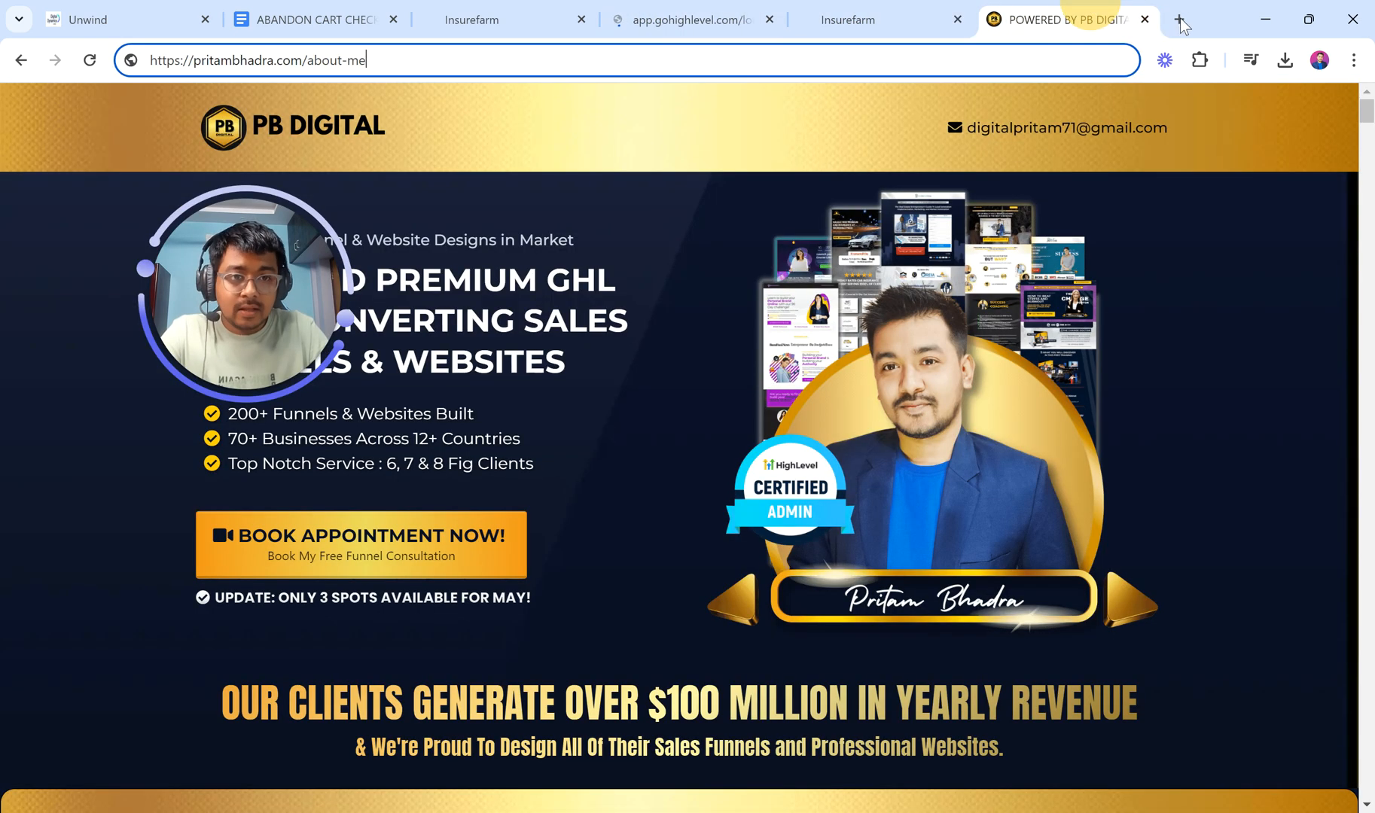
pyautogui.click(1145, 21)
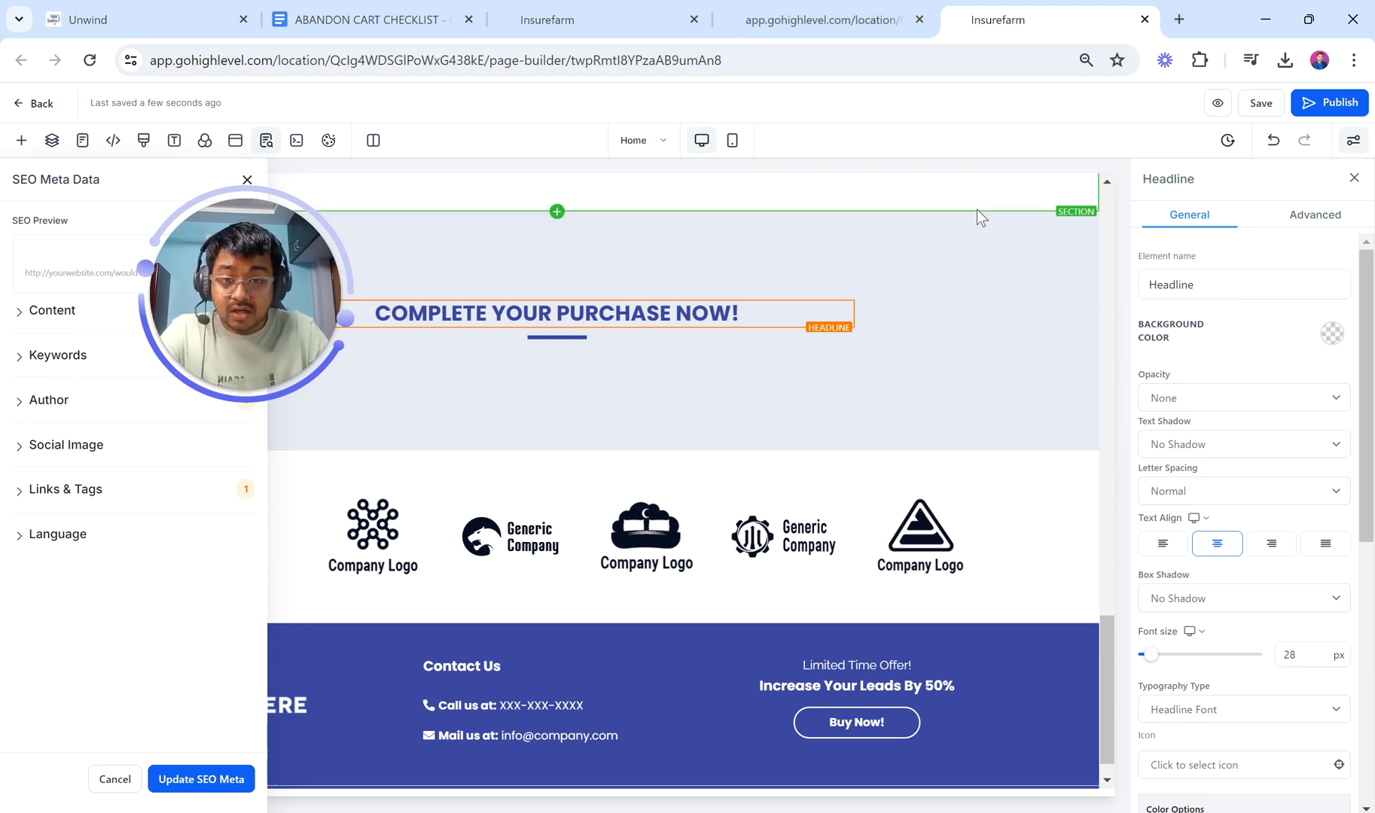
pyautogui.click(827, 9)
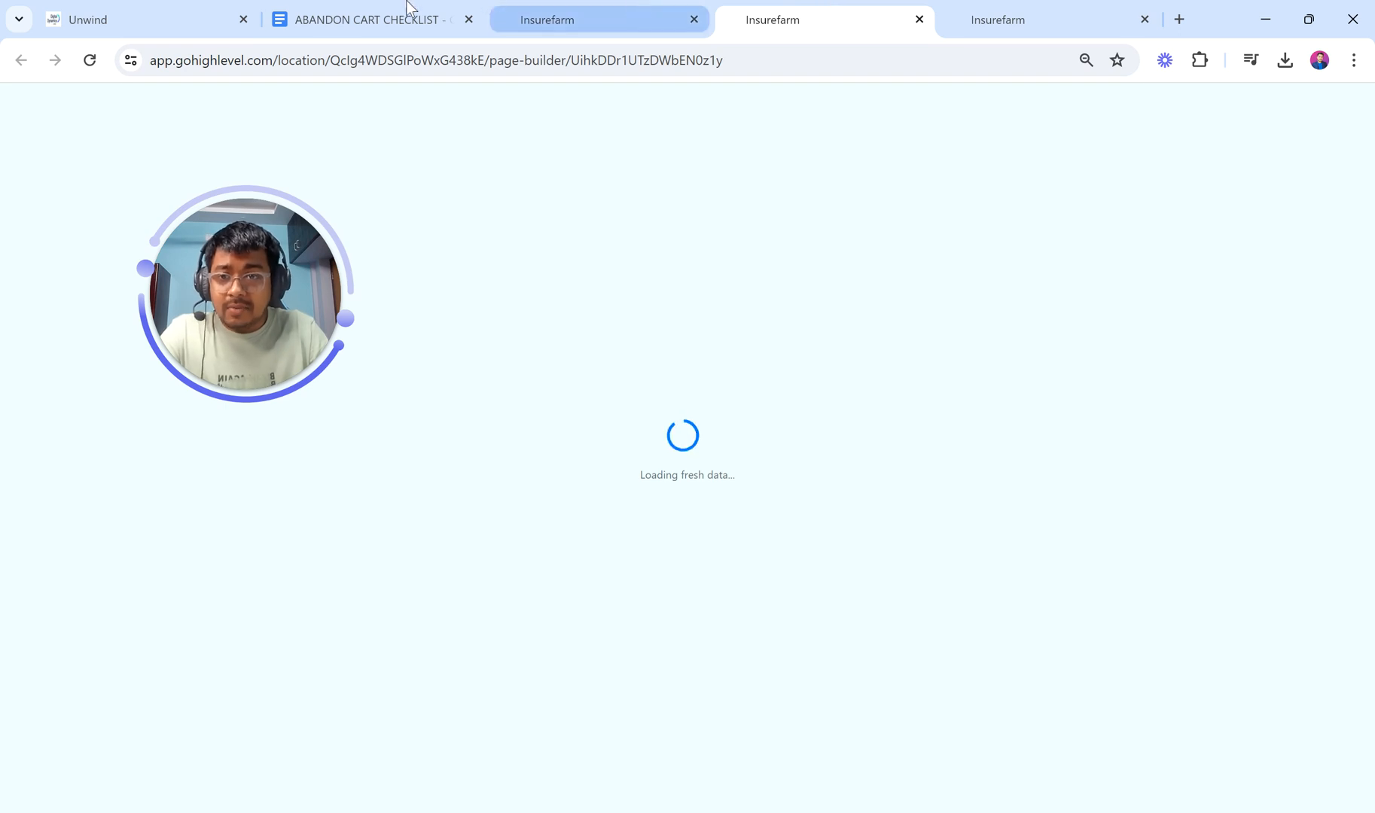
pyautogui.click(145, 9)
pyautogui.click(333, 15)
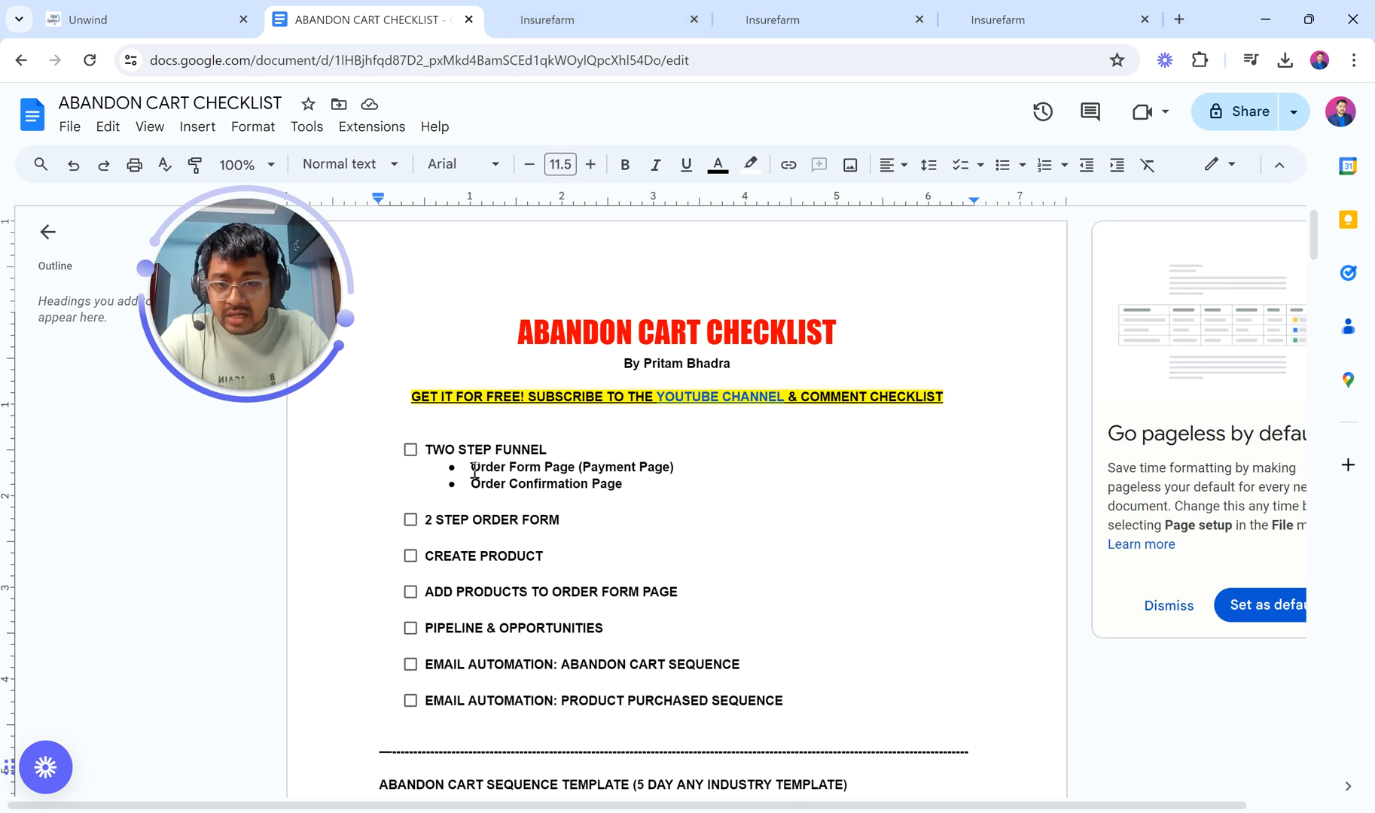
pyautogui.moveTo(473, 468); pyautogui.dragTo(681, 468)
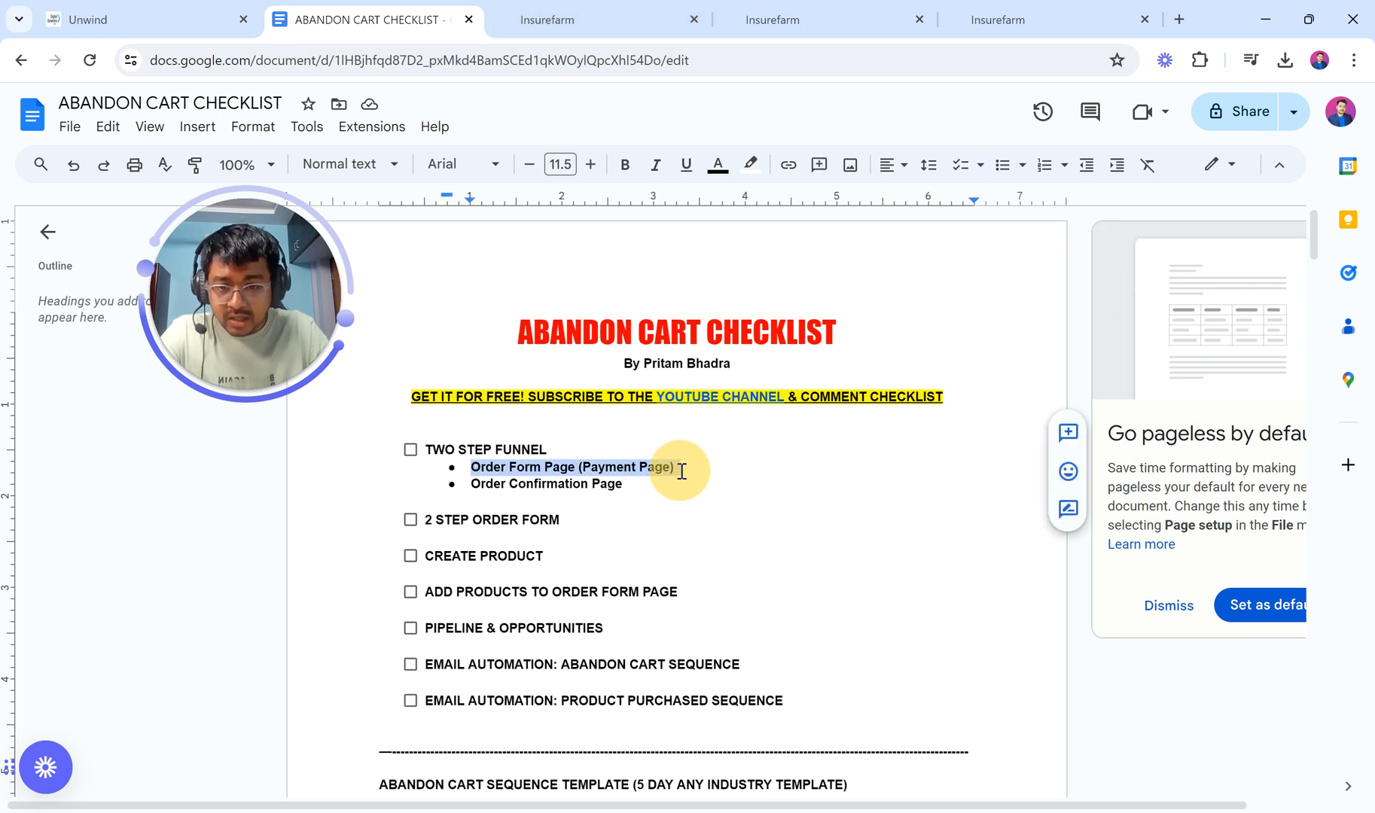
pyautogui.moveTo(472, 483); pyautogui.dragTo(622, 490)
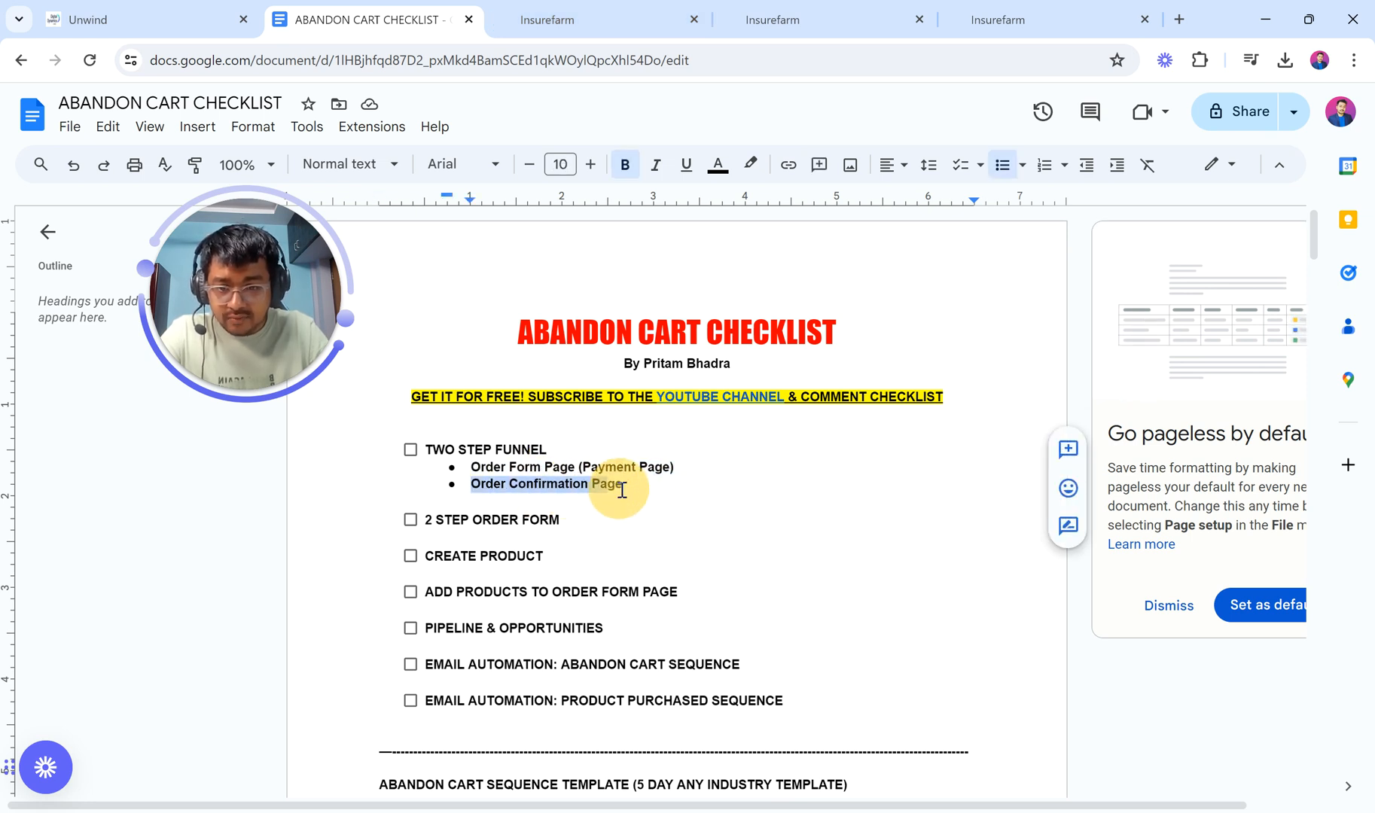
pyautogui.click(772, 20)
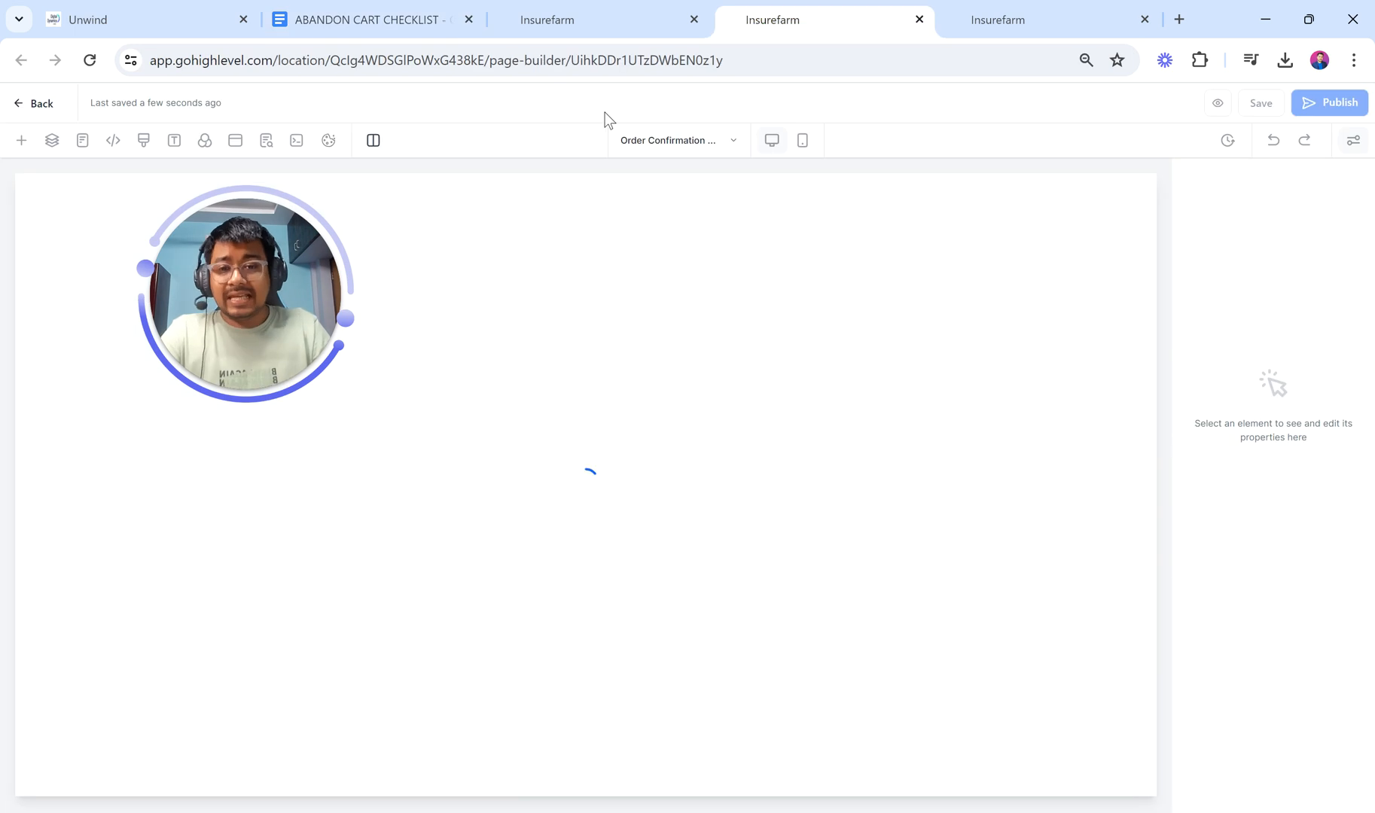
# Step: Give the empty row under the thank-you hero a single column on the Order Confirmation page
pyautogui.scroll(-10, 663, 298)
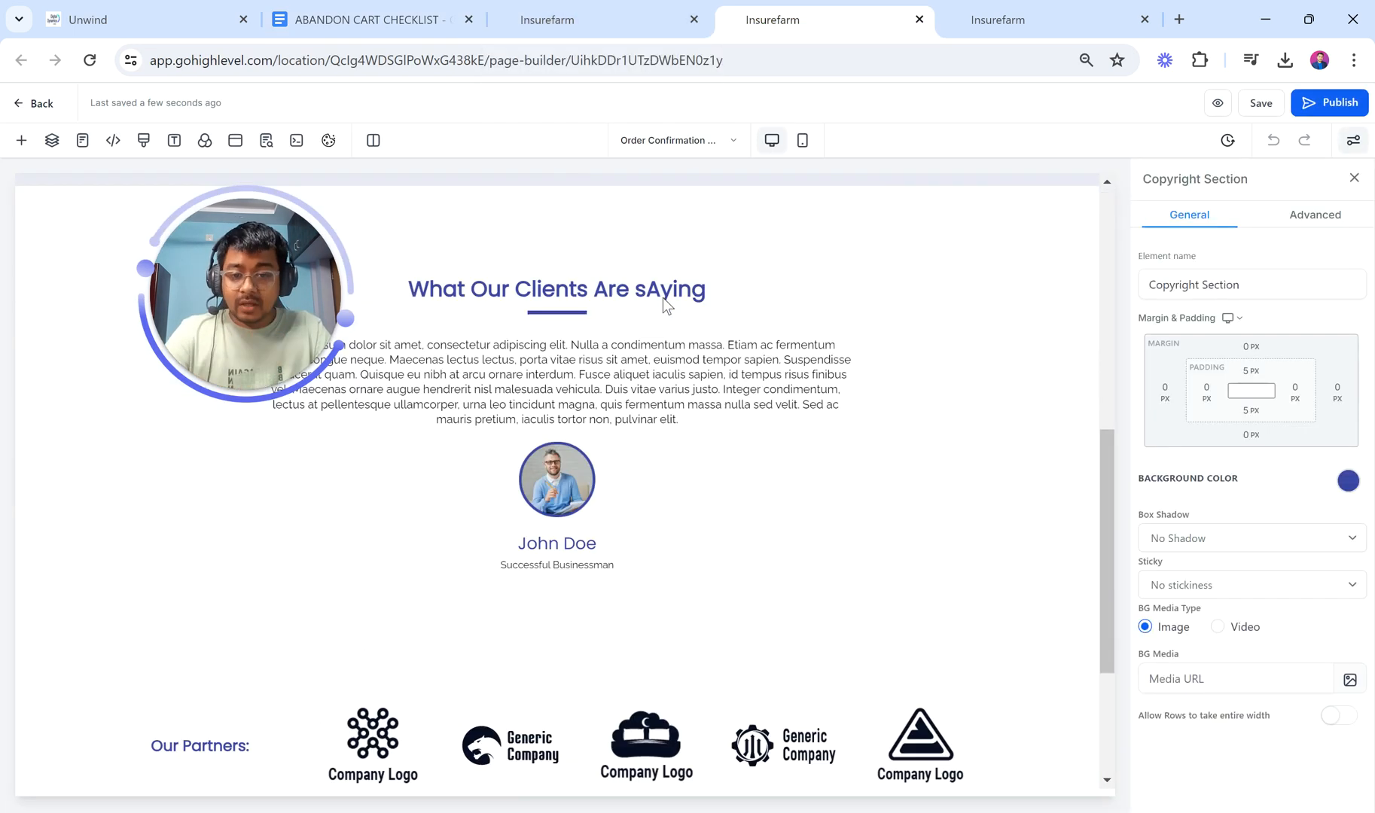
pyautogui.scroll(2, 617, 318)
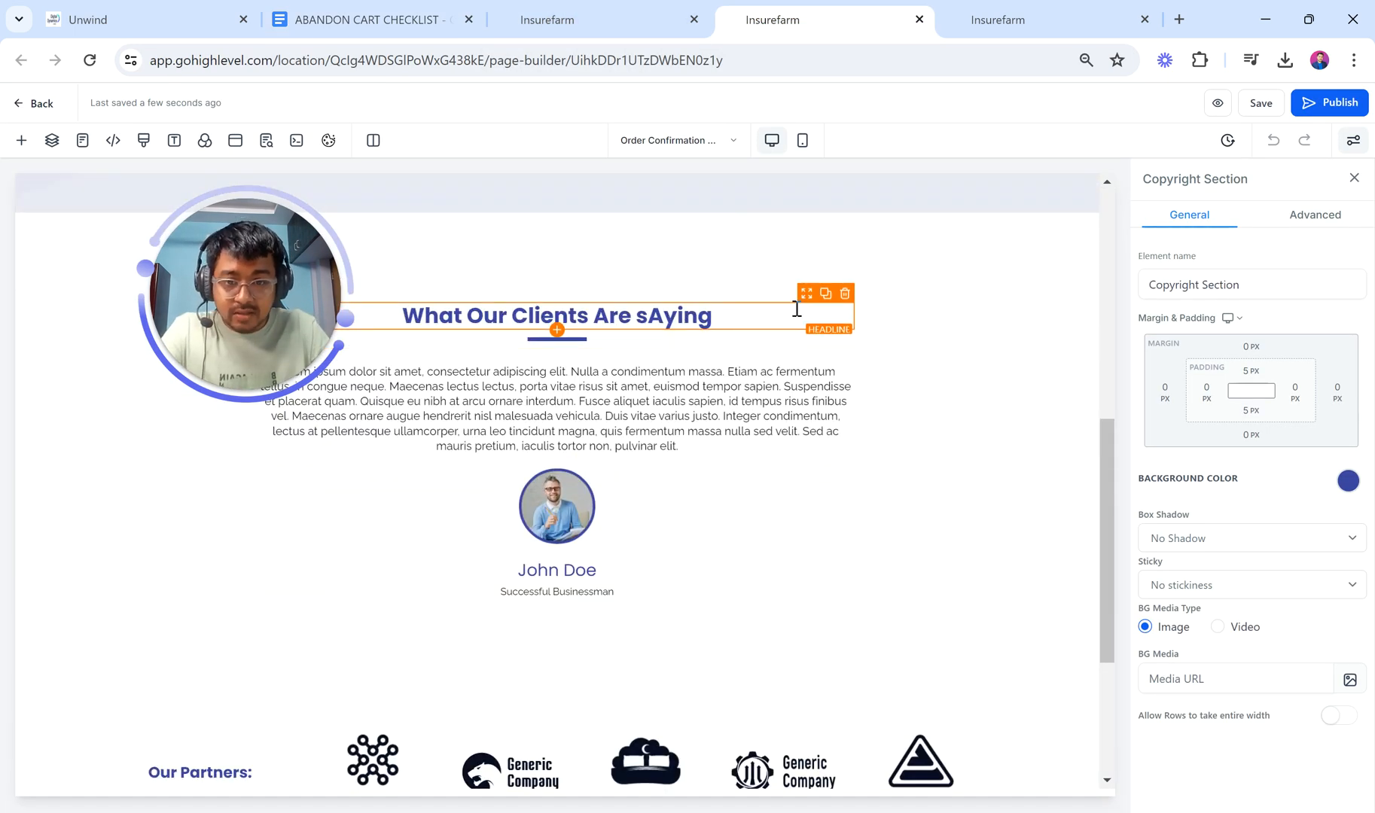
pyautogui.scroll(8, 608, 392)
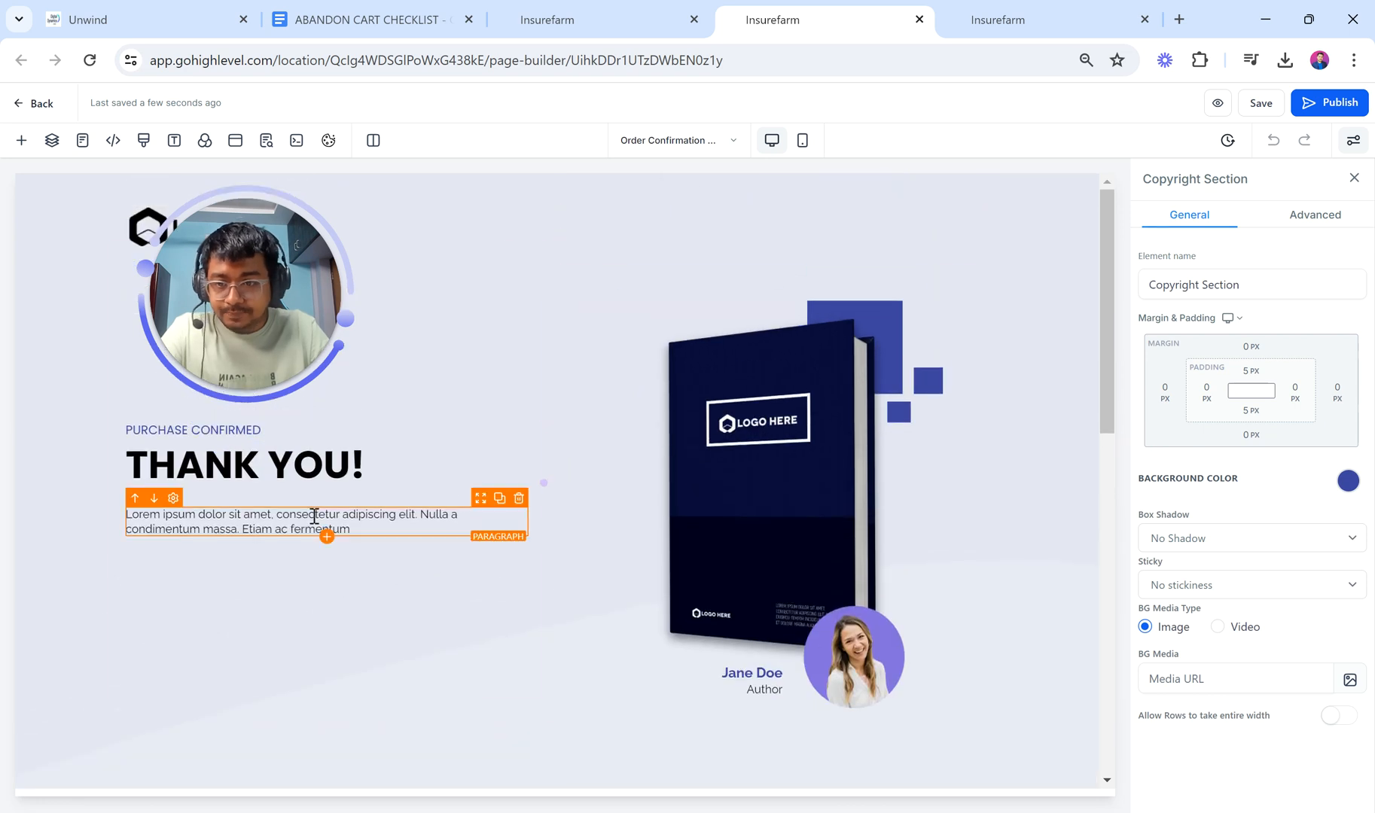
pyautogui.scroll(-4, 645, 503)
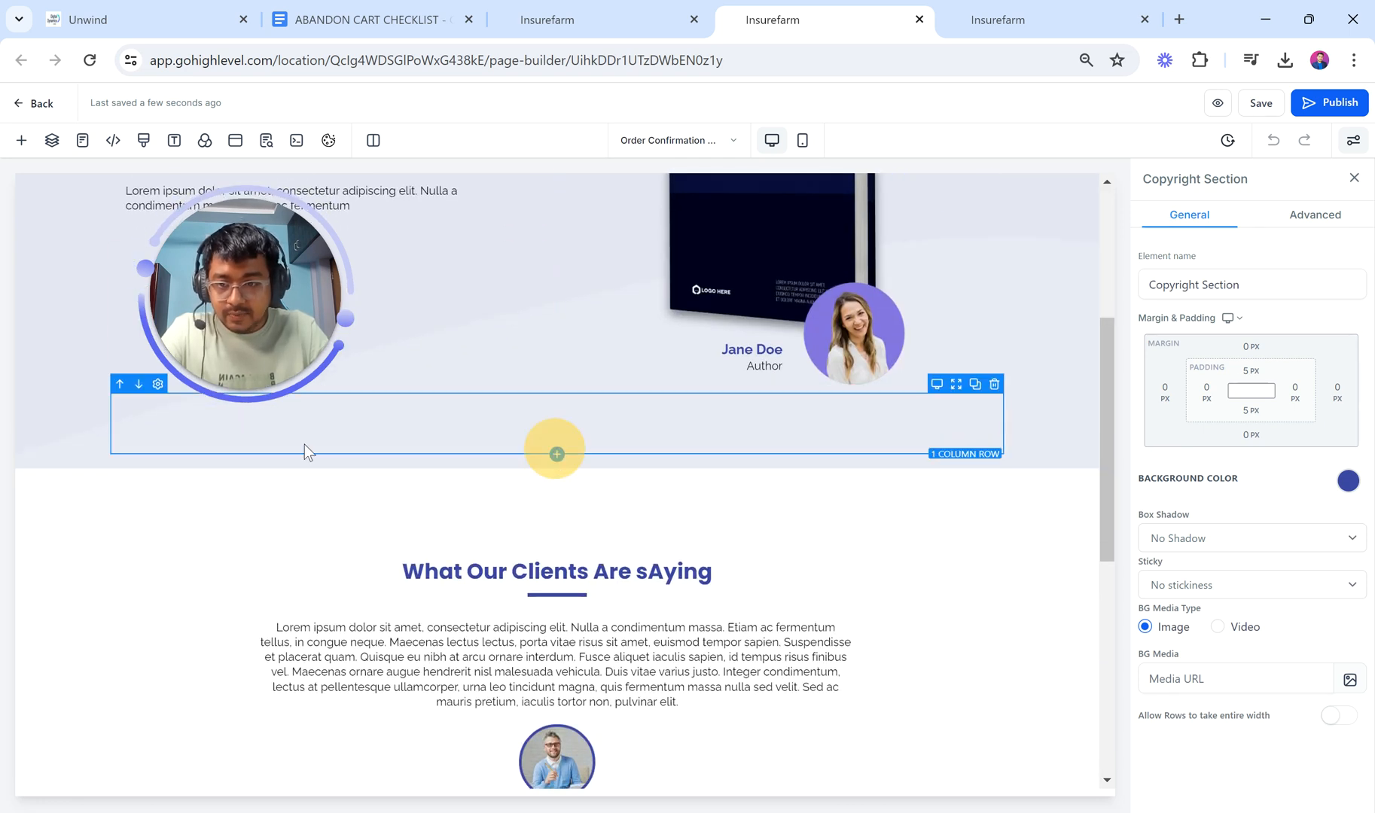
pyautogui.click(556, 454)
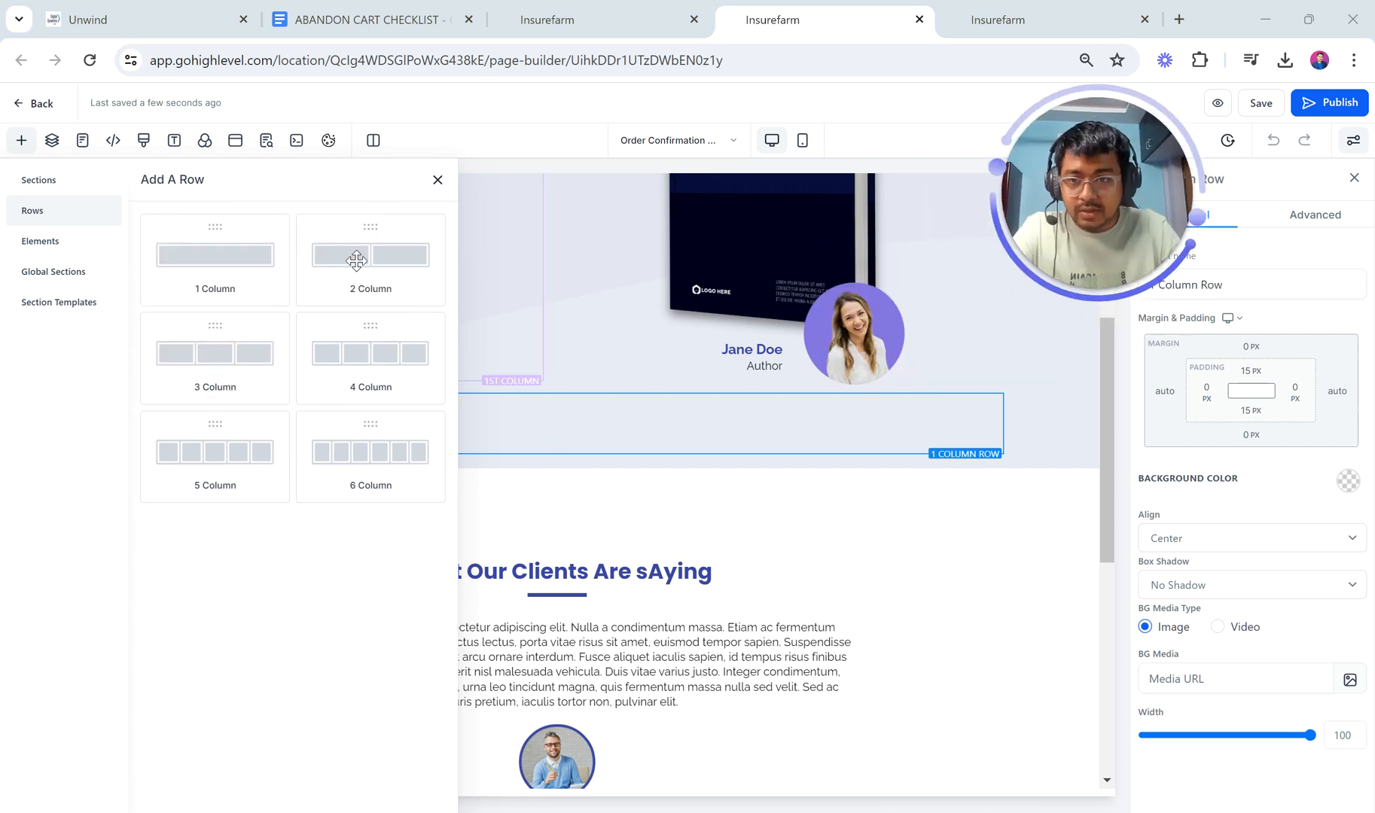
pyautogui.click(198, 284)
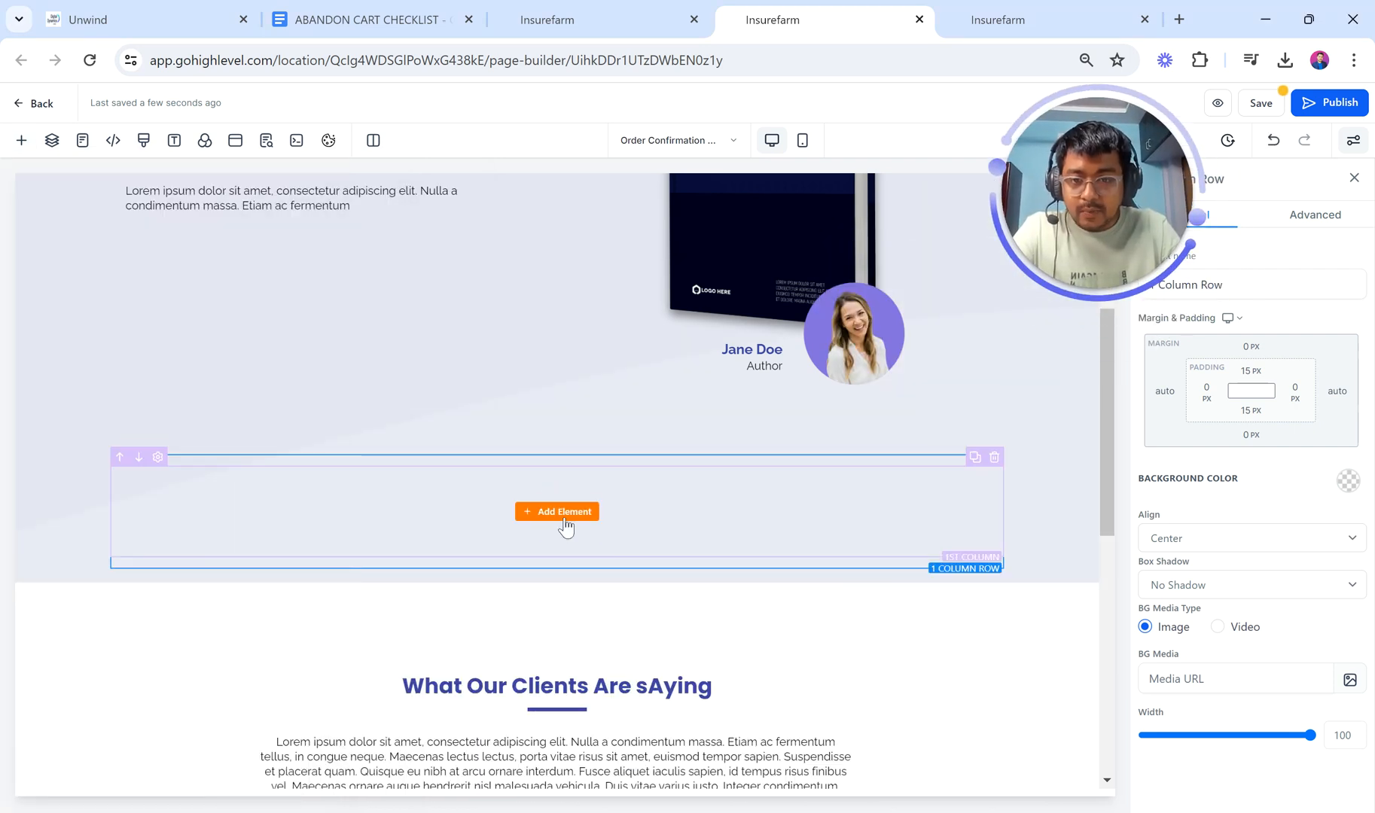
pyautogui.click(563, 512)
pyautogui.write('o')
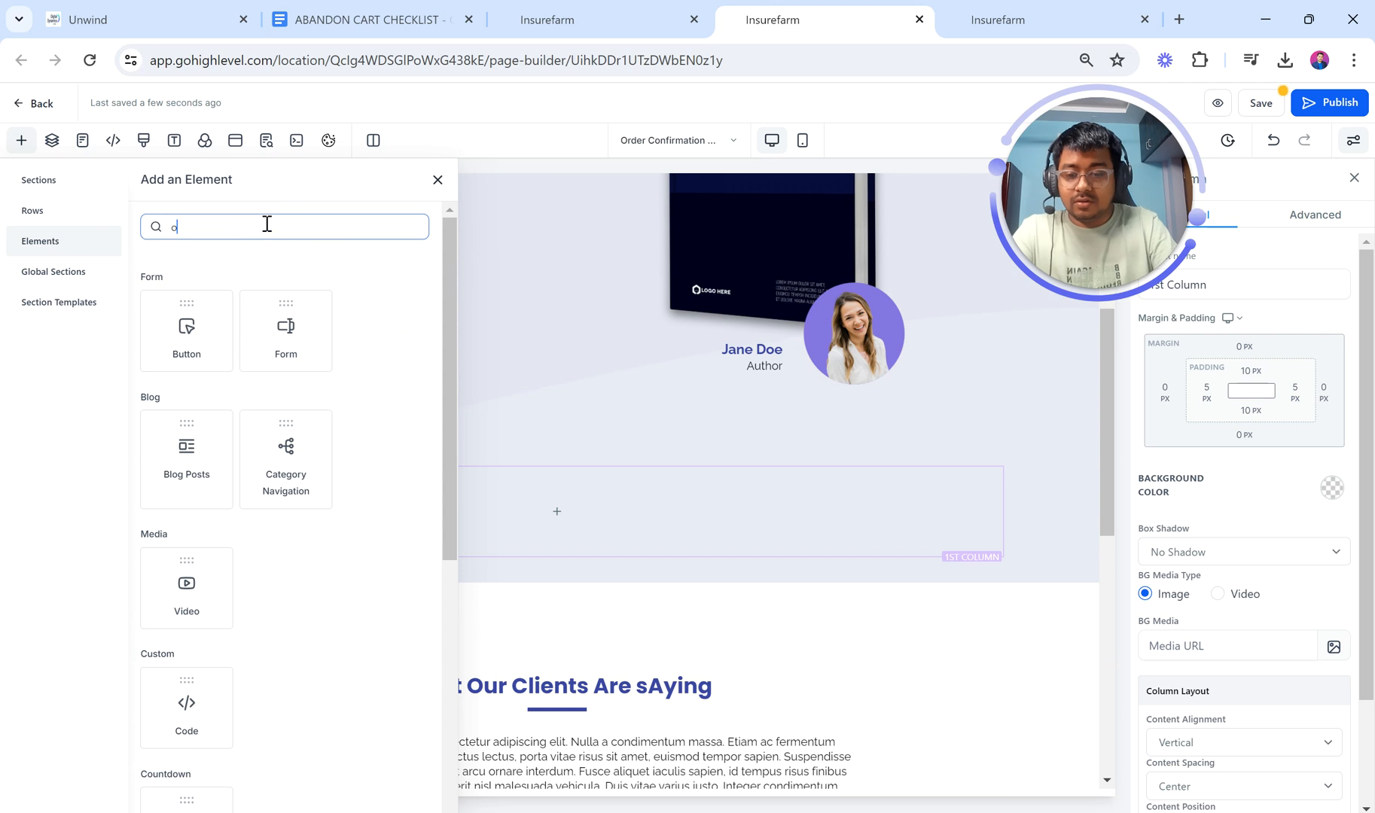
pyautogui.press('BackSpace')
pyautogui.click(437, 182)
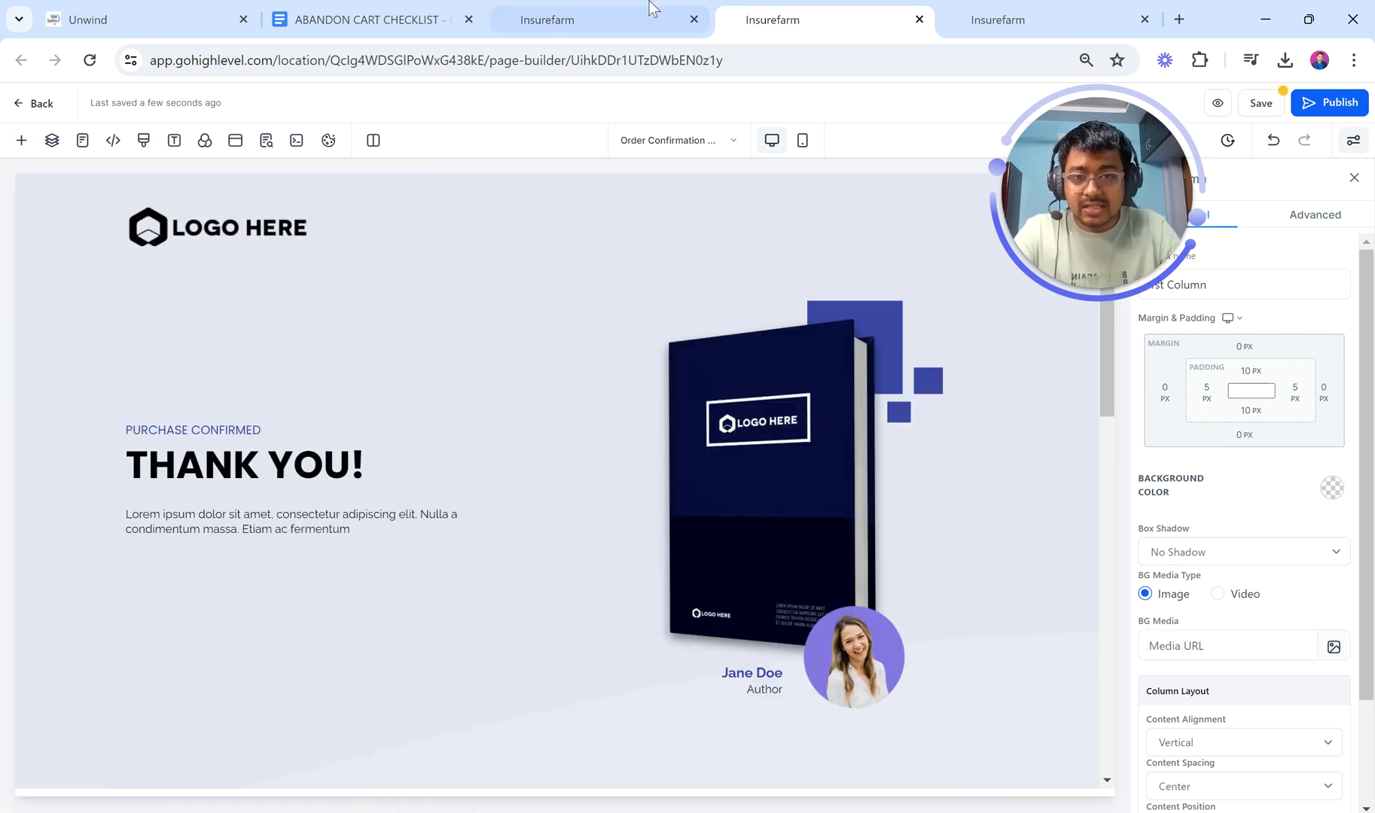
pyautogui.click(644, 11)
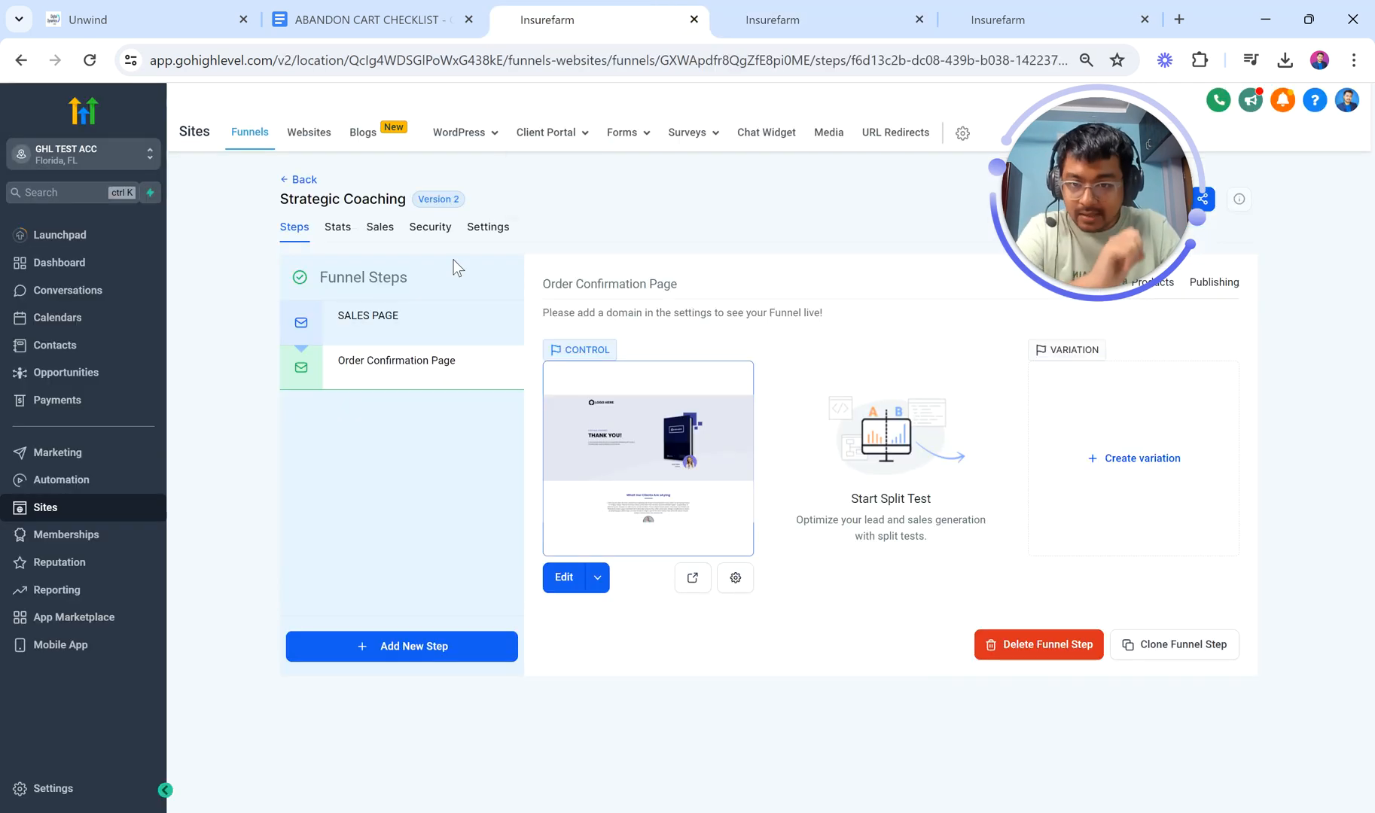
# Step: In the checklist, tick then untick TWO STEP FUNNEL and highlight 2 STEP ORDER FORM
pyautogui.click(369, 18)
pyautogui.click(411, 450)
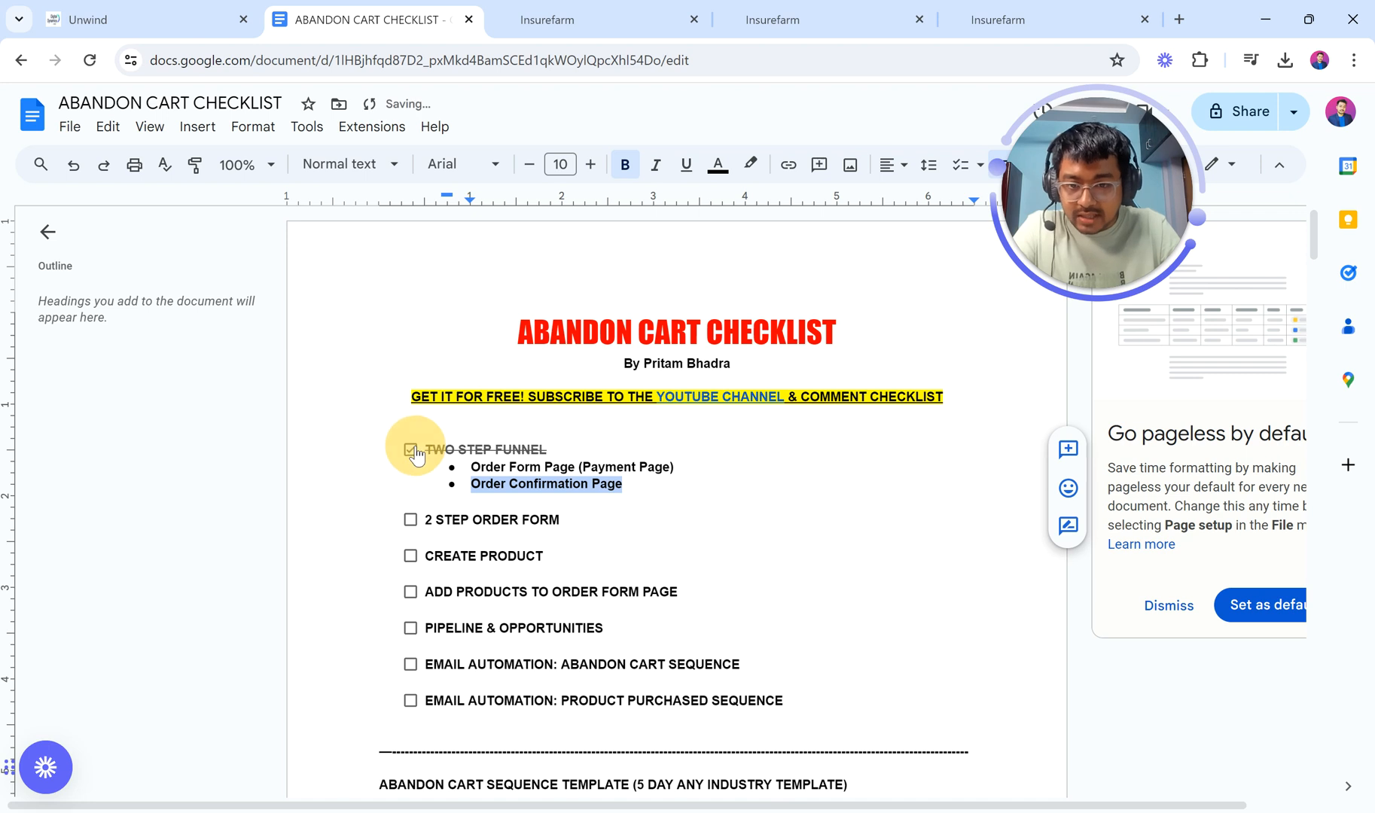
pyautogui.scroll(-2, 623, 517)
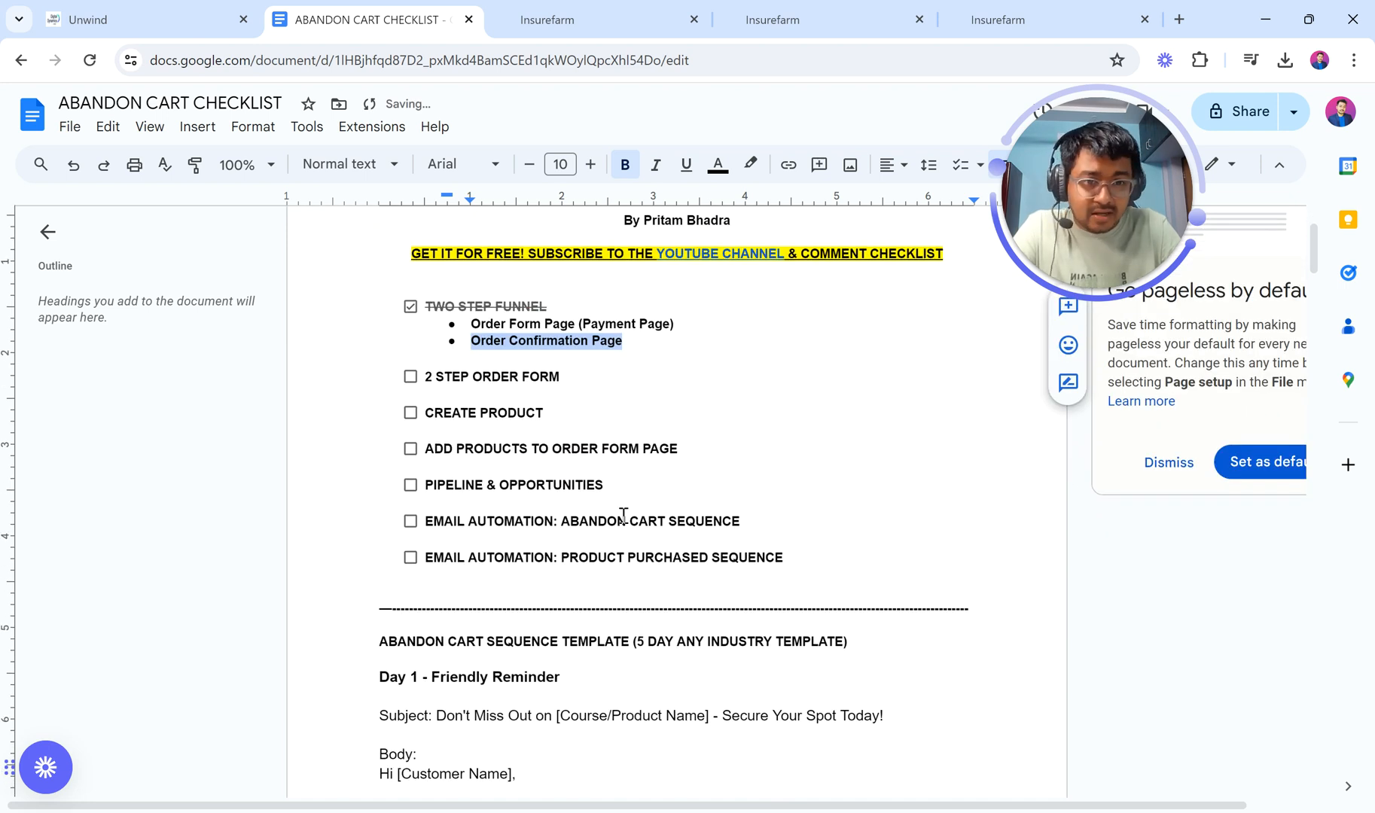
pyautogui.click(410, 306)
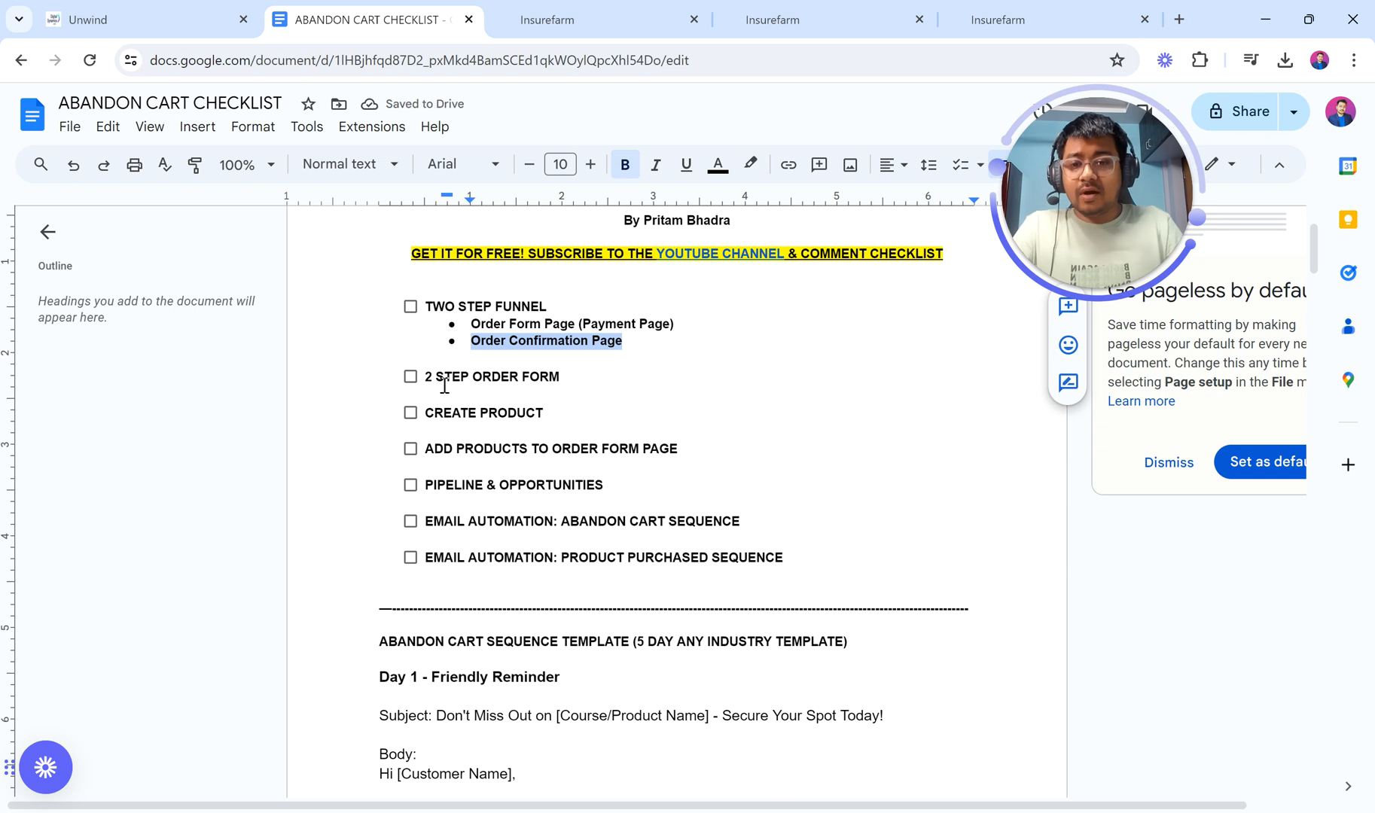
pyautogui.moveTo(428, 378); pyautogui.dragTo(582, 376)
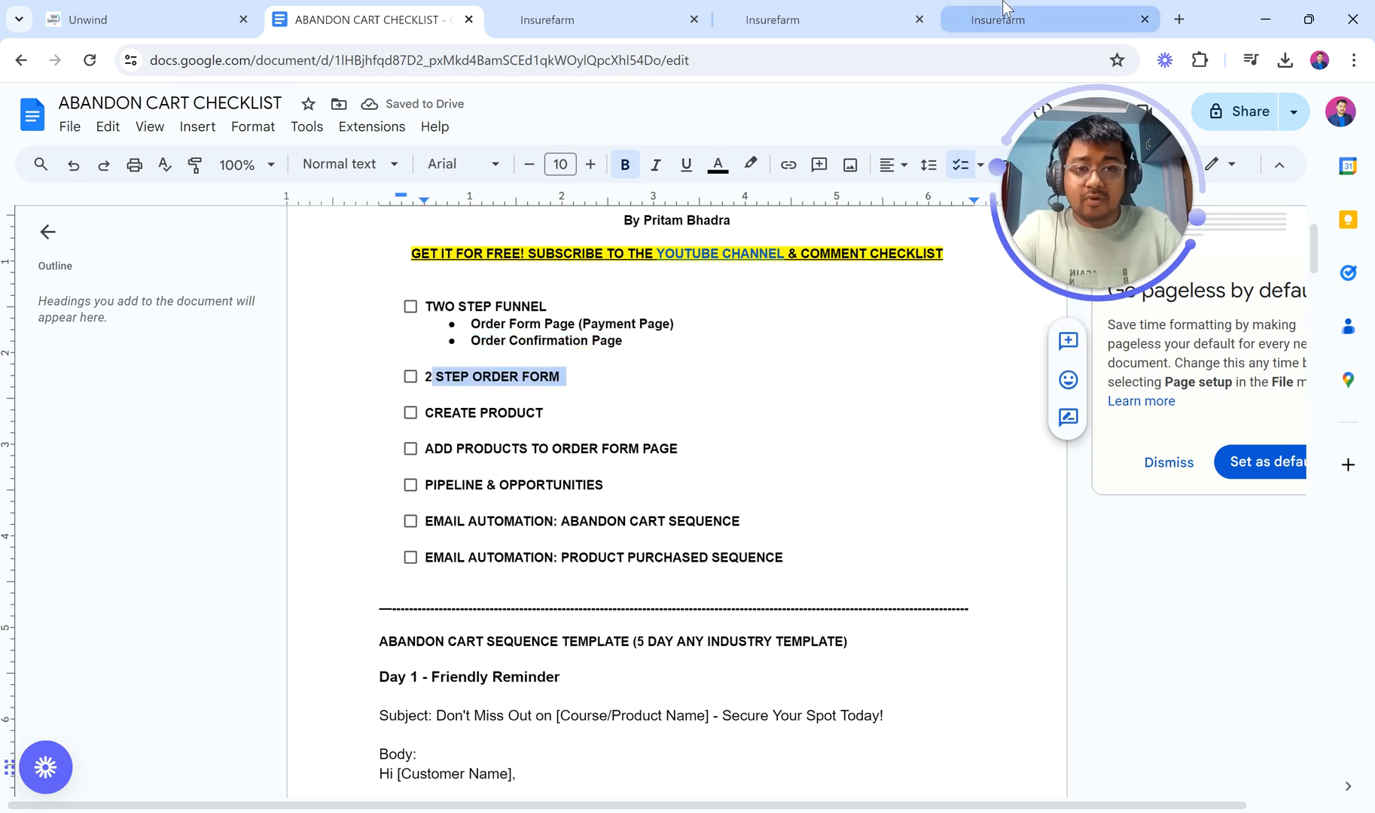
pyautogui.click(997, 20)
pyautogui.scroll(20, 740, 395)
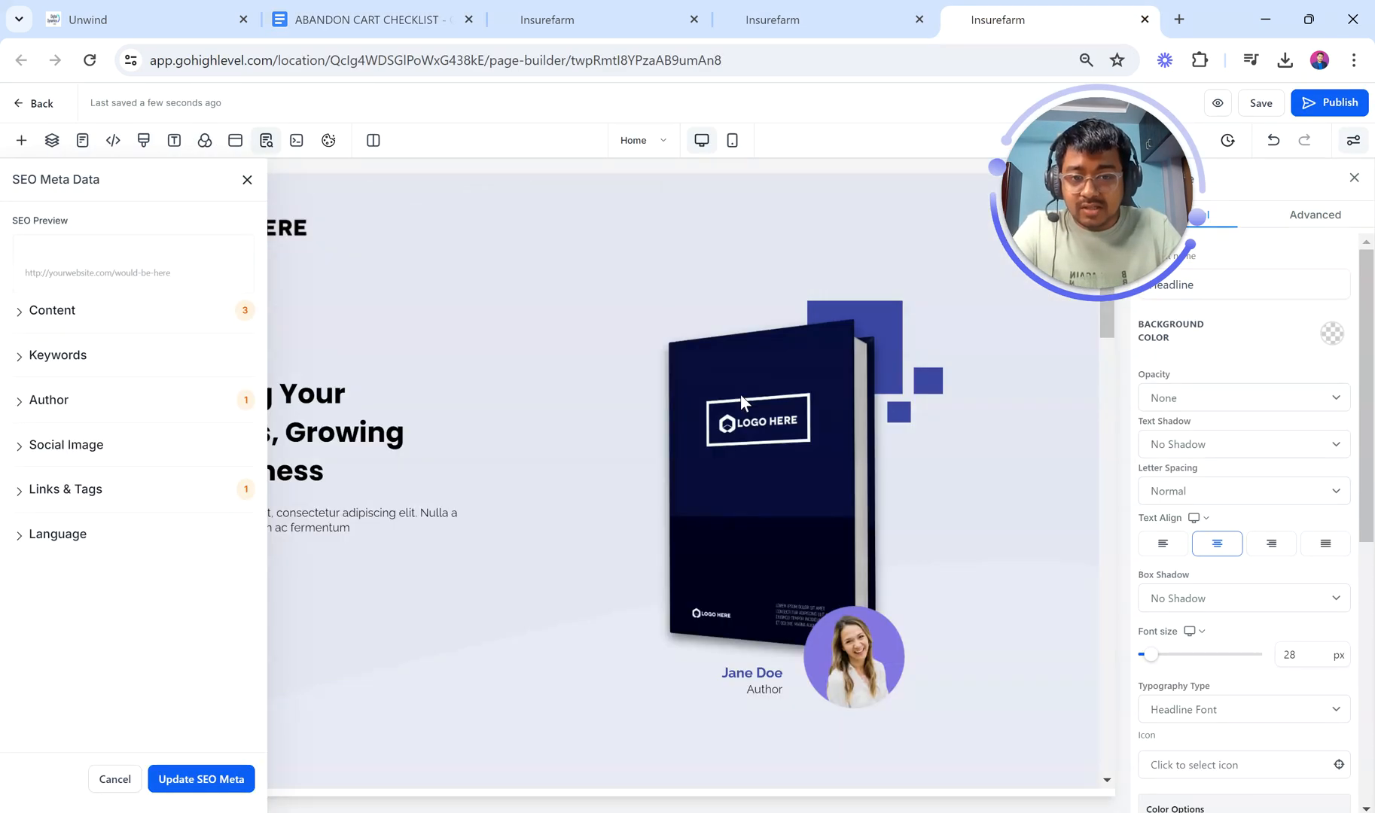
# Step: Place a Two Step Order form under the COMPLETE YOUR PURCHASE NOW! headline on the Home page
pyautogui.scroll(-13, 740, 395)
pyautogui.scroll(-10, 740, 394)
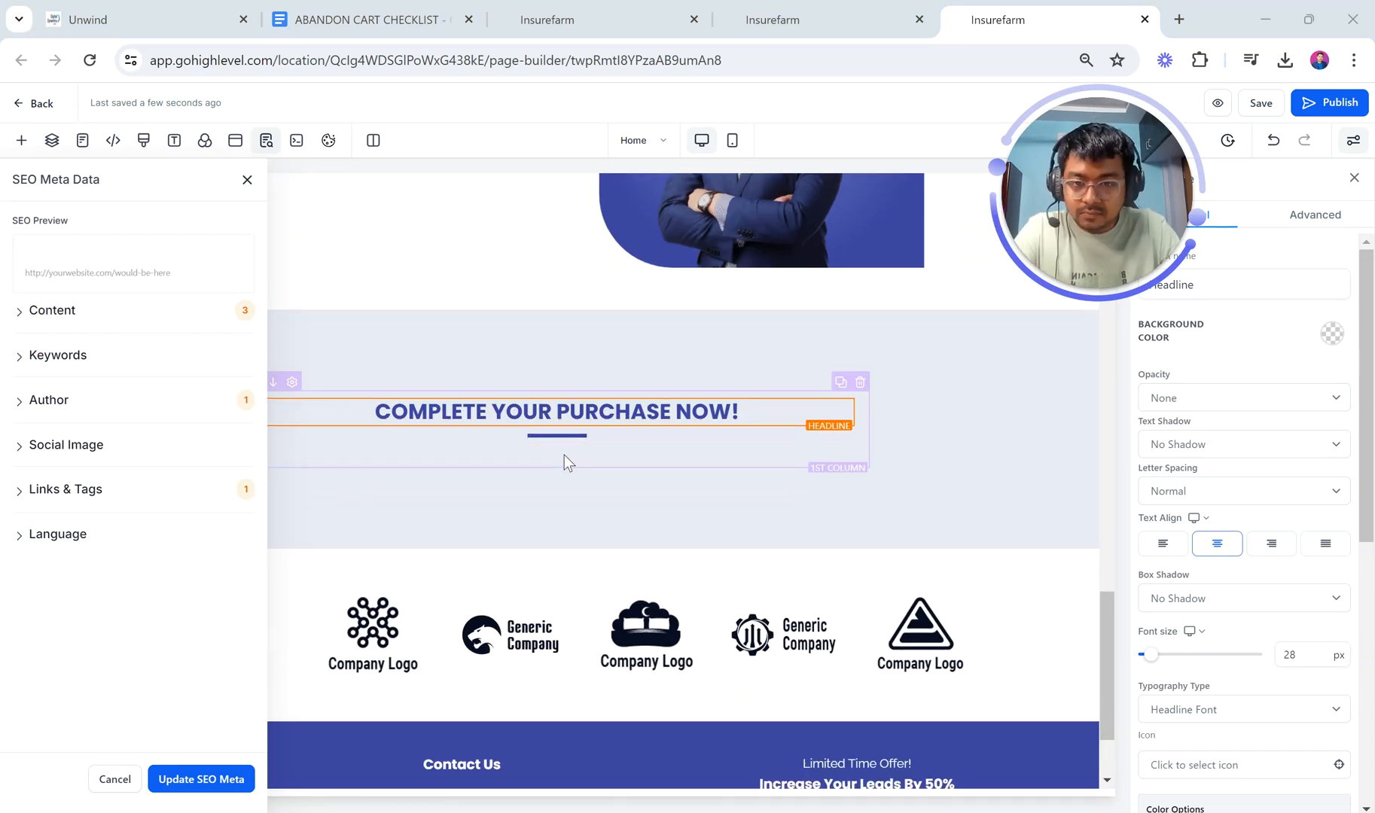
pyautogui.click(555, 449)
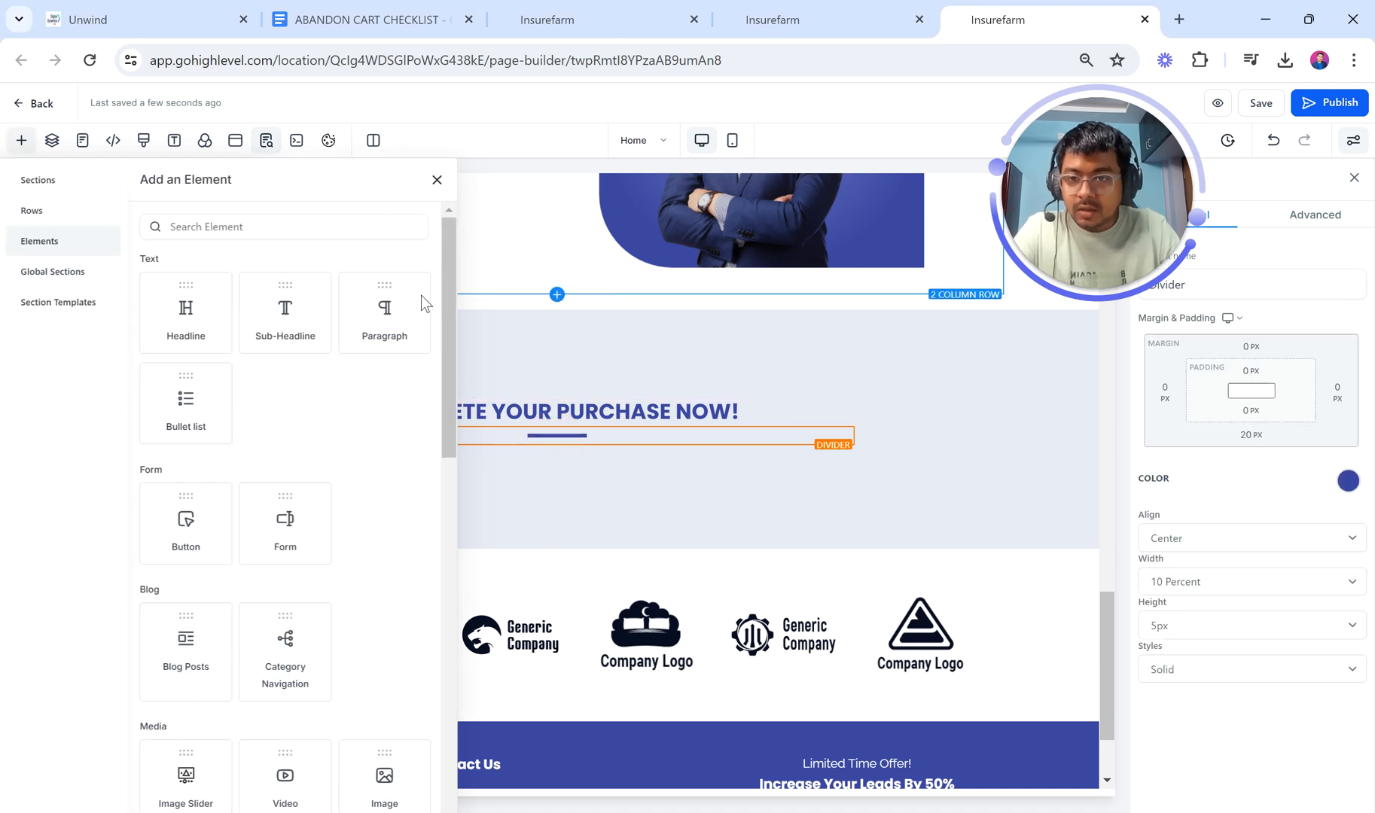
pyautogui.click(308, 226)
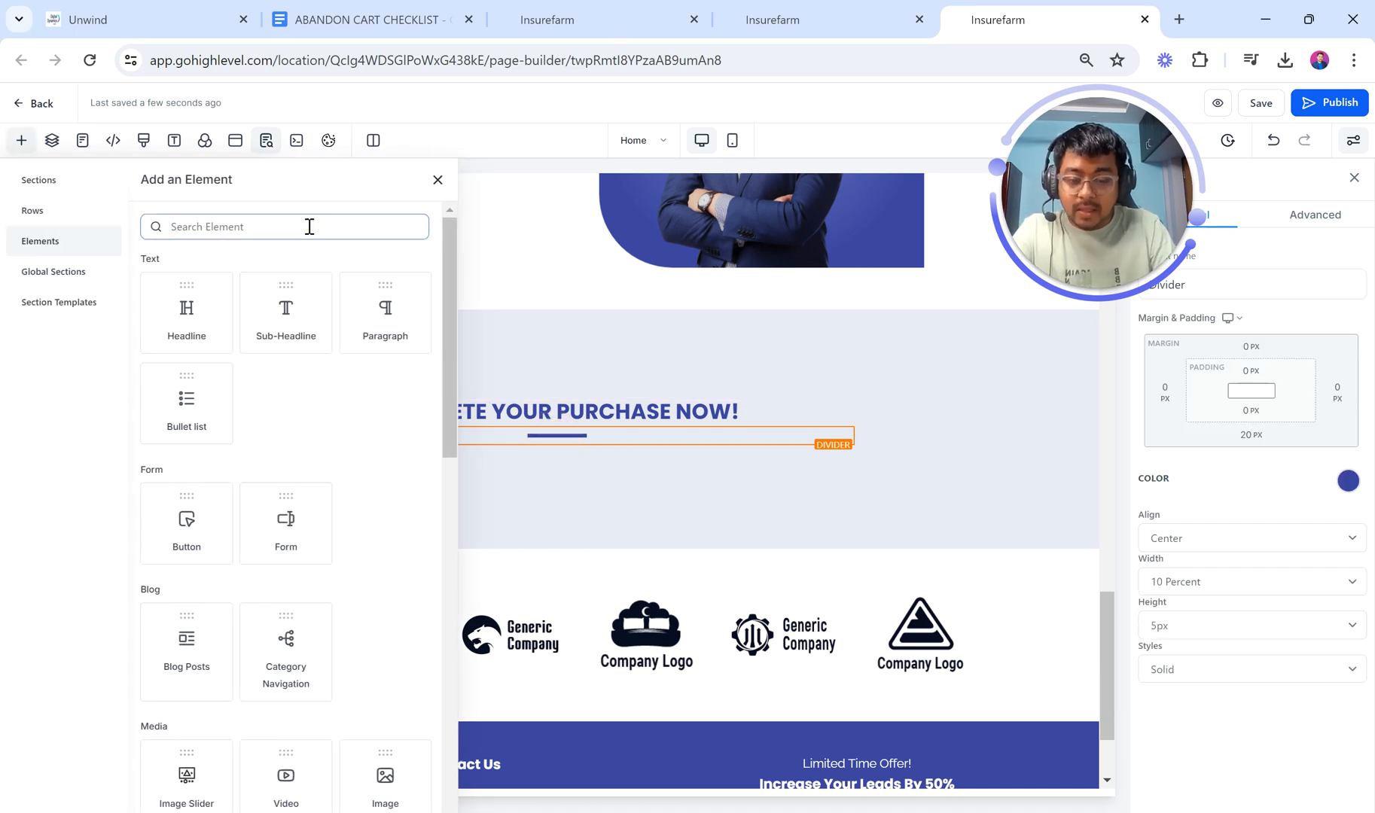
pyautogui.write('order')
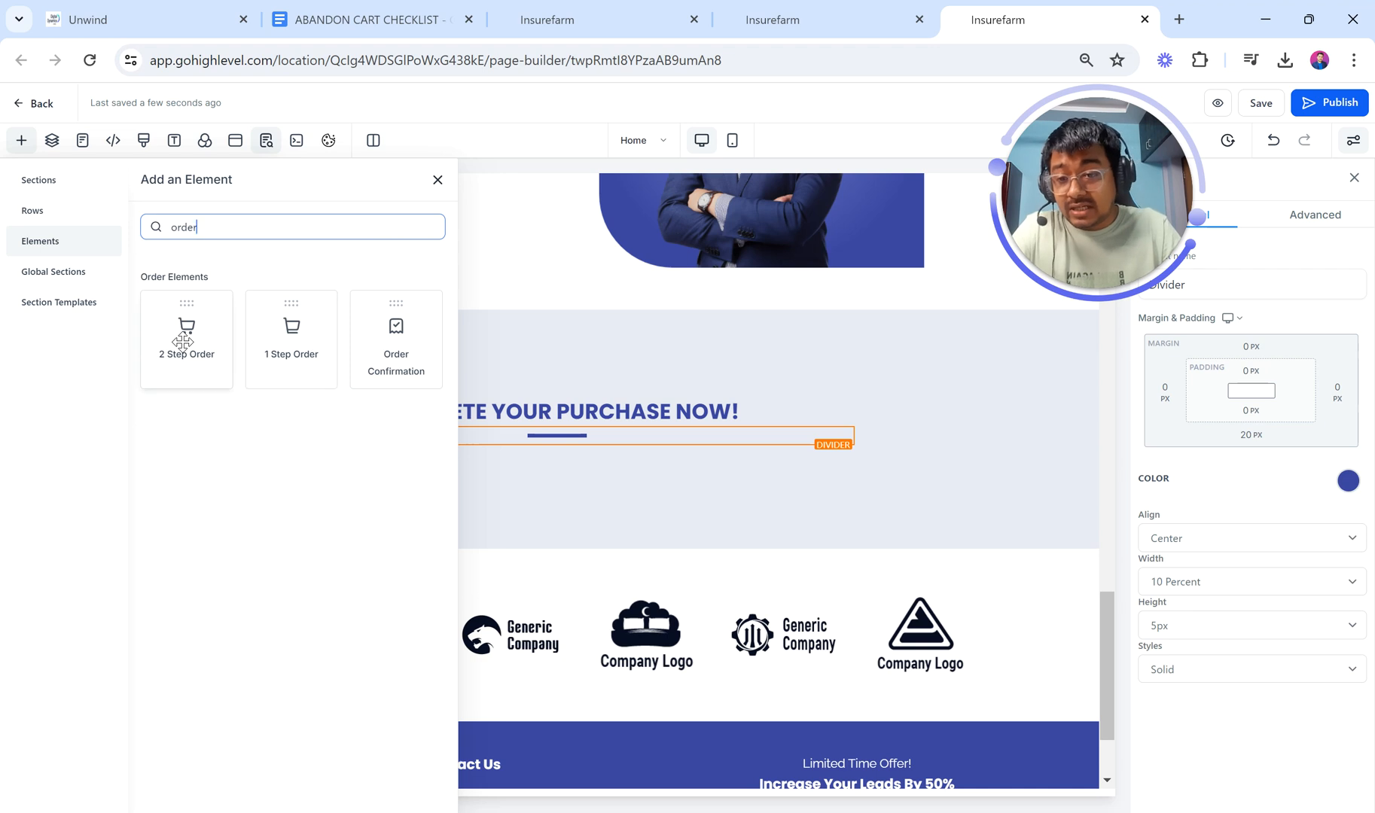
pyautogui.moveTo(183, 341); pyautogui.dragTo(554, 519)
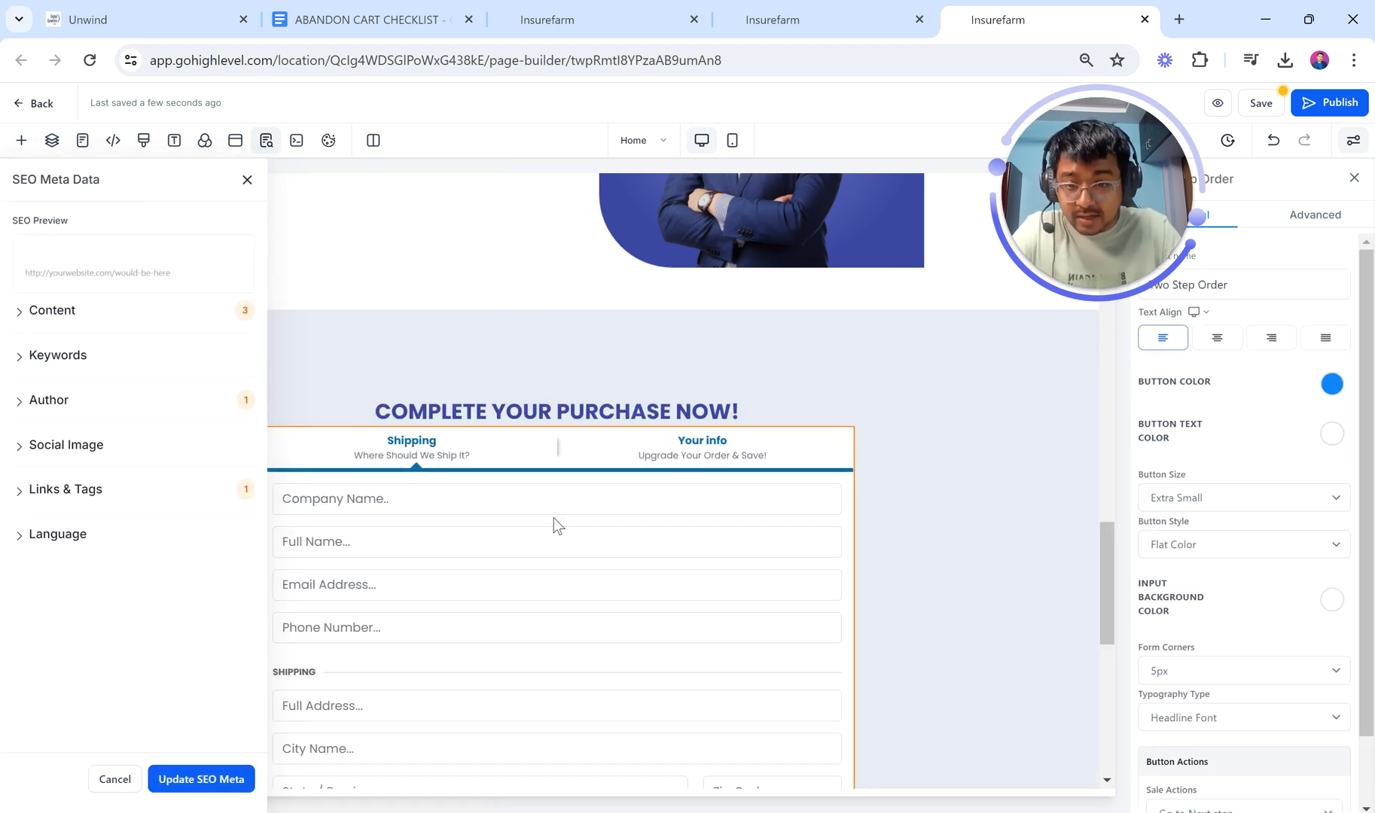
pyautogui.click(247, 179)
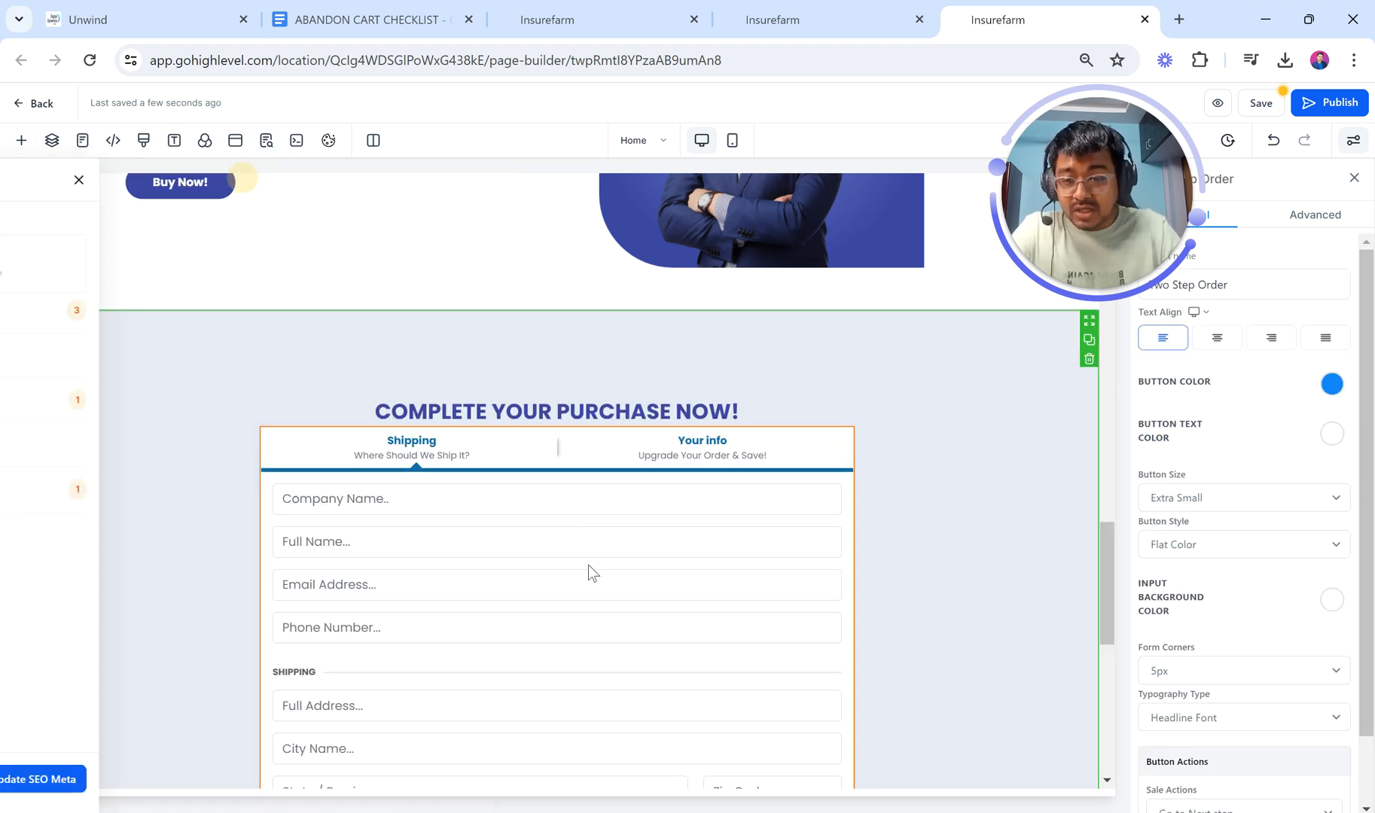
pyautogui.scroll(-5, 587, 565)
pyautogui.scroll(3, 588, 566)
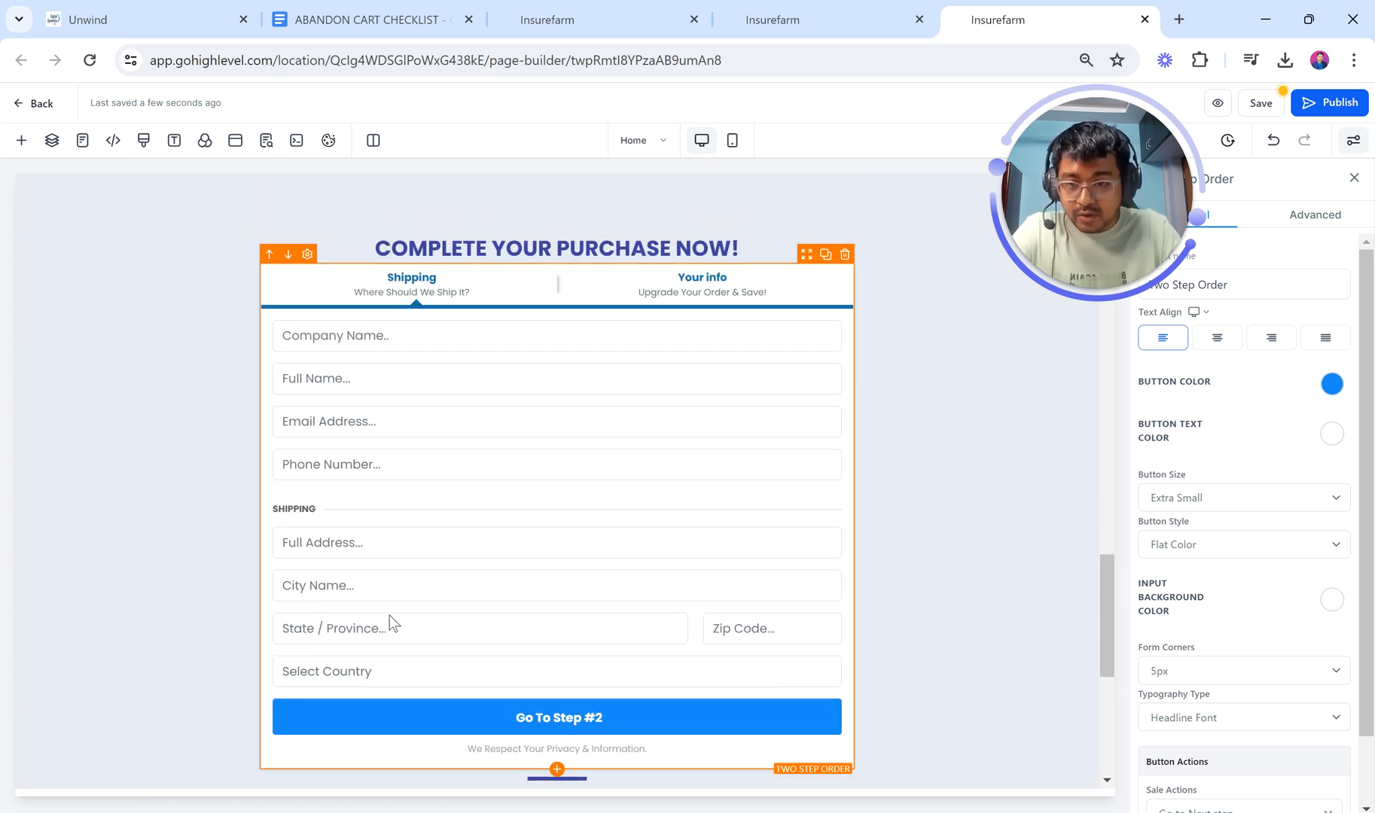
# Step: Review the order form's Advanced settings, previewing the payment step and Step #1 form options
pyautogui.click(1305, 223)
pyautogui.click(1285, 307)
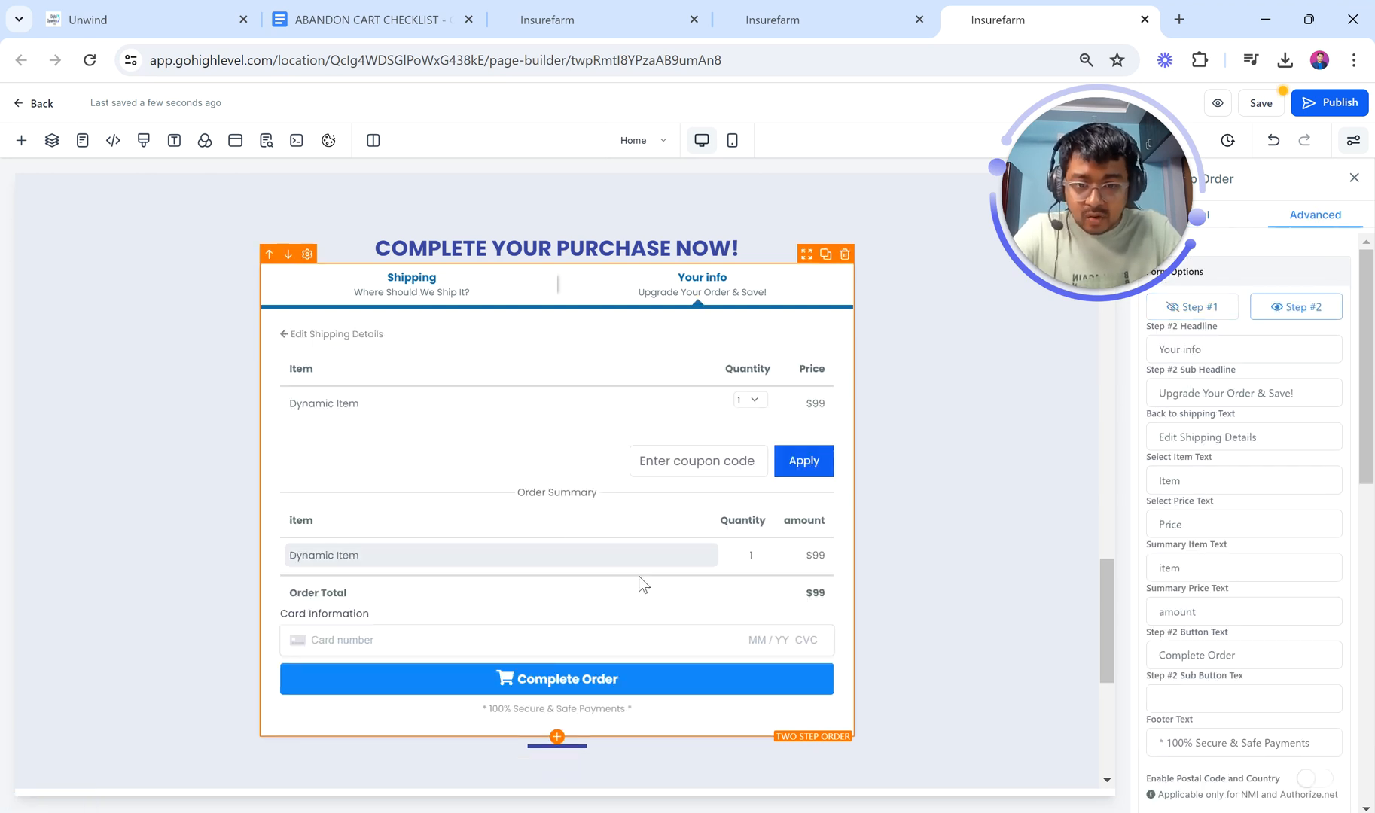
pyautogui.scroll(-1, 652, 577)
pyautogui.scroll(-2, 652, 577)
pyautogui.scroll(3, 653, 574)
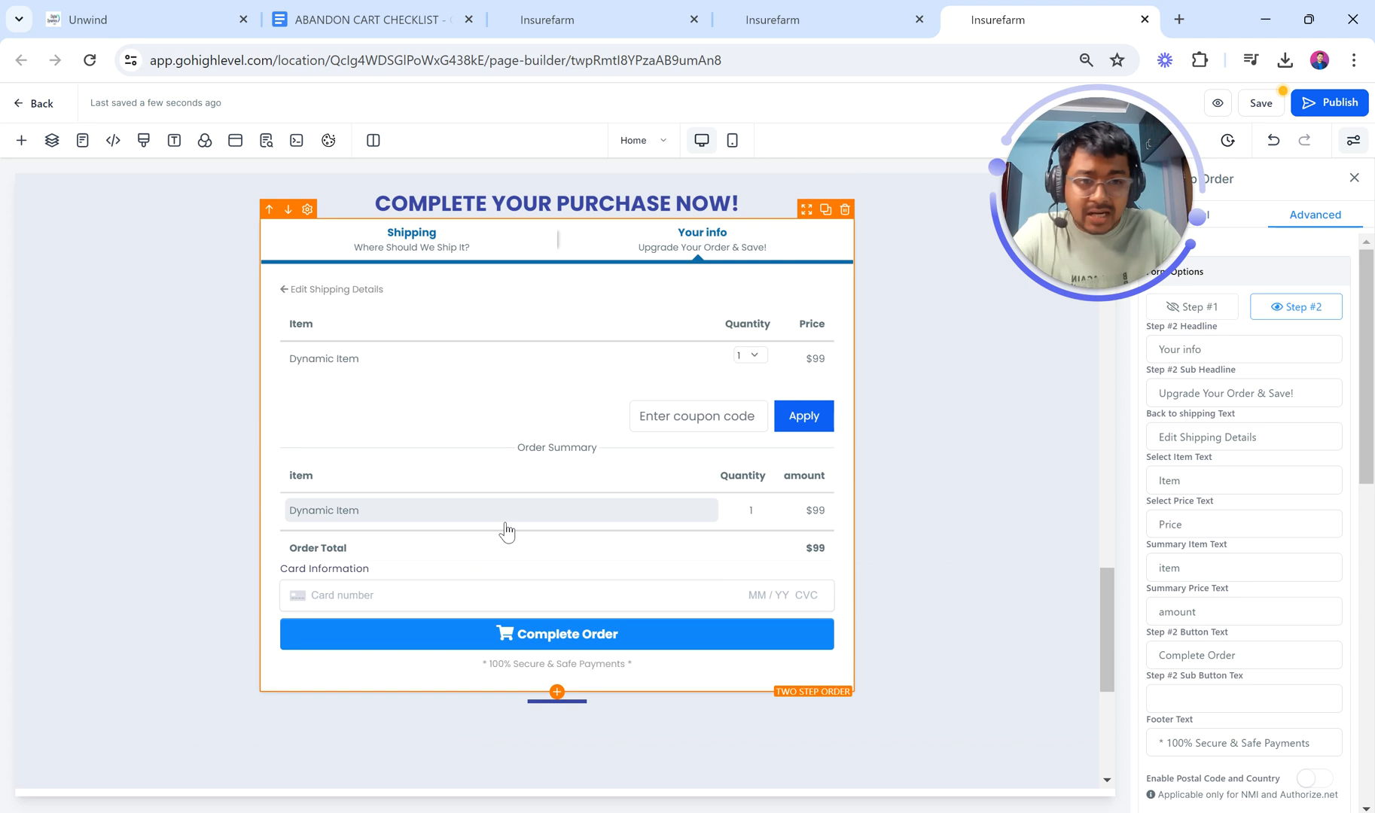
pyautogui.moveTo(1108, 212); pyautogui.dragTo(1014, 219)
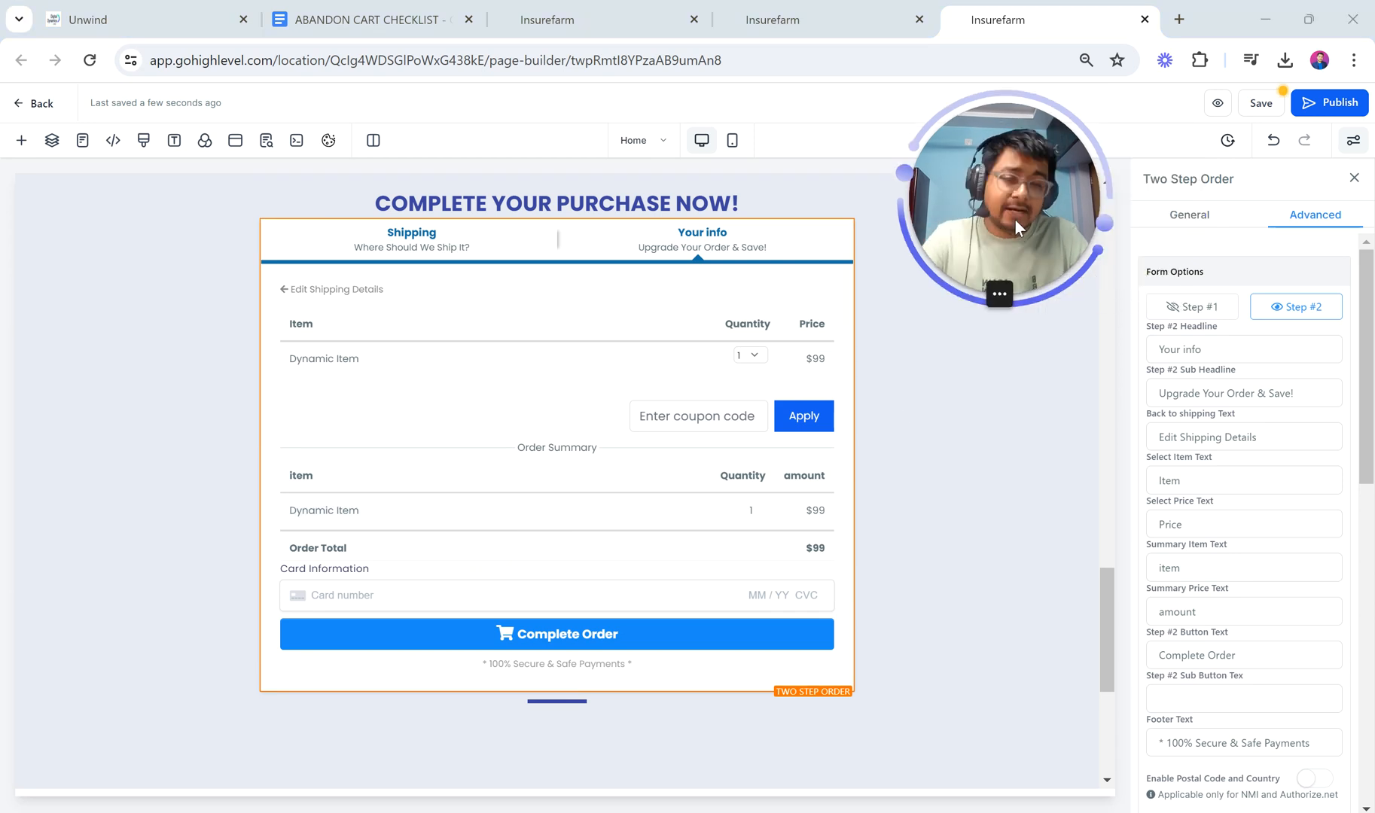
pyautogui.click(1193, 217)
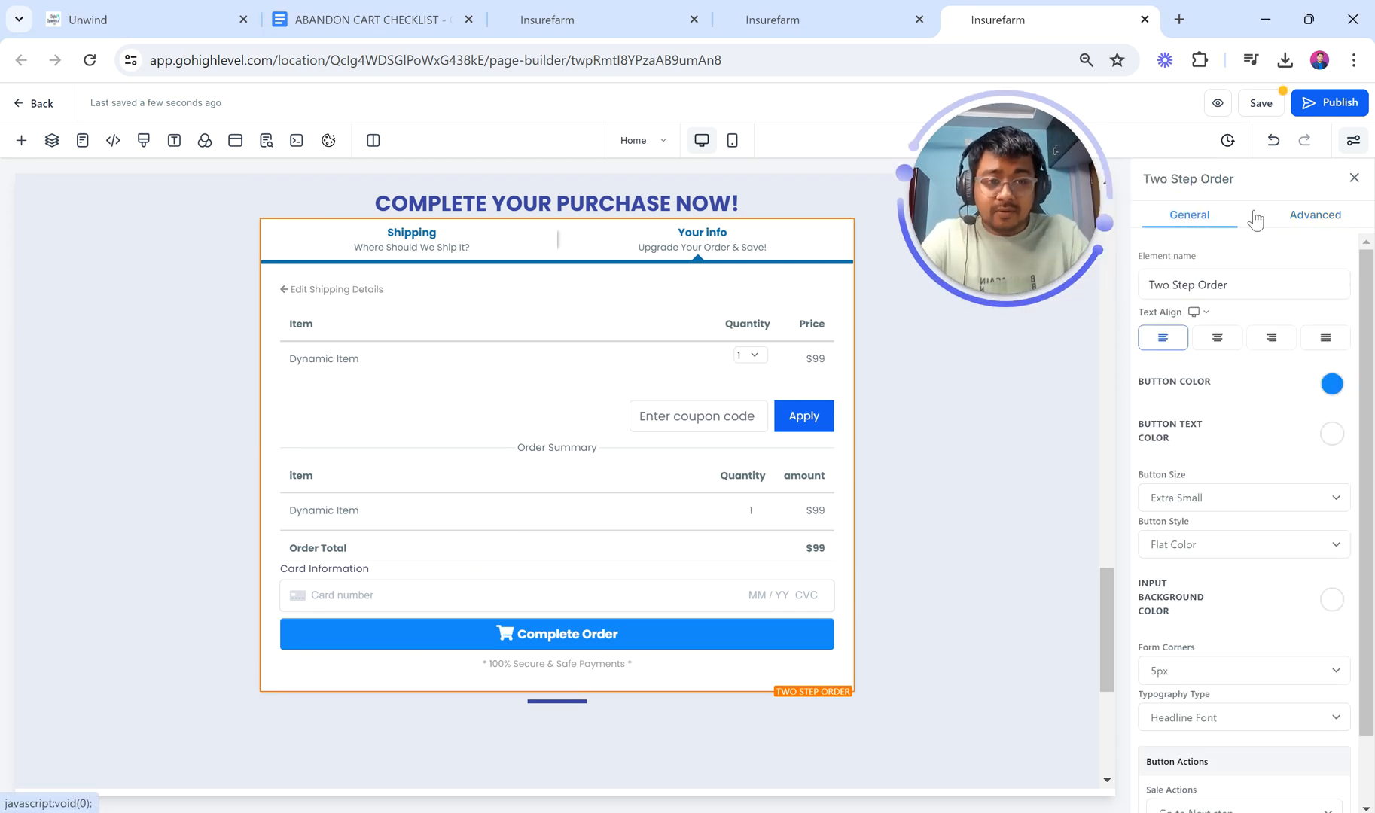
pyautogui.click(1304, 218)
pyautogui.click(1185, 310)
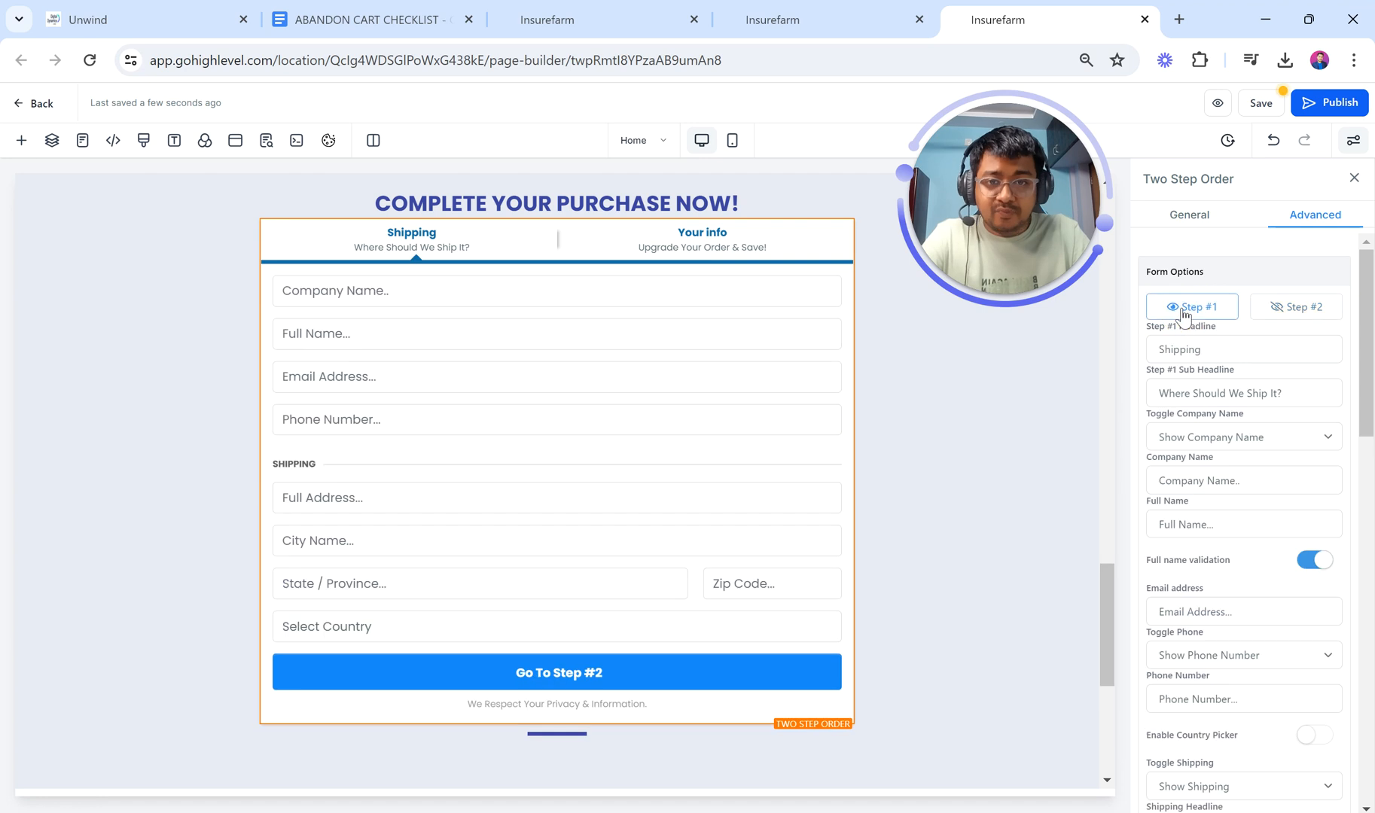
# Step: Insert an Order Confirmation element into the thank-you page's empty column and save the page
pyautogui.click(761, 15)
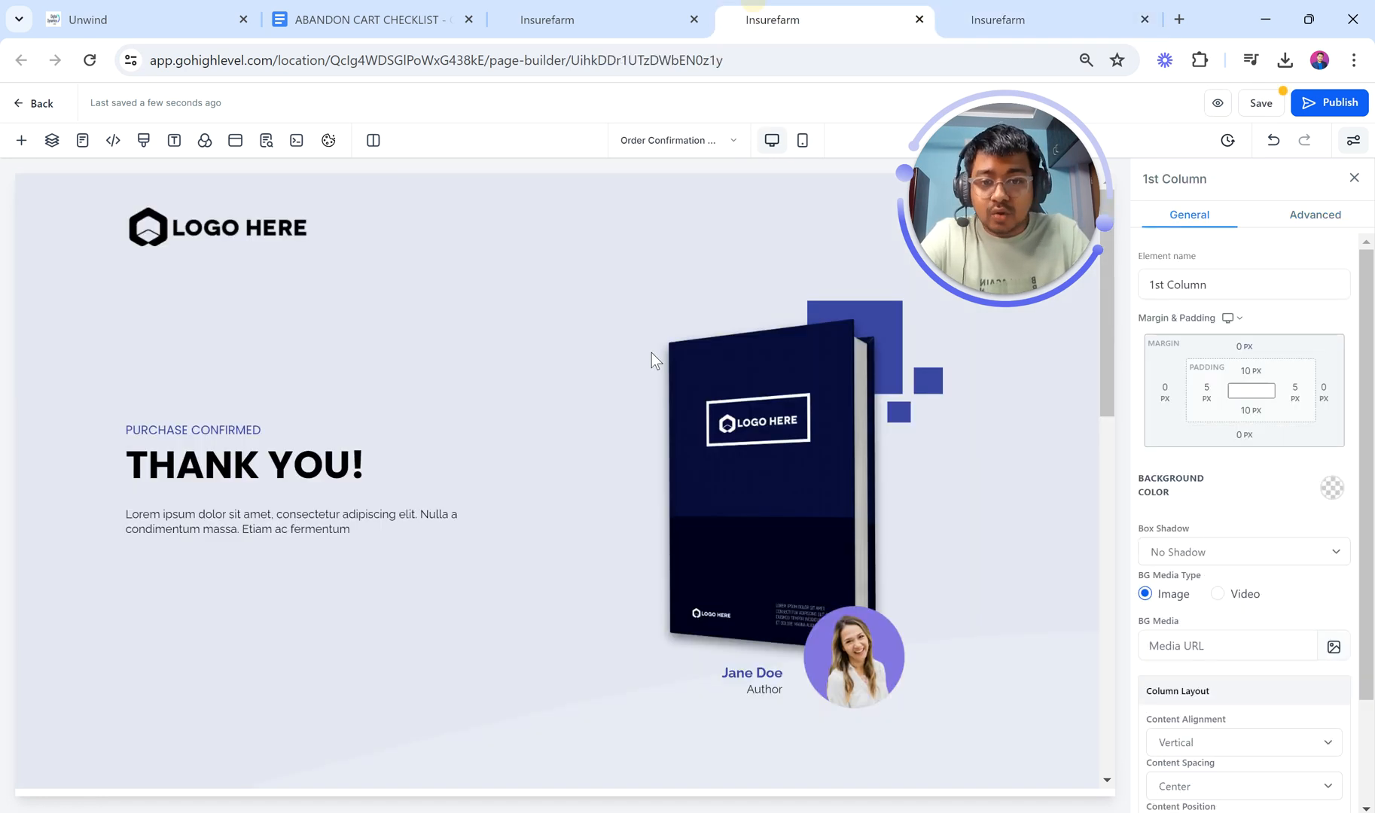
pyautogui.scroll(-9, 650, 352)
pyautogui.scroll(3, 572, 357)
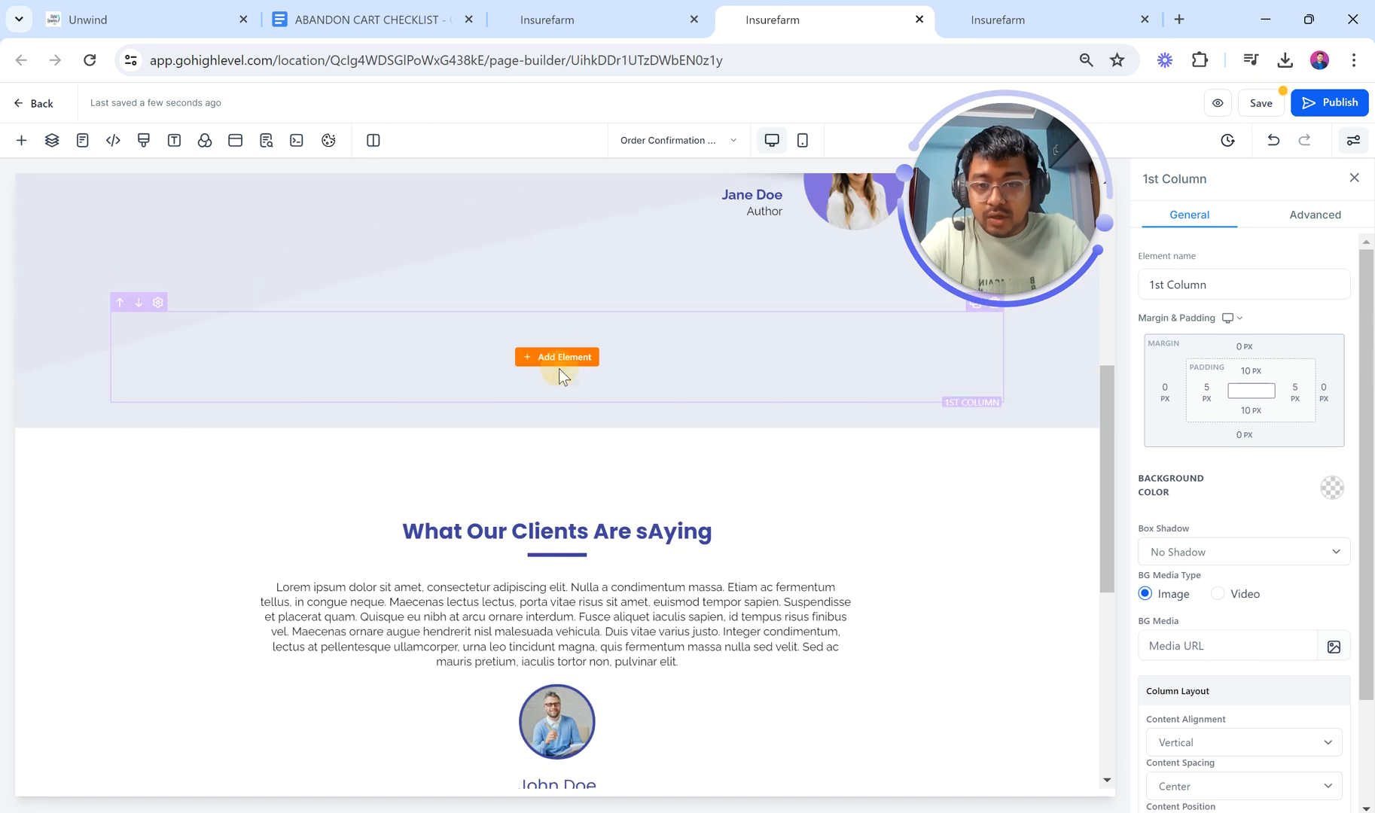
pyautogui.click(559, 368)
pyautogui.click(260, 225)
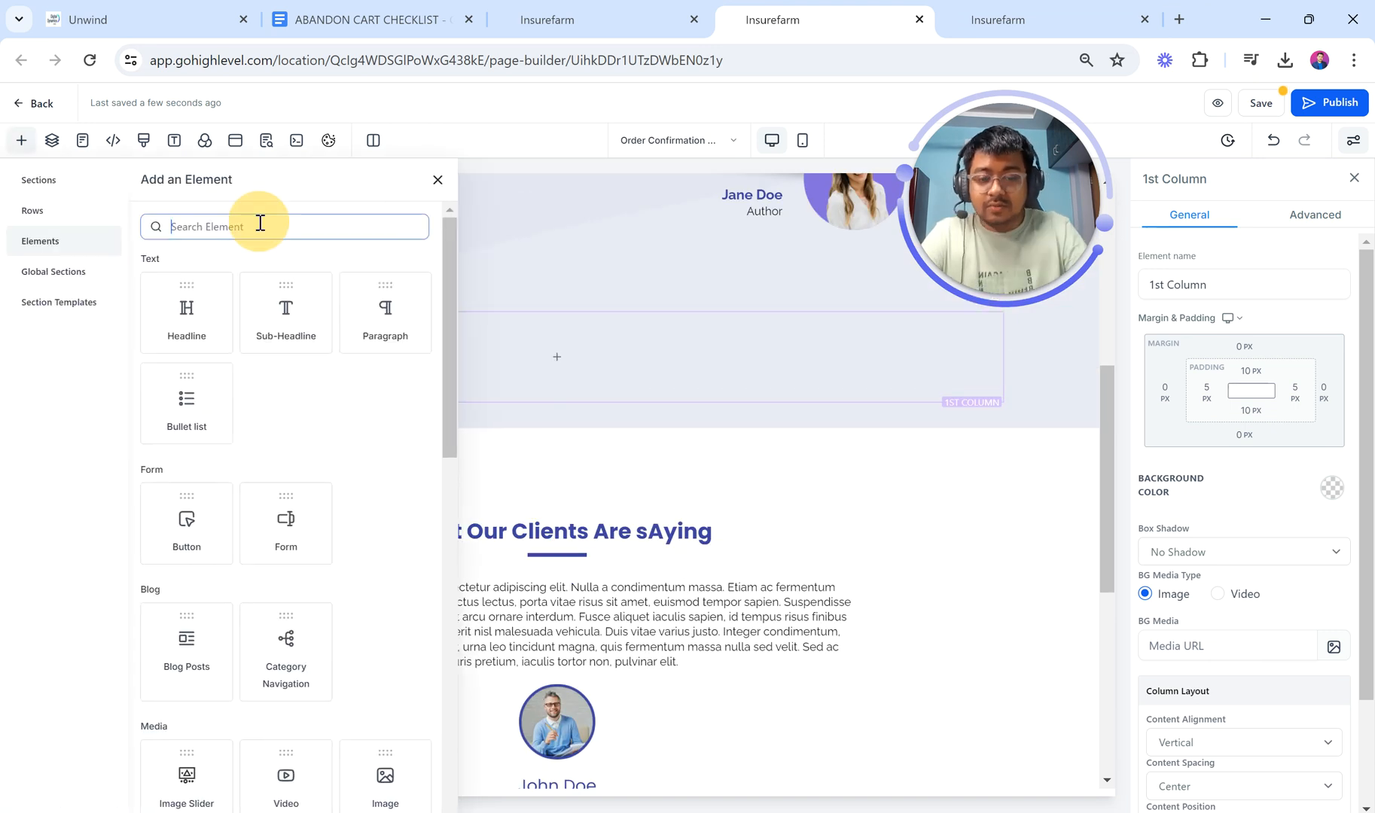
pyautogui.write('order')
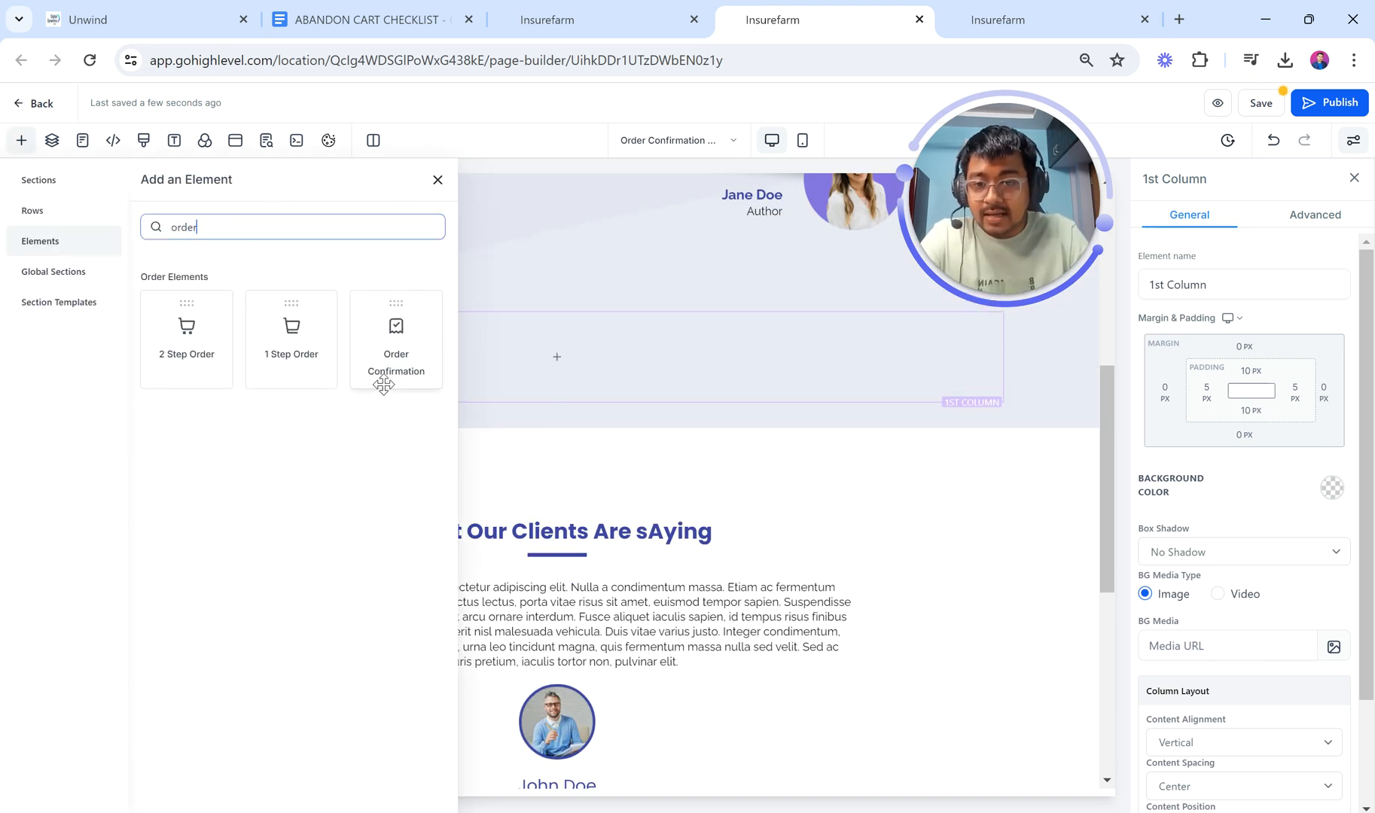
pyautogui.click(384, 384)
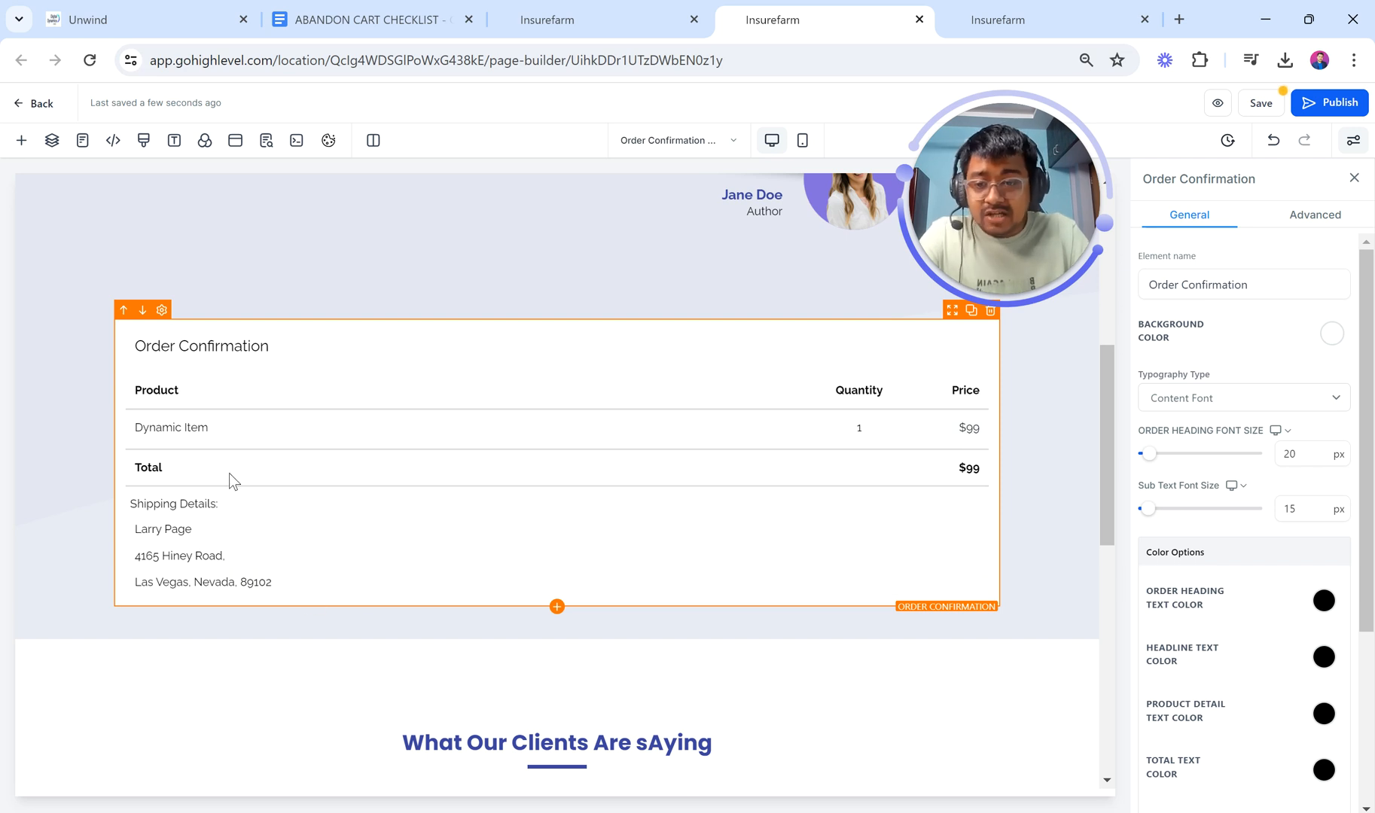
pyautogui.click(1247, 110)
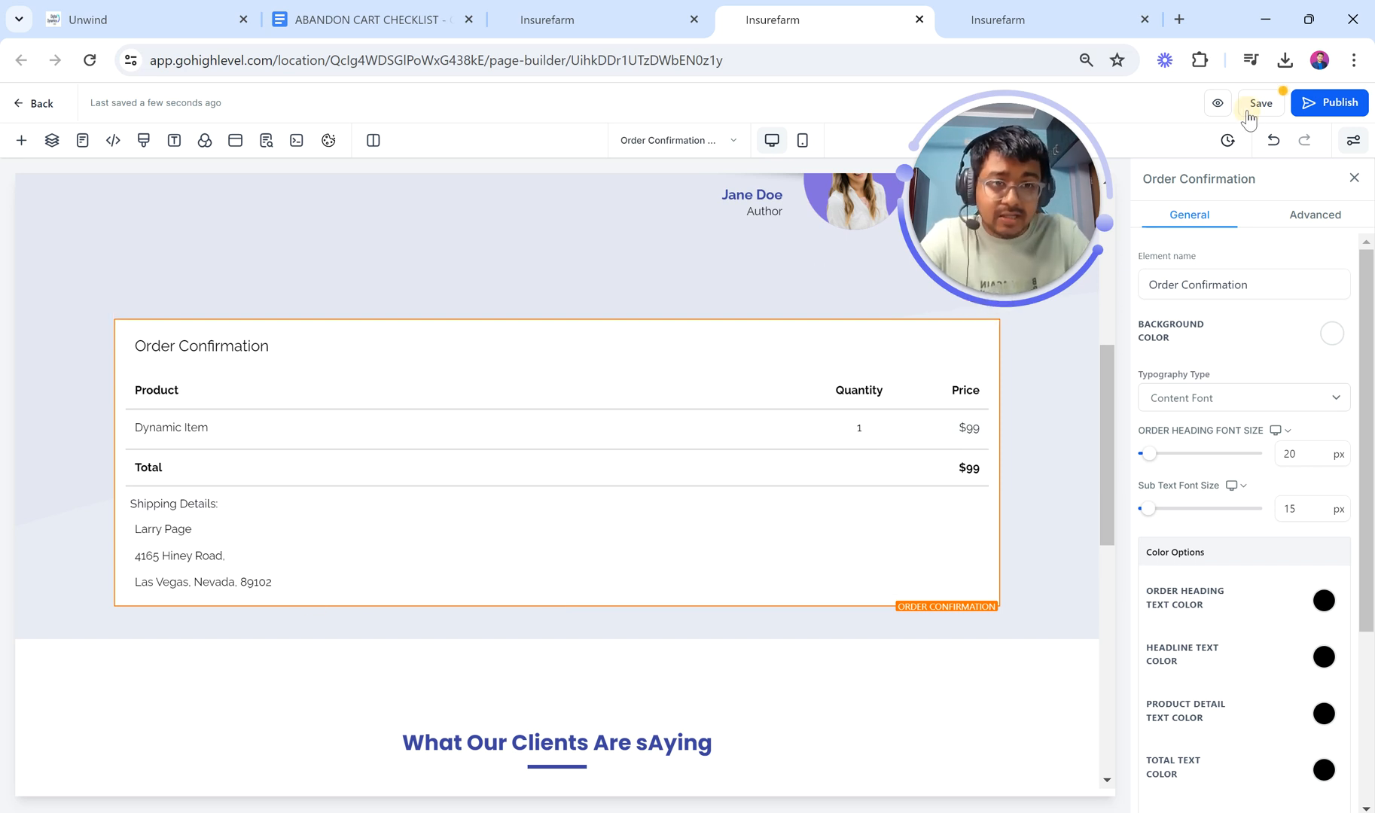
pyautogui.click(1002, 18)
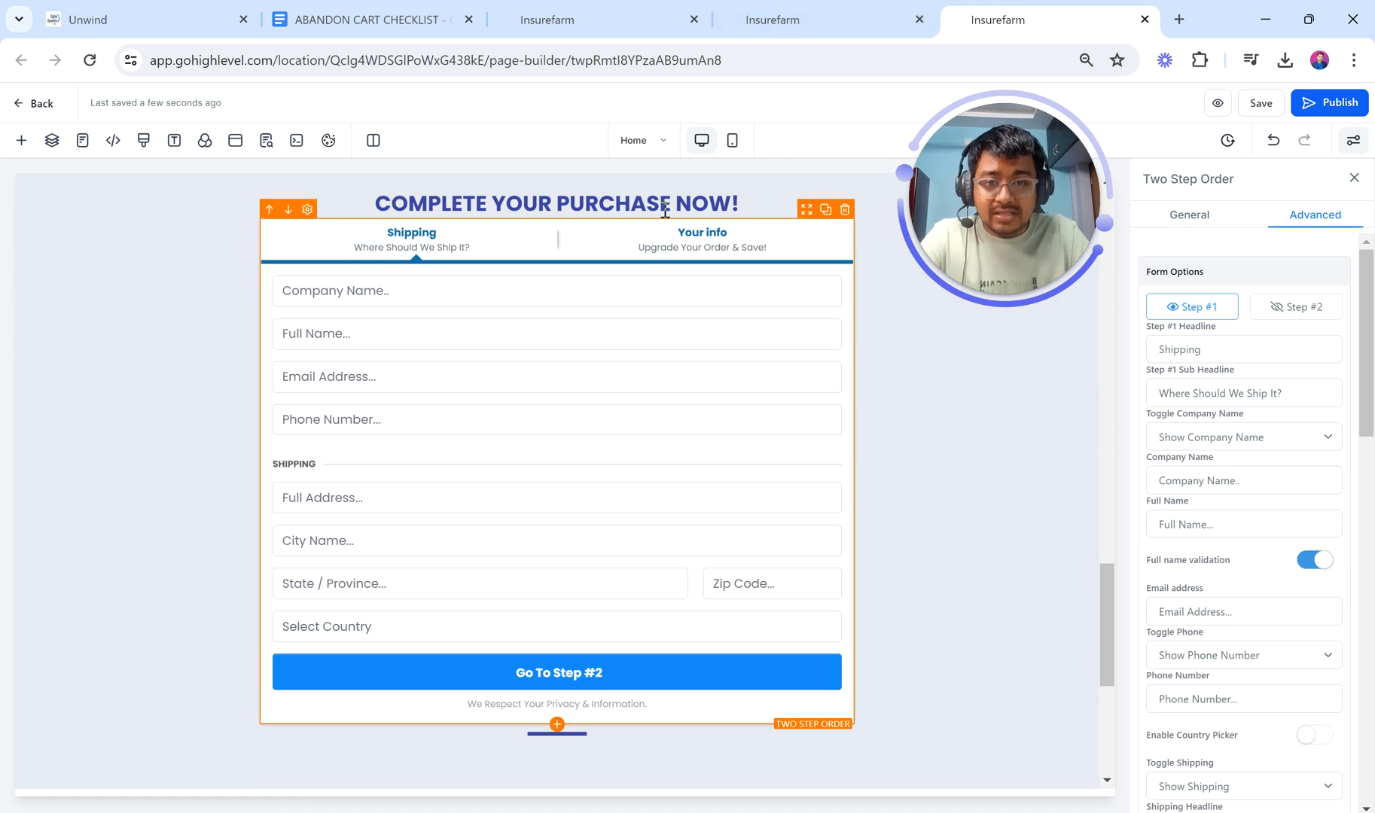
# Step: Preview the SALES PAGE down to its checkout form, trying the Company Name and country fields
pyautogui.click(572, 18)
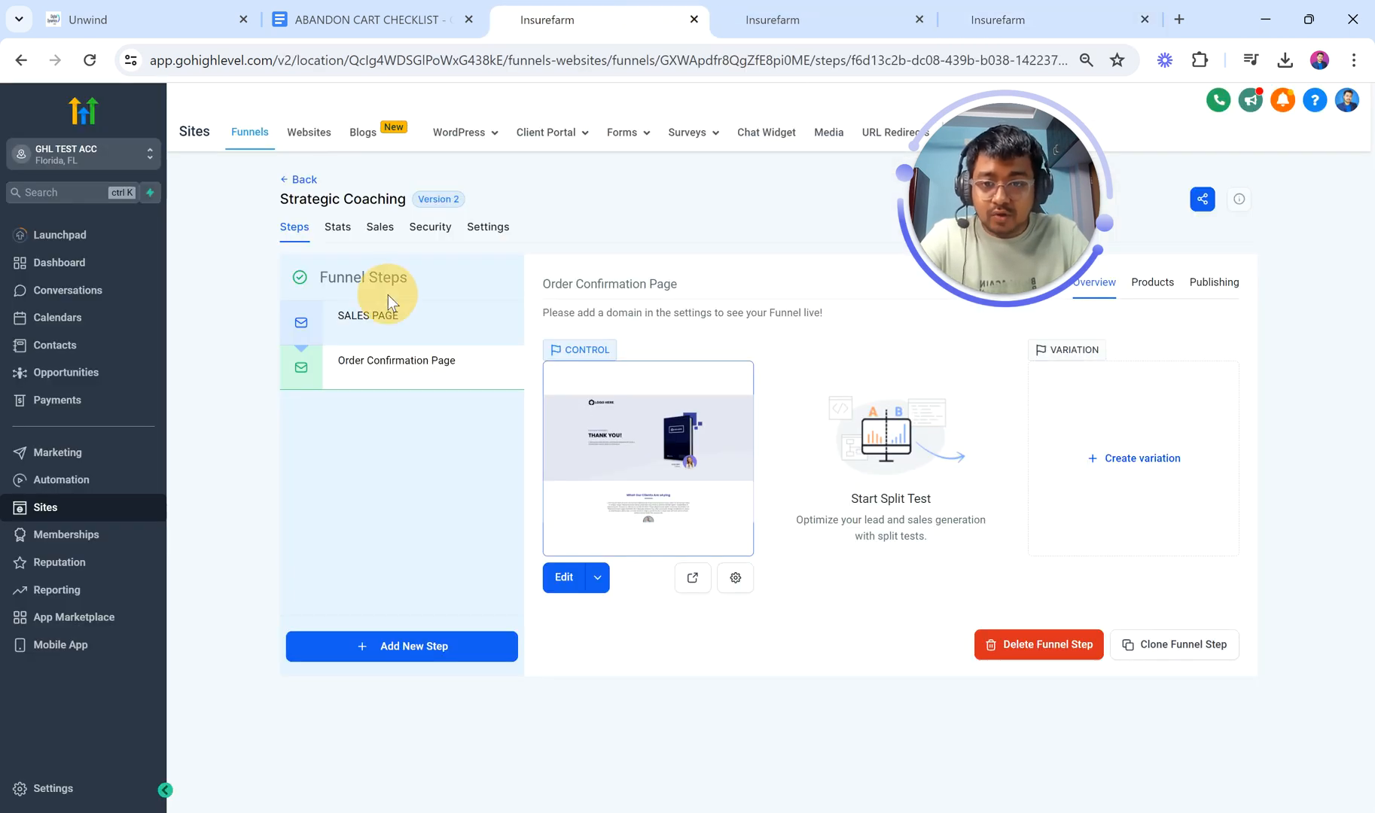
pyautogui.click(406, 322)
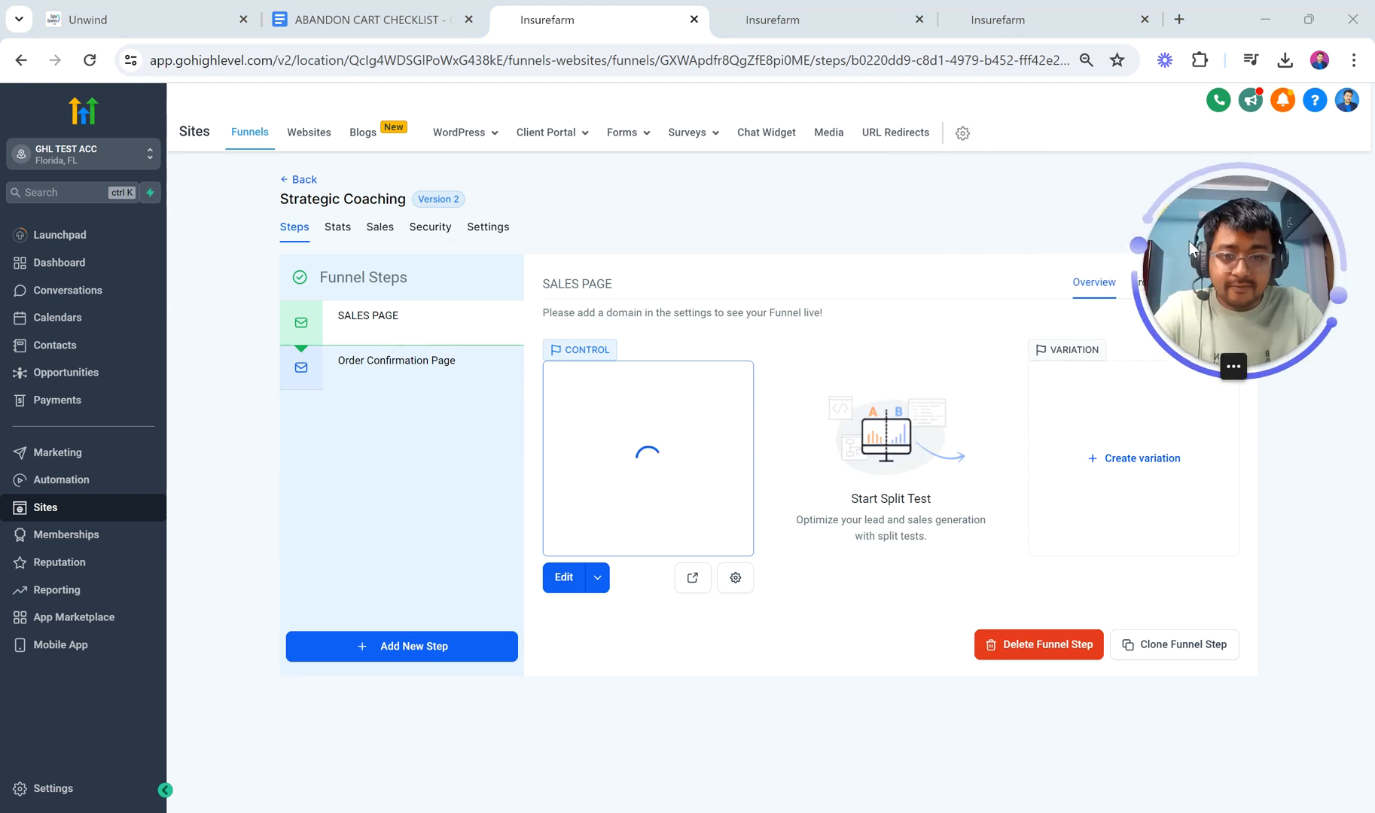
pyautogui.click(703, 585)
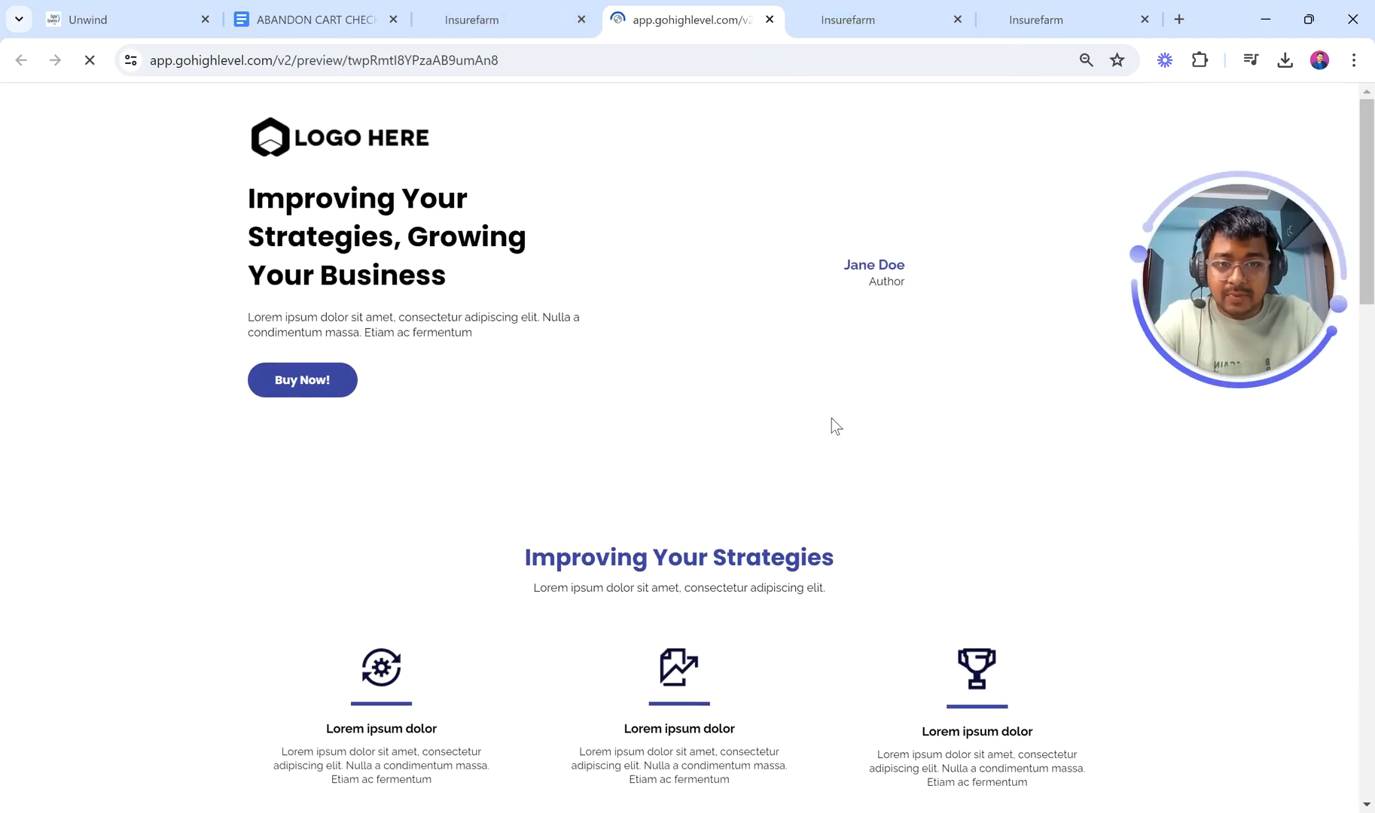
pyautogui.scroll(-4, 760, 561)
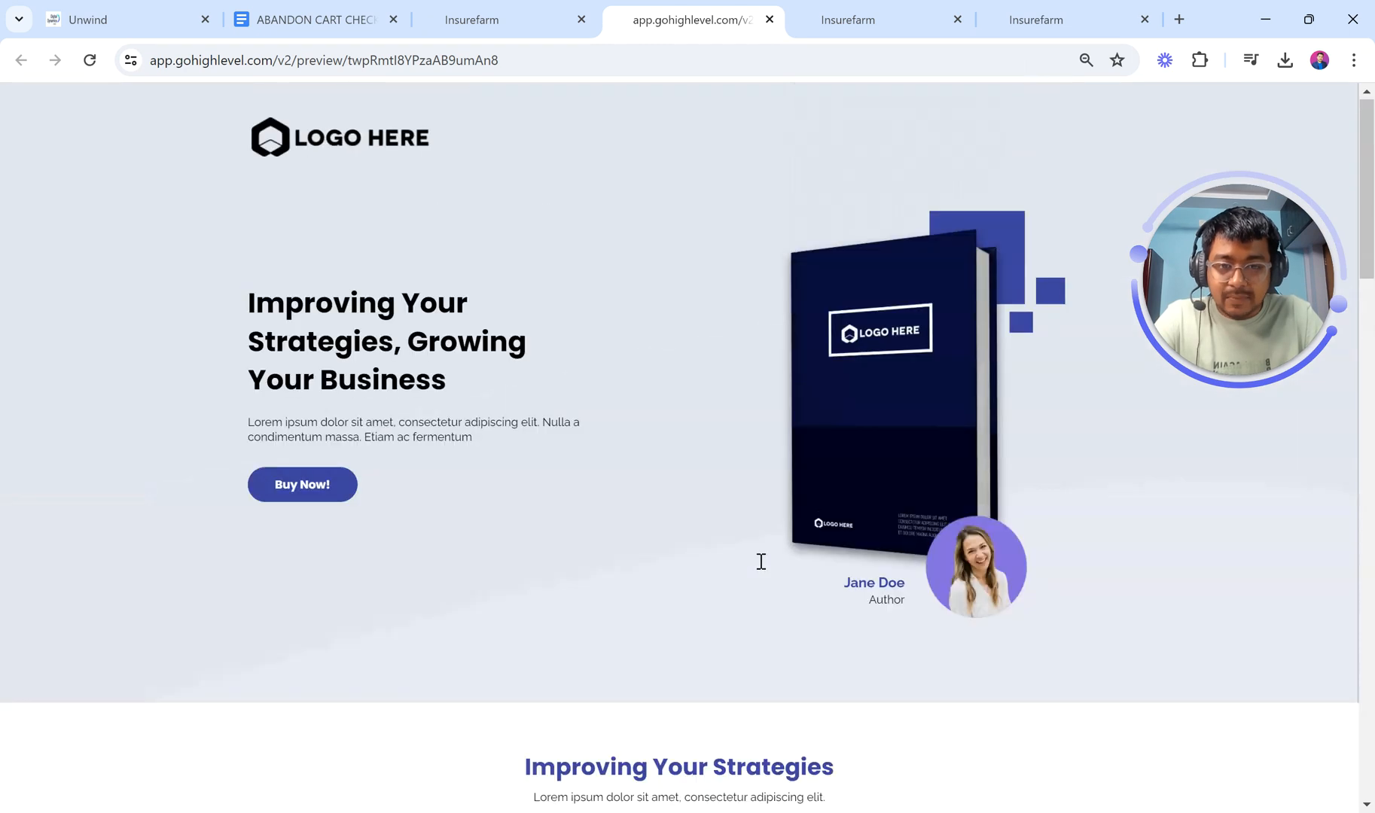
pyautogui.scroll(-10, 760, 561)
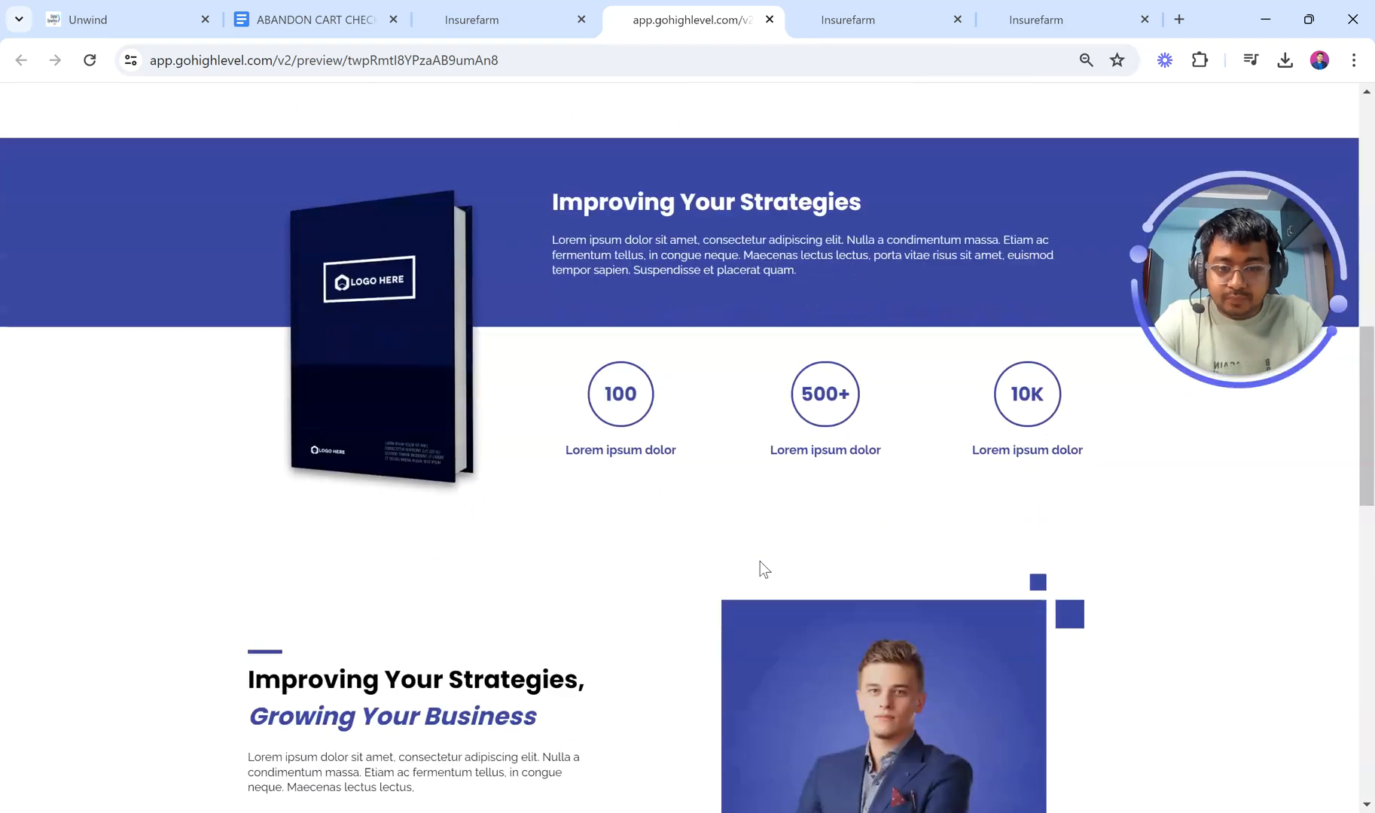
pyautogui.scroll(-2, 760, 561)
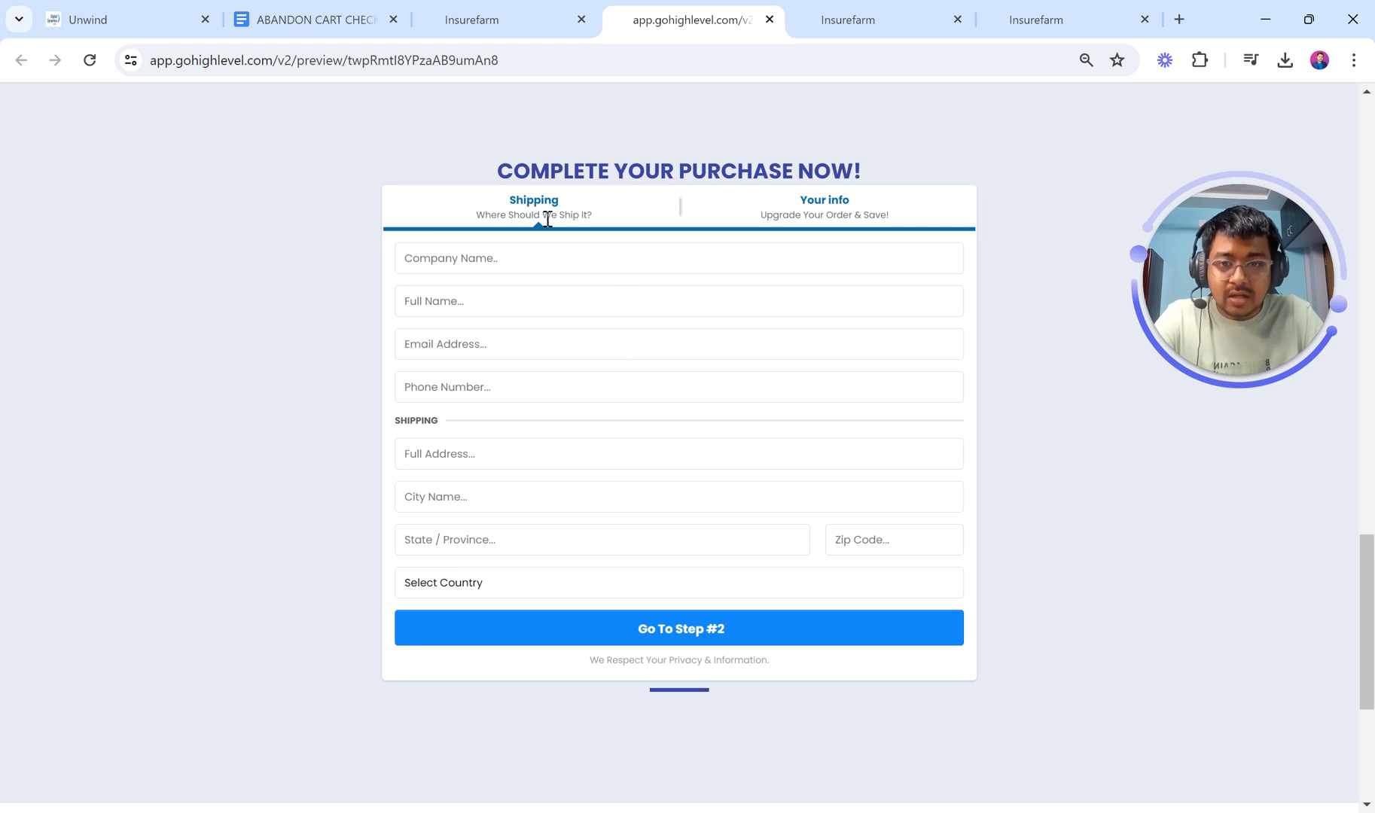
pyautogui.click(450, 261)
pyautogui.click(767, 586)
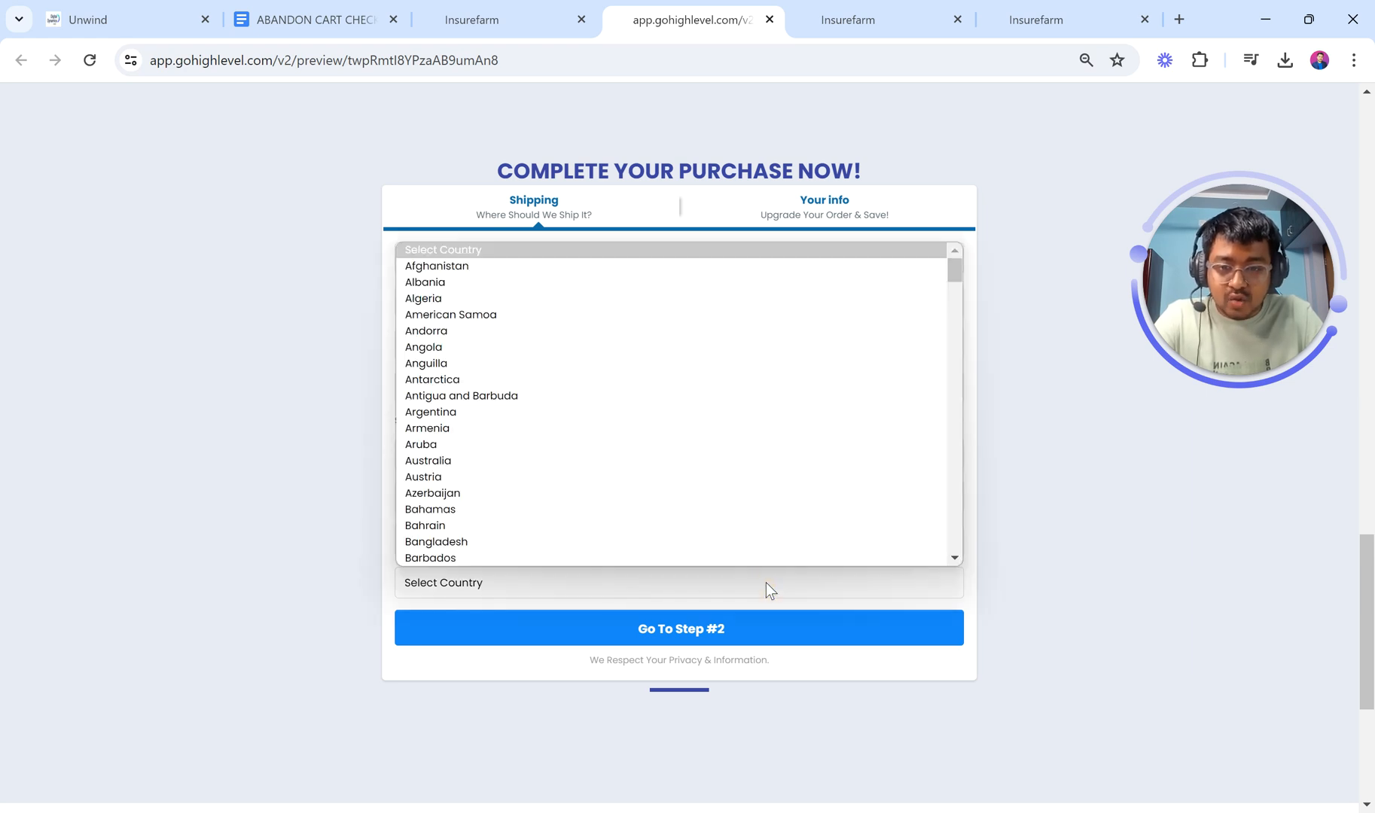
pyautogui.click(264, 505)
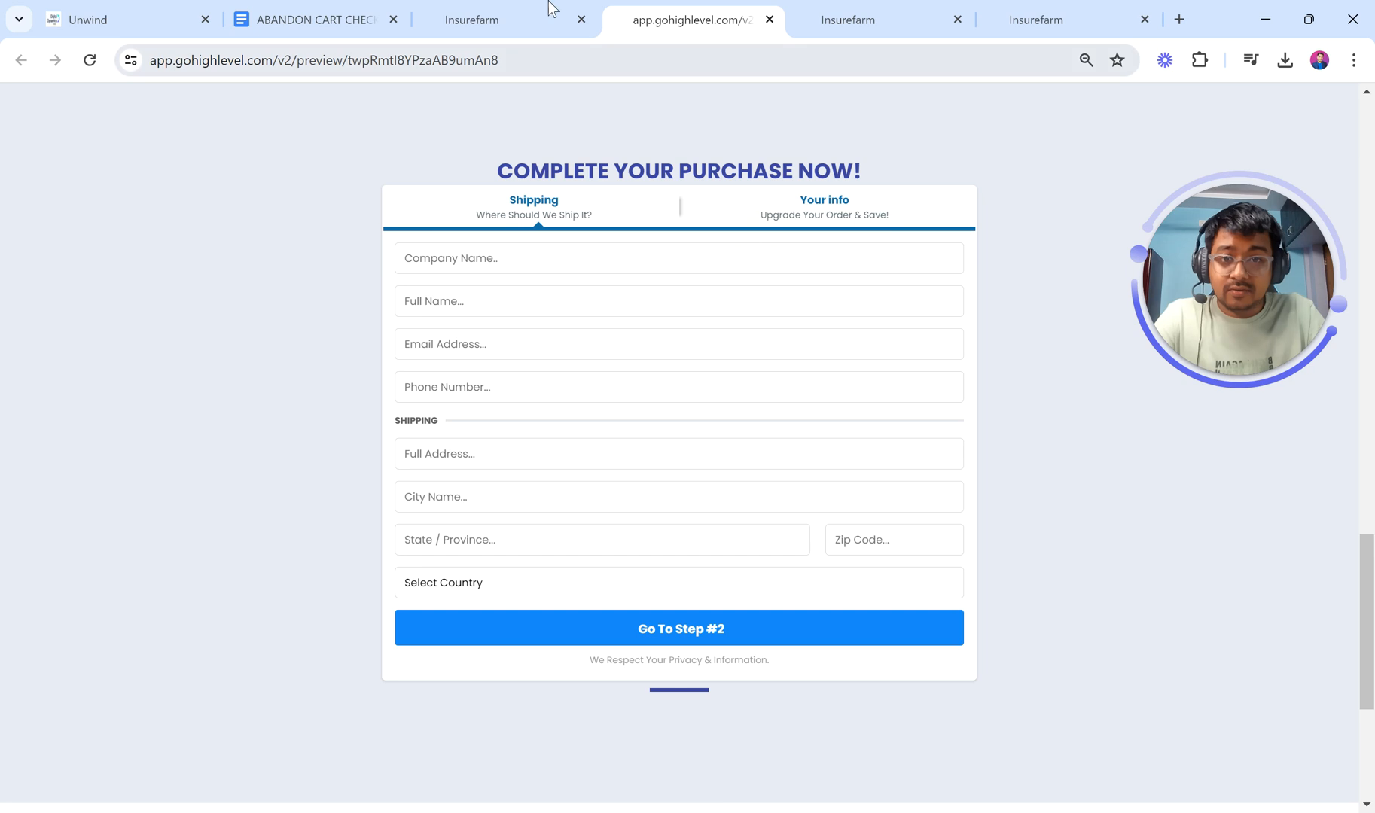
pyautogui.click(477, 9)
pyautogui.click(361, 360)
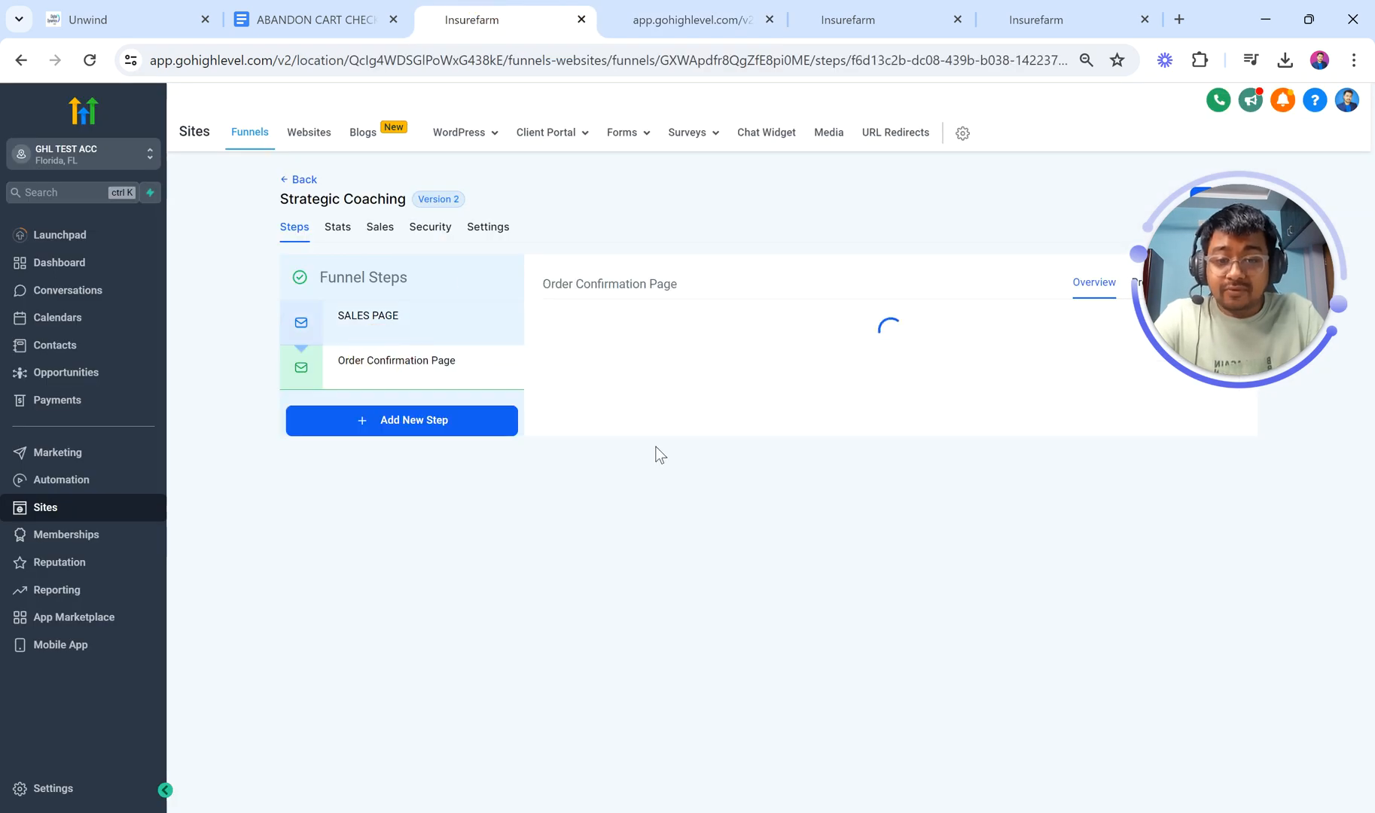
# Step: Preview the Order Confirmation page with its order table and close the SEO metadata panel
pyautogui.click(692, 578)
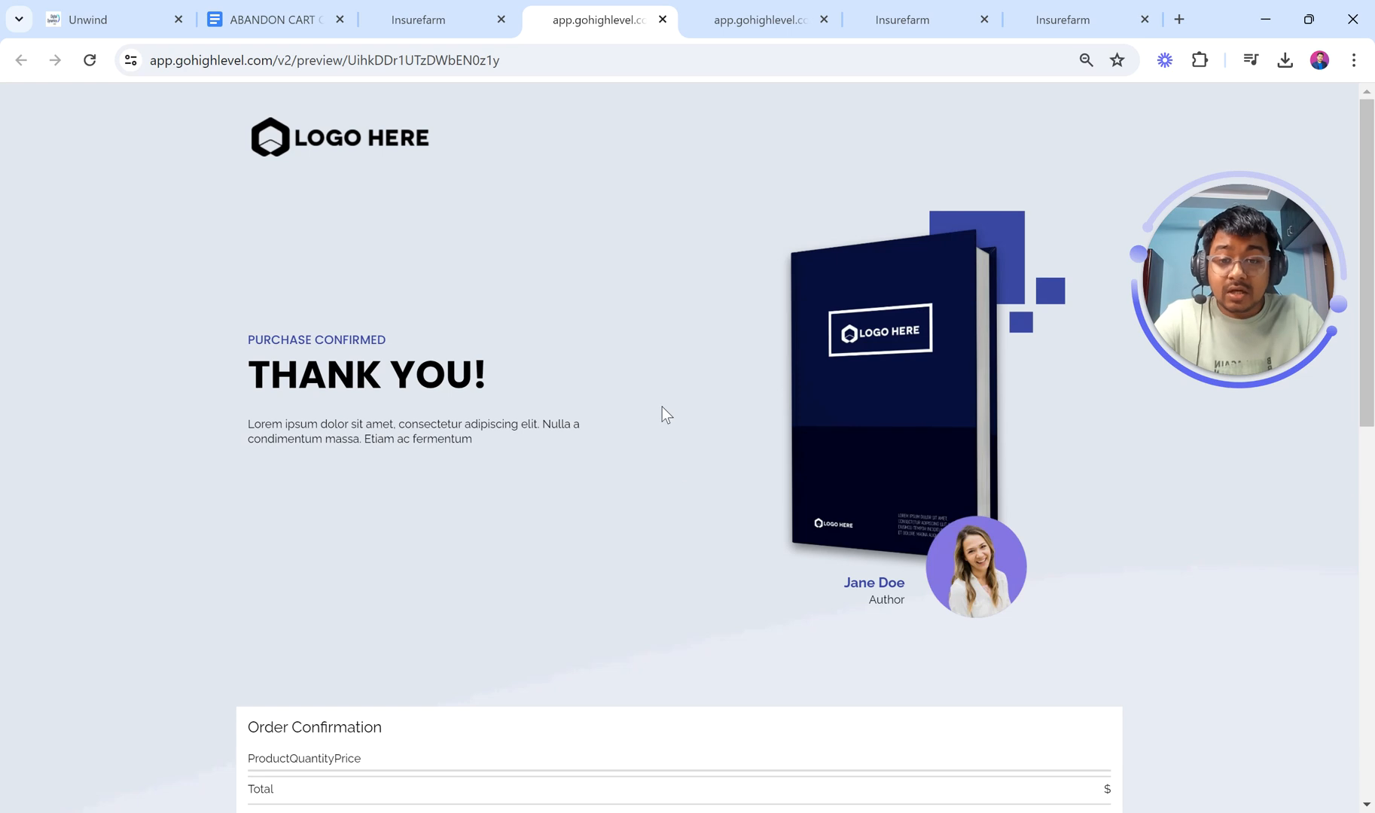
pyautogui.scroll(-4, 662, 407)
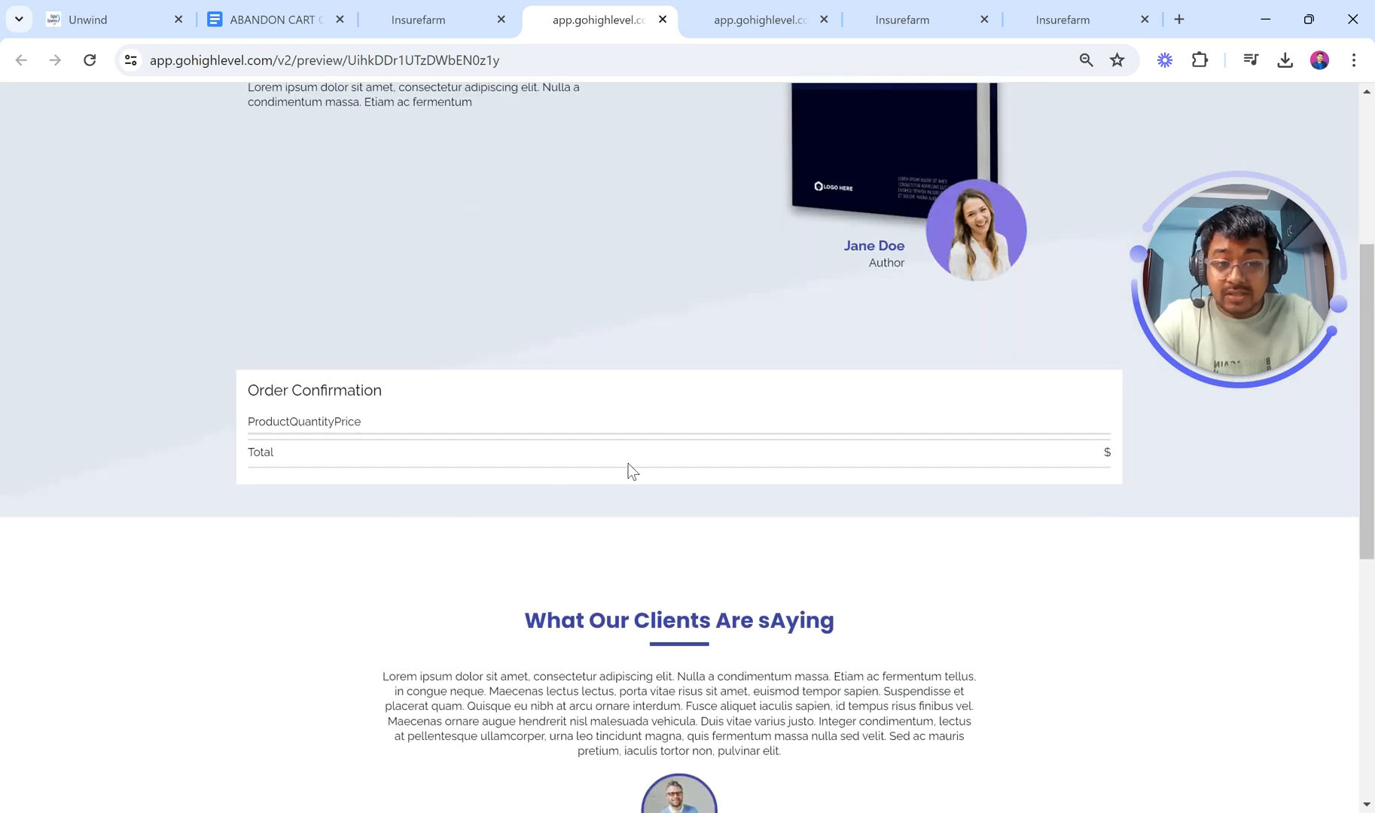
pyautogui.click(1046, 18)
pyautogui.click(956, 17)
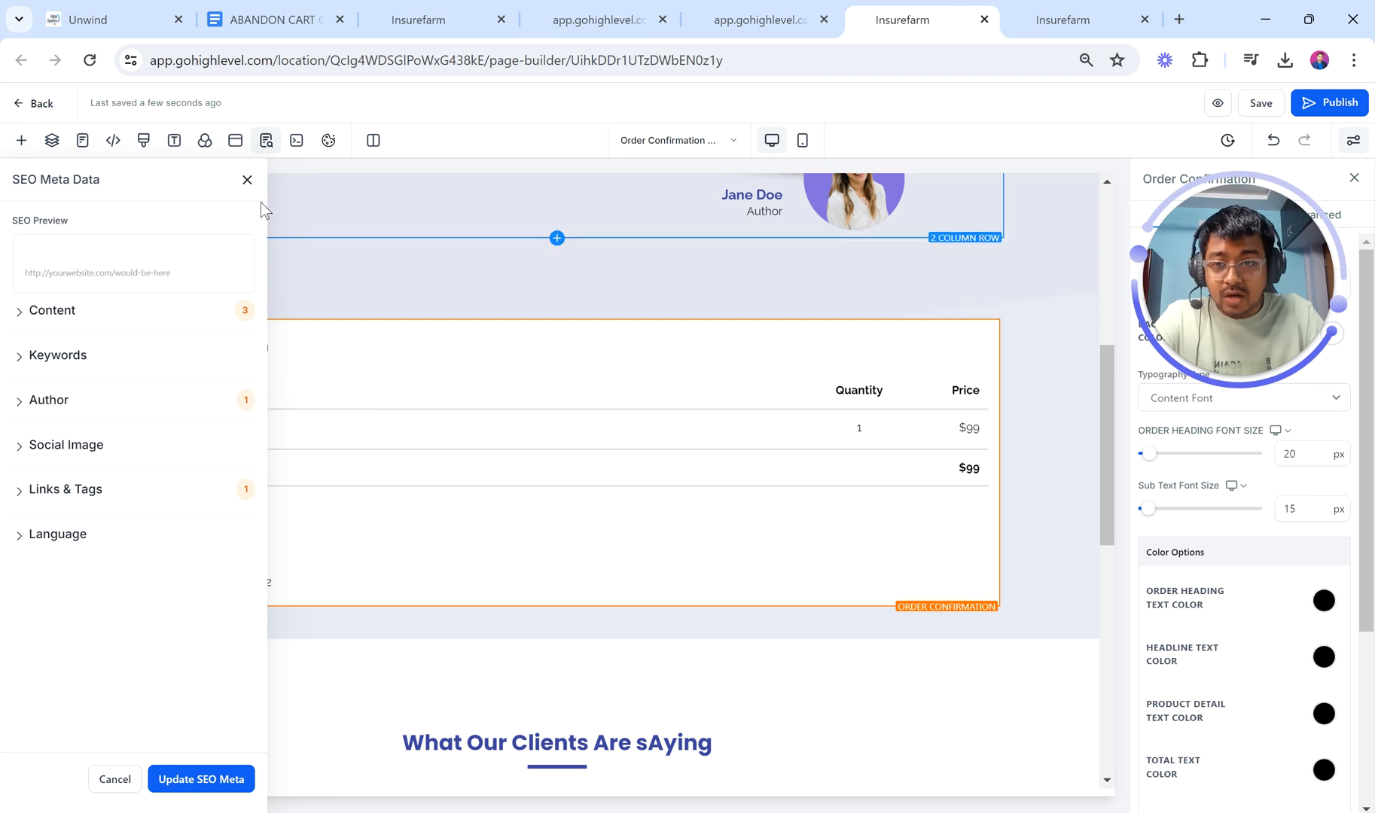
pyautogui.click(247, 182)
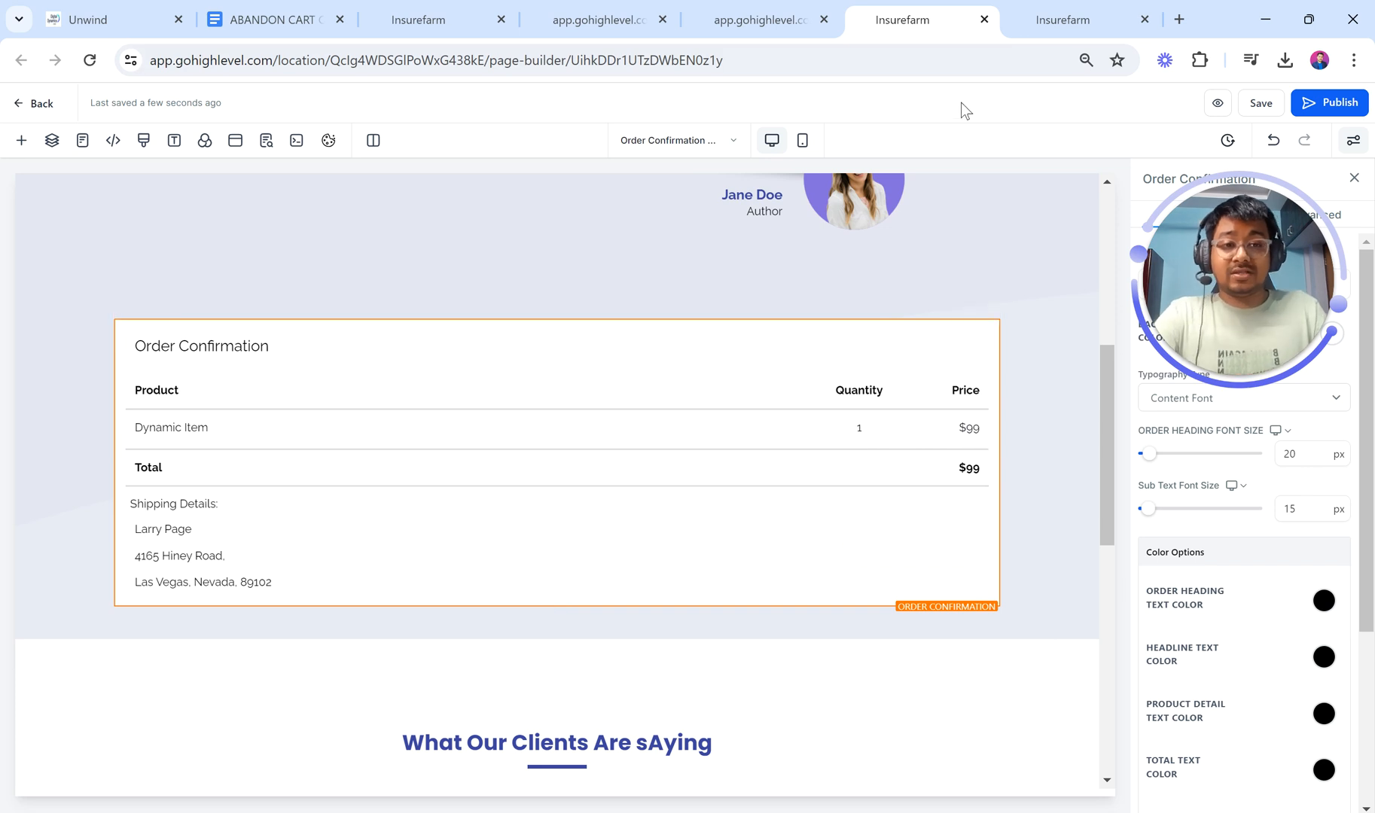
pyautogui.click(736, 7)
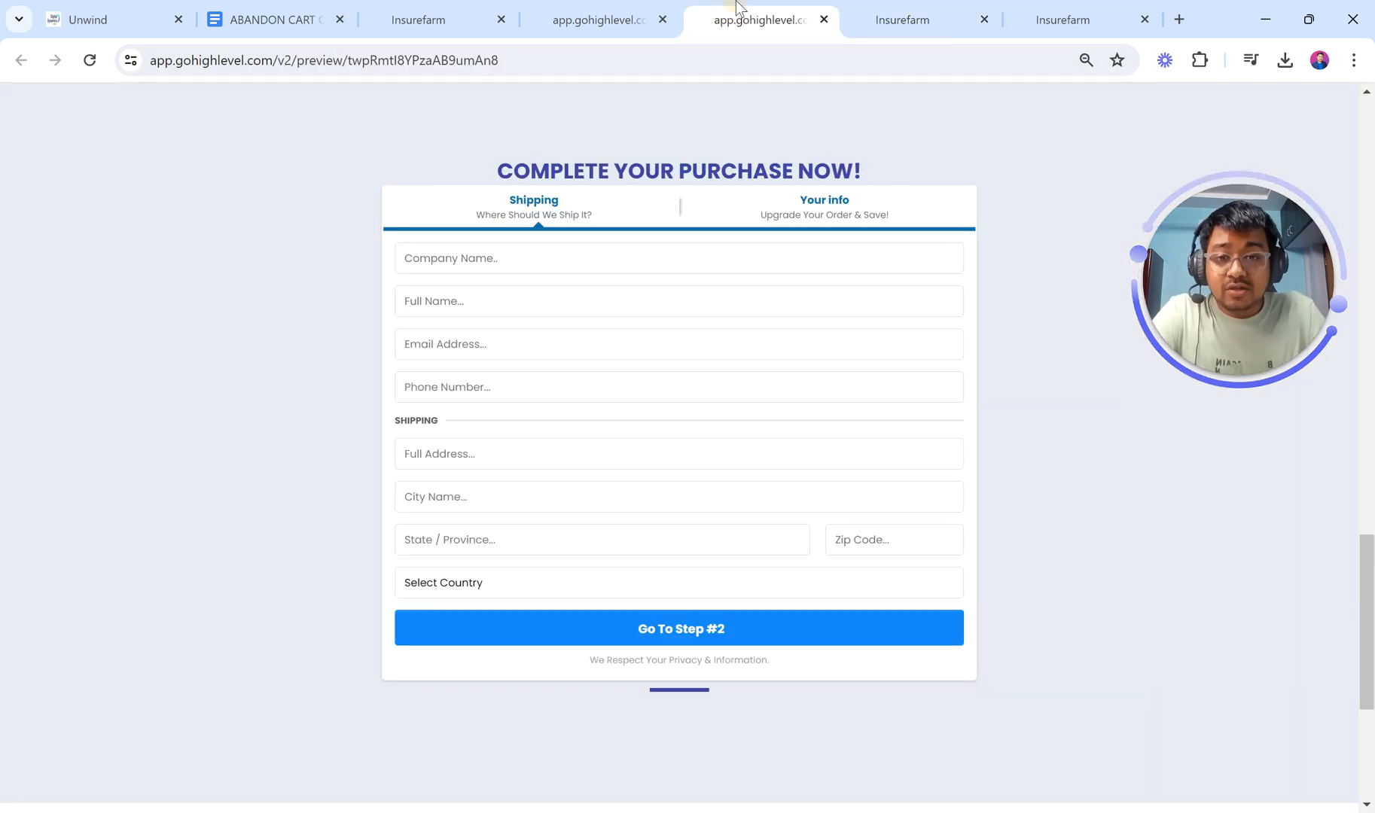
pyautogui.click(602, 15)
# Step: Tick off TWO STEP FUNNEL and 2 STEP ORDER FORM in the abandon cart checklist
pyautogui.click(290, 15)
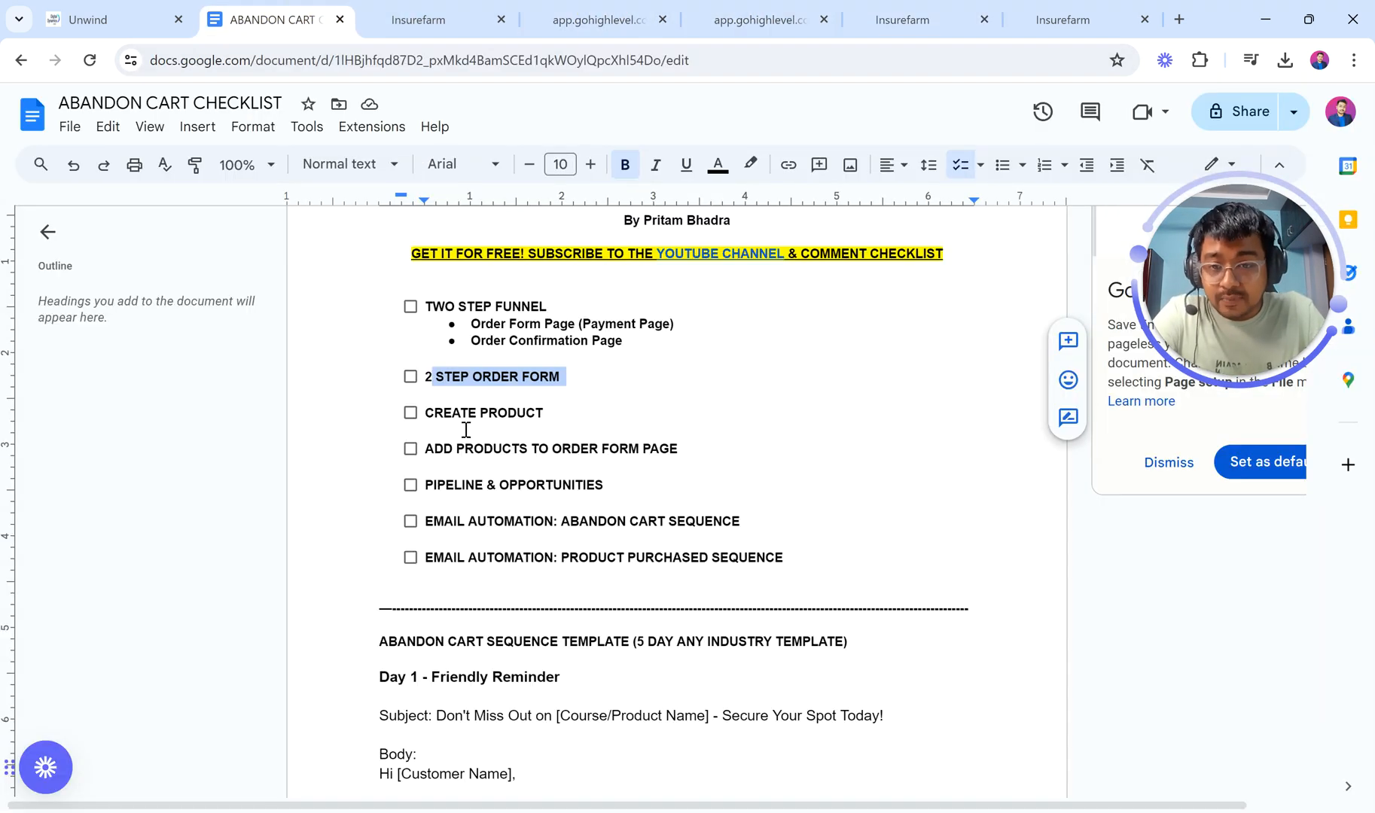
pyautogui.click(410, 308)
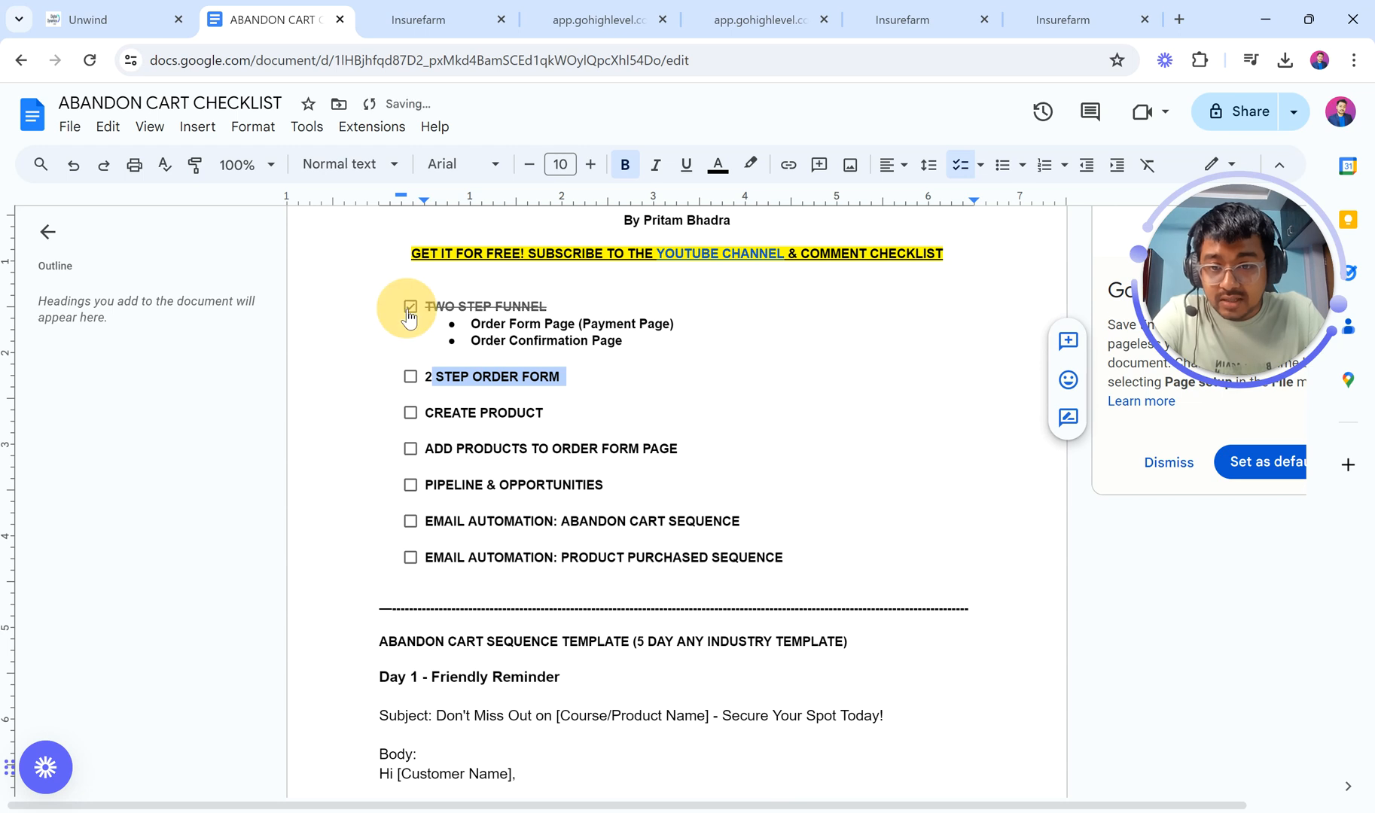
pyautogui.click(410, 378)
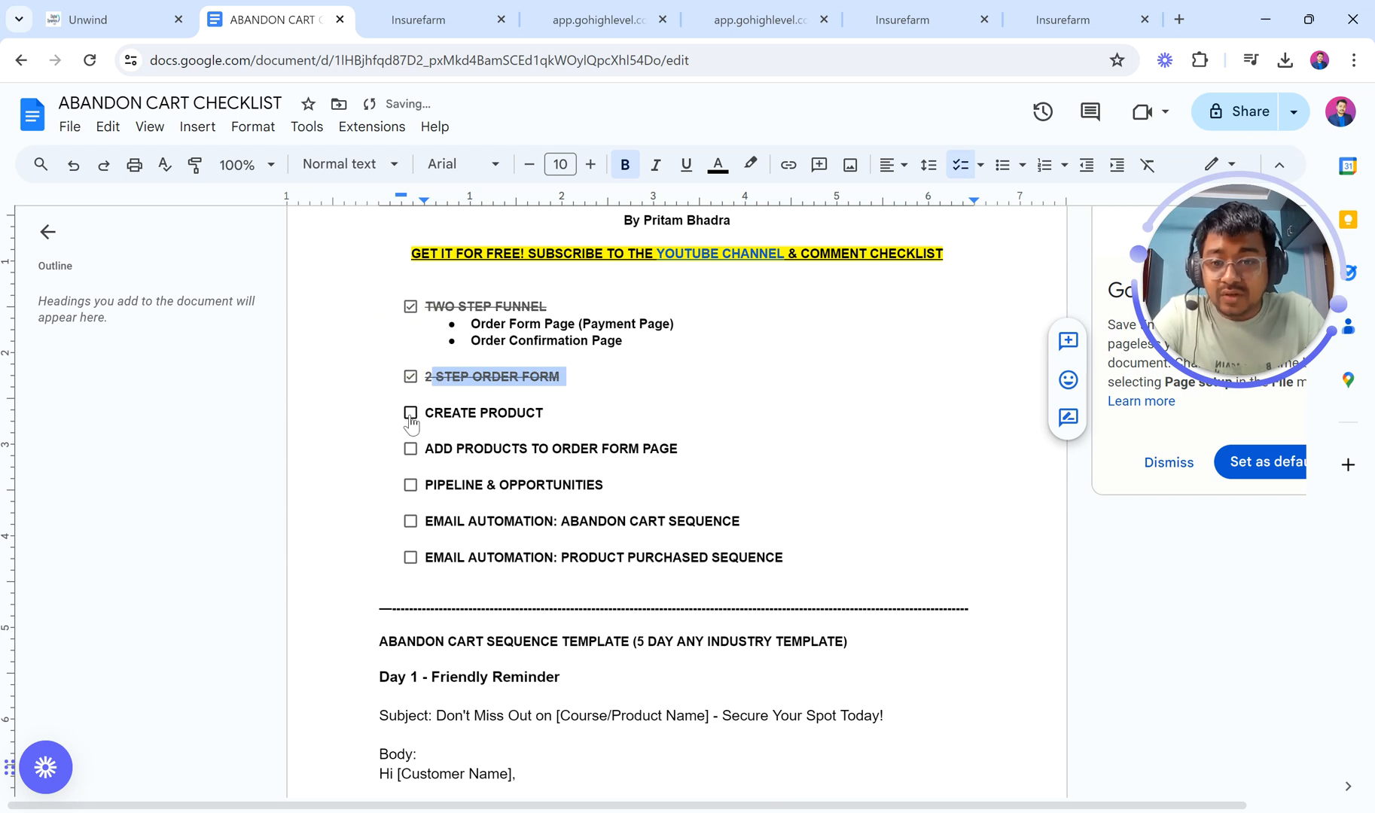
pyautogui.click(418, 20)
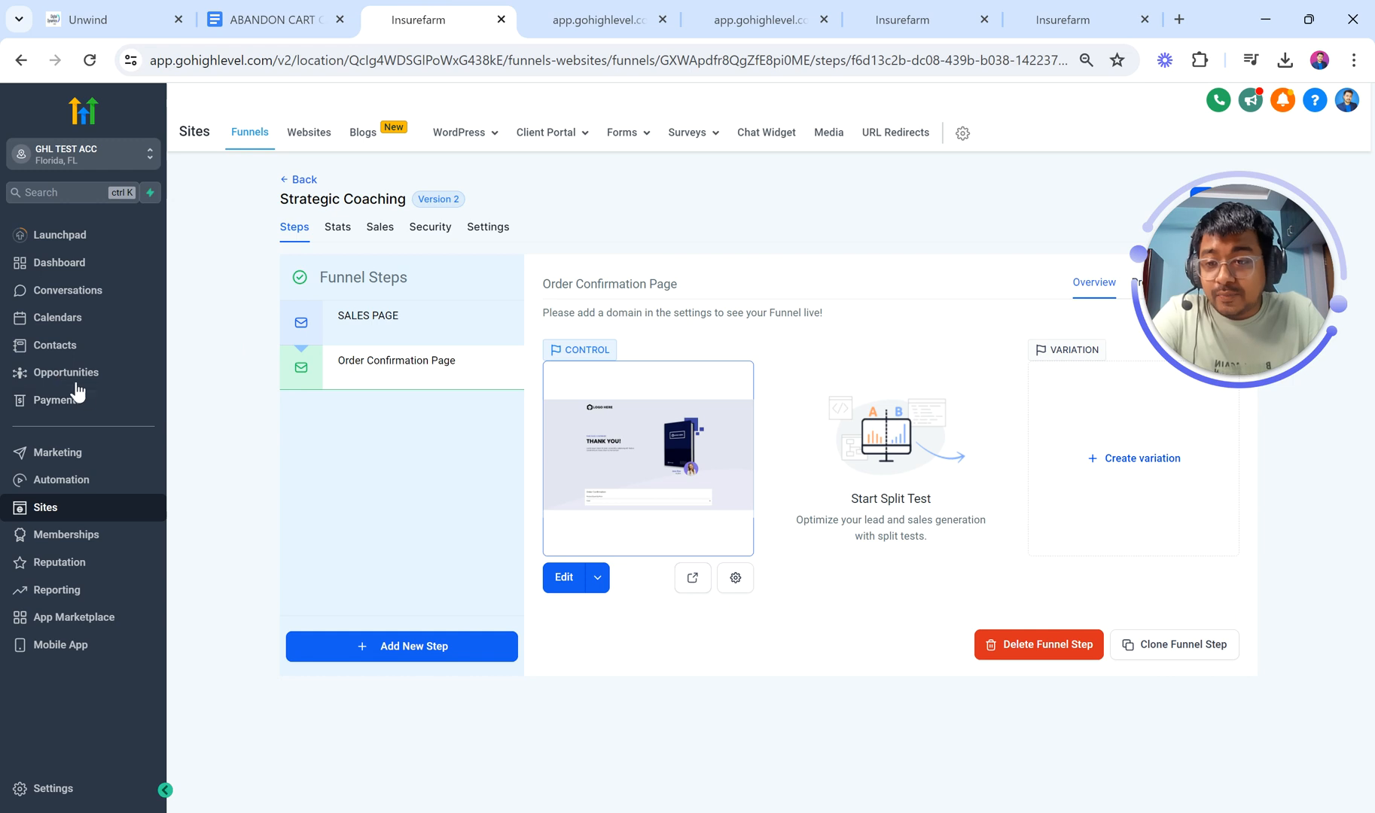
# Step: Open Payments to view the Stripe, PayPal, Authorize.net and NMI integrations, then the Products list
pyautogui.click(98, 404)
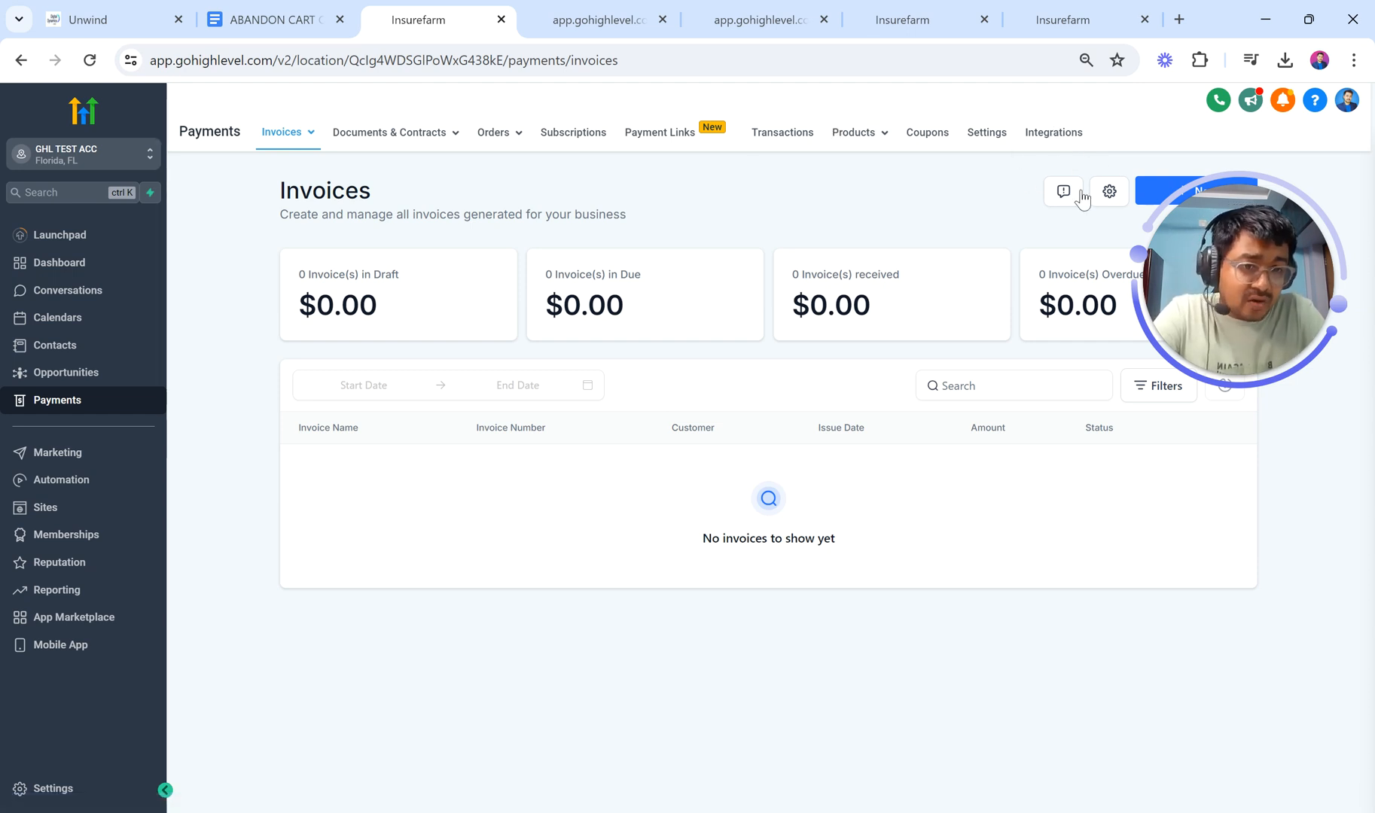
pyautogui.click(1053, 138)
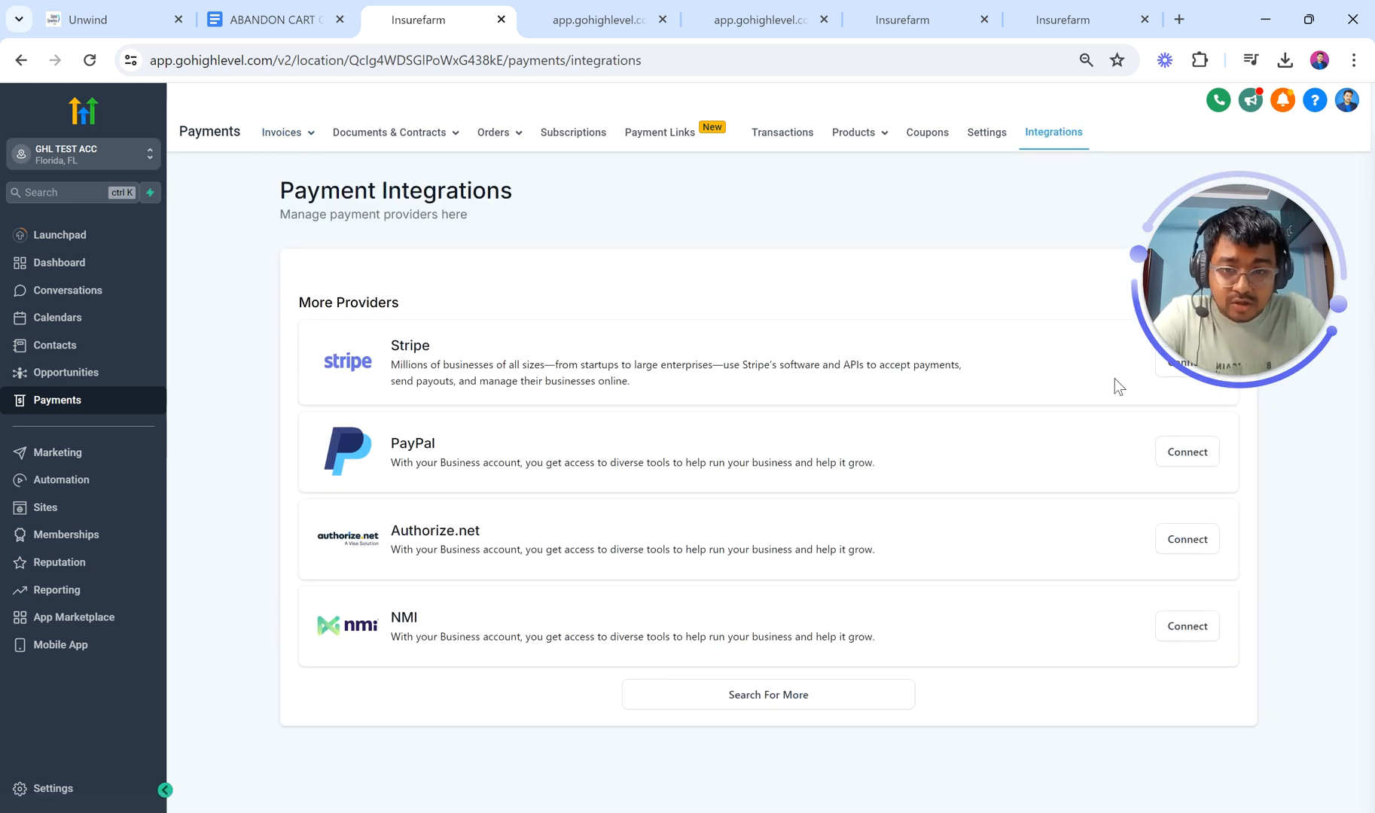
pyautogui.moveTo(1221, 292); pyautogui.dragTo(1235, 265)
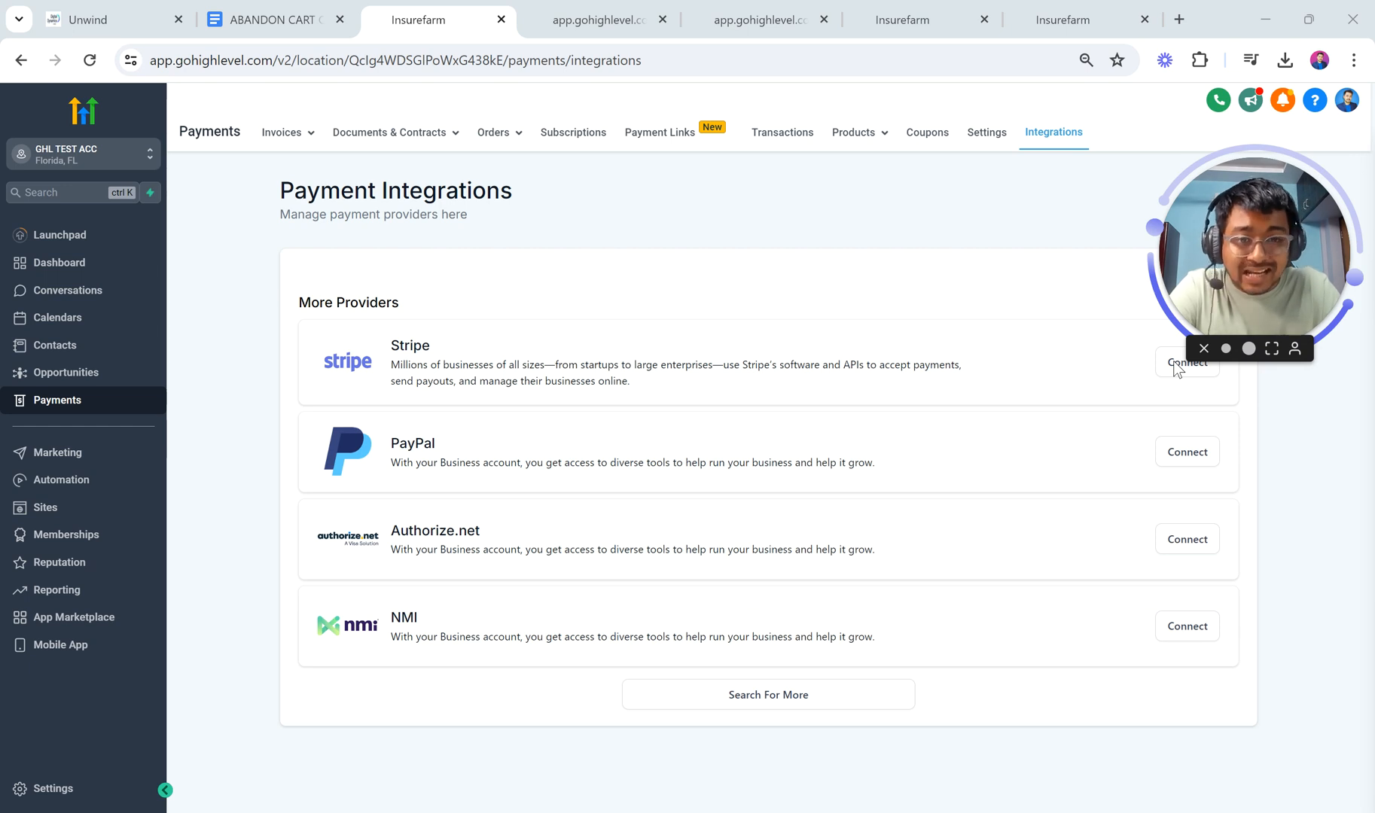
pyautogui.moveTo(869, 150)
pyautogui.click(819, 163)
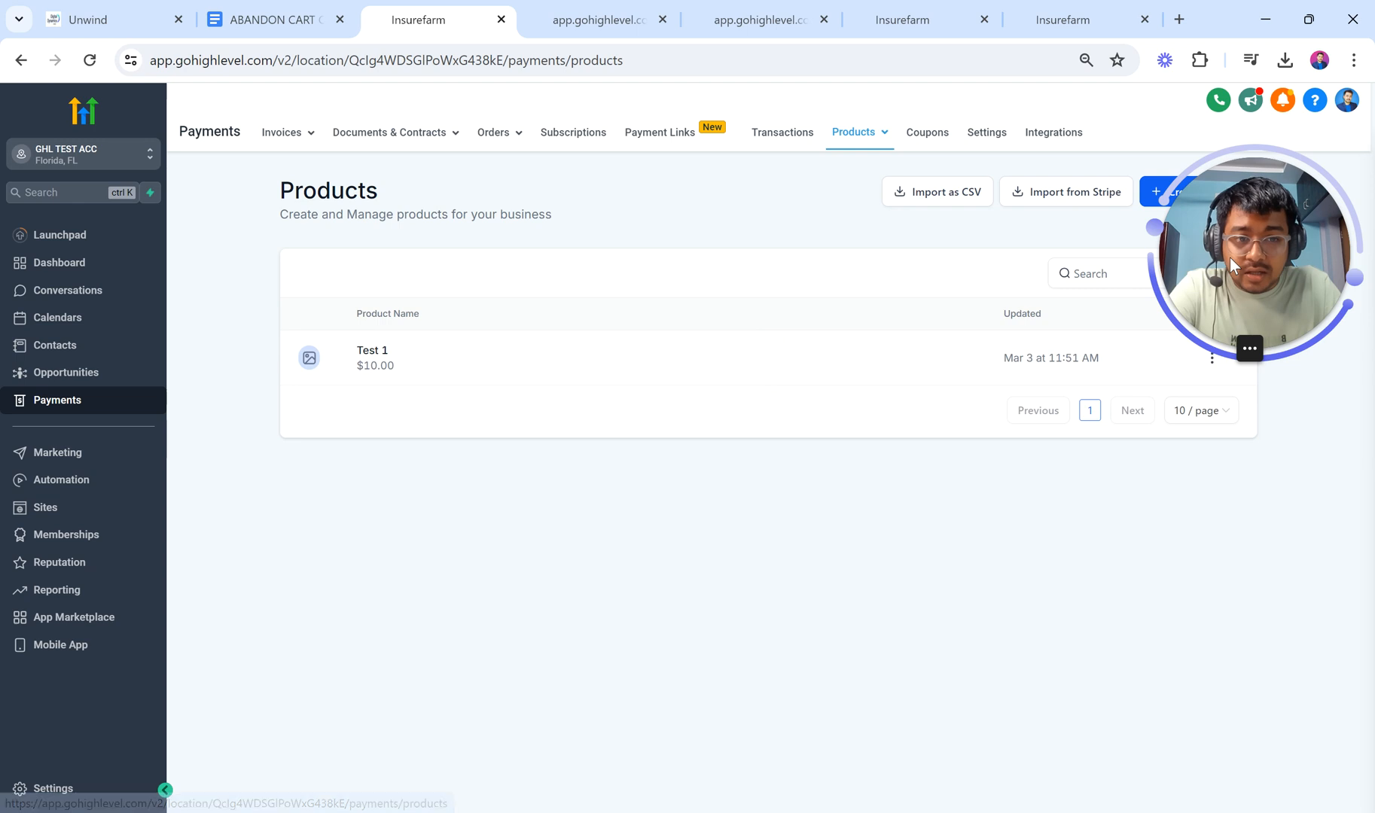
# Step: Start a new product titled 'COURSE FUNNEL Product'
pyautogui.moveTo(1229, 257); pyautogui.dragTo(1221, 556)
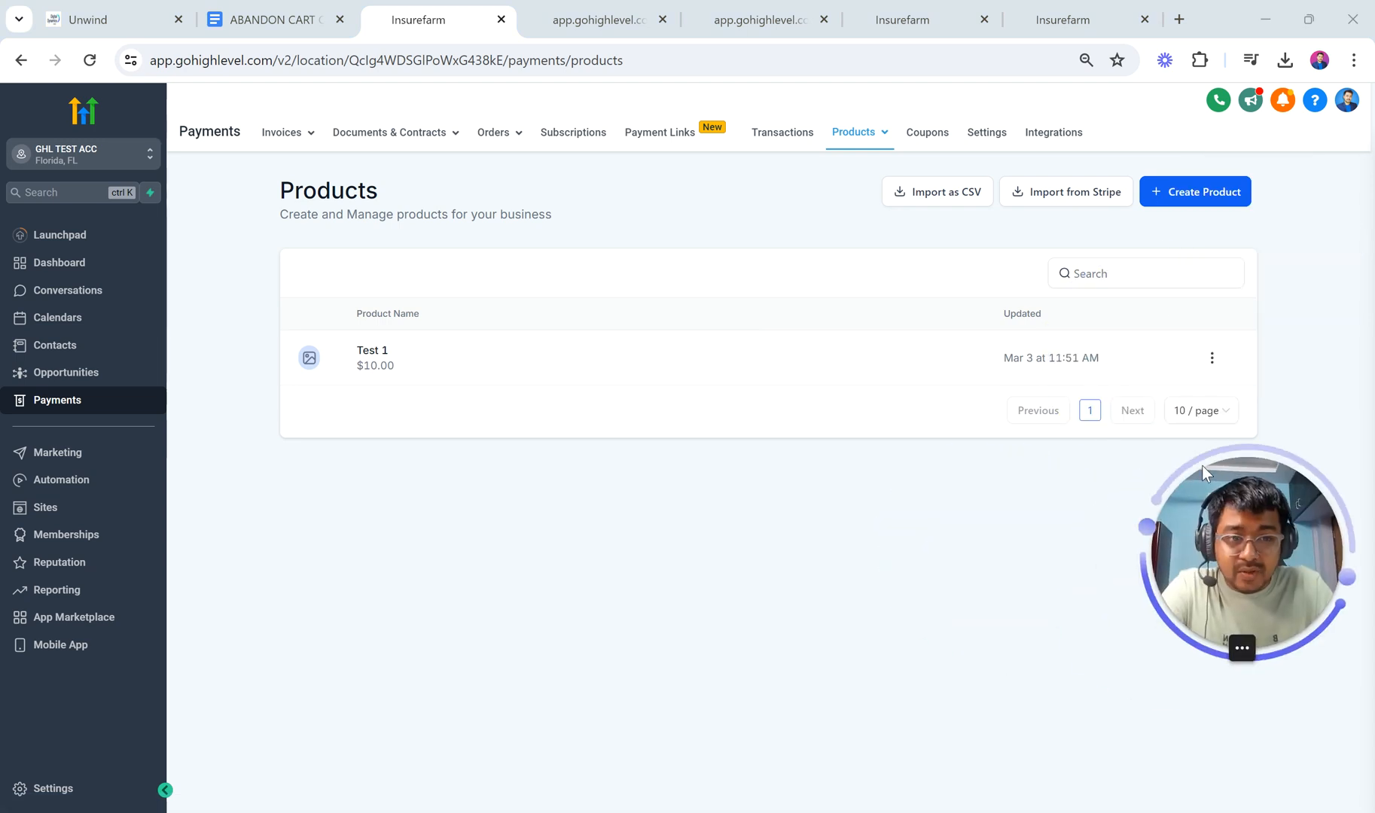
pyautogui.click(1177, 193)
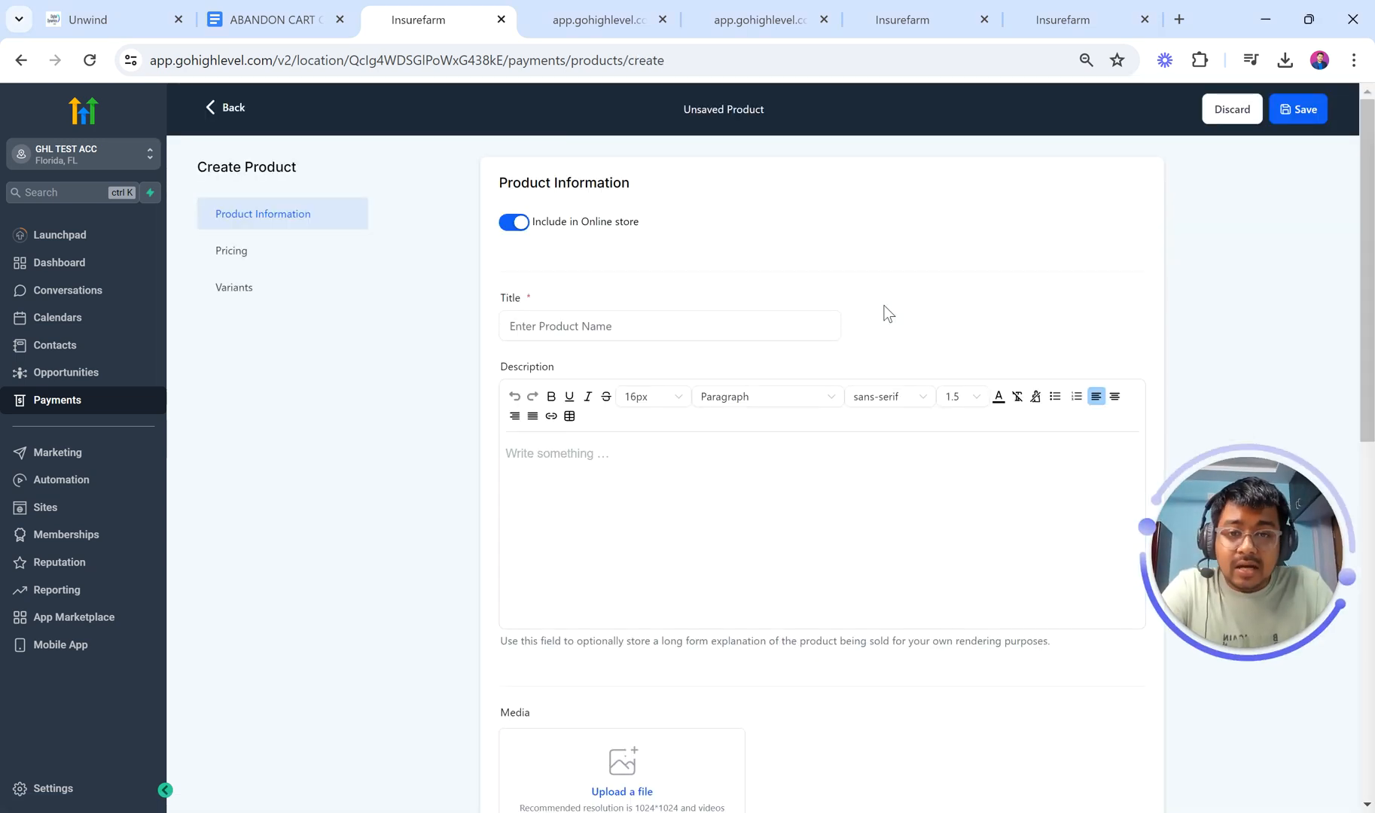
pyautogui.click(629, 316)
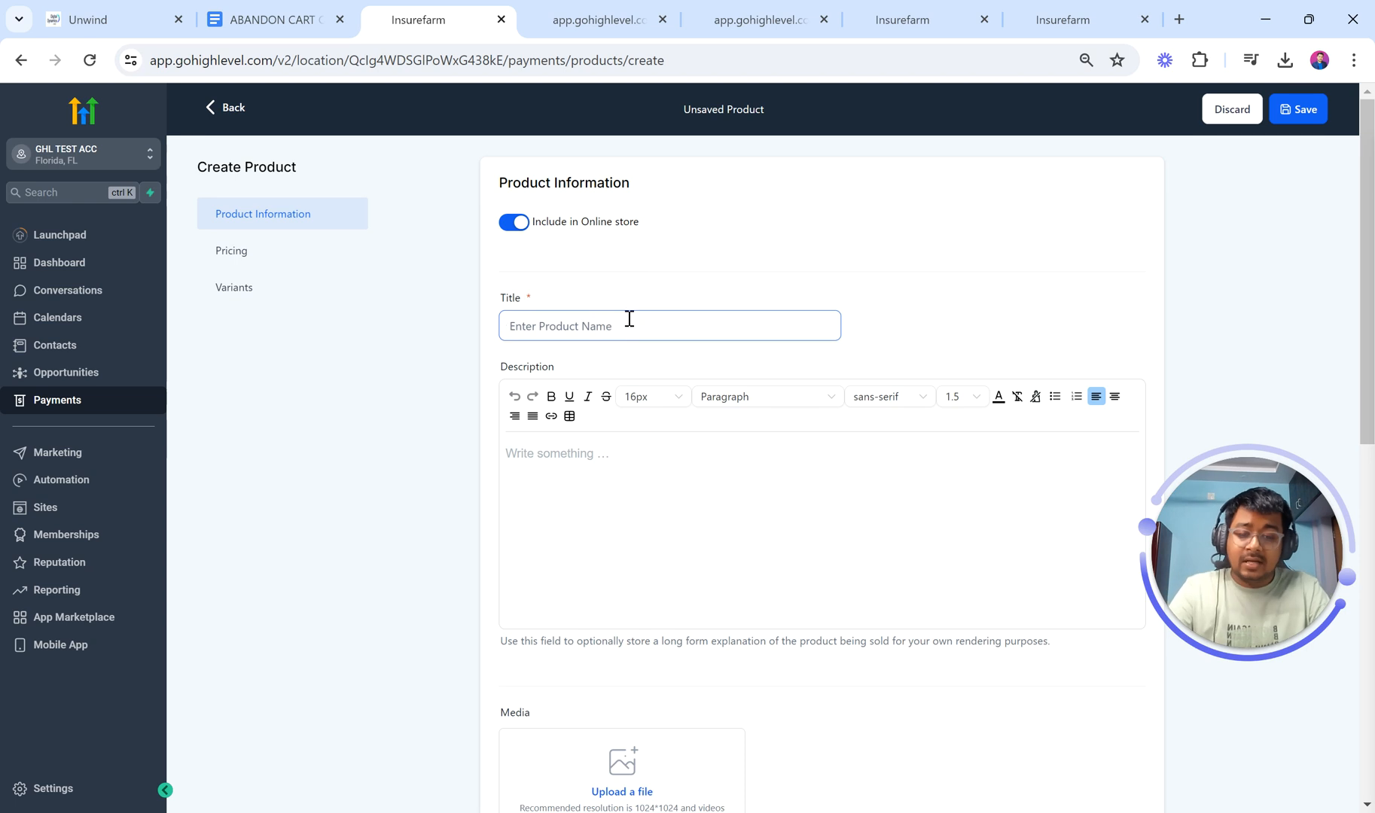
pyautogui.write('COURSE FUNNE')
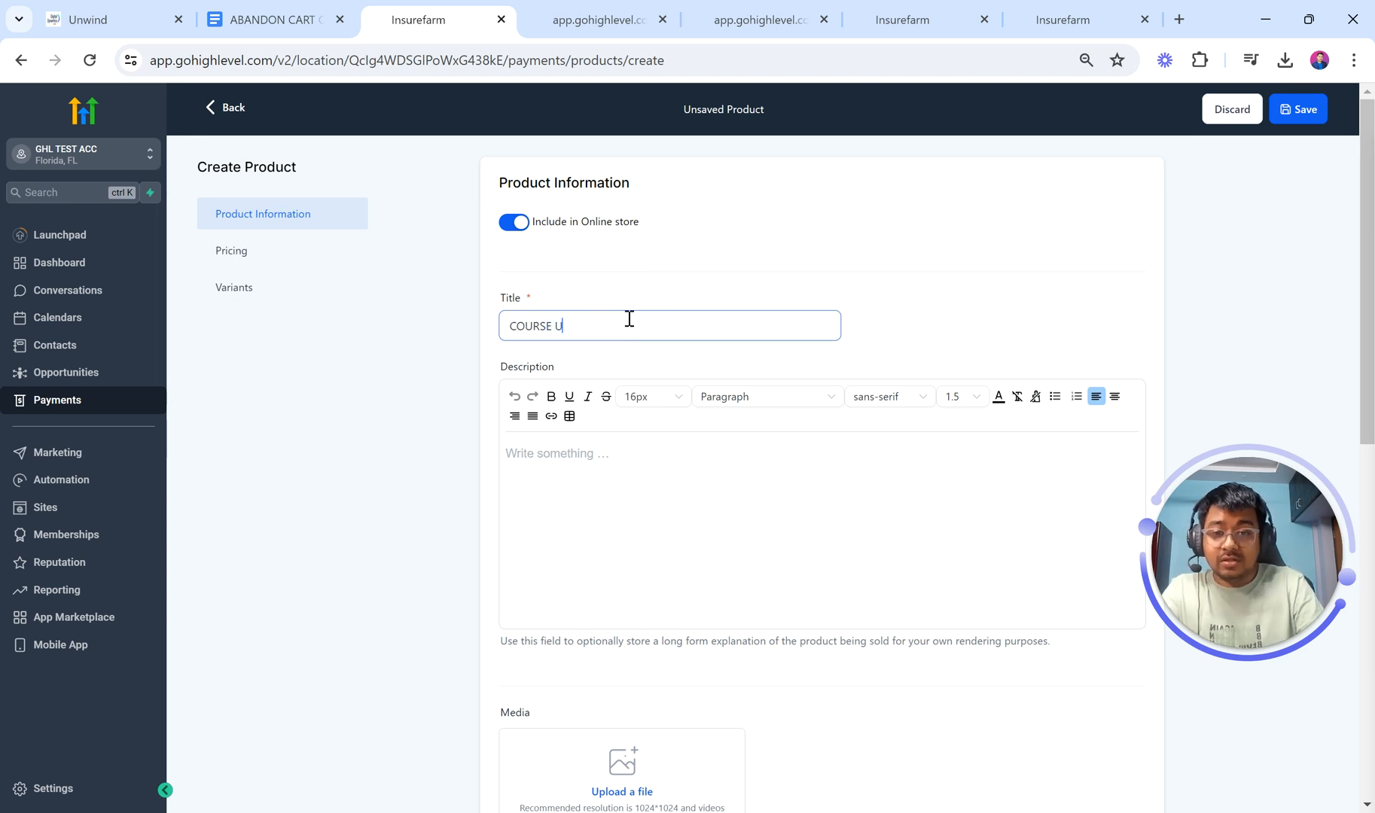
pyautogui.write('L')
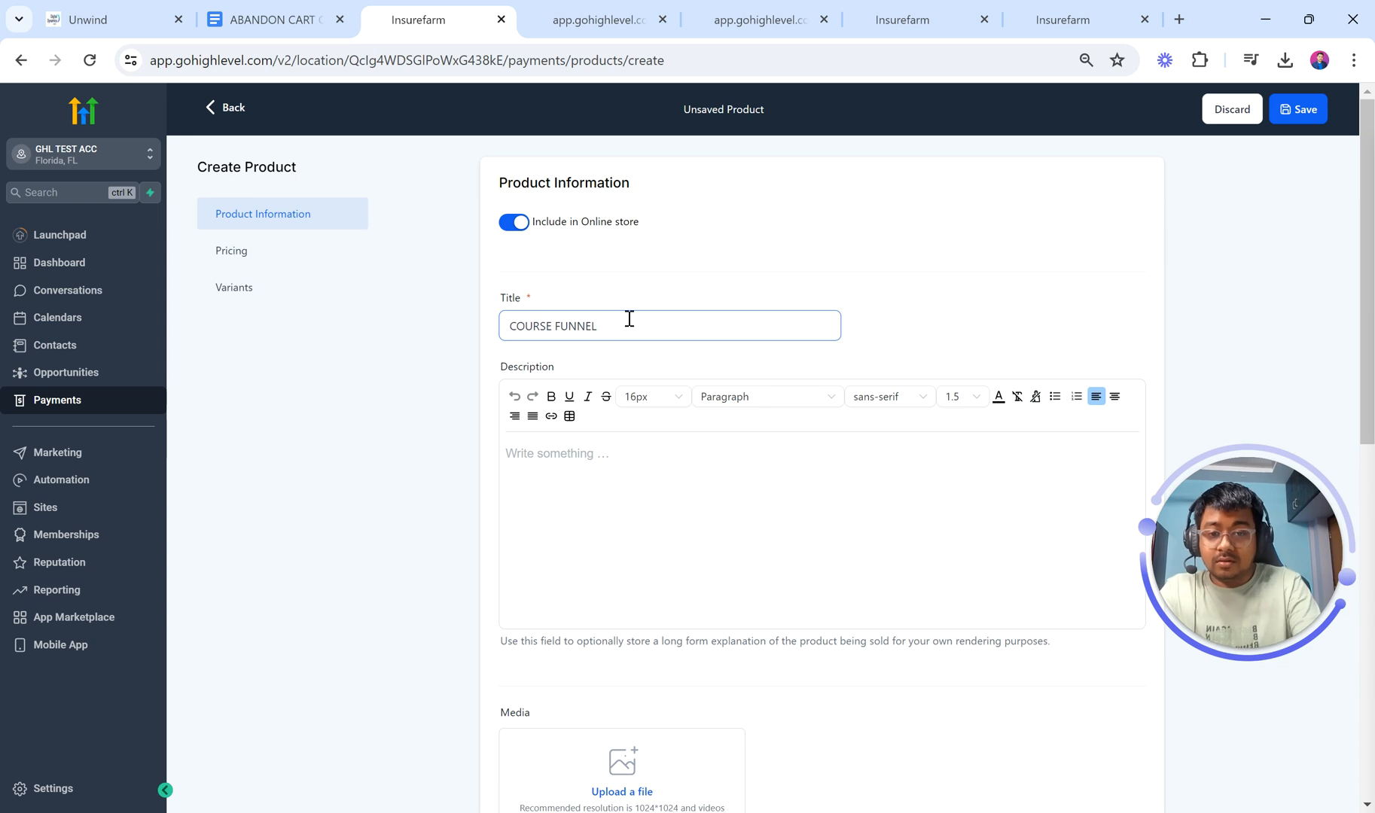
pyautogui.write(' P')
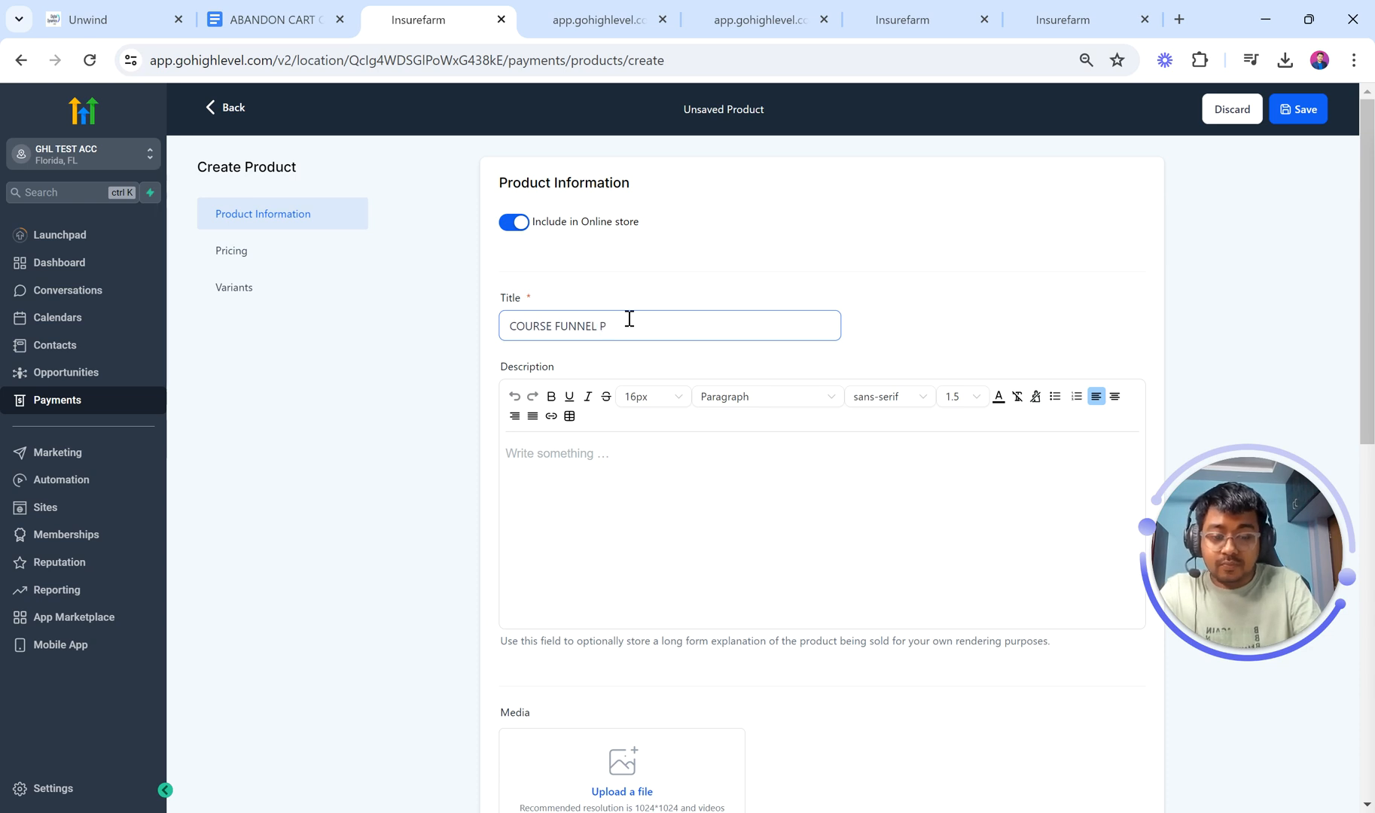
pyautogui.write('roduct')
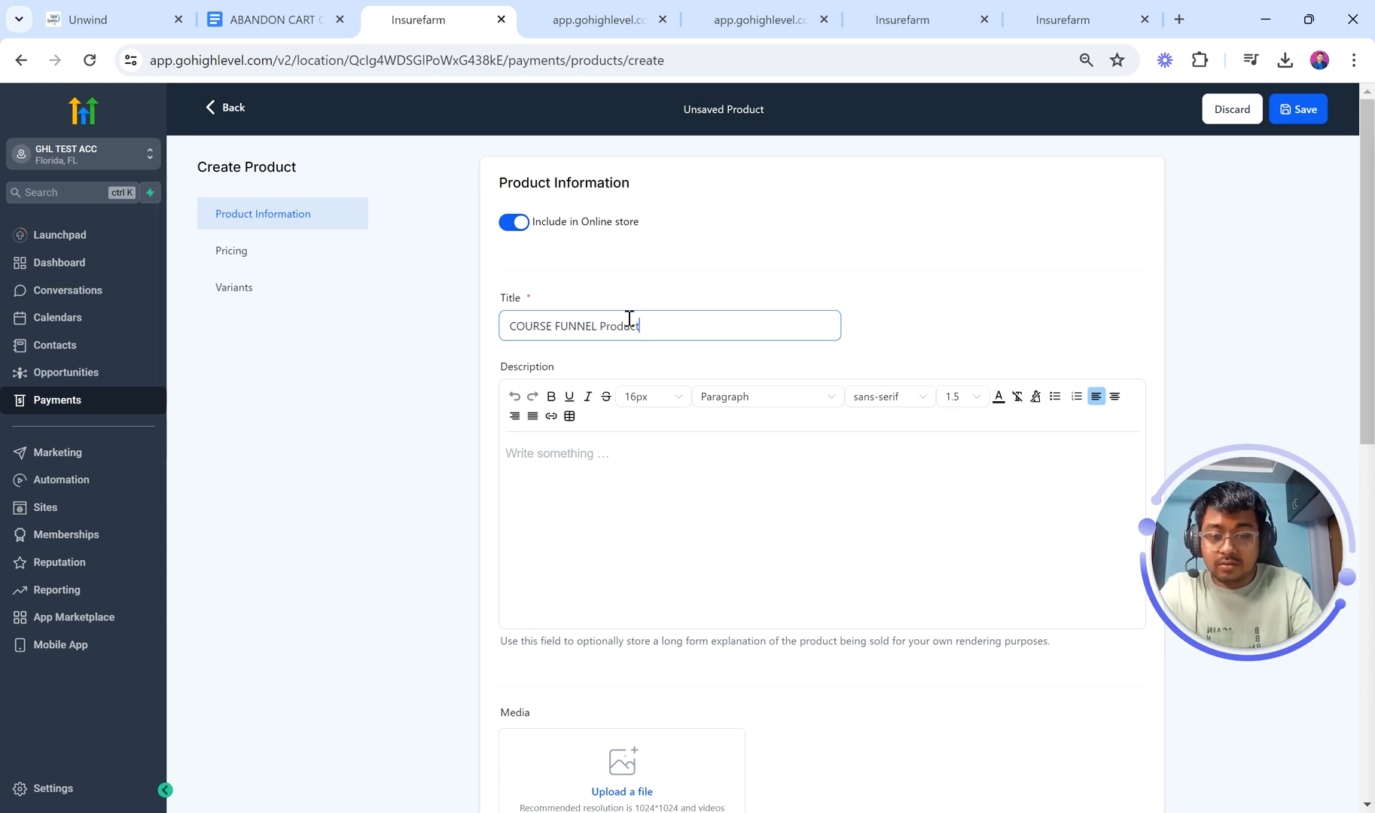
pyautogui.click(601, 480)
# Step: Check the empty product collection list and expand Additional options to reveal Statement Descriptor
pyautogui.scroll(-4, 601, 482)
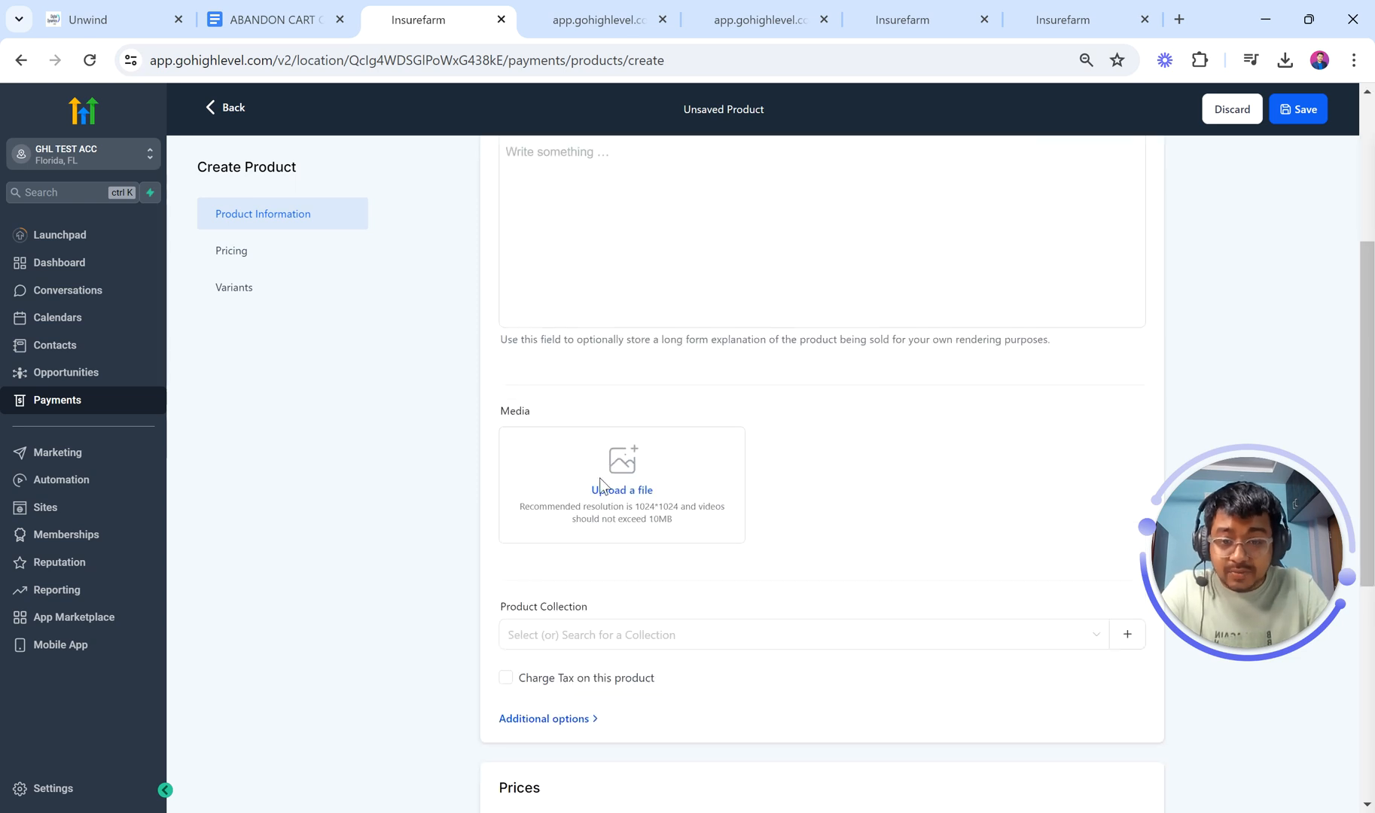
pyautogui.scroll(-3, 730, 583)
pyautogui.click(629, 452)
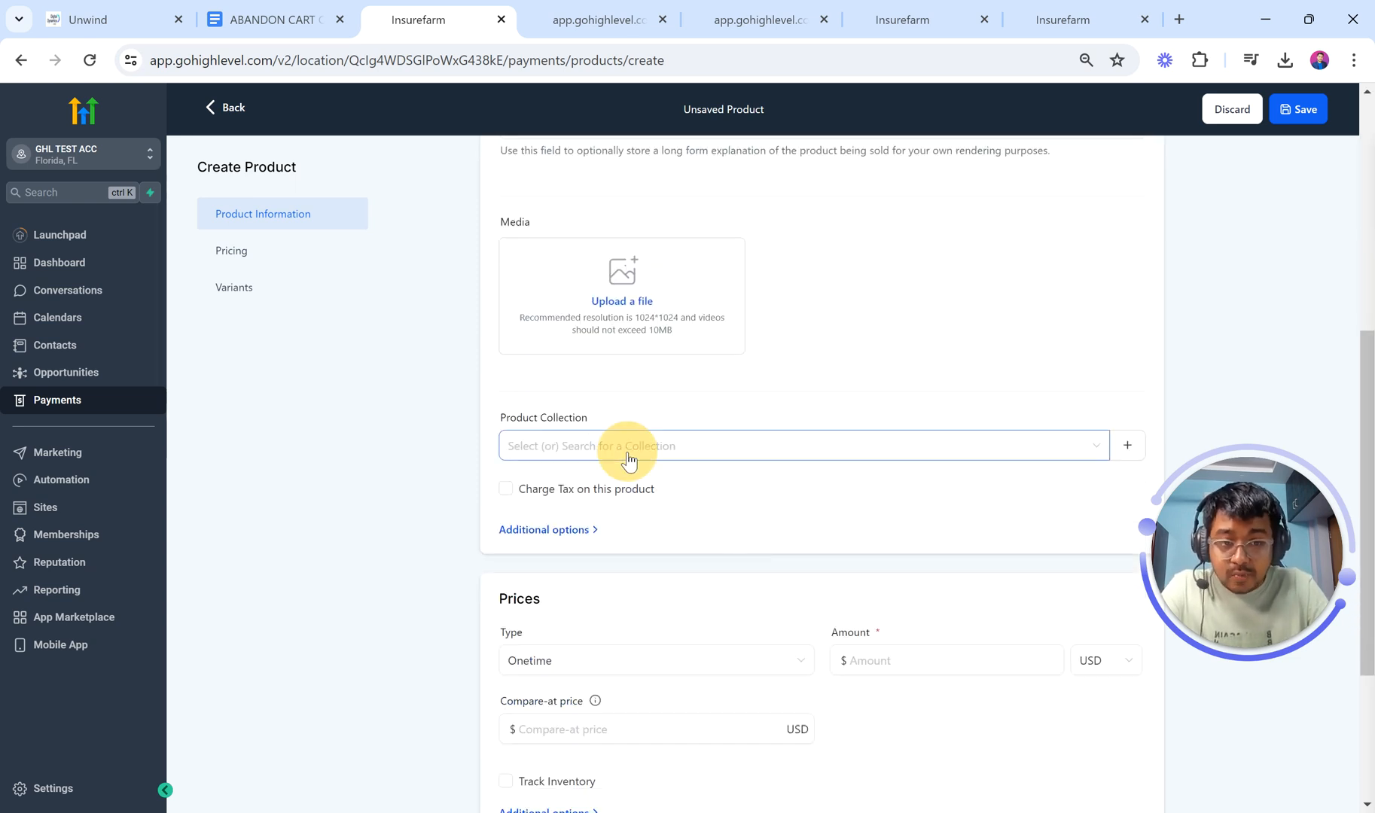
pyautogui.click(623, 454)
pyautogui.scroll(-2, 753, 365)
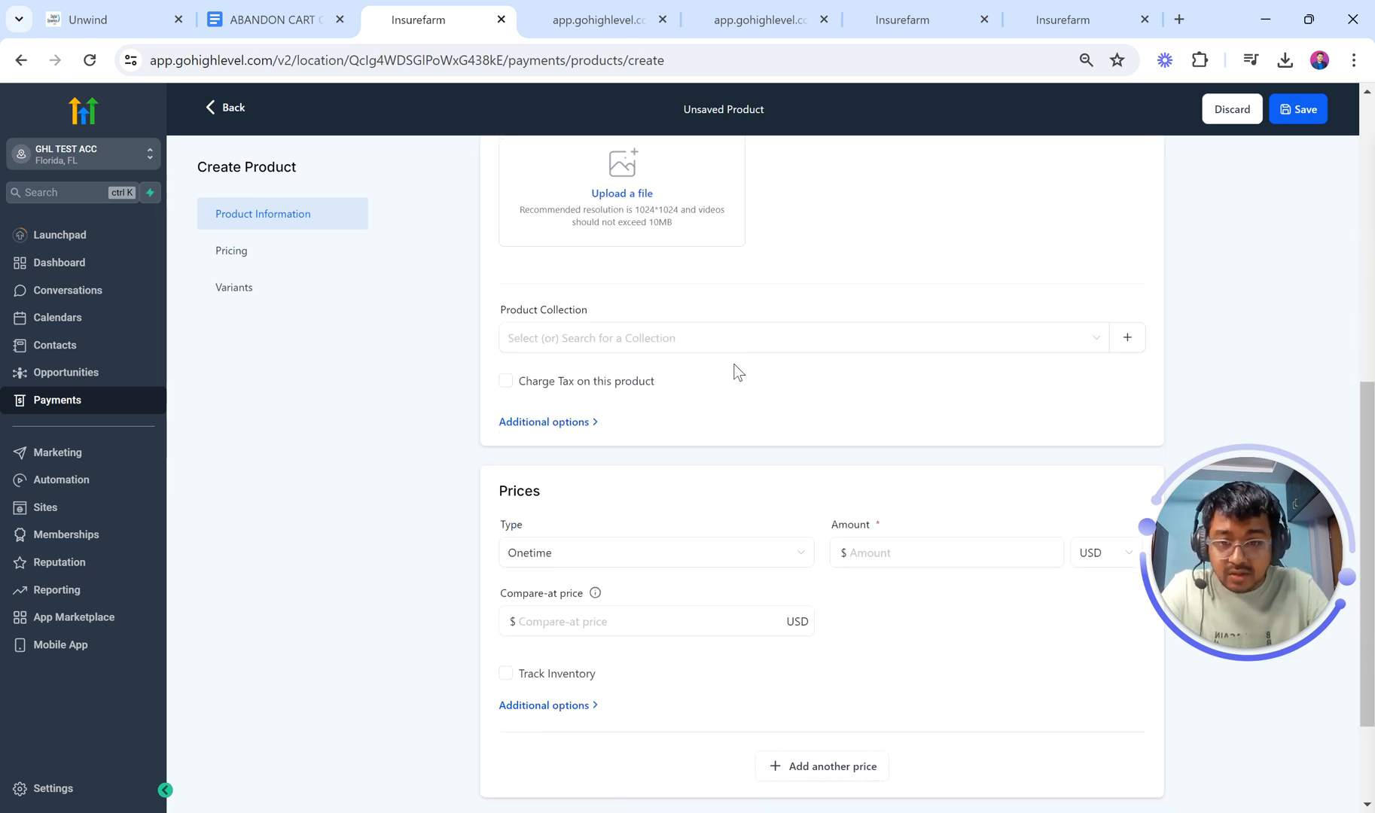
pyautogui.click(576, 423)
pyautogui.scroll(-2, 652, 368)
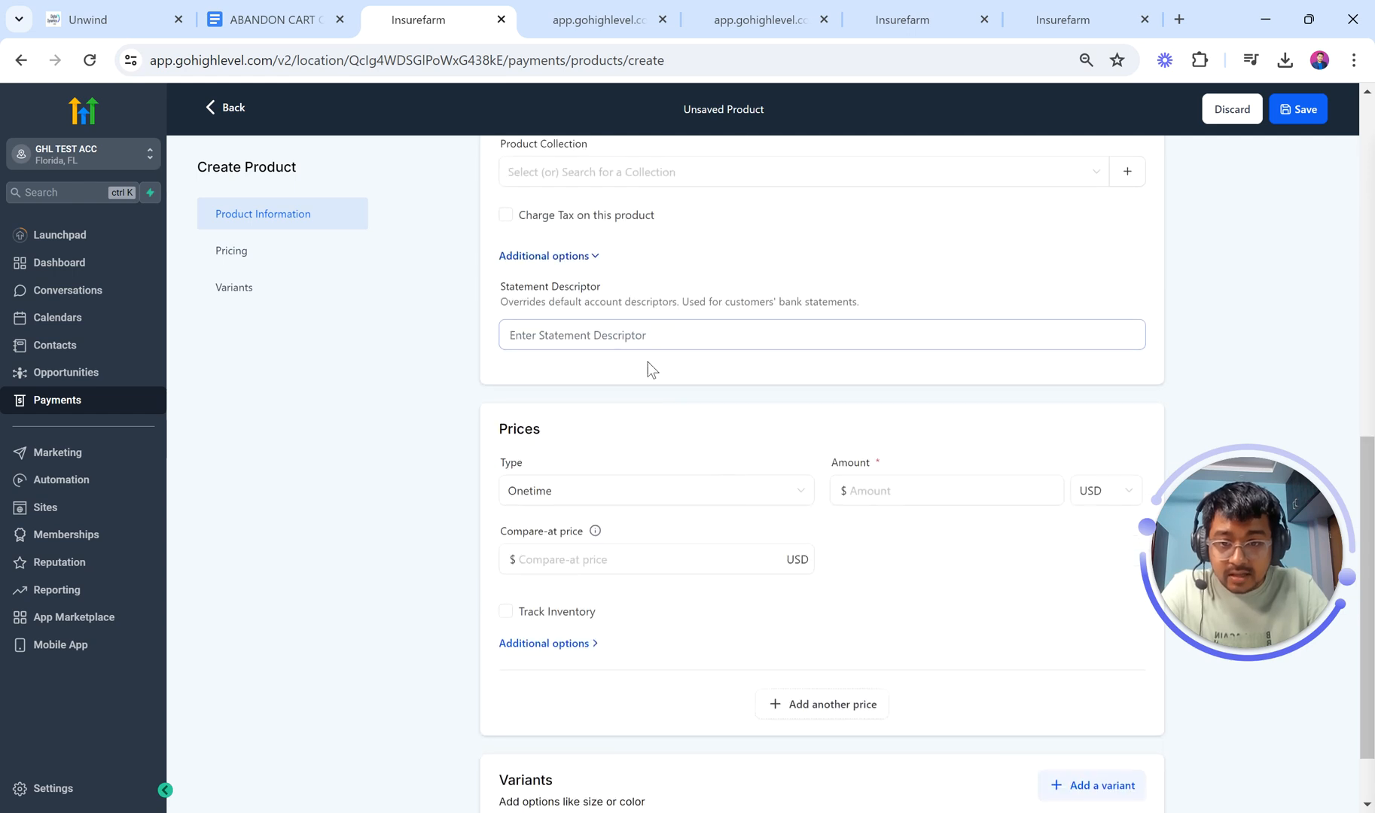
pyautogui.scroll(-1, 704, 482)
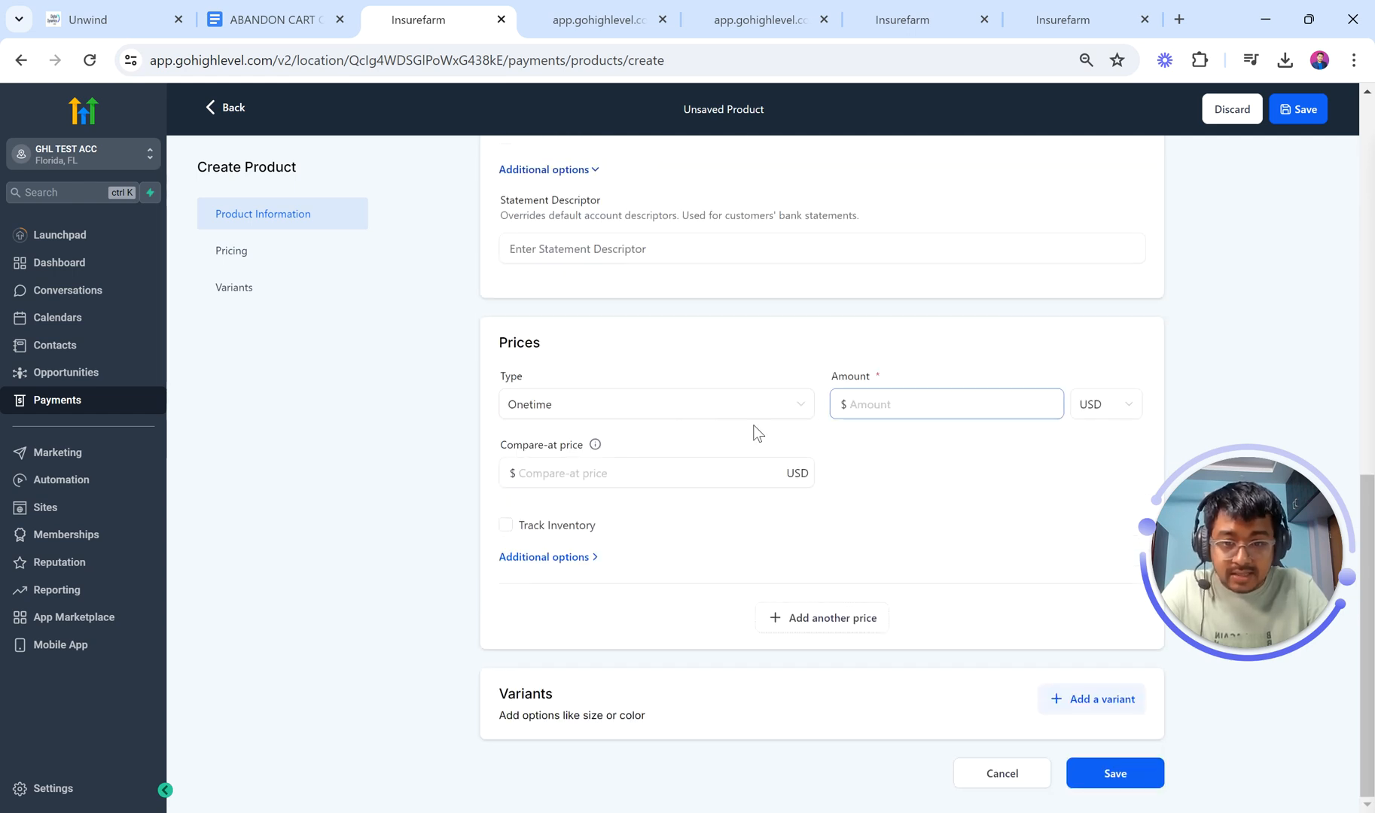
# Step: Give the product a $999.00 one-time price and a $1299.00 compare-at price
pyautogui.click(881, 404)
pyautogui.write('999')
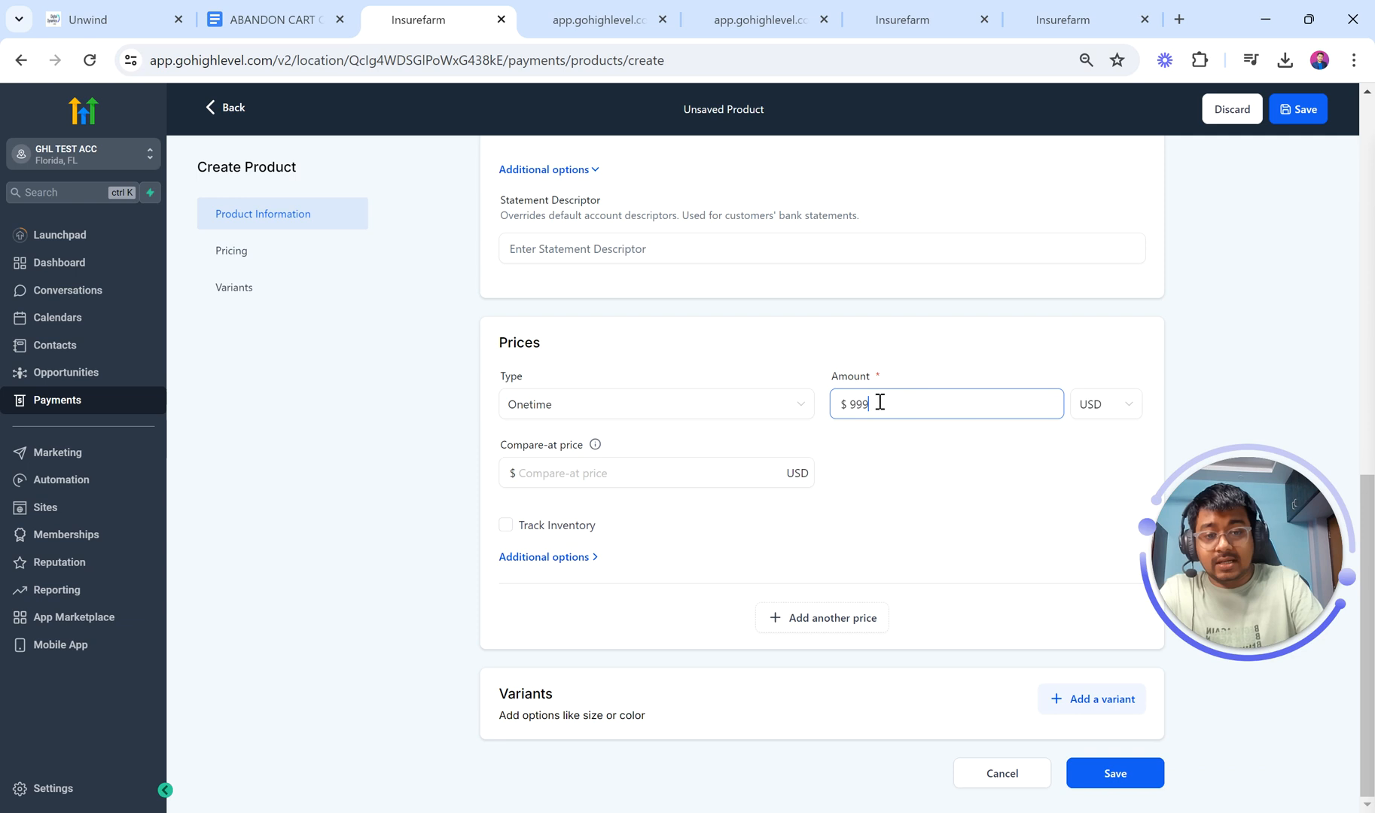
pyautogui.click(899, 485)
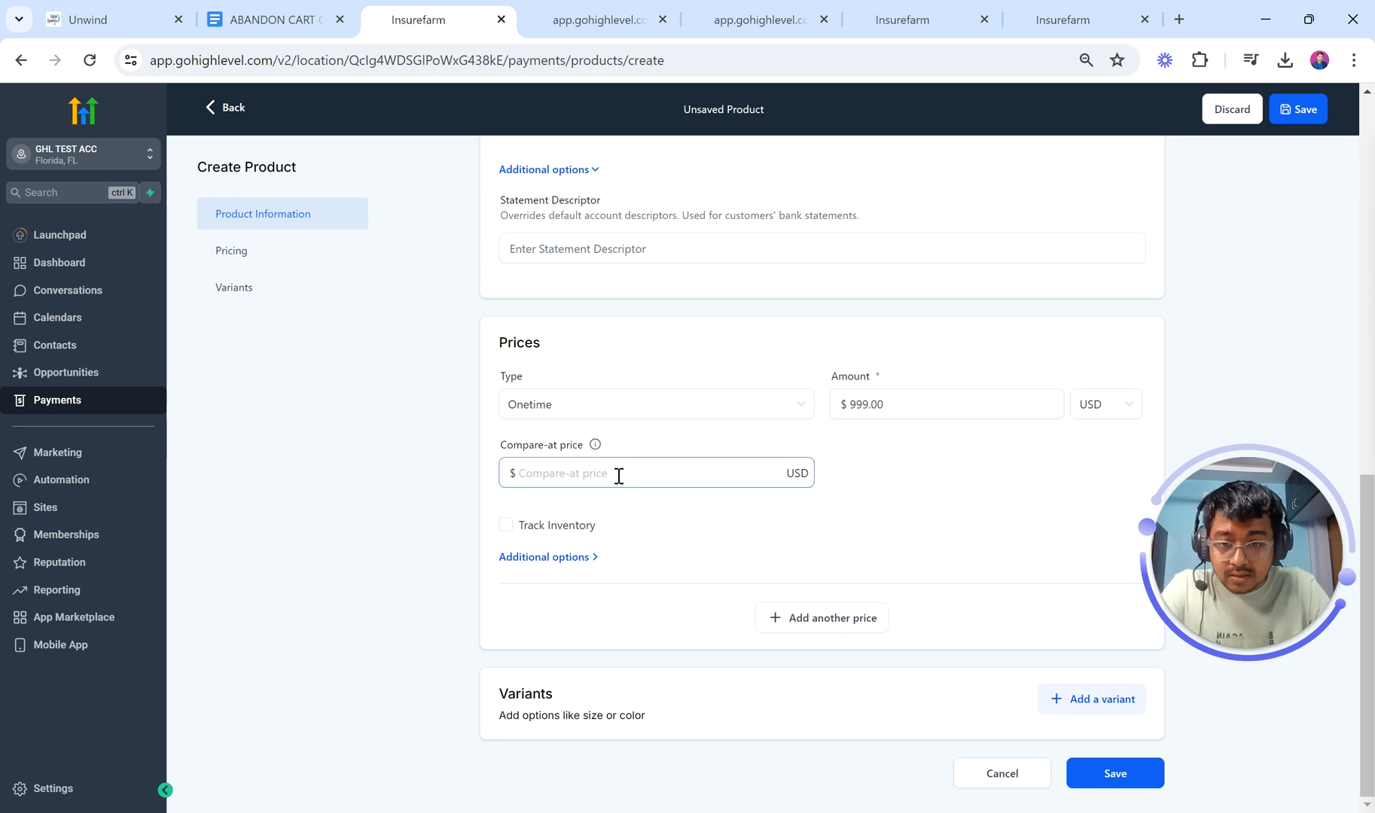
pyautogui.moveTo(595, 447)
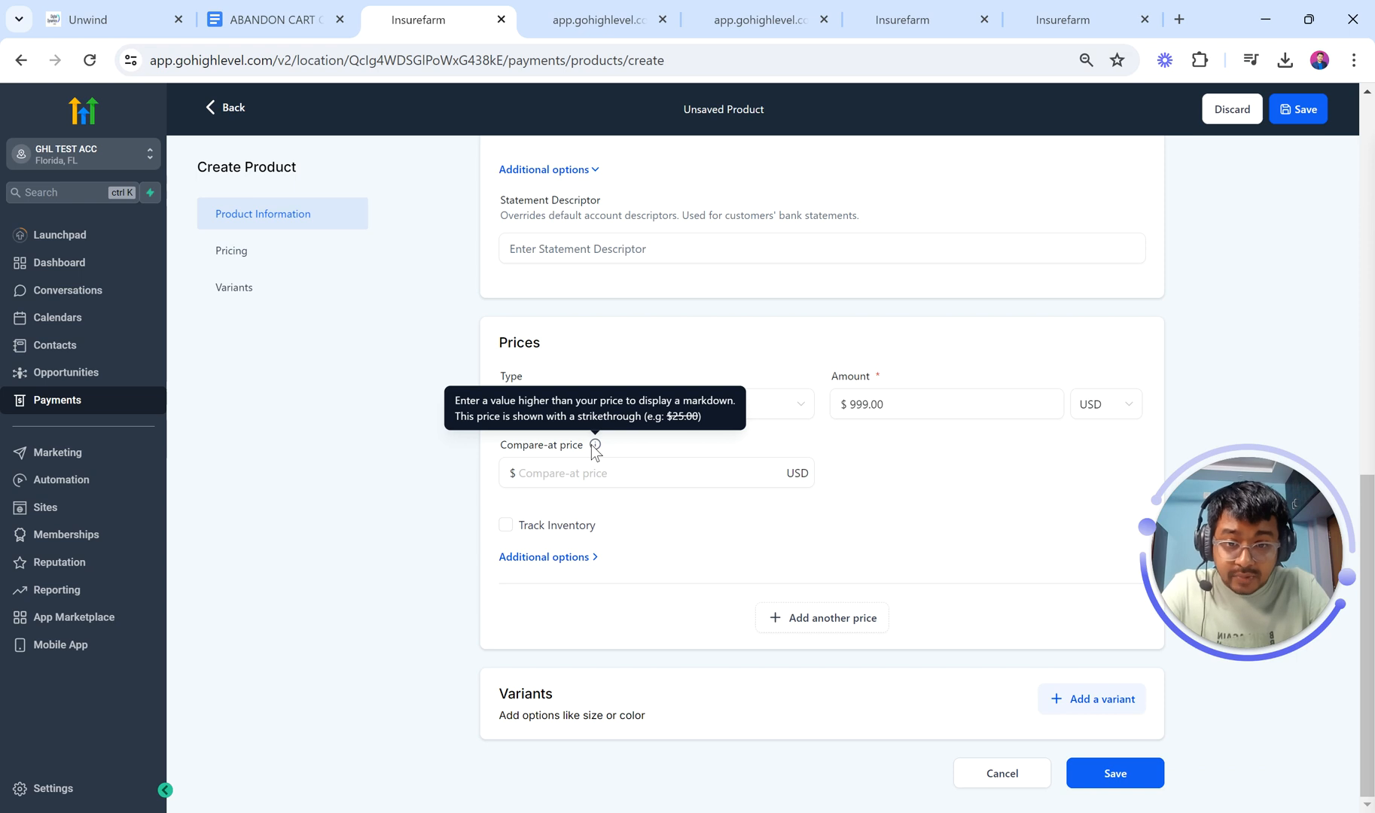
pyautogui.click(596, 467)
pyautogui.write('1299')
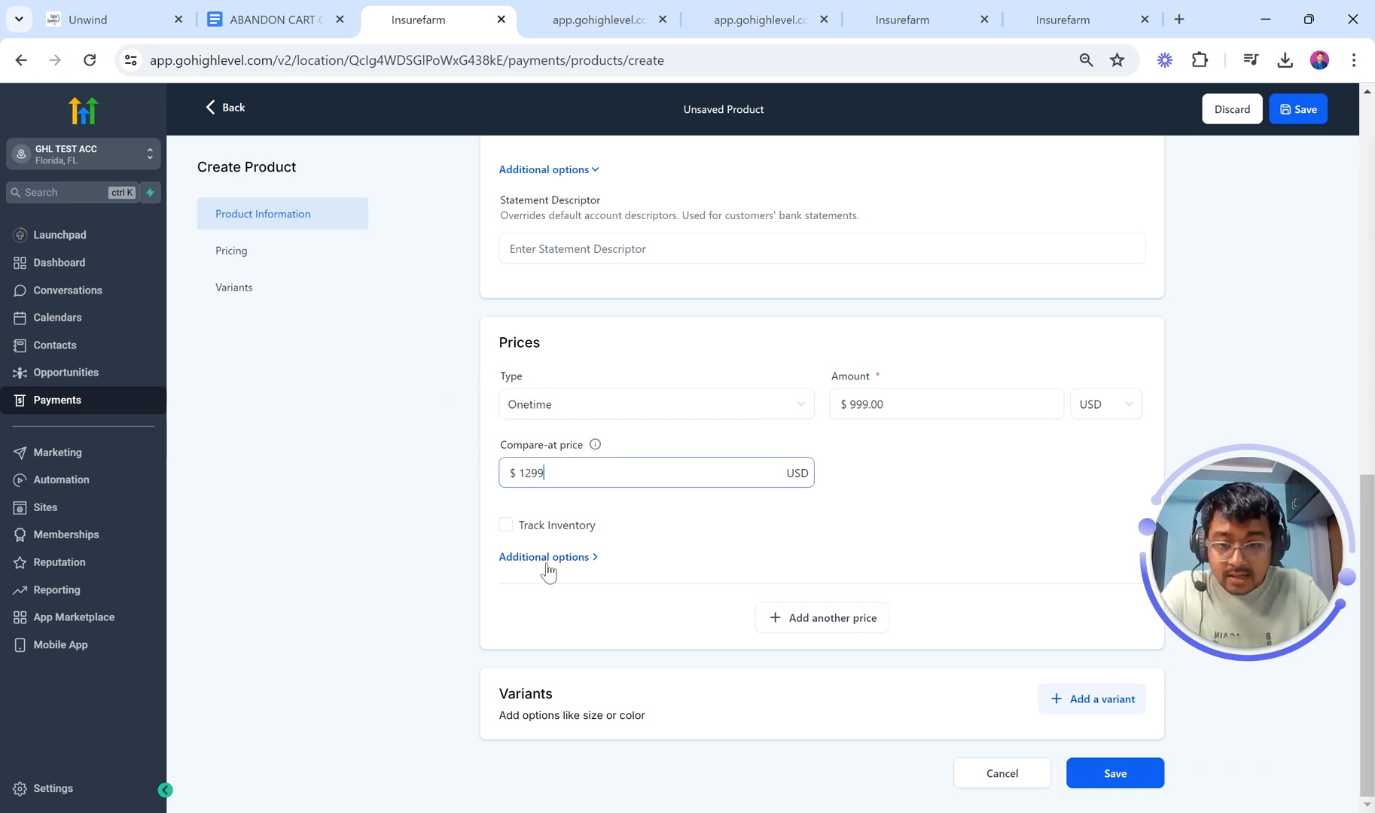
pyautogui.click(548, 561)
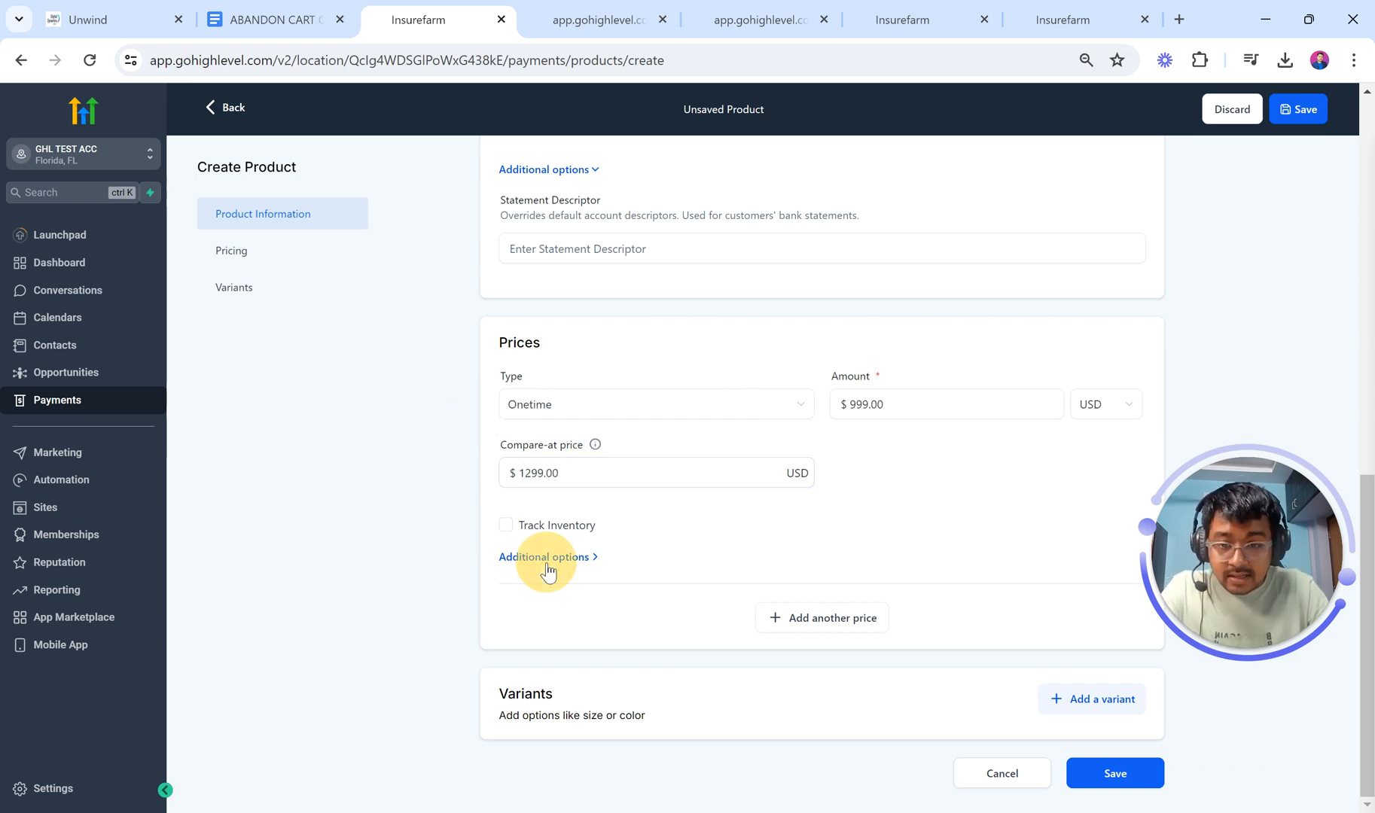
pyautogui.scroll(-3, 629, 532)
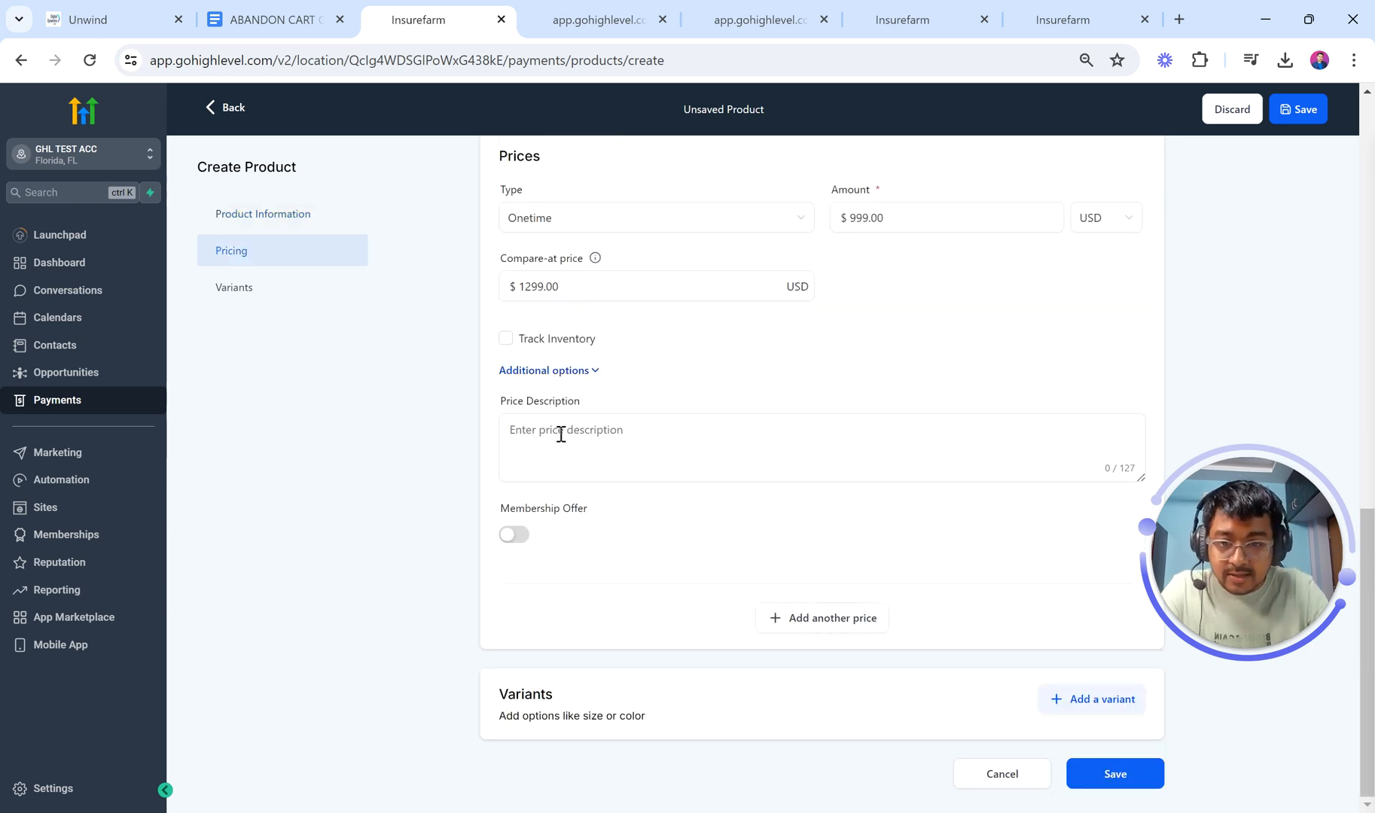
pyautogui.scroll(2, 561, 435)
pyautogui.scroll(-1, 559, 433)
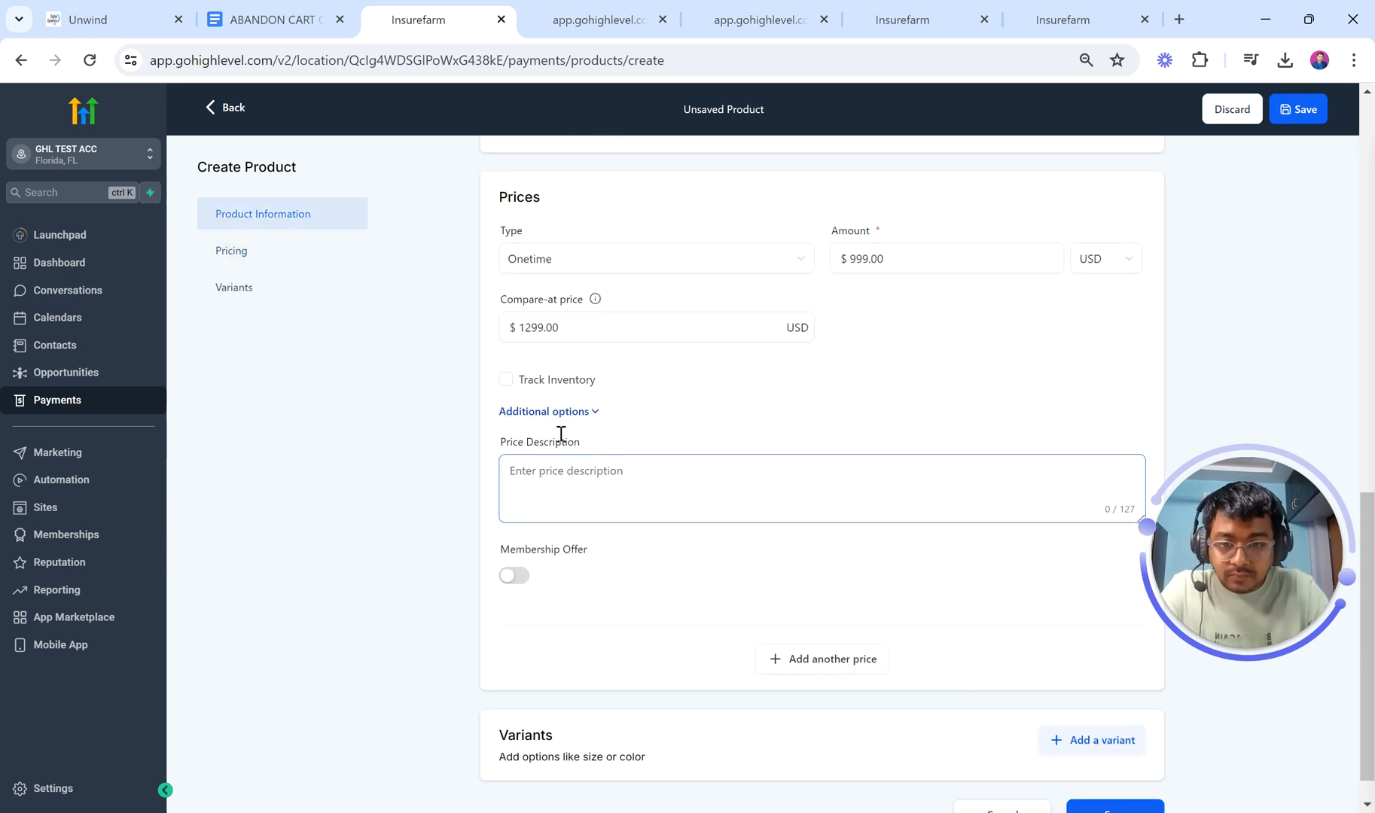
pyautogui.click(874, 1)
# Step: Turn off Enable Cart Mode on the Two Step Order form and save the page
pyautogui.click(1039, 11)
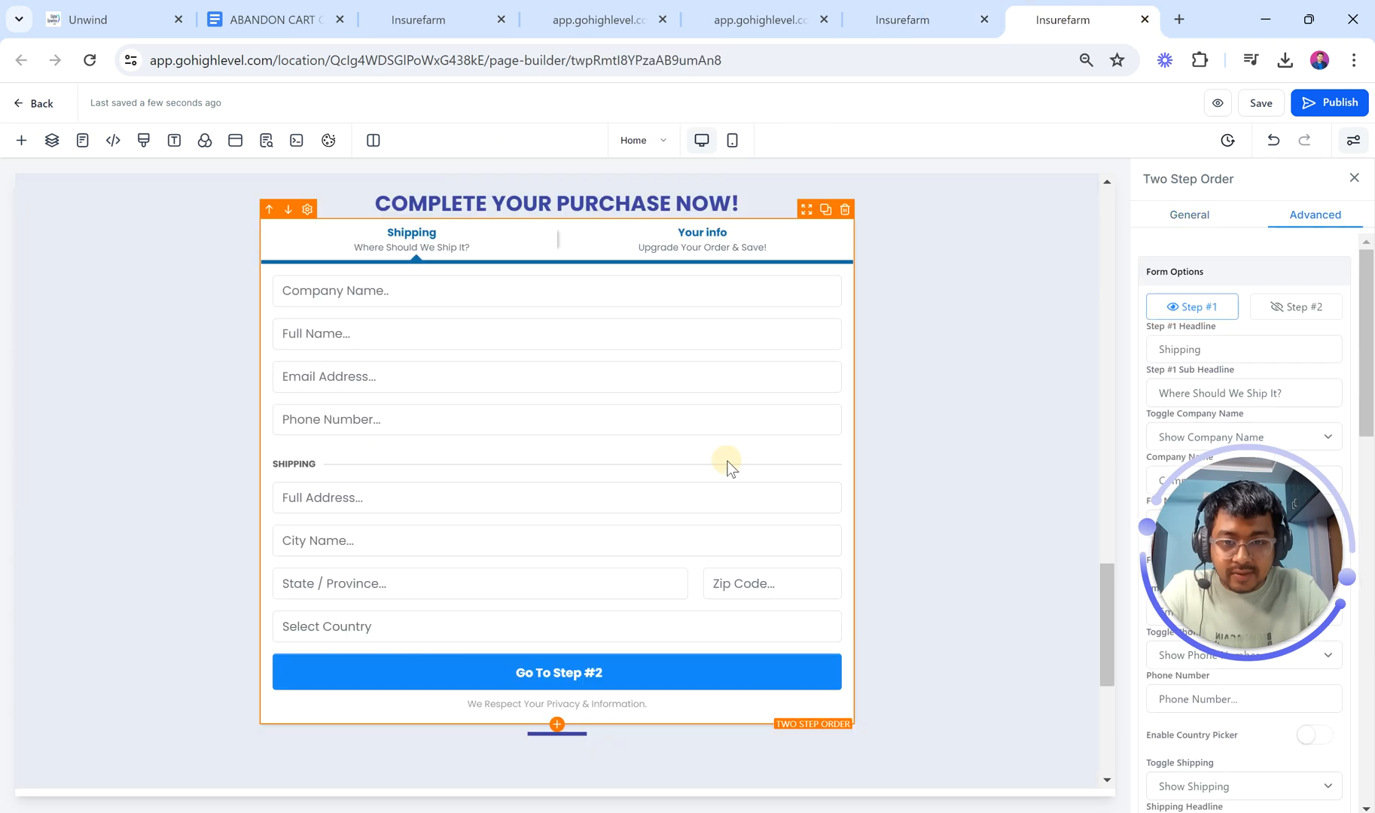
pyautogui.moveTo(1307, 554); pyautogui.dragTo(978, 342)
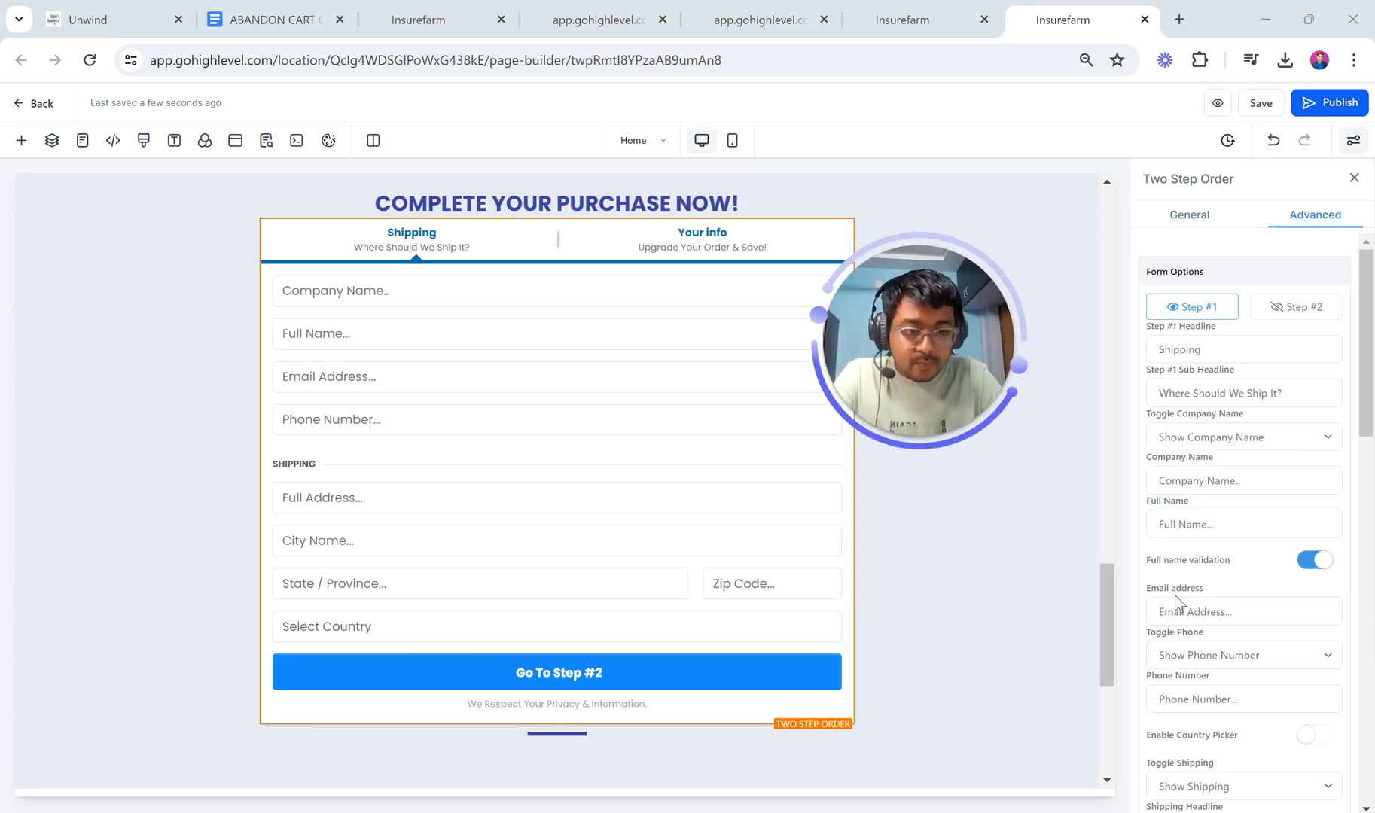
pyautogui.scroll(-6, 1252, 605)
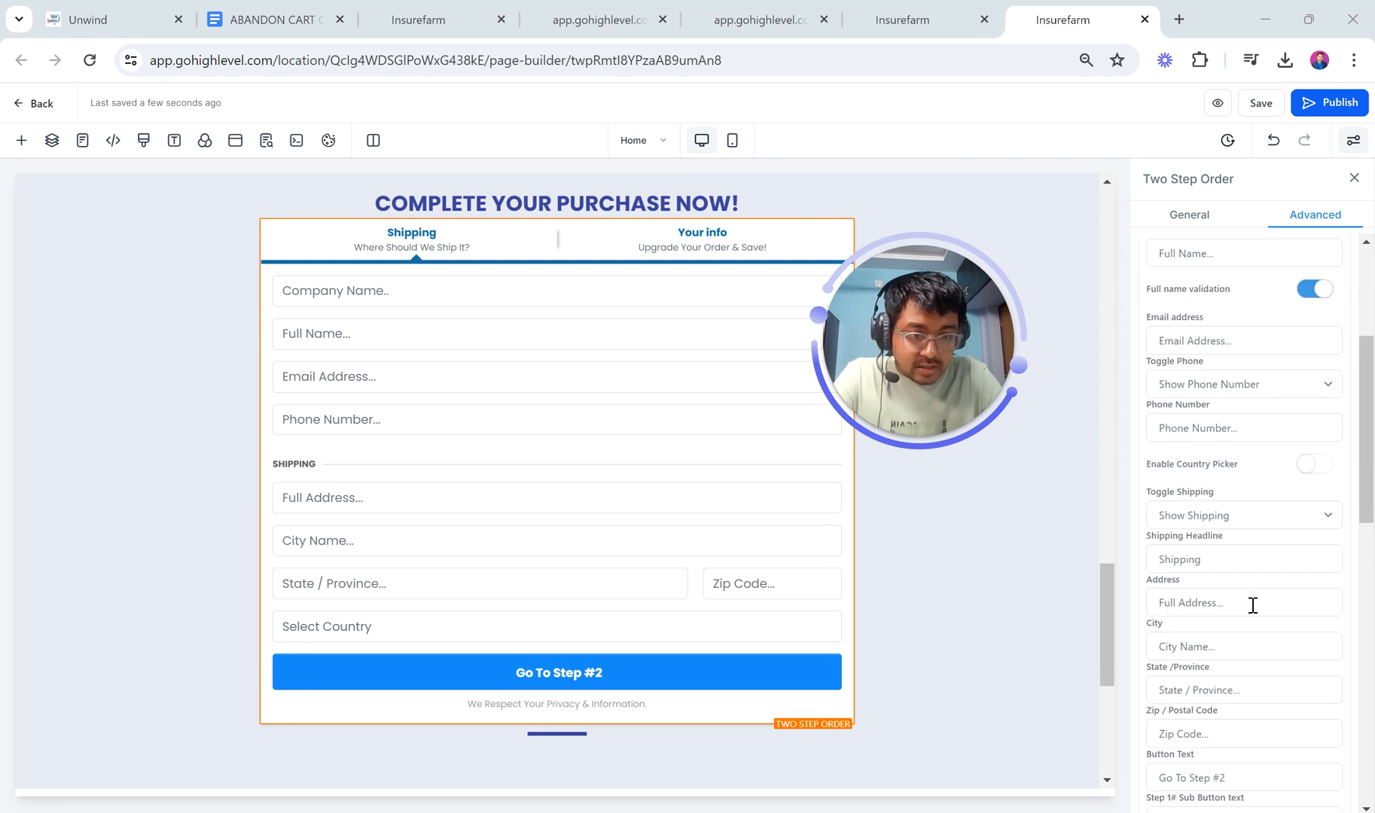
pyautogui.scroll(-3, 1252, 606)
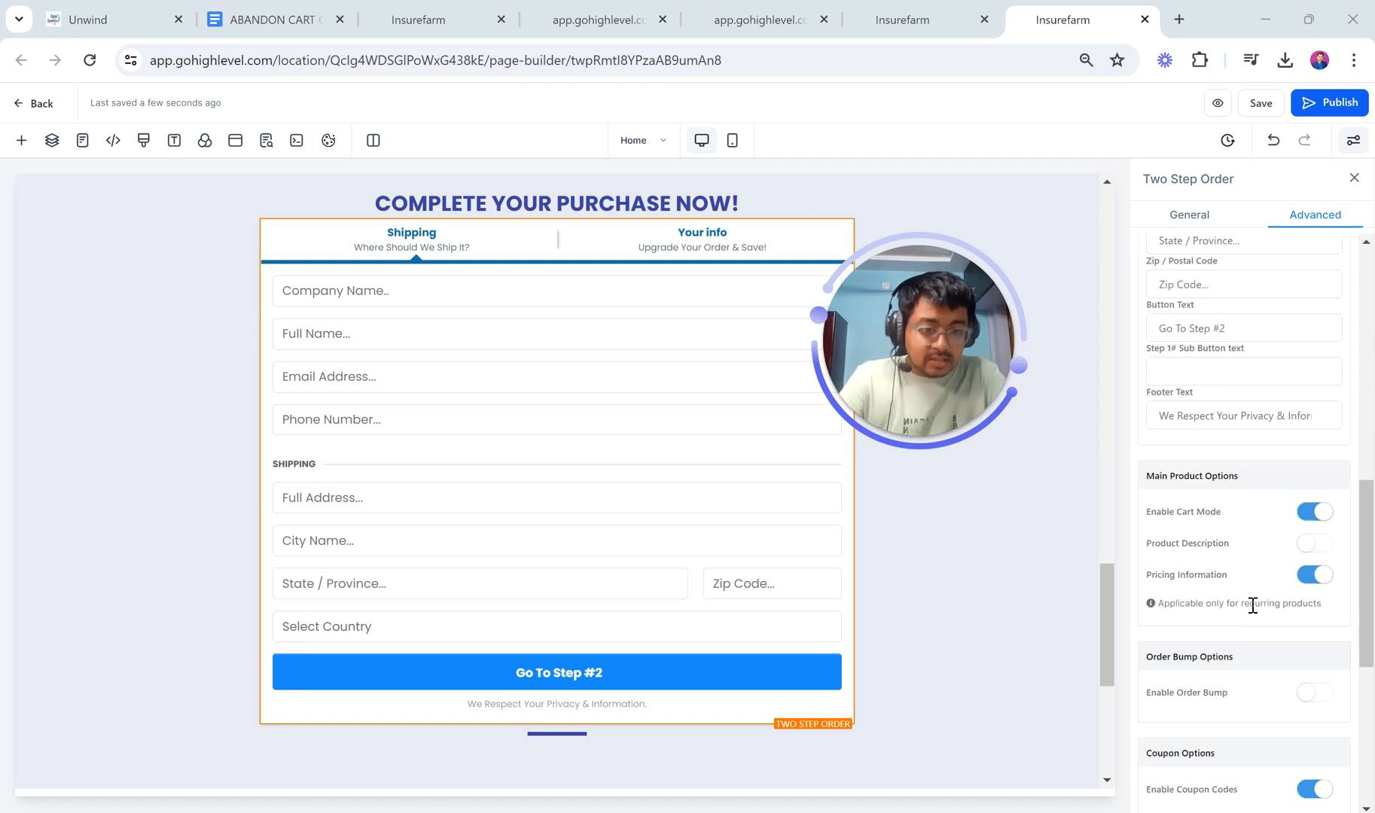
pyautogui.click(1315, 512)
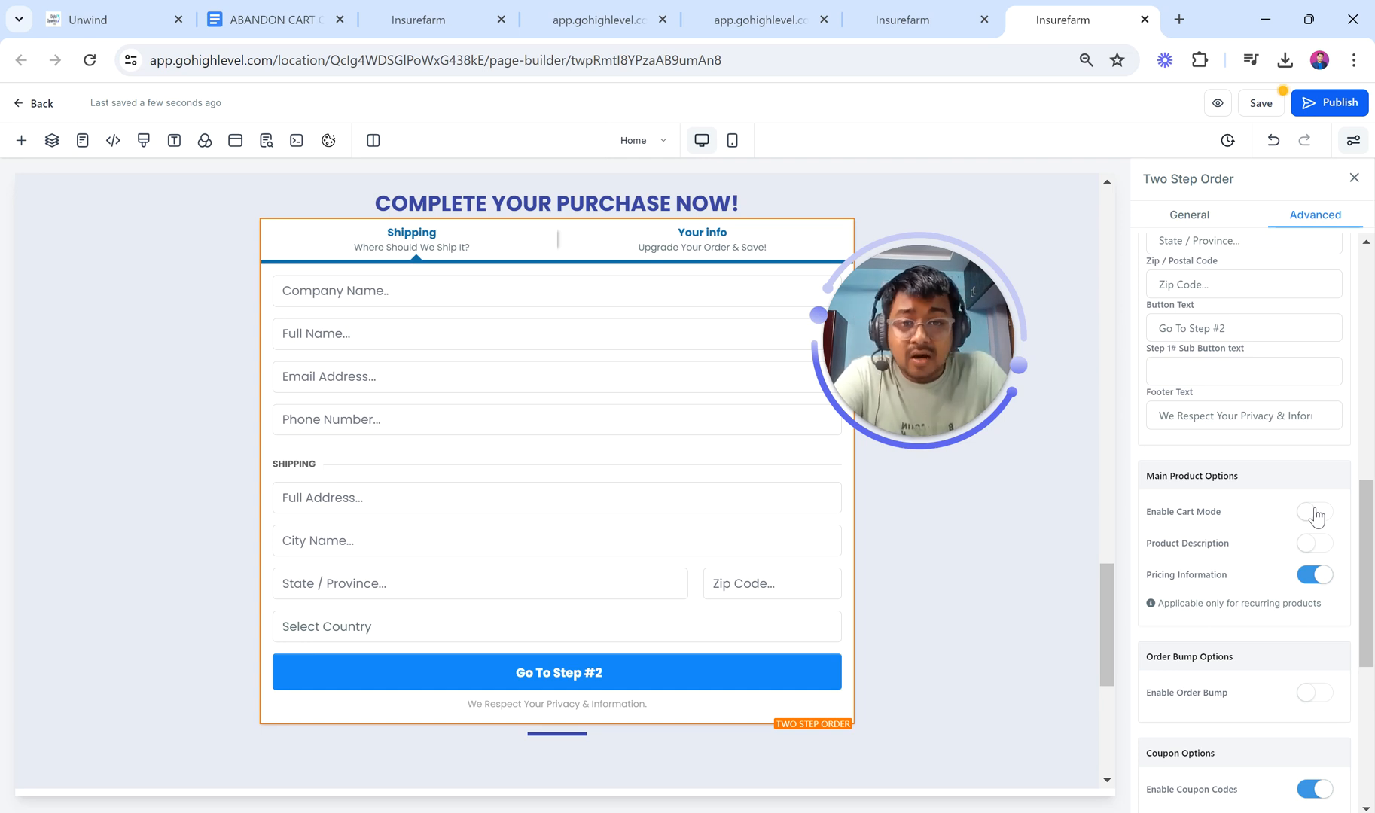
pyautogui.click(1258, 113)
pyautogui.click(776, 15)
pyautogui.click(595, 15)
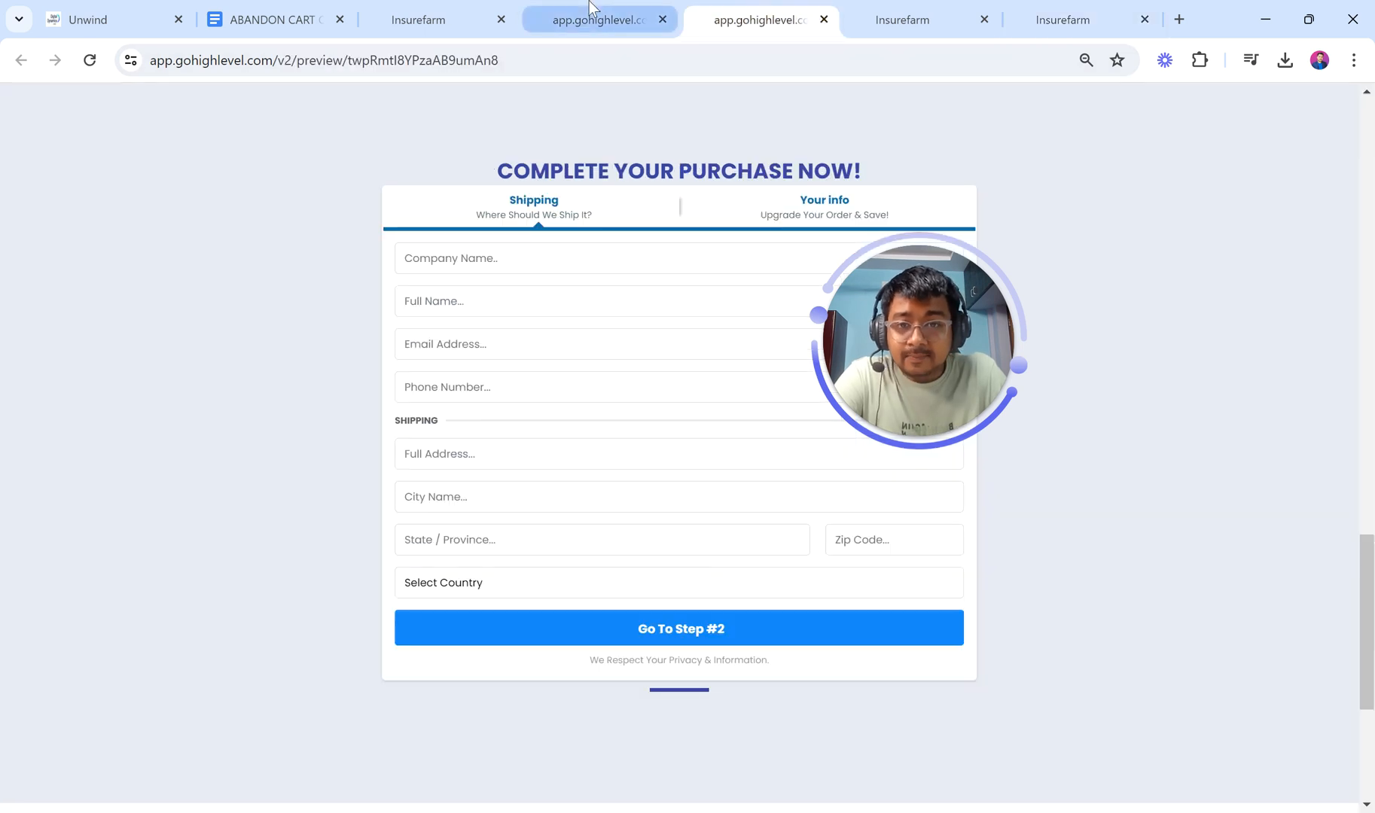
# Step: Save COURSE FUNNEL Product with its $999 one-time price
pyautogui.click(456, 11)
pyautogui.scroll(-1, 642, 548)
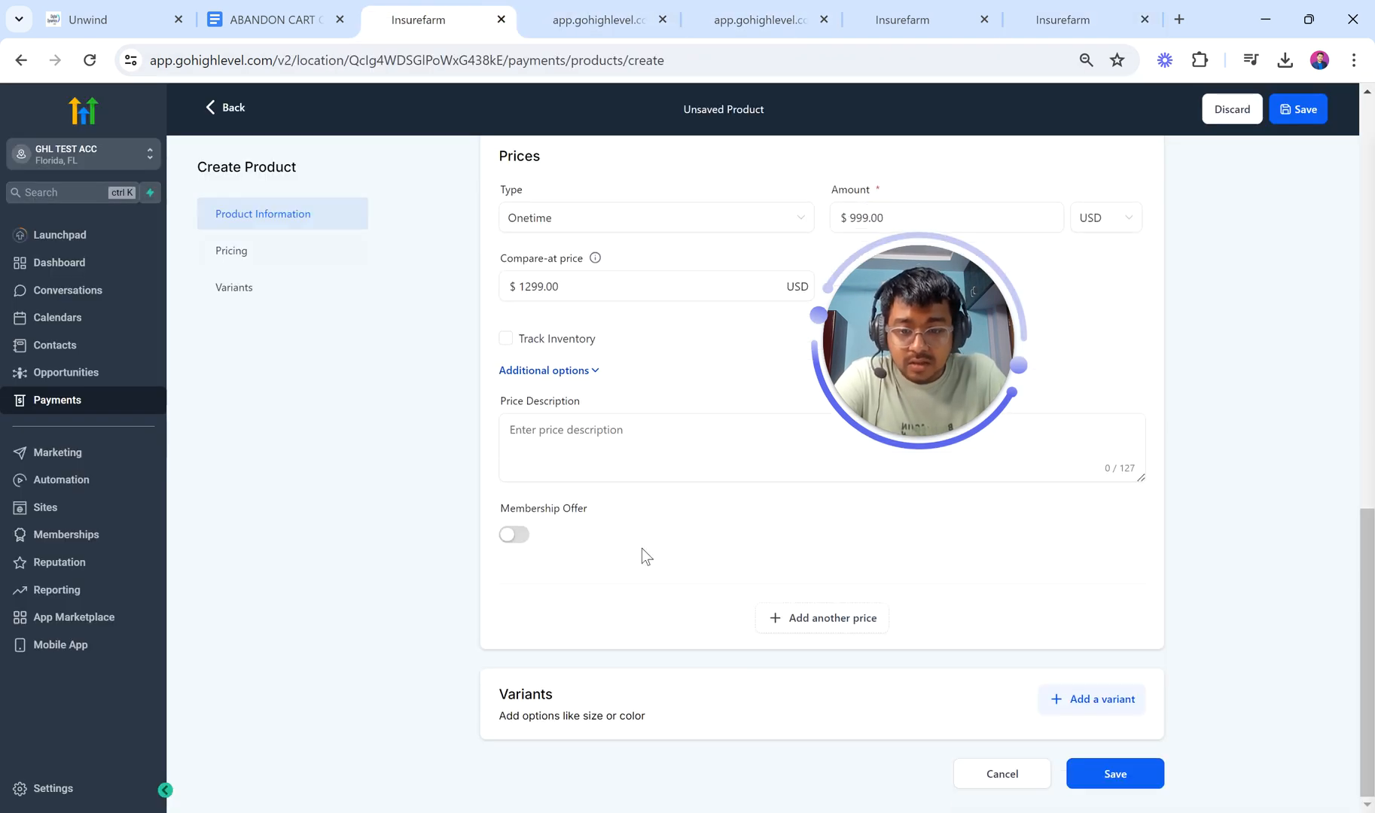
pyautogui.scroll(3, 780, 576)
pyautogui.scroll(-3, 780, 576)
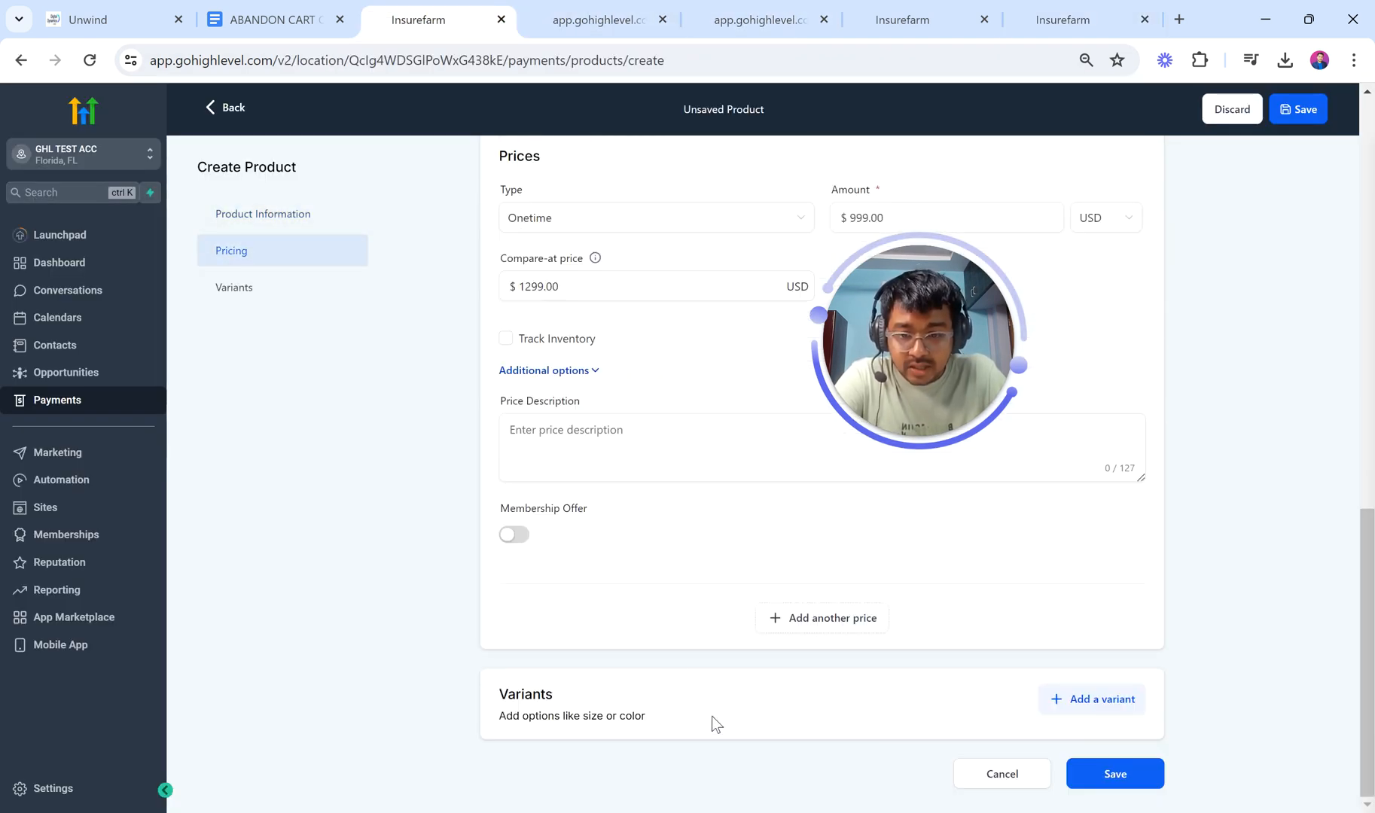
pyautogui.scroll(3, 979, 687)
pyautogui.scroll(-3, 979, 686)
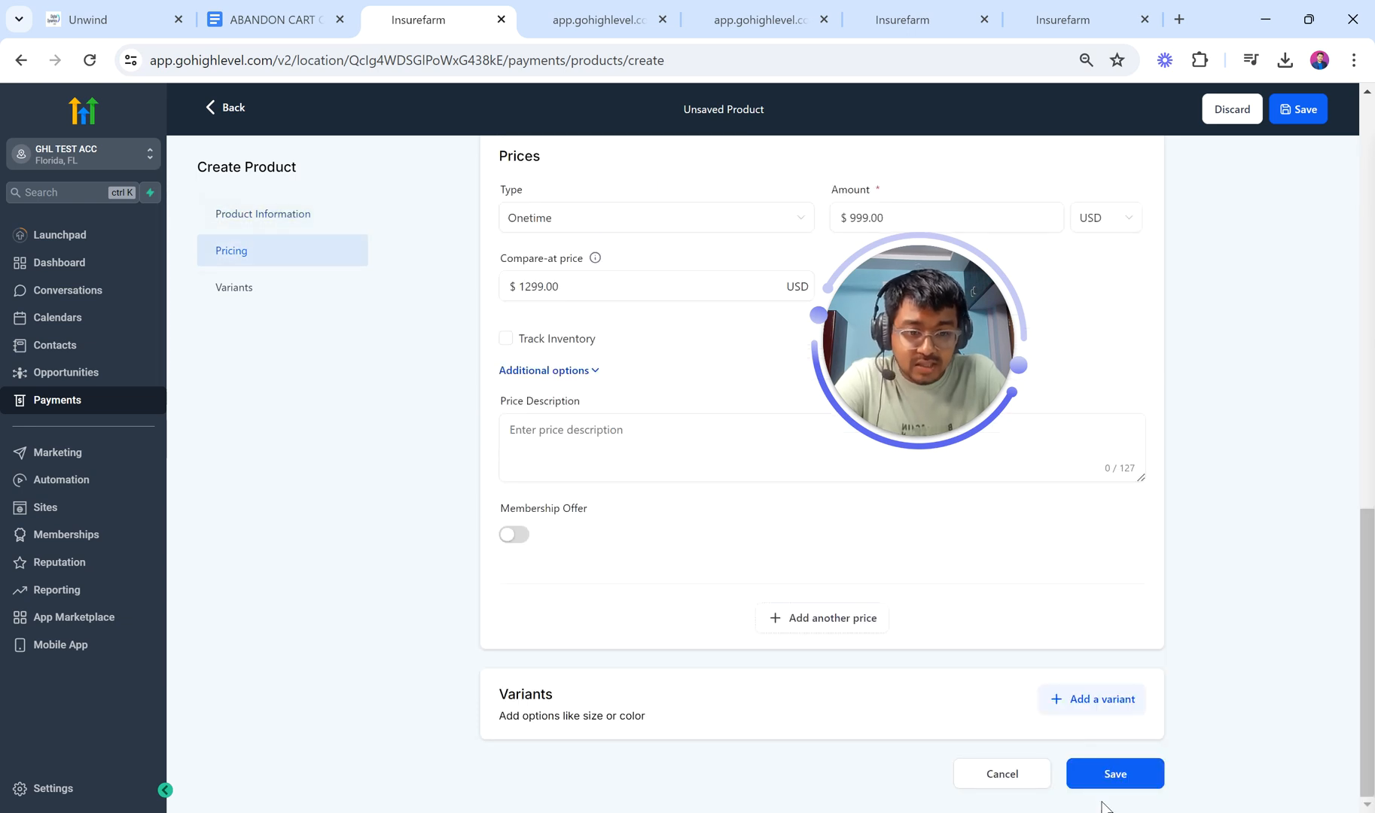
pyautogui.click(1115, 783)
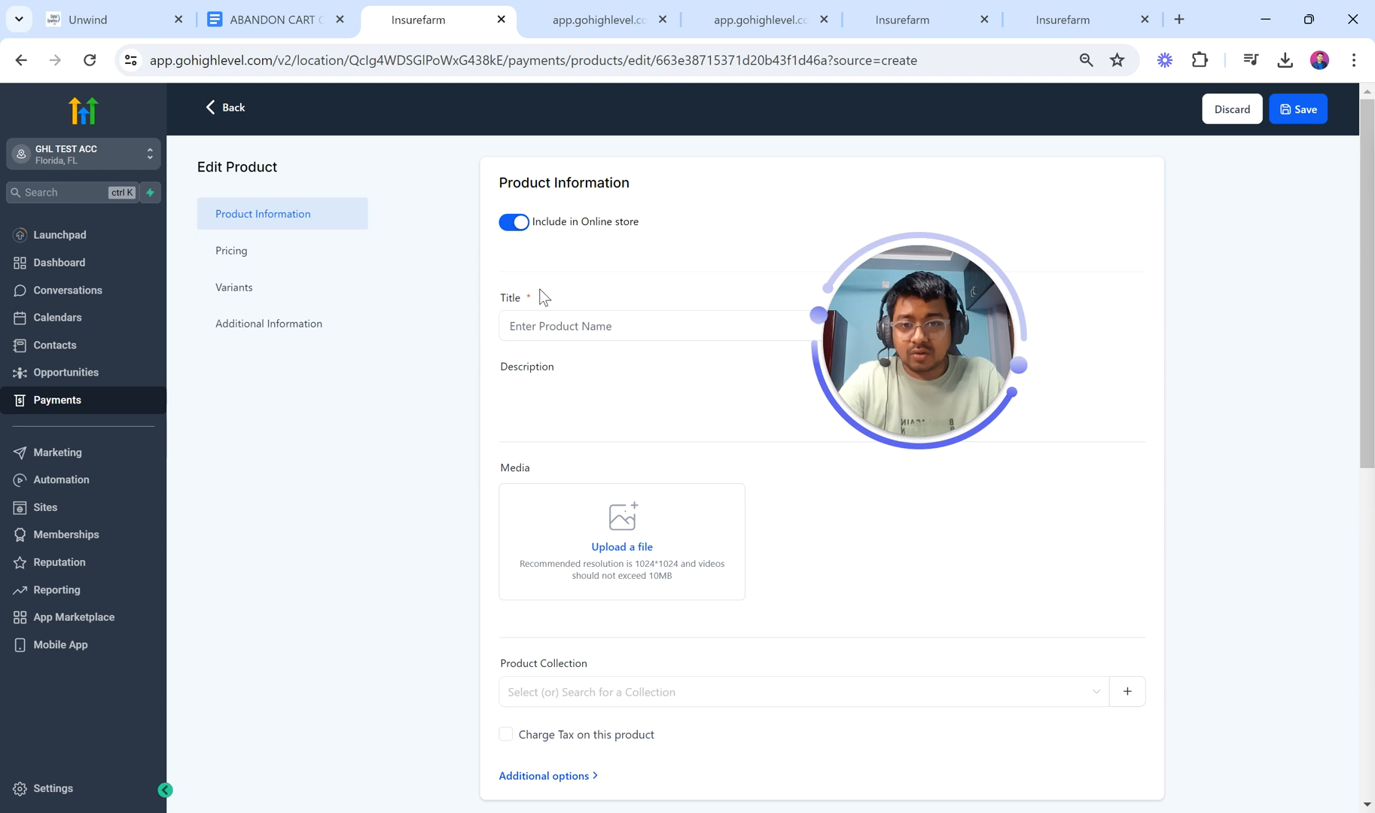
# Step: Confirm CREATE PRODUCT is ticked in the abandon cart checklist, then return to the product
pyautogui.scroll(-3, 538, 369)
pyautogui.scroll(2, 538, 369)
pyautogui.scroll(1, 527, 353)
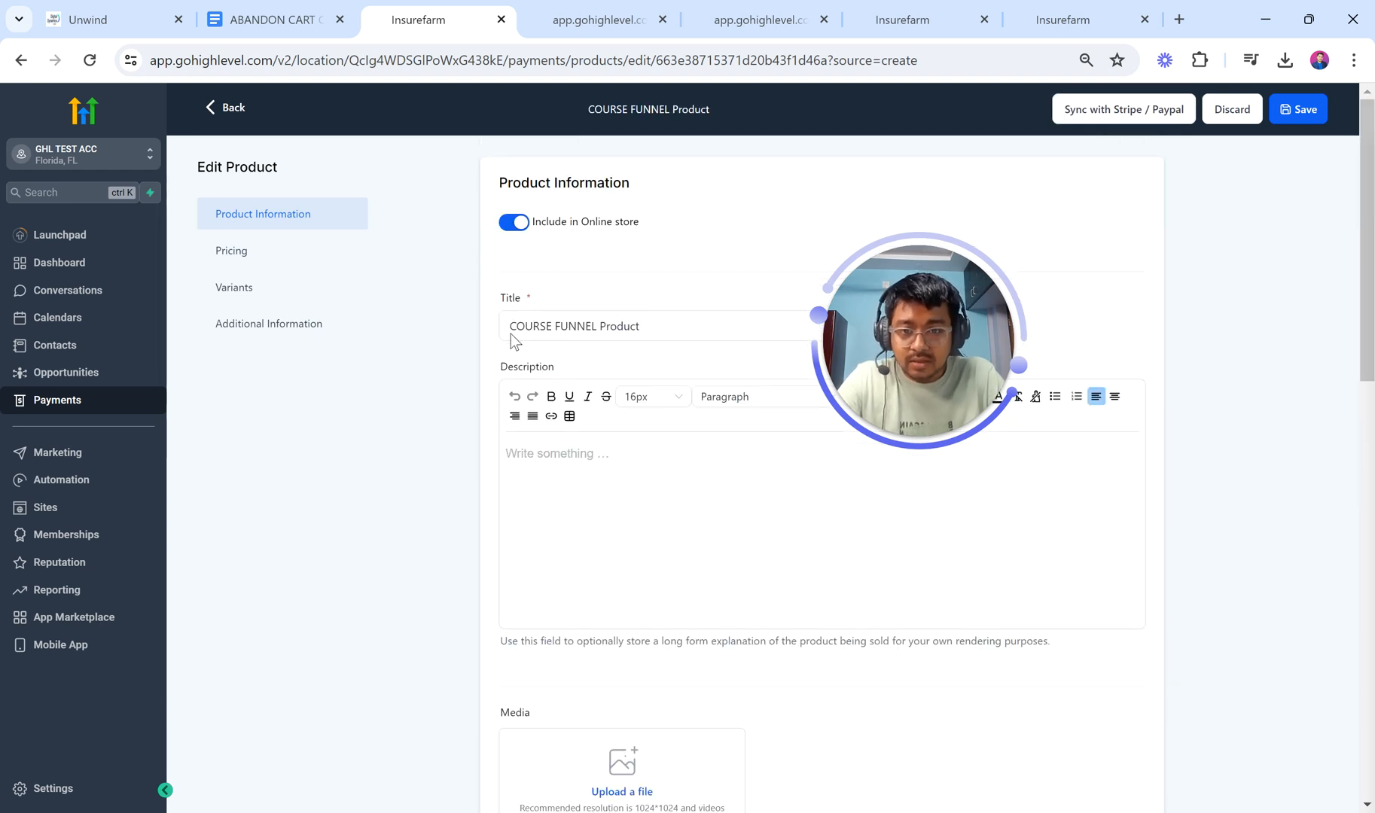
pyautogui.scroll(-9, 604, 477)
pyautogui.scroll(-2, 605, 475)
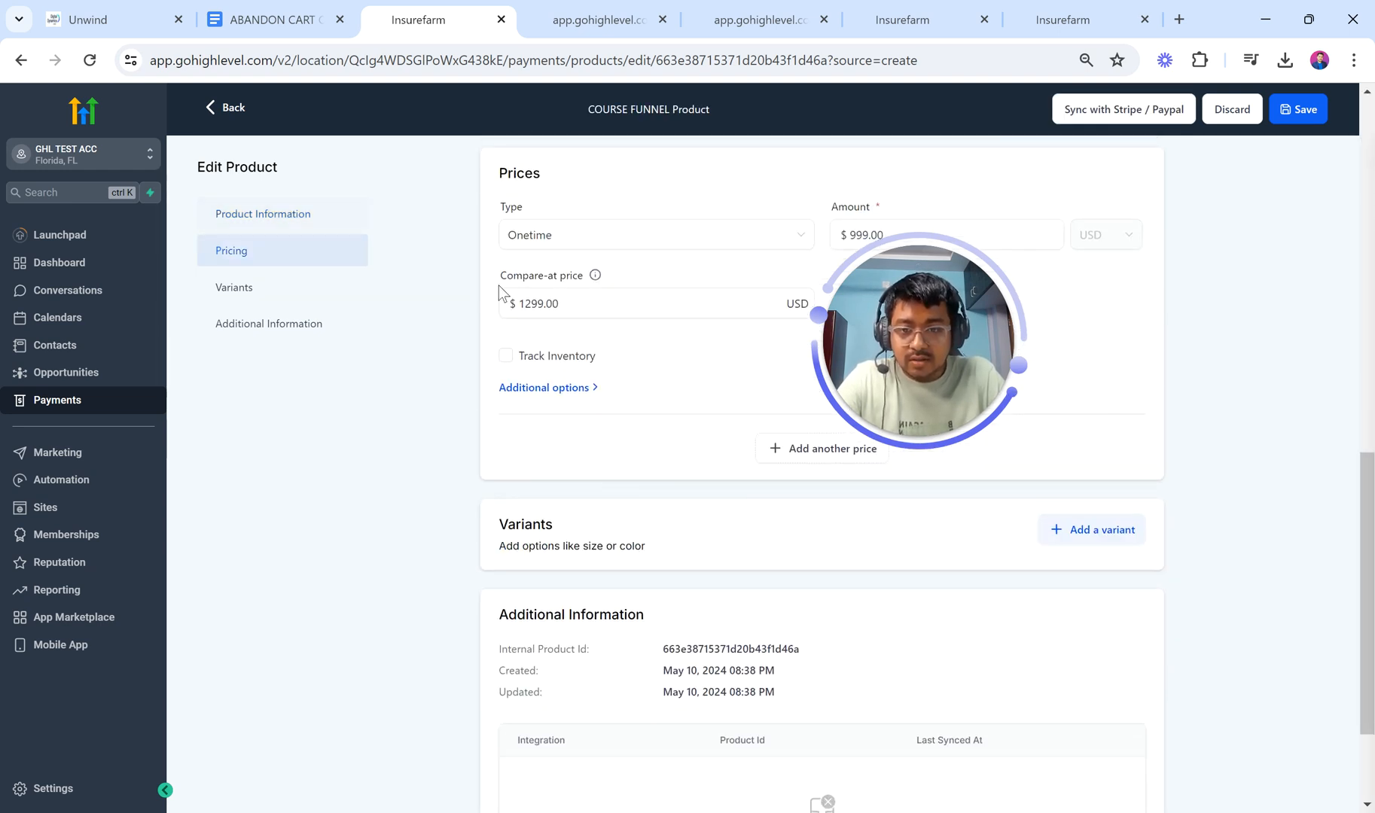
pyautogui.click(271, 20)
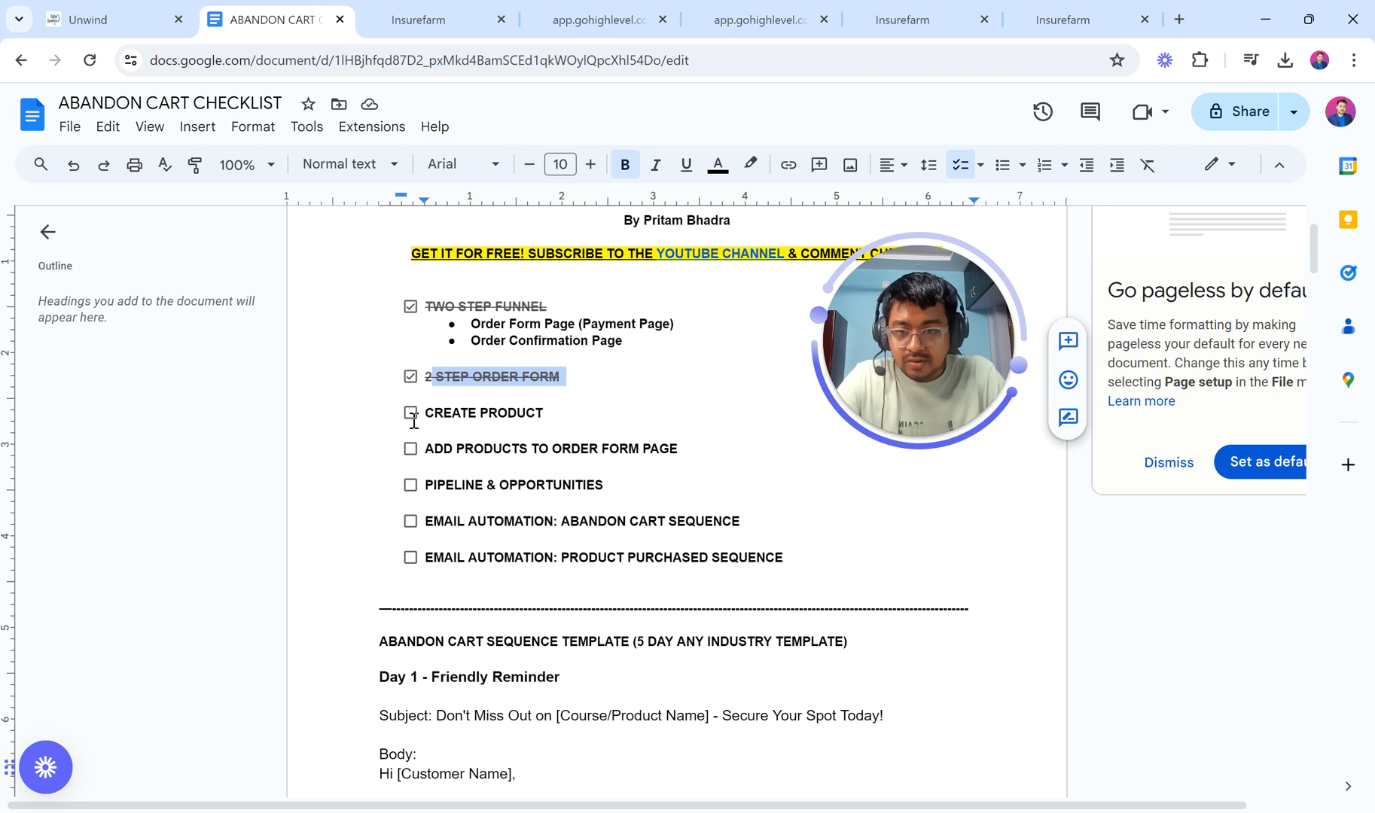
pyautogui.click(433, 6)
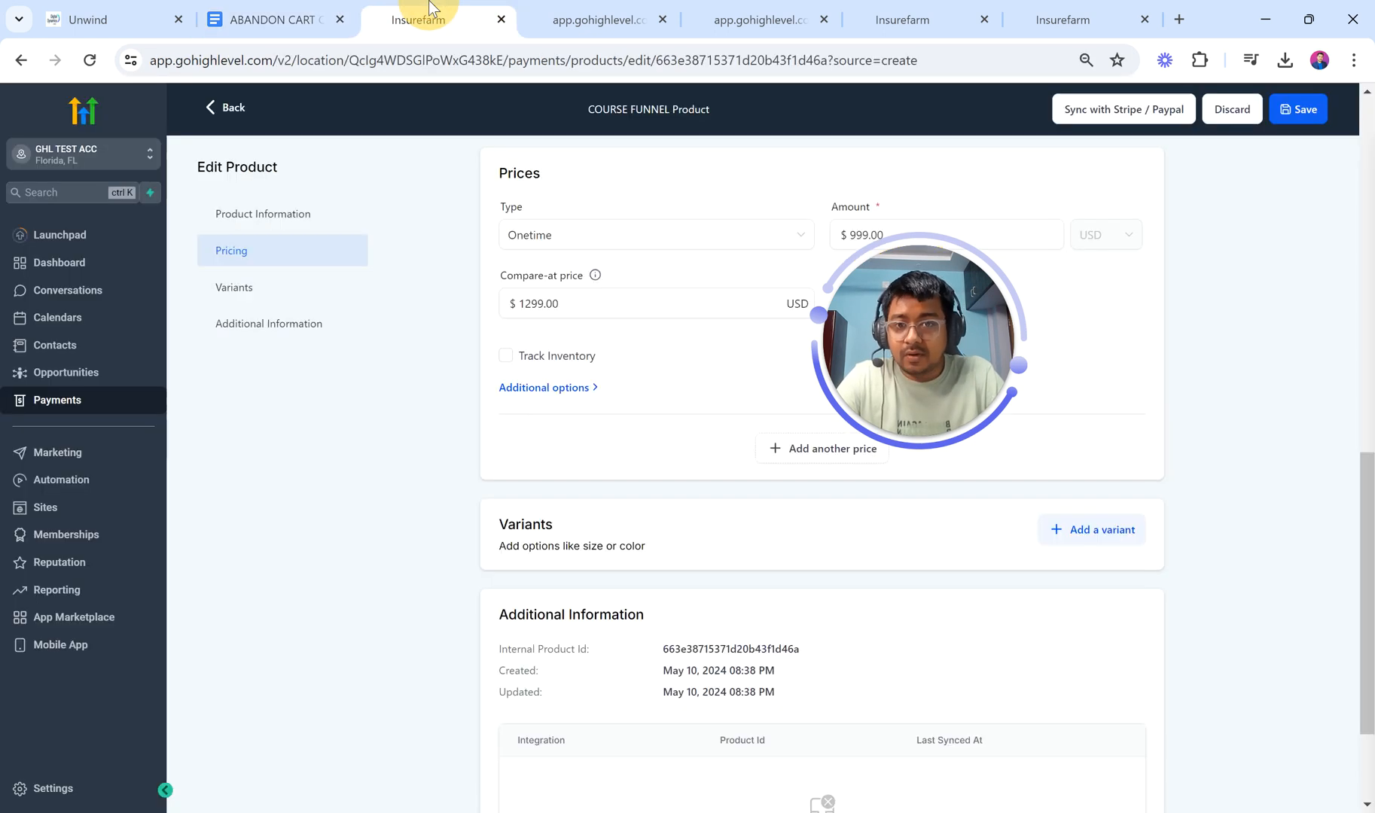
pyautogui.click(278, 7)
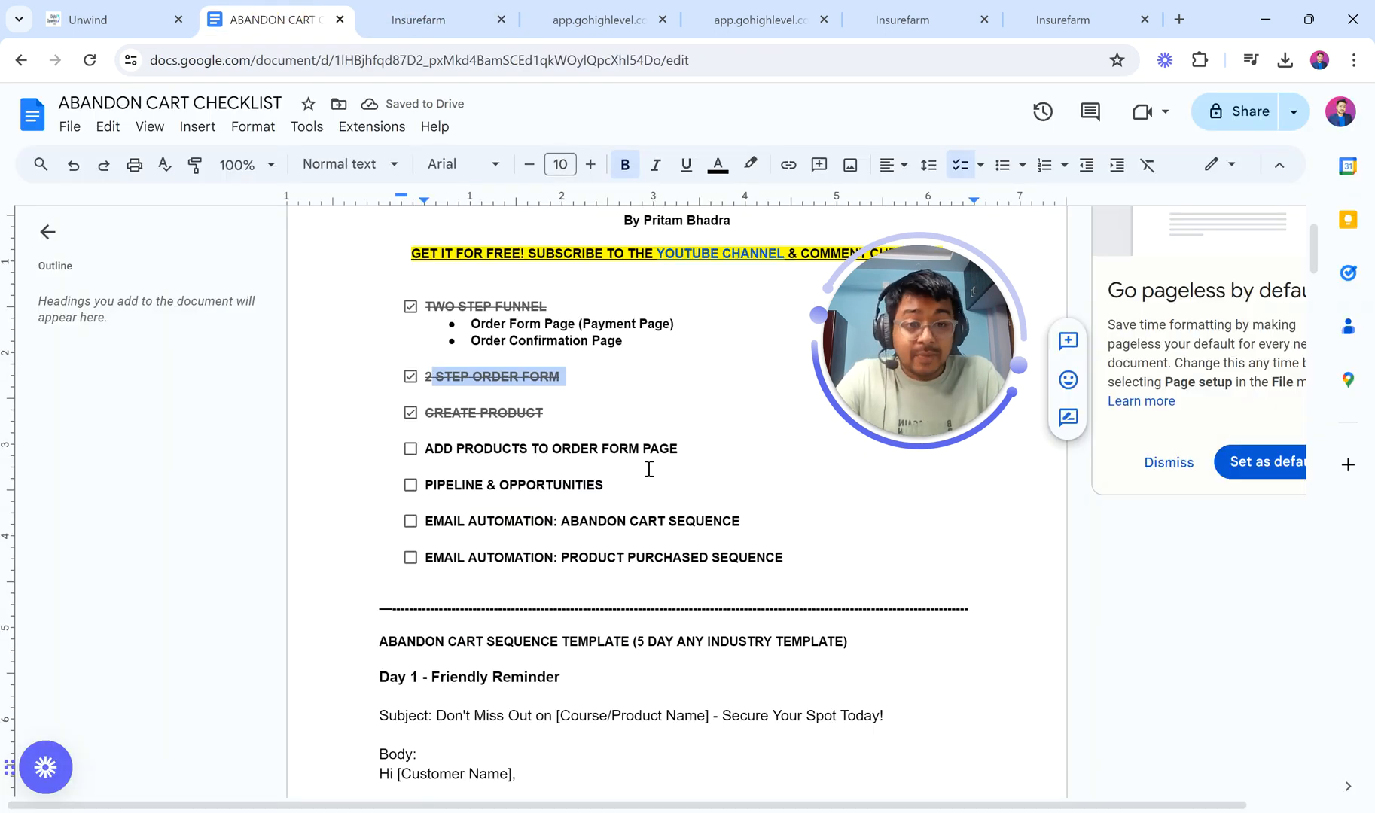
pyautogui.click(429, 17)
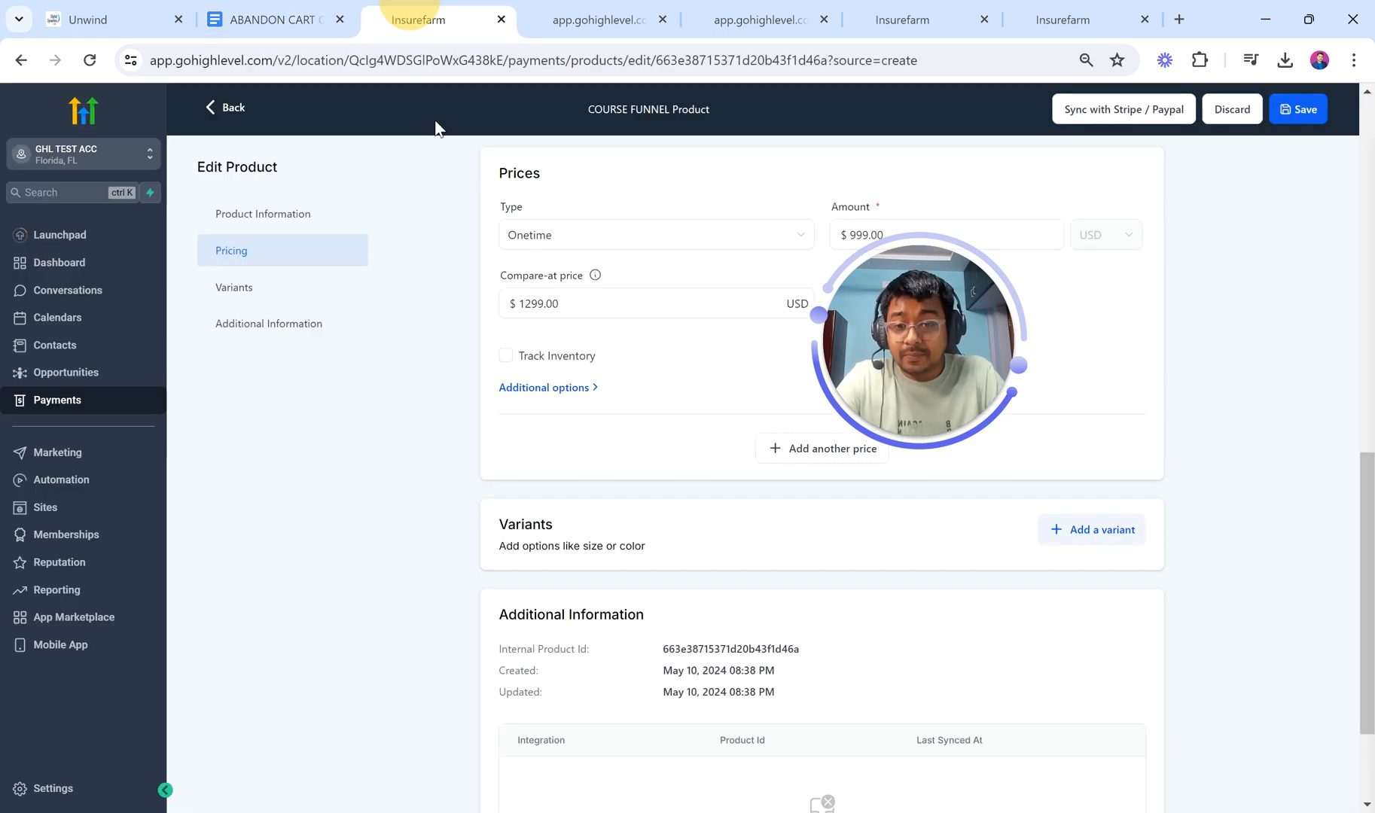
# Step: Open the Strategic Coaching funnel and show the SALES PAGE step's empty Products list
pyautogui.click(114, 510)
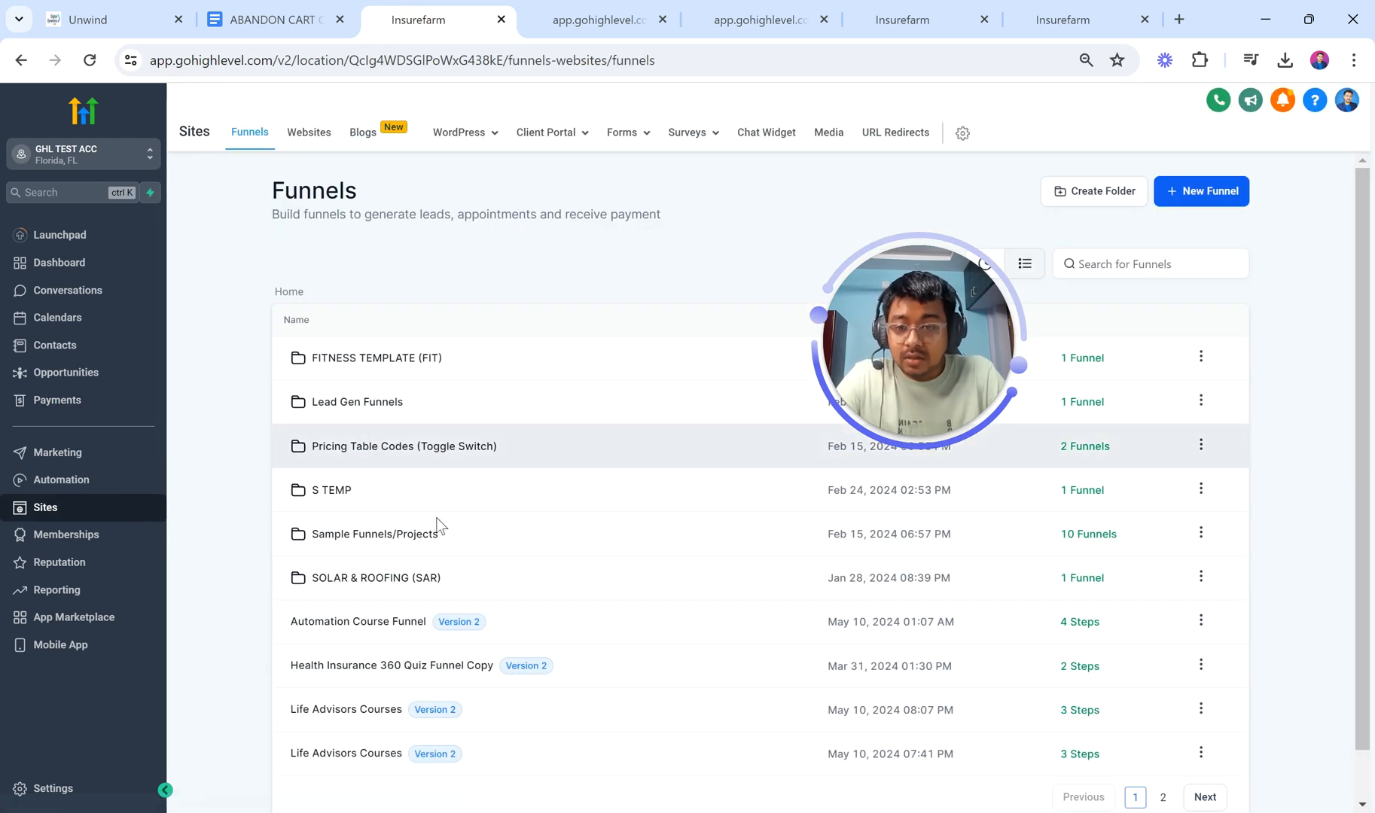
pyautogui.scroll(-1, 438, 527)
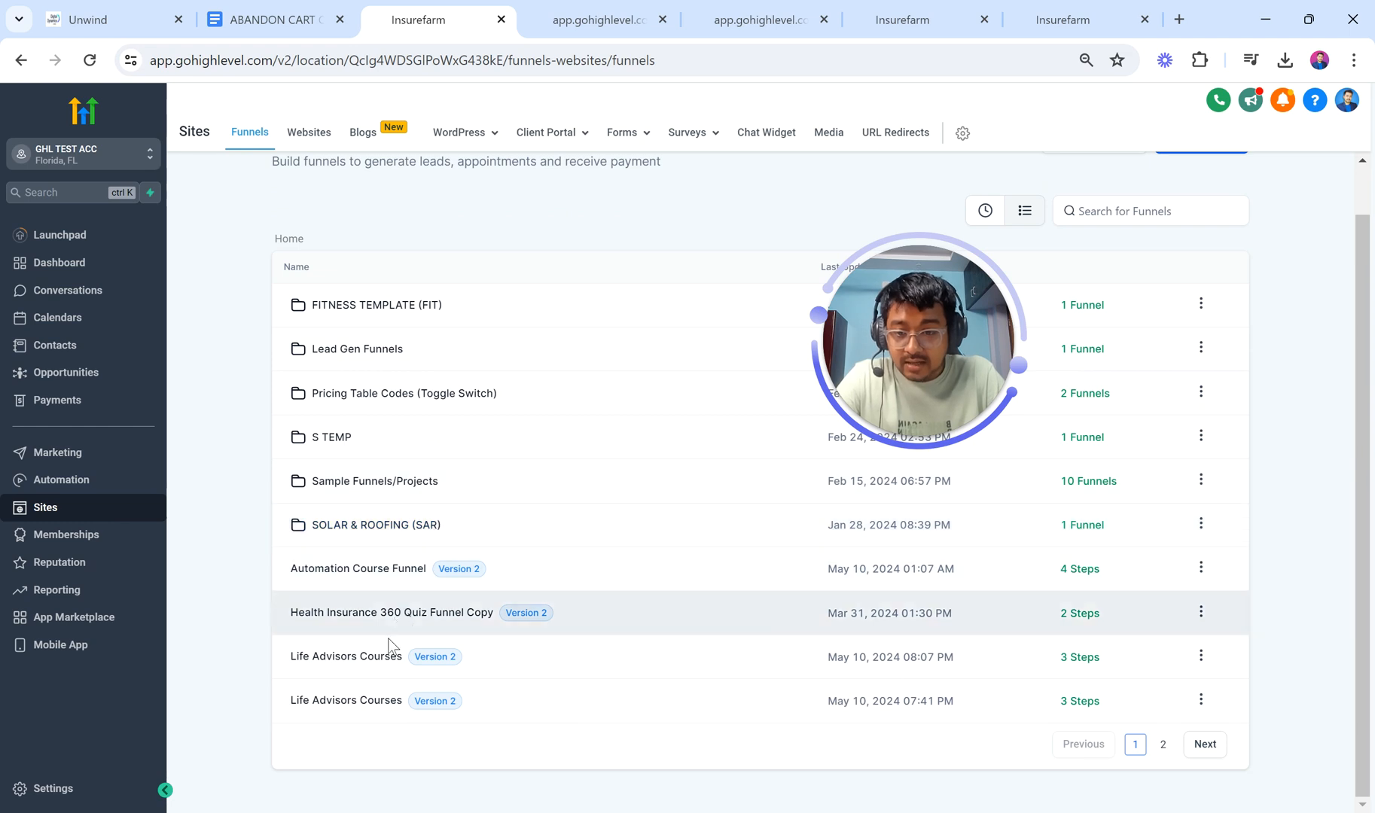
pyautogui.click(372, 661)
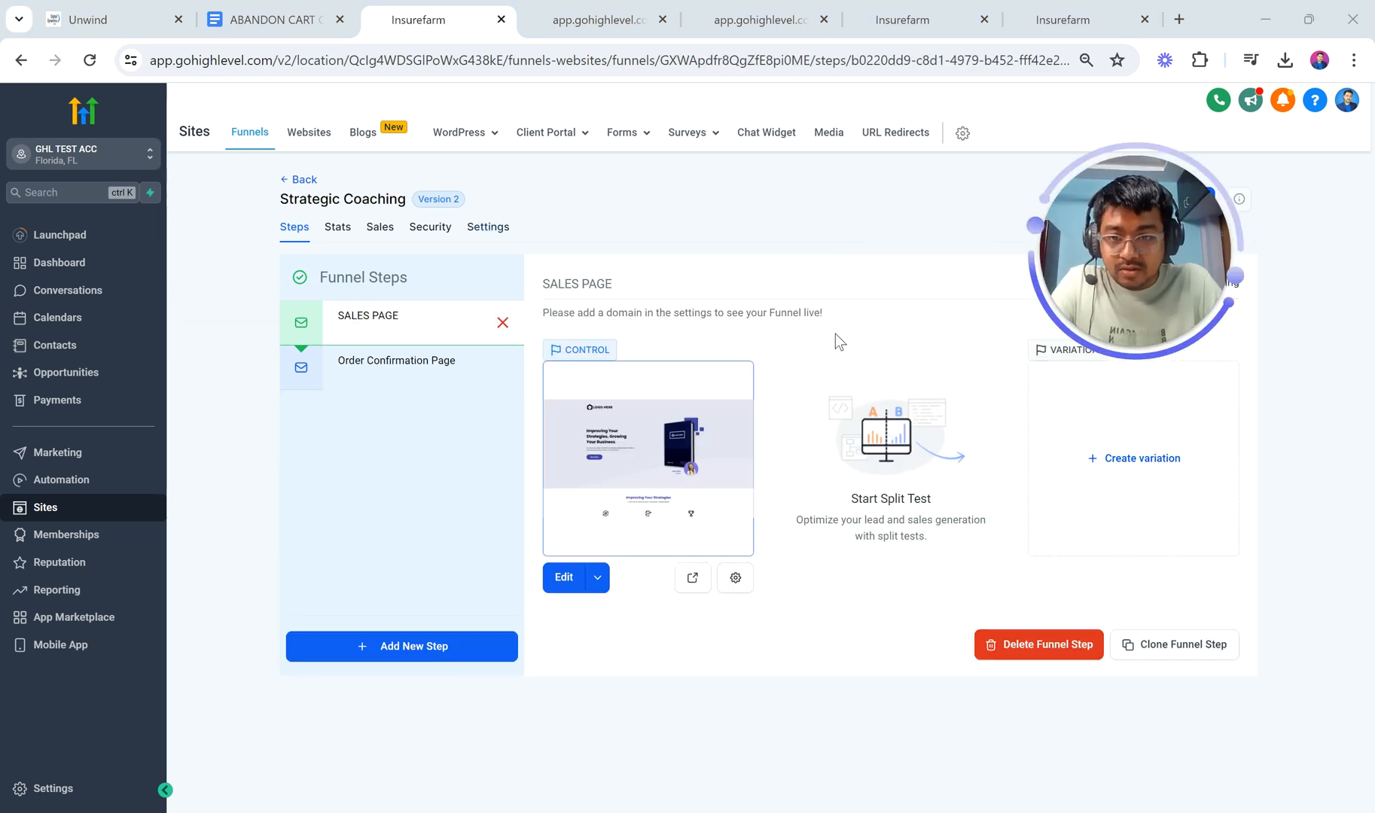
pyautogui.moveTo(1132, 284); pyautogui.dragTo(1278, 184)
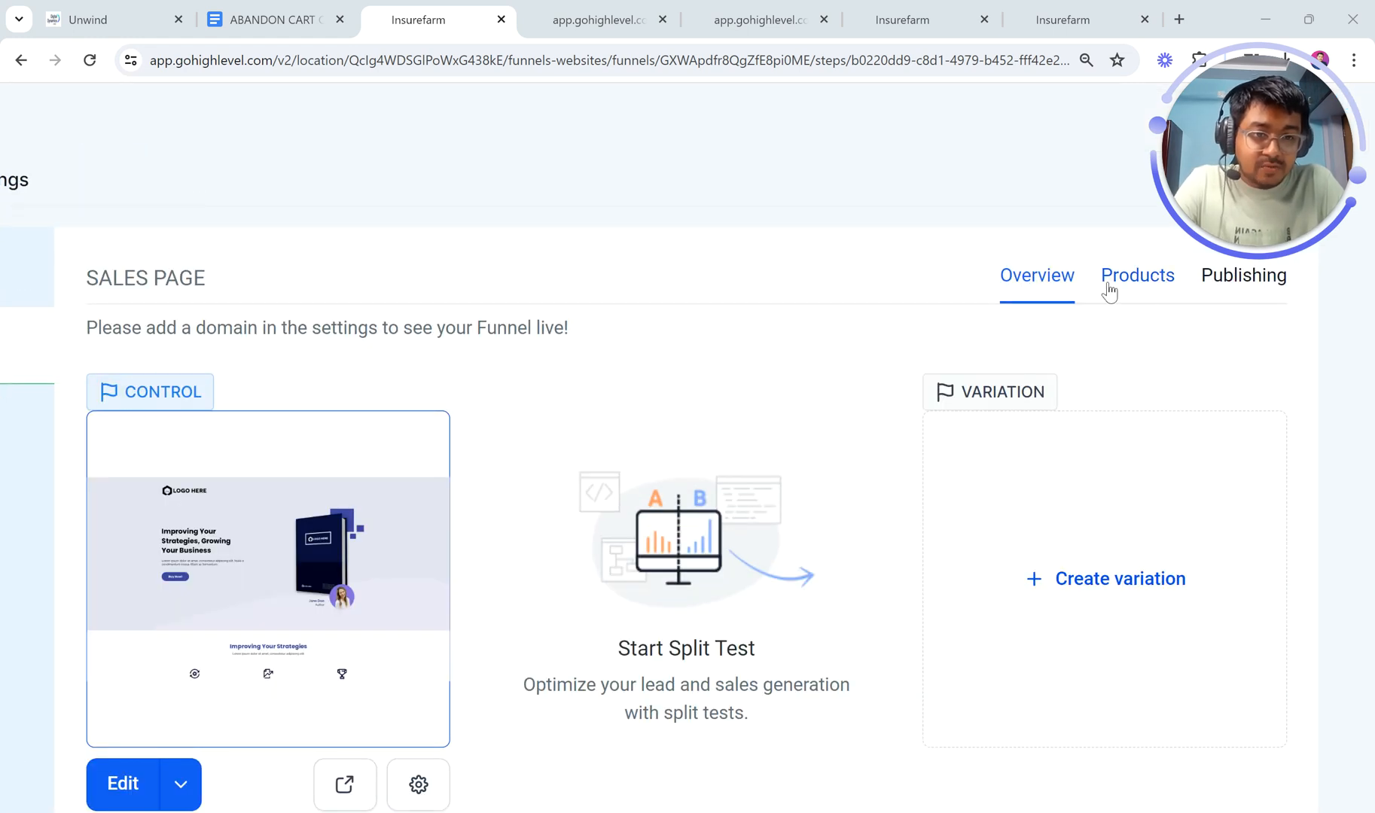
pyautogui.click(1137, 274)
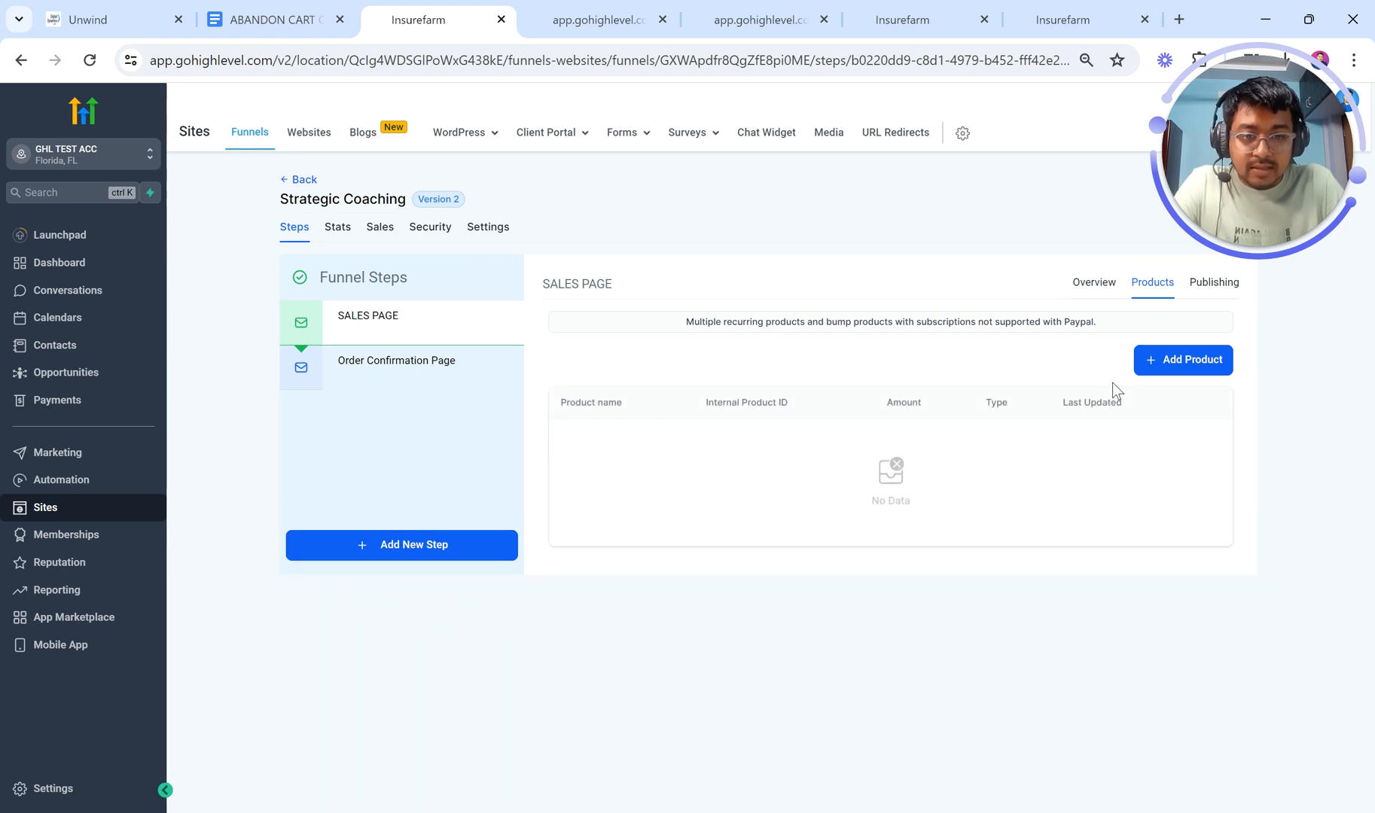
# Step: Add COURSE FUNNEL Product at its $999 price to the sales page and save
pyautogui.click(1175, 359)
pyautogui.click(714, 413)
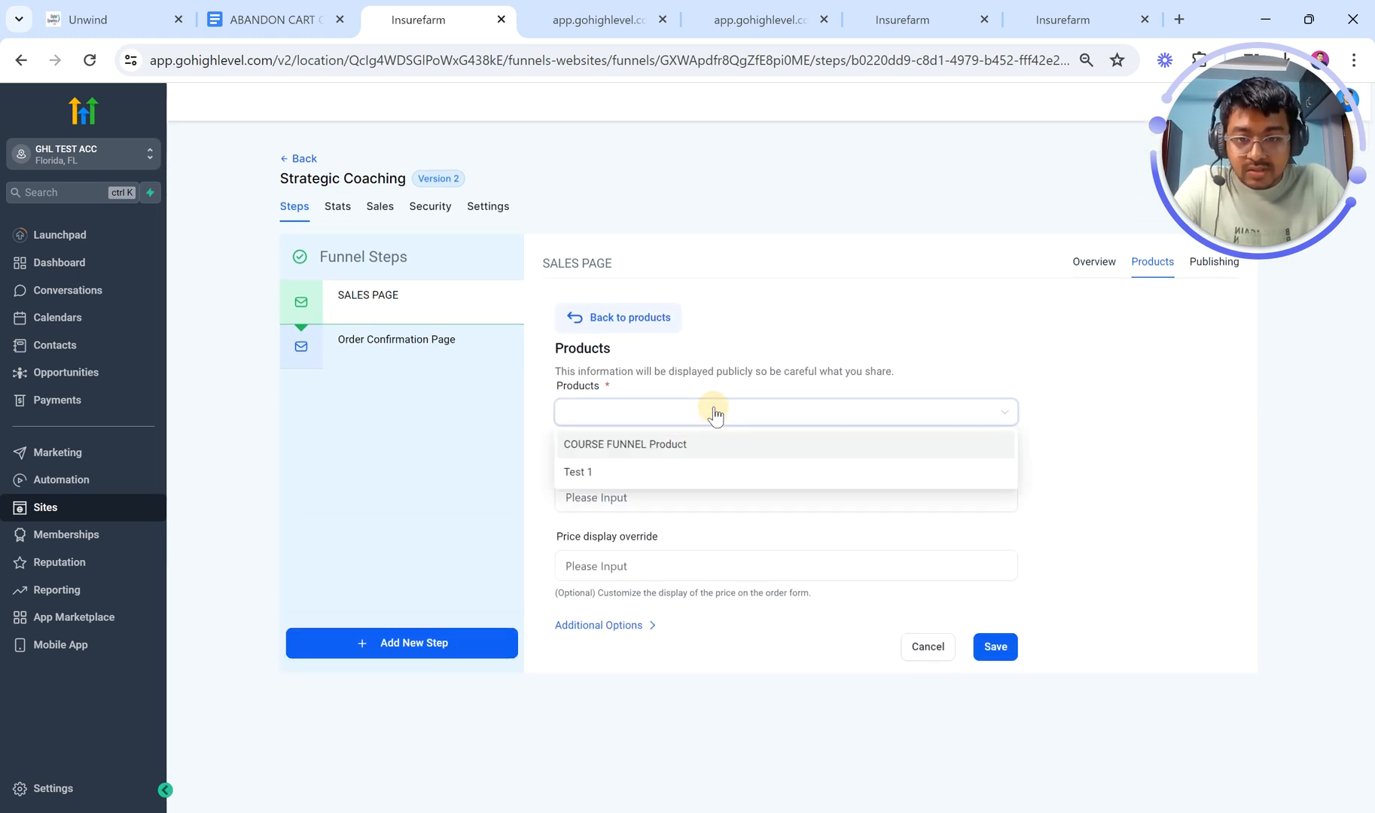
pyautogui.click(719, 448)
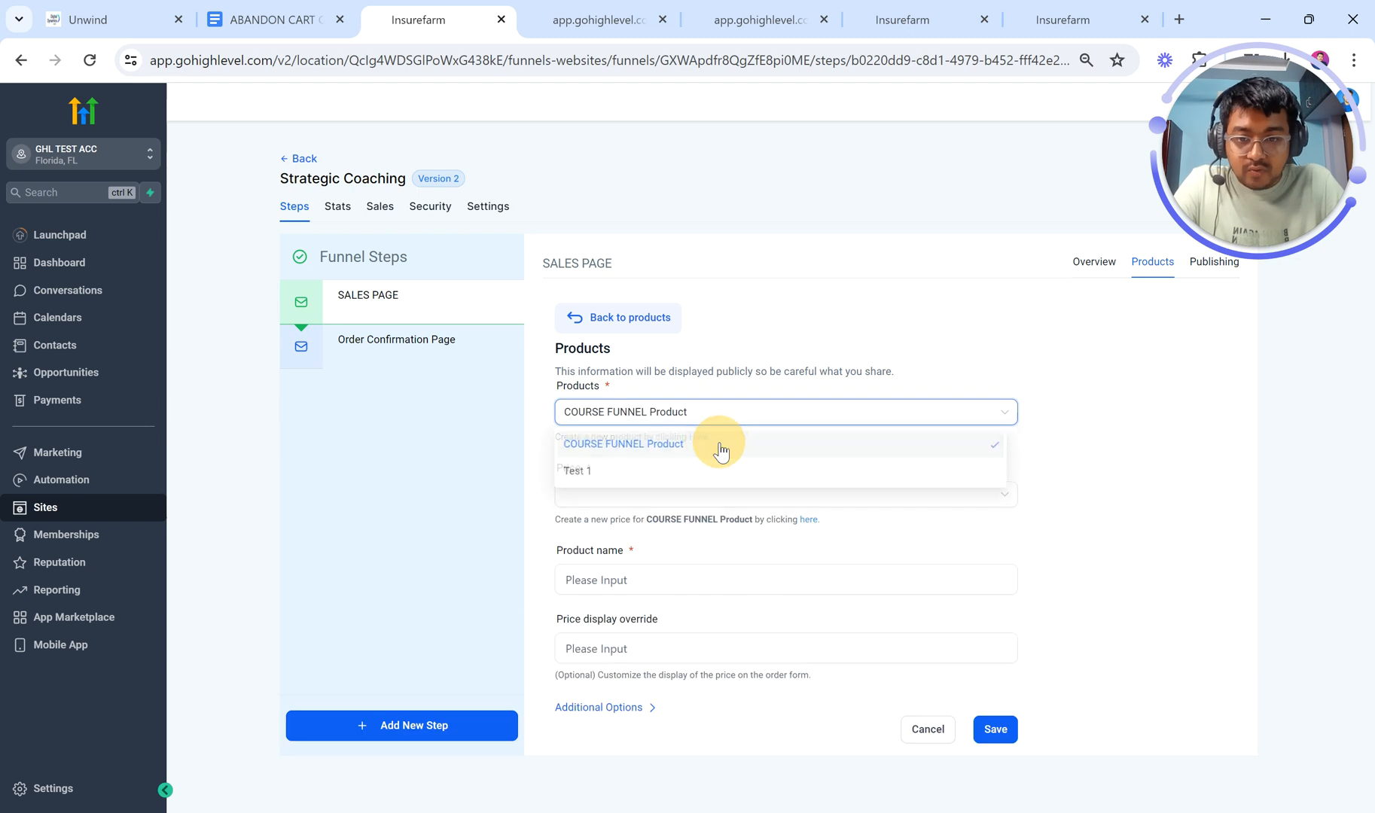
pyautogui.click(669, 490)
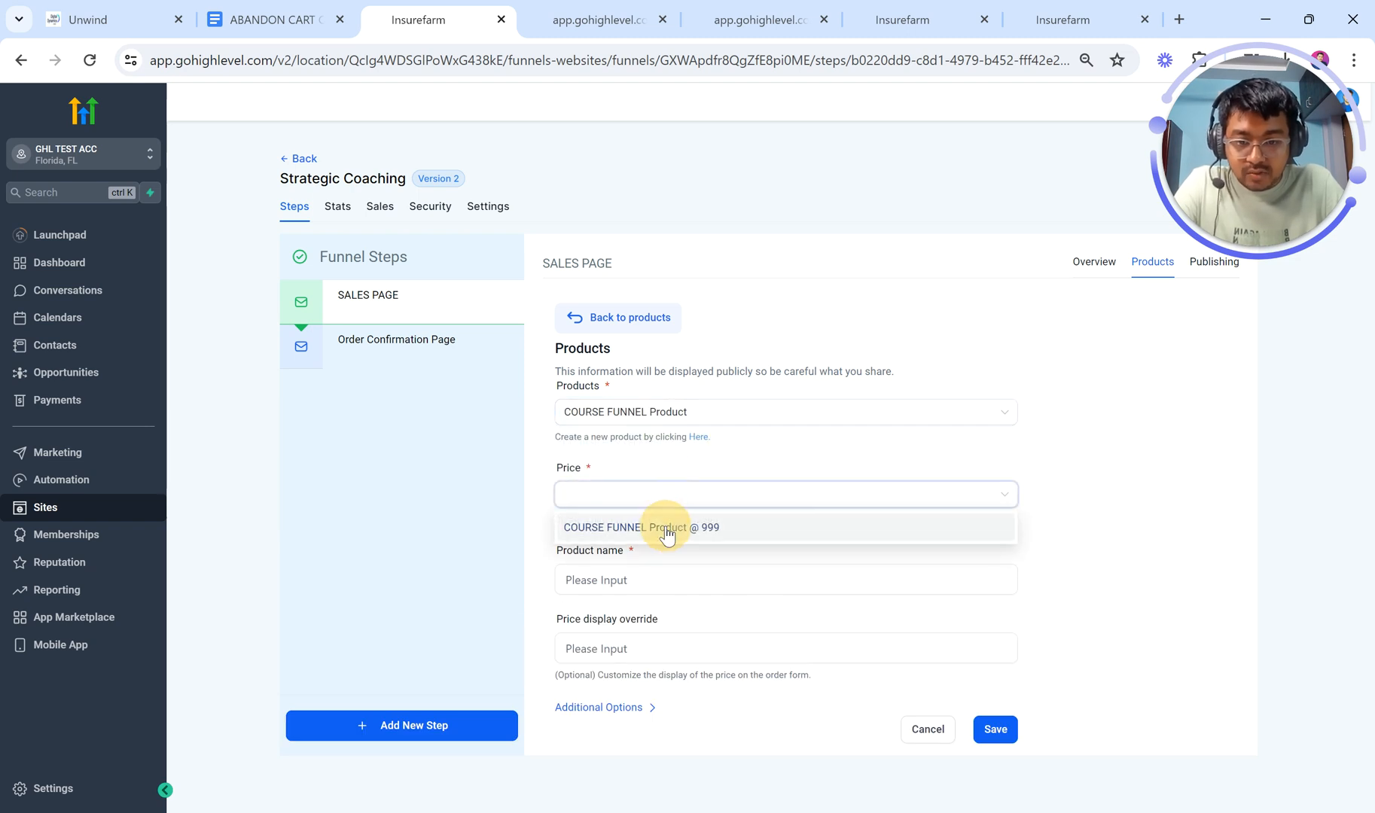
pyautogui.click(666, 528)
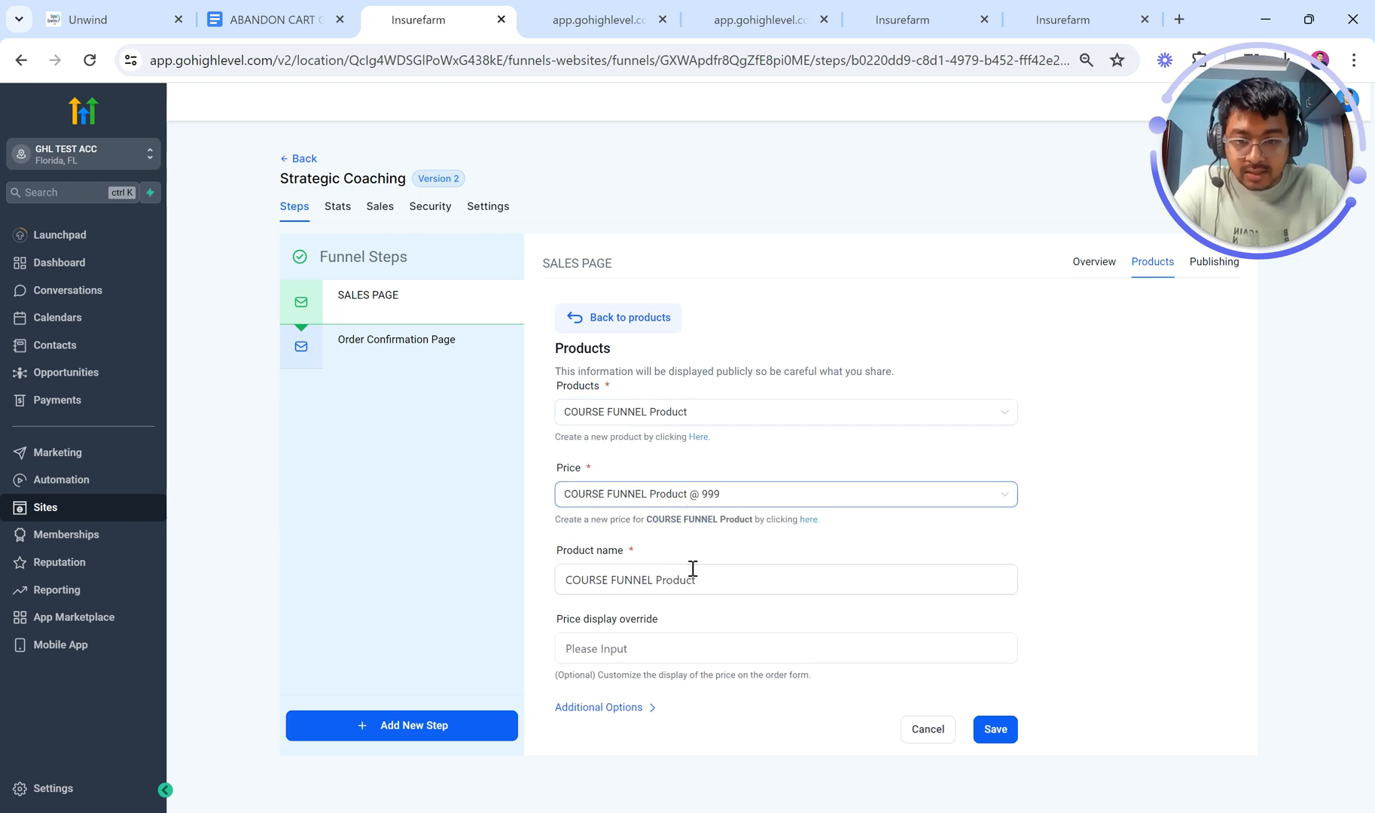
pyautogui.click(658, 647)
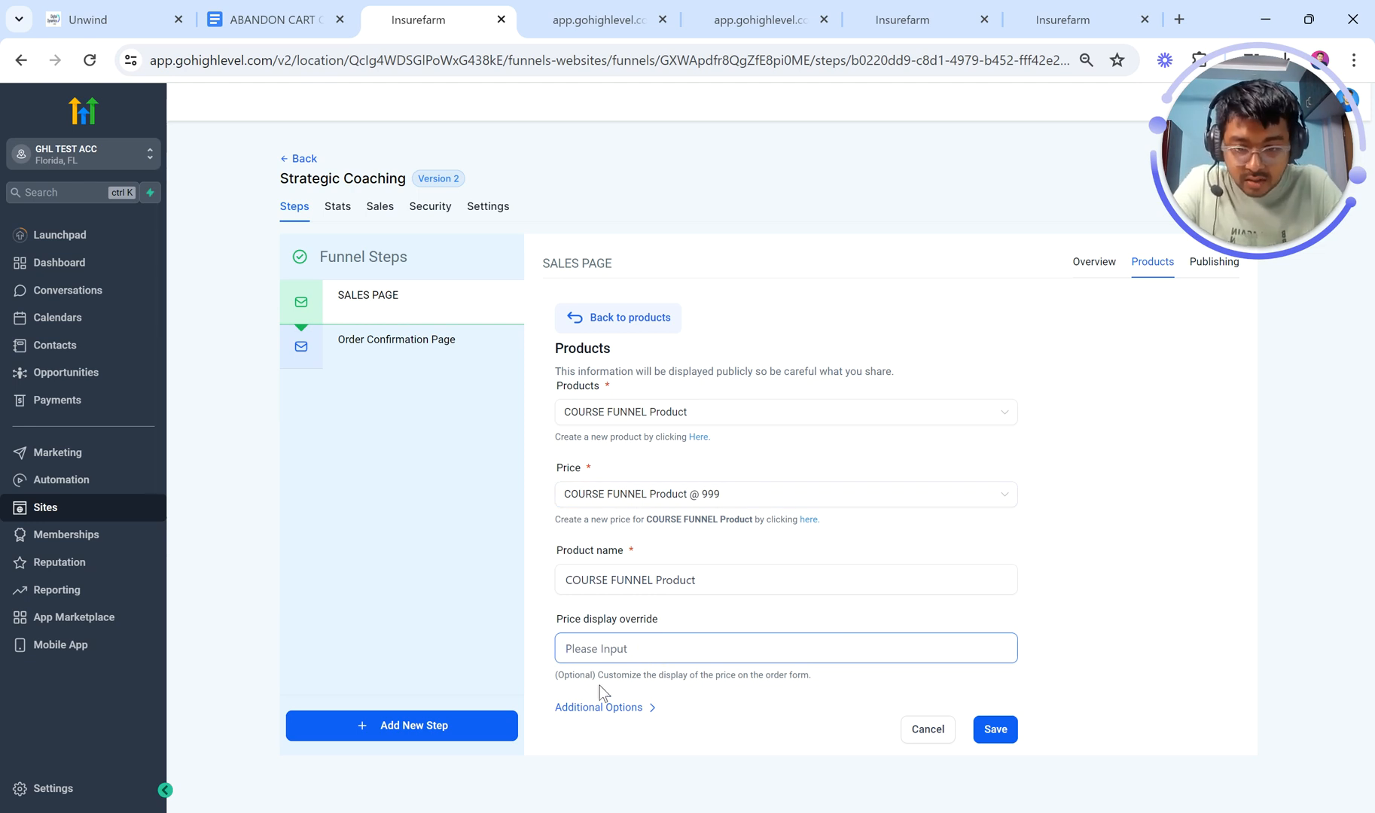
pyautogui.click(635, 714)
pyautogui.scroll(-2, 743, 654)
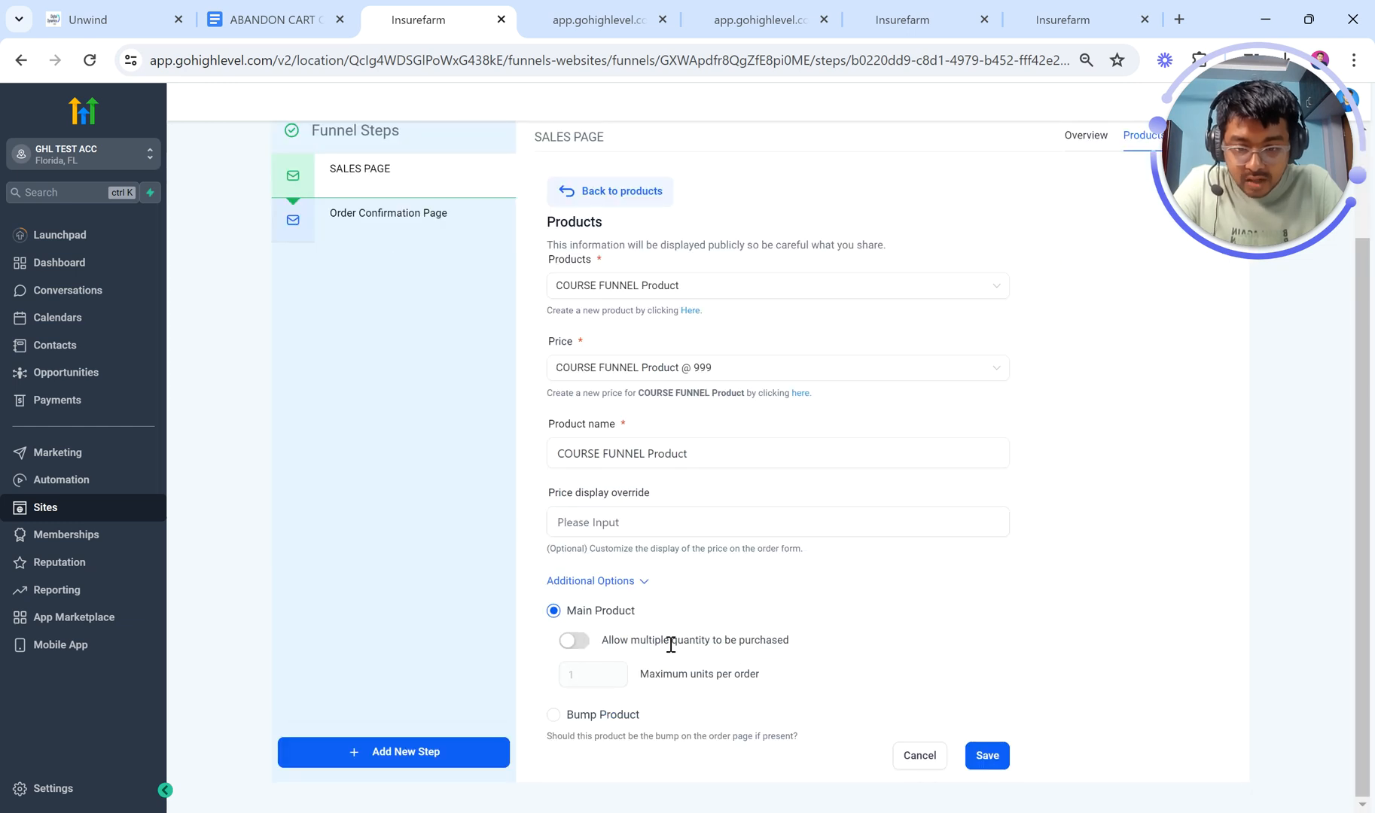
pyautogui.click(977, 750)
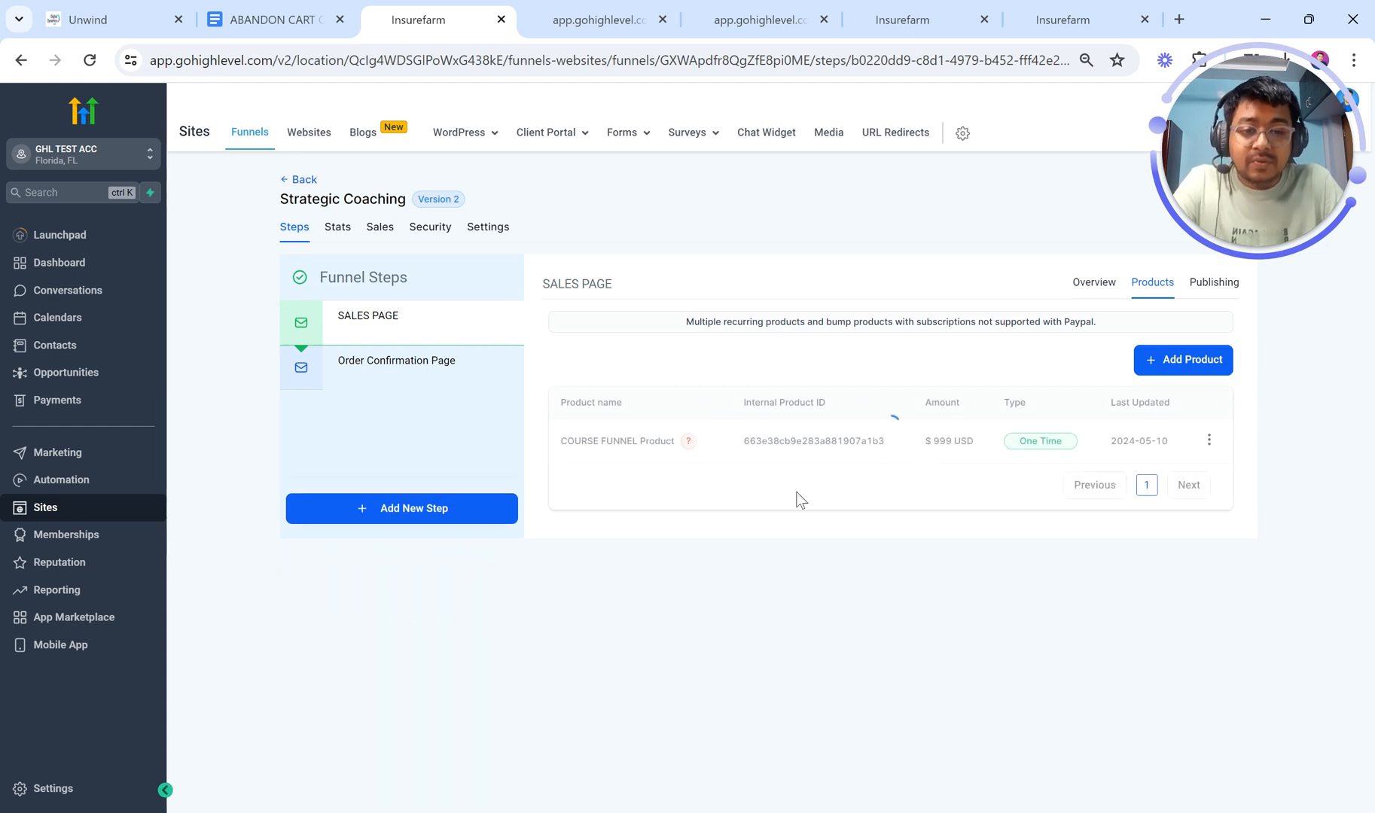
# Step: Tick ADD PRODUCTS TO ORDER FORM PAGE in the checklist and return to the funnel
pyautogui.moveTo(686, 440)
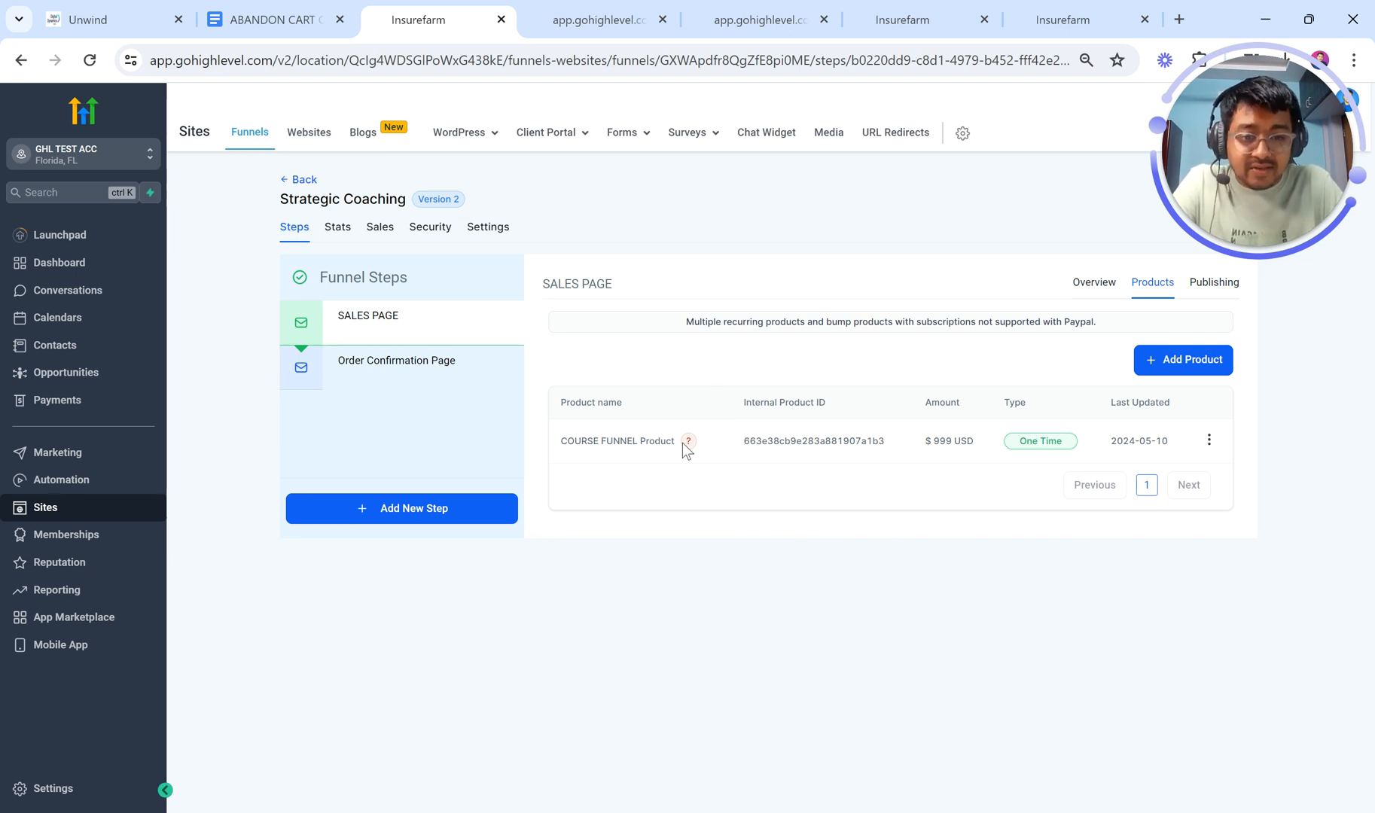
pyautogui.click(293, 17)
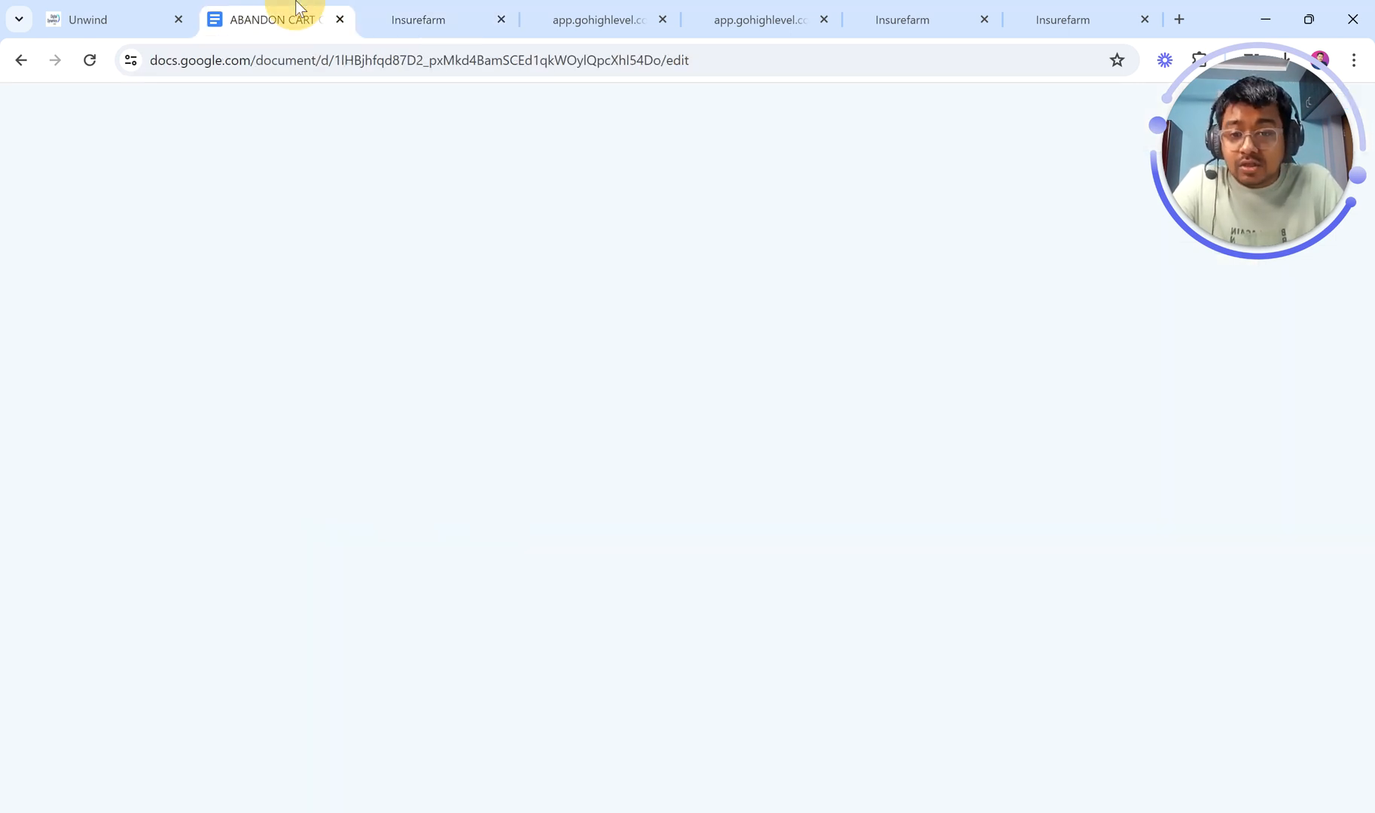
pyautogui.click(410, 448)
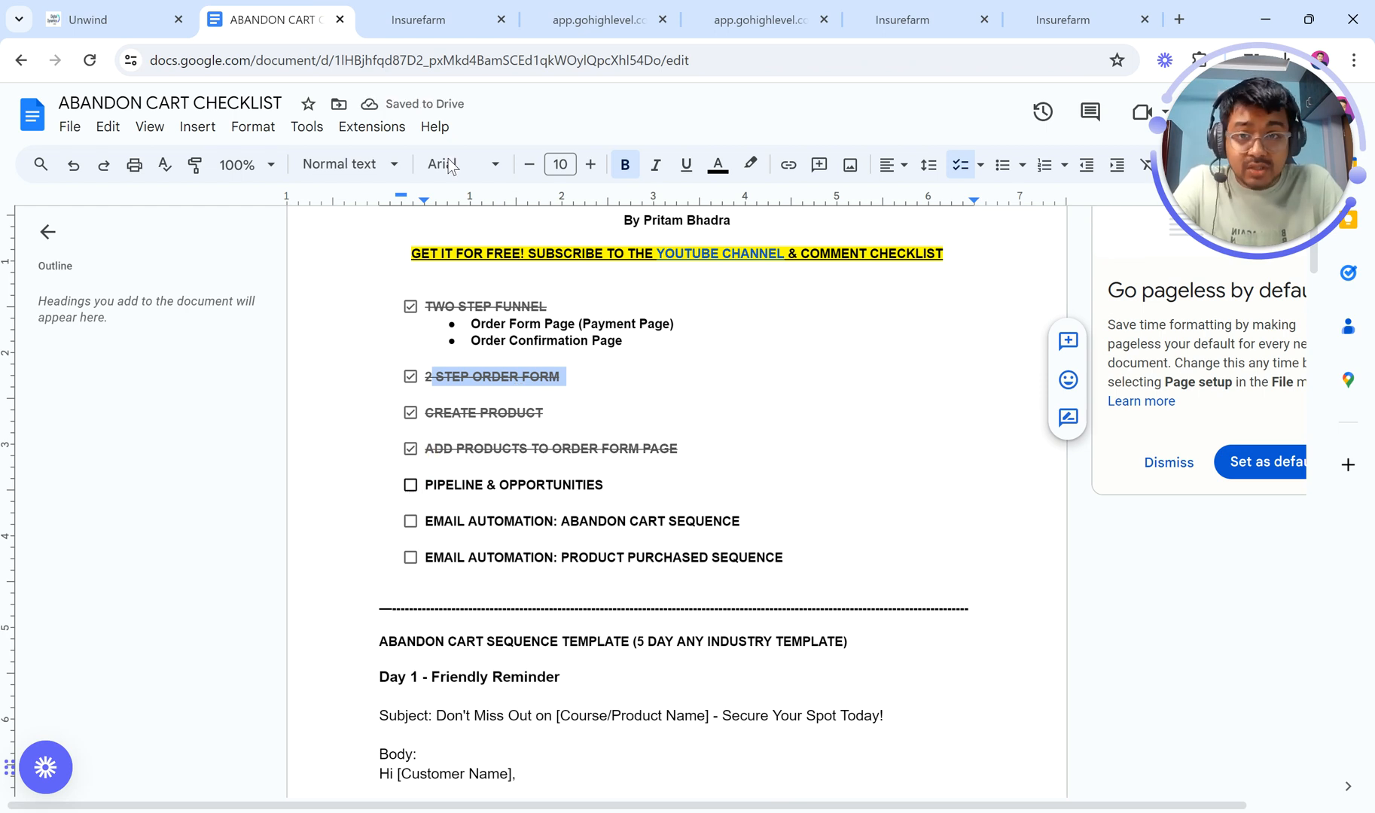
pyautogui.click(419, 20)
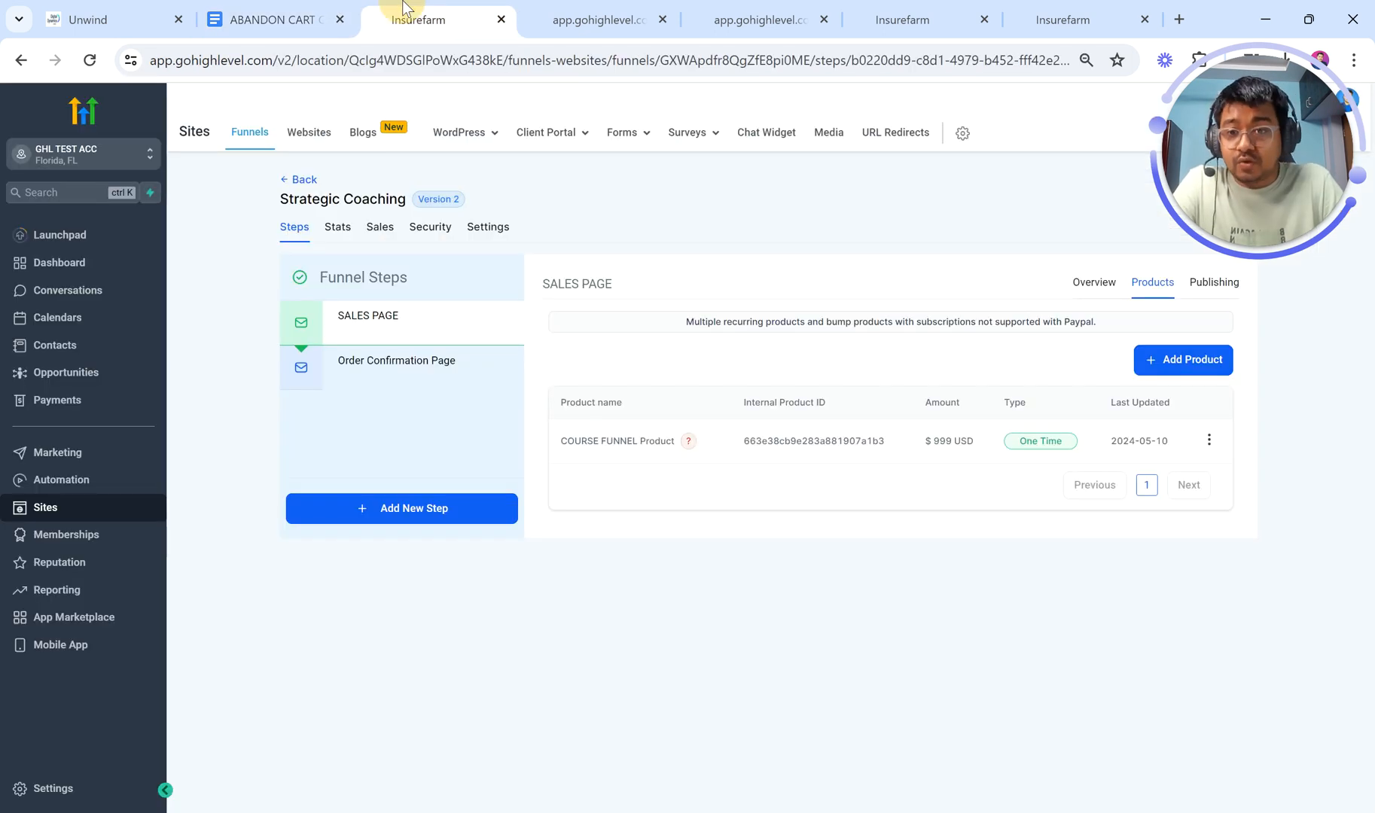
# Step: Go to Opportunities and bring up the list of pipelines
pyautogui.click(31, 317)
pyautogui.click(254, 169)
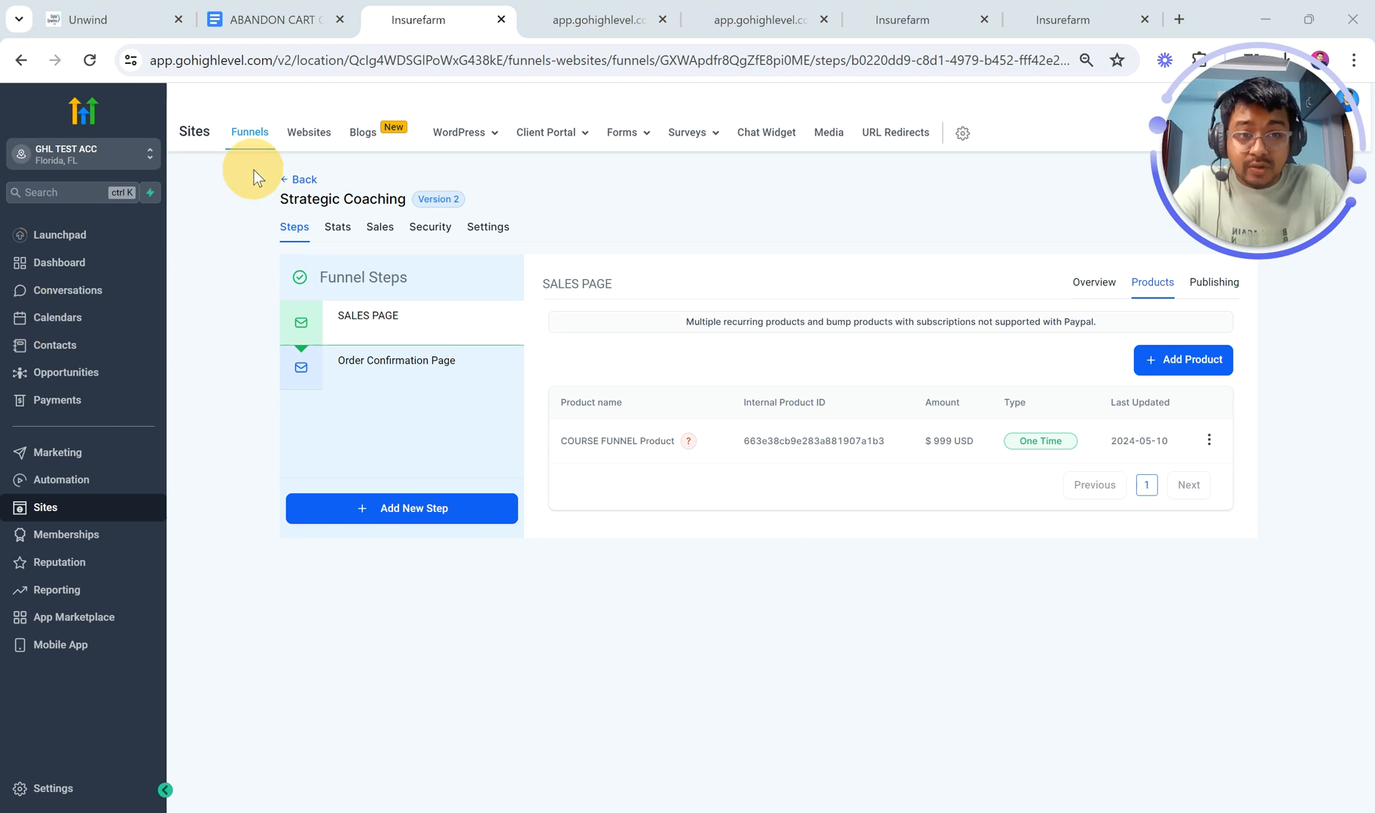
pyautogui.click(83, 379)
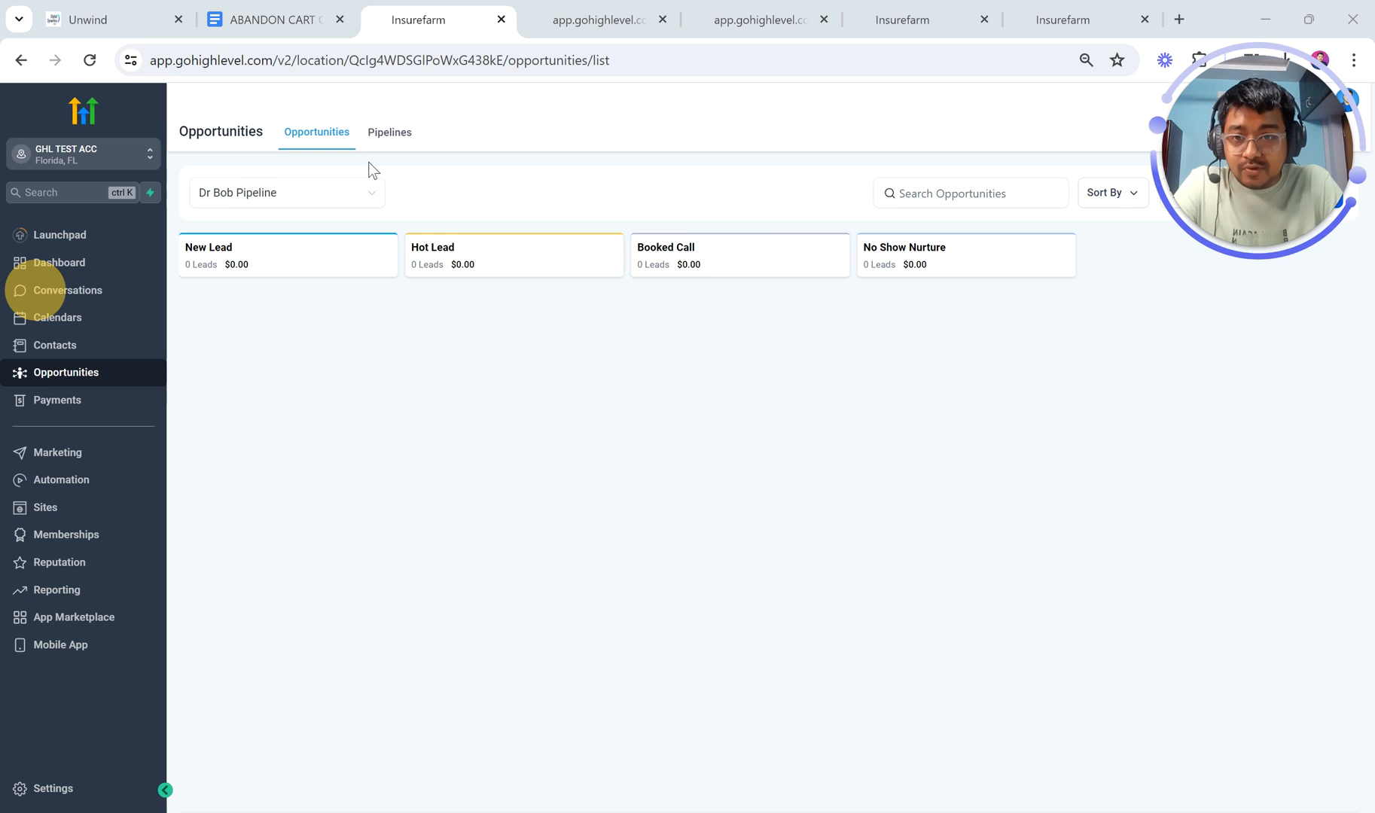
pyautogui.click(387, 149)
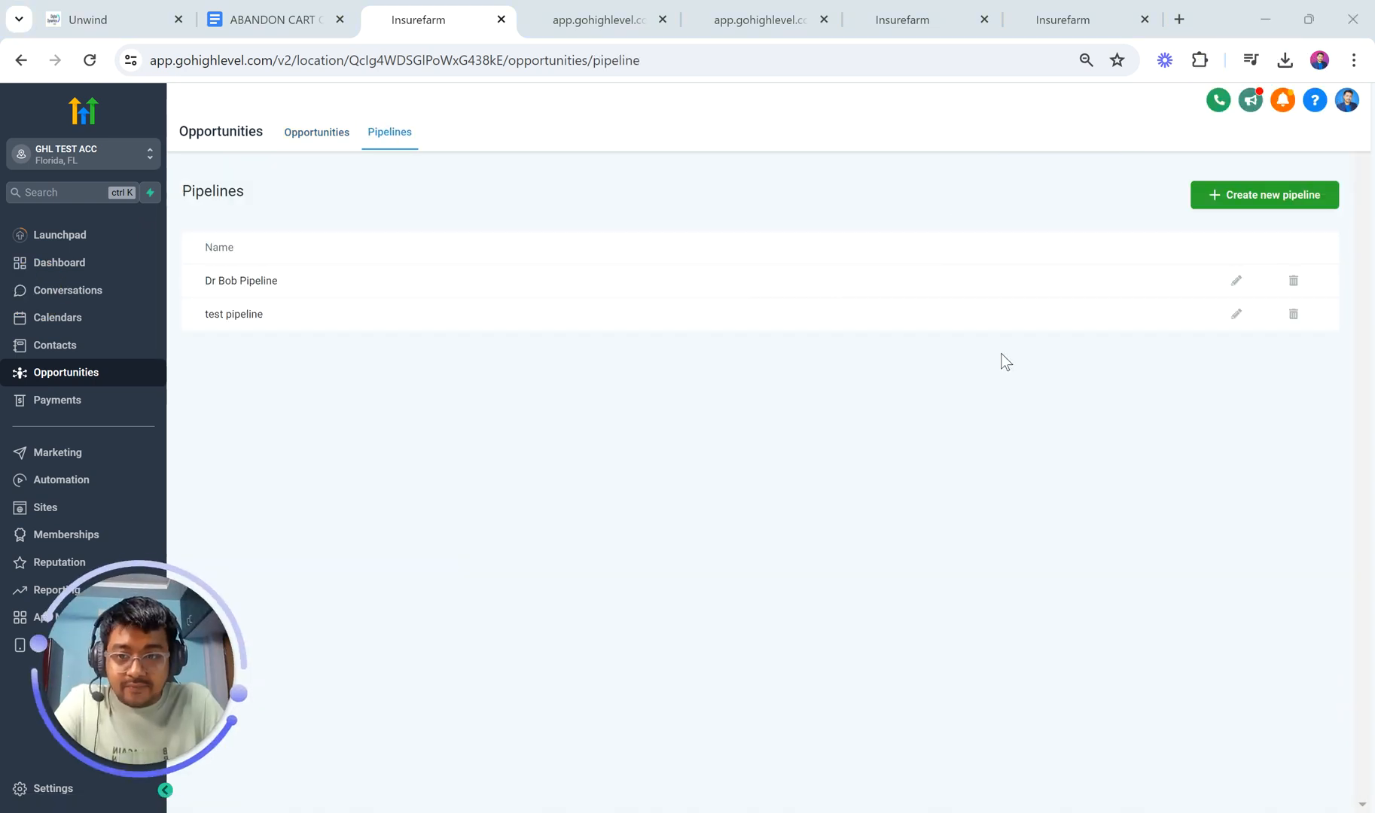
# Step: Create pipeline 'COOURSE SALES AUTOMATION' with stages Abandon cart and Course Purchased
pyautogui.click(1237, 207)
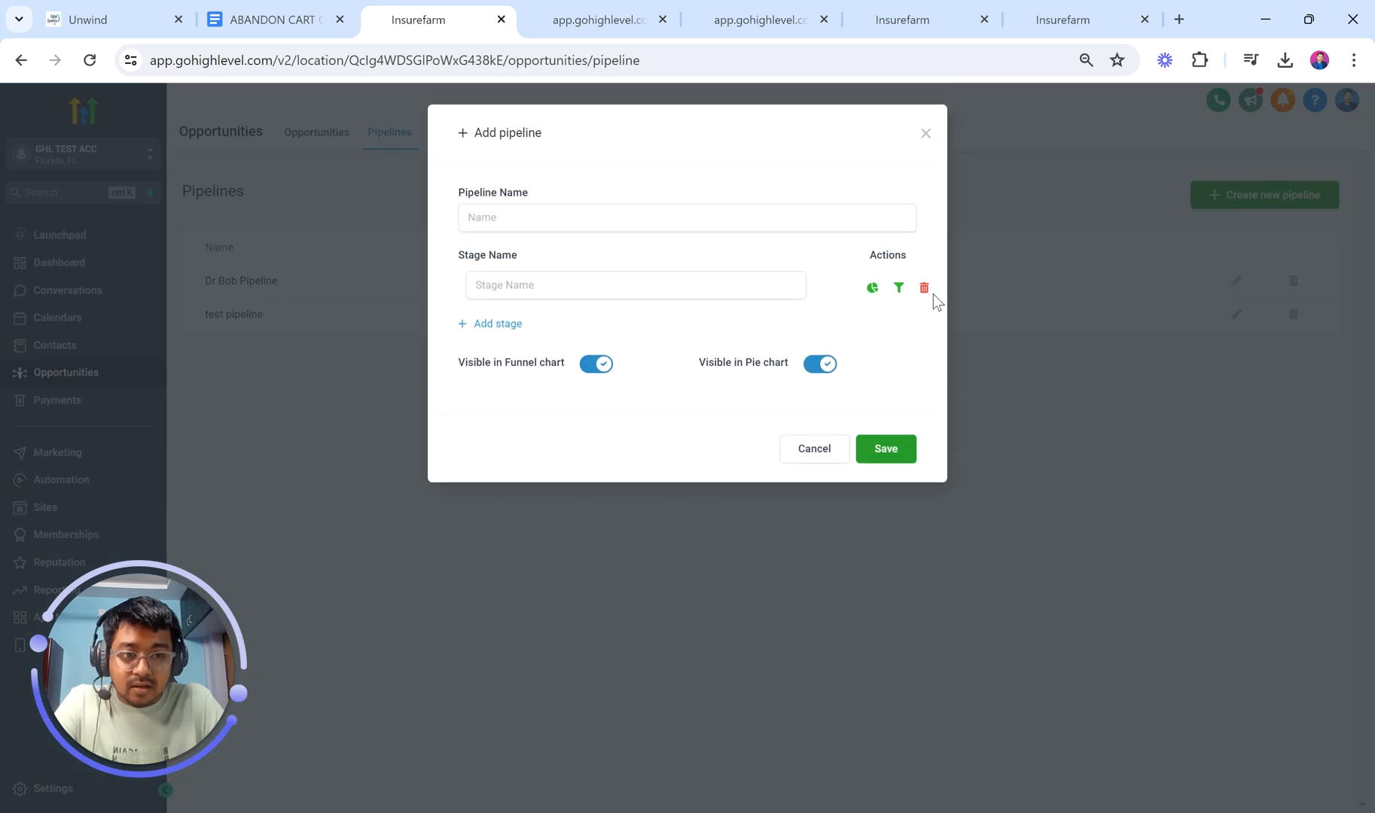
pyautogui.click(639, 221)
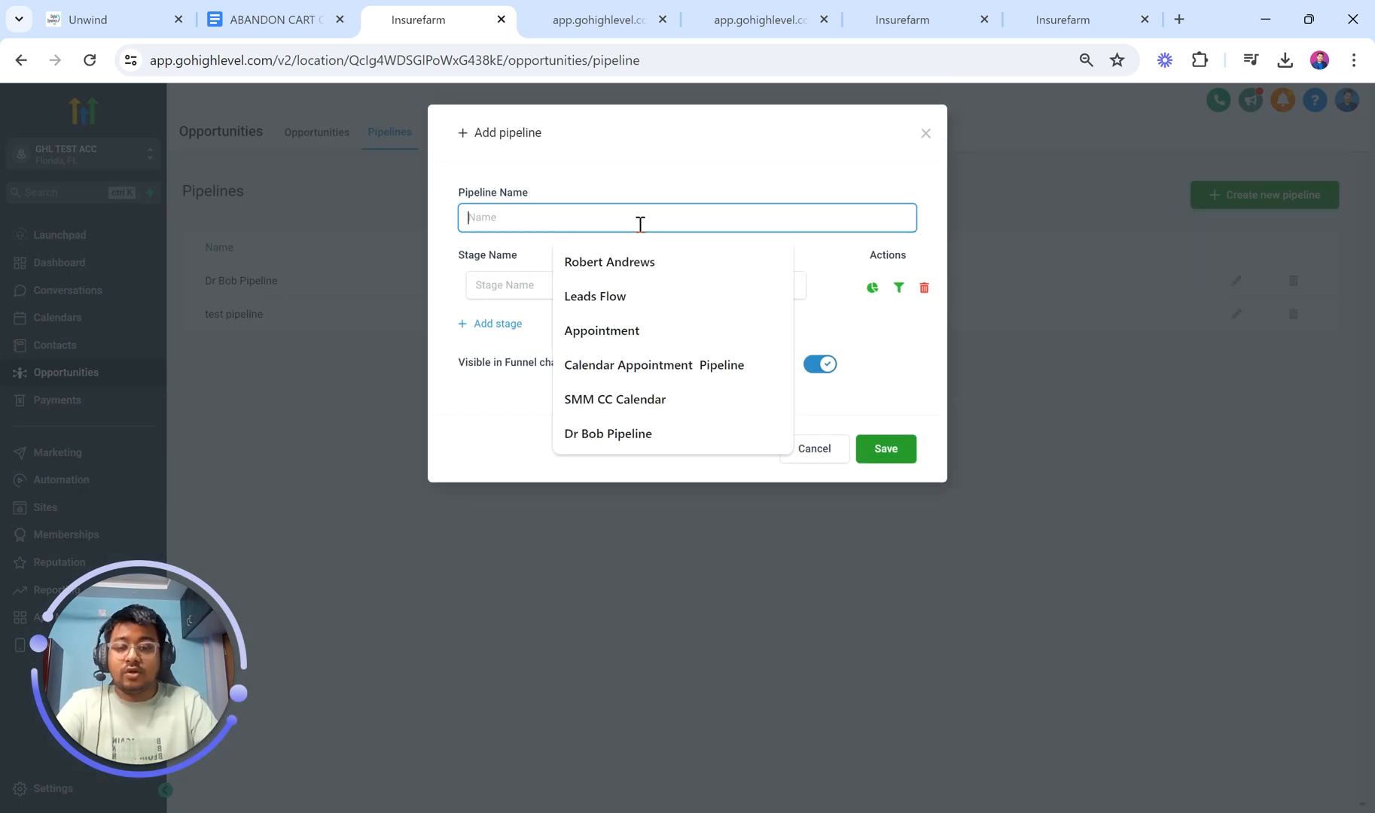
pyautogui.write('COOURSE')
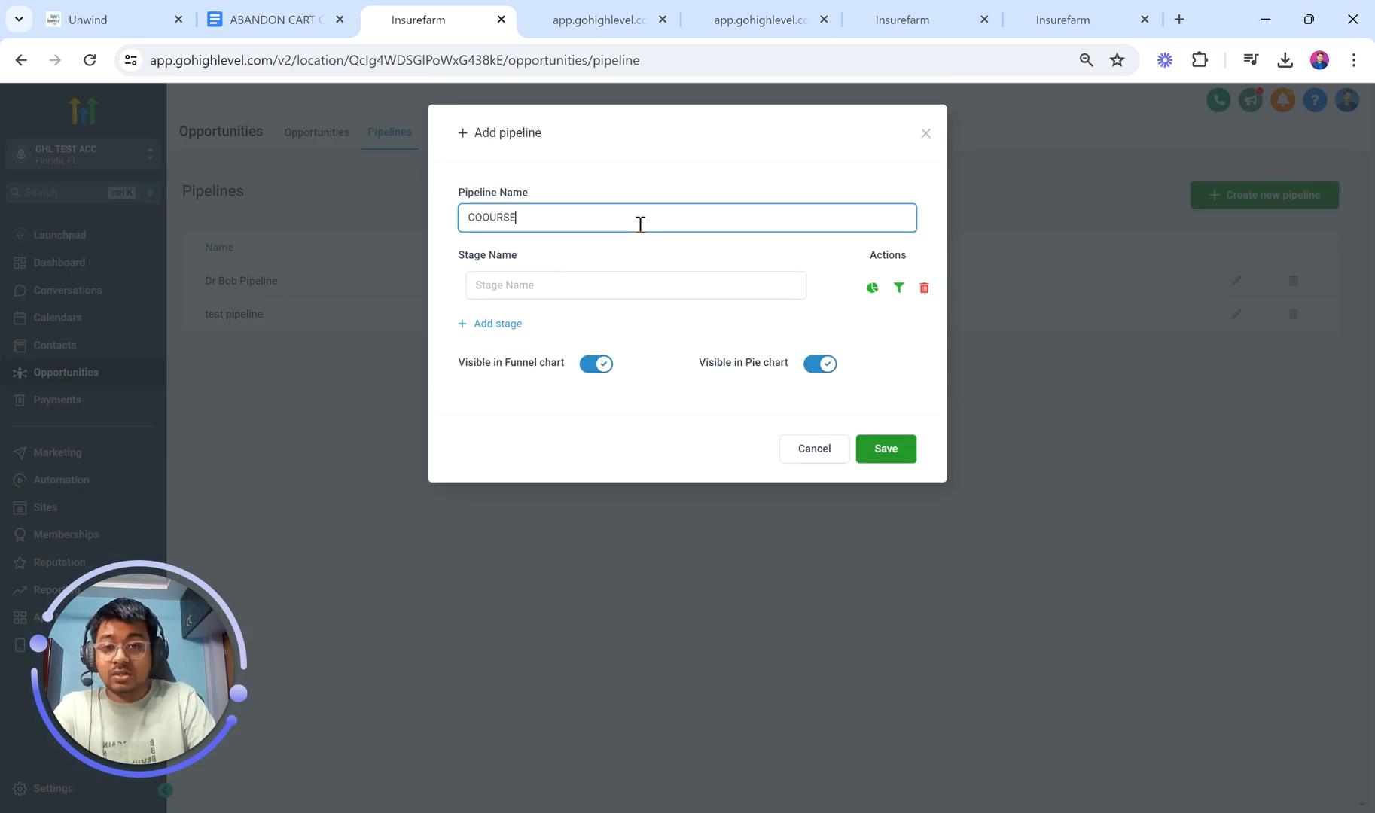
pyautogui.write(' SALES AUTOMATION')
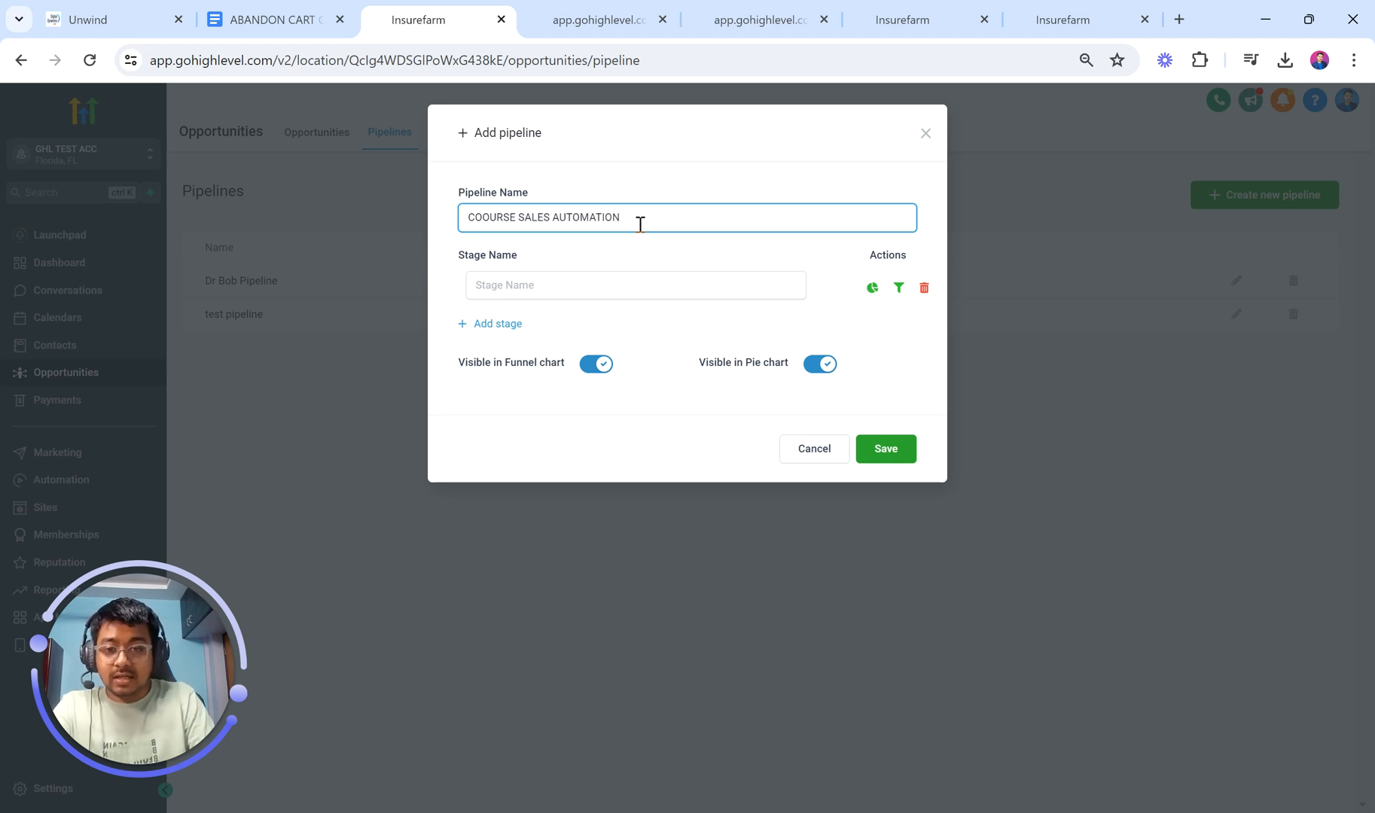
pyautogui.click(608, 285)
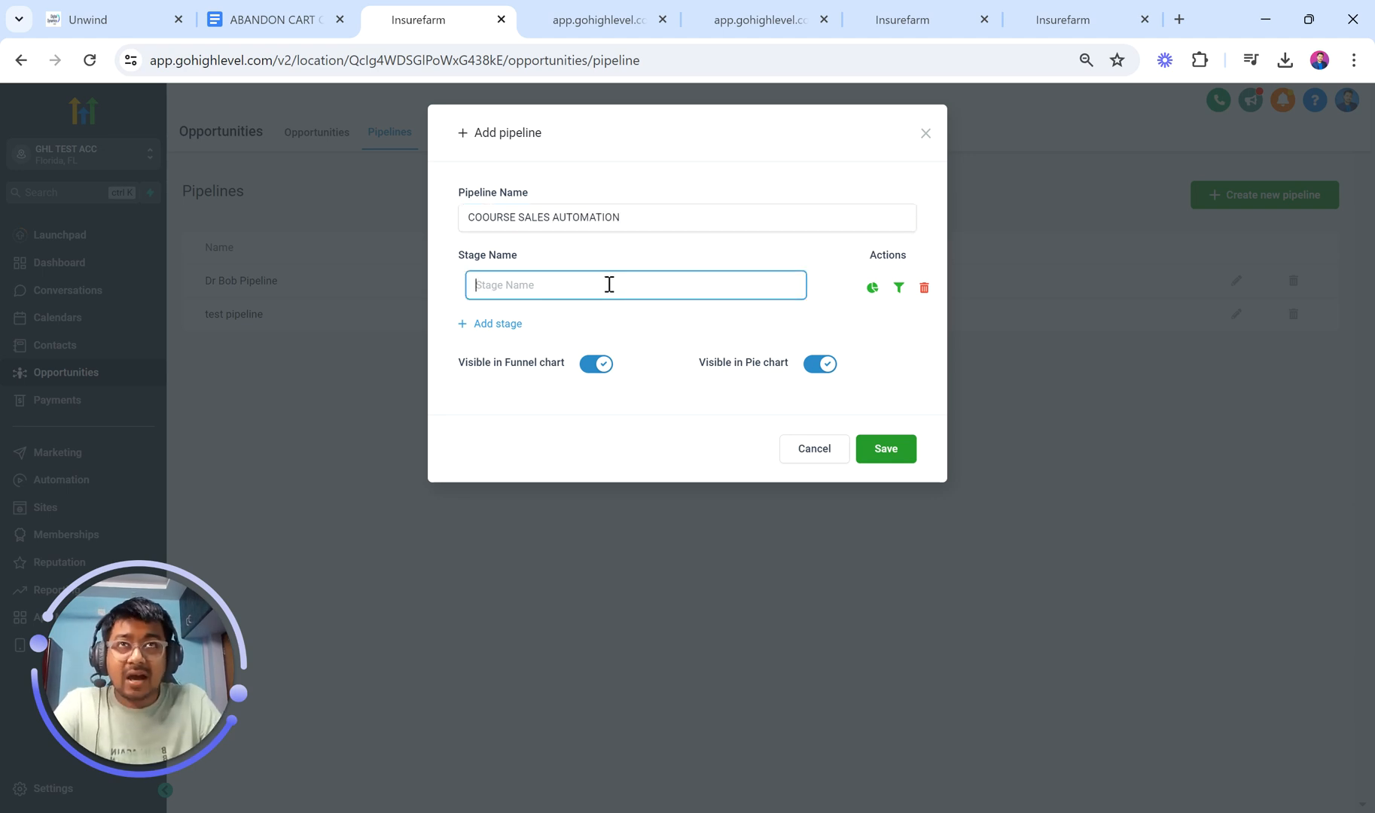
pyautogui.write('Abandon cart')
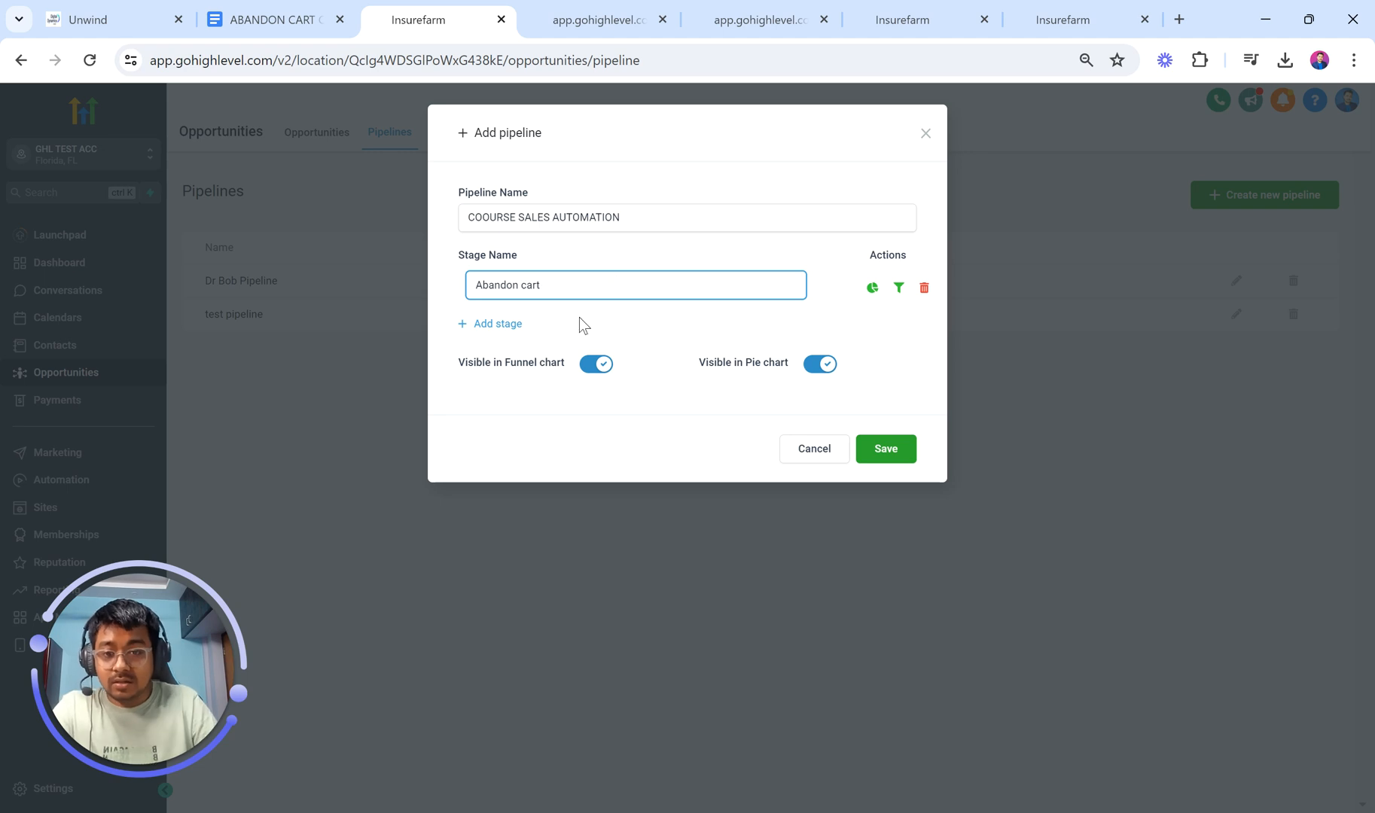
pyautogui.click(493, 325)
pyautogui.click(548, 324)
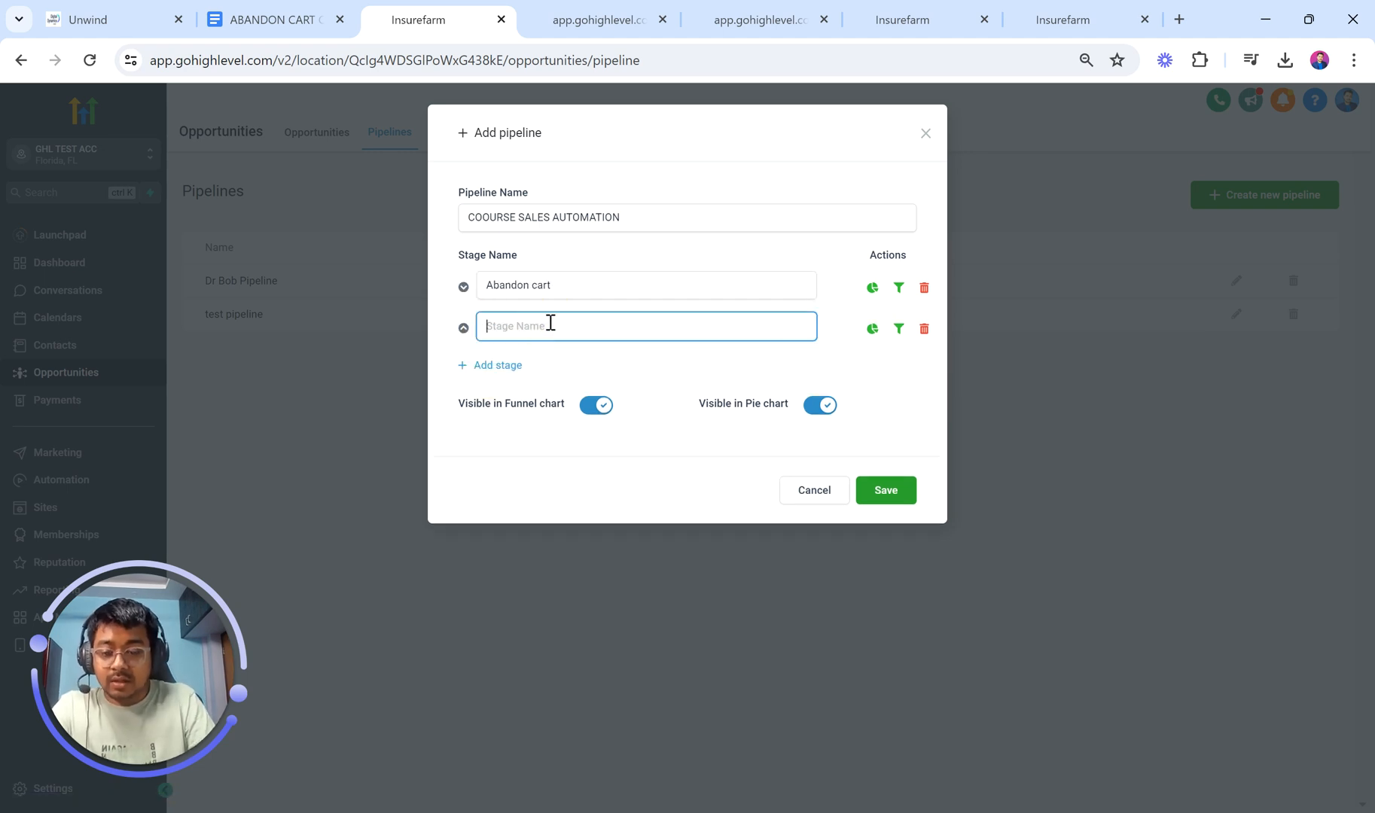
pyautogui.write('Cl')
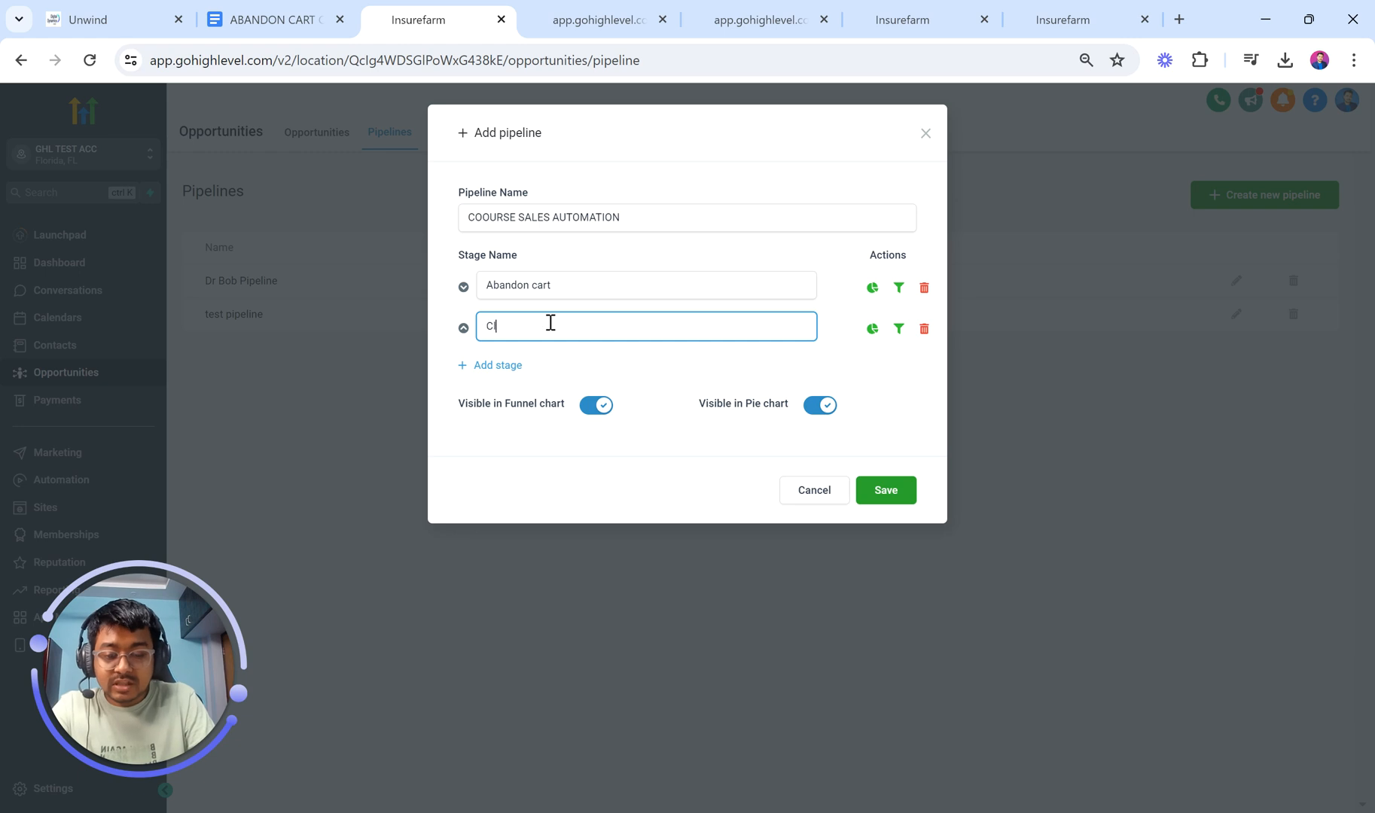
pyautogui.write('osed')
pyautogui.press('BackSpace')
pyautogui.press('BackSpace')
pyautogui.press('BackSpace')
pyautogui.press('BackSpace')
pyautogui.press('BackSpace')
pyautogui.press('BackSpace')
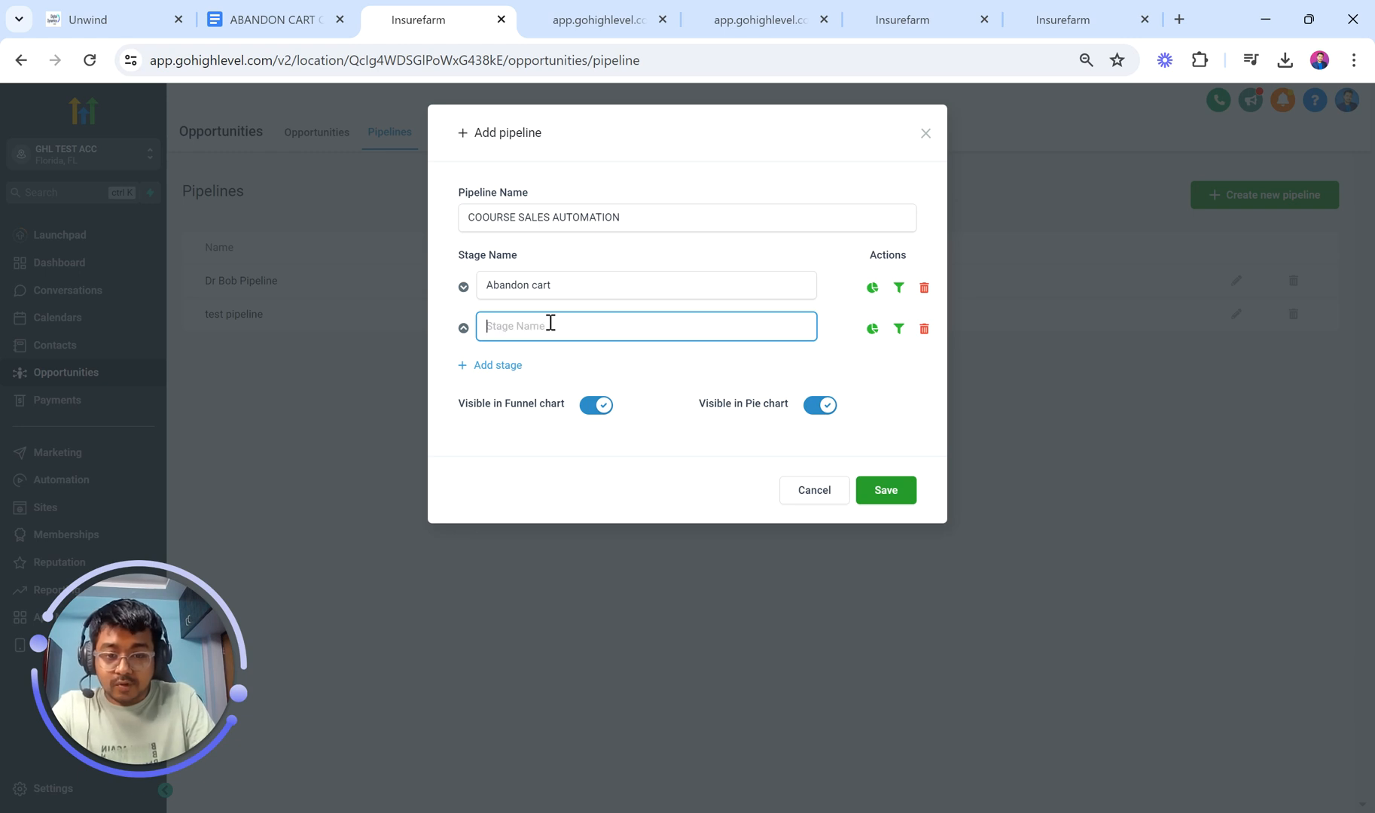
pyautogui.write('Course Purchased')
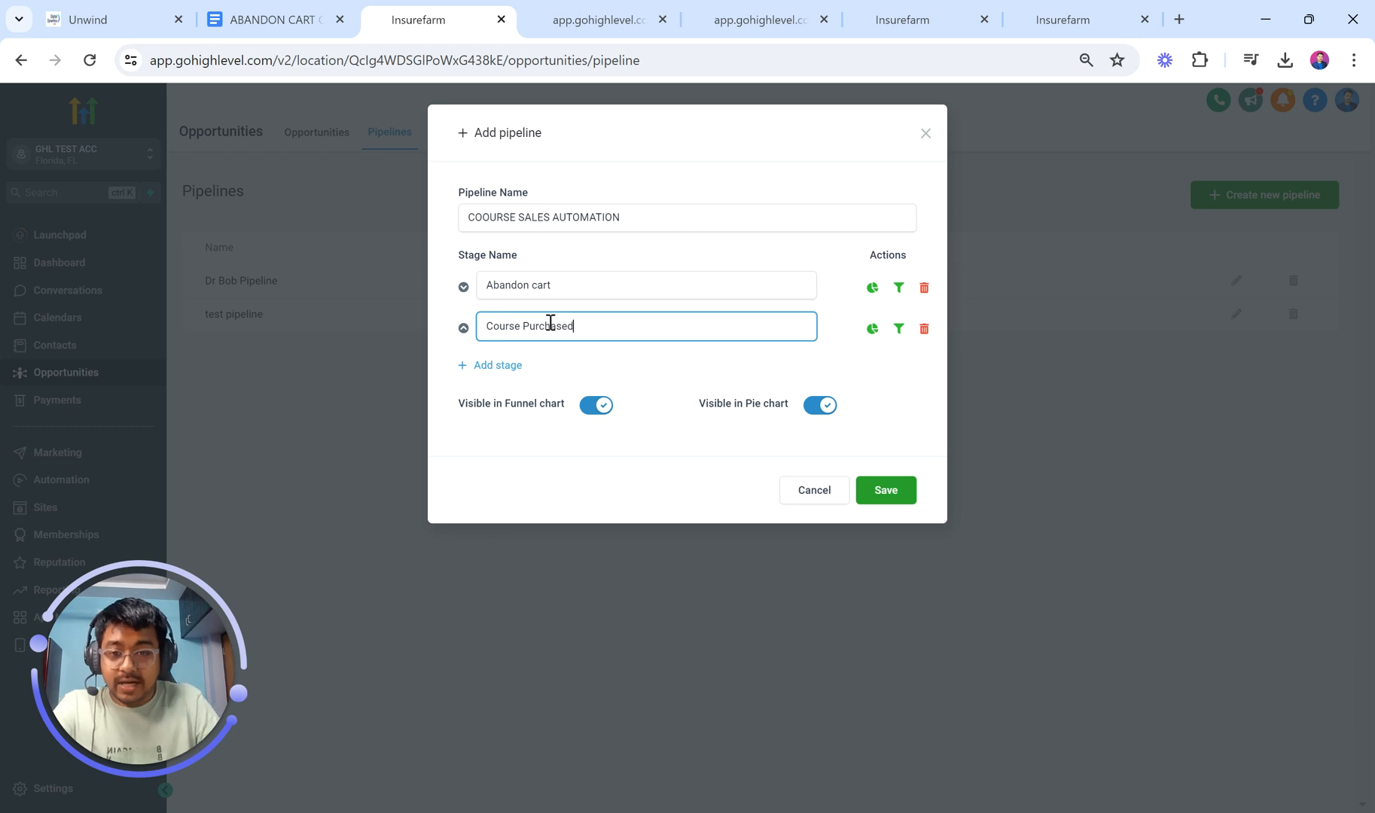
pyautogui.click(888, 500)
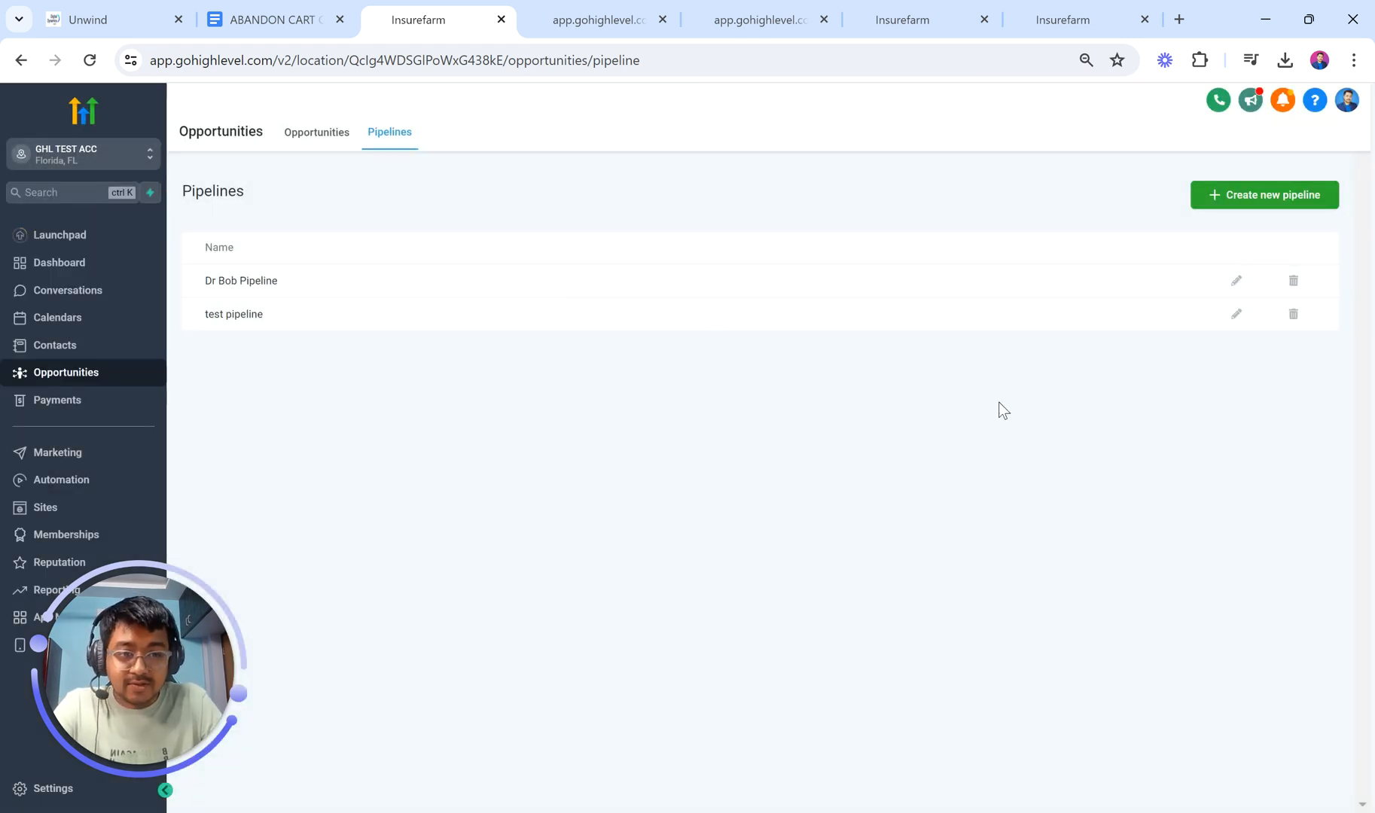
# Step: Correct the pipeline name to COURSE SALES AUTOMATION and save it
pyautogui.click(1236, 281)
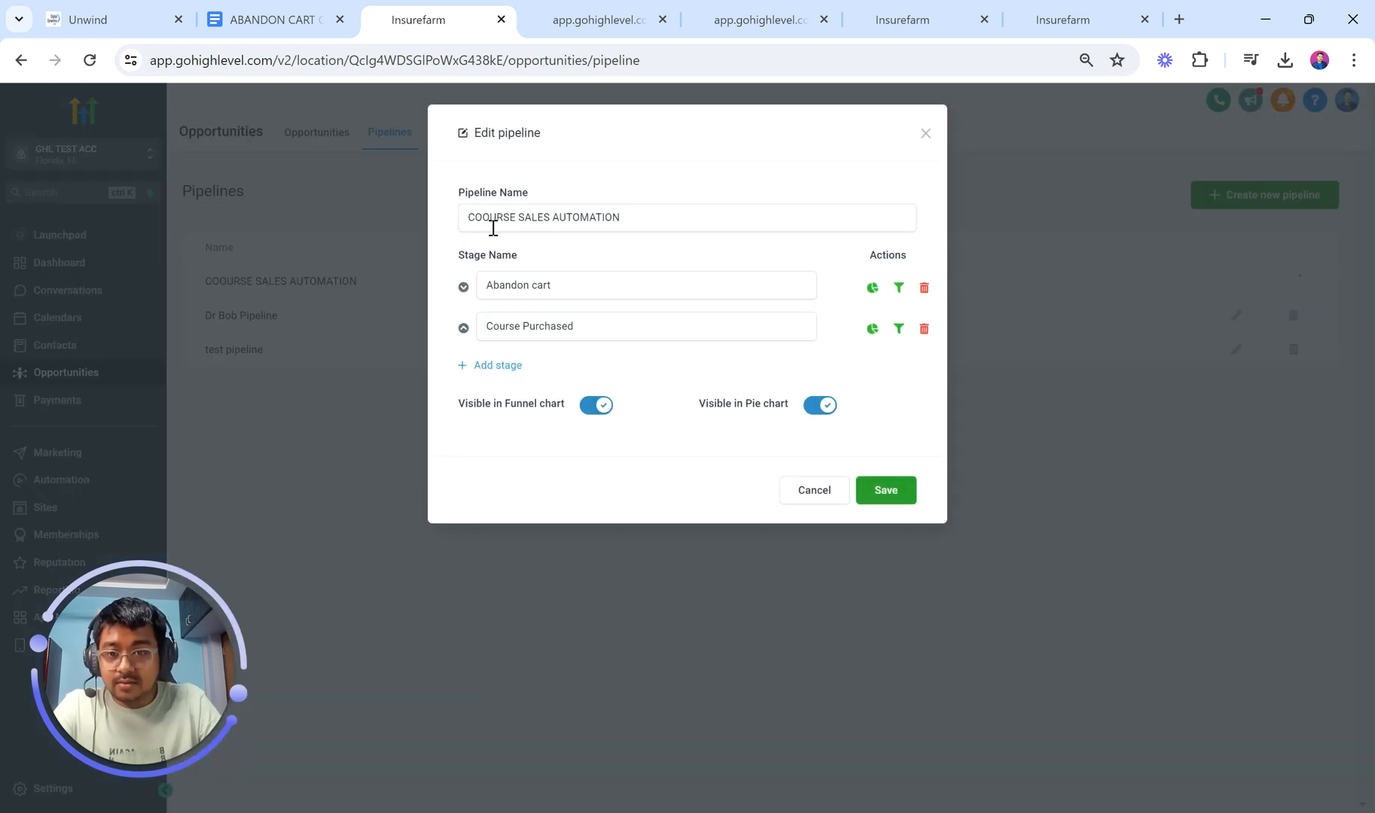
pyautogui.click(493, 228)
pyautogui.press('BackSpace')
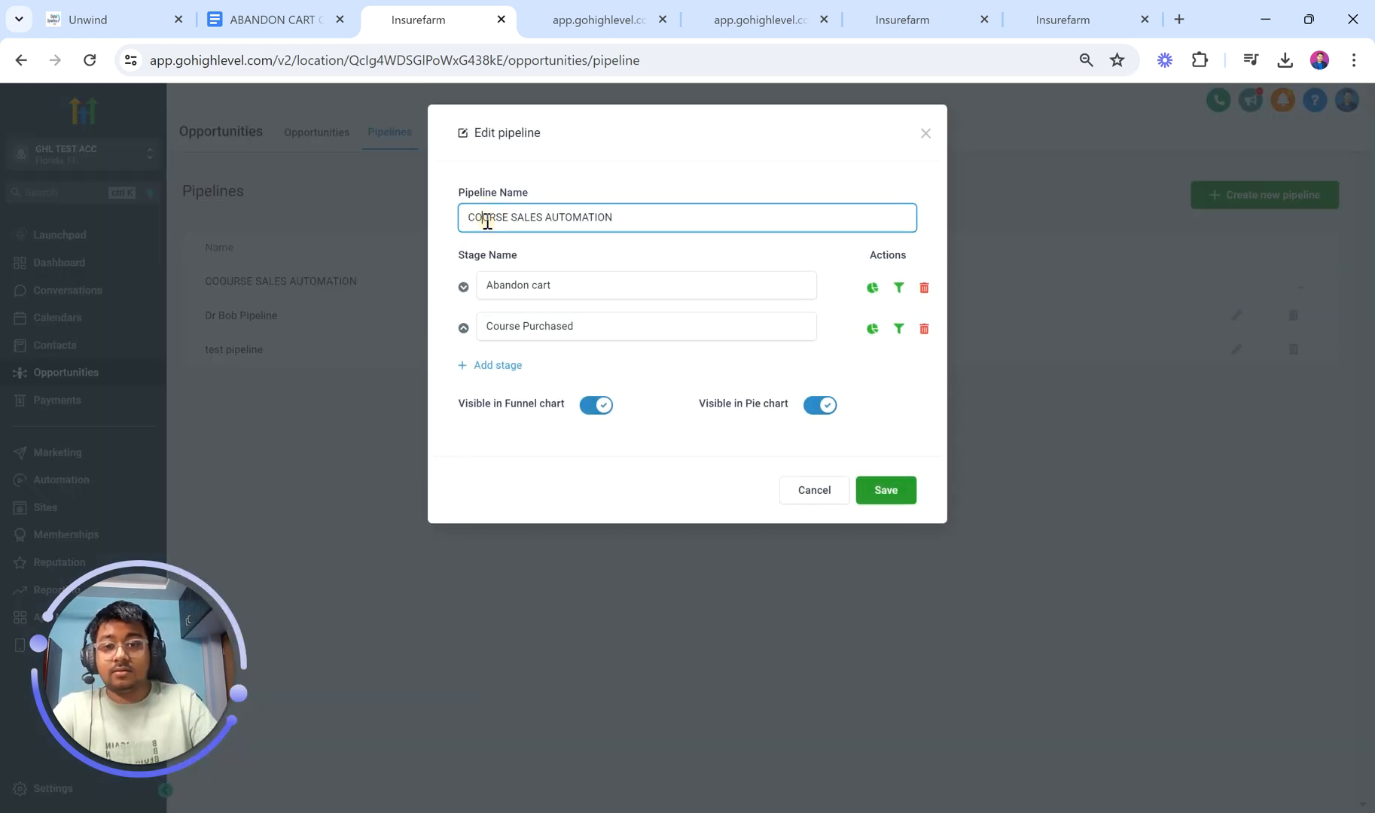
pyautogui.click(888, 497)
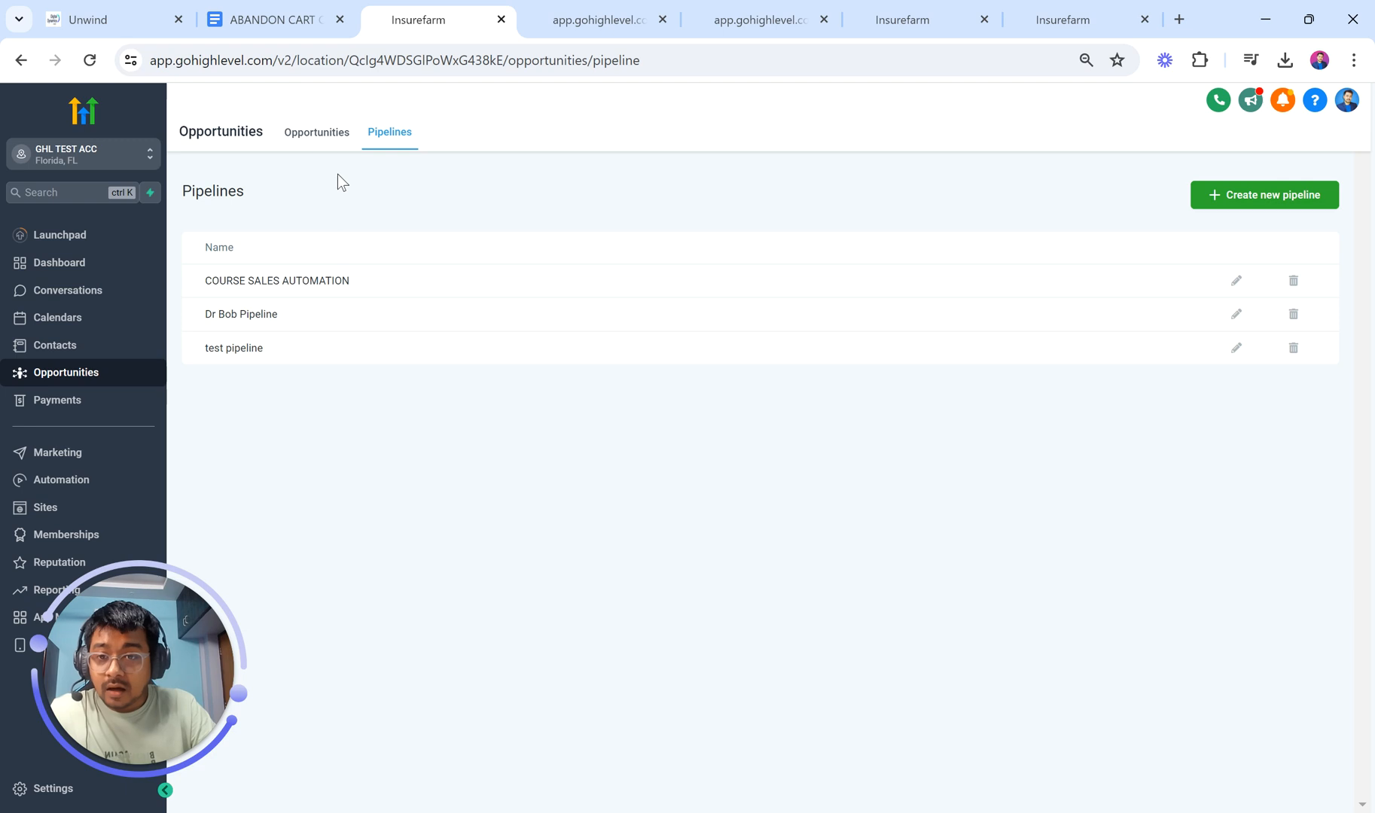
pyautogui.click(316, 134)
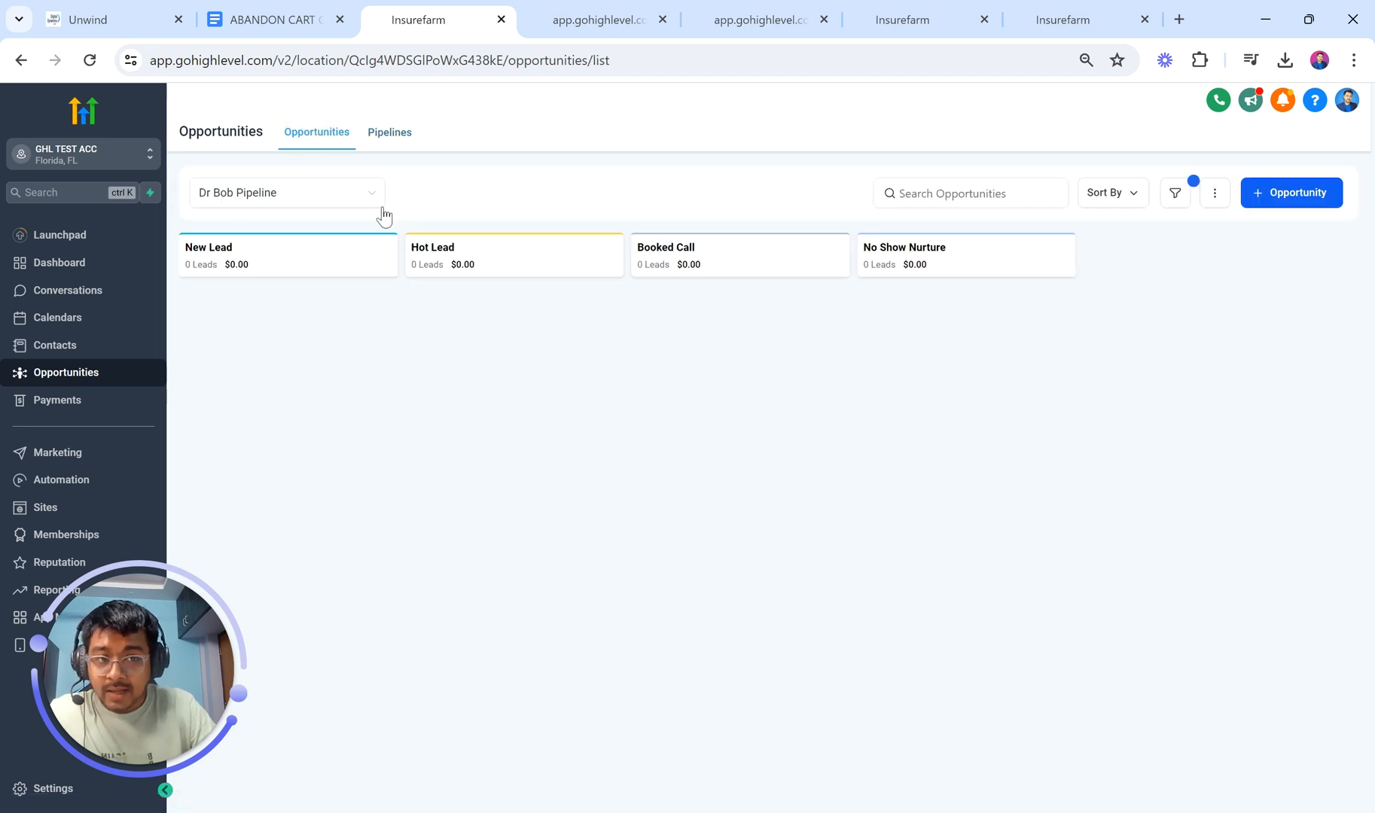
# Step: Show the COURSE SALES AUTOMATION pipeline's stages and remove the Status is Open filter
pyautogui.click(267, 197)
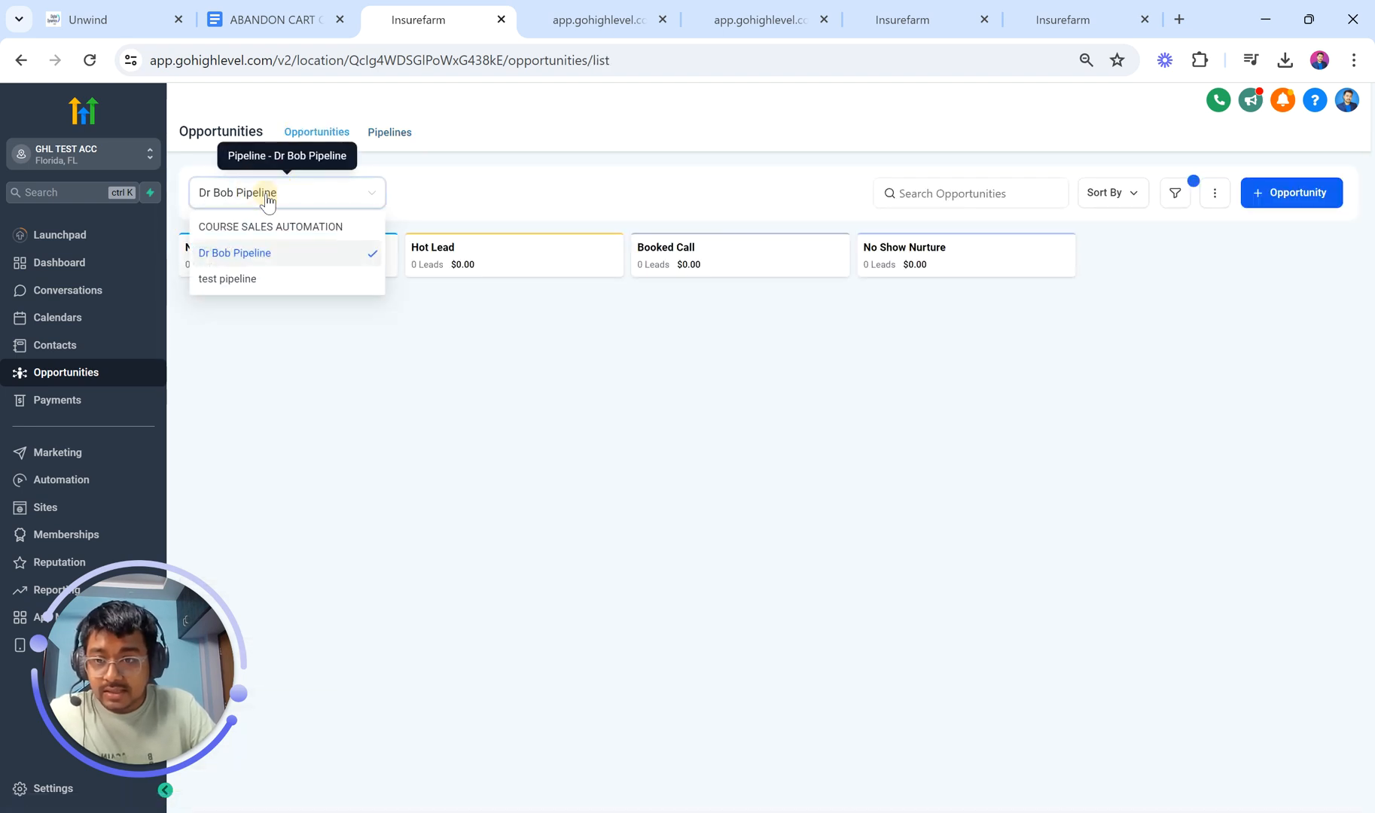
pyautogui.click(248, 227)
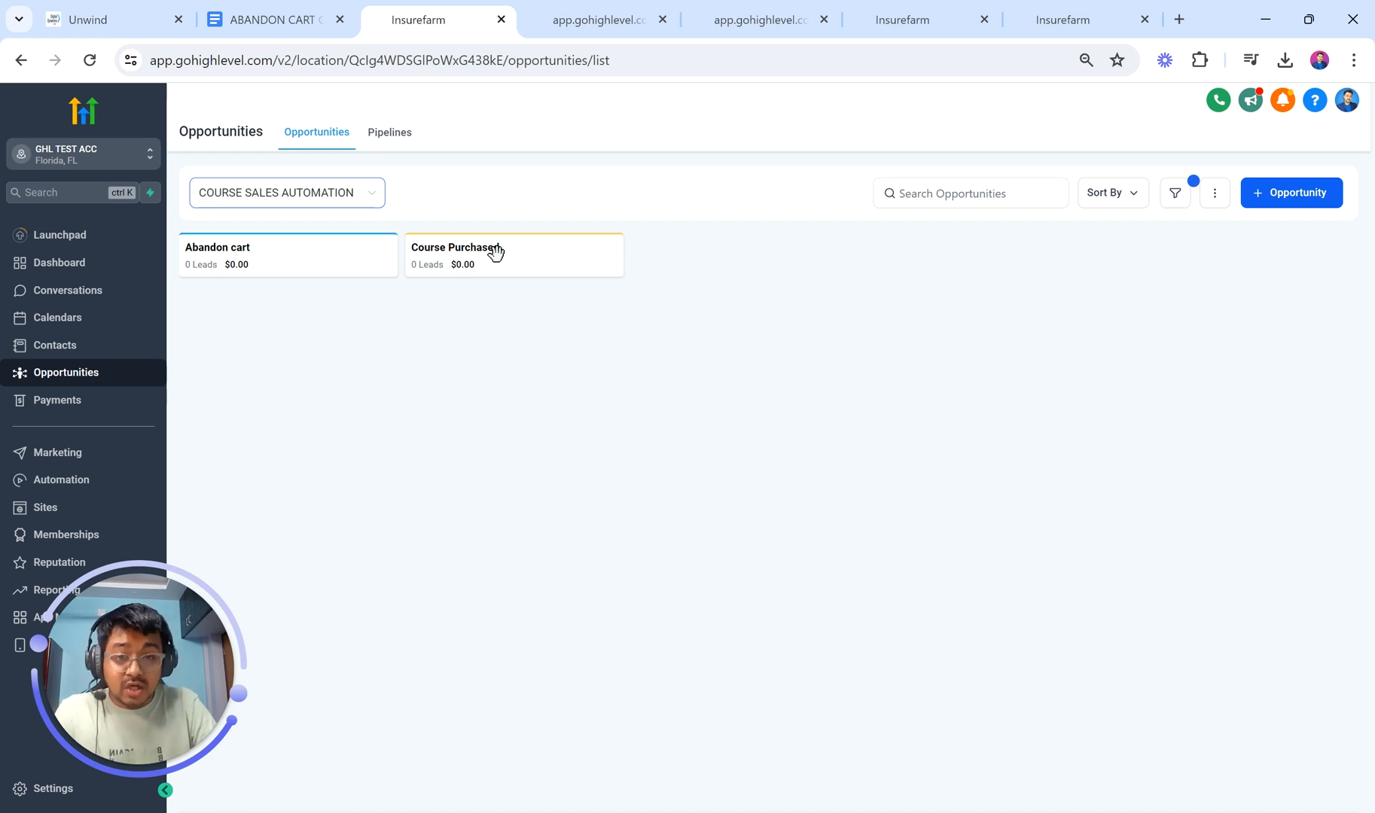
pyautogui.click(1176, 194)
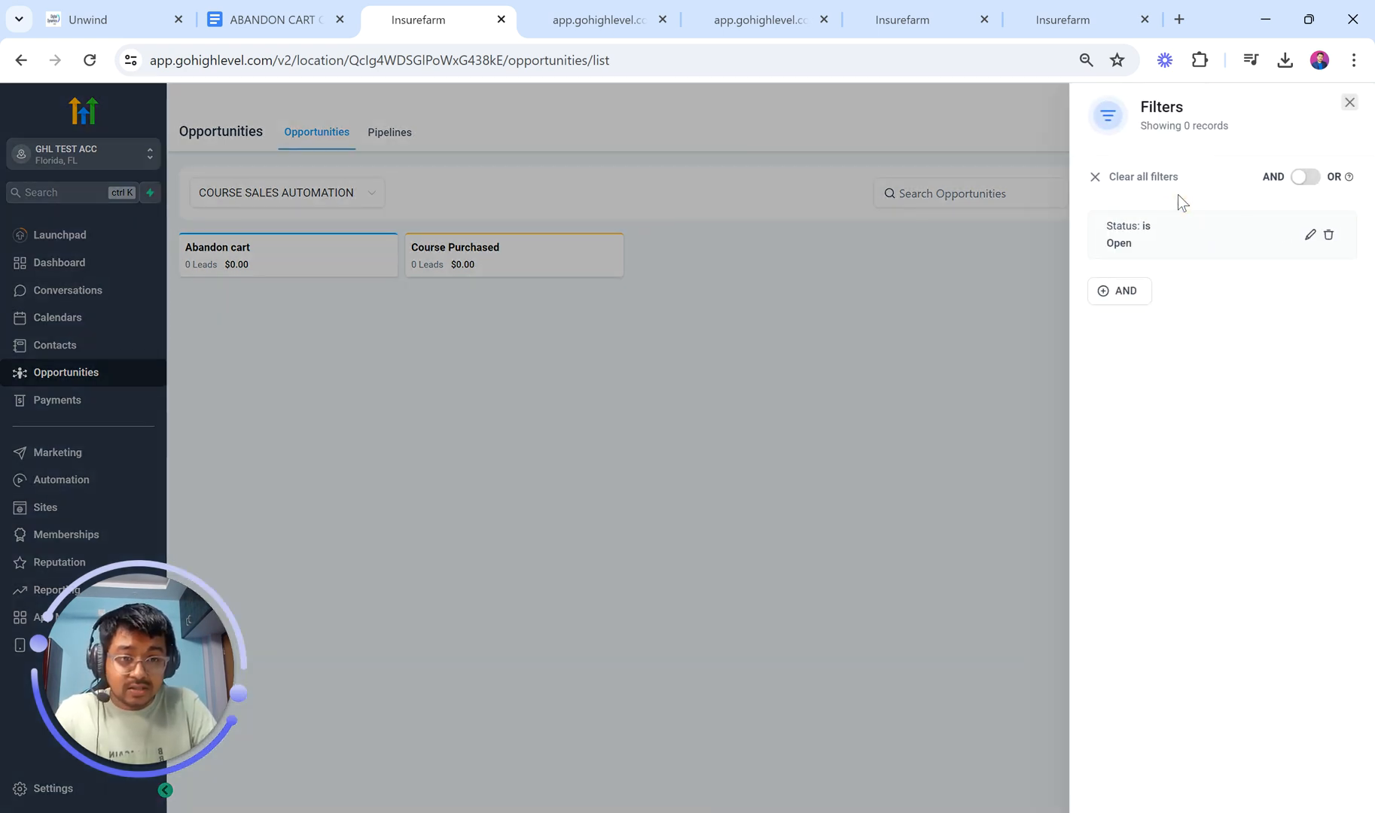
pyautogui.click(1328, 235)
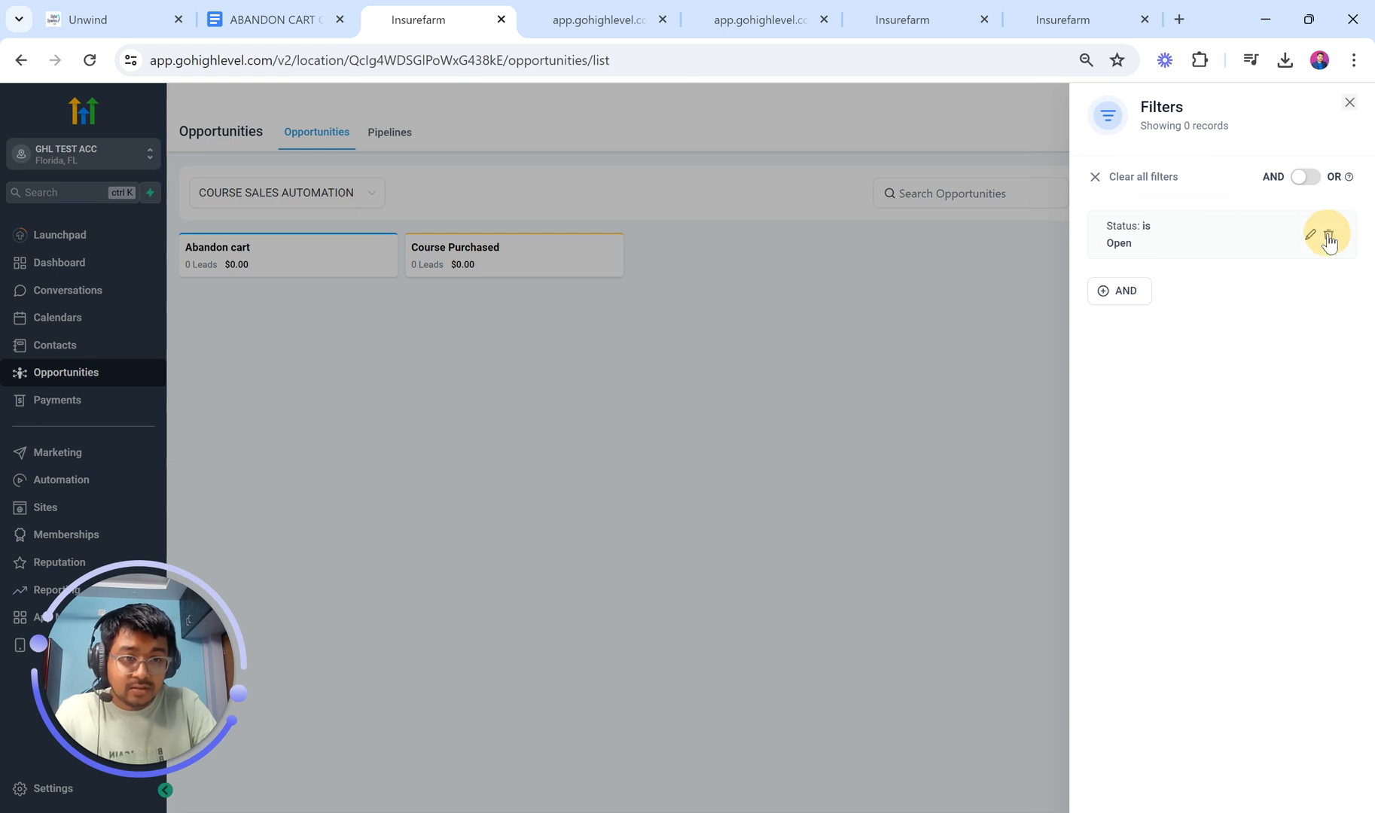
pyautogui.click(916, 269)
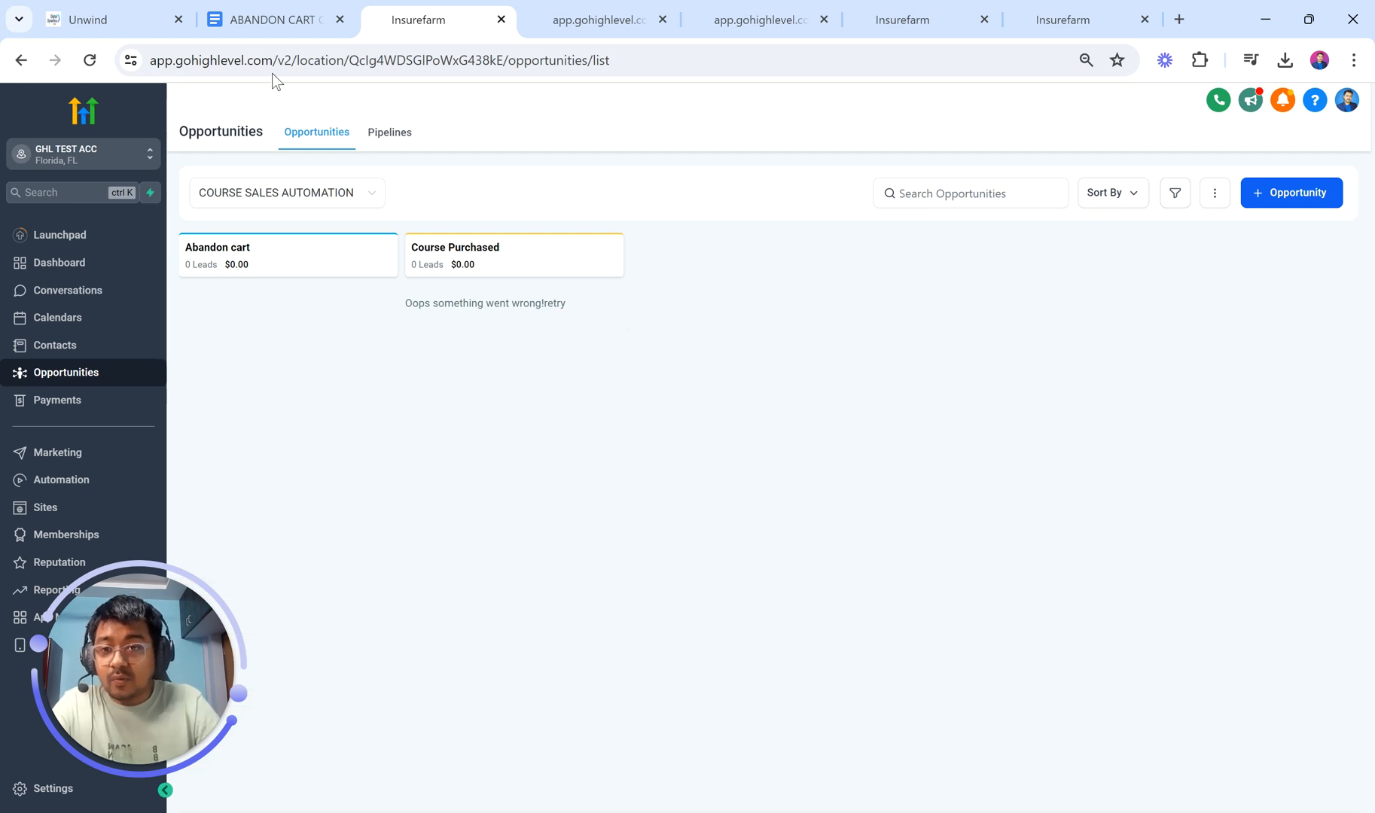
pyautogui.click(264, 21)
# Step: Tick PIPELINE & OPPORTUNITIES in the checklist and select the ABANDON CART SEQUENCE text
pyautogui.click(410, 486)
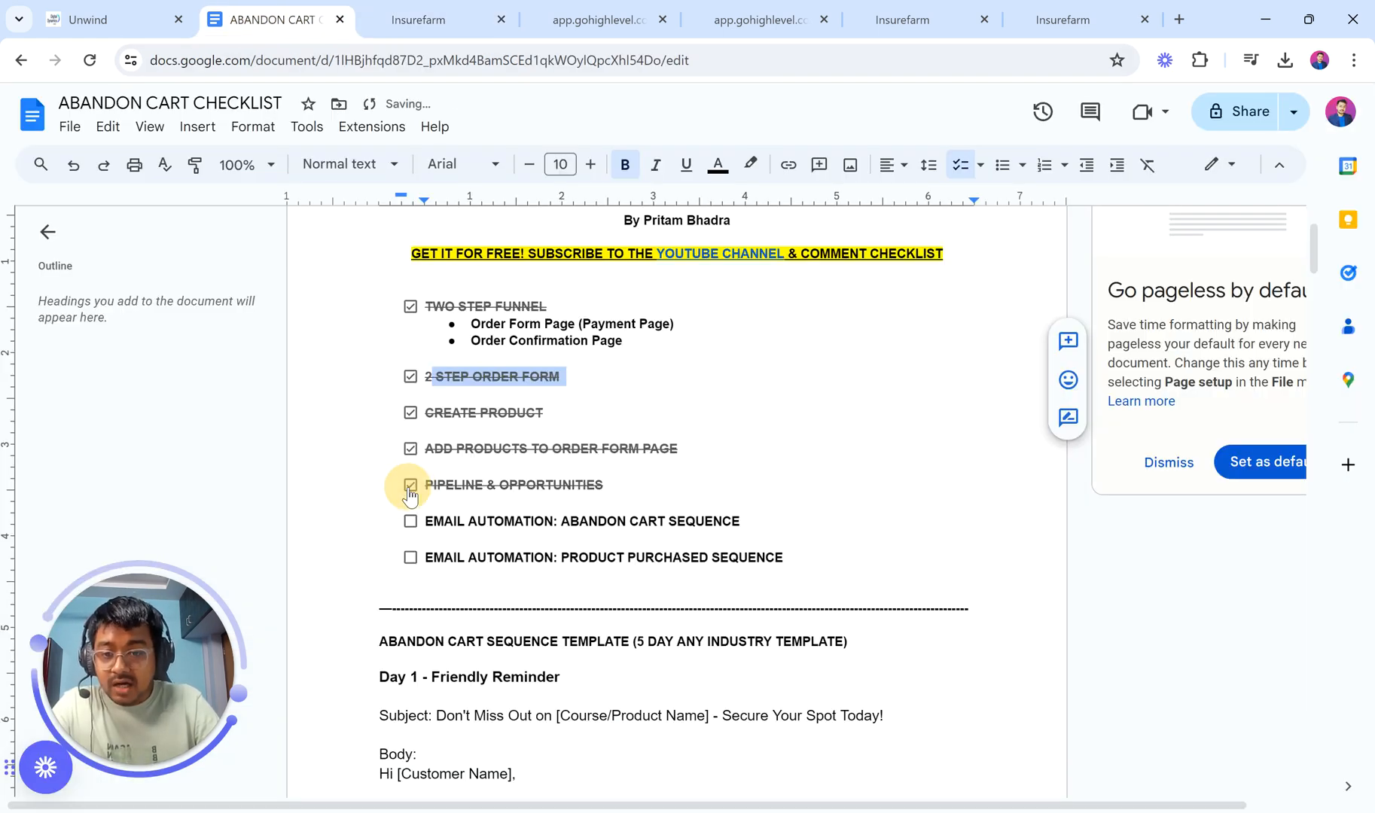
pyautogui.scroll(-5, 609, 577)
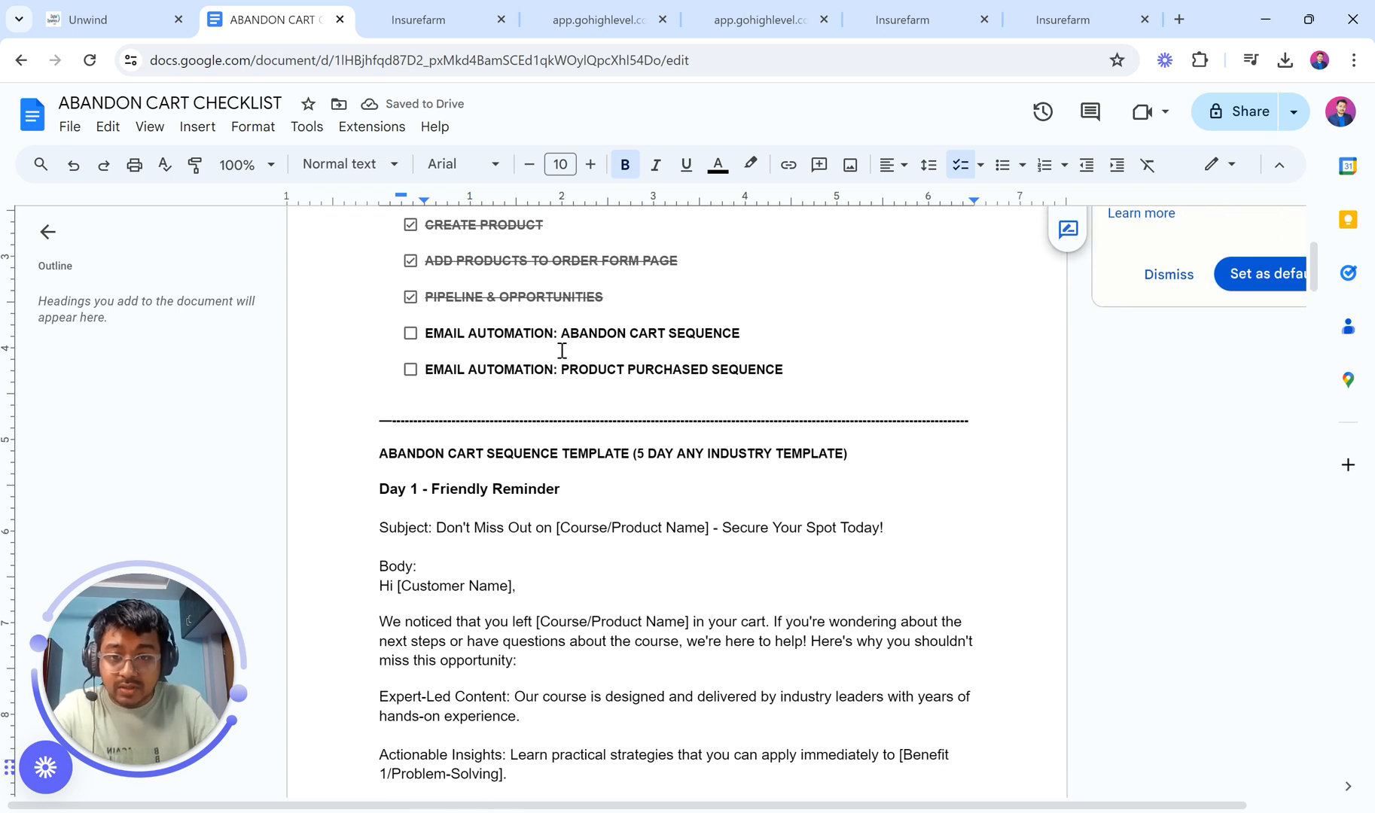
pyautogui.moveTo(561, 336); pyautogui.dragTo(744, 333)
pyautogui.hotkey('ctrl', 'c')
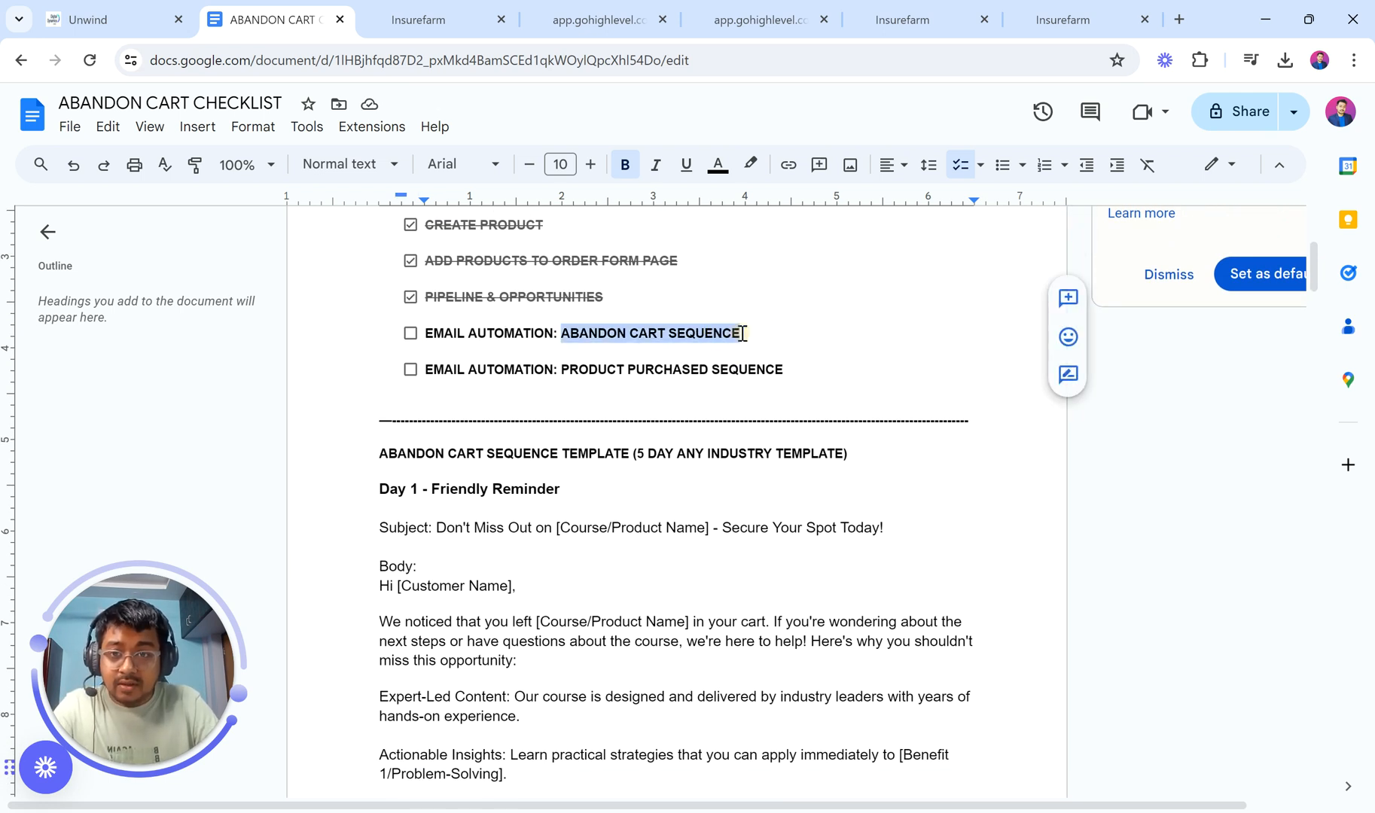
pyautogui.click(462, 9)
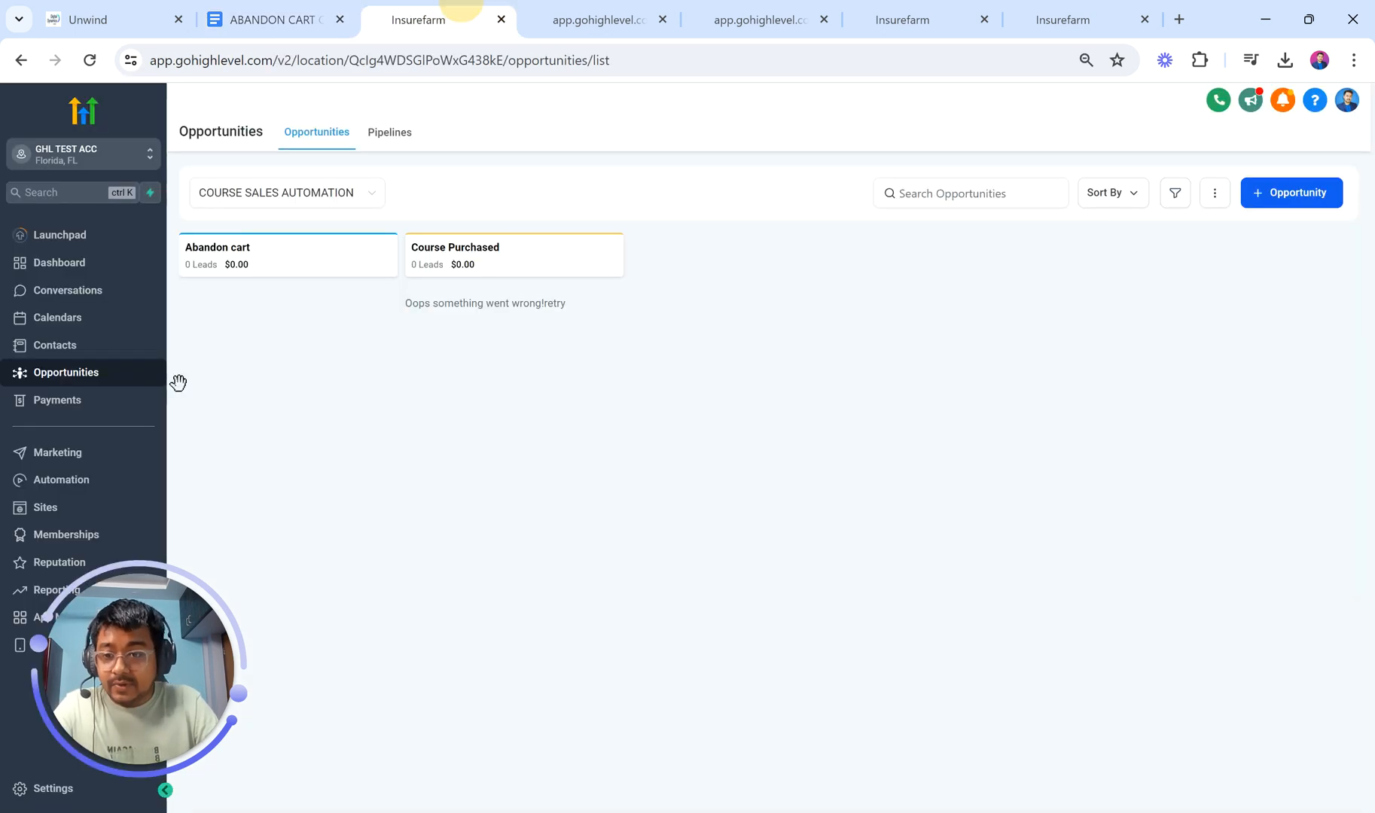
# Step: Create a workflow folder named ABANDON CART SEQUENCE using the pasted name
pyautogui.click(115, 482)
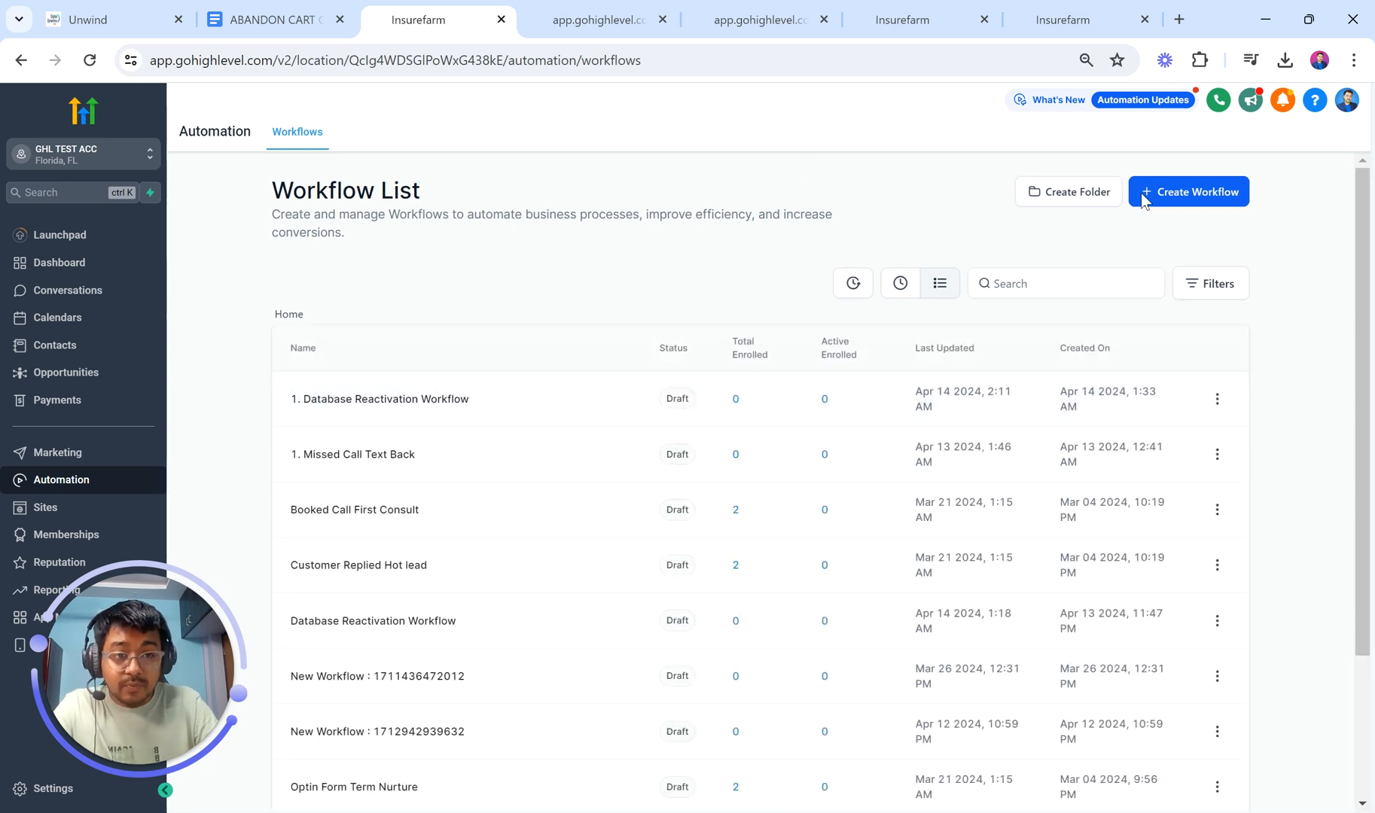
pyautogui.click(1159, 193)
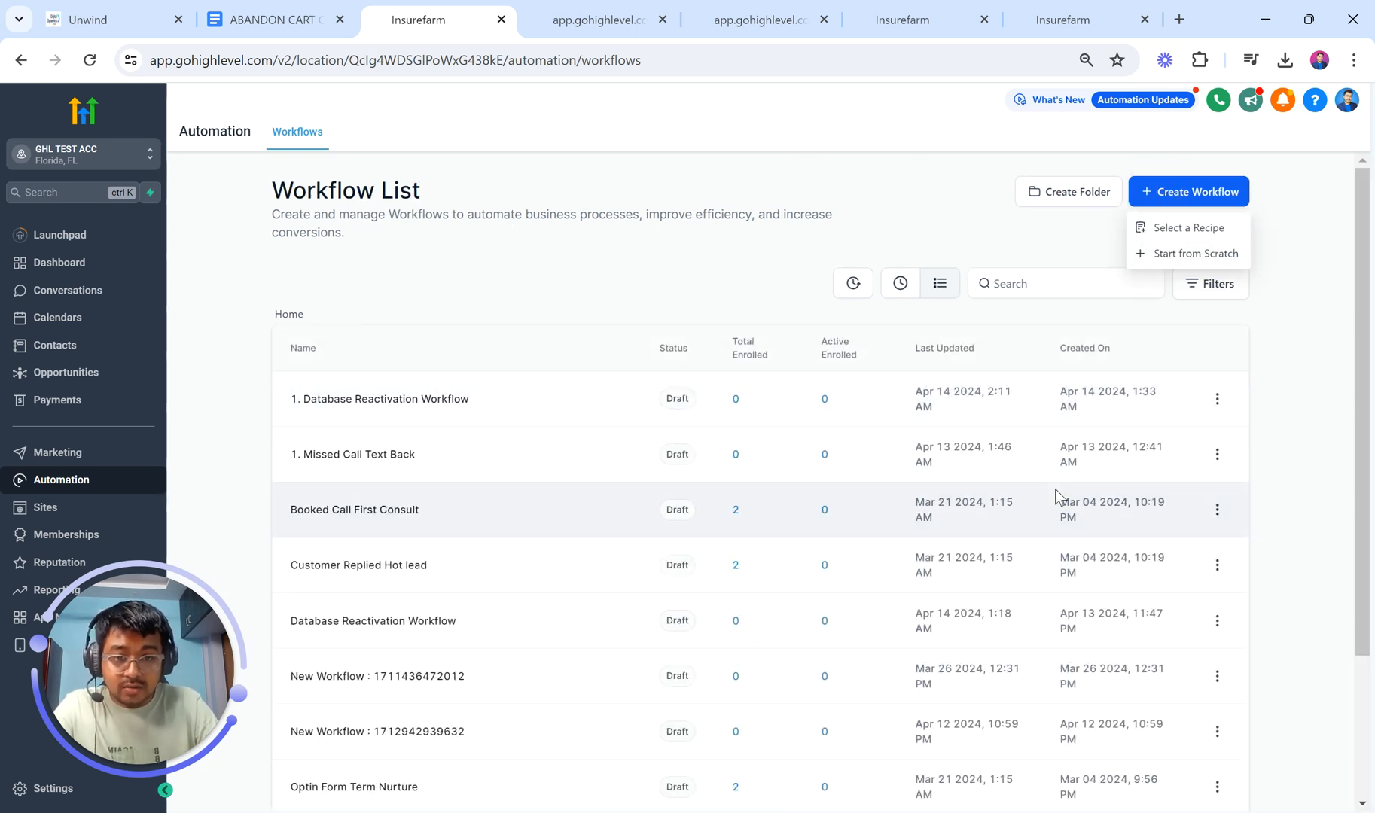
pyautogui.scroll(-3, 1056, 497)
pyautogui.scroll(3, 1056, 497)
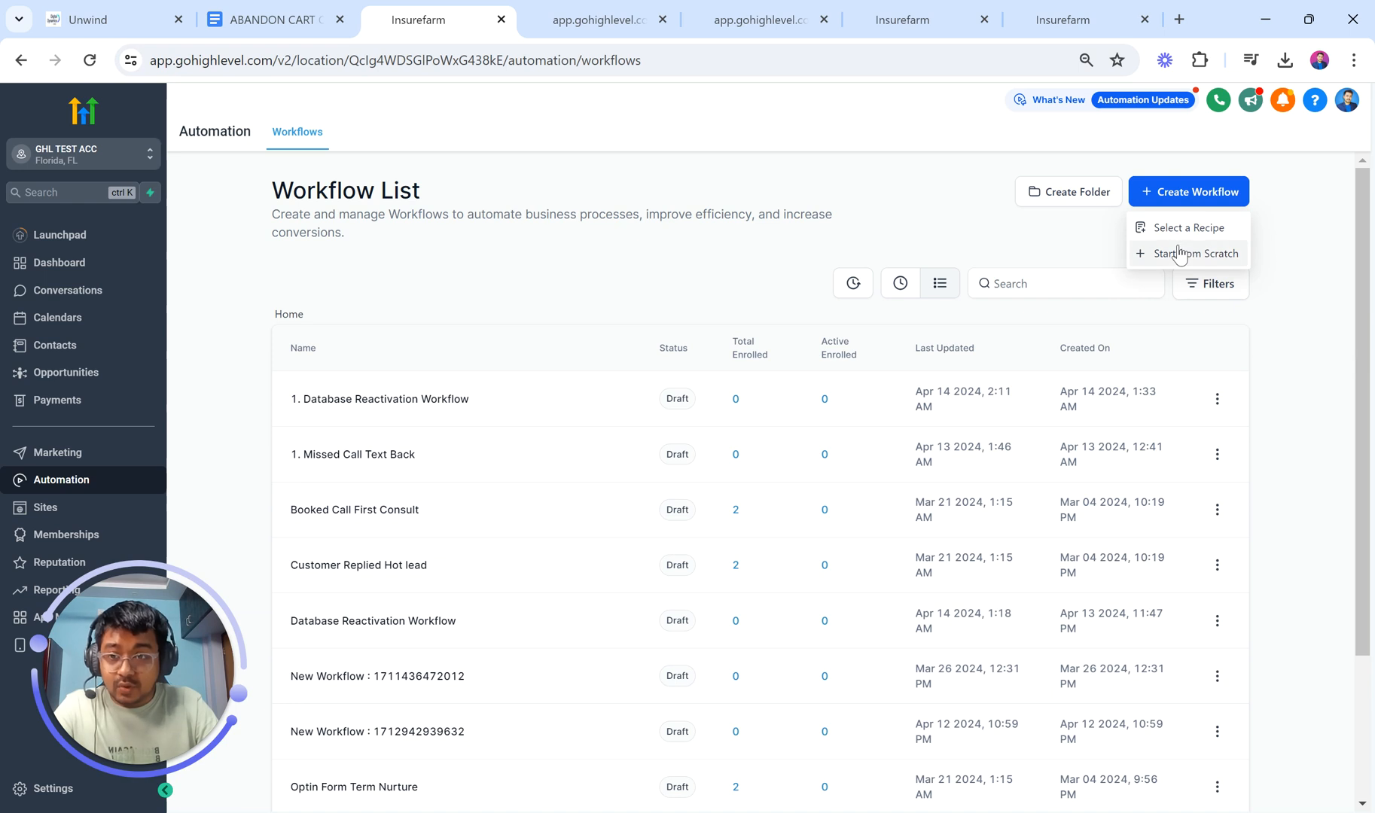
pyautogui.click(1097, 197)
pyautogui.click(755, 493)
pyautogui.hotkey('ctrl', 'v')
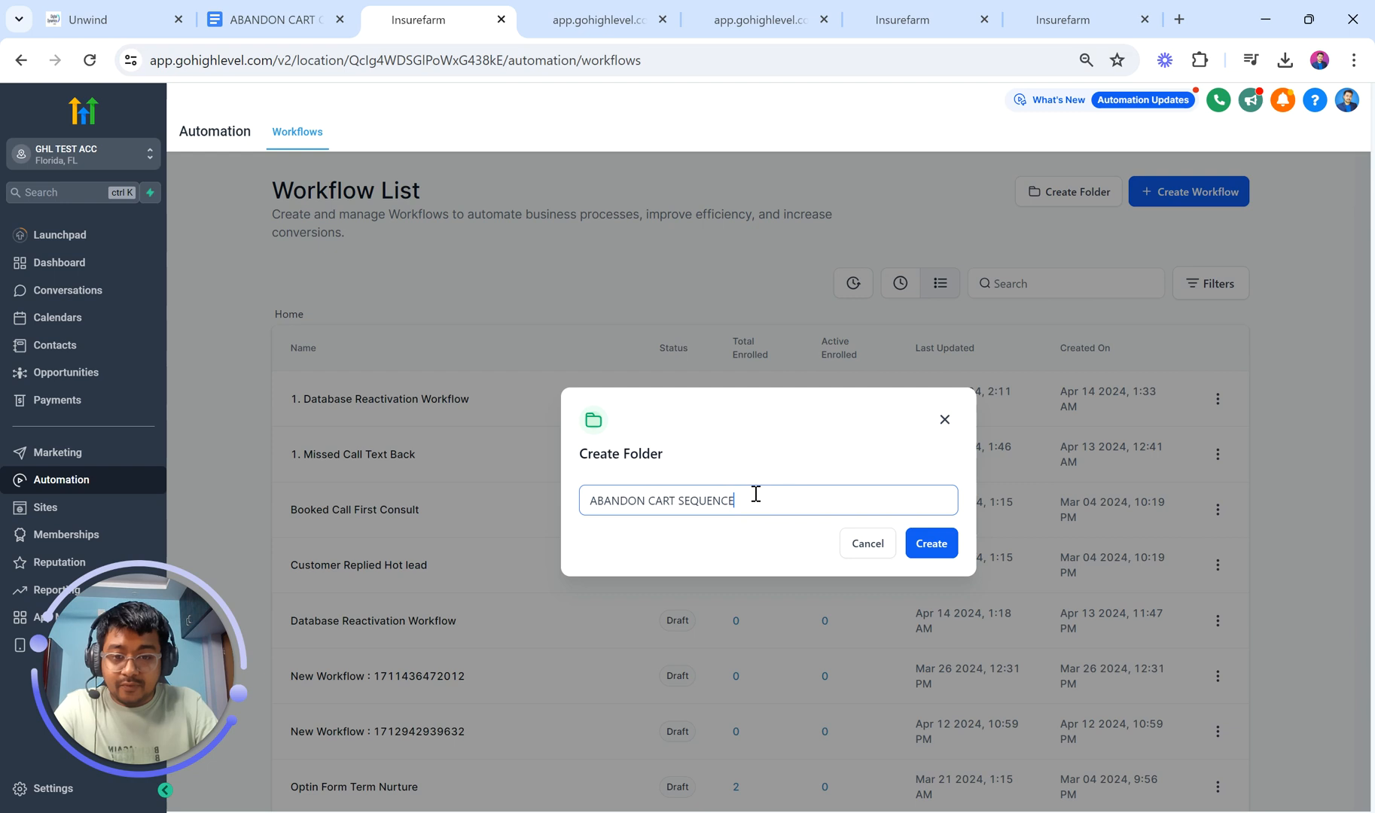
pyautogui.click(926, 548)
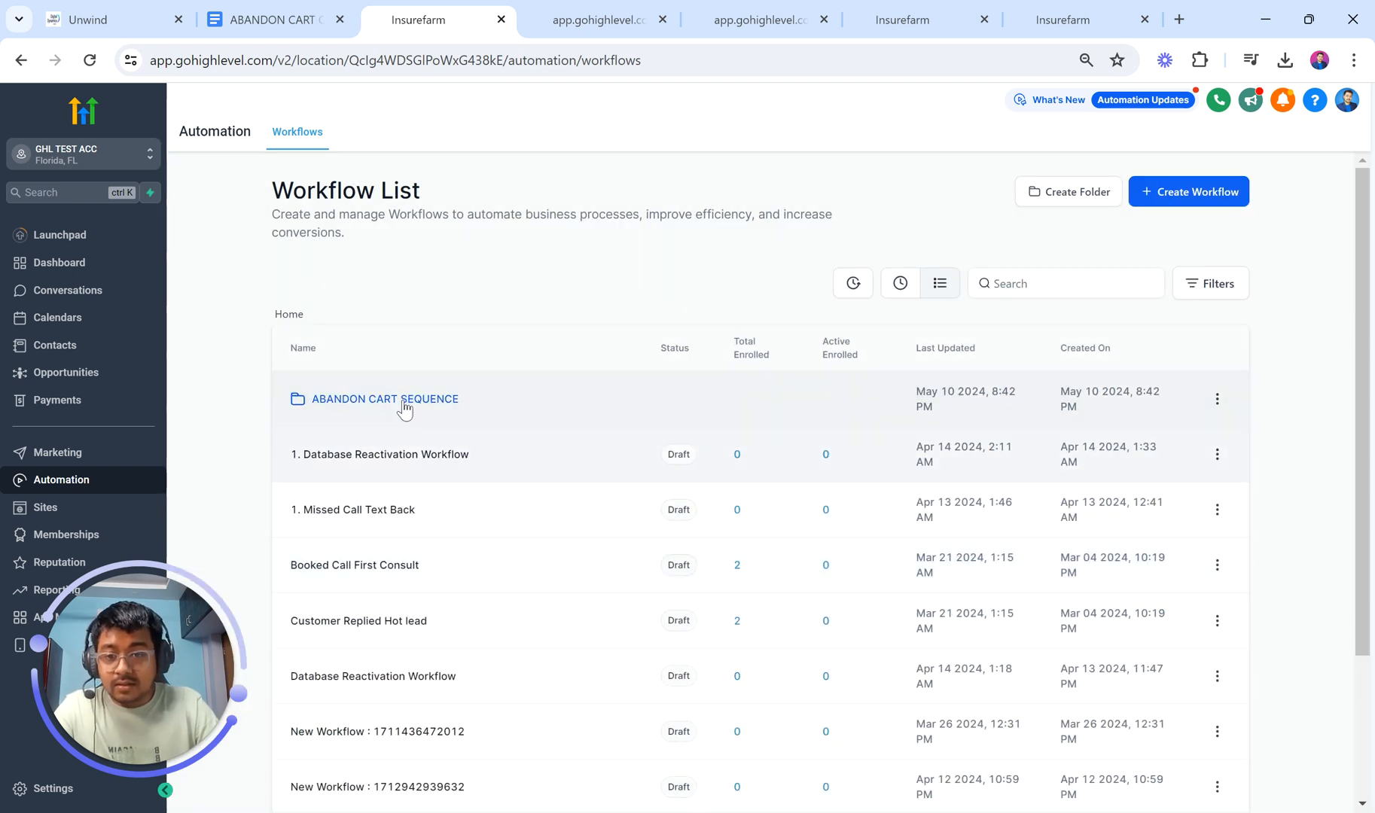
# Step: Start a new from-scratch workflow inside the ABANDON CART SEQUENCE folder
pyautogui.click(402, 399)
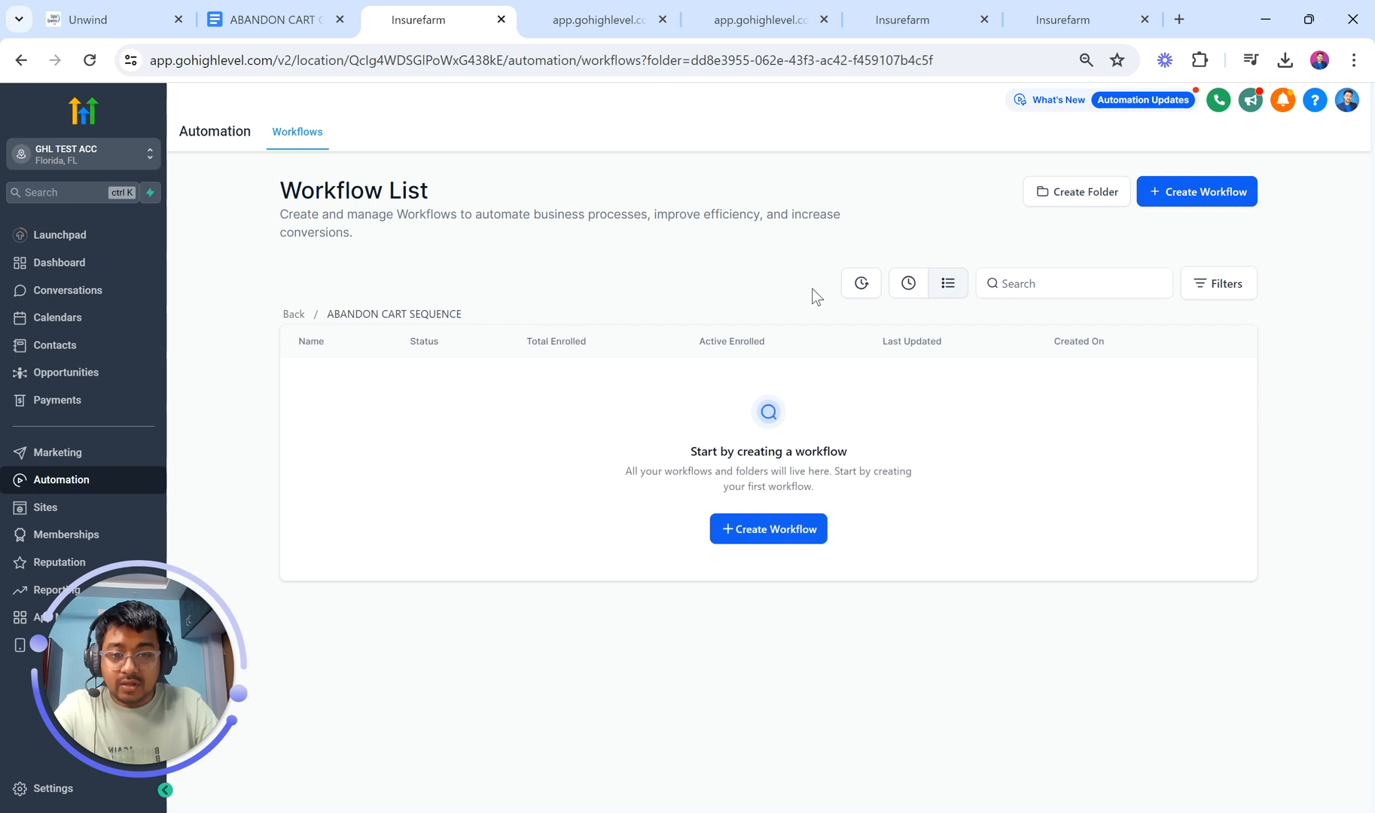
pyautogui.click(794, 527)
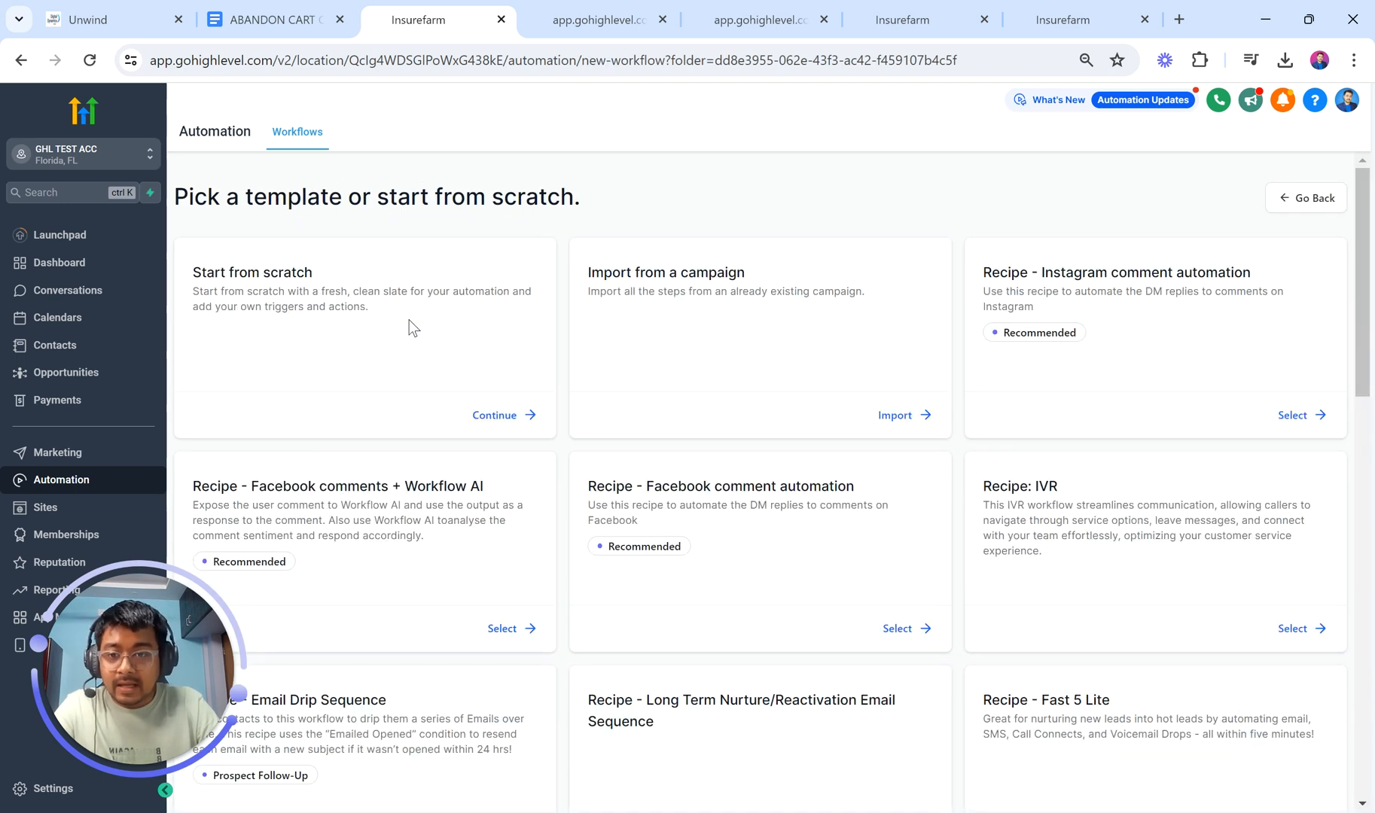
pyautogui.click(501, 419)
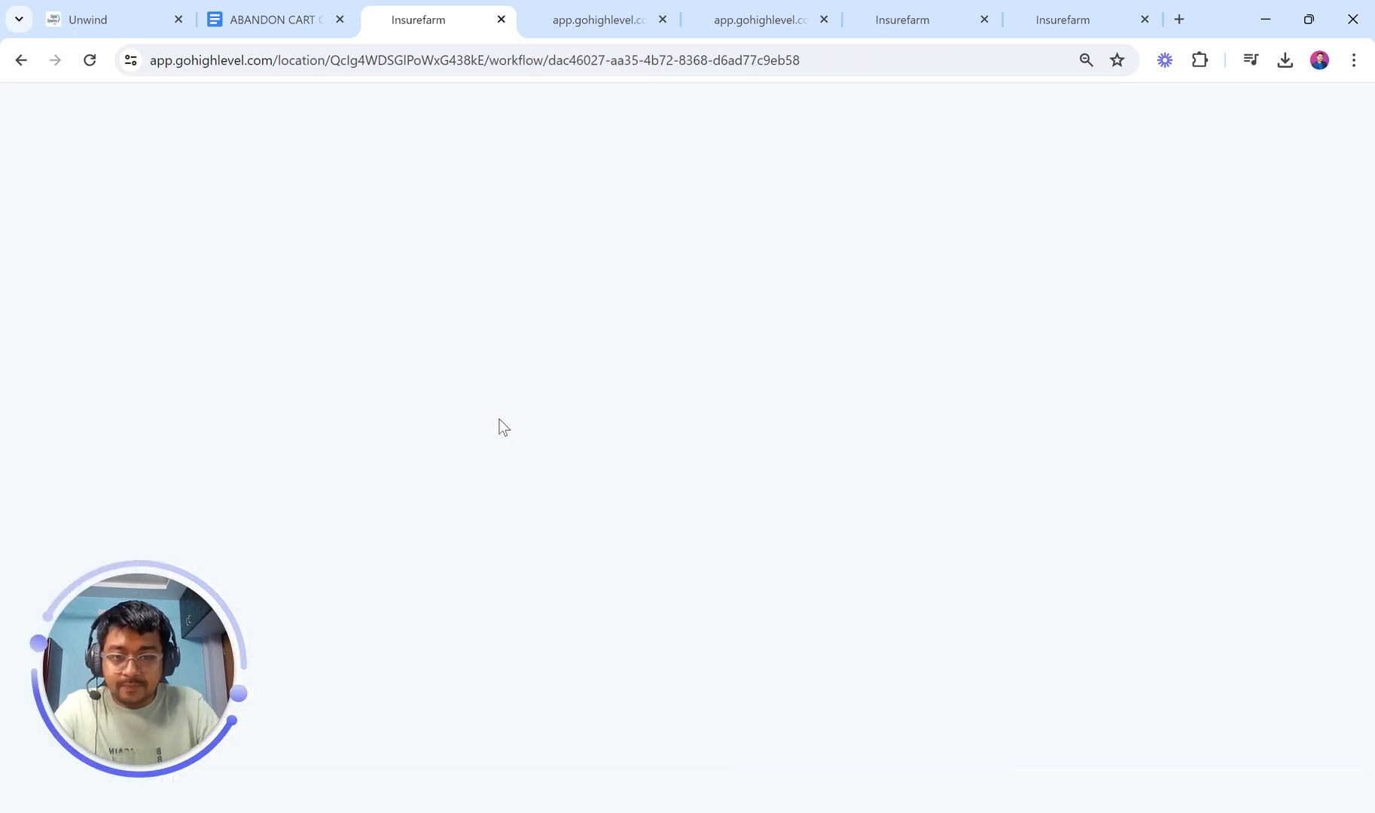
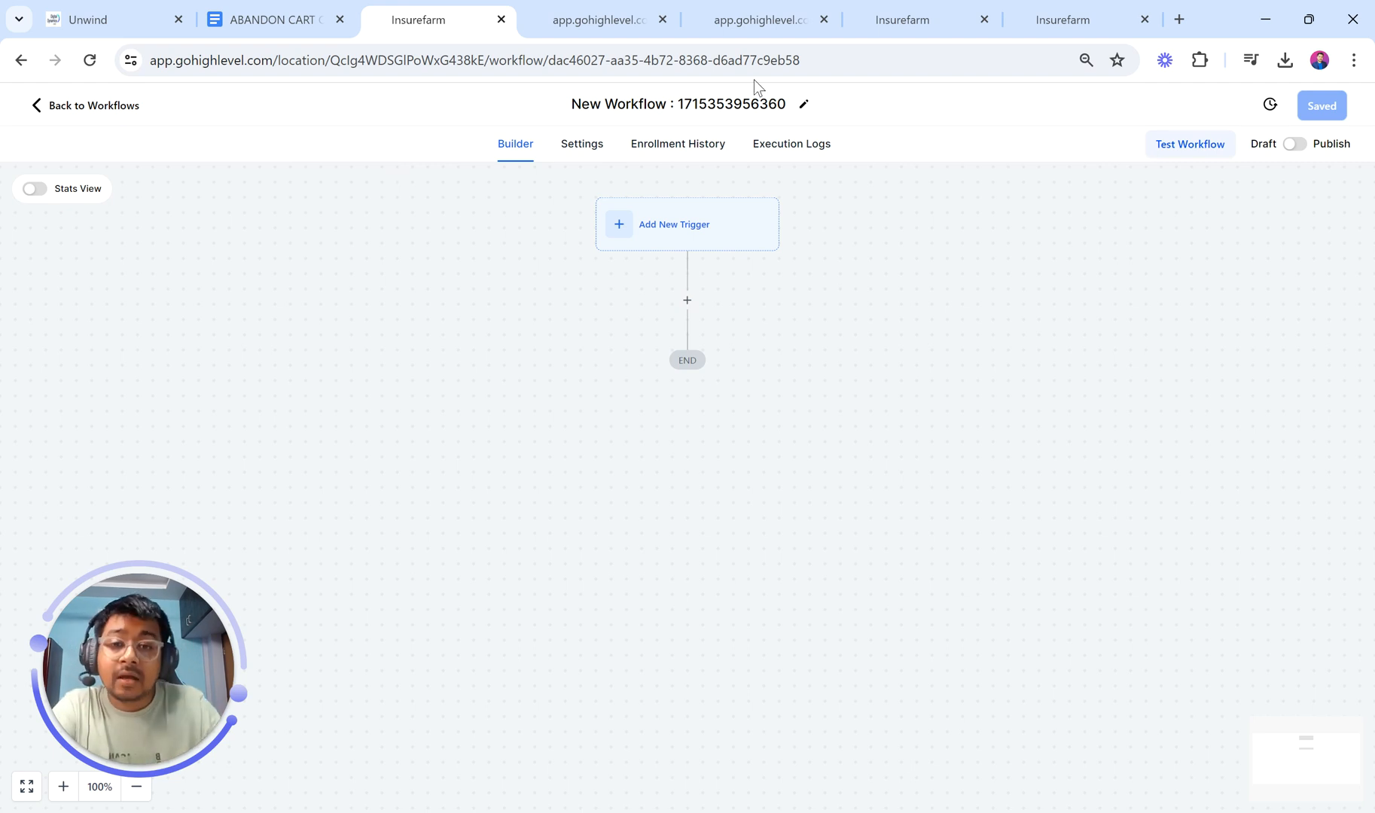
# Step: Title the new workflow '01 ABANDON CART SEQUENCE'
pyautogui.click(631, 95)
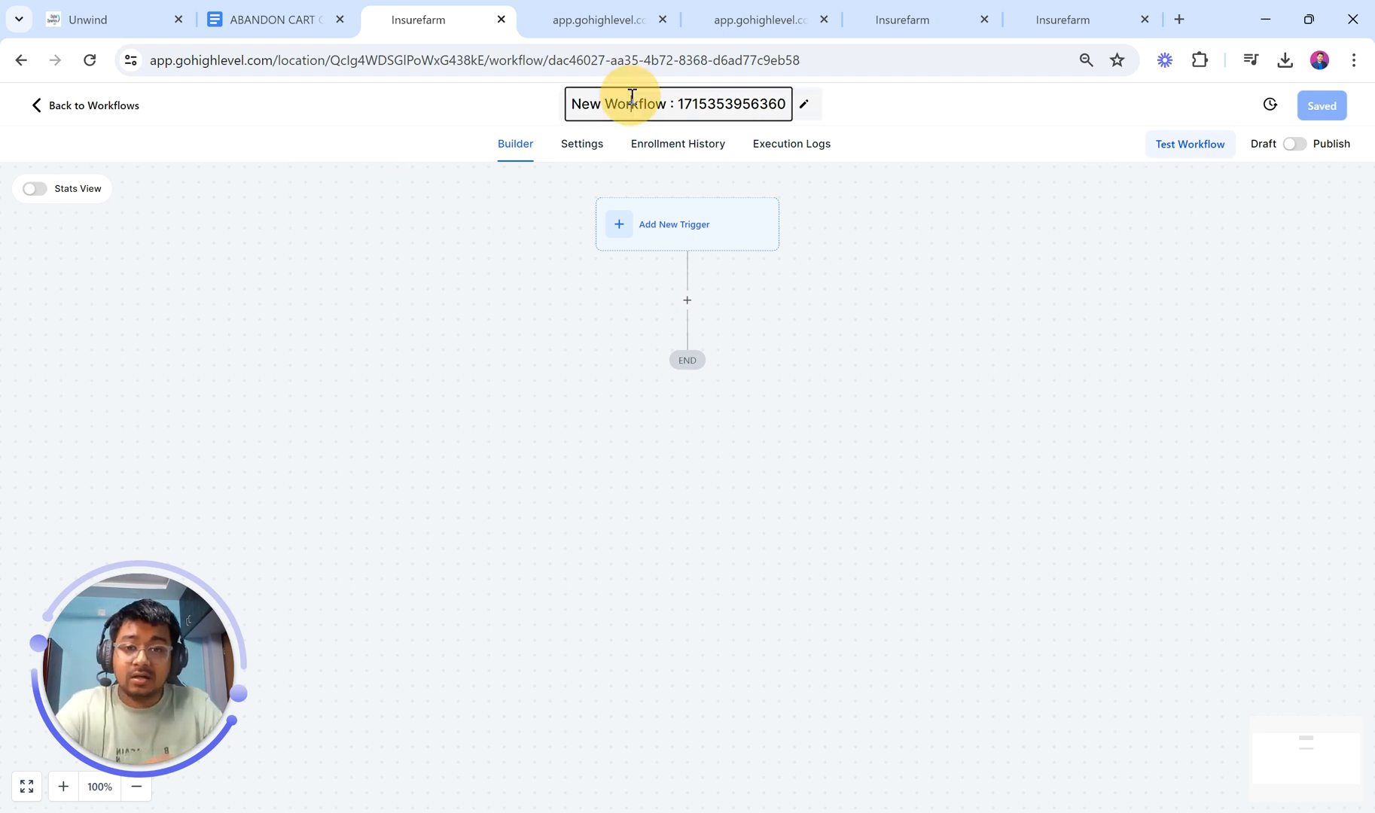
pyautogui.write('ABANDON CART SEQUENCE')
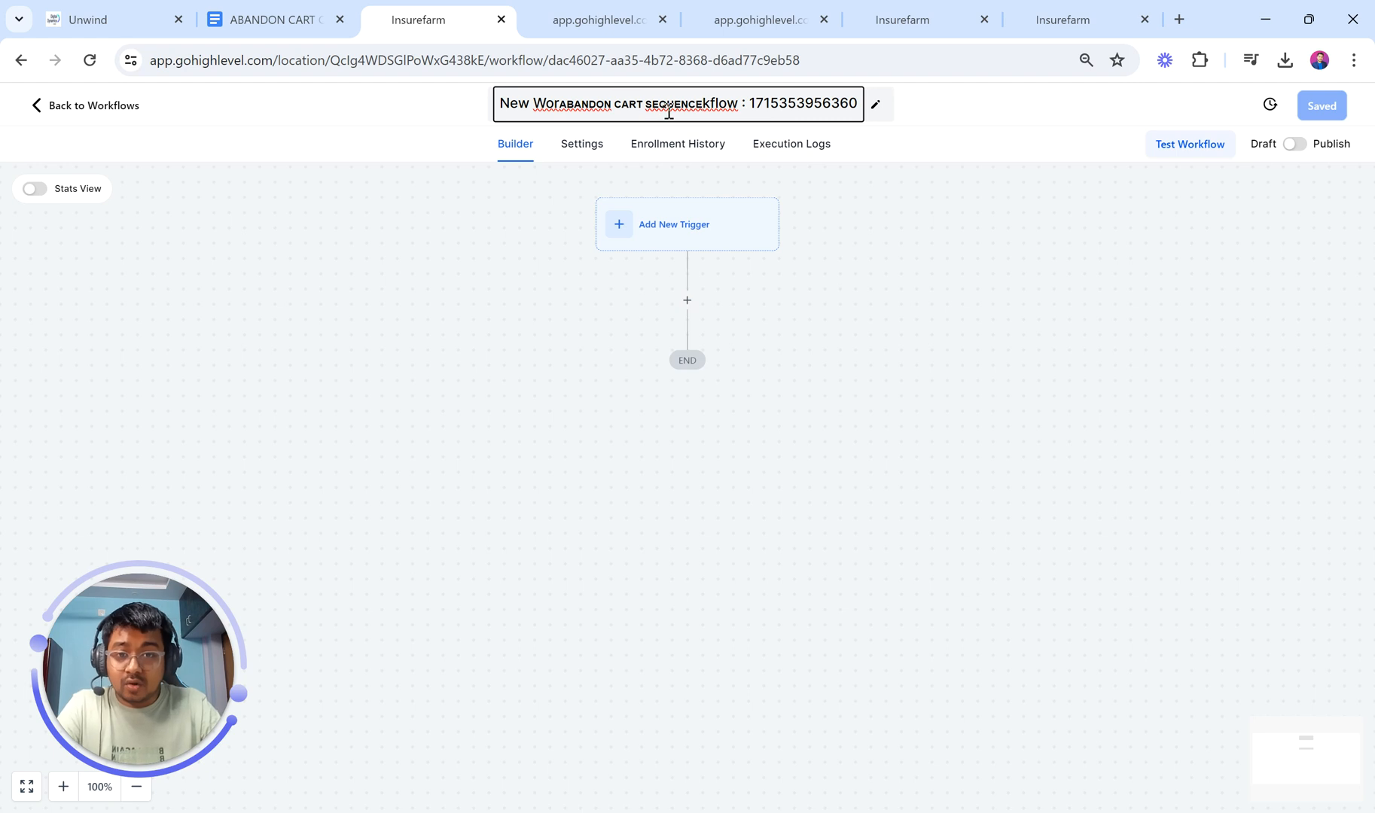
pyautogui.hotkey('ctrl', 'a')
pyautogui.write('ABANDON CART SEQUENCE')
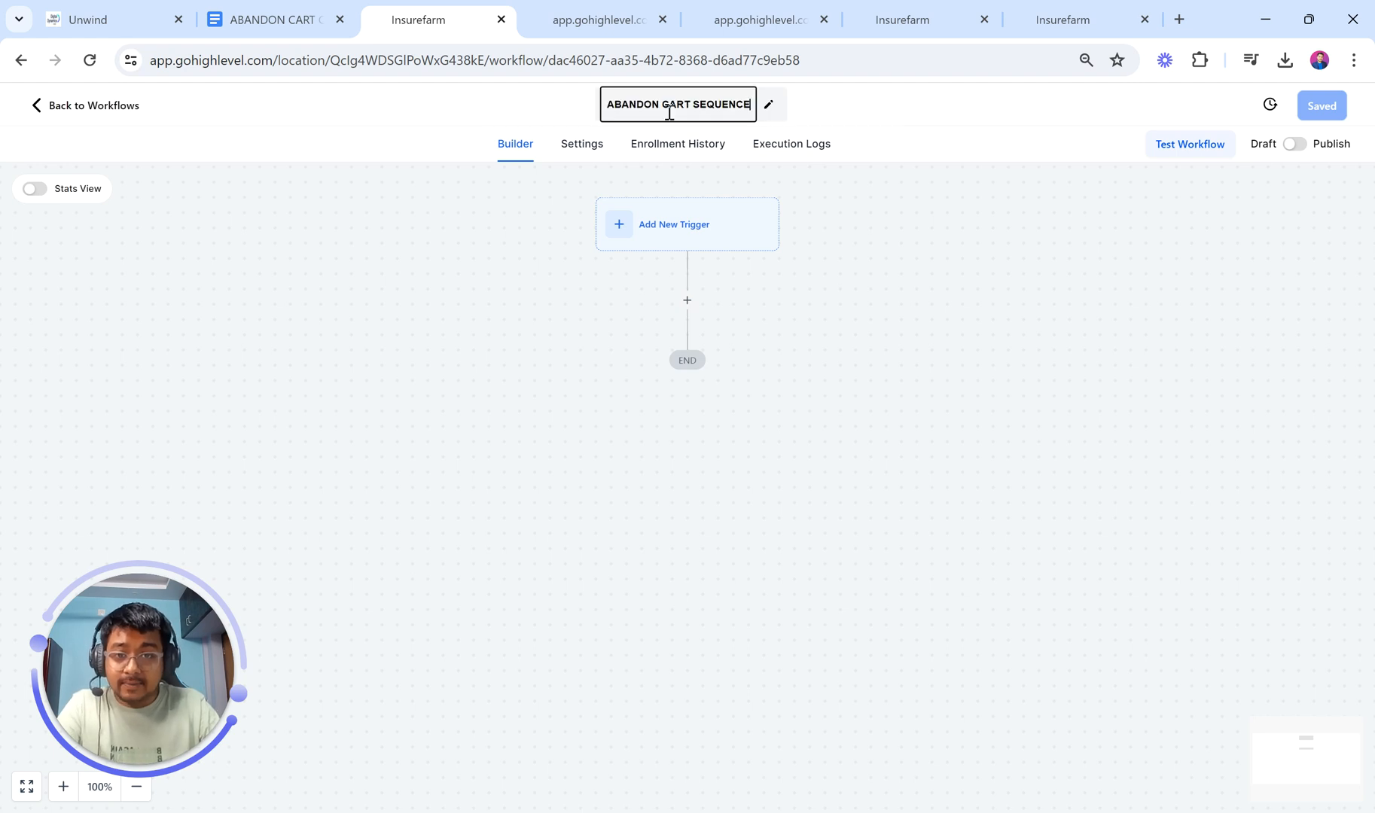
pyautogui.click(611, 108)
pyautogui.write('01.')
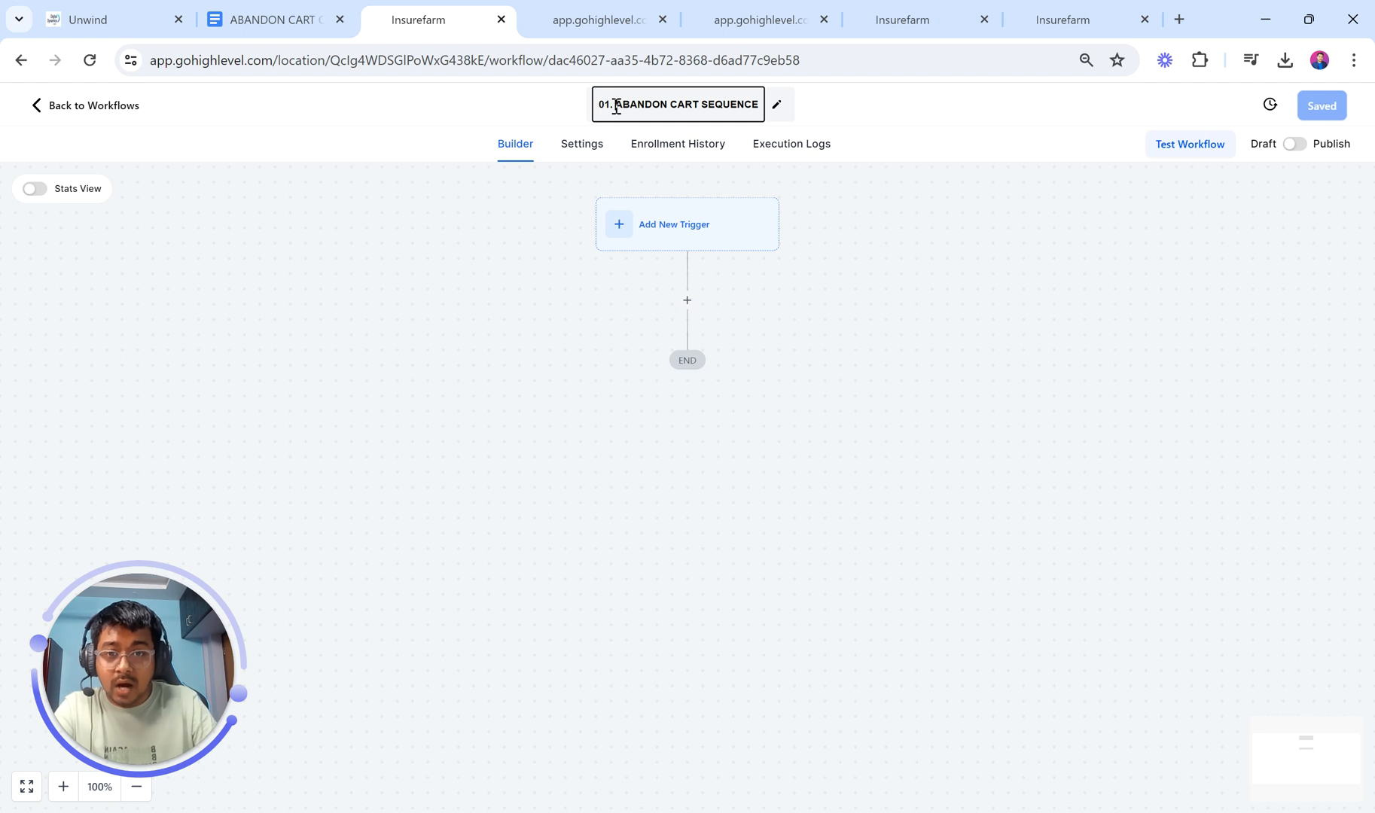
pyautogui.click(616, 107)
pyautogui.press('BackSpace')
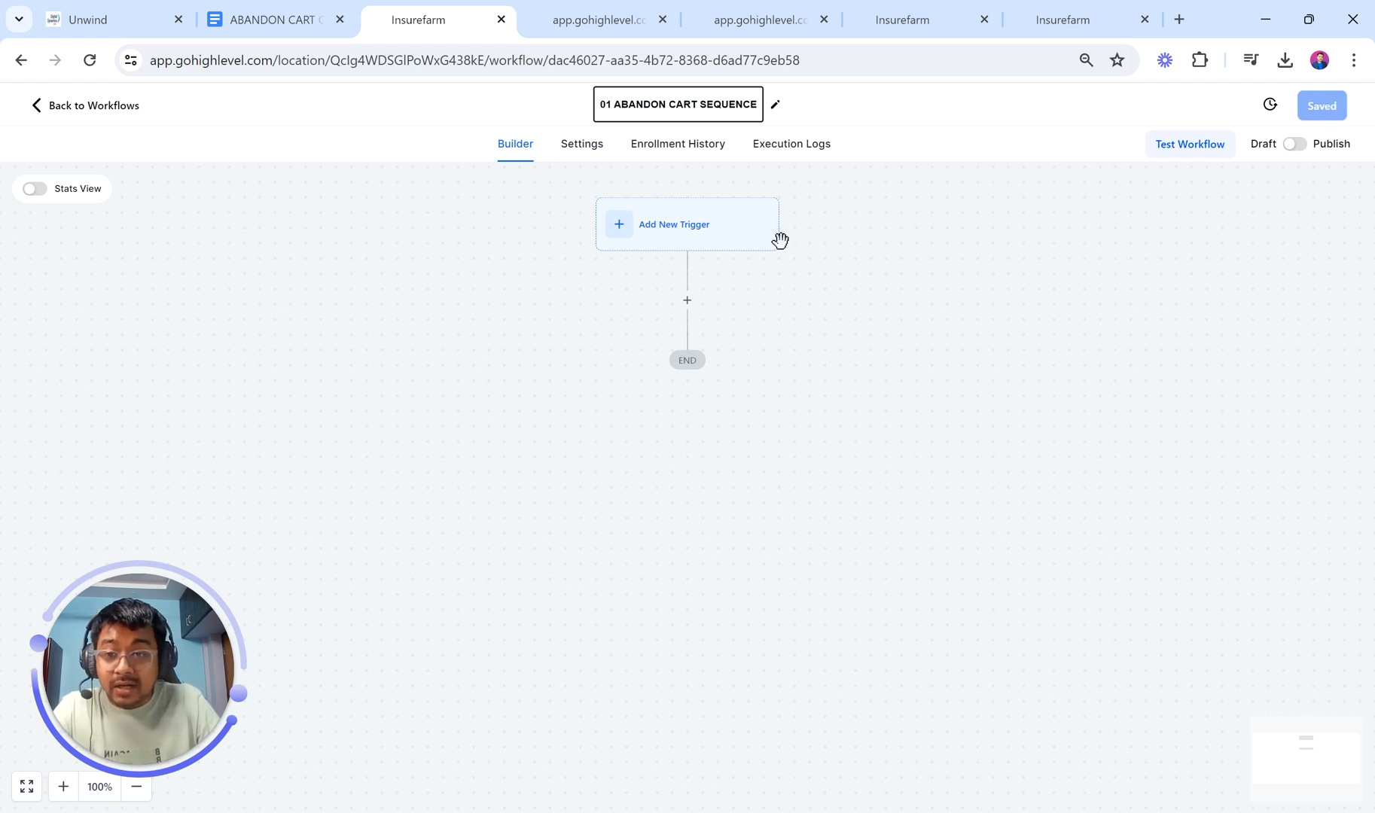
# Step: Try the canvas zoom in/out controls, return to 100%, and go to workflow Settings
pyautogui.scroll(-1, 490, 597)
pyautogui.scroll(2, 490, 597)
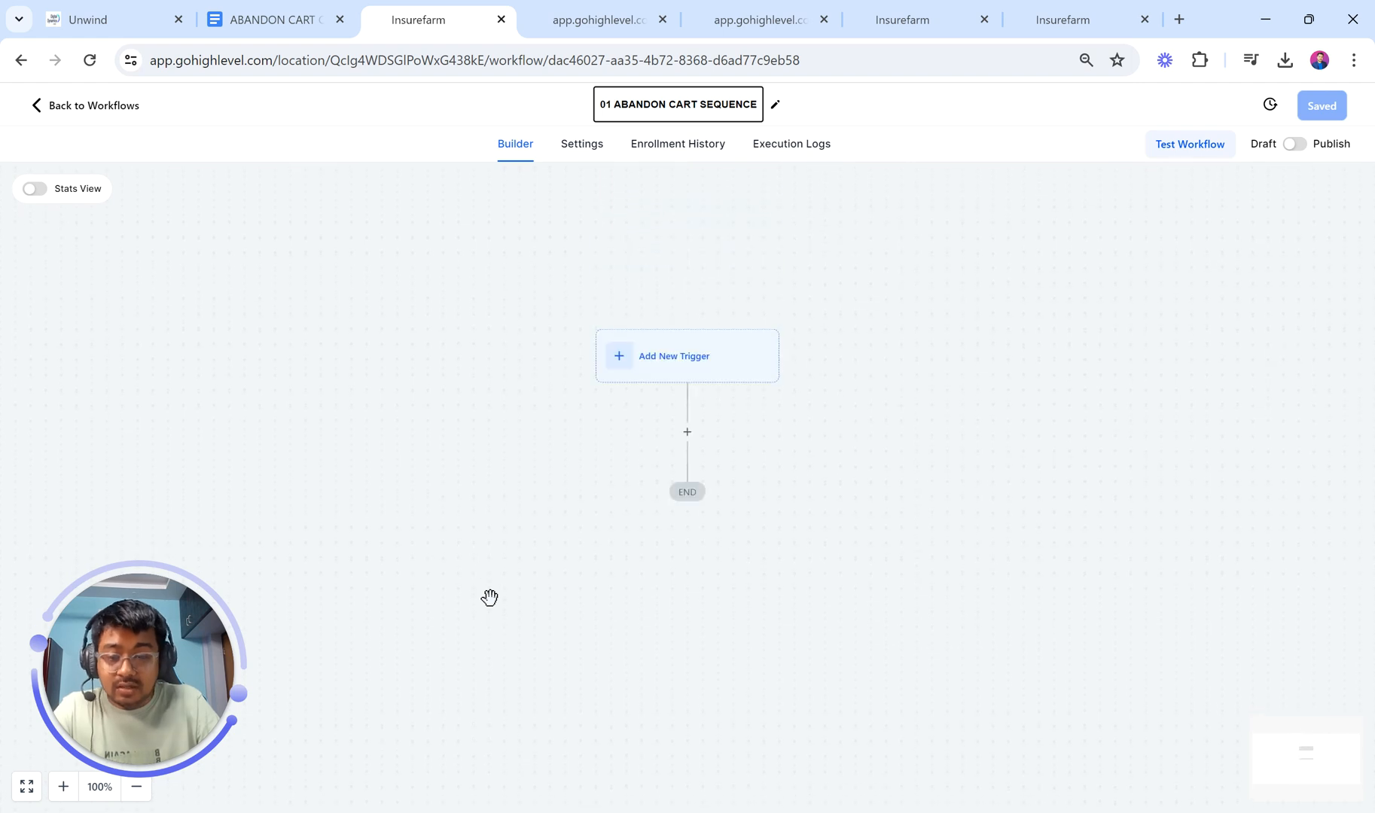
pyautogui.click(65, 792)
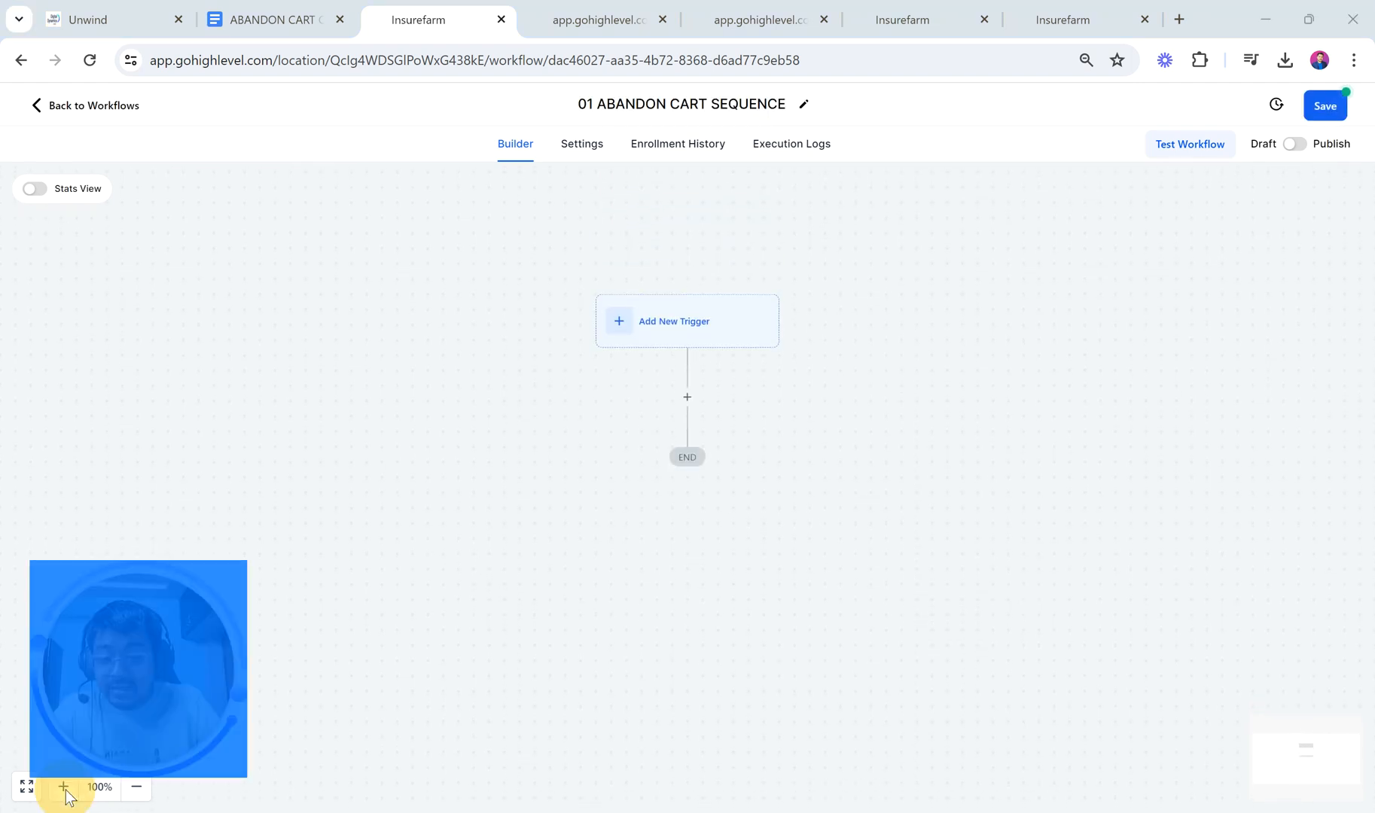
pyautogui.moveTo(165, 644); pyautogui.dragTo(244, 519)
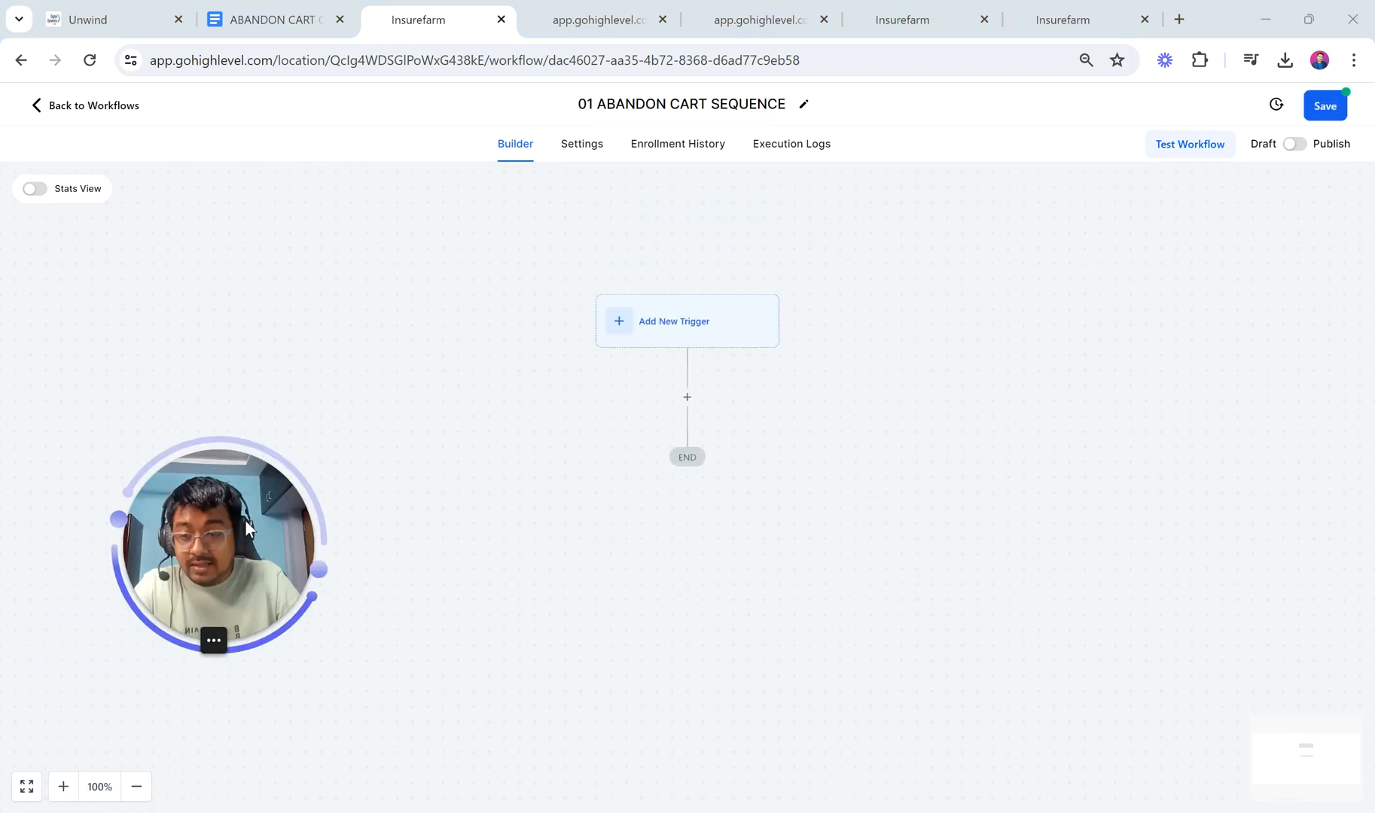
pyautogui.click(64, 787)
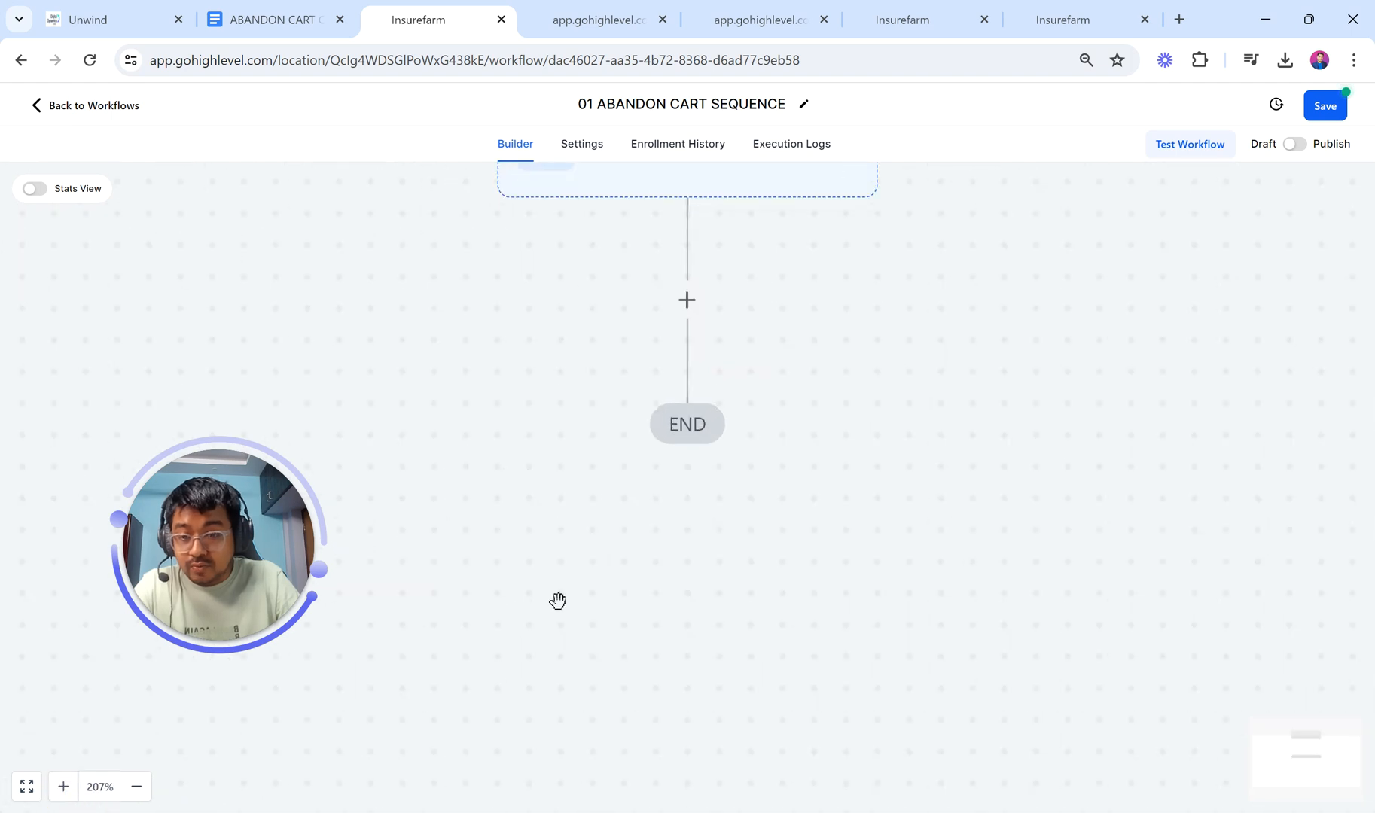
pyautogui.scroll(1, 641, 546)
pyautogui.scroll(2, 642, 546)
pyautogui.click(138, 787)
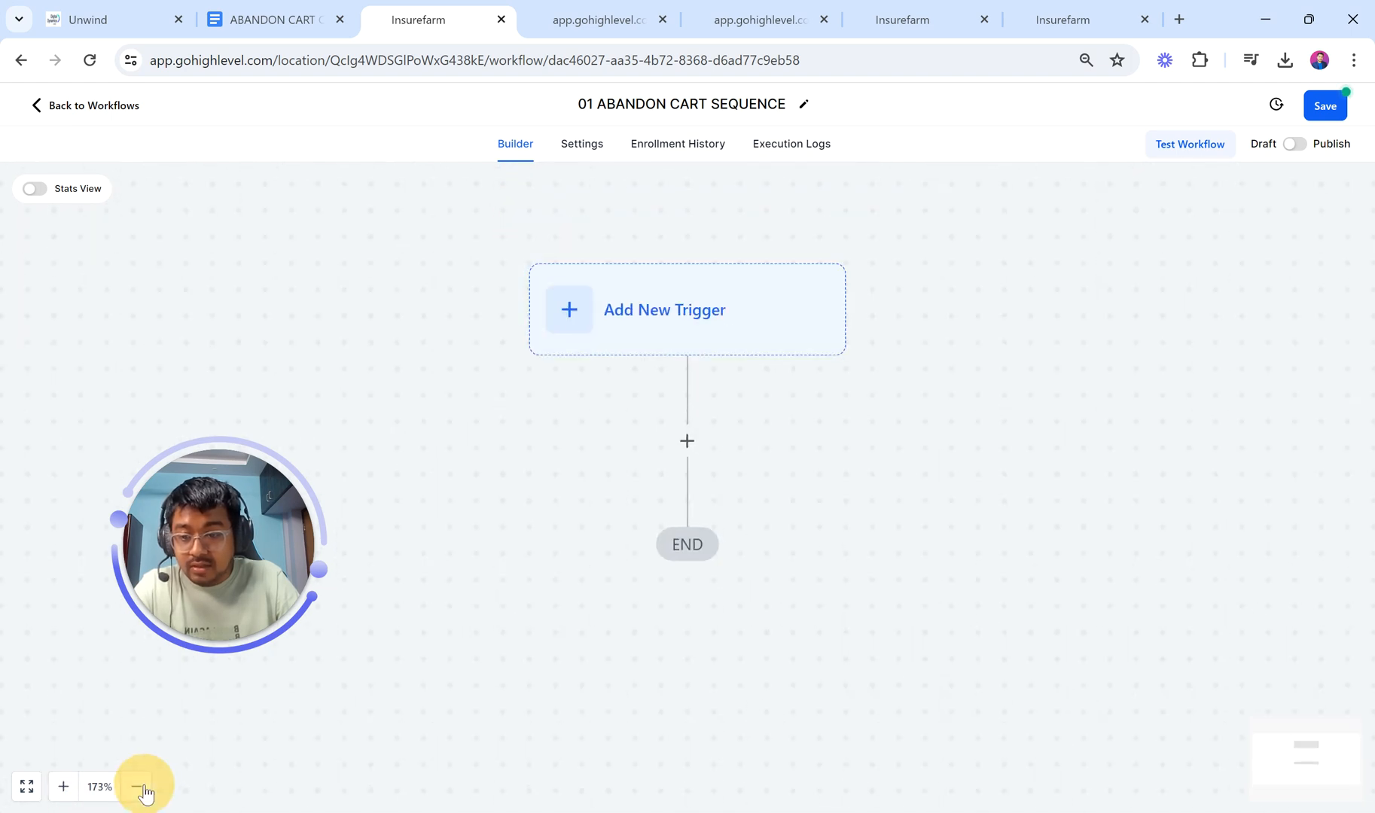
pyautogui.click(138, 787)
pyautogui.click(68, 786)
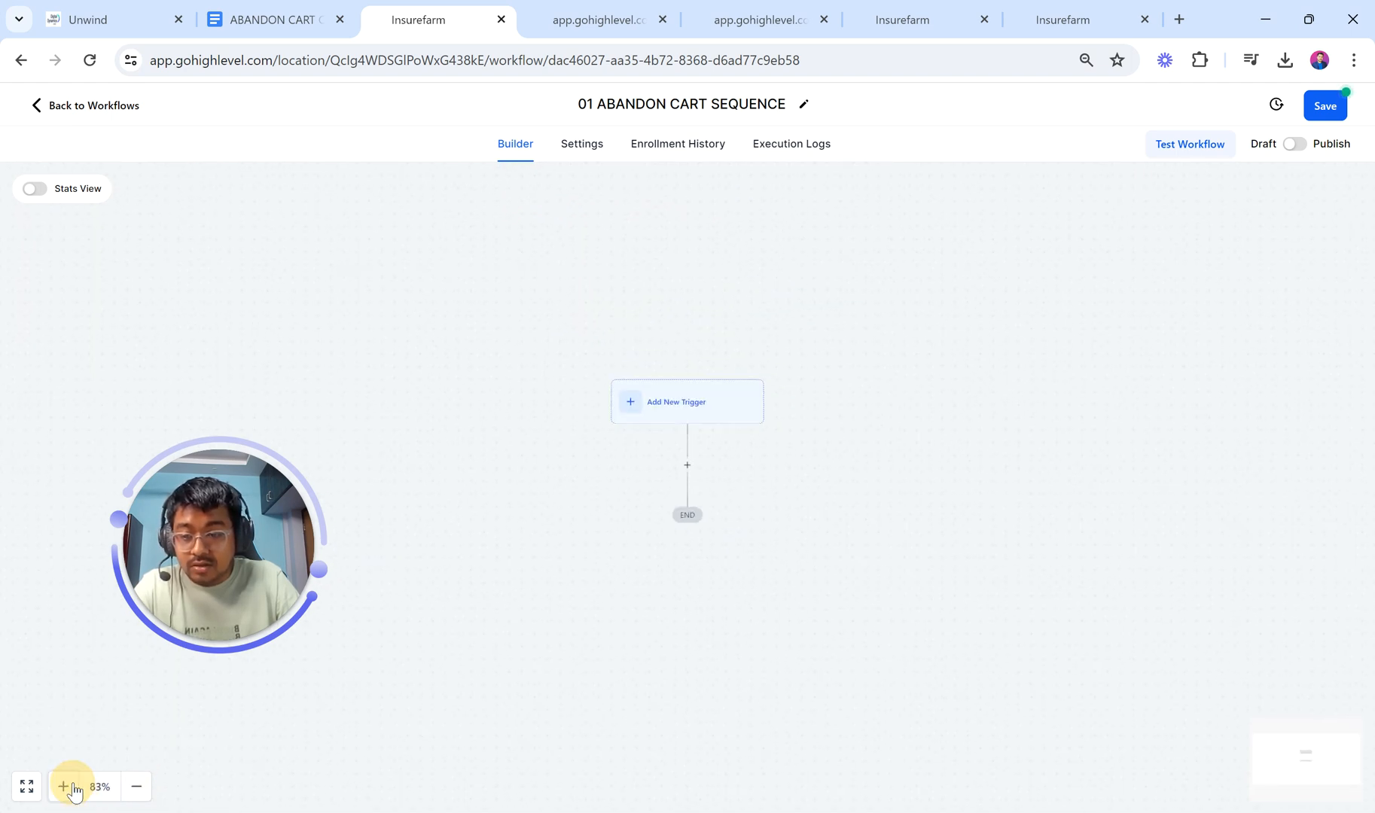
pyautogui.scroll(-1, 479, 624)
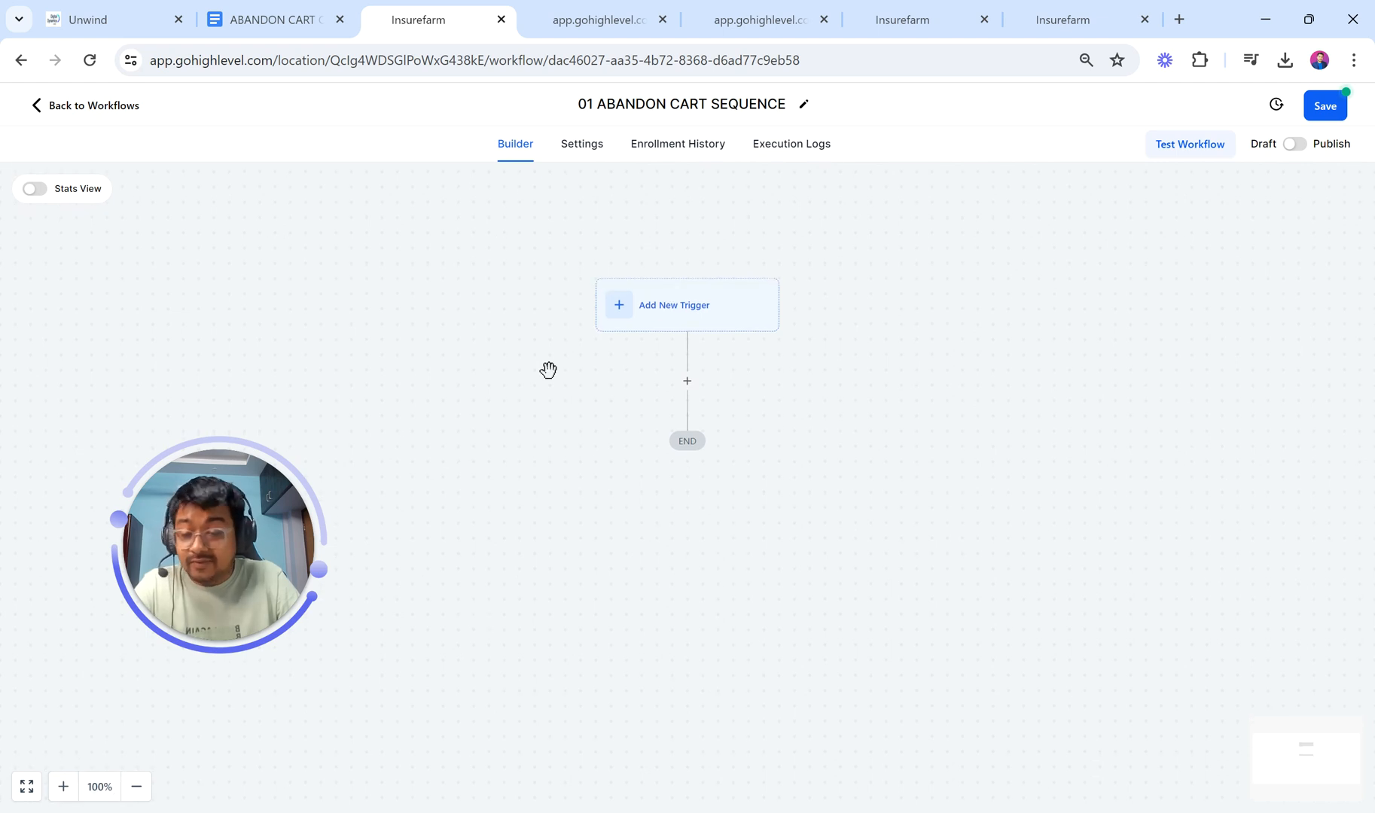
pyautogui.click(585, 155)
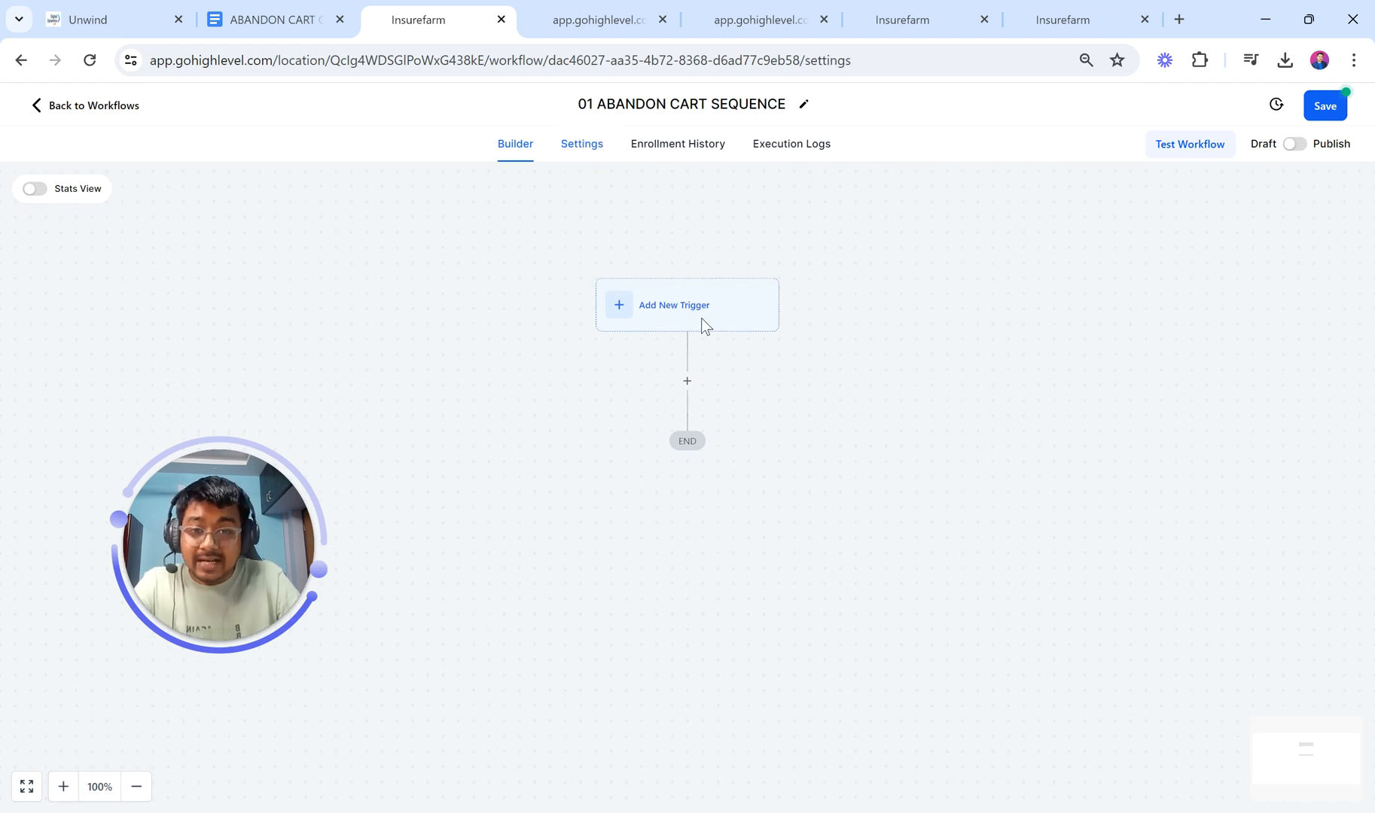
# Step: Review the settings, keeping Account Timezone and checking the default sender name and email fields
pyautogui.scroll(-2, 674, 521)
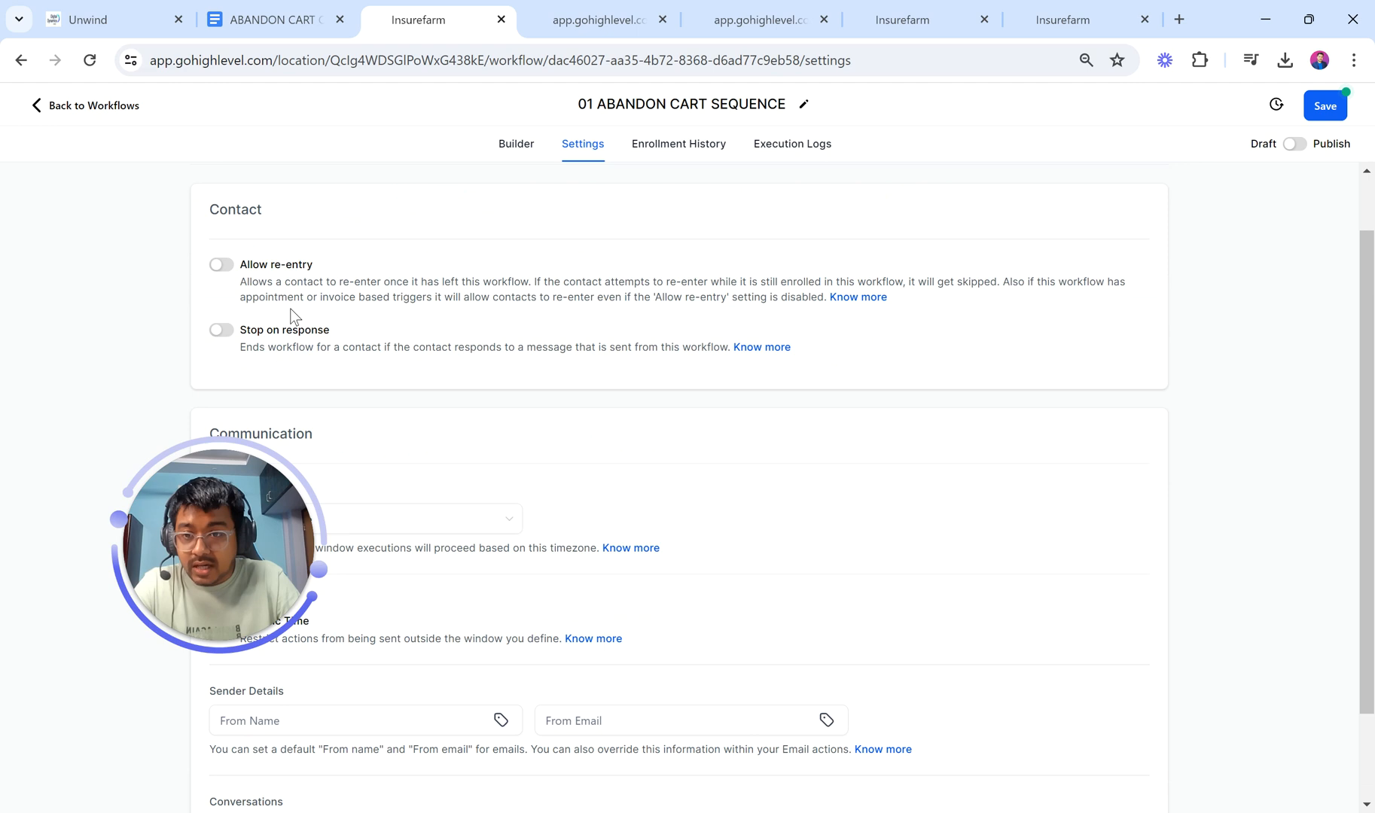
pyautogui.scroll(-2, 511, 398)
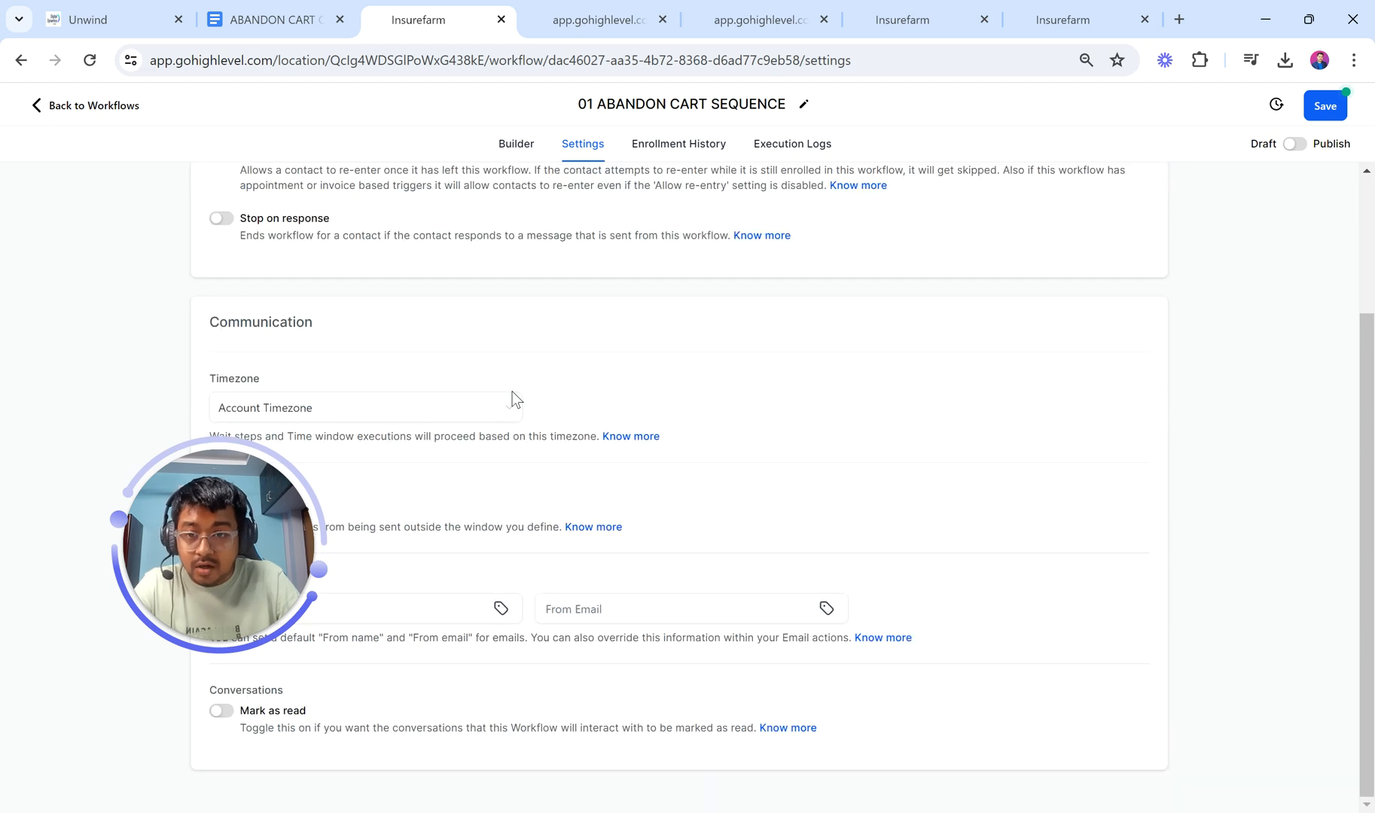
pyautogui.moveTo(226, 571); pyautogui.dragTo(139, 692)
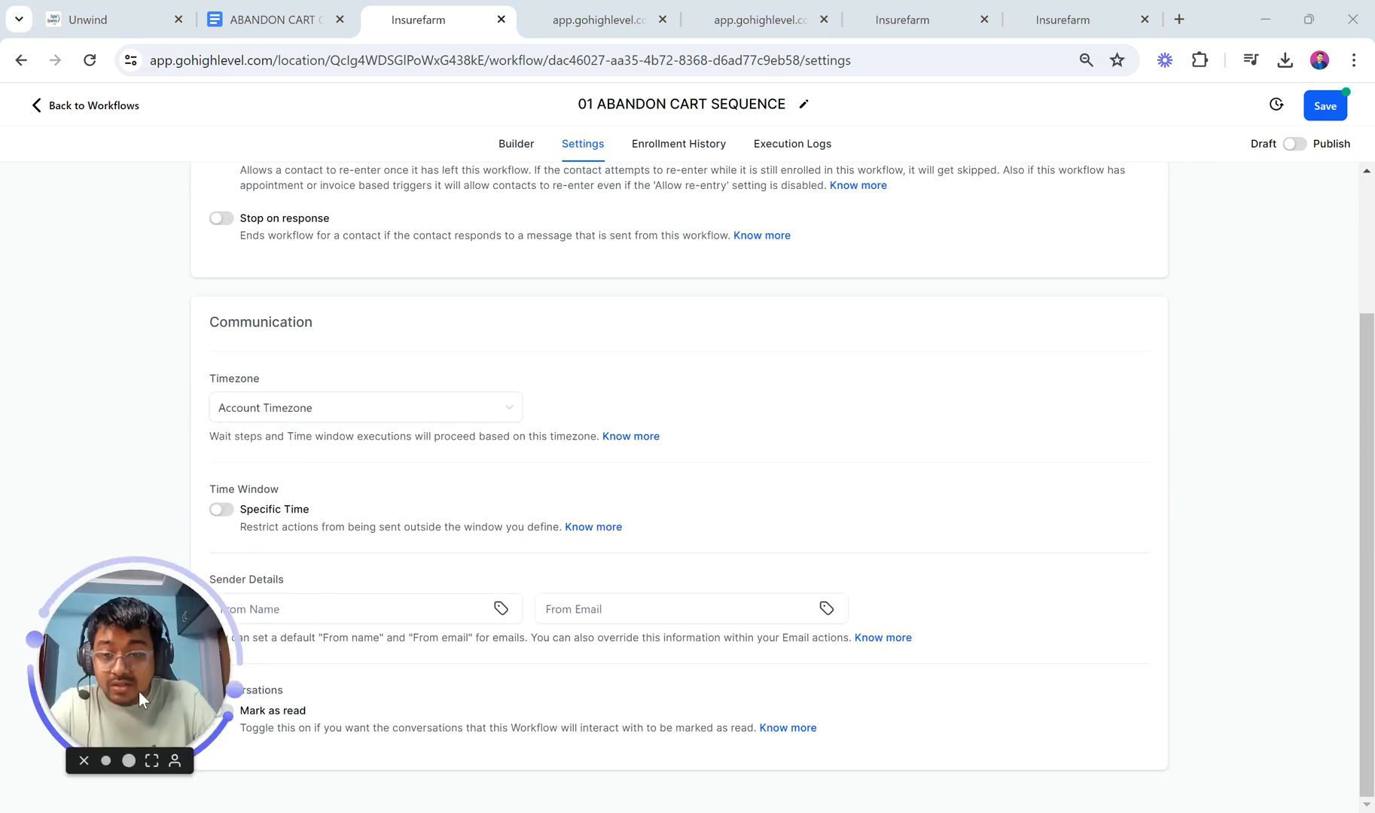
pyautogui.click(357, 411)
pyautogui.click(355, 404)
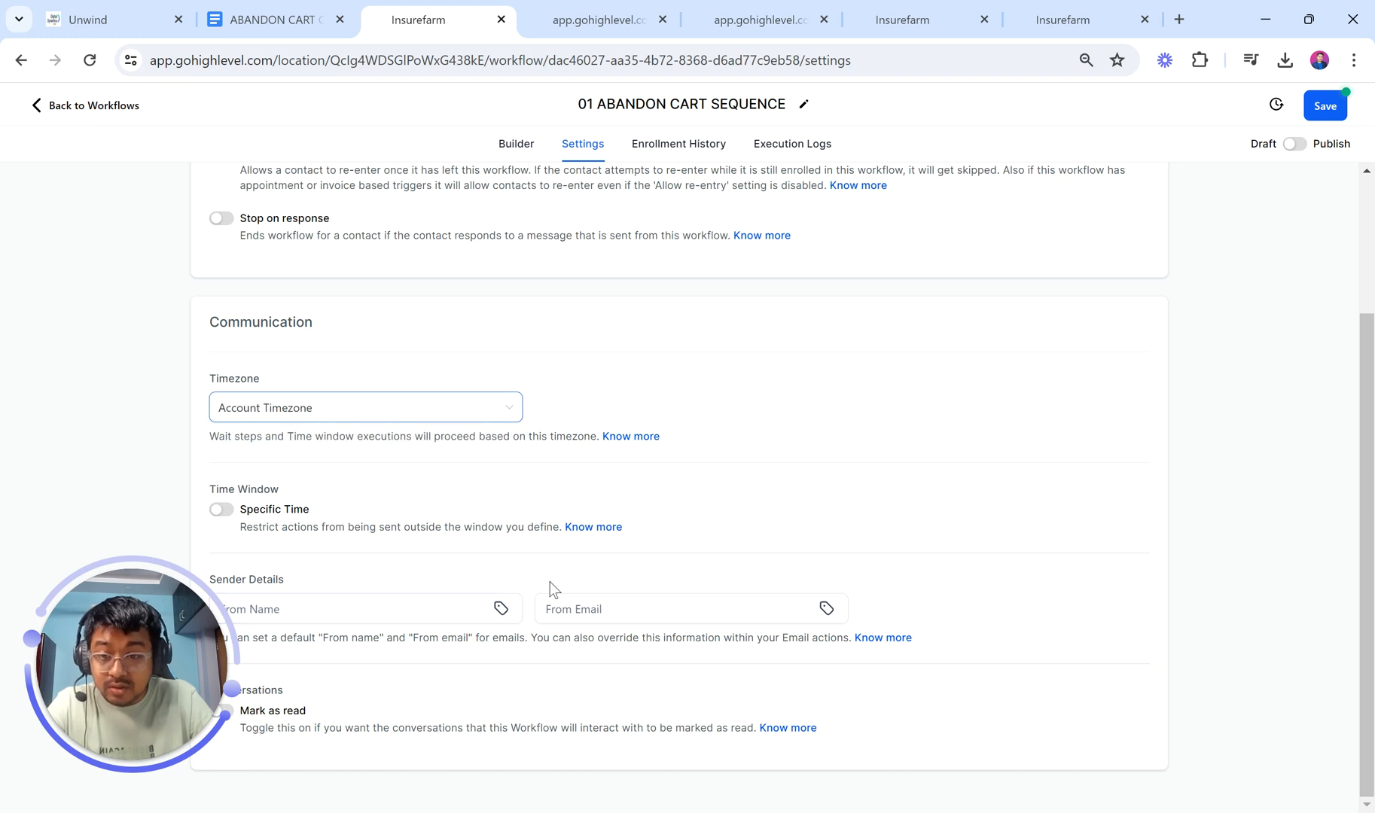
pyautogui.moveTo(177, 680); pyautogui.dragTo(164, 695)
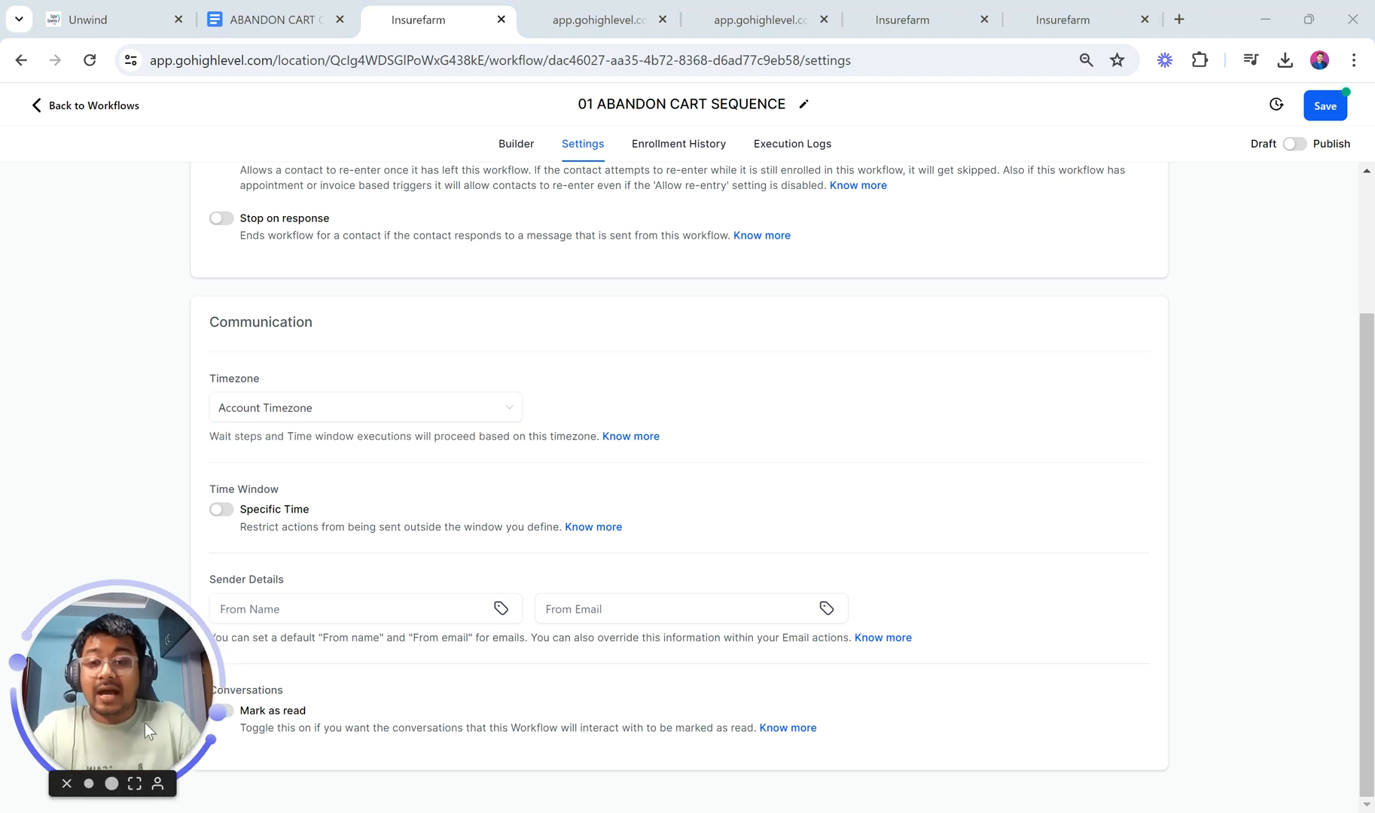
pyautogui.click(331, 605)
pyautogui.click(662, 594)
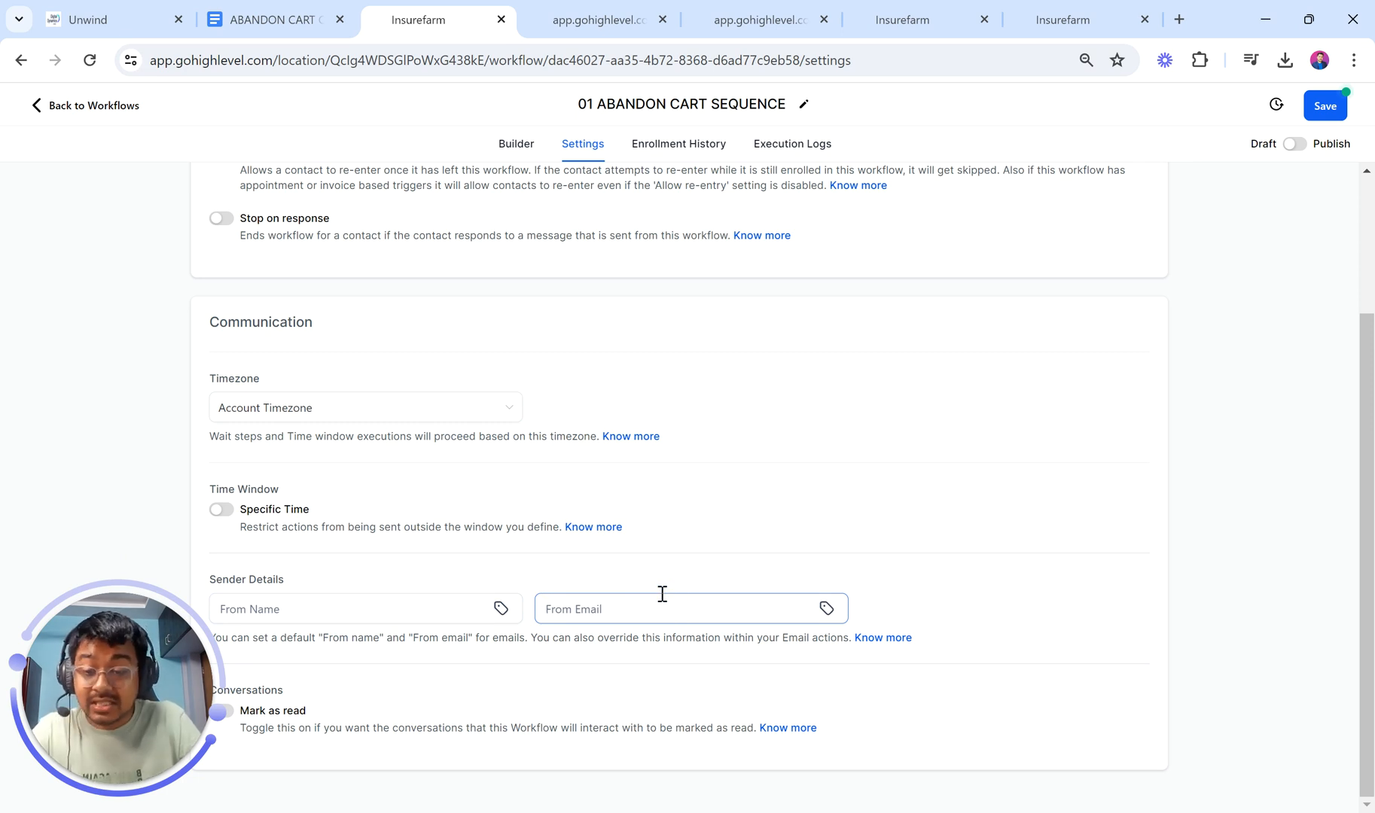
pyautogui.click(458, 598)
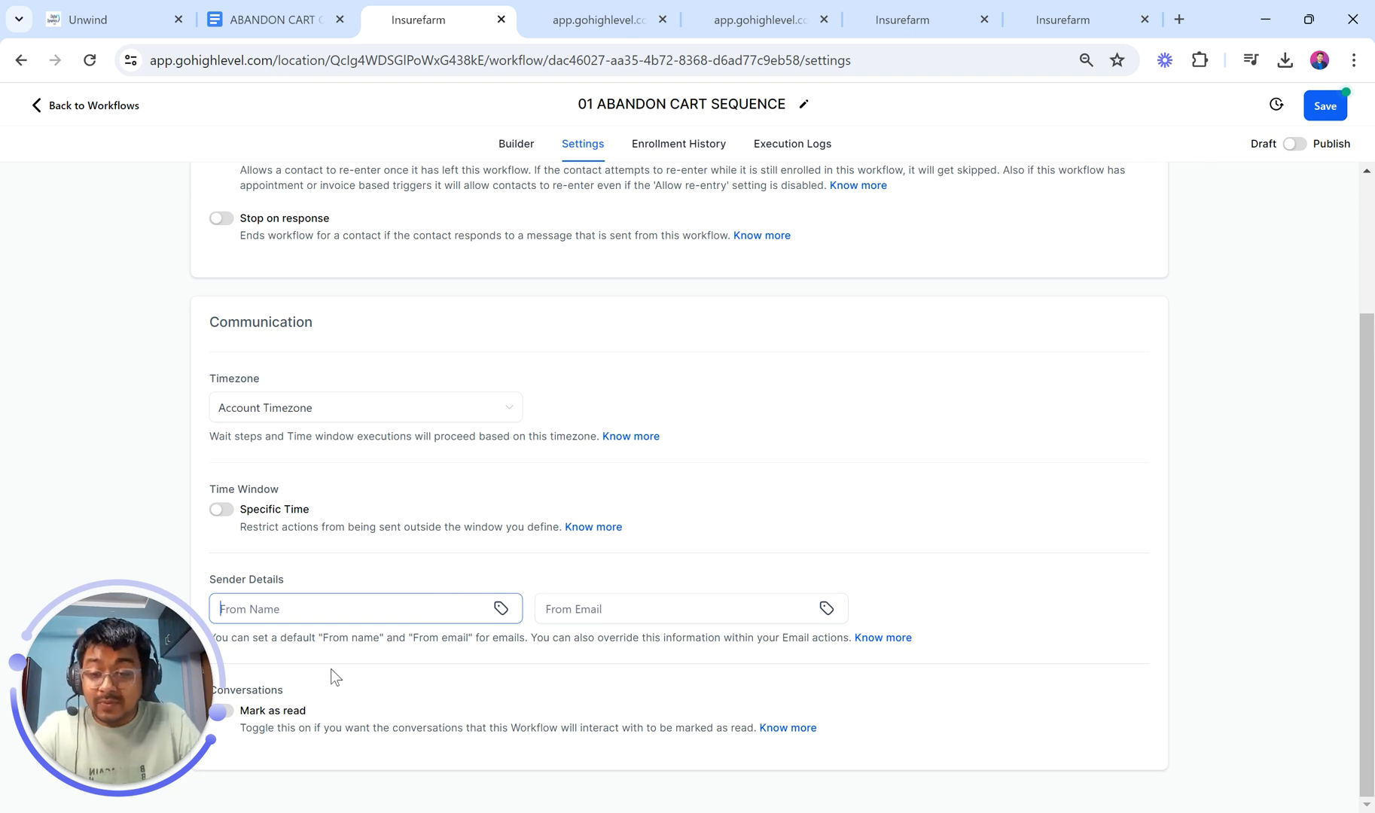
# Step: Switch on Mark as read and view the workflow's Enrollment History
pyautogui.moveTo(146, 698); pyautogui.dragTo(199, 668)
pyautogui.click(221, 710)
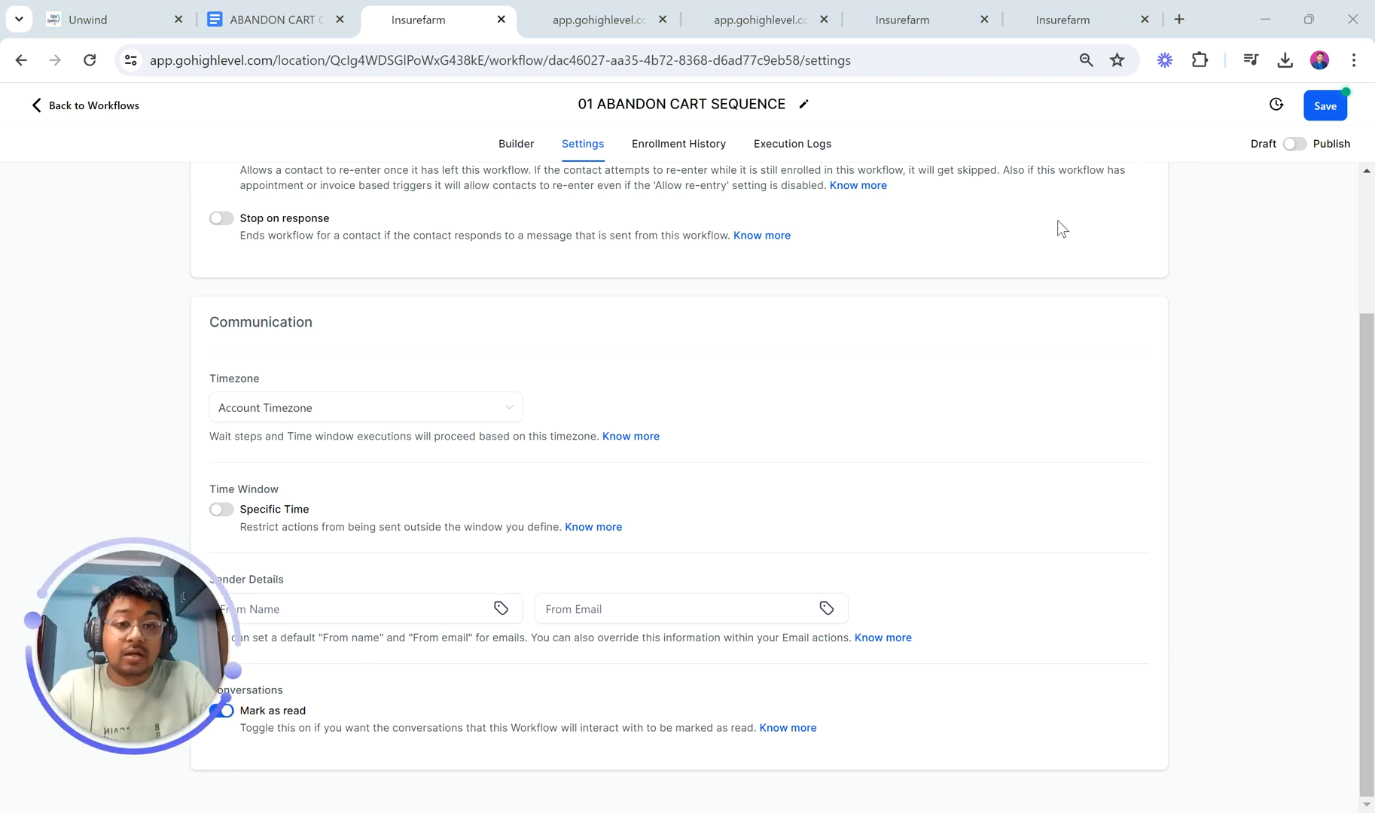
pyautogui.scroll(3, 841, 399)
pyautogui.click(694, 160)
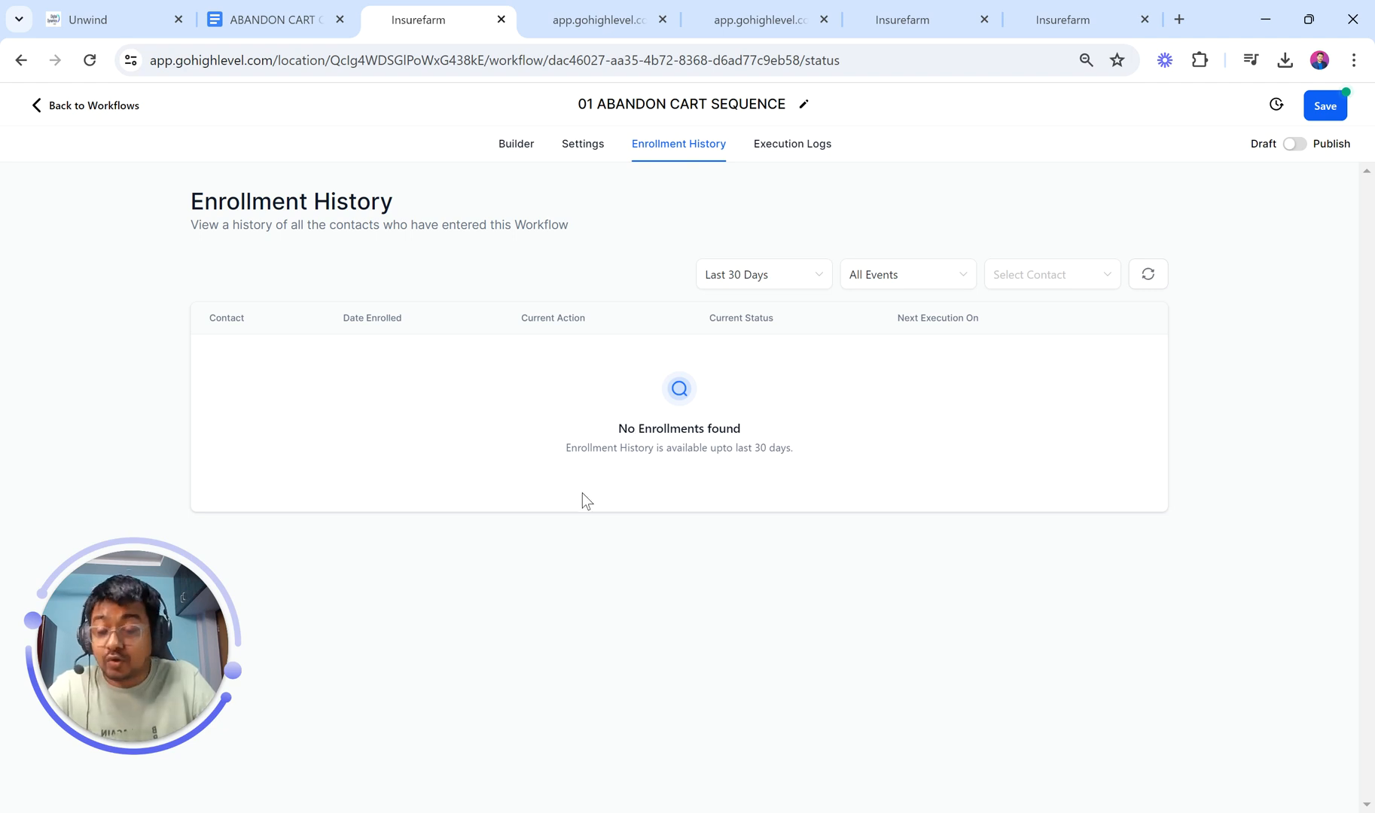
# Step: Check the Execution Logs and compare with the finished reference workflow in the Unwind tab
pyautogui.click(789, 157)
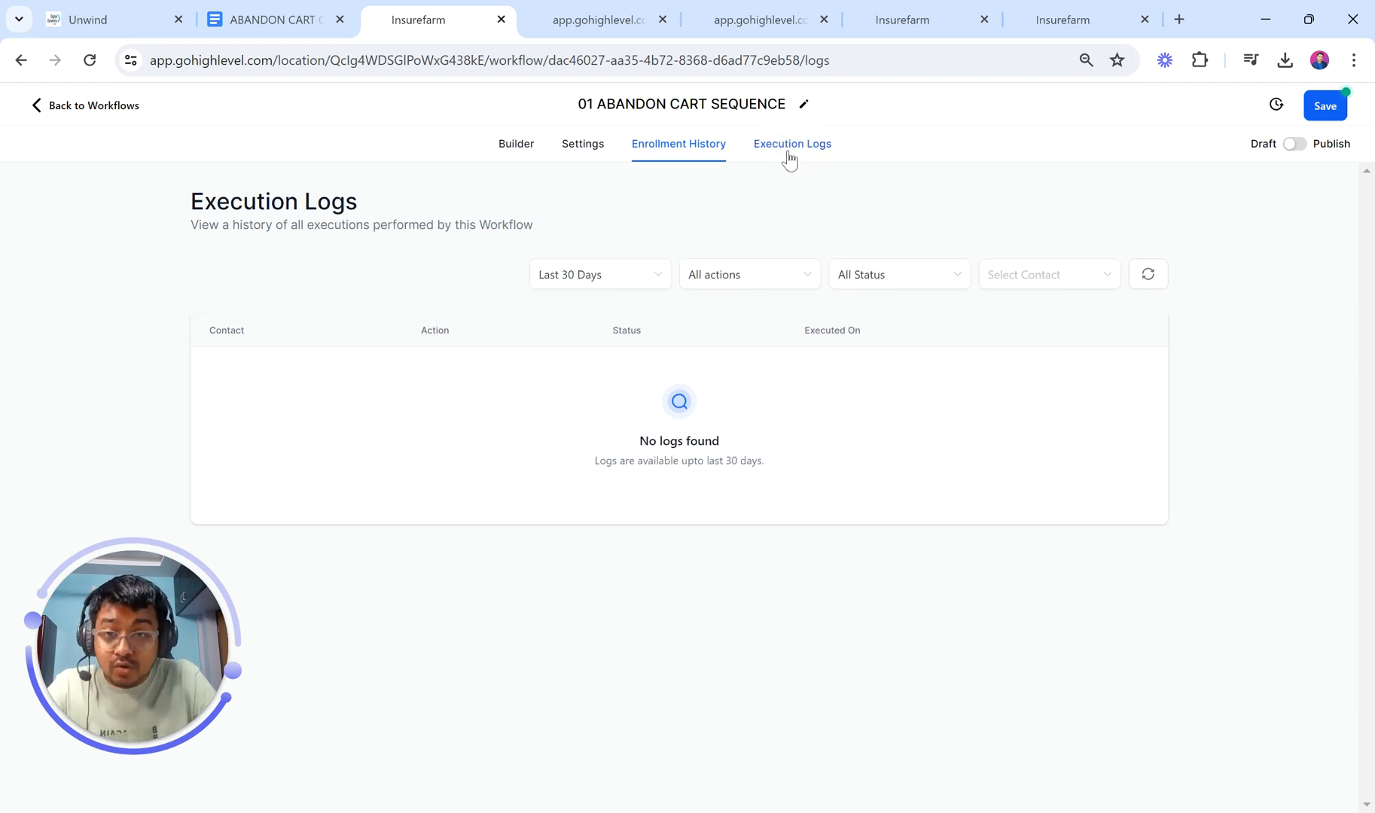
pyautogui.click(113, 17)
pyautogui.scroll(-8, 549, 390)
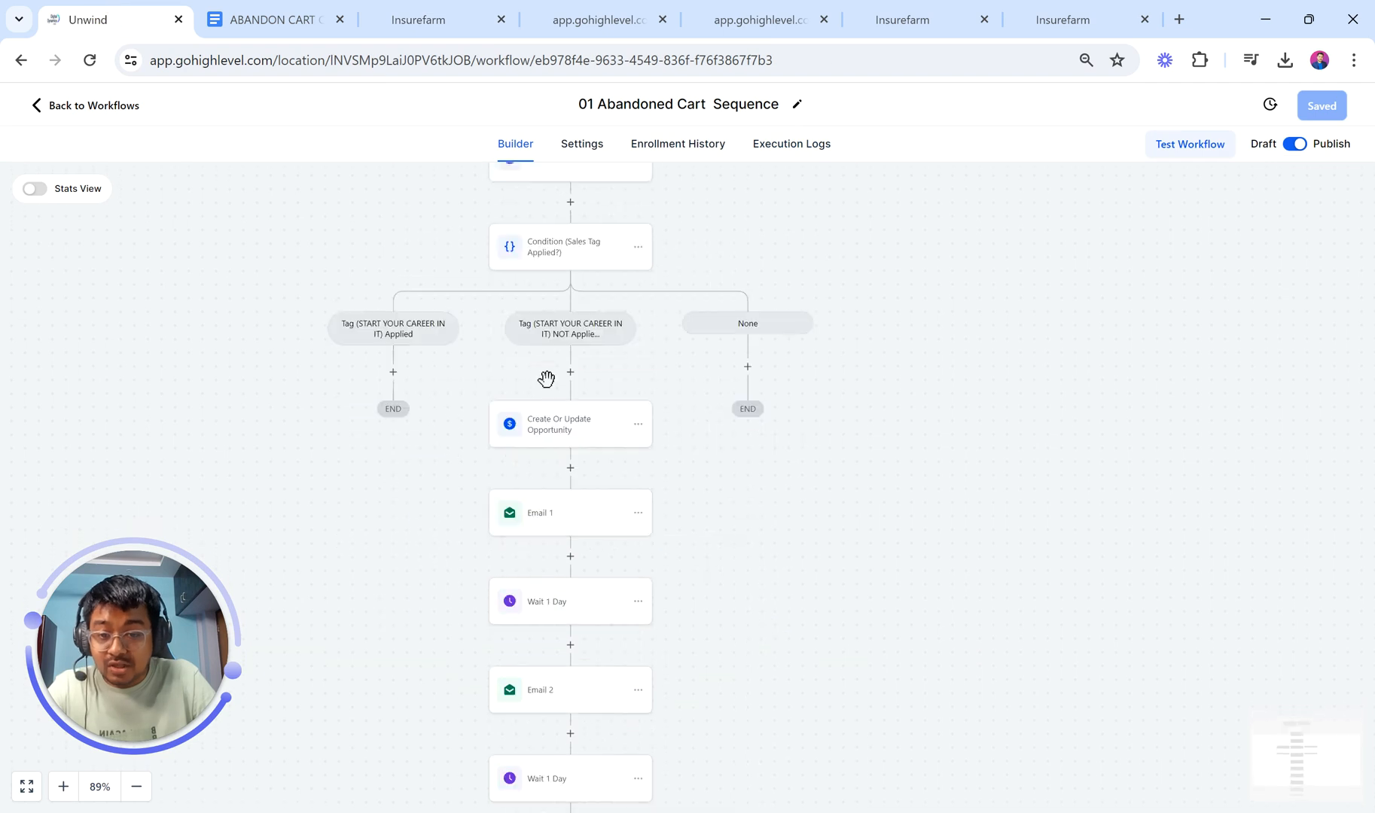
pyautogui.scroll(7, 548, 390)
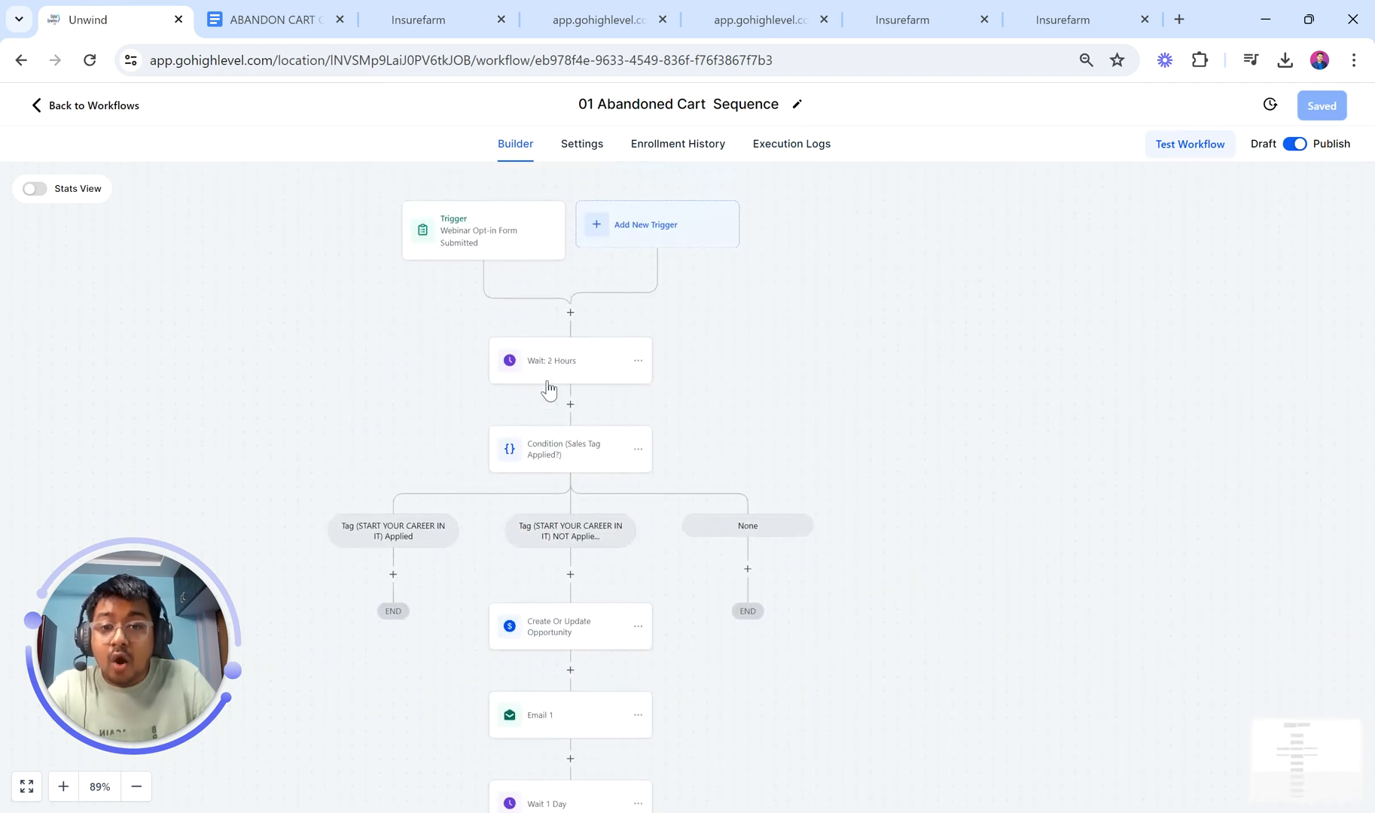
pyautogui.click(430, 13)
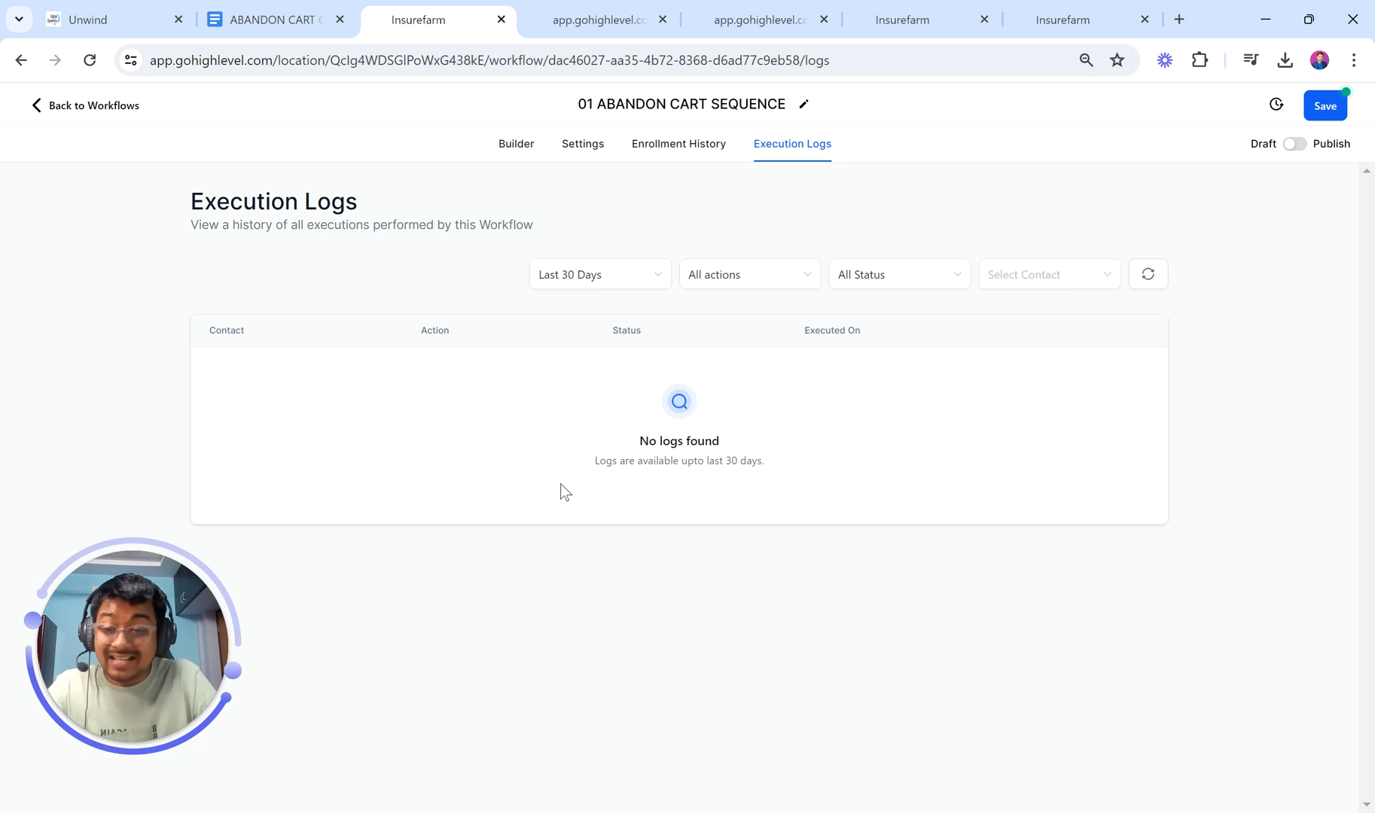
# Step: Back in the Builder, start adding a new trigger and focus the trigger search
pyautogui.click(513, 149)
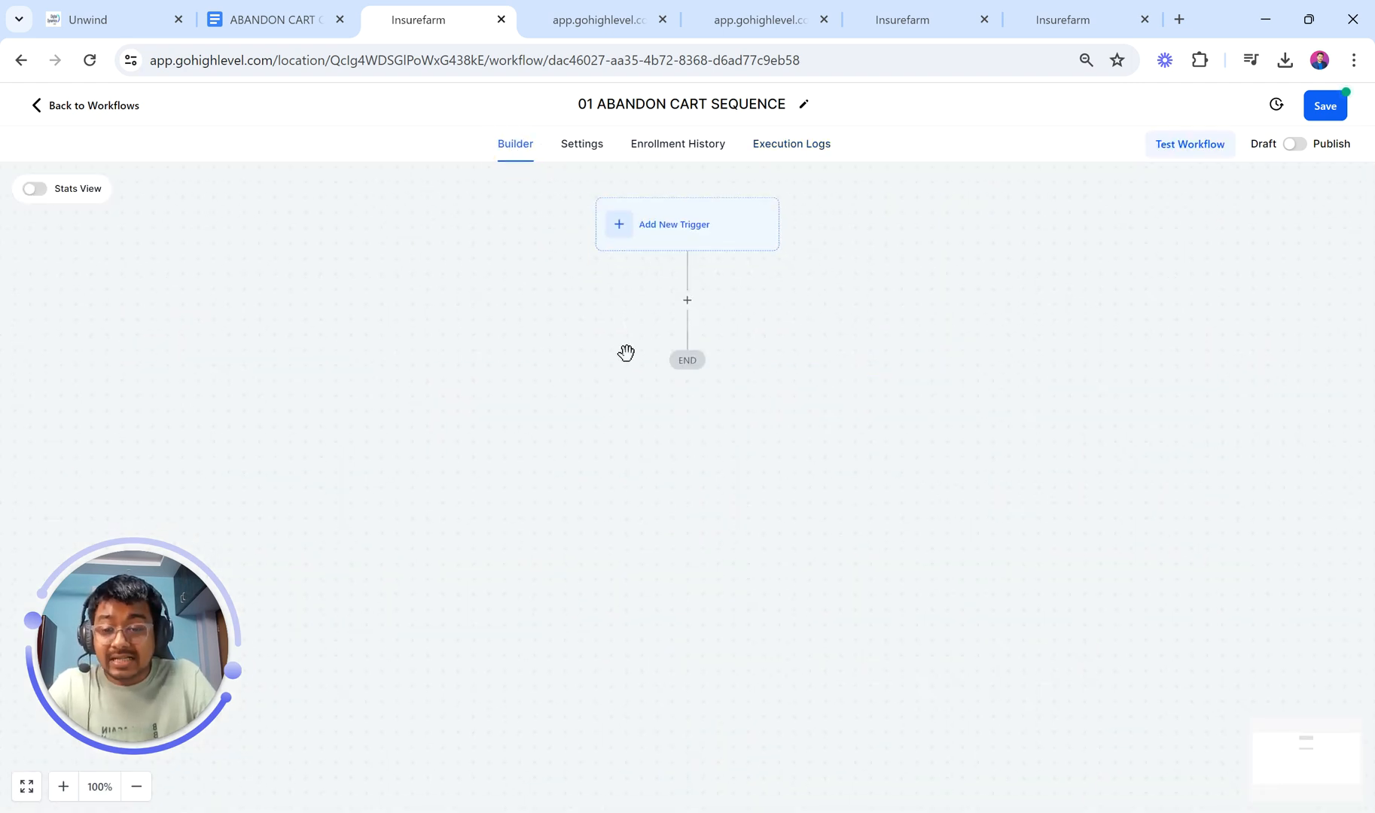
pyautogui.click(644, 237)
pyautogui.click(986, 281)
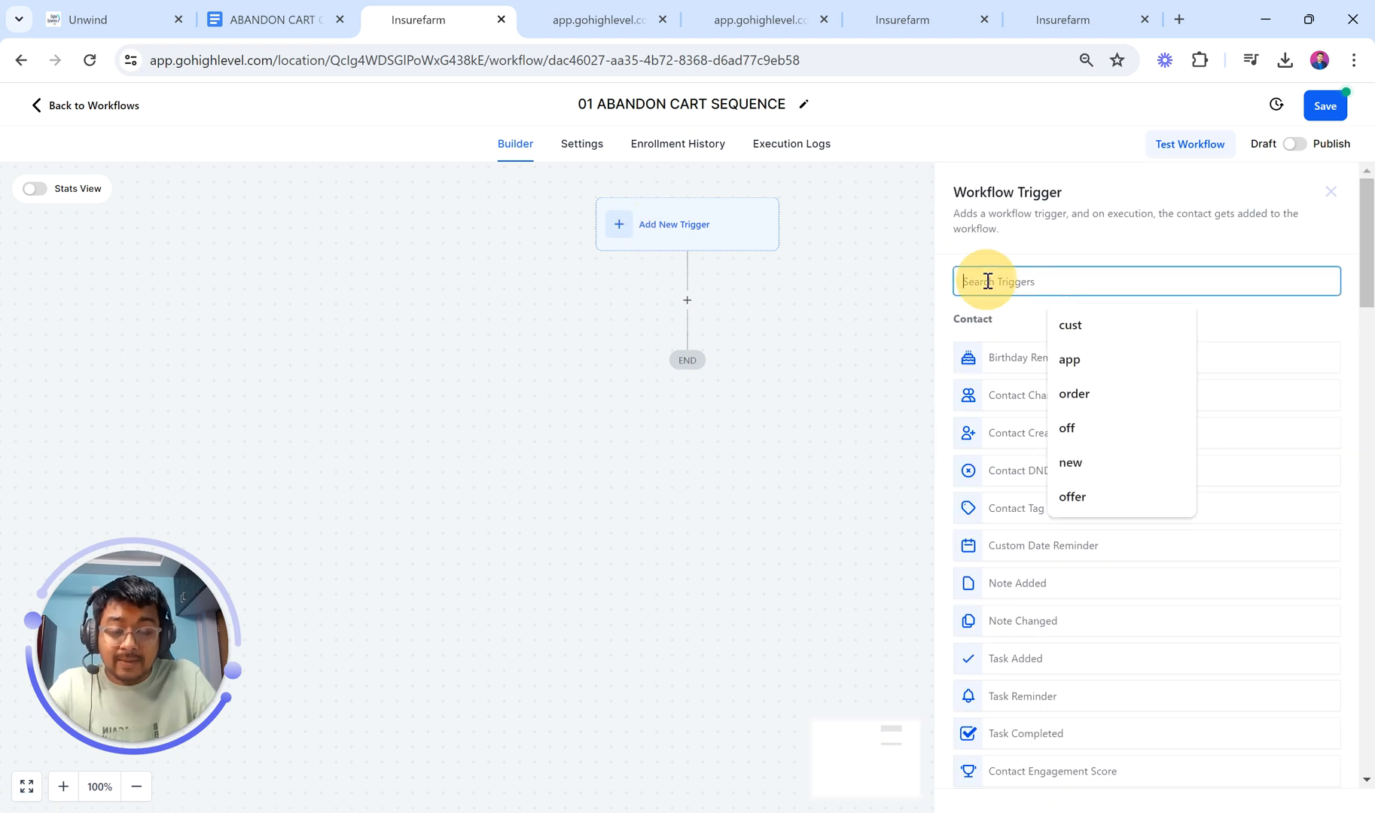
# Step: In the checkout form preview, fill company name PB DIGITAL and the customer's full name
pyautogui.click(602, 19)
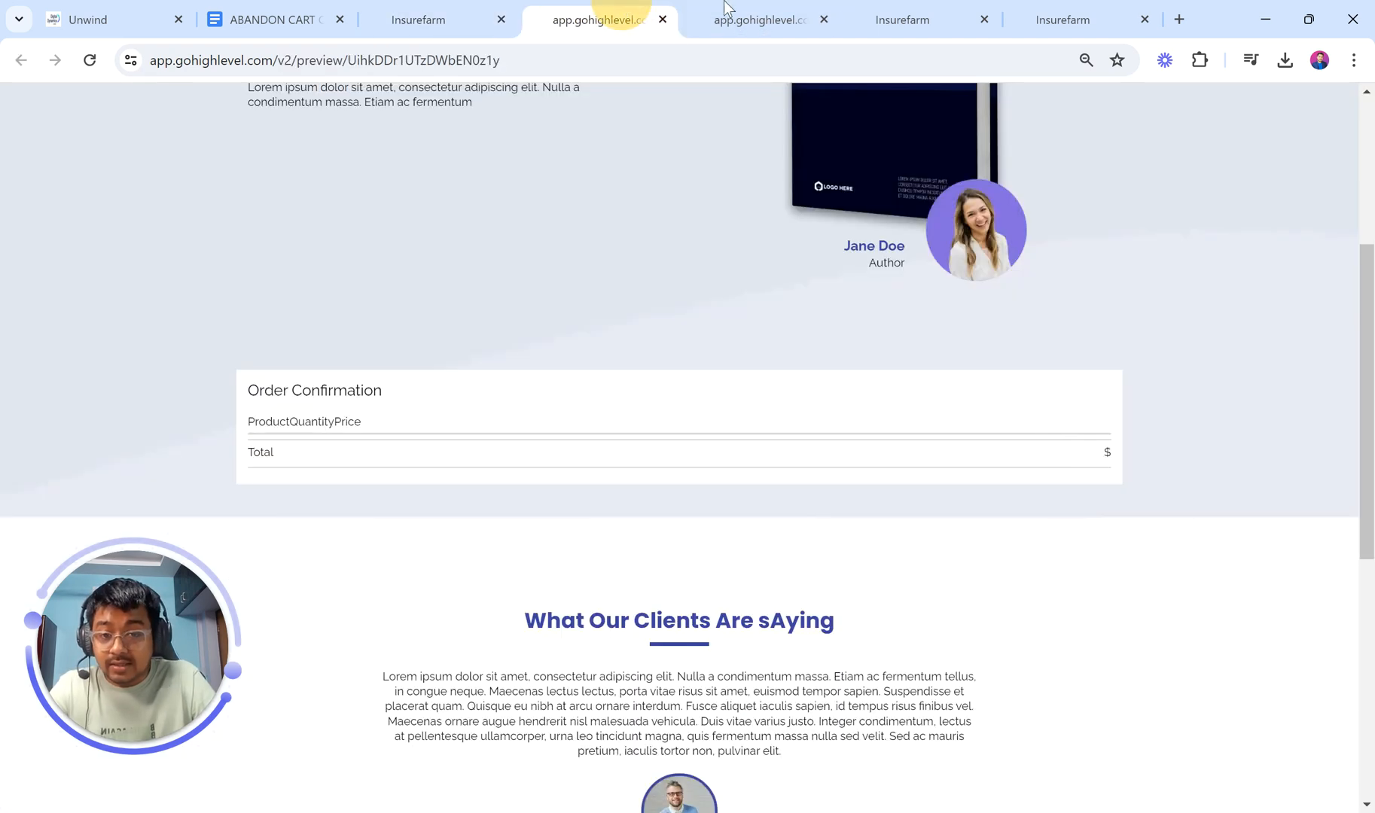
pyautogui.click(749, 19)
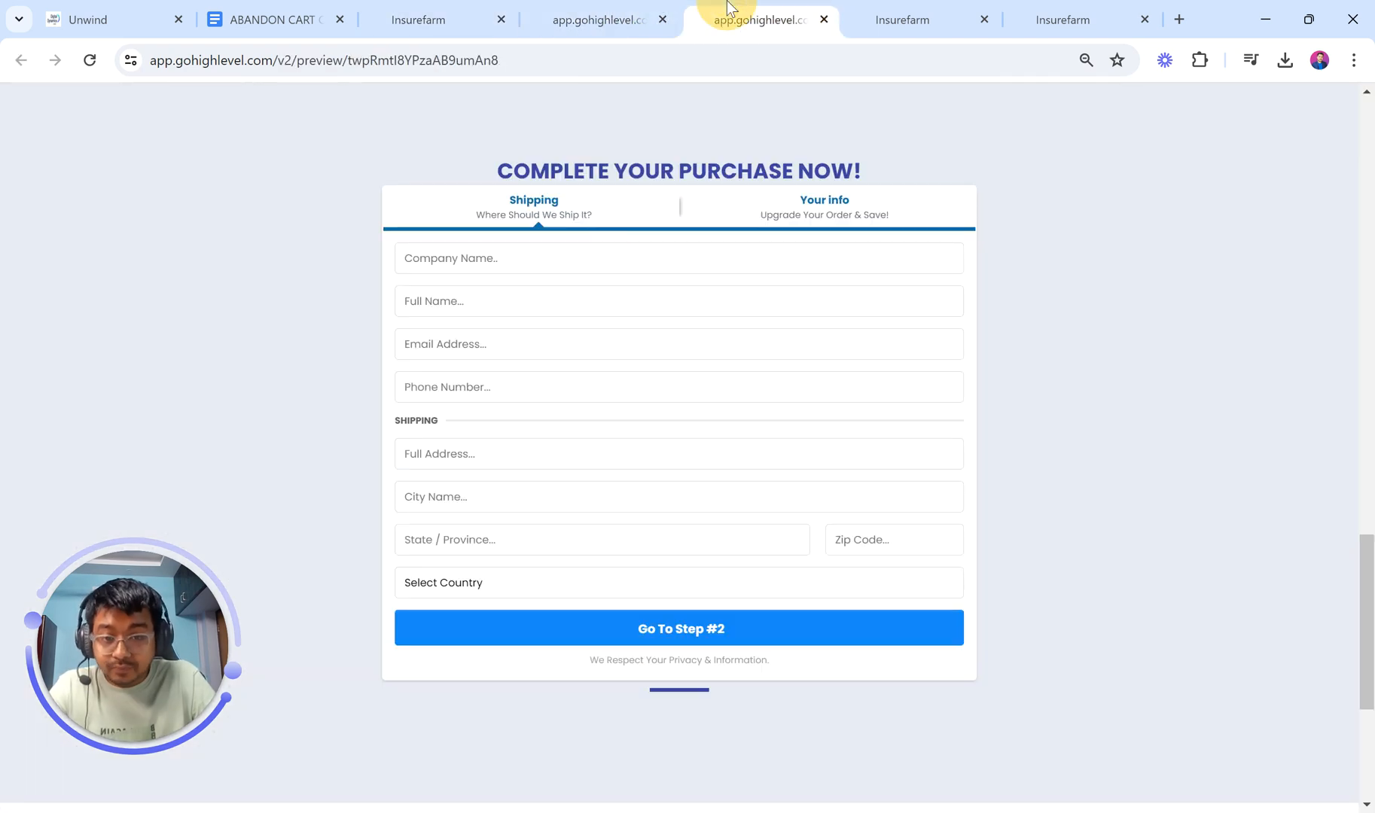
pyautogui.click(542, 260)
pyautogui.click(541, 306)
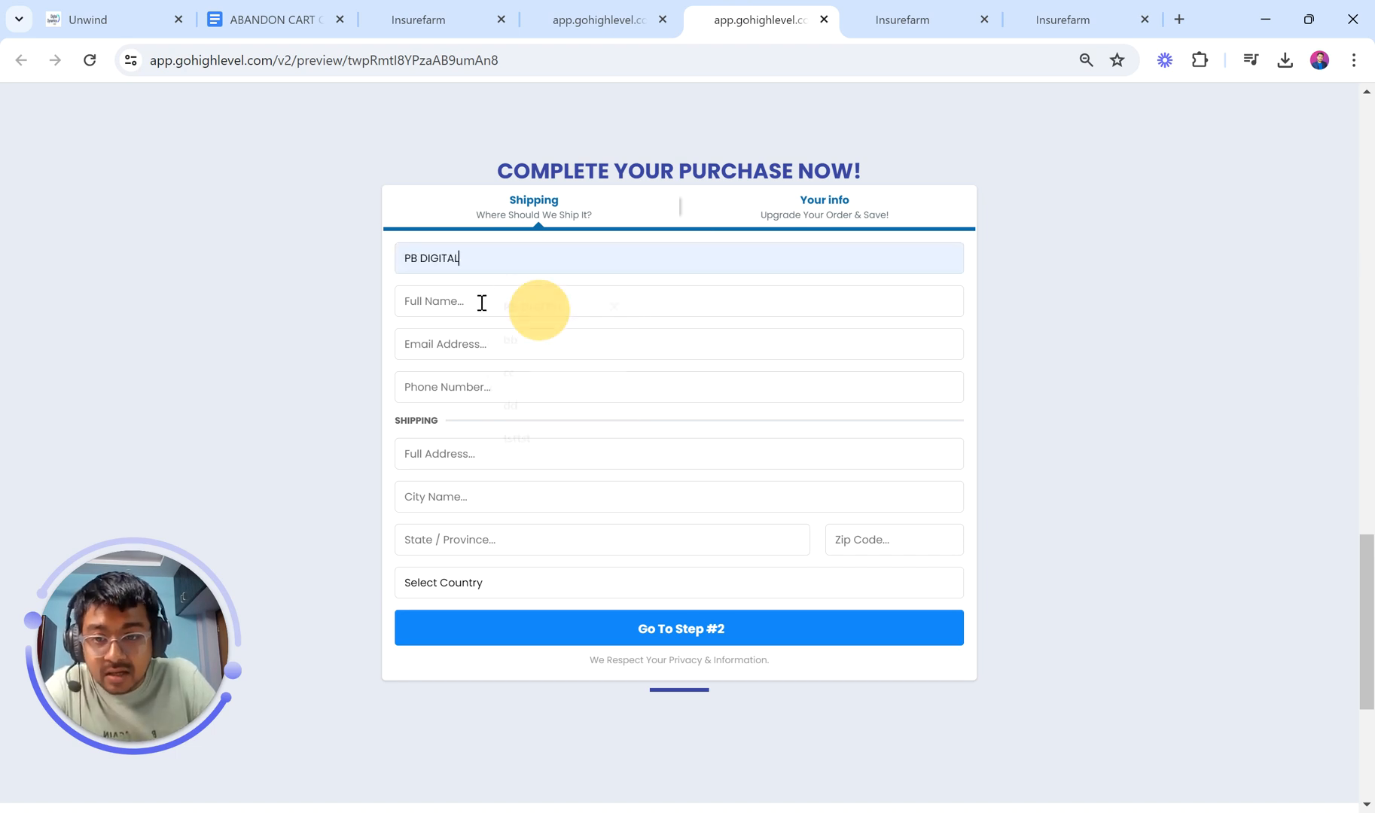
pyautogui.click(475, 300)
pyautogui.click(544, 345)
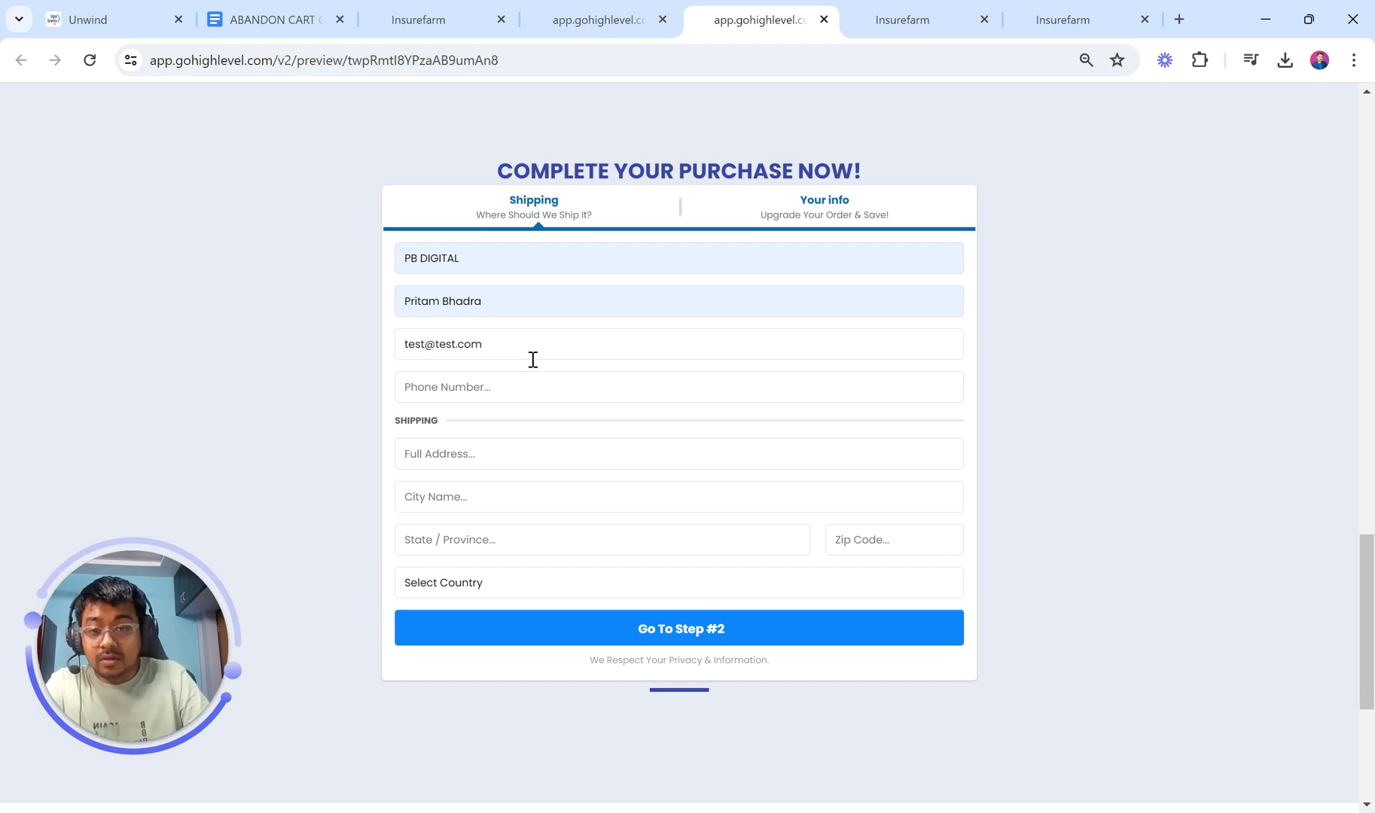
# Step: Enter phone, shipping address, city 222, state 2222, and country Antarctica
pyautogui.click(519, 393)
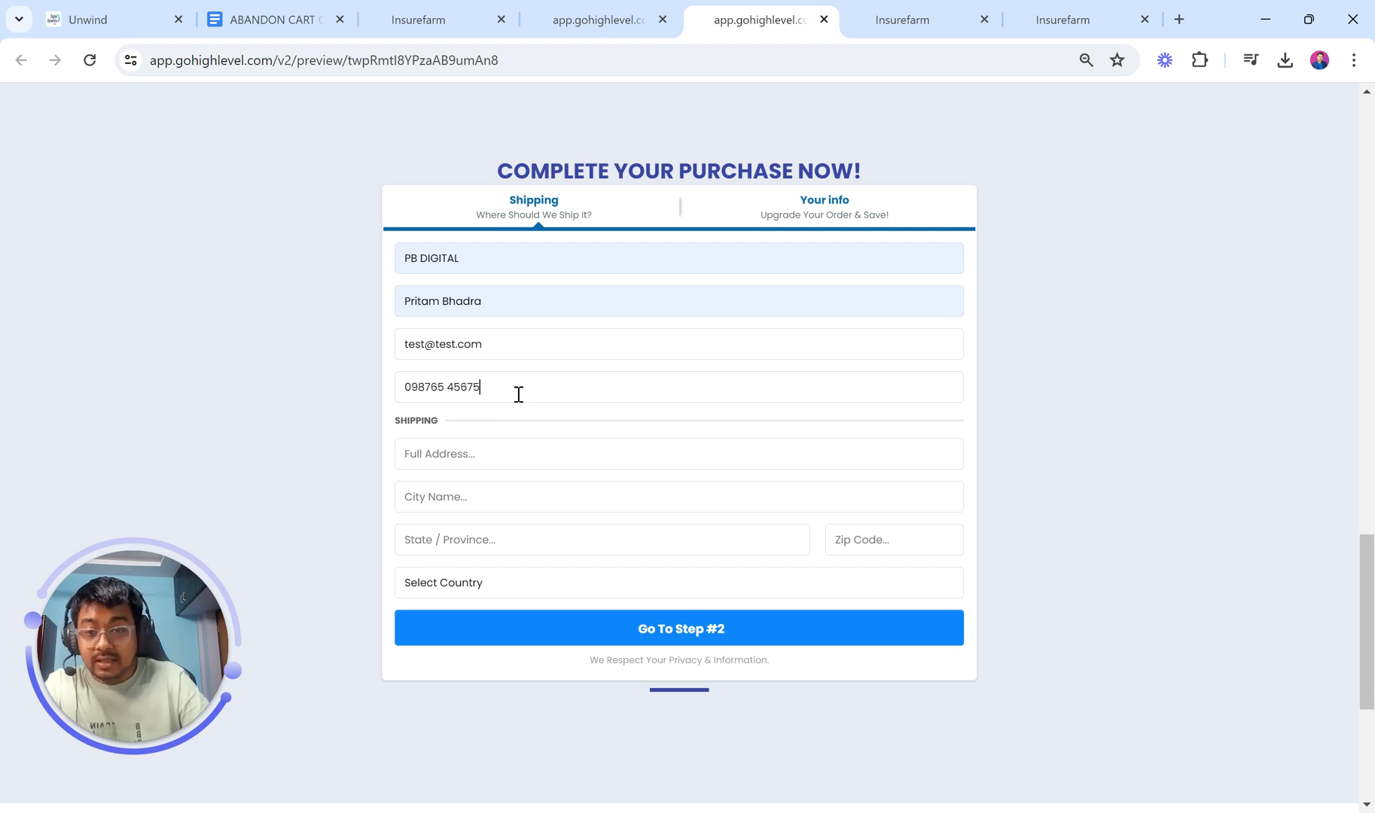
pyautogui.click(495, 453)
pyautogui.click(514, 484)
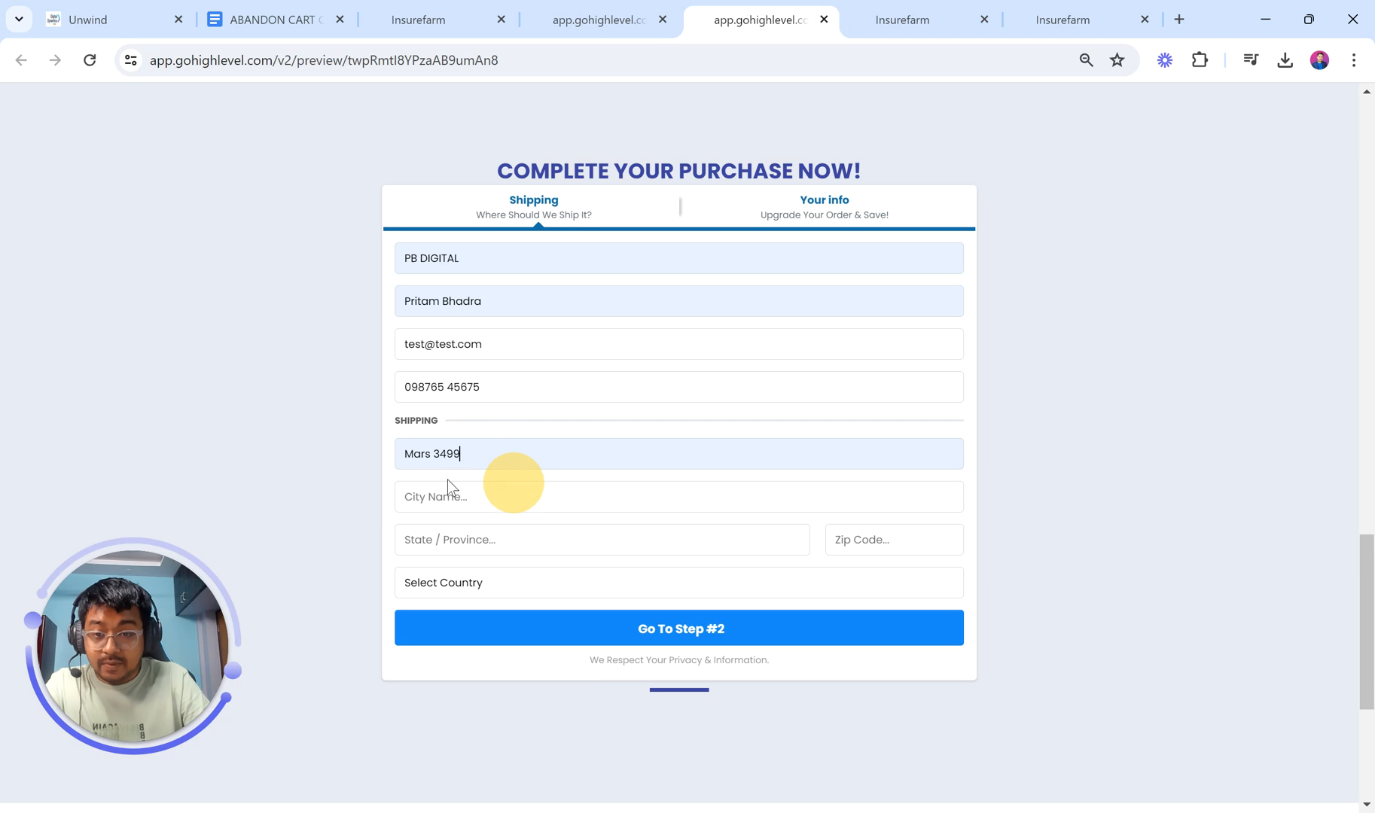
pyautogui.click(447, 480)
pyautogui.write('222')
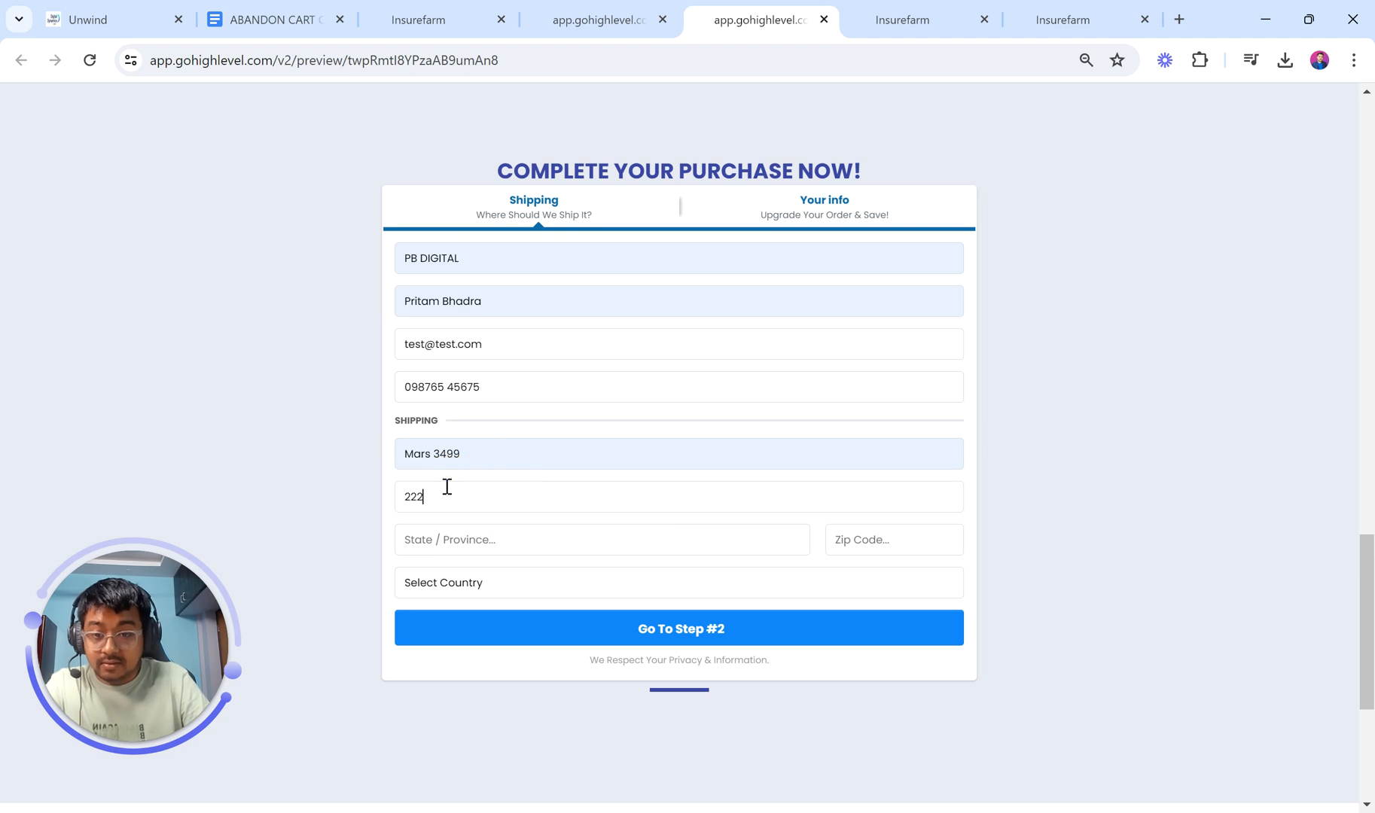
pyautogui.click(459, 554)
pyautogui.write('2222')
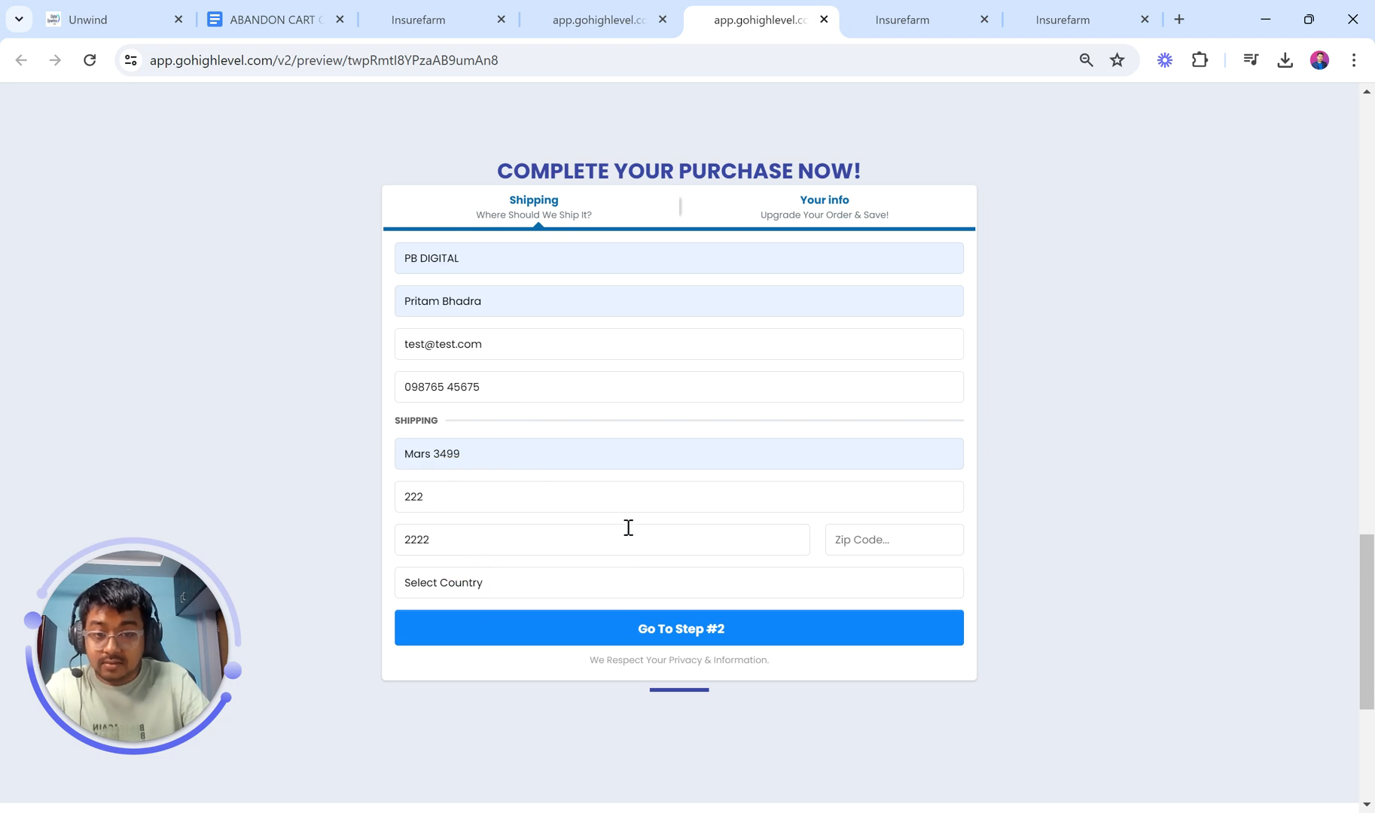
pyautogui.click(477, 594)
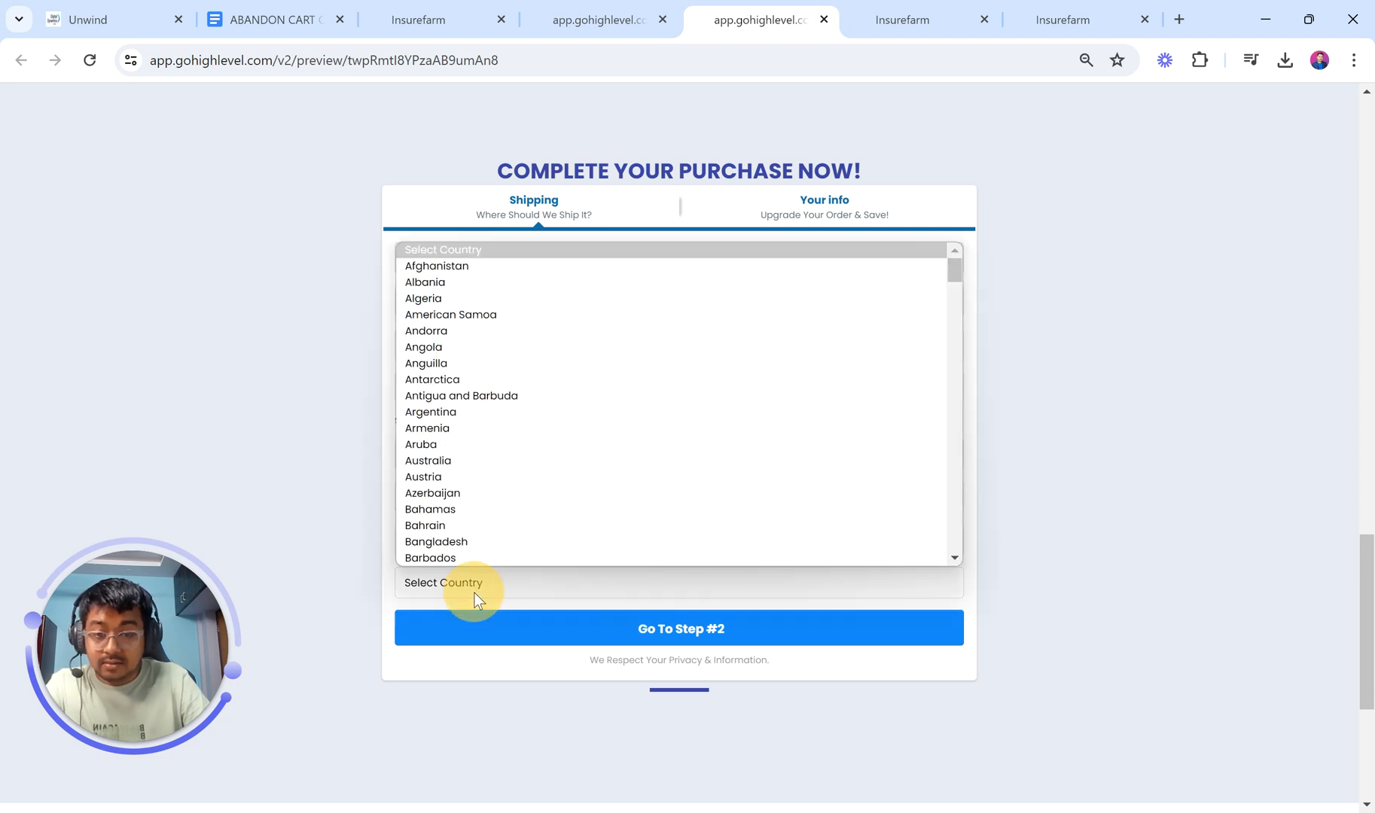
pyautogui.click(483, 541)
pyautogui.click(521, 574)
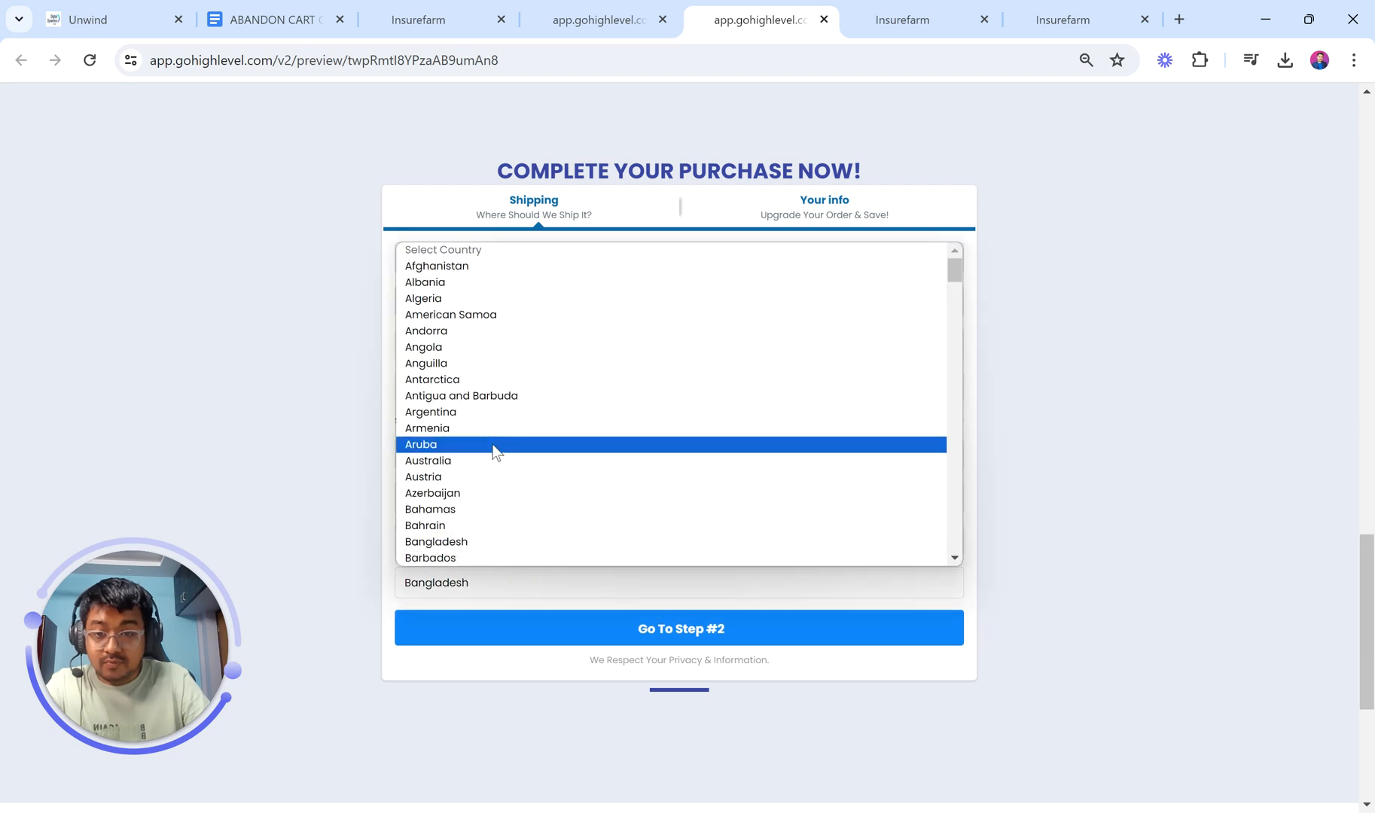
pyautogui.click(482, 384)
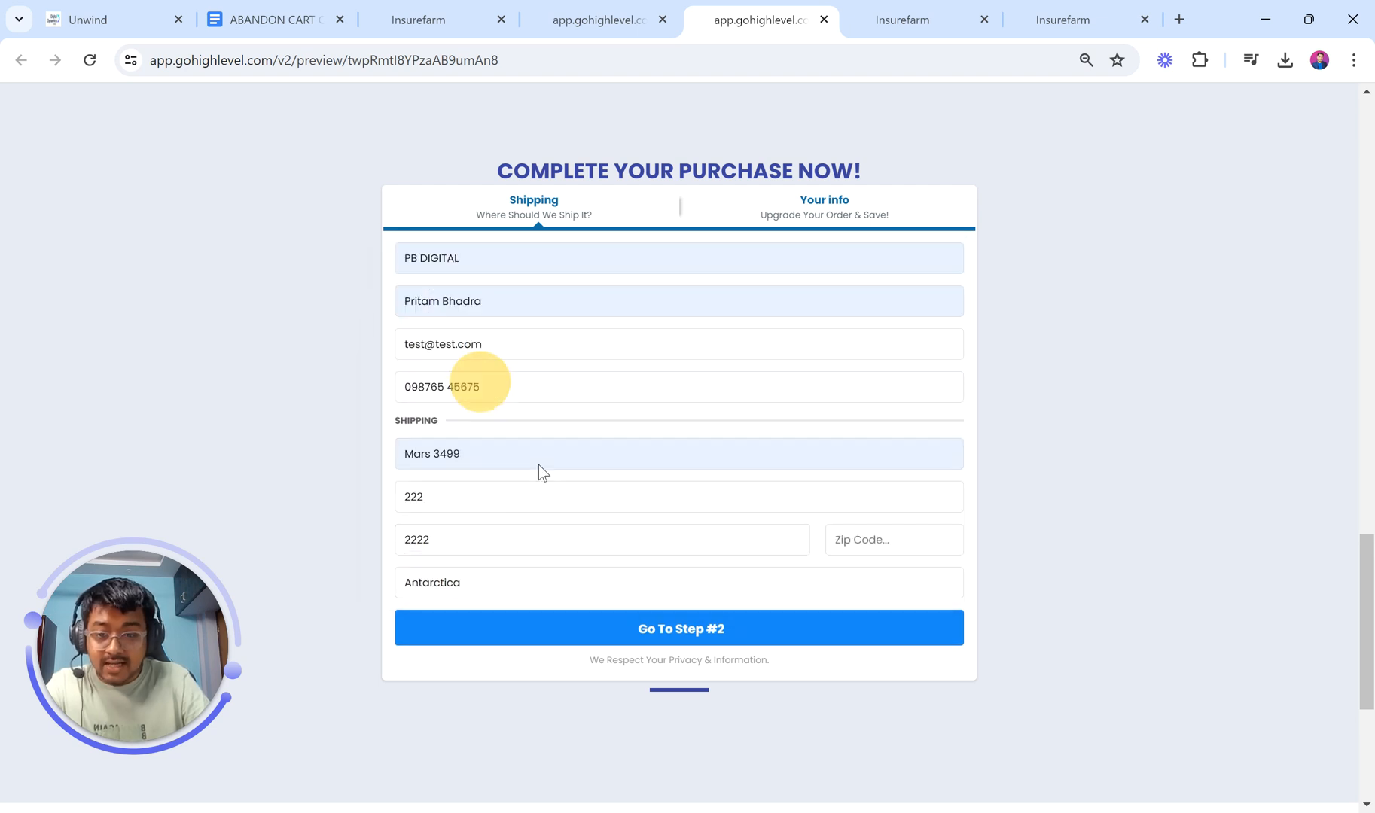
# Step: Add Zip Code 322, continue to step two, dismiss the Save address popup, and note no payment method
pyautogui.click(664, 625)
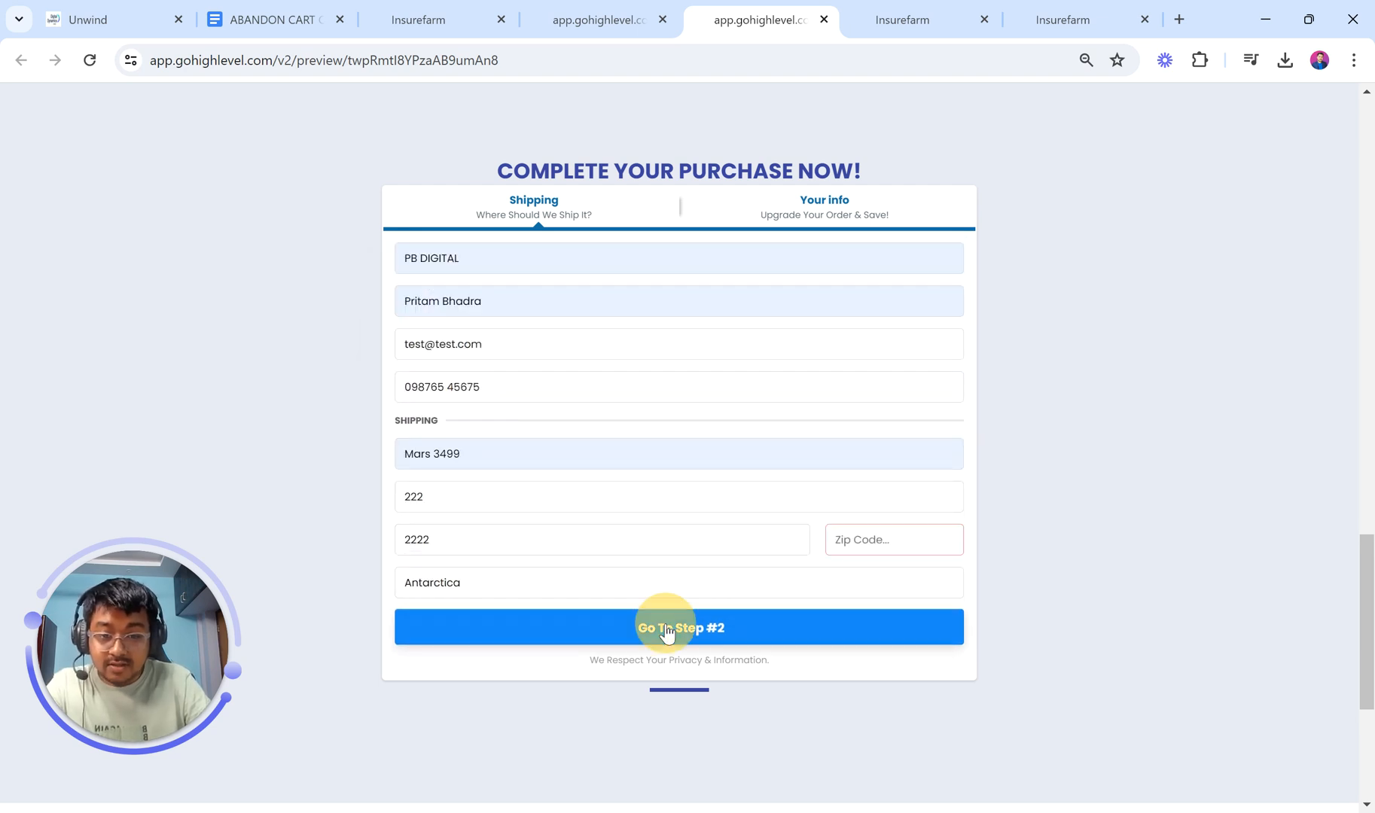
pyautogui.click(921, 534)
pyautogui.write('32234')
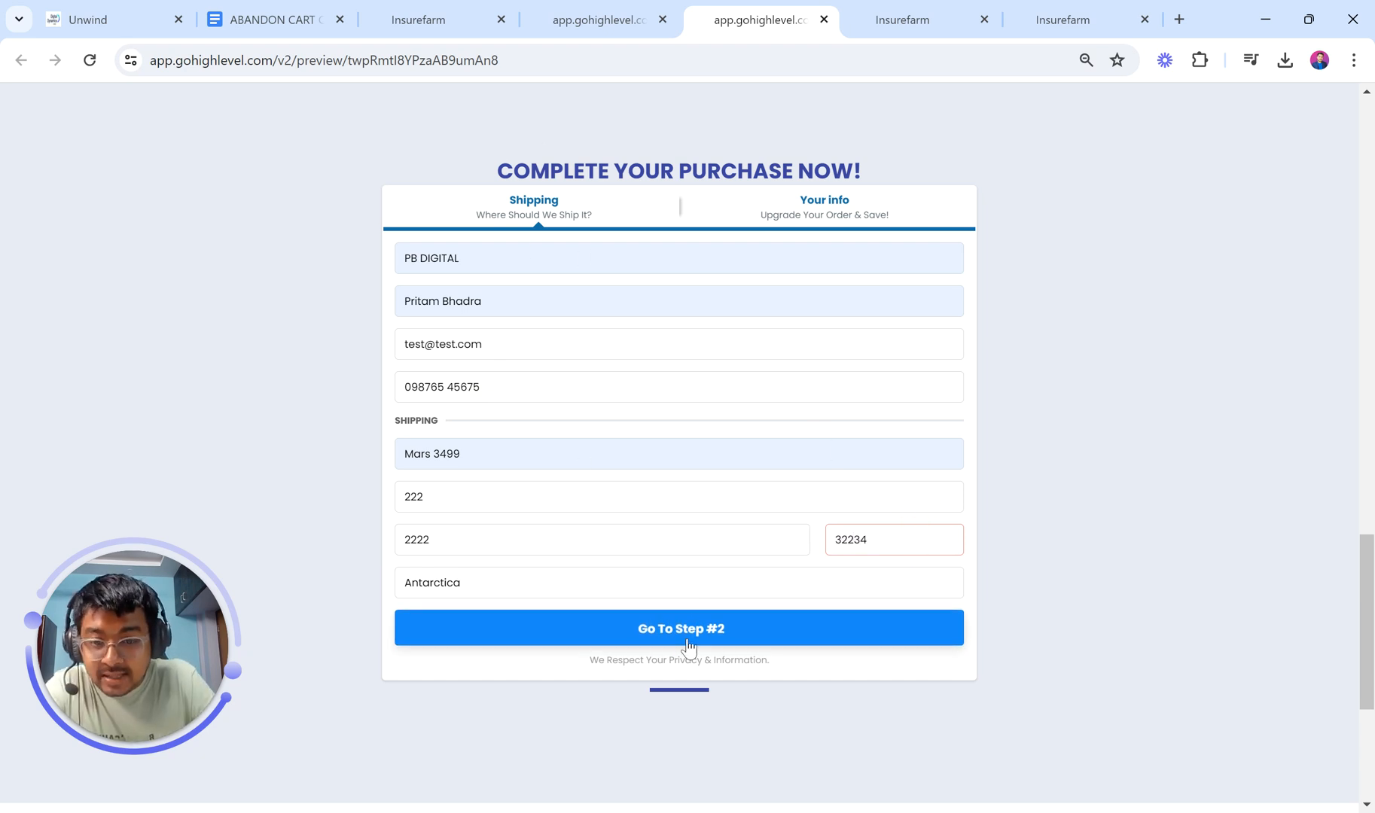
pyautogui.click(673, 619)
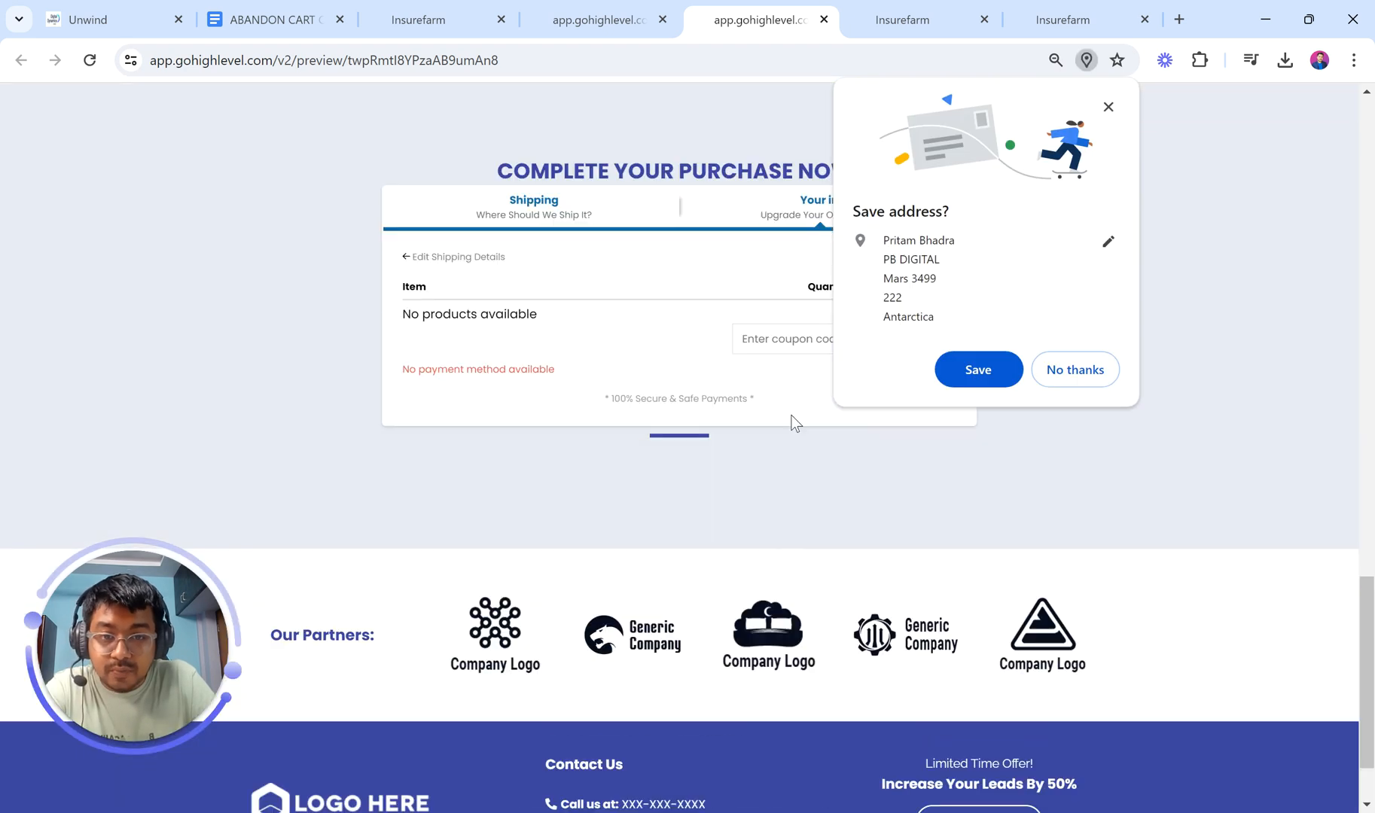
pyautogui.click(1075, 369)
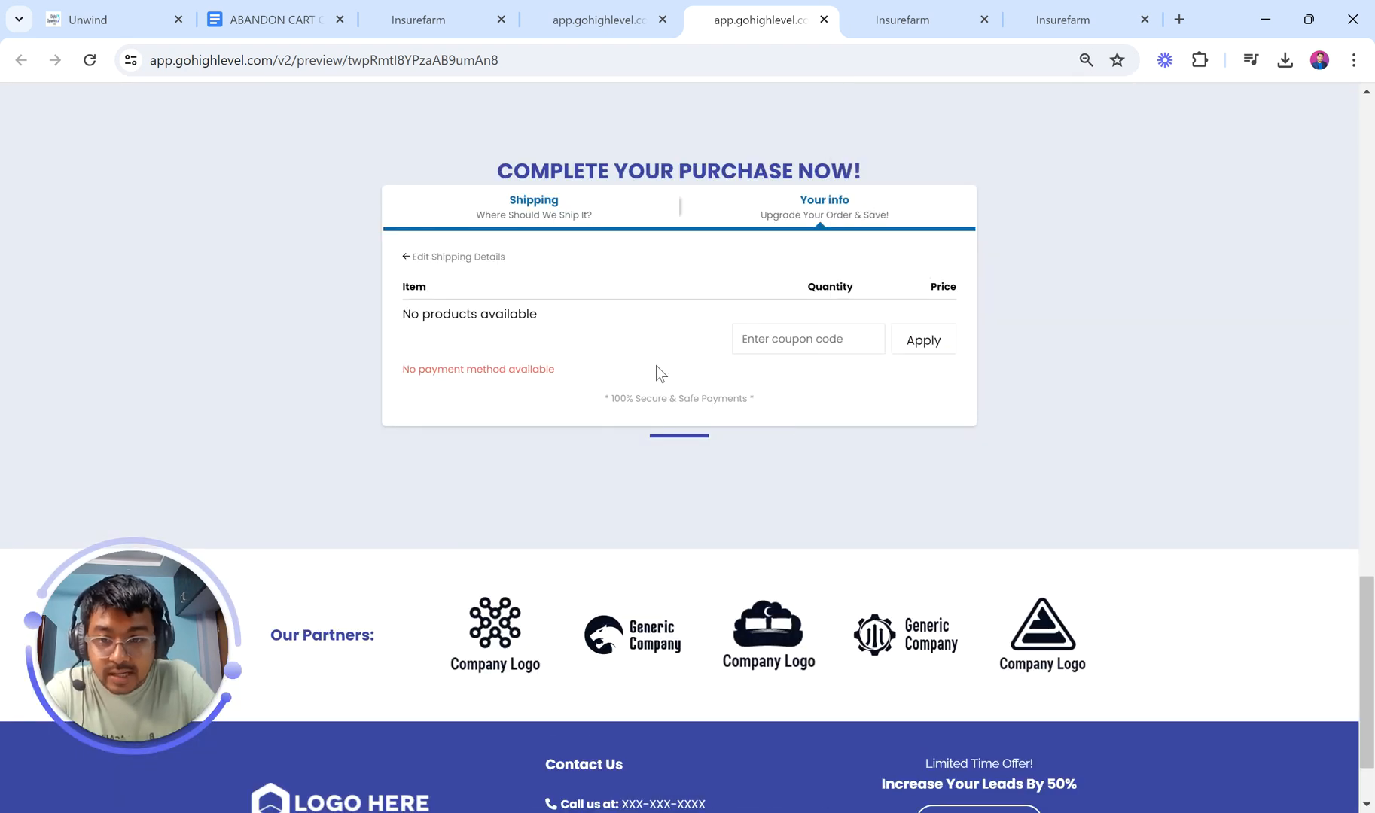
pyautogui.moveTo(403, 369); pyautogui.dragTo(683, 381)
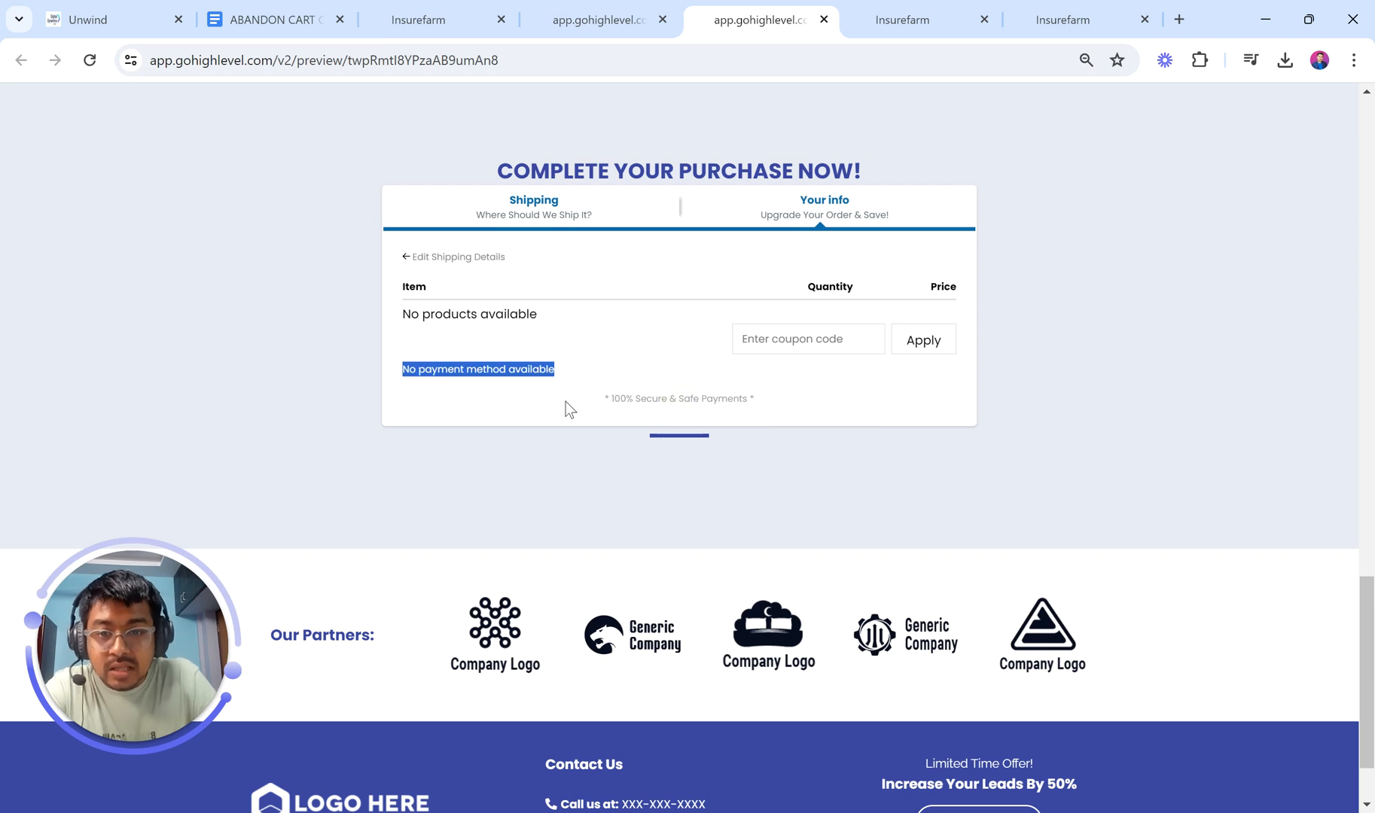
pyautogui.scroll(4, 641, 283)
pyautogui.scroll(-3, 641, 362)
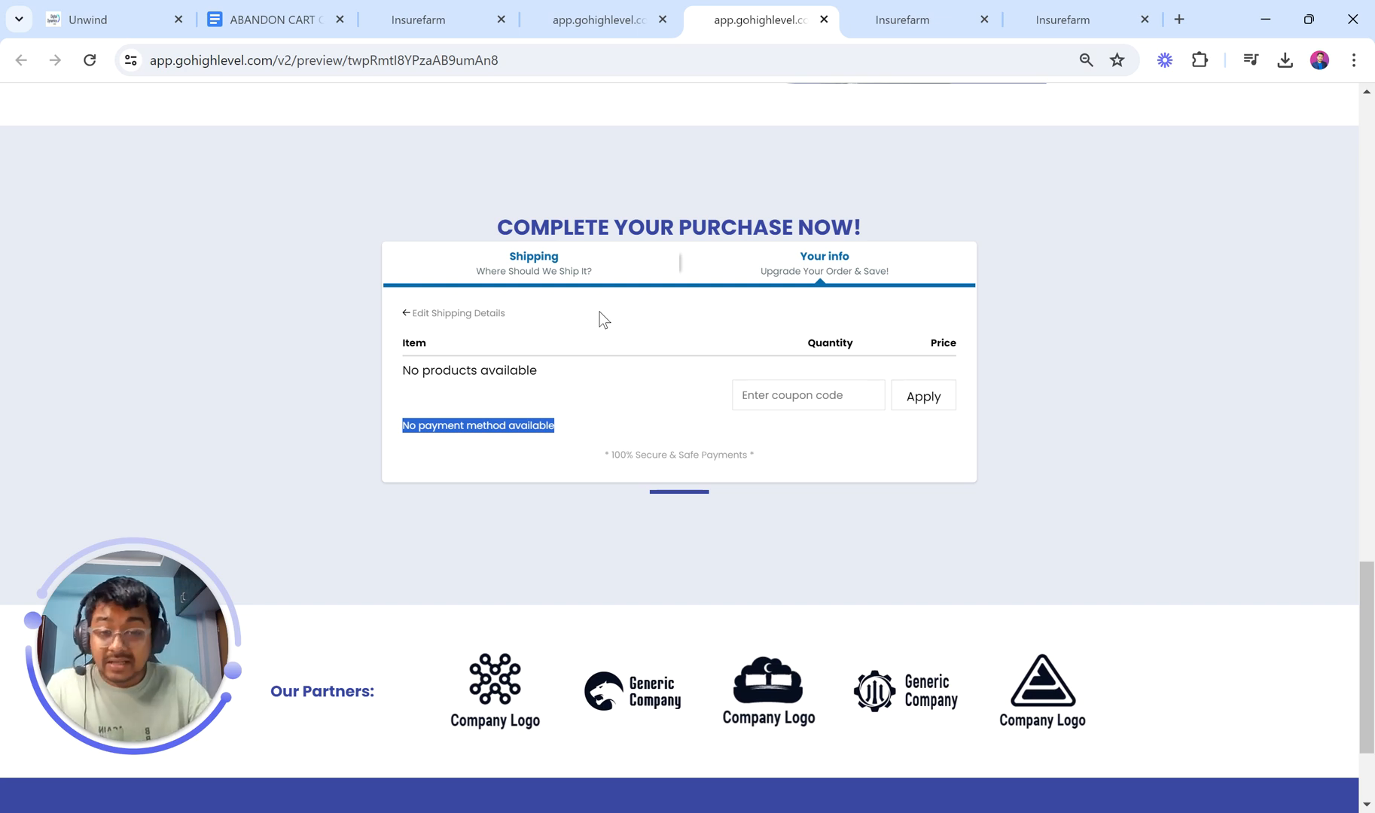
pyautogui.click(466, 4)
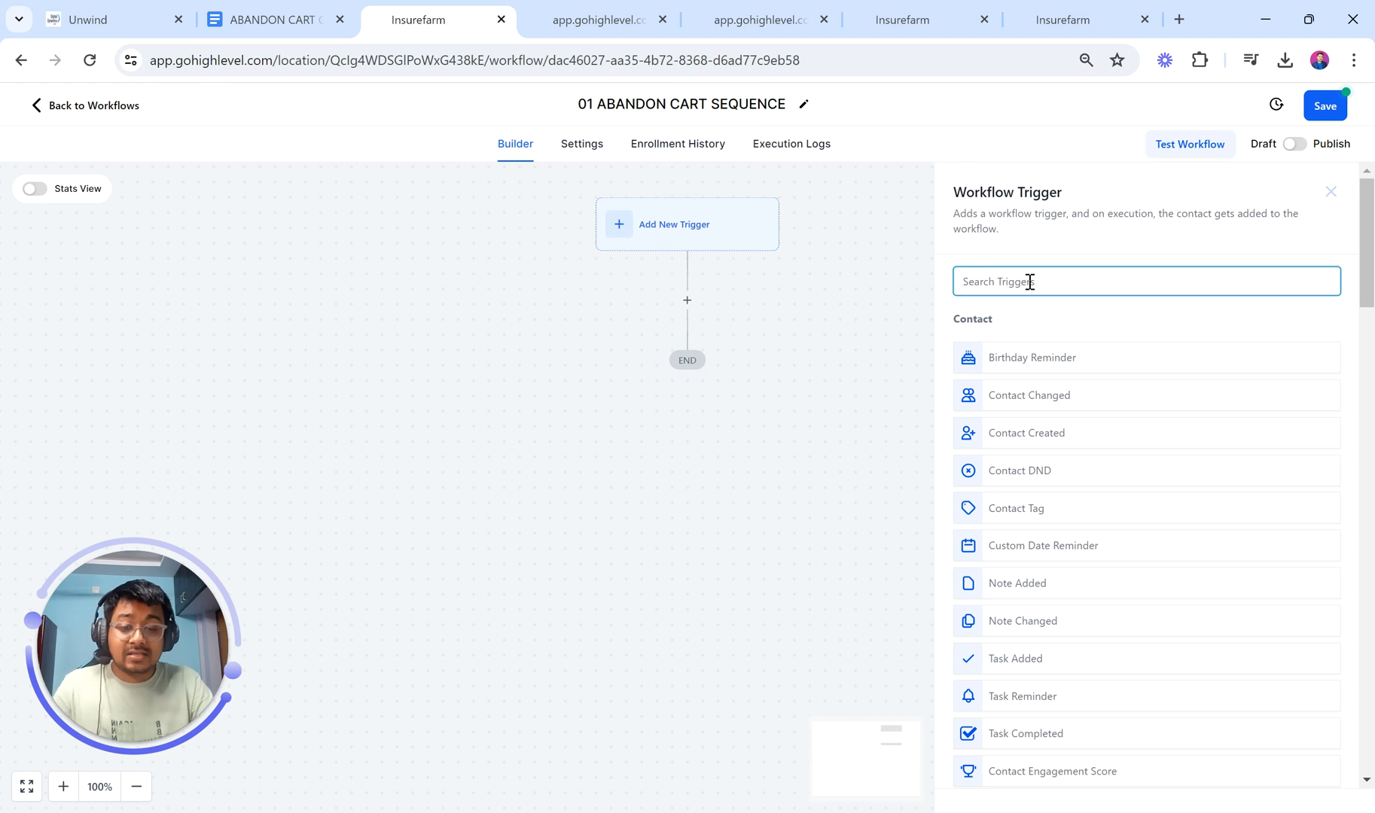
# Step: Search the triggers for 'order' and choose Order Form Submission
pyautogui.write('form')
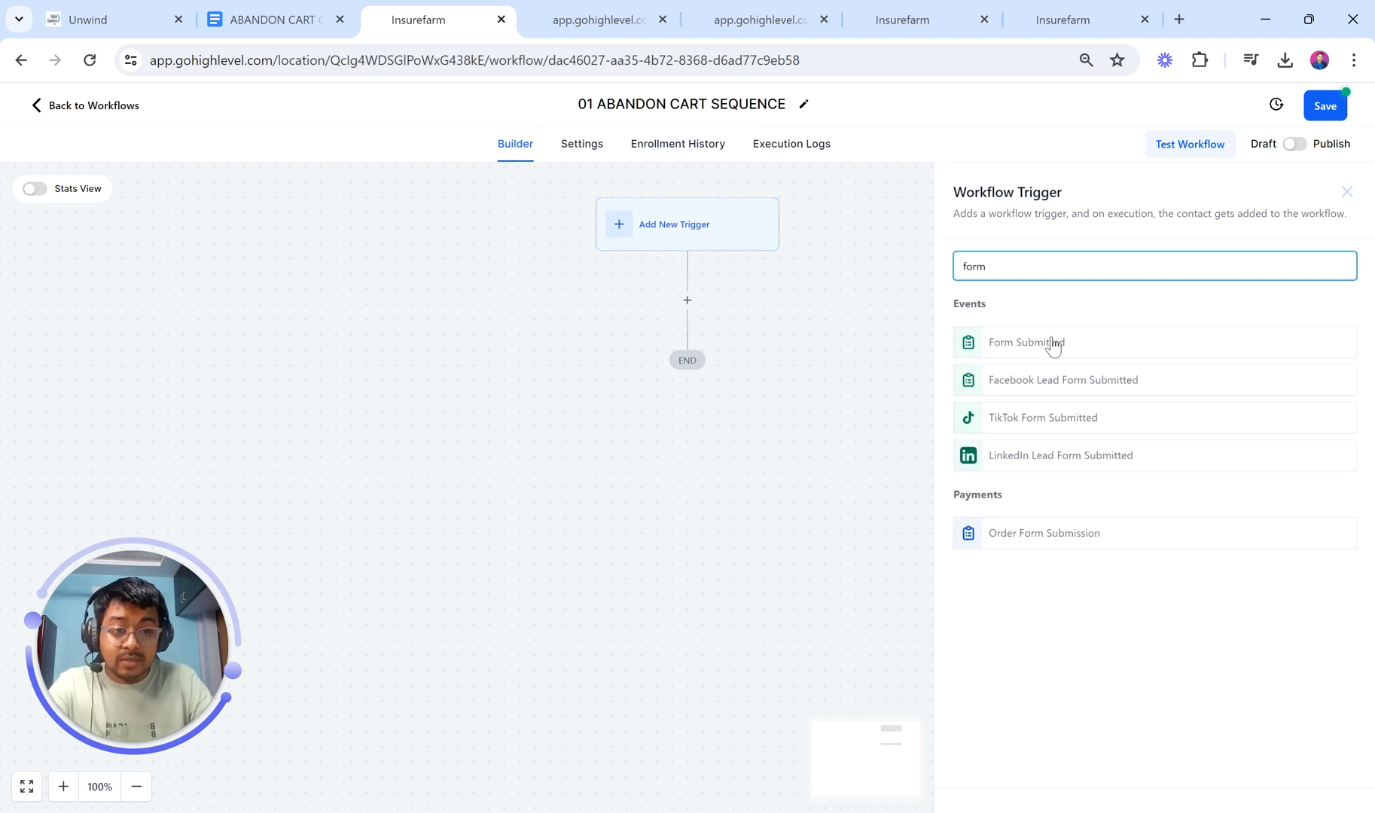
pyautogui.press('BackSpace')
pyautogui.press('BackSpace')
pyautogui.press('BackSpace')
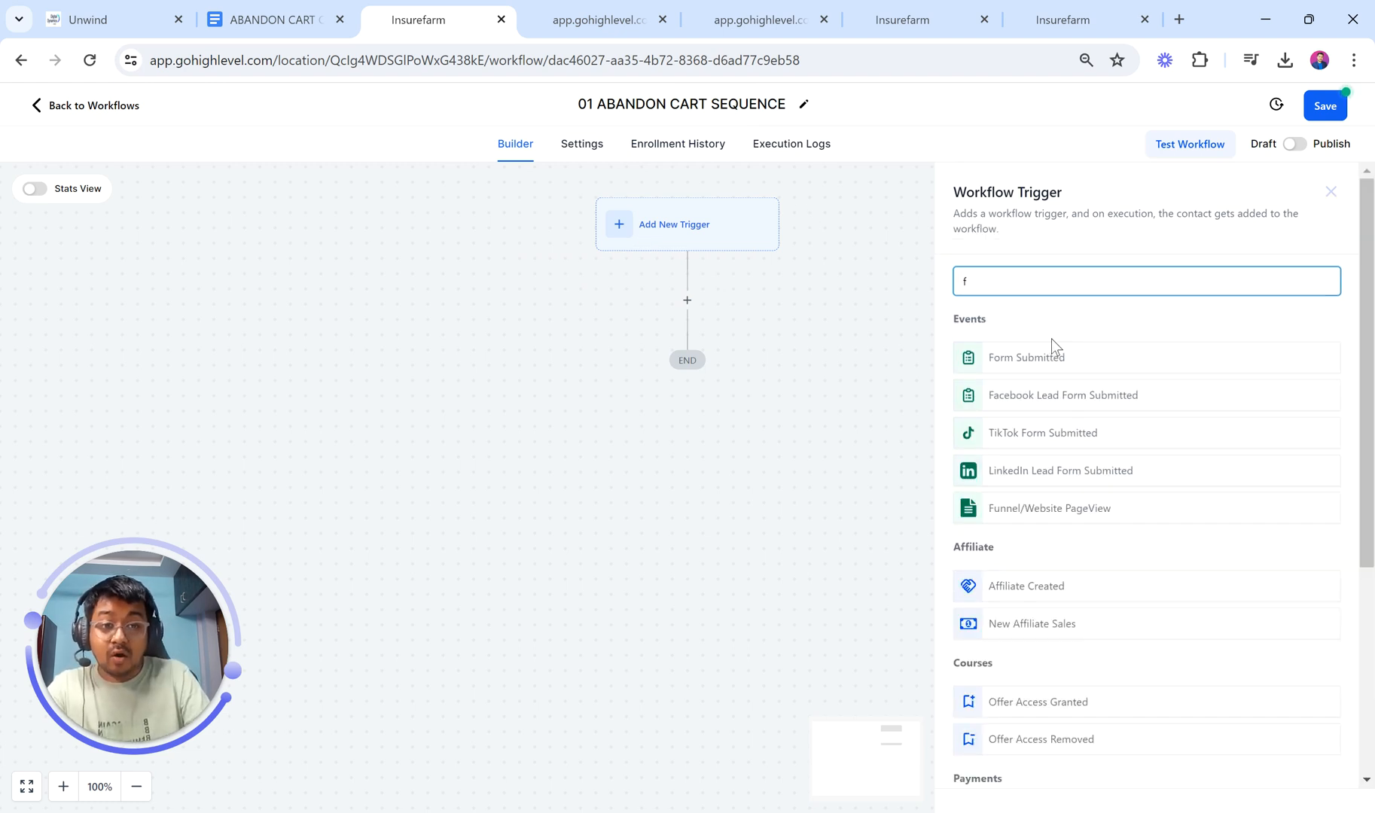
pyautogui.click(62, 313)
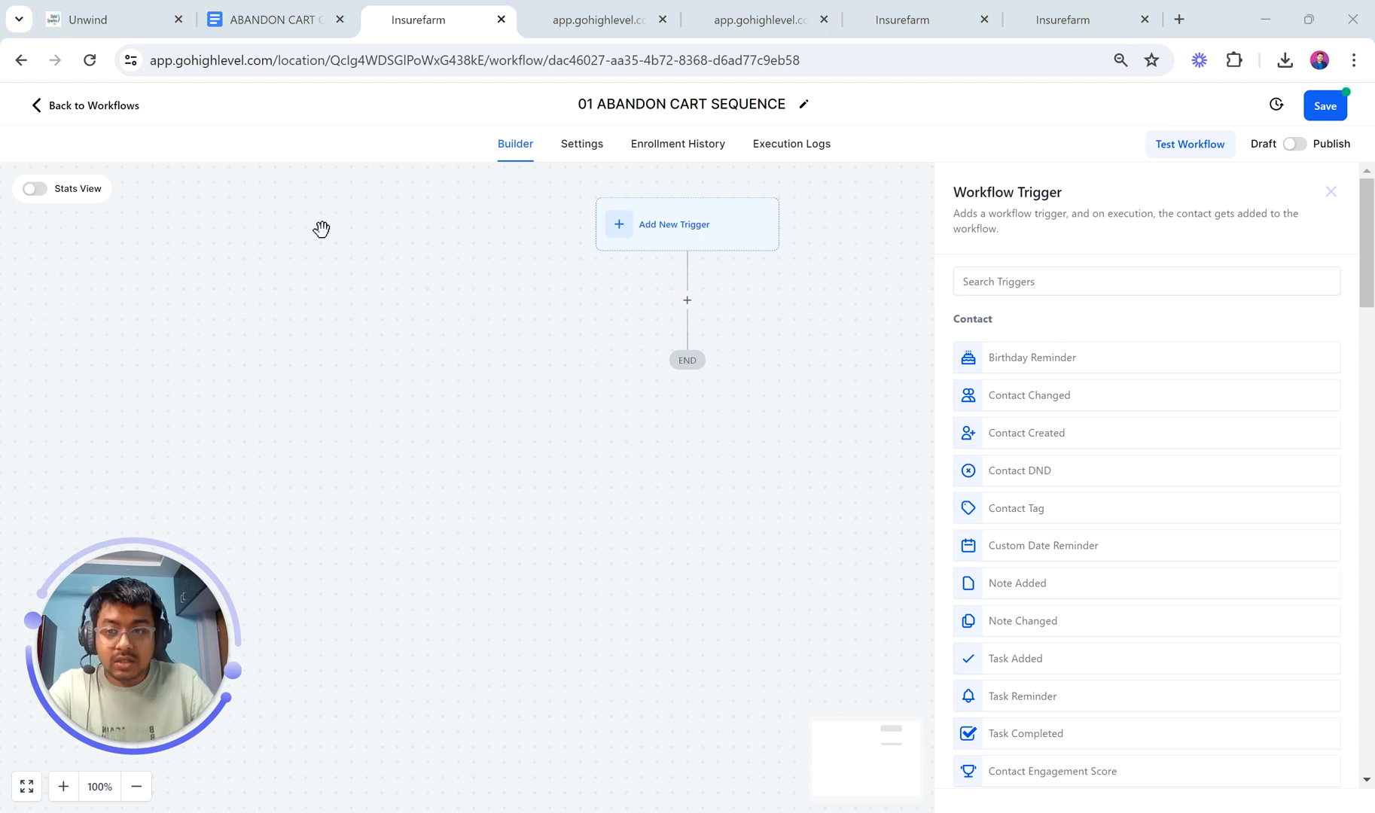
pyautogui.click(1024, 287)
pyautogui.write('order')
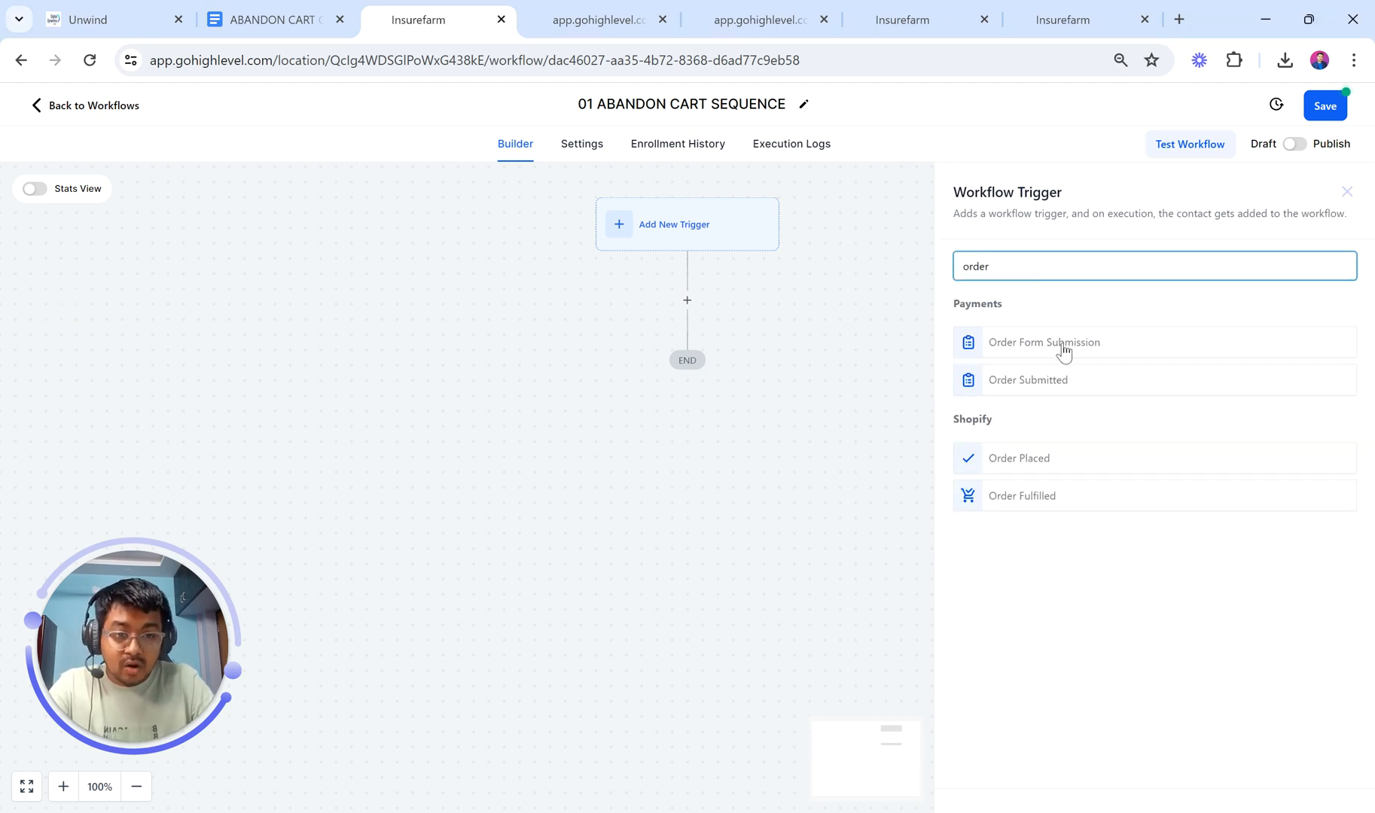
pyautogui.click(1062, 345)
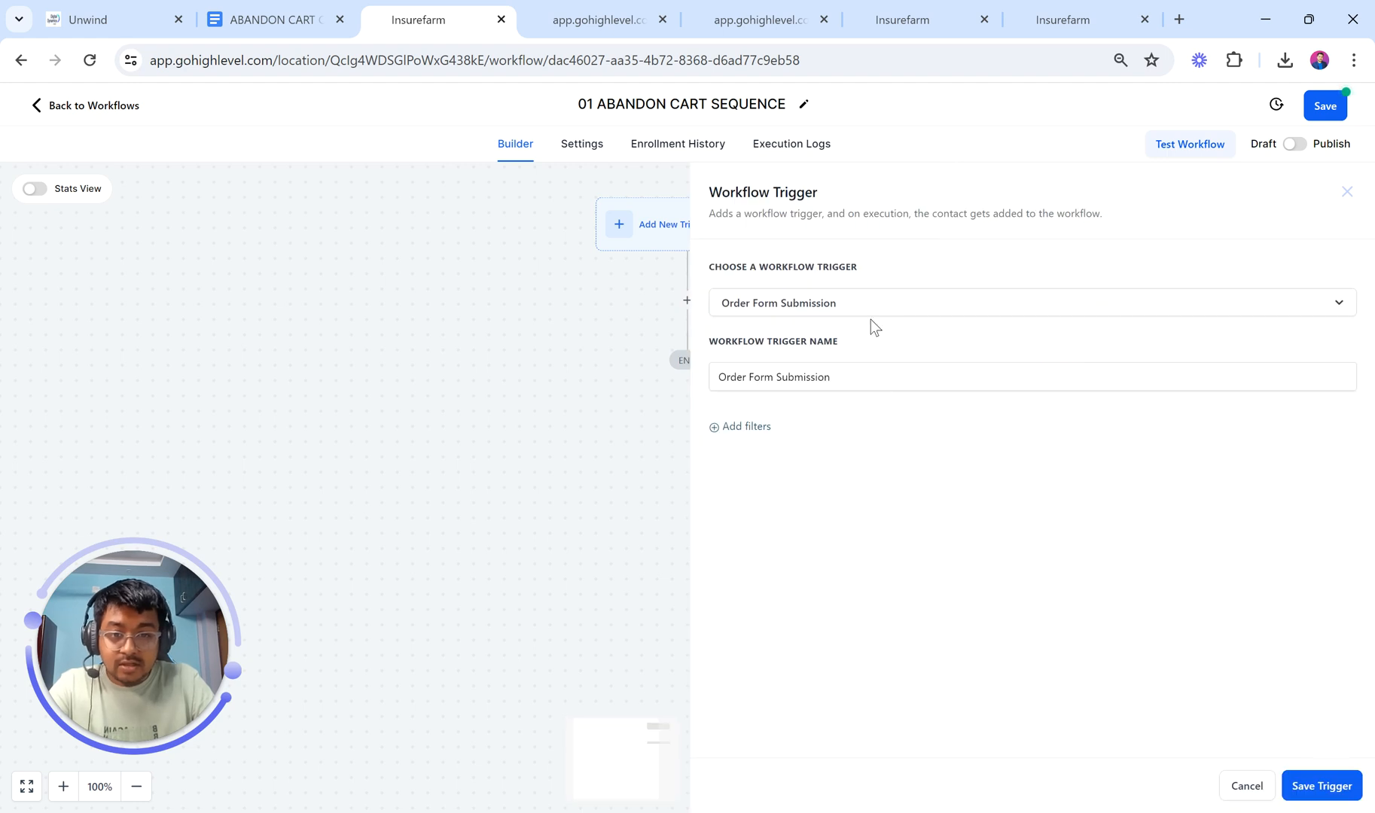
# Step: Add trigger filters: funnel Strategic Coaching and Page is SALES PAGE
pyautogui.click(747, 427)
pyautogui.click(773, 449)
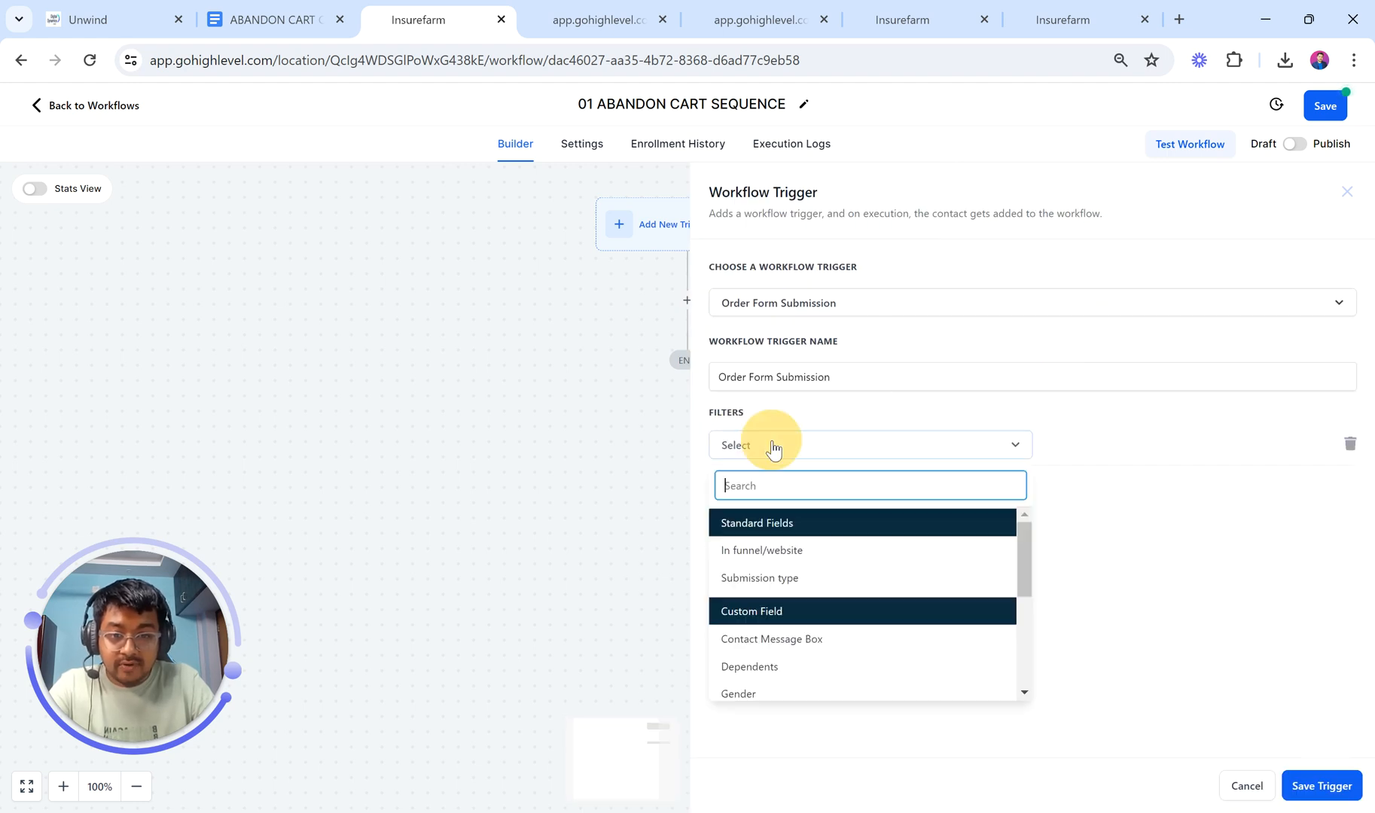
pyautogui.click(777, 541)
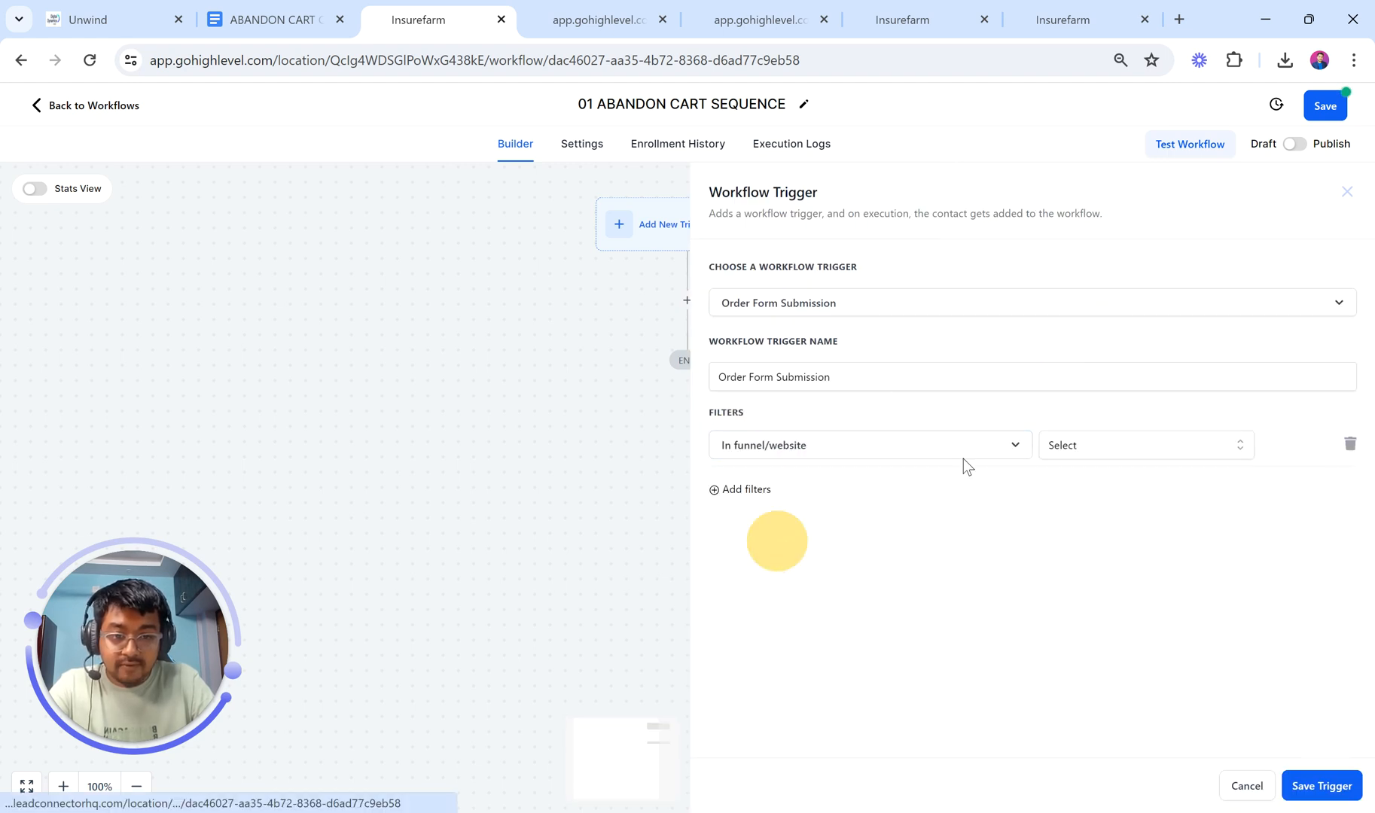
pyautogui.click(1110, 444)
pyautogui.click(1113, 515)
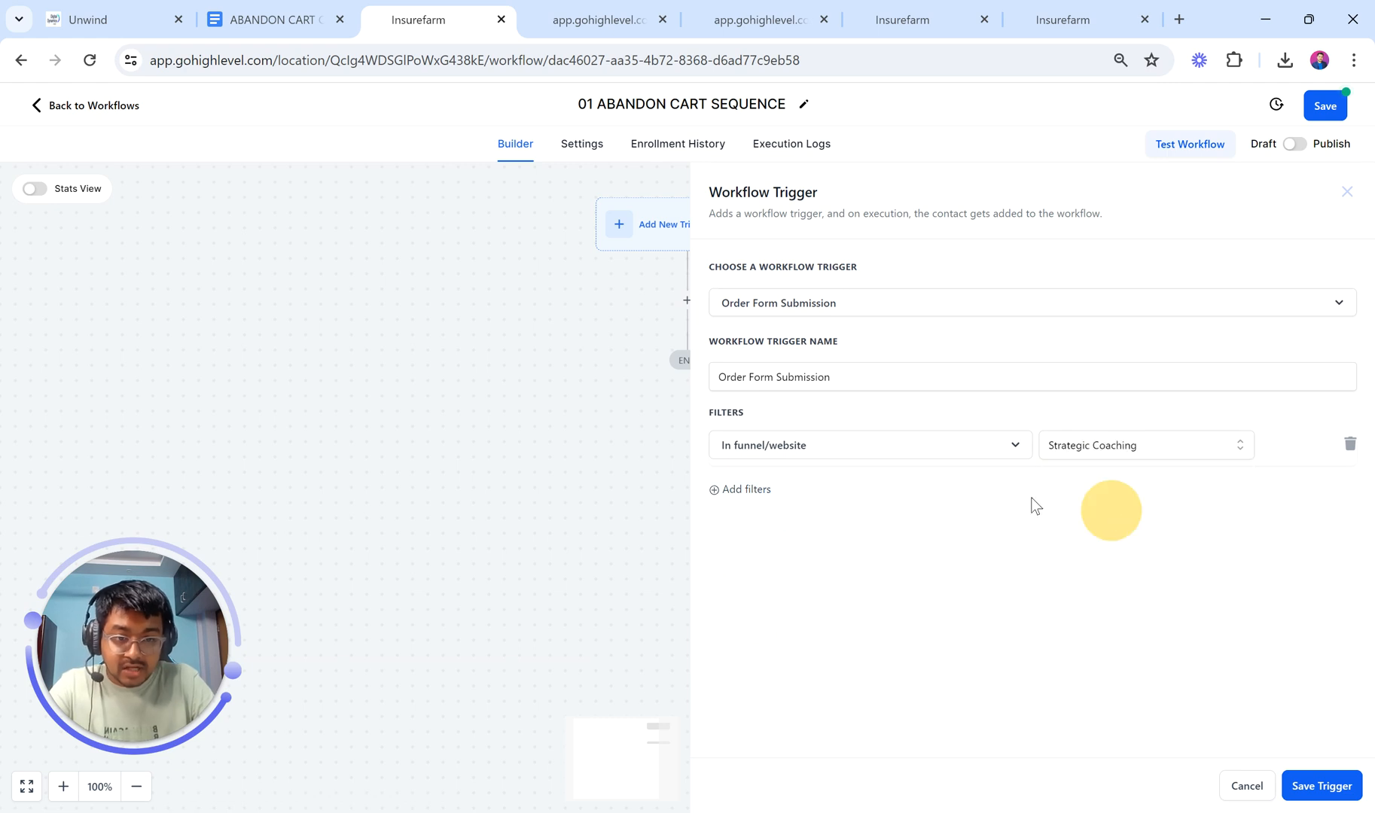
pyautogui.click(721, 491)
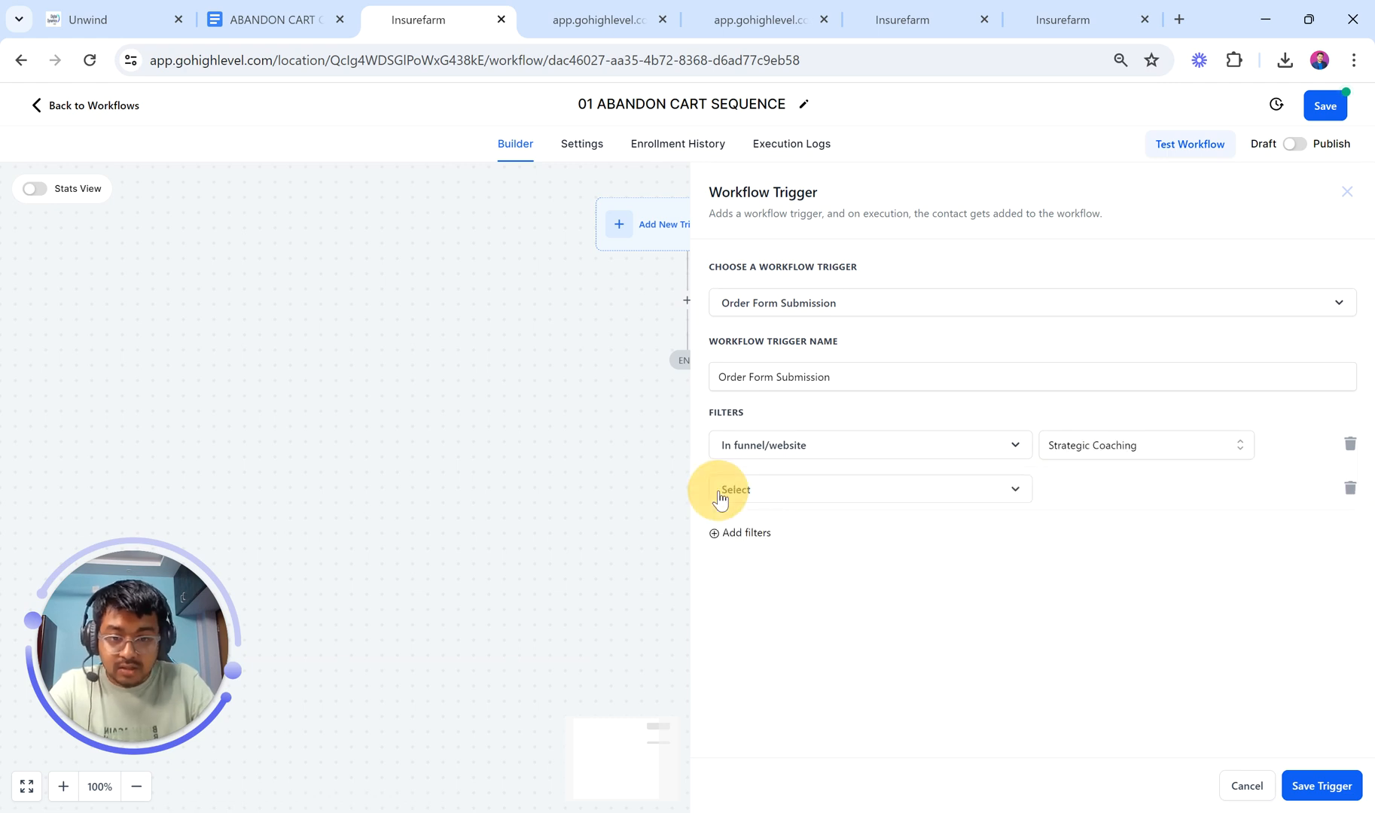
pyautogui.click(785, 493)
pyautogui.click(785, 591)
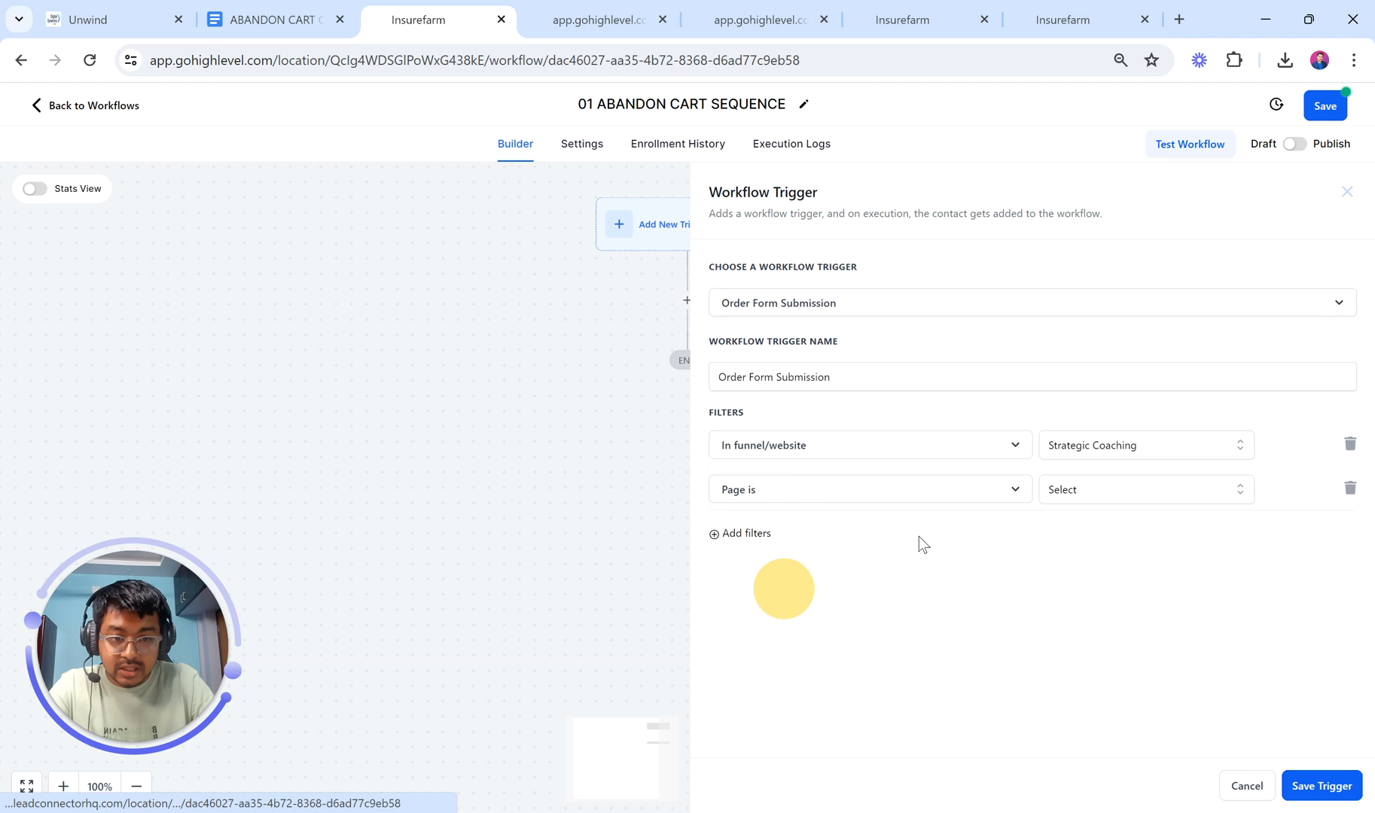
pyautogui.click(1099, 488)
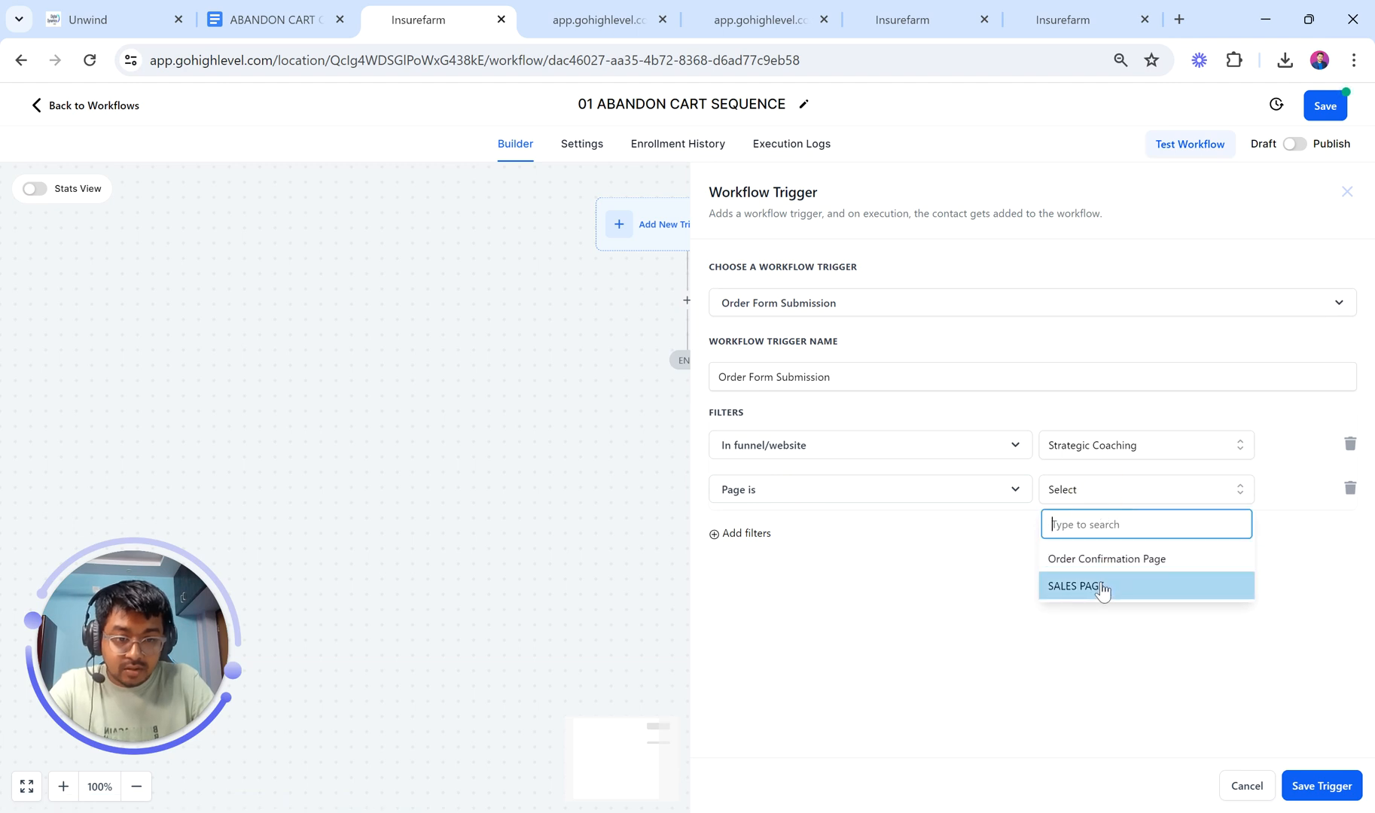
pyautogui.click(1100, 585)
# Step: Add a third filter limiting Submission type to OptIn
pyautogui.click(744, 535)
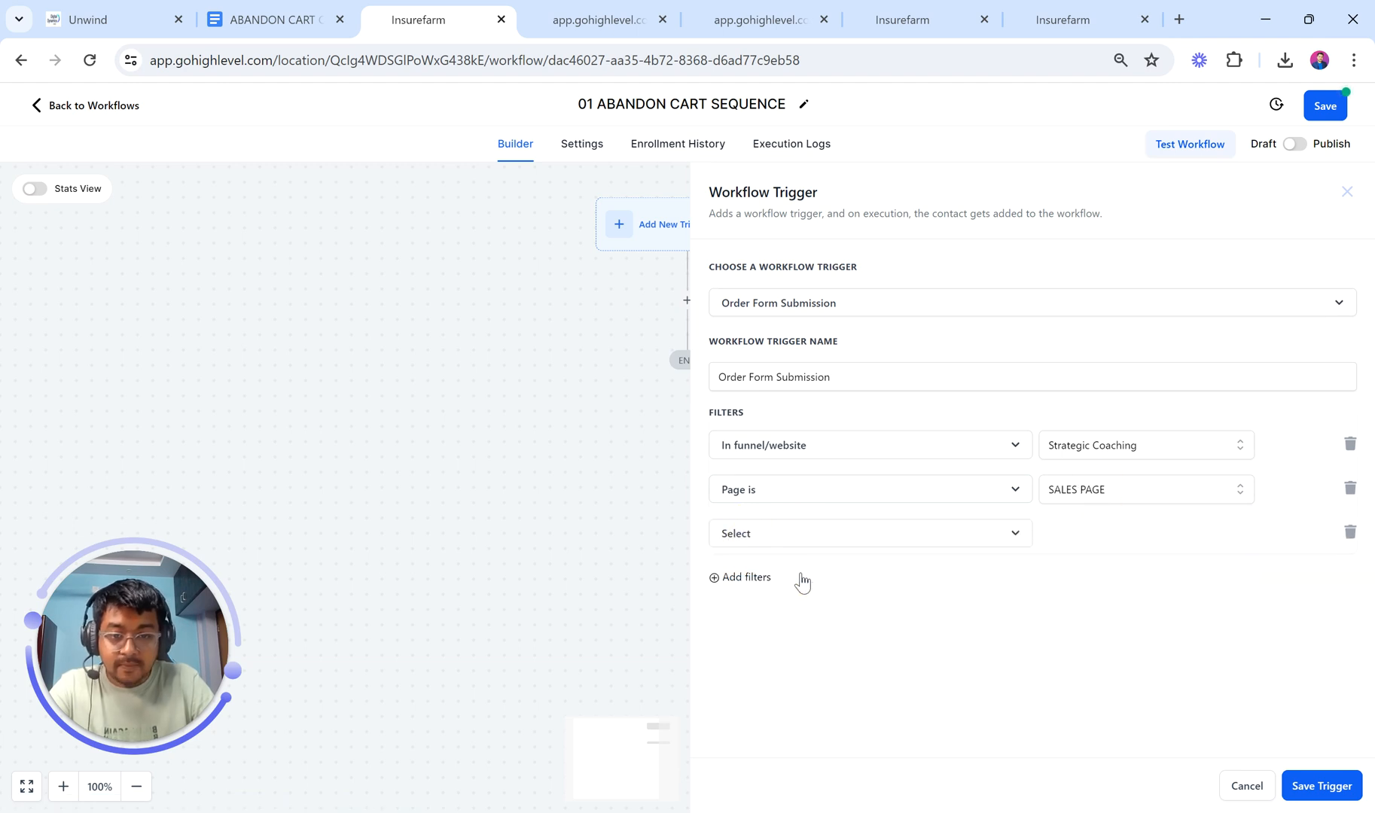
pyautogui.click(751, 530)
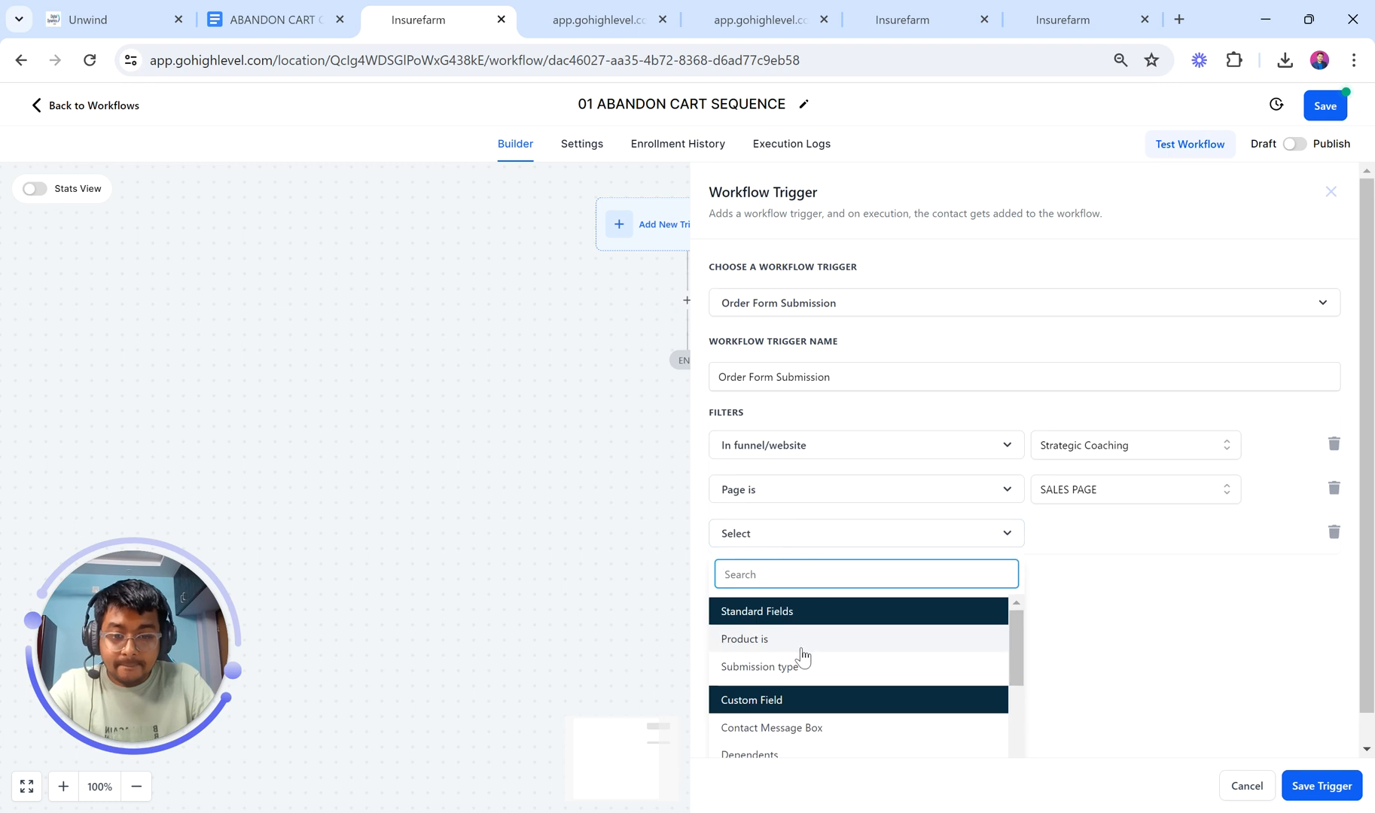
pyautogui.click(800, 663)
pyautogui.click(1093, 531)
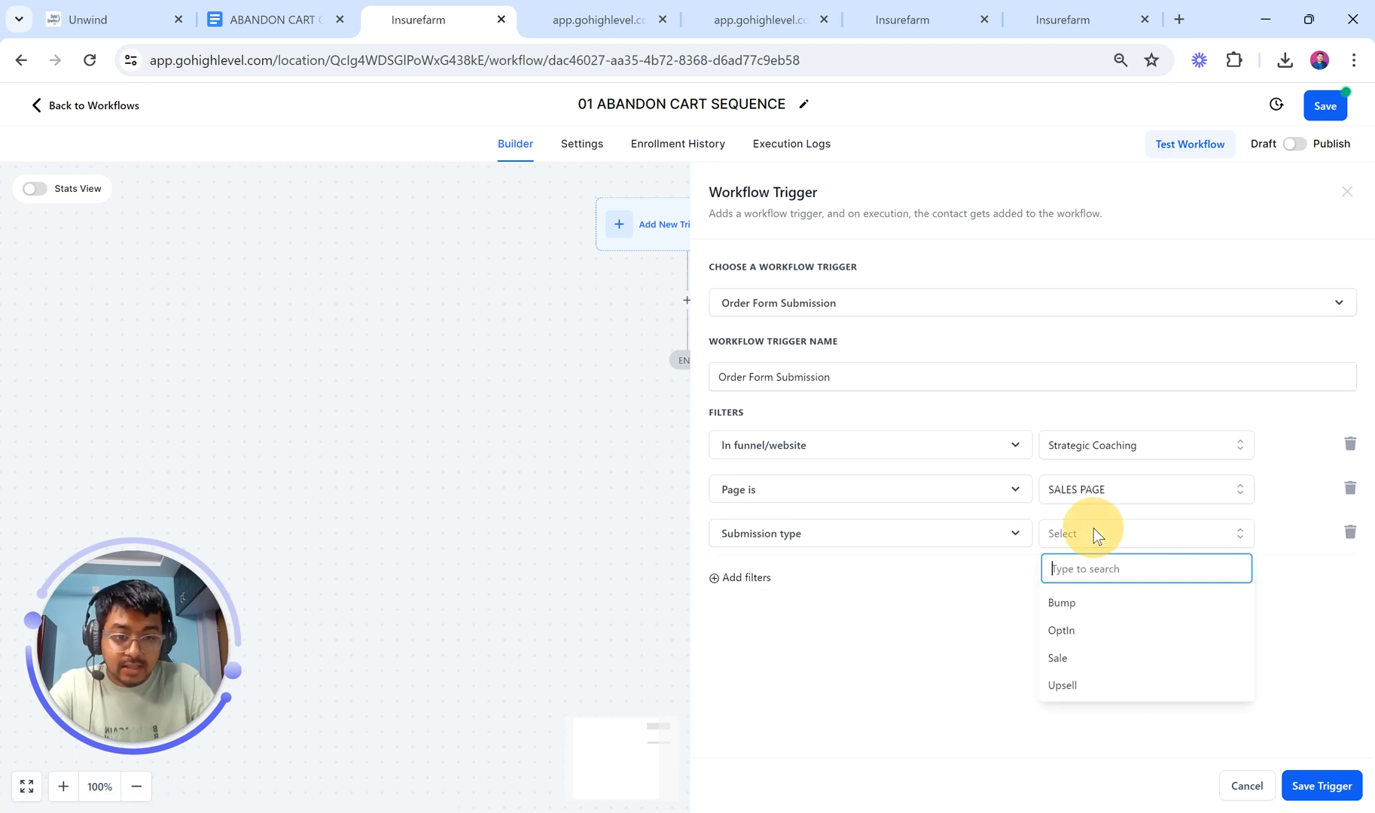
pyautogui.click(1093, 640)
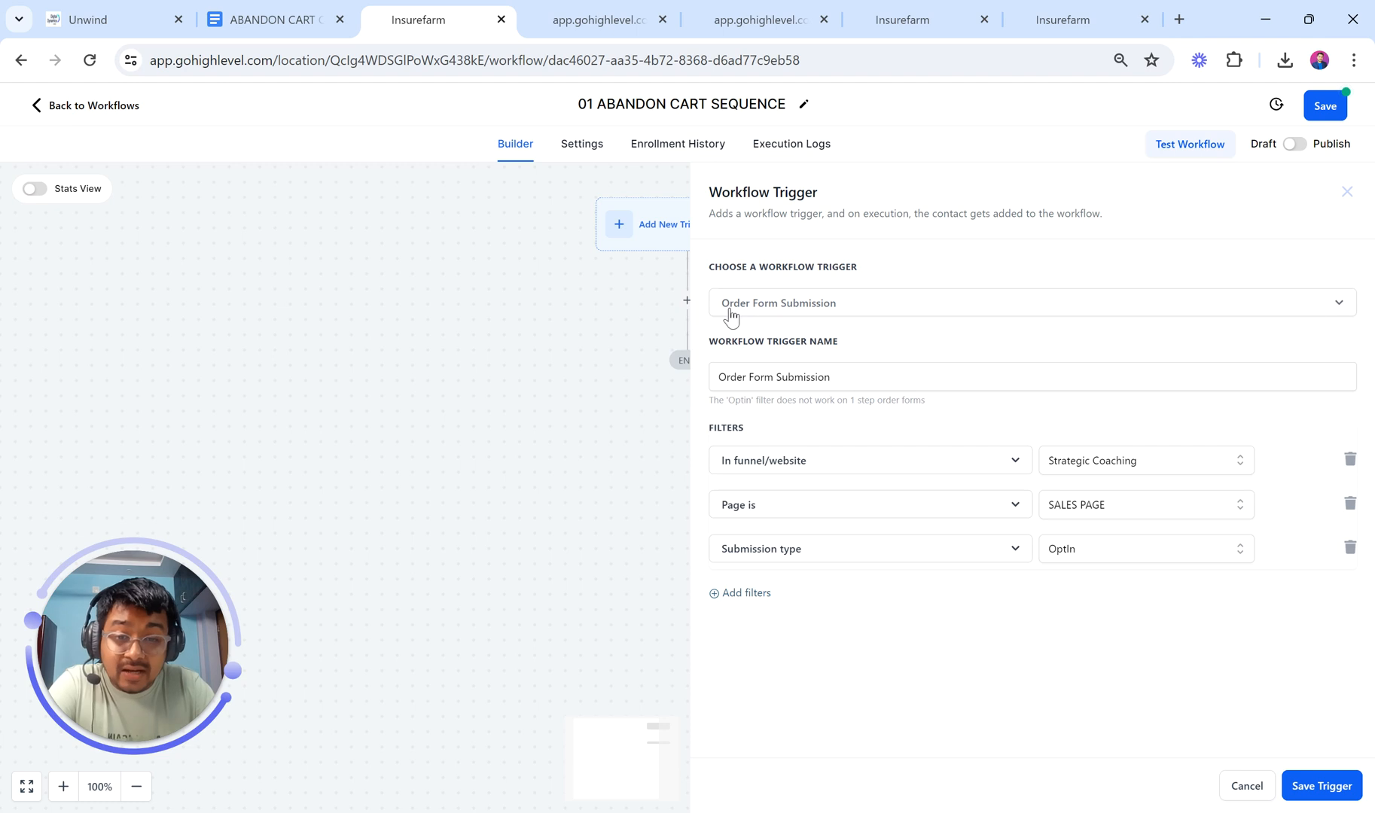
# Step: Check the order confirmation and checkout previews, then save the Order Form Submission trigger
pyautogui.click(574, 18)
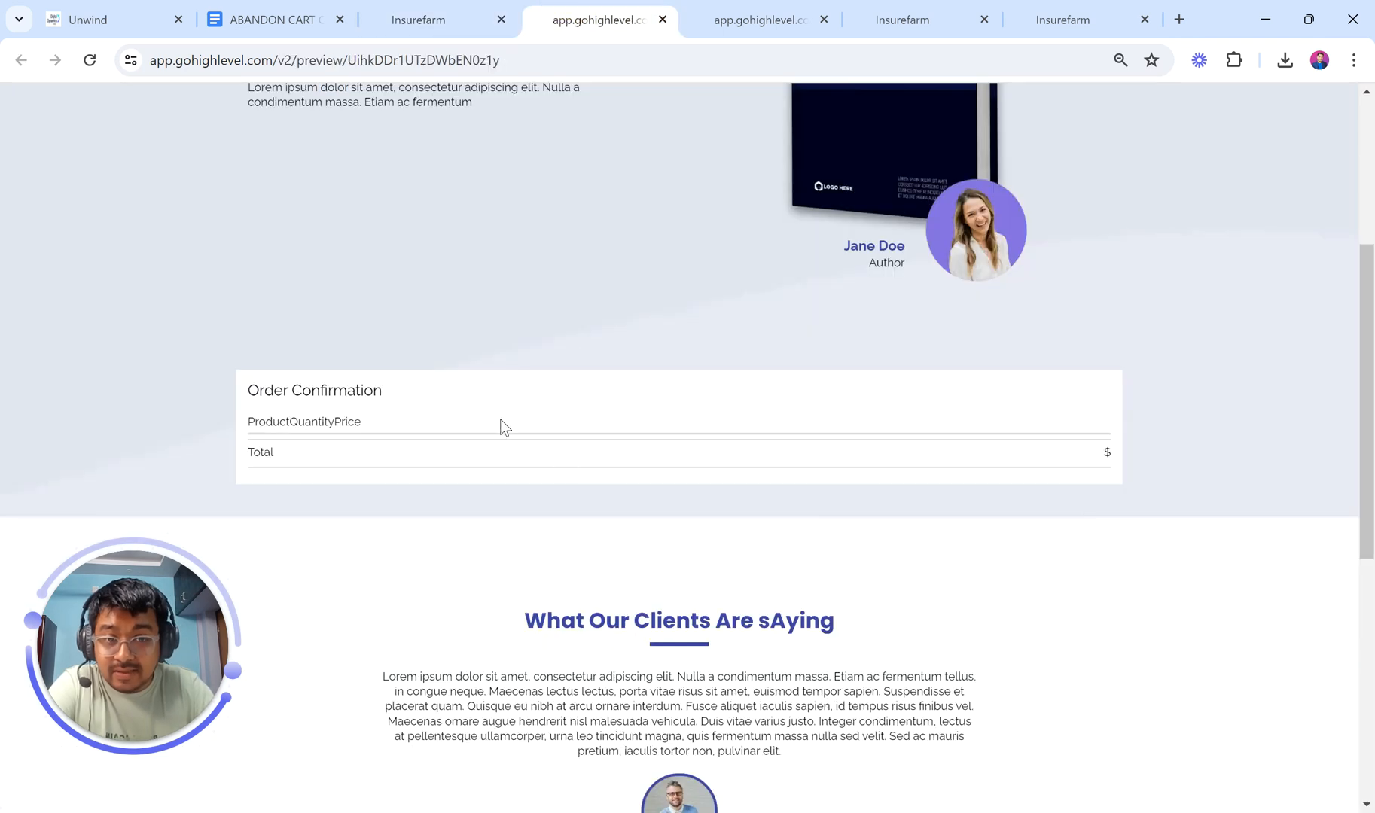
pyautogui.click(734, 16)
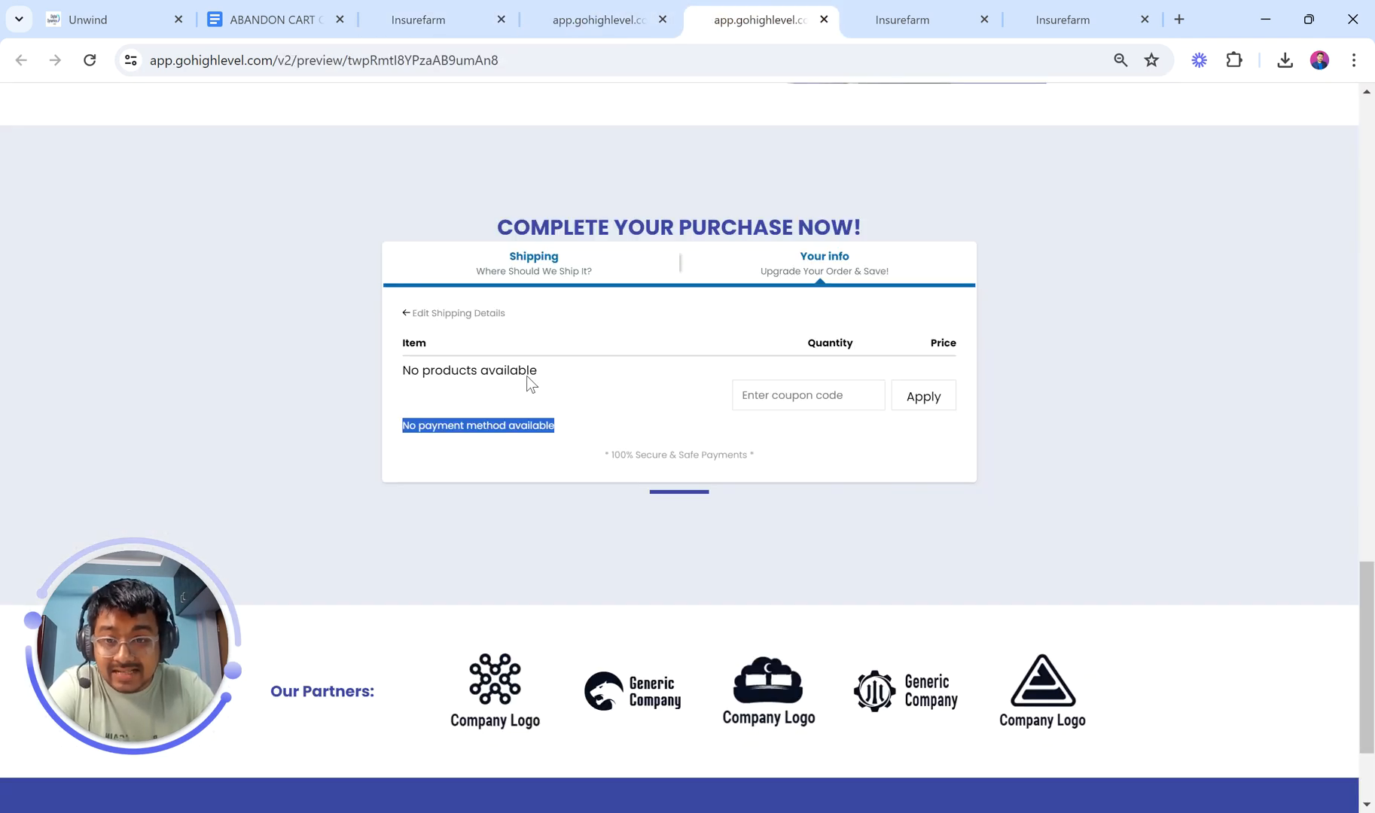
pyautogui.click(591, 3)
pyautogui.click(470, 7)
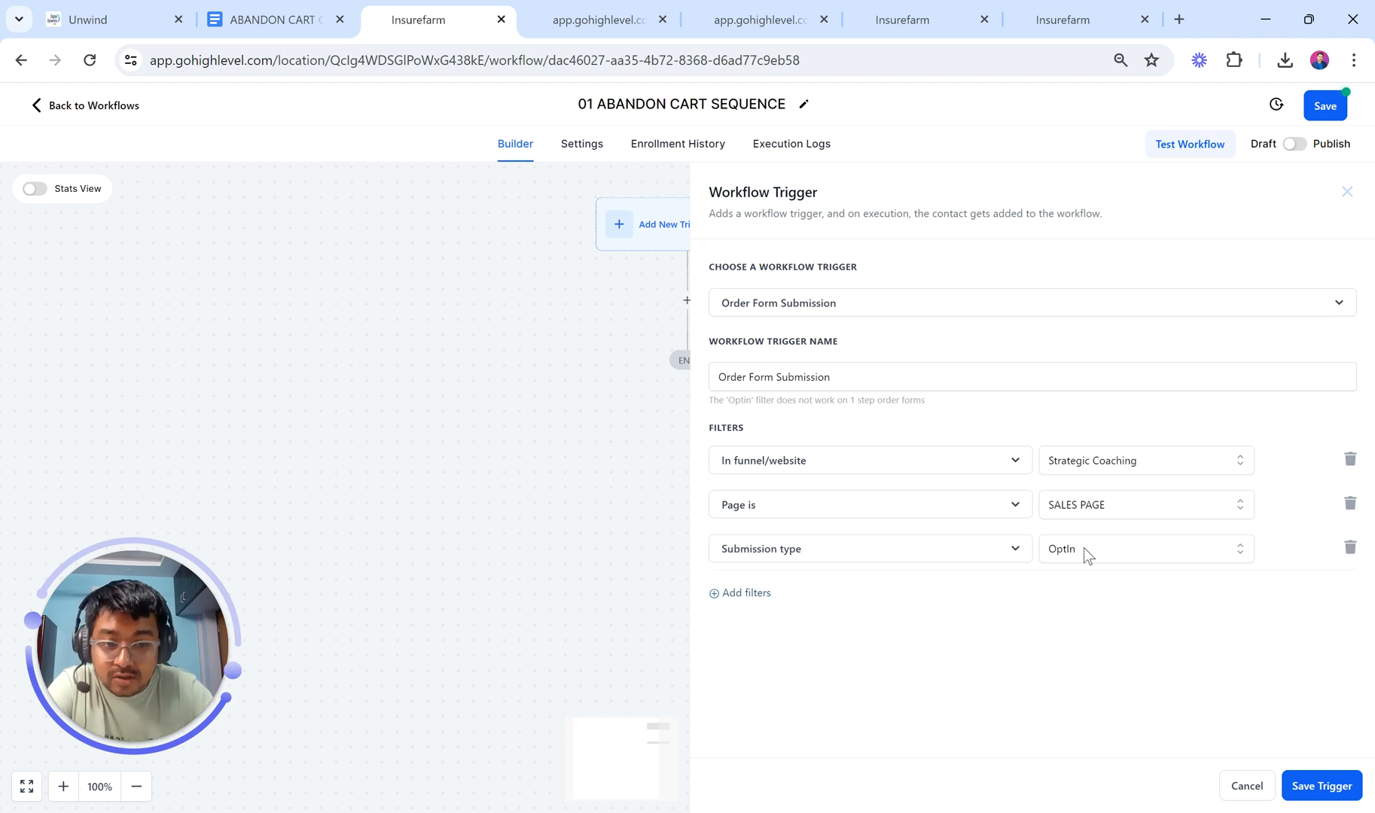
pyautogui.click(1314, 787)
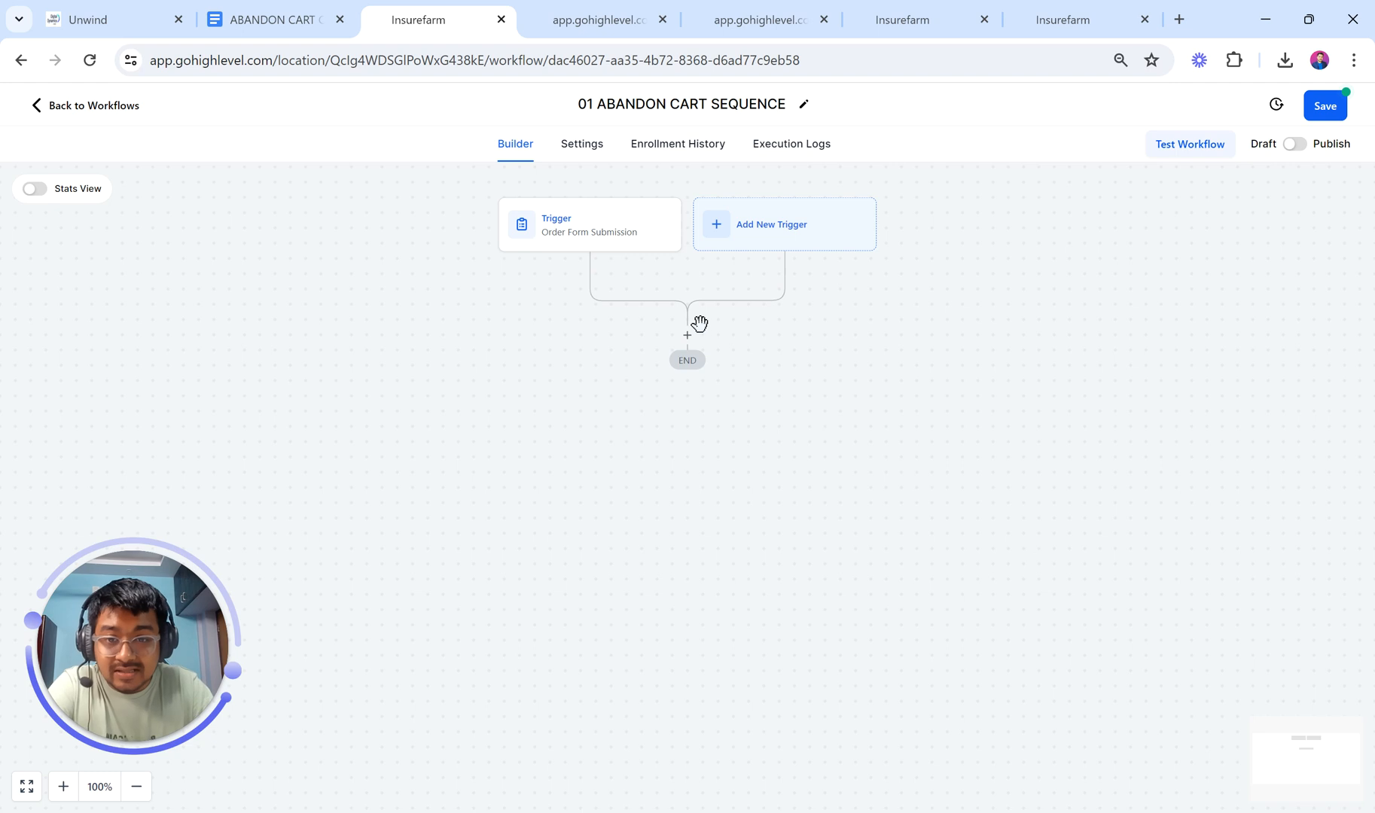
# Step: Rename the trigger to 'Order Form Submission (COURSE)' and save it
pyautogui.click(616, 258)
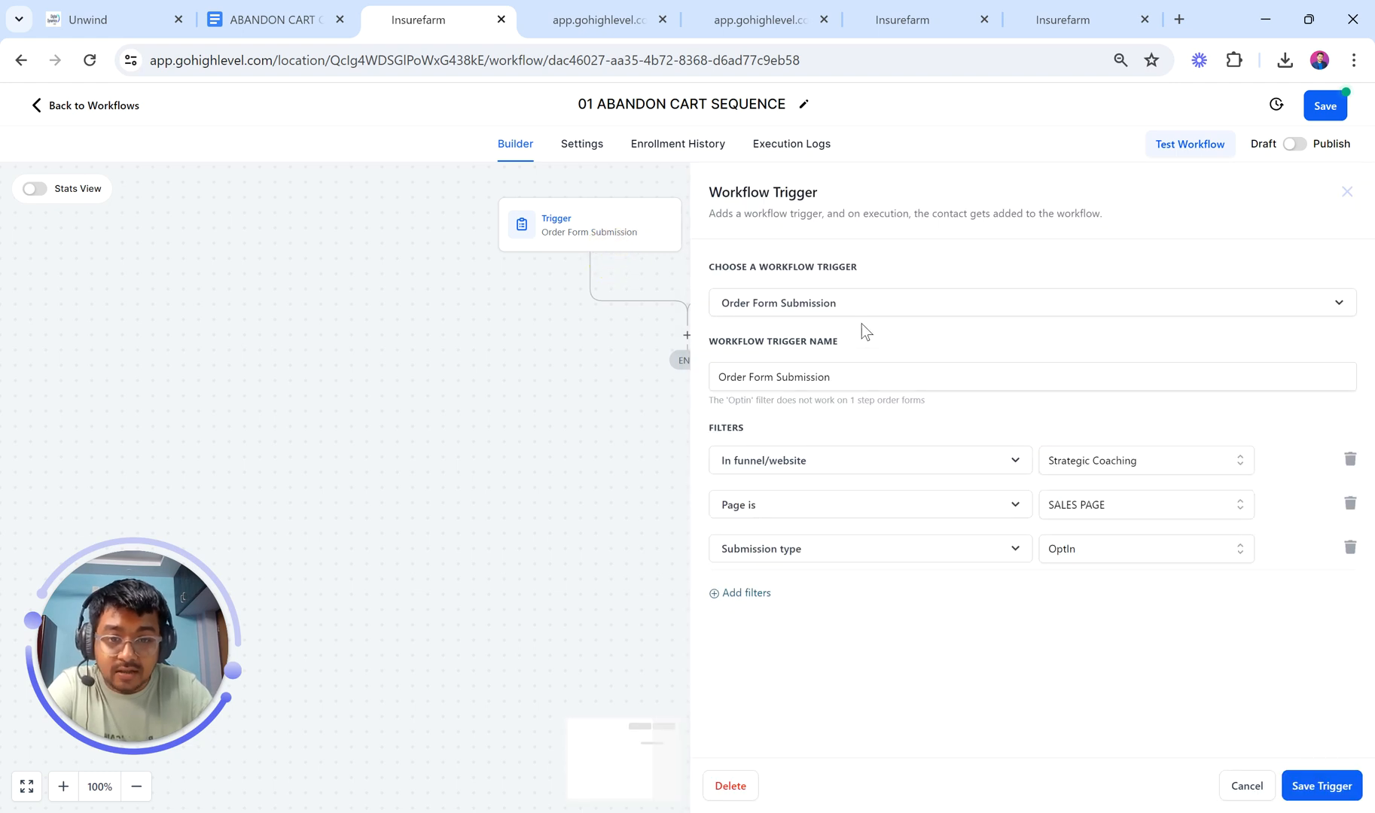
pyautogui.click(857, 305)
pyautogui.click(894, 279)
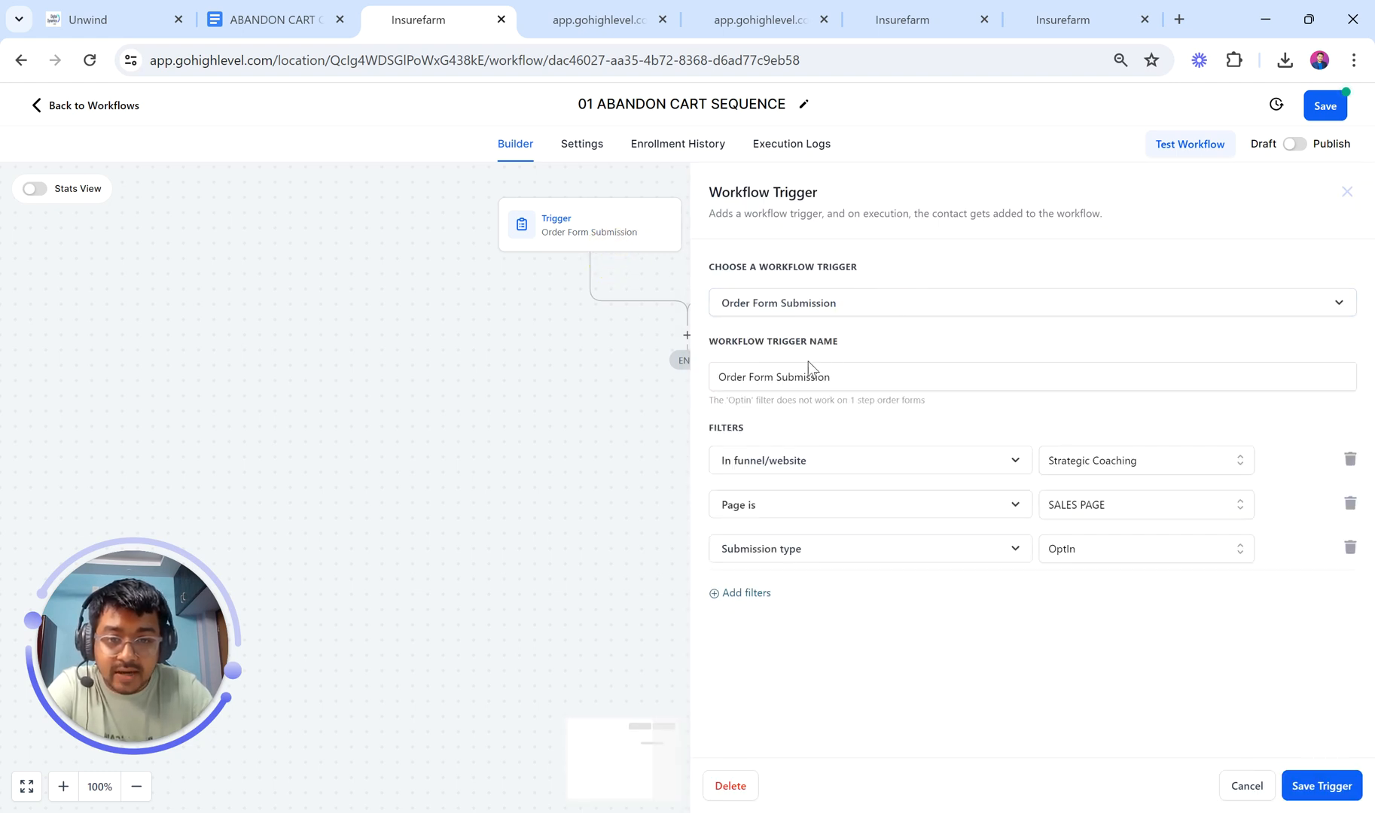
pyautogui.click(856, 371)
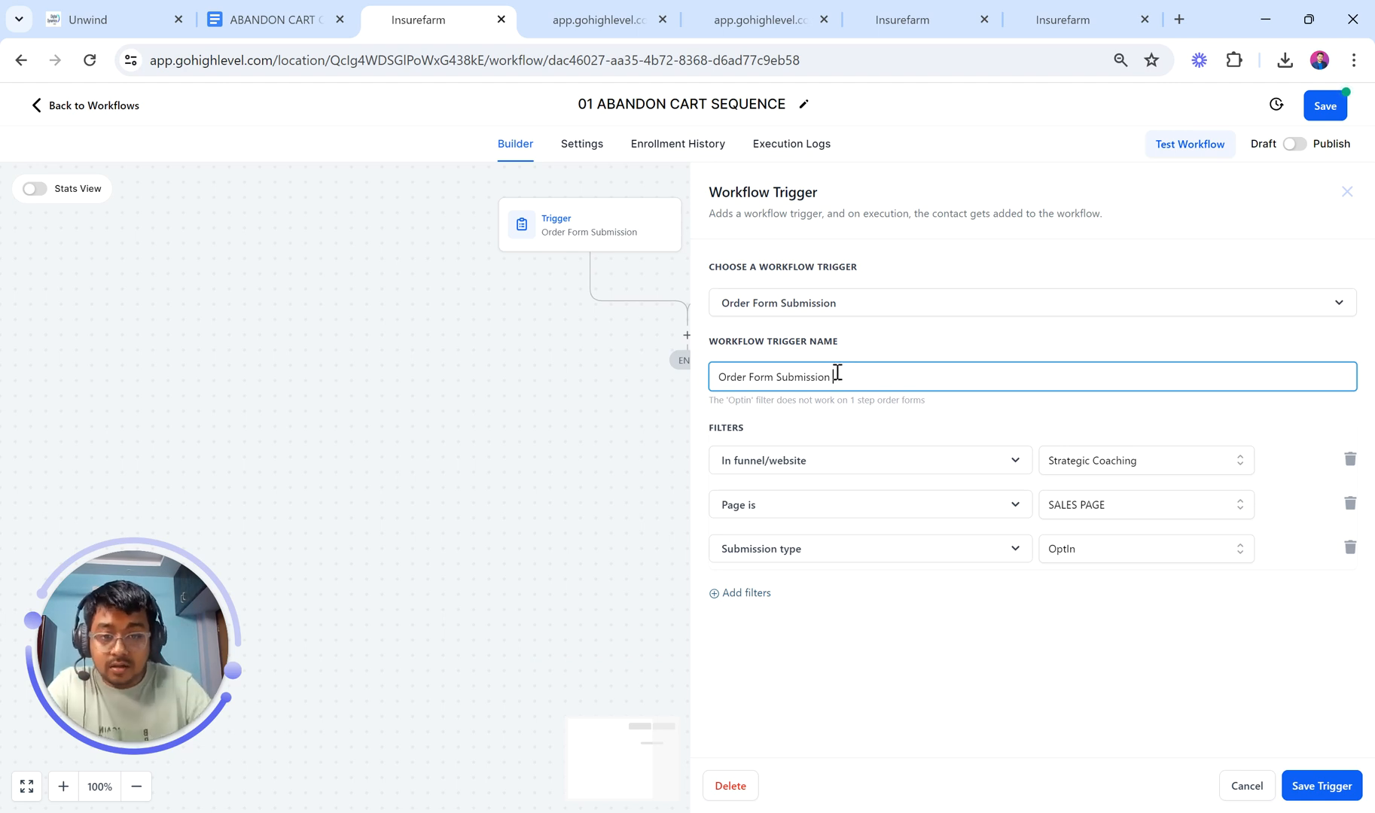
pyautogui.write('(C')
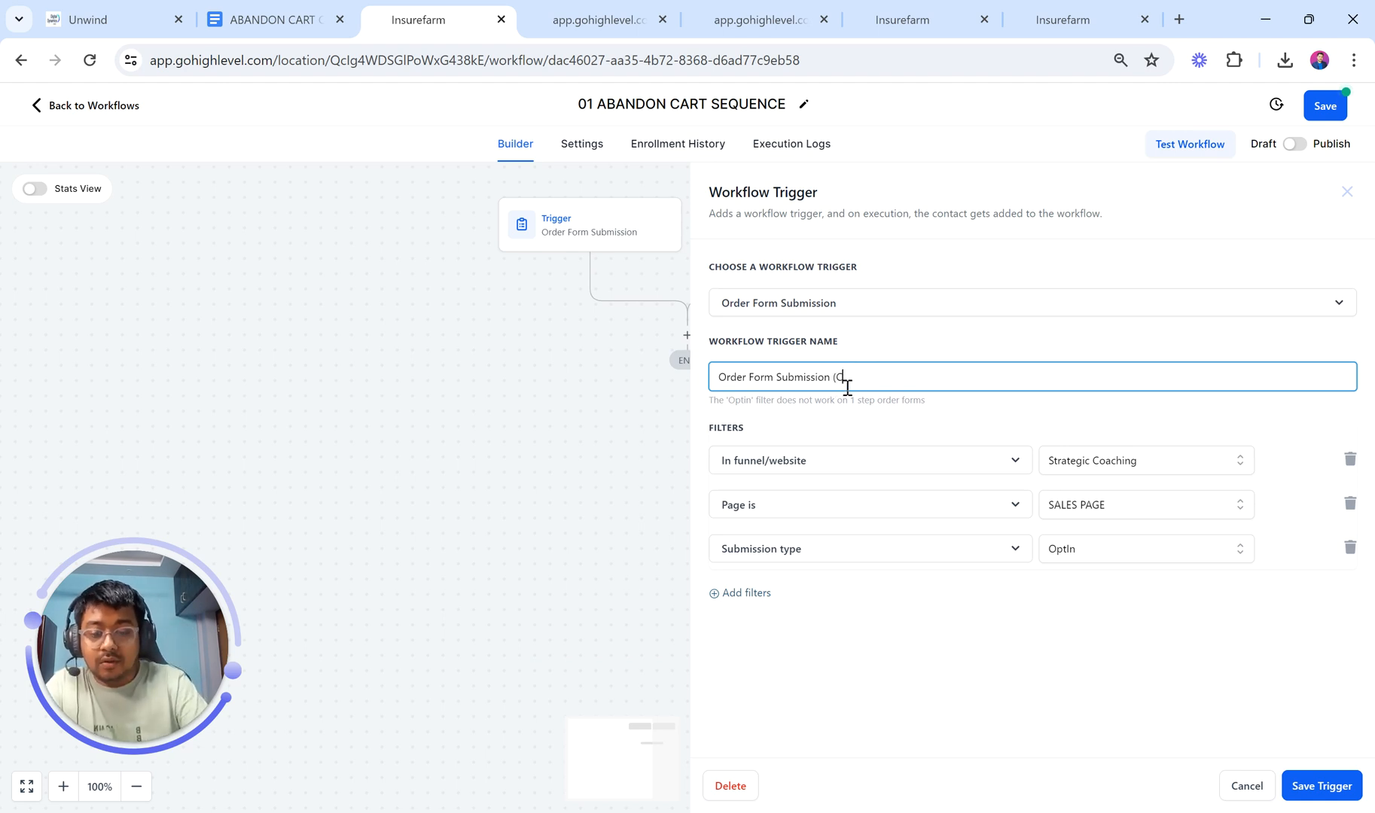
pyautogui.write('OURSE)')
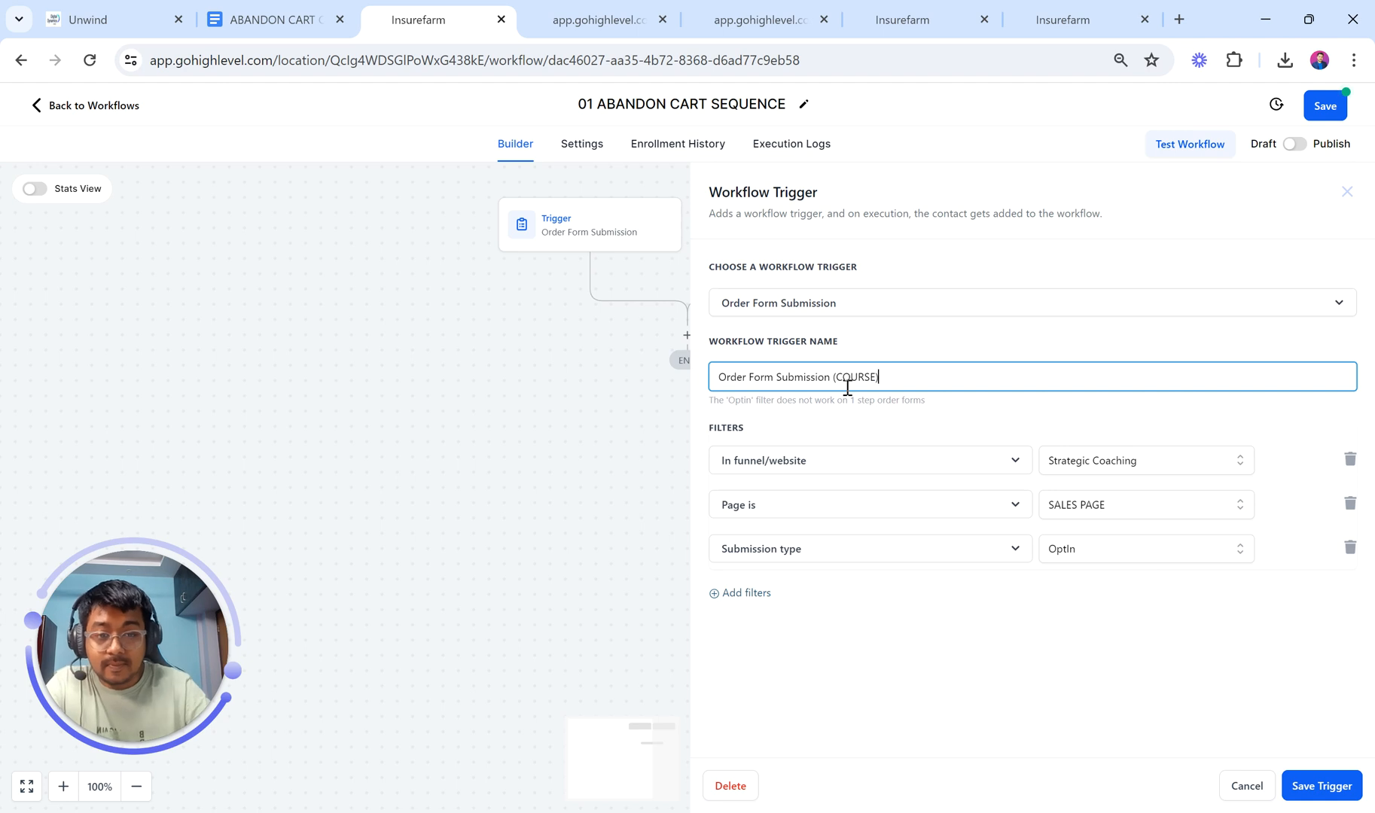
pyautogui.click(1306, 783)
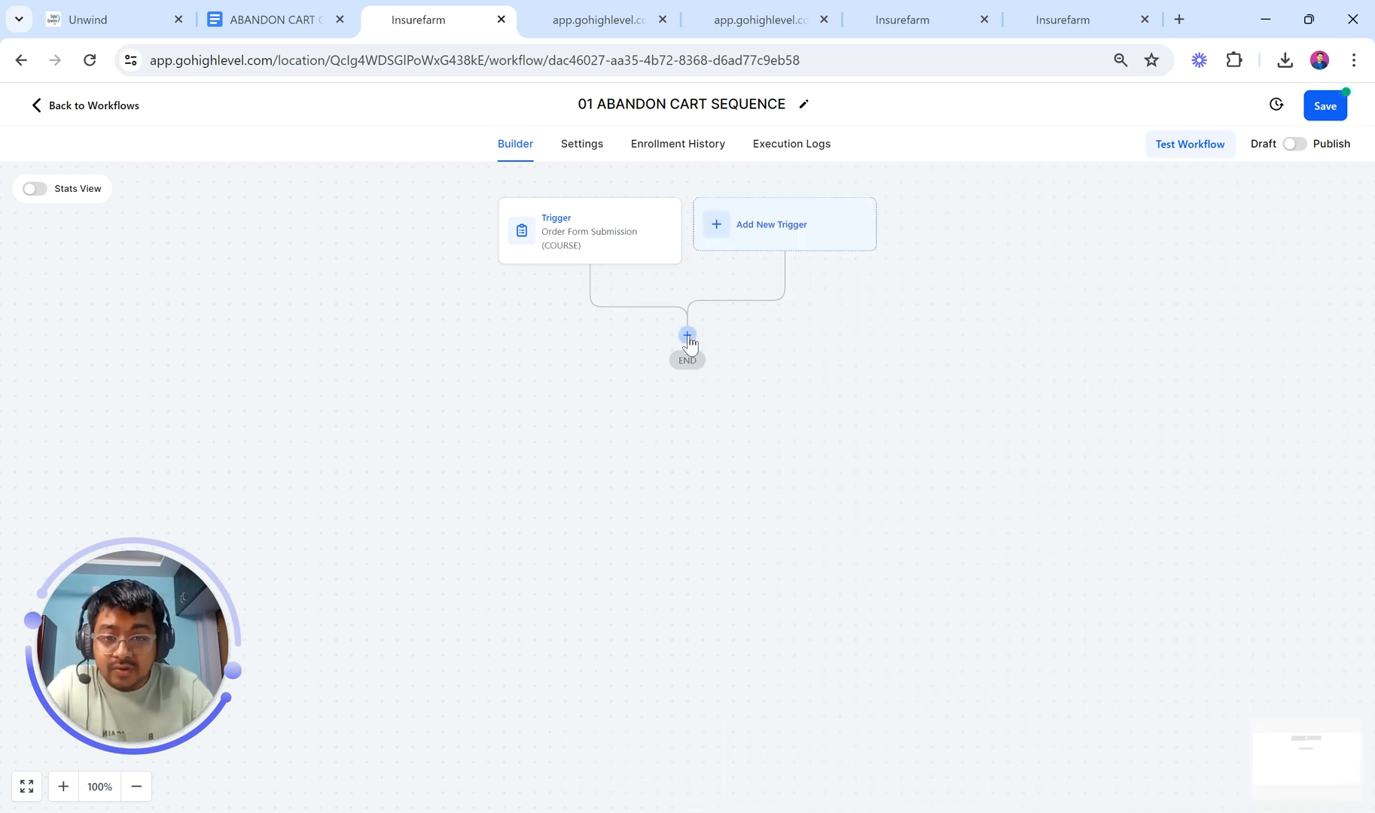
# Step: Add a Wait action below the trigger, dismissing the Affiliates announcement along the way
pyautogui.click(688, 335)
pyautogui.scroll(-15, 971, 312)
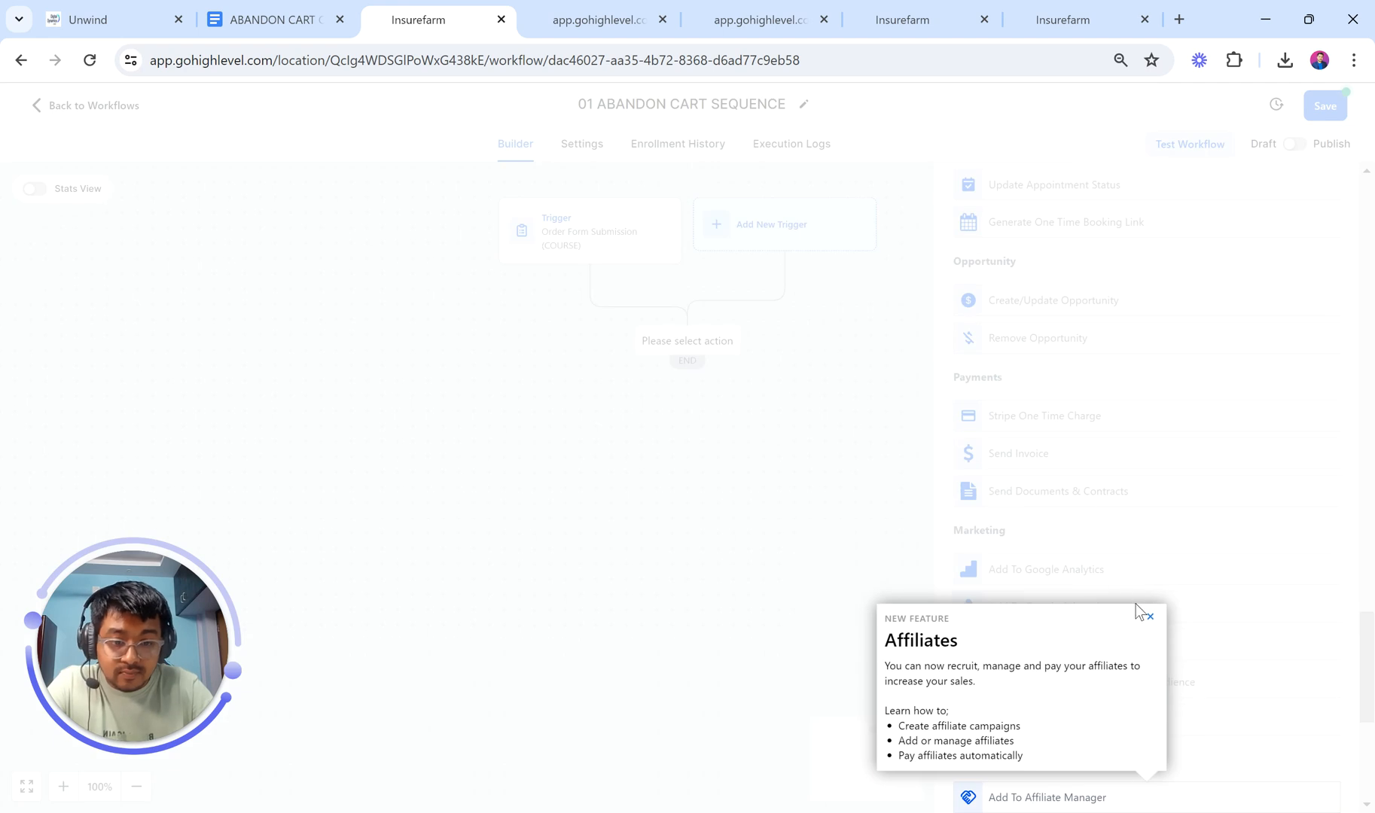
pyautogui.click(1149, 617)
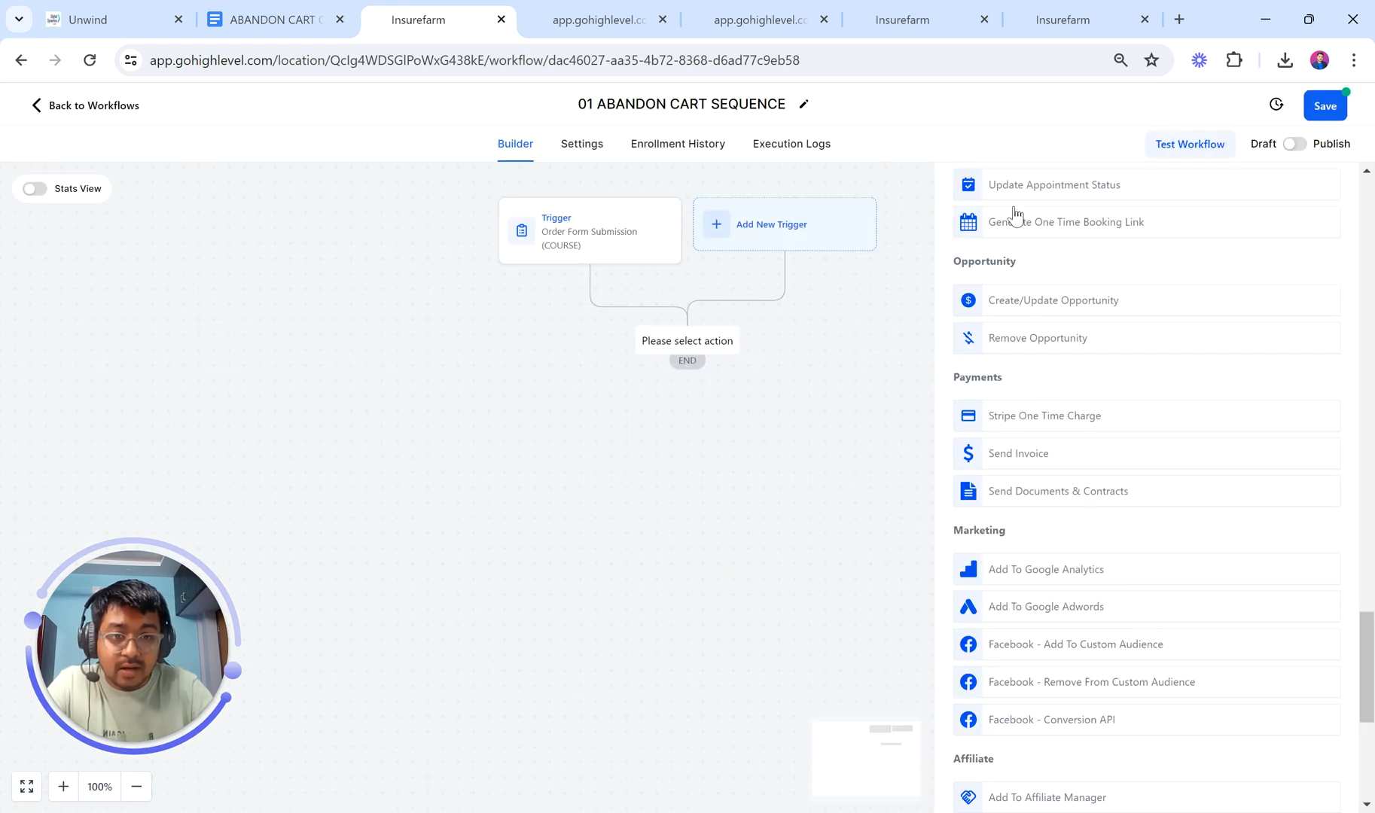
pyautogui.scroll(15, 1045, 321)
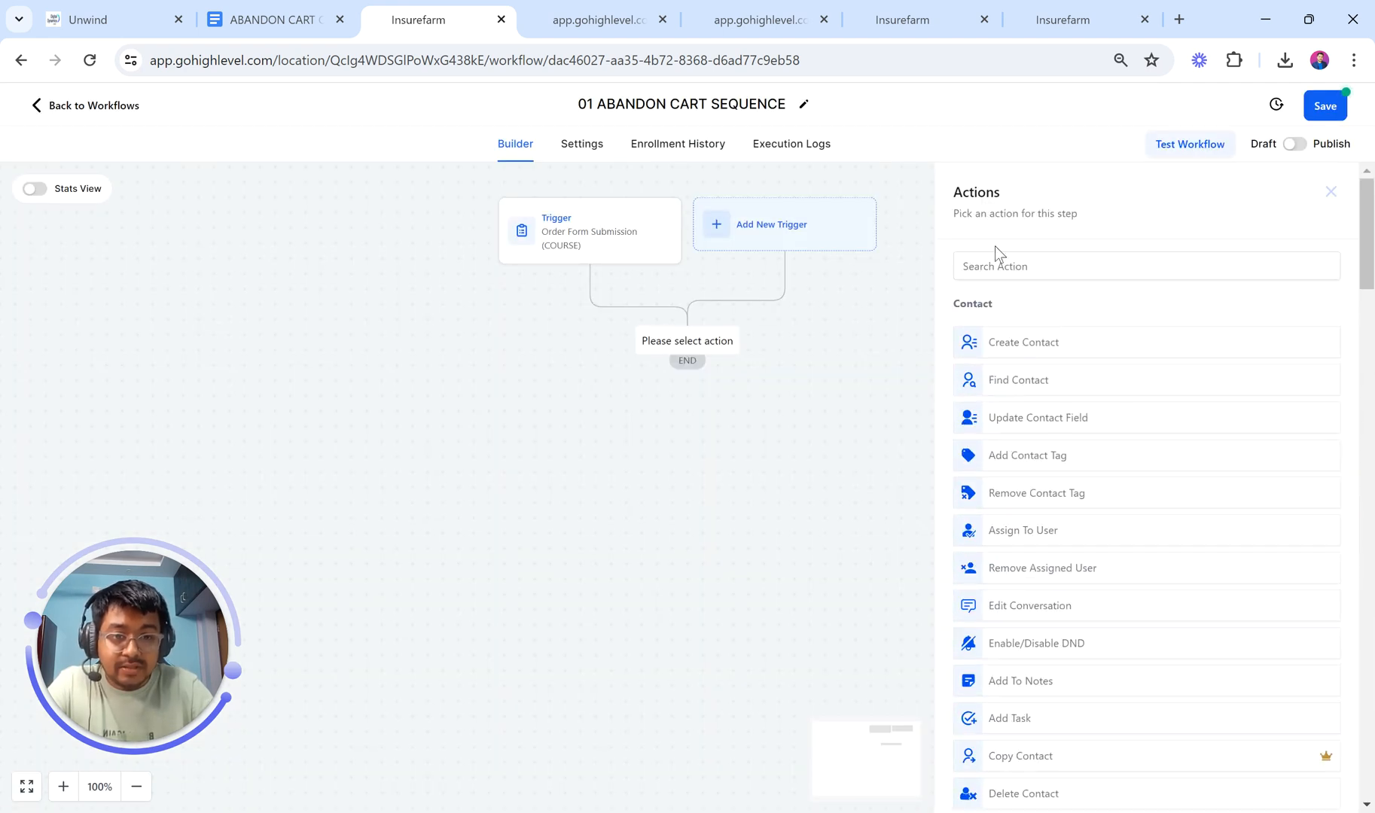
pyautogui.click(996, 267)
pyautogui.write('wait')
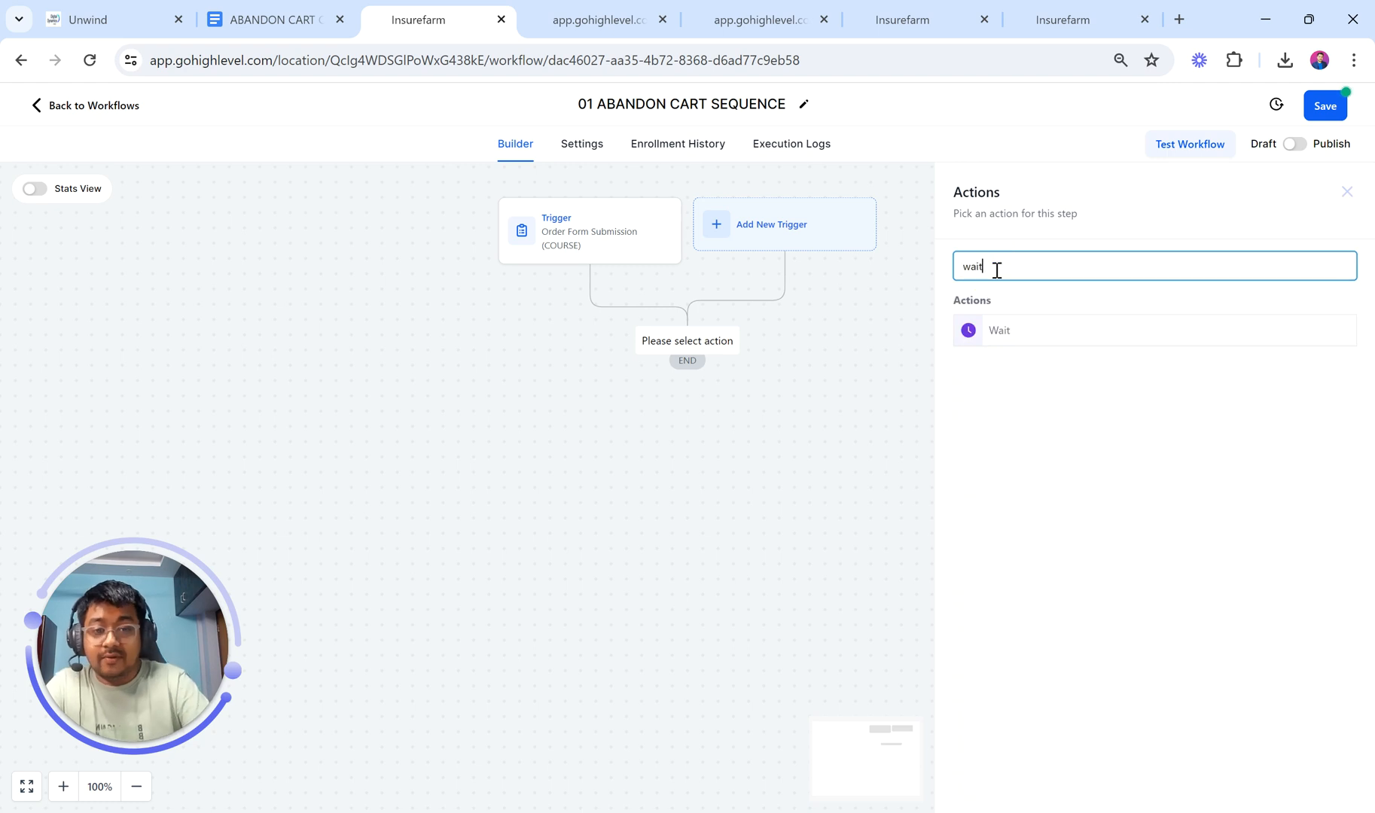
pyautogui.click(994, 330)
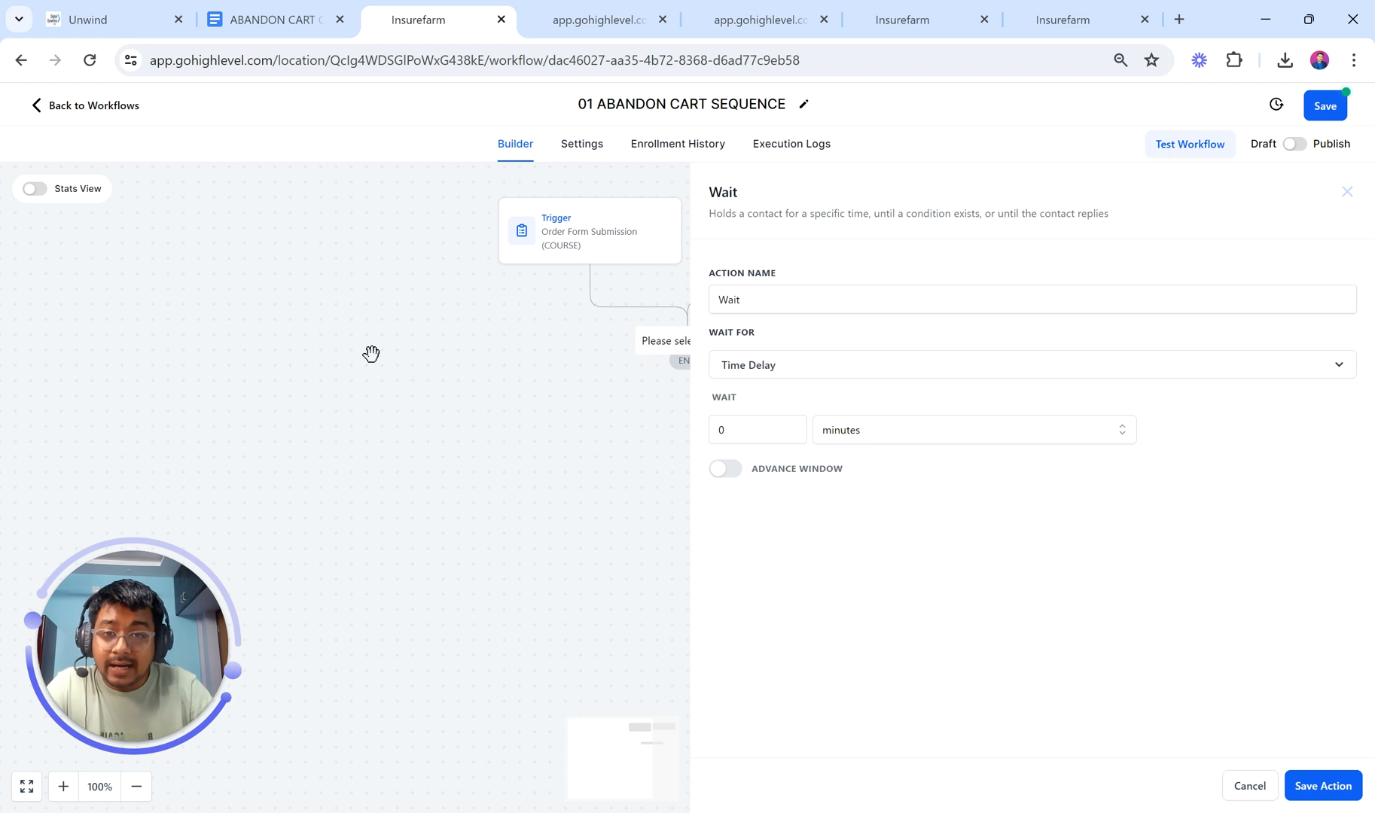
pyautogui.click(817, 5)
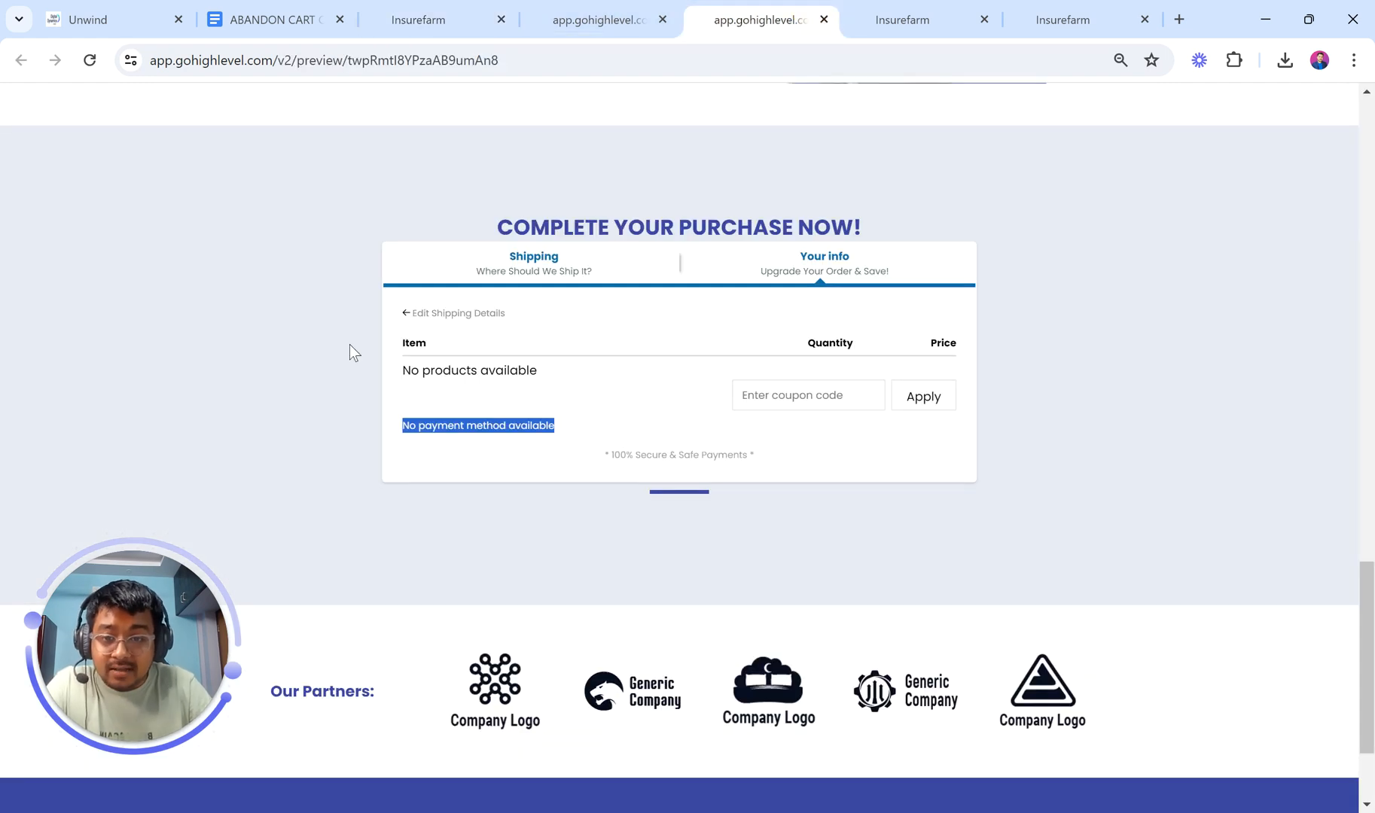
# Step: Set the Wait step to 30 minutes and save it
pyautogui.click(577, 437)
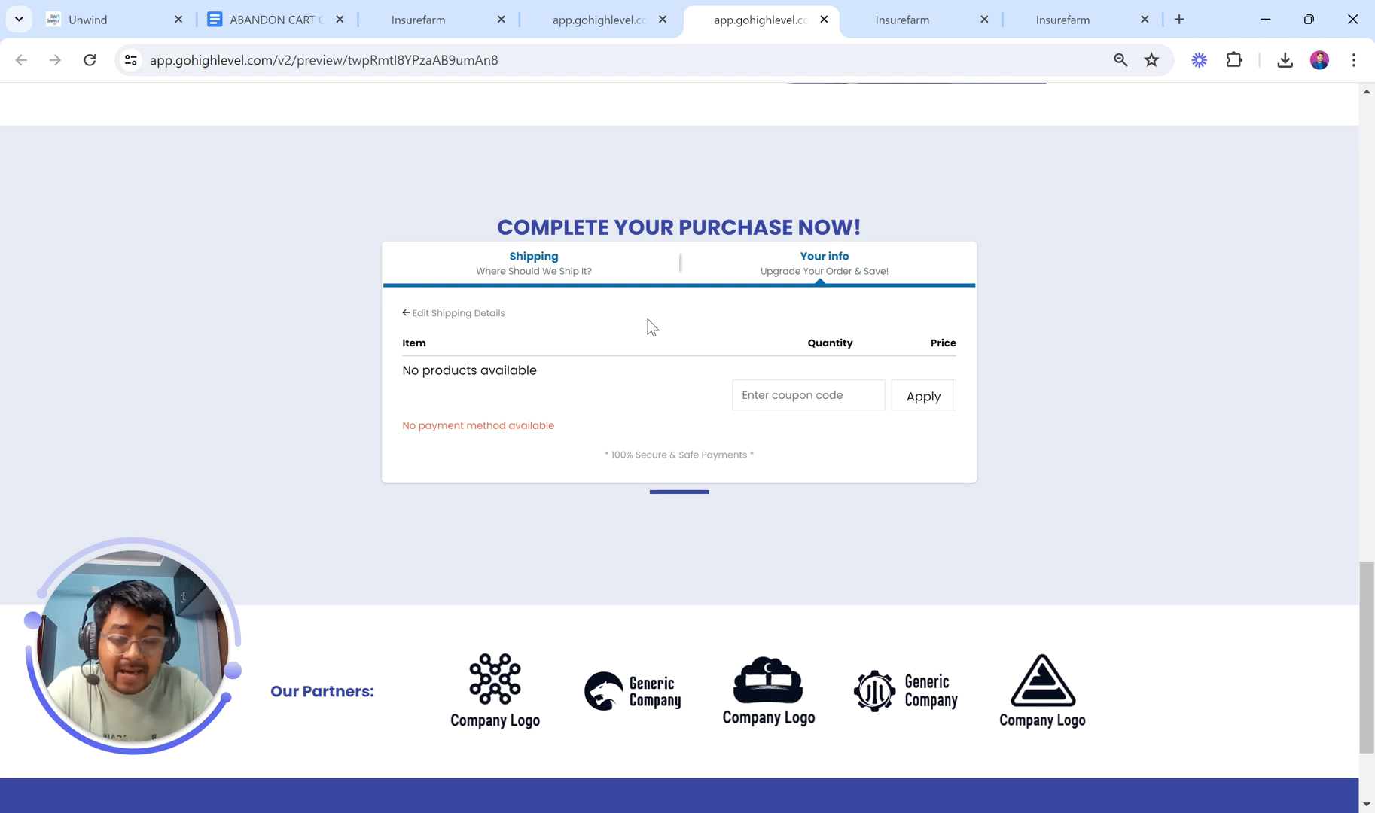
pyautogui.click(389, 9)
pyautogui.doubleClick(768, 439)
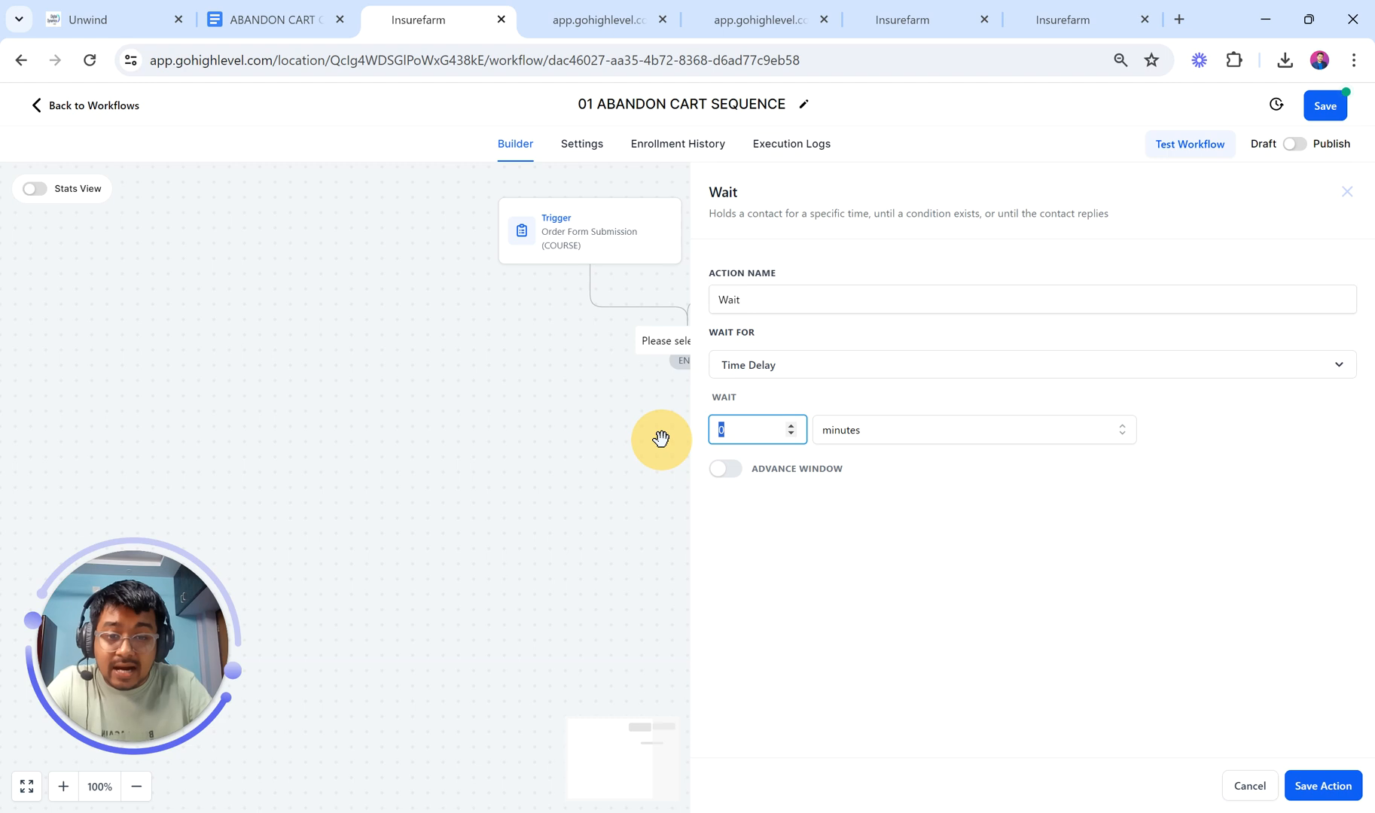
pyautogui.write('30')
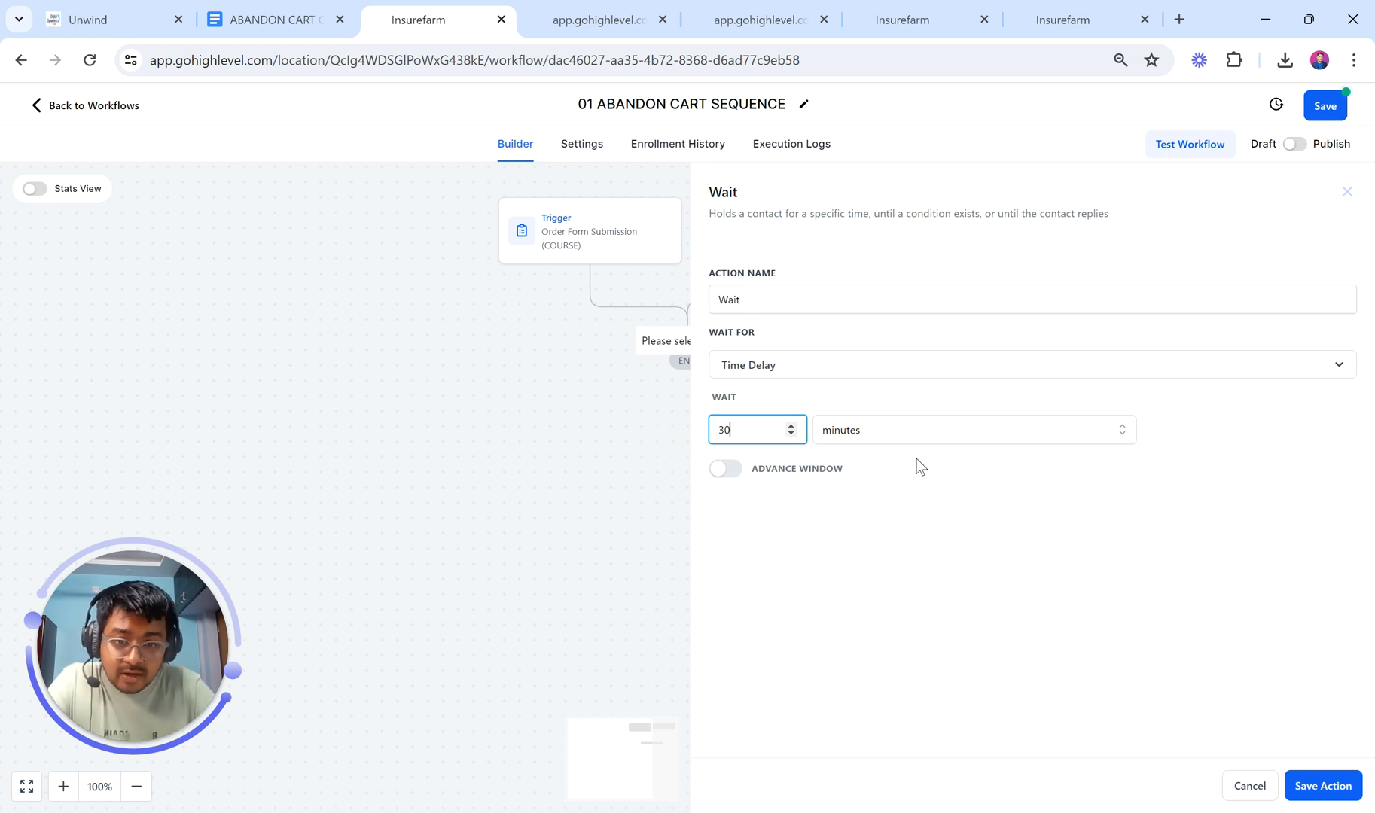
pyautogui.click(1316, 787)
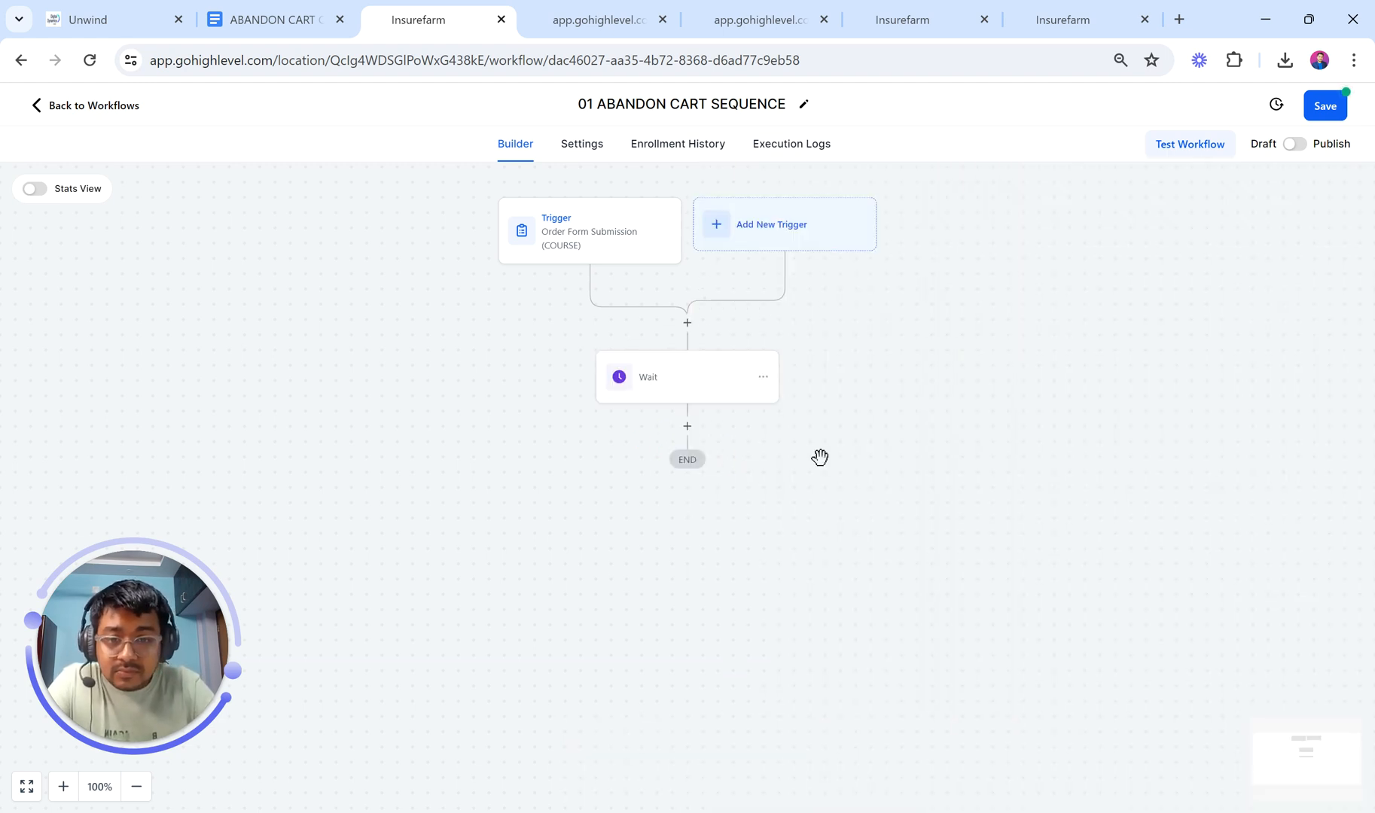
# Step: Rename the step 'Wait 30 Mins' and search 'if' for a new action below
pyautogui.click(688, 376)
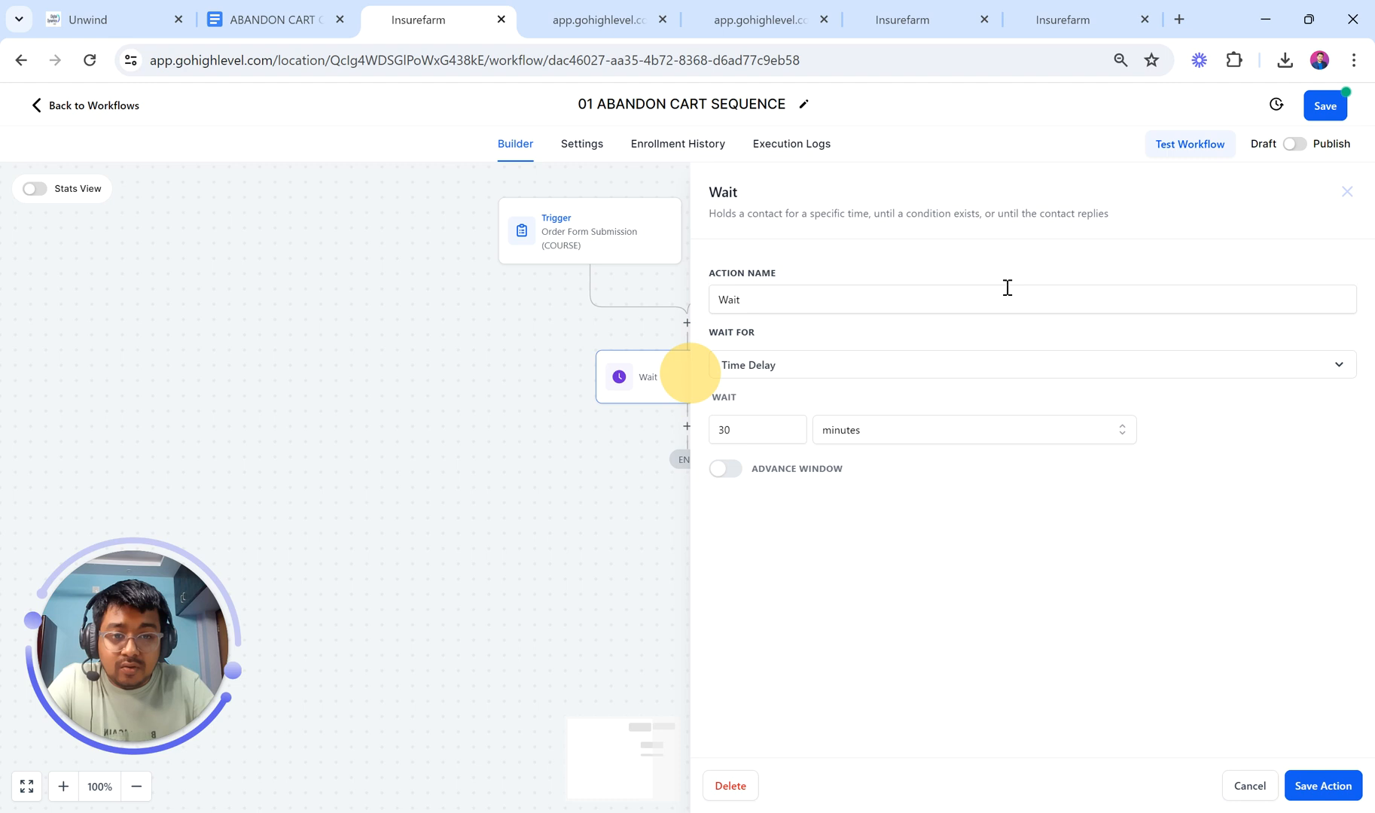
pyautogui.click(918, 296)
pyautogui.write('30 Mins')
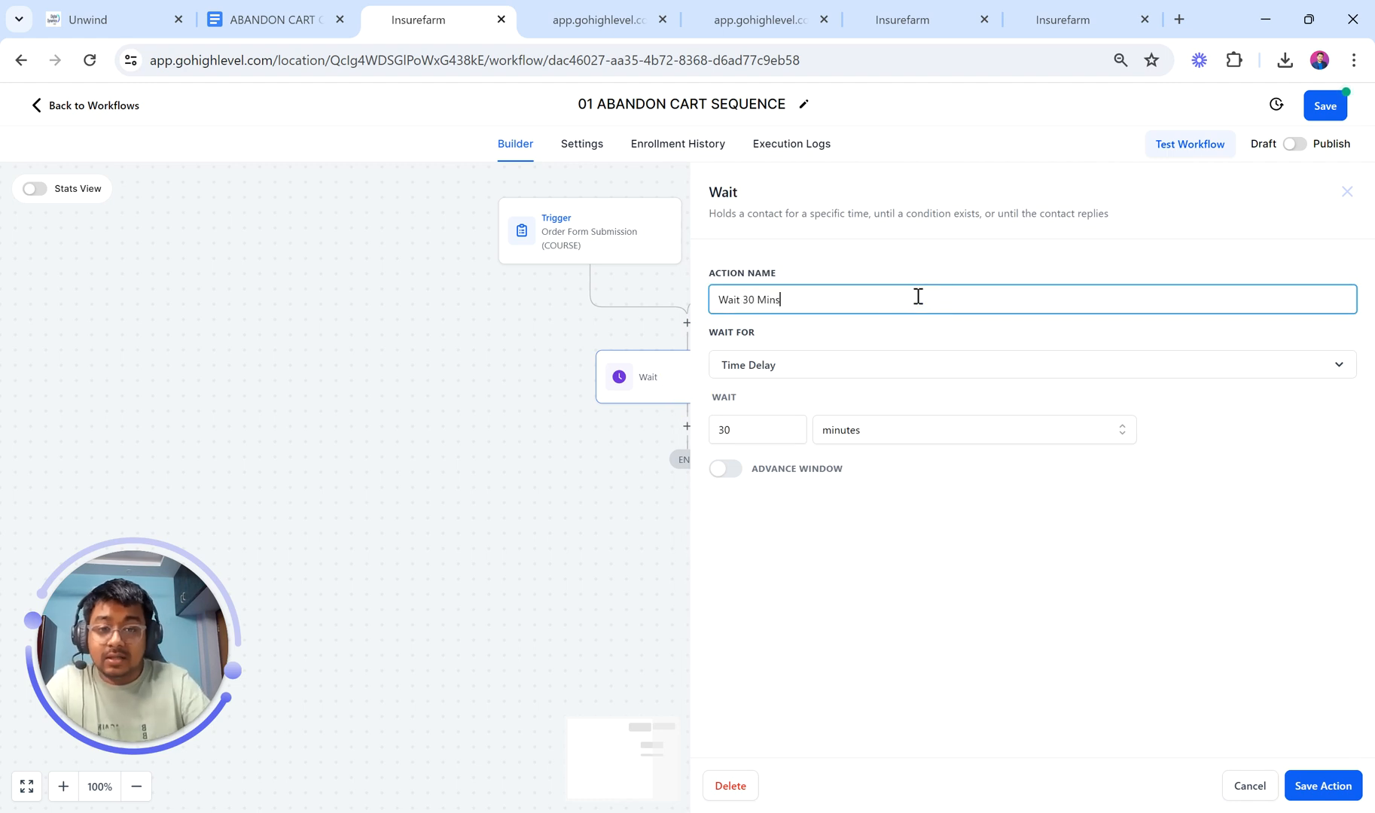
pyautogui.click(1316, 795)
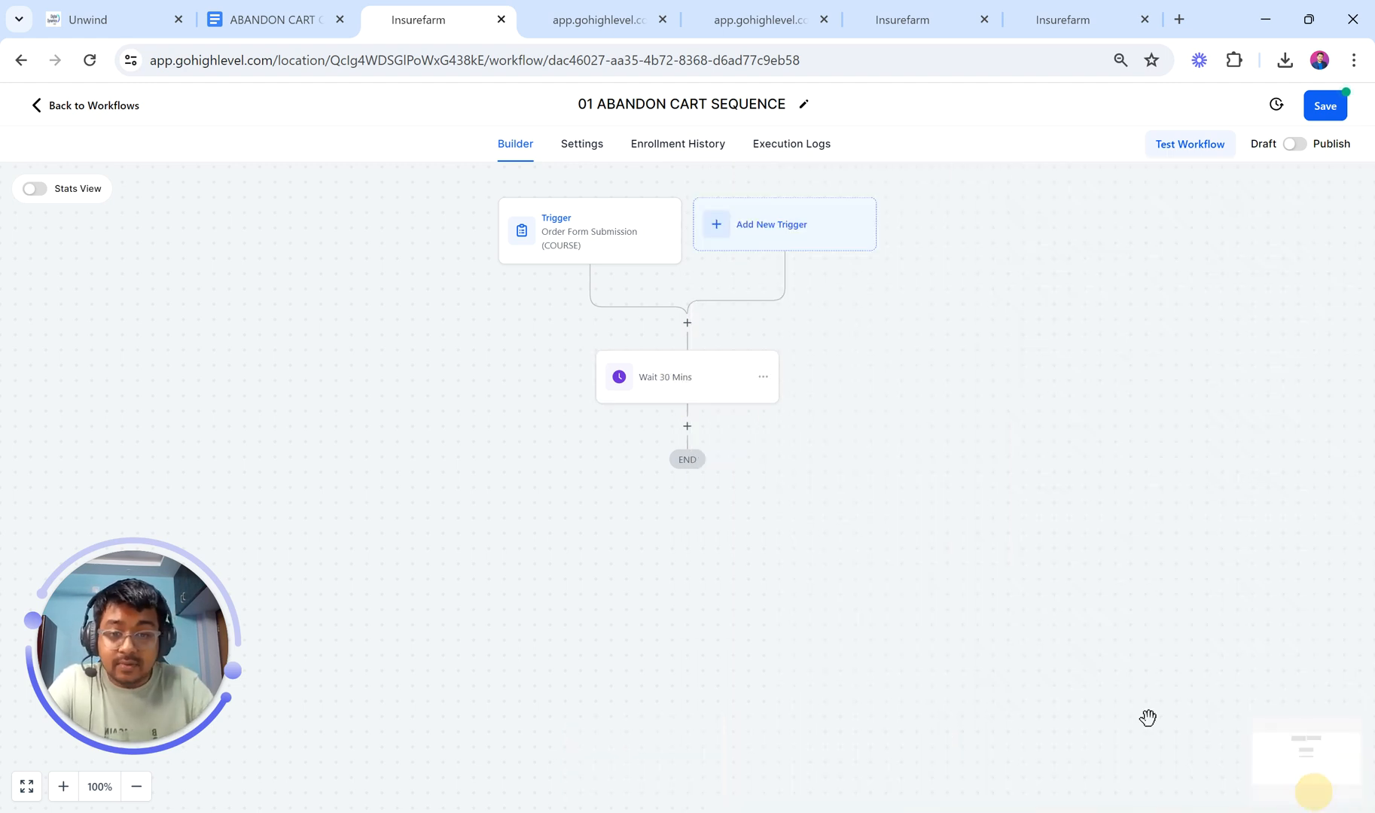
pyautogui.click(687, 426)
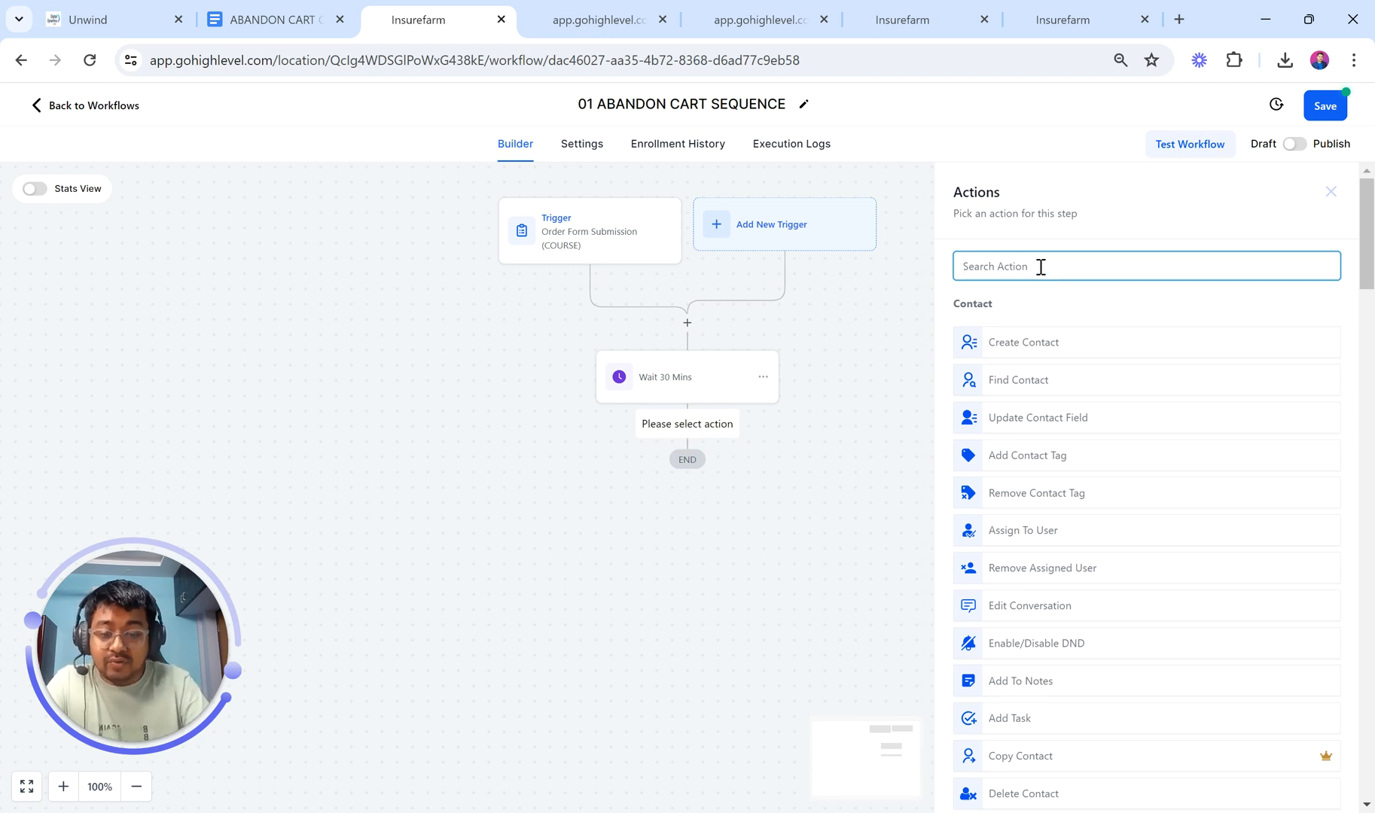
pyautogui.write('if')
pyautogui.click(1032, 399)
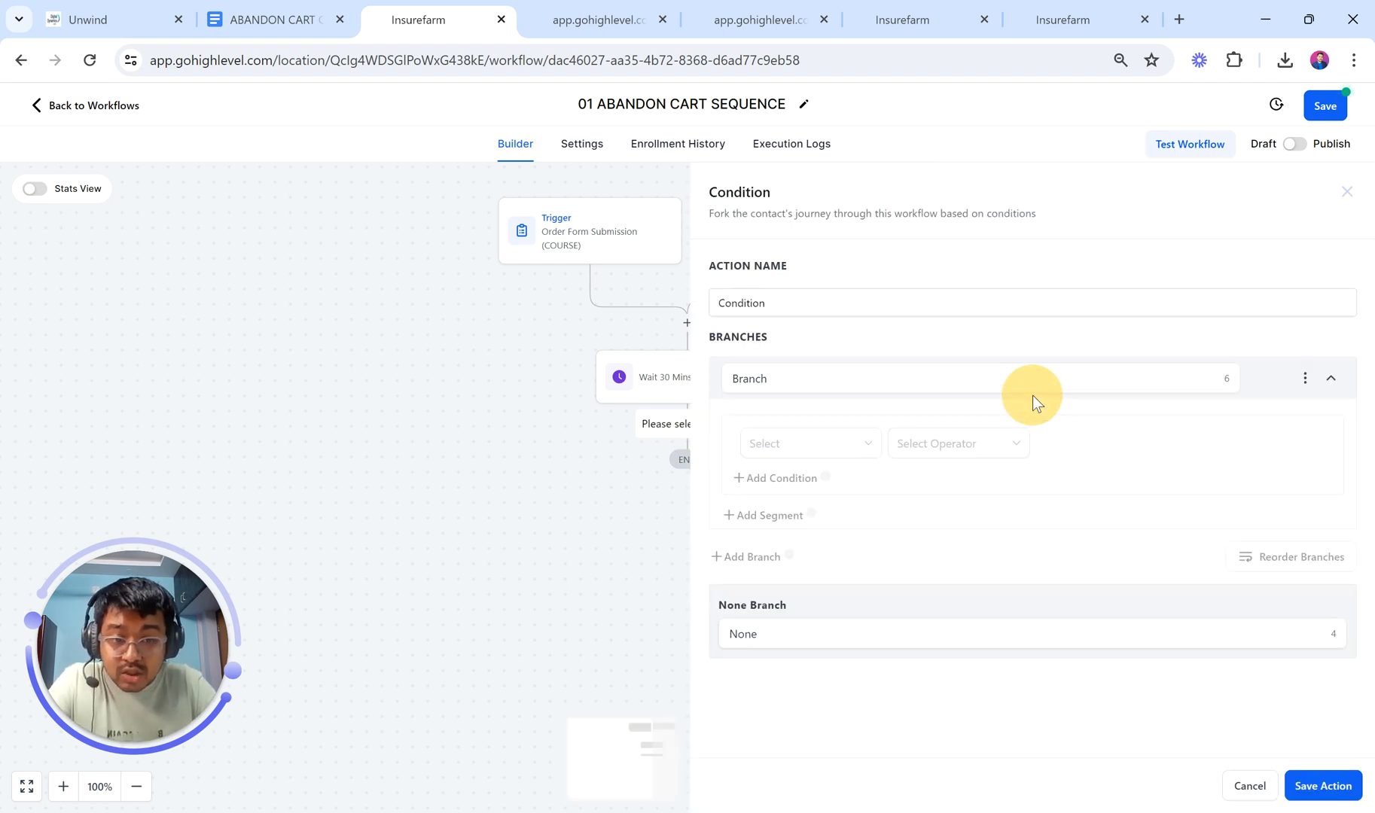
pyautogui.click(960, 384)
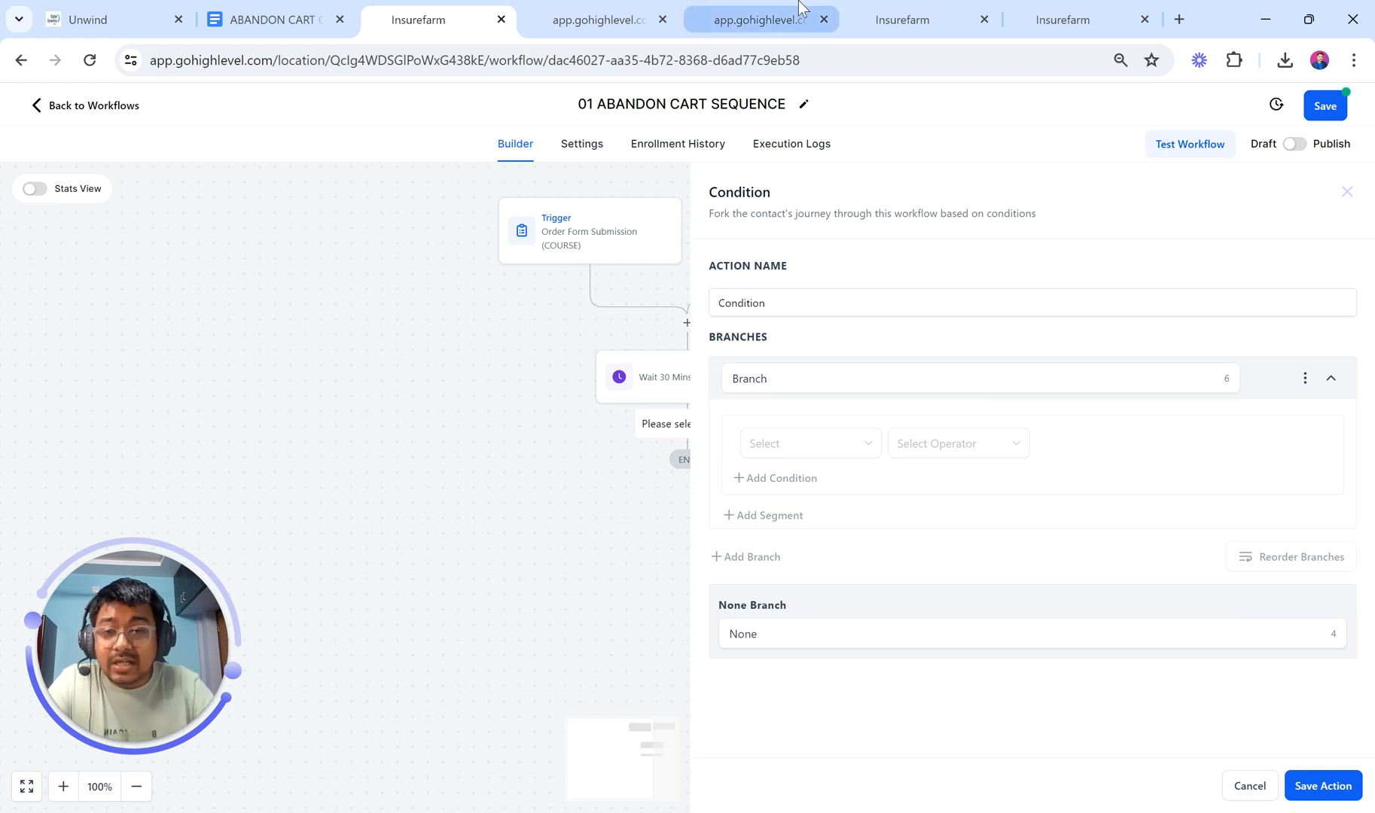
pyautogui.moveTo(801, 6)
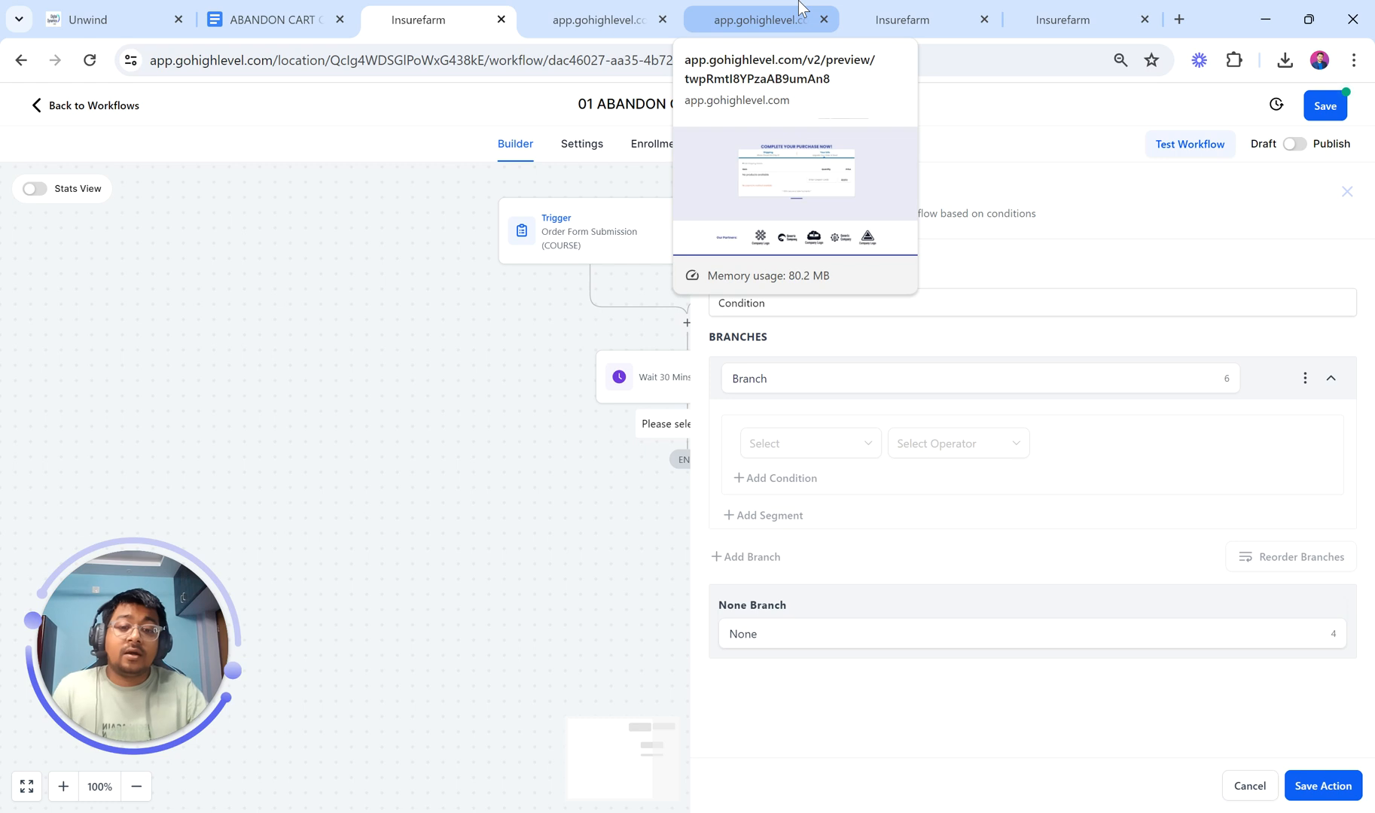
# Step: Name the first condition branch 'TAG (xyz course) Added?'
pyautogui.click(778, 376)
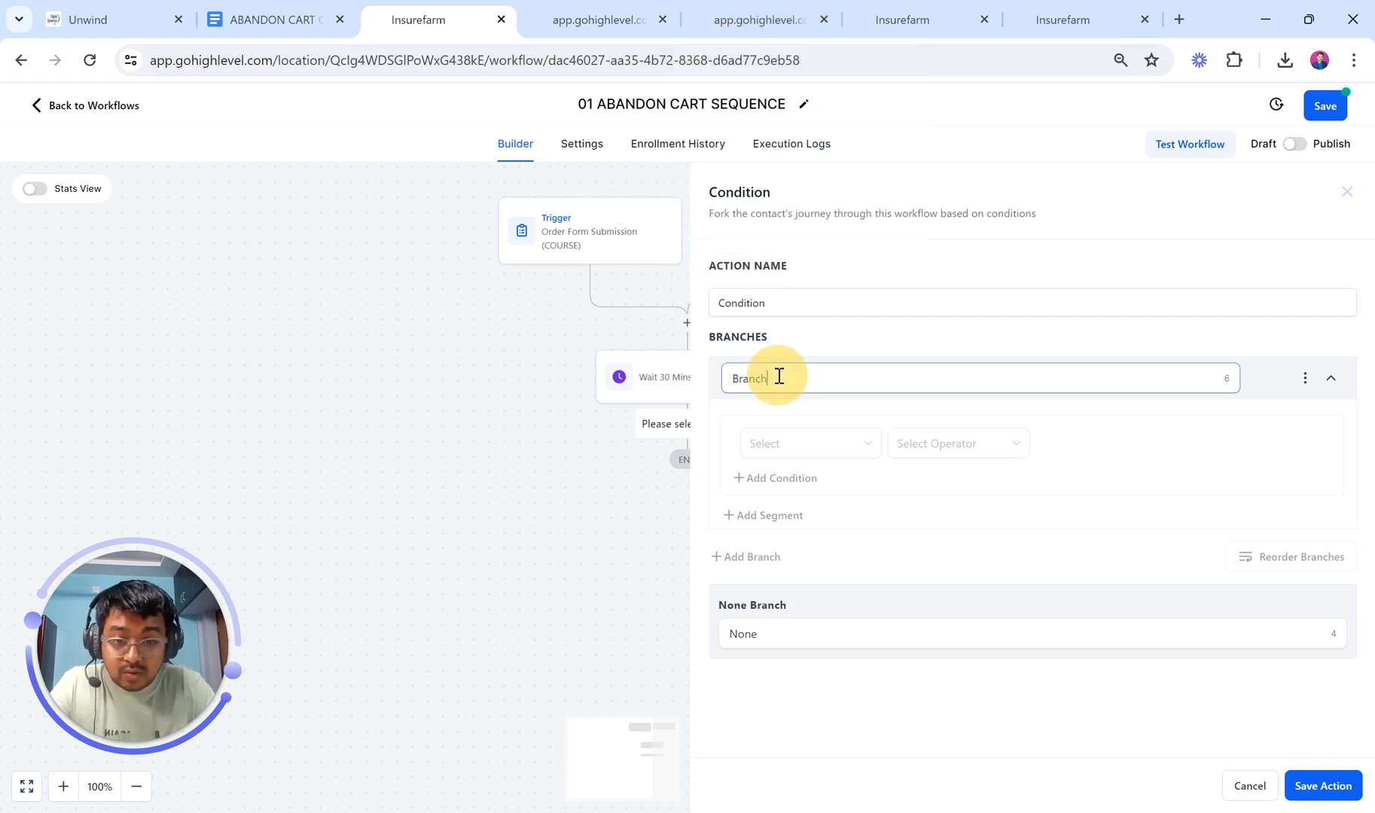
pyautogui.moveTo(794, 374); pyautogui.dragTo(699, 372)
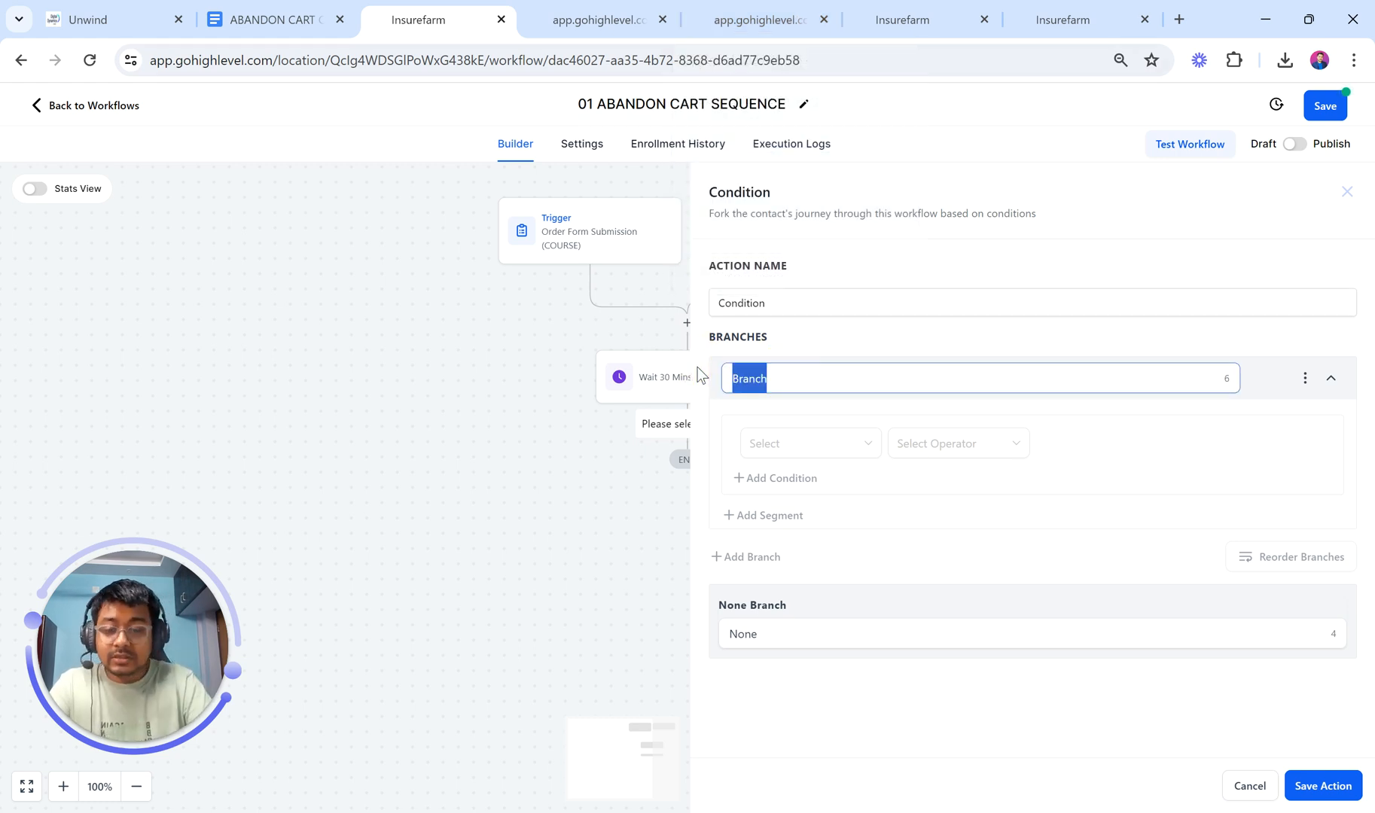
pyautogui.write('TAGAFFE')
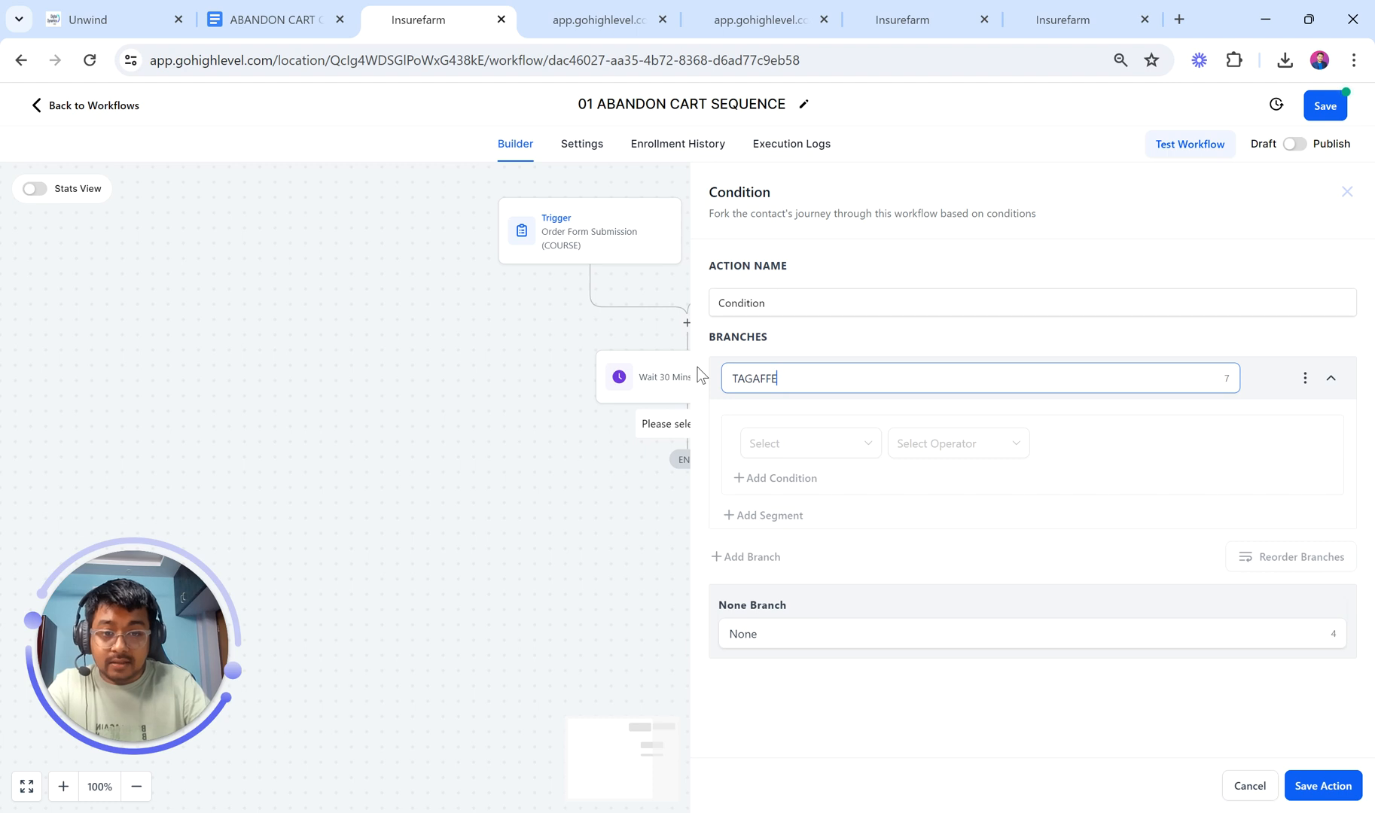
pyautogui.press('BackSpace')
pyautogui.press('BackSpace')
pyautogui.press('BackSpace')
pyautogui.press('BackSpace')
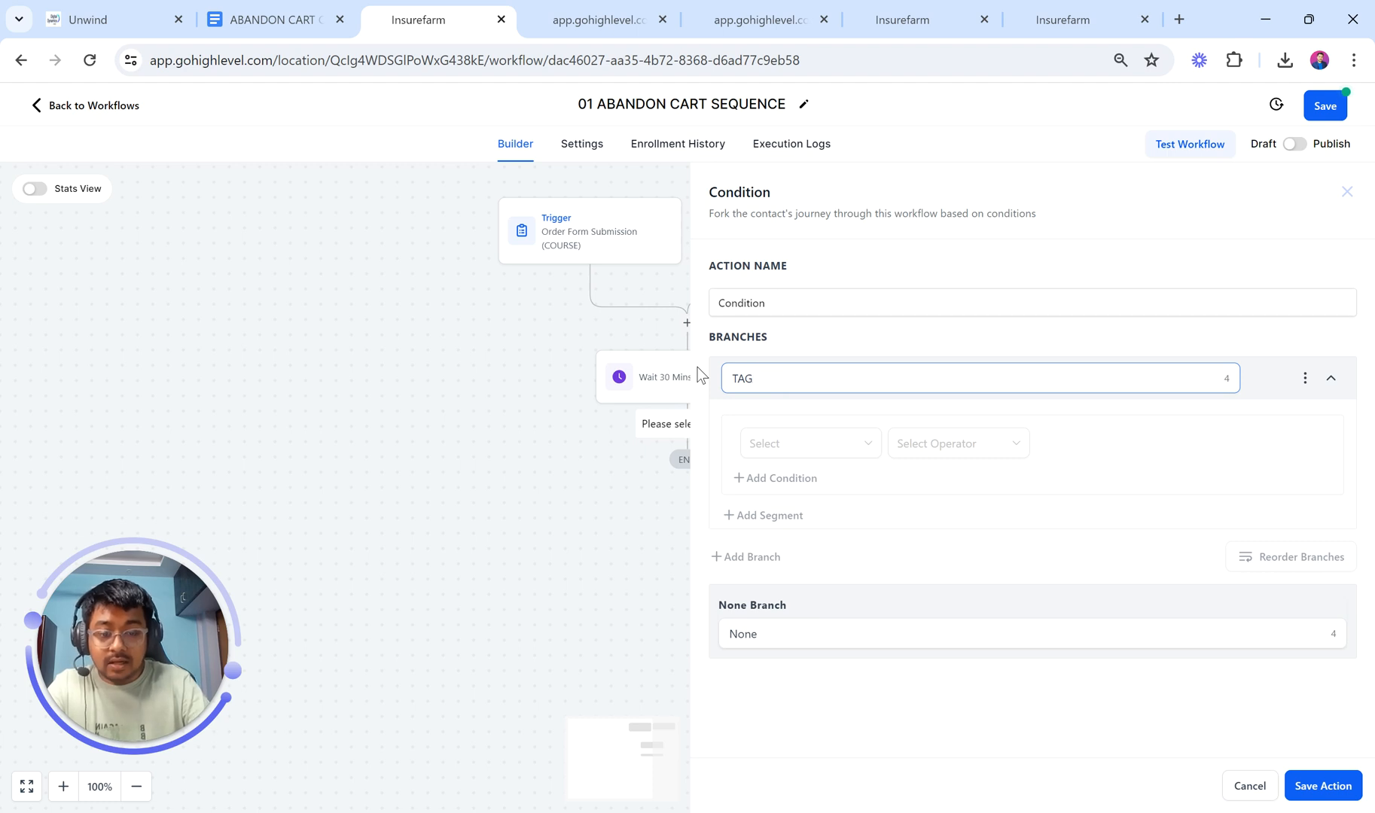
pyautogui.write('(xyz')
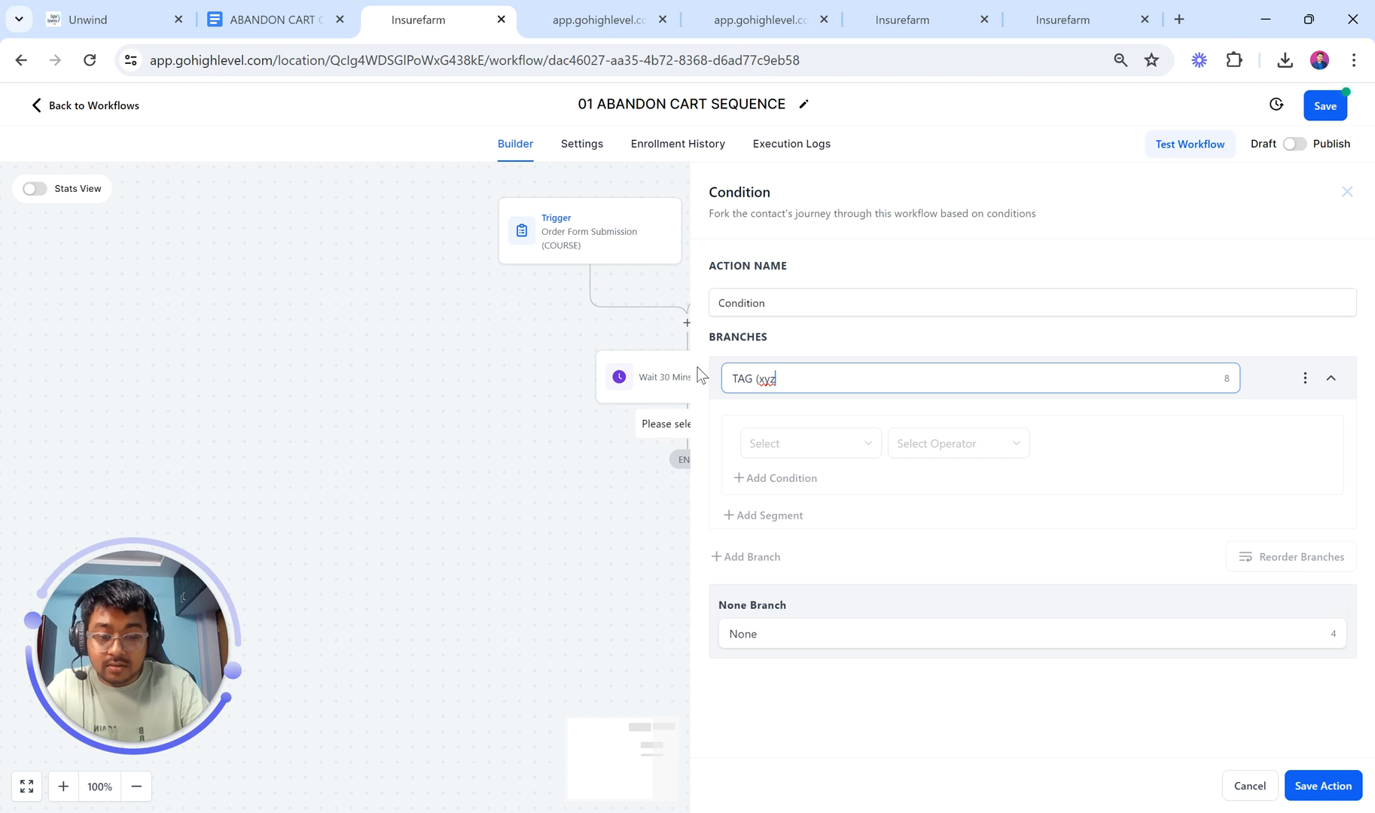
pyautogui.write(' c')
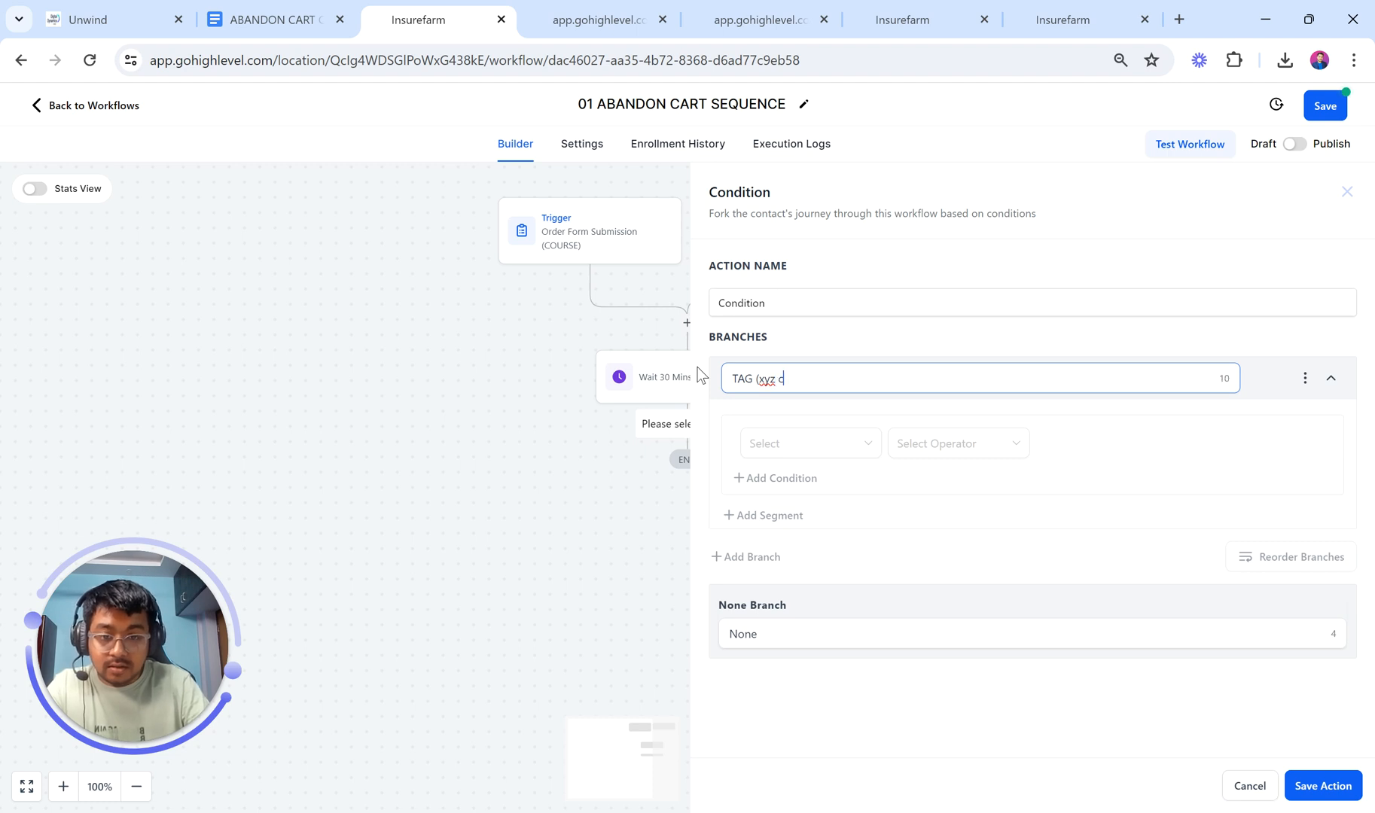
pyautogui.write('ourse')
pyautogui.press('BackSpace')
pyautogui.press('BackSpace')
pyautogui.press('BackSpace')
pyautogui.press('BackSpace')
pyautogui.press('BackSpace')
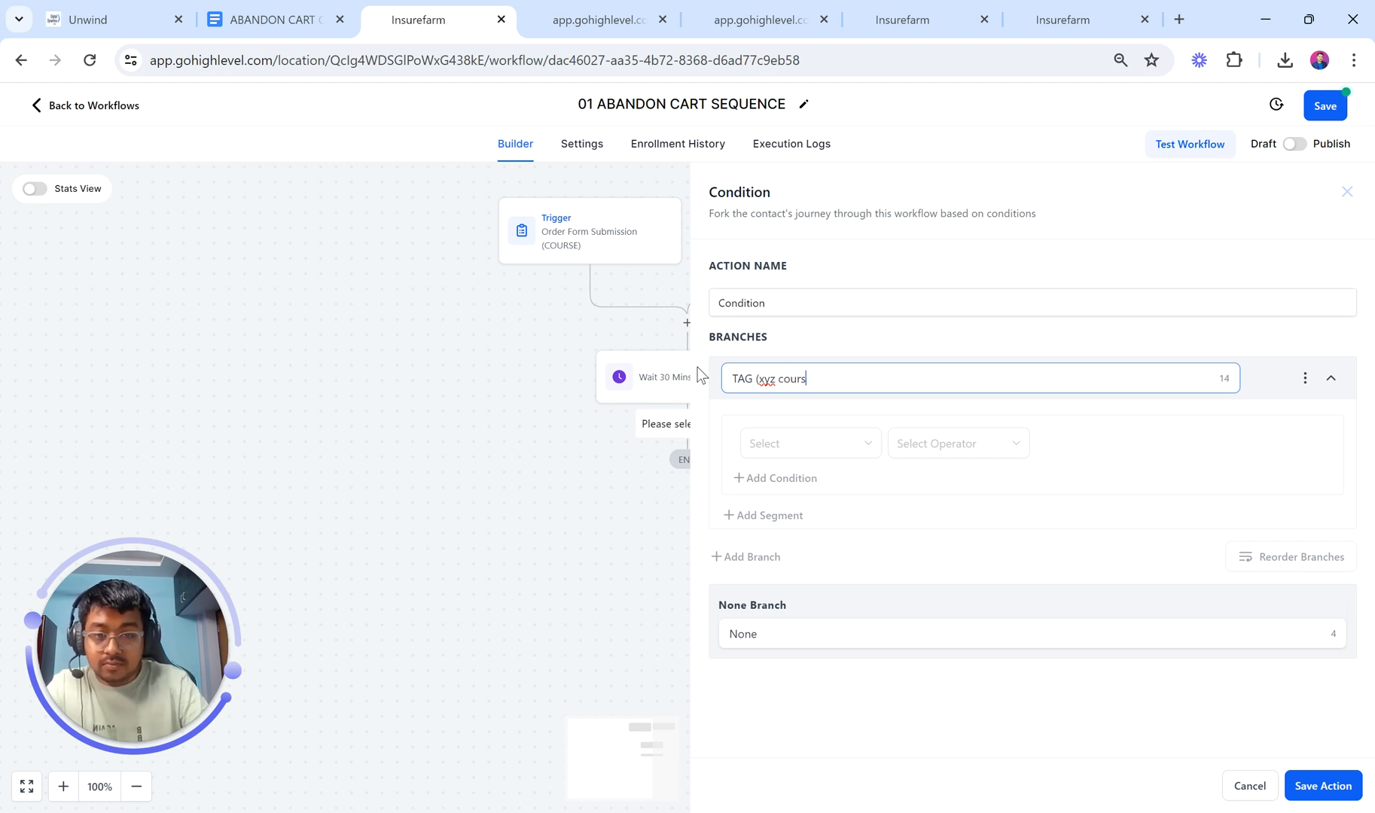
pyautogui.press('BackSpace')
pyautogui.press('BackSpace')
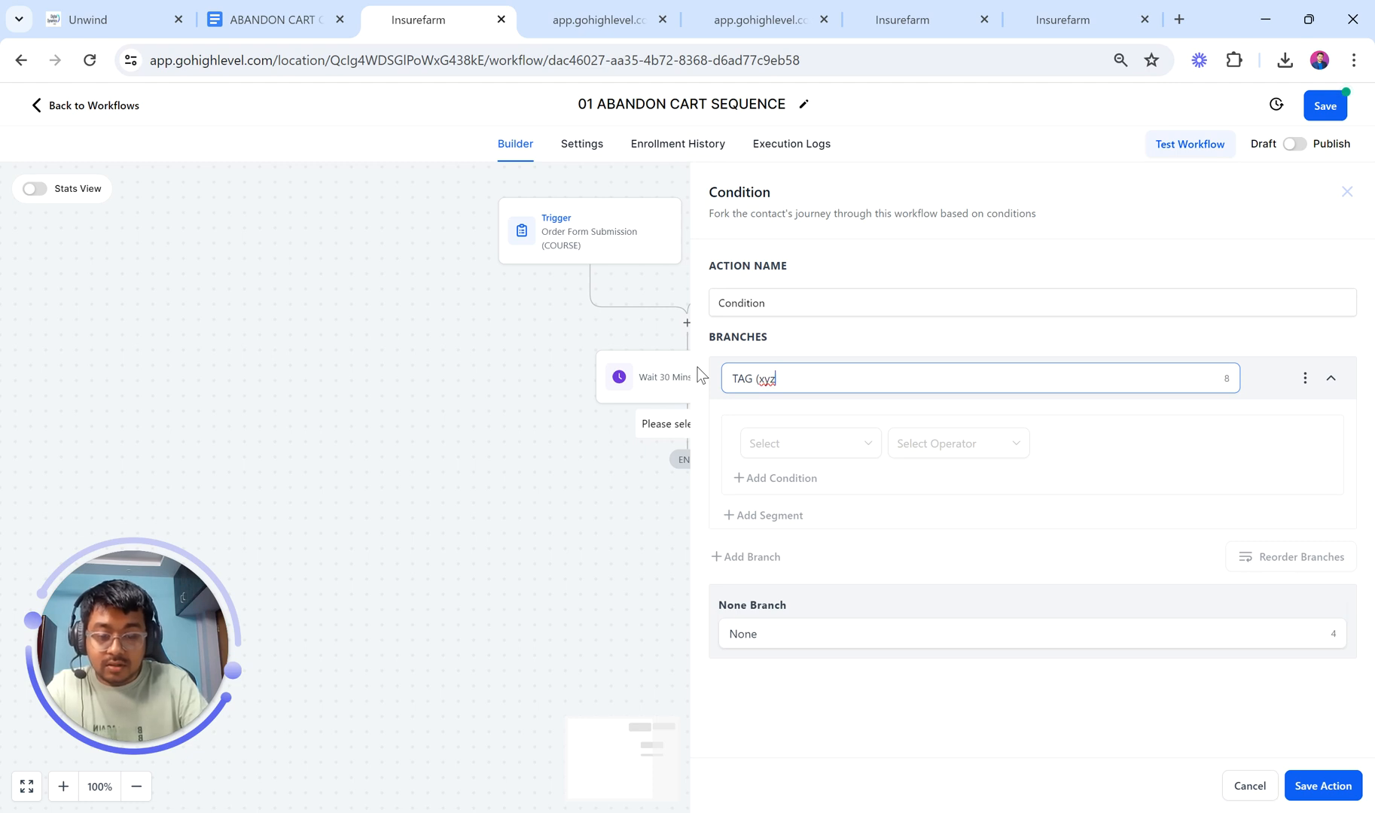
pyautogui.write('course')
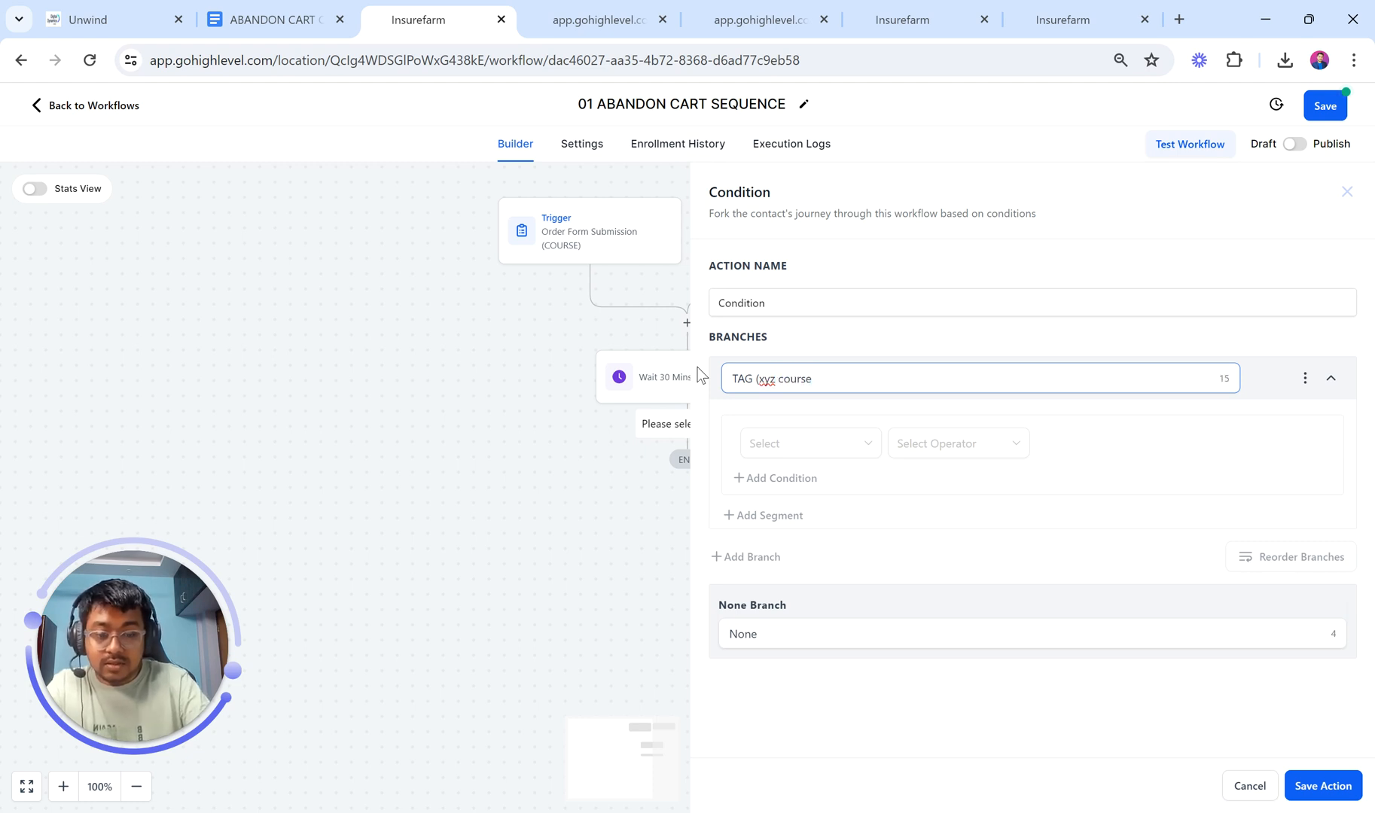
pyautogui.write(') Added?')
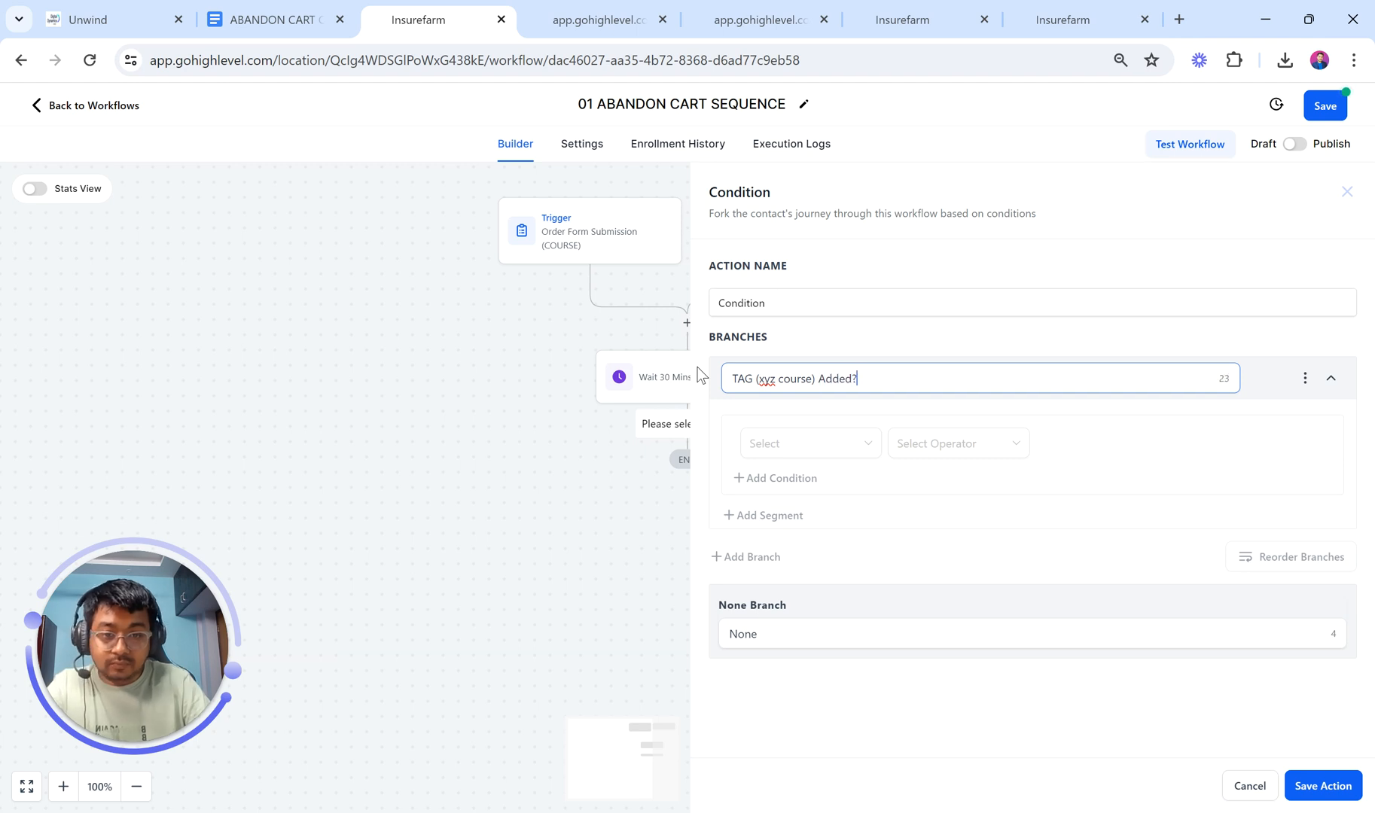
# Step: Set the condition to Contact Details Tags Includes, open the tag list, and attempt to save
pyautogui.click(770, 449)
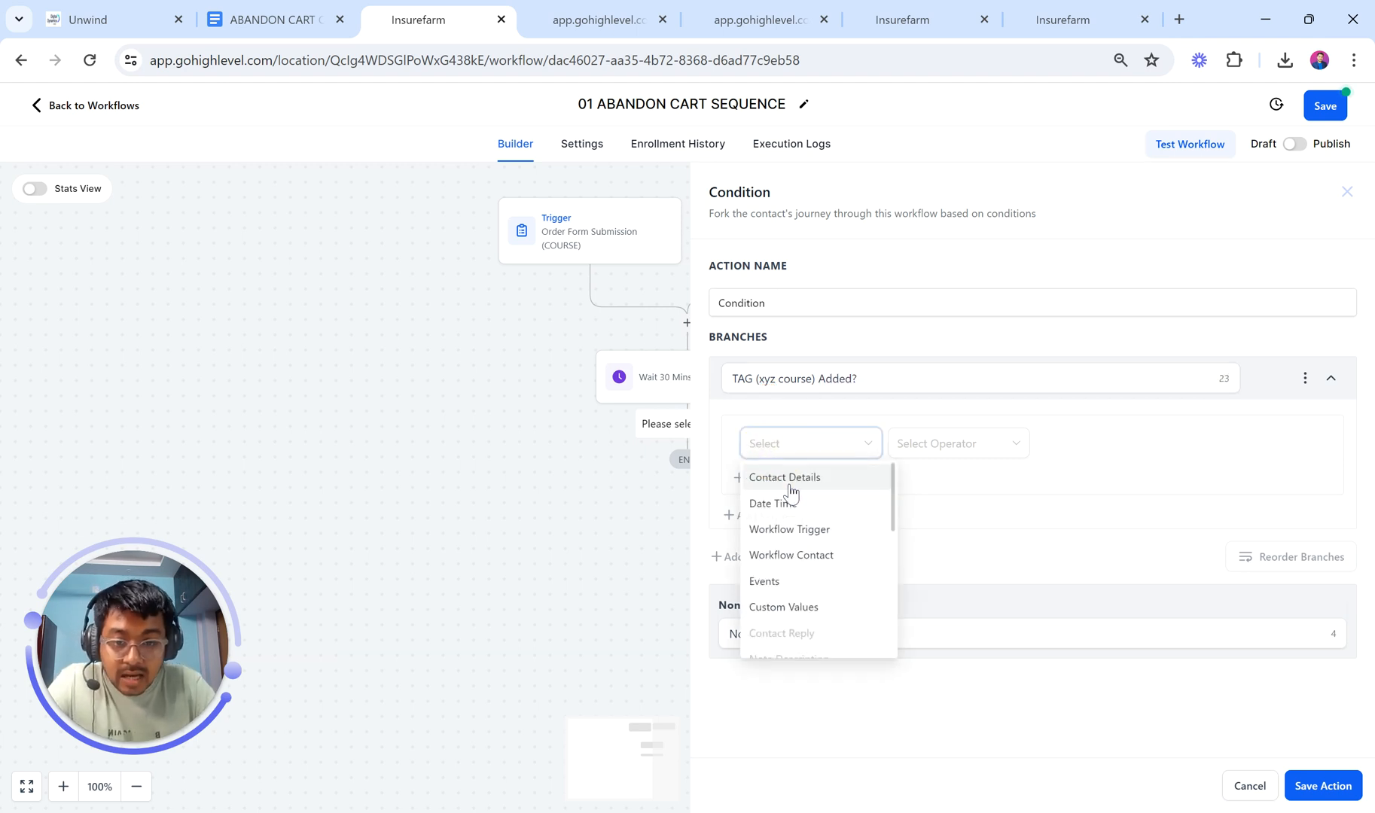
pyautogui.click(790, 482)
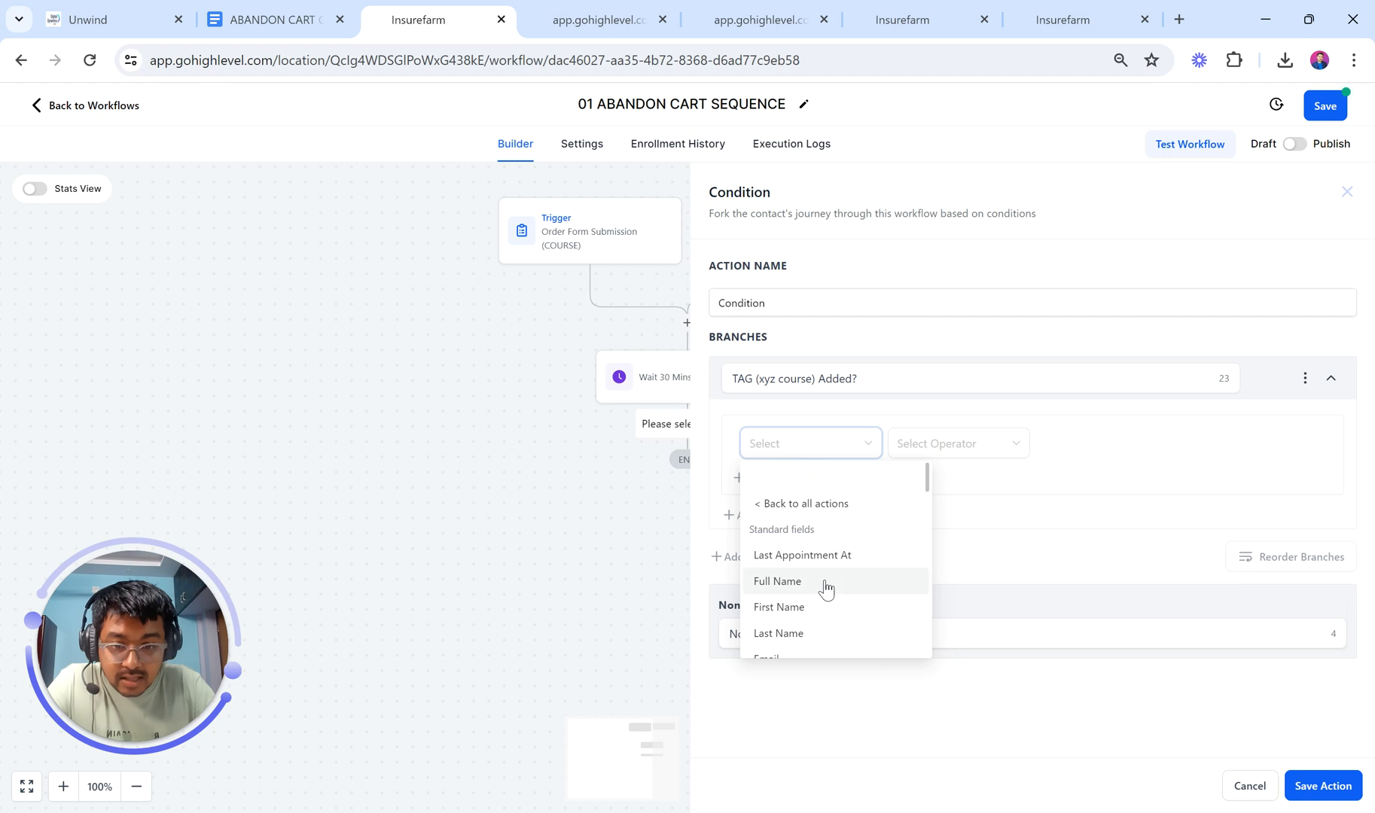
pyautogui.scroll(-1, 822, 586)
pyautogui.scroll(-4, 826, 589)
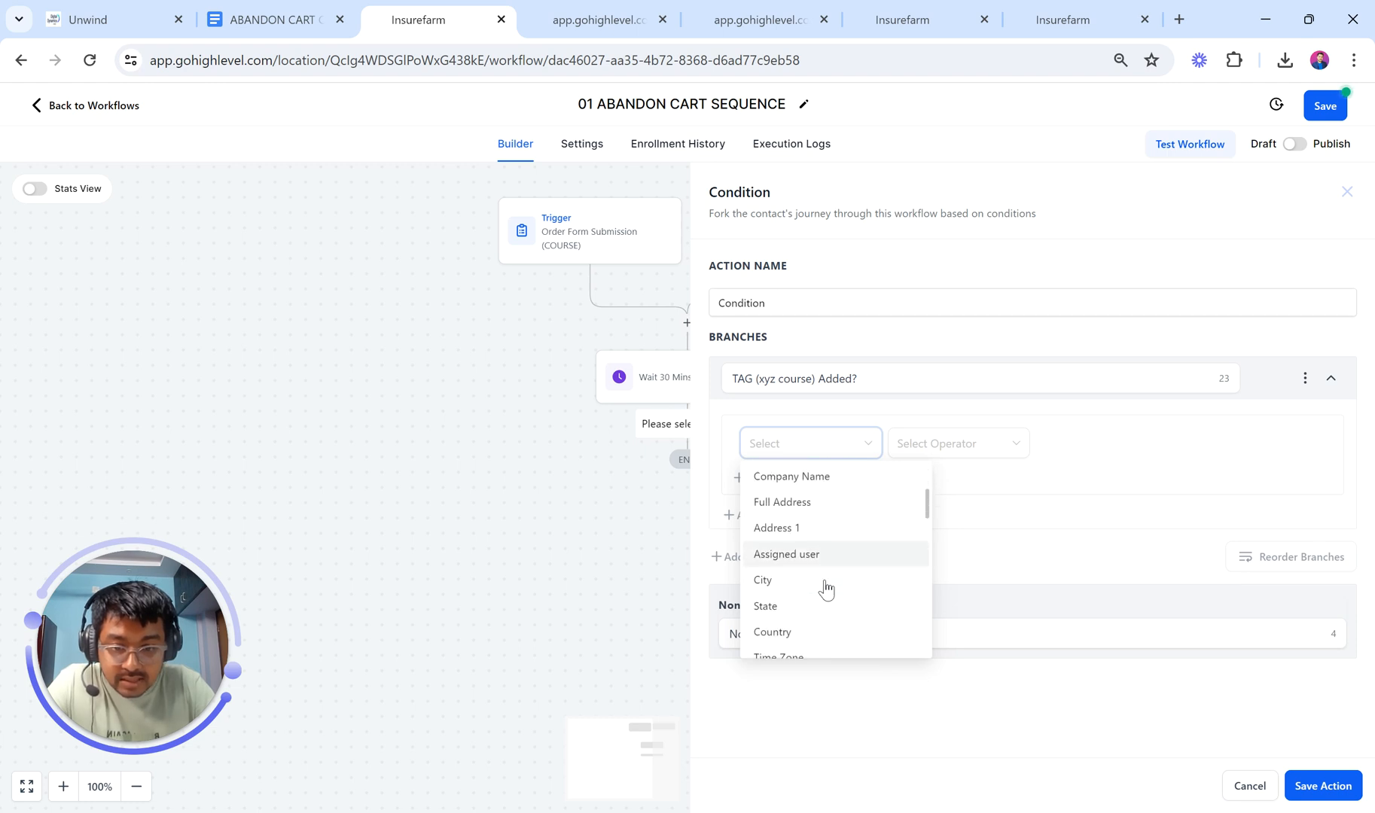
pyautogui.scroll(-3, 826, 589)
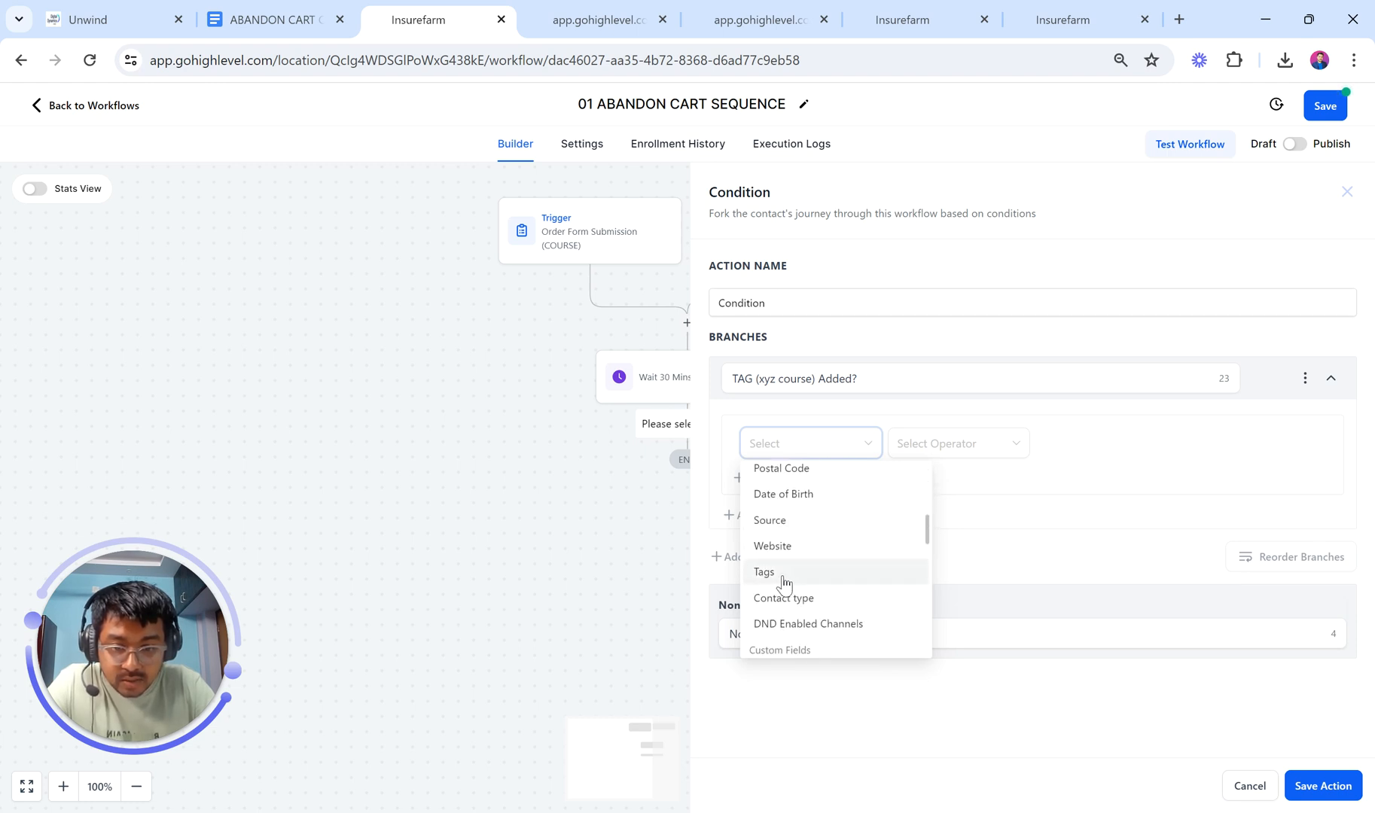
pyautogui.click(791, 572)
pyautogui.click(915, 446)
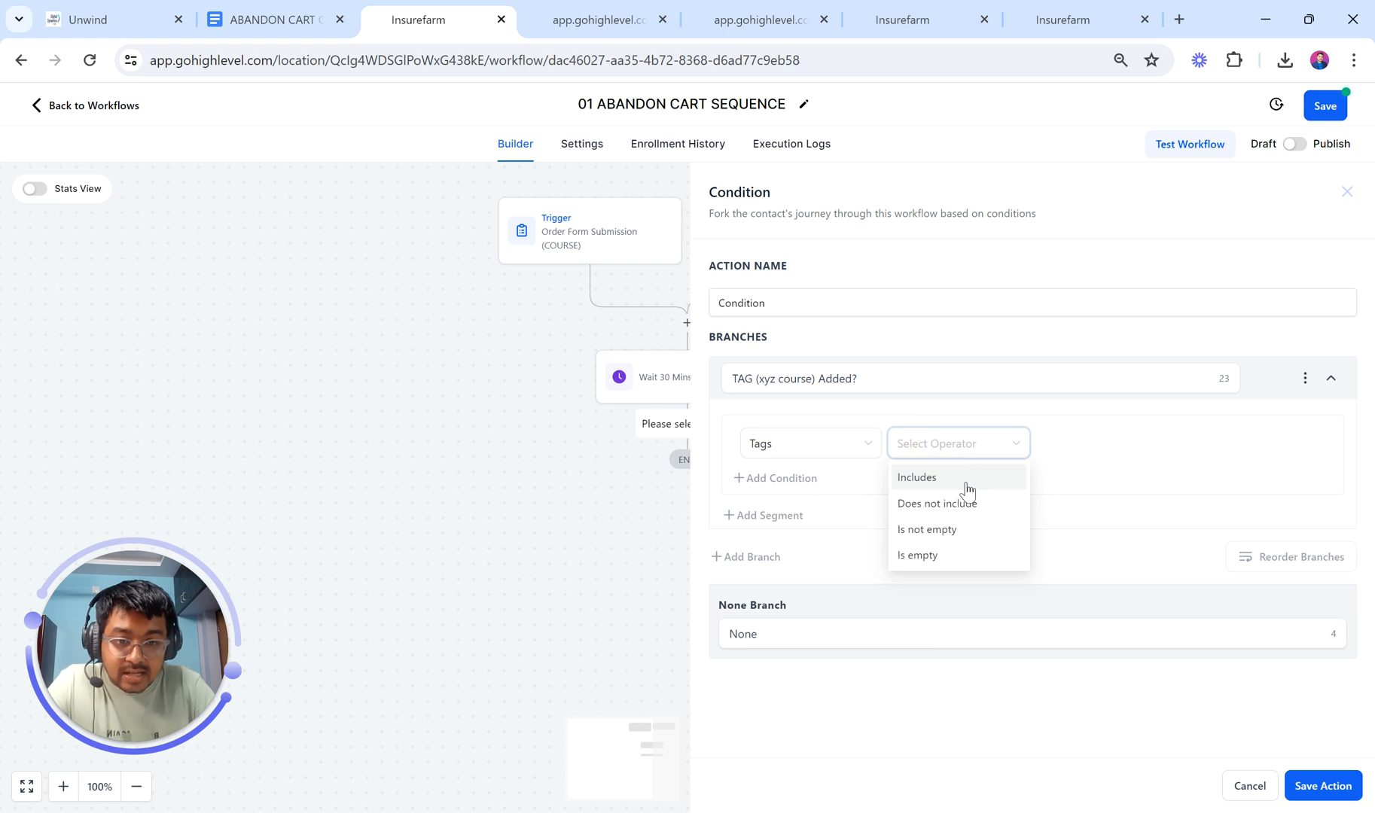
pyautogui.click(961, 485)
pyautogui.click(1092, 445)
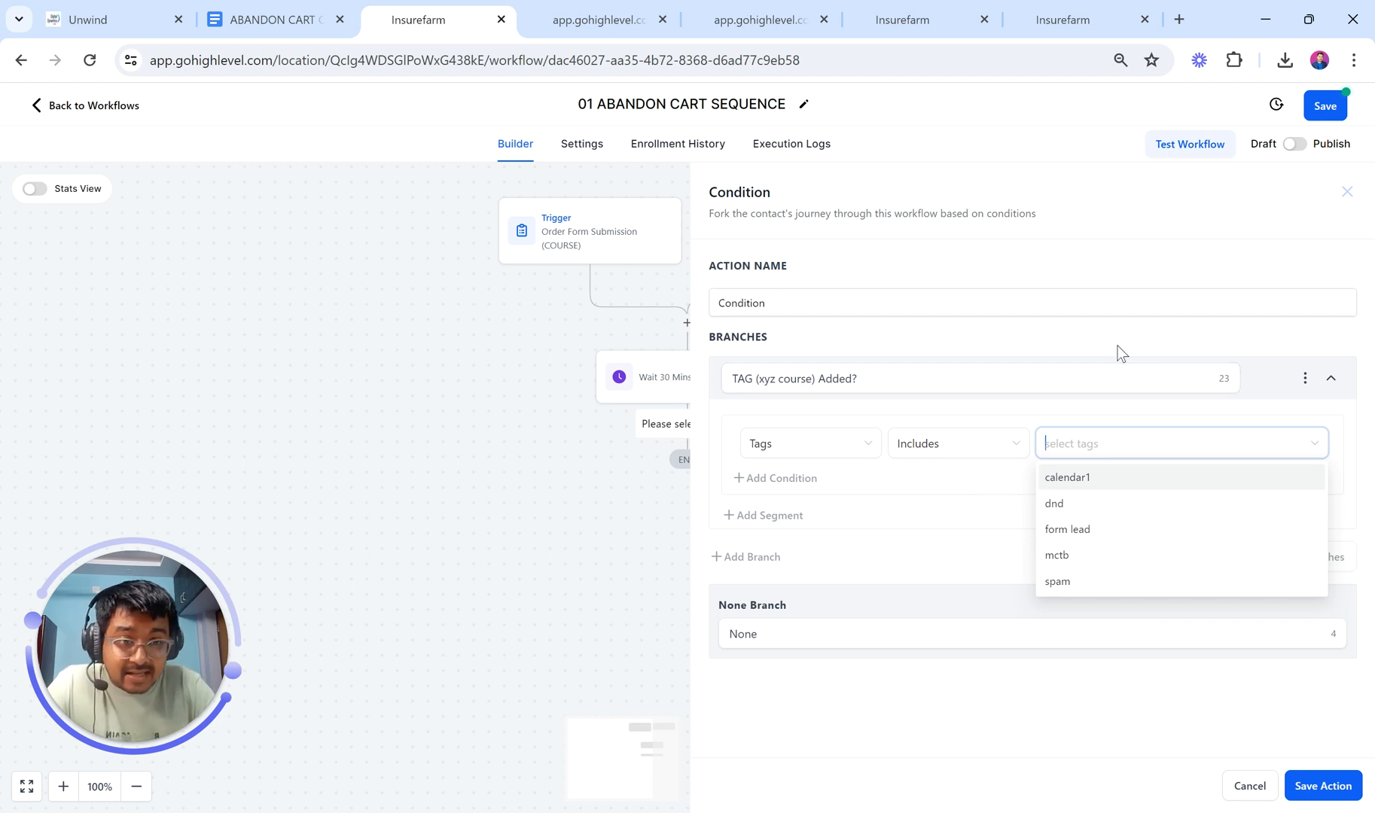
pyautogui.click(1336, 791)
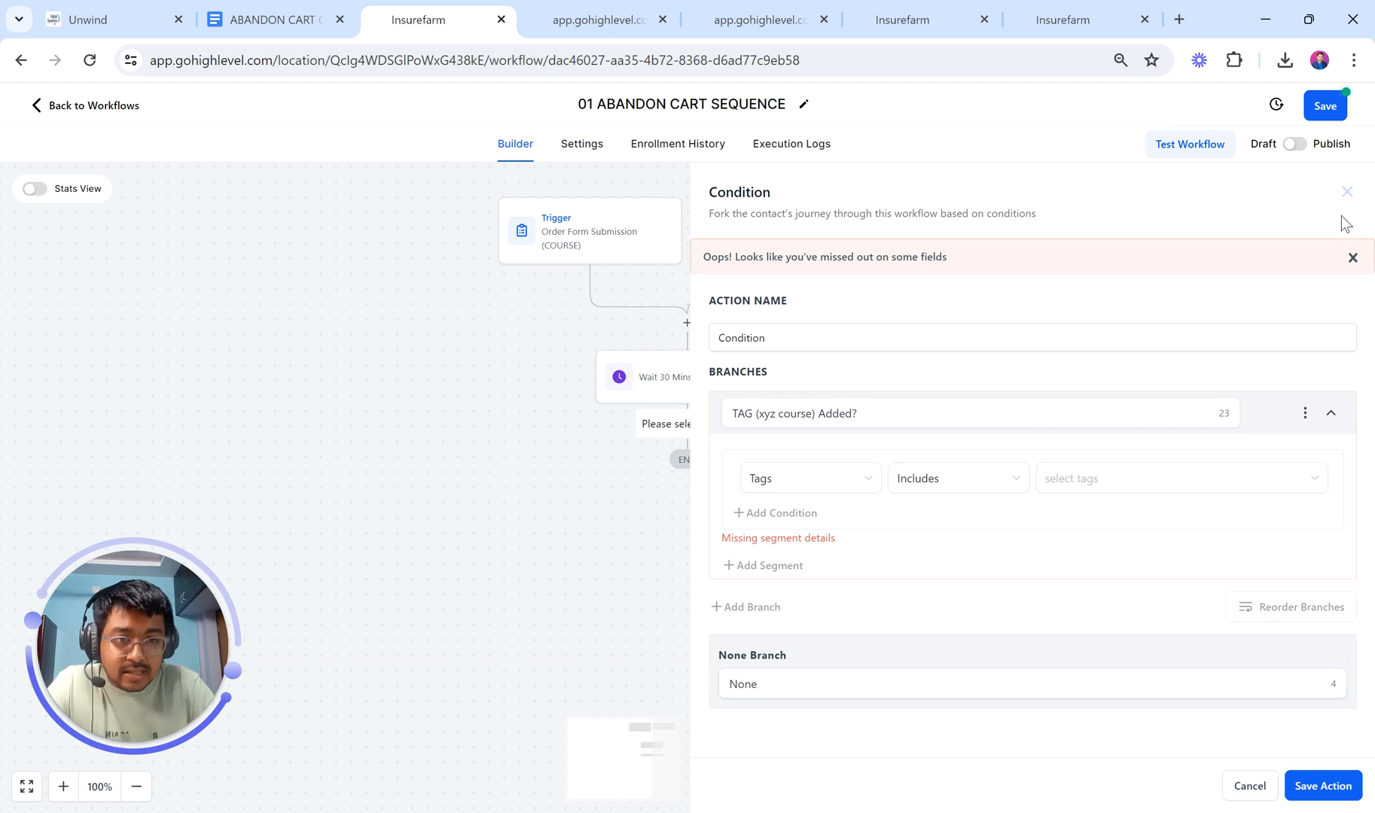
# Step: Discard the open condition, save the abandon-cart workflow and return to the workflow list
pyautogui.click(1249, 785)
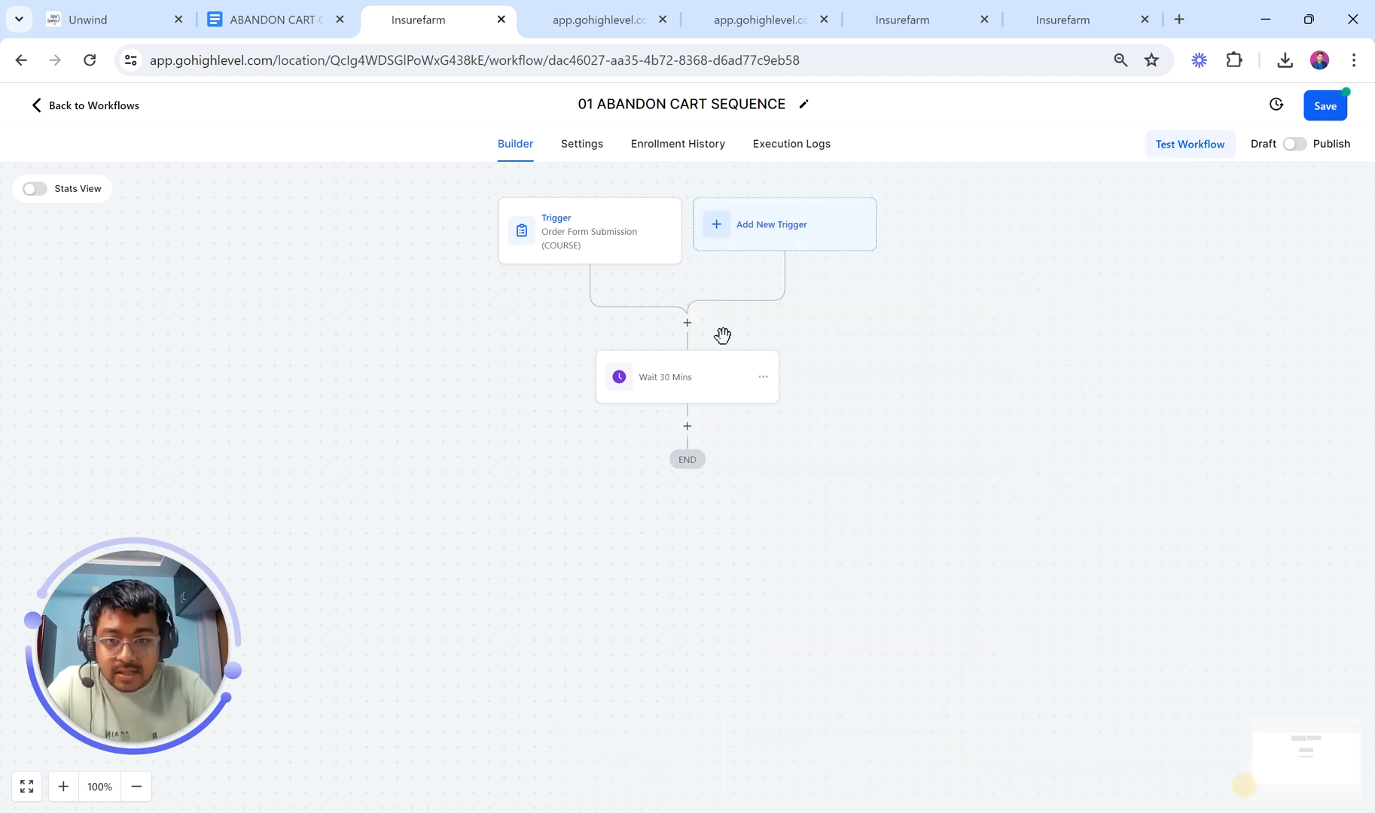
pyautogui.click(686, 324)
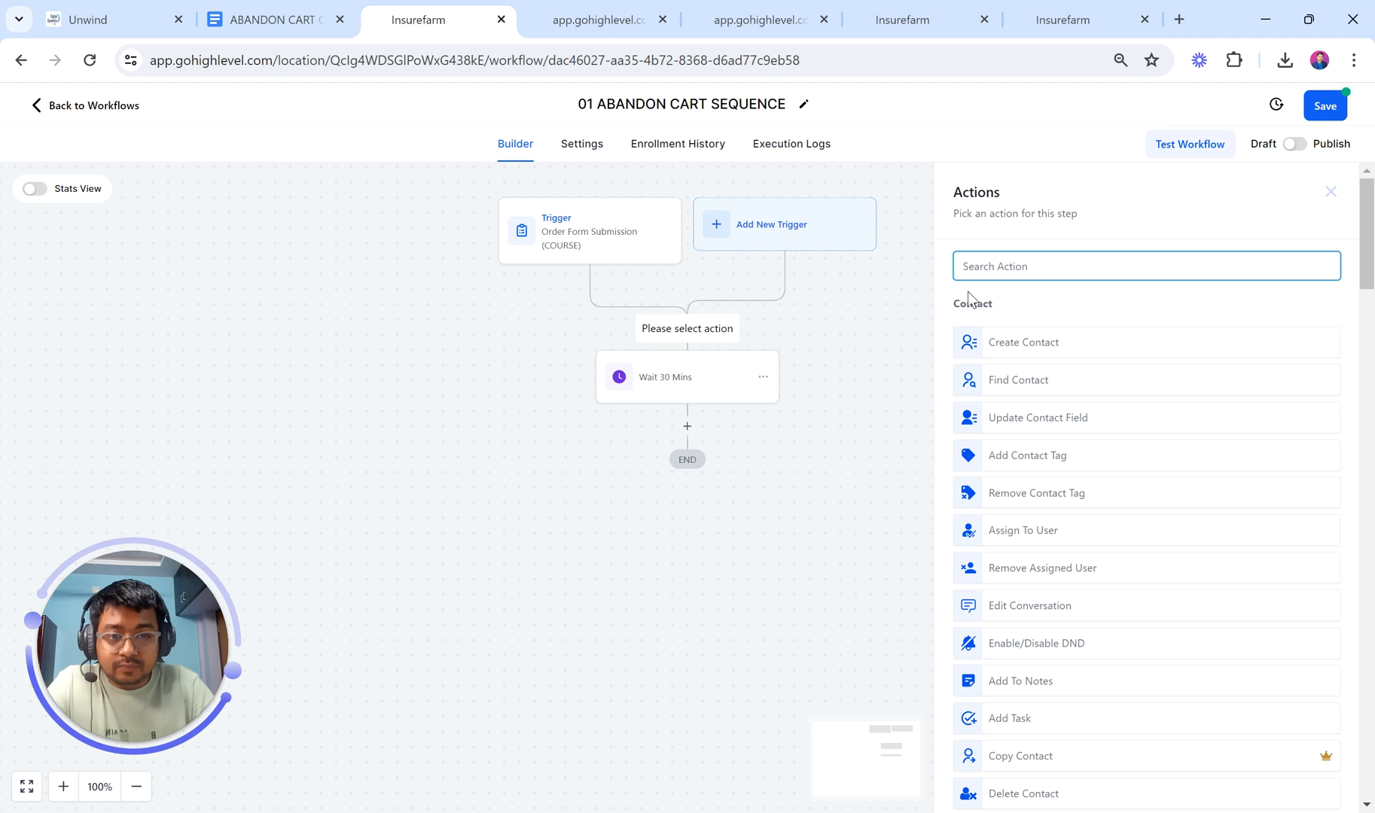
pyautogui.click(1318, 108)
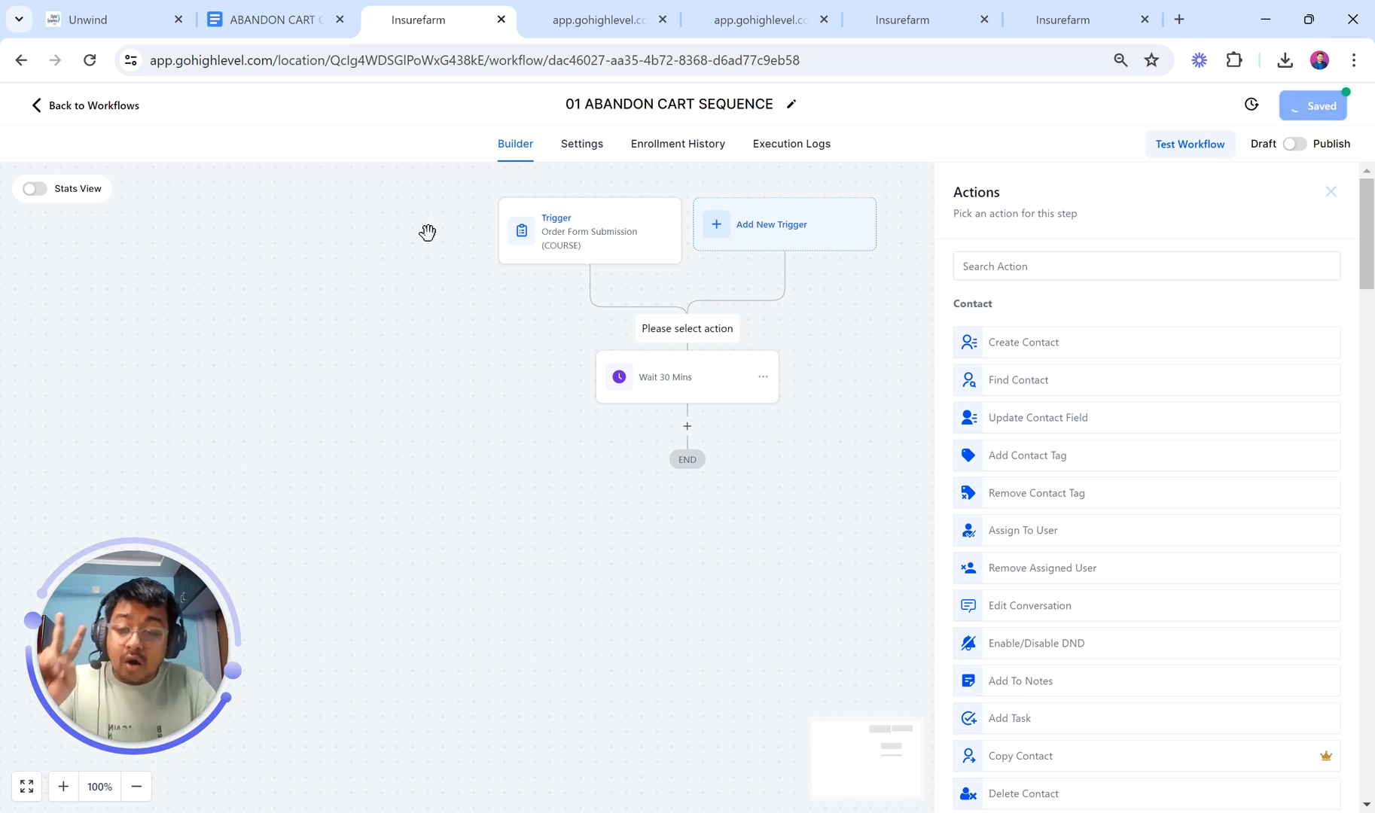
pyautogui.click(40, 109)
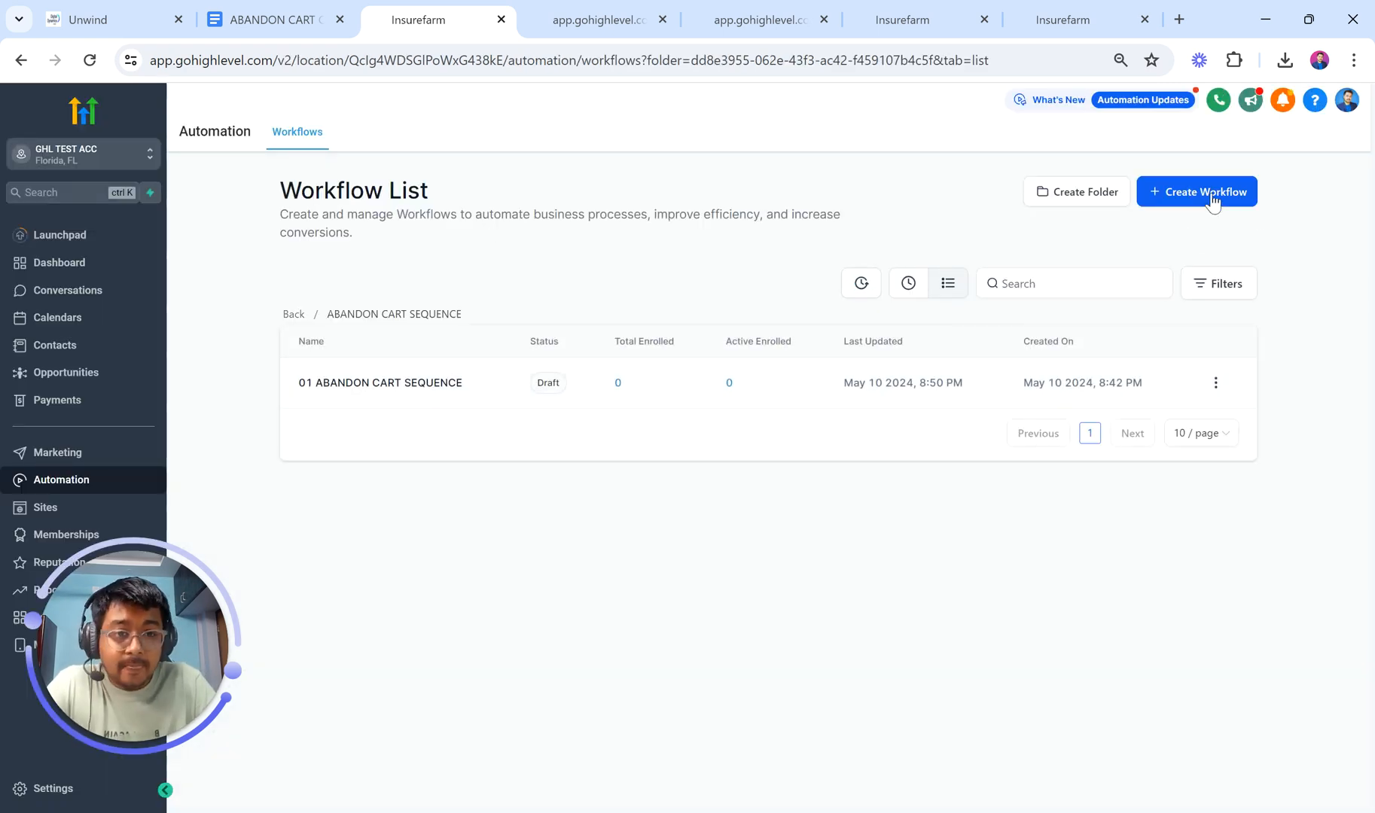
# Step: Create a blank workflow from scratch titled '02 COURSEPURCHASED'
pyautogui.click(1147, 193)
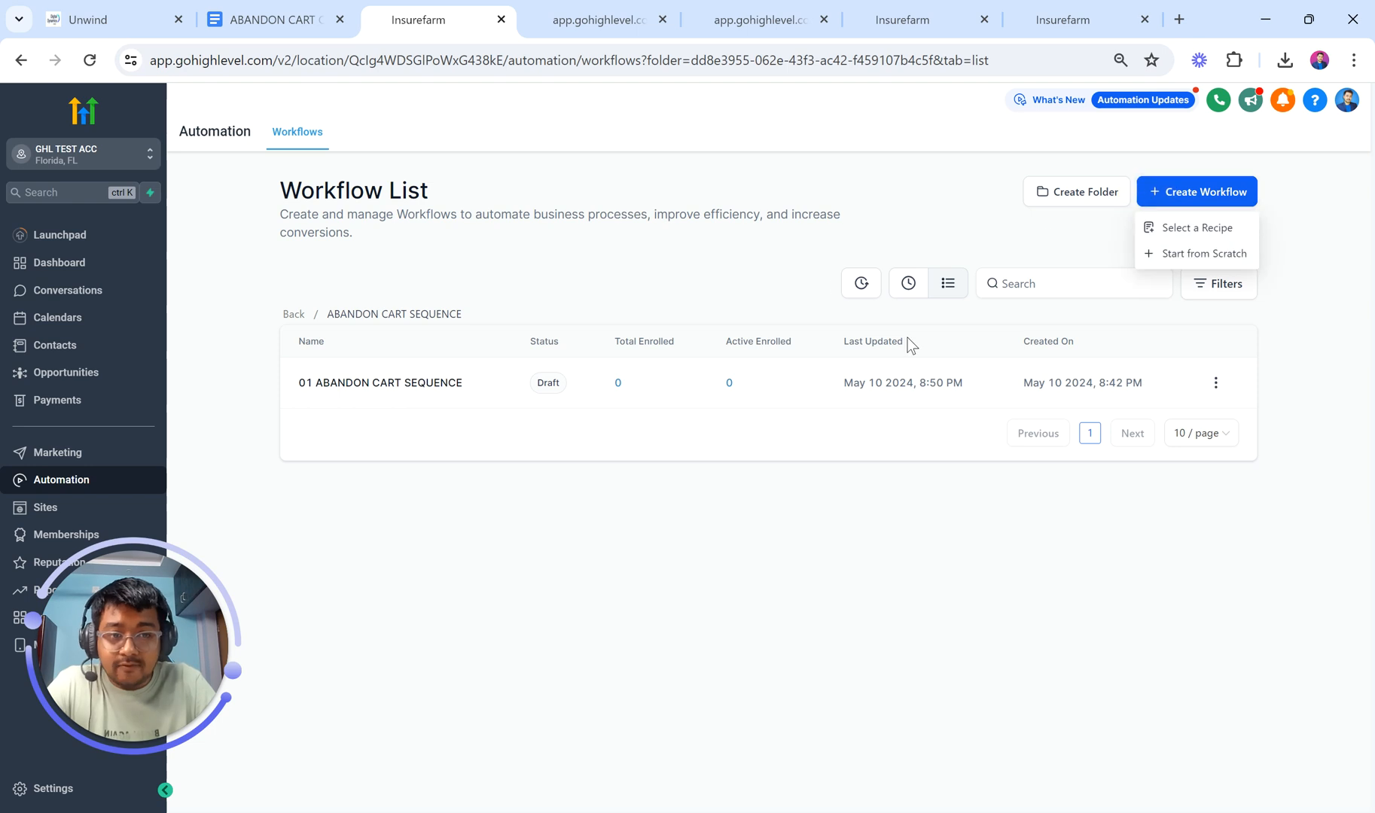
pyautogui.click(1159, 253)
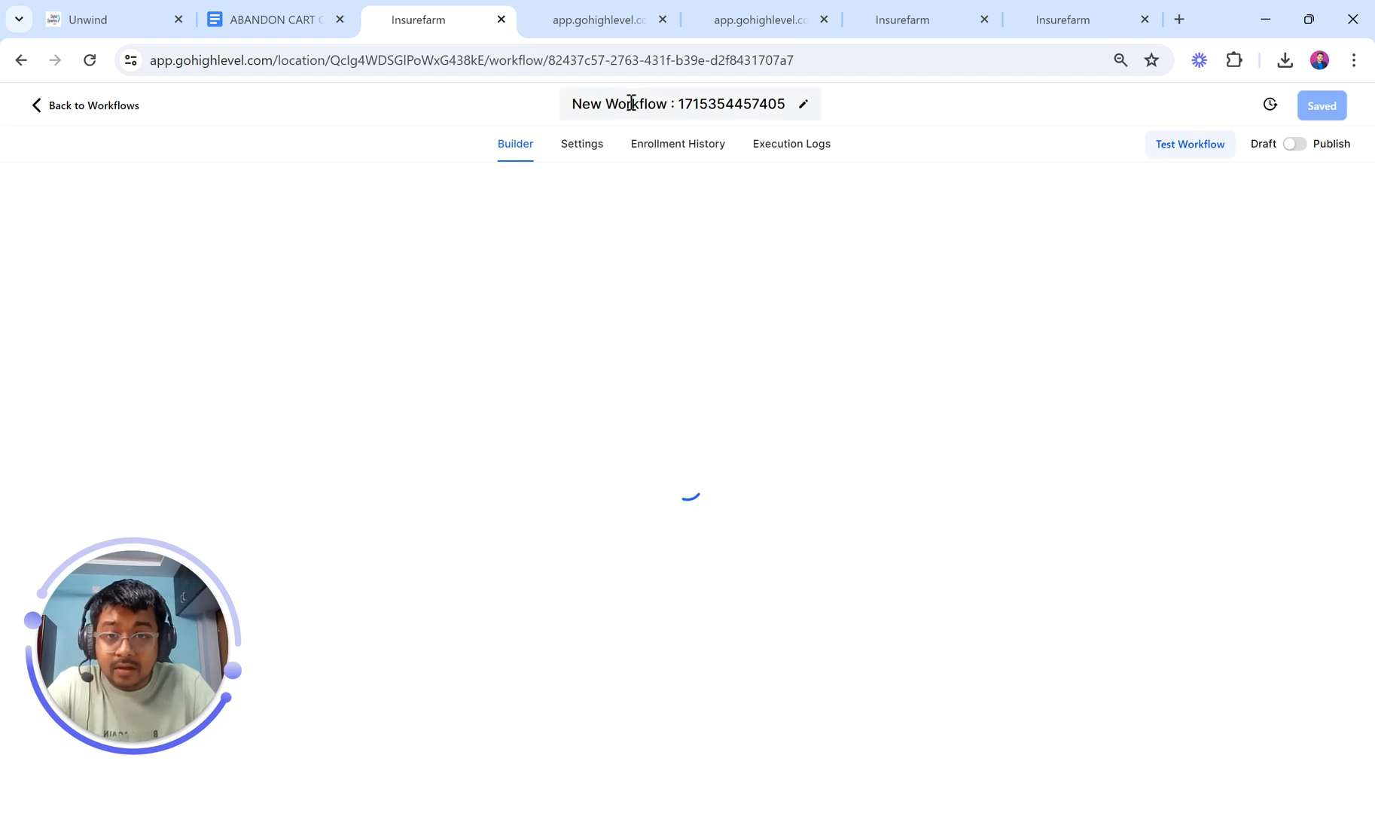
pyautogui.click(631, 101)
pyautogui.write('02')
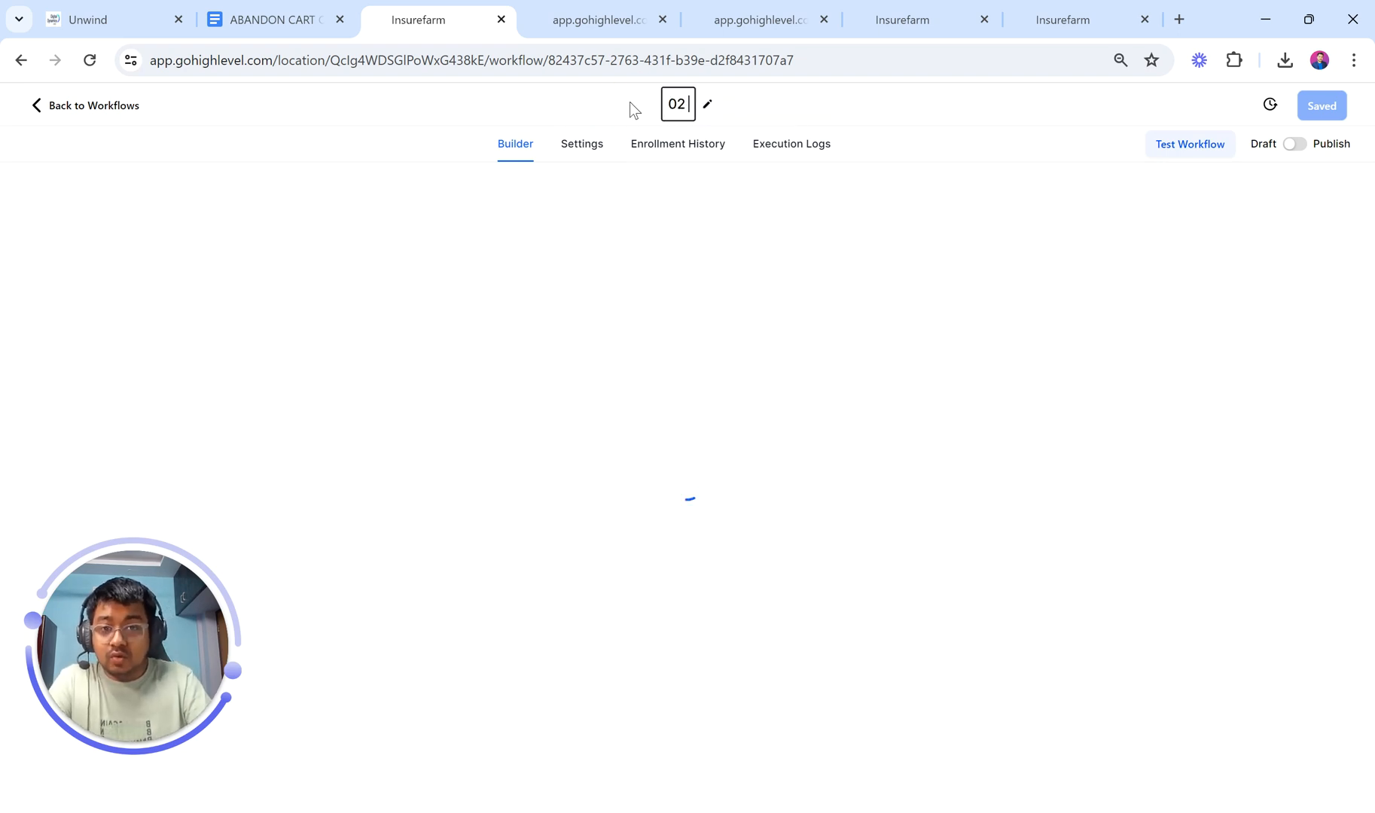
pyautogui.write(' Co')
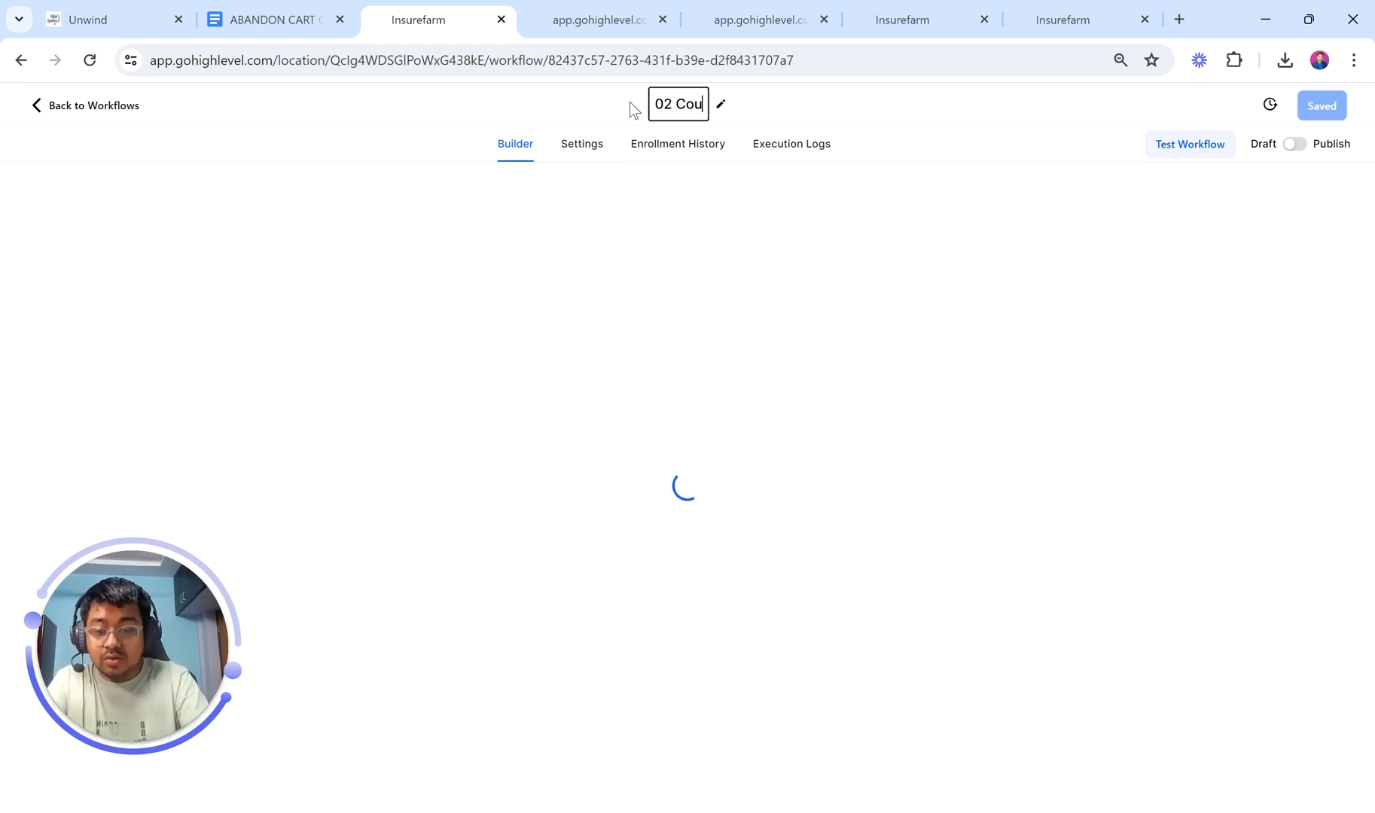
pyautogui.press('BackSpace')
pyautogui.write('OU')
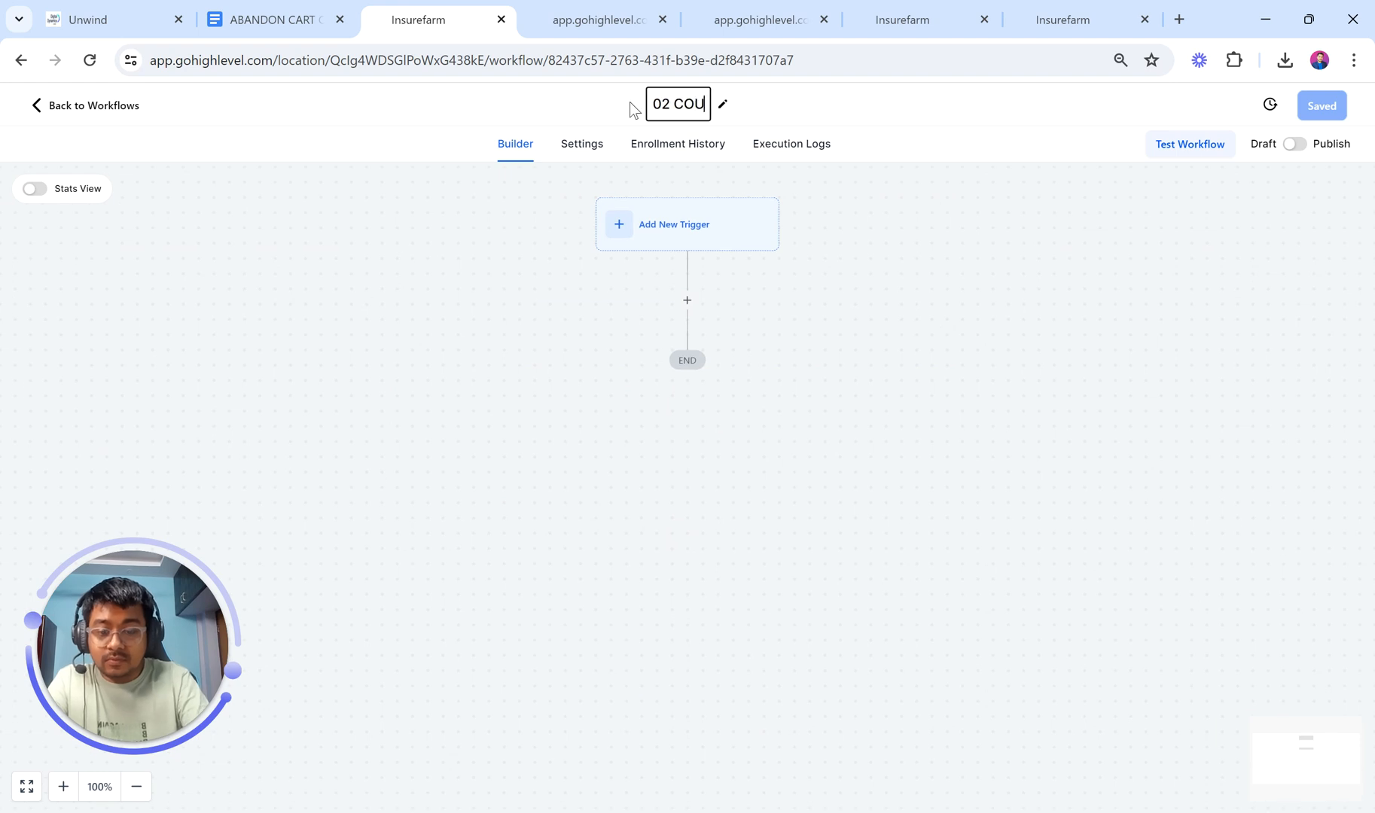
pyautogui.write('RSEPURCHASED')
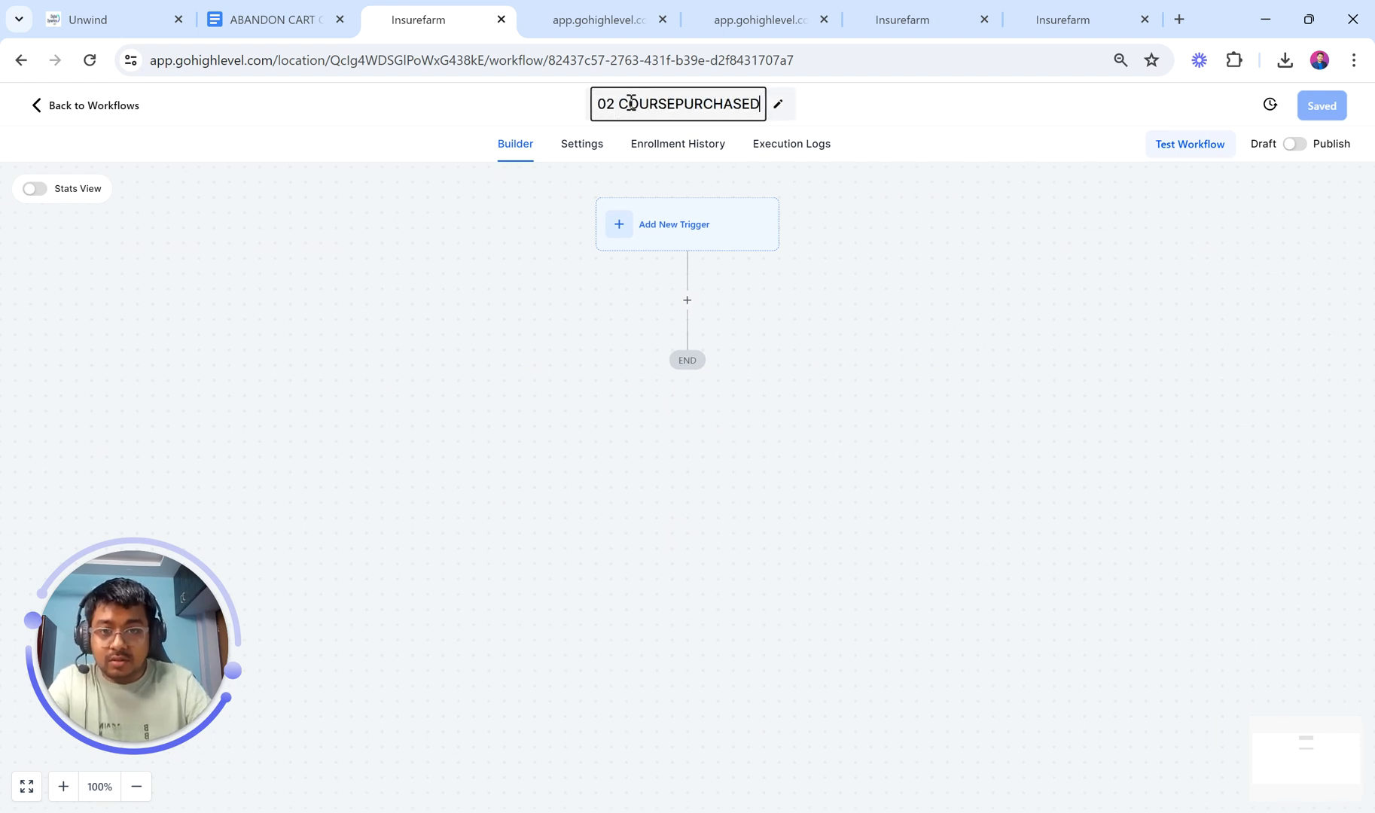
pyautogui.click(689, 197)
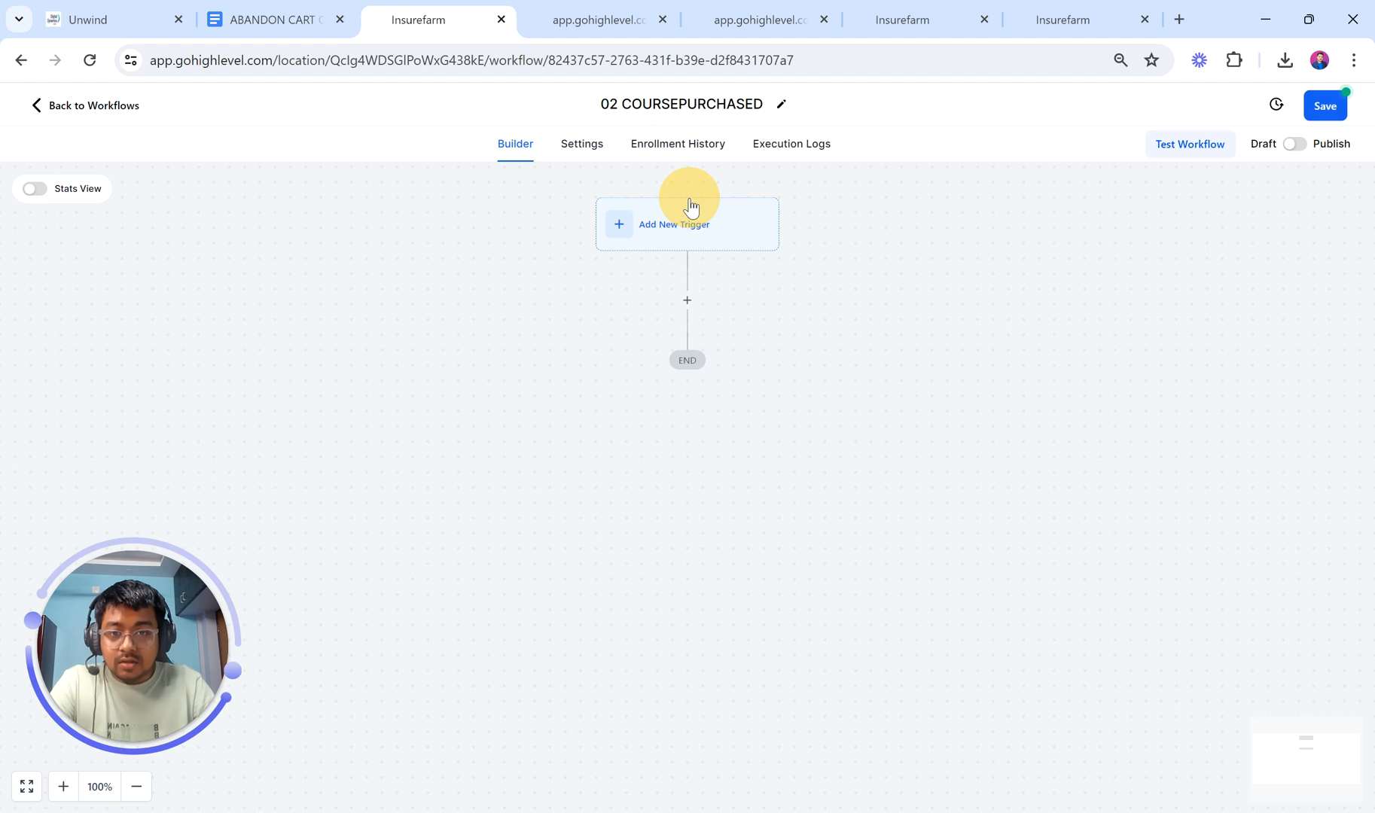
# Step: Add an Order Form Submission trigger to the workflow
pyautogui.click(680, 237)
pyautogui.click(1095, 285)
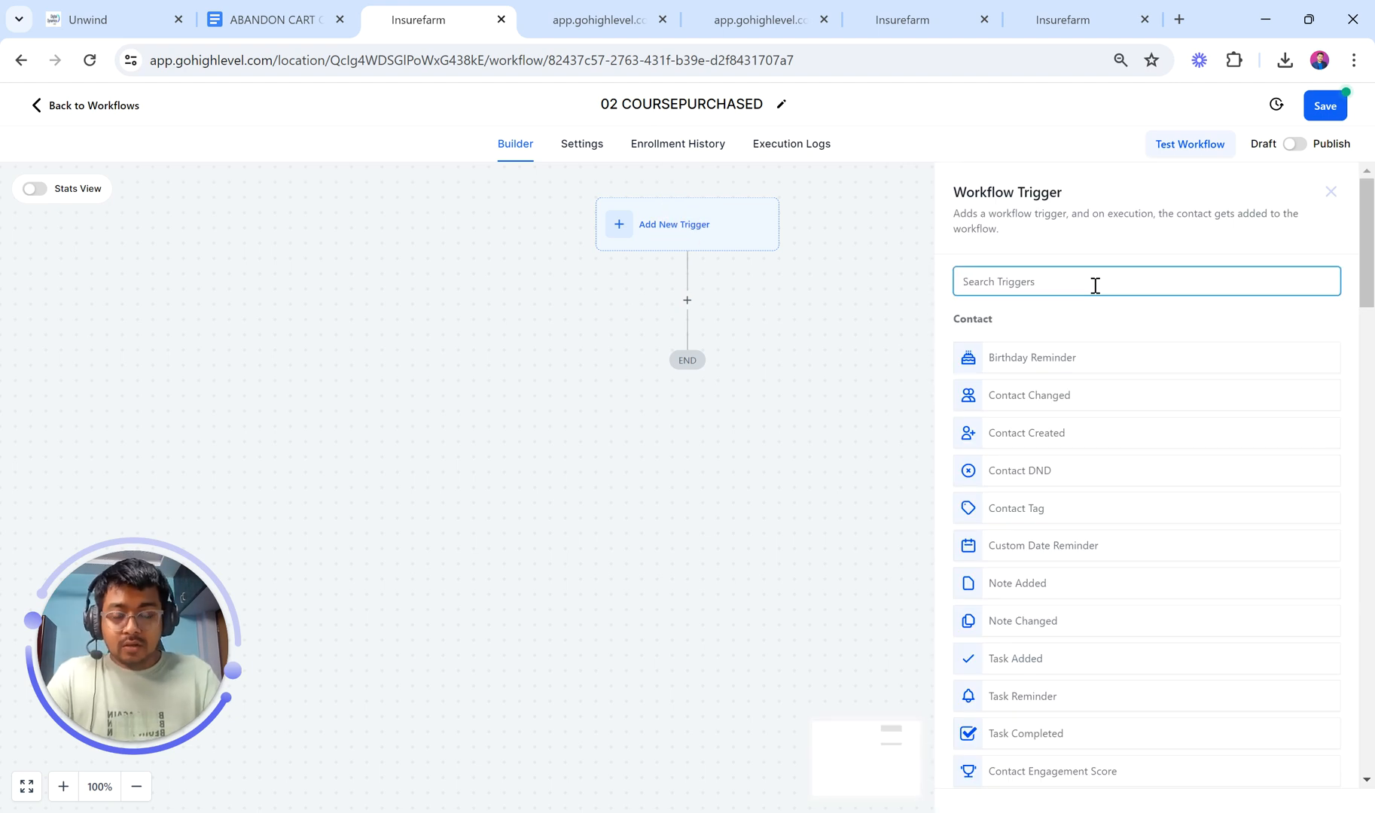
pyautogui.write('order')
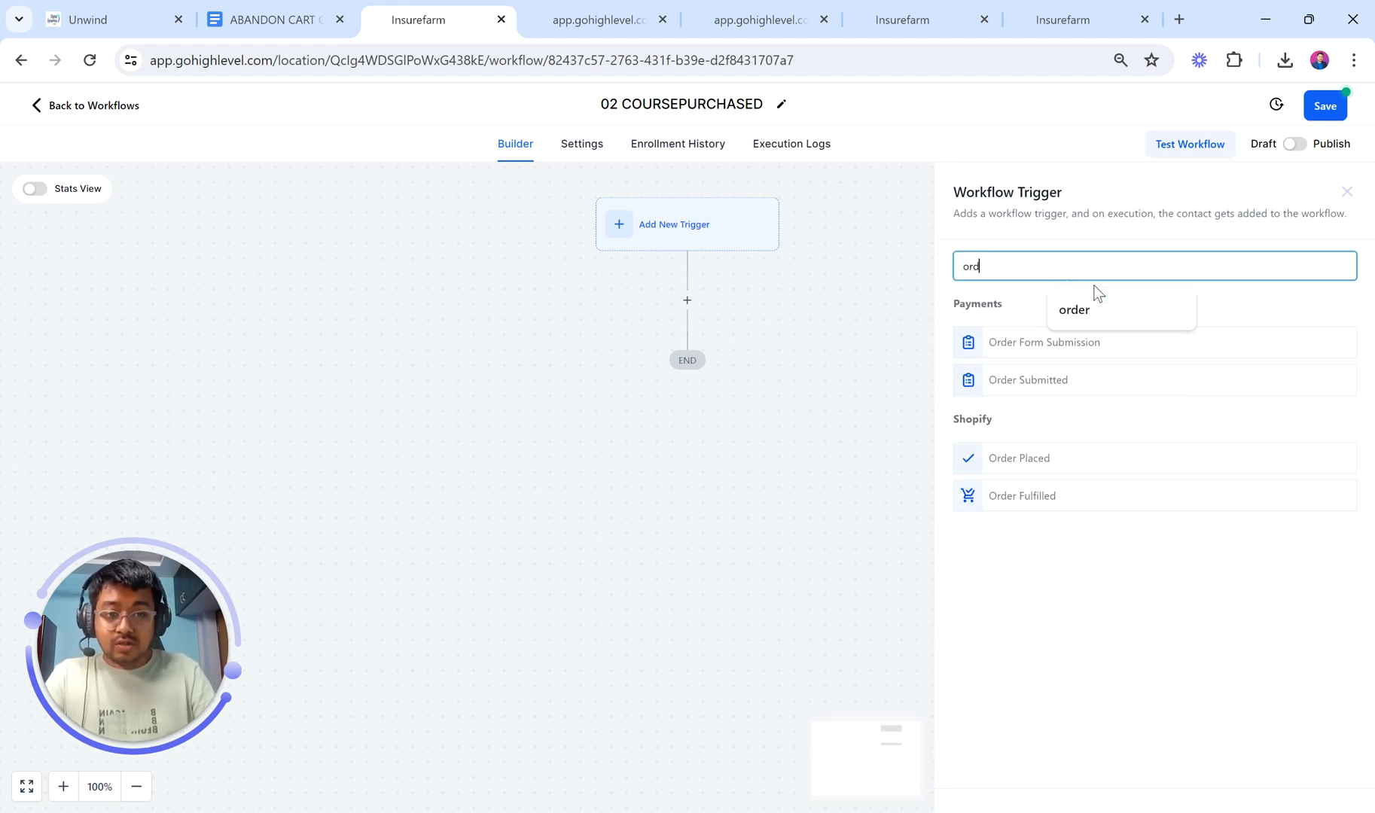
pyautogui.click(1073, 340)
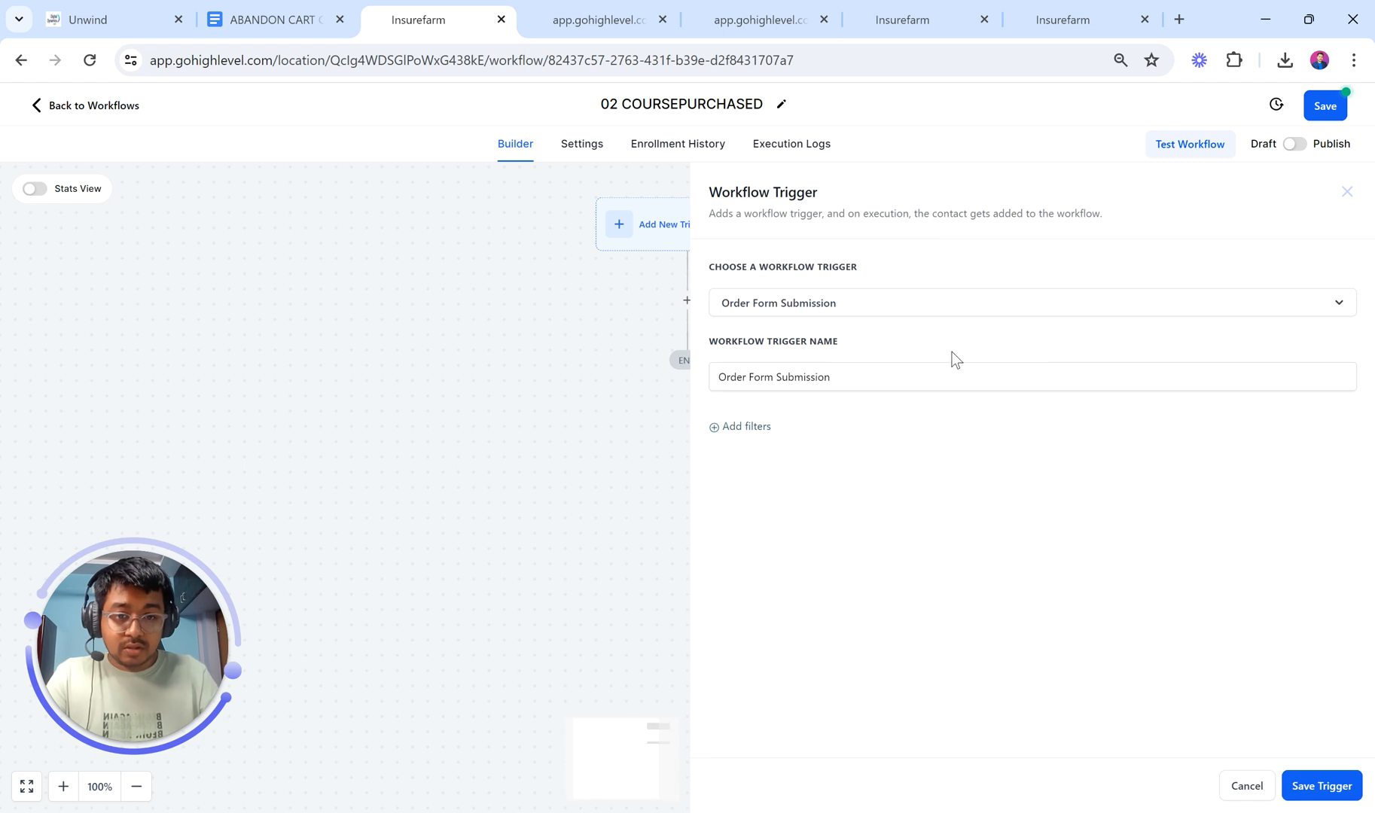
# Step: Filter the trigger to the Strategic Coaching funnel
pyautogui.click(745, 442)
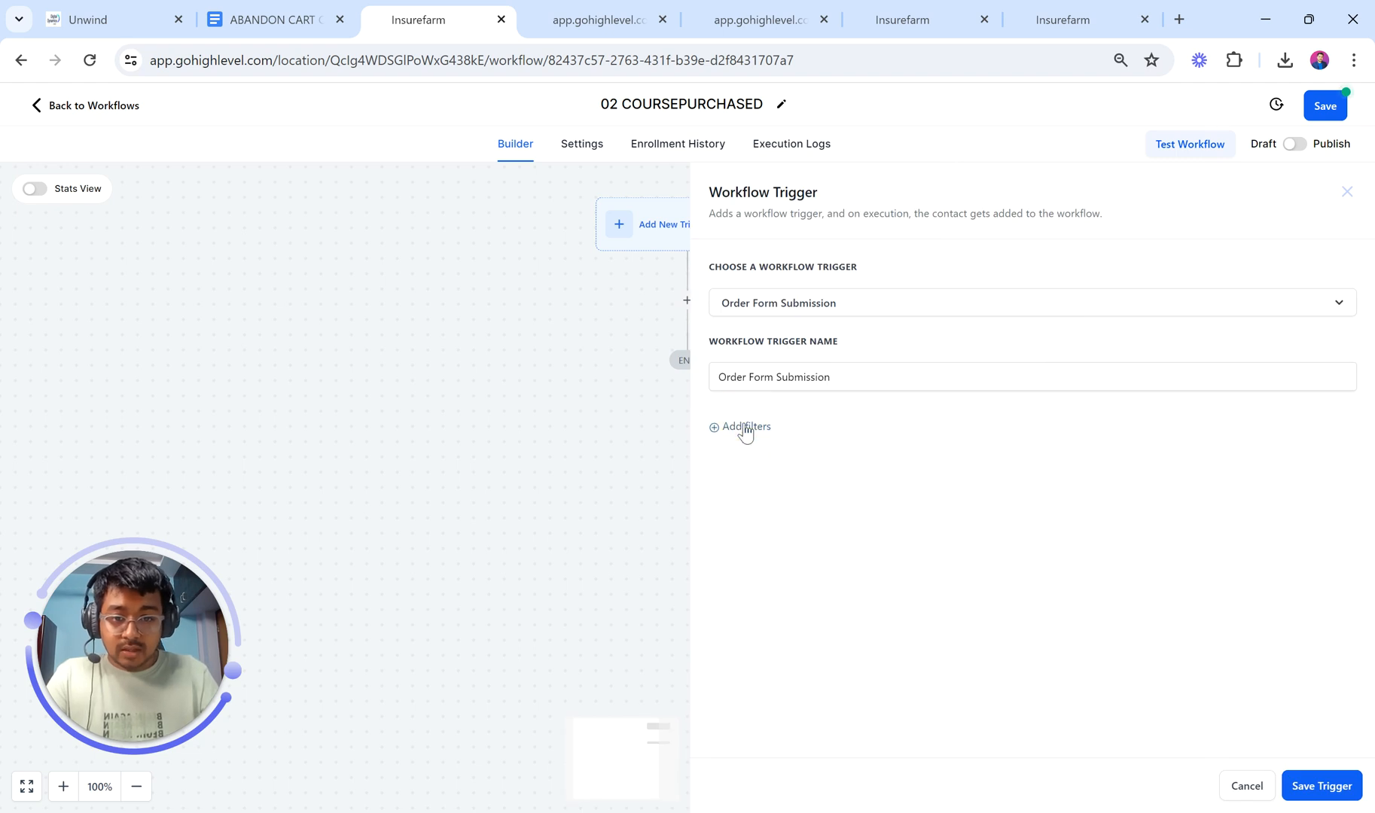
pyautogui.click(743, 426)
pyautogui.click(802, 450)
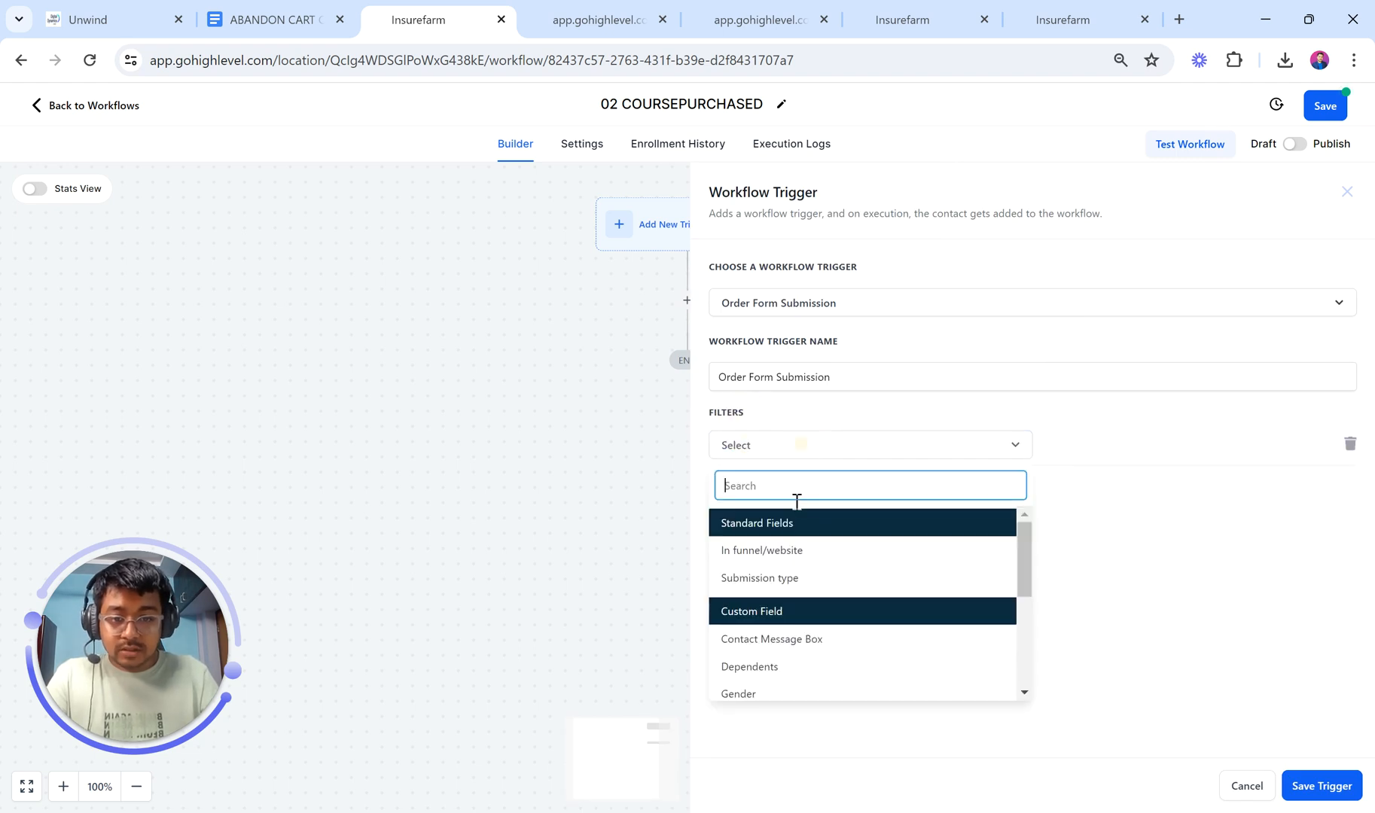
pyautogui.click(787, 552)
pyautogui.click(1097, 445)
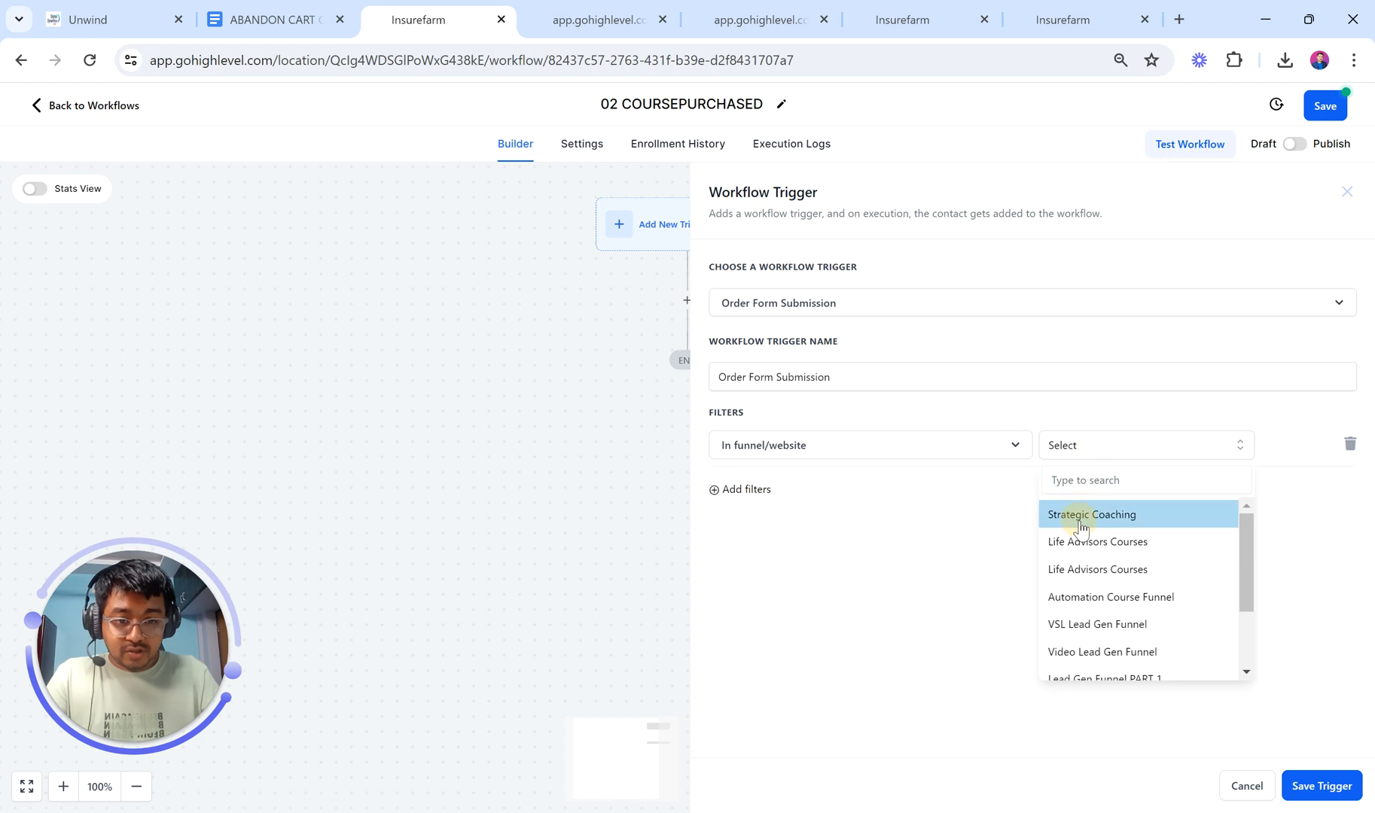
pyautogui.click(1080, 517)
# Step: Add a page filter set to SALES PAGE
pyautogui.click(729, 493)
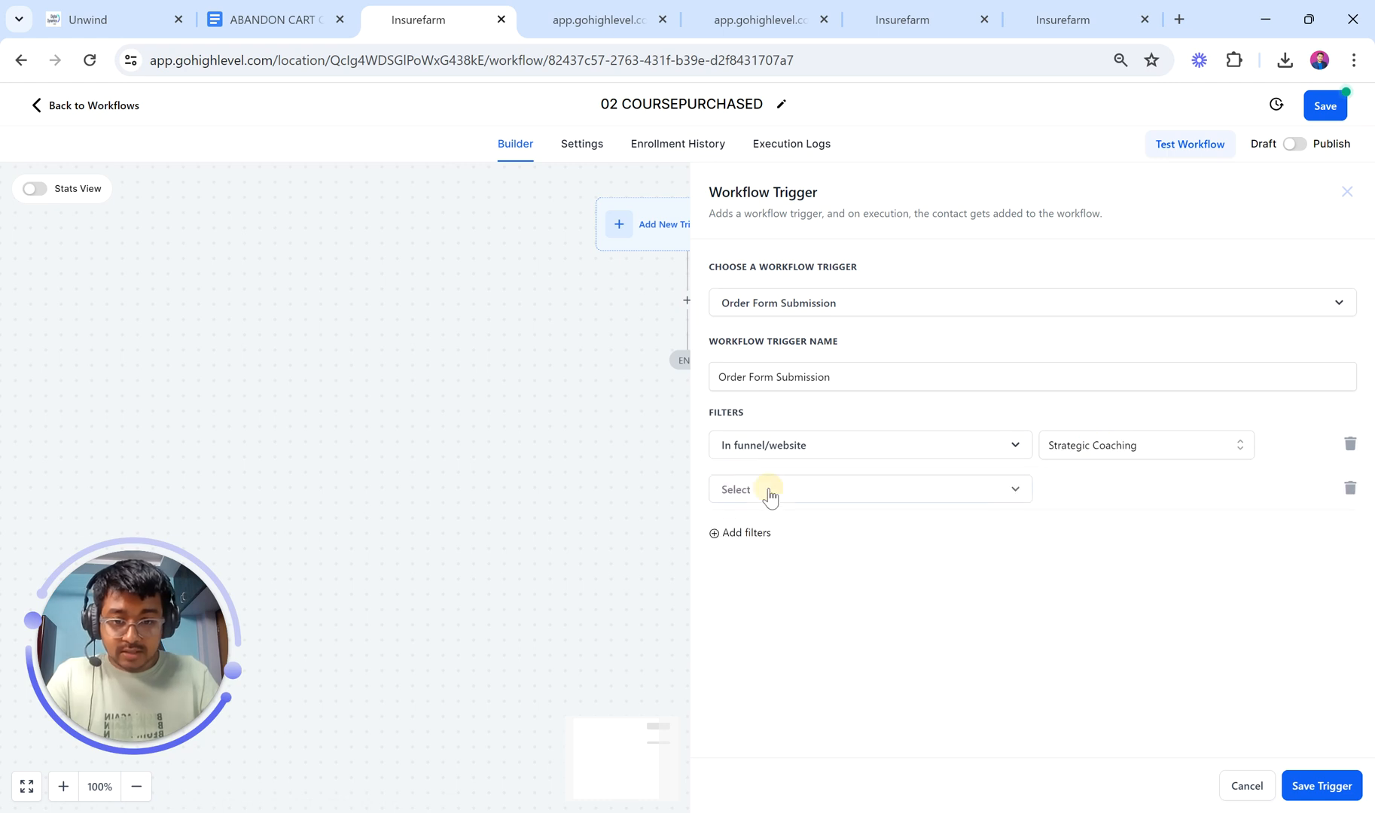
pyautogui.click(770, 493)
pyautogui.click(782, 595)
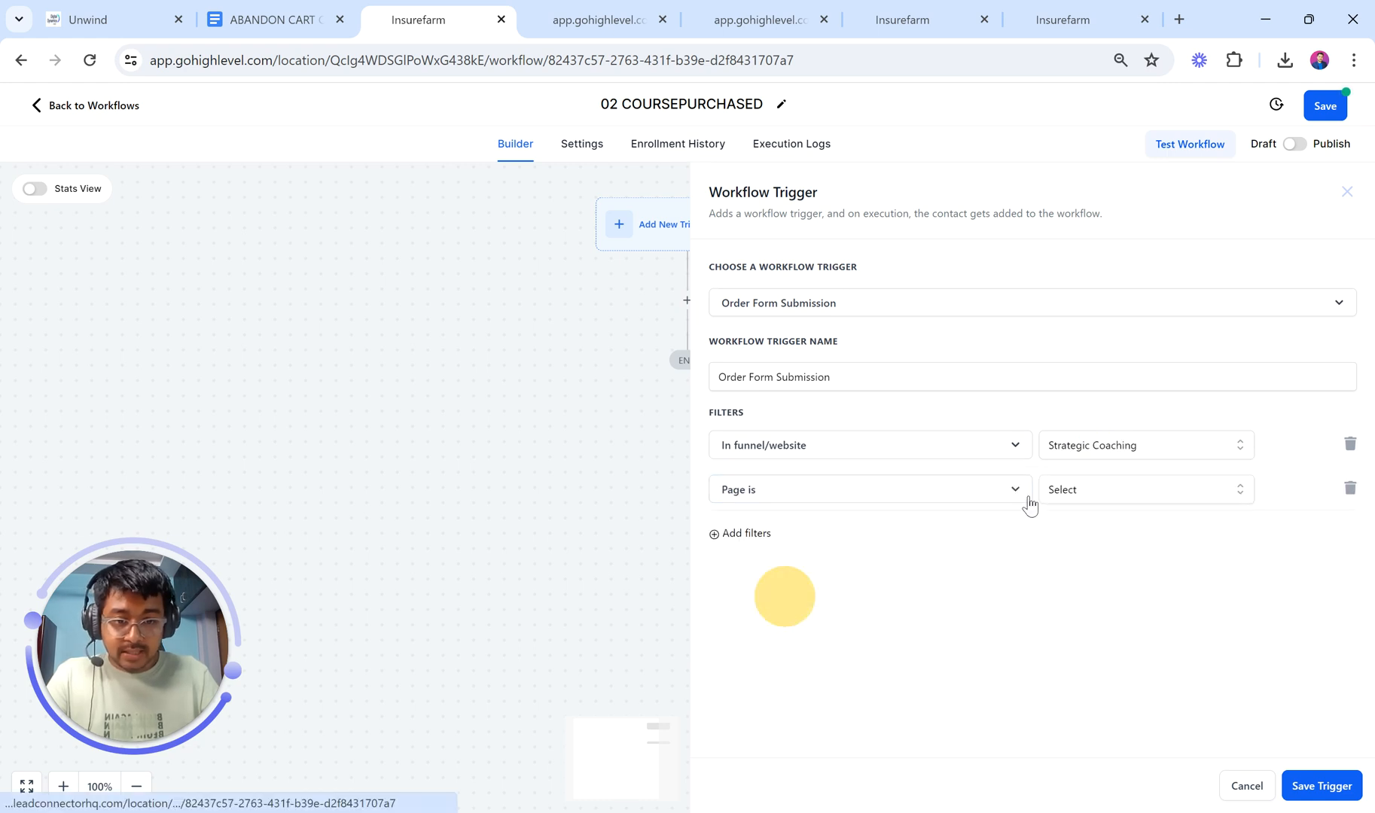
pyautogui.click(1079, 490)
pyautogui.click(1082, 557)
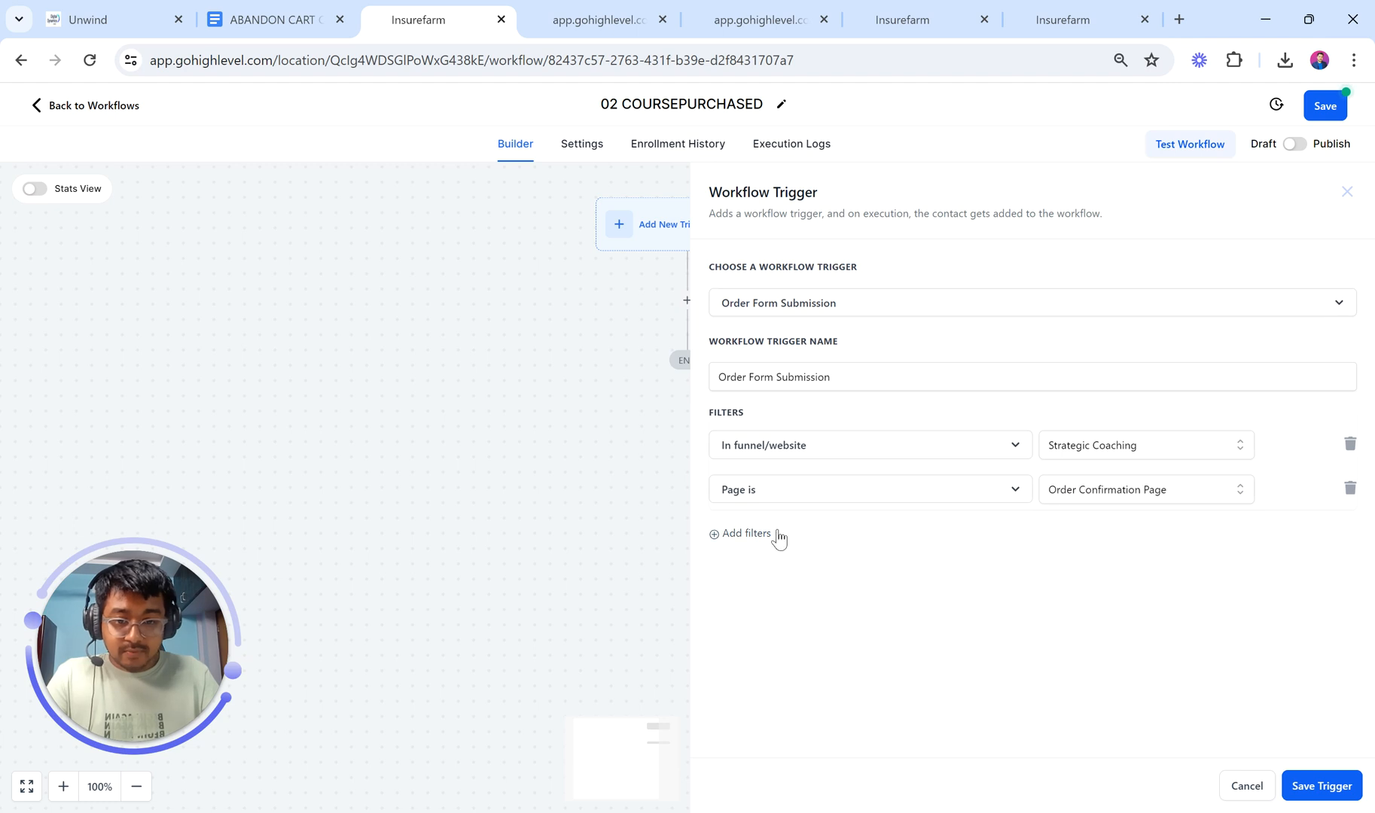
pyautogui.click(753, 535)
pyautogui.click(1090, 495)
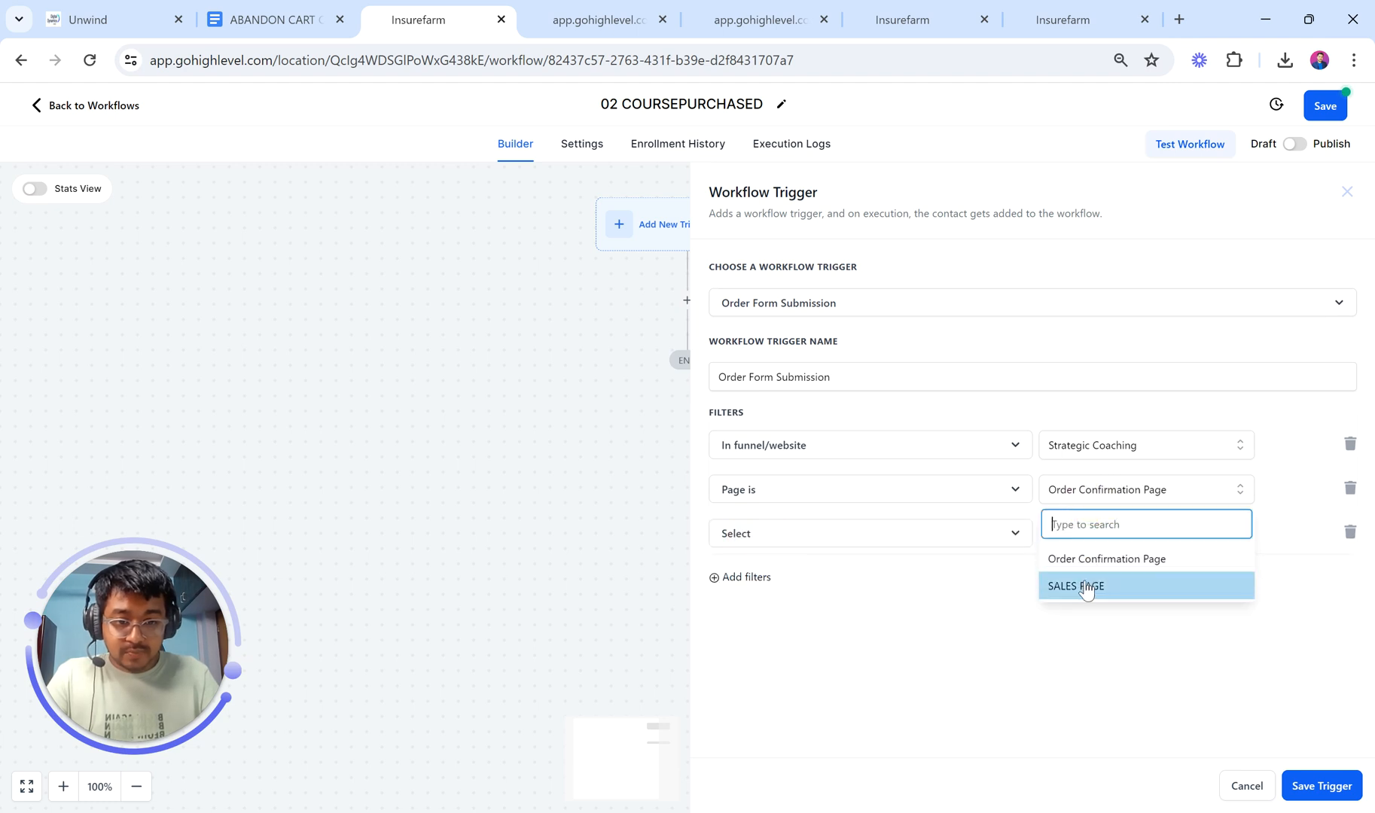
pyautogui.click(1085, 586)
# Step: Remove the empty Product filter row and save the trigger with its funnel and page filters
pyautogui.click(804, 536)
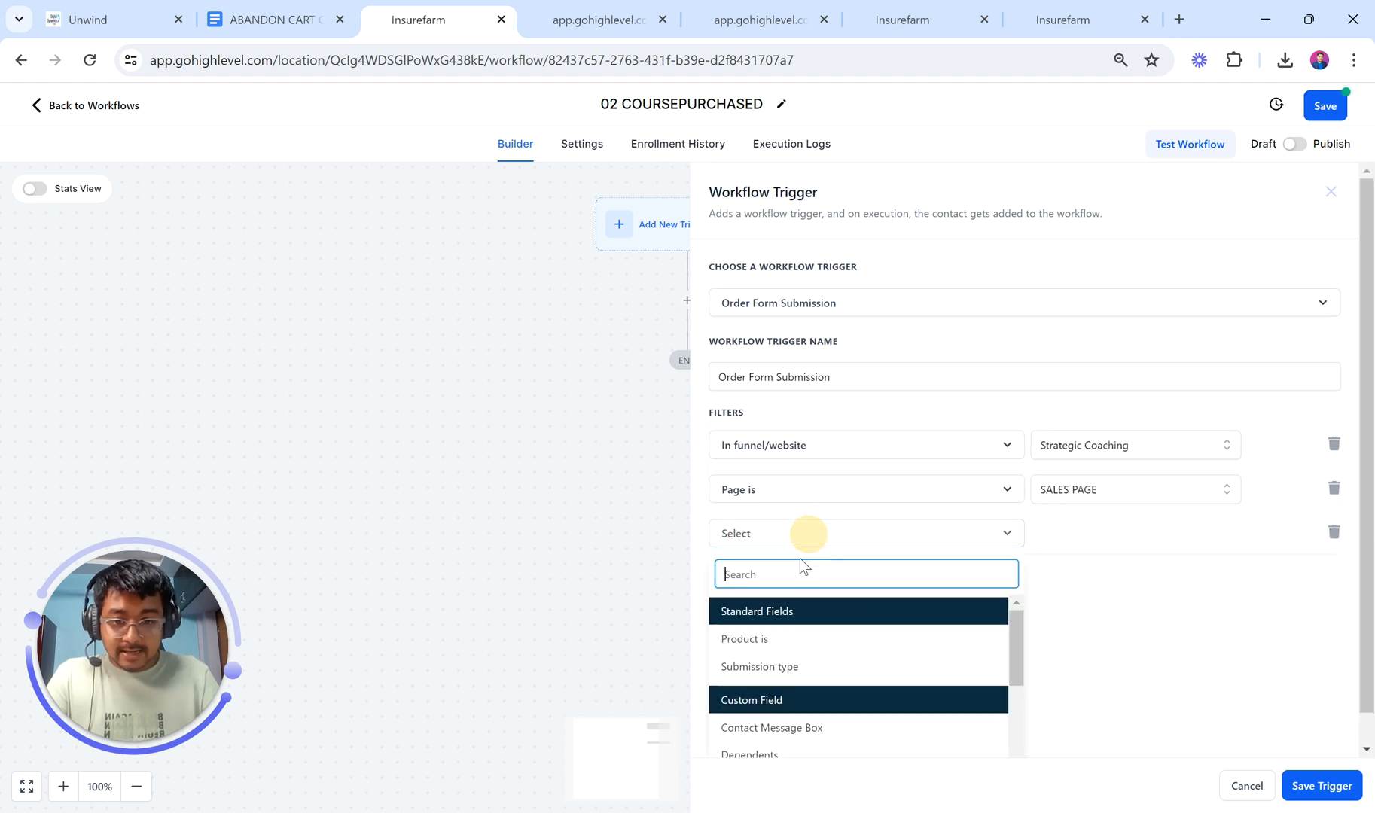
pyautogui.click(777, 637)
pyautogui.click(1092, 533)
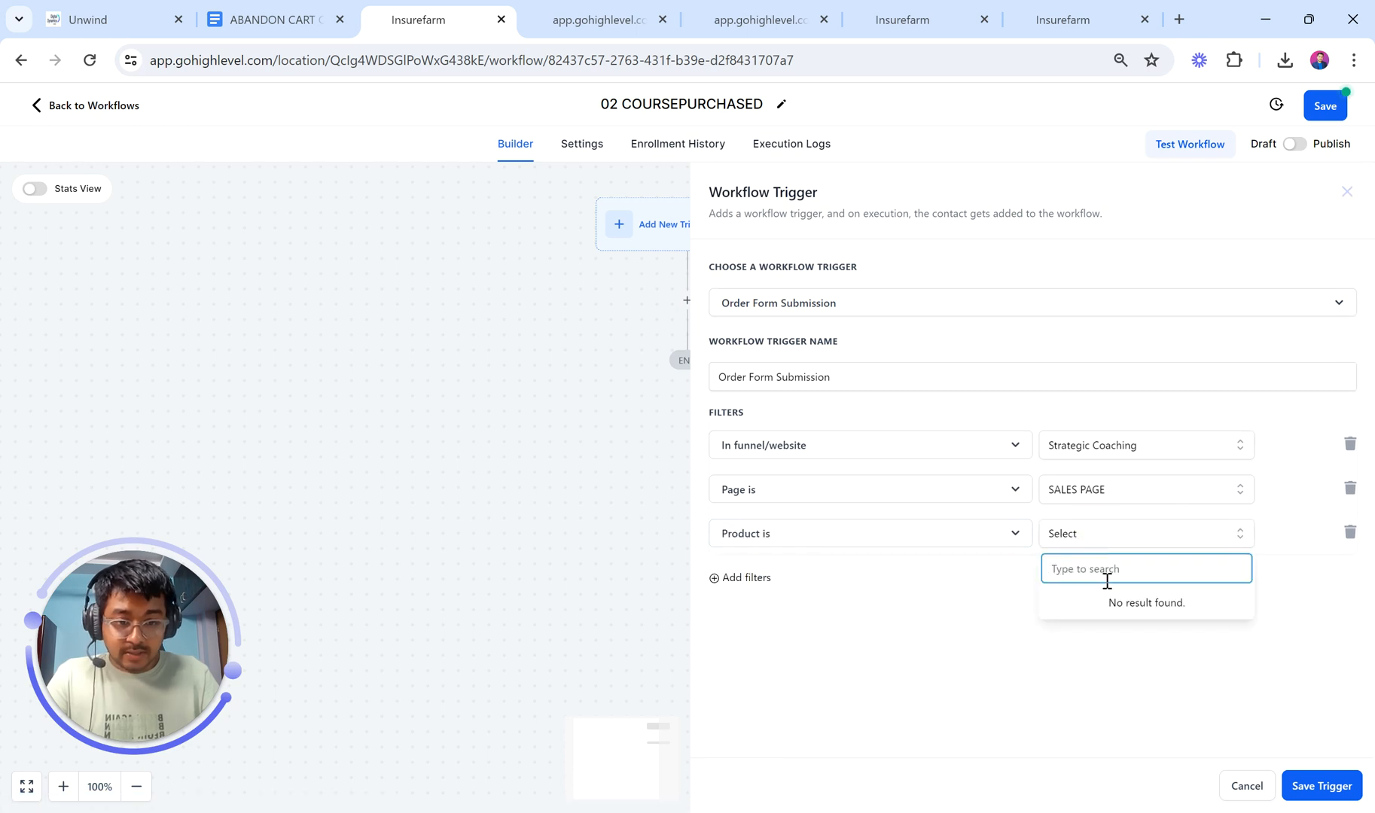
pyautogui.click(761, 583)
pyautogui.click(761, 578)
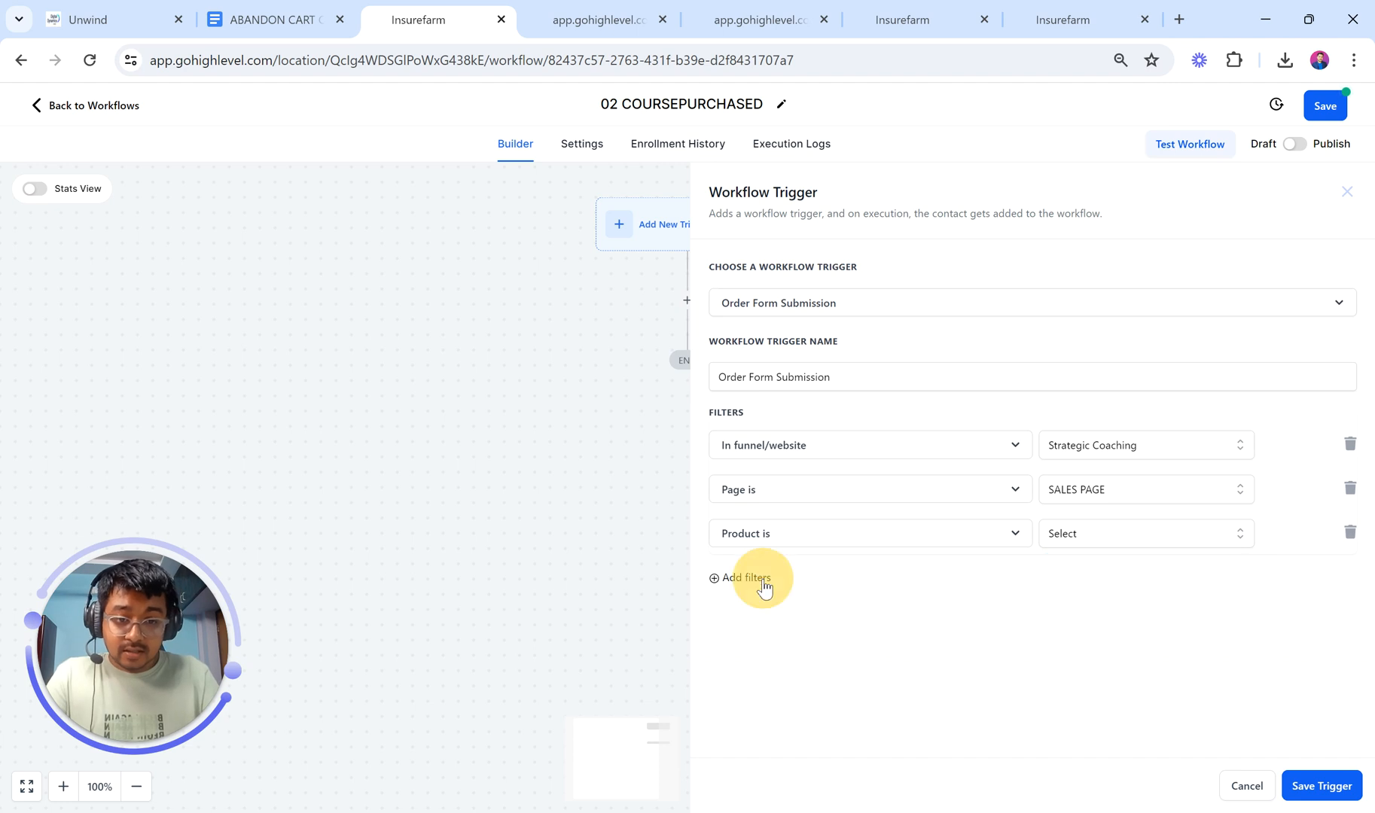
pyautogui.tripleClick(1340, 549)
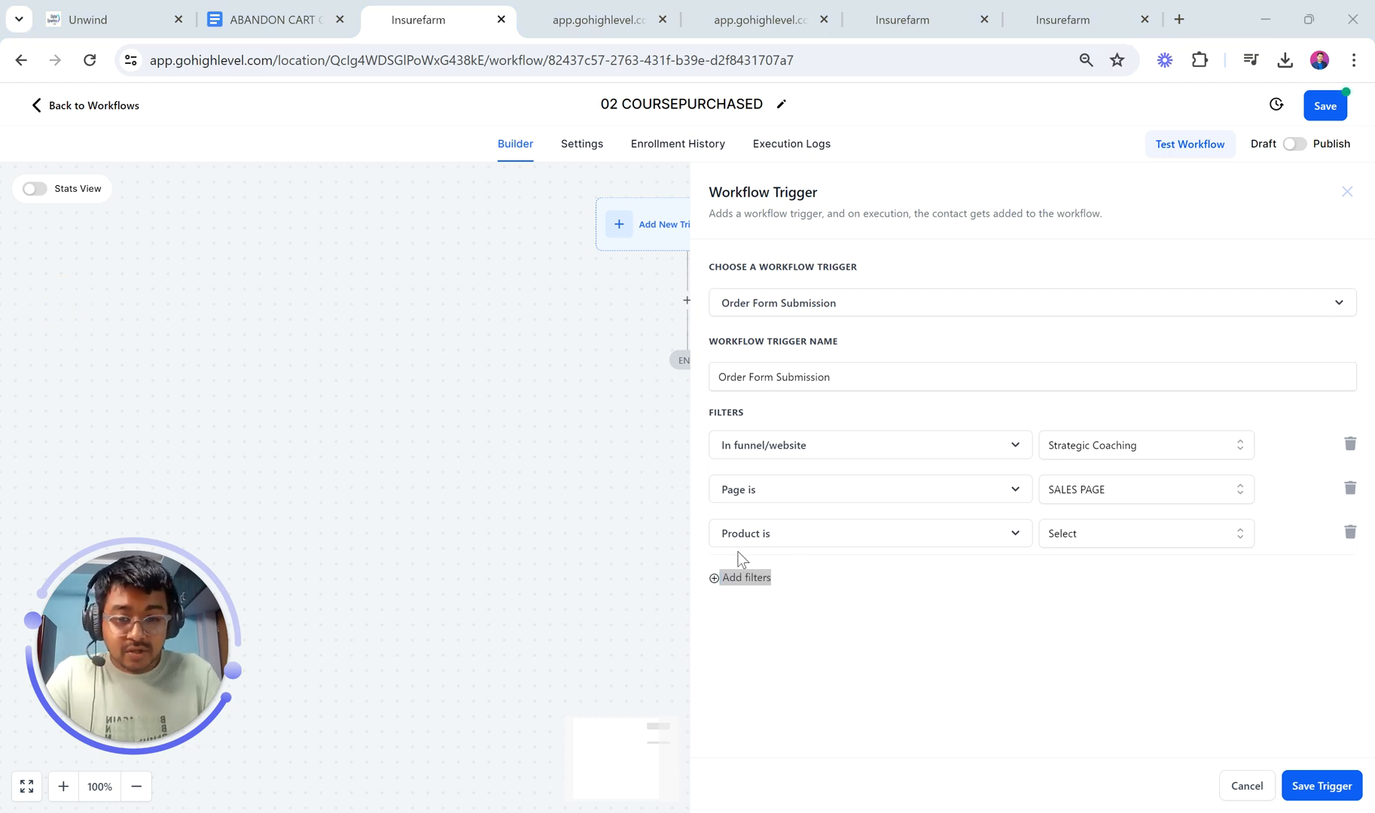
pyautogui.click(1115, 549)
pyautogui.click(1112, 541)
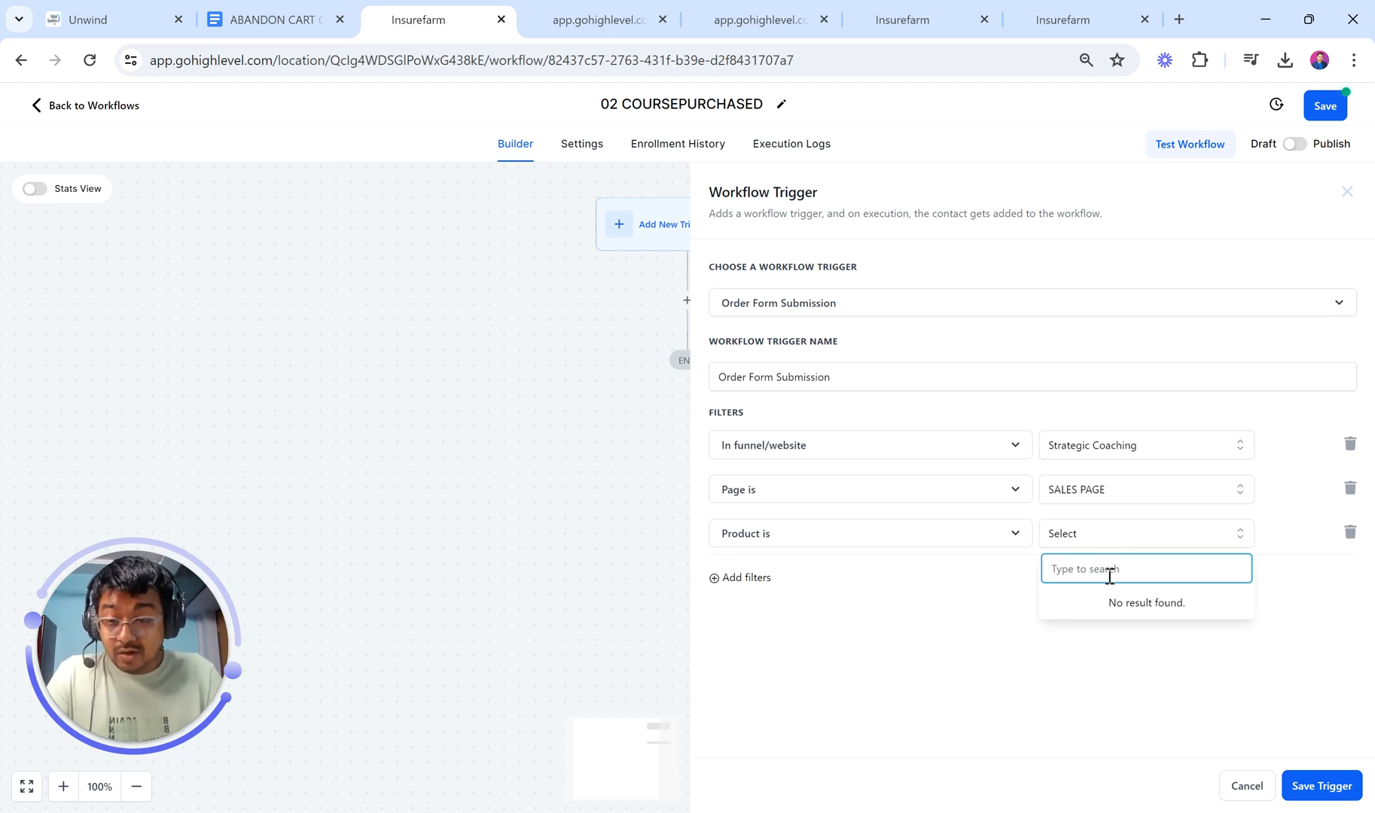
pyautogui.click(1323, 786)
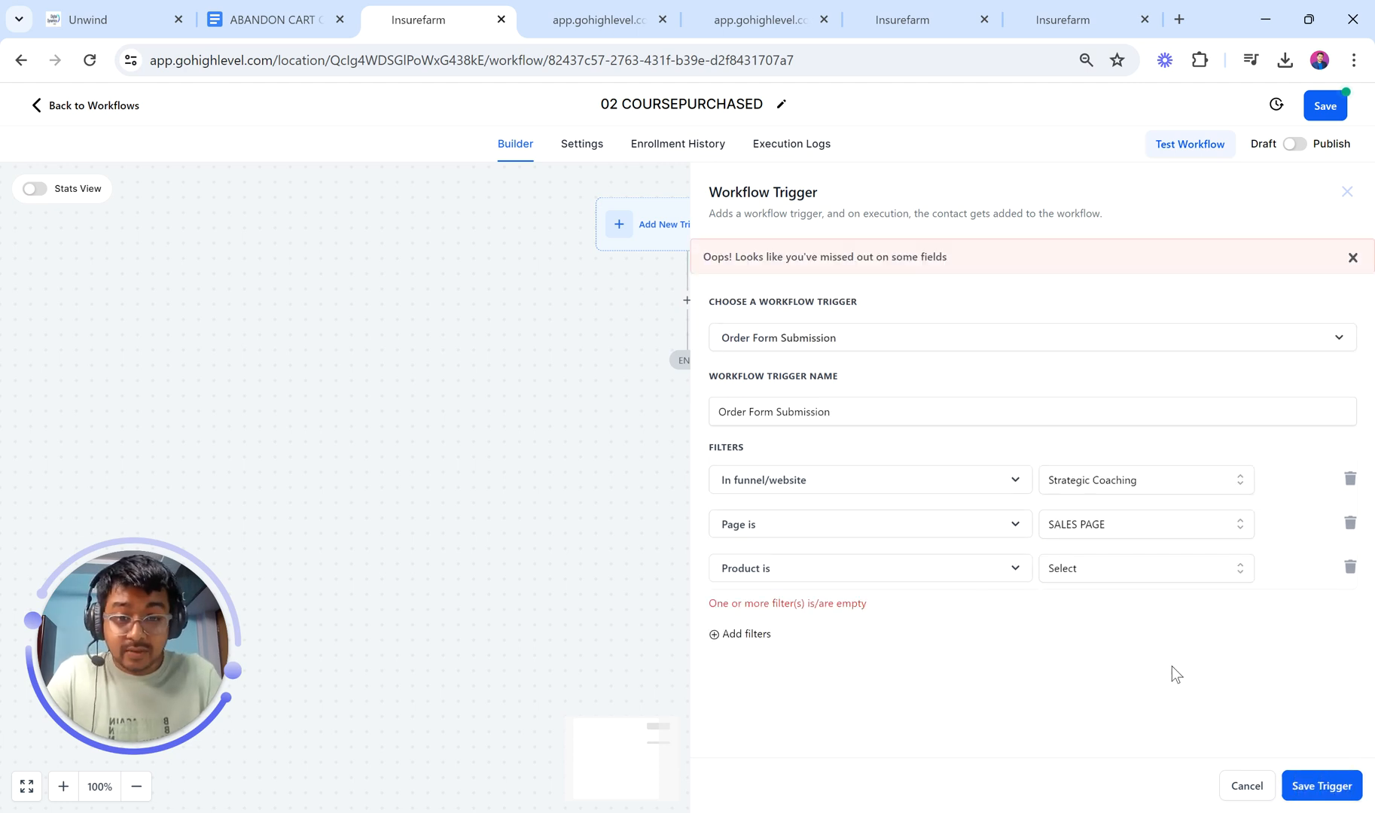
pyautogui.click(1349, 567)
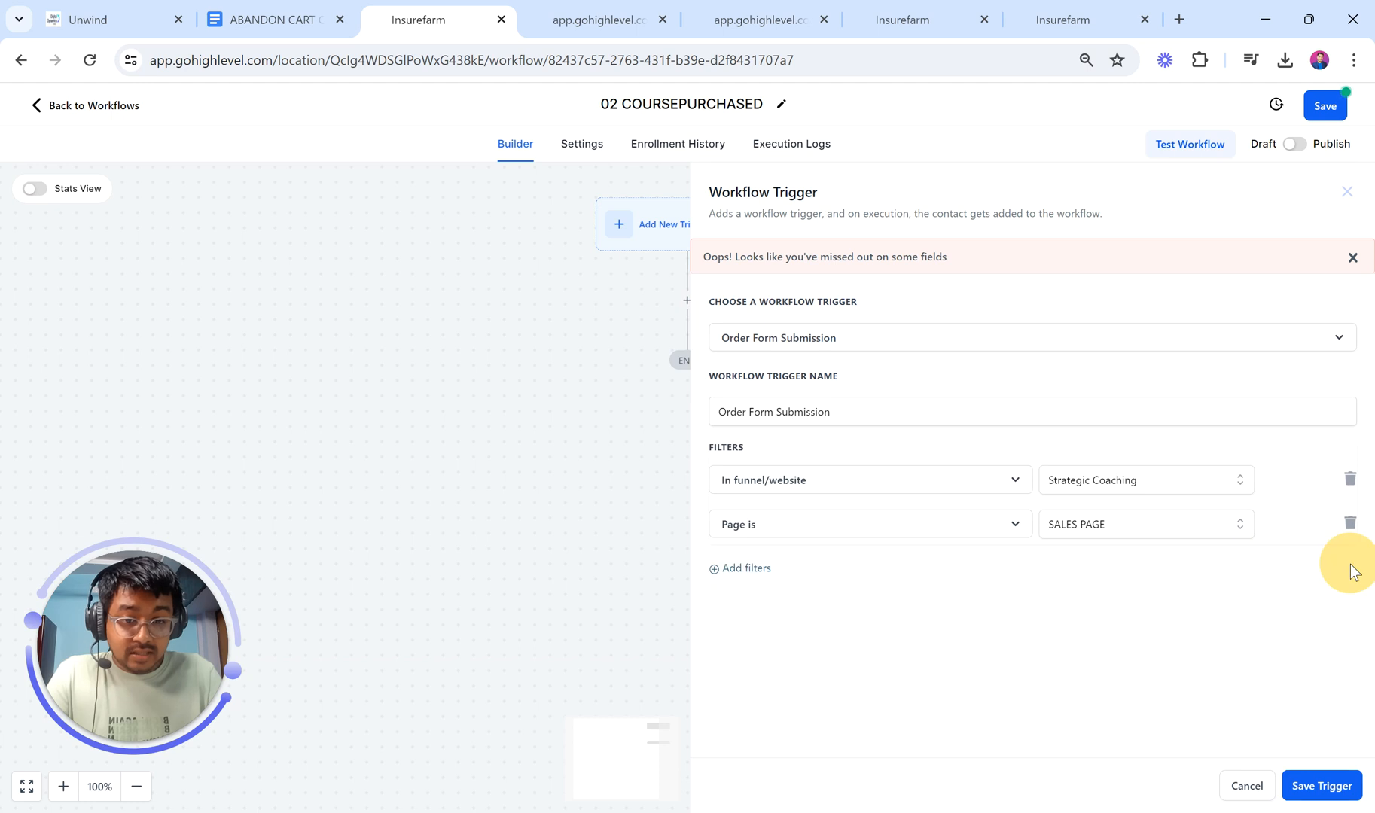
pyautogui.click(1335, 795)
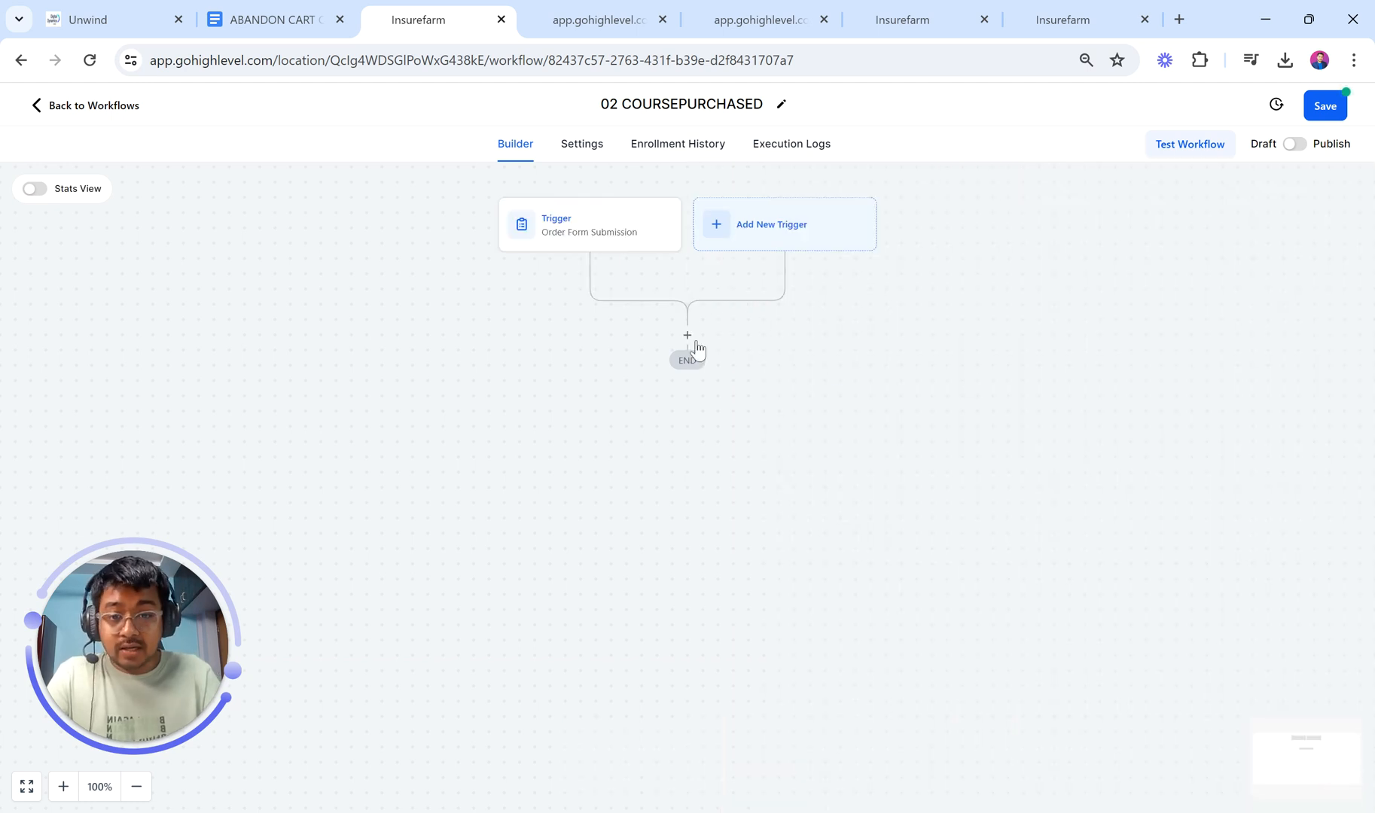
# Step: Add an Add Contact Tag action after the trigger that applies a new 'xyz course' tag
pyautogui.click(689, 345)
pyautogui.write('tag')
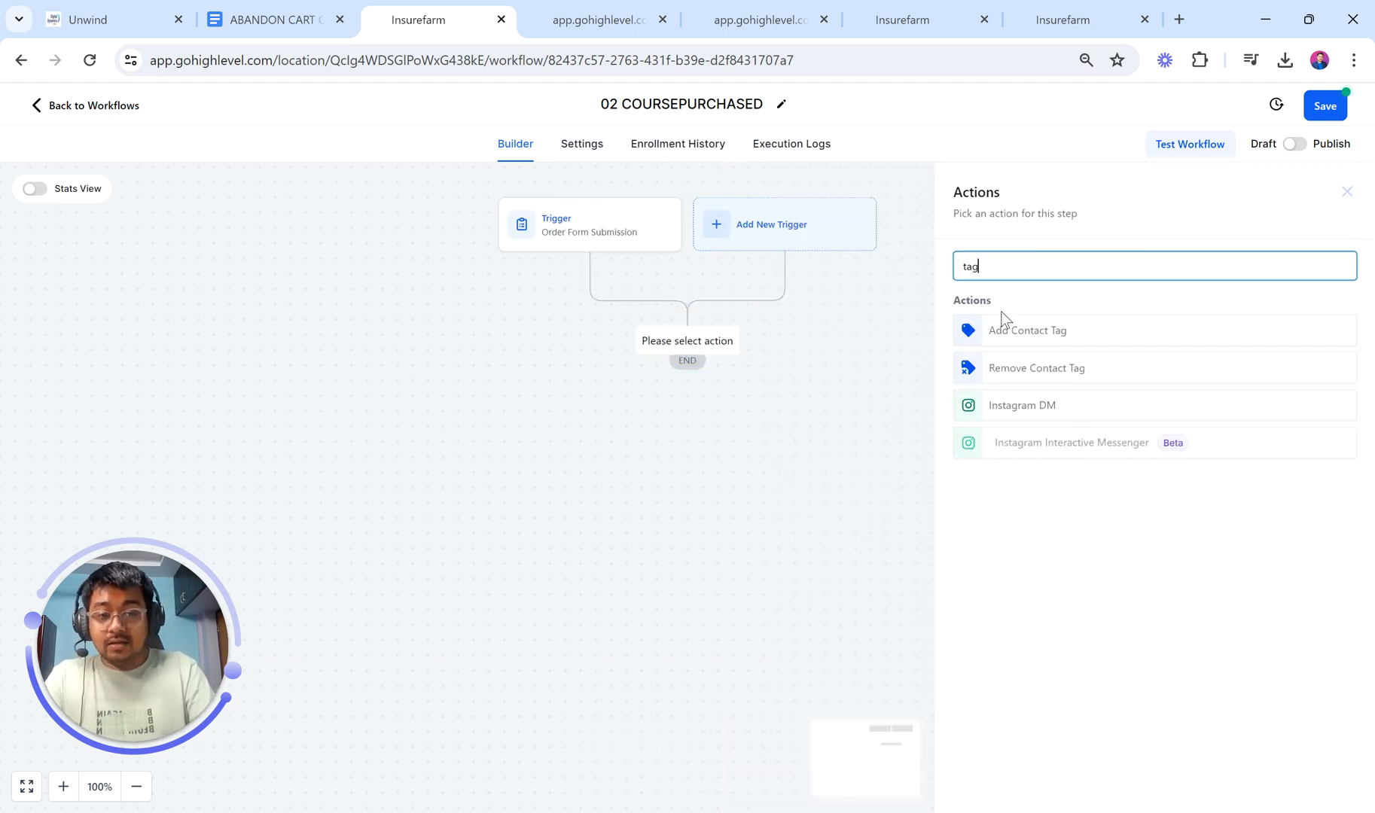
pyautogui.click(1047, 331)
pyautogui.click(979, 361)
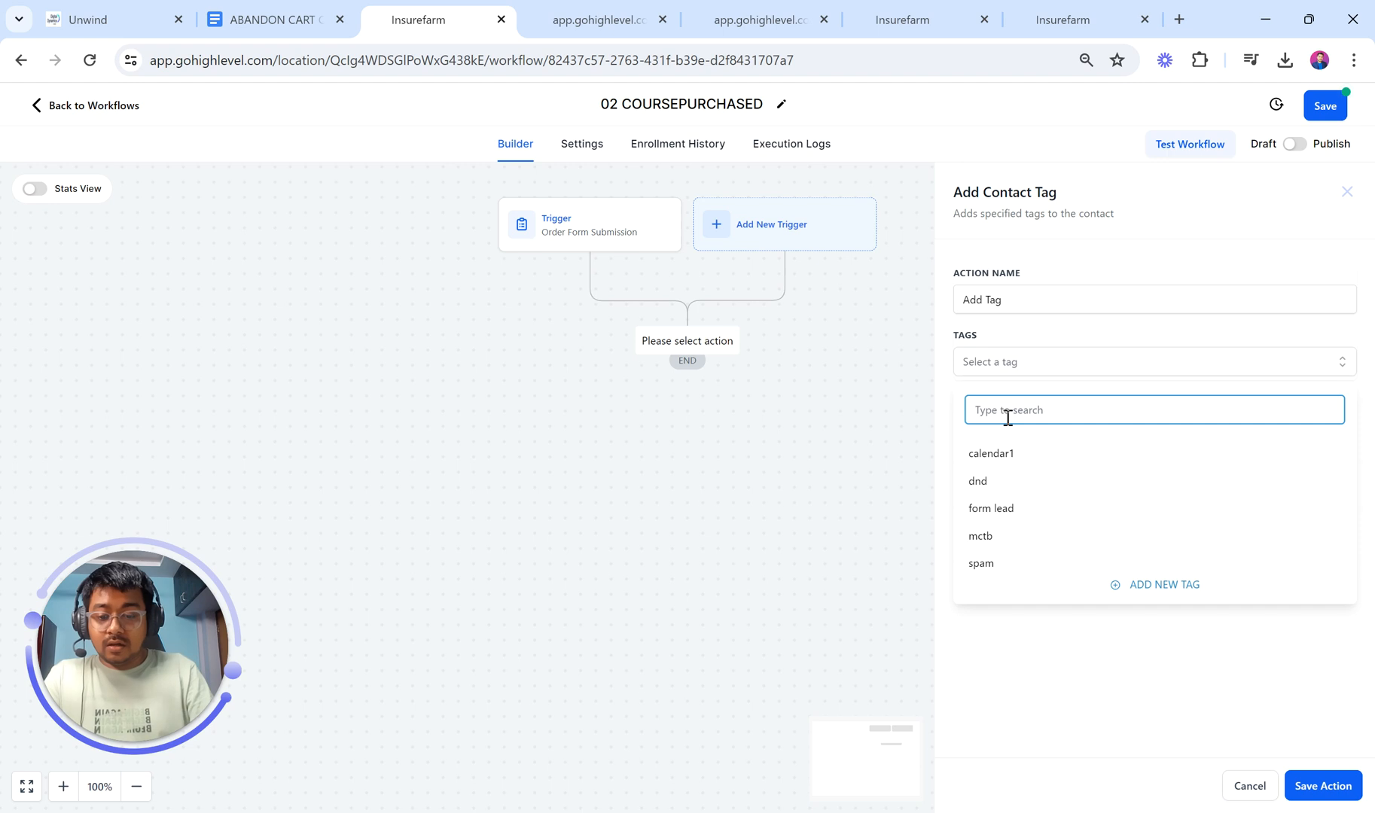
pyautogui.write('xyz course')
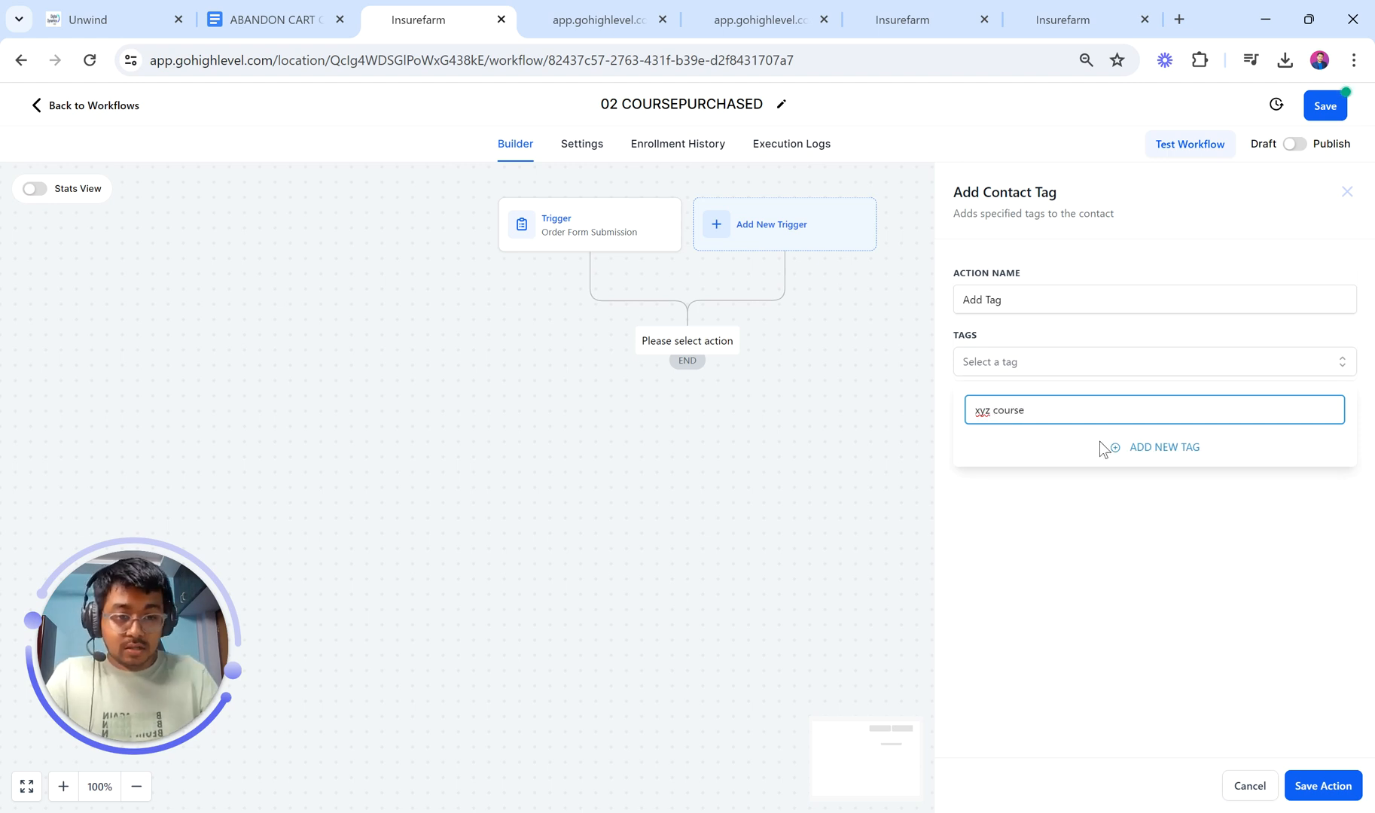
pyautogui.click(1115, 445)
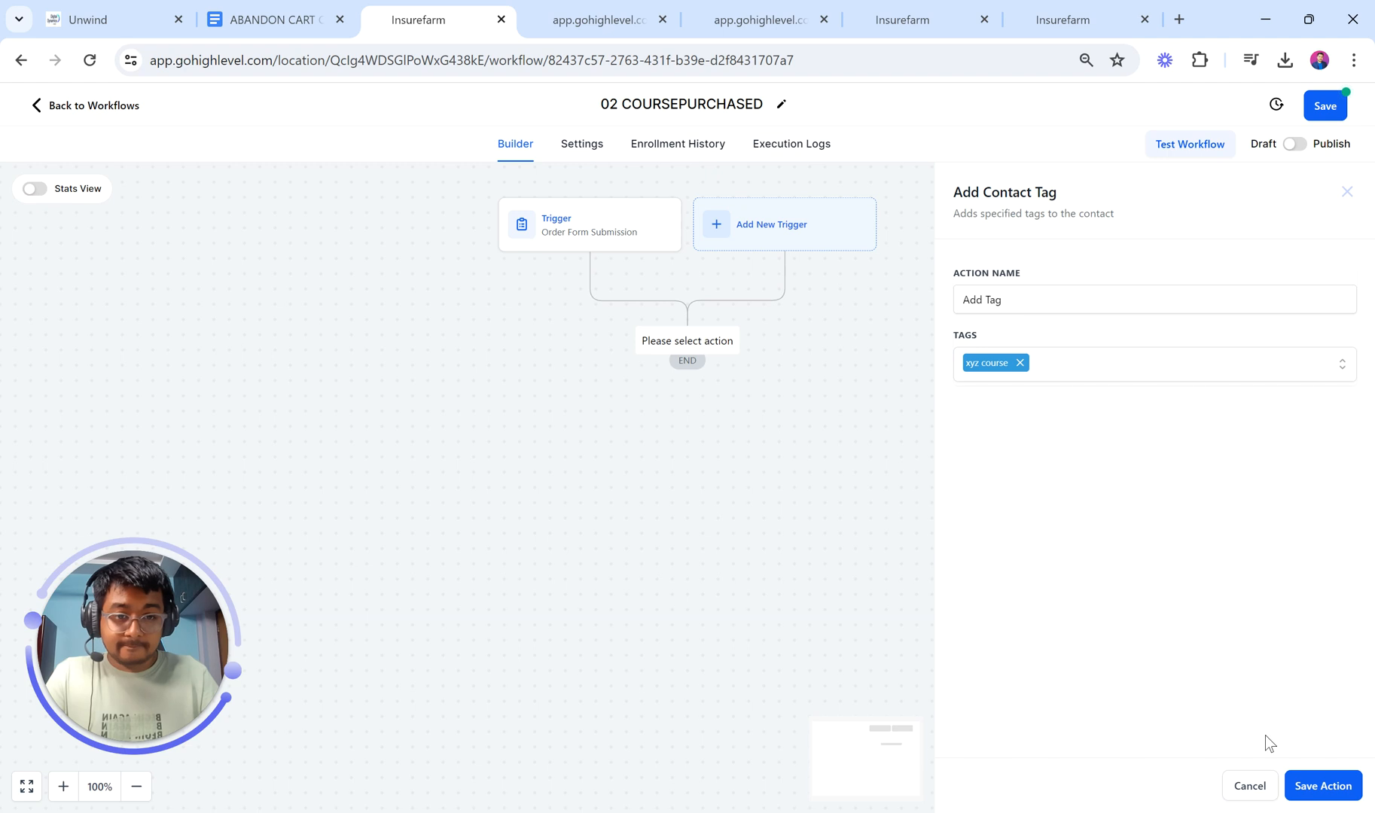
pyautogui.click(1314, 788)
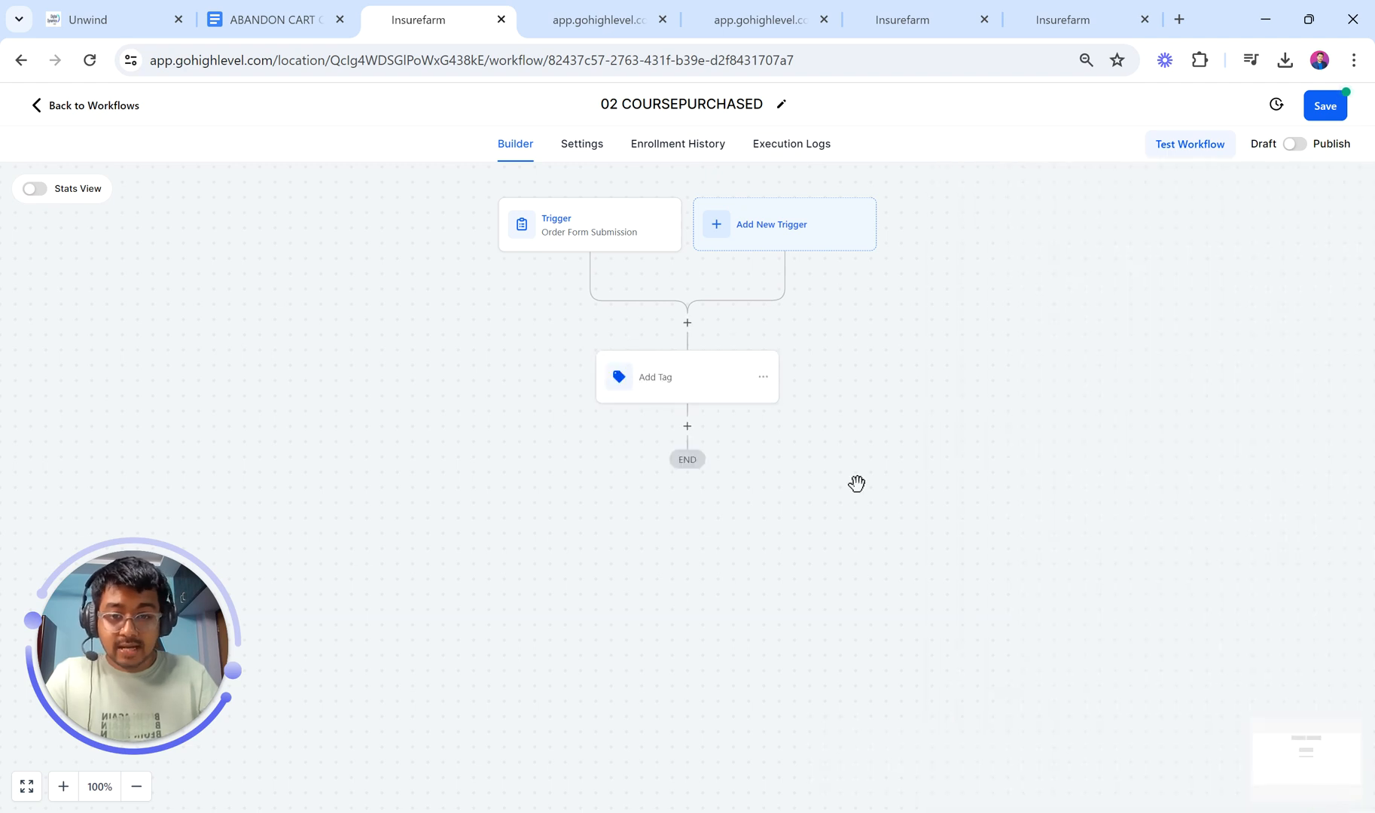
# Step: Rename the tag step to 'Add Tag (xyz Course)' and save it
pyautogui.click(712, 393)
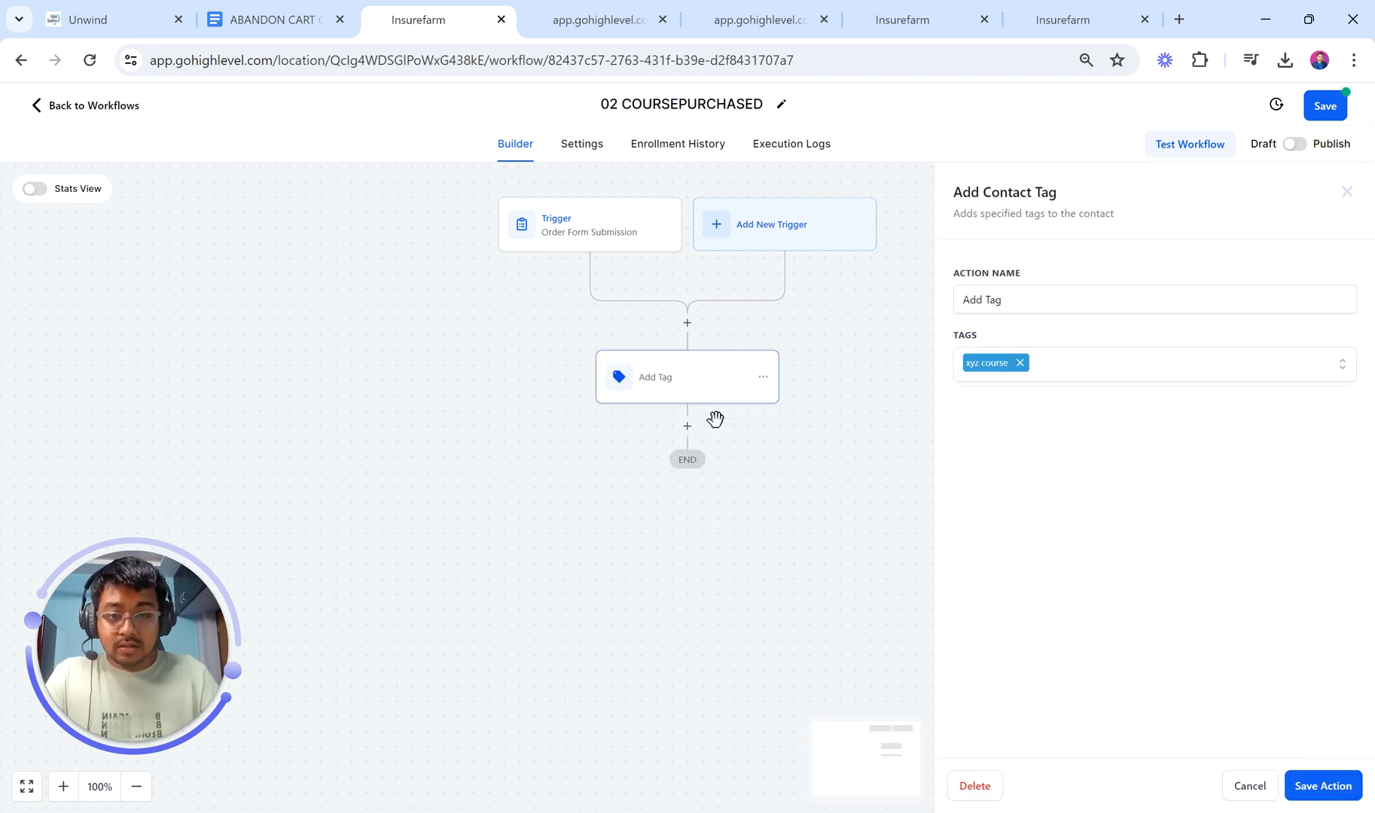
pyautogui.click(1040, 299)
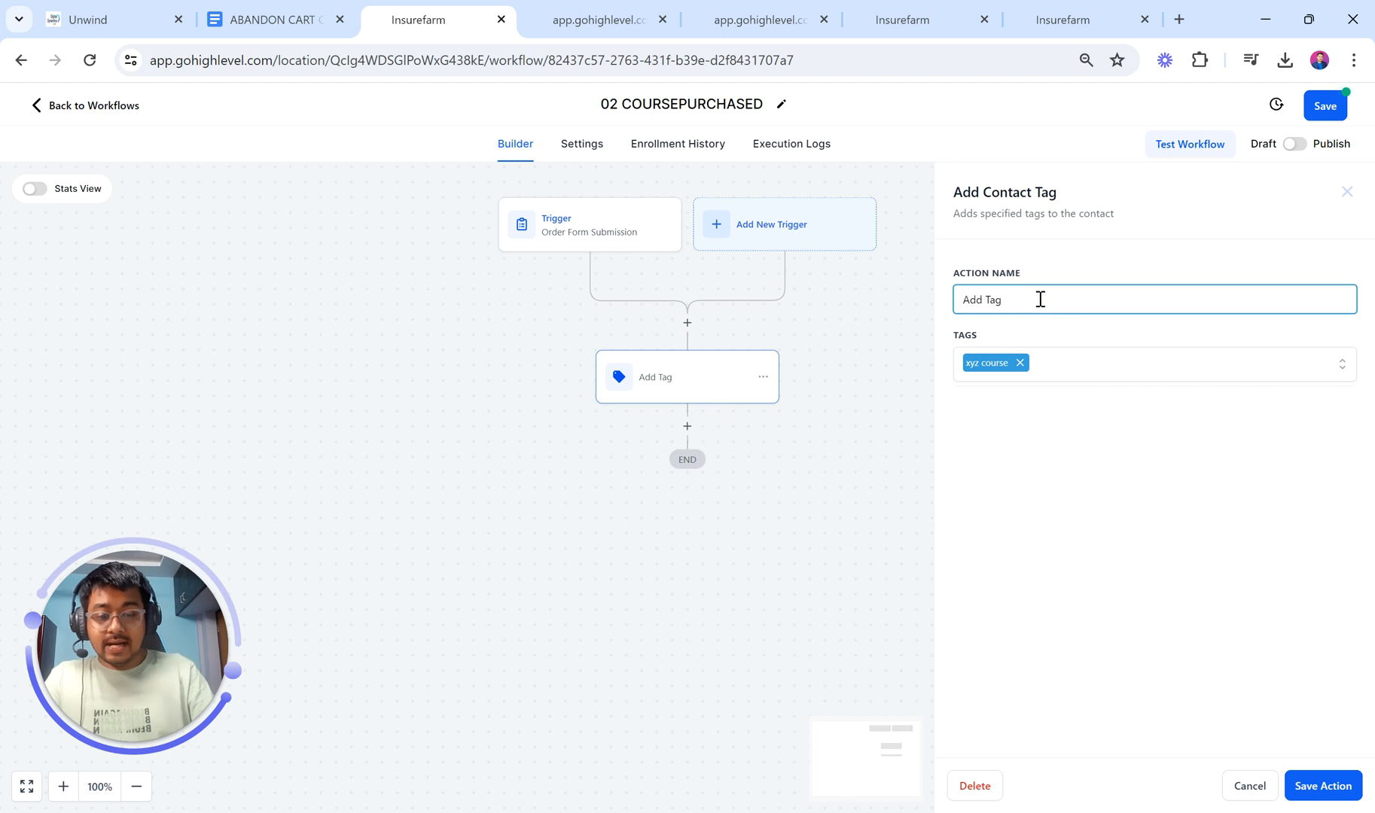
pyautogui.write('(')
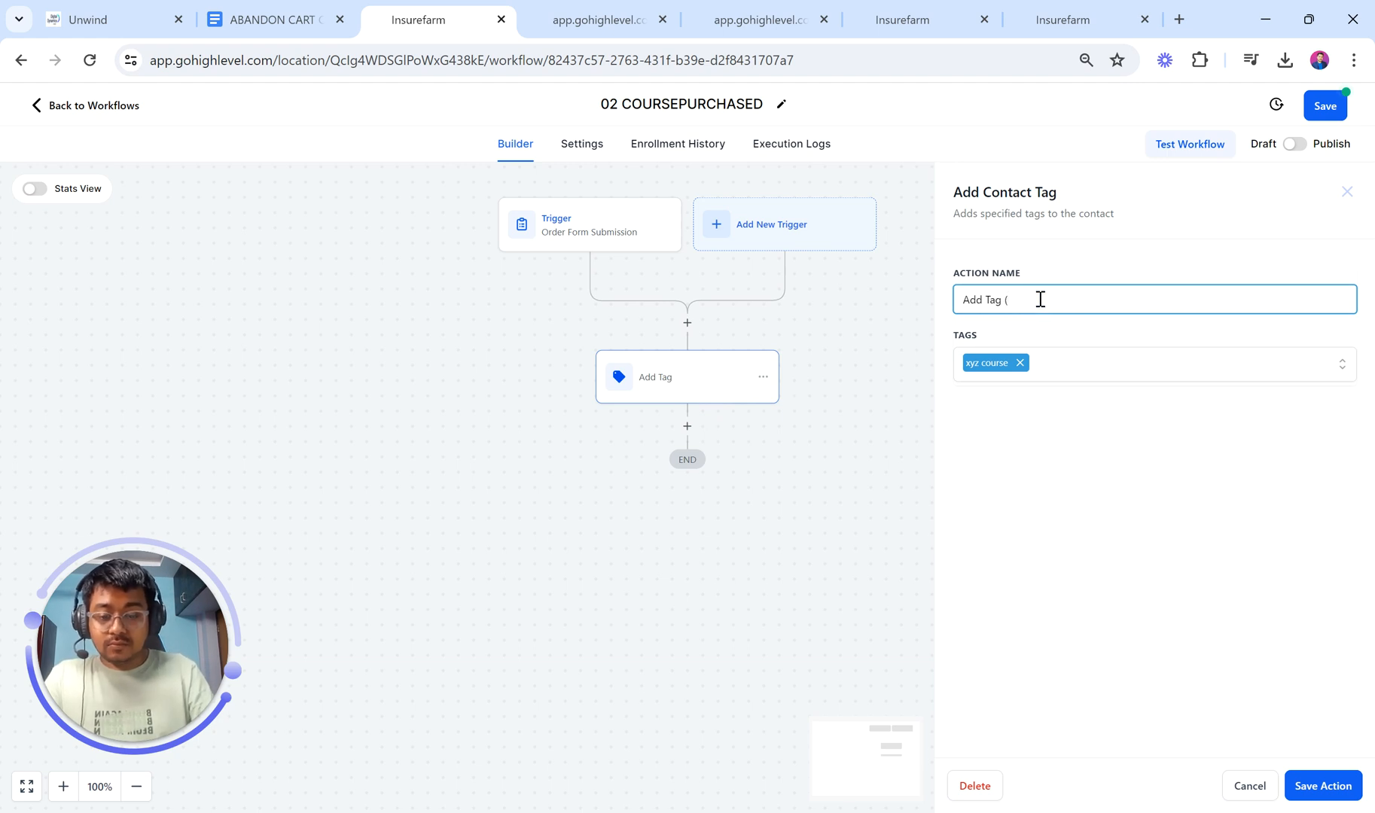
pyautogui.write('xyz Course')
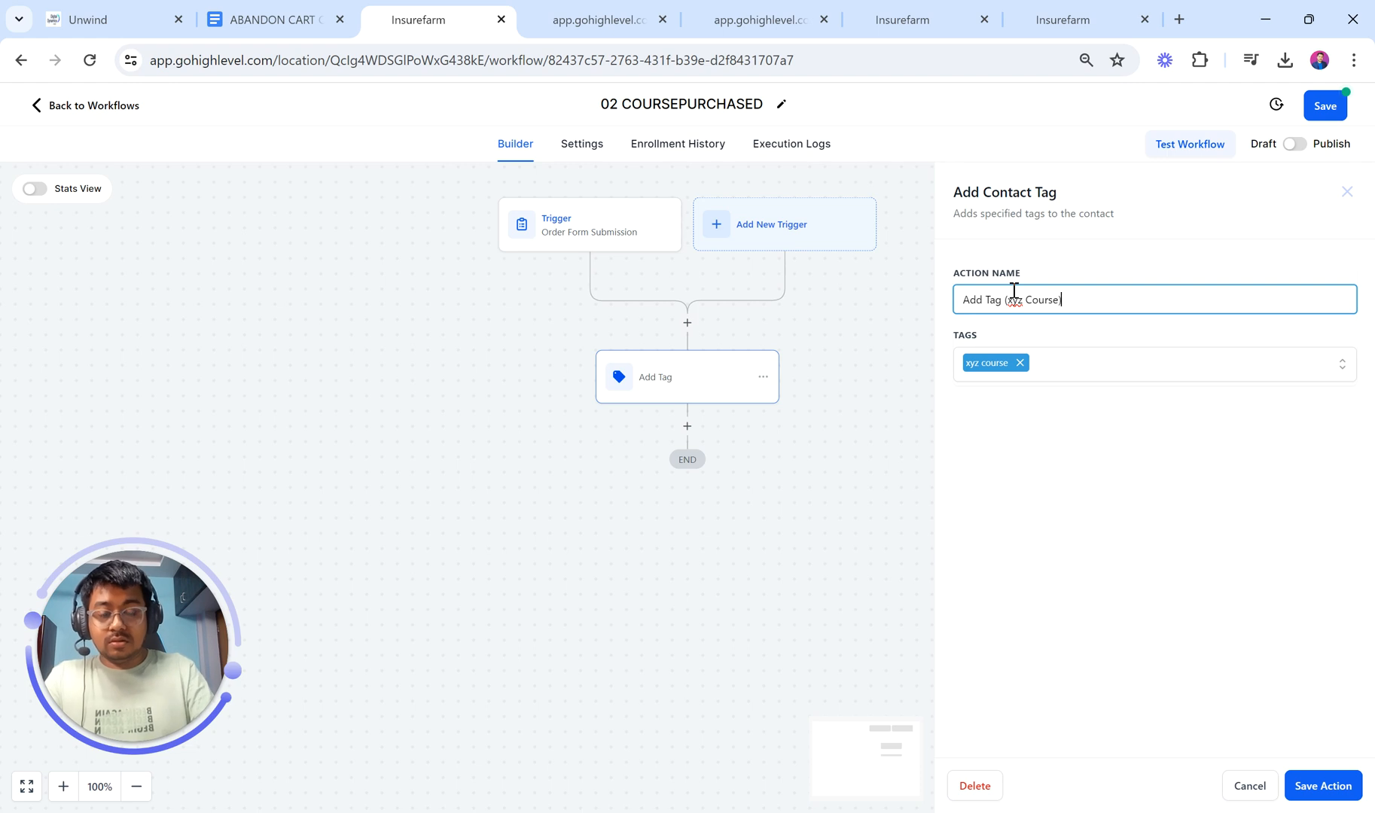
pyautogui.click(1323, 785)
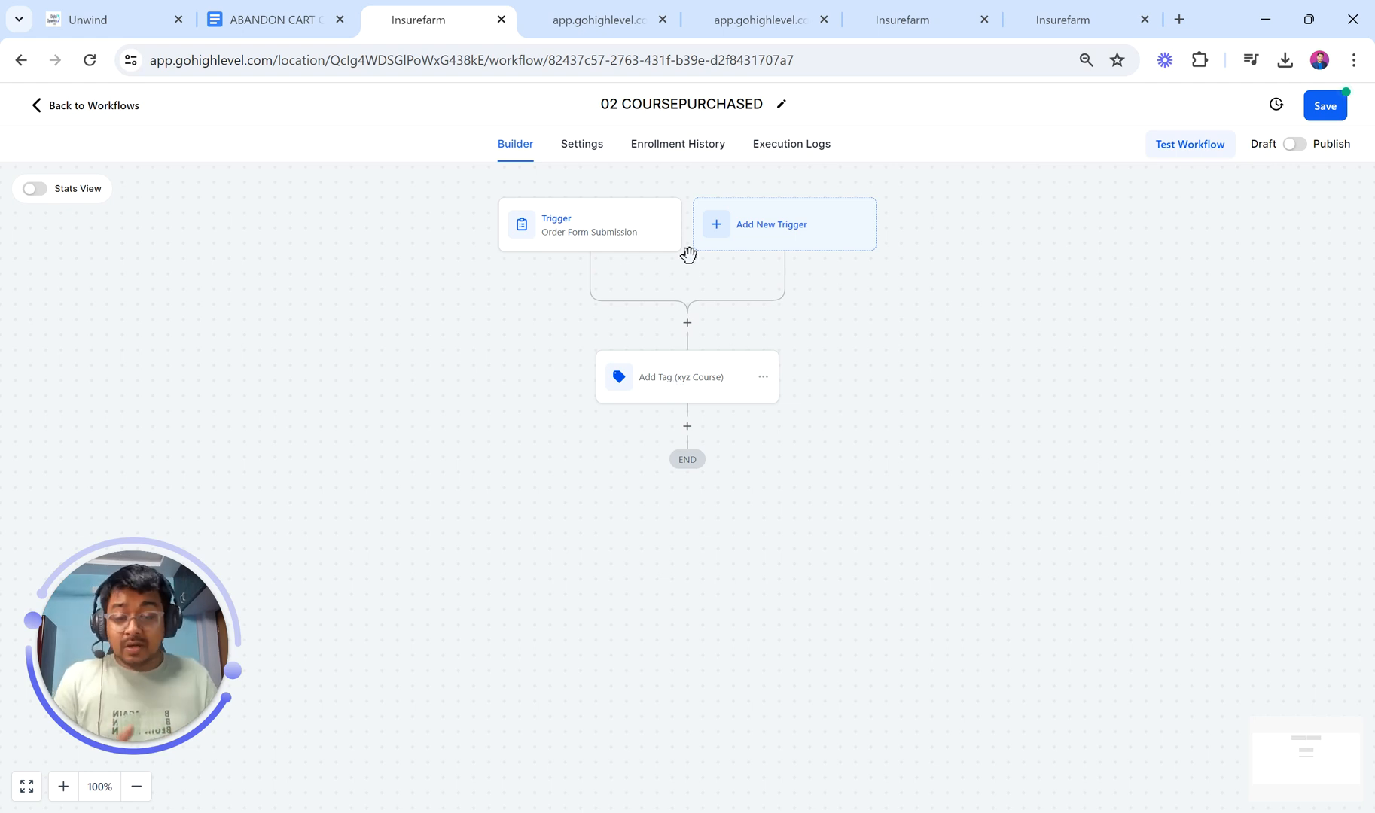
# Step: Add a Create/Update Opportunity step in the COURSE SALES AUTOMATION pipeline at the Course Purchased stage
pyautogui.click(687, 427)
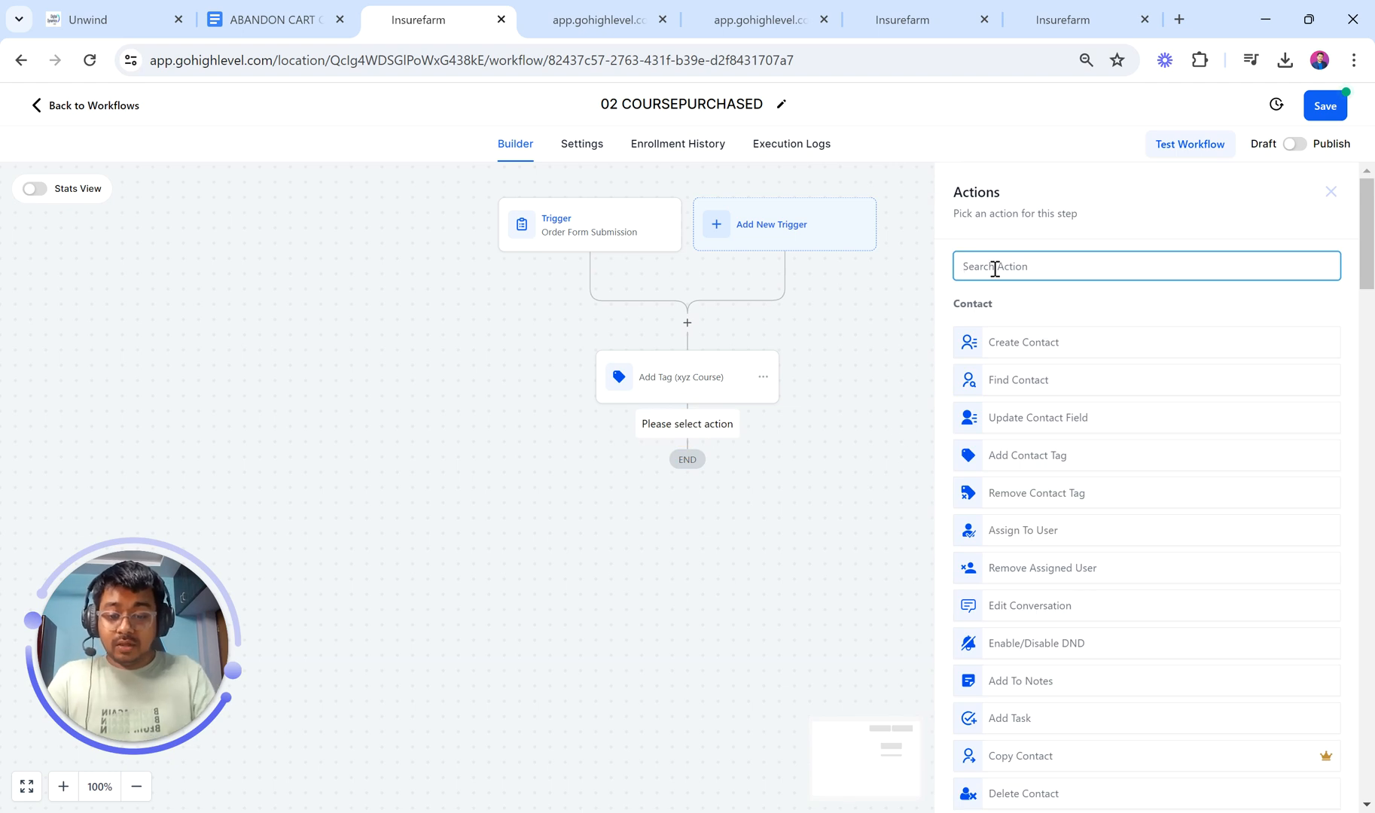
pyautogui.write('opp')
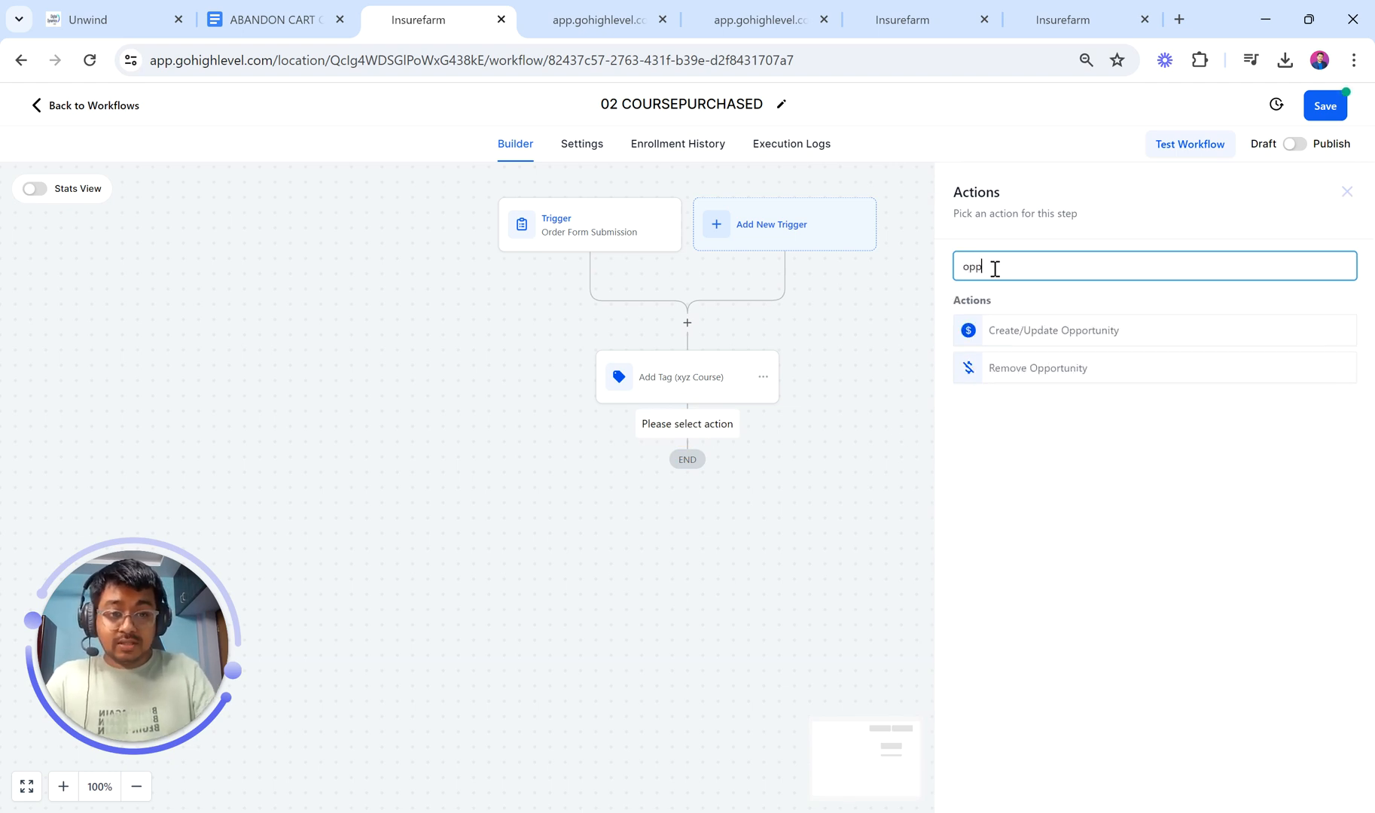
pyautogui.click(1033, 334)
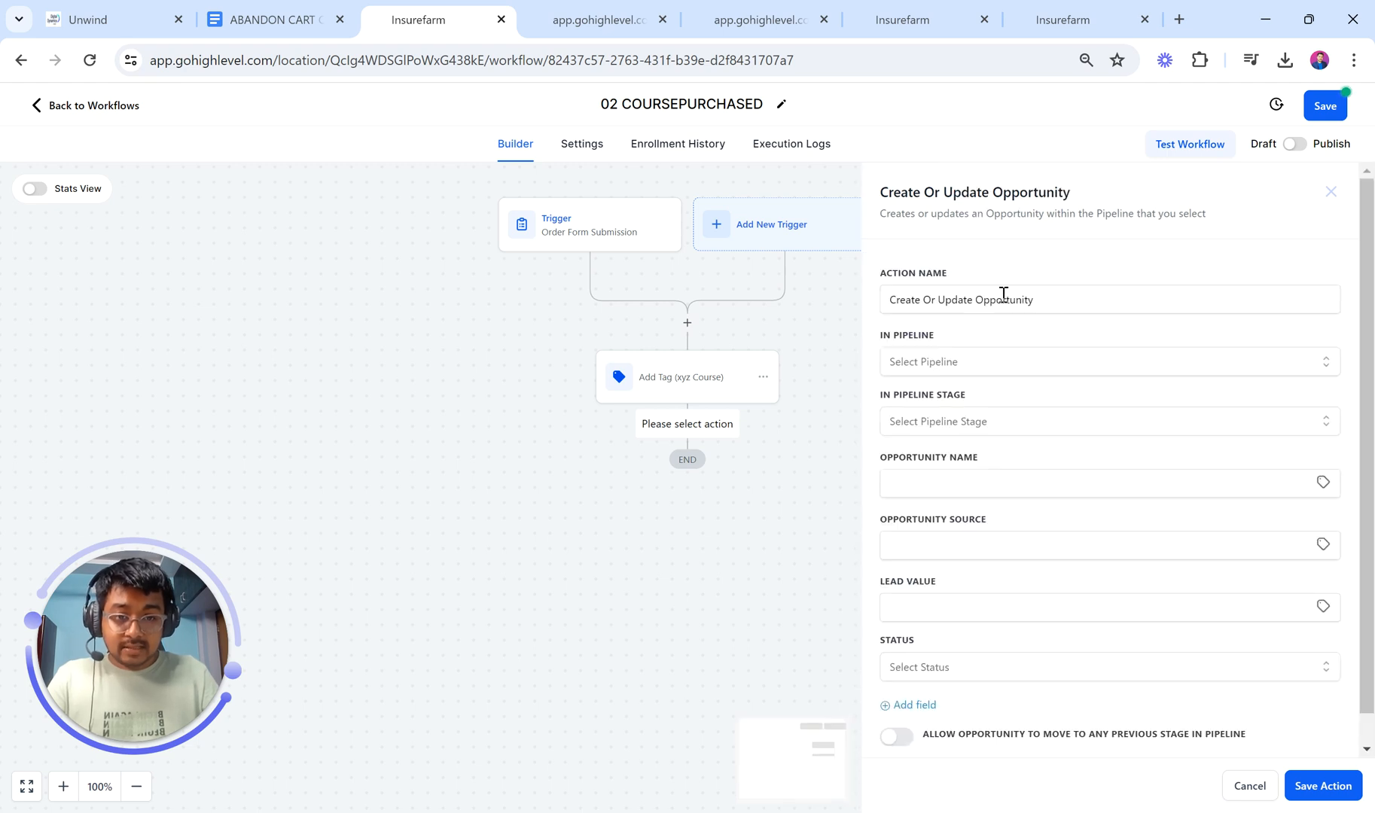
pyautogui.click(1008, 372)
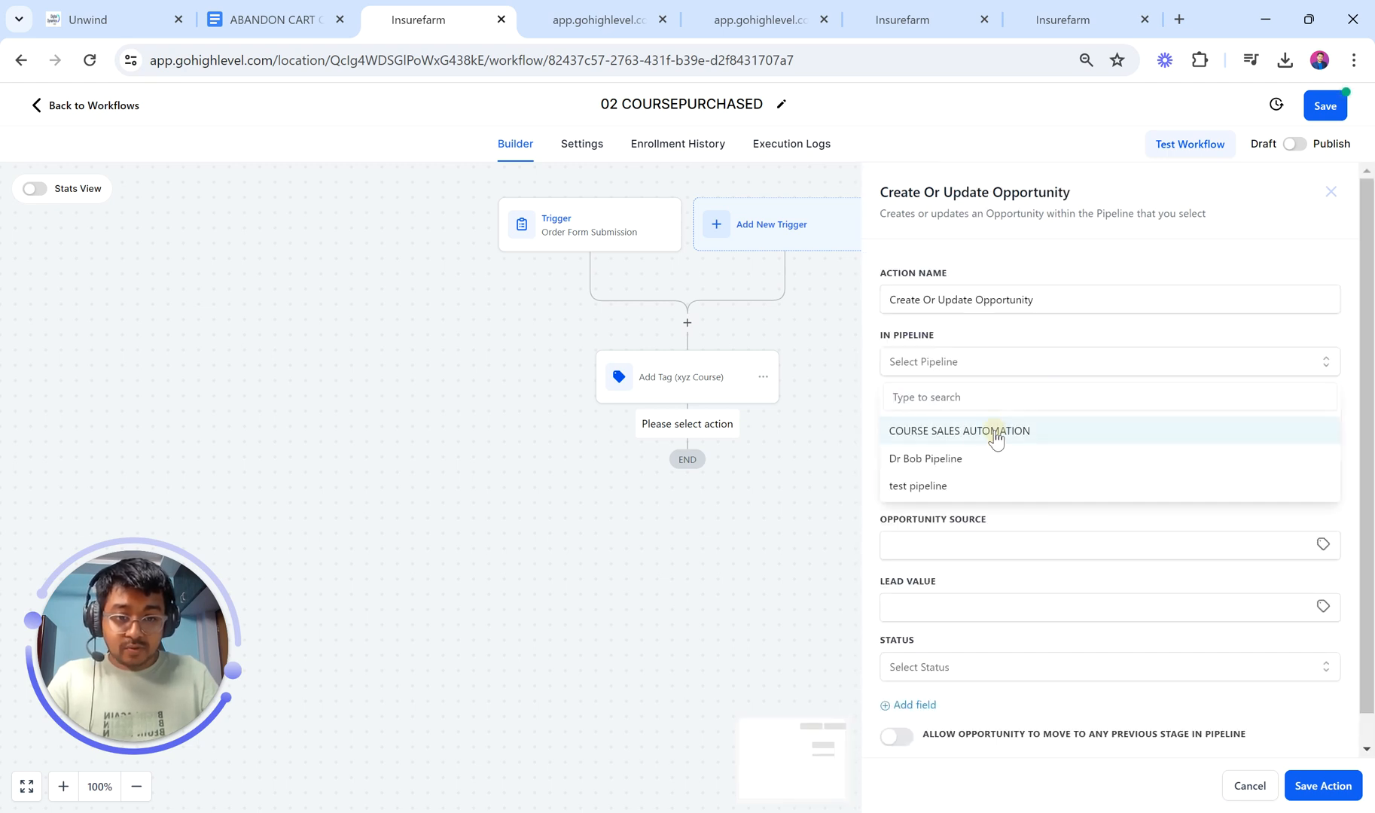
pyautogui.click(992, 432)
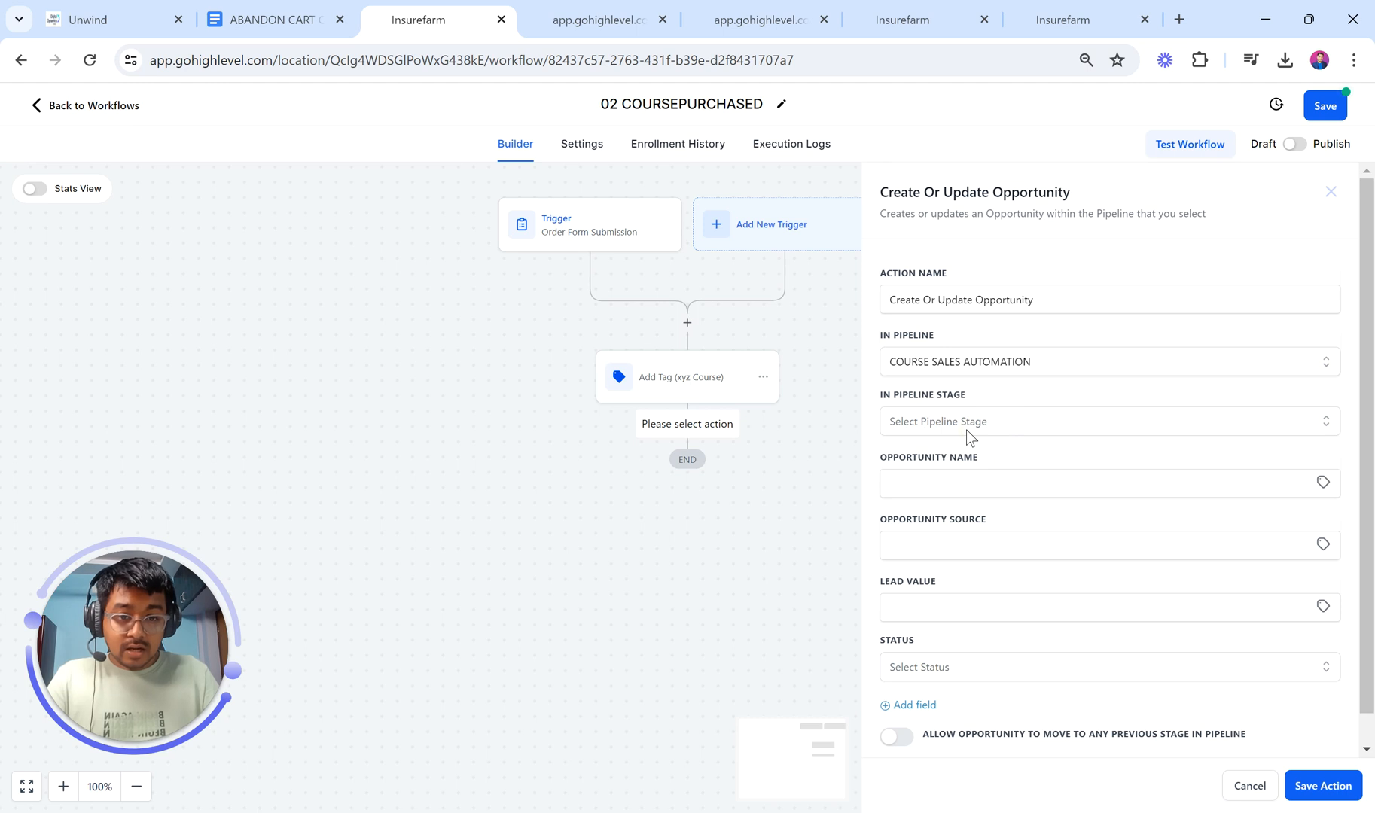
pyautogui.click(965, 429)
pyautogui.click(956, 516)
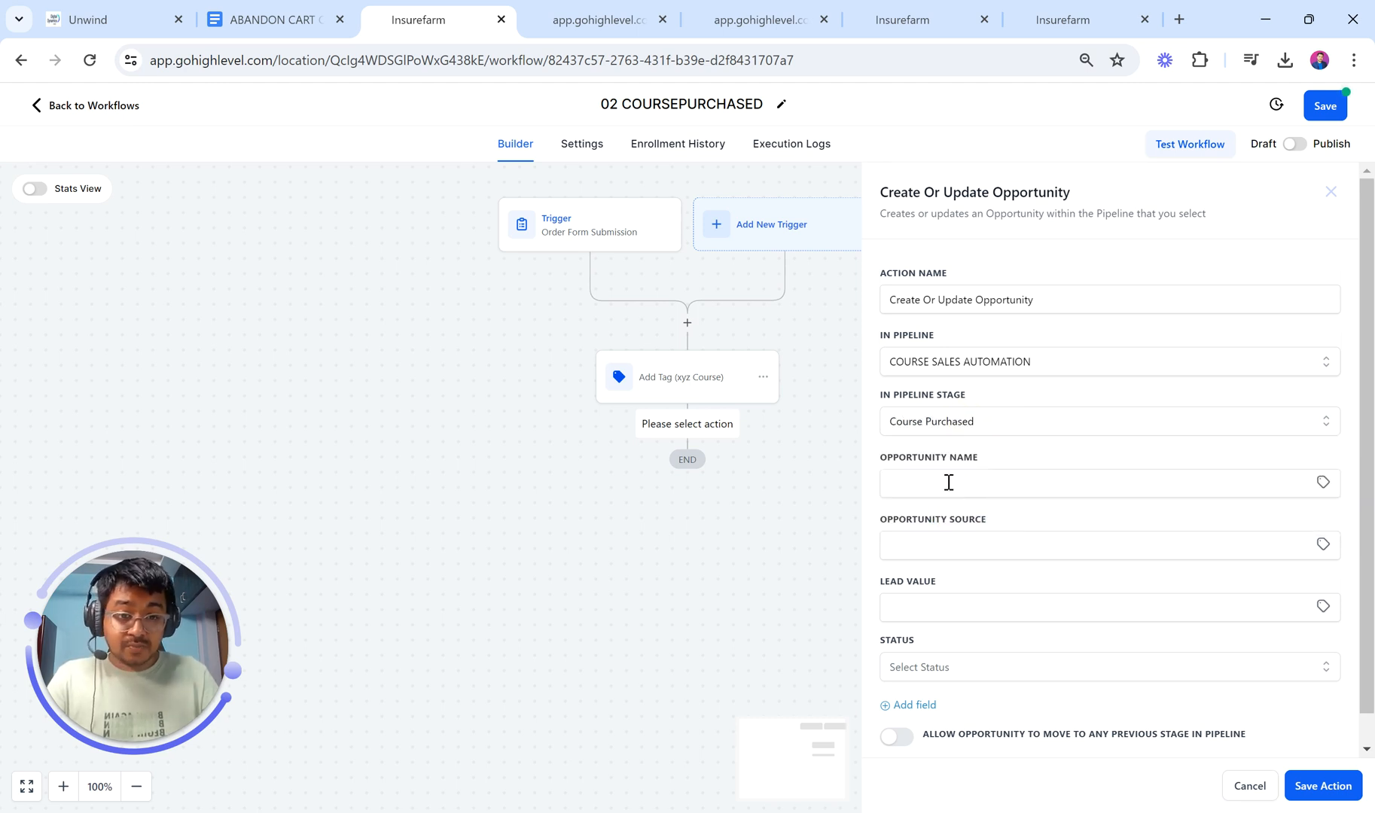
# Step: Name the opportunity by contact name and email, set lead value 999 and status won, and save
pyautogui.click(949, 482)
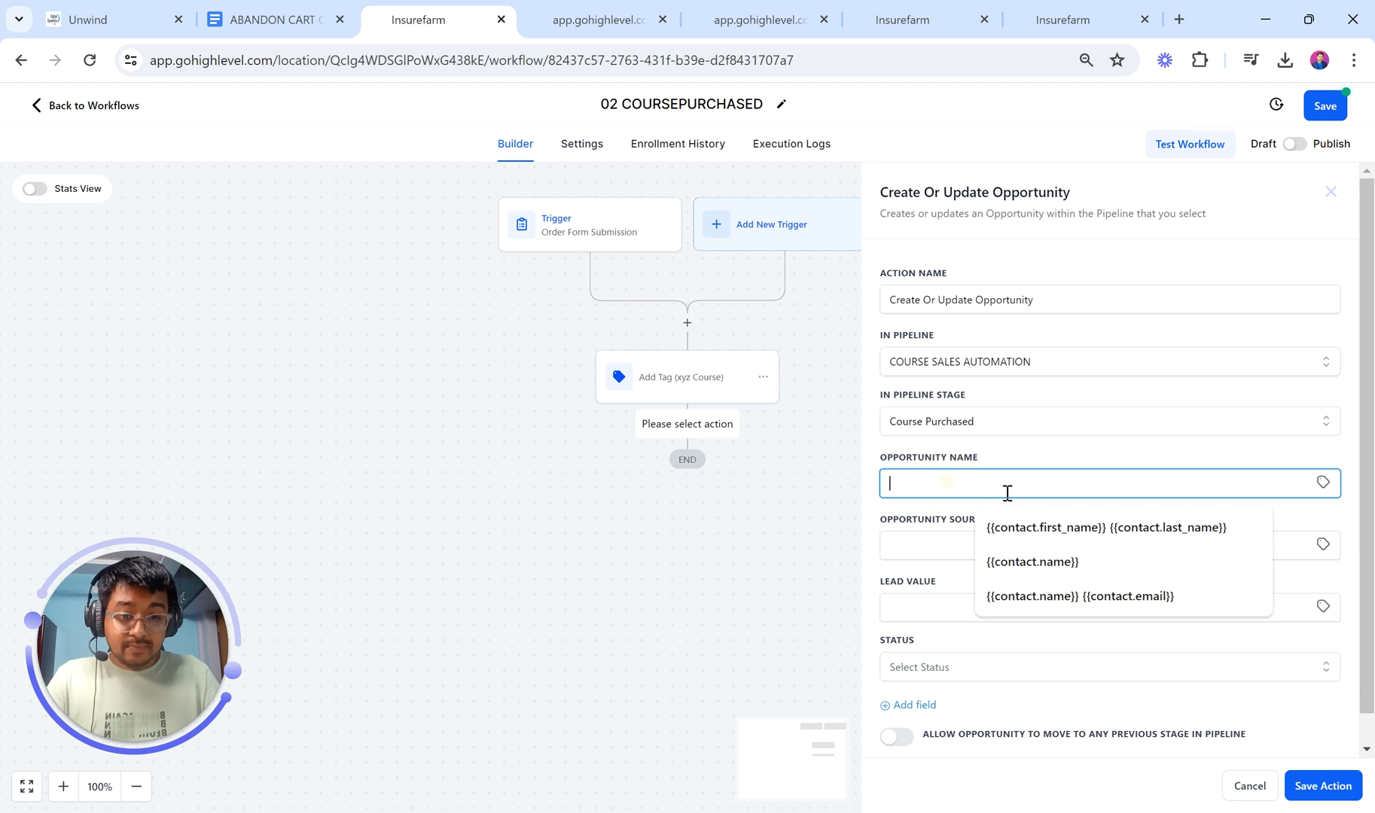
pyautogui.click(1082, 528)
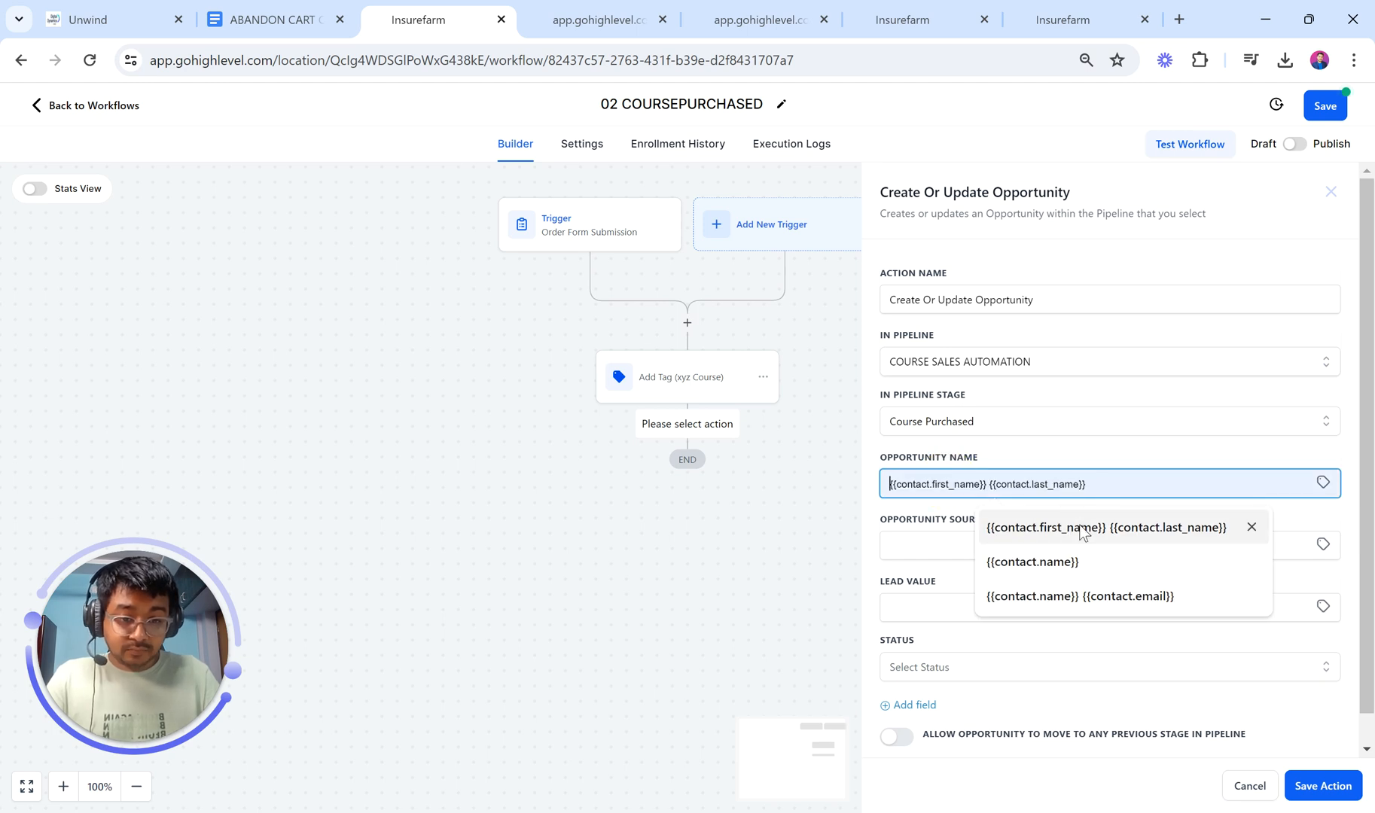
pyautogui.click(1085, 595)
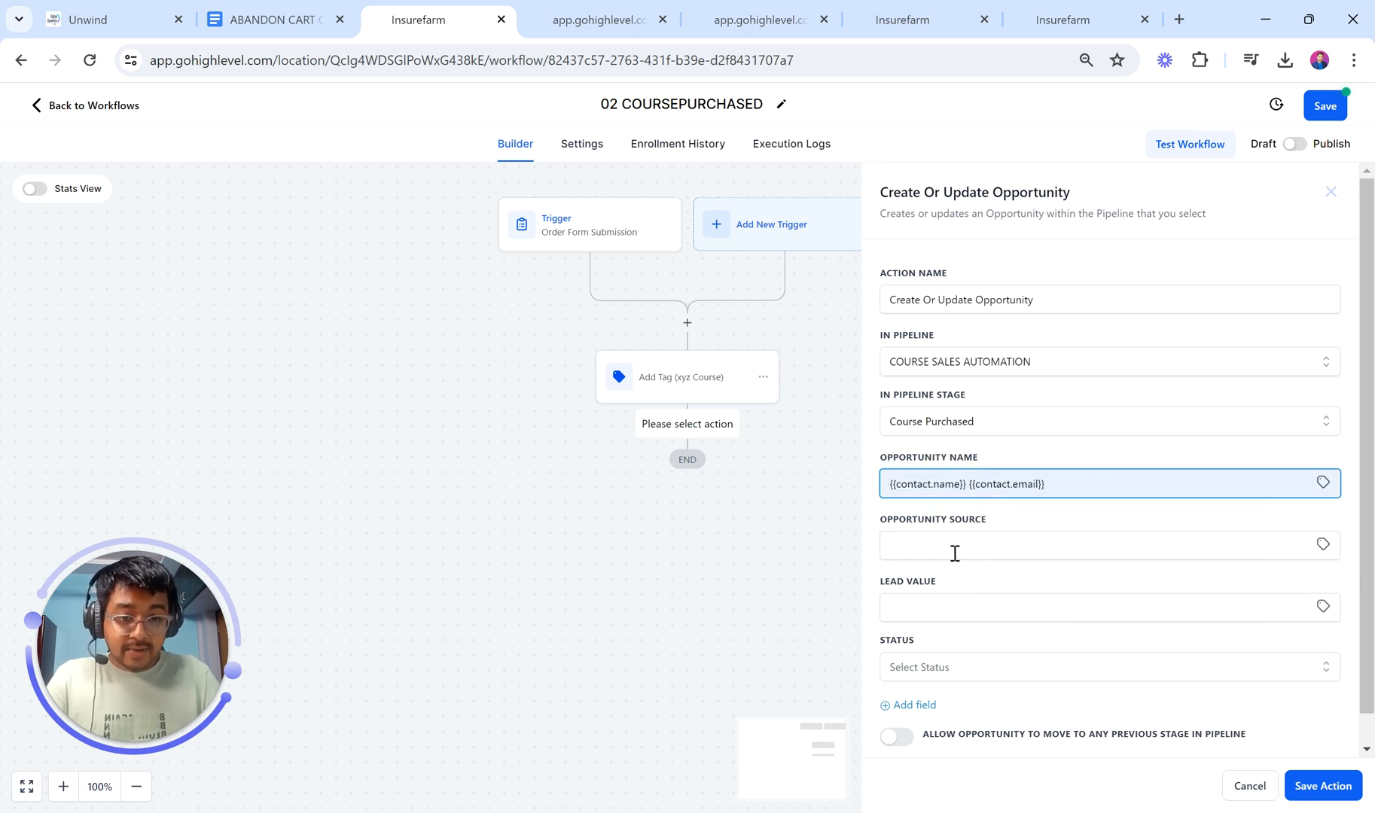
pyautogui.scroll(-1, 955, 554)
pyautogui.click(950, 579)
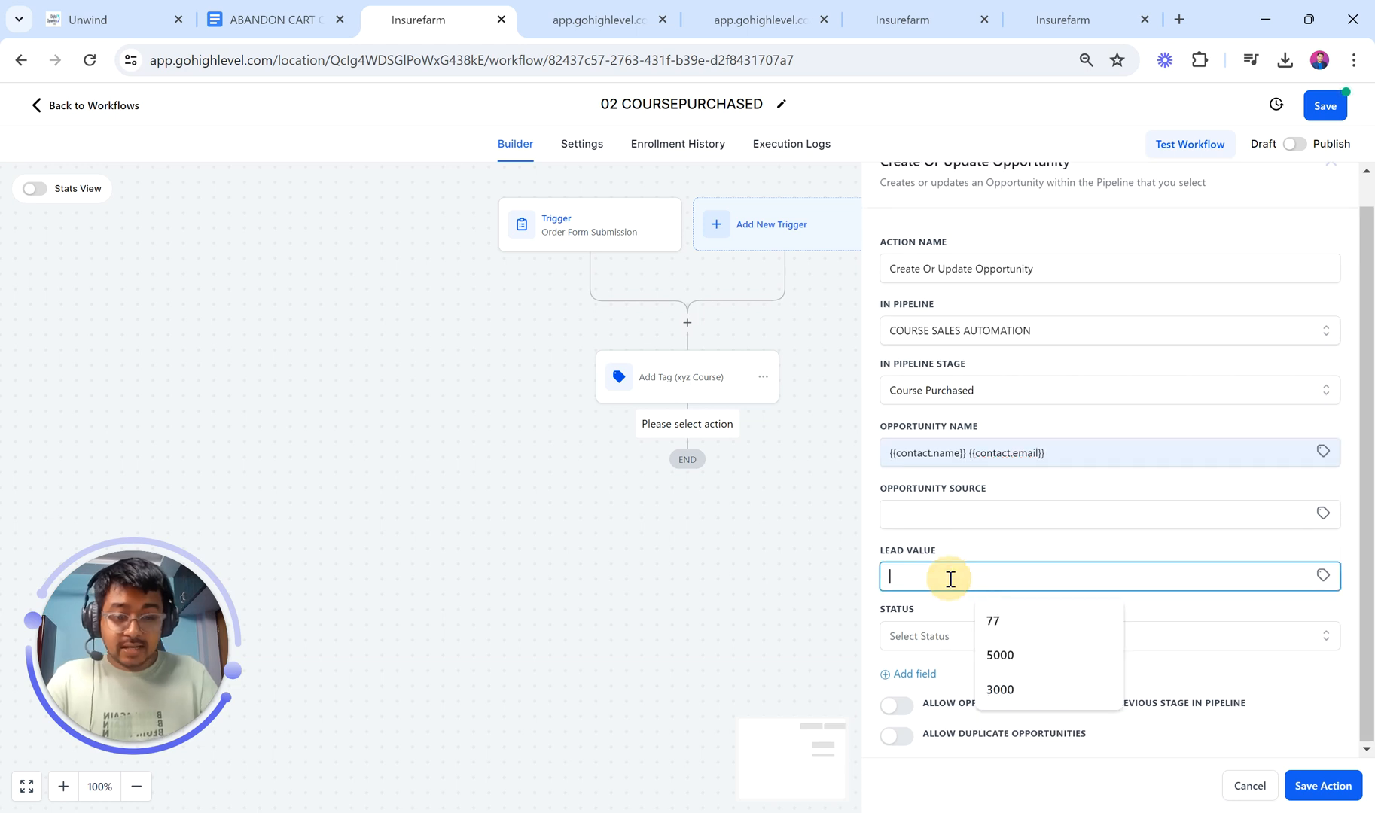
pyautogui.write('999')
pyautogui.click(968, 610)
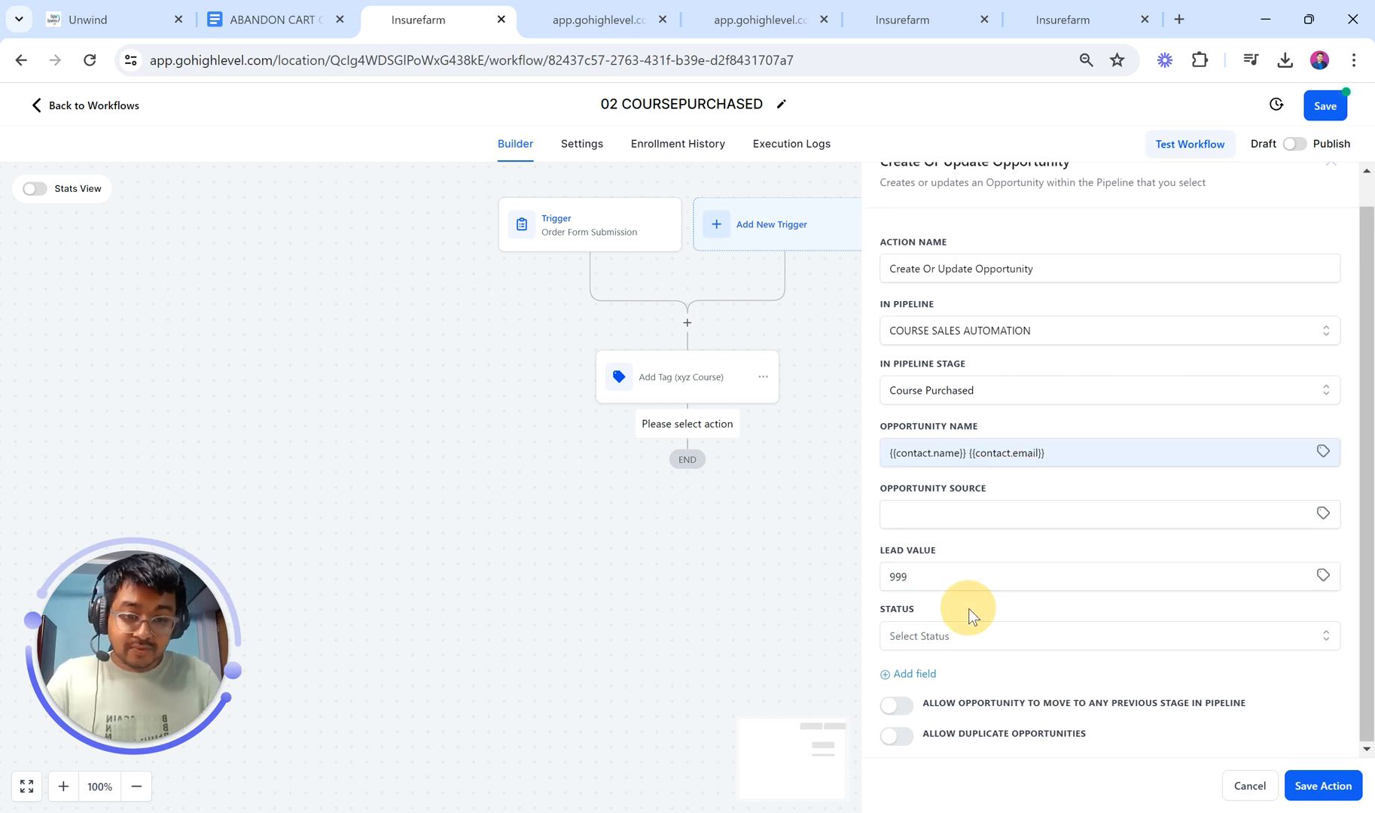
pyautogui.click(969, 634)
pyautogui.click(945, 701)
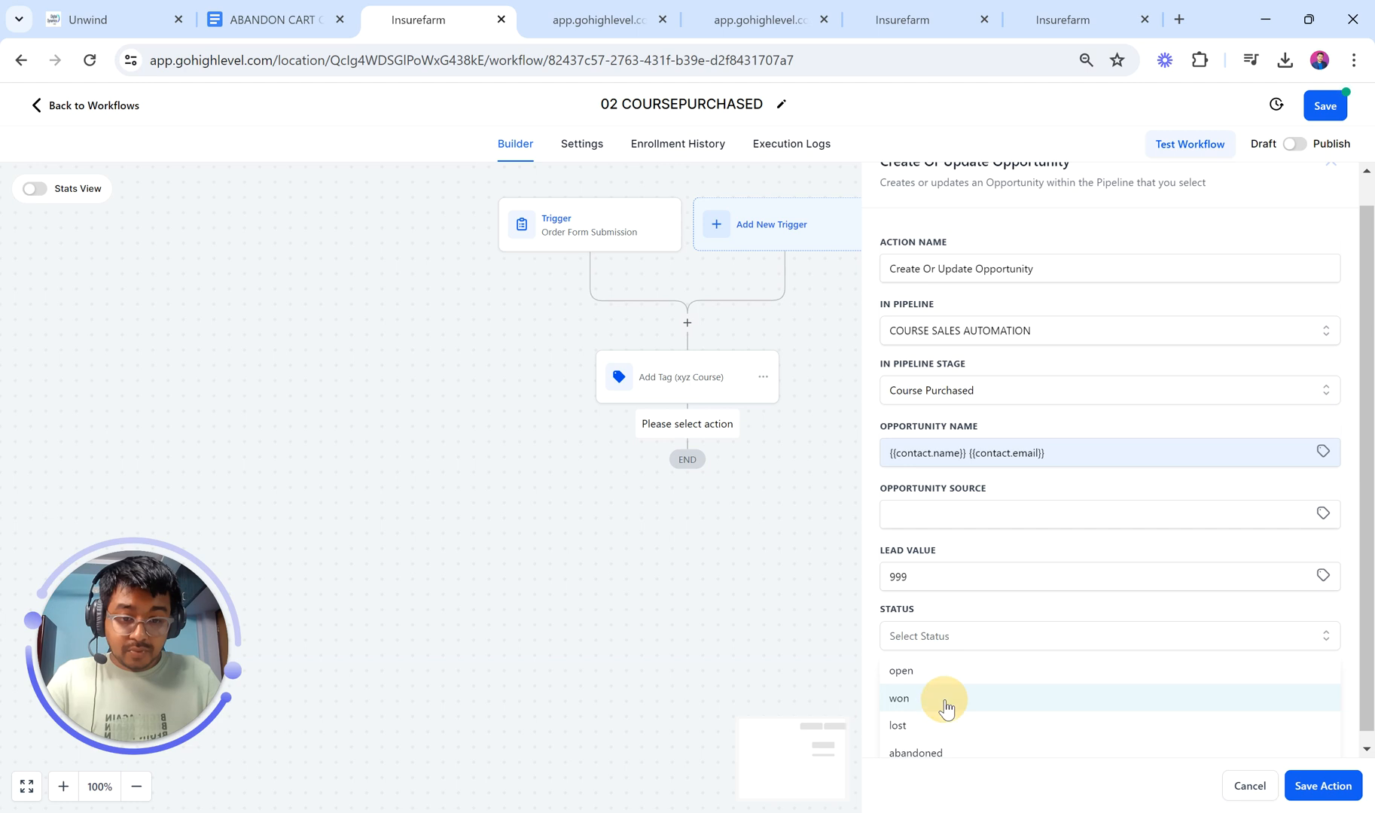
pyautogui.click(1323, 786)
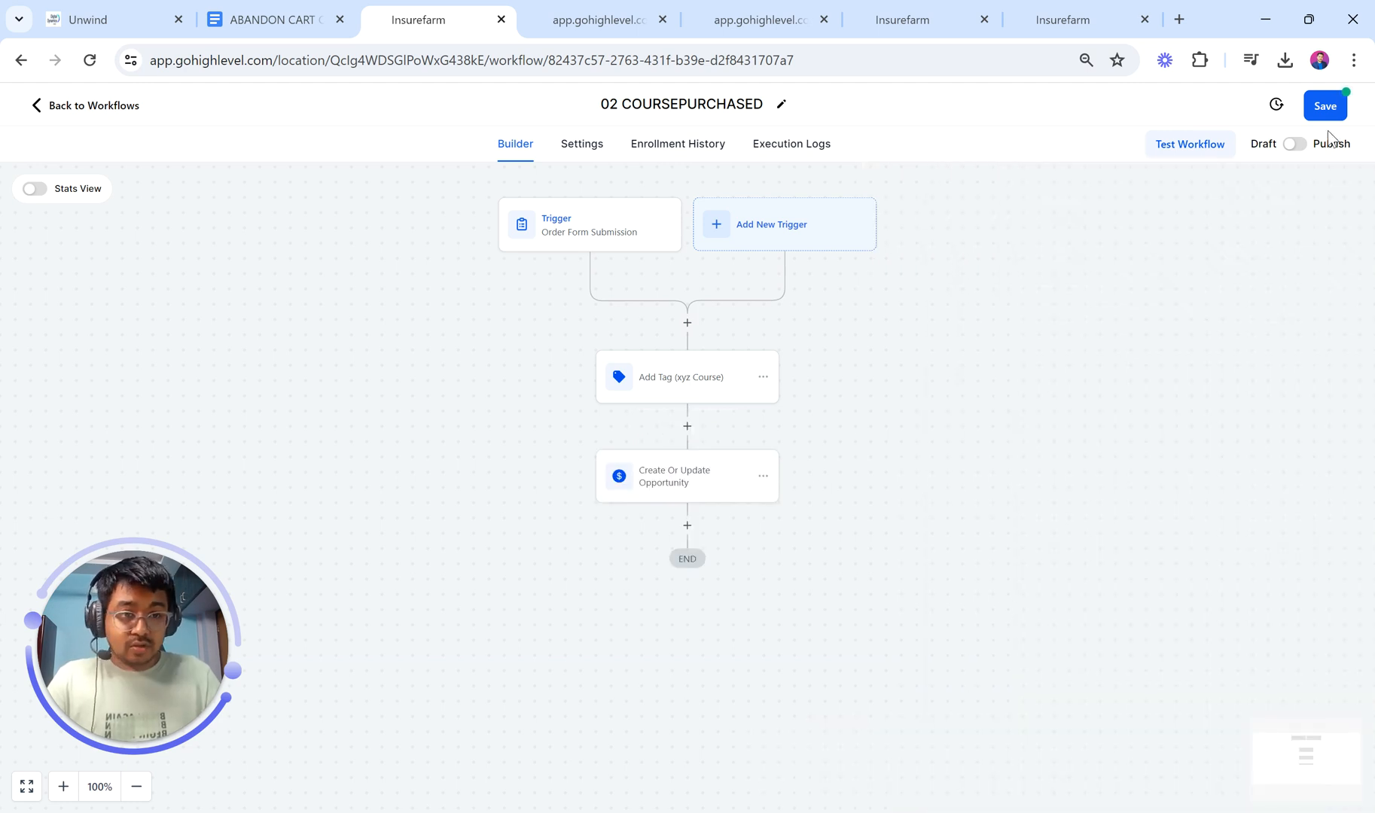
# Step: Save and publish the 02 COURSEPURCHASED workflow, then start a new step after Create Or Update Opportunity
pyautogui.click(1336, 105)
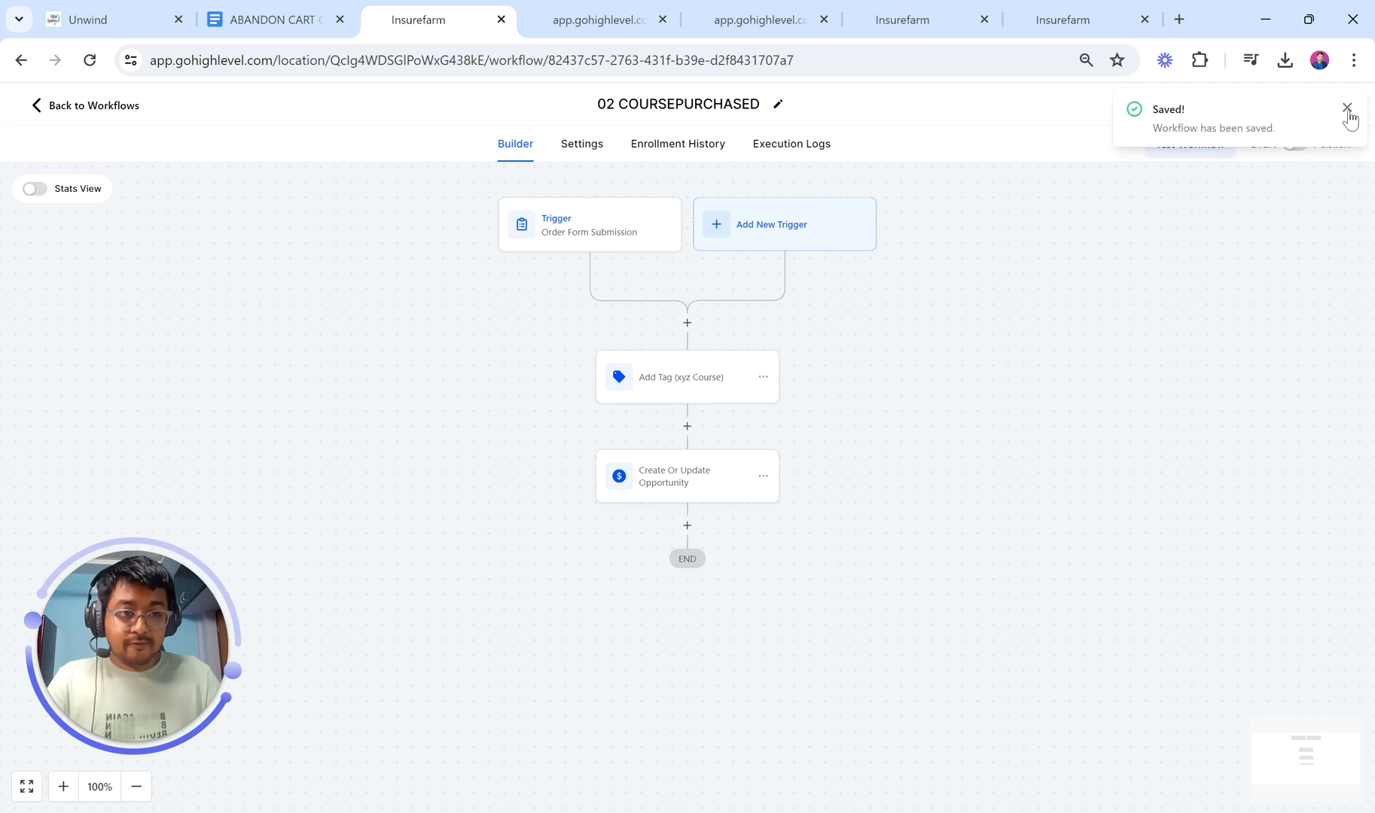
pyautogui.click(1347, 109)
pyautogui.click(1295, 144)
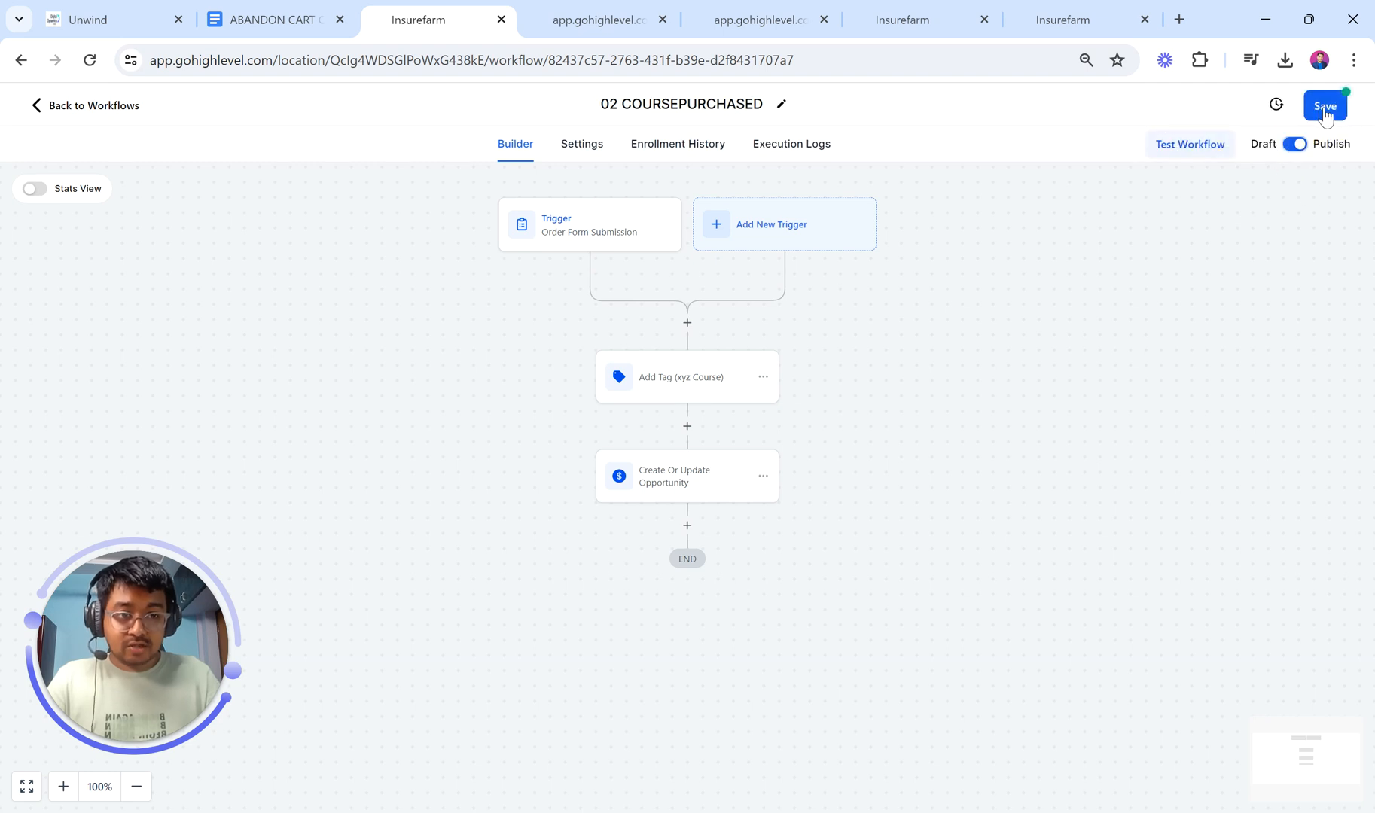
pyautogui.click(1325, 107)
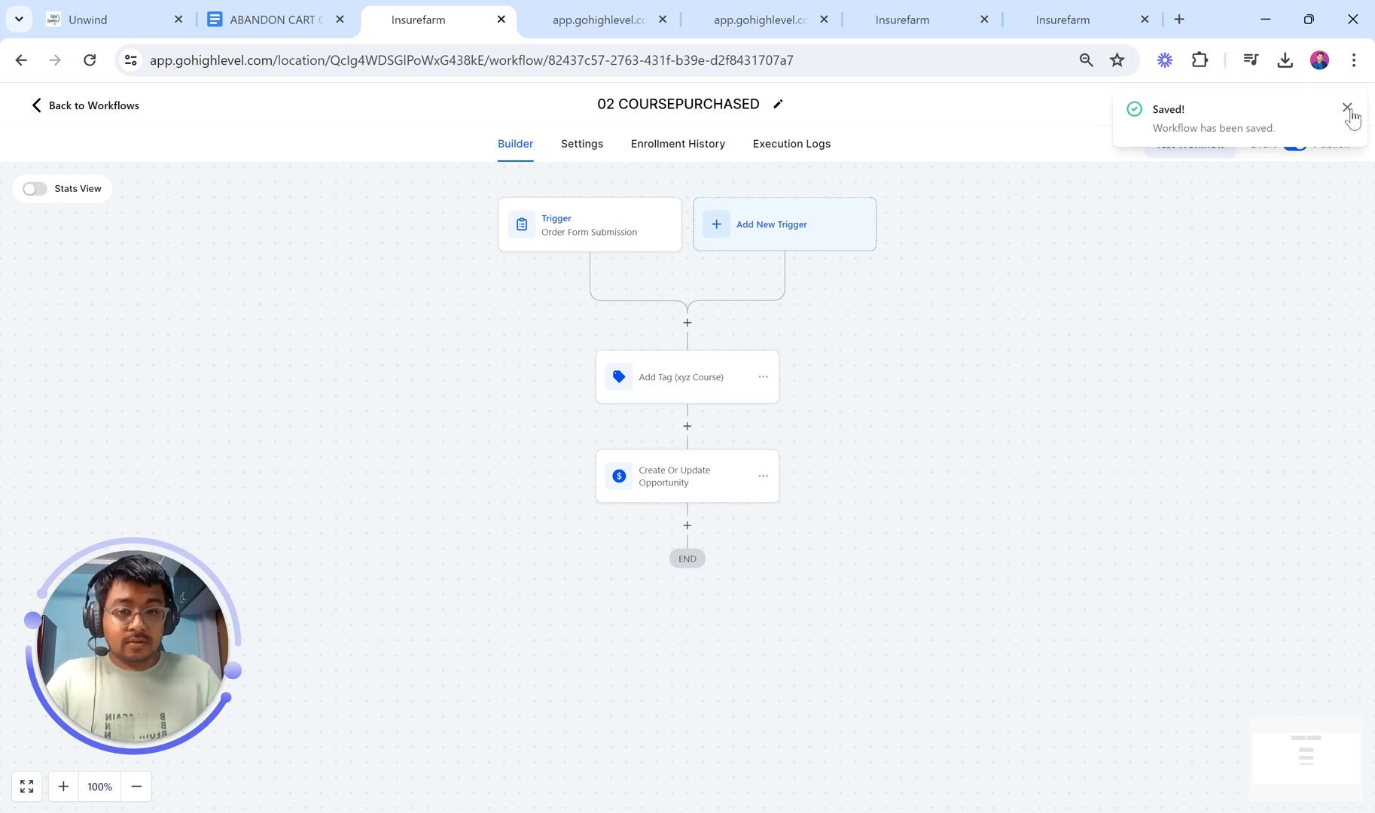
pyautogui.click(686, 529)
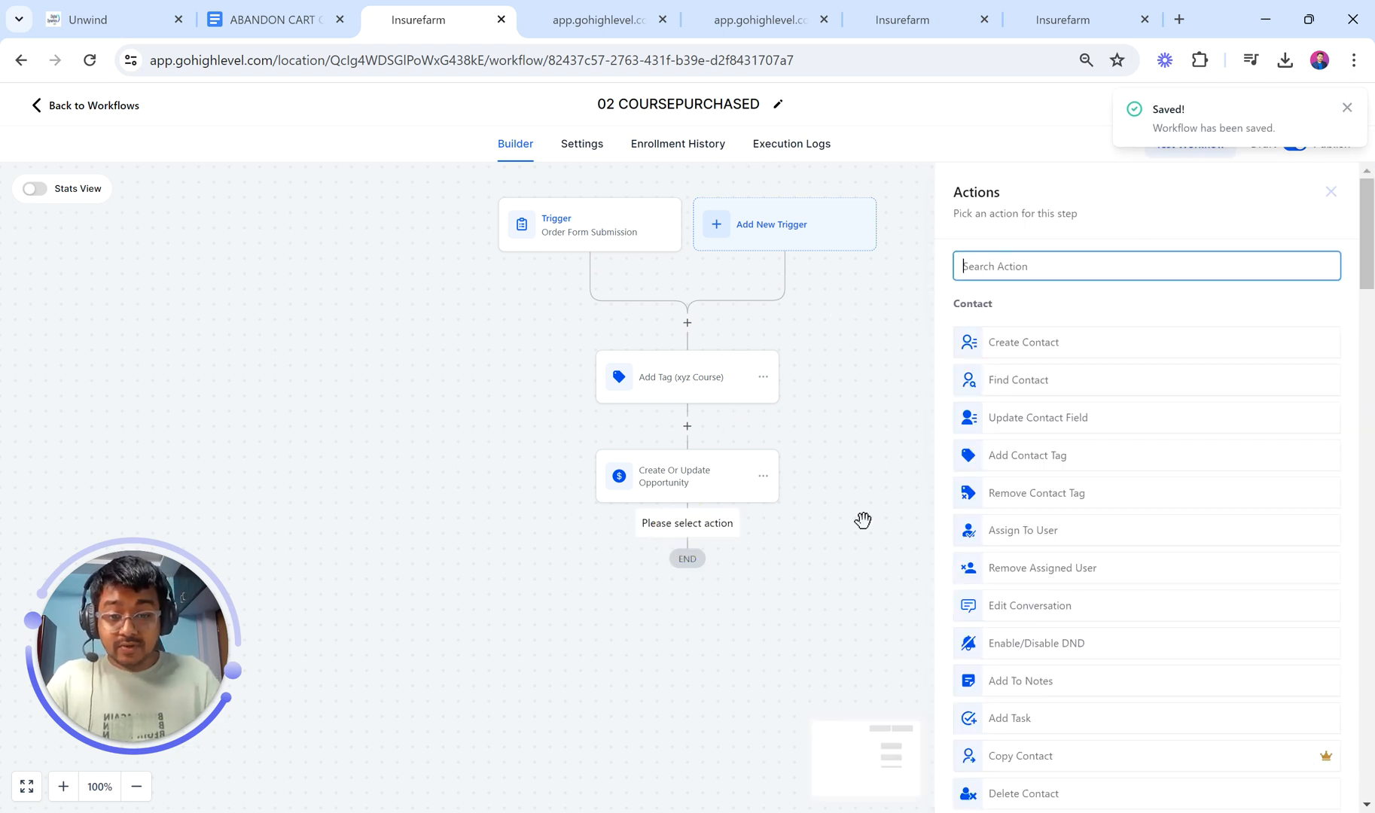
# Step: Add a Send Email action named 'Welcome Enail'
pyautogui.write('email')
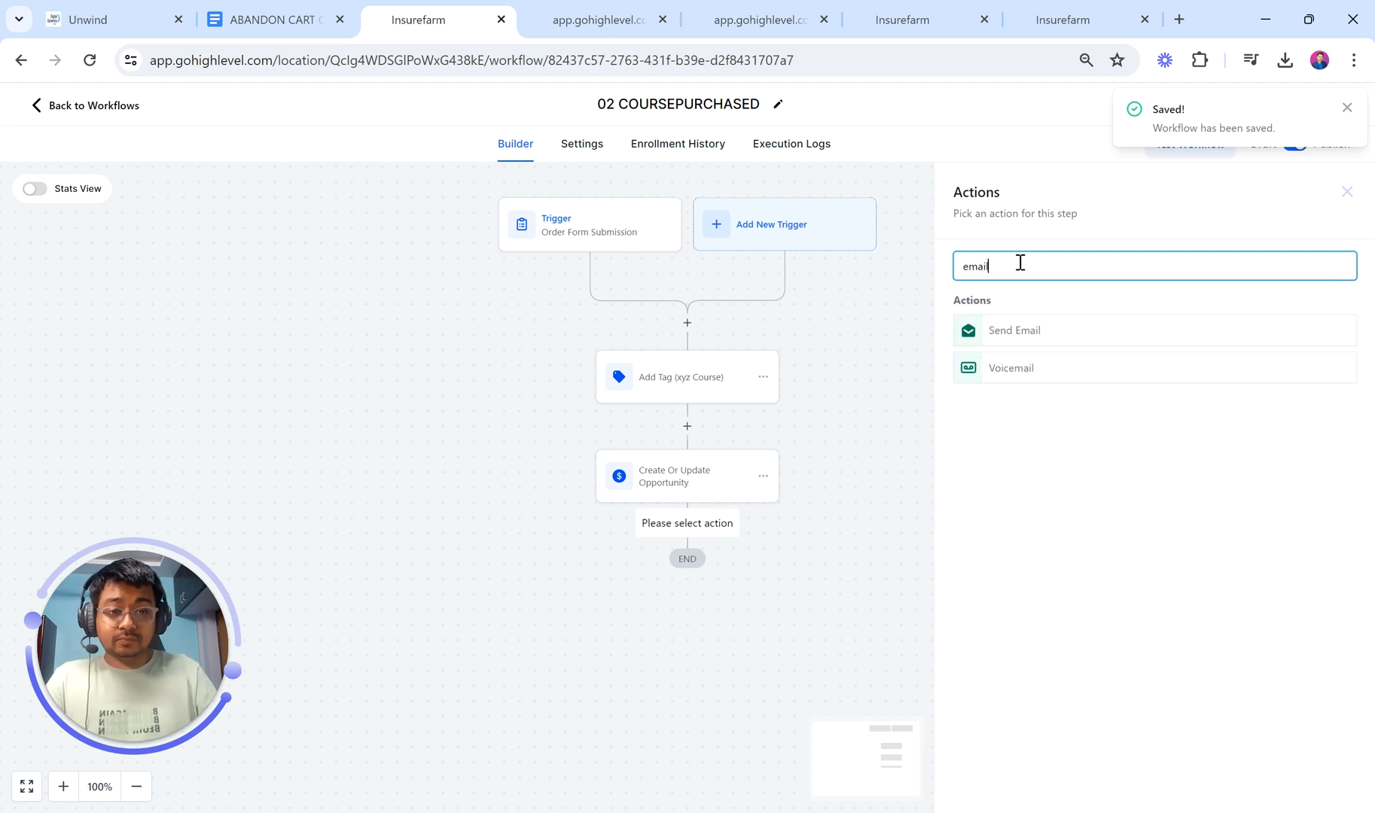
pyautogui.click(1000, 337)
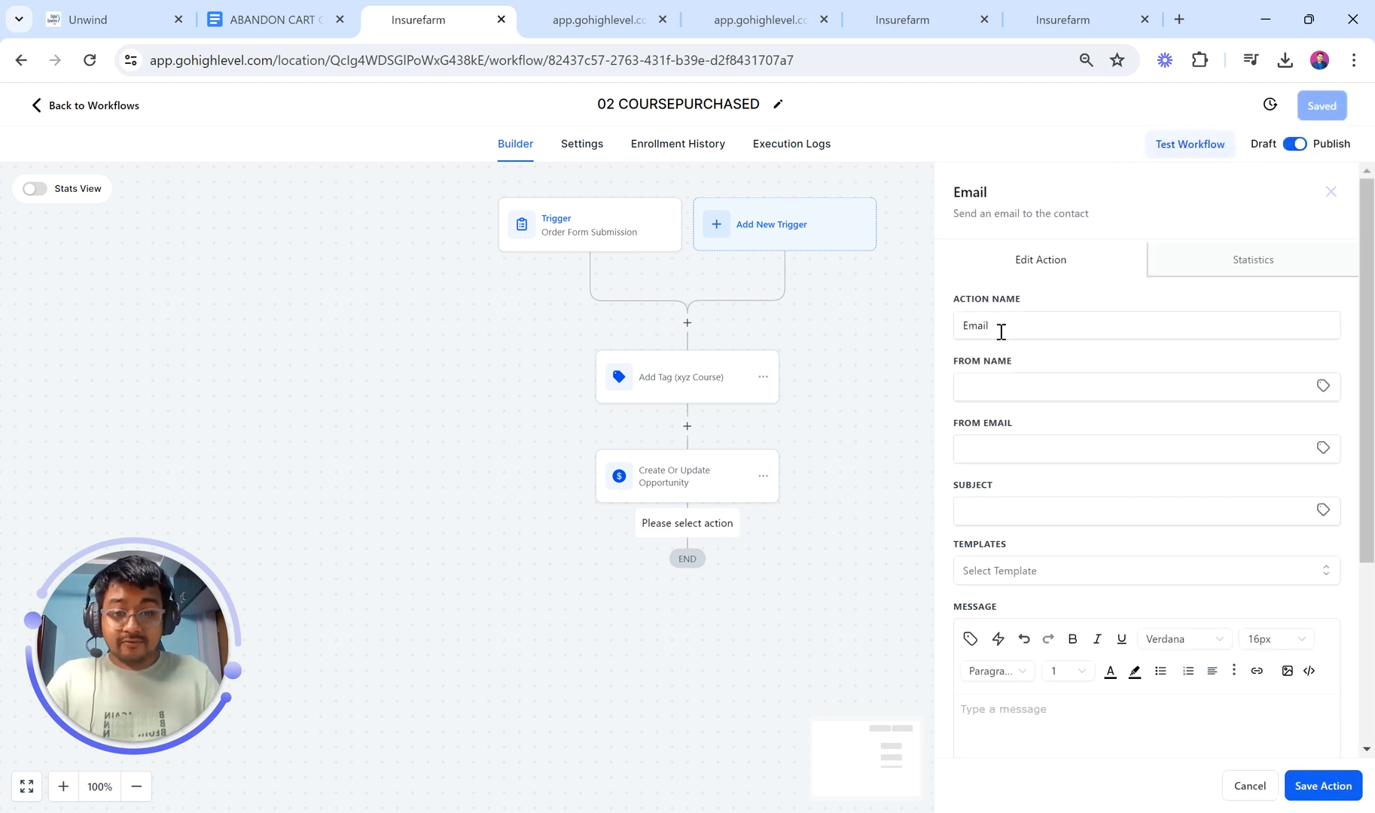
pyautogui.moveTo(1015, 328); pyautogui.dragTo(950, 330)
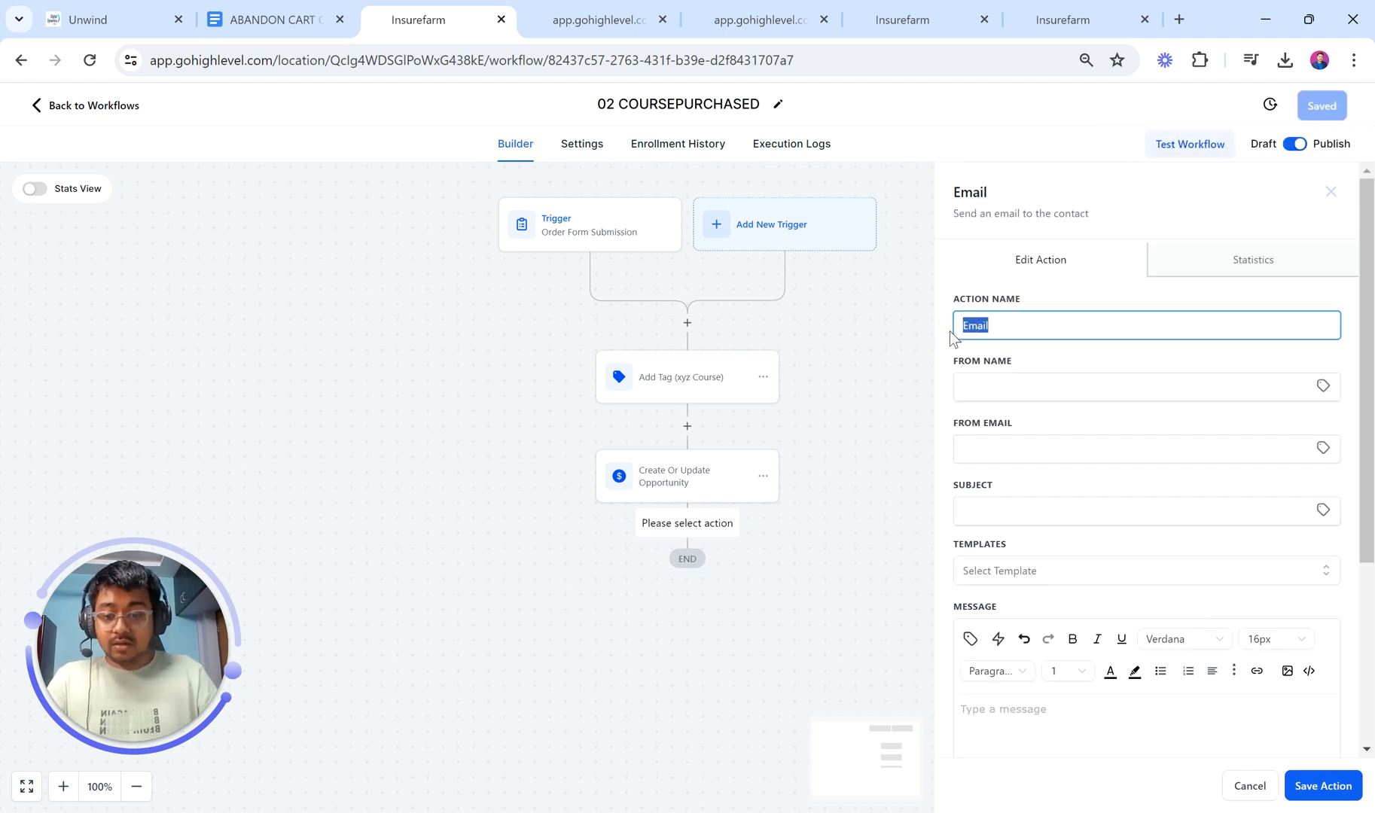
pyautogui.write('Welcome Ema')
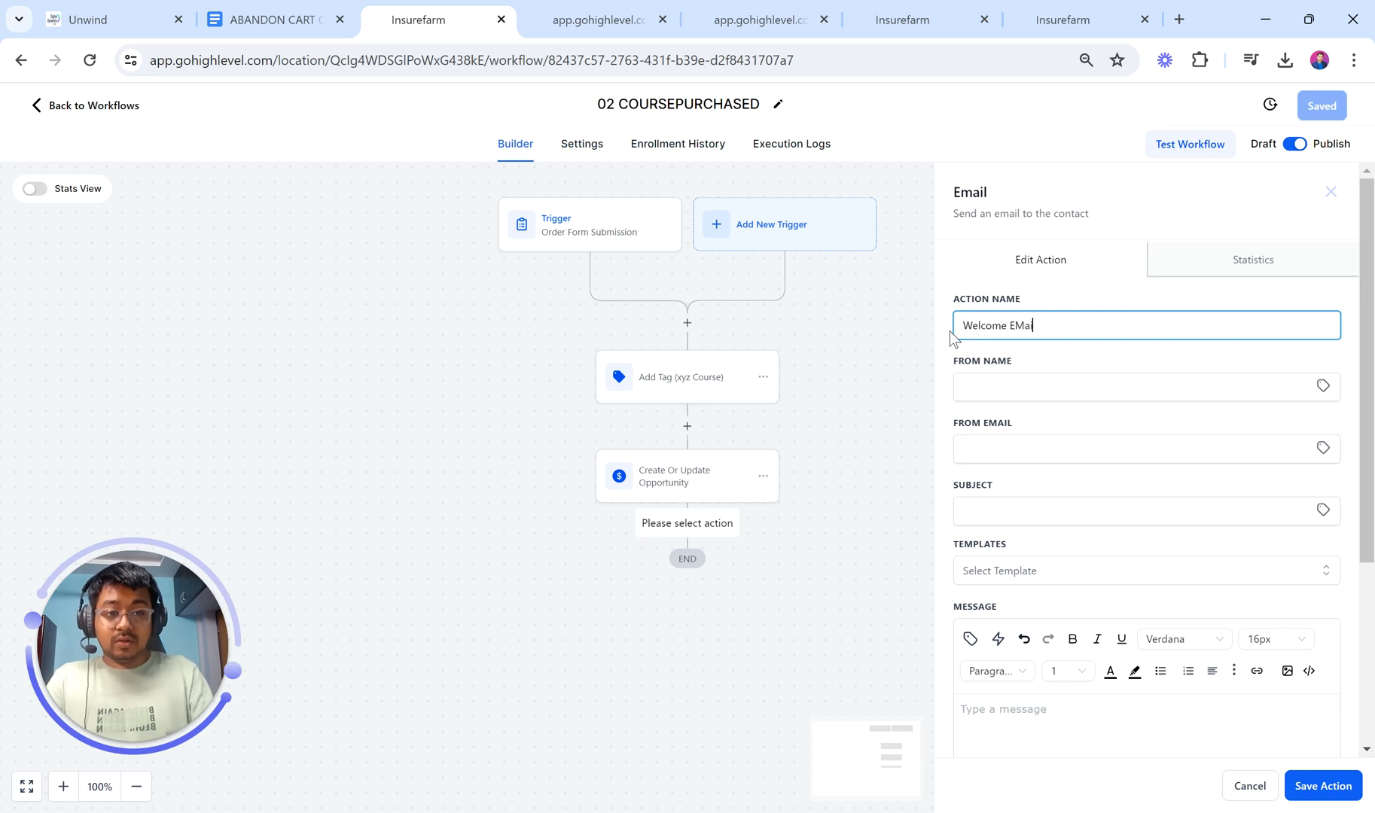
pyautogui.press('BackSpace')
pyautogui.press('BackSpace')
pyautogui.write('nail')
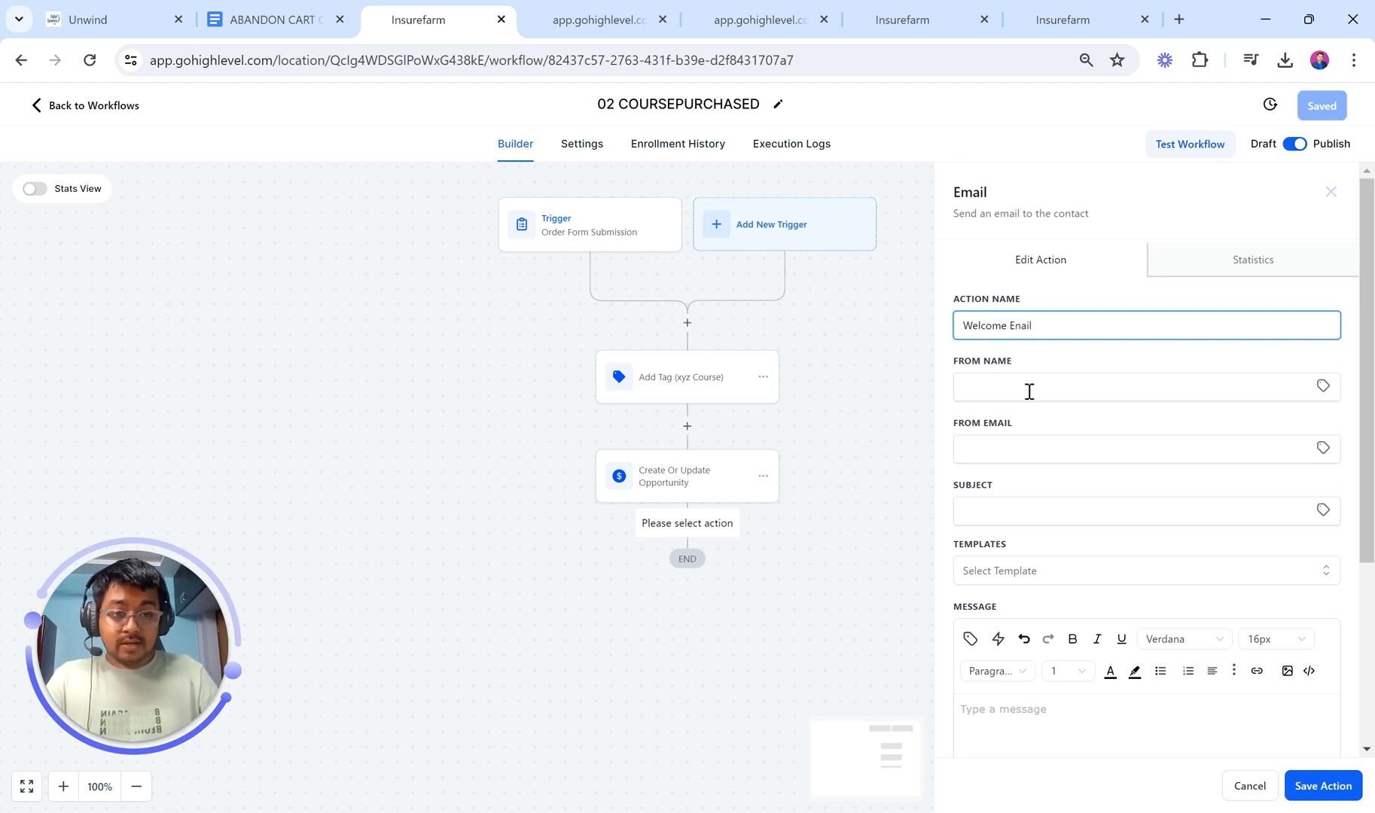
# Step: Fill in the sender's name and choose the suggested sender e-mail address
pyautogui.click(1029, 391)
pyautogui.write('pritam')
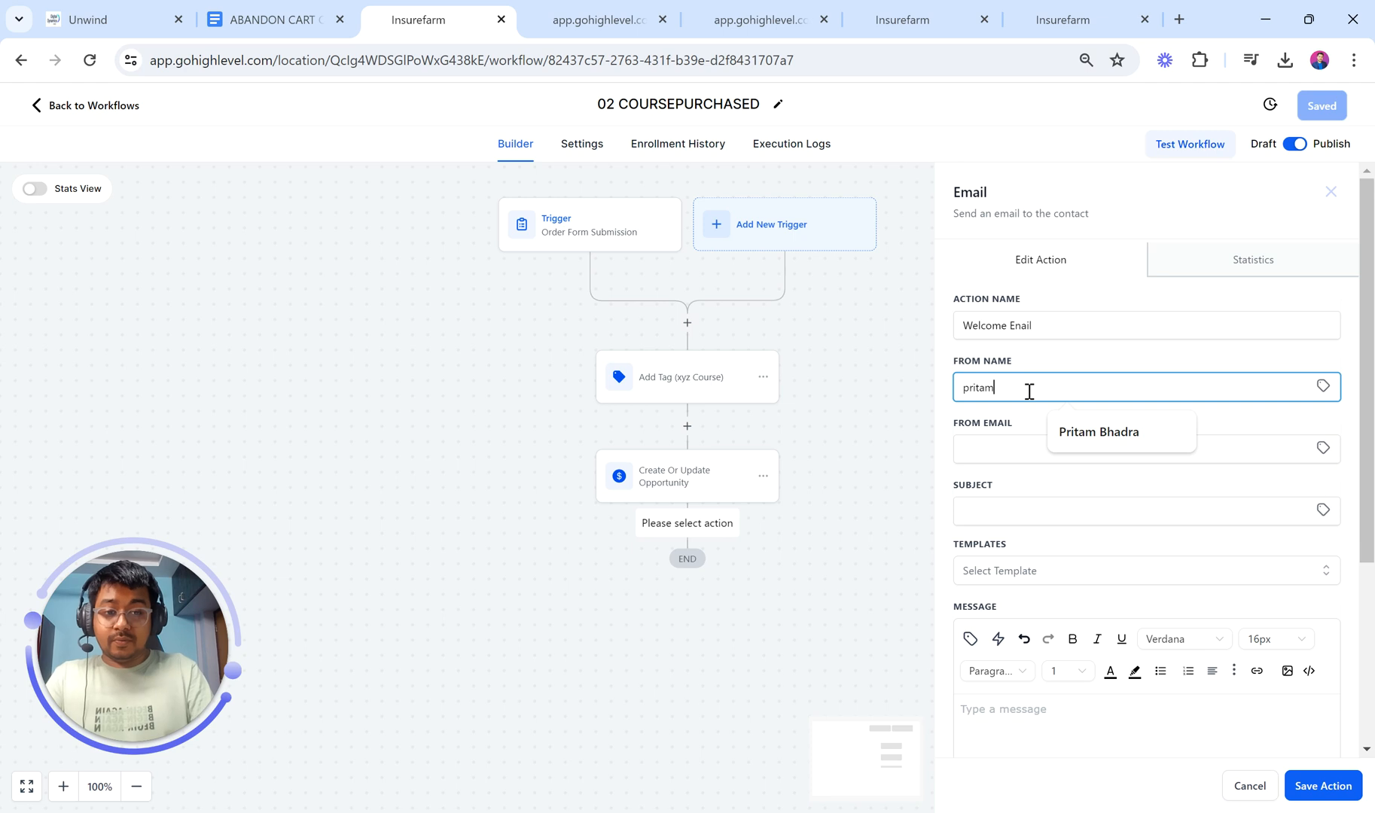
pyautogui.write('@')
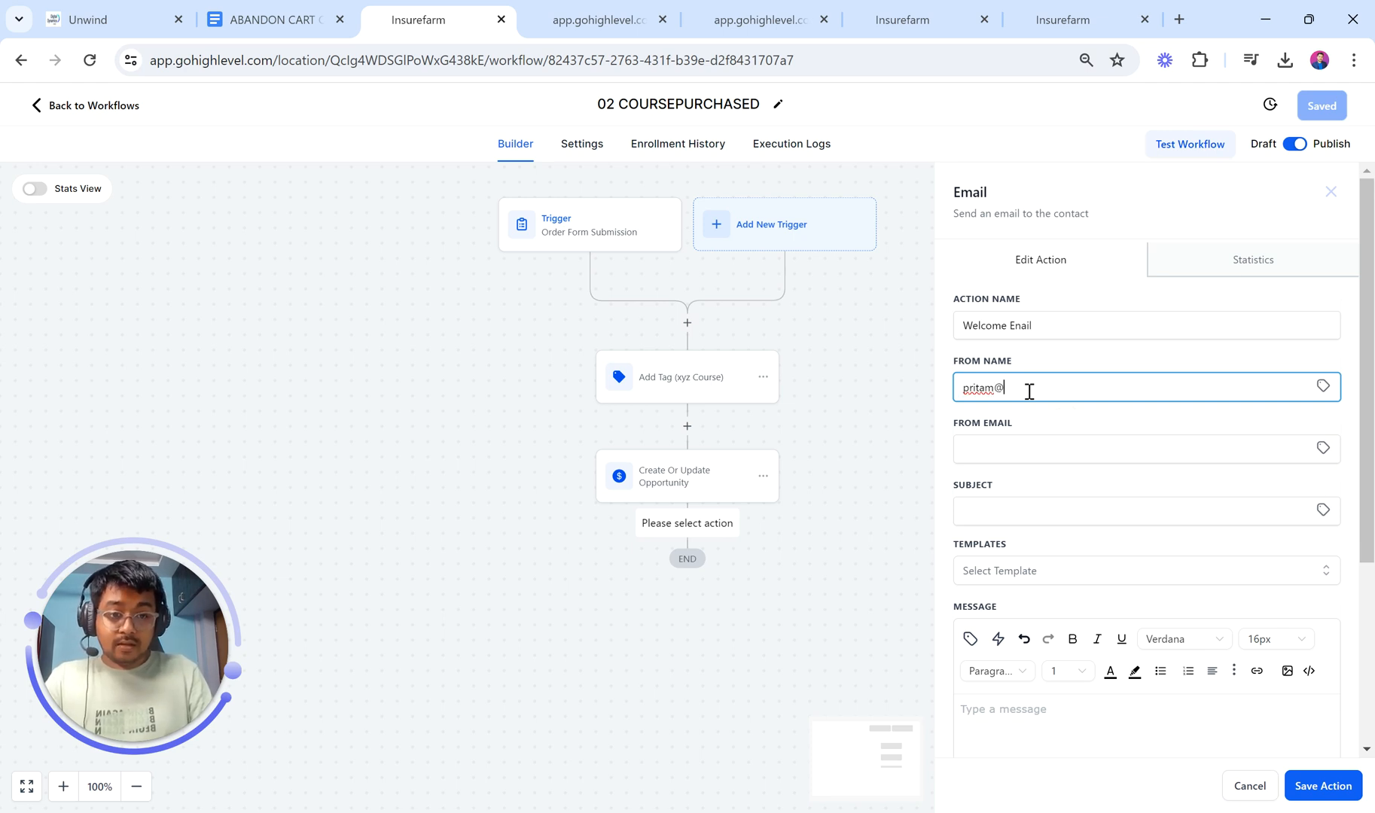
pyautogui.press('BackSpace')
pyautogui.press('BackSpace')
pyautogui.press('BackSpace')
pyautogui.press('BackSpace')
pyautogui.press('BackSpace')
pyautogui.press('BackSpace')
pyautogui.press('BackSpace')
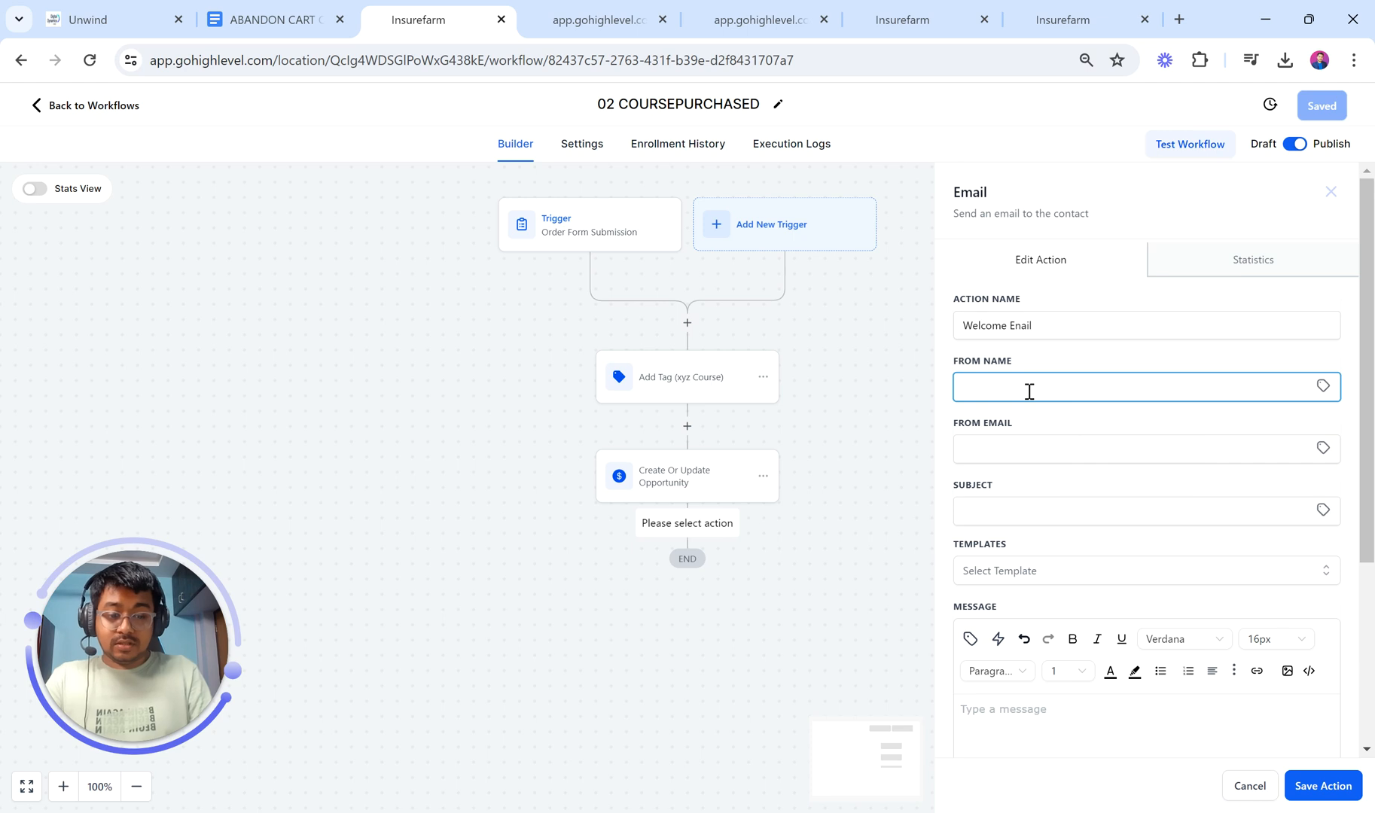
pyautogui.write('Pritam Bha')
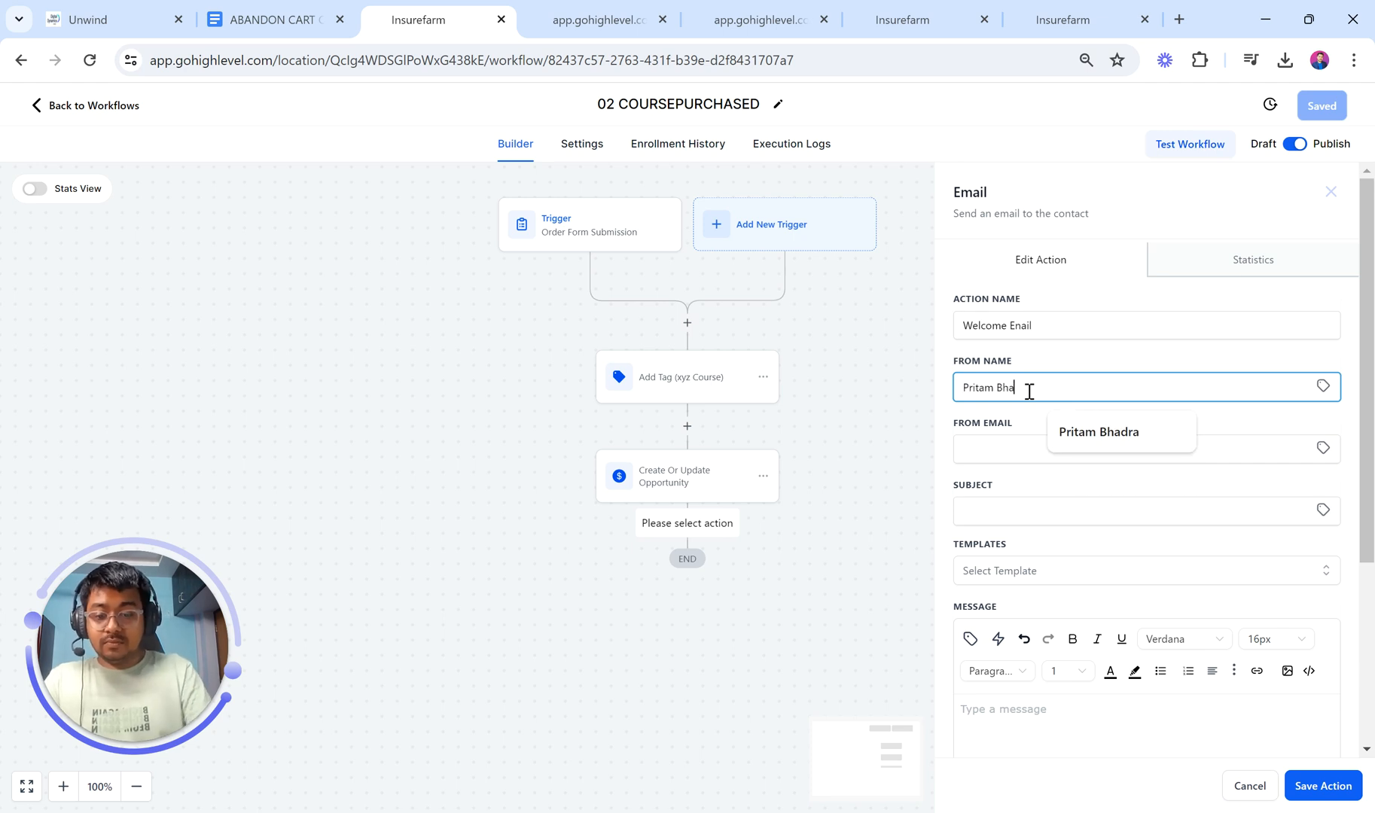
pyautogui.write('dra')
pyautogui.click(1002, 454)
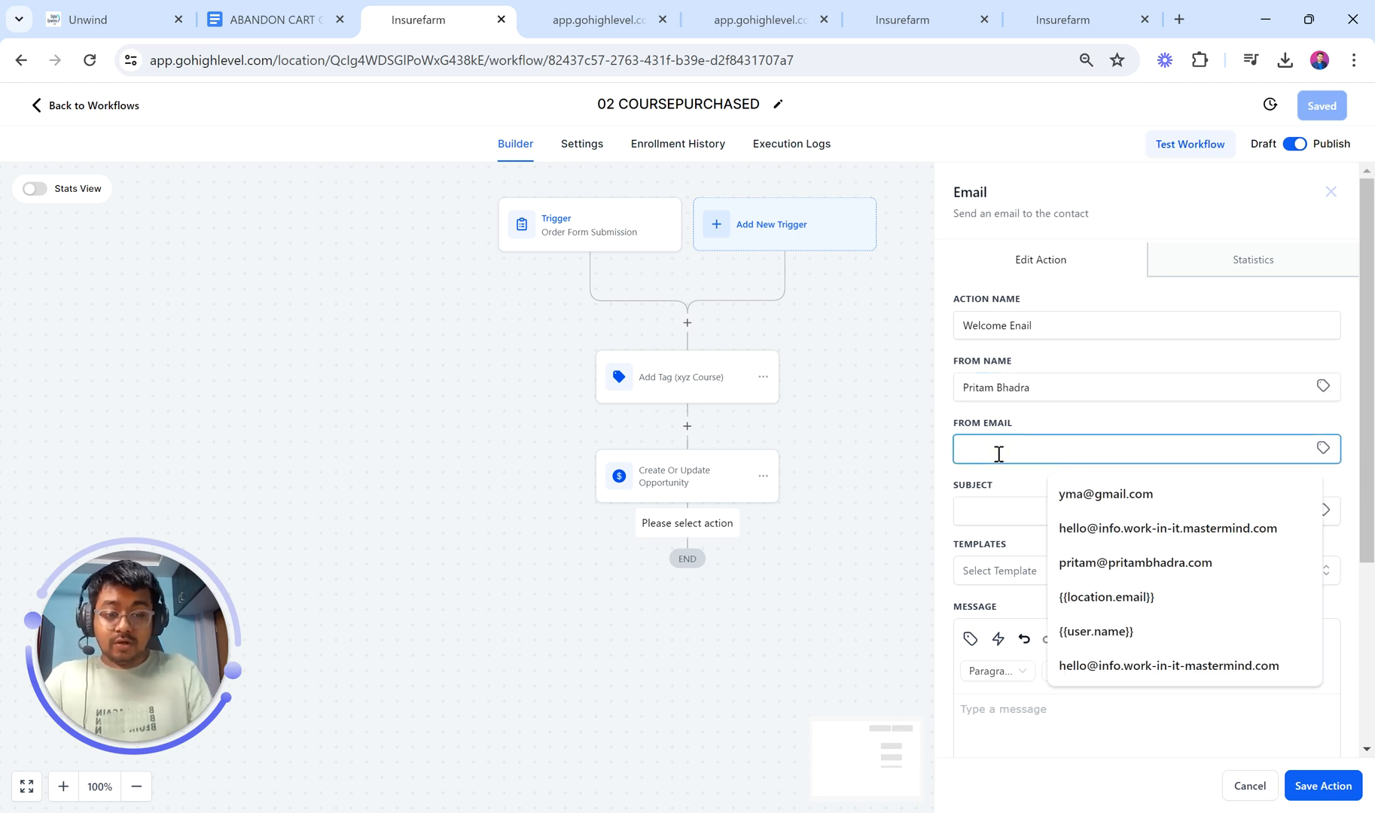
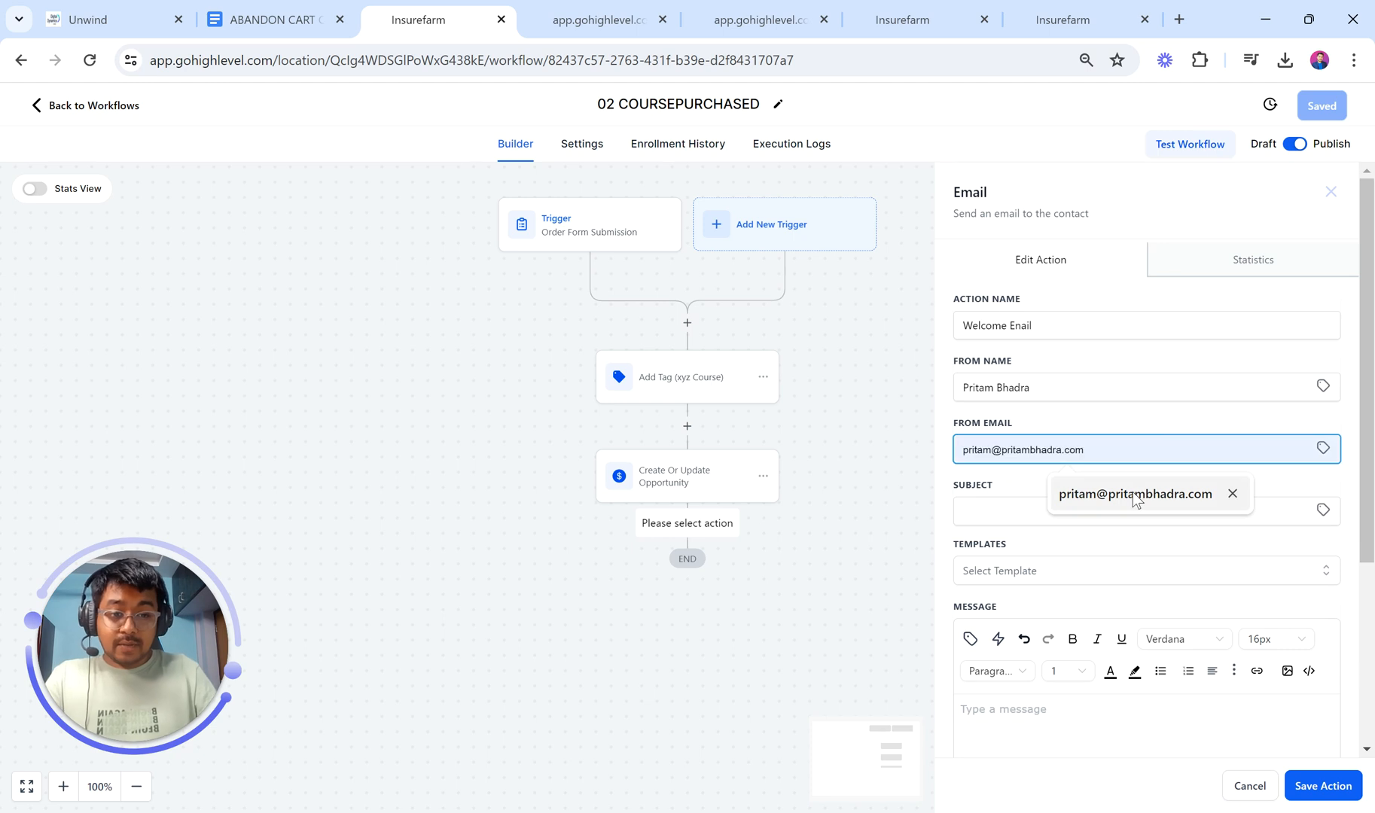
pyautogui.click(1133, 492)
# Step: Switch to the ABANDON CART CHECKLIST document to find the subject text
pyautogui.click(1056, 509)
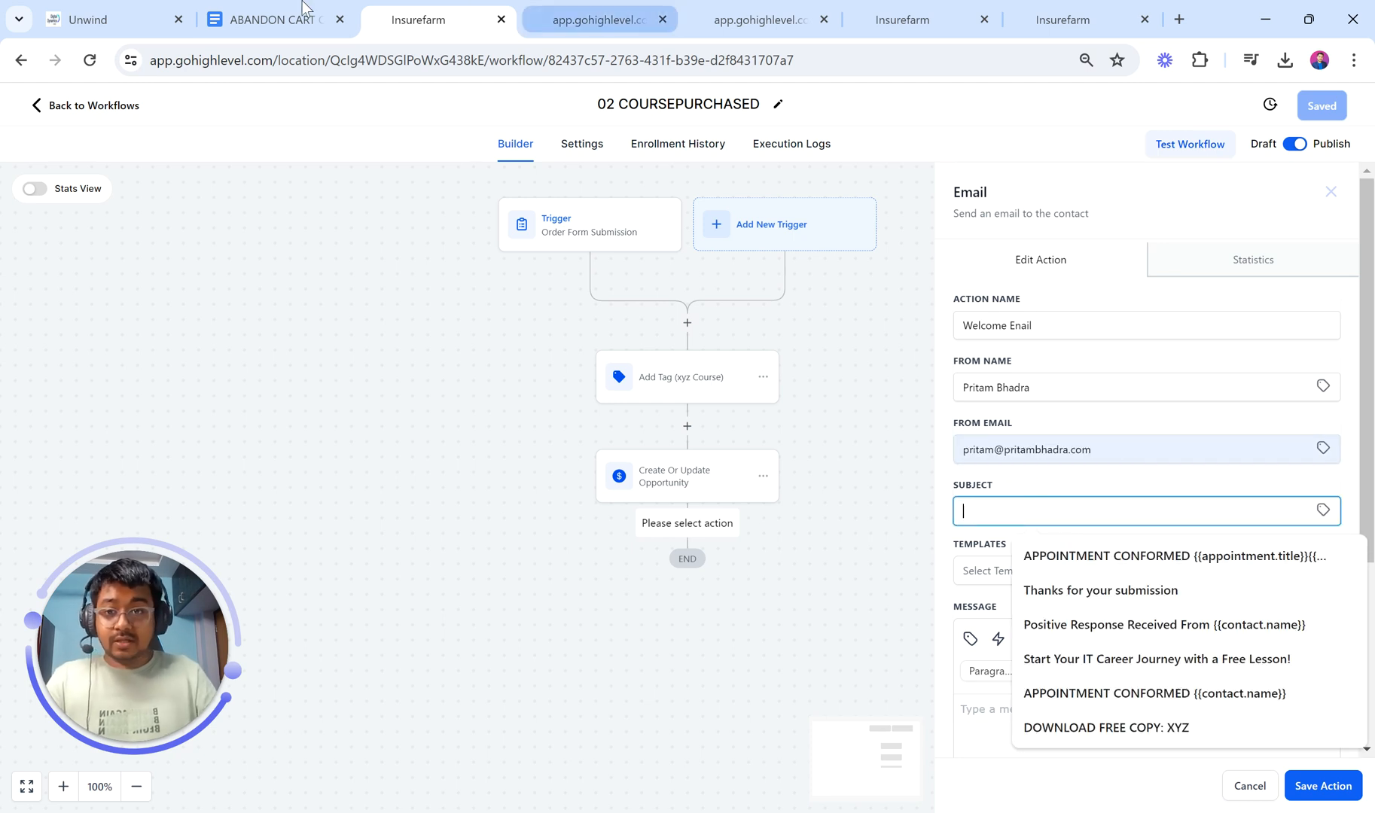
pyautogui.click(272, 19)
pyautogui.scroll(-3, 735, 585)
# Step: Copy the subject 'Welcome to [Course/Product Name], [Customer Name]!' from the doc into the email's Subject field
pyautogui.scroll(-20, 735, 585)
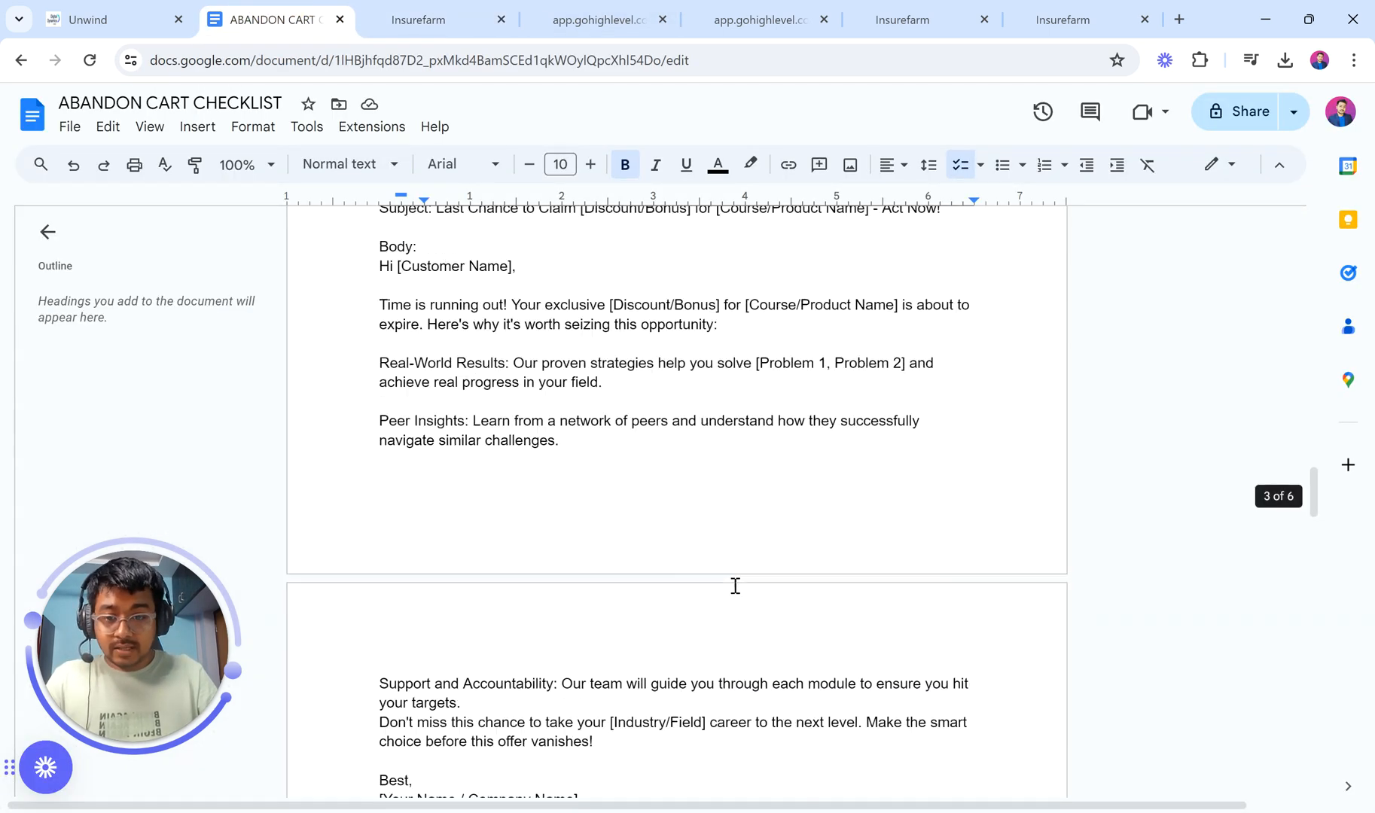
pyautogui.scroll(-3, 735, 585)
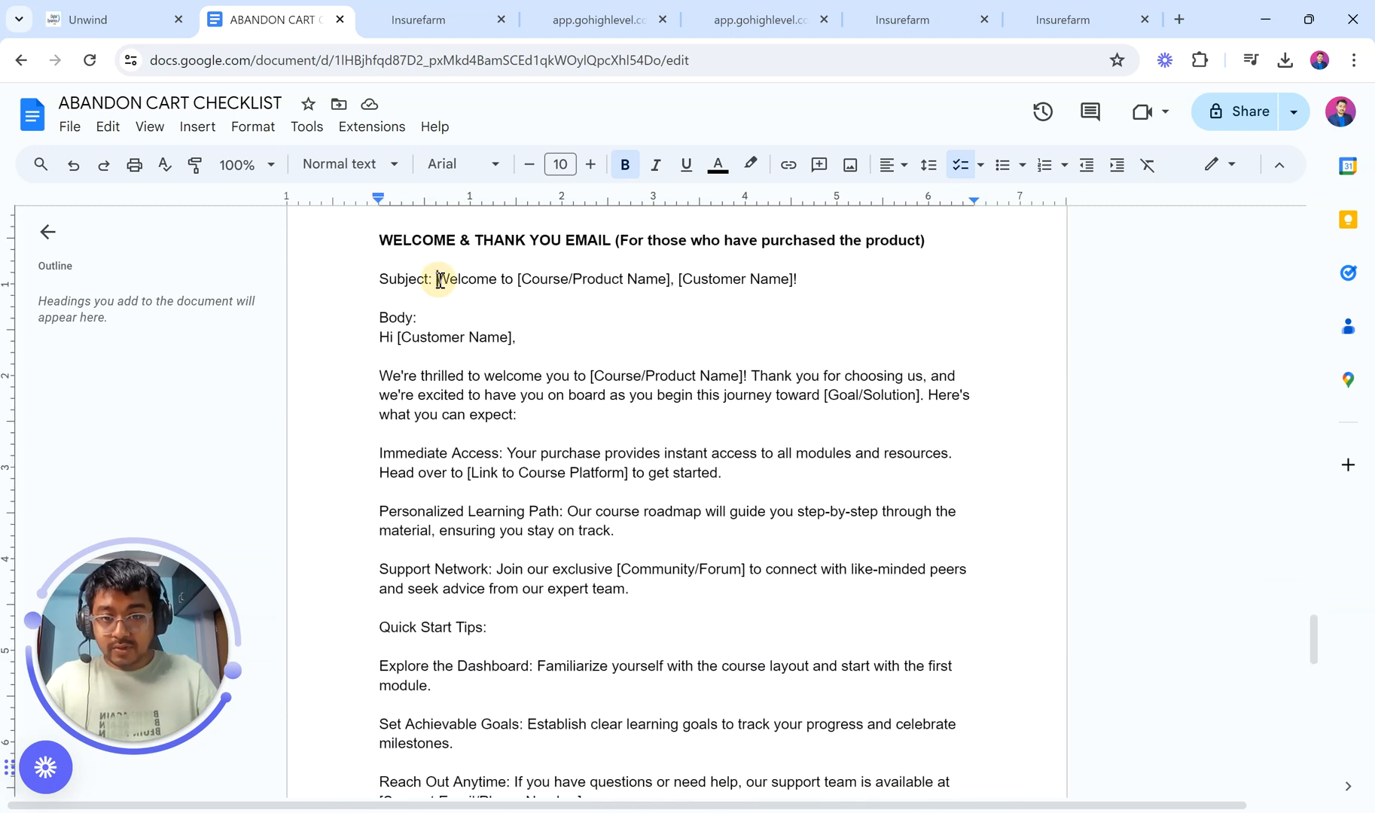
pyautogui.moveTo(436, 280); pyautogui.dragTo(804, 275)
pyautogui.hotkey('ctrl', 'c')
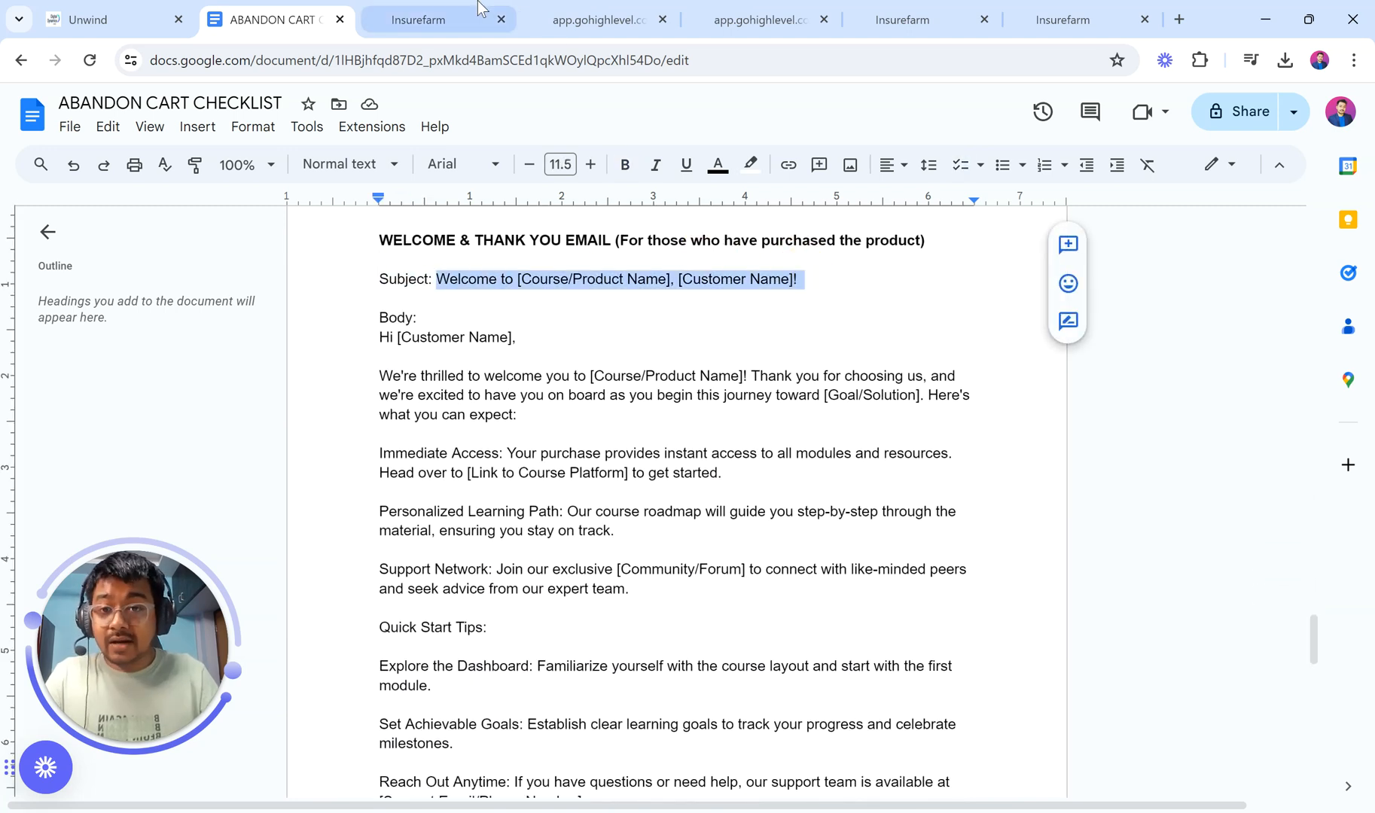
pyautogui.click(418, 20)
pyautogui.hotkey('ctrl', 'v')
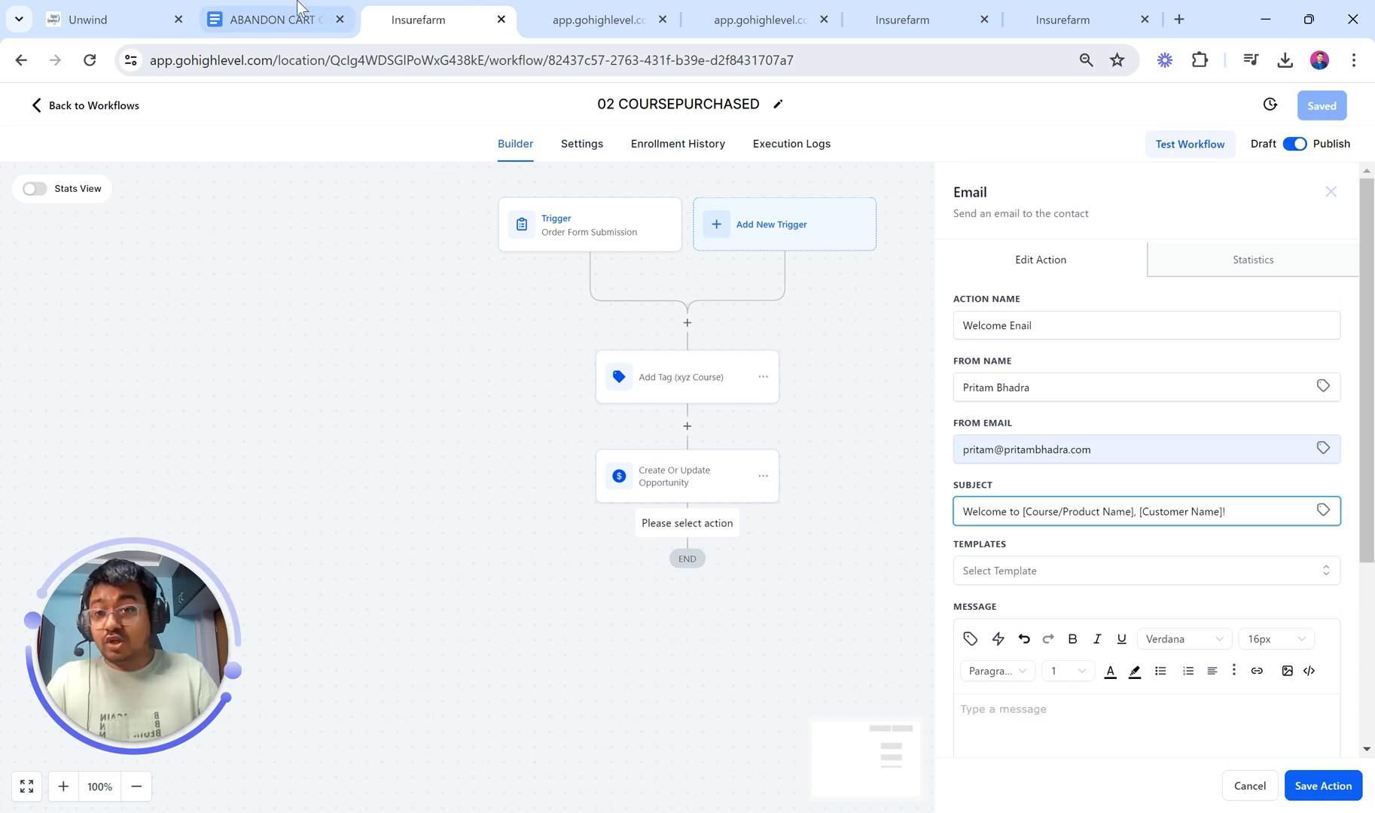
pyautogui.click(271, 20)
pyautogui.scroll(-1, 388, 300)
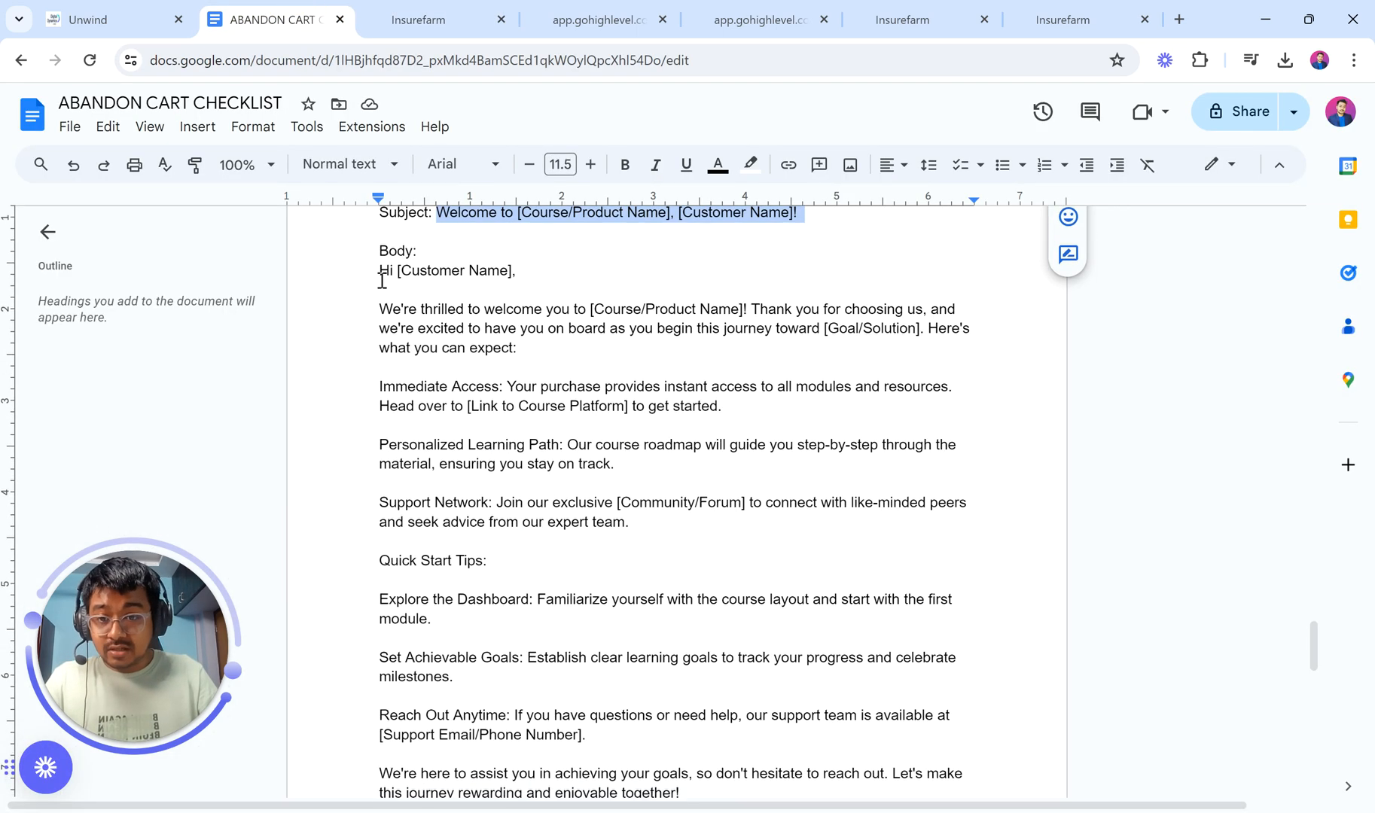
pyautogui.moveTo(380, 275); pyautogui.dragTo(656, 636)
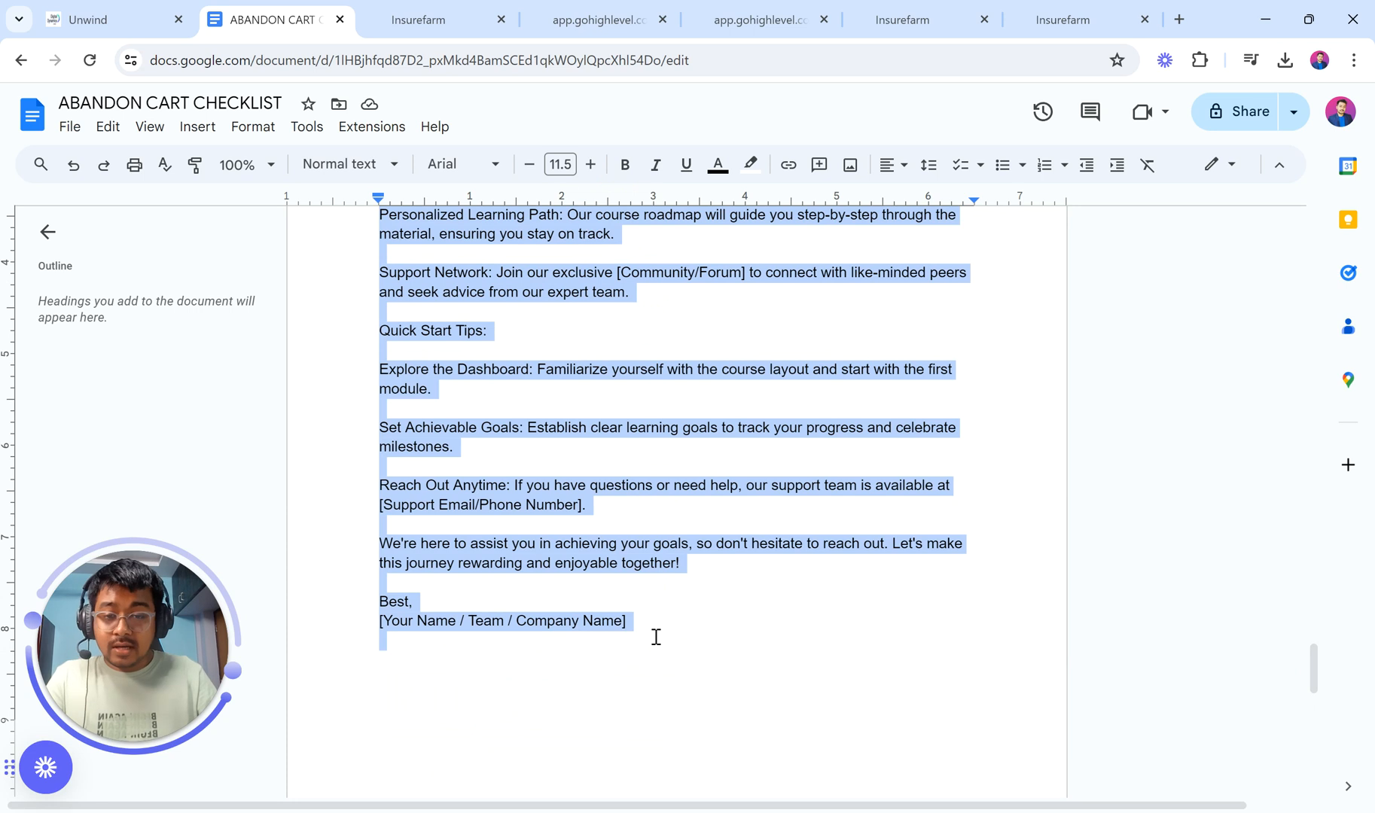
pyautogui.scroll(5, 614, 494)
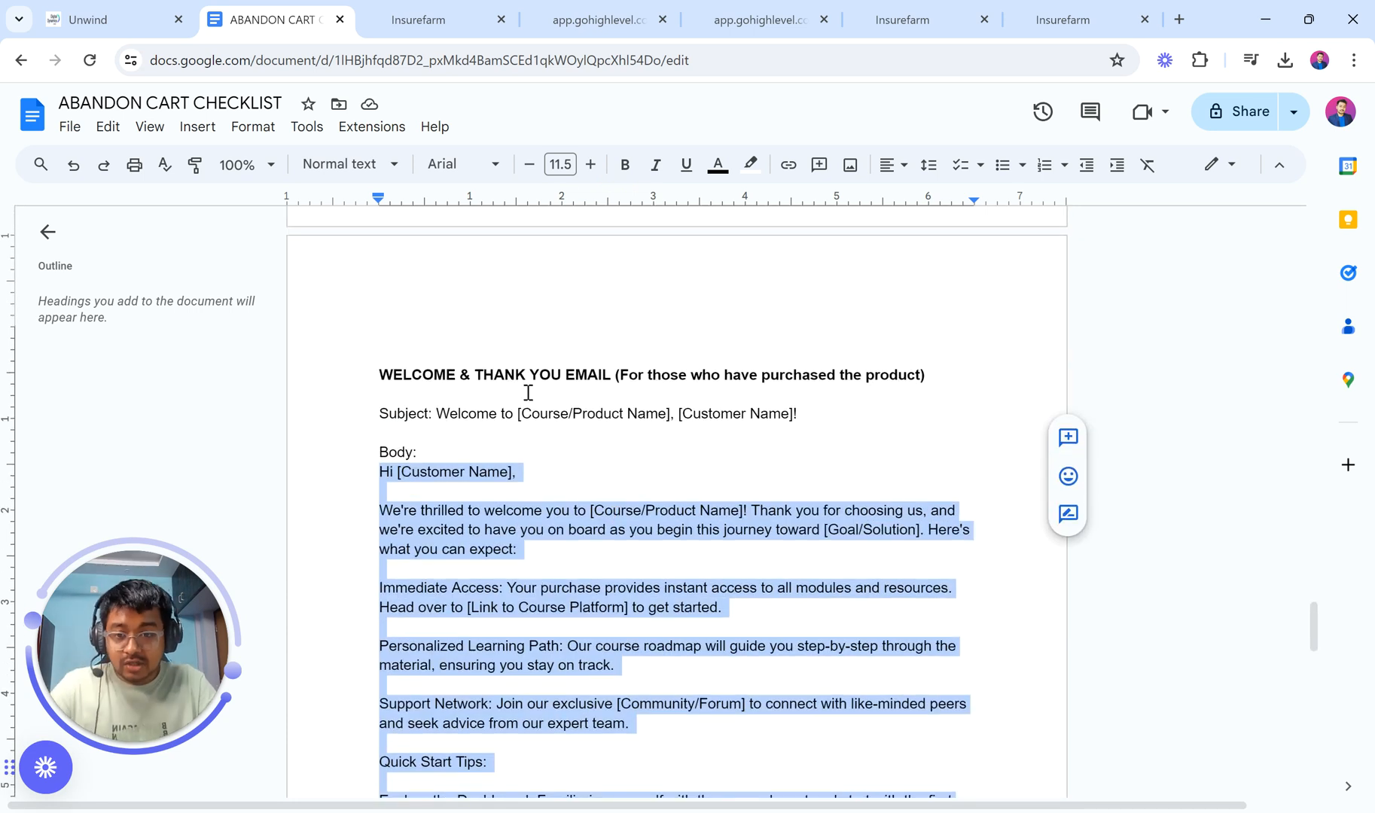
pyautogui.click(528, 392)
pyautogui.scroll(-1, 534, 430)
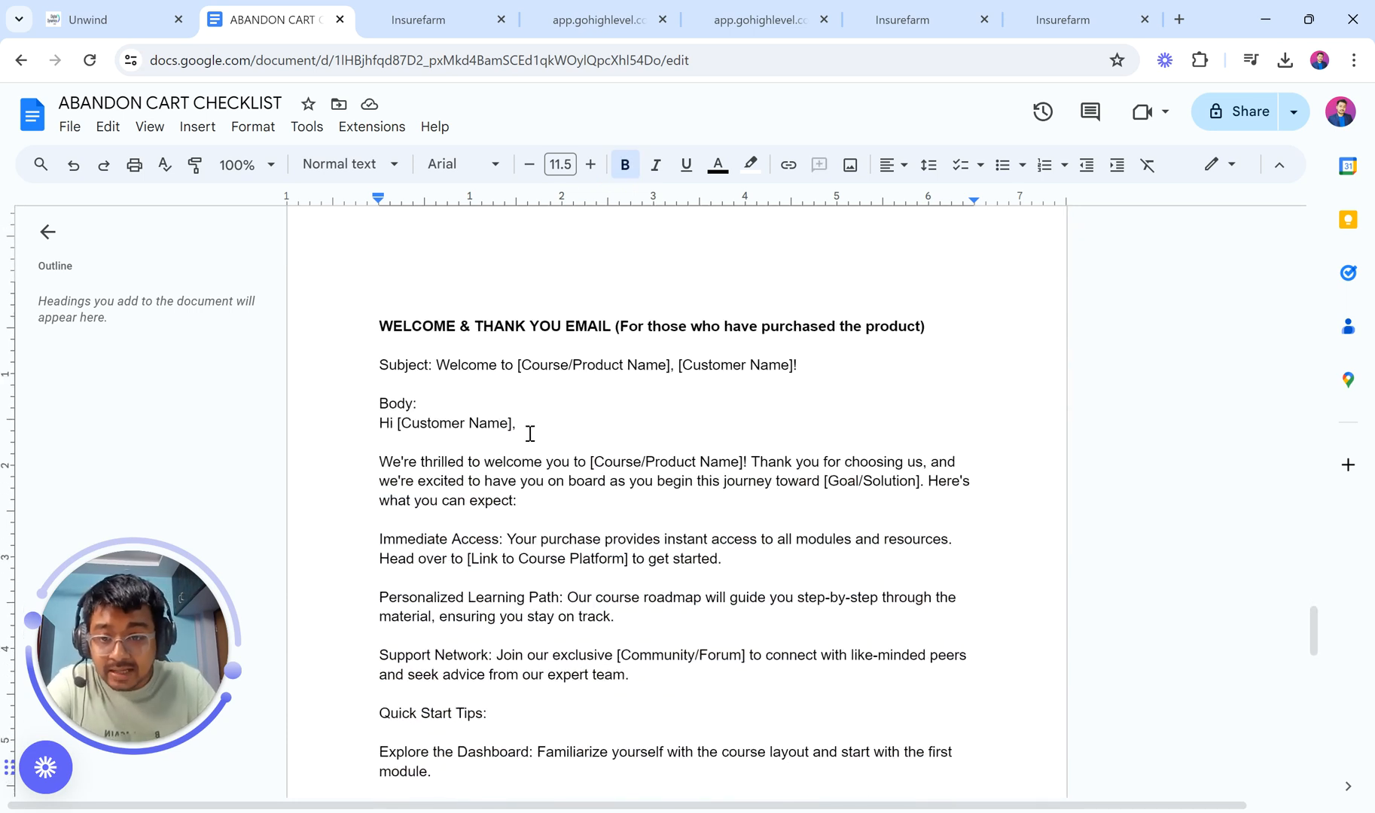
pyautogui.moveTo(435, 359); pyautogui.dragTo(838, 356)
pyautogui.click(838, 356)
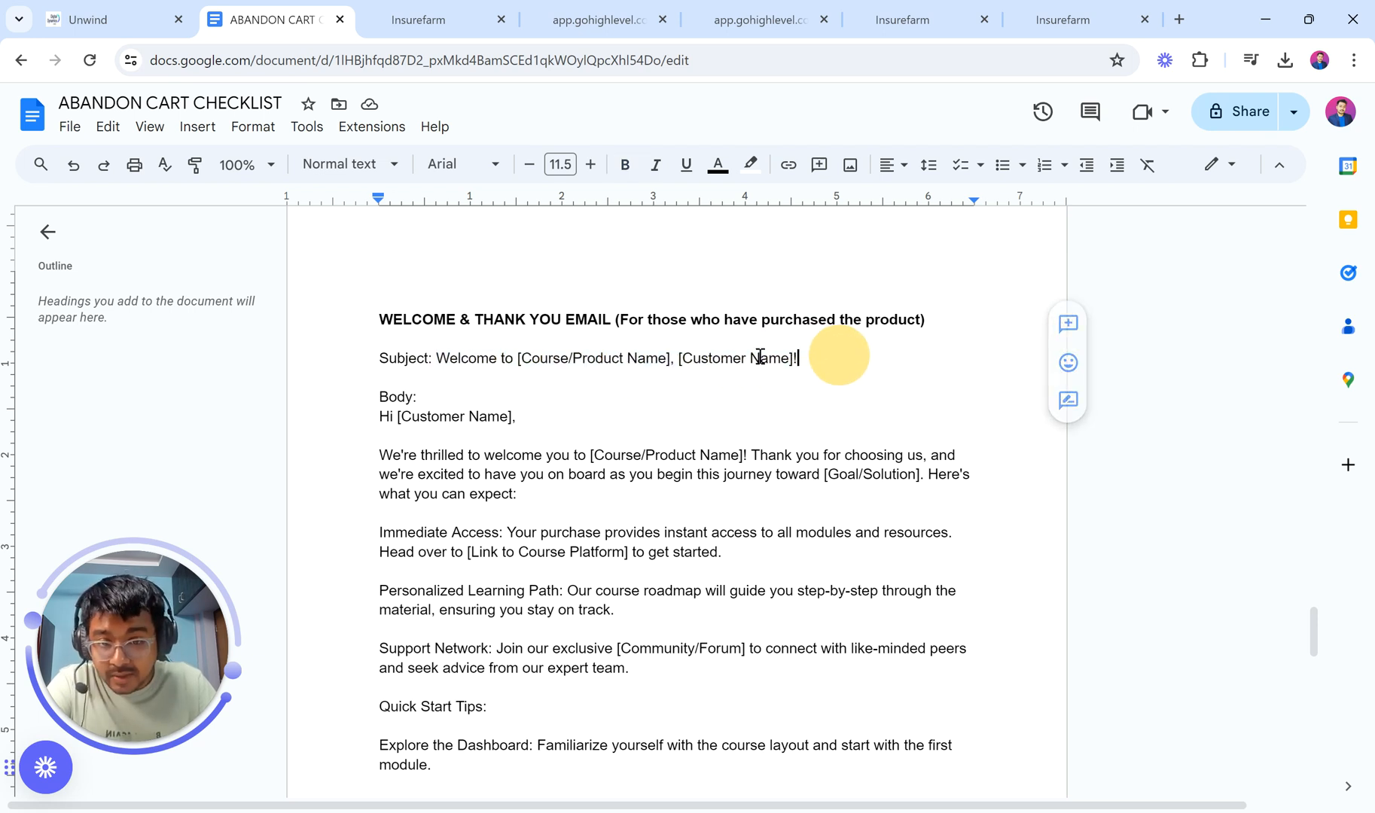
pyautogui.moveTo(516, 358); pyautogui.dragTo(677, 358)
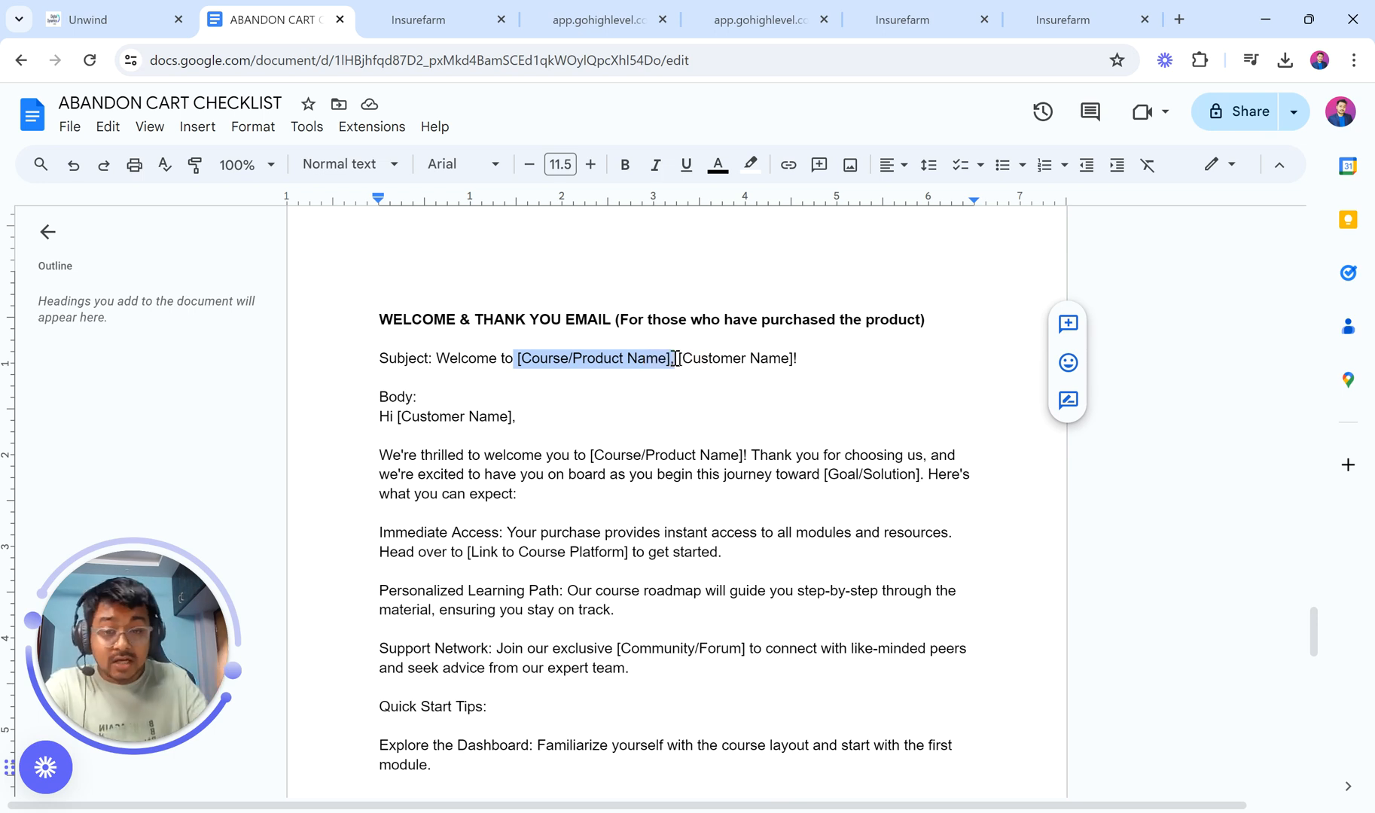
pyautogui.moveTo(680, 359); pyautogui.dragTo(796, 361)
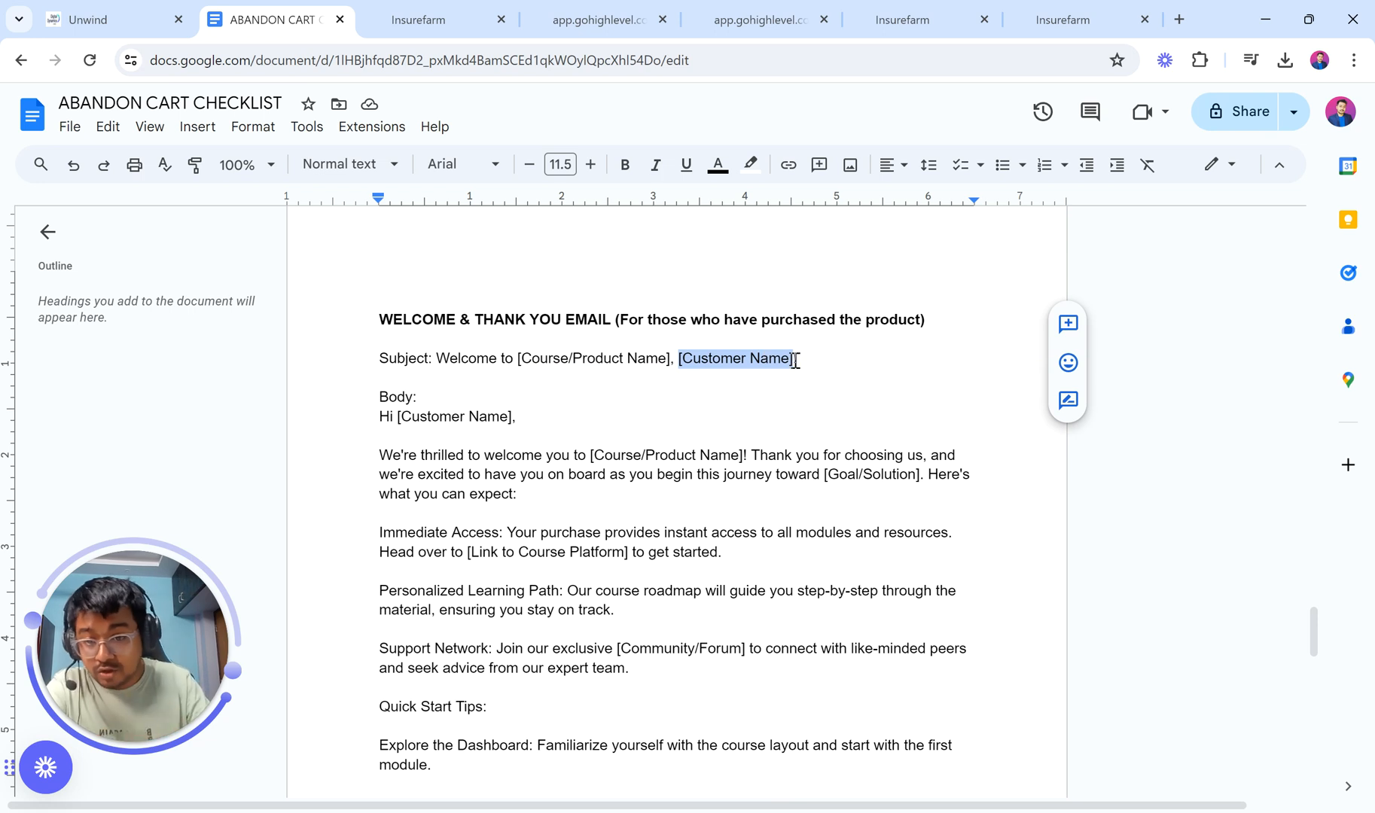
pyautogui.scroll(-1, 796, 360)
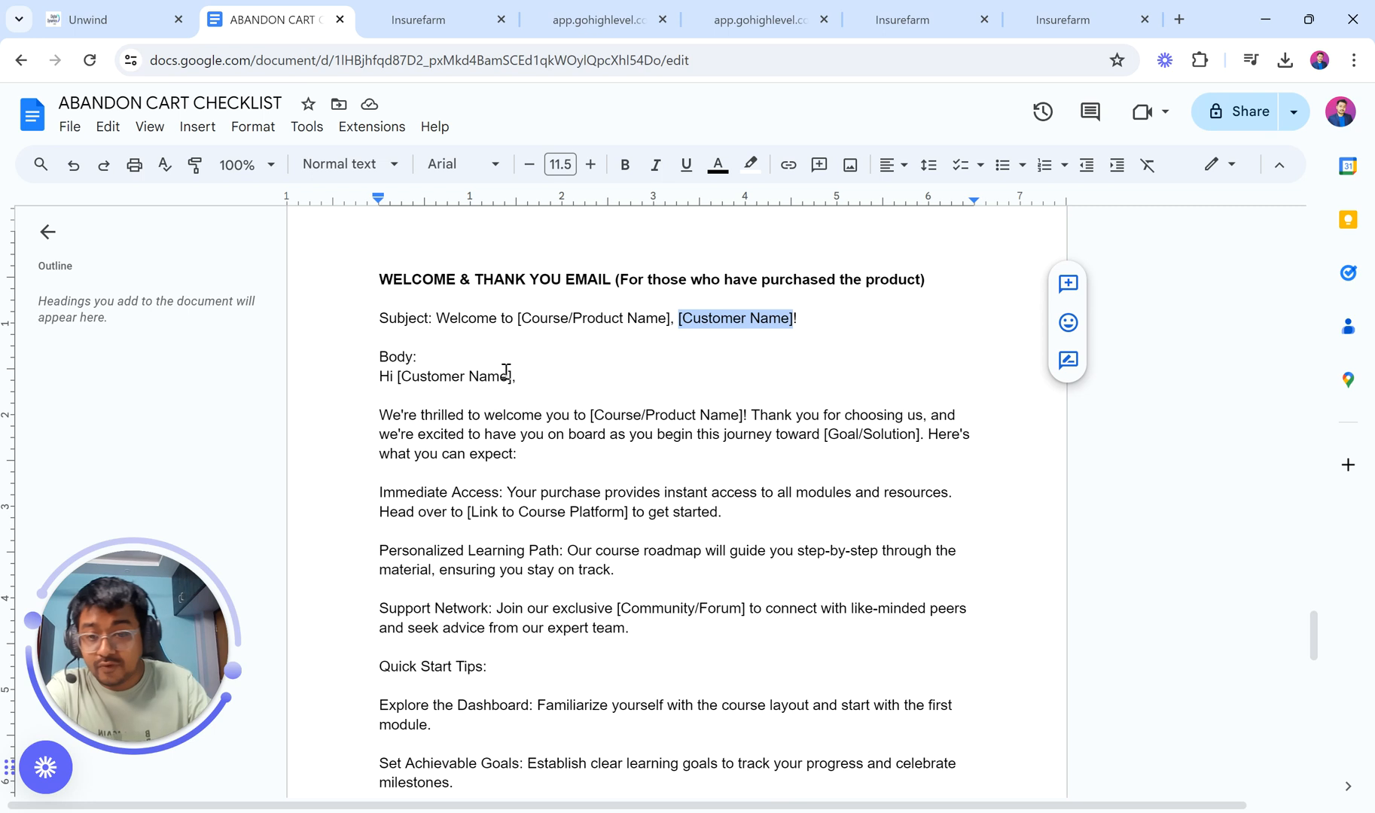
pyautogui.scroll(-1, 506, 371)
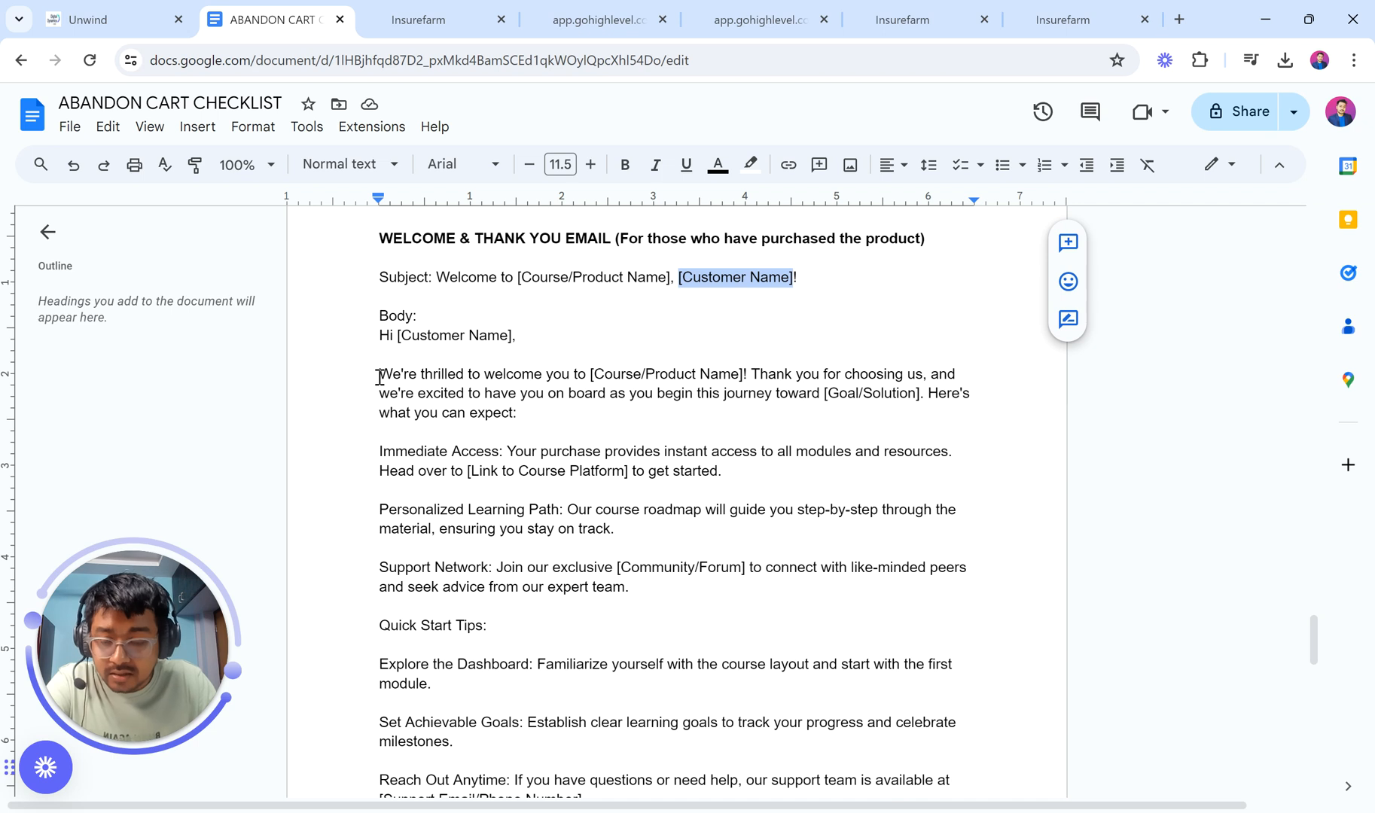
# Step: Highlight the welcome email's opening lines and the Personalized Learning Path heading in the doc
pyautogui.moveTo(380, 376); pyautogui.dragTo(753, 377)
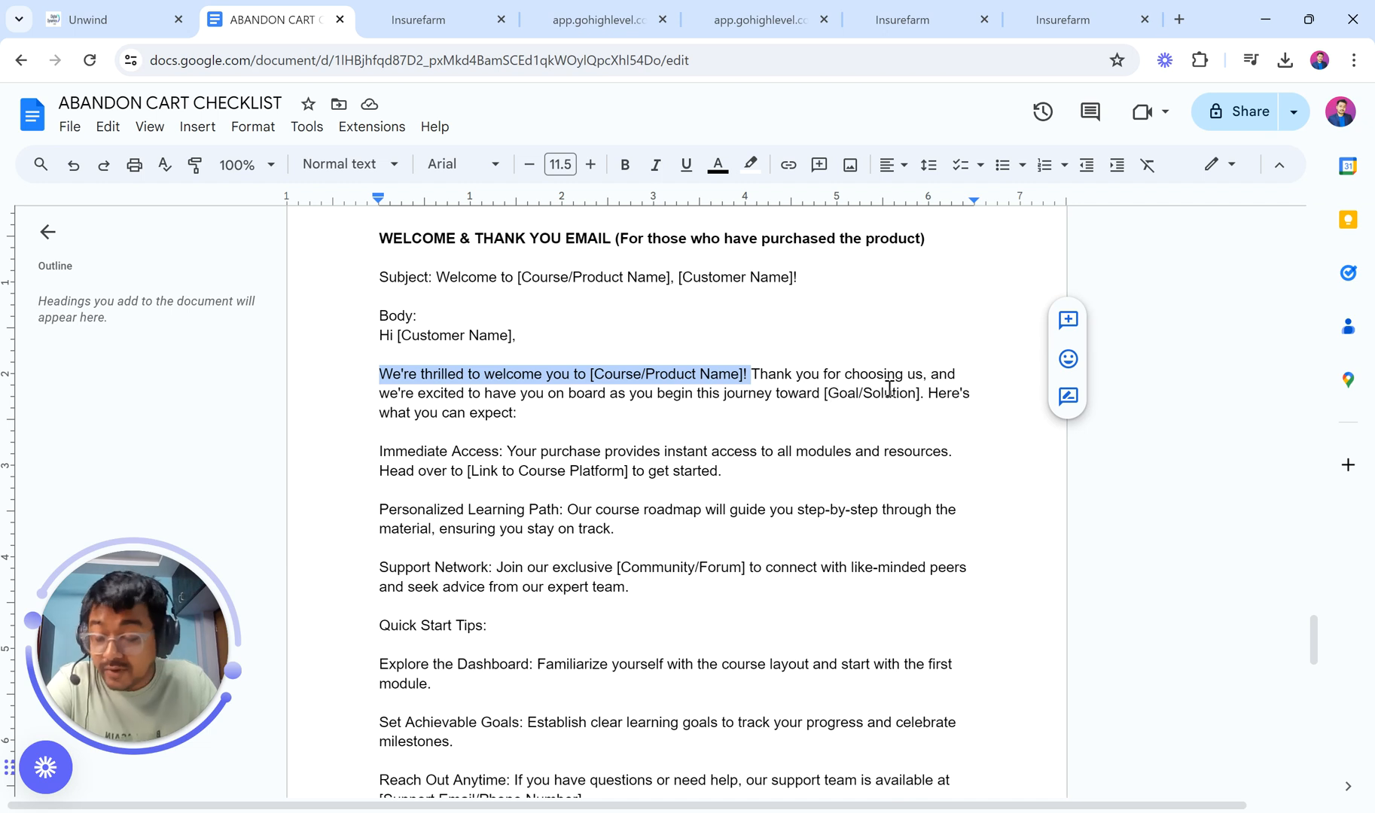
pyautogui.moveTo(929, 393); pyautogui.dragTo(635, 426)
pyautogui.moveTo(508, 451); pyautogui.dragTo(759, 480)
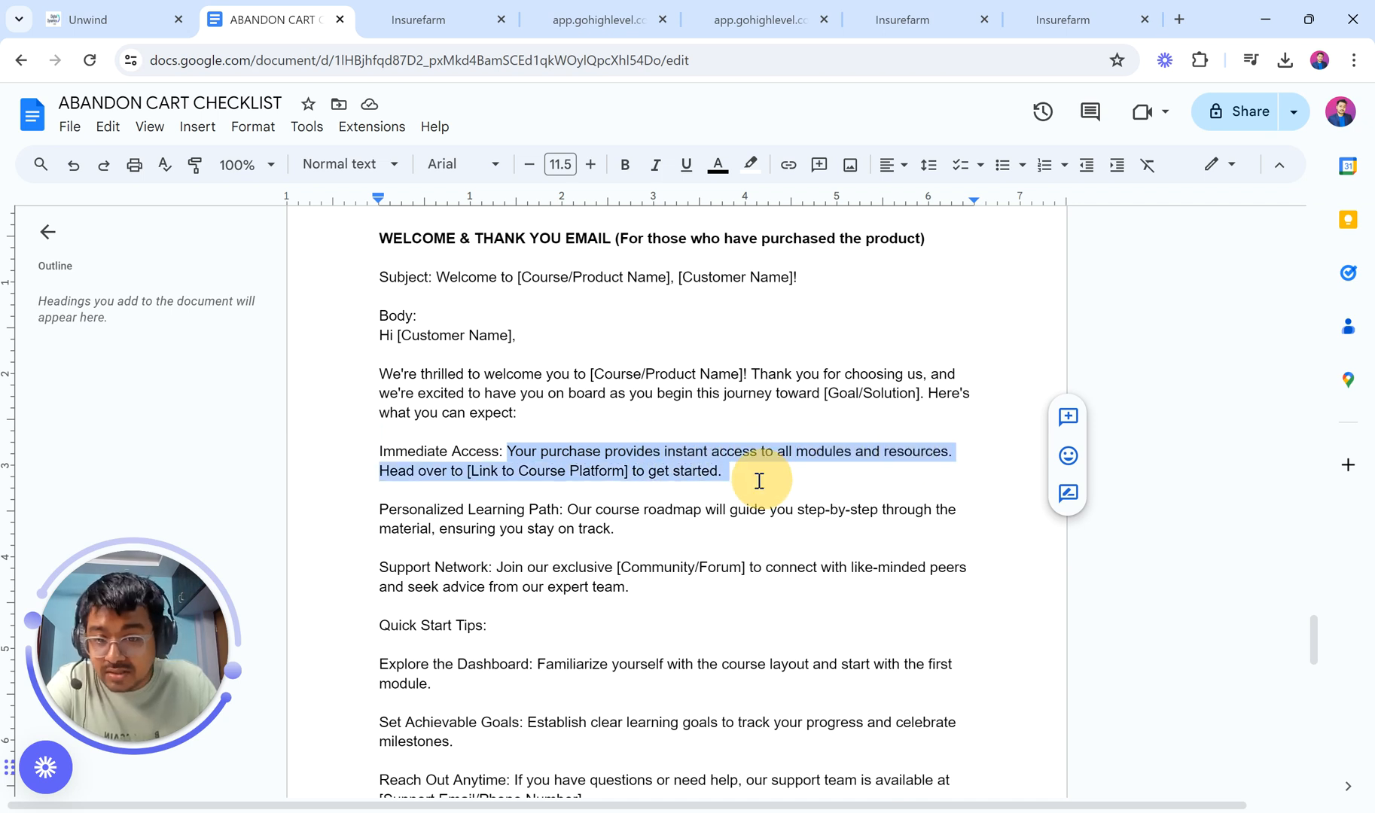
pyautogui.click(557, 478)
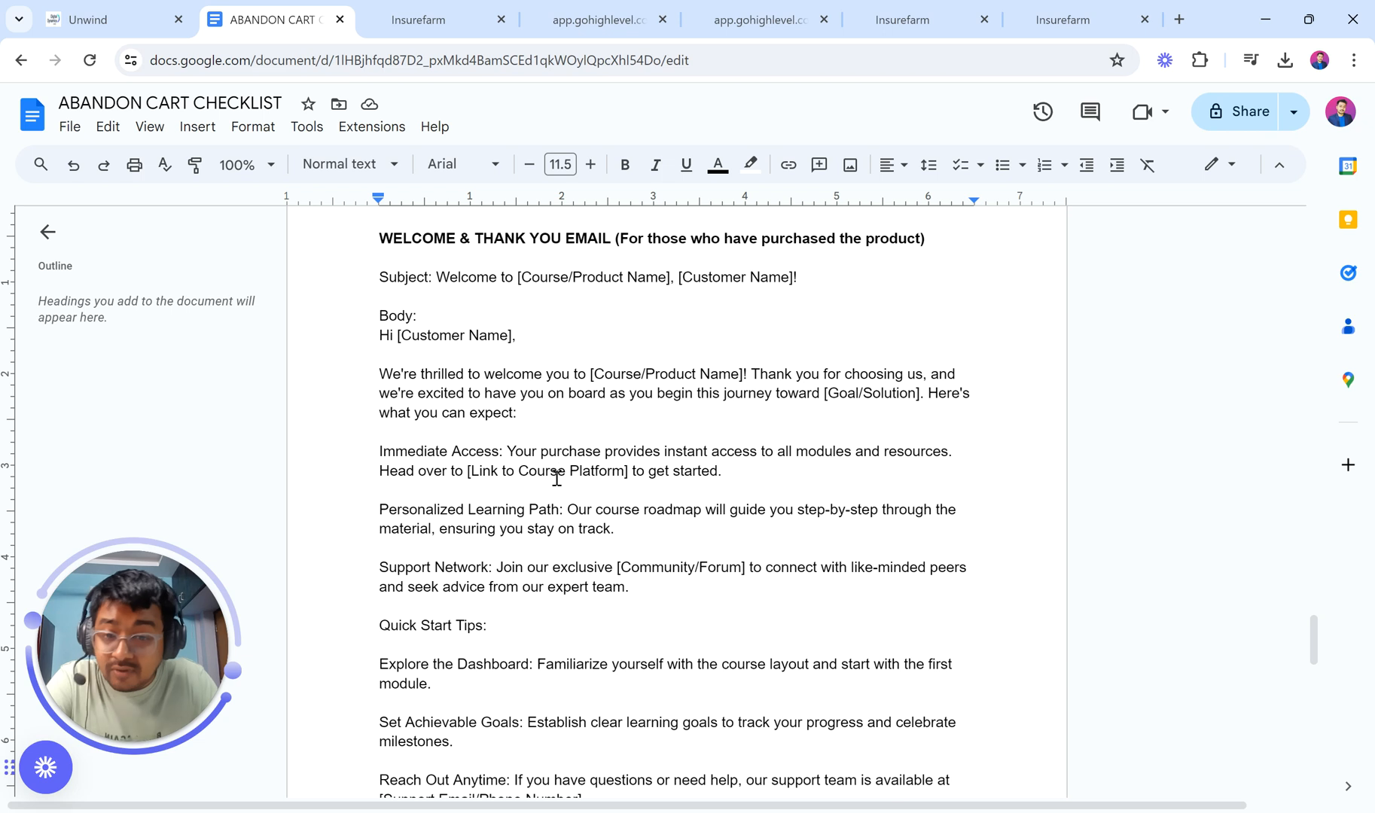
pyautogui.moveTo(378, 512); pyautogui.dragTo(559, 511)
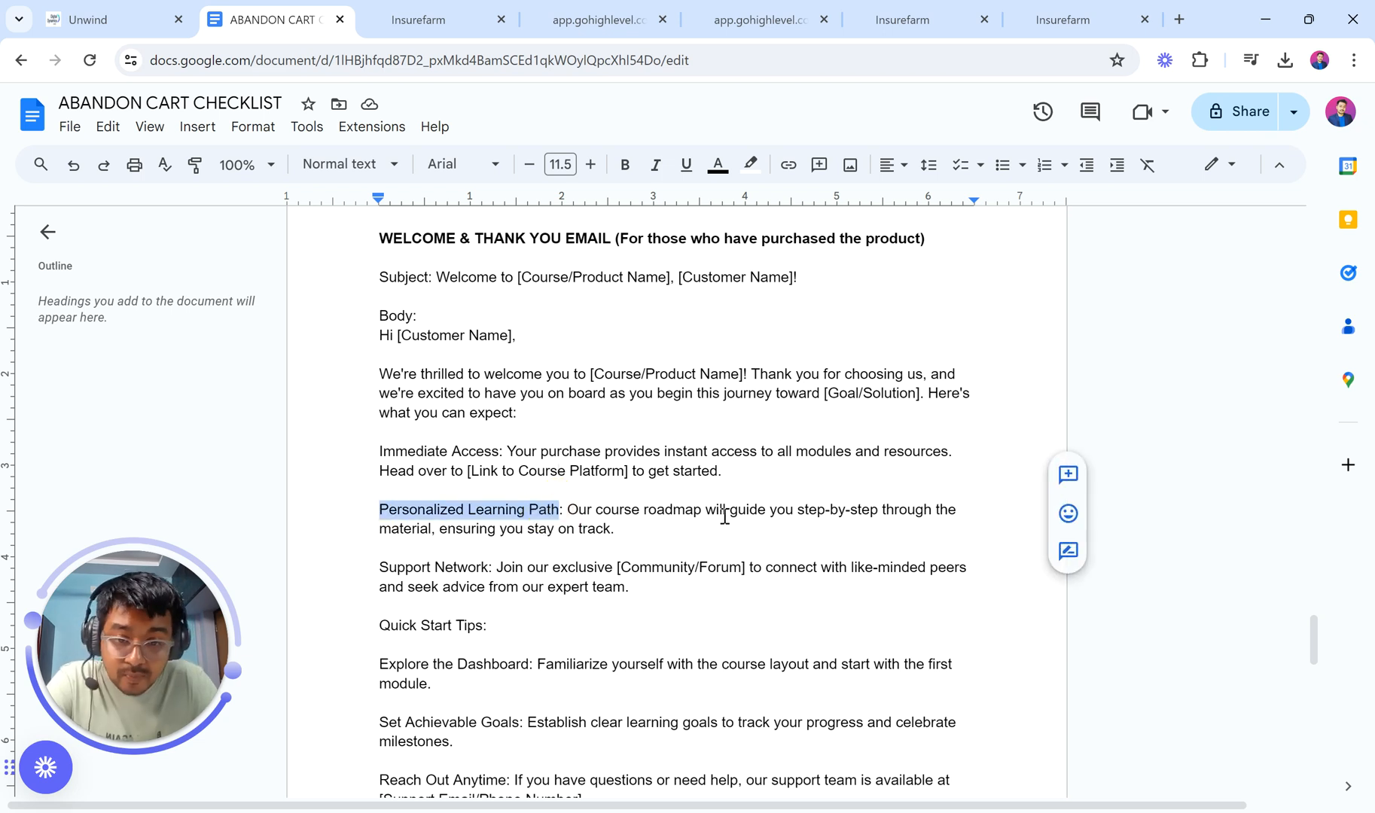
# Step: Review the [Community/Forum] and [Support Email/Phone Number] placeholders, then return to the workflow's email
pyautogui.scroll(-1, 739, 544)
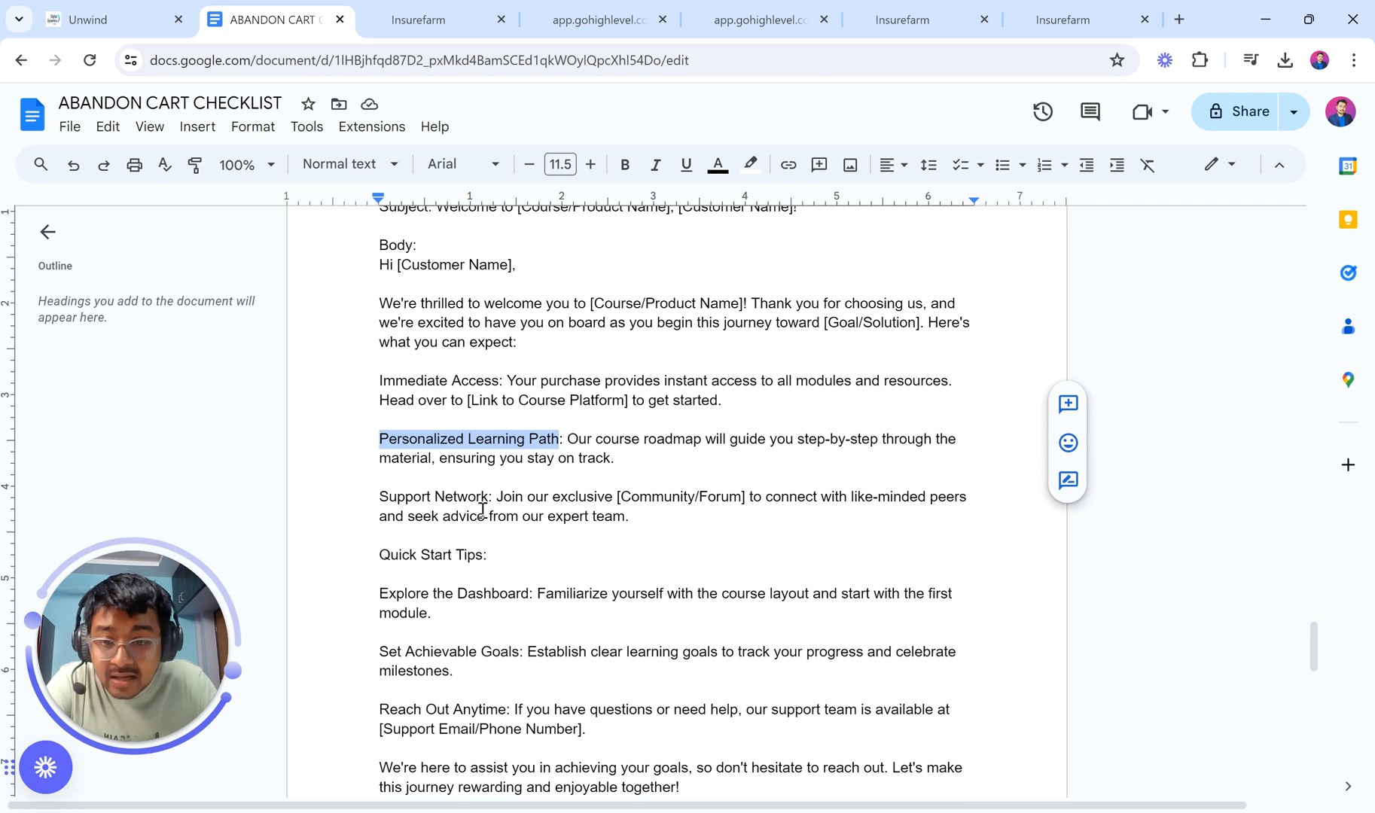
pyautogui.moveTo(613, 498); pyautogui.dragTo(744, 498)
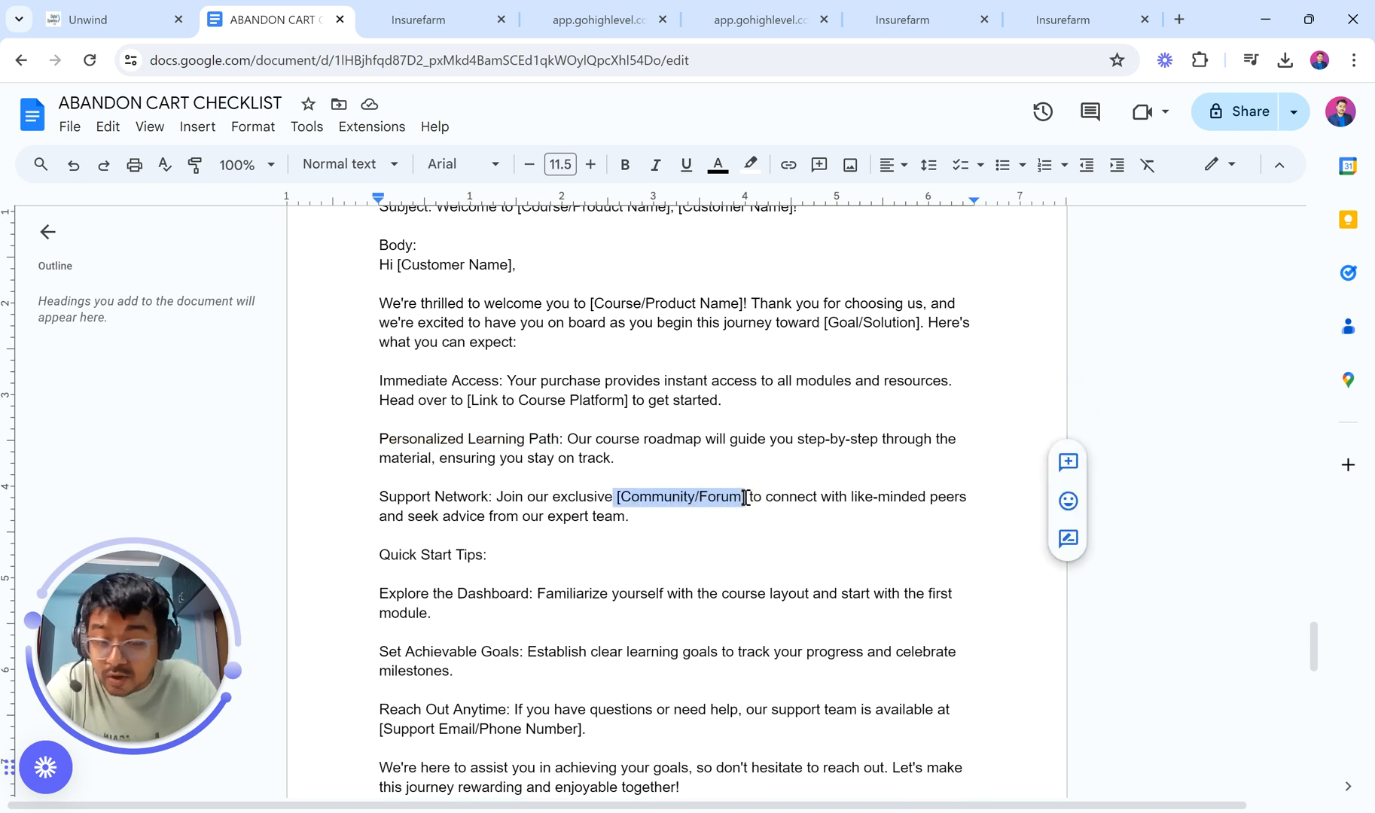
pyautogui.scroll(-1, 605, 520)
pyautogui.scroll(-2, 604, 521)
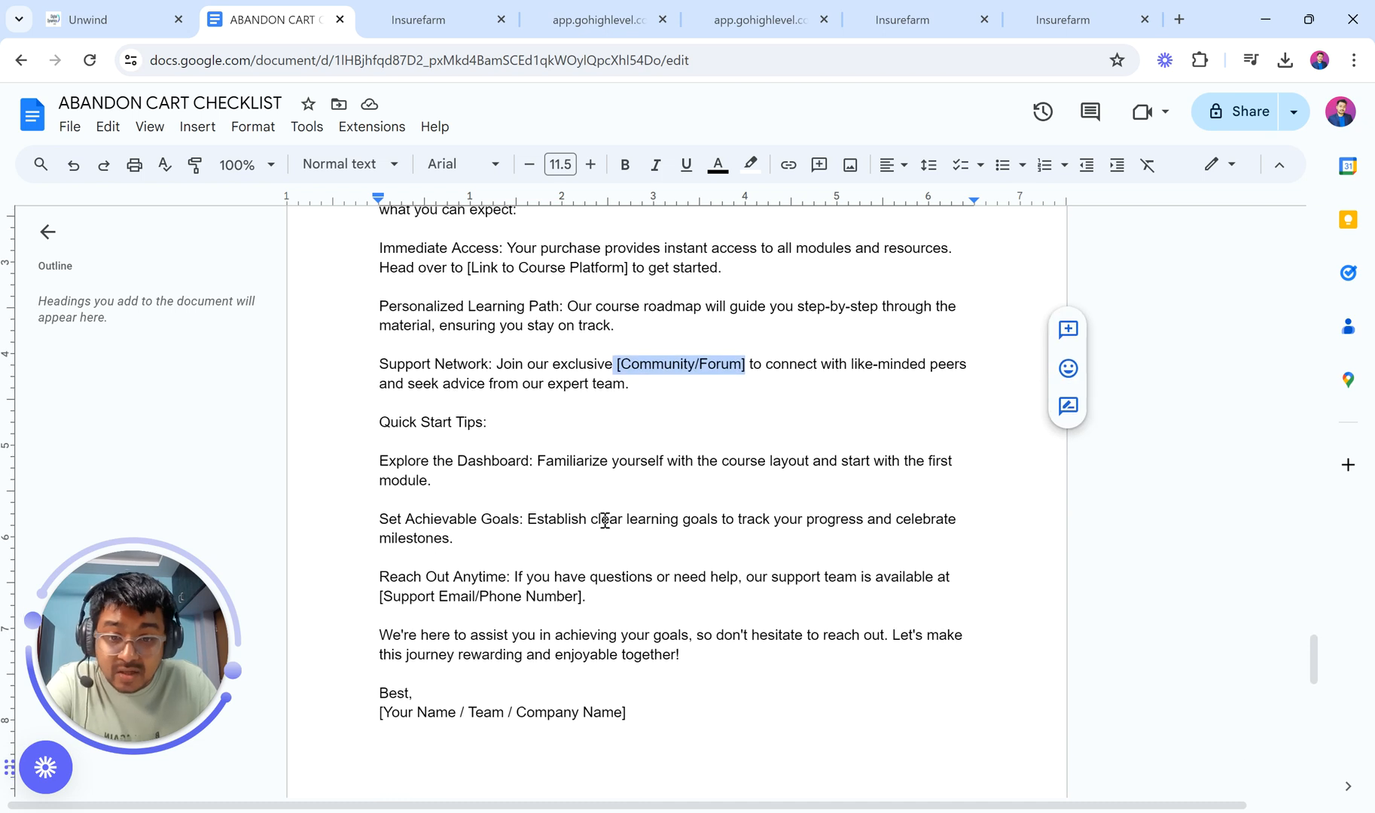
pyautogui.scroll(-2, 416, 363)
pyautogui.moveTo(381, 354); pyautogui.dragTo(506, 353)
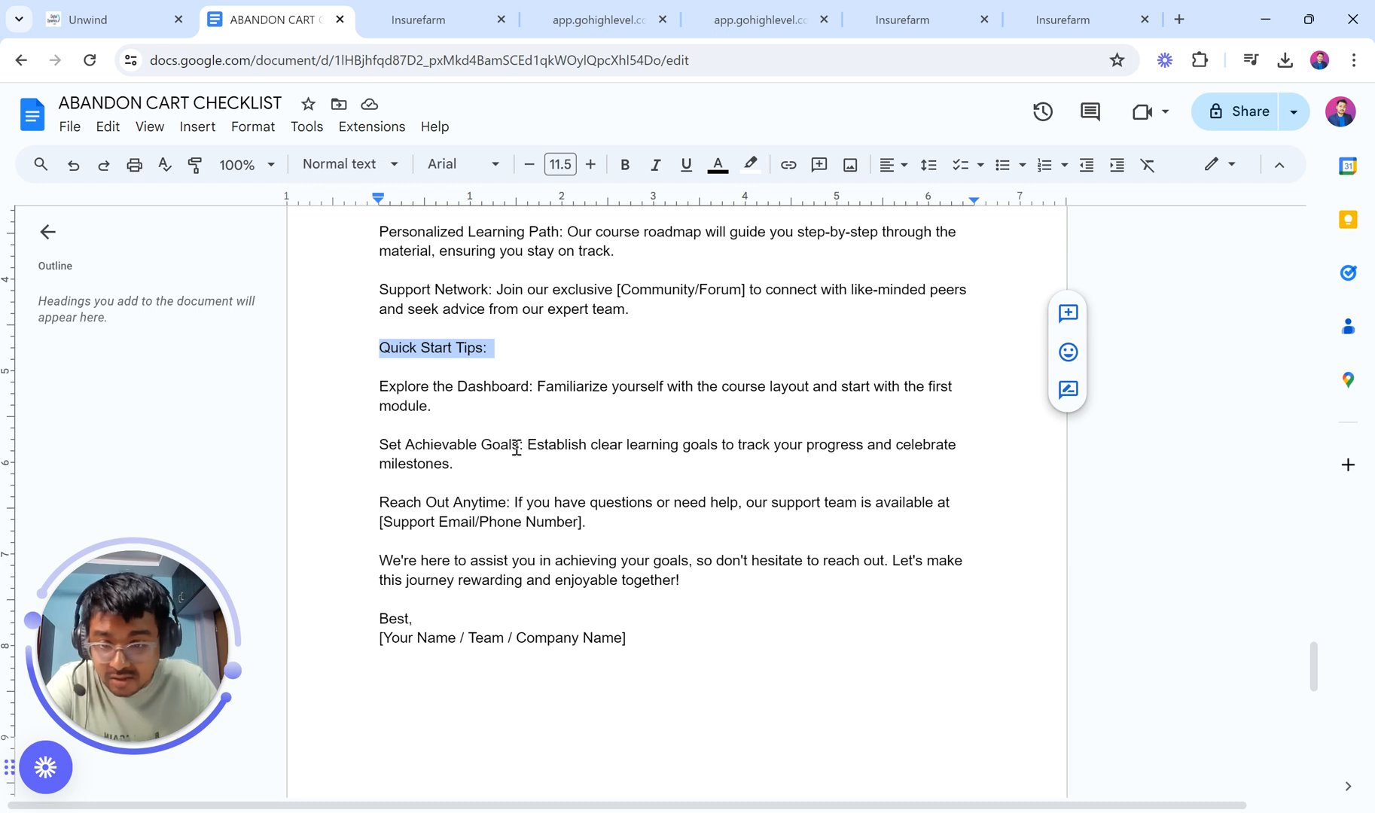
pyautogui.moveTo(378, 523); pyautogui.dragTo(593, 538)
pyautogui.scroll(-1, 594, 538)
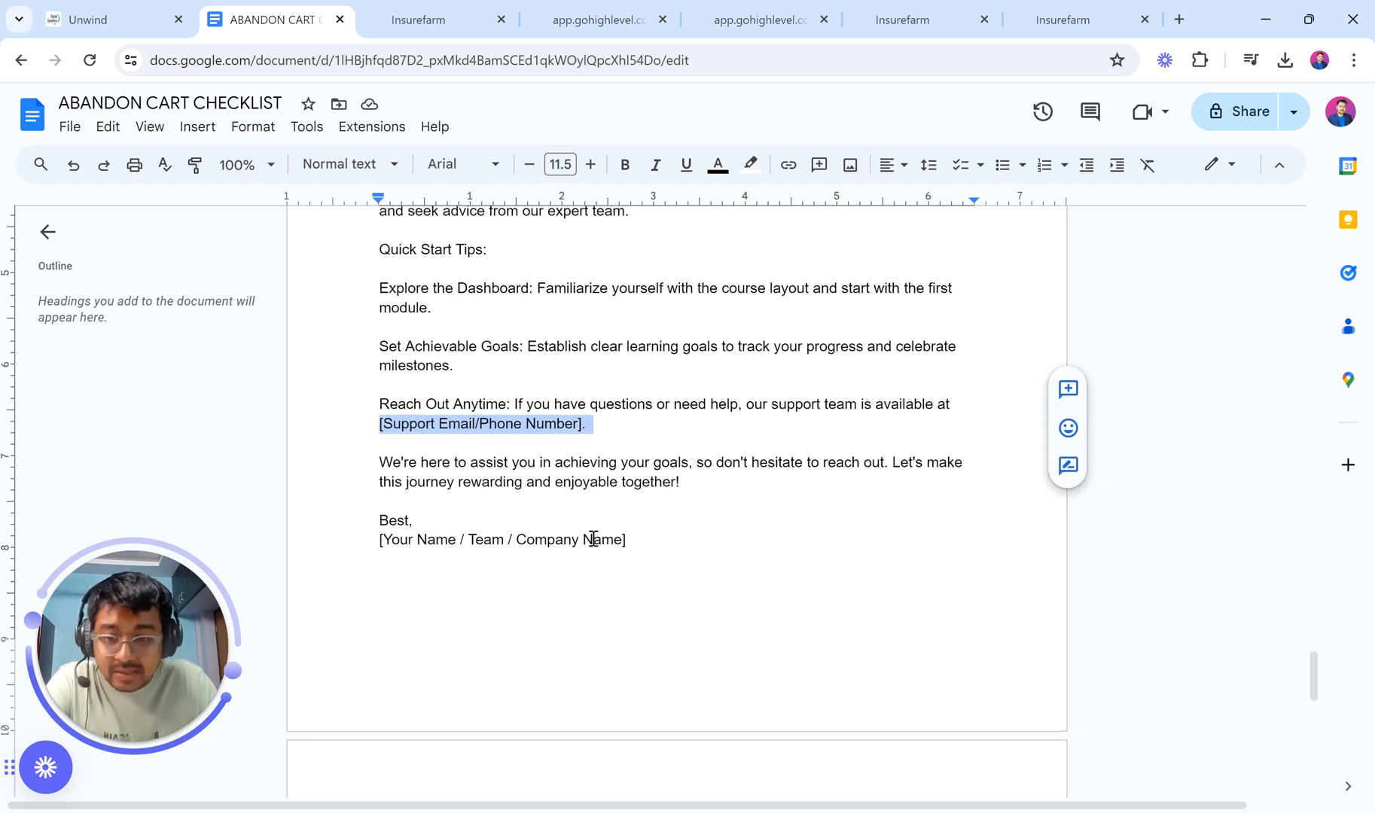
pyautogui.moveTo(378, 542); pyautogui.dragTo(702, 545)
pyautogui.scroll(4, 702, 546)
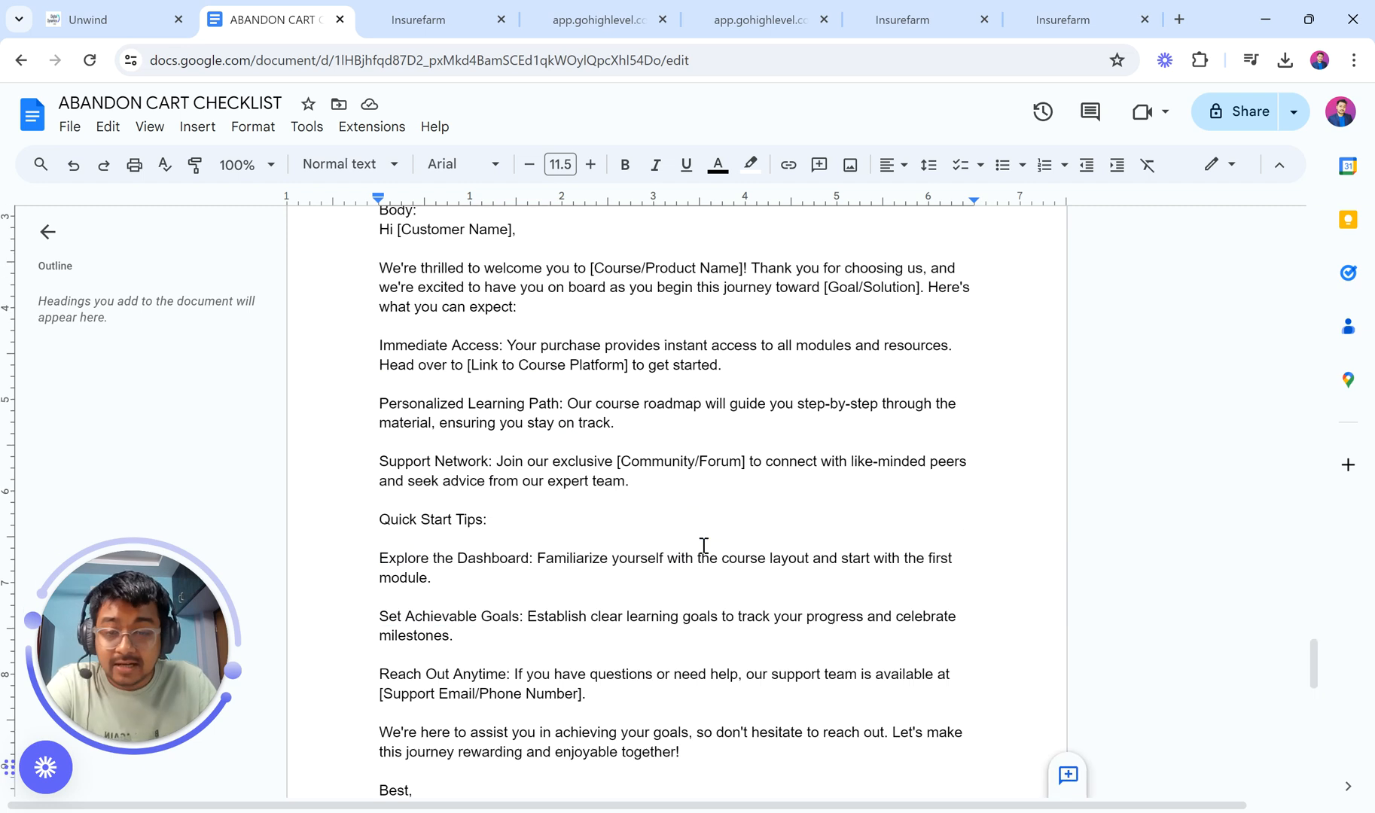
pyautogui.click(466, 11)
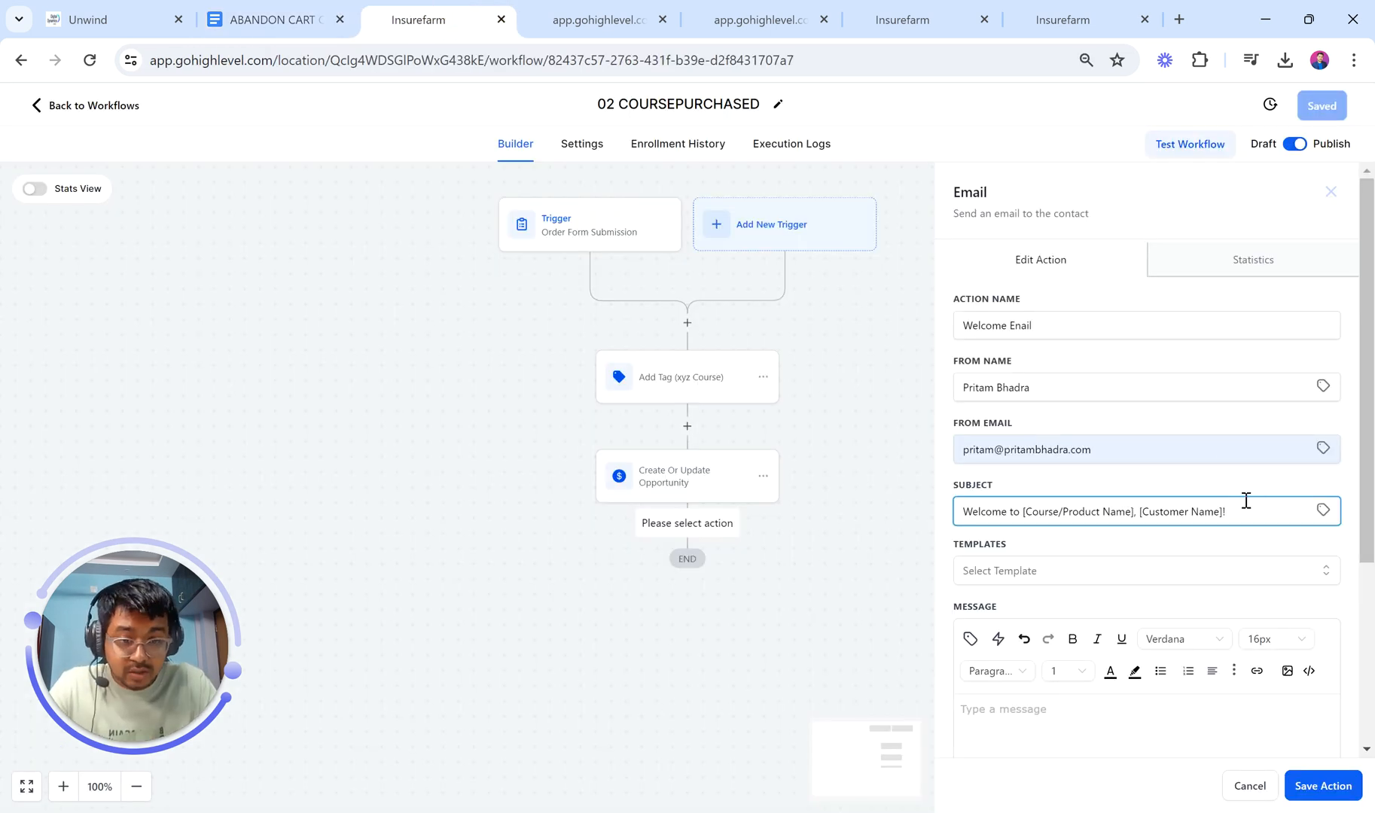
# Step: Replace [Customer Name] in the subject with the contact Full Name field, giving '{{contact.name}}!'
pyautogui.moveTo(1026, 514); pyautogui.dragTo(1131, 514)
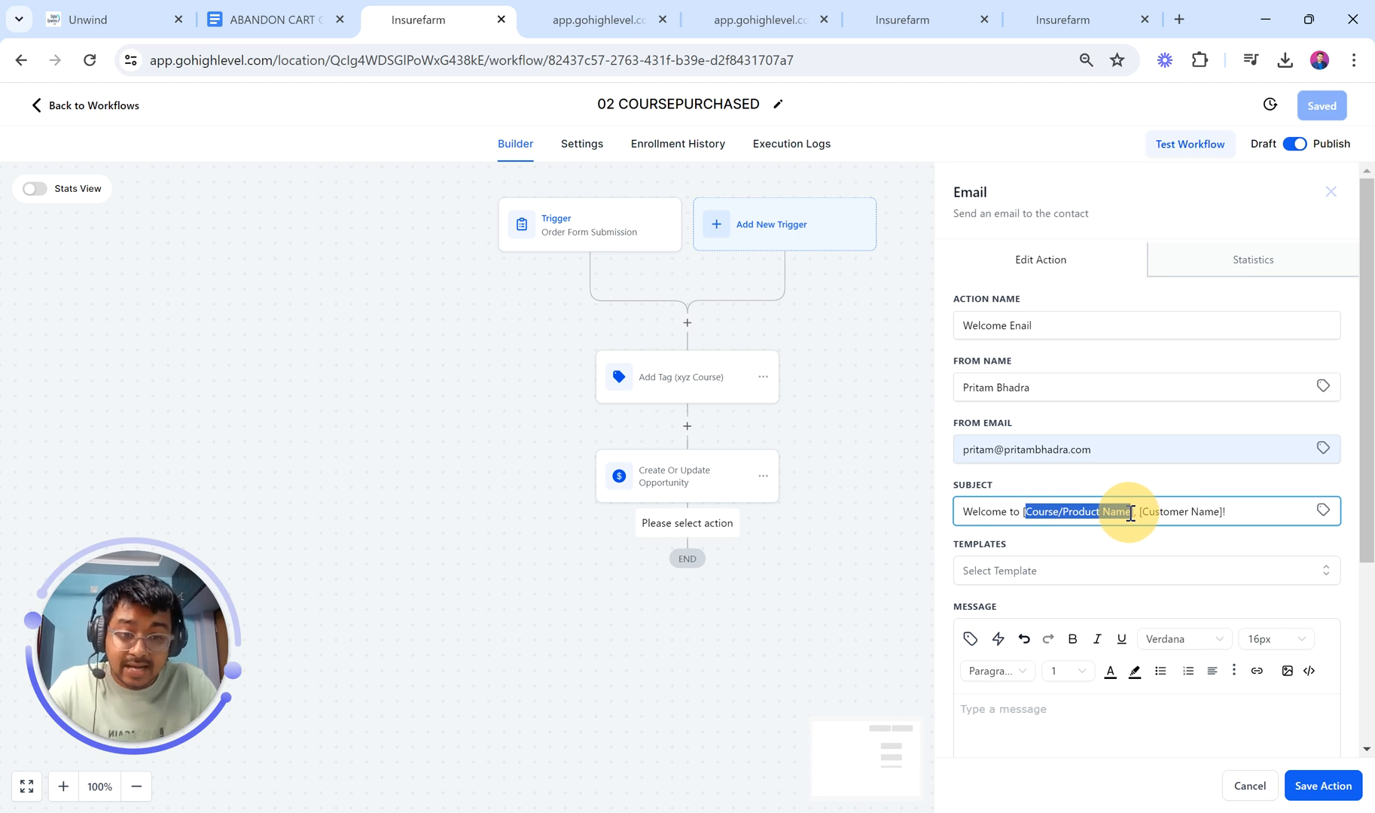
pyautogui.moveTo(1130, 513); pyautogui.dragTo(1130, 513)
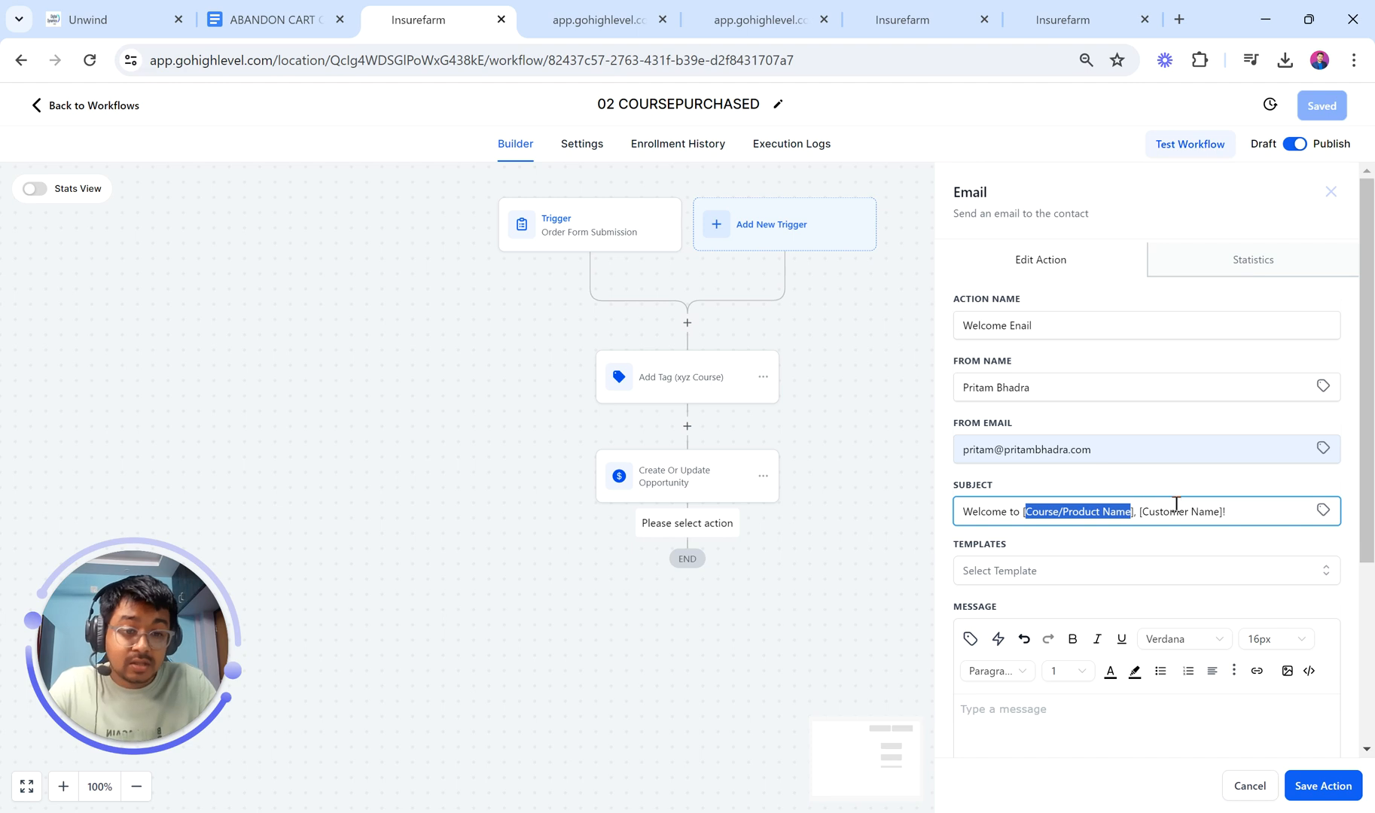
pyautogui.moveTo(1225, 513); pyautogui.dragTo(1143, 513)
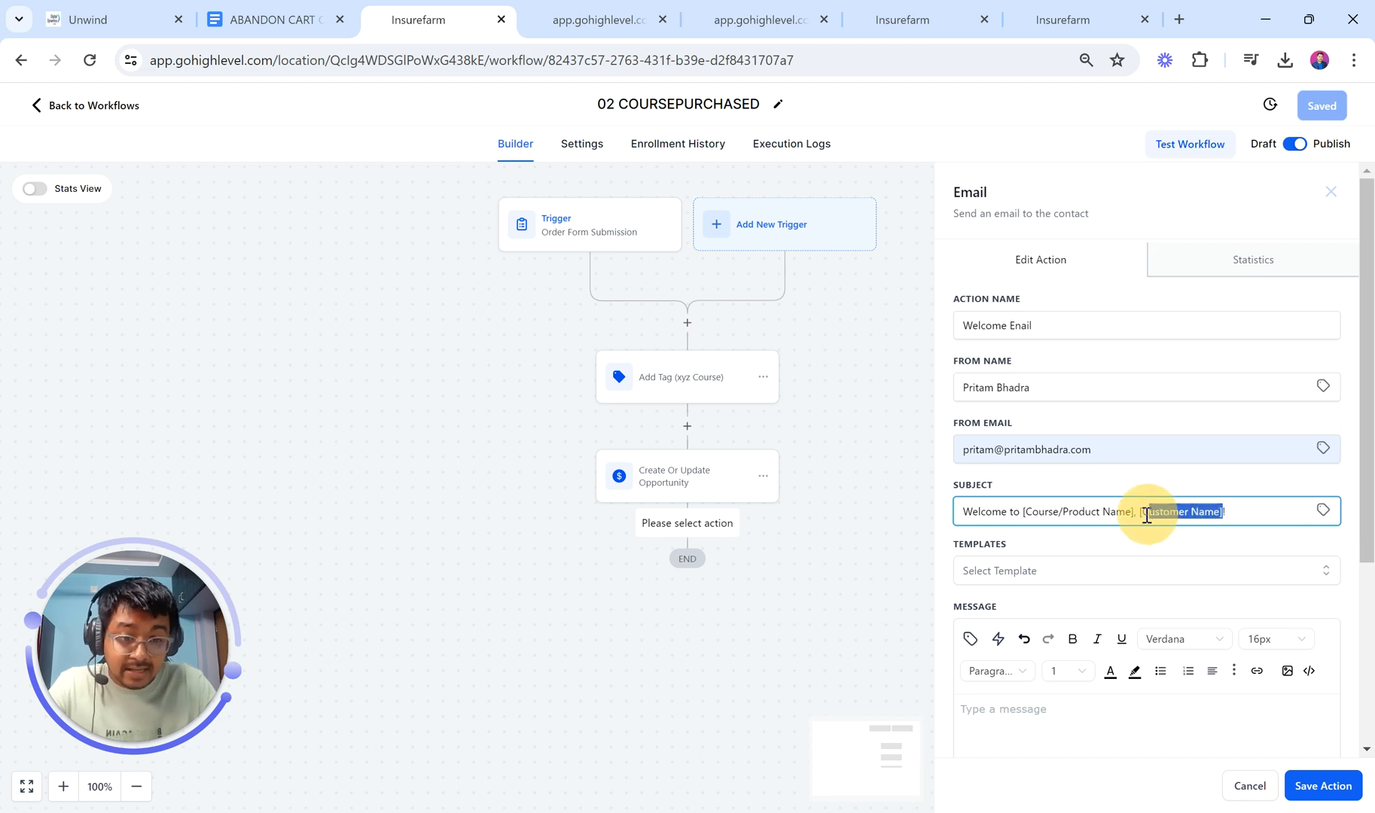
pyautogui.press('BackSpace')
pyautogui.write('!')
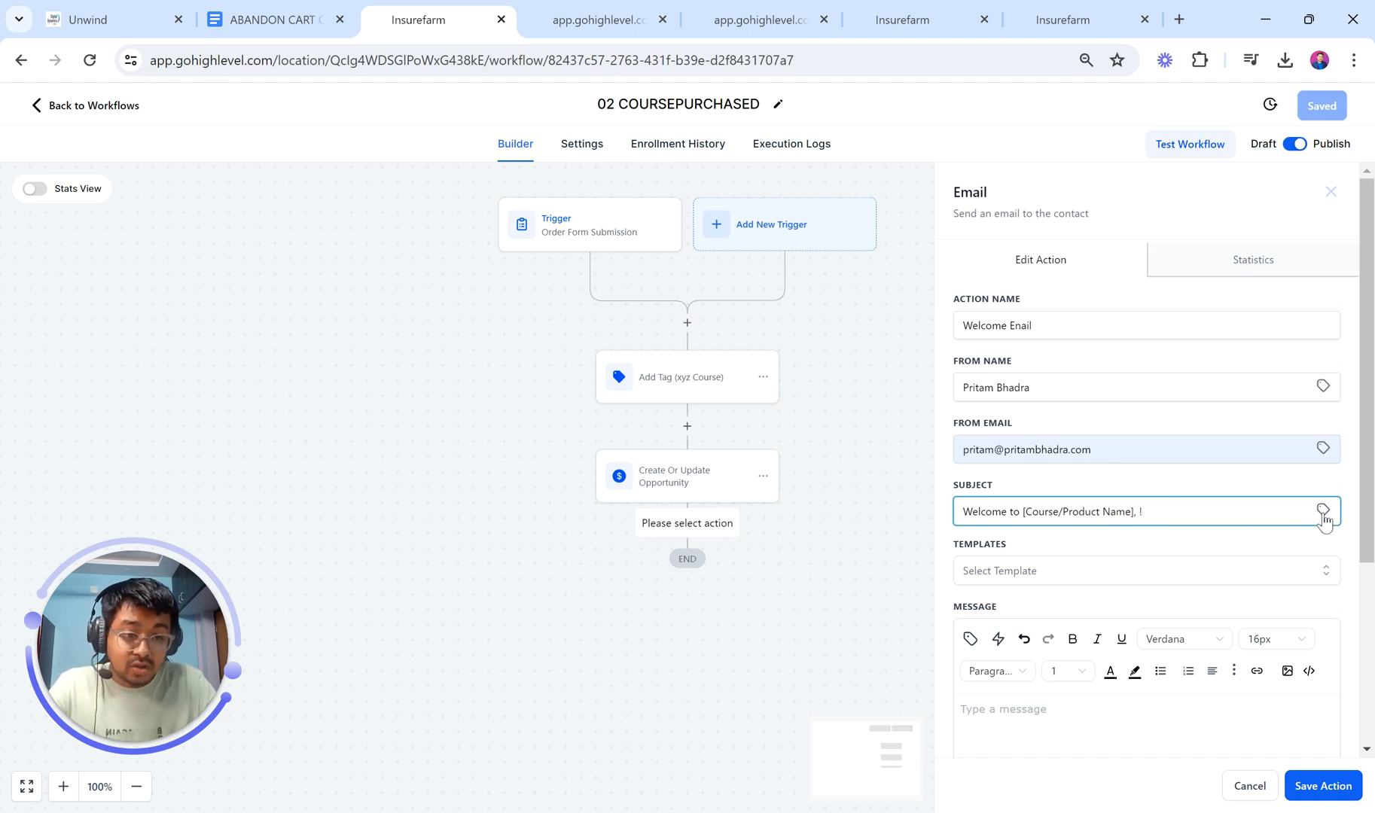
pyautogui.click(1322, 511)
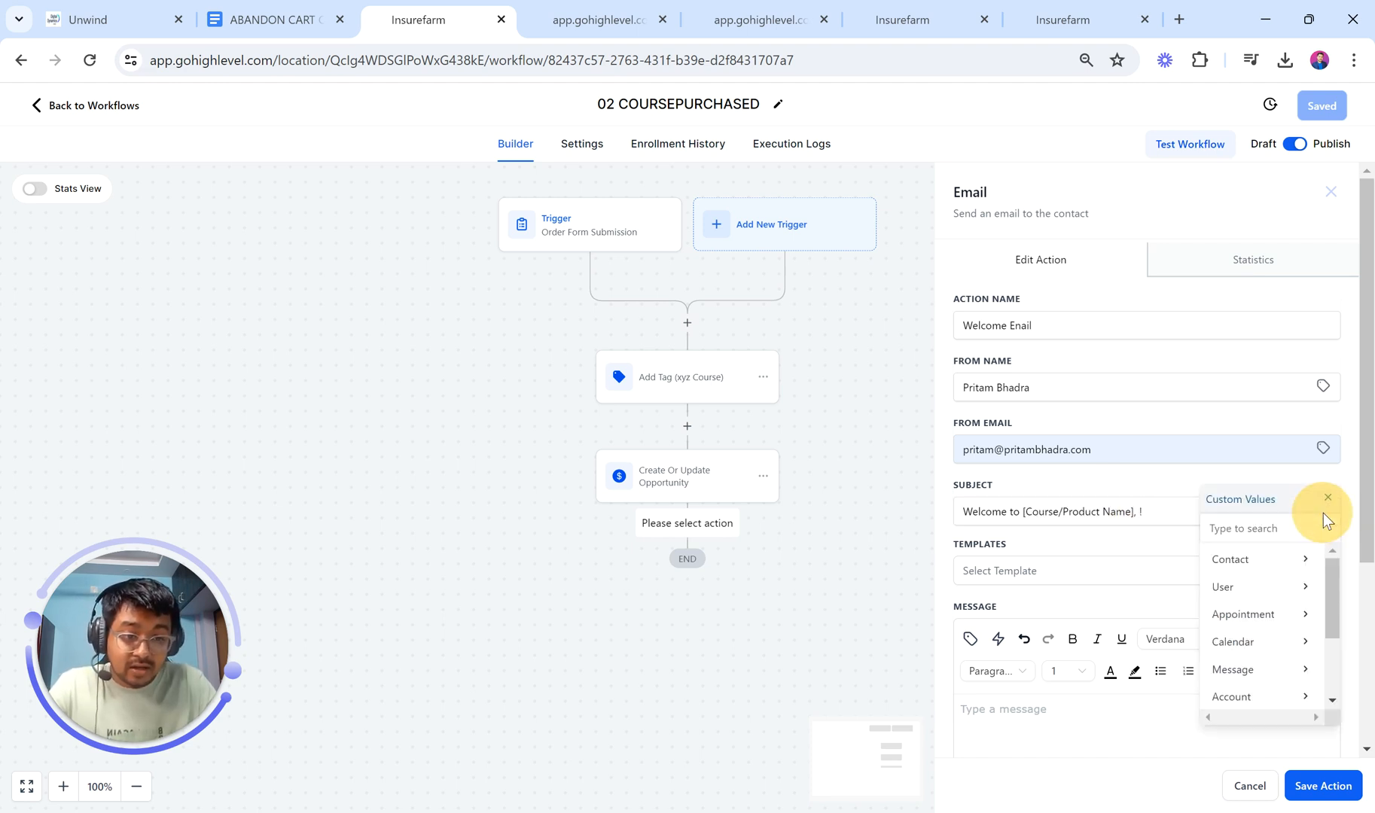
pyautogui.click(1269, 564)
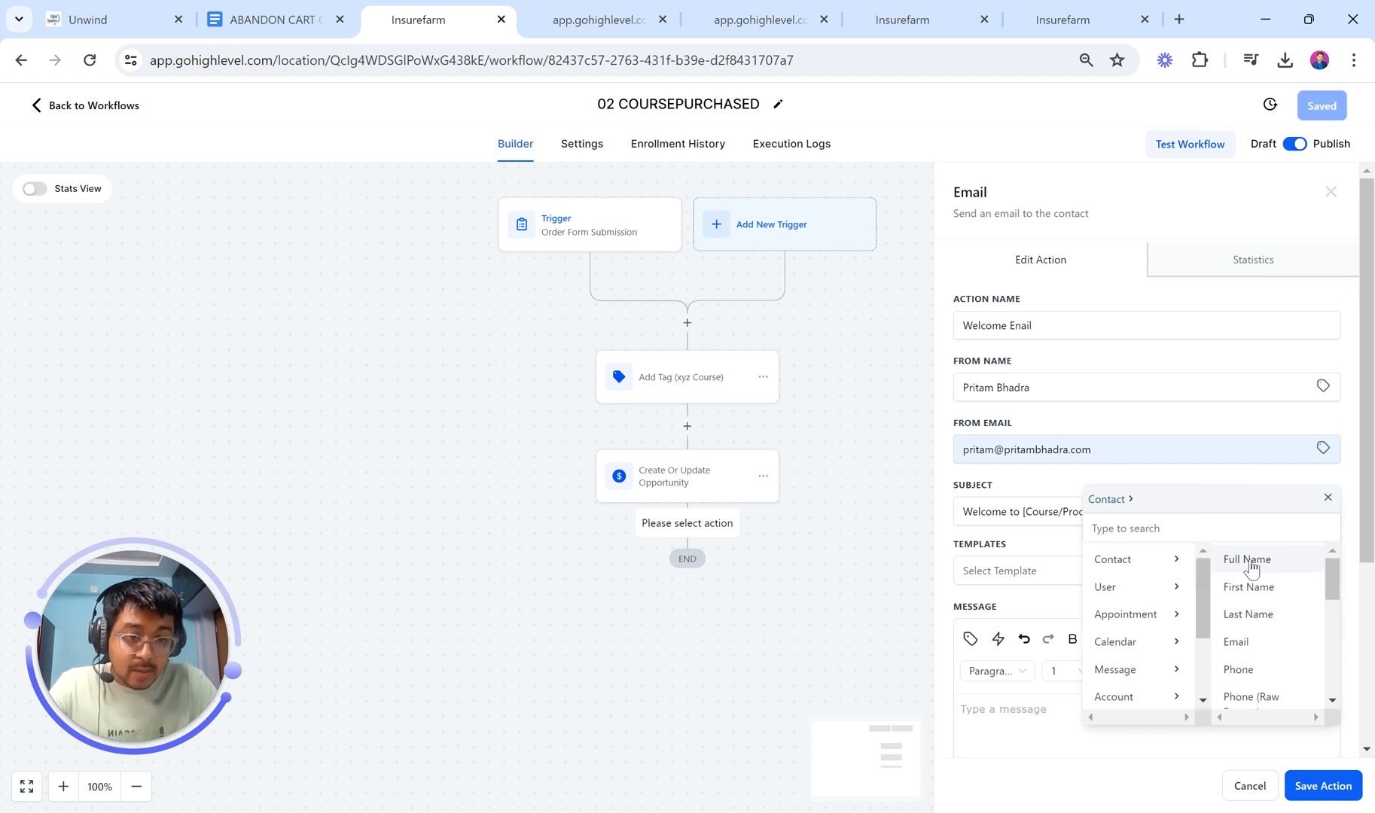
pyautogui.click(1247, 559)
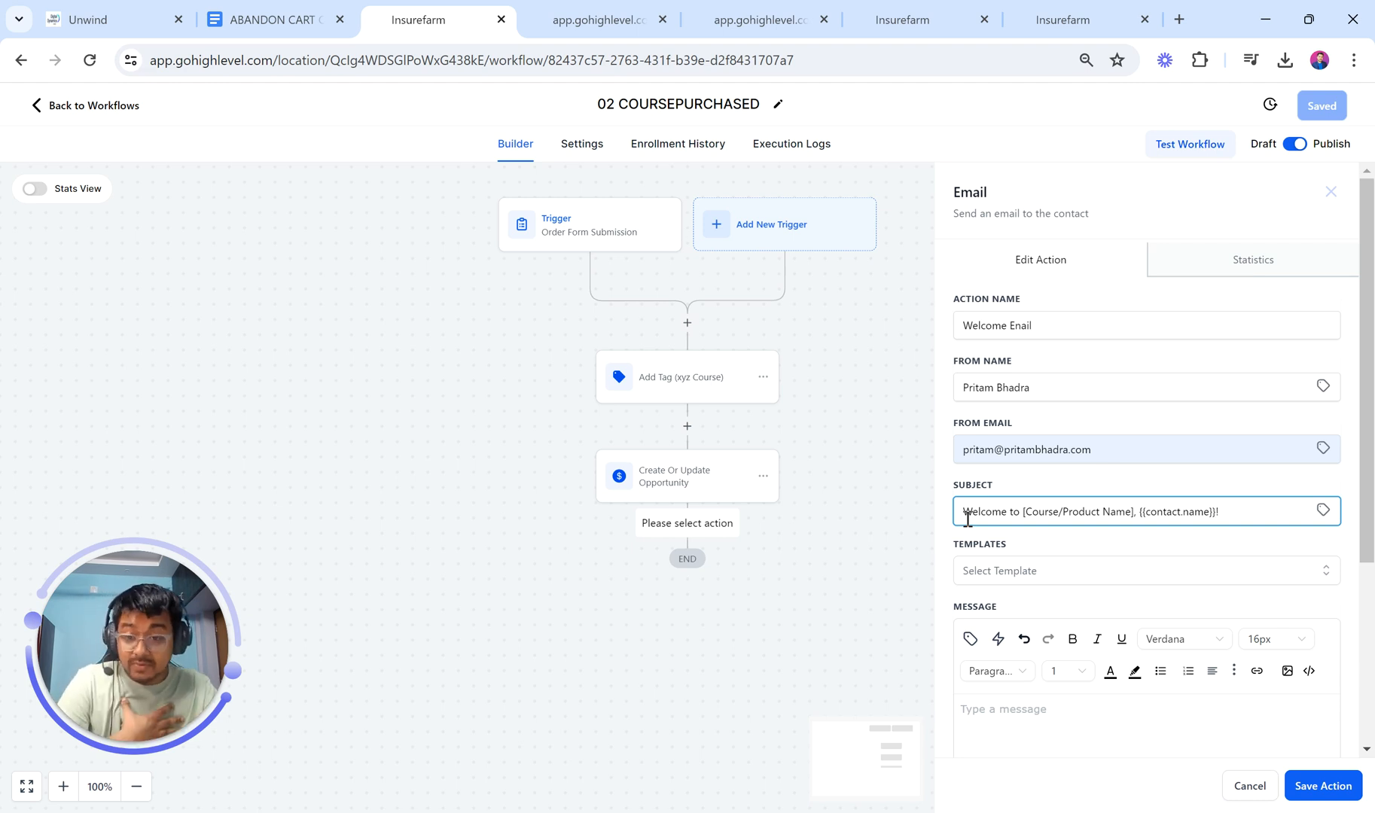
pyautogui.click(272, 18)
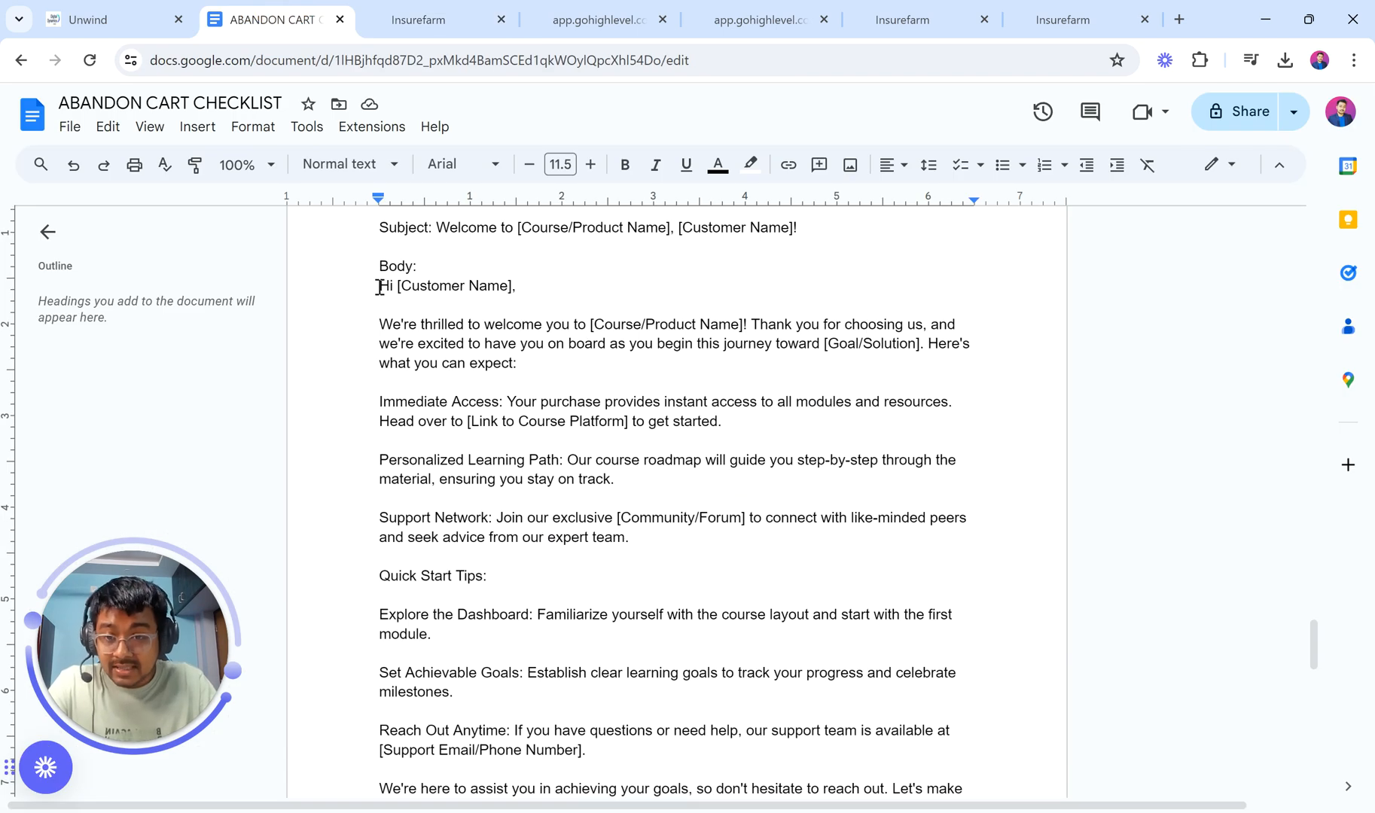
# Step: Copy the email body from 'Hi [Customer Name],' through the signature and return to the Message box
pyautogui.moveTo(378, 288); pyautogui.dragTo(623, 194)
pyautogui.scroll(2, 653, 377)
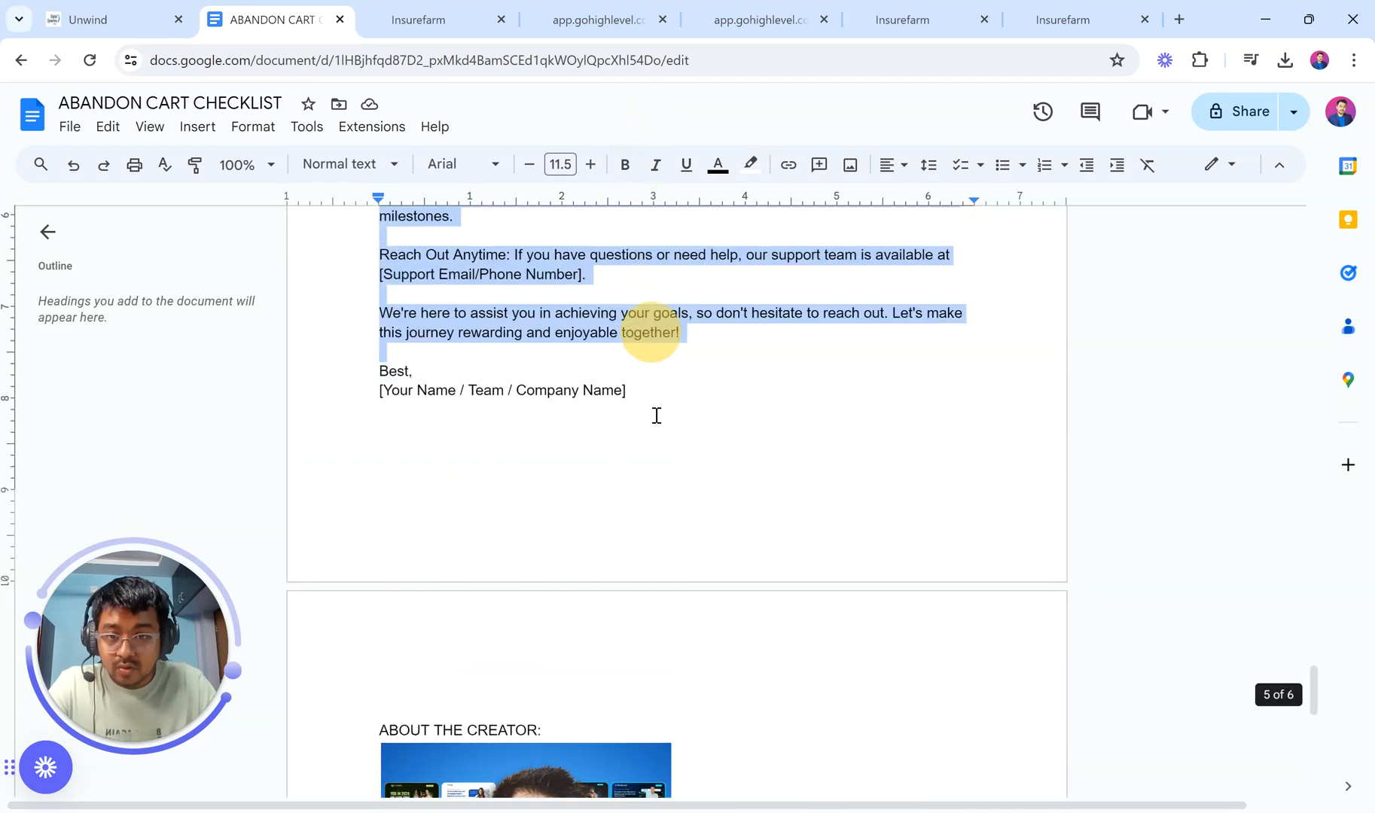
pyautogui.keyDown('shift'); pyautogui.click(656, 415); pyautogui.keyUp('shift')
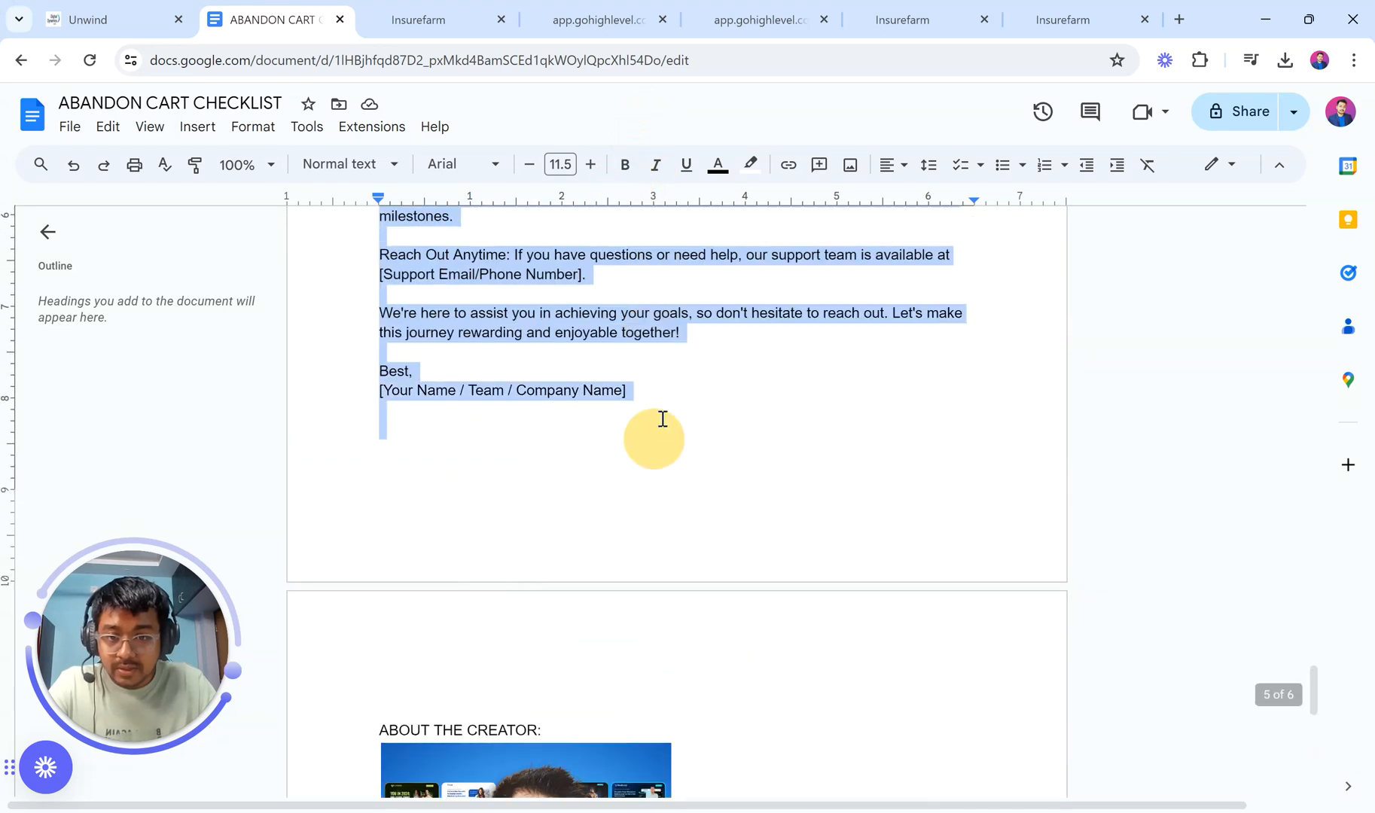
pyautogui.click(448, 1)
pyautogui.scroll(-3, 1037, 663)
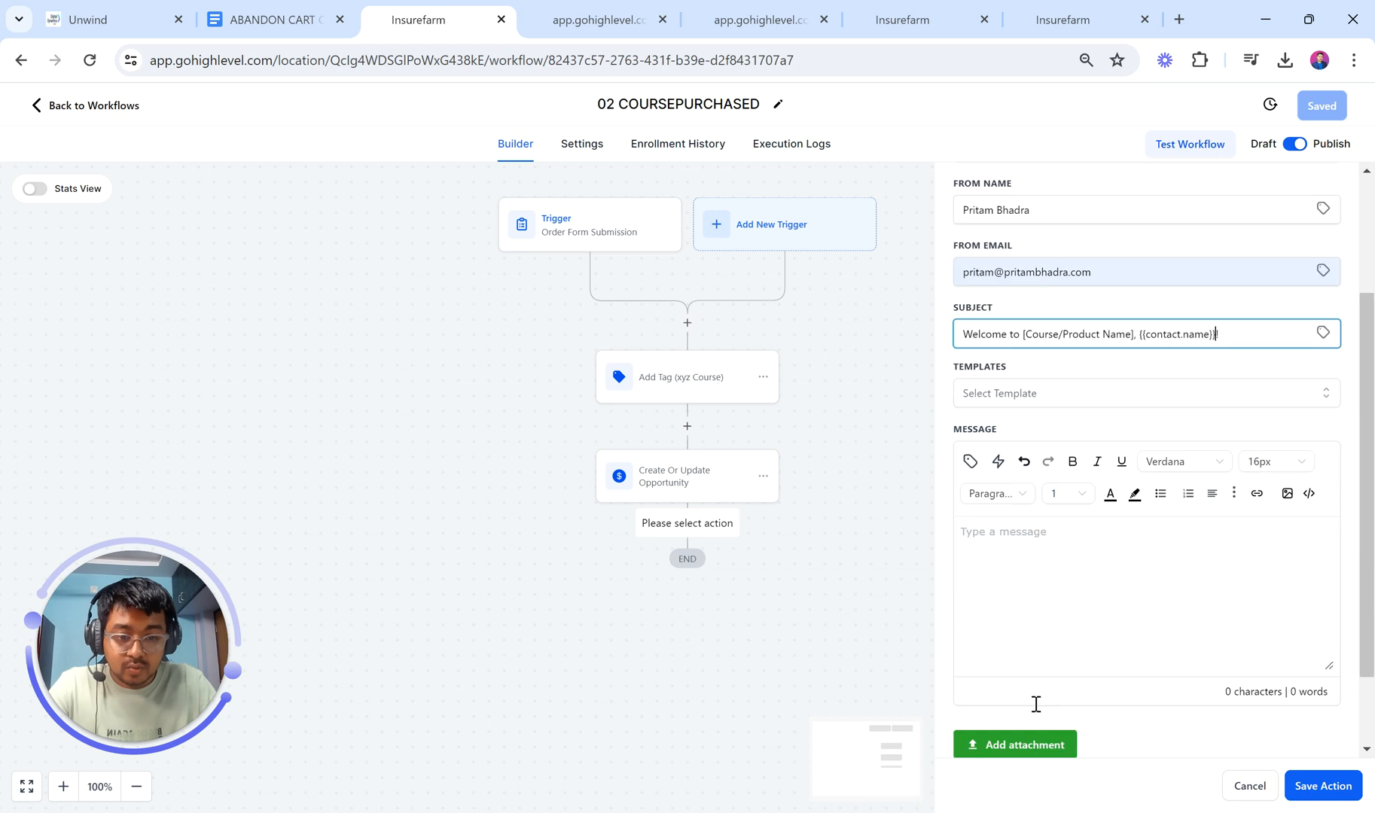
# Step: Paste the copied welcome email text into the Welcome Email message box
pyautogui.click(1021, 541)
pyautogui.hotkey('ctrl', 'v')
pyautogui.scroll(10, 1075, 557)
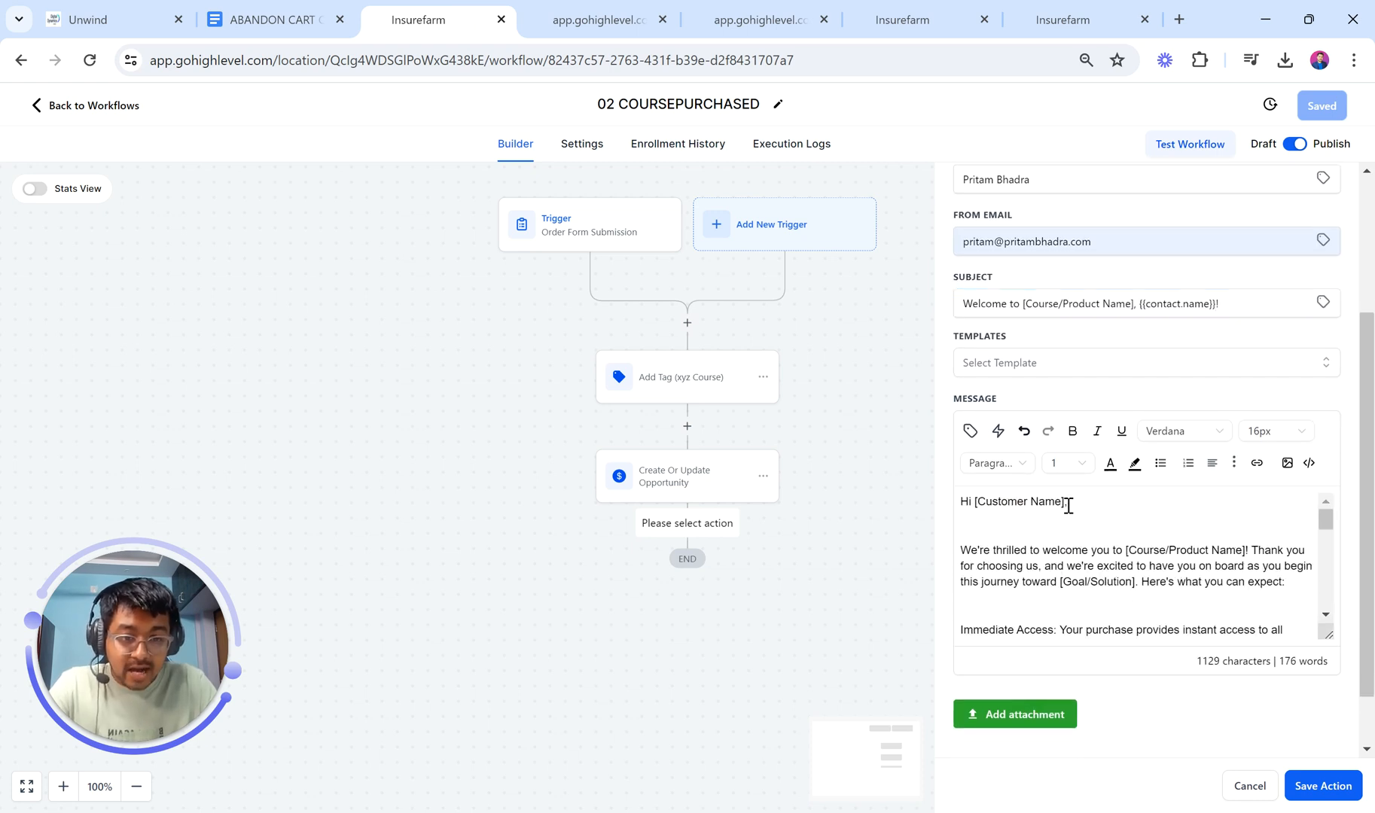
# Step: Replace [Customer Name] in the greeting with the contact Full Name field, giving 'Hi {{contact.name}},'
pyautogui.moveTo(1063, 503); pyautogui.dragTo(984, 503)
pyautogui.press('BackSpace')
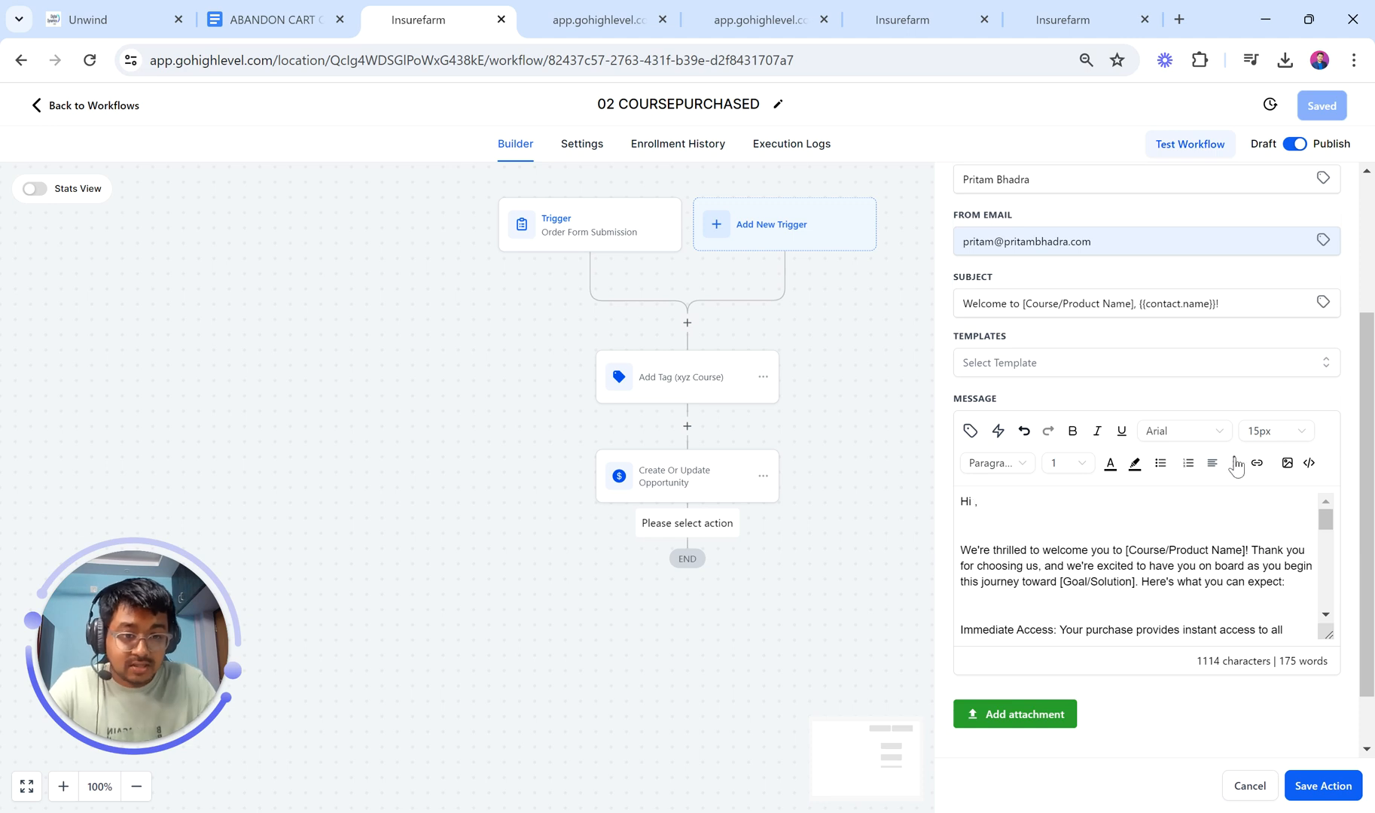
pyautogui.click(970, 432)
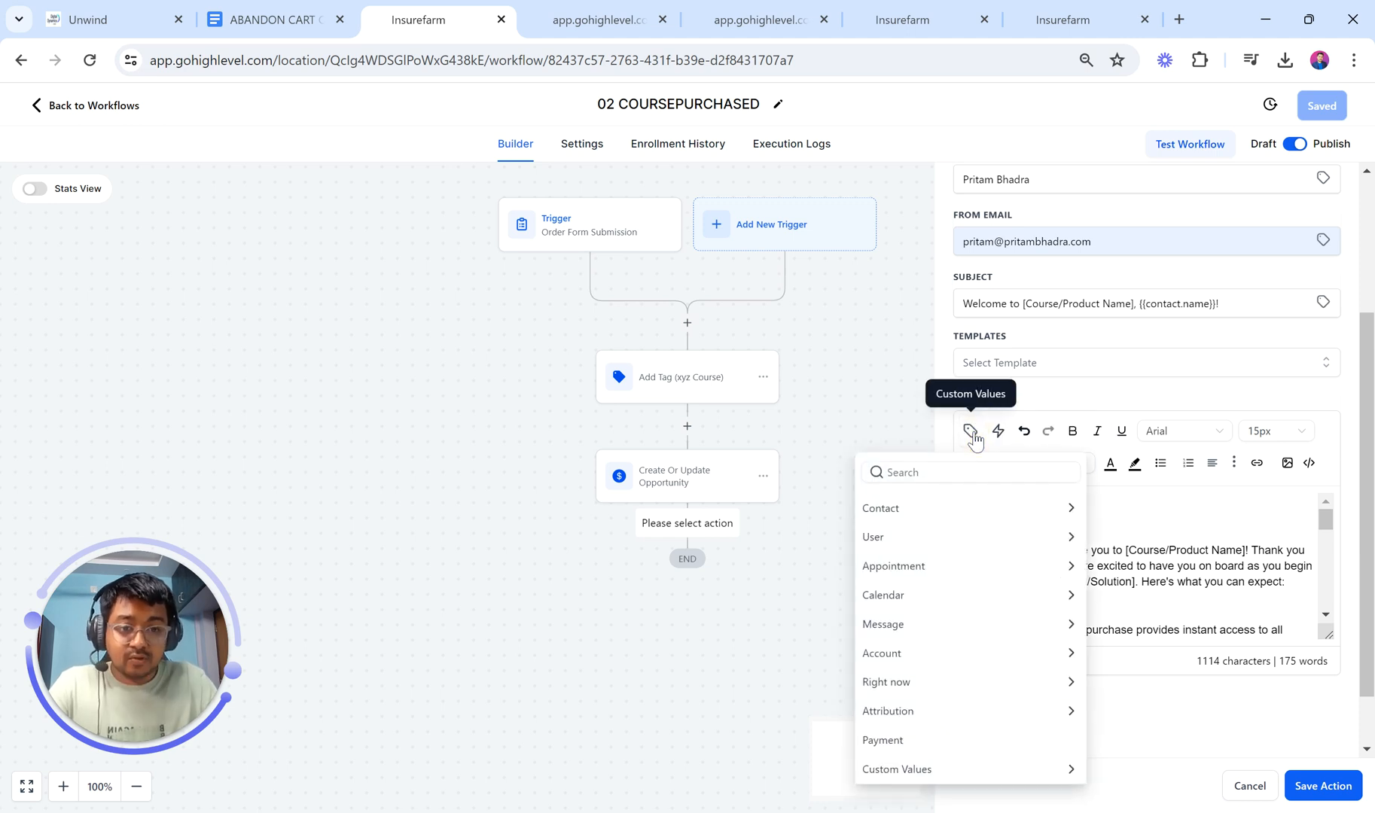
pyautogui.click(911, 515)
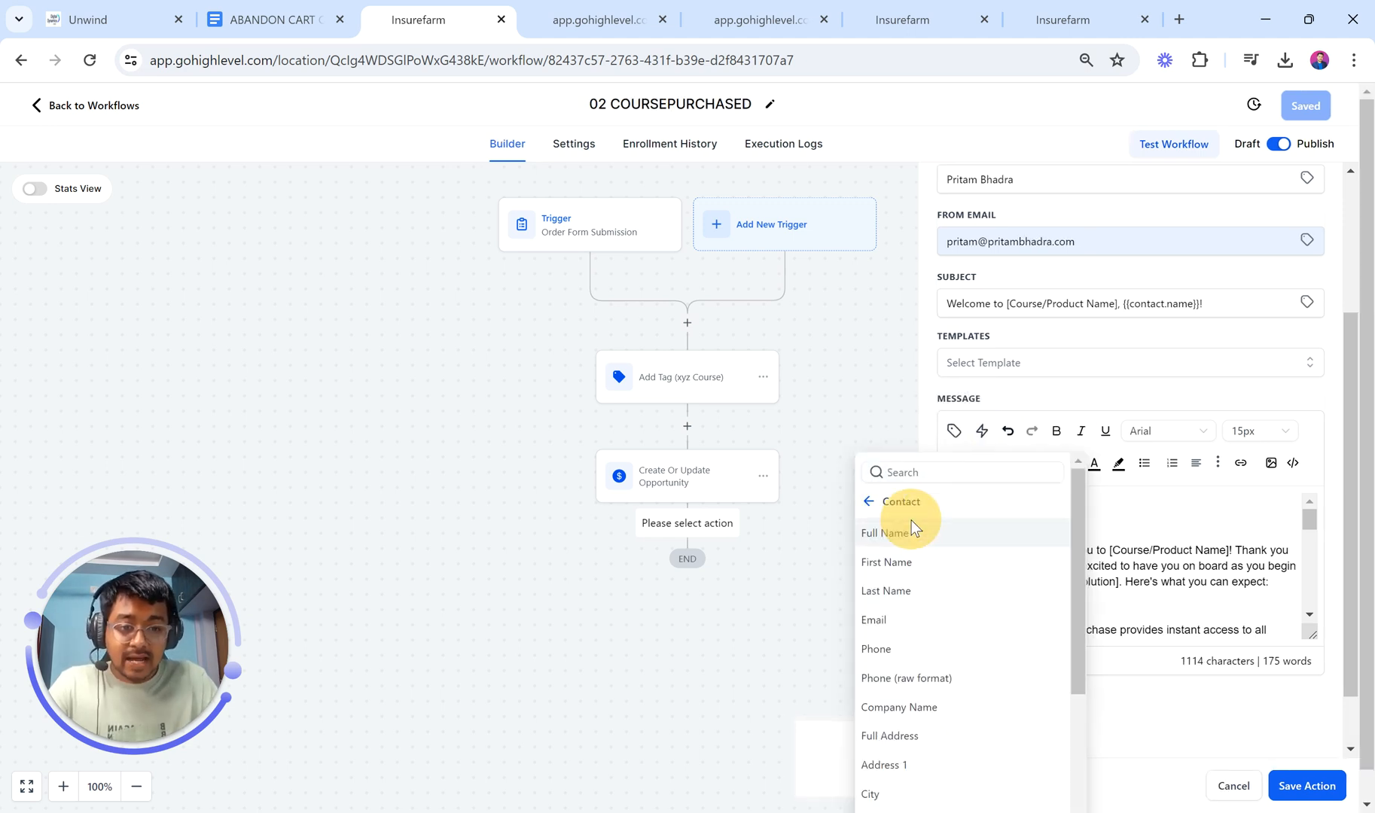
pyautogui.click(947, 535)
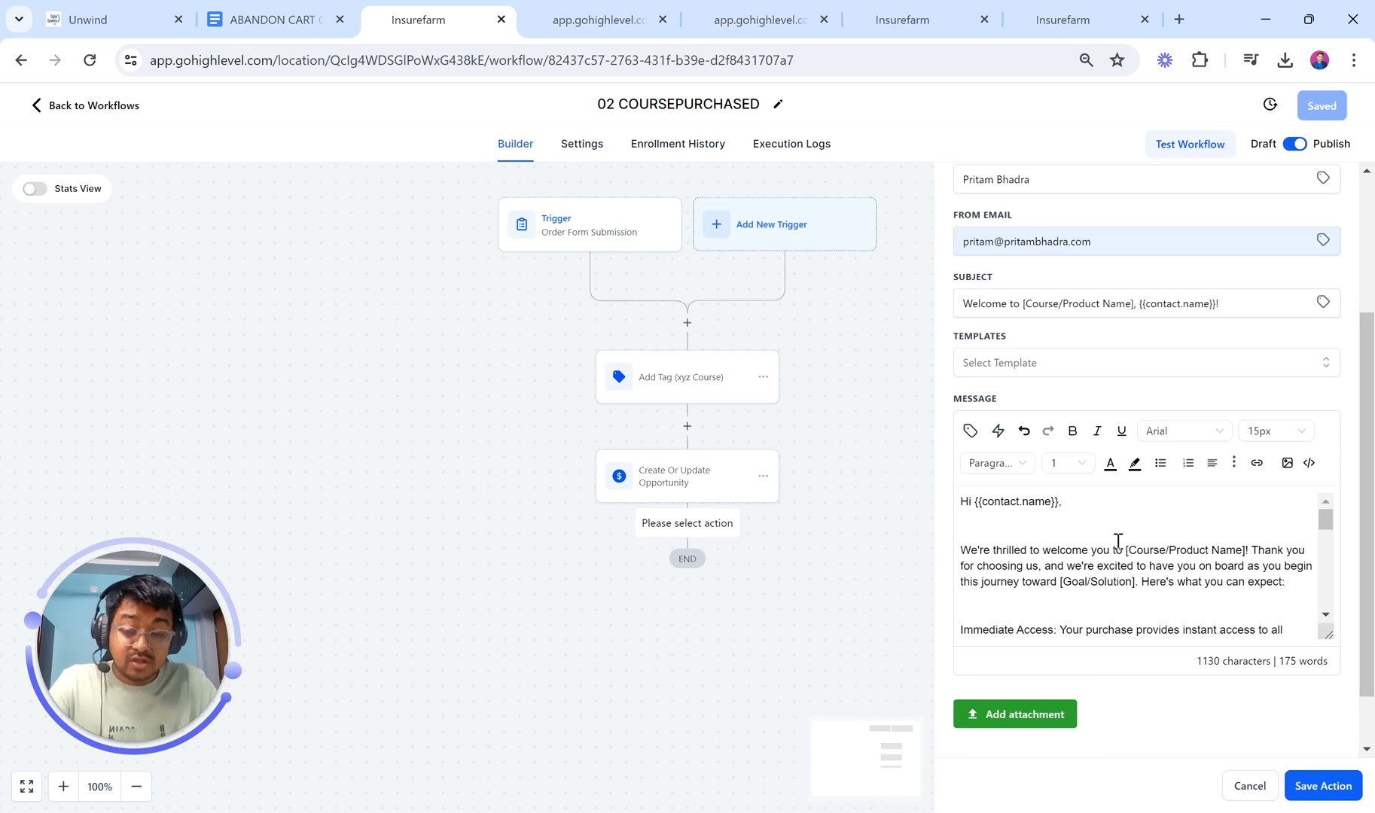
pyautogui.scroll(-1, 1118, 541)
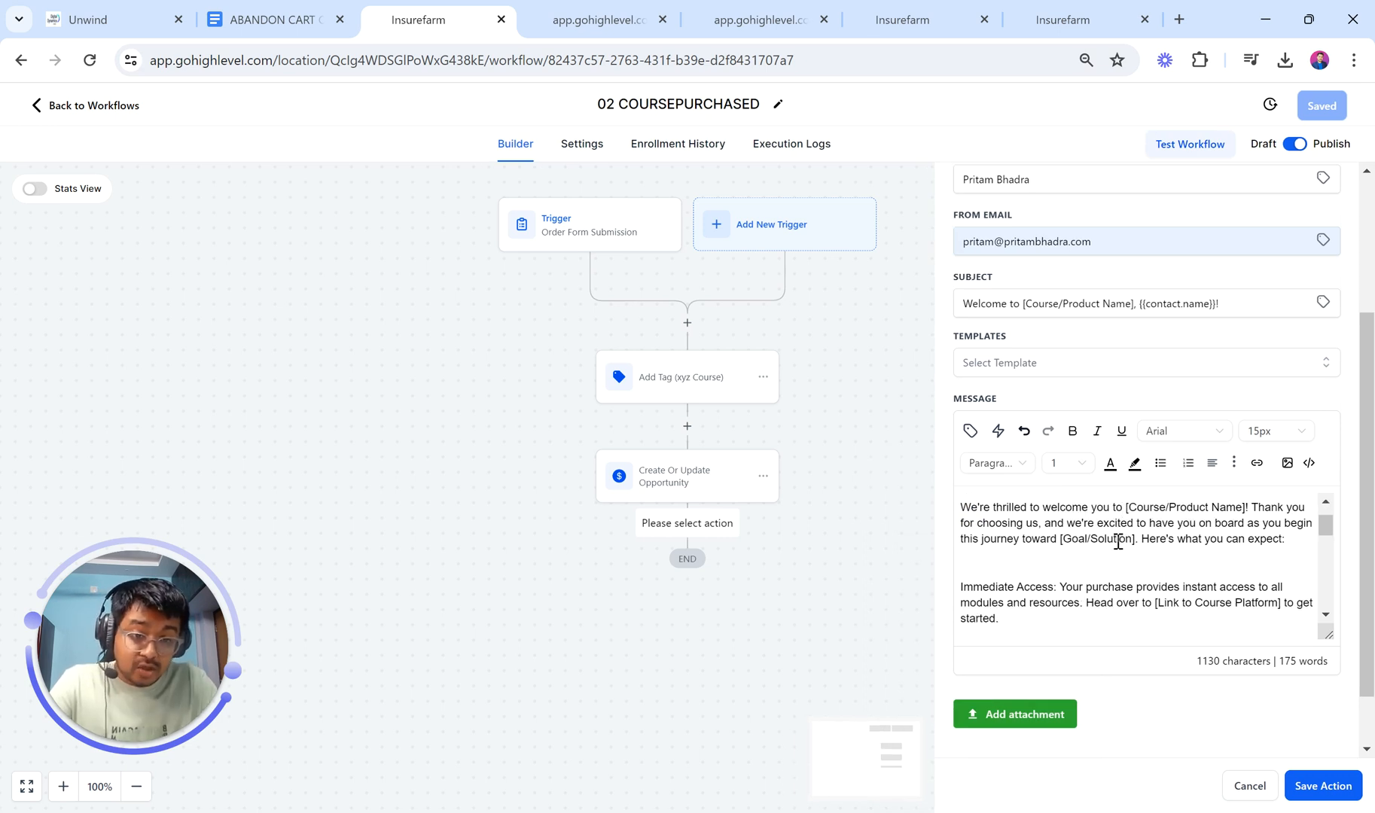
pyautogui.scroll(-4, 1118, 541)
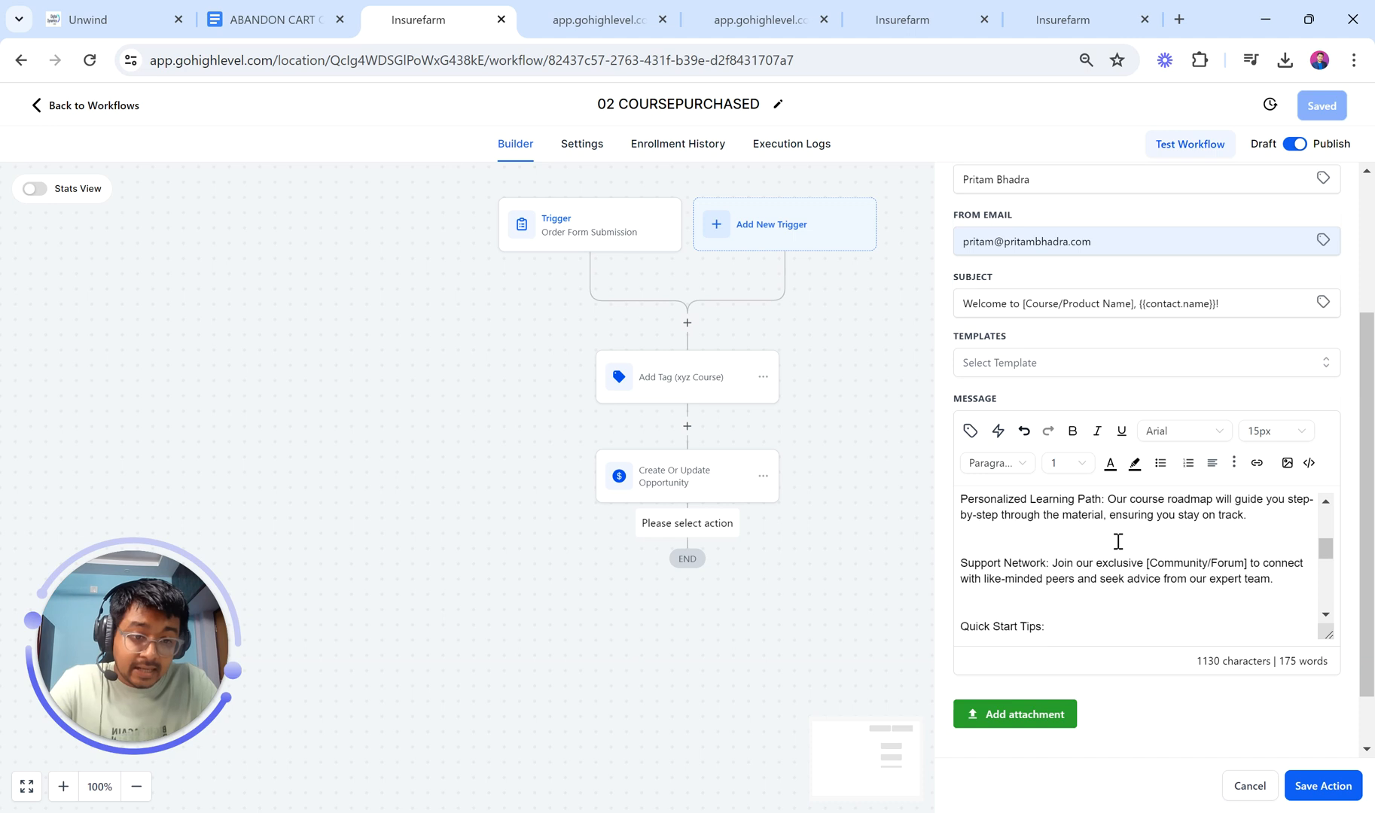
# Step: Hyperlink the '[Link to Course Platform]' placeholder so it opens in a new window
pyautogui.scroll(2, 1118, 540)
pyautogui.scroll(2, 1118, 541)
pyautogui.moveTo(1154, 605); pyautogui.dragTo(1283, 606)
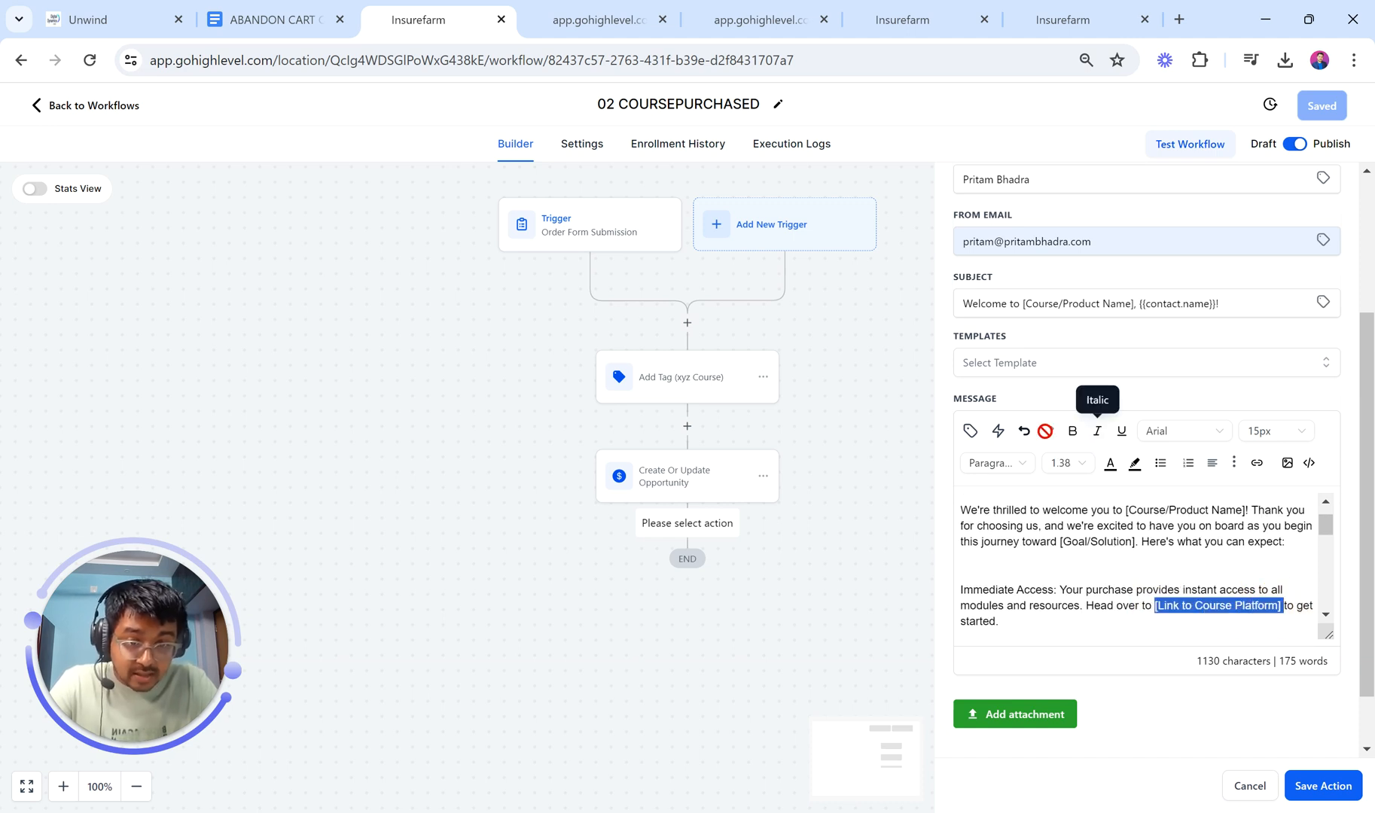
pyautogui.click(1258, 466)
pyautogui.click(600, 390)
pyautogui.write('p')
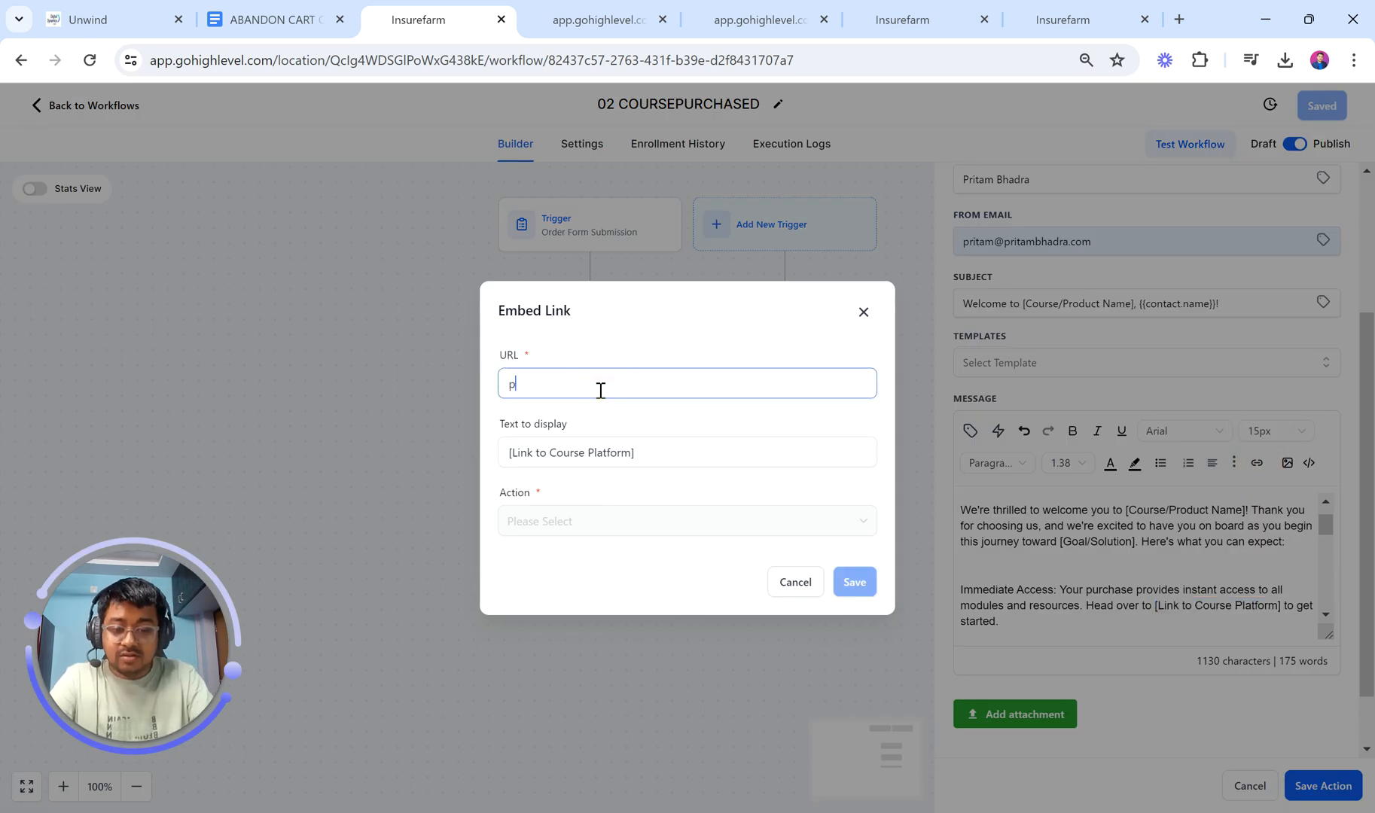
pyautogui.write('ritambhadra.com')
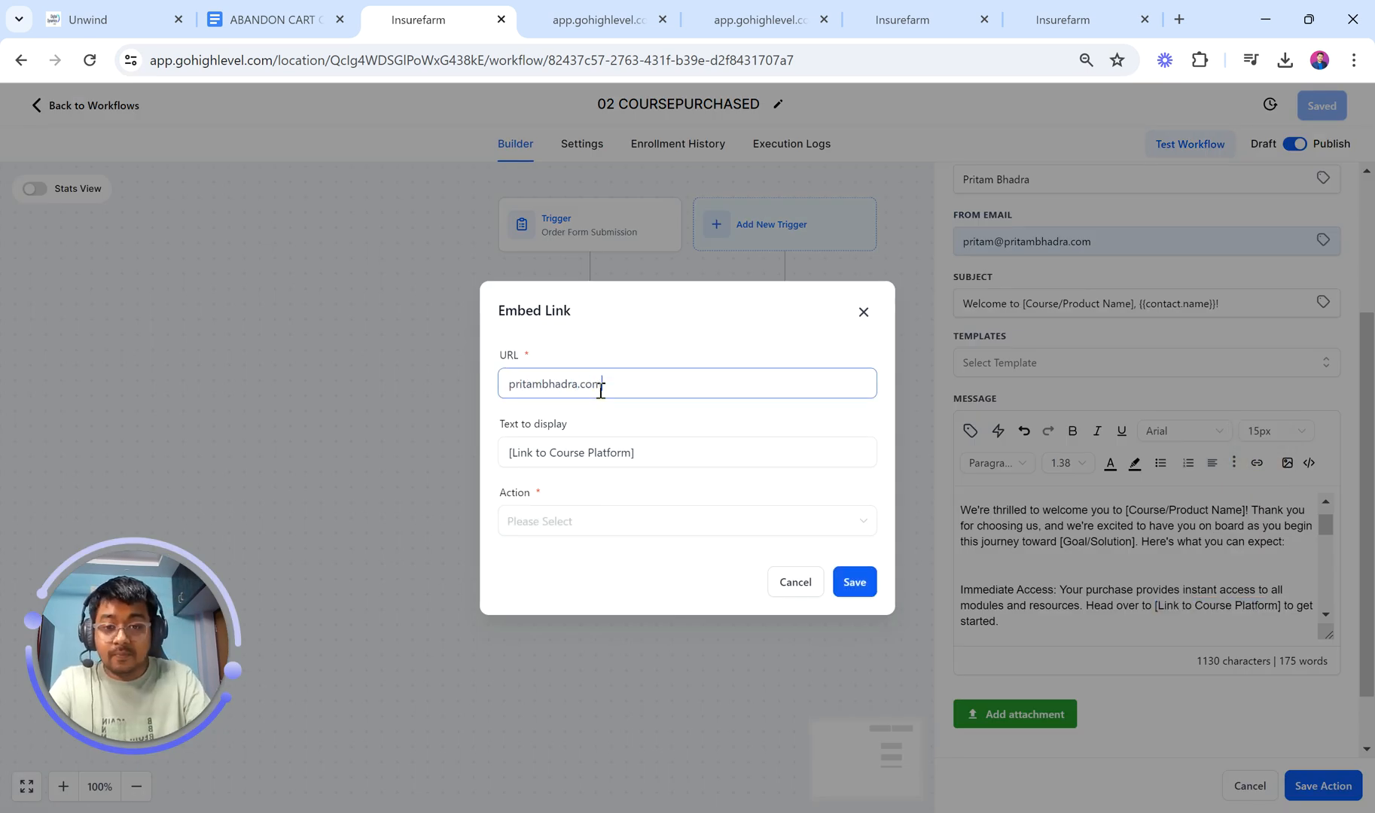
pyautogui.click(856, 581)
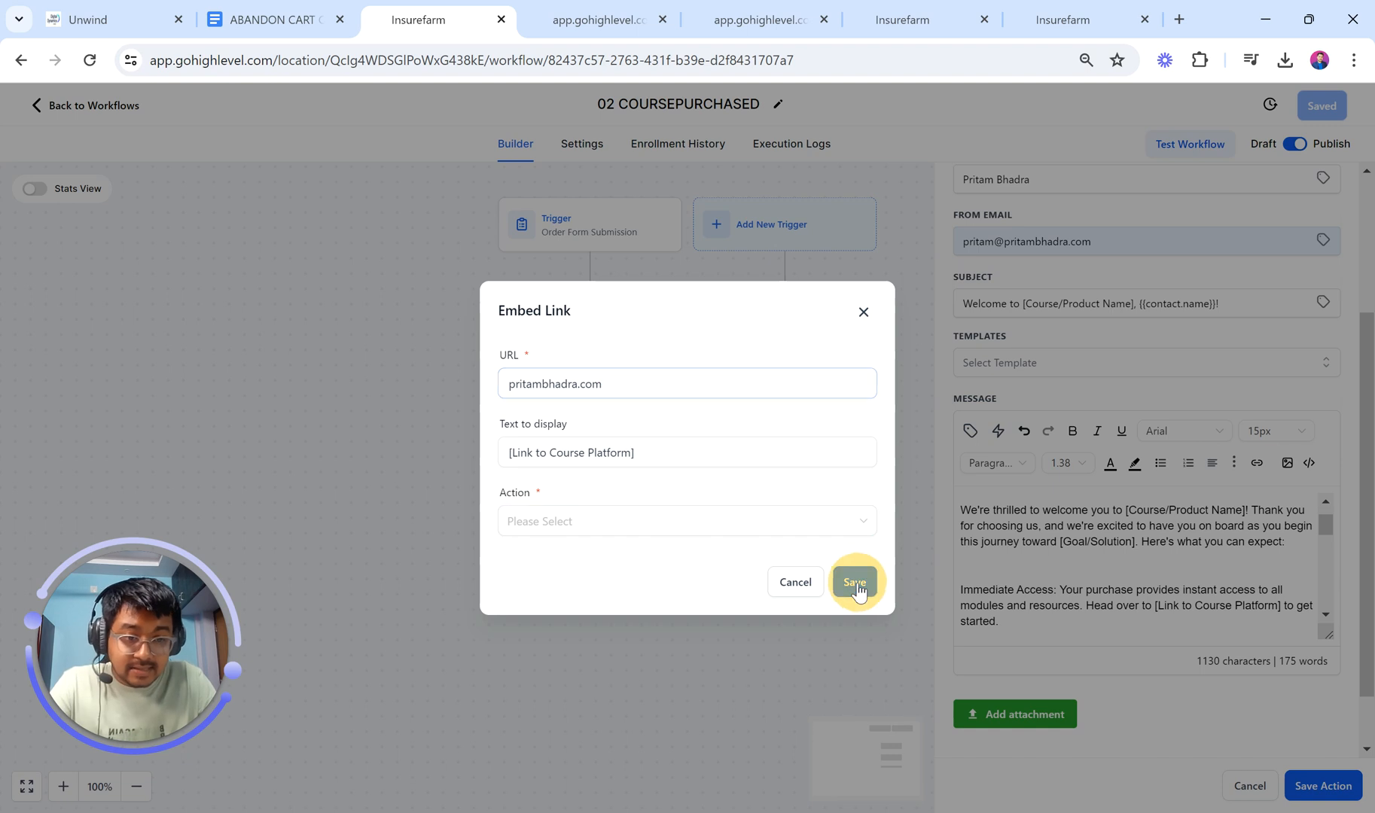
pyautogui.click(686, 525)
pyautogui.click(587, 581)
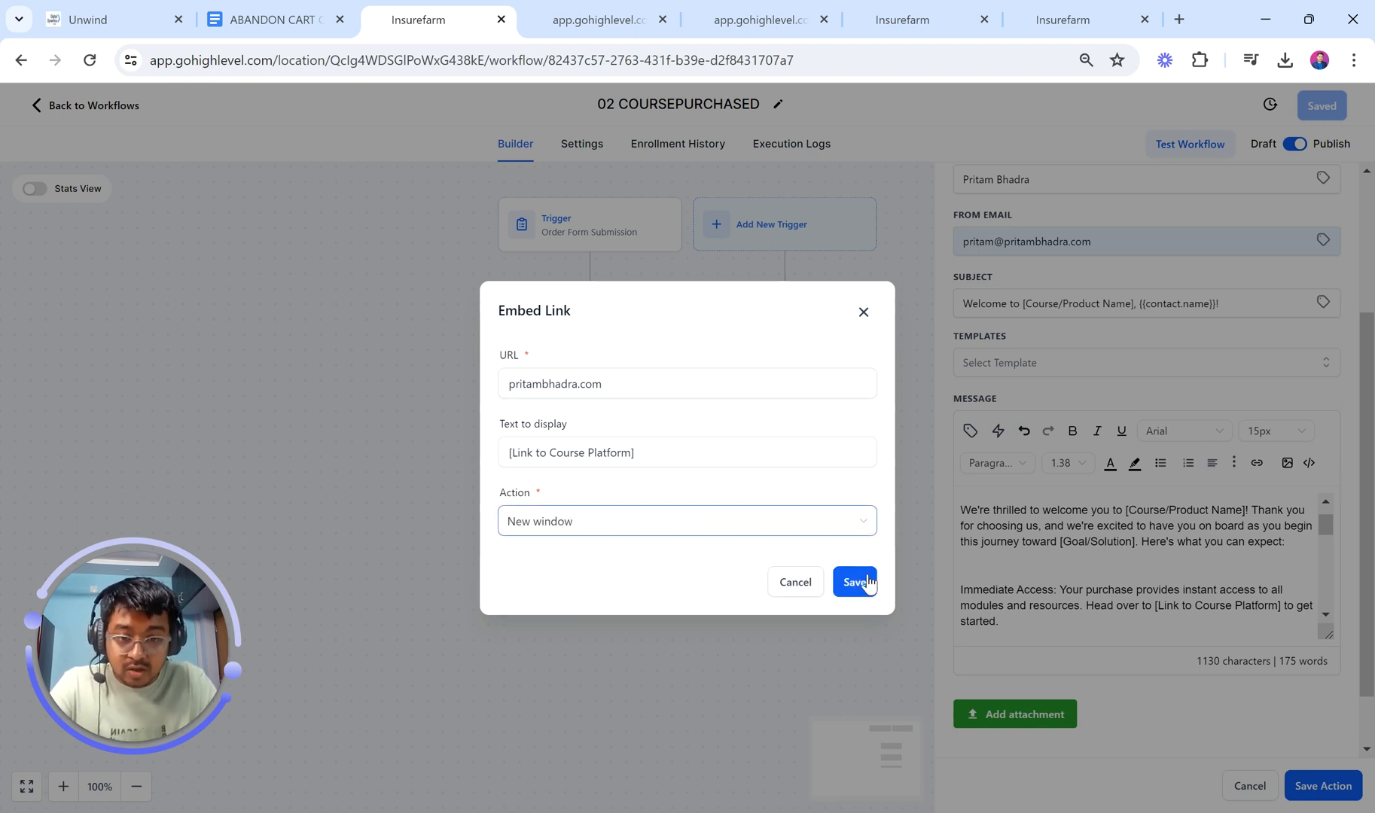
pyautogui.click(866, 579)
pyautogui.click(1238, 586)
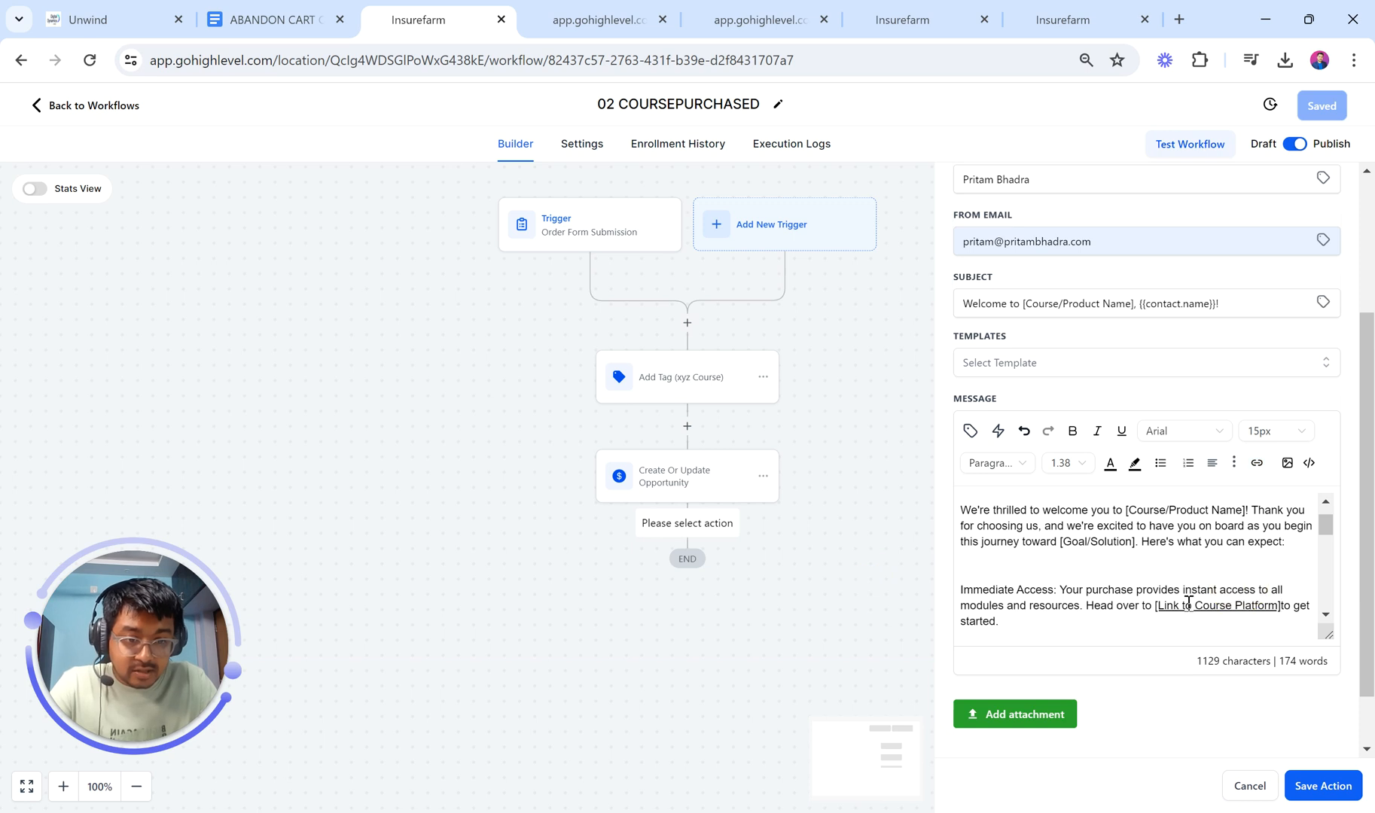
# Step: Save the Welcome Email action so it follows Create Or Update Opportunity on the canvas
pyautogui.scroll(-1, 1188, 604)
pyautogui.scroll(-5, 1188, 603)
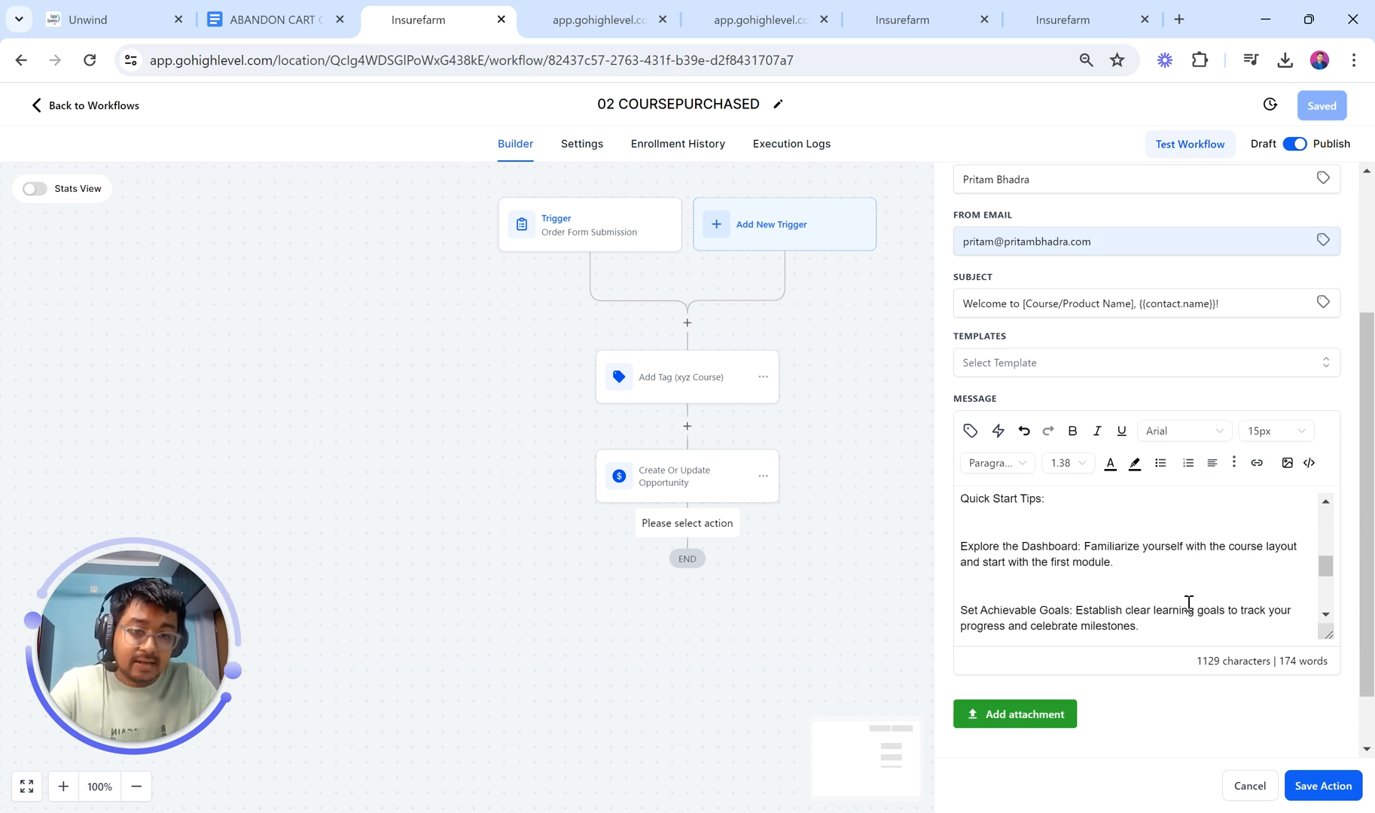
pyautogui.scroll(-5, 1188, 603)
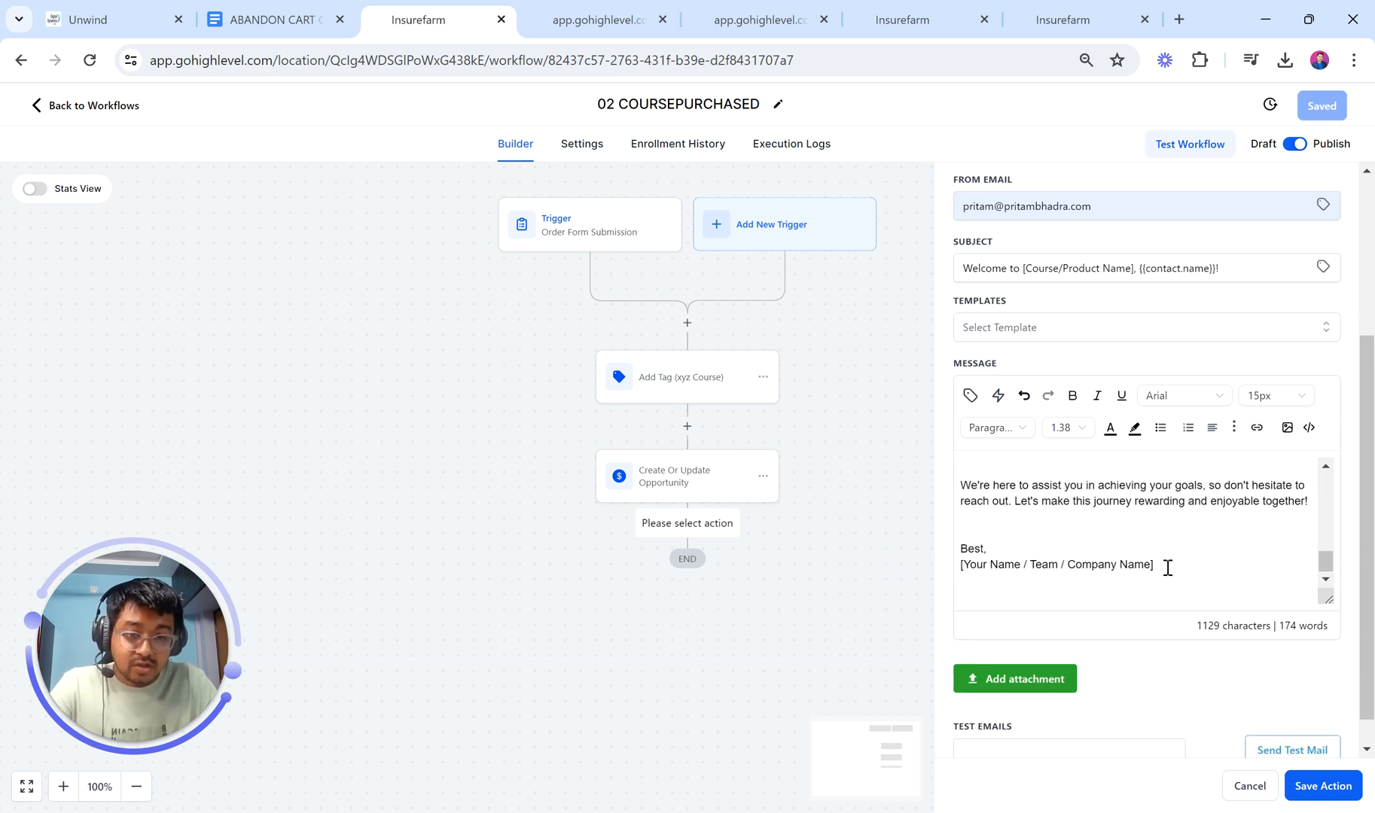
pyautogui.moveTo(1167, 567)
pyautogui.mouseDown()
pyautogui.moveTo(960, 569)
pyautogui.moveTo(985, 564)
pyautogui.mouseUp()
pyautogui.scroll(-1, 1177, 560)
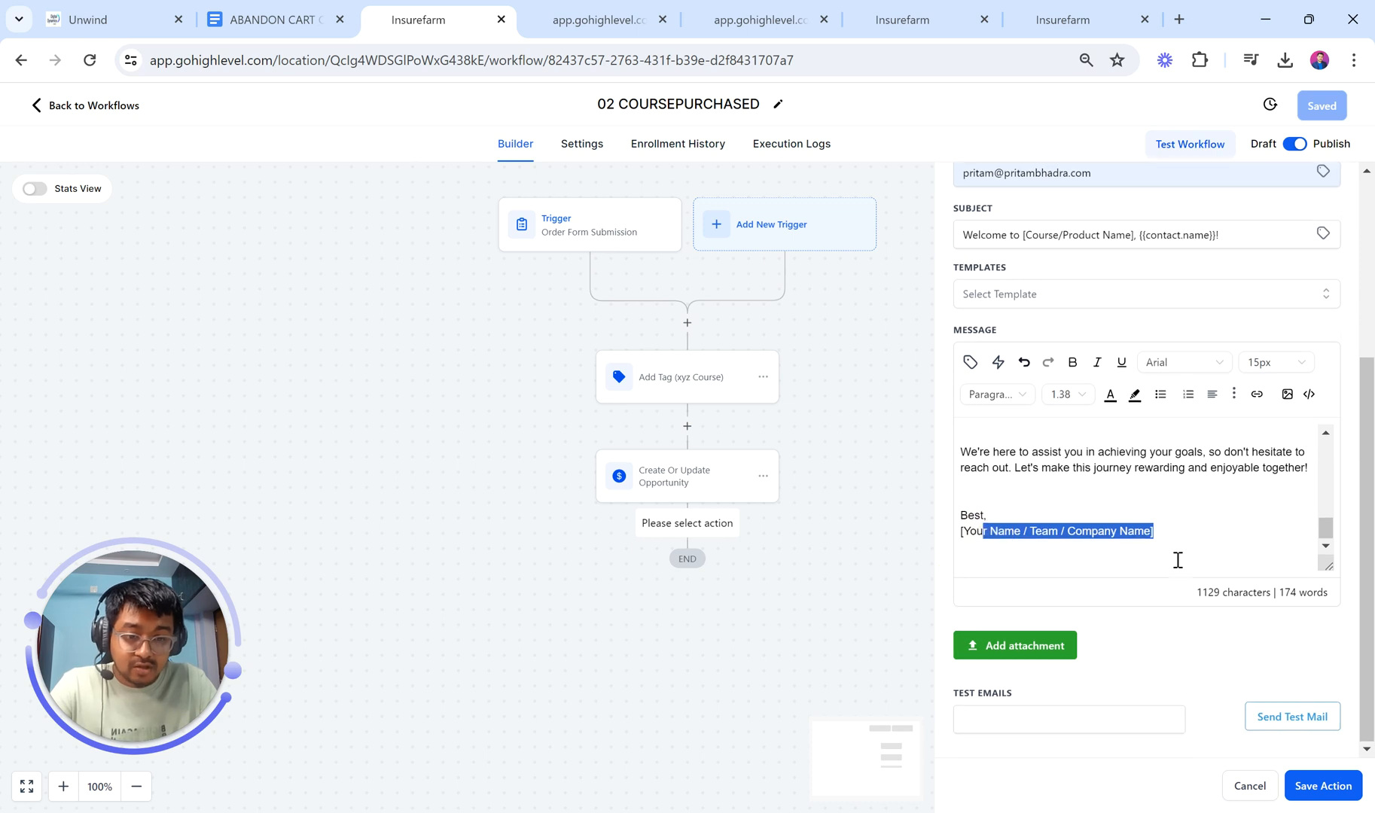
pyautogui.click(1046, 723)
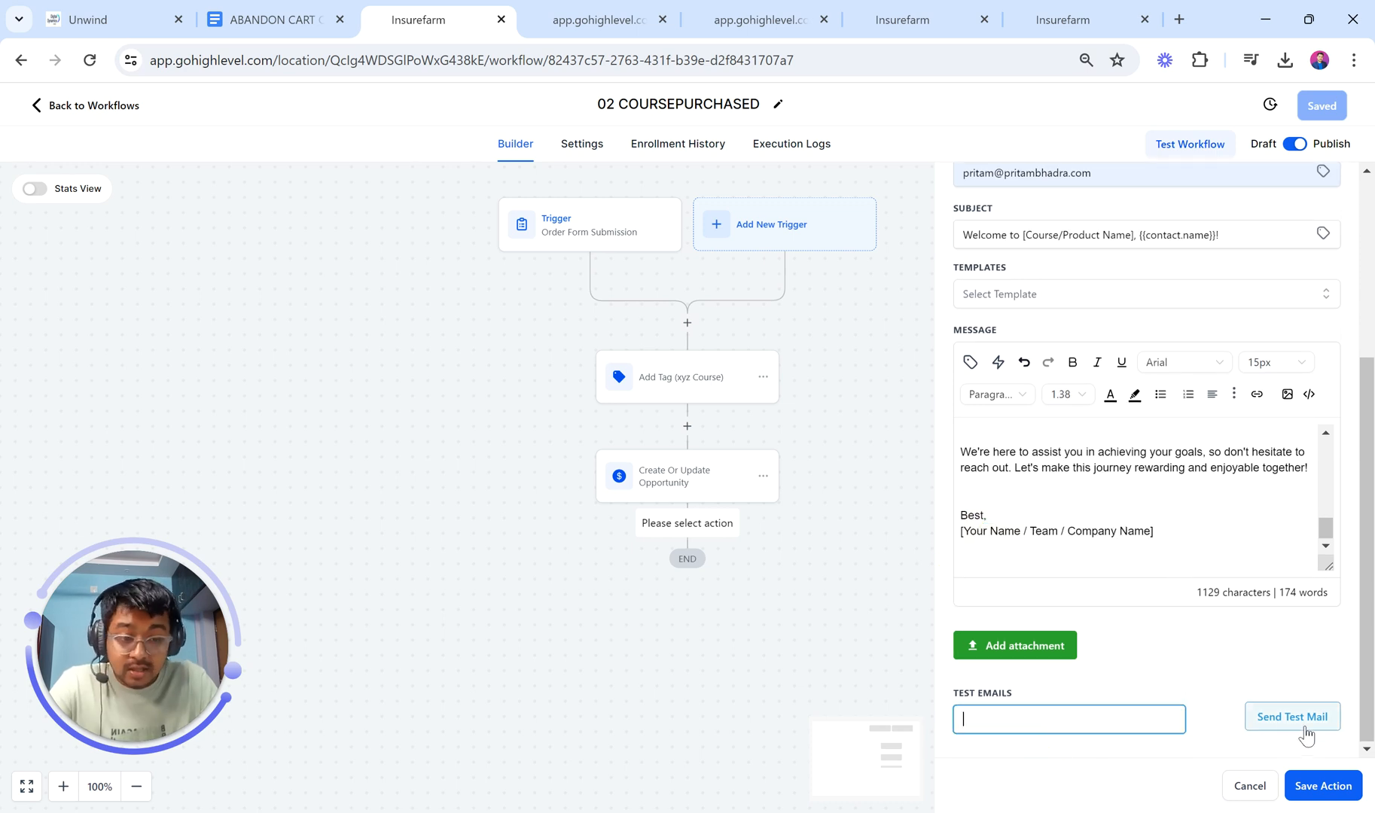
pyautogui.click(1322, 785)
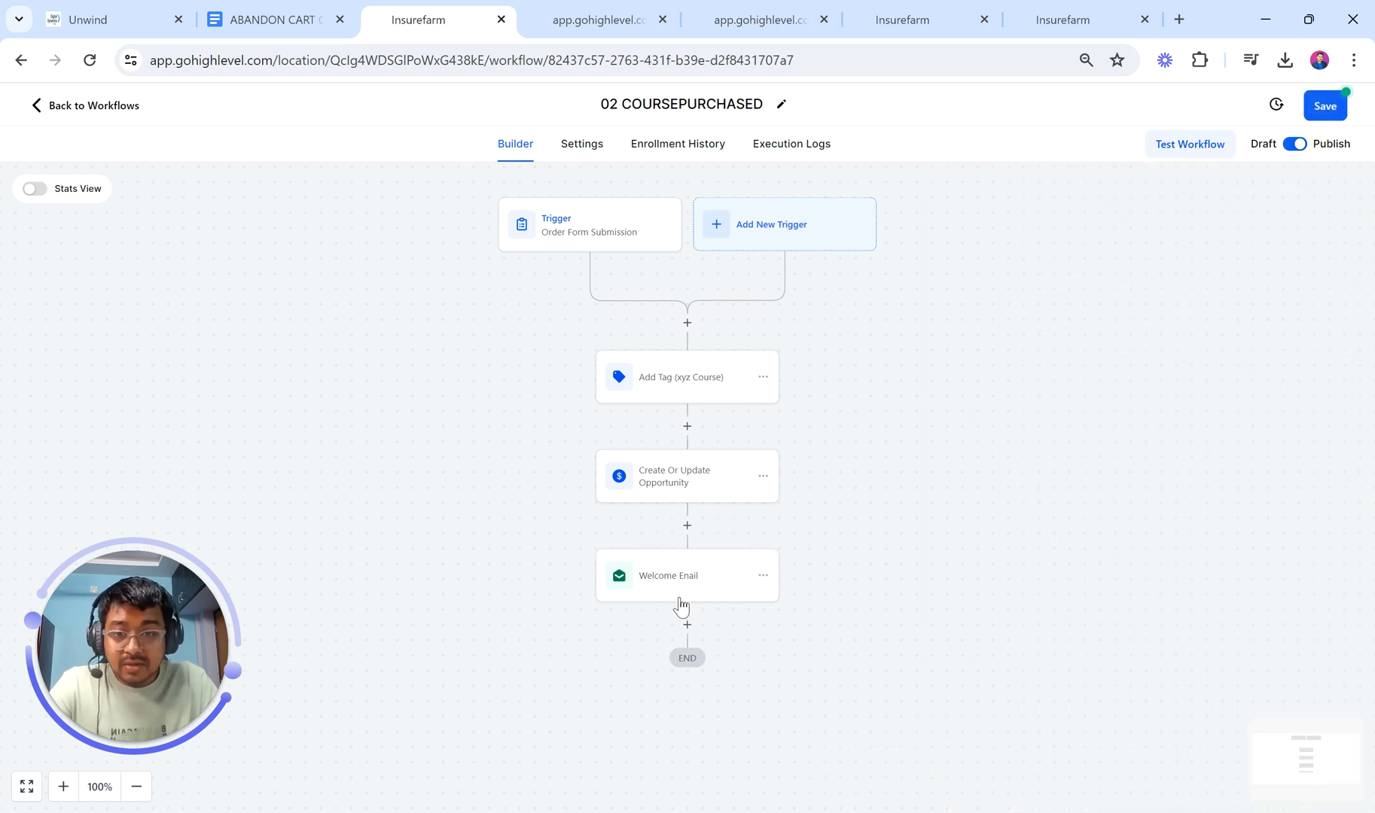
# Step: Save 02 COURSEPURCHASED and go back to the Workflow List, where it shows as Published
pyautogui.click(66, 110)
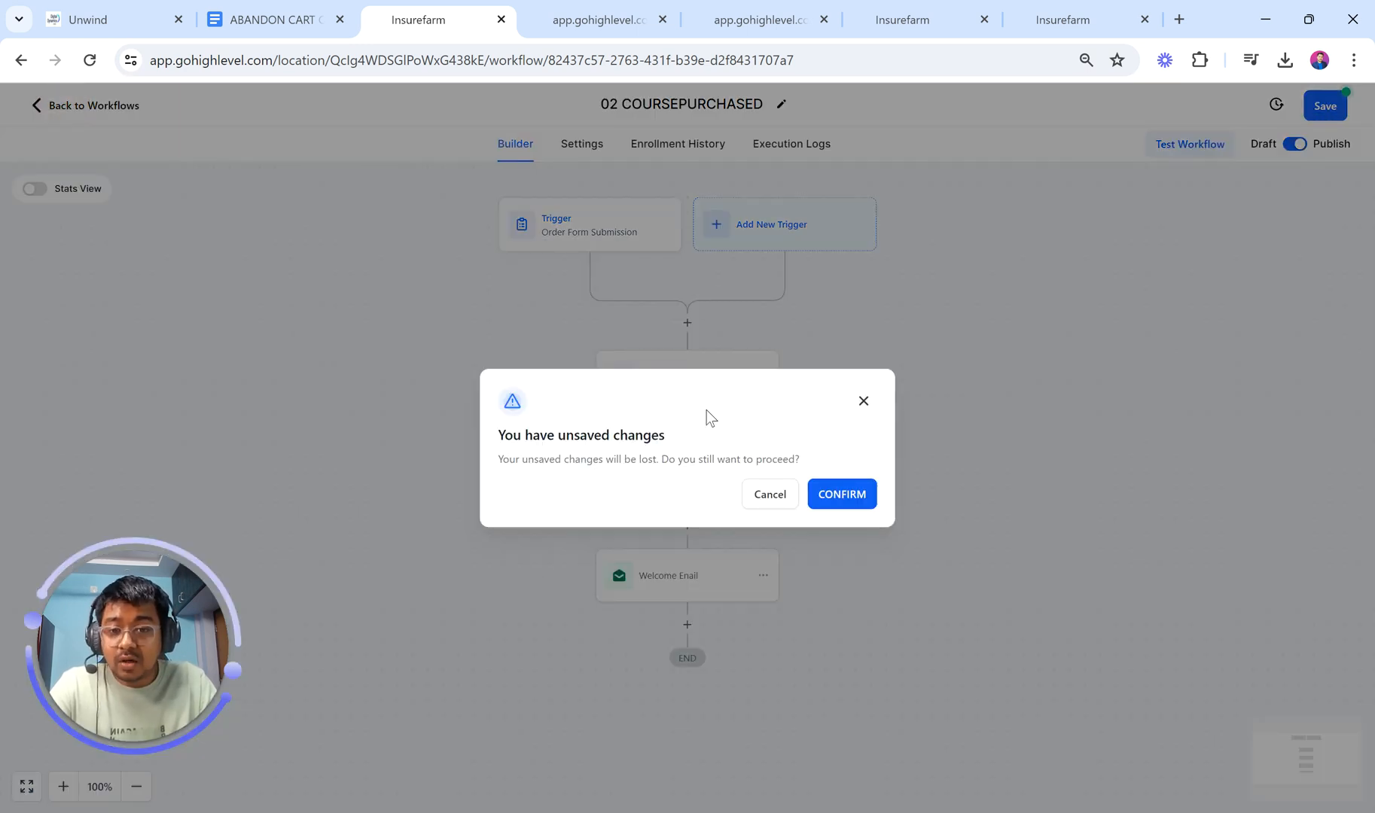
pyautogui.click(864, 400)
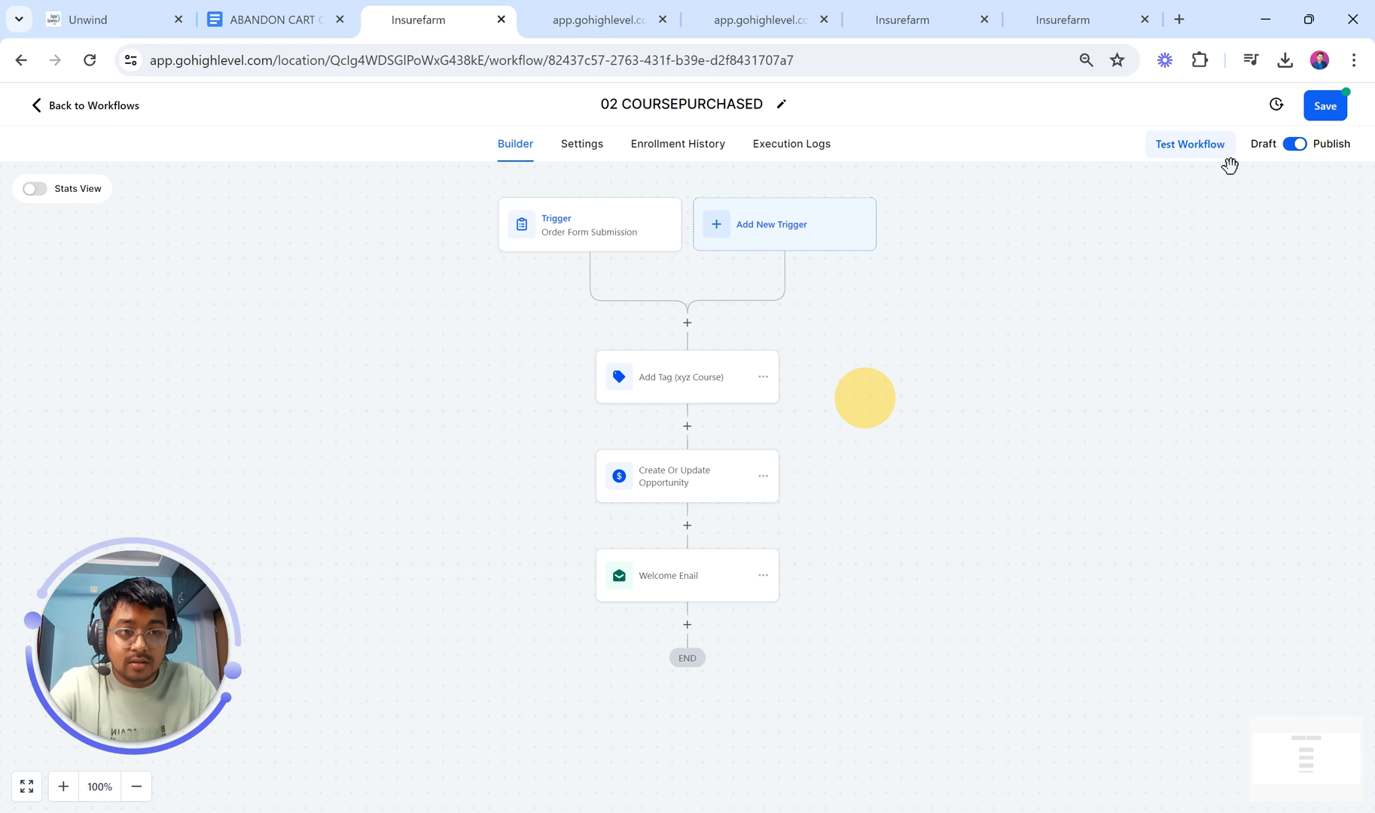
pyautogui.click(1319, 111)
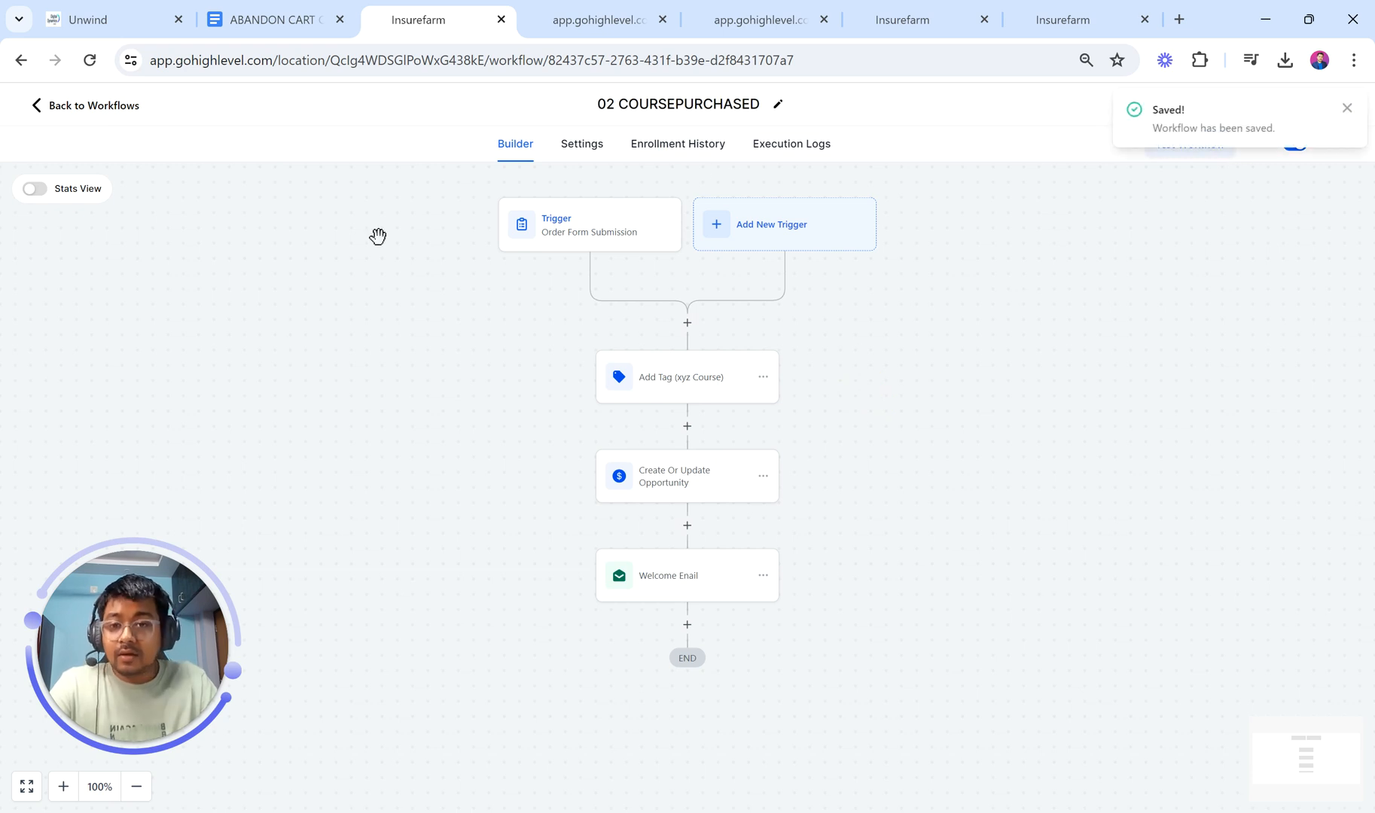
pyautogui.click(79, 107)
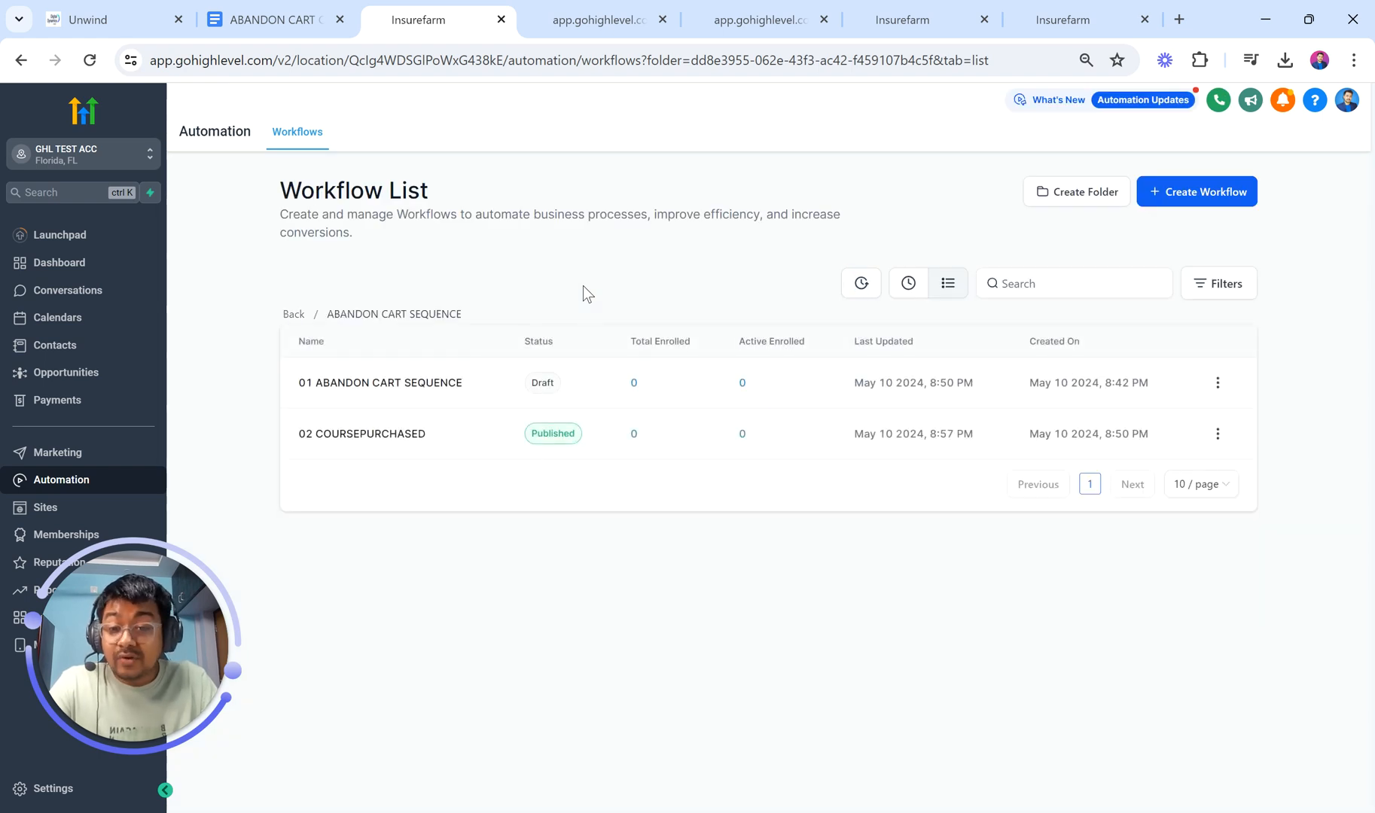
# Step: Open 01 ABANDON CART SEQUENCE and add an If/Else condition after Wait 30 Mins
pyautogui.click(387, 384)
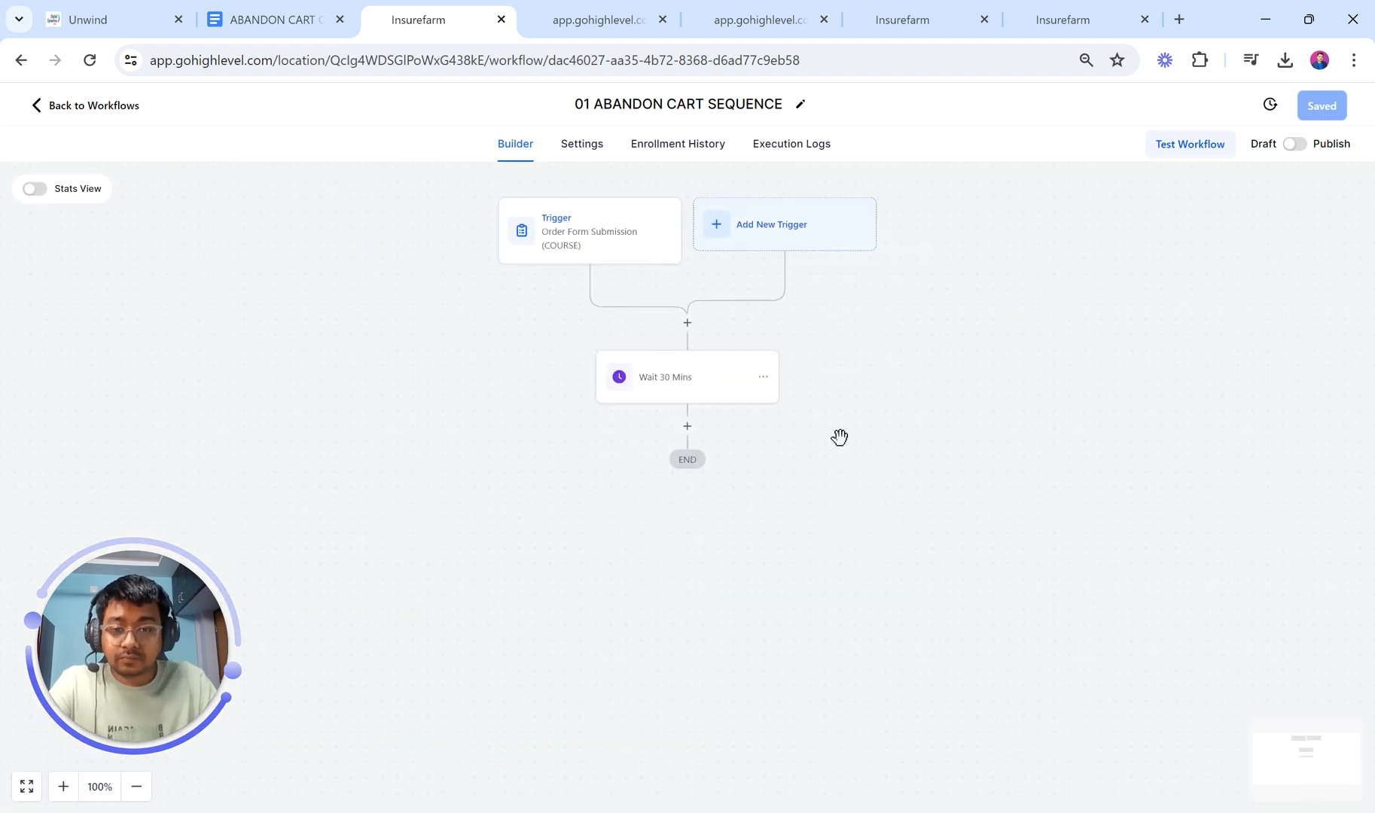
pyautogui.click(687, 426)
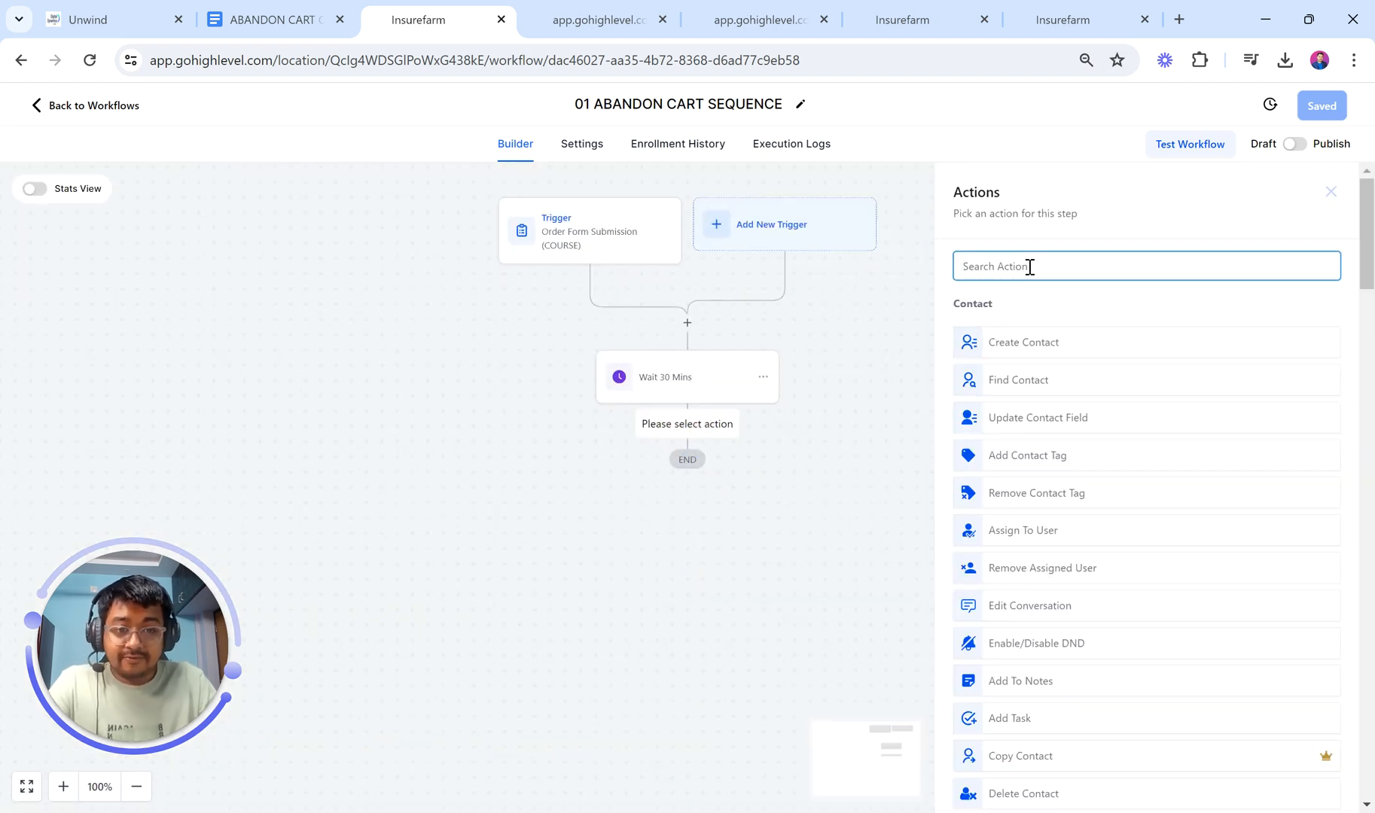
pyautogui.write('if')
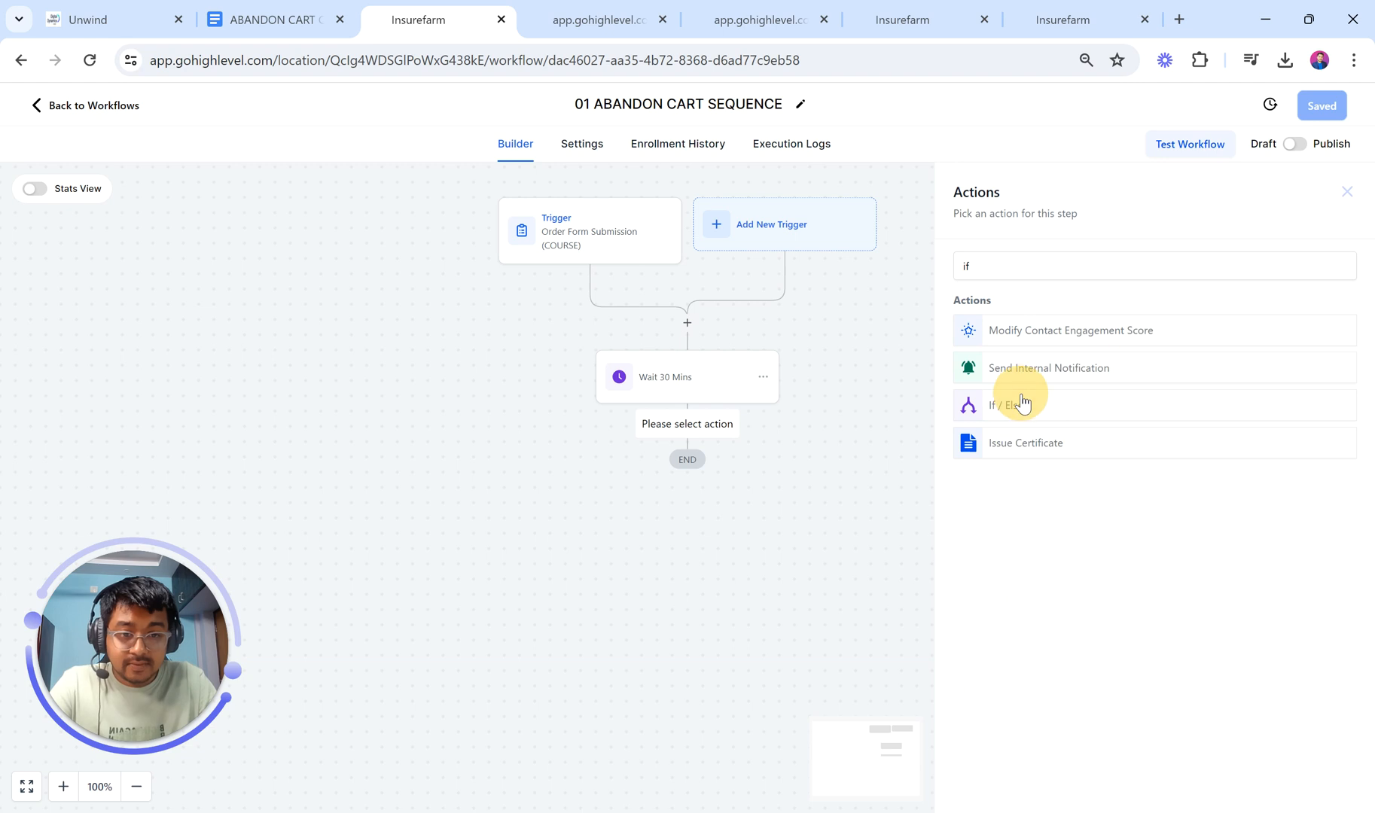
pyautogui.click(1021, 394)
pyautogui.click(796, 380)
# Step: Rename the first condition branch to 'Tag (xyz course) Added?'
pyautogui.press('BackSpace')
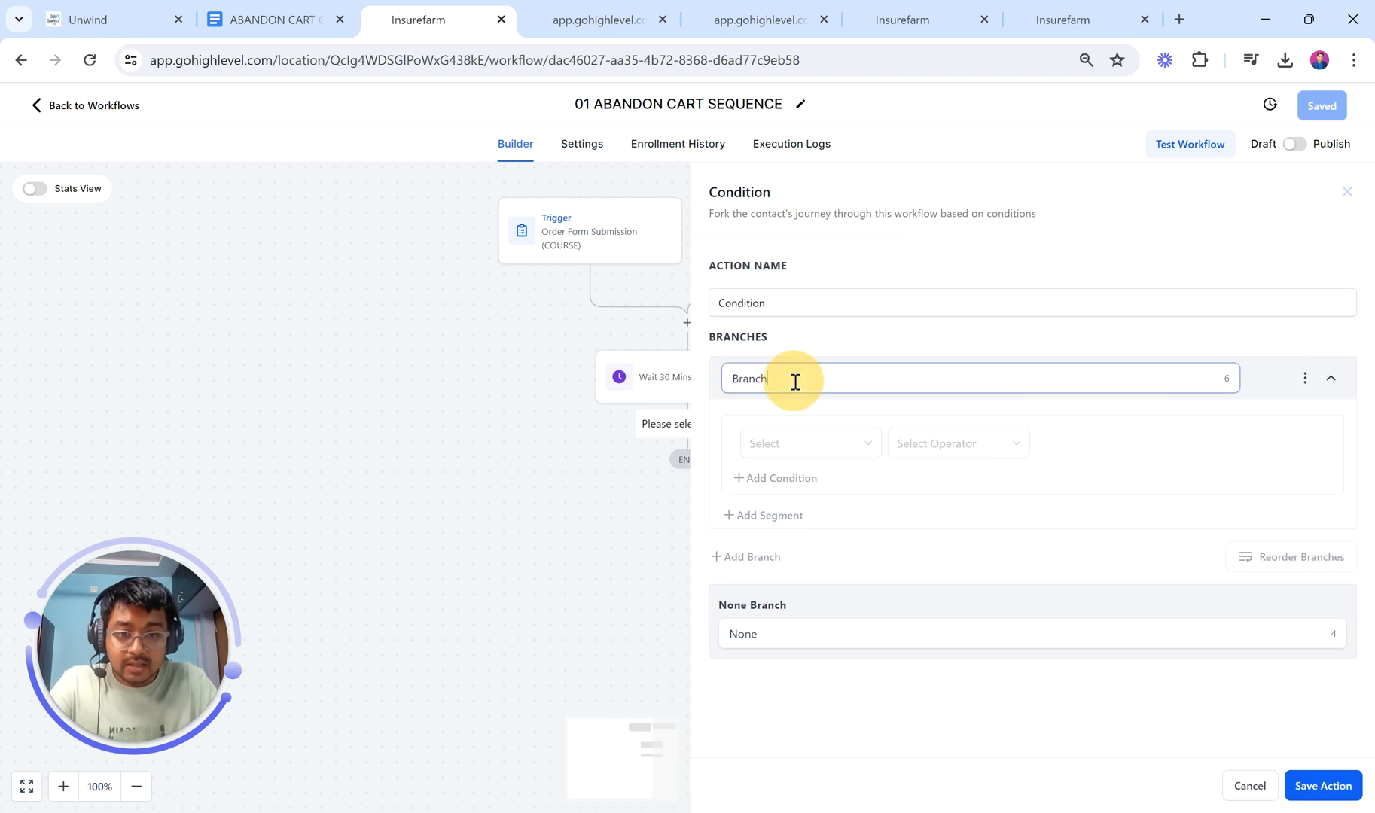
pyautogui.press('BackSpace')
pyautogui.write('Tag (xyz course) Added?')
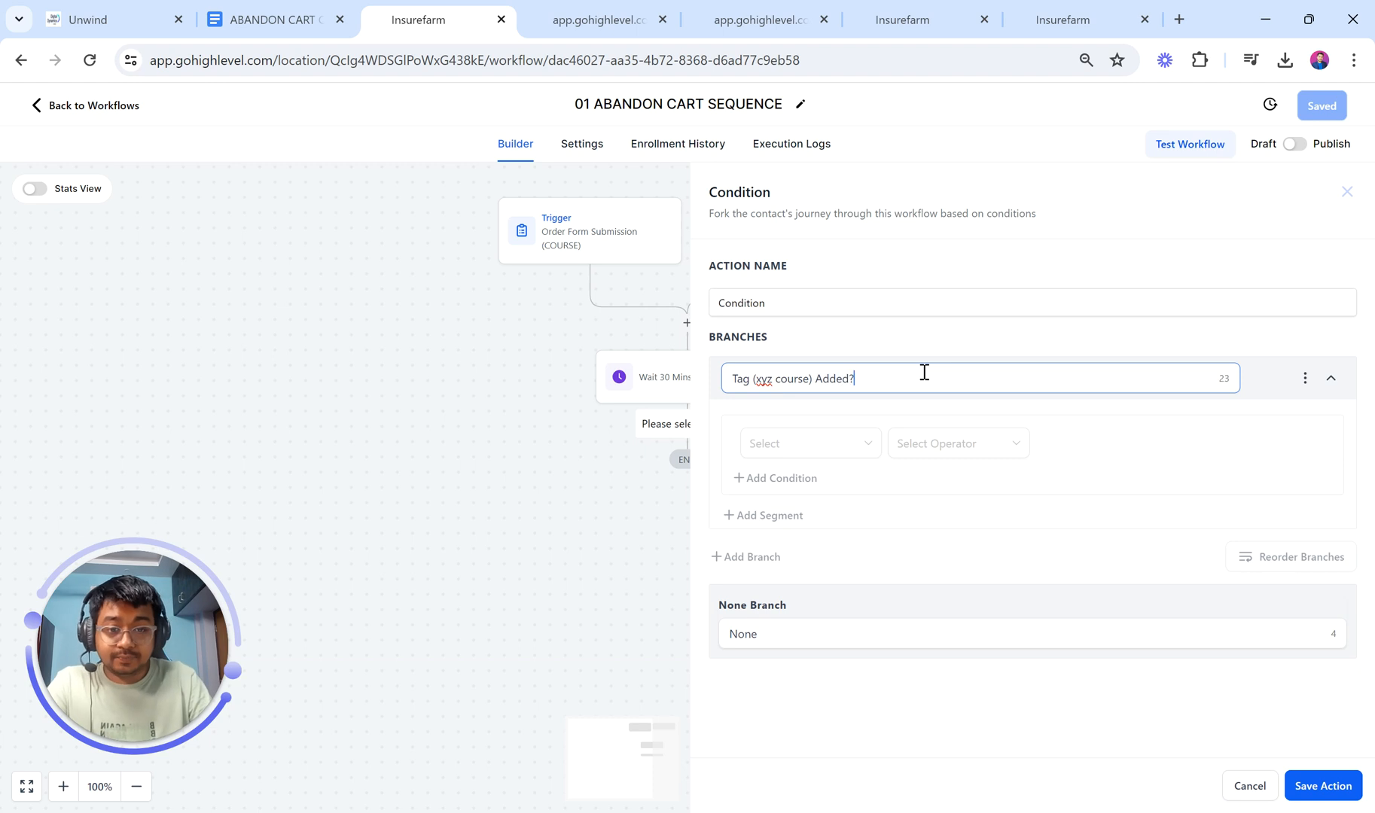
# Step: Make the branch check Contact Details Tags Includes 'xyz course', then add a second branch
pyautogui.click(836, 444)
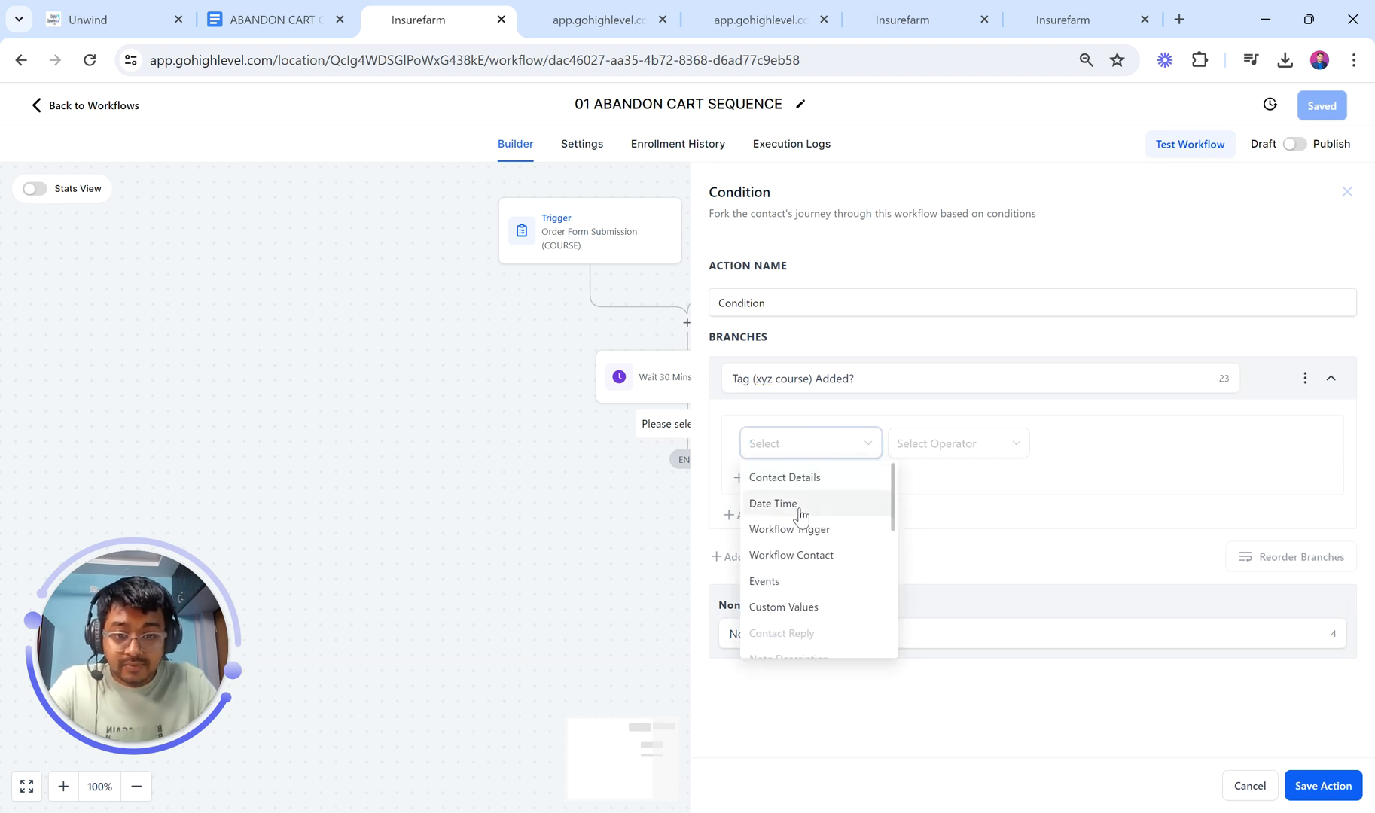
pyautogui.click(785, 476)
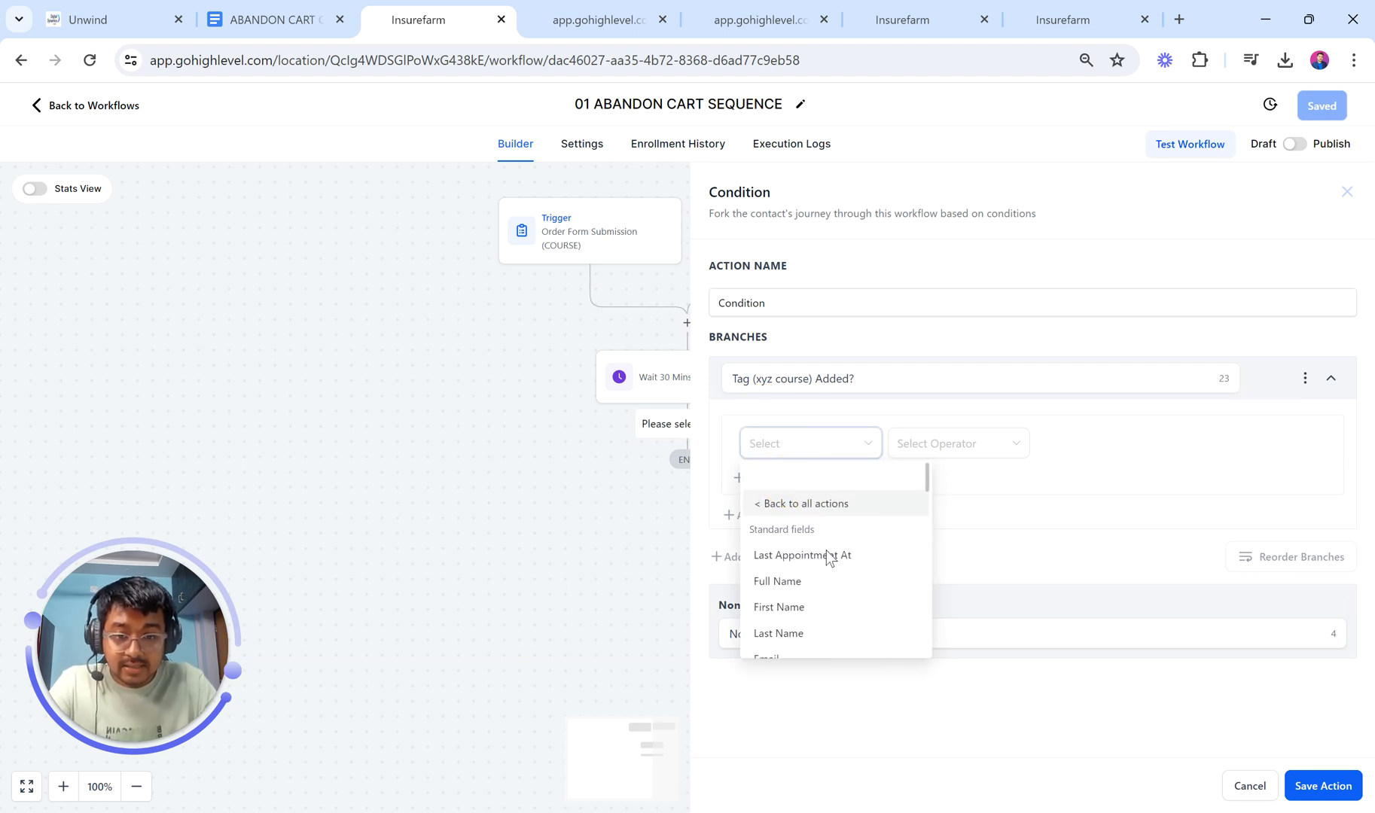
pyautogui.scroll(-4, 828, 557)
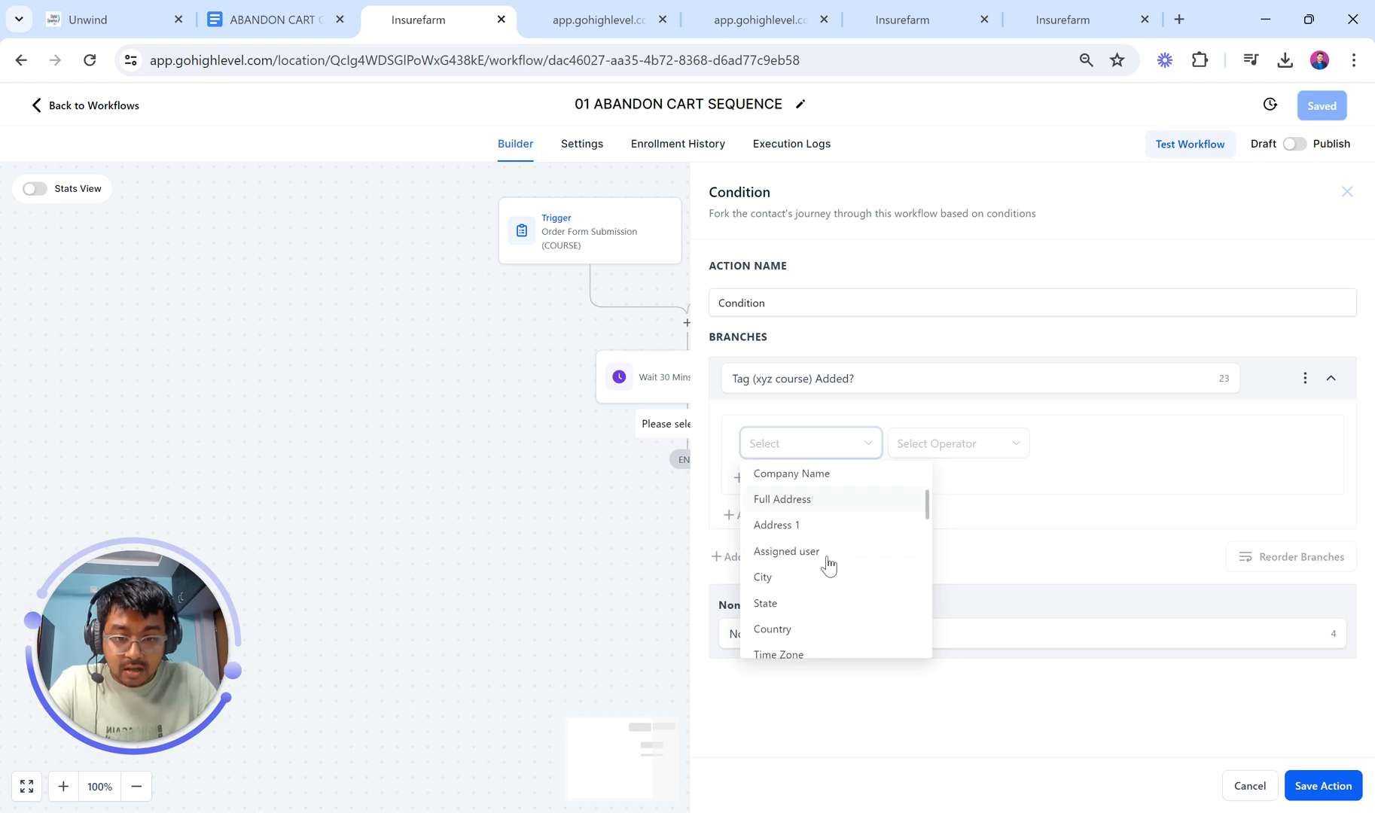
pyautogui.scroll(-5, 828, 565)
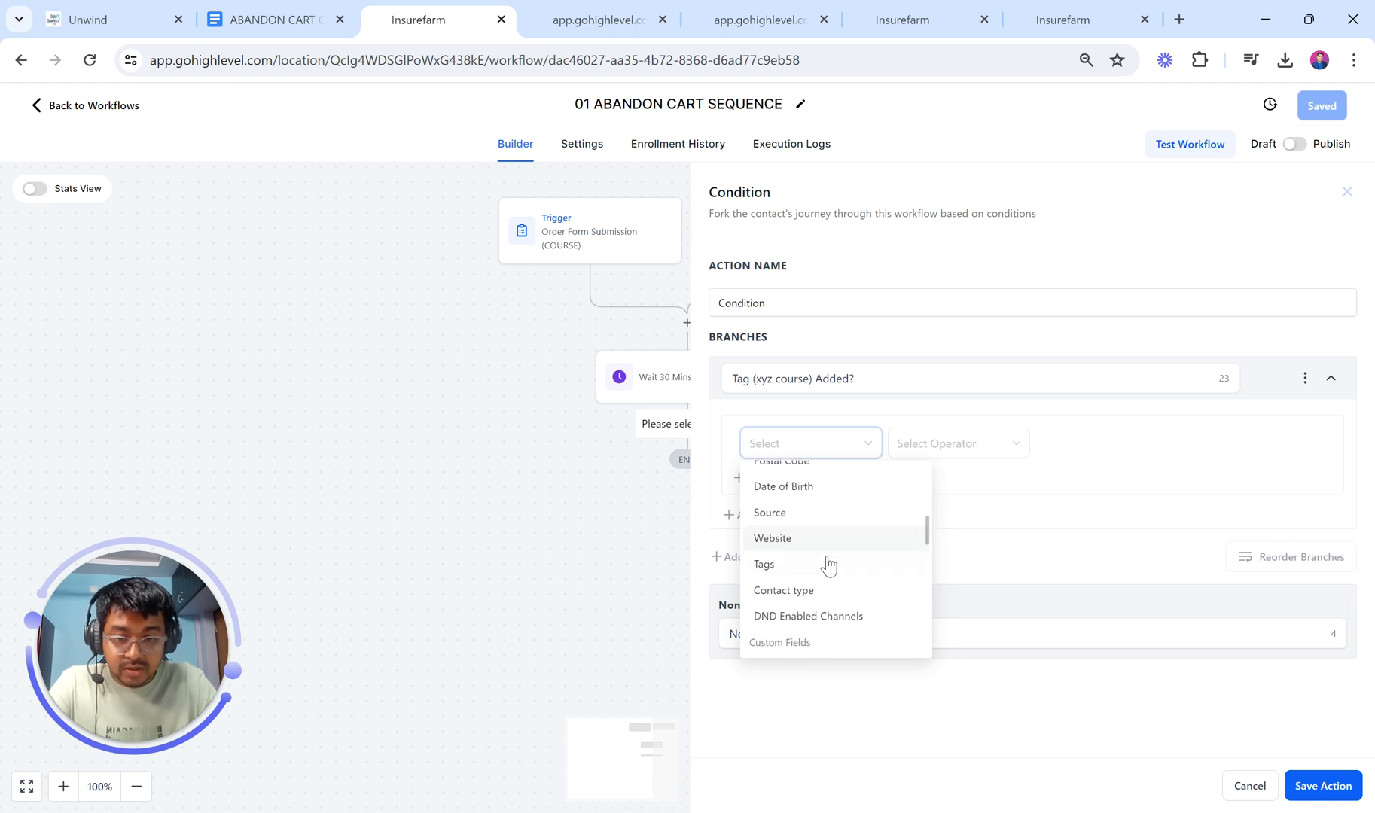
pyautogui.click(809, 564)
pyautogui.click(913, 446)
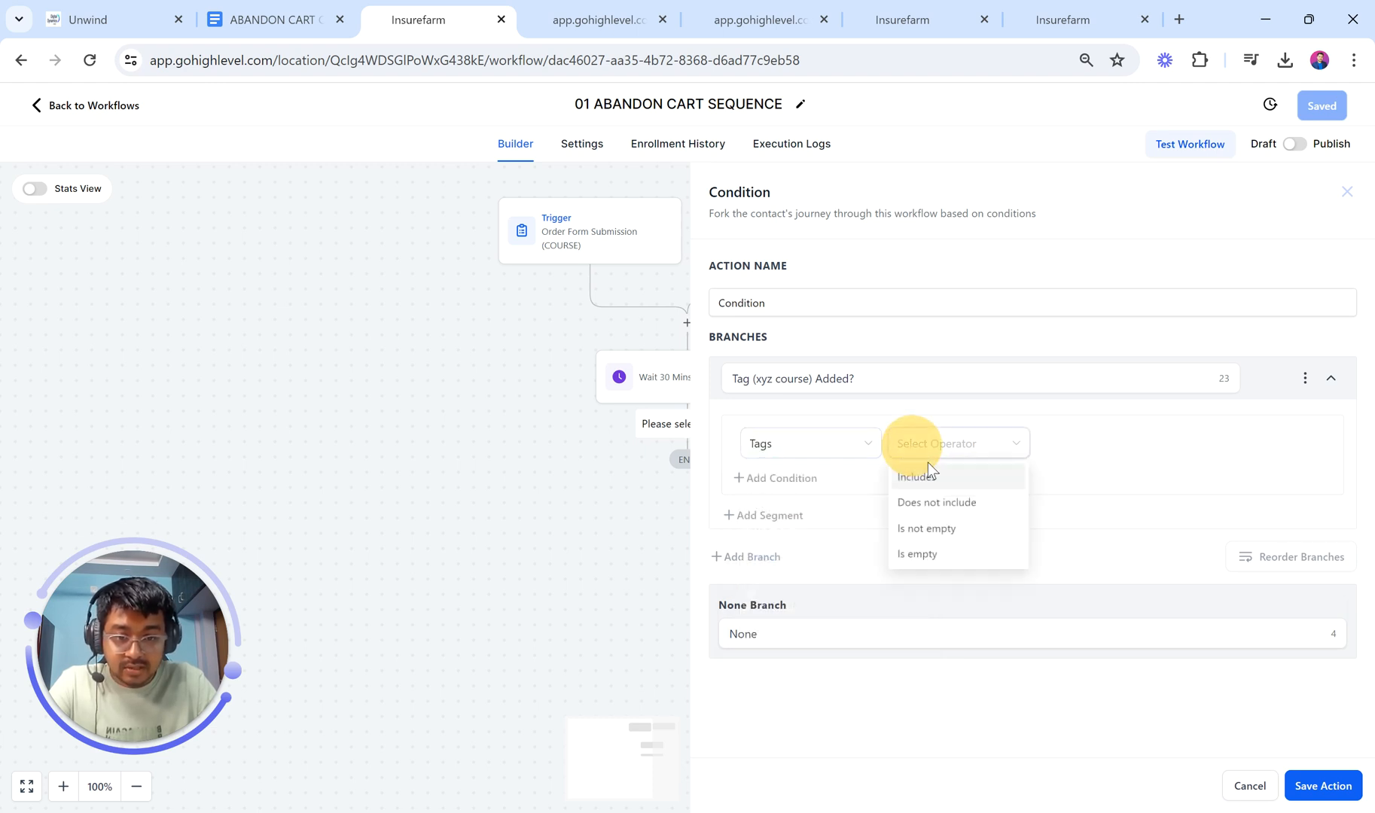
pyautogui.click(922, 476)
pyautogui.click(1093, 454)
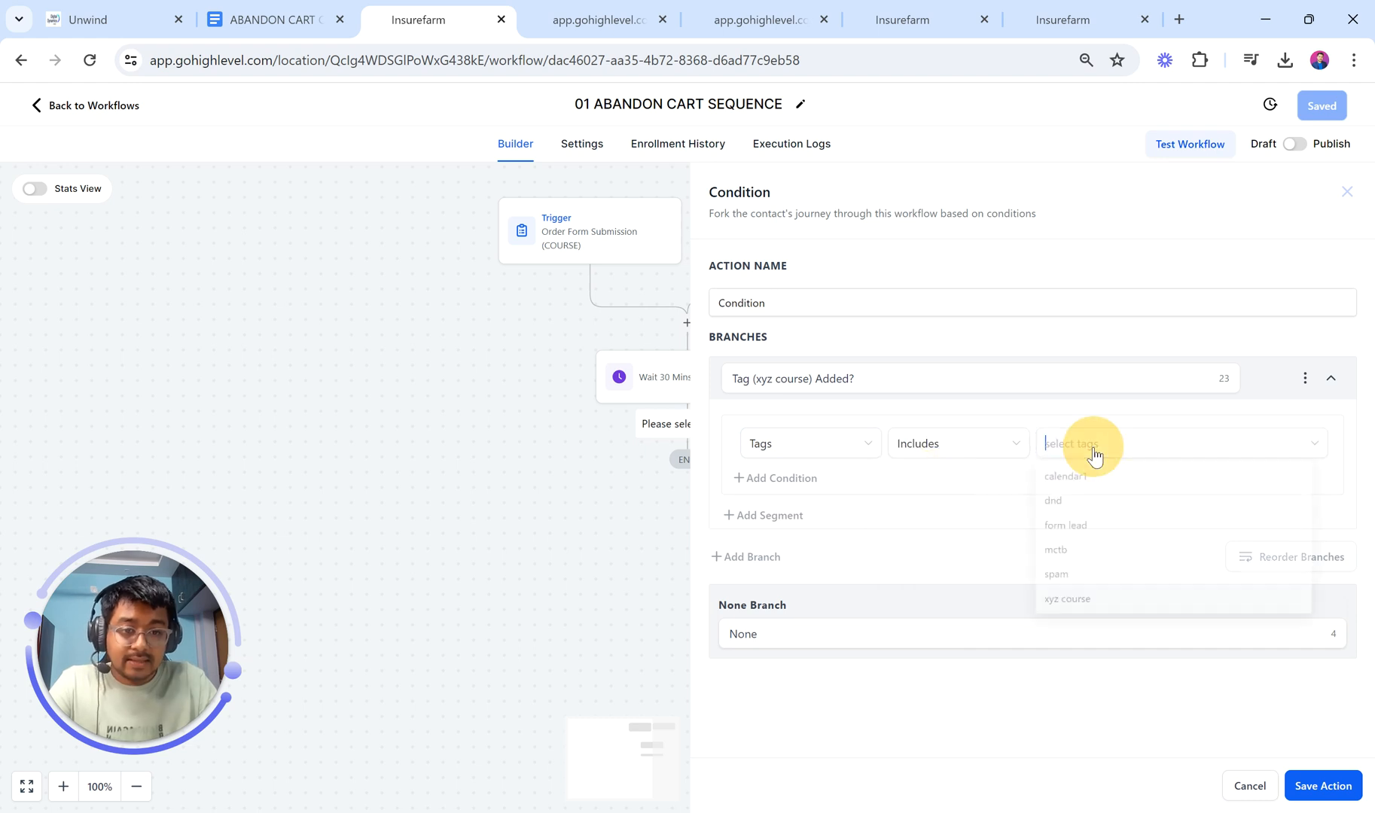
pyautogui.click(1090, 602)
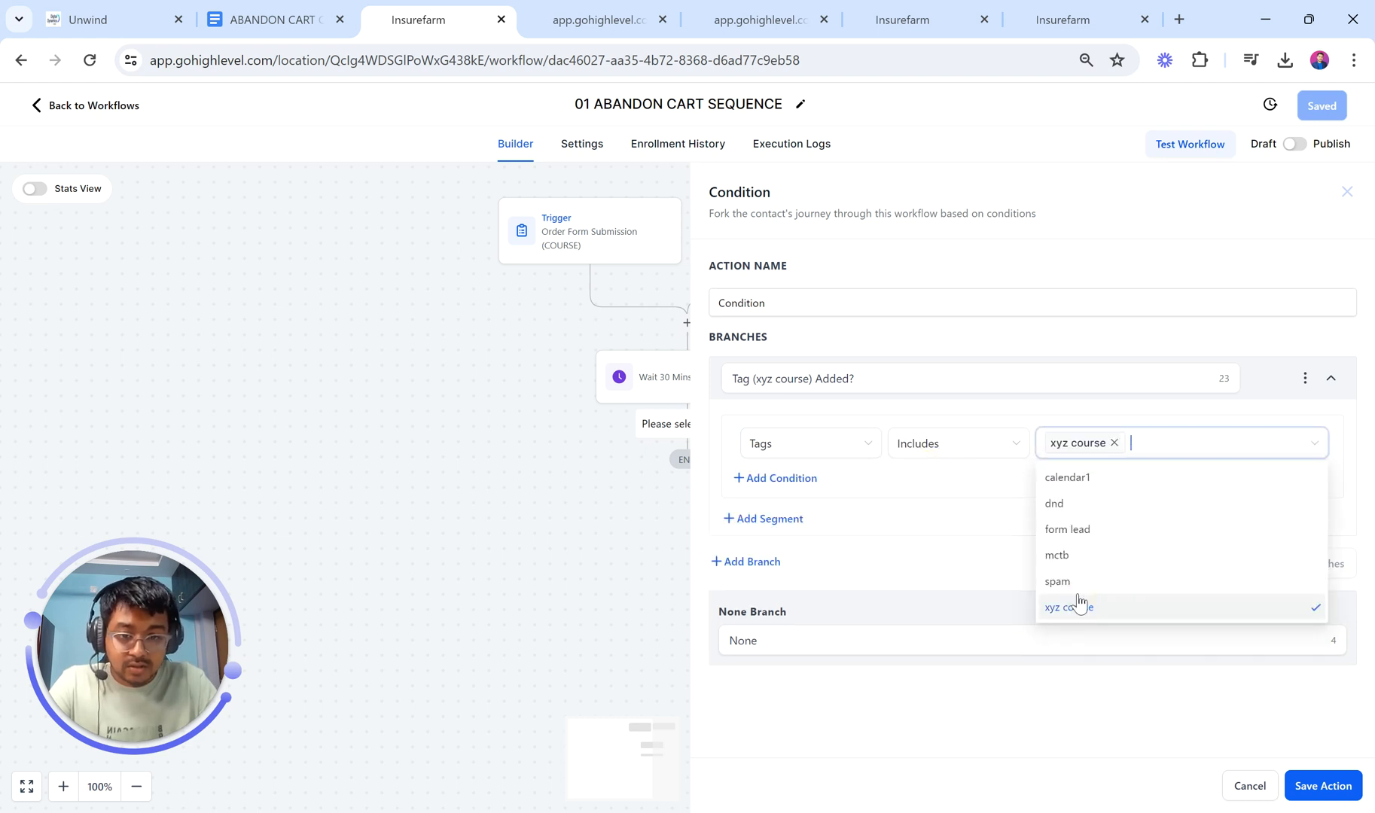
pyautogui.click(855, 634)
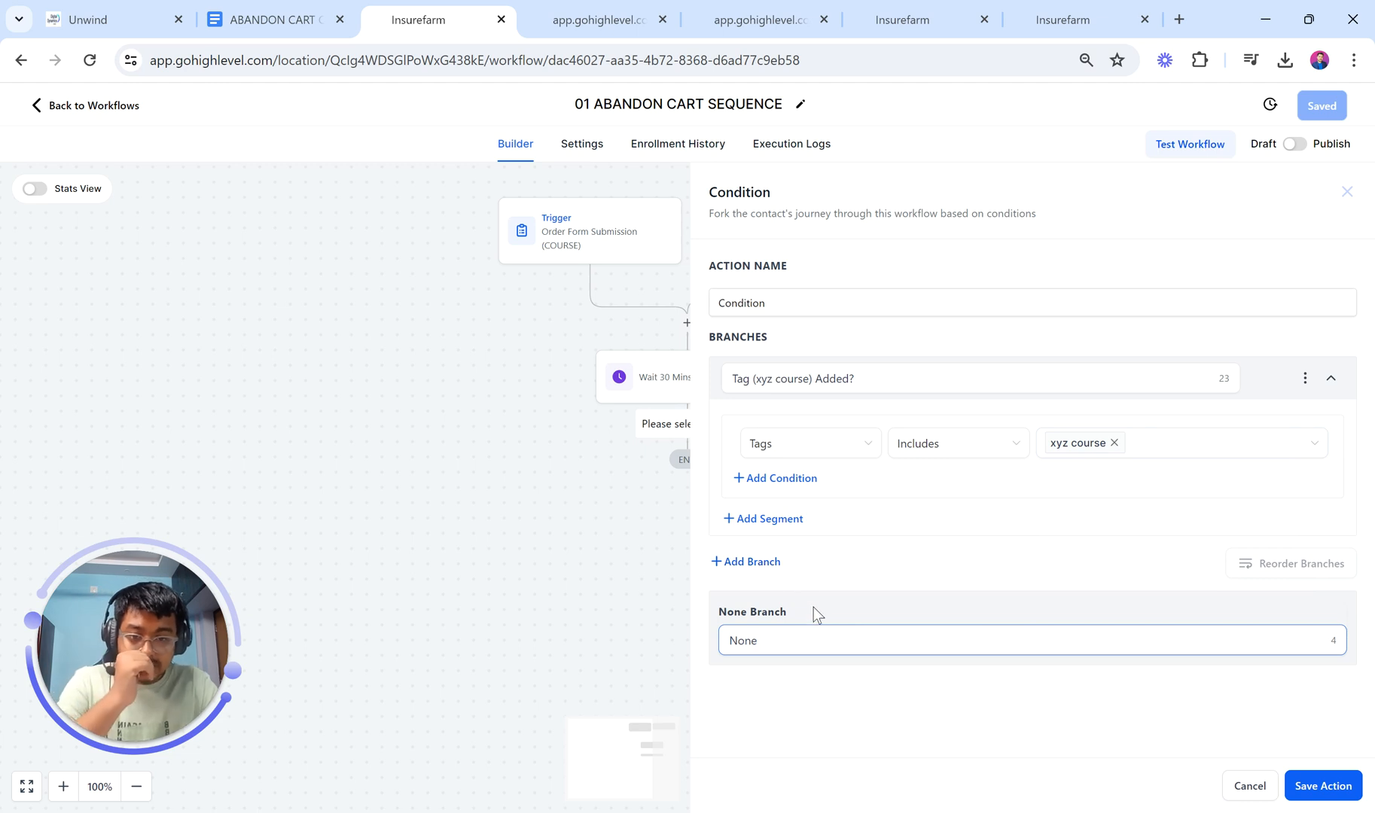
pyautogui.click(764, 565)
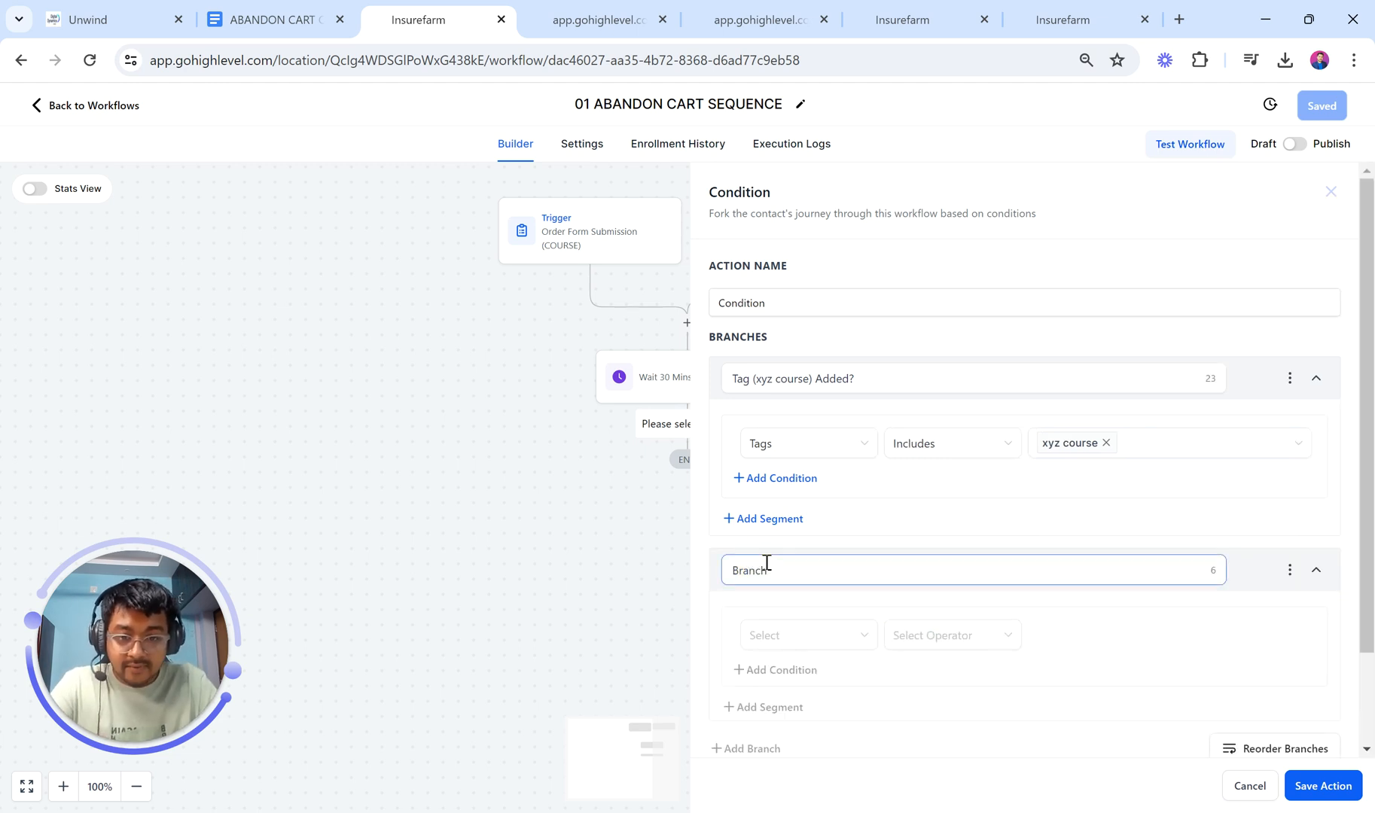
# Step: Rename the second branch to 'Tag Not Added?'
pyautogui.press('BackSpace')
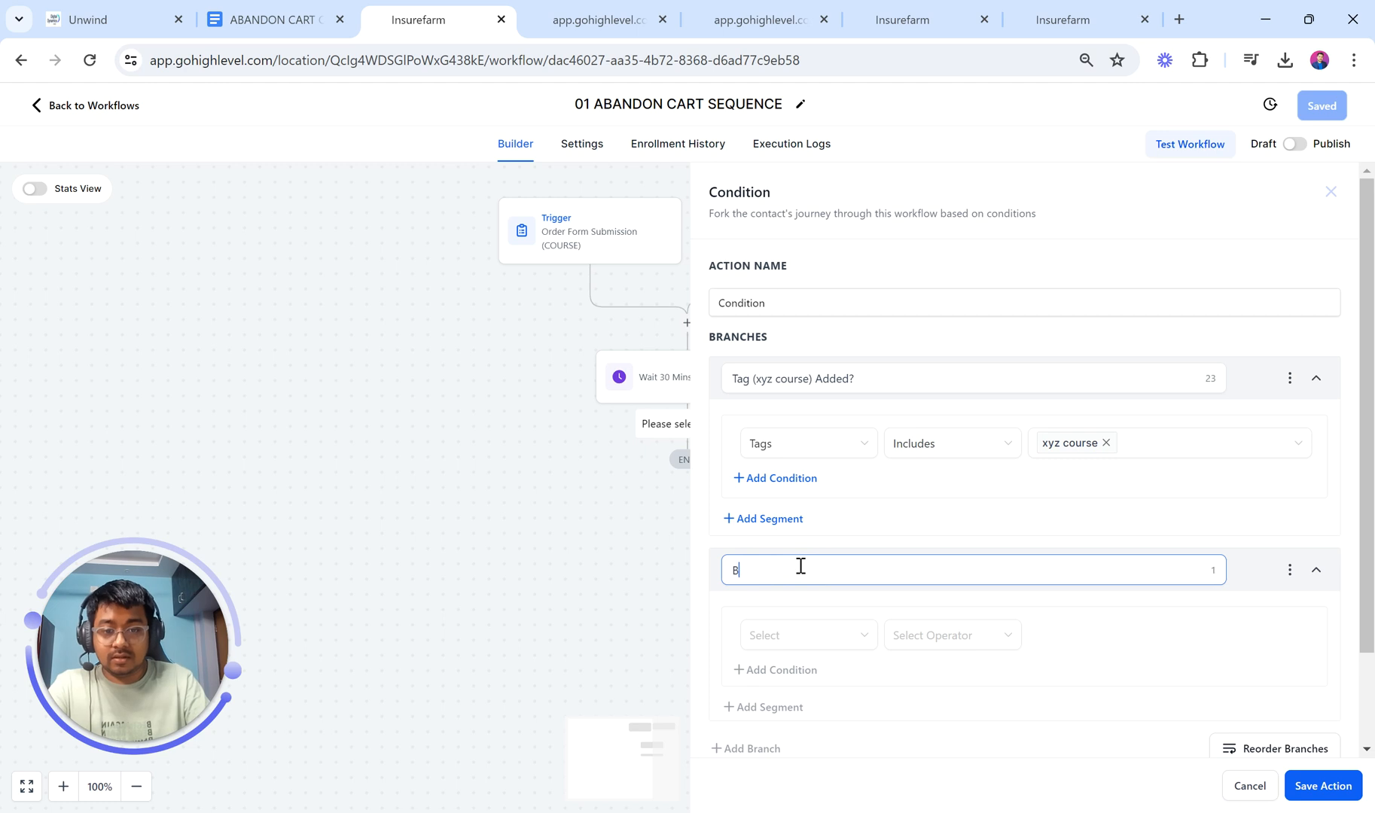
pyautogui.press('BackSpace')
pyautogui.write('Ta')
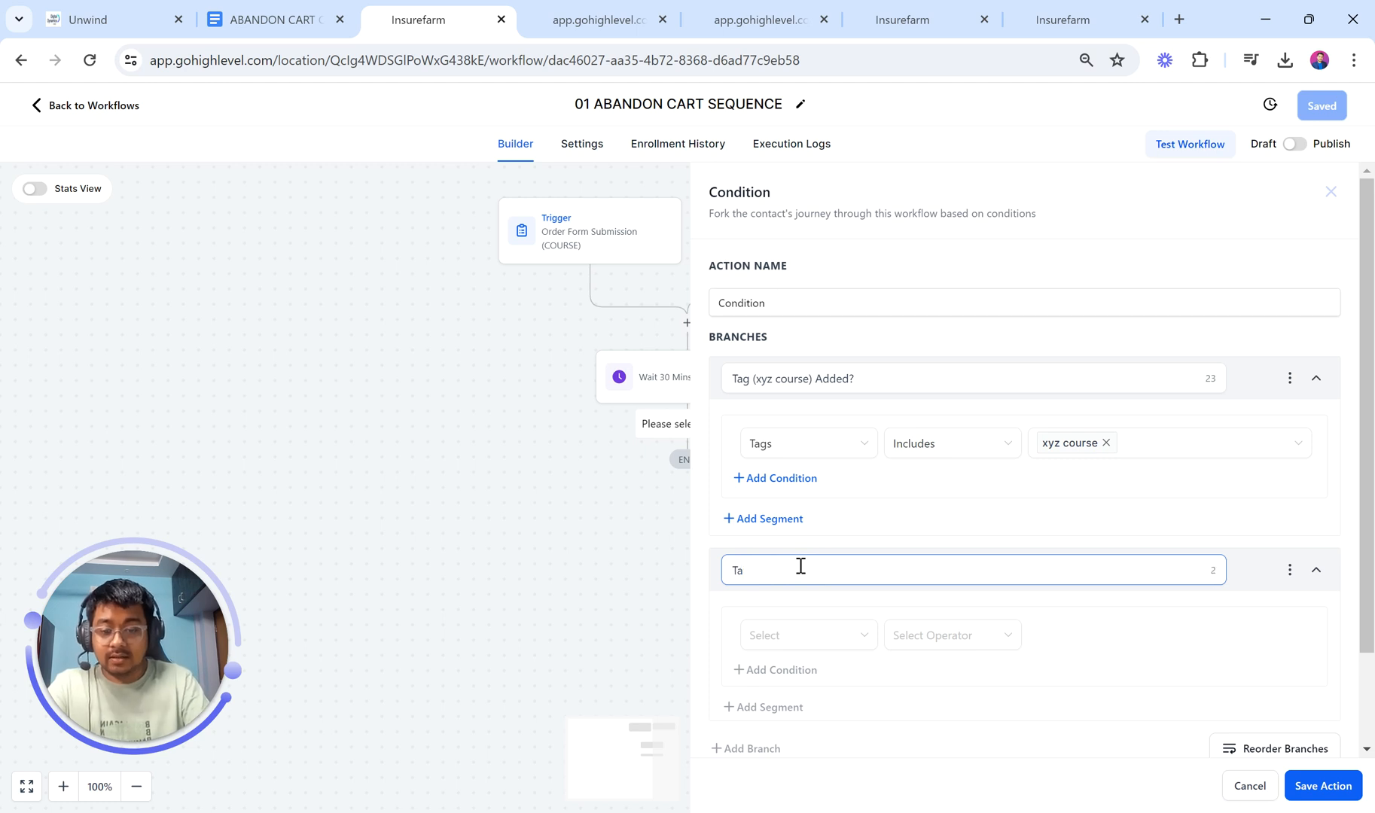
pyautogui.write('g Not Added?')
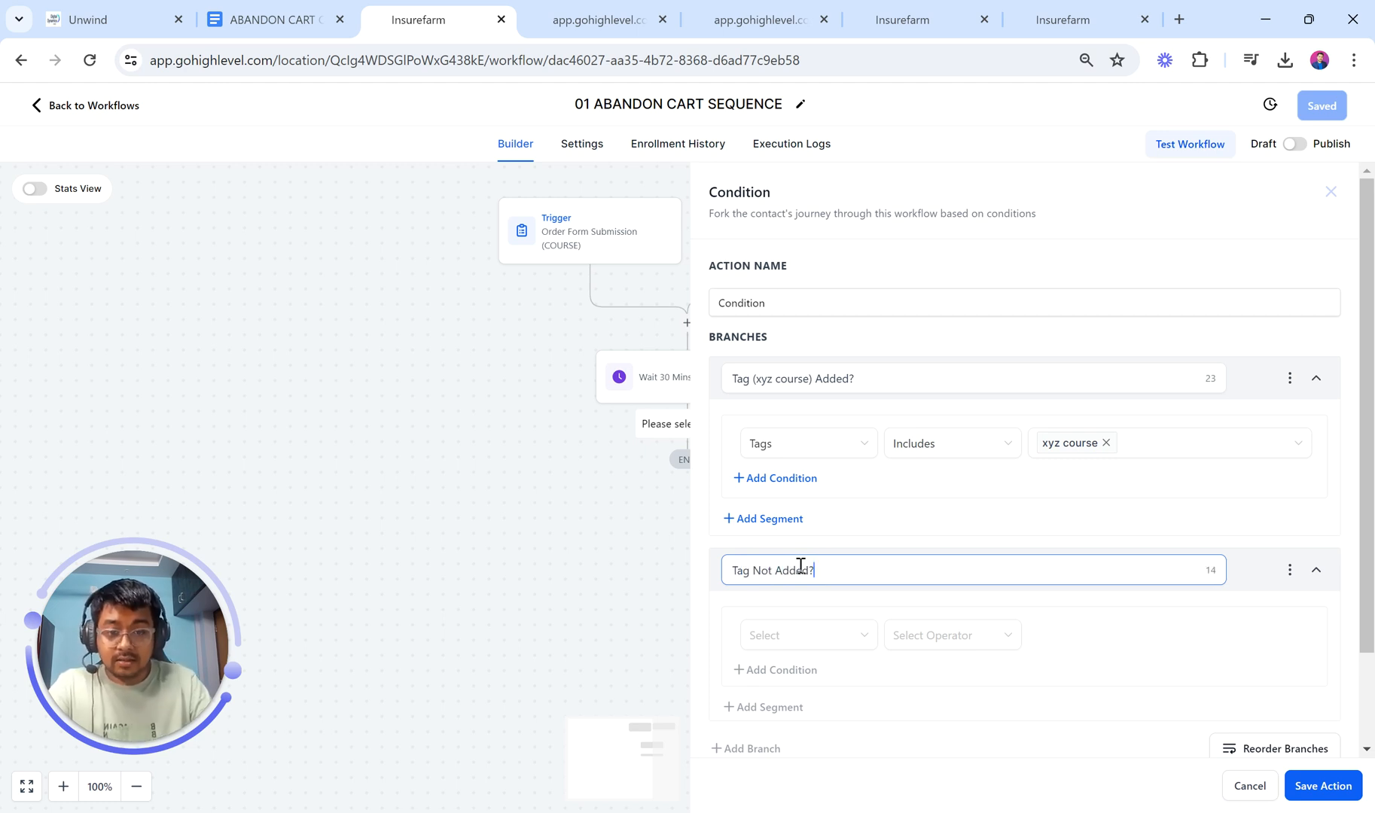
# Step: Set the second branch's condition to Tags Does not include 'xyz course'
pyautogui.click(832, 640)
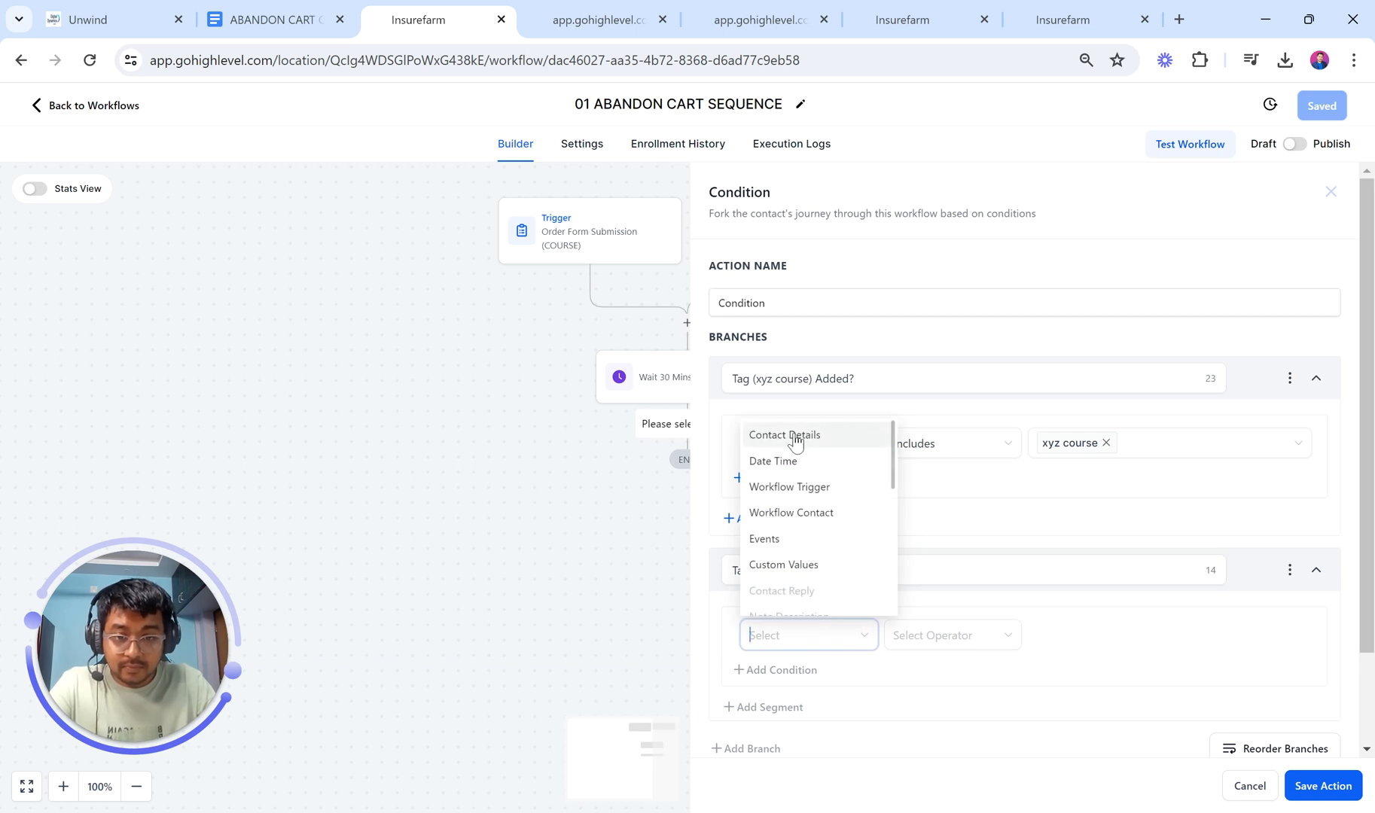
pyautogui.click(796, 436)
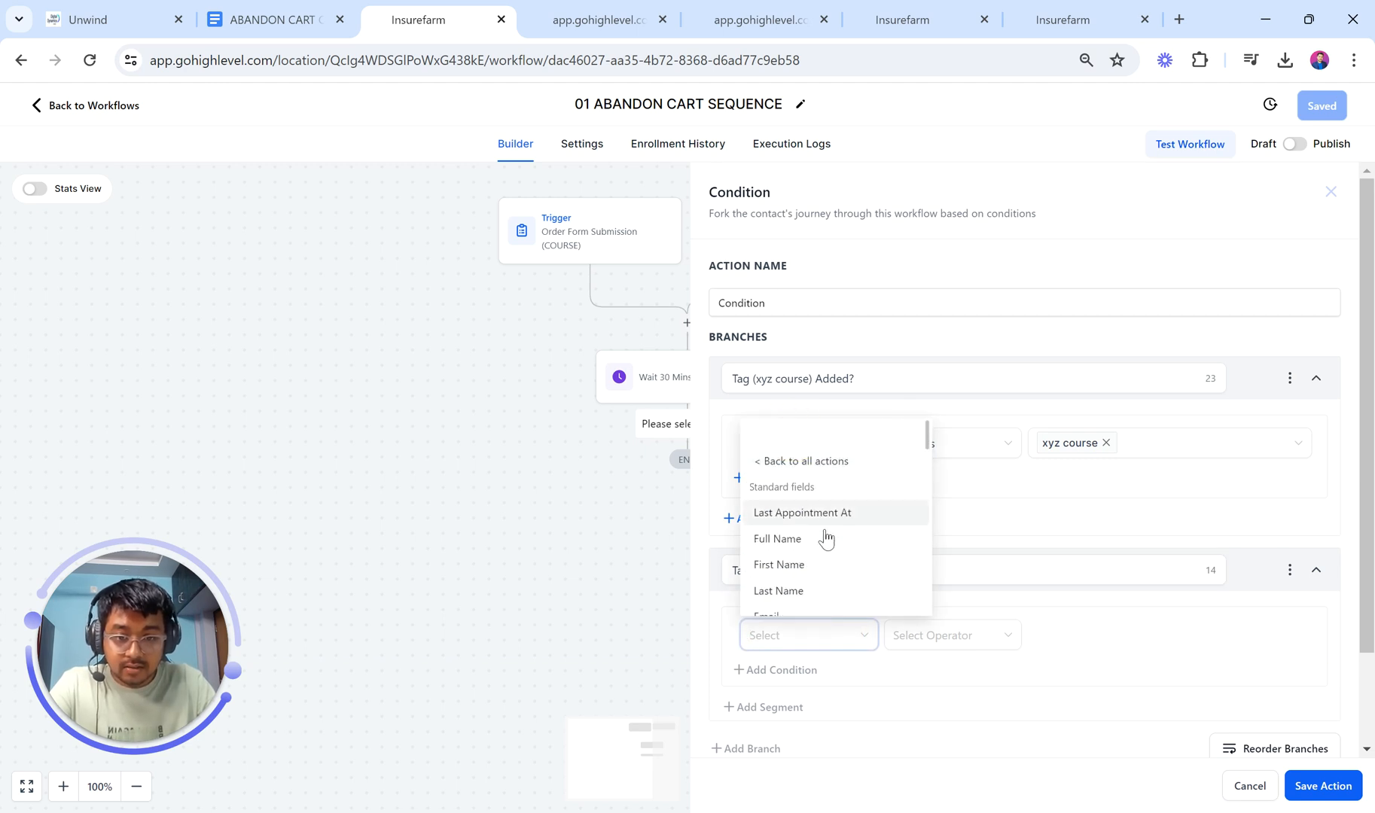
pyautogui.scroll(-1, 825, 540)
pyautogui.scroll(-5, 822, 542)
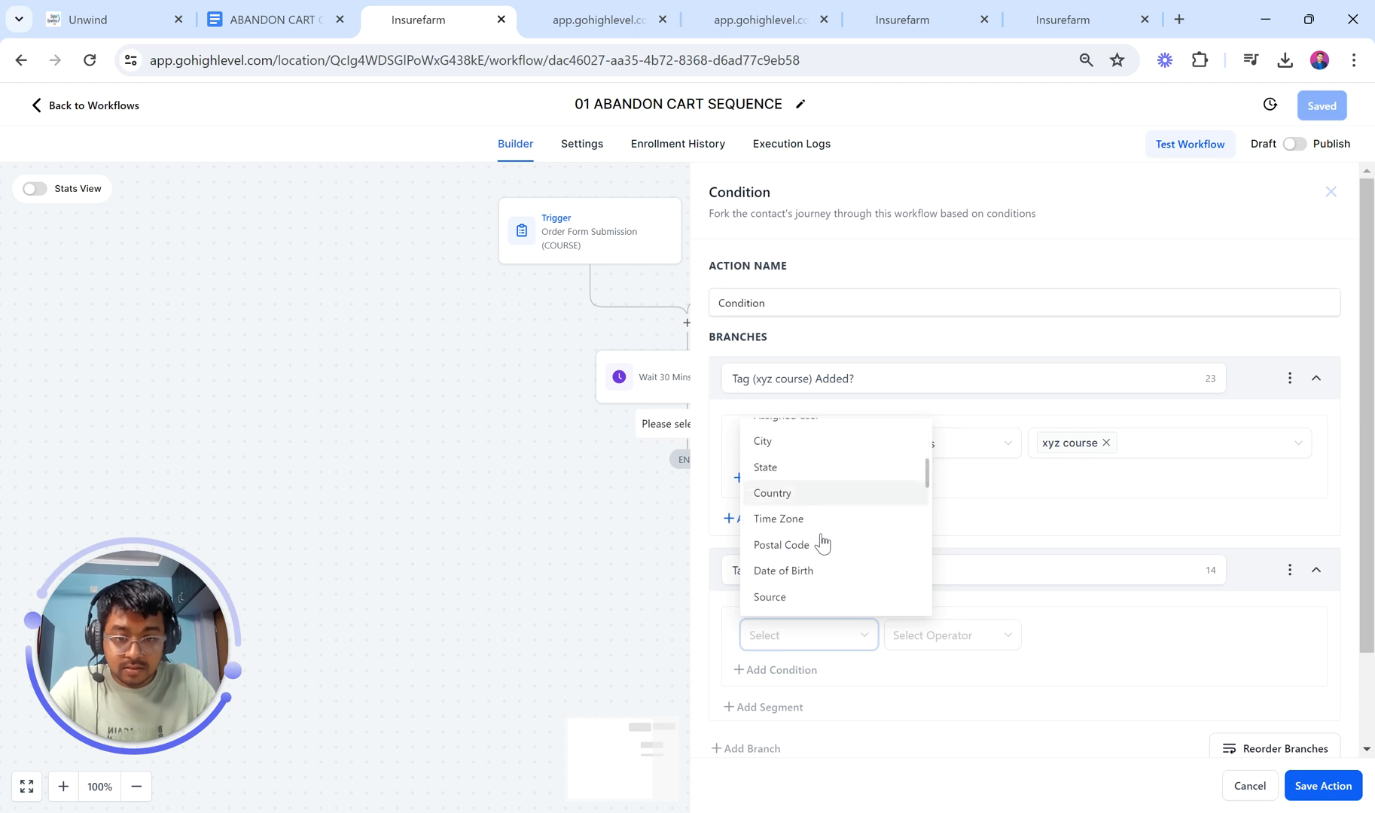
pyautogui.scroll(-2, 822, 542)
pyautogui.click(806, 551)
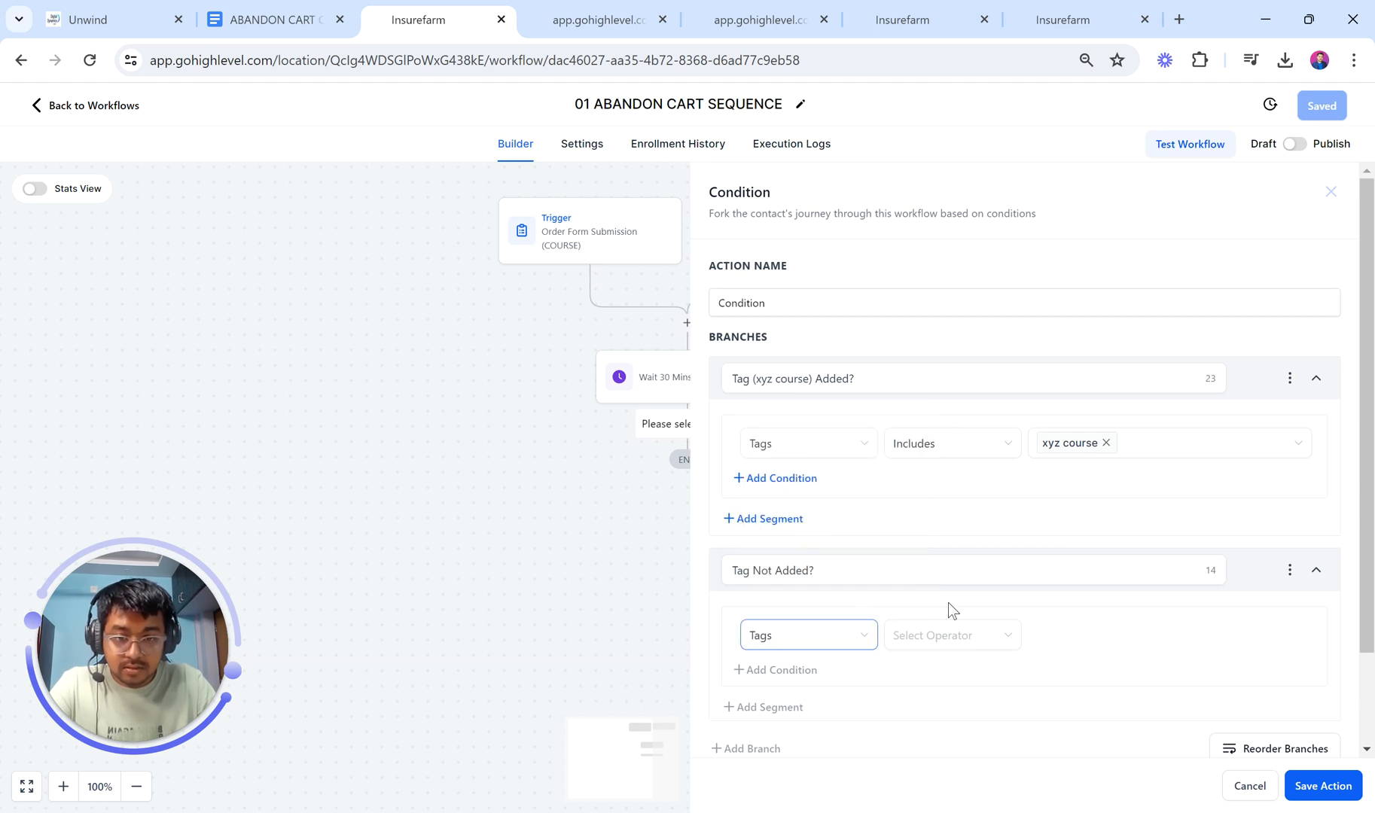
pyautogui.click(960, 643)
pyautogui.click(950, 688)
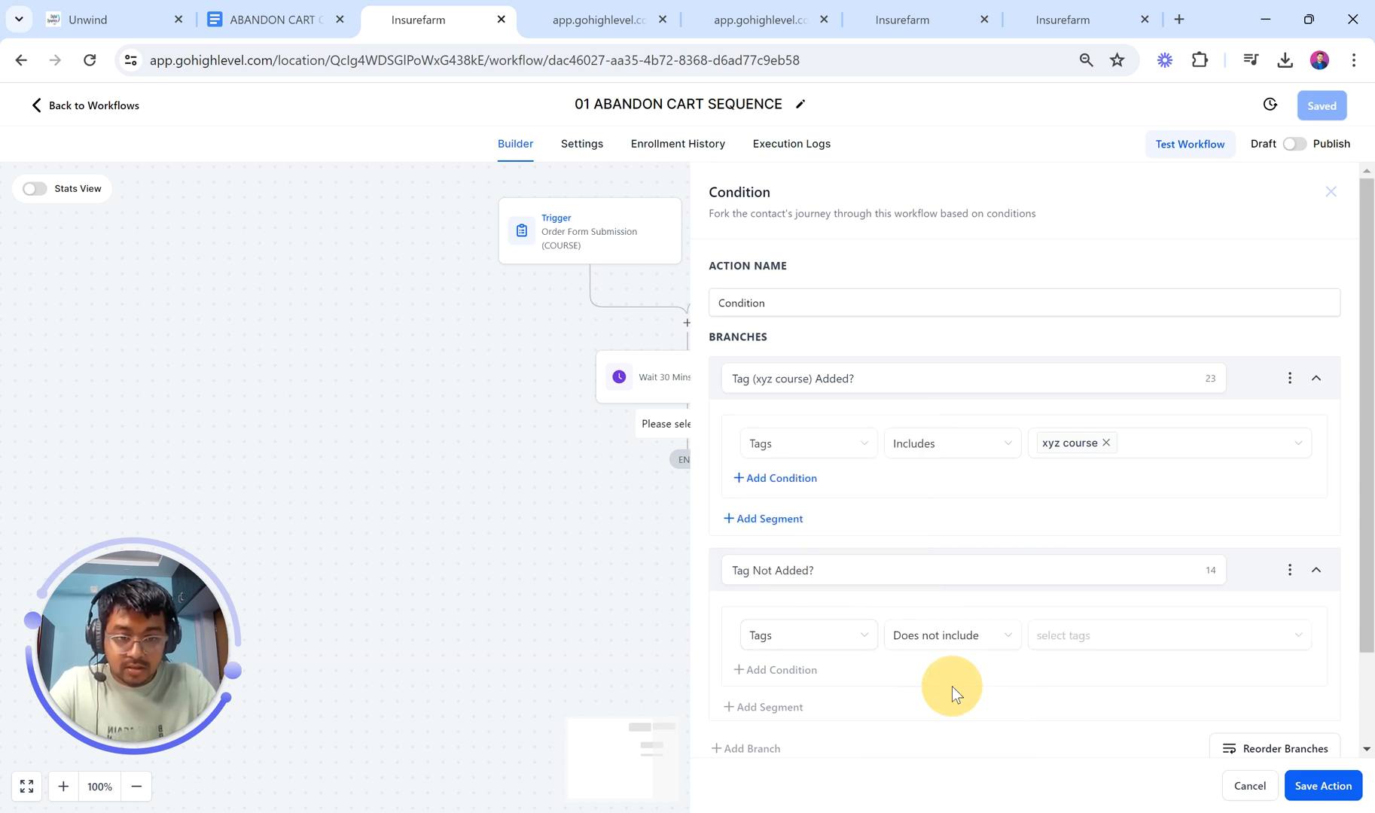
pyautogui.click(1069, 652)
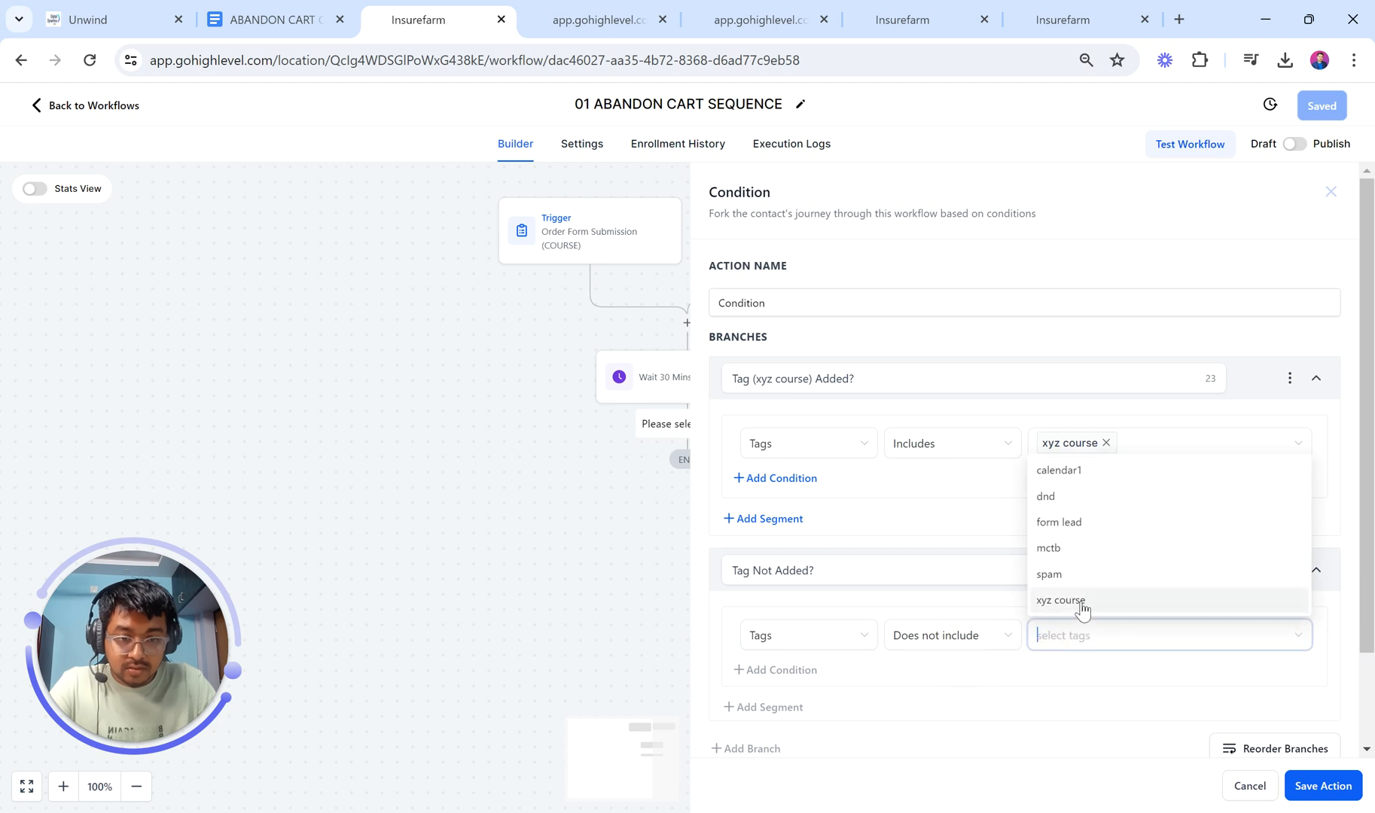
pyautogui.click(1082, 607)
pyautogui.click(1061, 687)
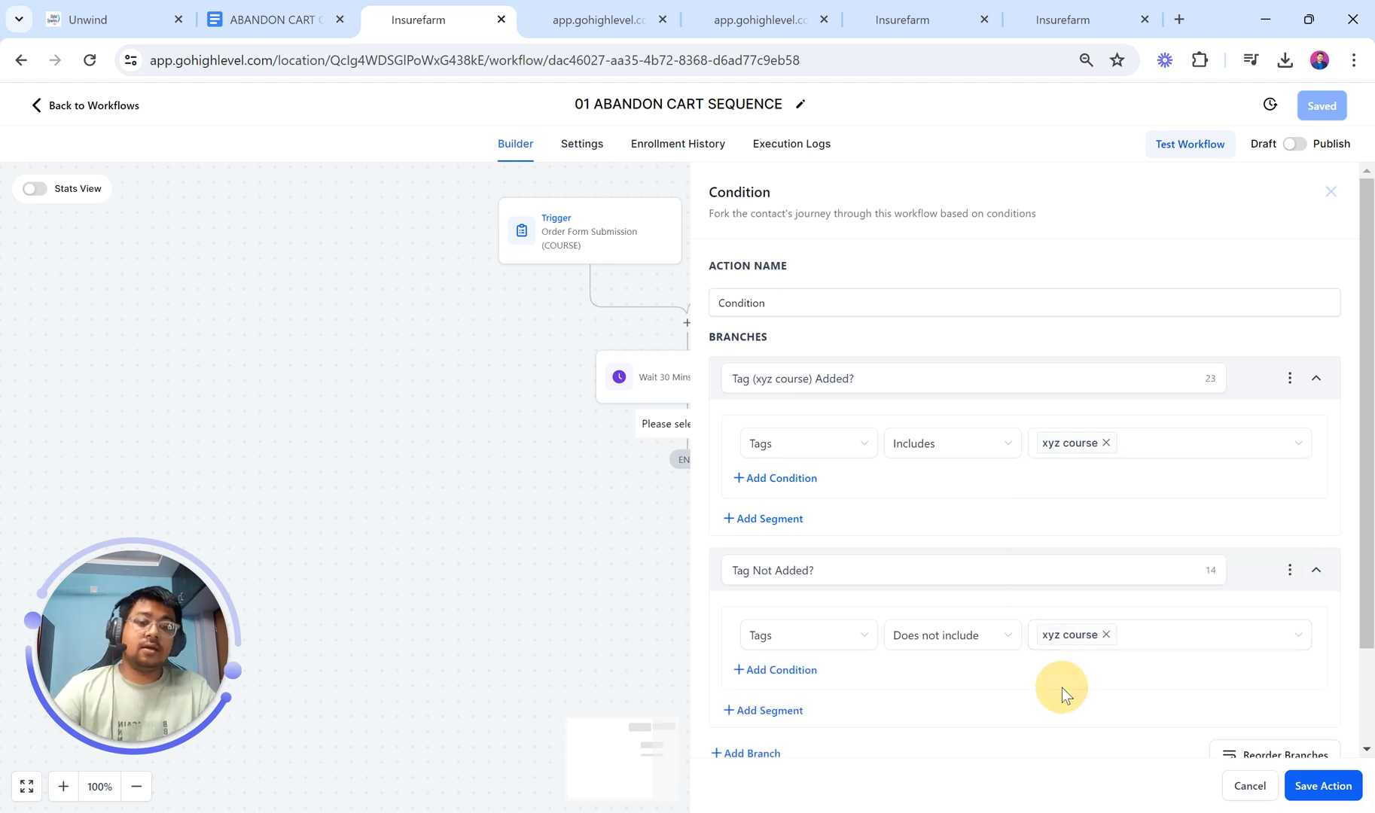
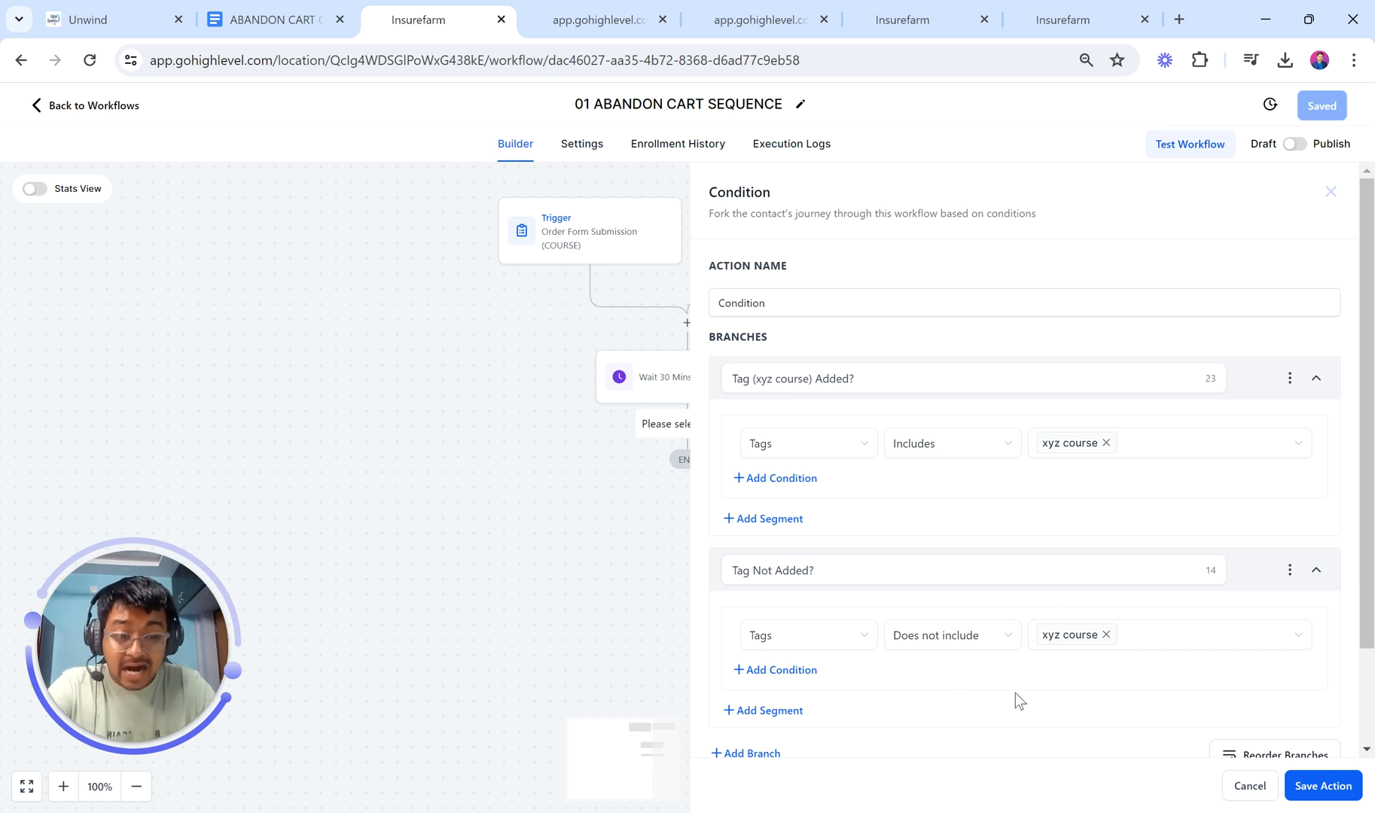
# Step: Save the Condition with its Tag (xyz course) Added?, Tag Not Added? and None branches
pyautogui.click(1306, 788)
pyautogui.scroll(-1, 849, 665)
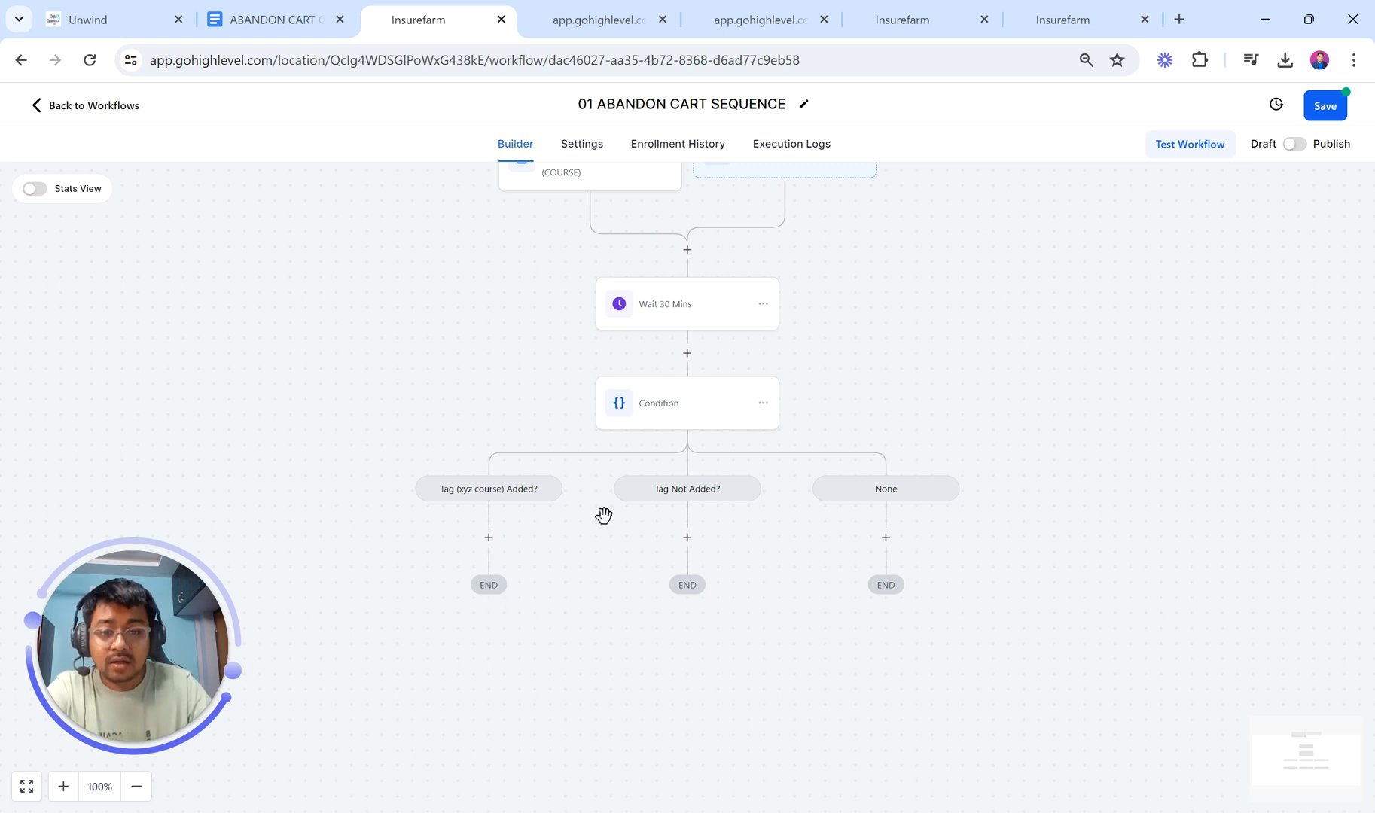
# Step: Add a Create Or Update Opportunity step under Tag Not Added? in COURSE SALES AUTOMATION's Abandon cart stage
pyautogui.click(687, 536)
pyautogui.write('opp')
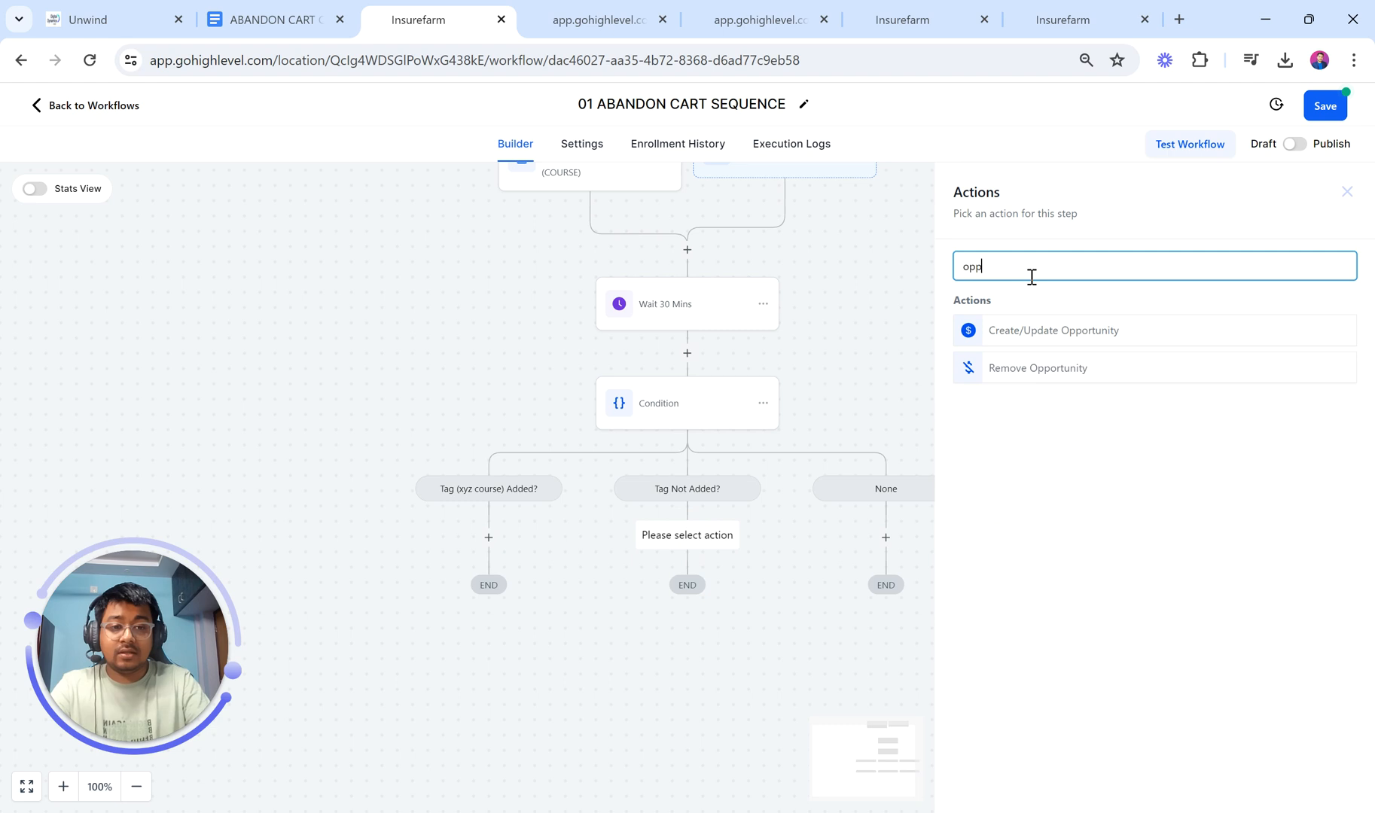
pyautogui.click(1030, 333)
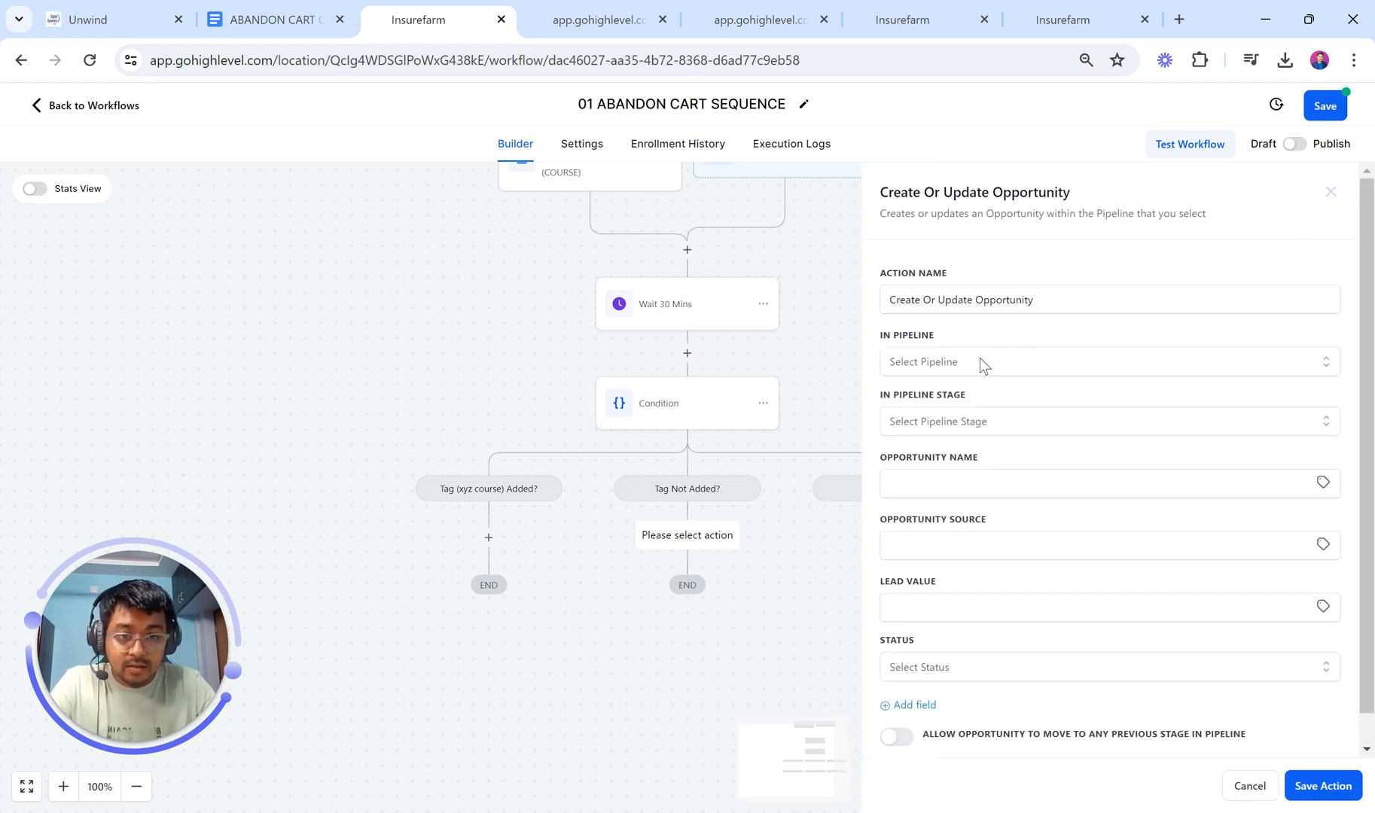
pyautogui.click(979, 359)
pyautogui.click(969, 431)
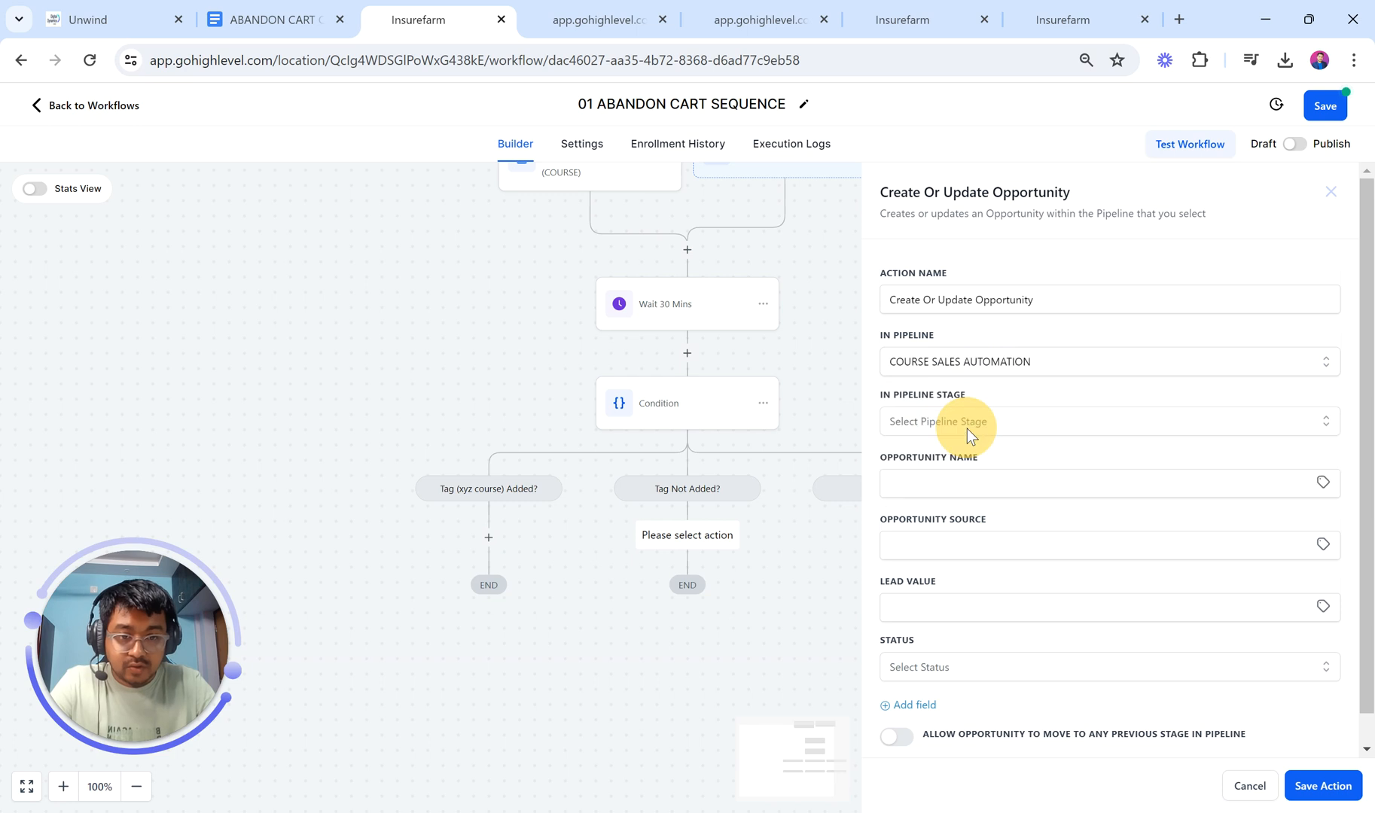
pyautogui.click(977, 424)
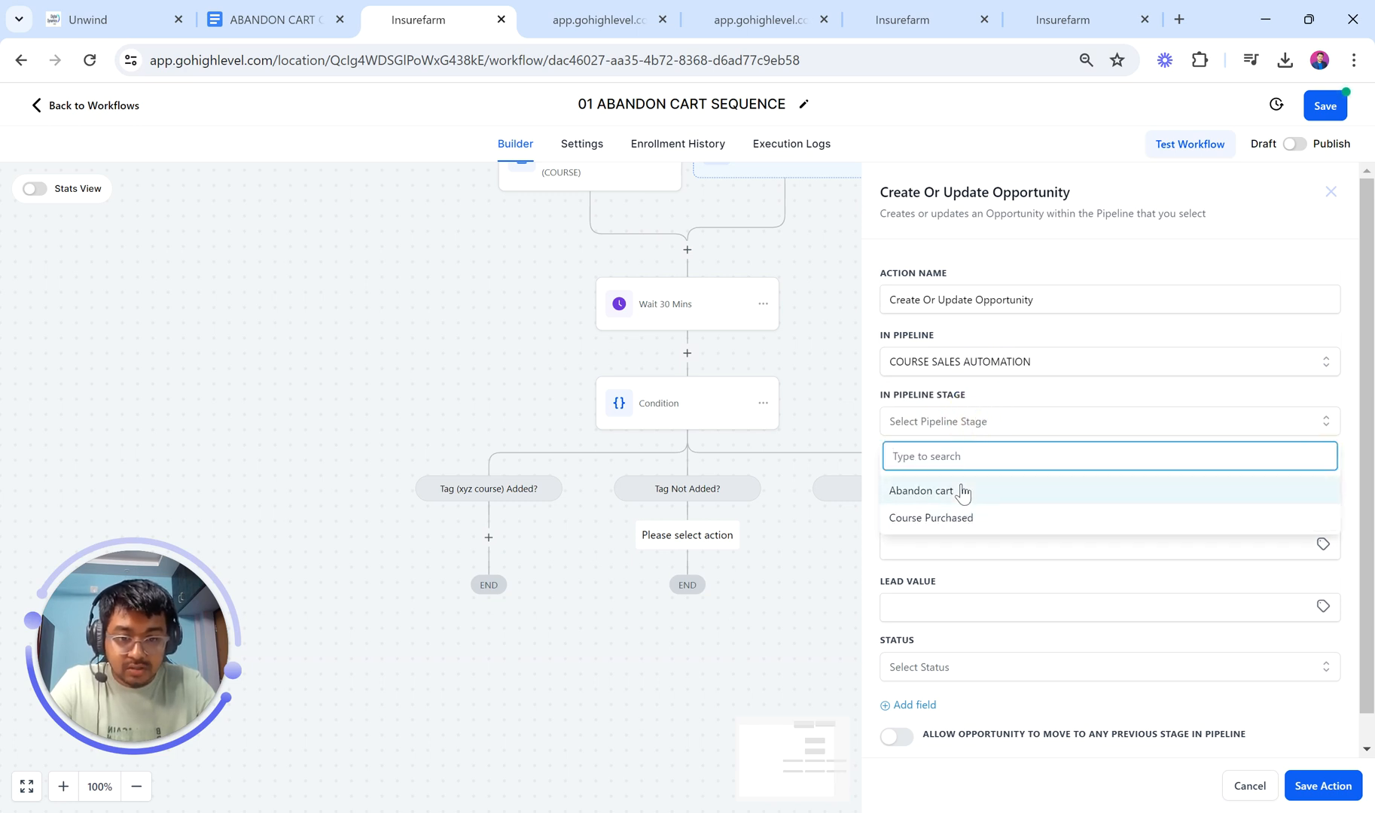
pyautogui.click(961, 490)
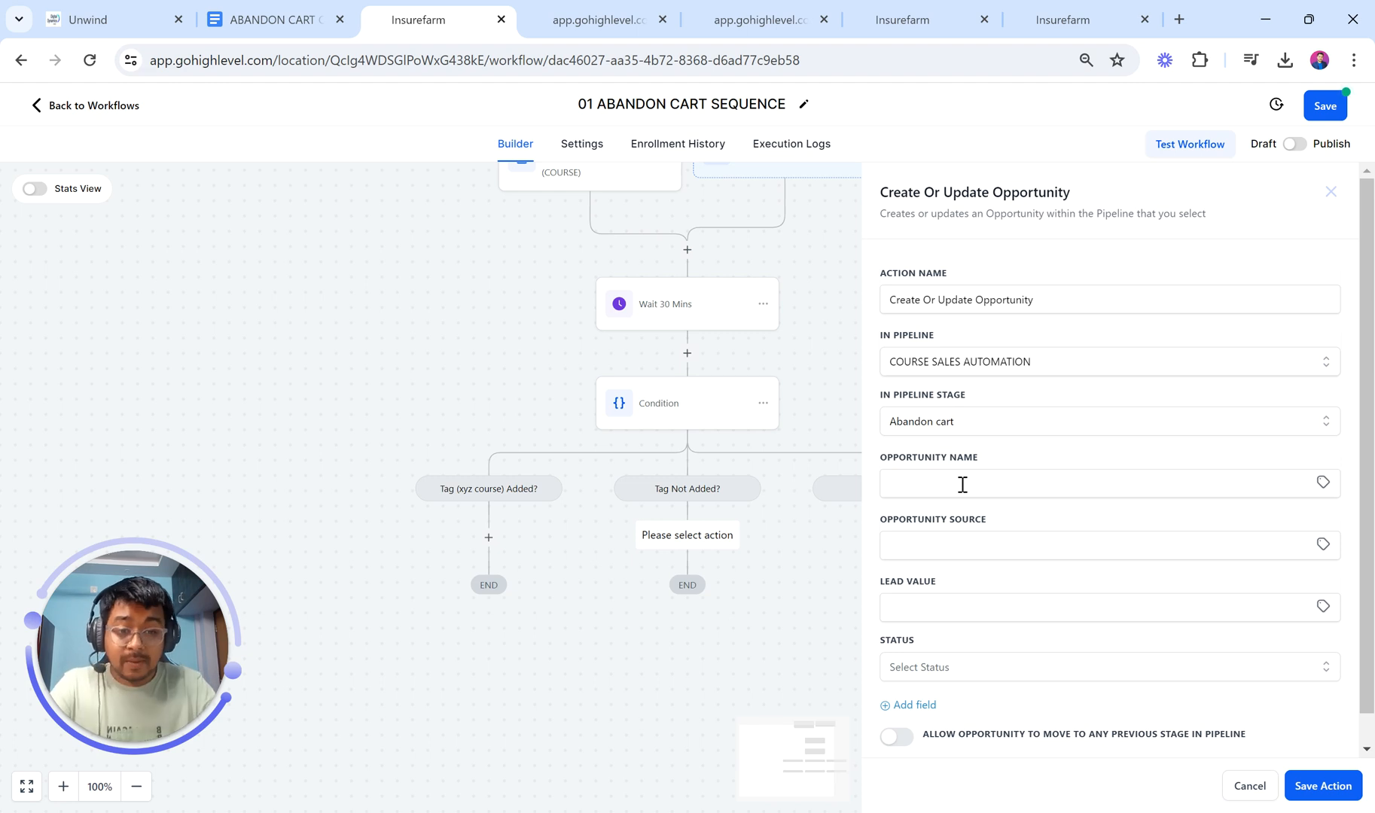
# Step: Name the opportunity by contact name and email, set lead value 999 and status open, and save
pyautogui.click(962, 484)
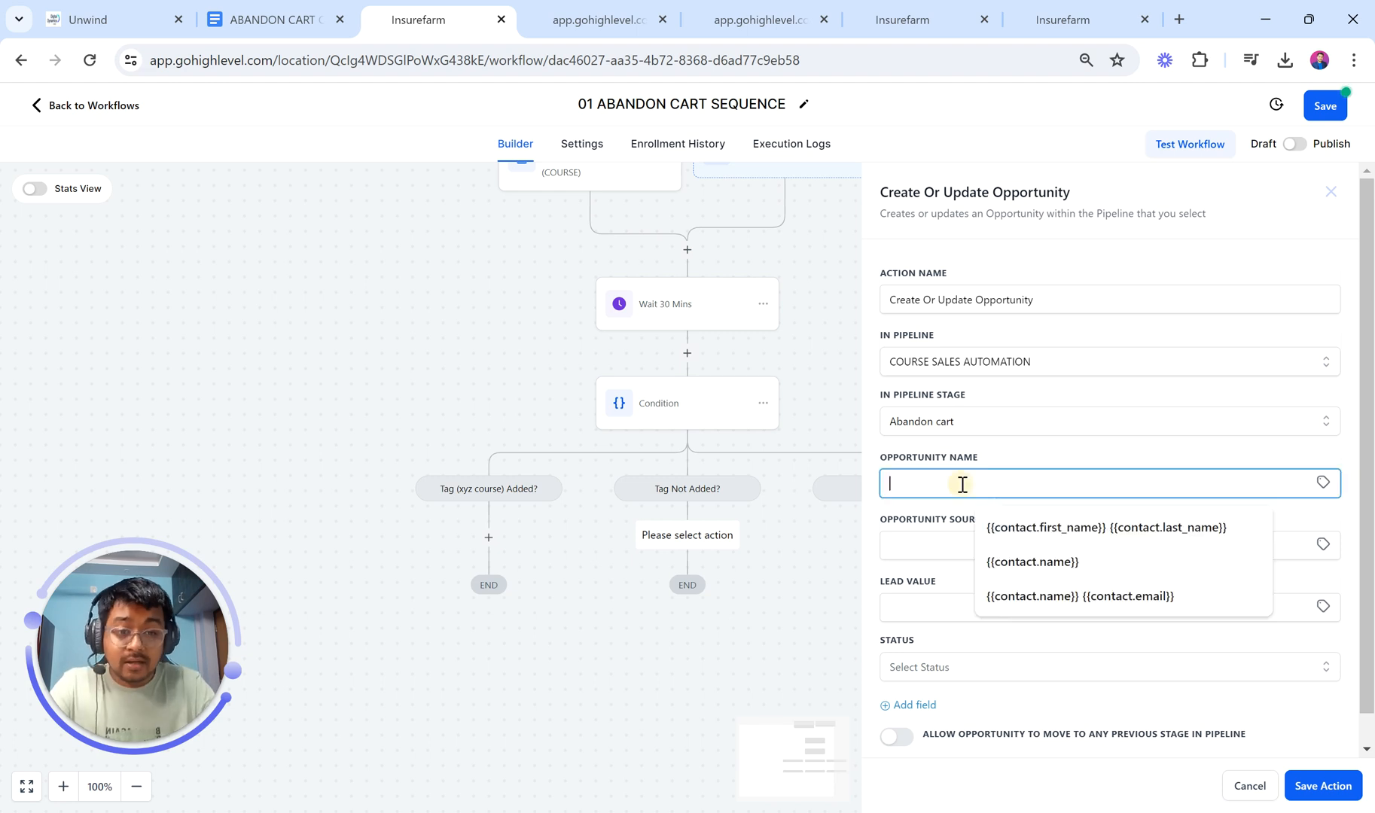
pyautogui.click(1060, 598)
pyautogui.scroll(-1, 952, 564)
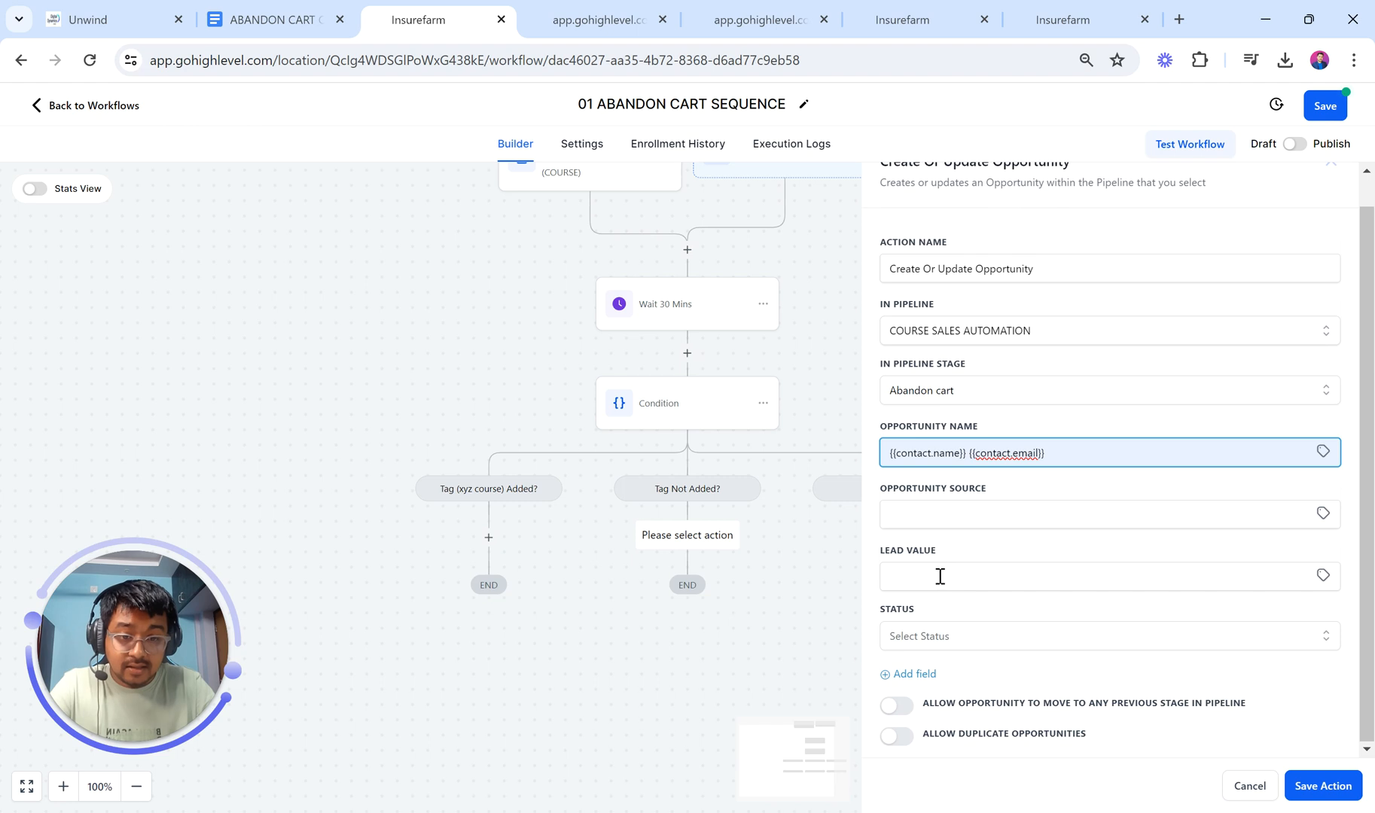
pyautogui.click(940, 577)
pyautogui.write('999')
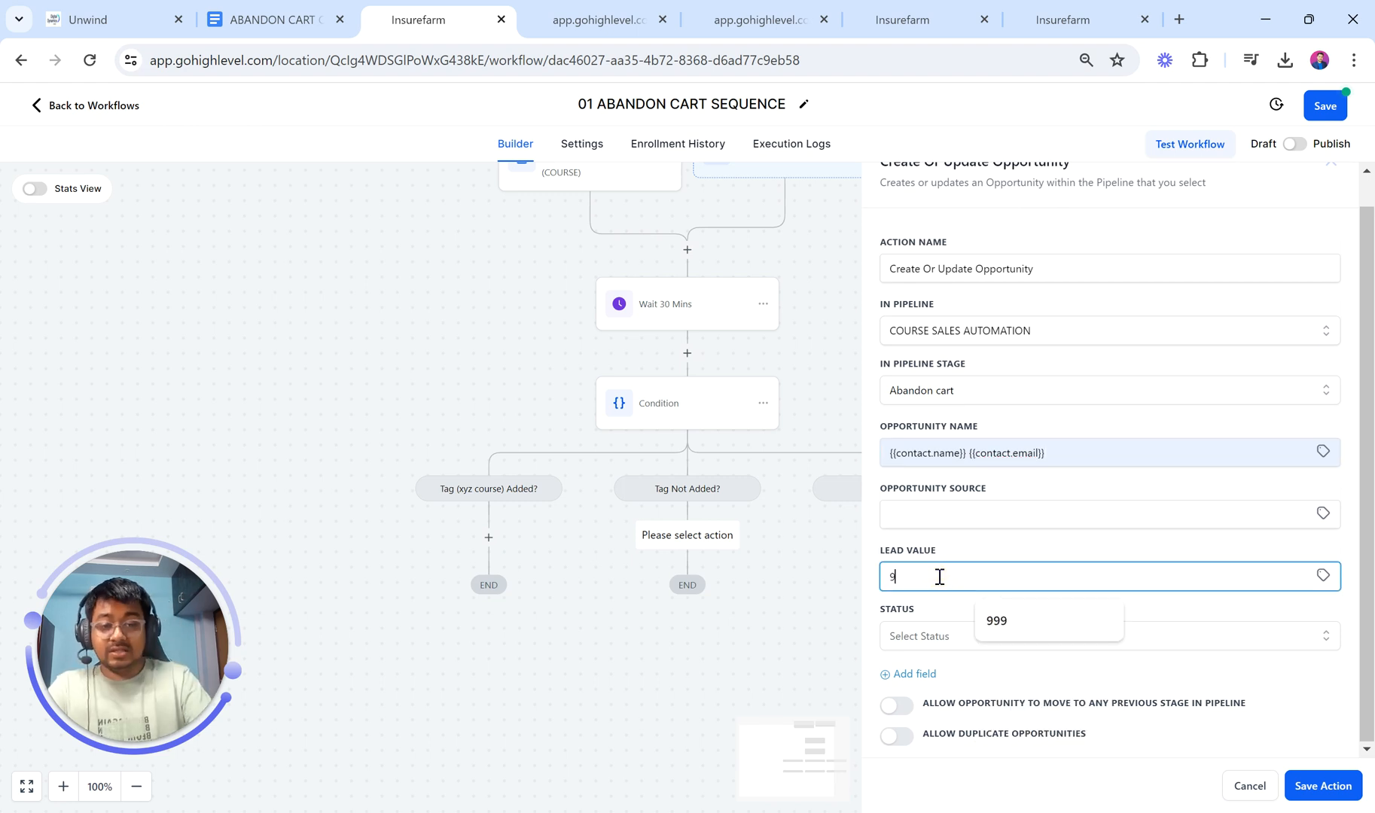
pyautogui.click(927, 640)
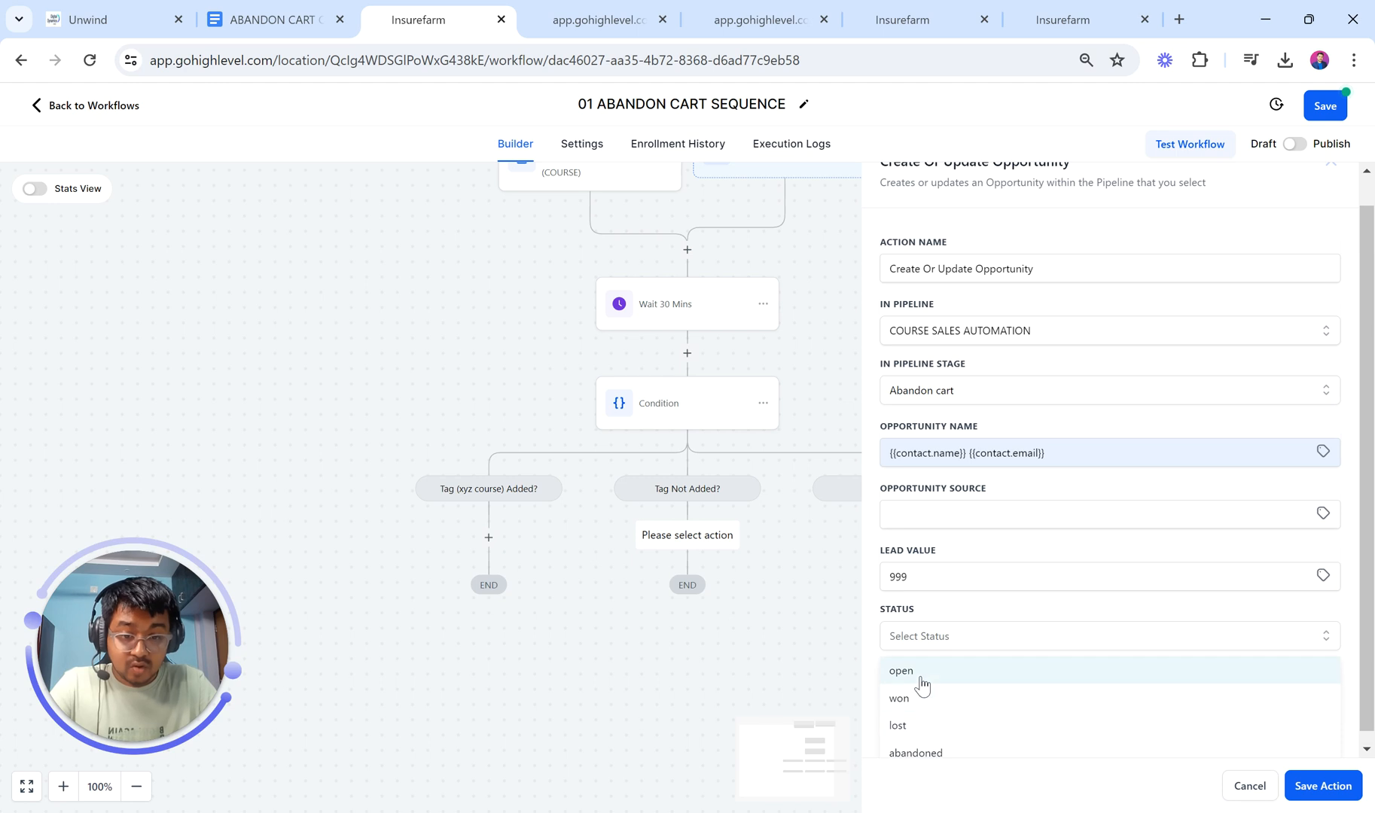
pyautogui.click(922, 672)
pyautogui.scroll(1, 1112, 634)
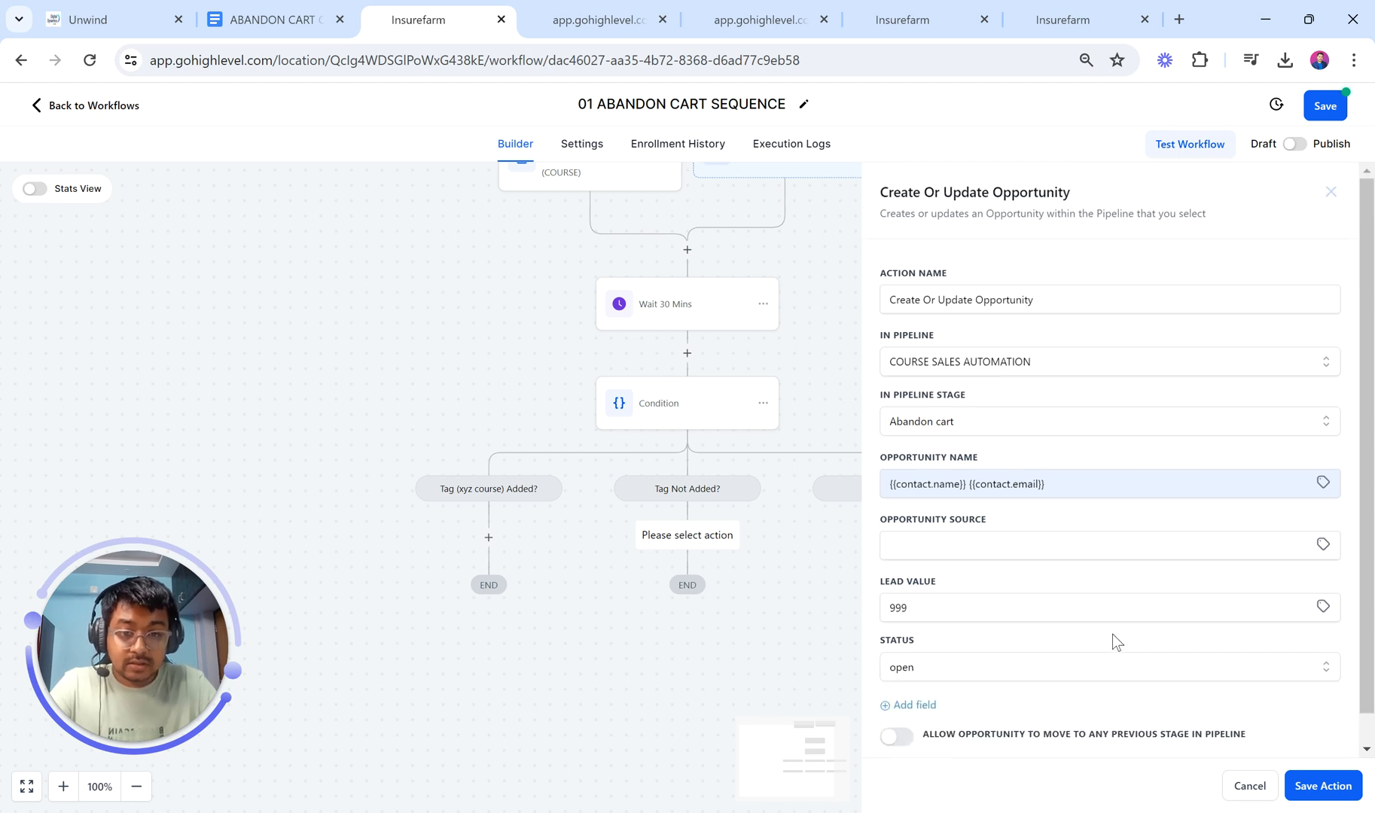
pyautogui.scroll(-1, 1112, 640)
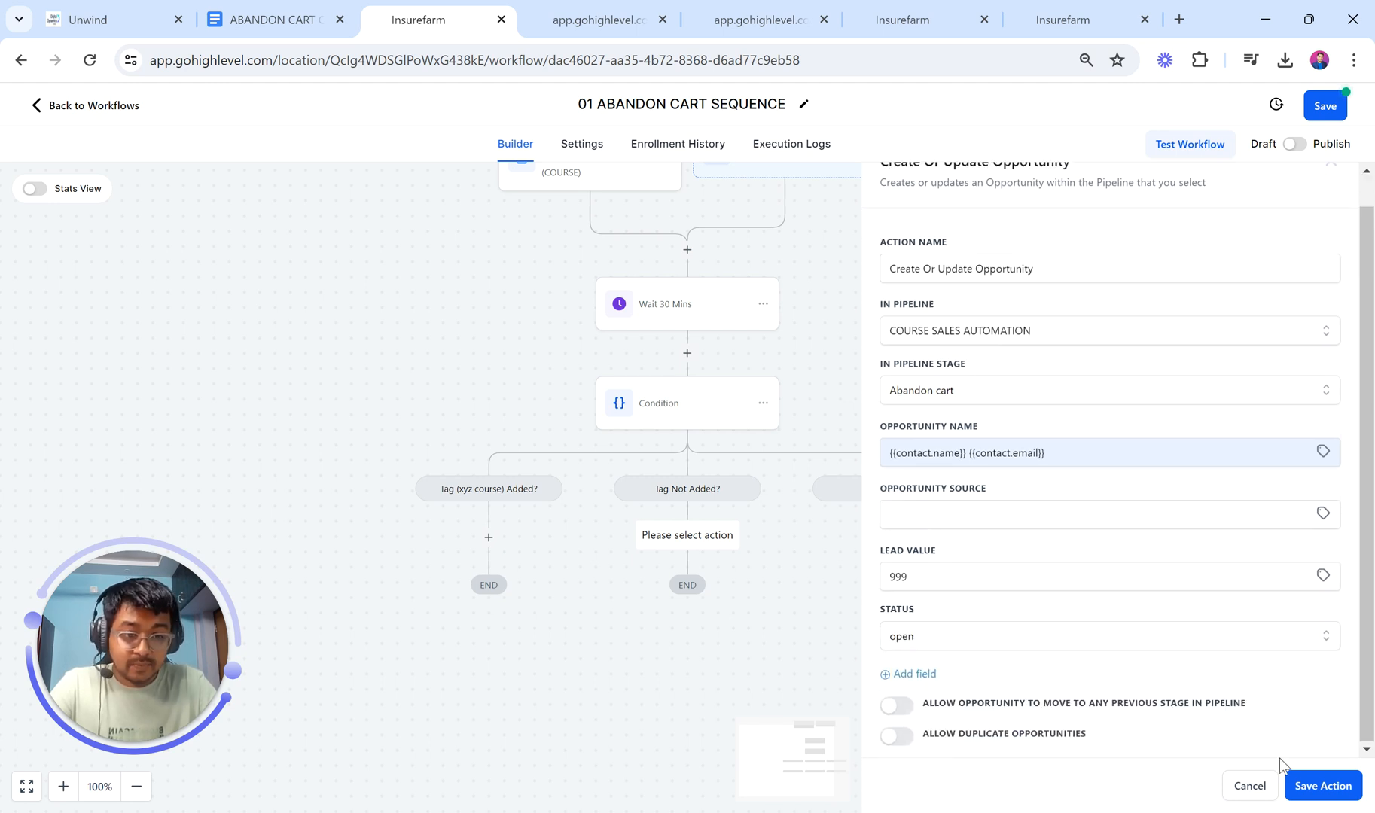
pyautogui.click(1310, 786)
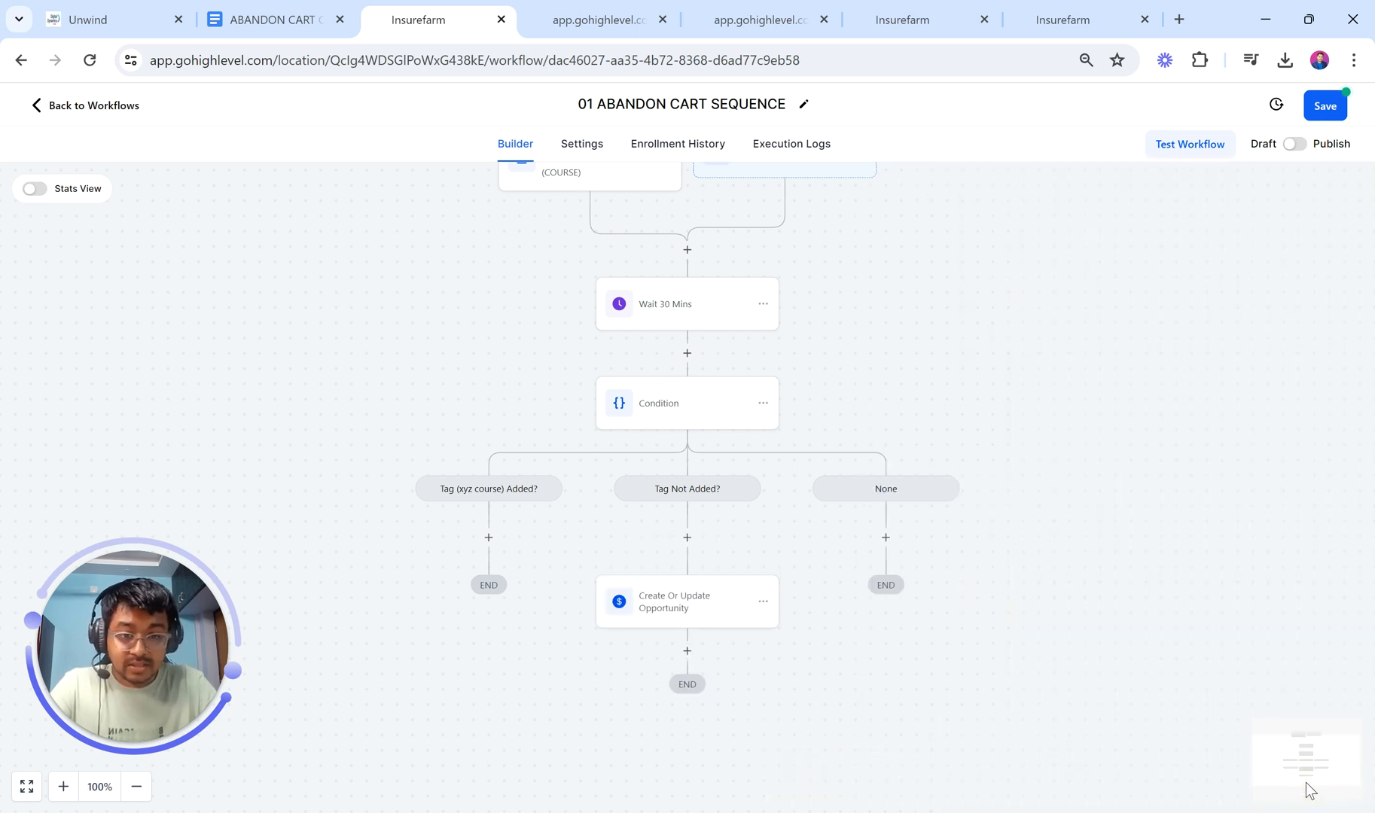
# Step: Start a new step after the opportunity, checking the reference abandoned cart workflow and checklist
pyautogui.click(684, 653)
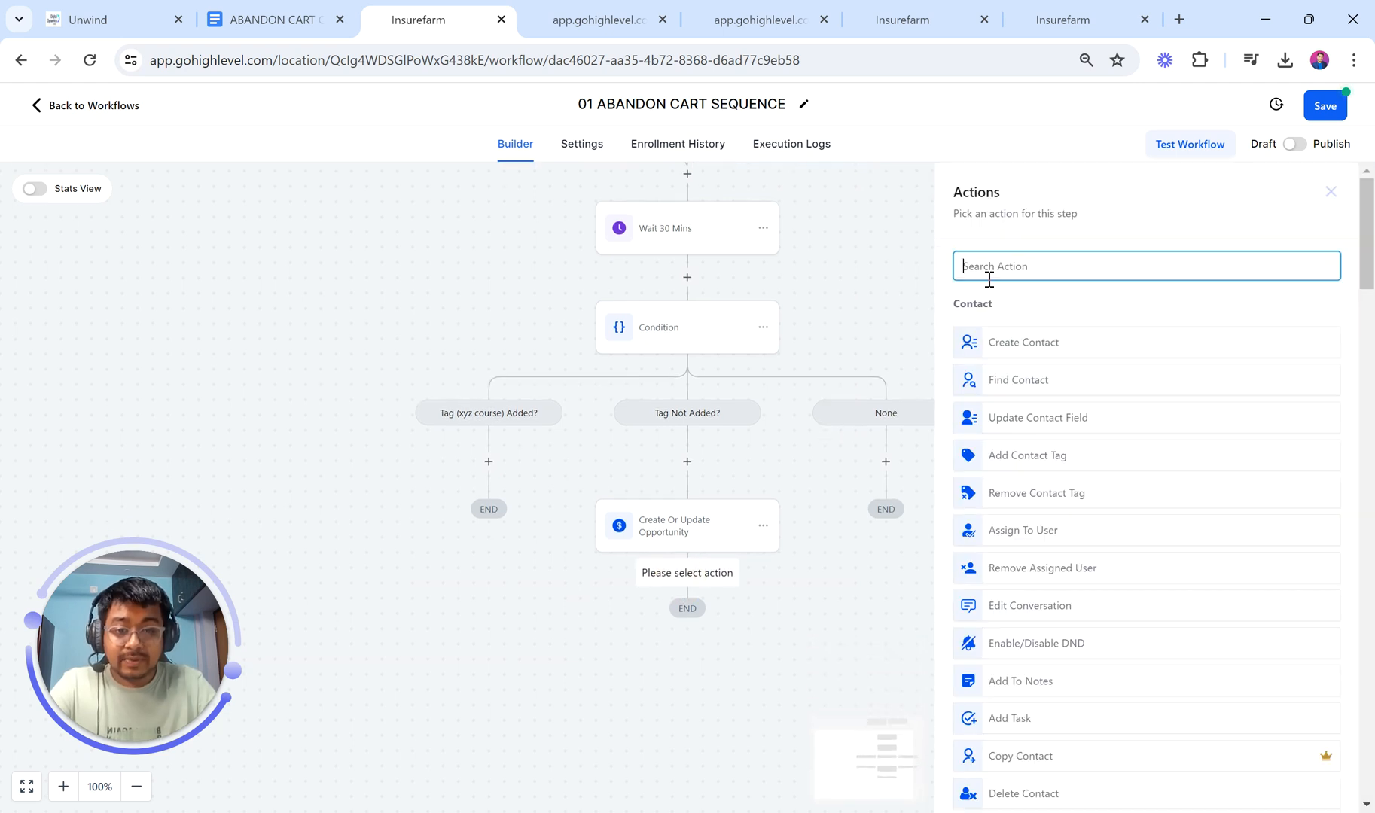
pyautogui.scroll(2, 751, 388)
pyautogui.click(81, 16)
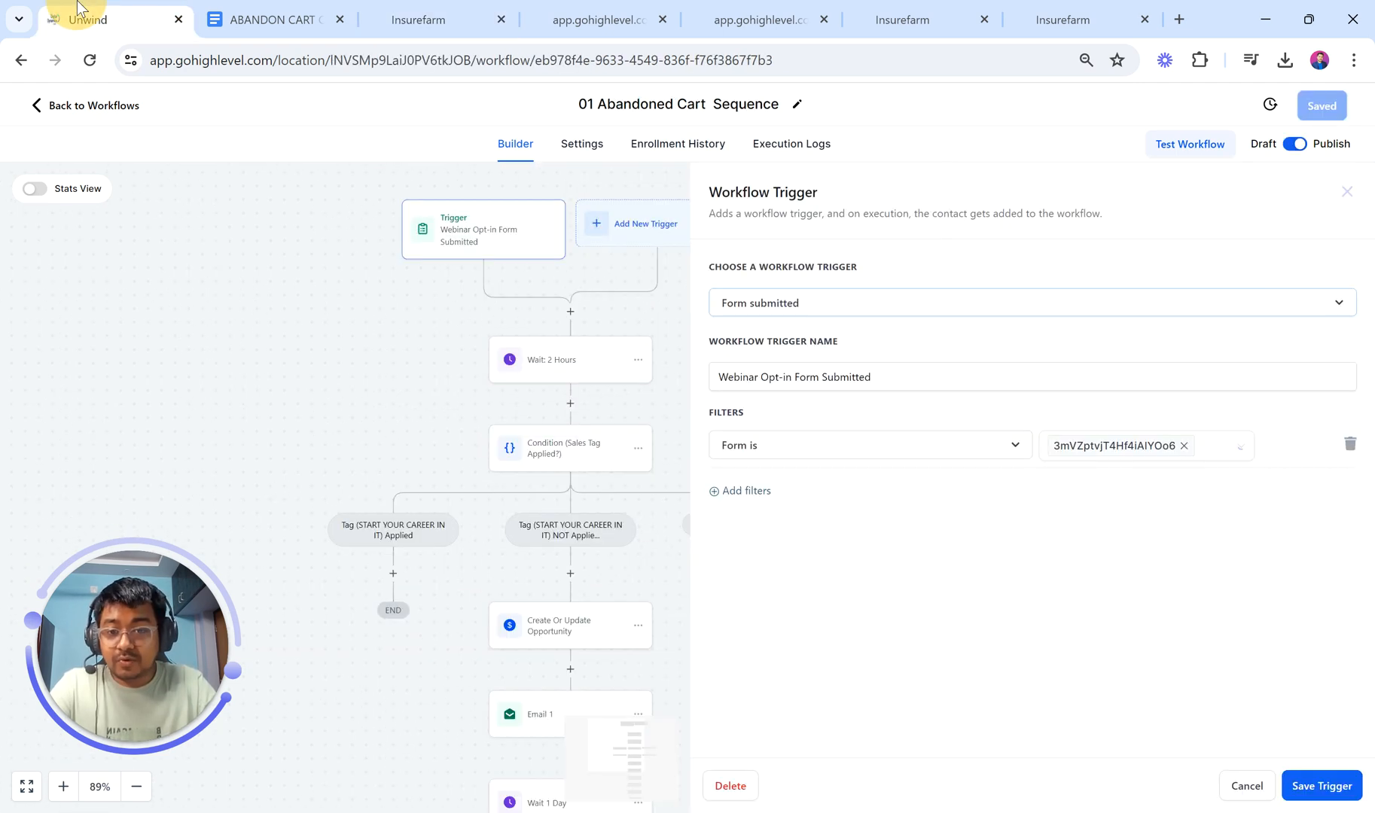
pyautogui.scroll(-3, 610, 475)
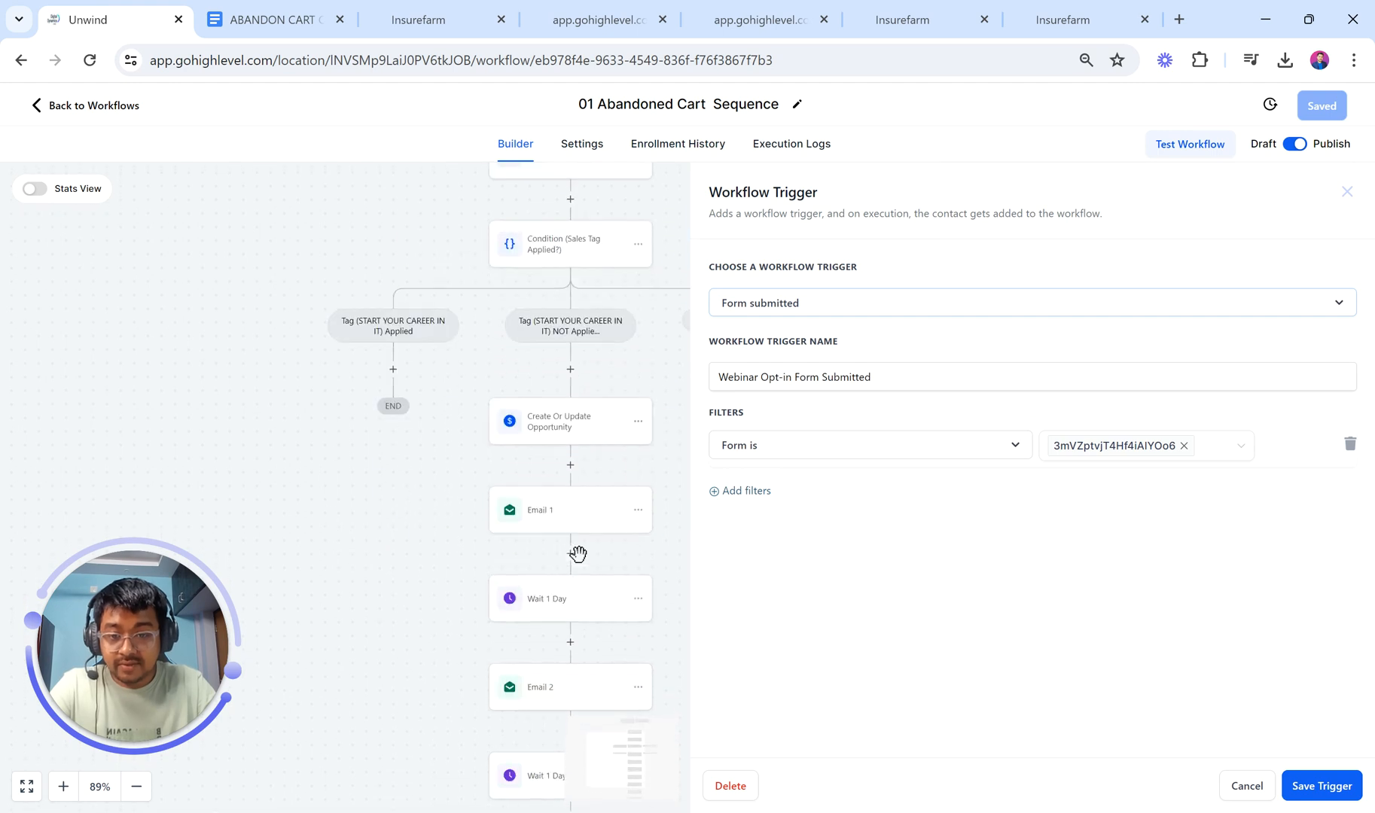
pyautogui.scroll(-1, 546, 583)
pyautogui.click(256, 16)
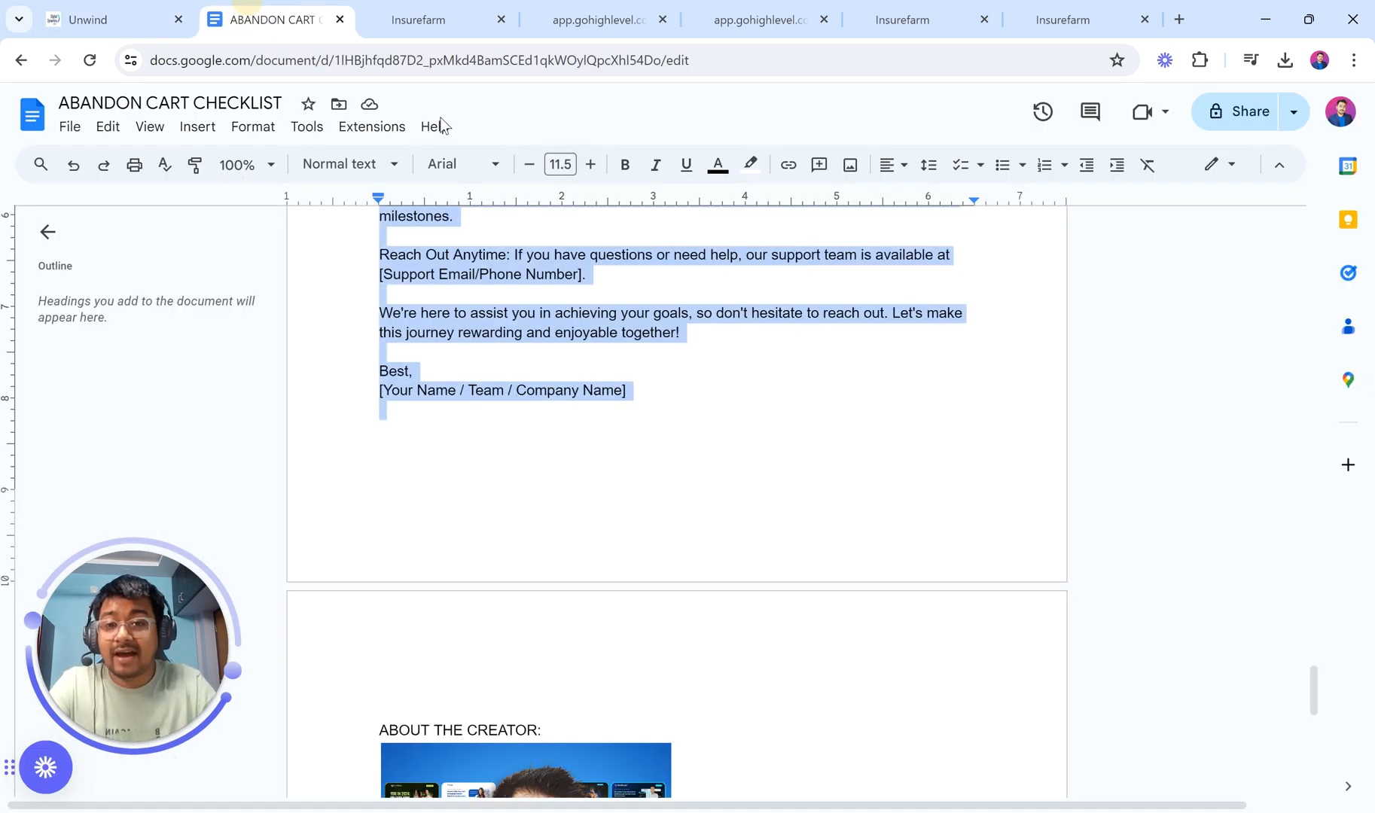
pyautogui.click(396, 15)
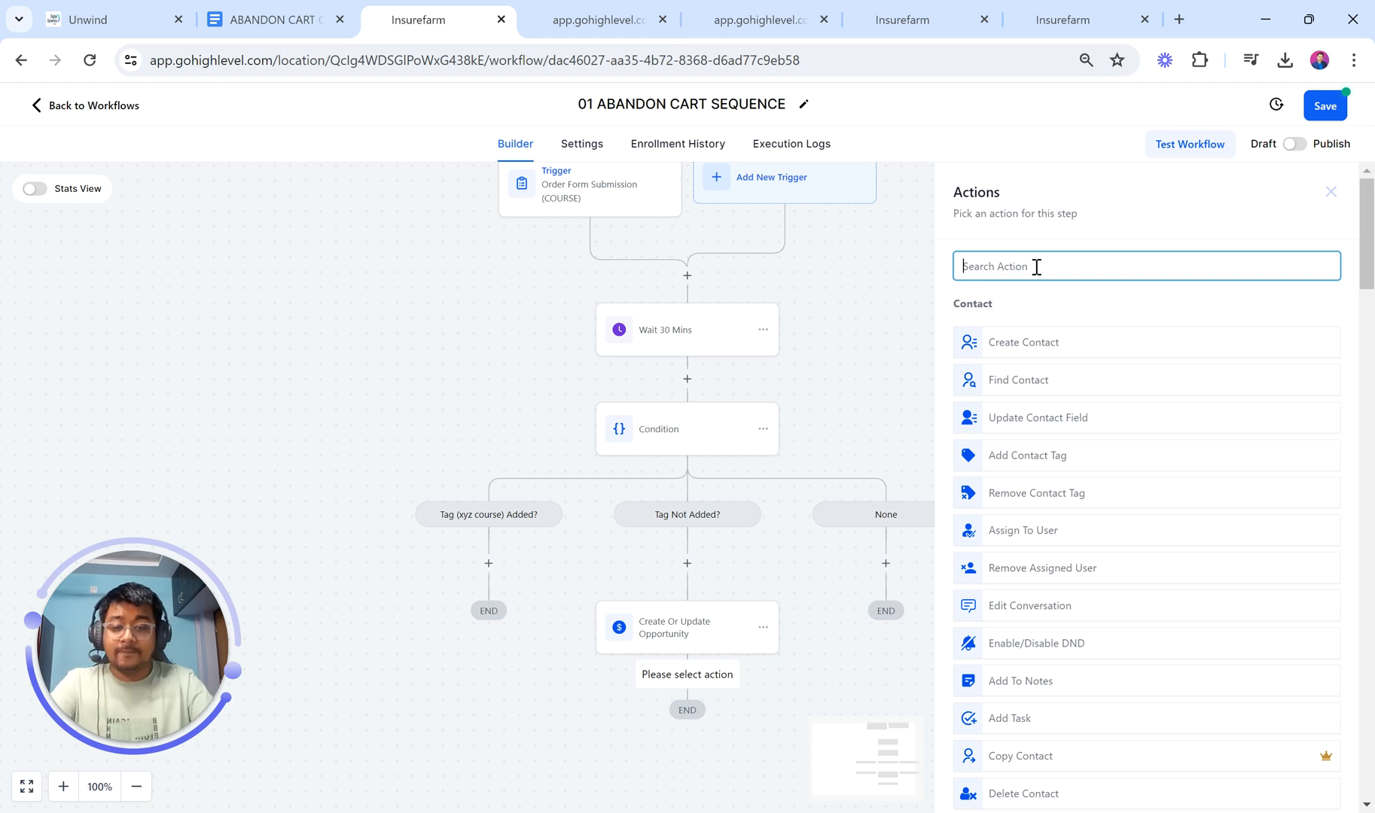
# Step: Add a Send Email step using the saved sender name and sender email address
pyautogui.write('email')
pyautogui.click(1012, 329)
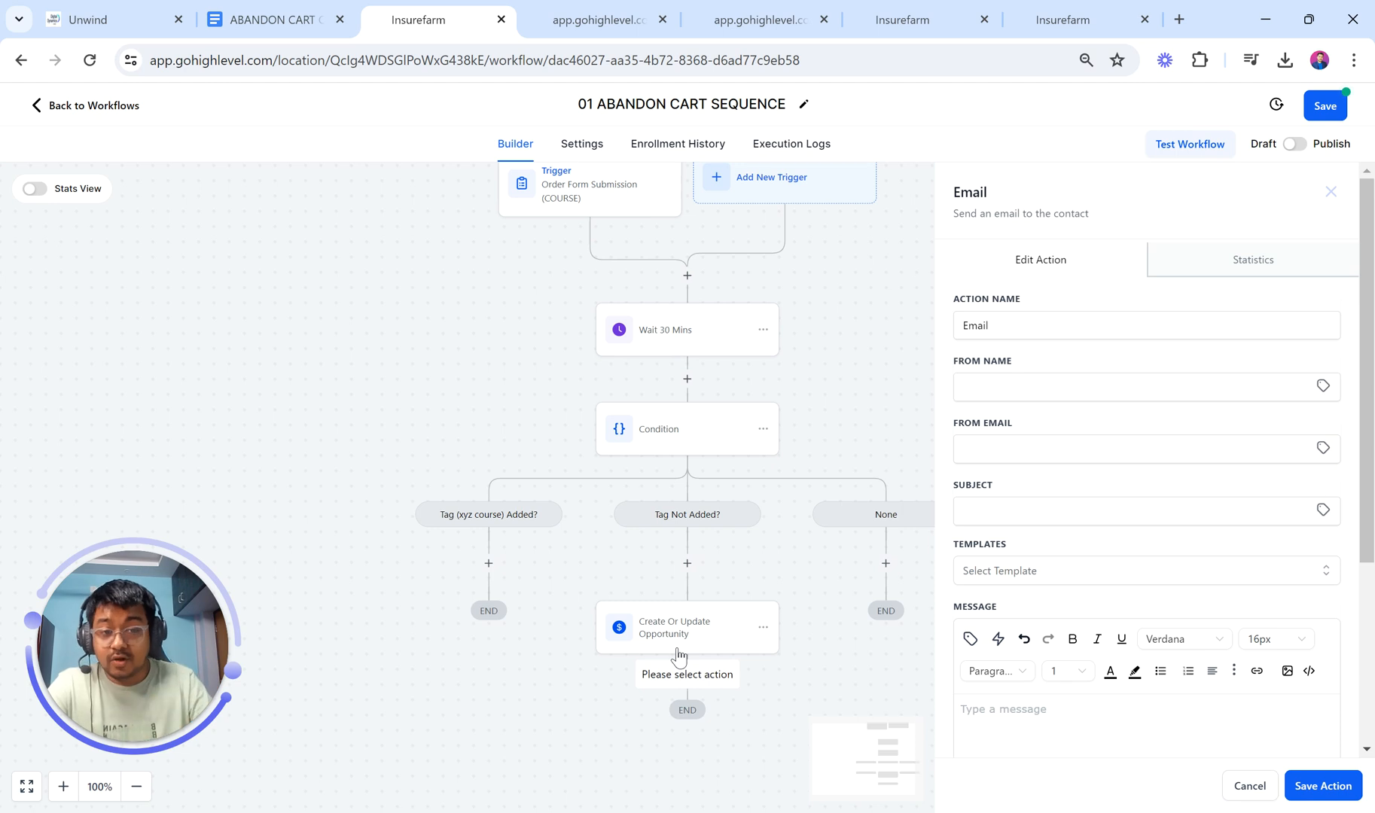
pyautogui.click(1016, 381)
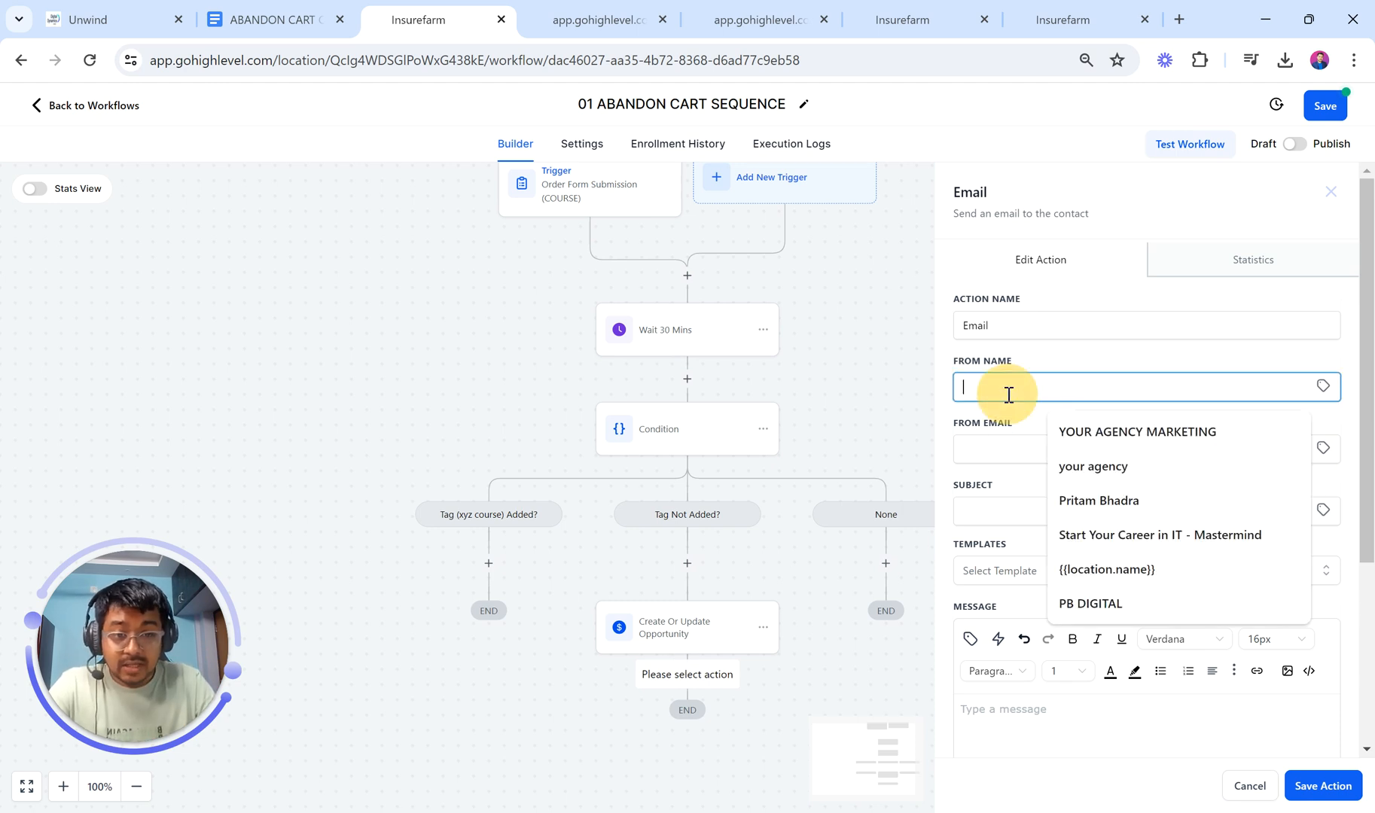
pyautogui.click(1095, 503)
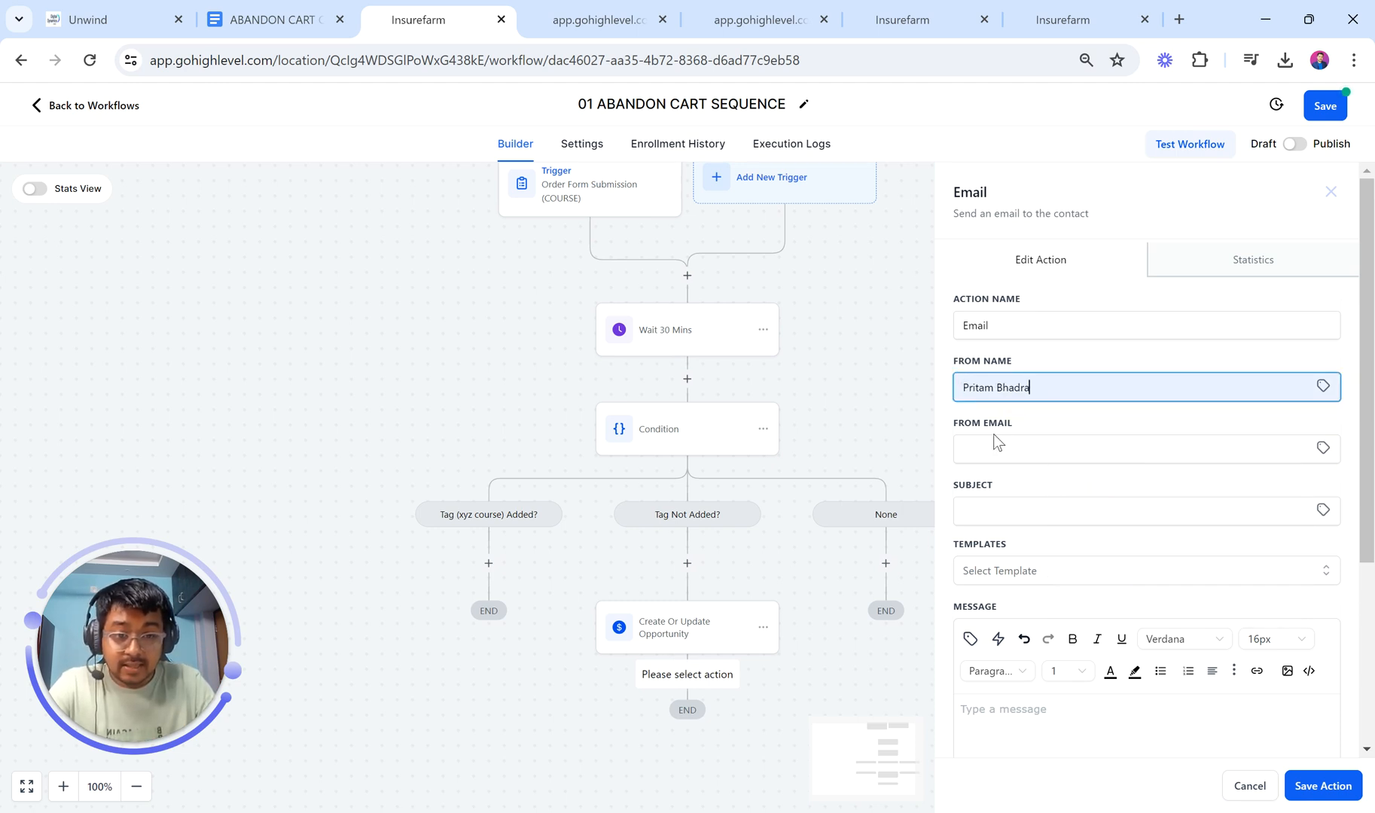
pyautogui.click(991, 445)
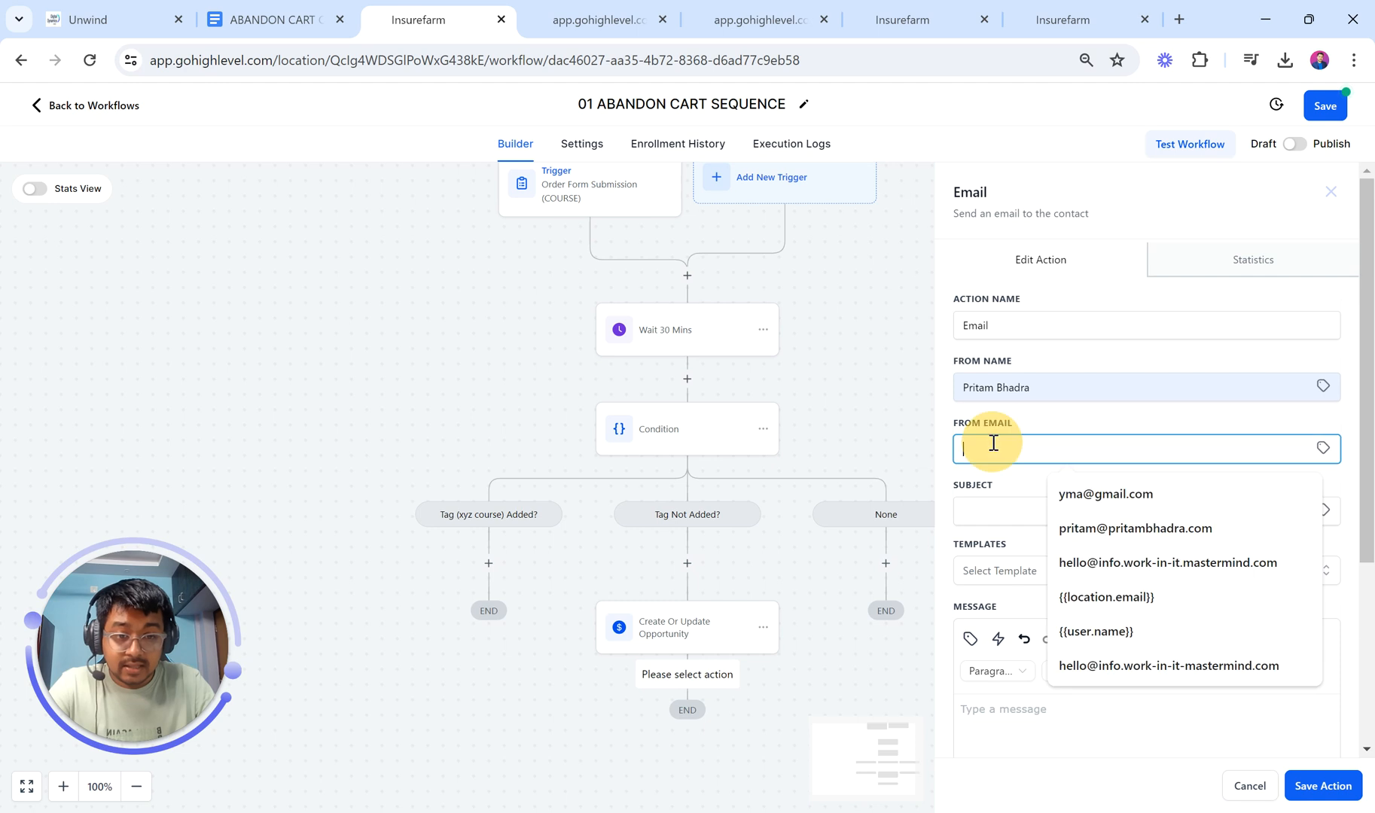
pyautogui.click(1111, 527)
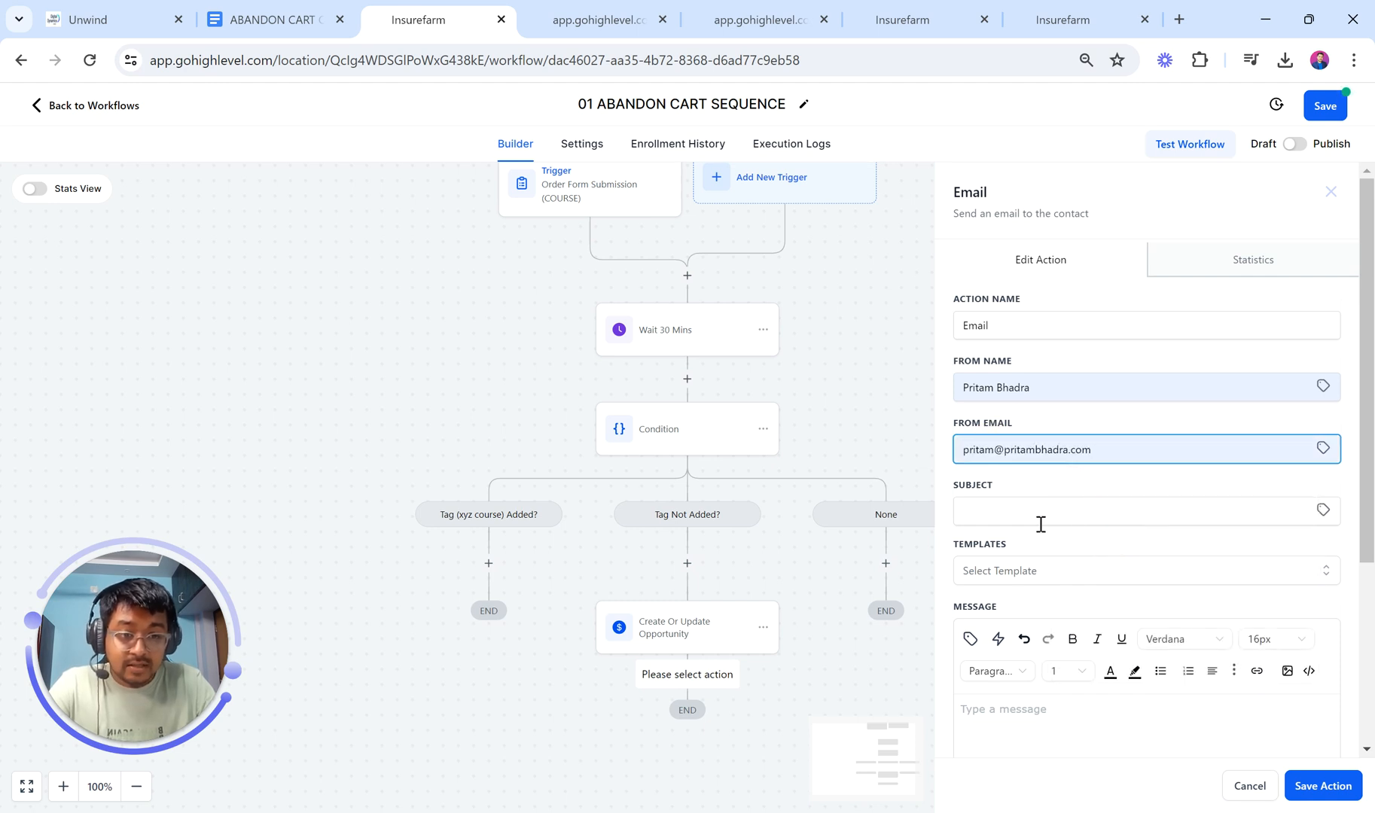
pyautogui.click(271, 20)
# Step: Tick off the PRODUCT PURCHASED SEQUENCE item in the abandon cart checklist
pyautogui.scroll(5, 467, 317)
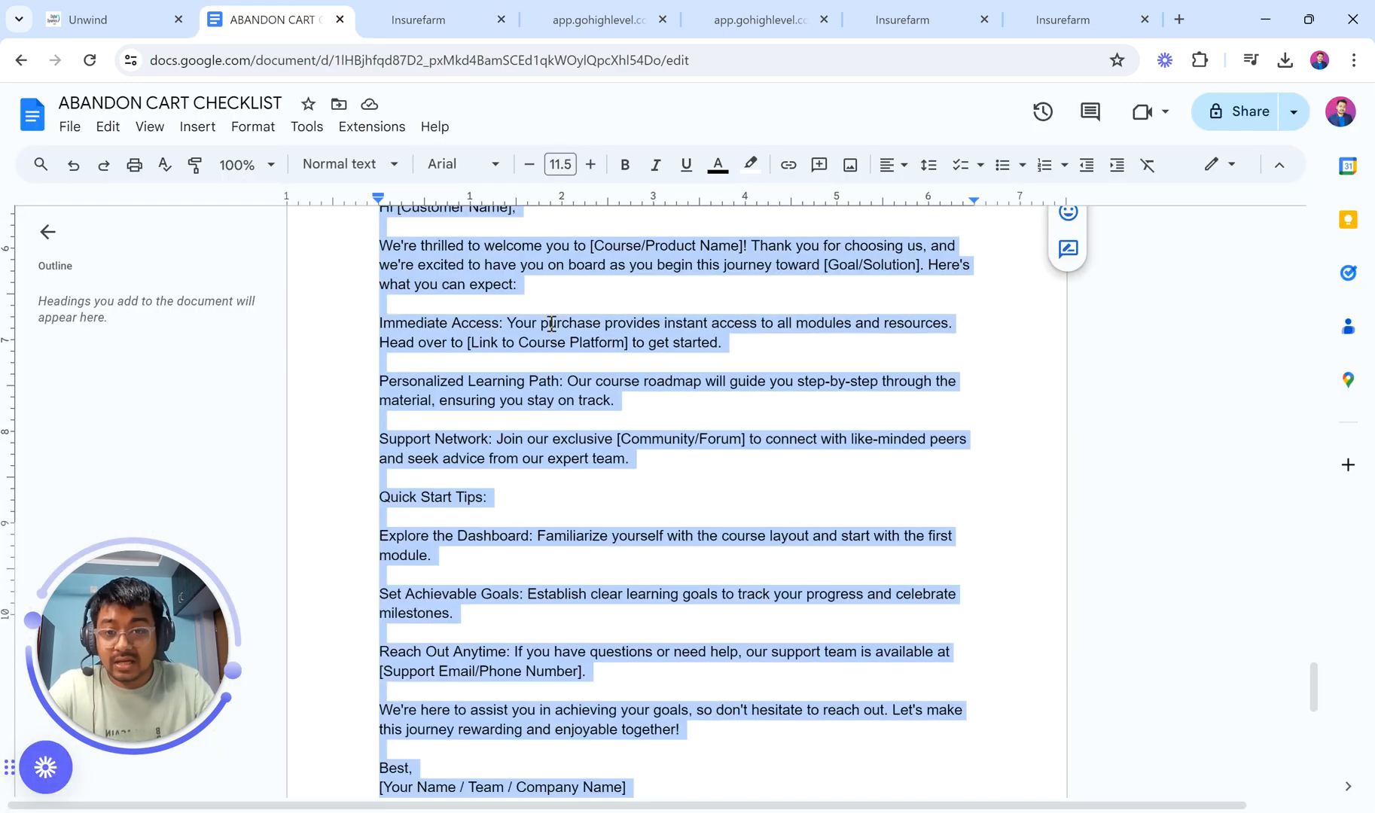
pyautogui.scroll(-5, 527, 324)
pyautogui.click(551, 324)
pyautogui.scroll(20, 551, 324)
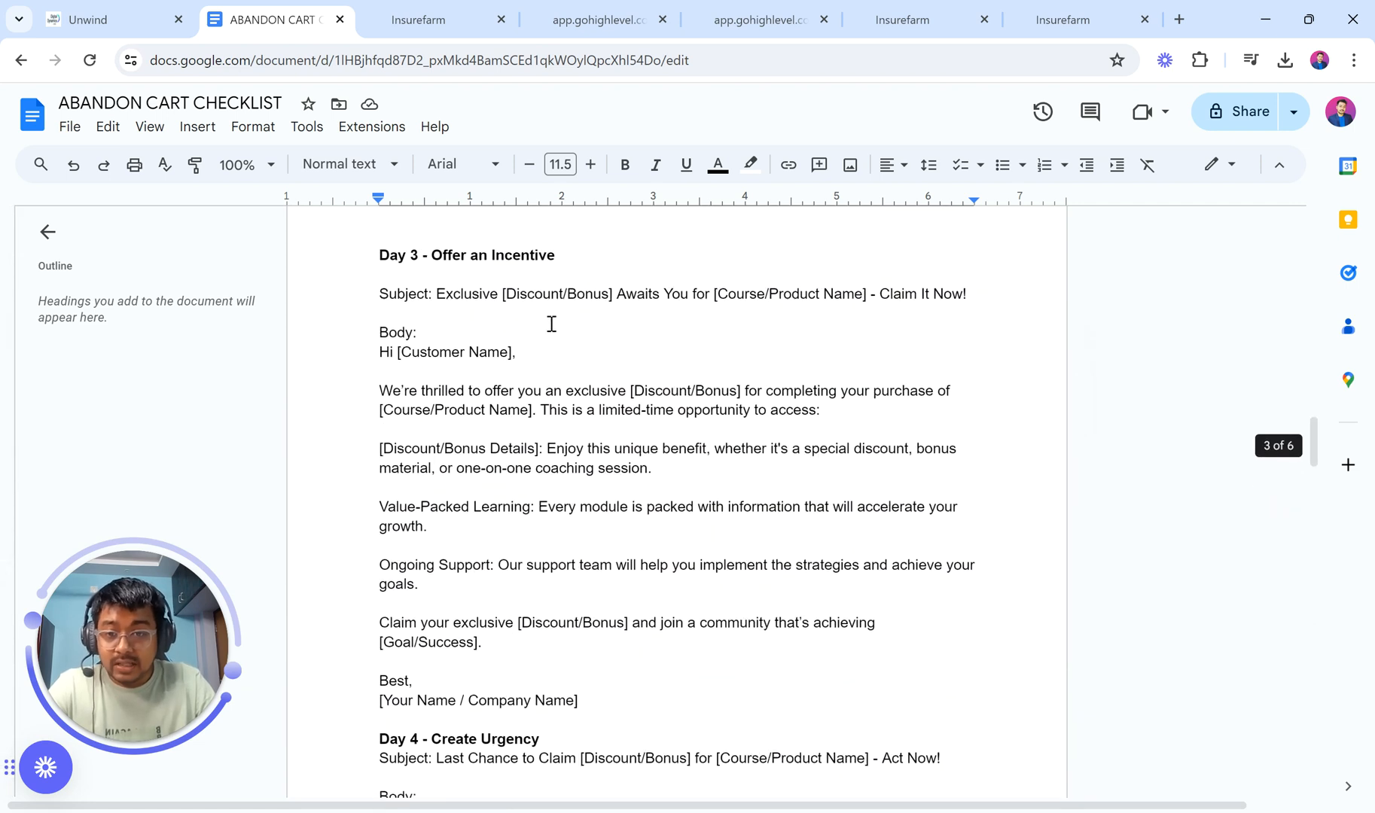
pyautogui.scroll(20, 551, 324)
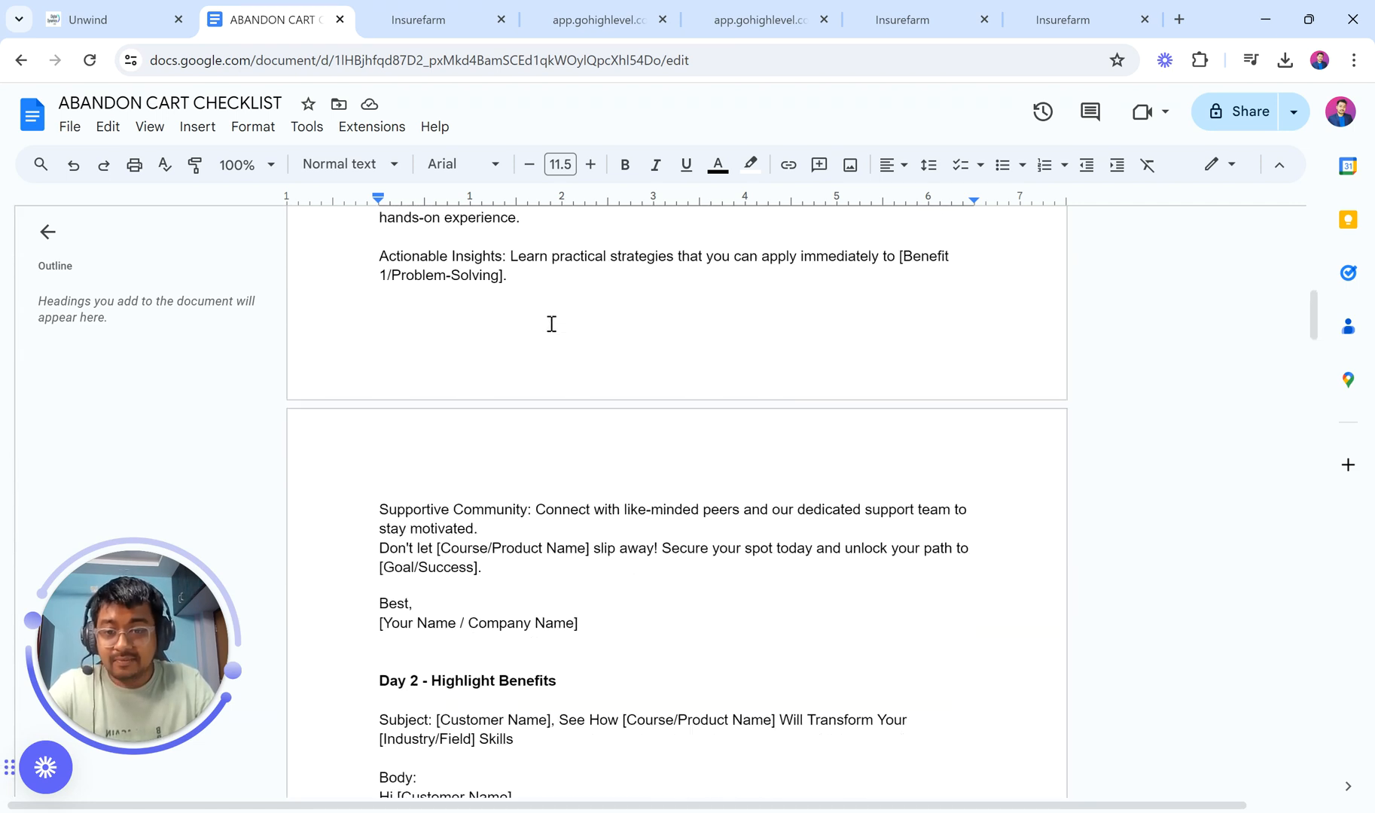
pyautogui.scroll(10, 551, 324)
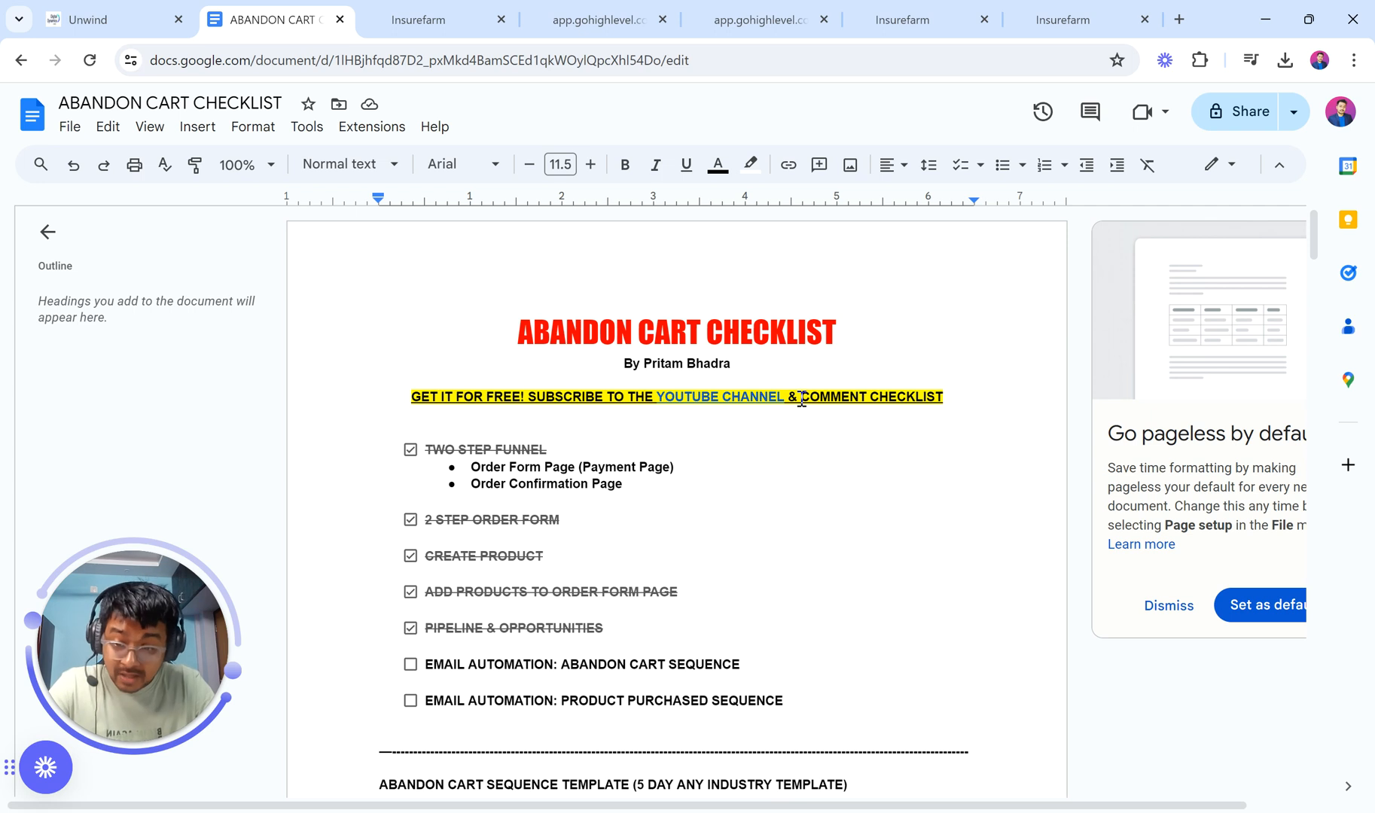
pyautogui.moveTo(800, 401); pyautogui.dragTo(948, 399)
pyautogui.scroll(-10, 761, 506)
pyautogui.scroll(9, 761, 506)
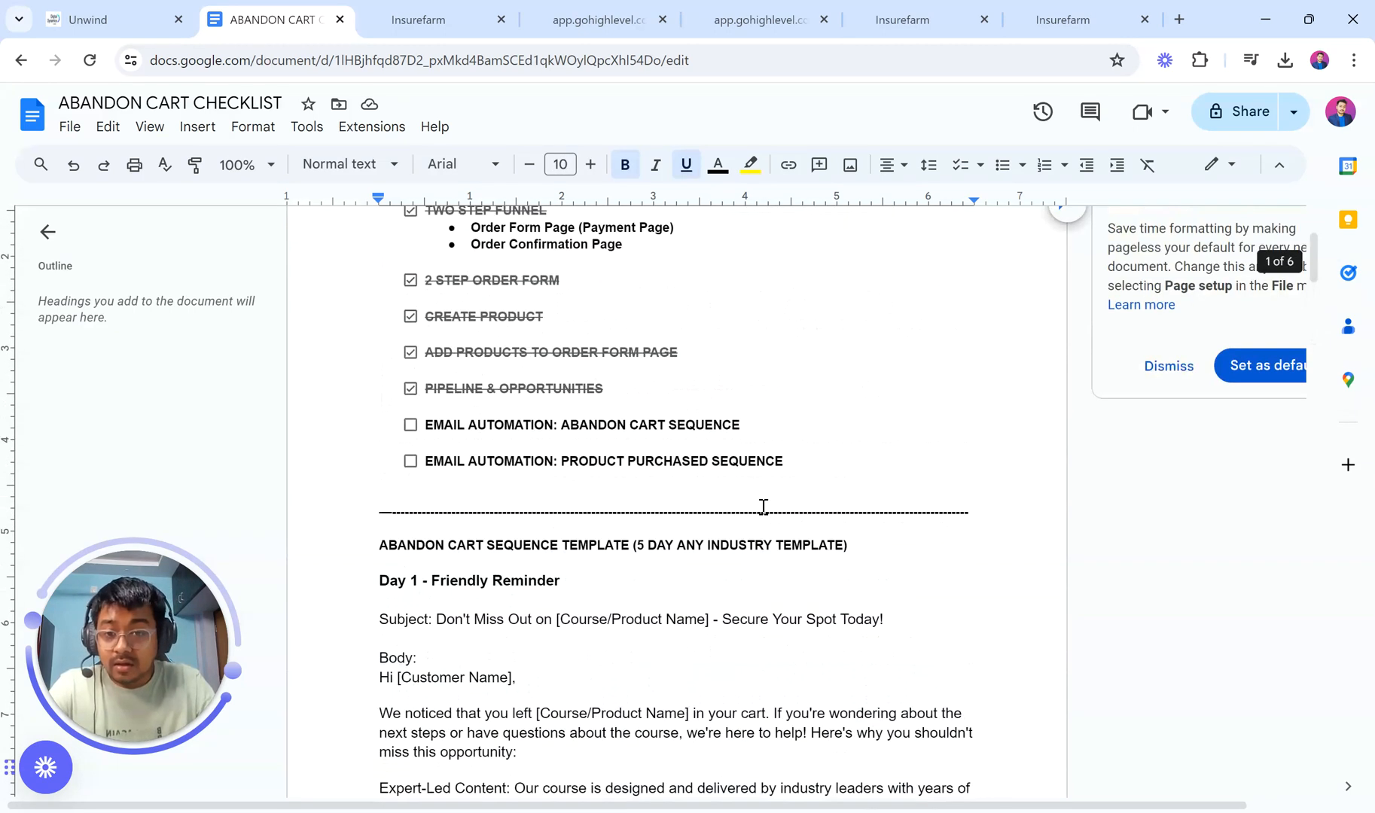
pyautogui.click(411, 462)
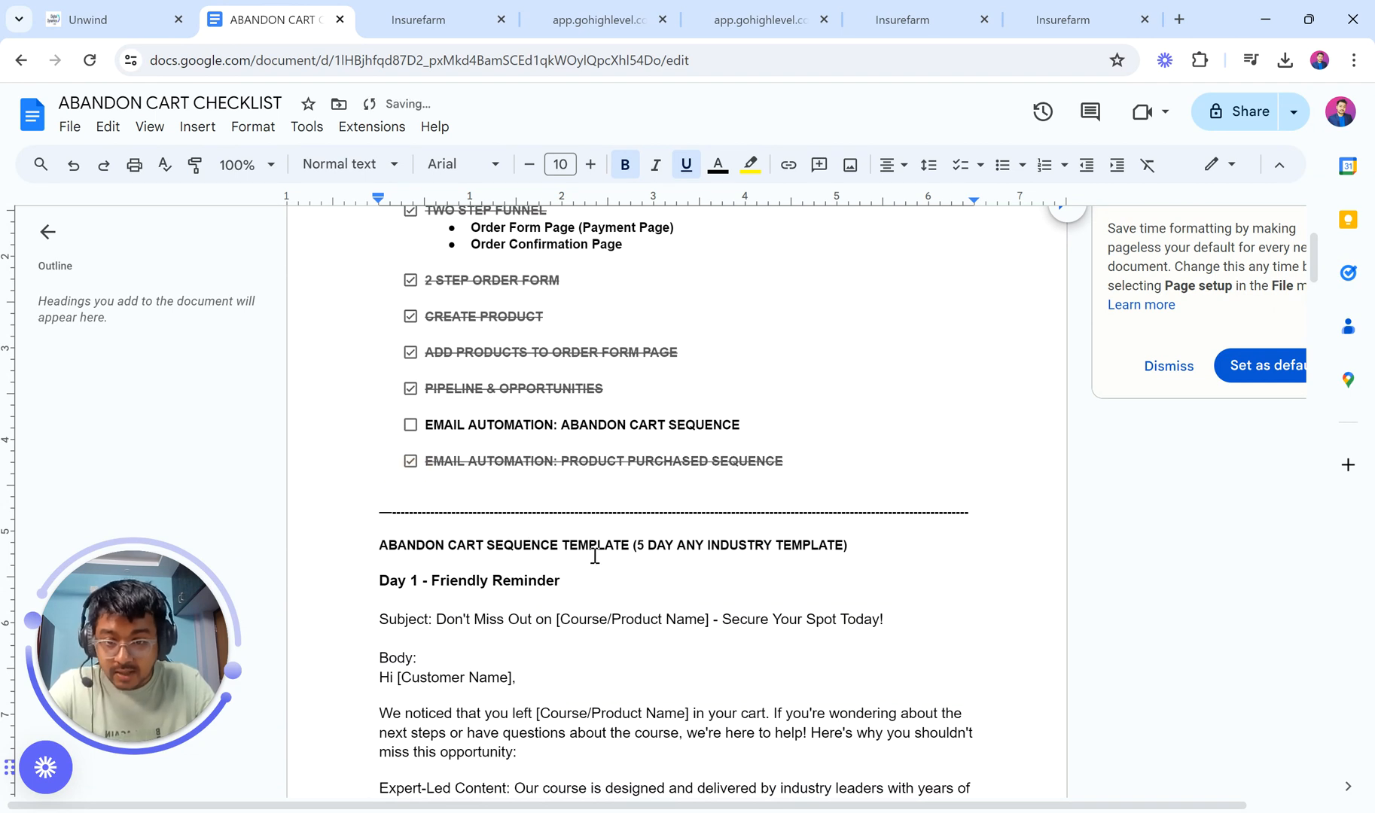
pyautogui.scroll(1, 595, 556)
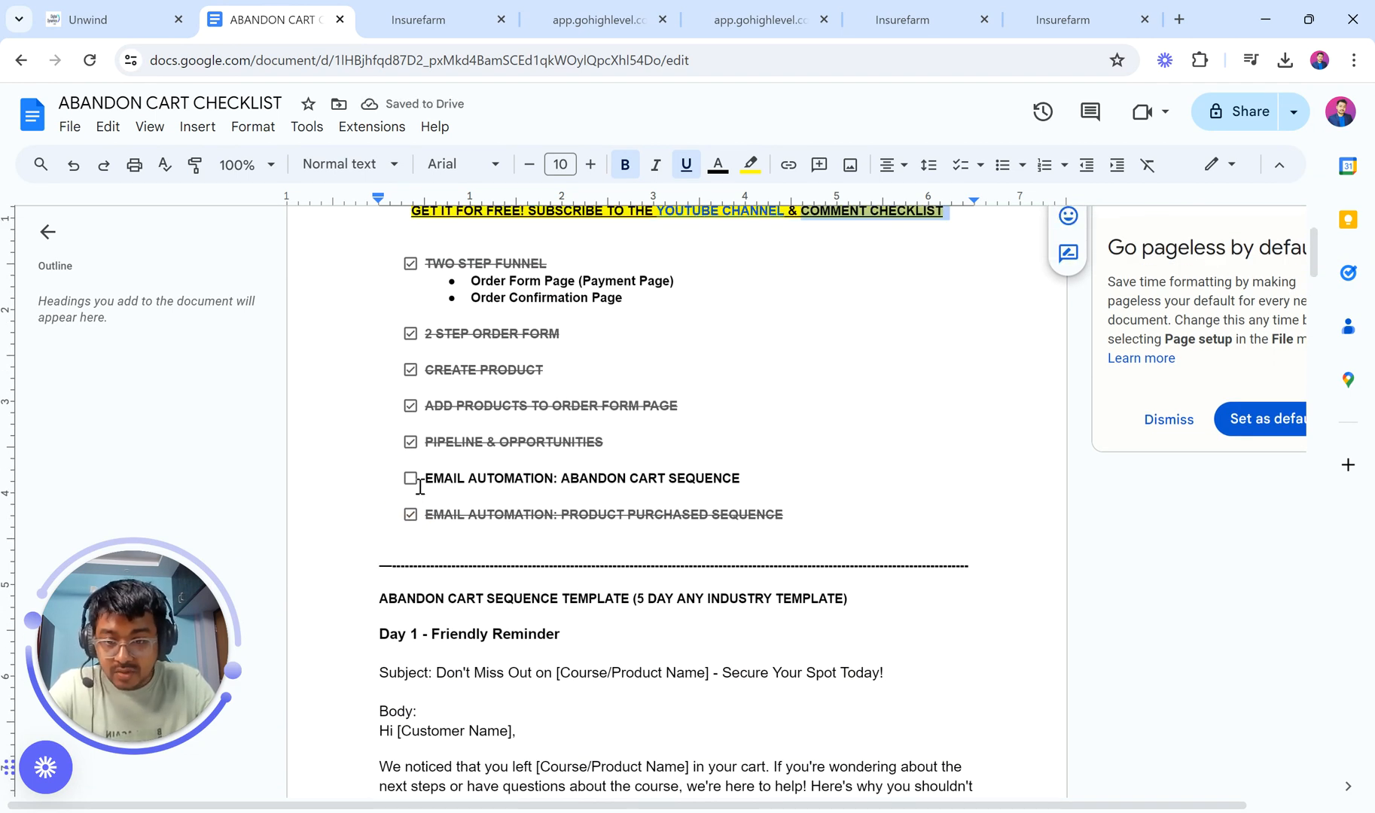
pyautogui.click(437, 15)
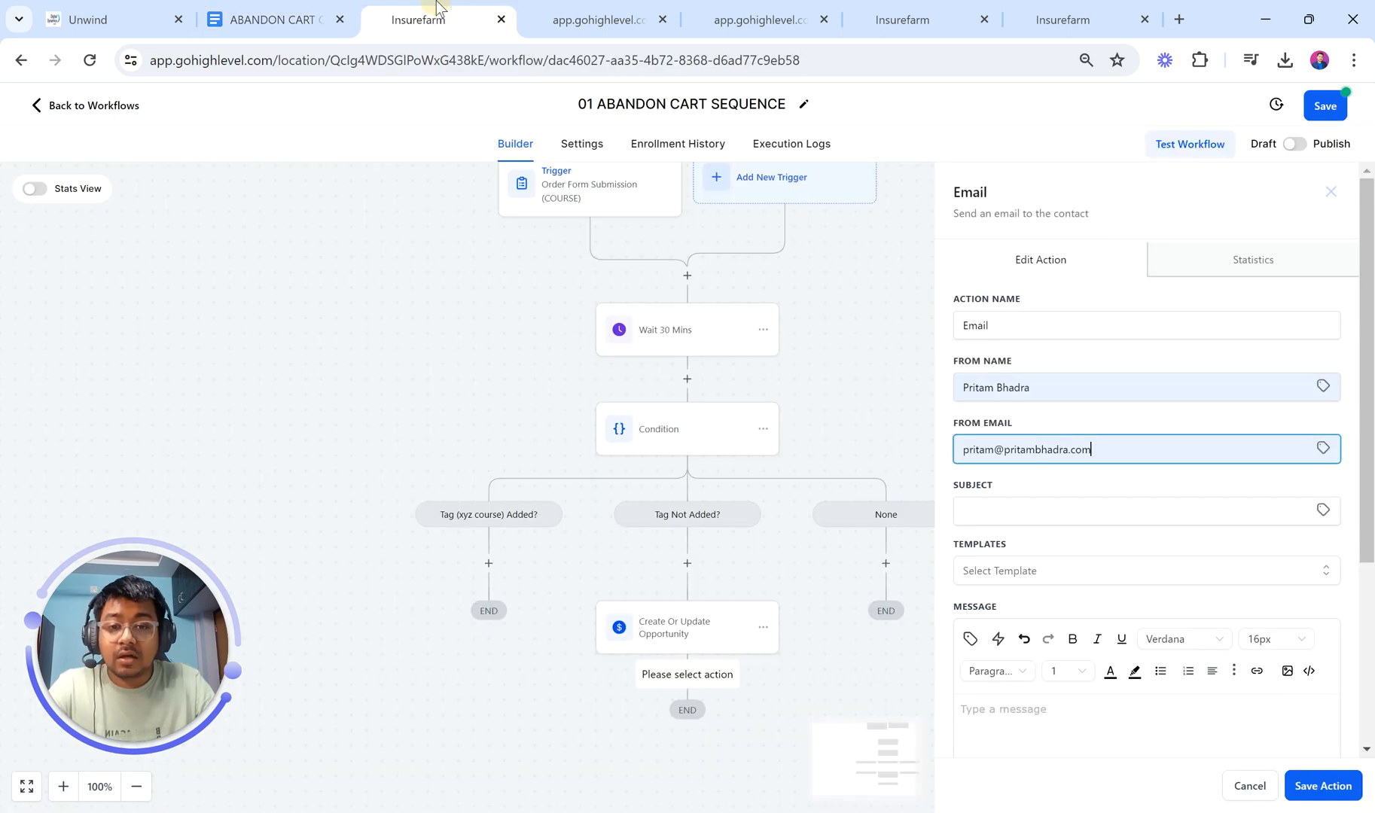
# Step: Copy the Day 1 subject line from the checklist document for the email
pyautogui.click(271, 19)
pyautogui.scroll(-4, 525, 436)
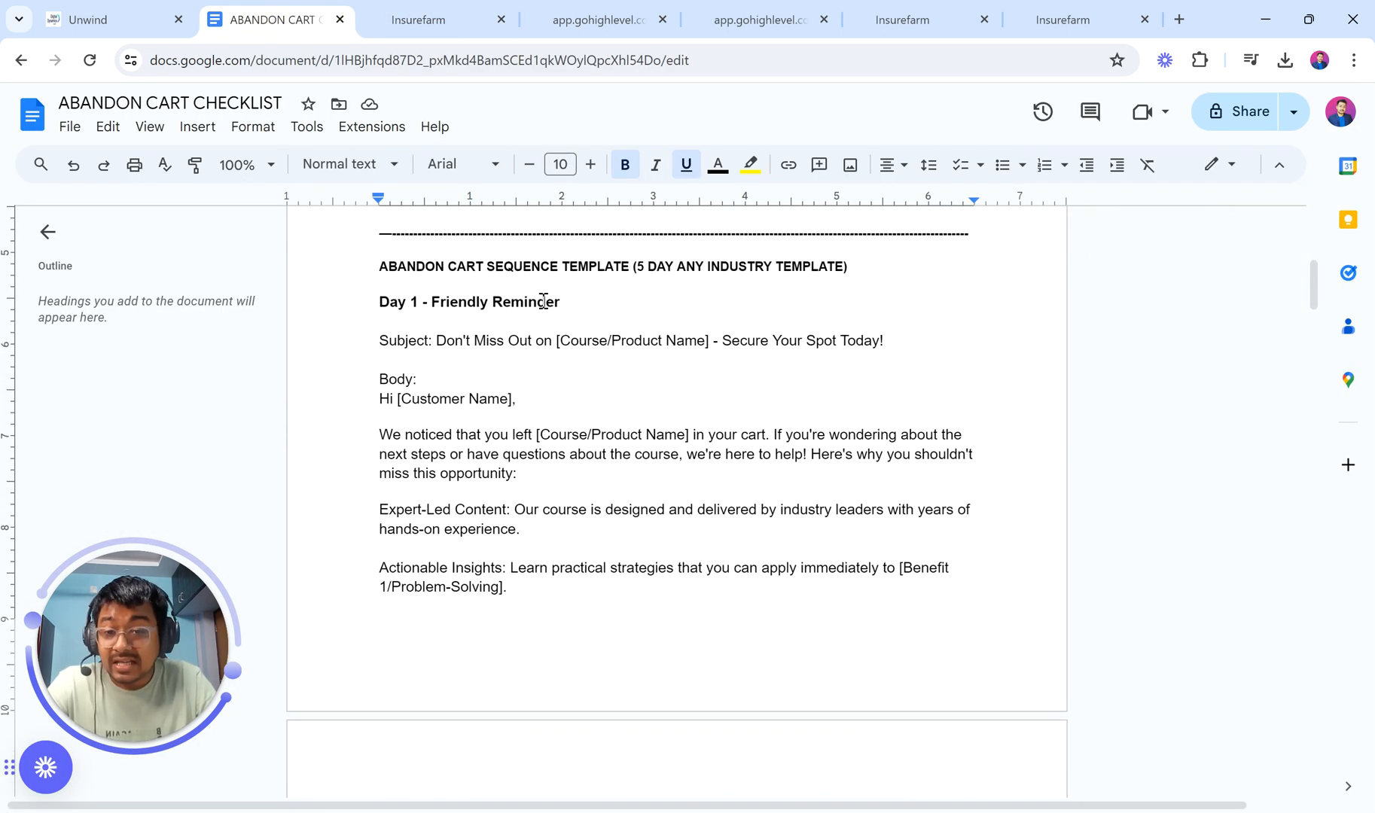
pyautogui.moveTo(437, 340); pyautogui.dragTo(896, 339)
pyautogui.hotkey('ctrl', 'c')
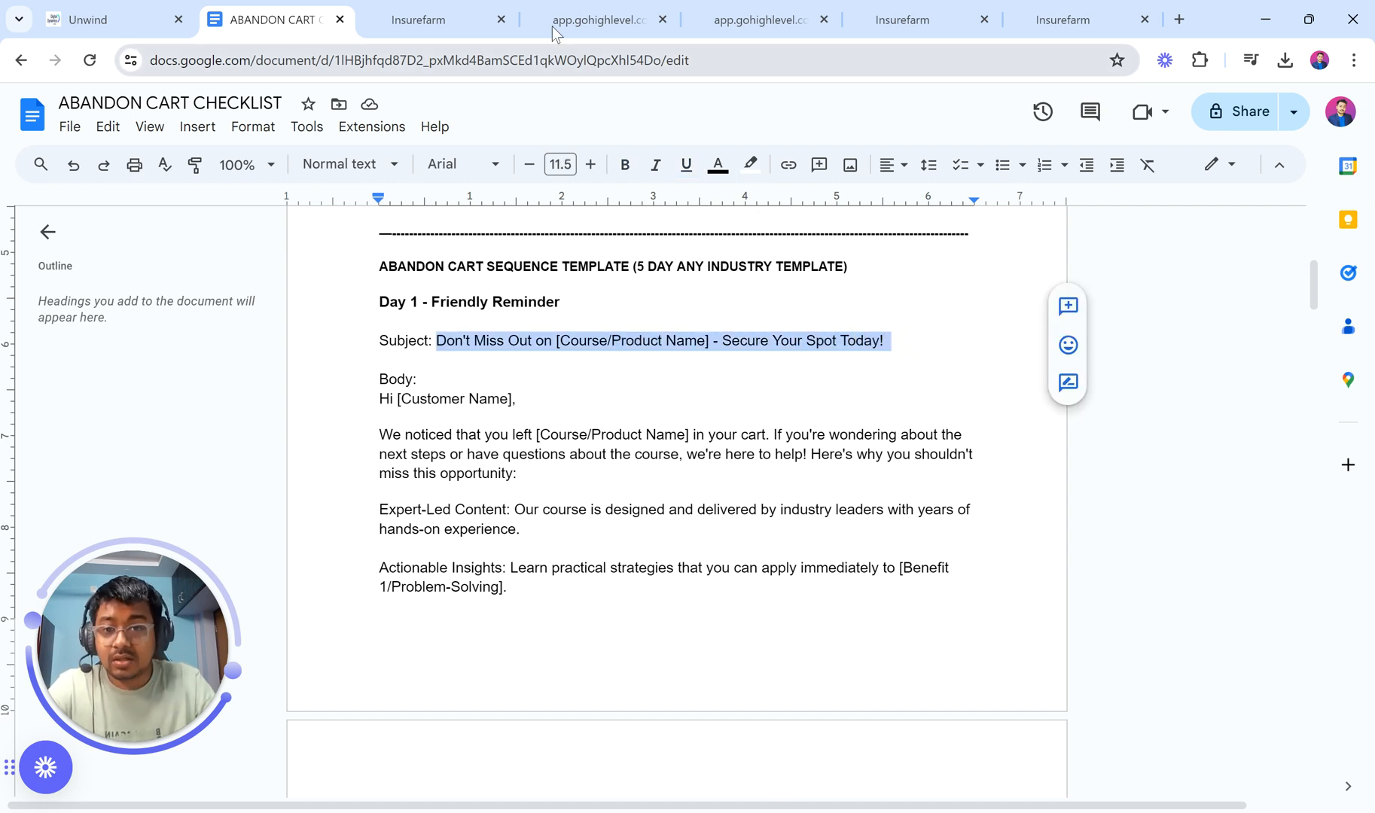
pyautogui.click(419, 19)
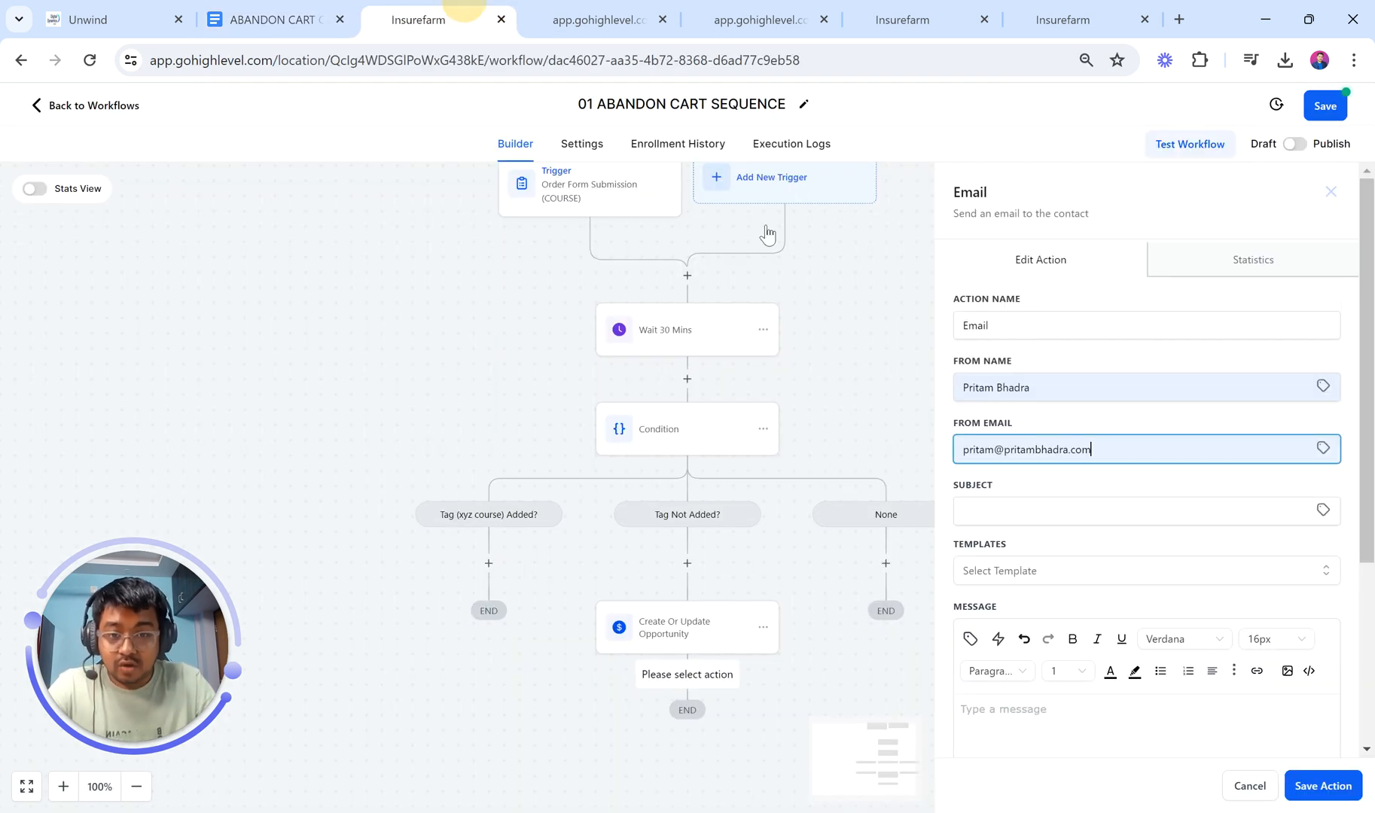
# Step: Paste the Day 1 subject line and email body from the checklist into the email
pyautogui.click(1043, 570)
pyautogui.click(1008, 507)
pyautogui.hotkey('ctrl', 'v')
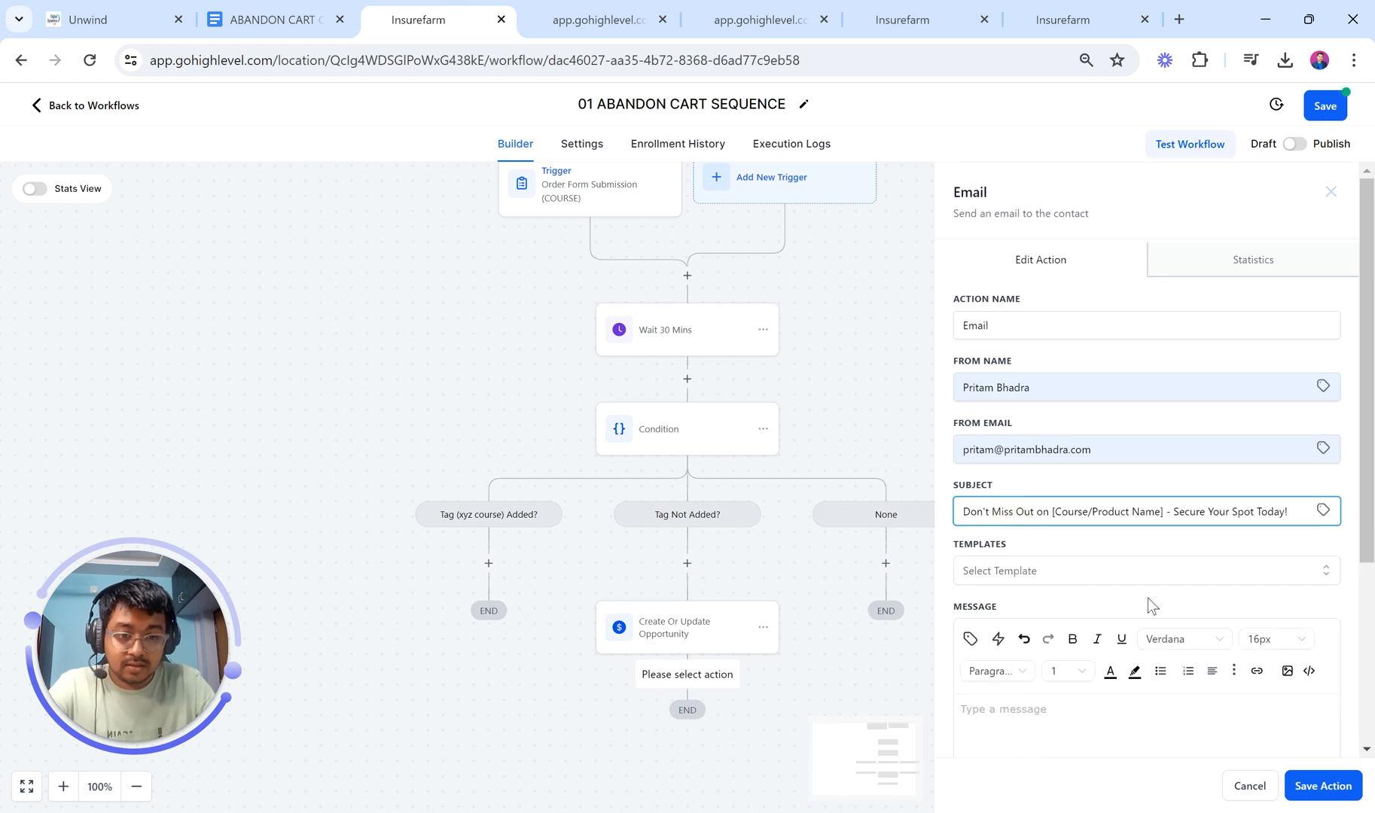
pyautogui.scroll(-3, 1147, 605)
pyautogui.click(301, 19)
pyautogui.scroll(-1, 647, 381)
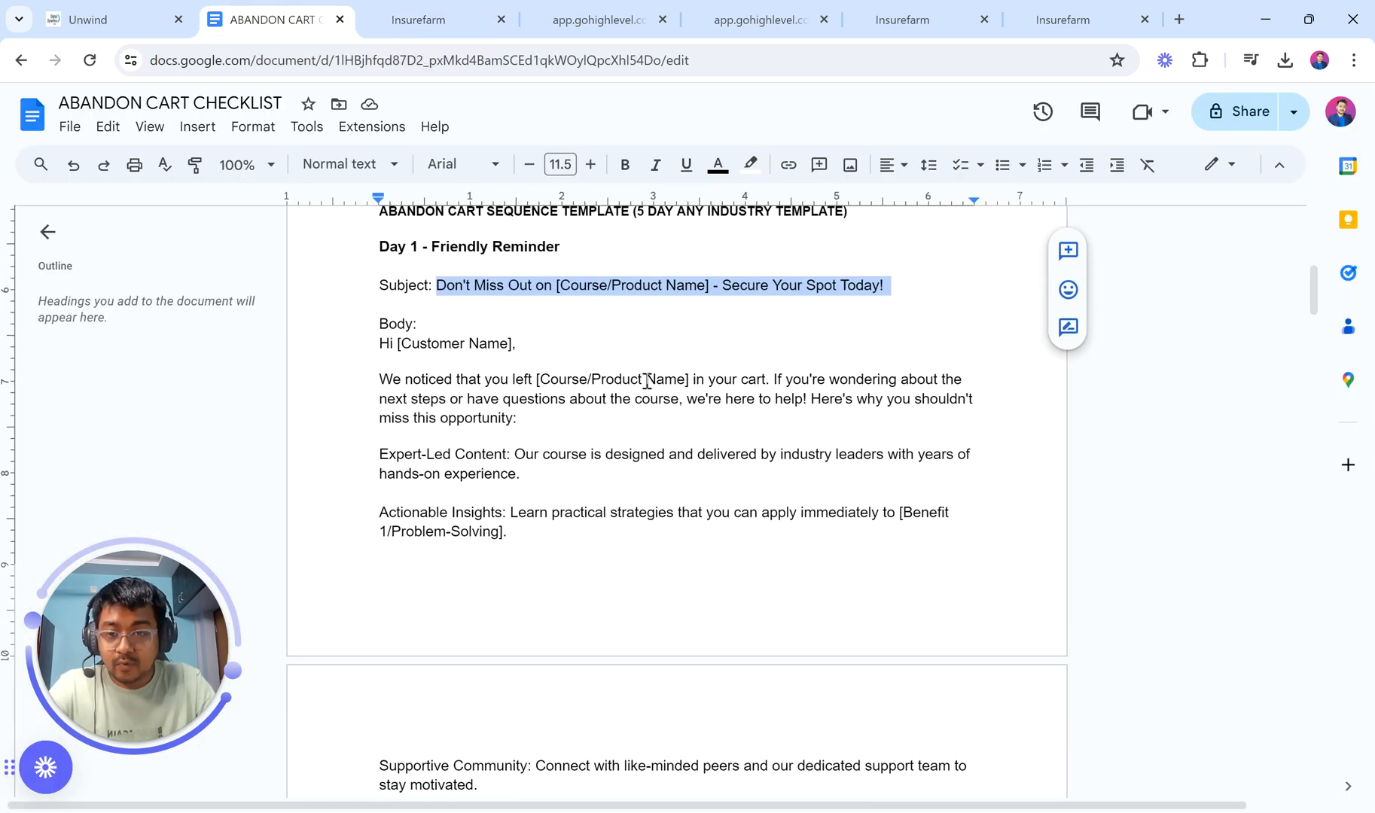
pyautogui.moveTo(379, 342); pyautogui.dragTo(596, 506)
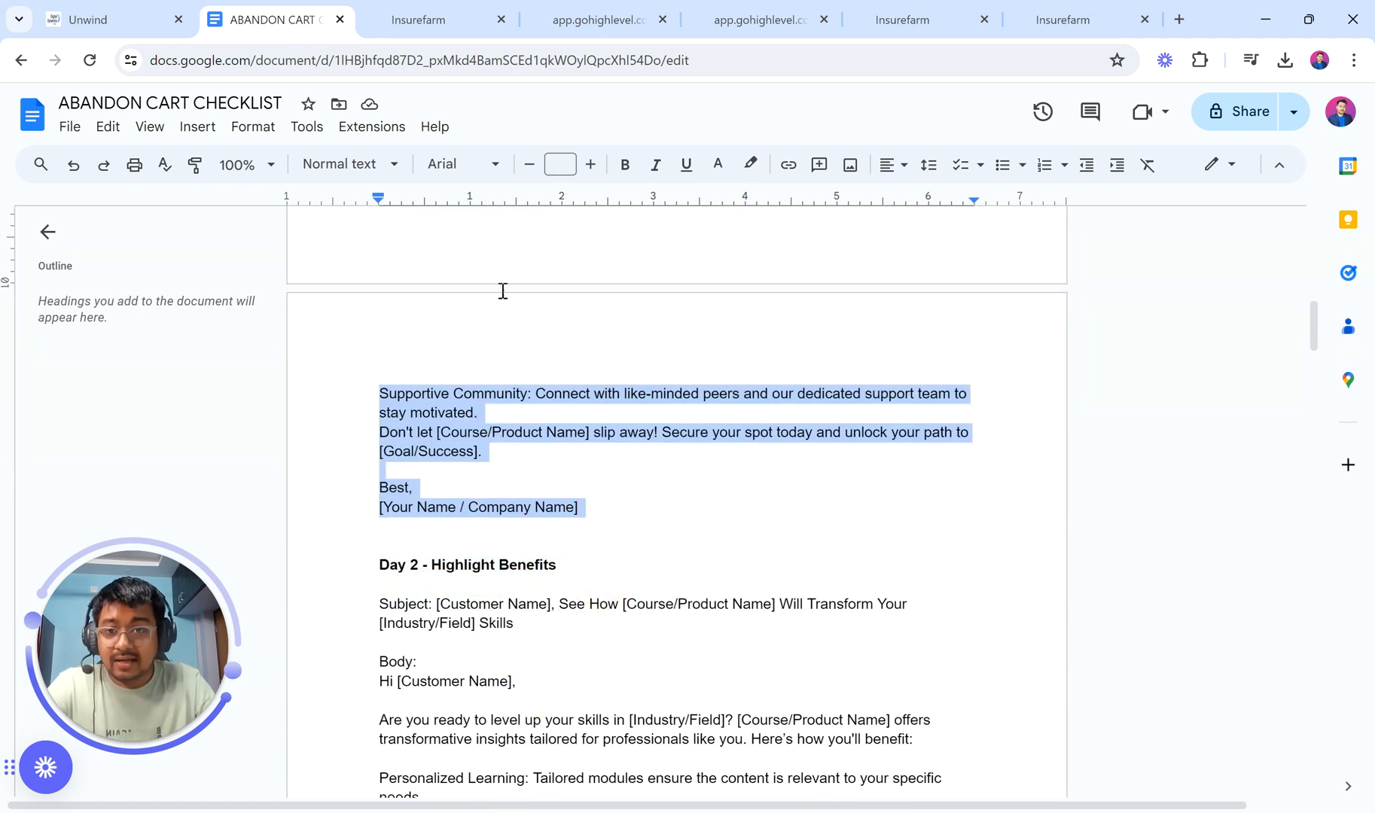
pyautogui.click(419, 19)
pyautogui.click(1025, 570)
pyautogui.hotkey('ctrl', 'v')
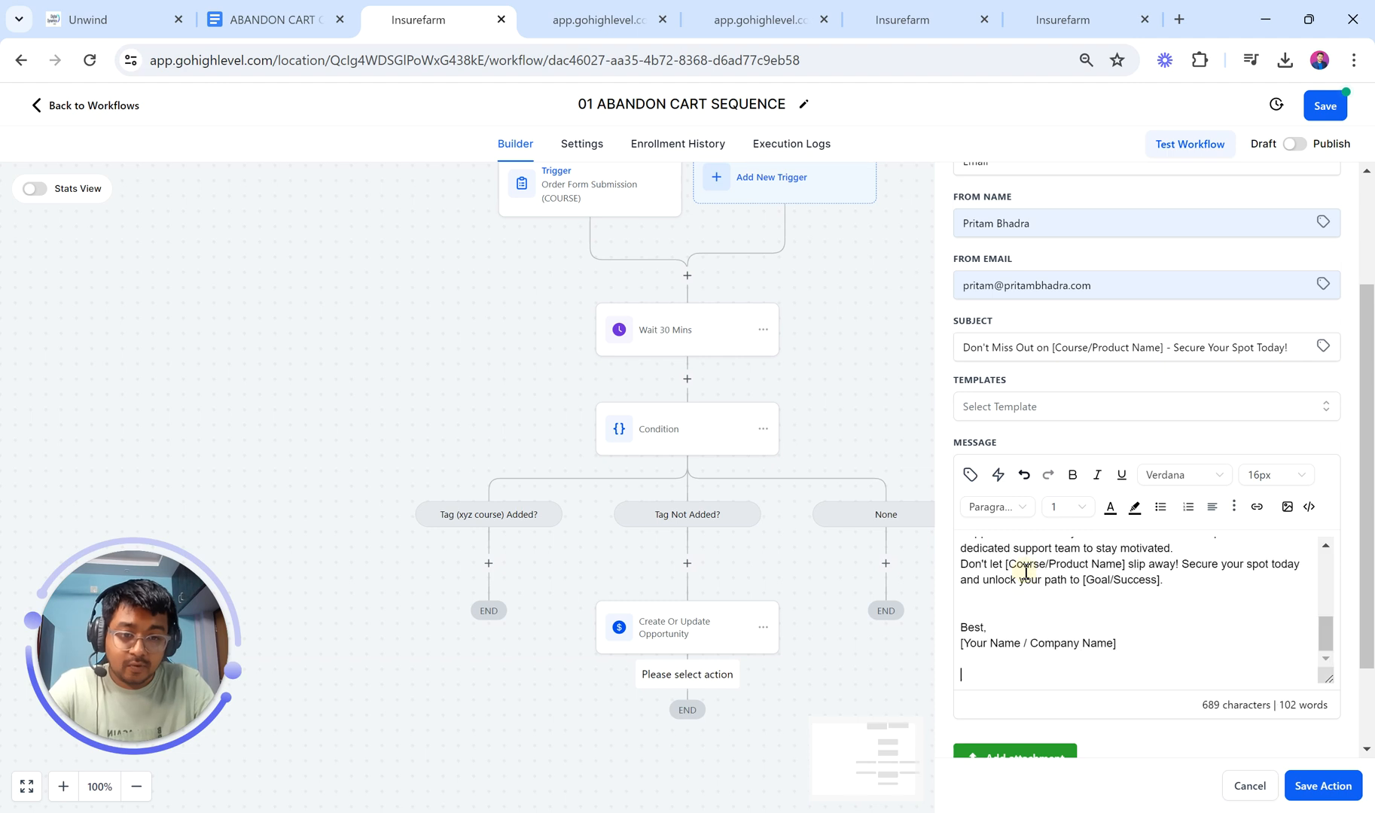
# Step: Remove the extra blank lines throughout the email body, down to the sign-off
pyautogui.scroll(10, 1091, 576)
pyautogui.click(979, 570)
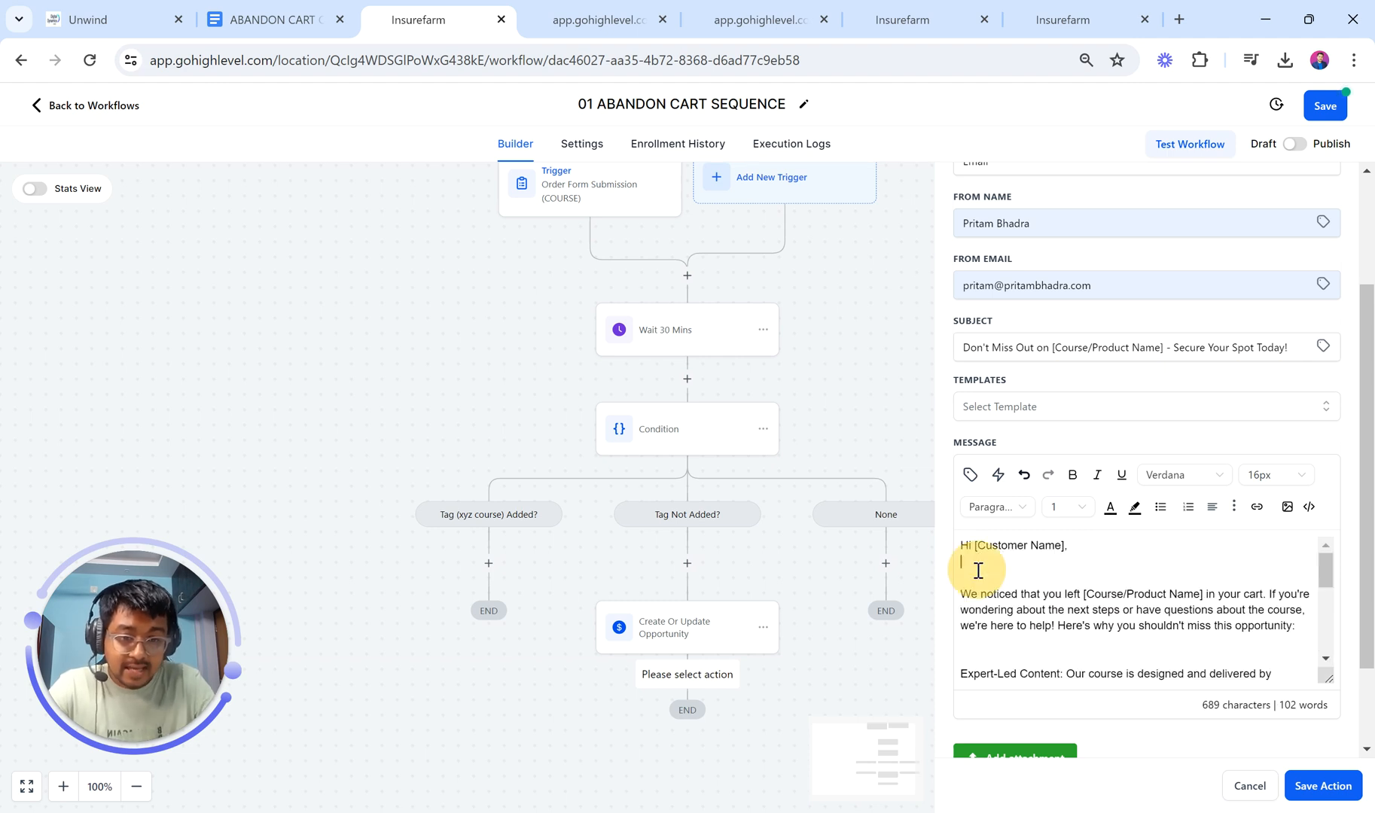
pyautogui.press('BackSpace')
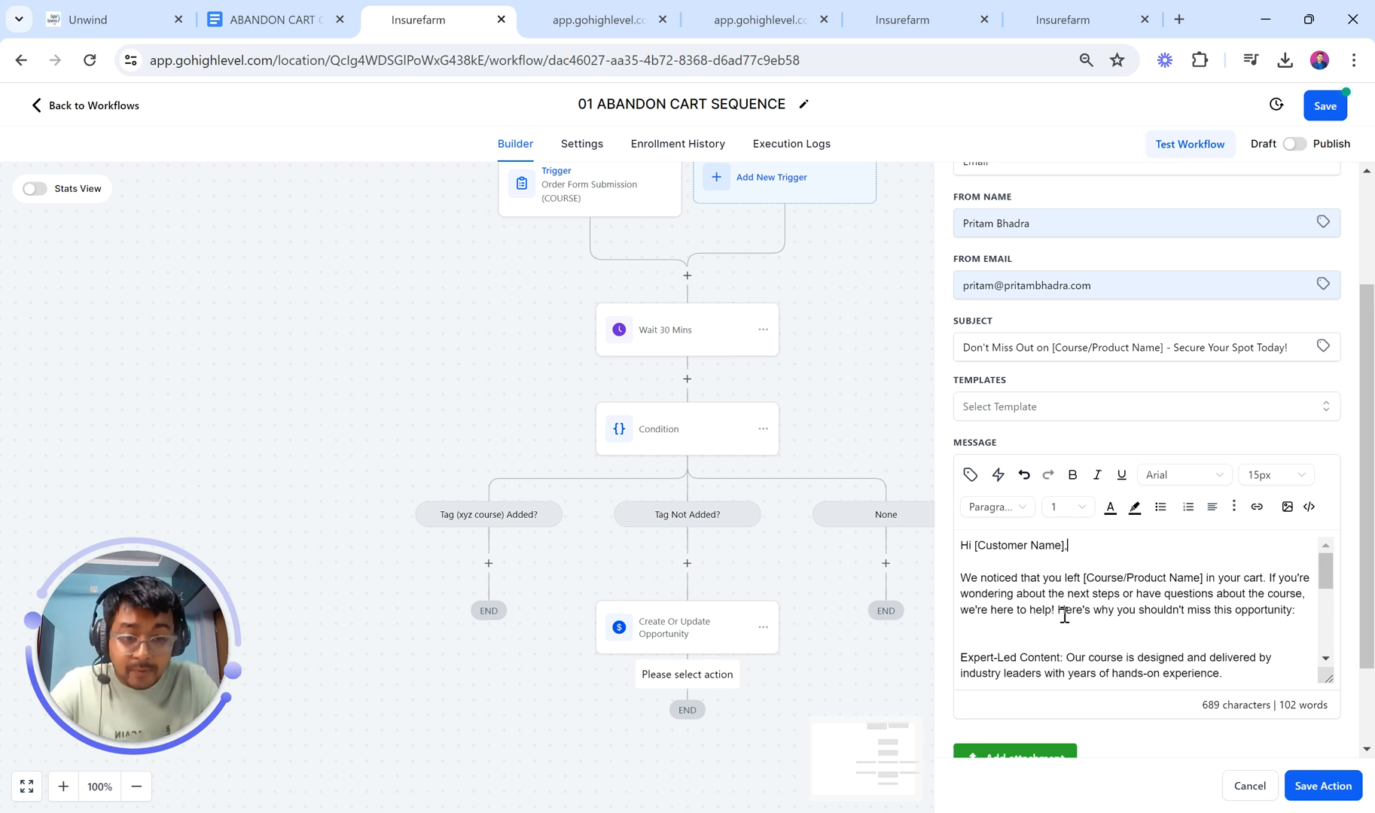
pyautogui.scroll(-1, 1065, 615)
pyautogui.click(1035, 622)
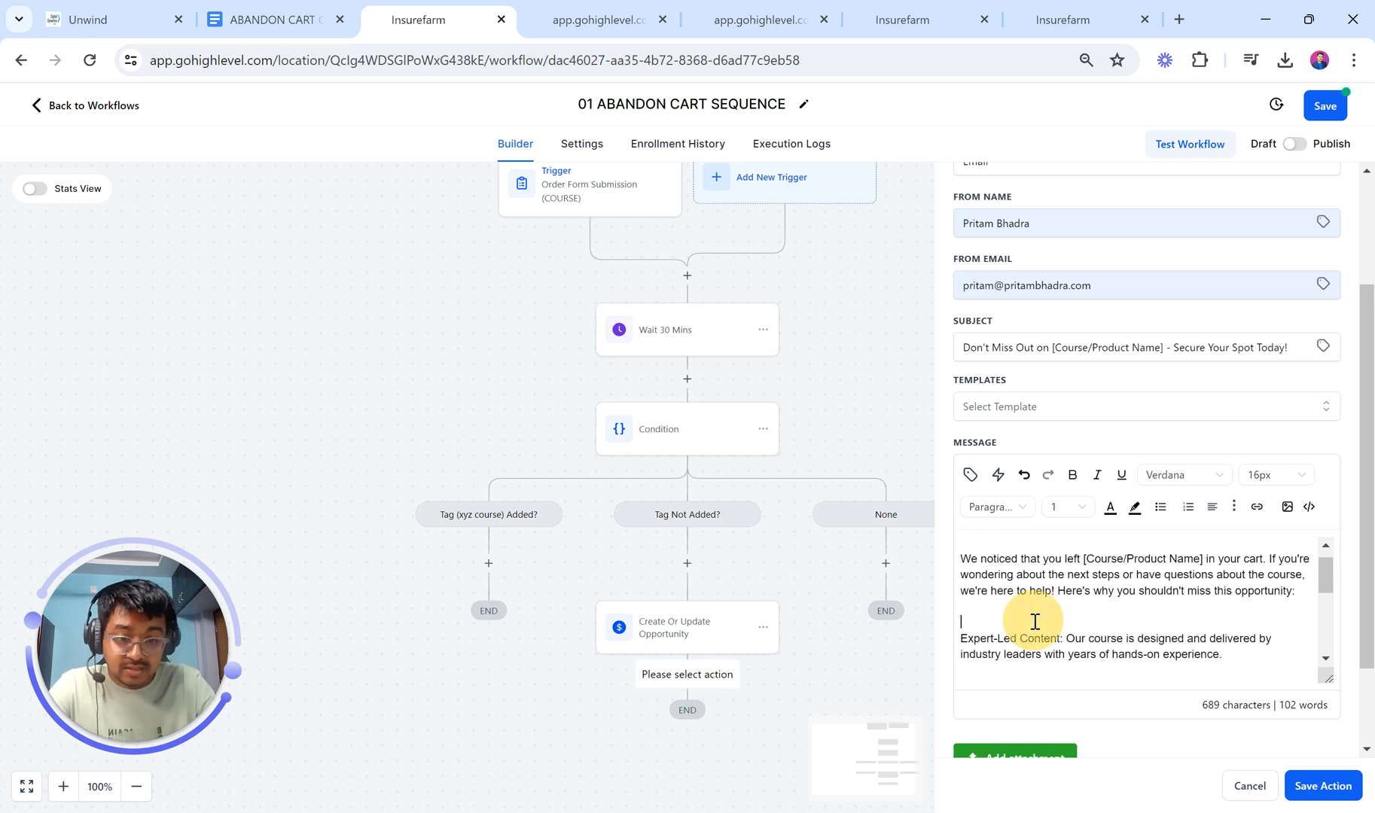
pyautogui.press('BackSpace')
pyautogui.scroll(-1, 1146, 623)
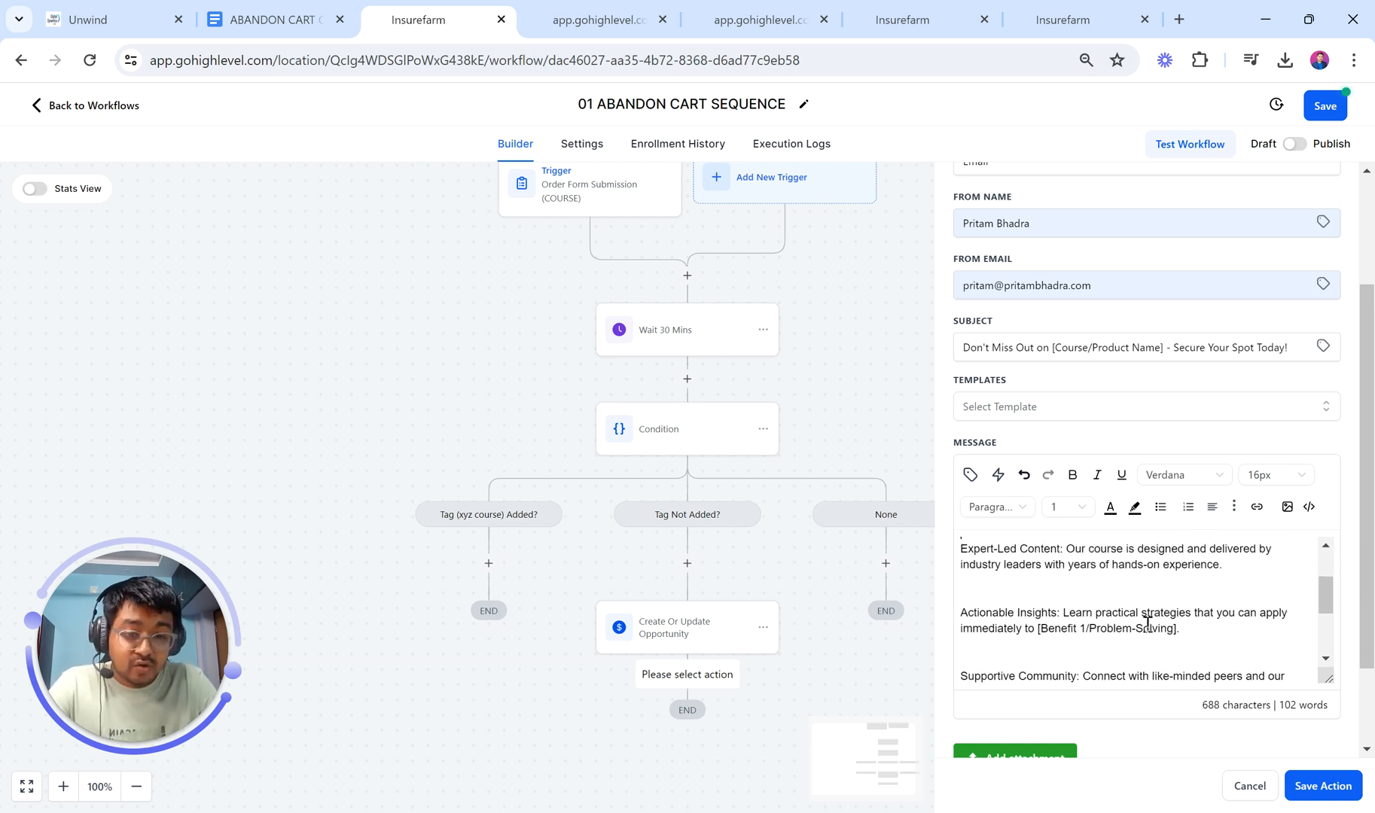
pyautogui.click(1034, 582)
pyautogui.press('BackSpace')
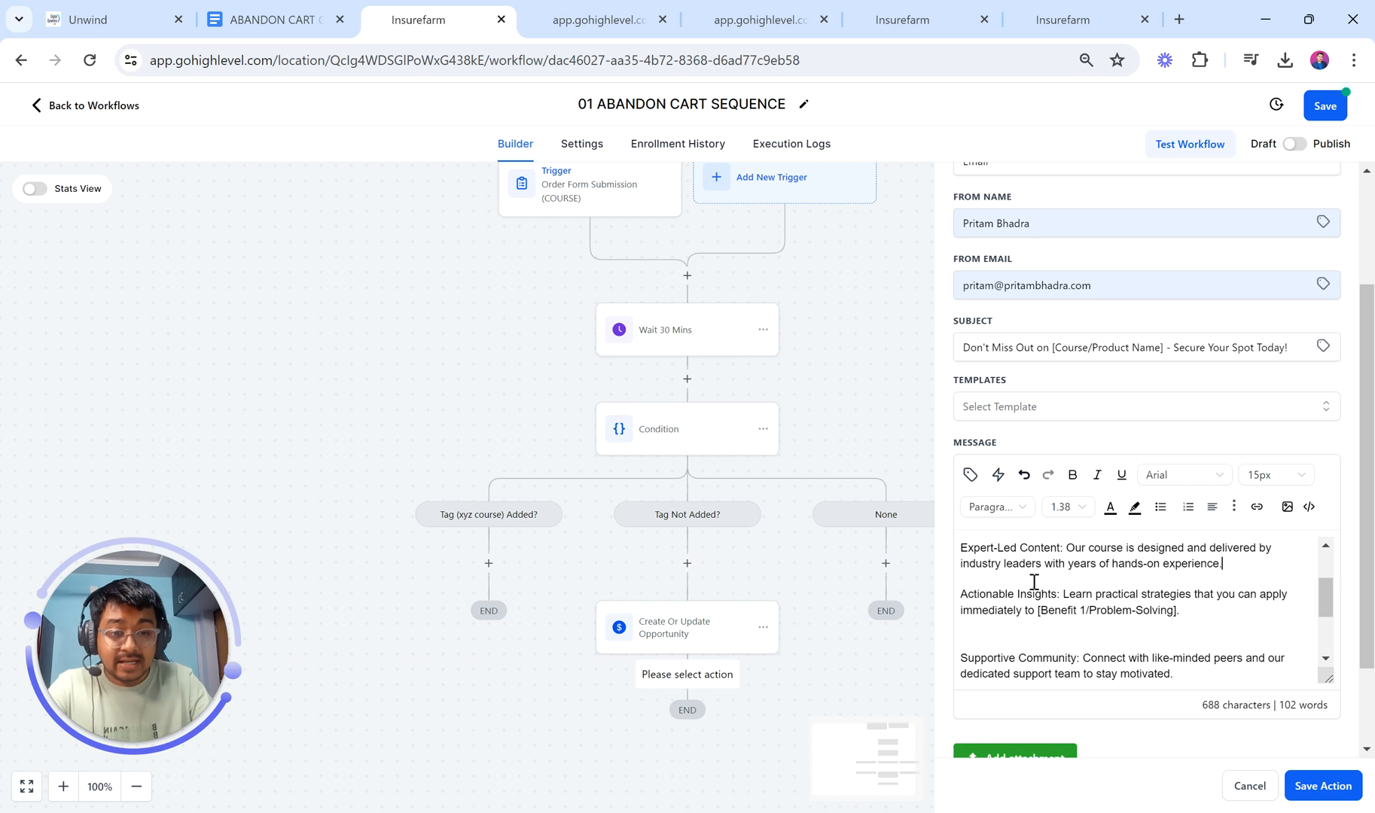
pyautogui.click(993, 648)
pyautogui.press('BackSpace')
pyautogui.scroll(-1, 991, 648)
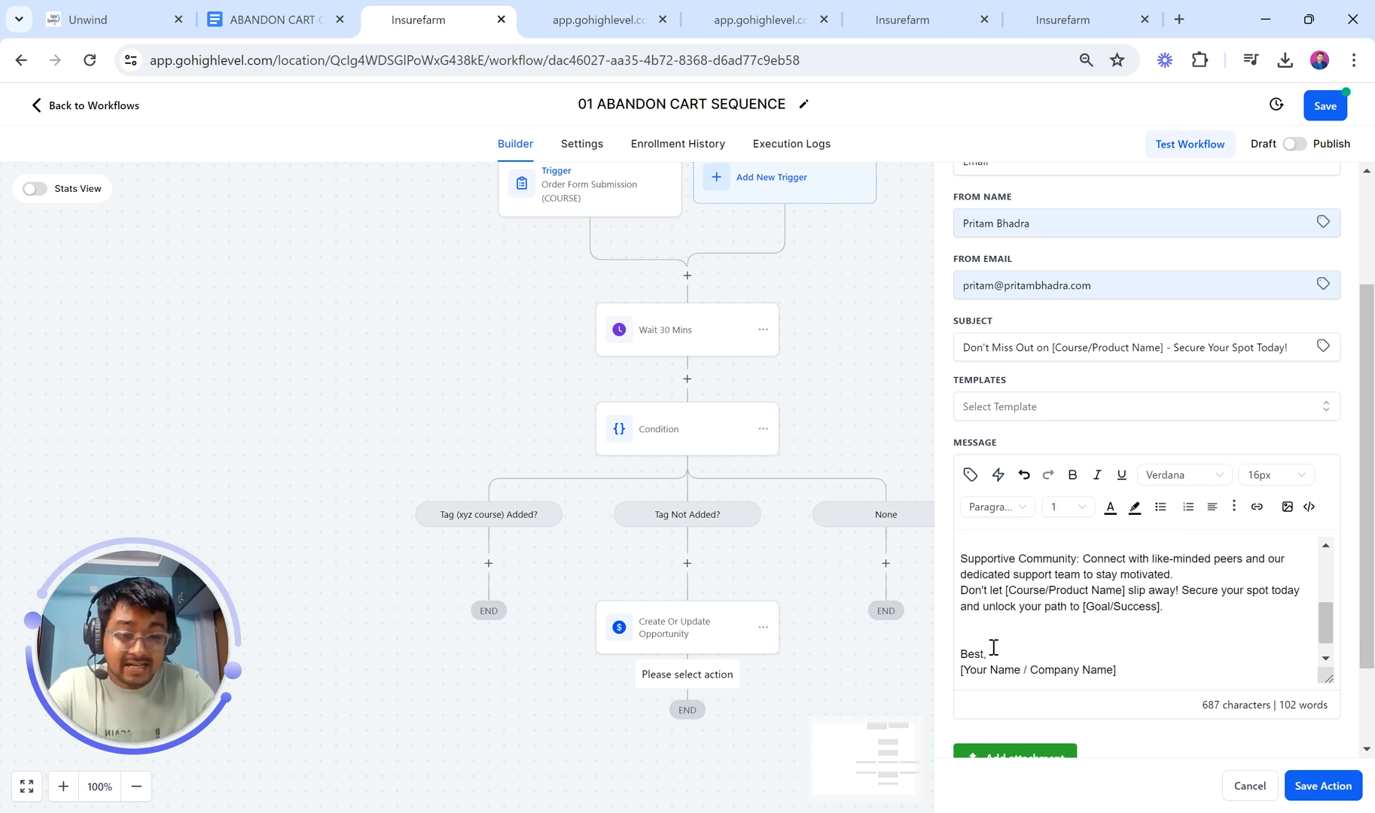
pyautogui.moveTo(1014, 593); pyautogui.dragTo(1146, 591)
pyautogui.scroll(-1, 1065, 629)
pyautogui.click(1009, 608)
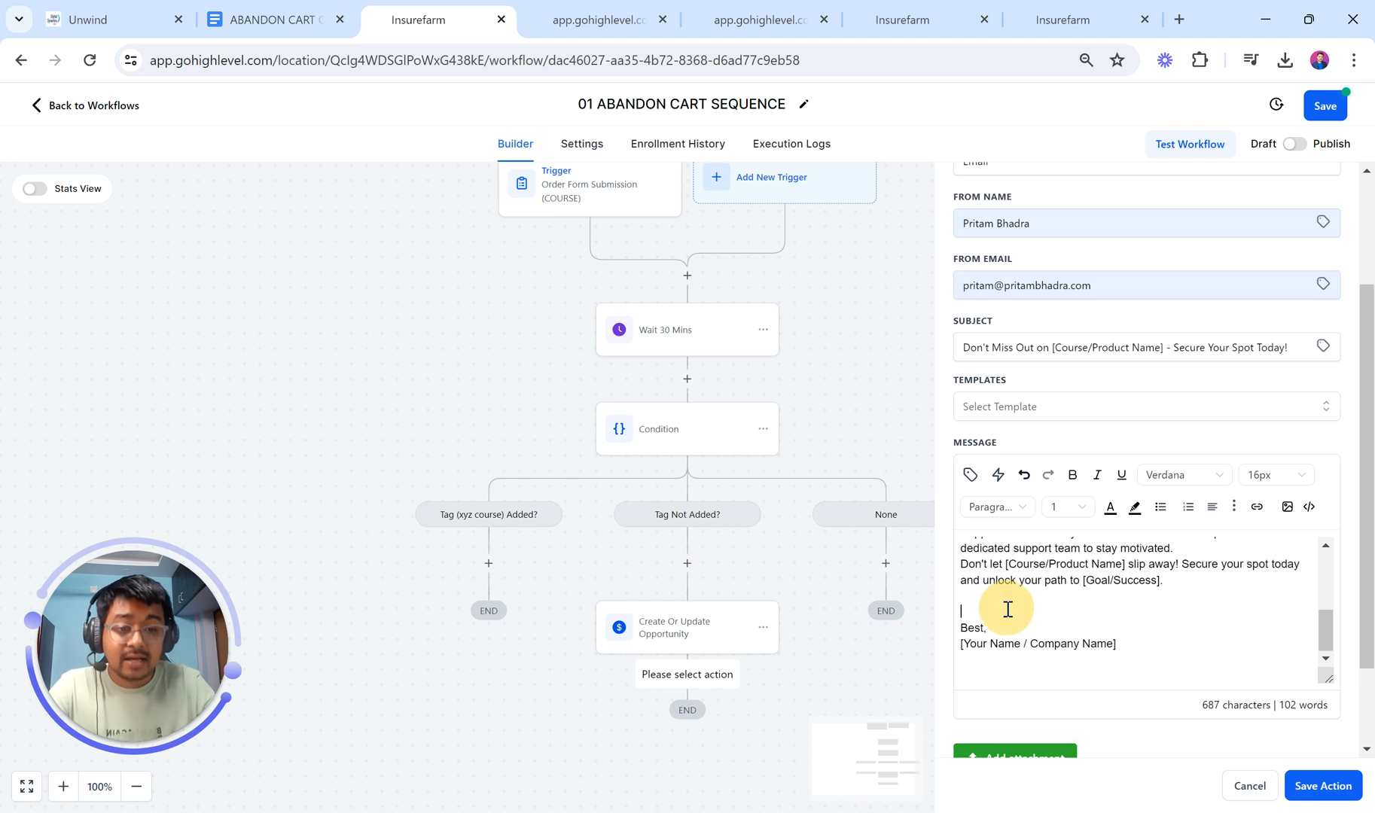
pyautogui.press('BackSpace')
pyautogui.scroll(5, 1051, 563)
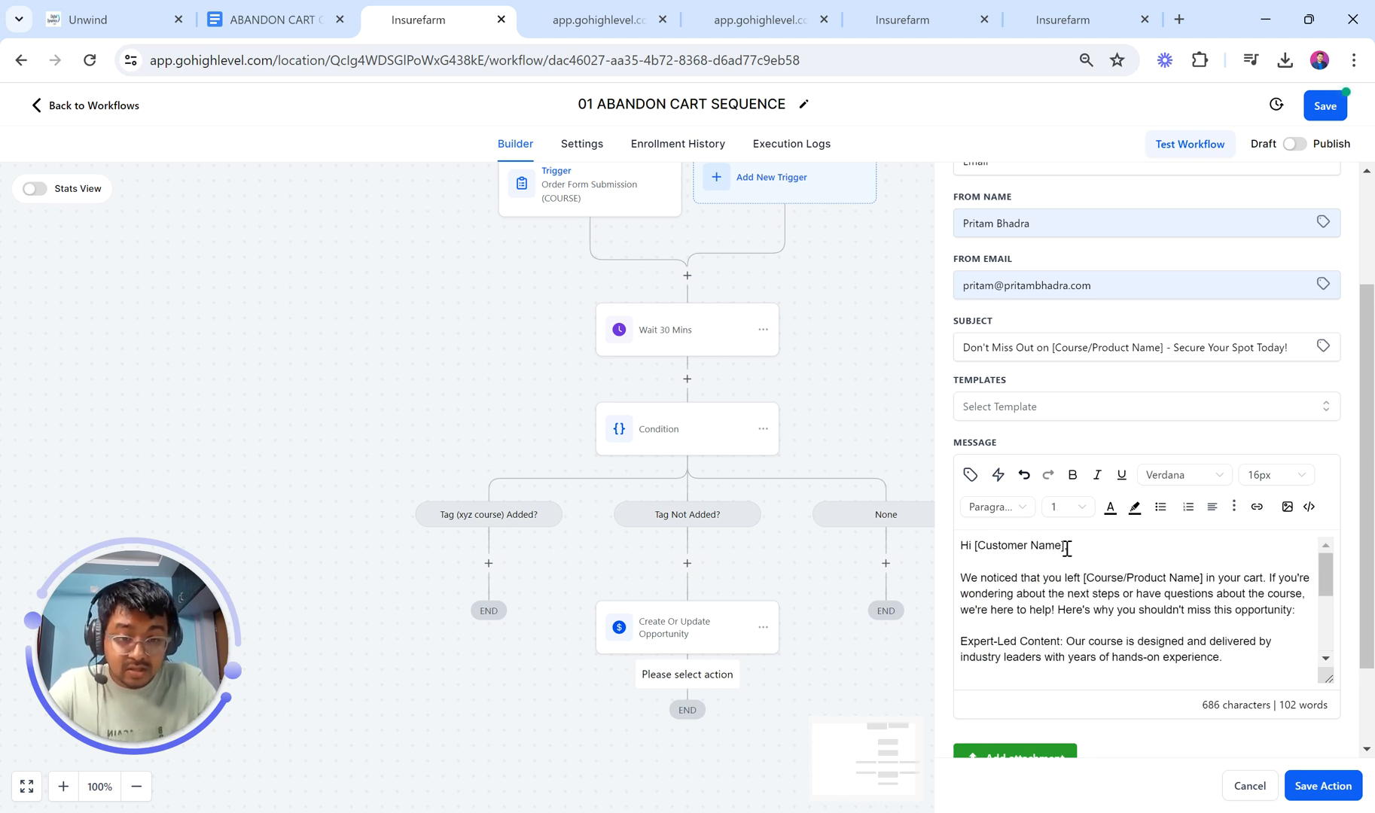
# Step: Replace the [Customer Name] placeholder with the contact's Full Name merge field and a comma
pyautogui.moveTo(1066, 549); pyautogui.dragTo(972, 545)
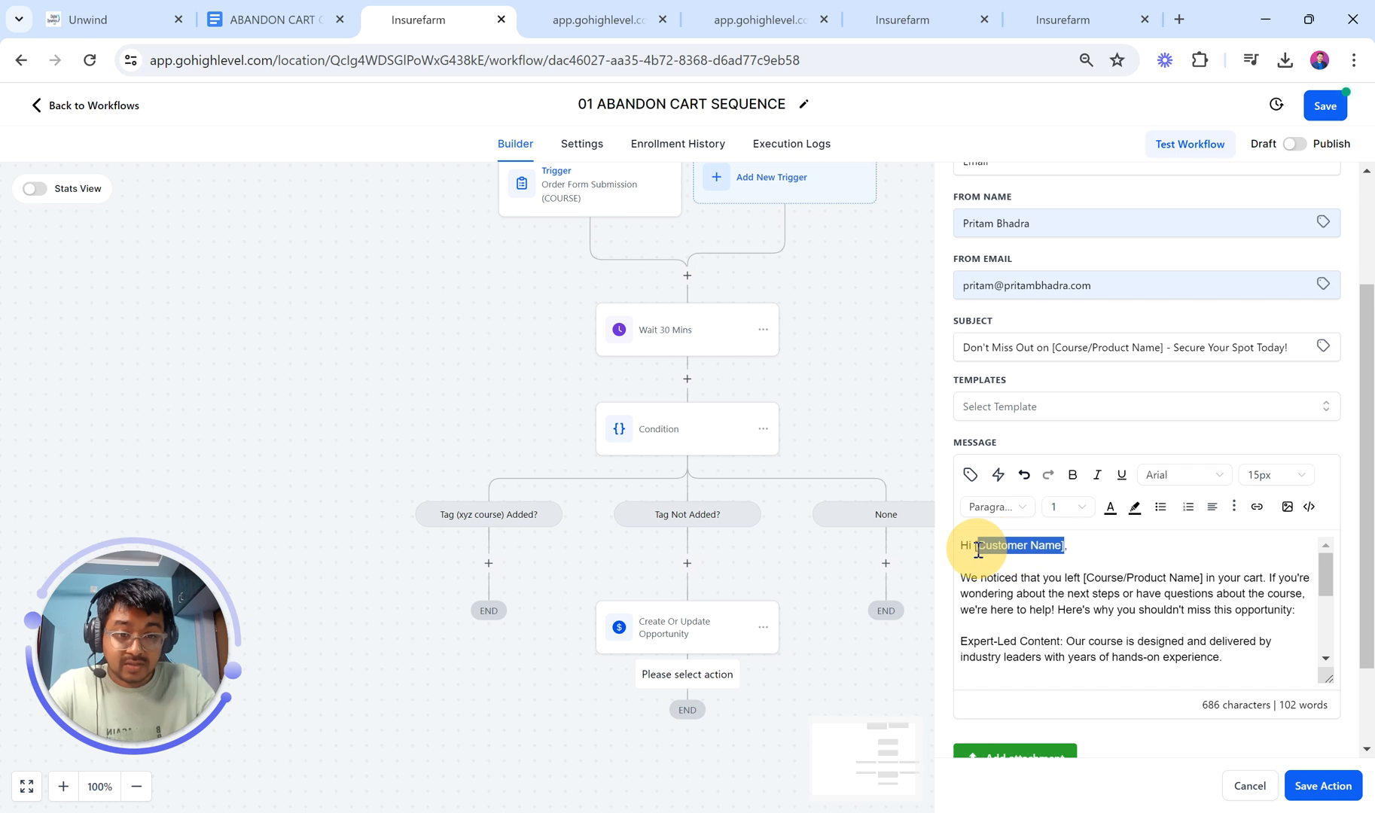
pyautogui.press('BackSpace')
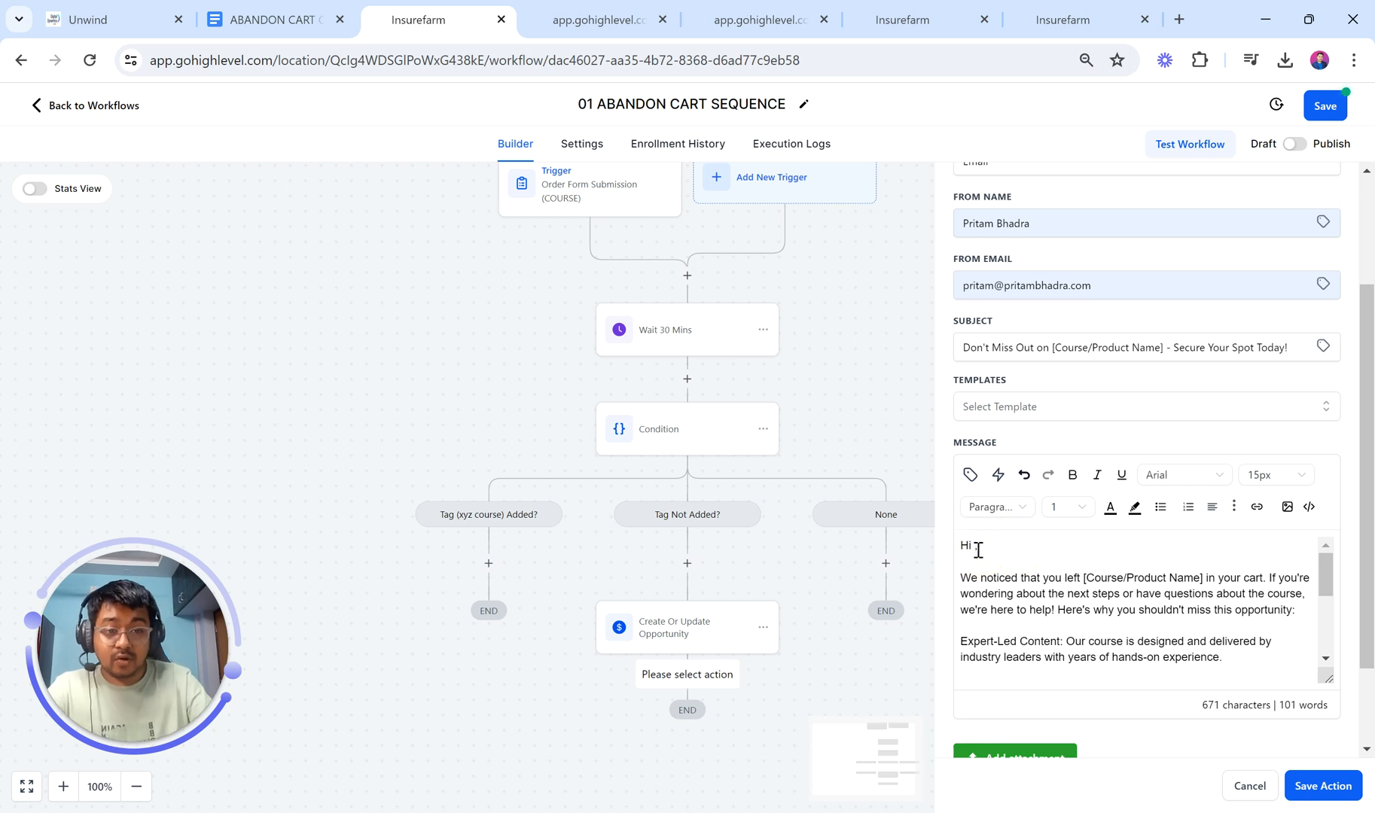
pyautogui.click(969, 474)
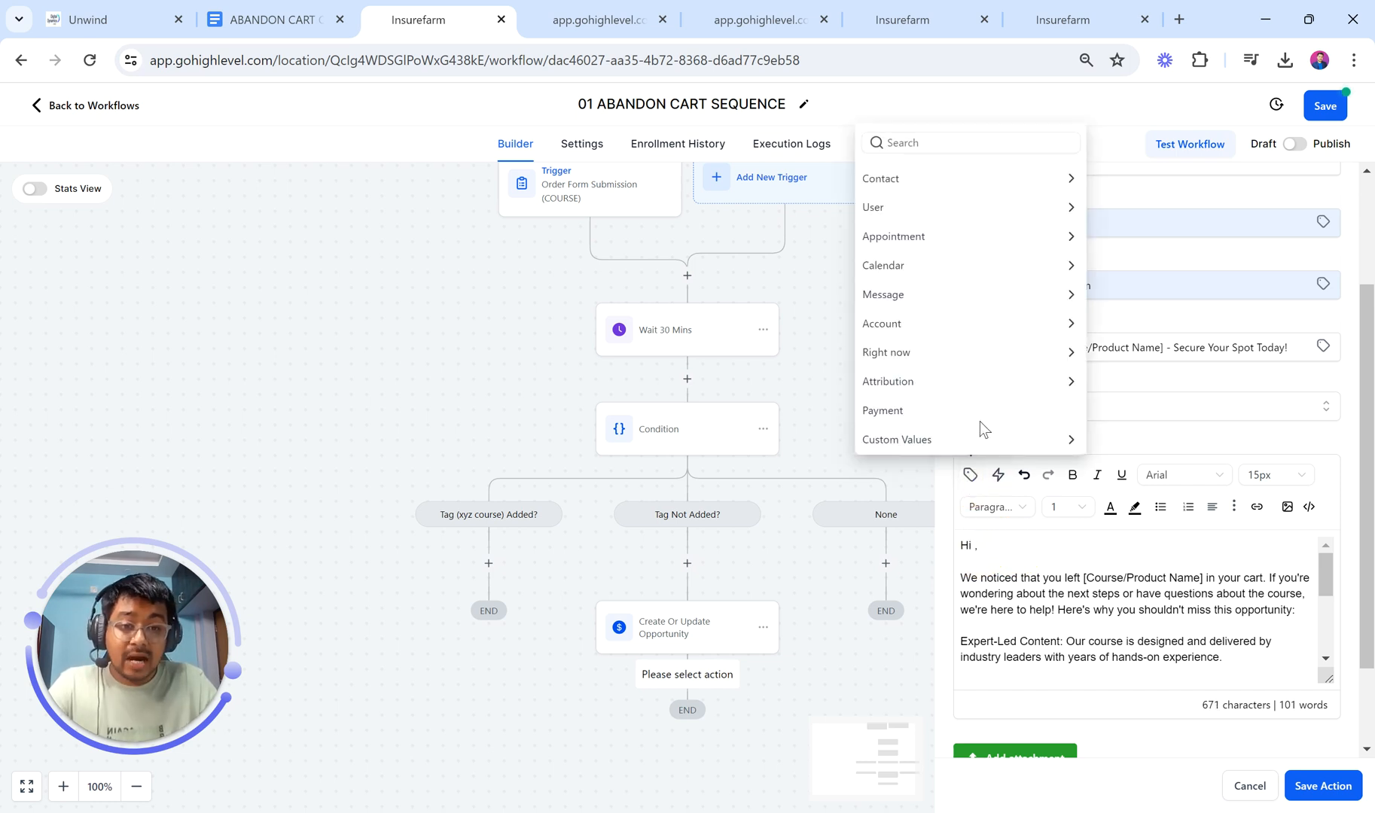
pyautogui.click(914, 188)
pyautogui.click(935, 146)
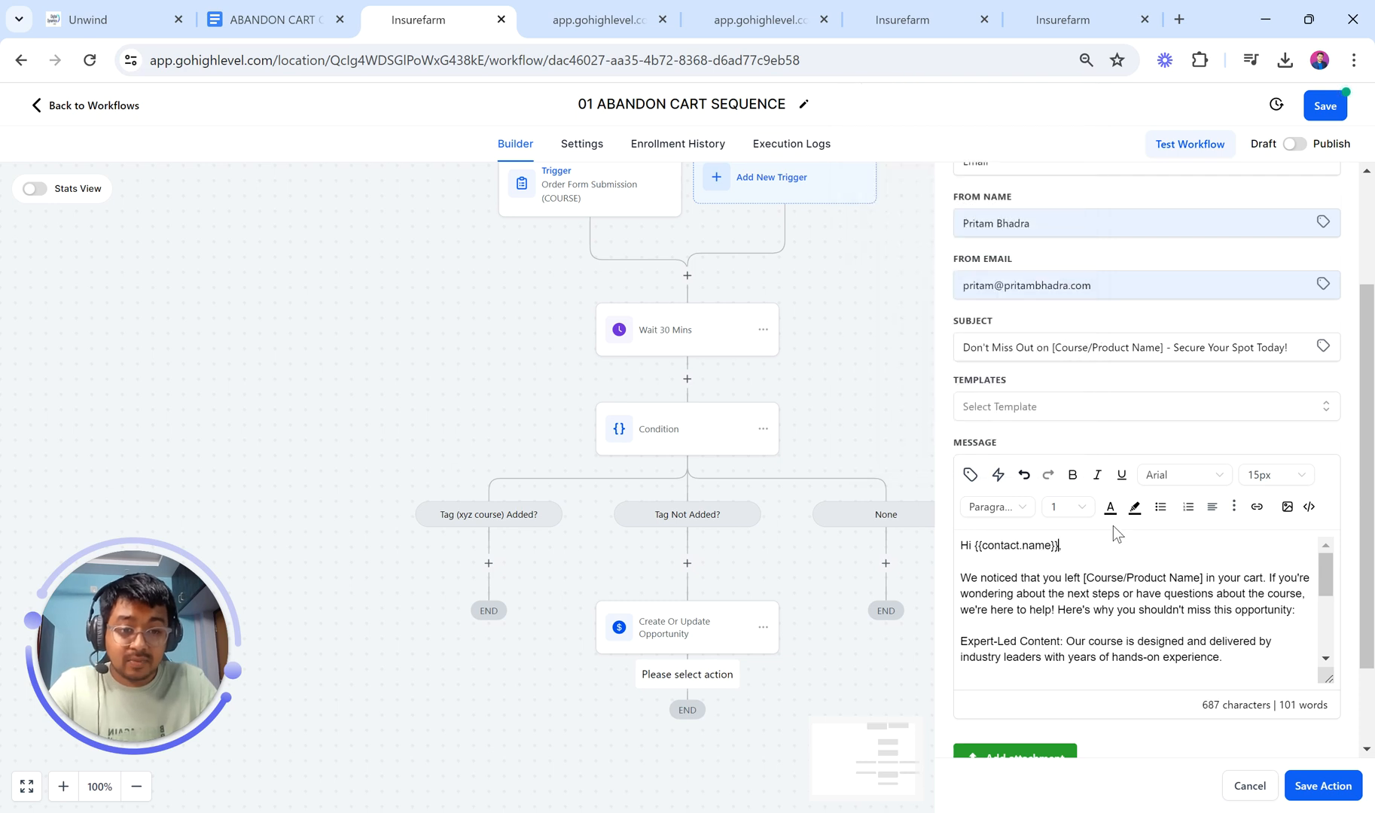
pyautogui.scroll(-2, 1112, 525)
pyautogui.scroll(-5, 1112, 529)
pyautogui.scroll(10, 1113, 529)
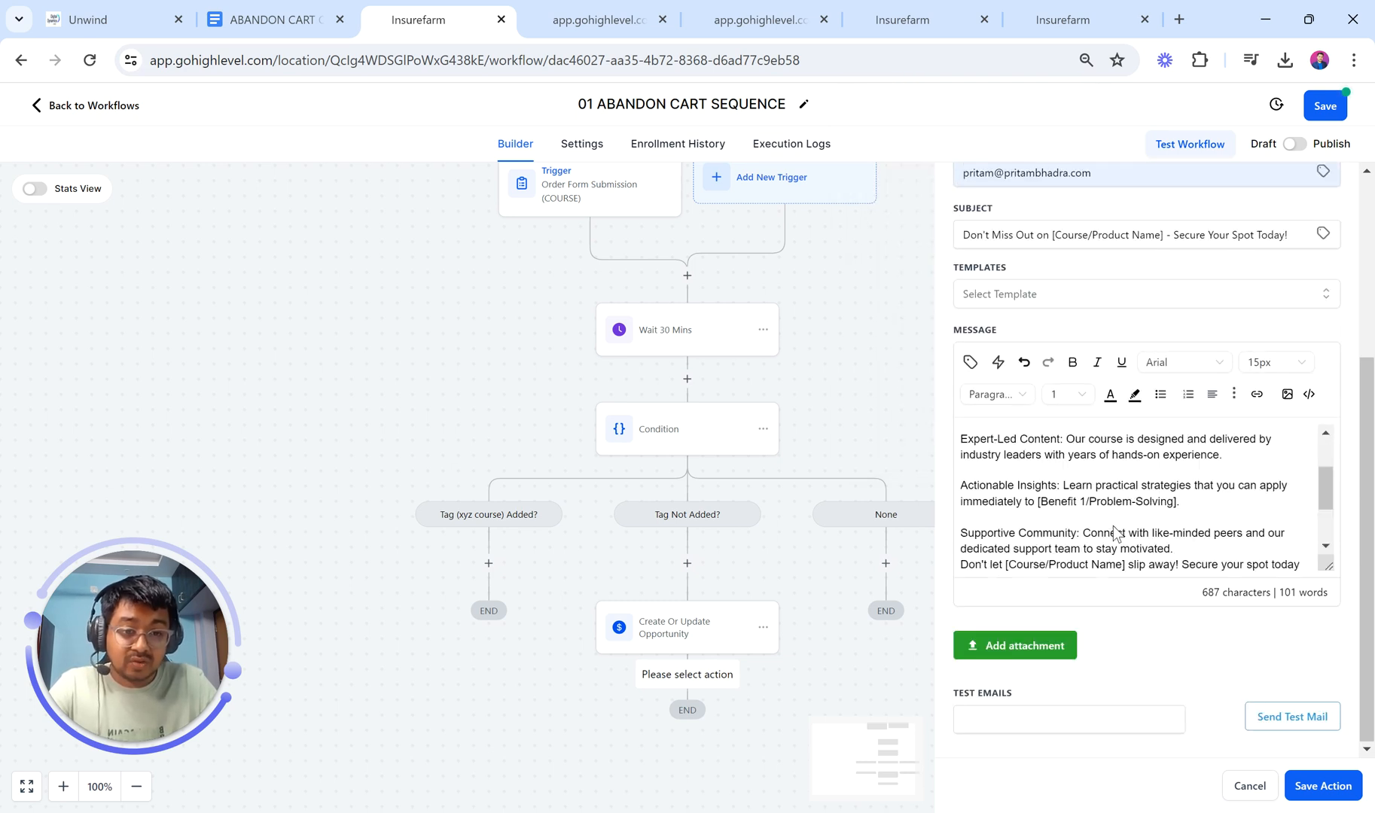
pyautogui.write(',')
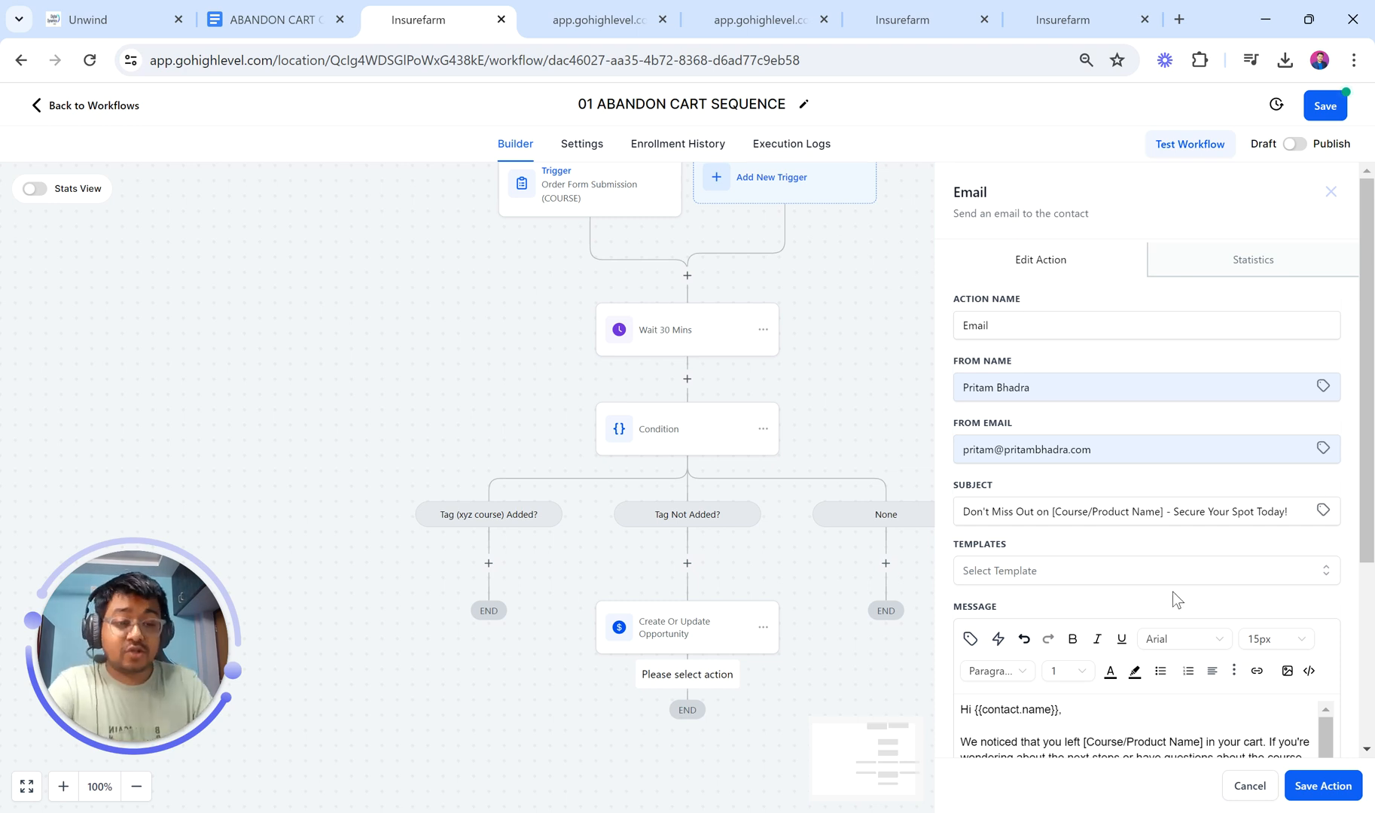
# Step: Save the email step and rename it Email 1
pyautogui.click(1321, 785)
pyautogui.scroll(-2, 826, 636)
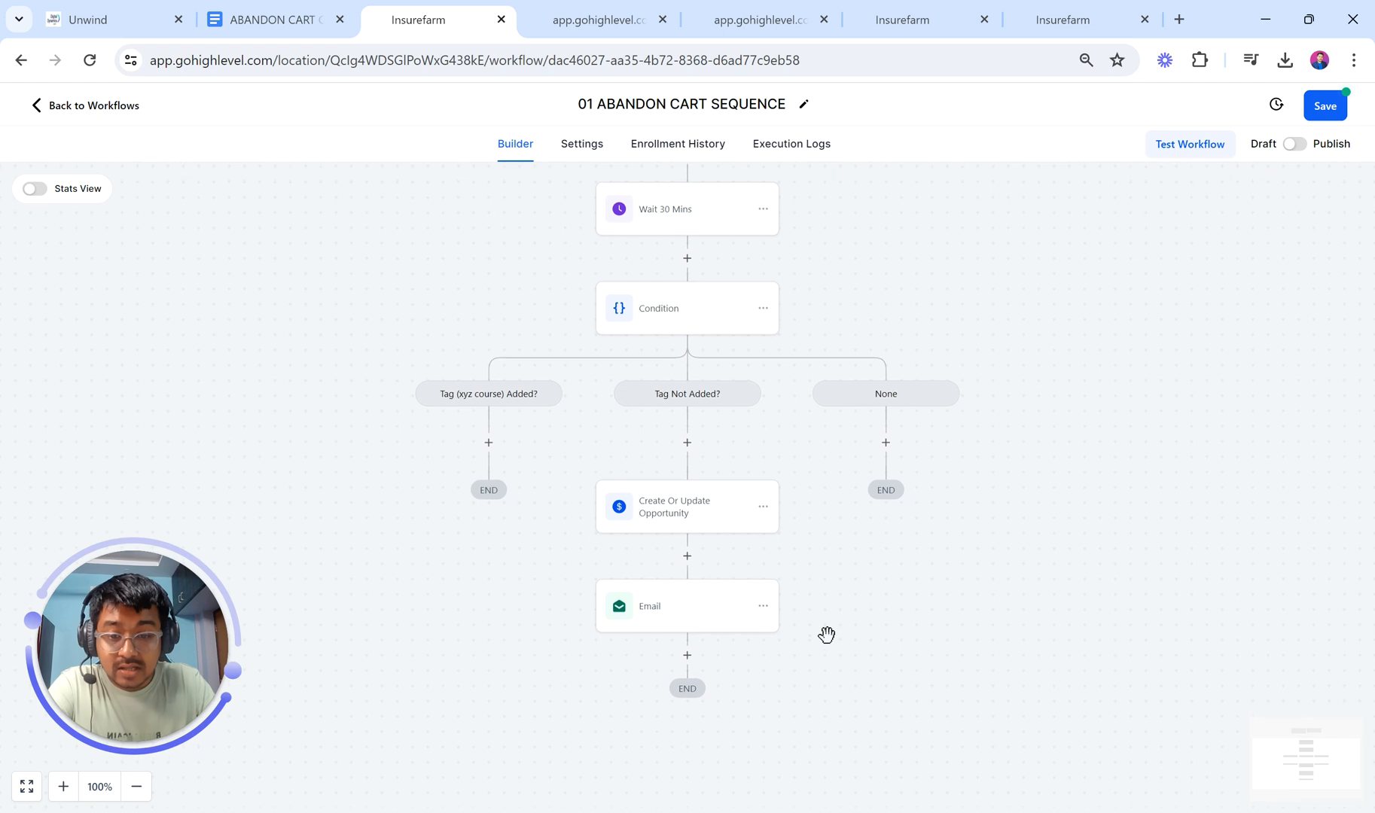
pyautogui.click(695, 607)
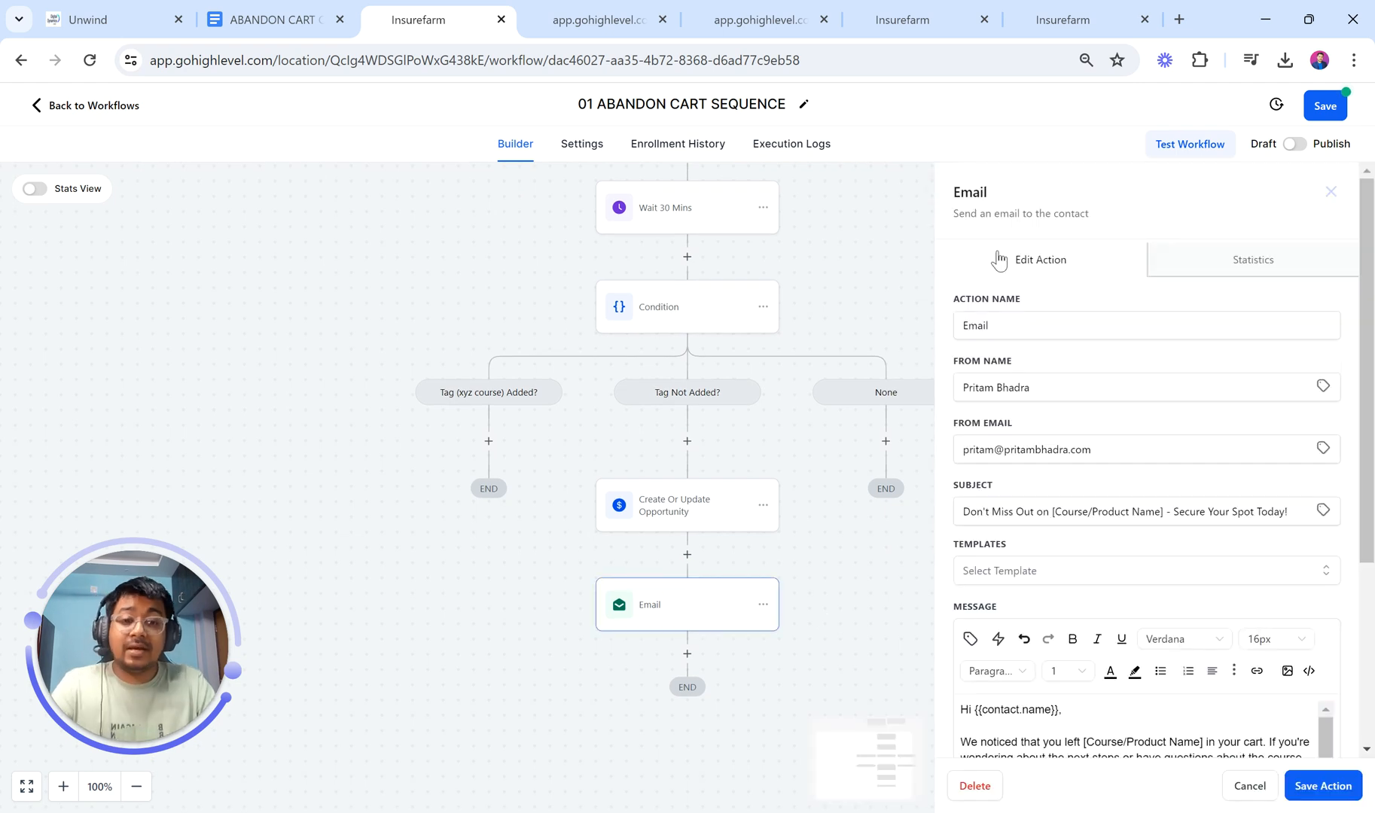
pyautogui.click(1031, 315)
pyautogui.write('1')
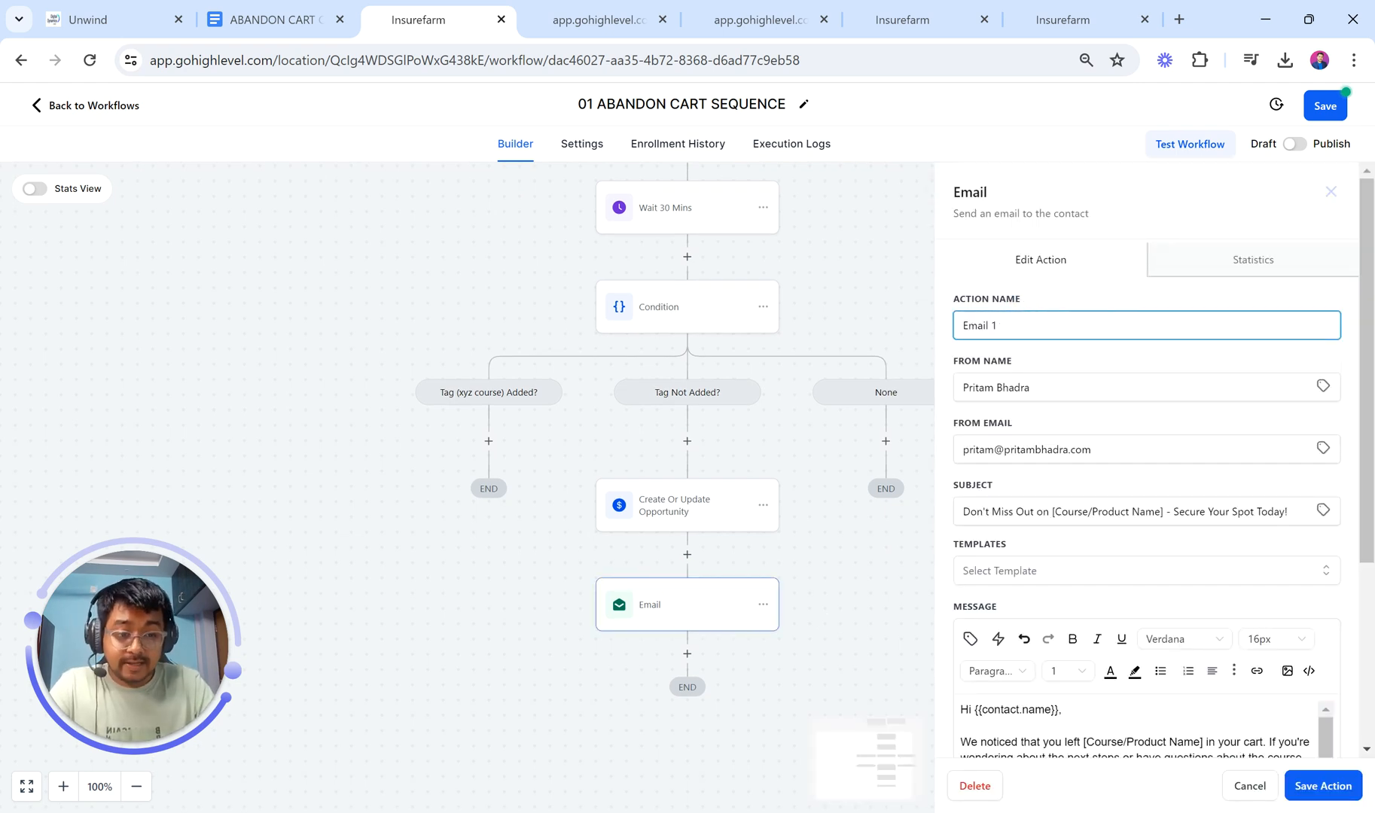
pyautogui.click(1321, 785)
# Step: Add a Wait step directly after Email 1
pyautogui.click(689, 663)
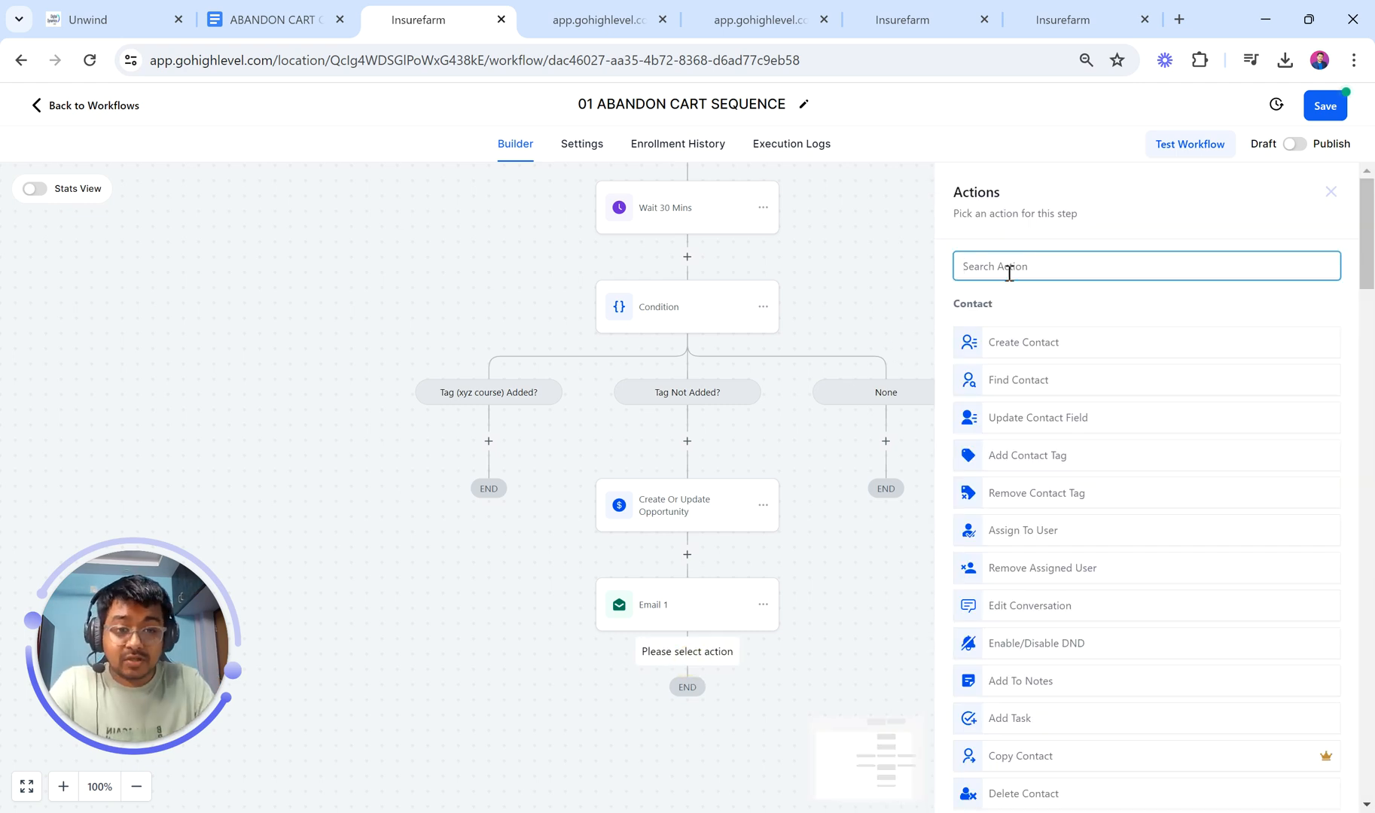
pyautogui.write('ate')
pyautogui.press('BackSpace')
pyautogui.press('BackSpace')
pyautogui.press('BackSpace')
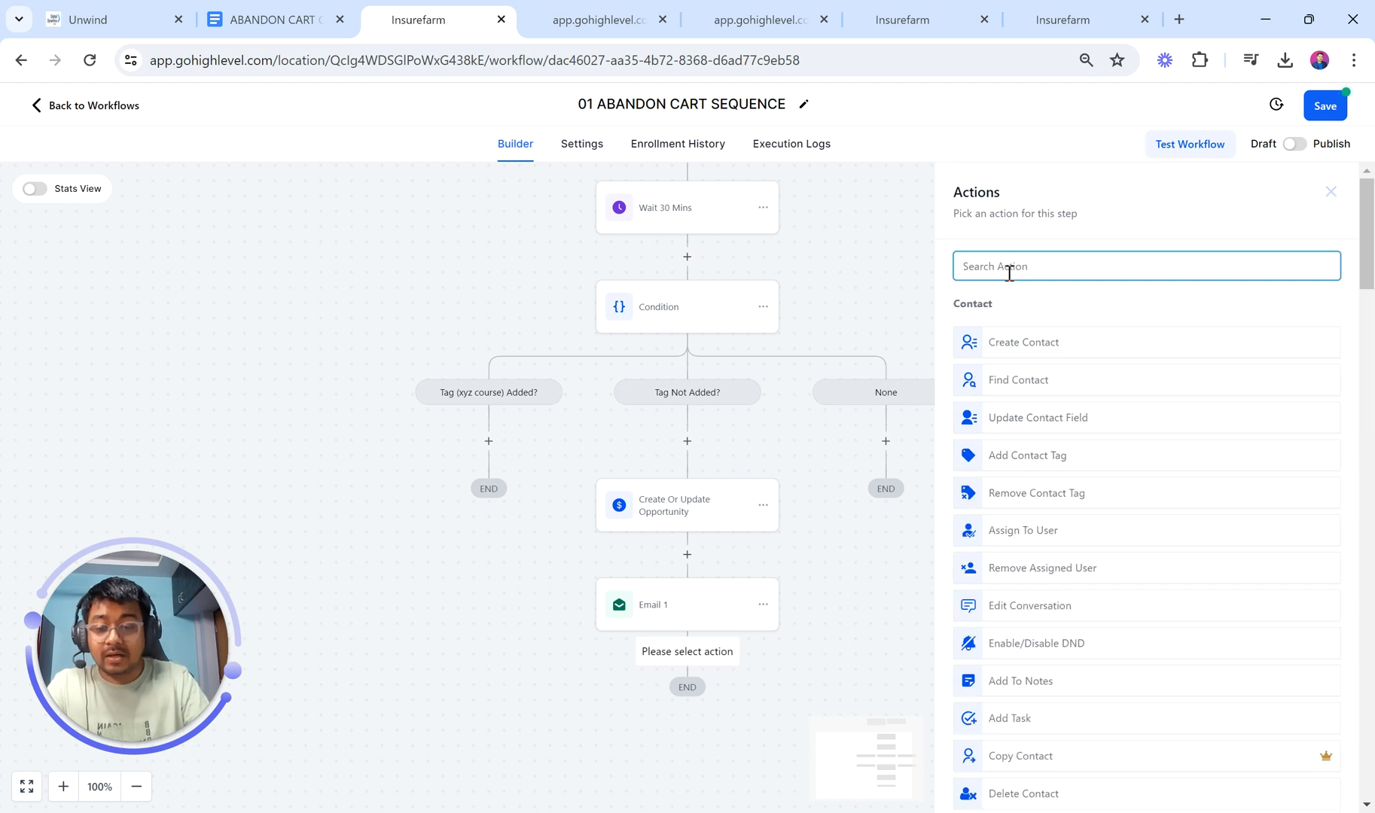
pyautogui.write('wait')
pyautogui.click(998, 333)
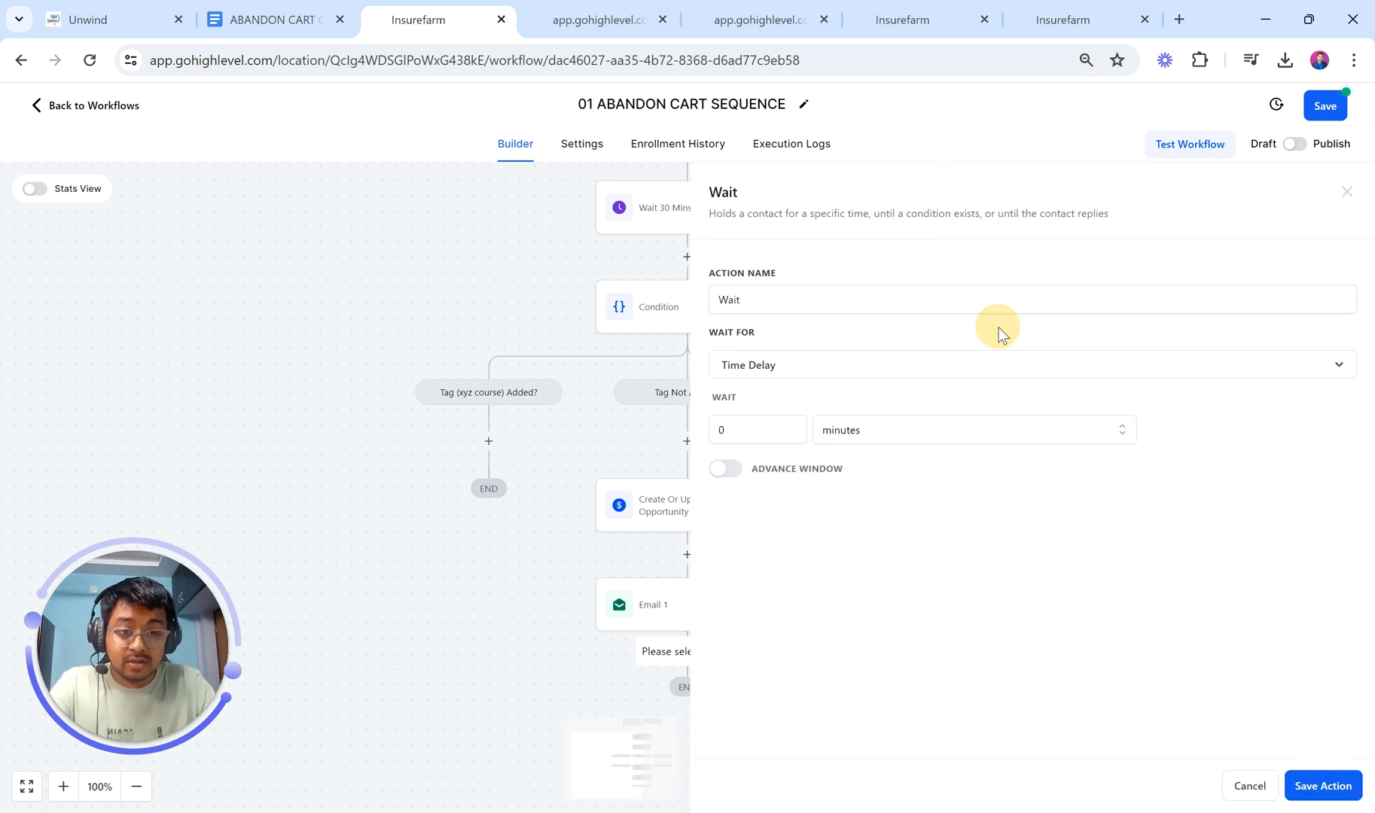
# Step: Set the wait delay to 1 hours, save it, and recheck its settings
pyautogui.click(777, 310)
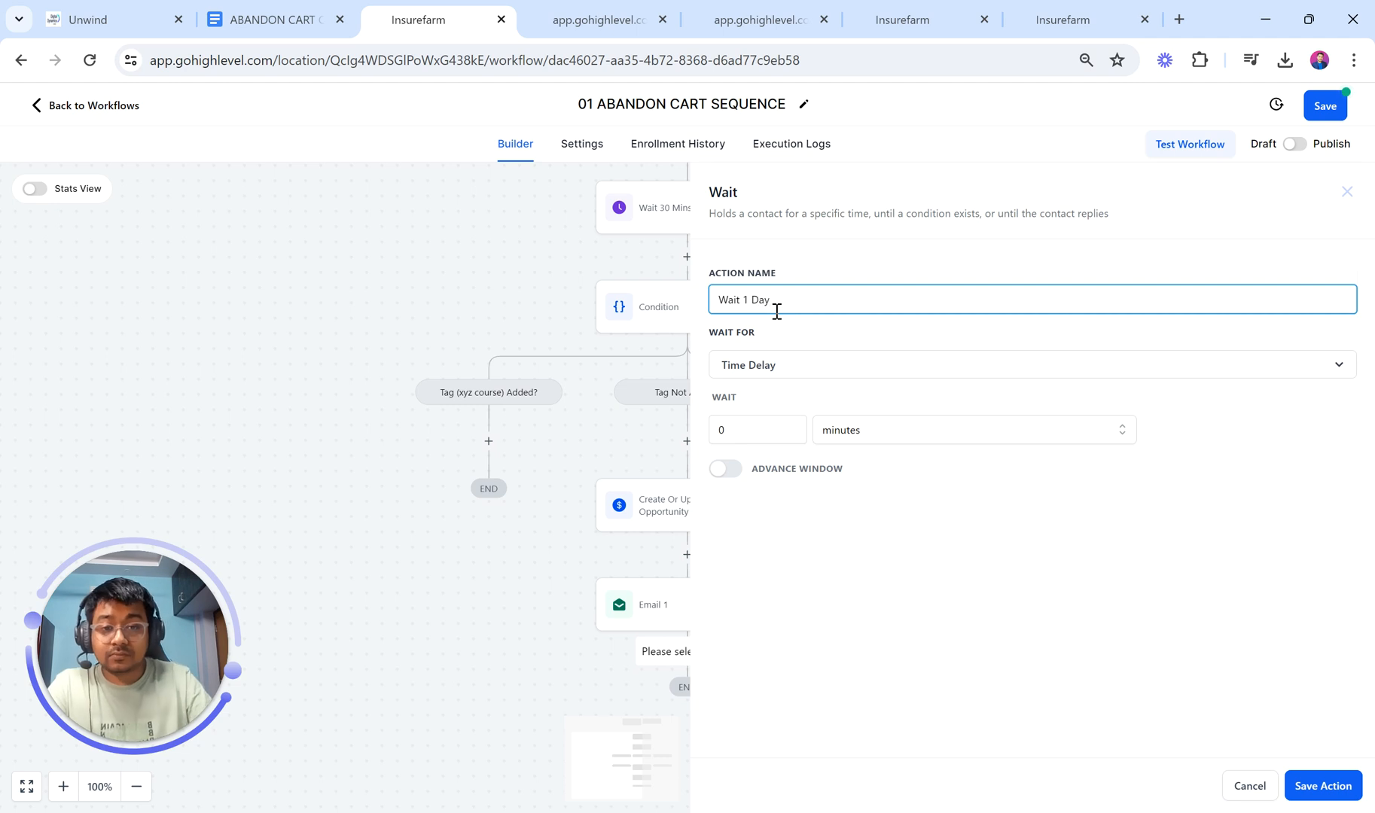
pyautogui.click(851, 438)
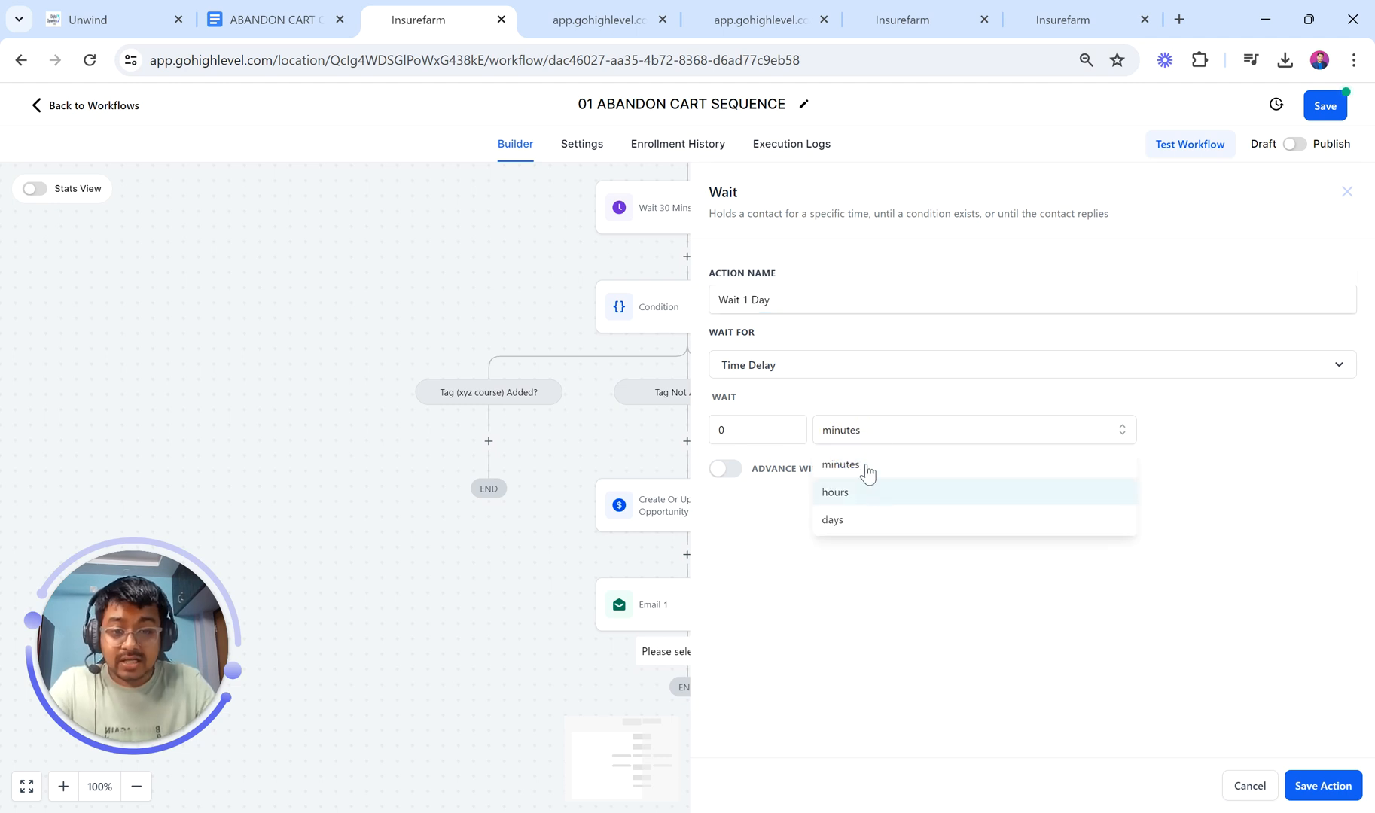
pyautogui.click(856, 497)
pyautogui.click(739, 430)
pyautogui.write('1')
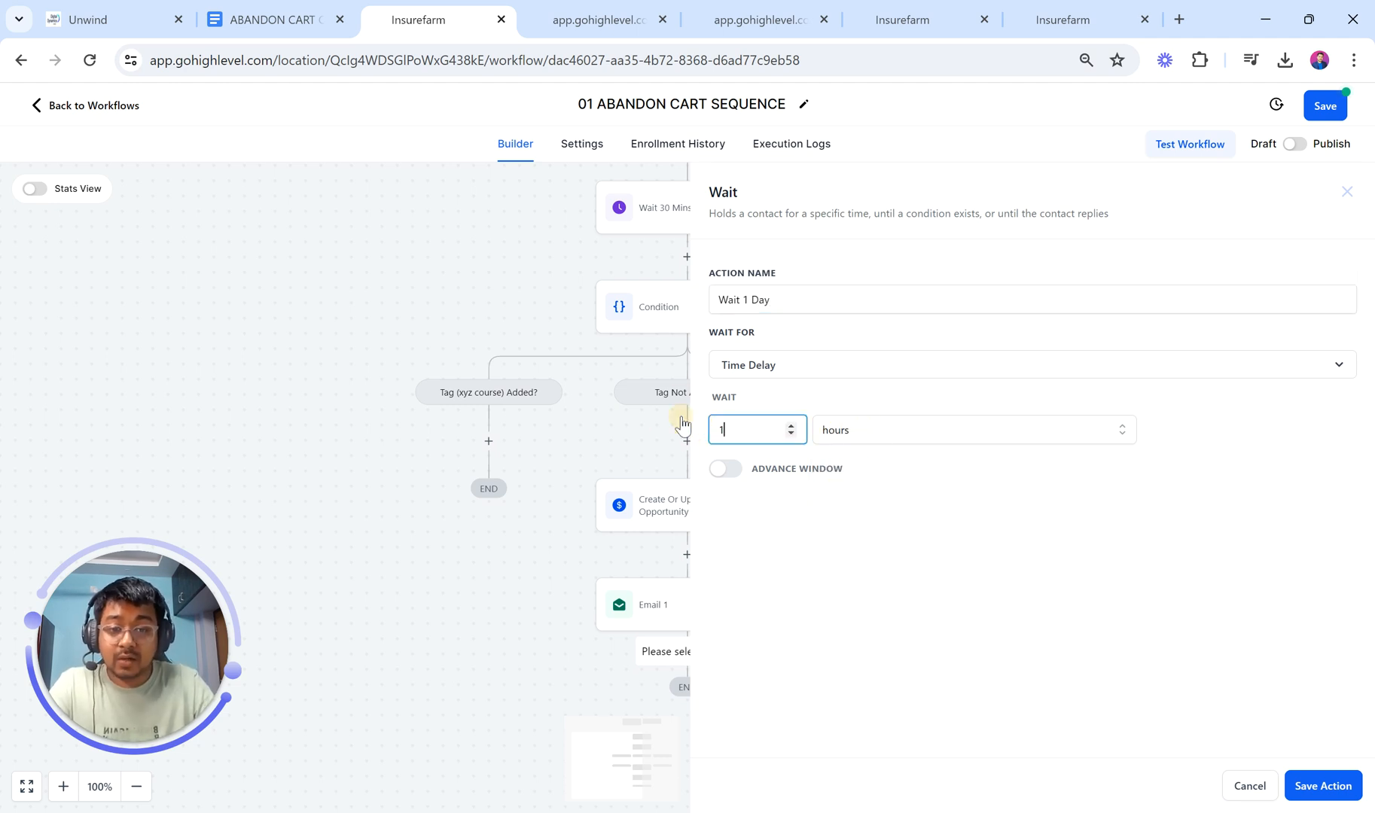
pyautogui.click(1319, 786)
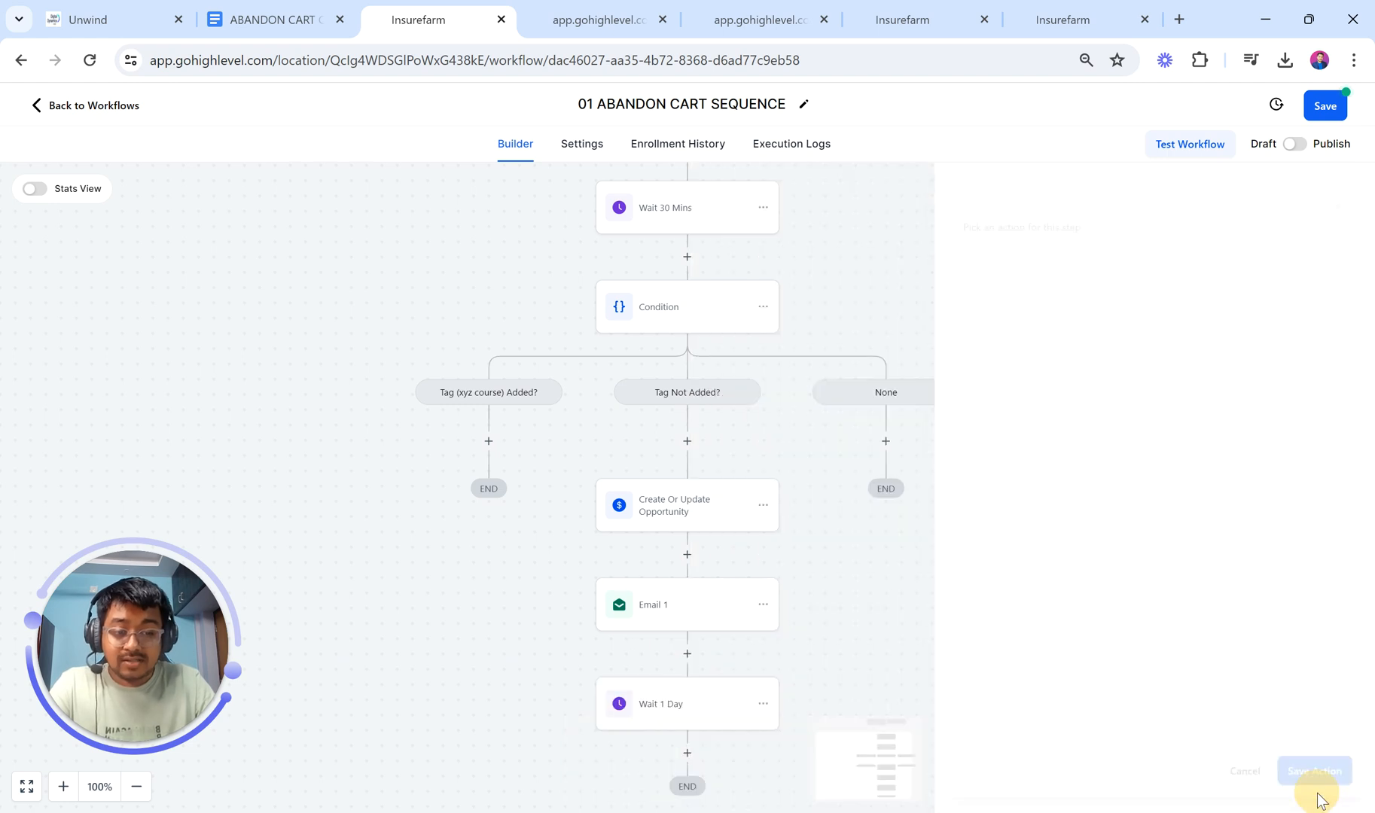
pyautogui.click(699, 713)
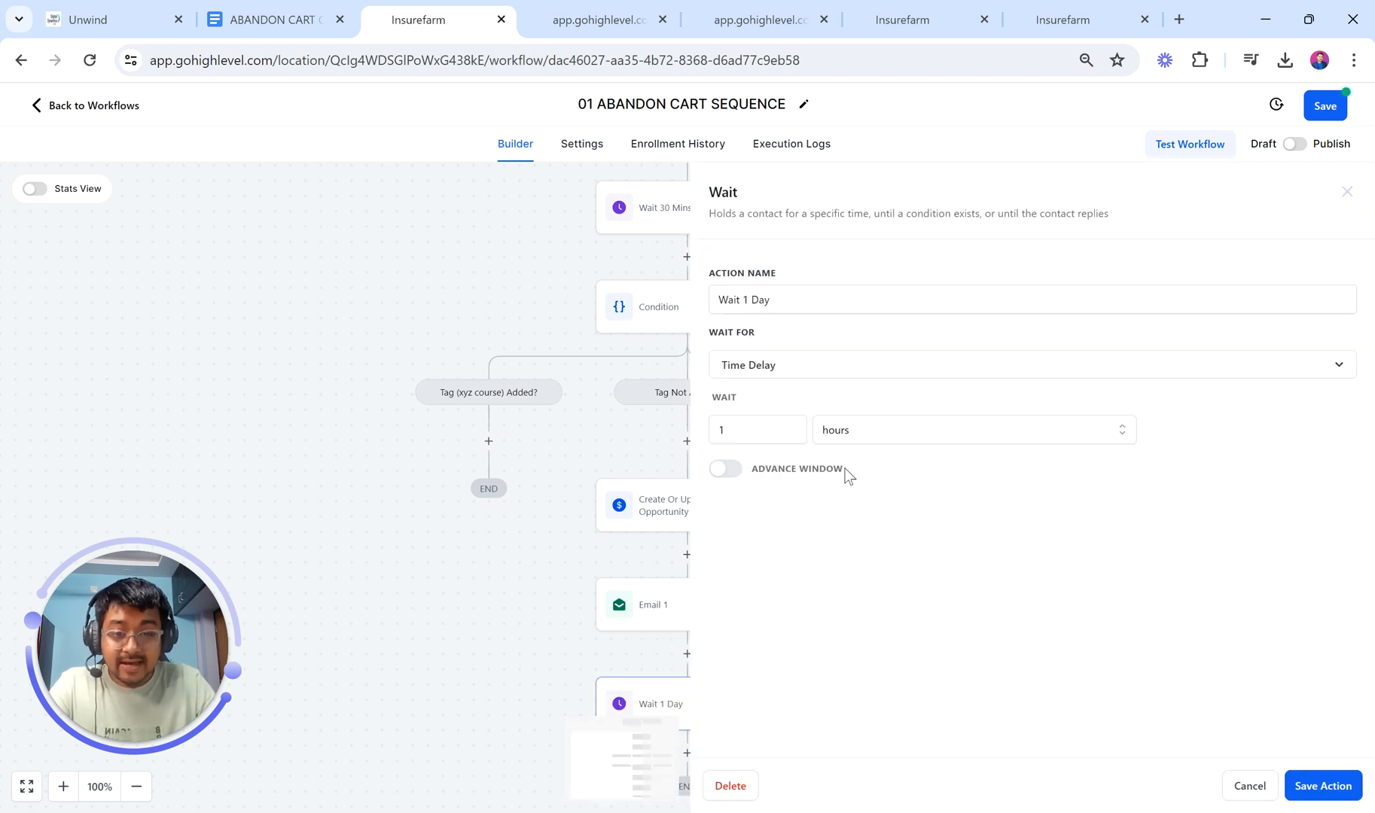
pyautogui.click(1302, 781)
pyautogui.scroll(-3, 917, 675)
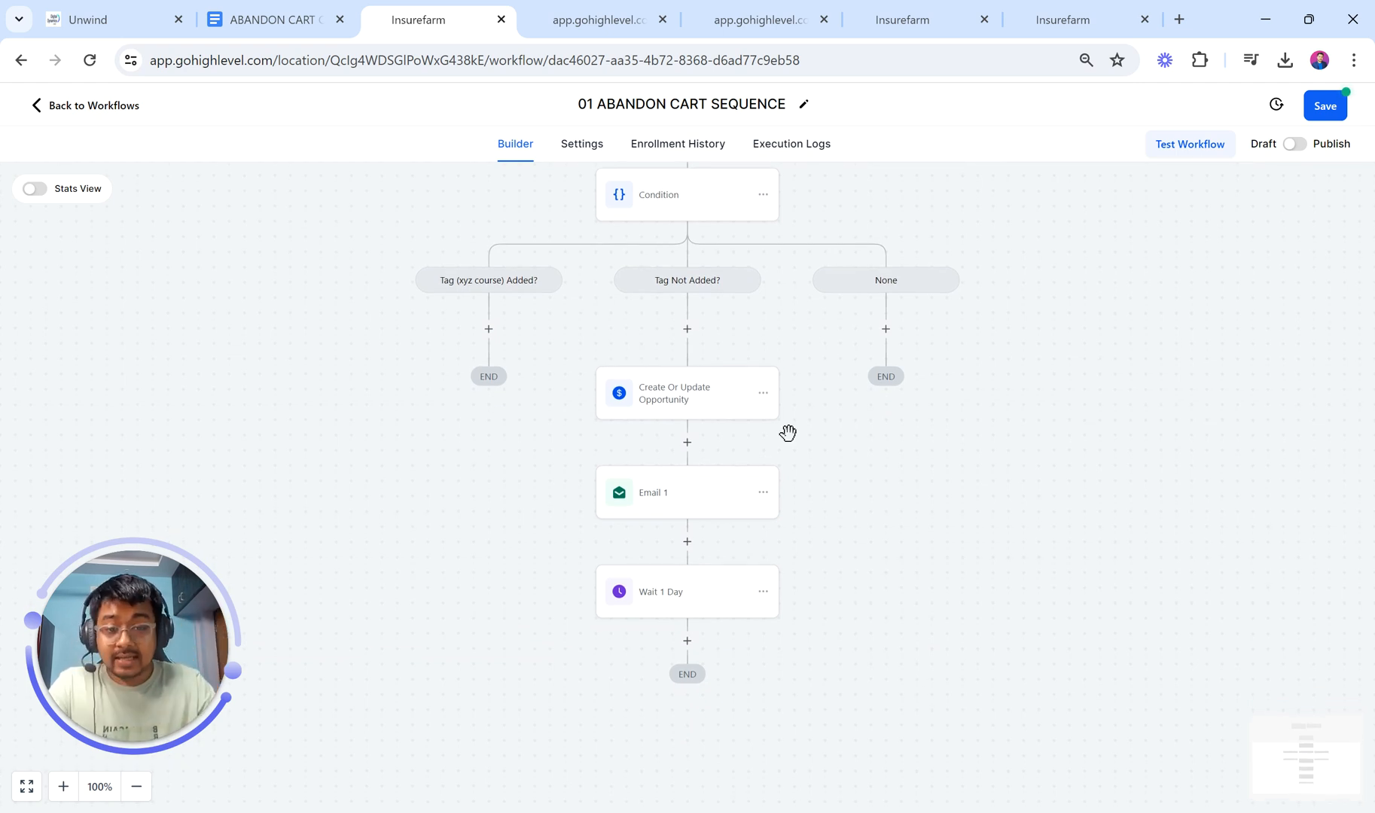
# Step: Copy the Email 1 action and paste it below Wait 1 Day
pyautogui.click(686, 641)
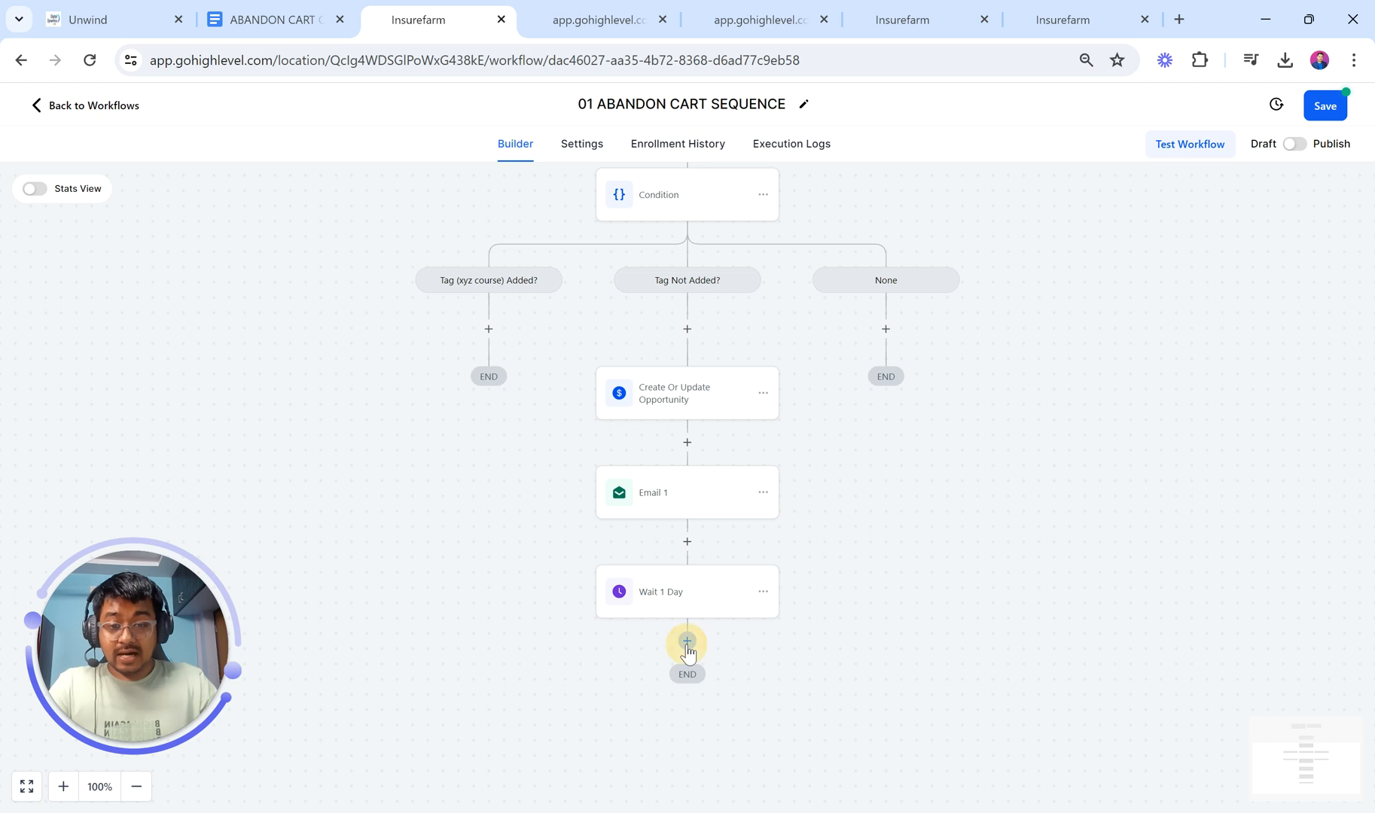
pyautogui.click(826, 511)
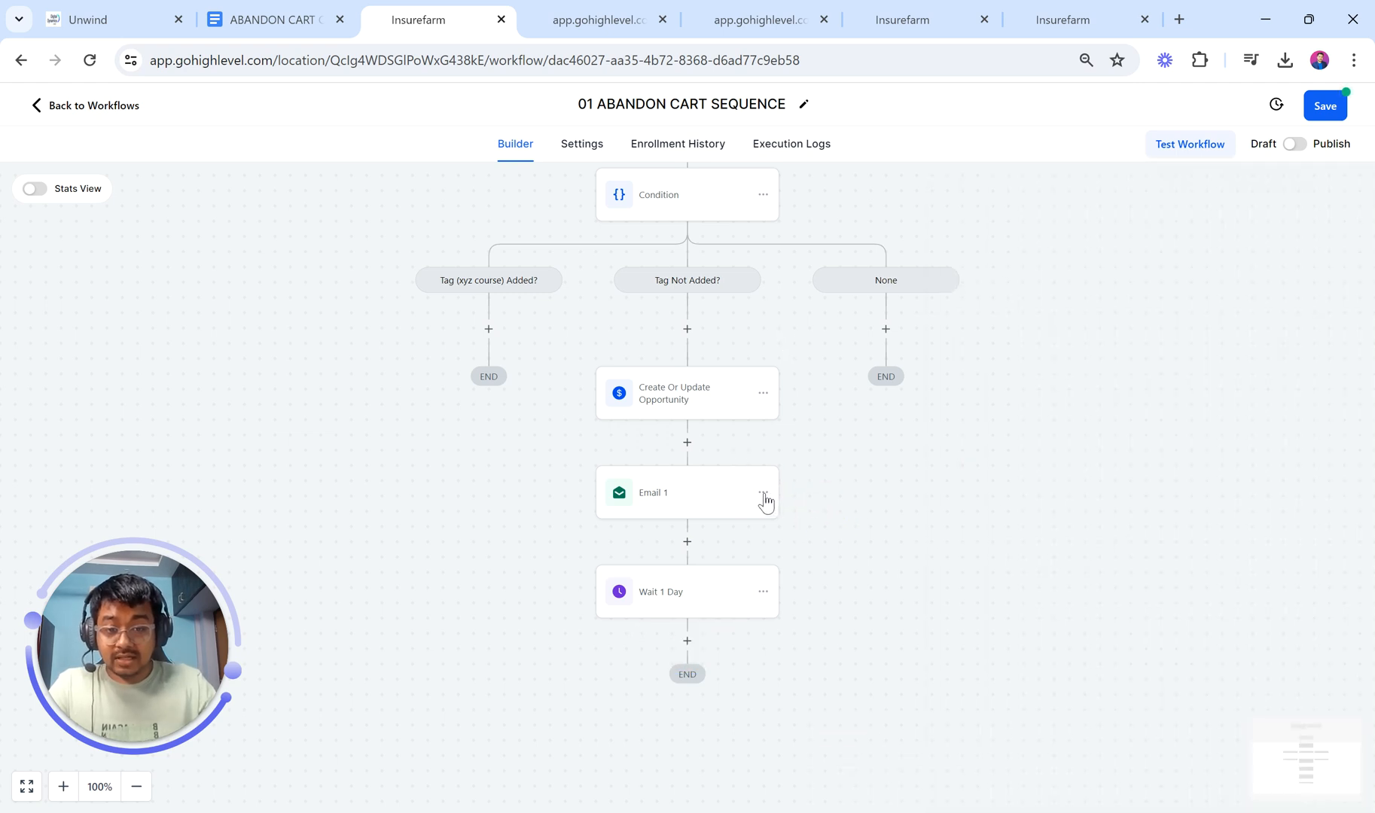
pyautogui.click(763, 492)
pyautogui.click(840, 554)
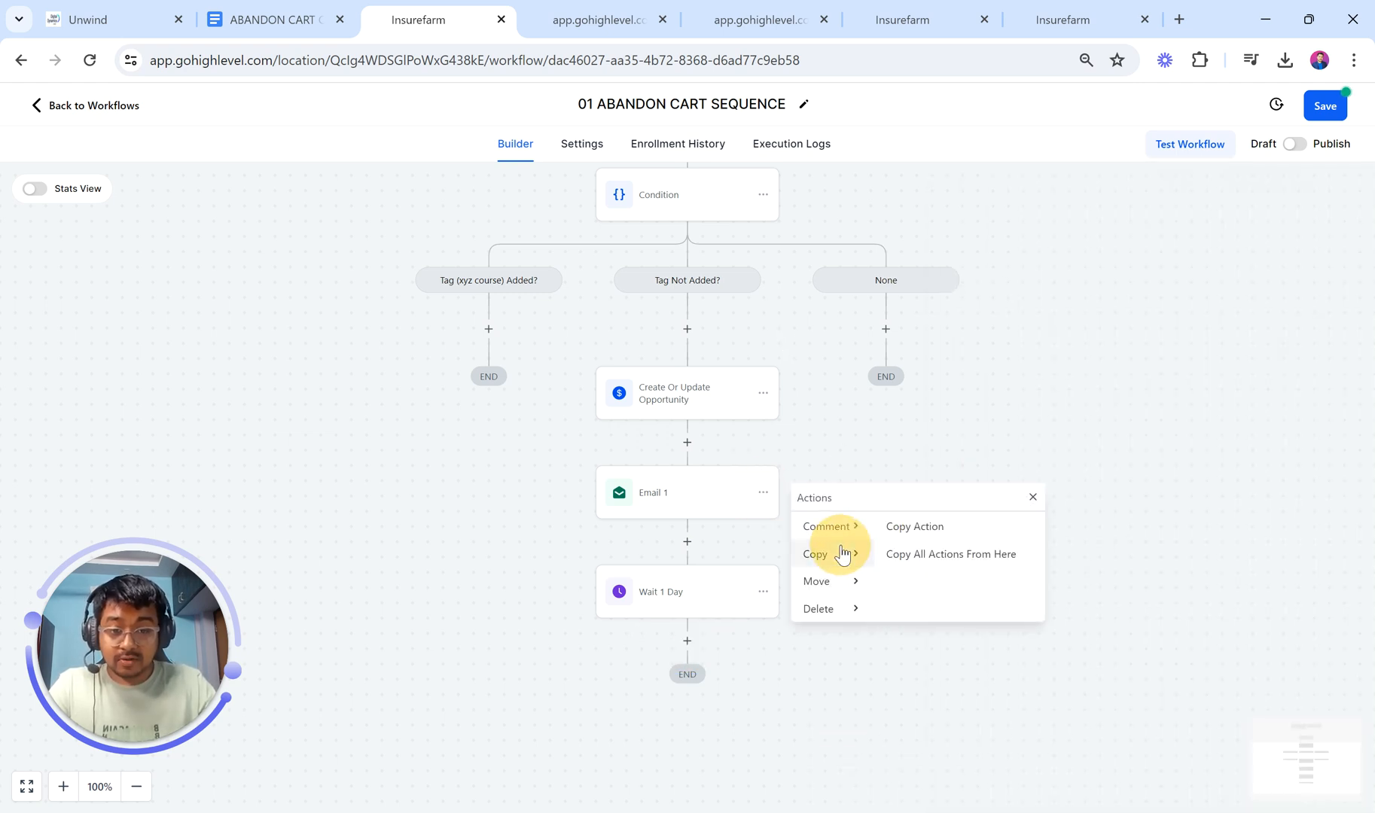
pyautogui.click(896, 528)
pyautogui.click(699, 640)
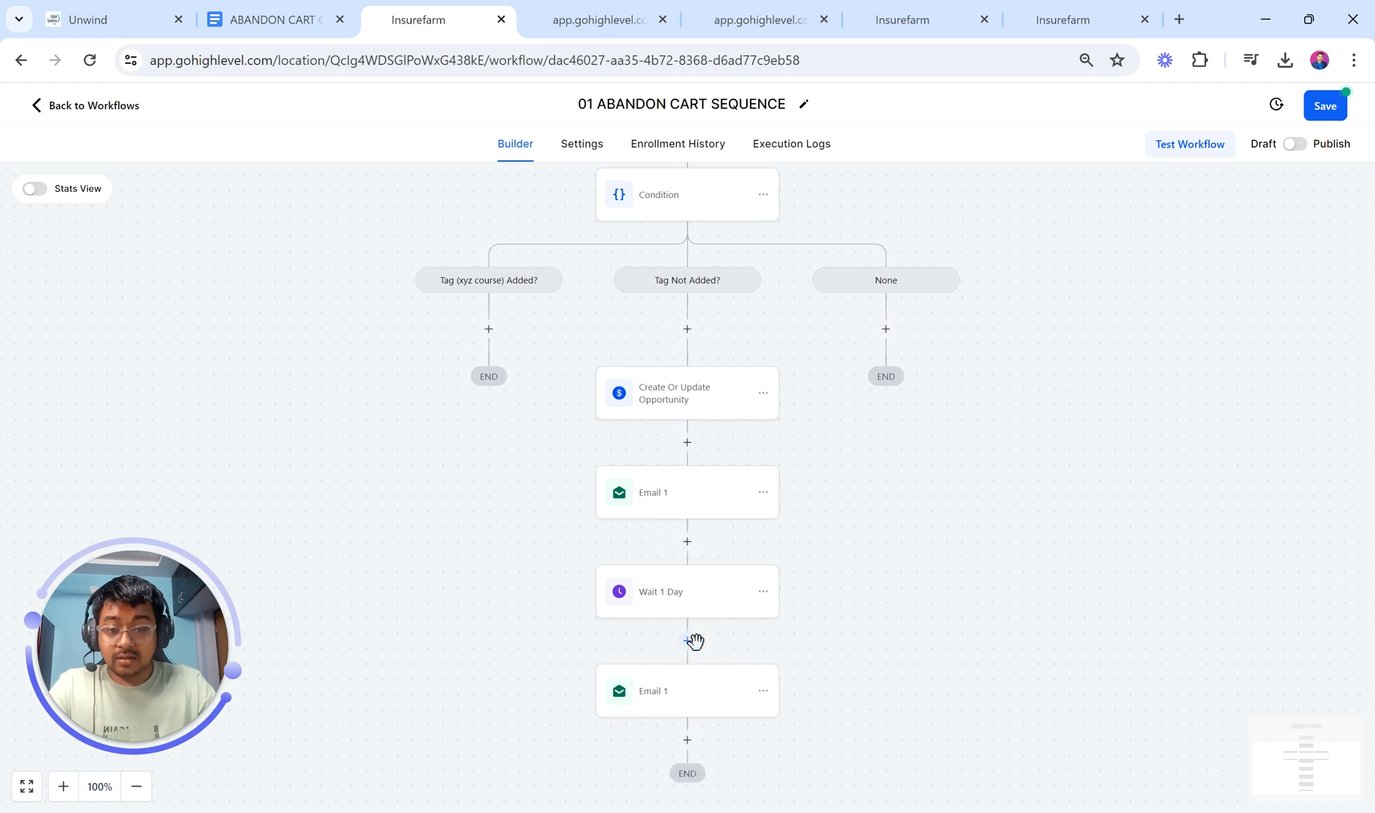
# Step: Rename the copied email step to Email 2
pyautogui.click(697, 690)
pyautogui.click(1040, 322)
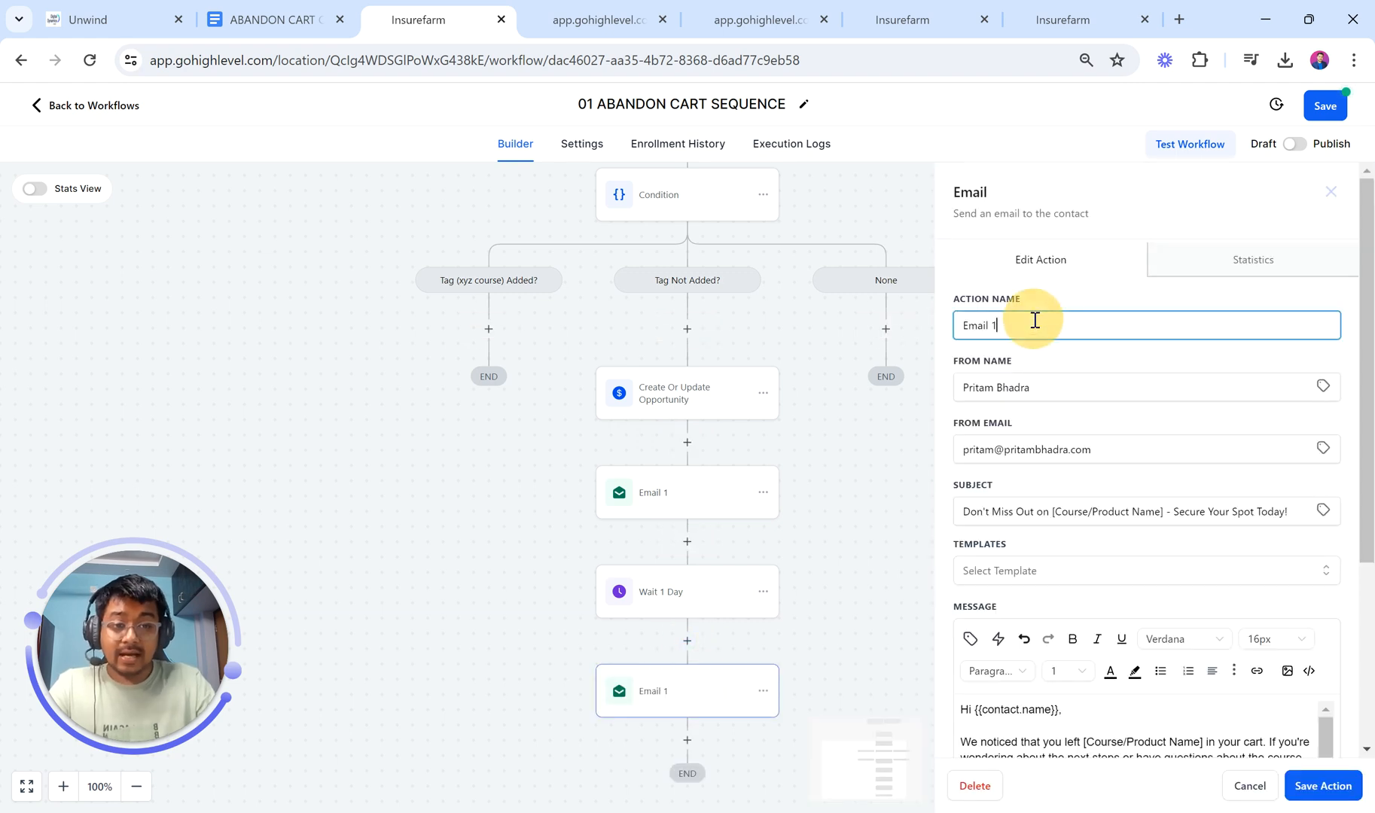
pyautogui.press('BackSpace')
pyautogui.write('2')
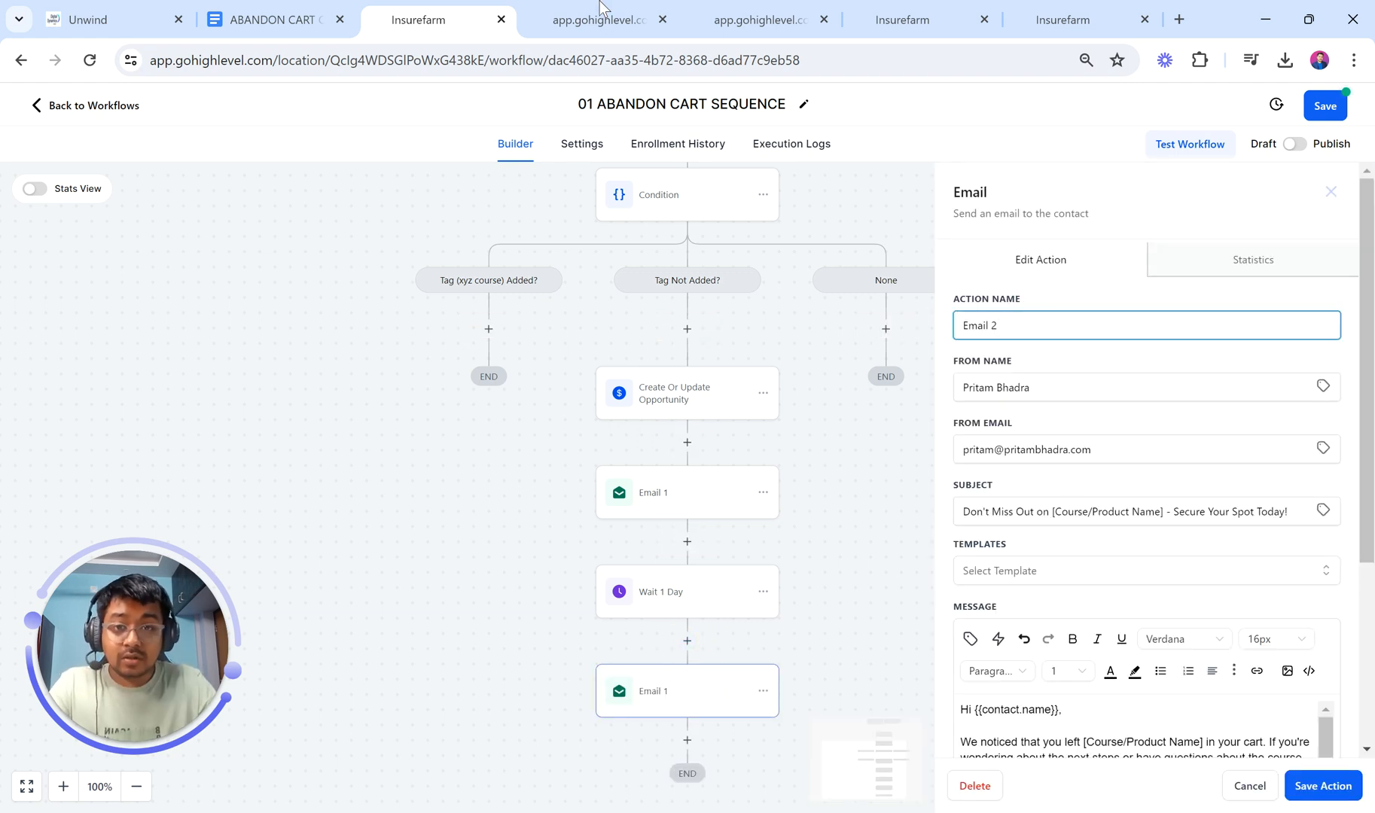
# Step: Select the Day 2 subject line in the ABANDON CART CHECKLIST document
pyautogui.click(275, 19)
pyautogui.scroll(-3, 632, 534)
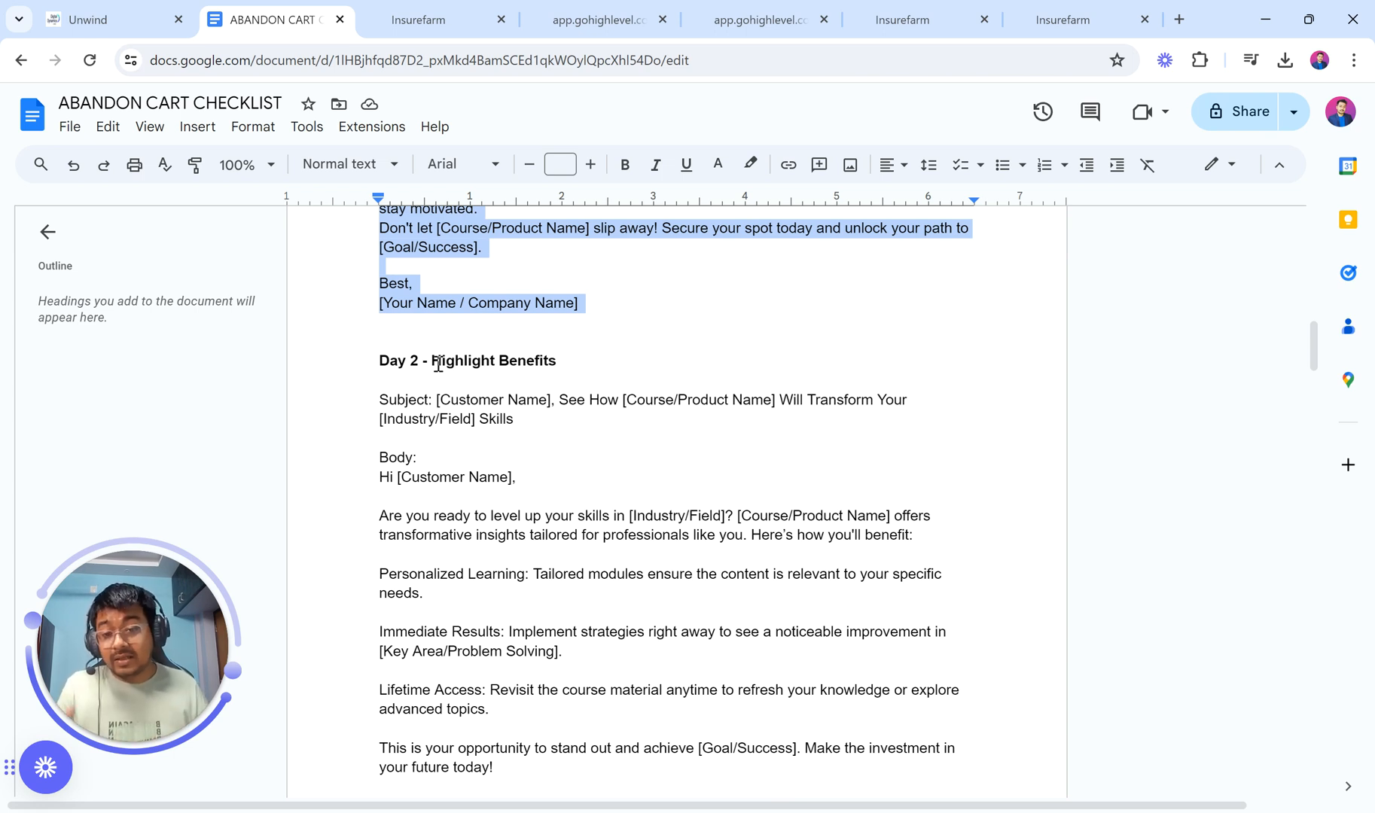
pyautogui.moveTo(440, 399); pyautogui.dragTo(528, 424)
pyautogui.moveTo(436, 399); pyautogui.dragTo(561, 439)
# Step: Paste the Day 2 subject into Email 2, replacing [Customer Name] with Contact > Full Name
pyautogui.click(418, 11)
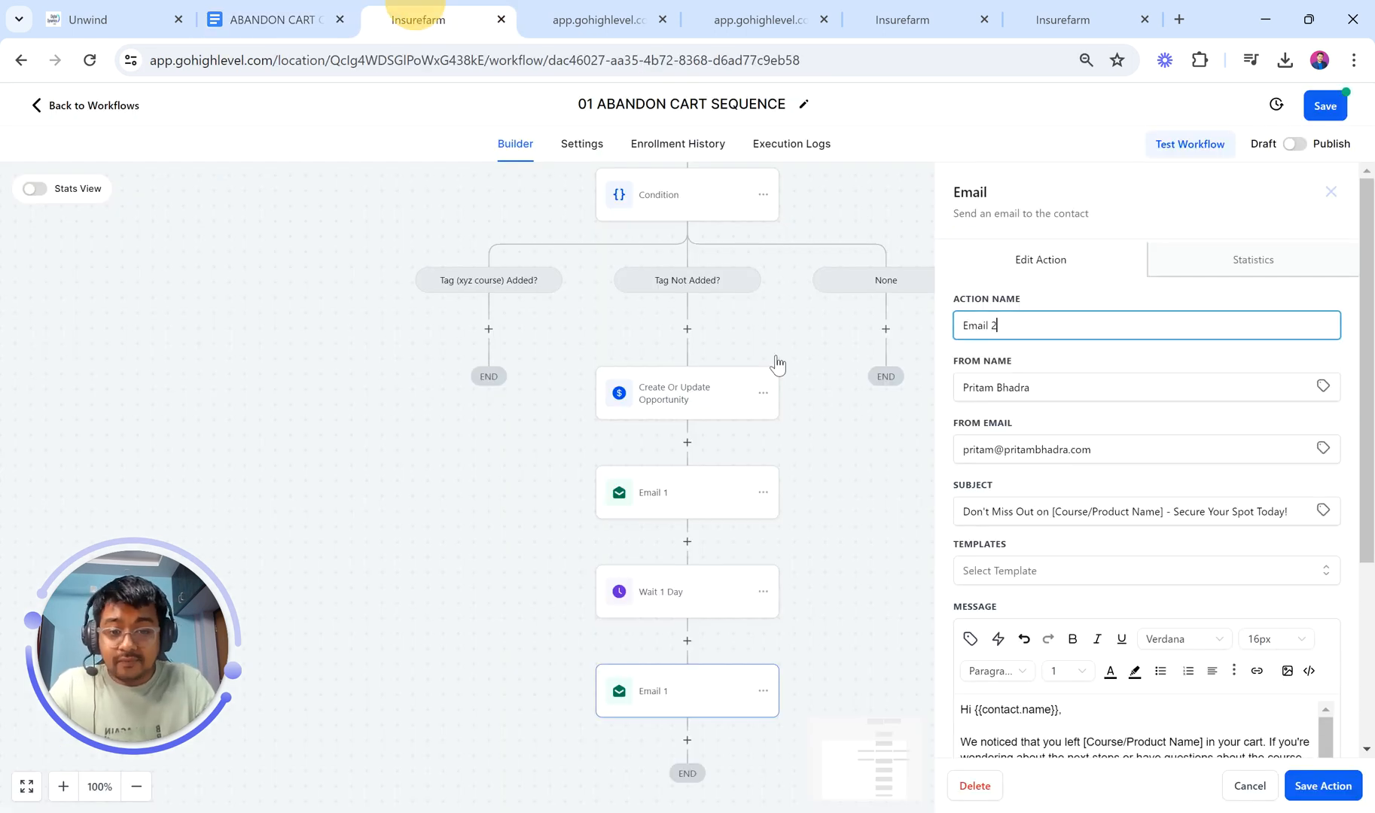
pyautogui.click(1097, 514)
pyautogui.hotkey('ctrl', 'a')
pyautogui.hotkey('ctrl', 'v')
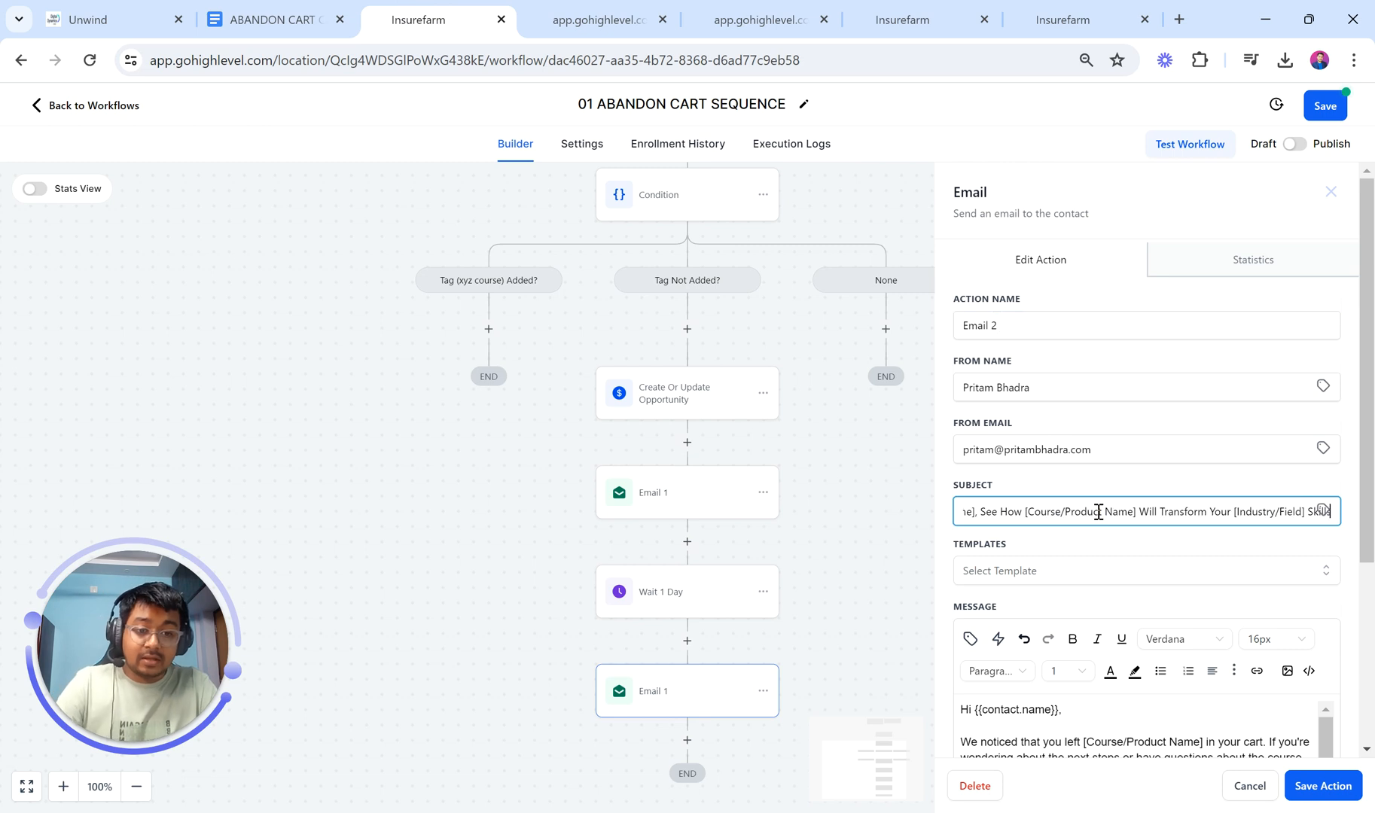
pyautogui.press('Home')
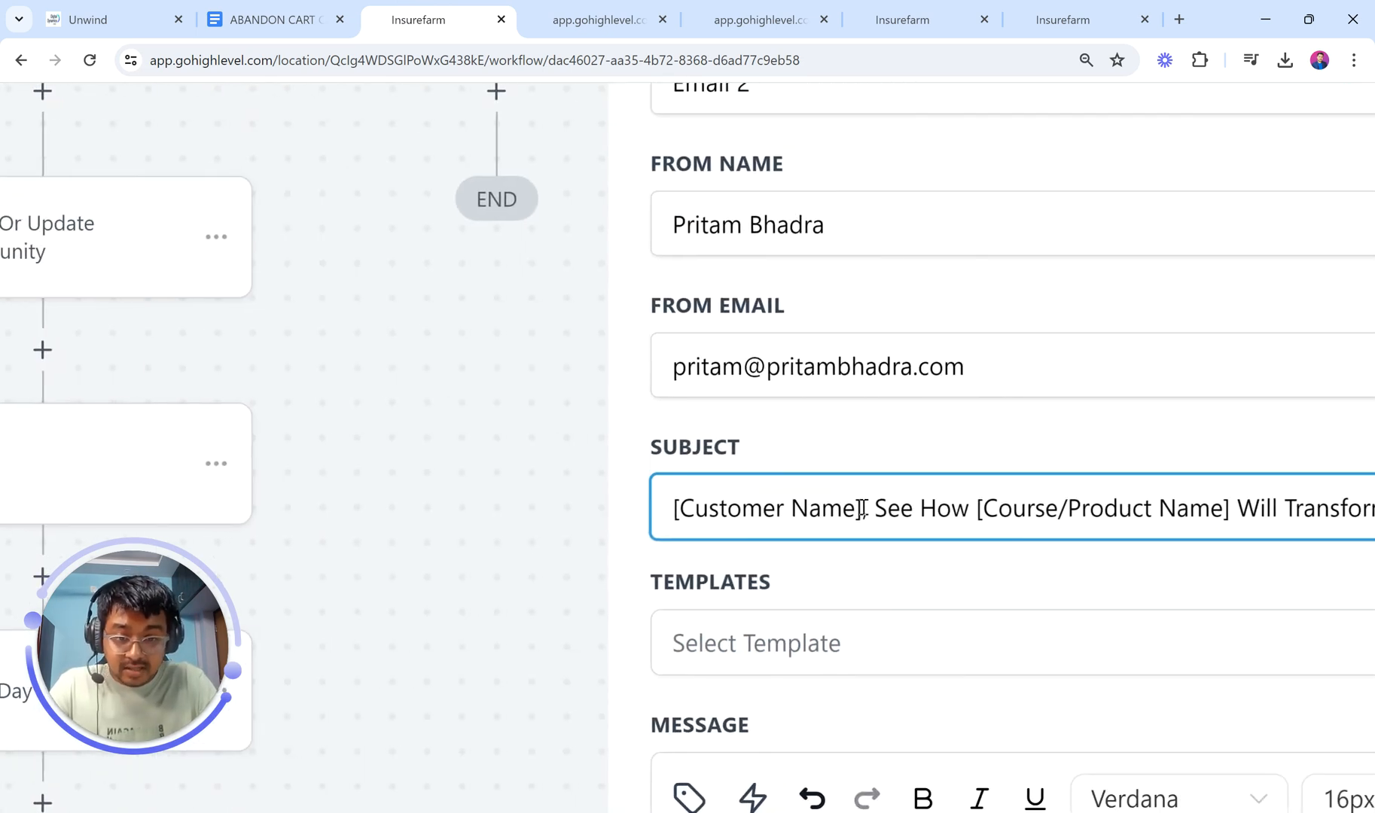
pyautogui.moveTo(862, 509); pyautogui.dragTo(638, 507)
pyautogui.press('BackSpace')
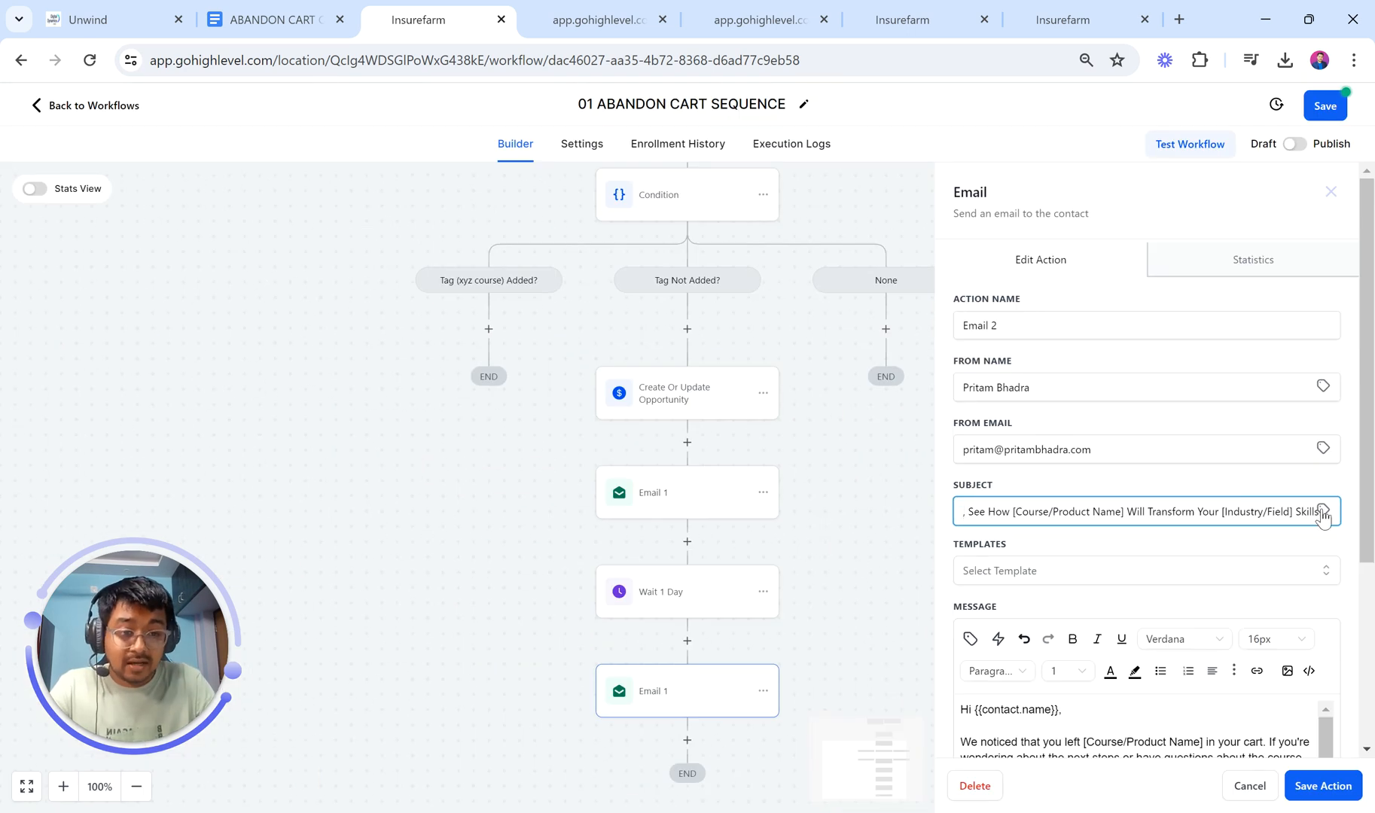
pyautogui.click(1305, 514)
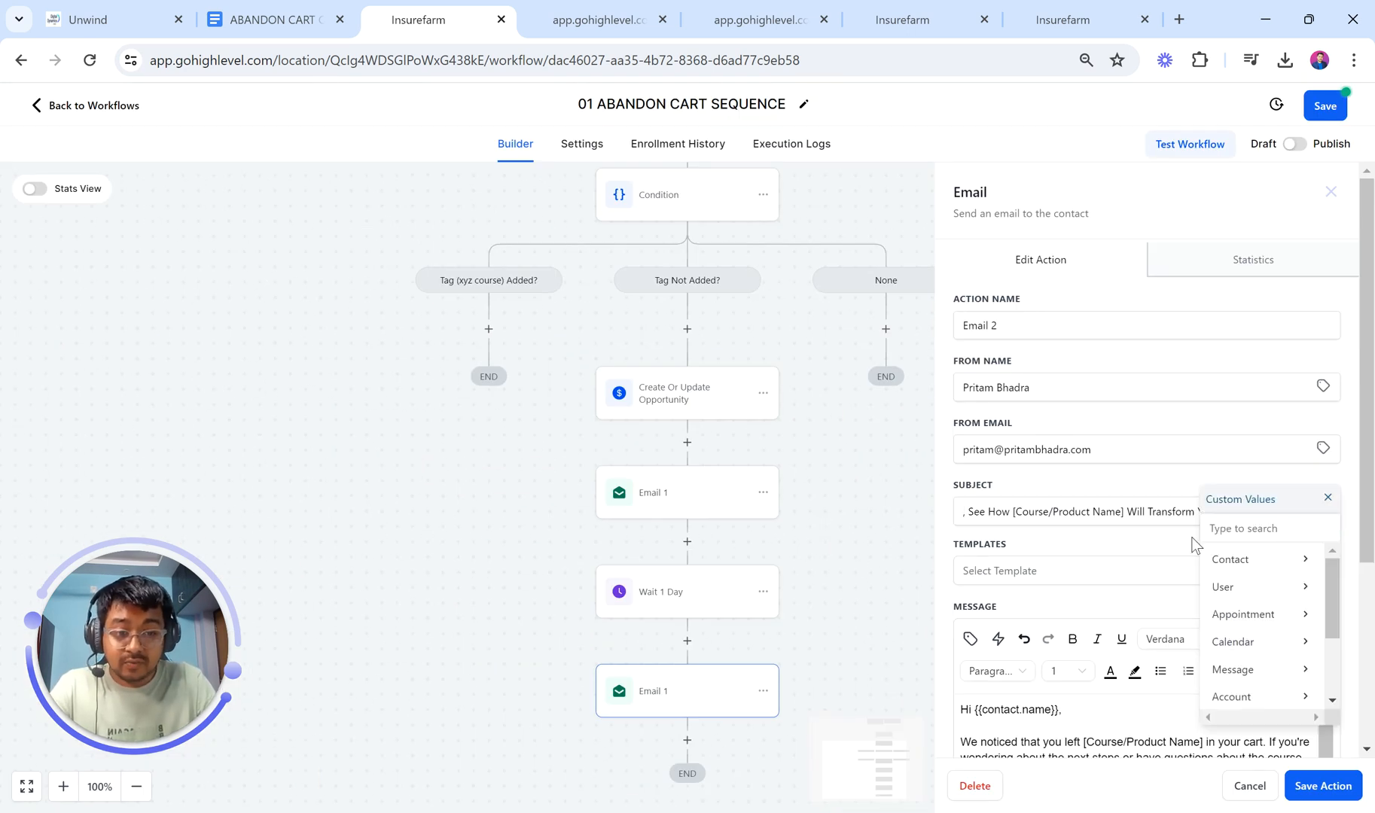
pyautogui.click(1257, 561)
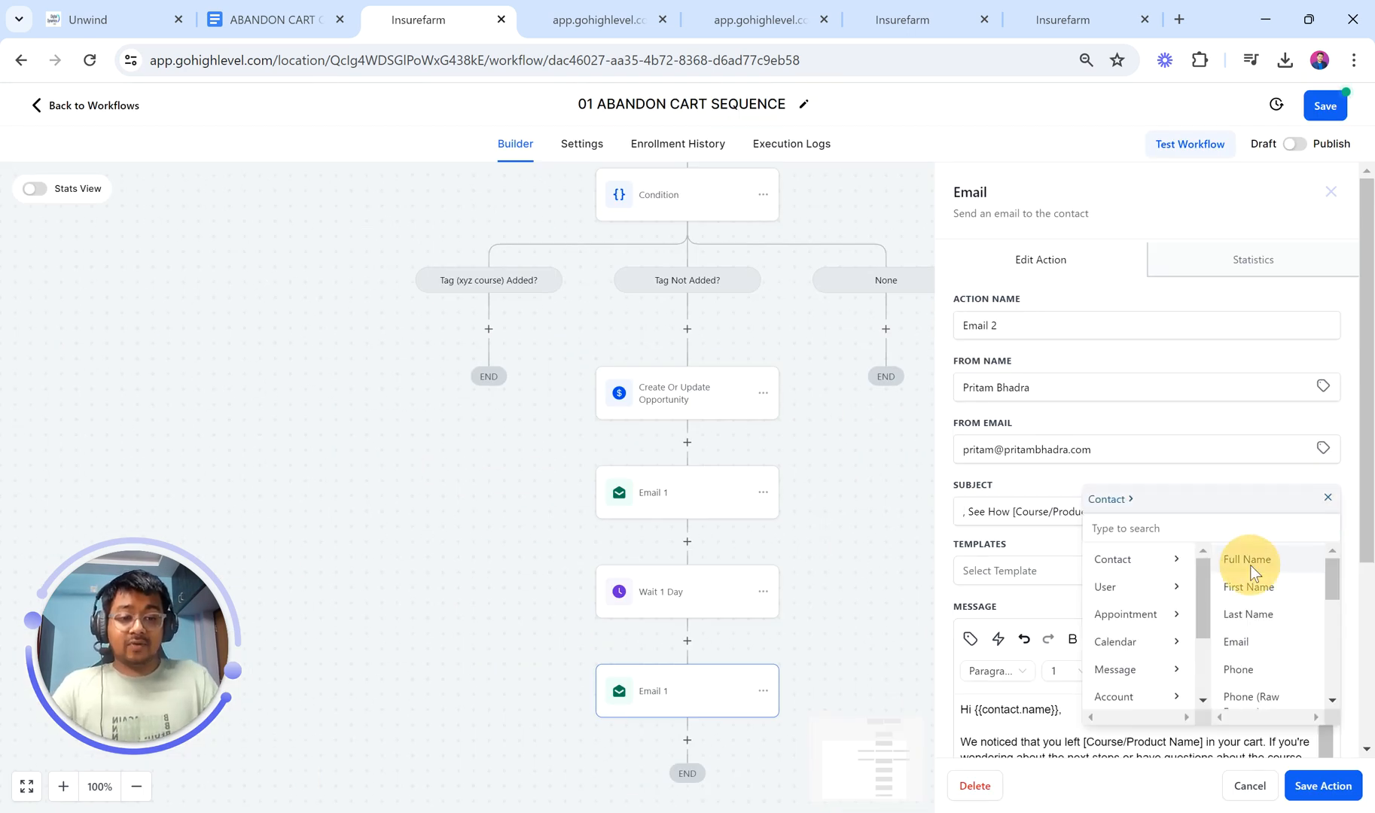
pyautogui.click(1249, 561)
# Step: Copy the Day 2 email body from the checklist and paste it over the old message
pyautogui.click(241, 17)
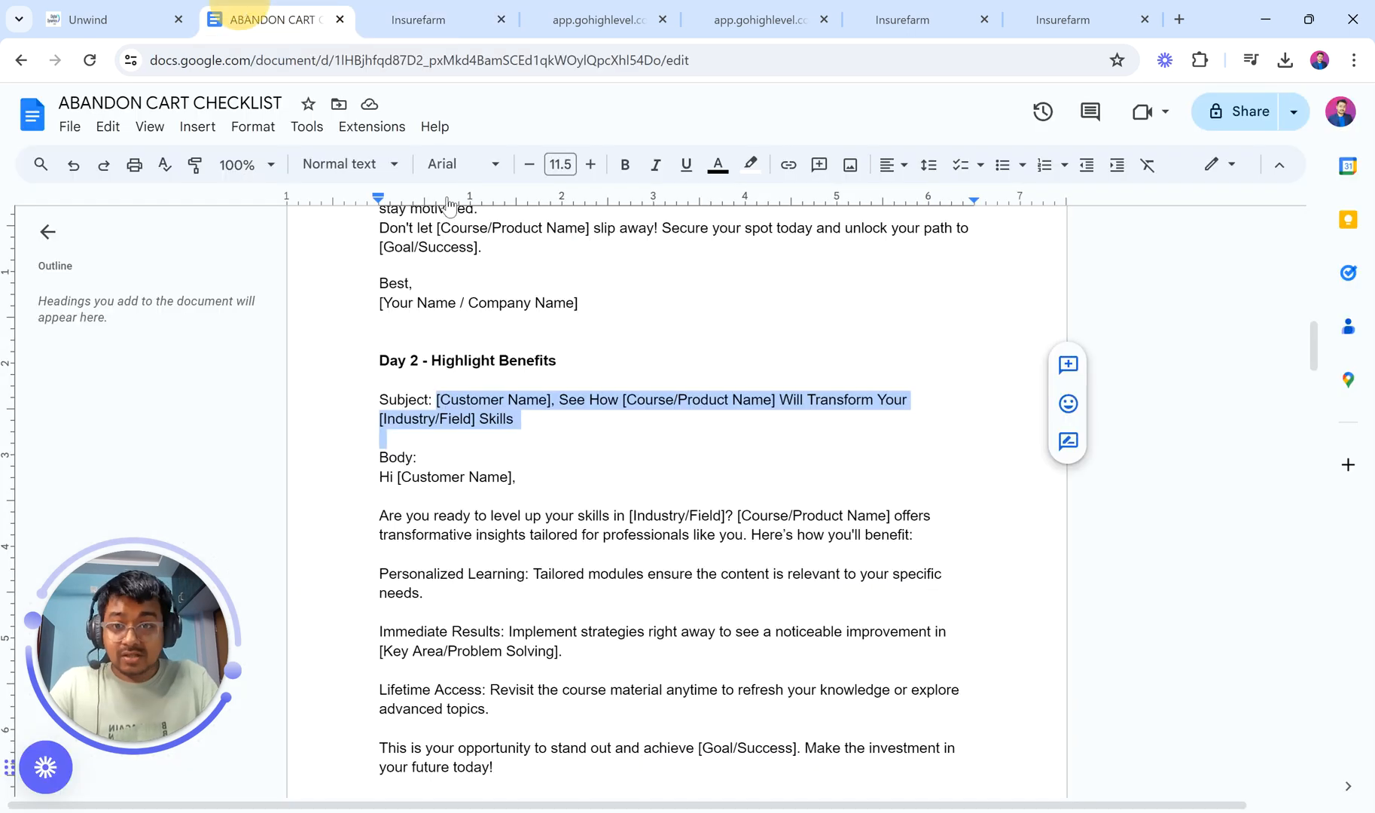
pyautogui.scroll(-2, 669, 467)
pyautogui.moveTo(381, 326); pyautogui.dragTo(595, 666)
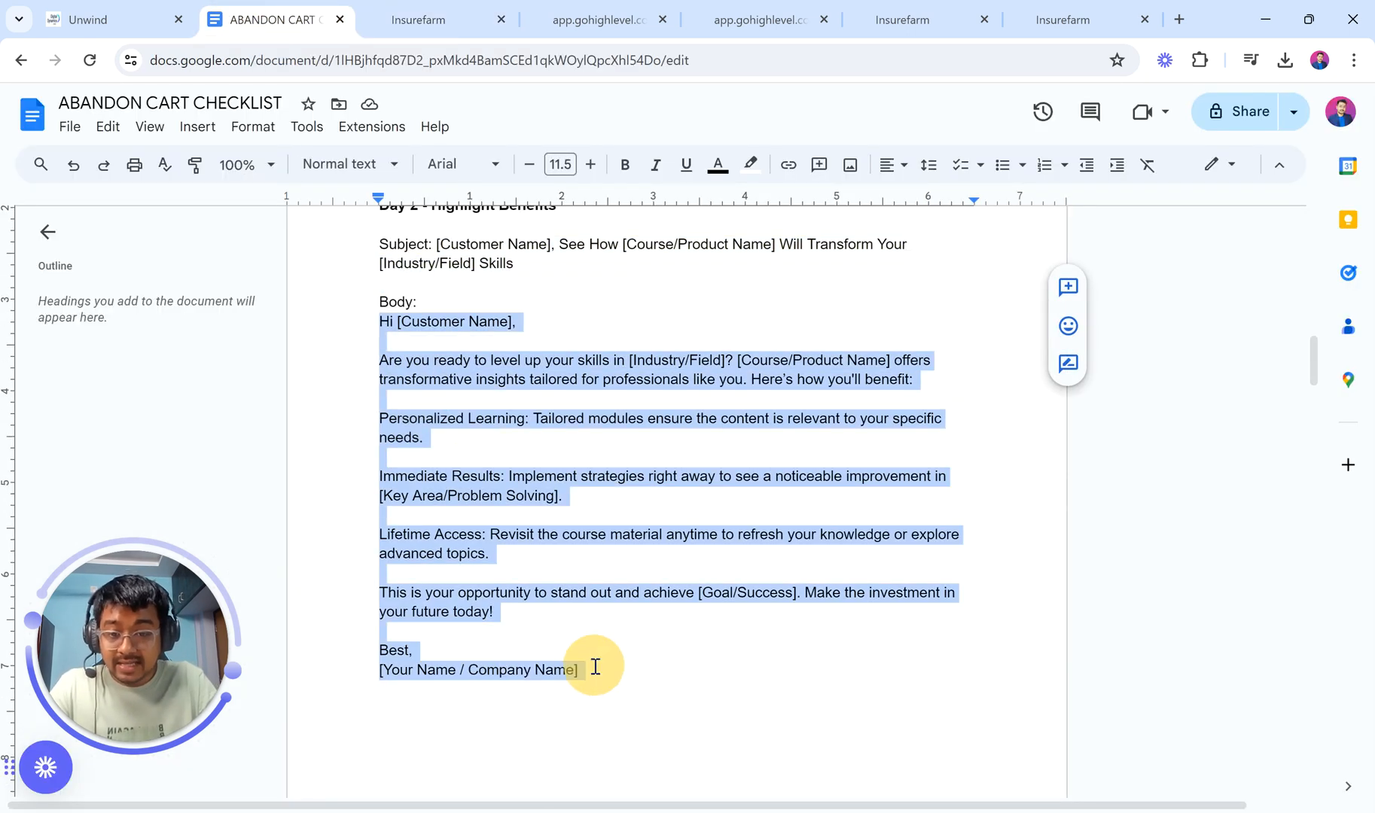
pyautogui.click(445, 17)
pyautogui.scroll(-1, 1095, 602)
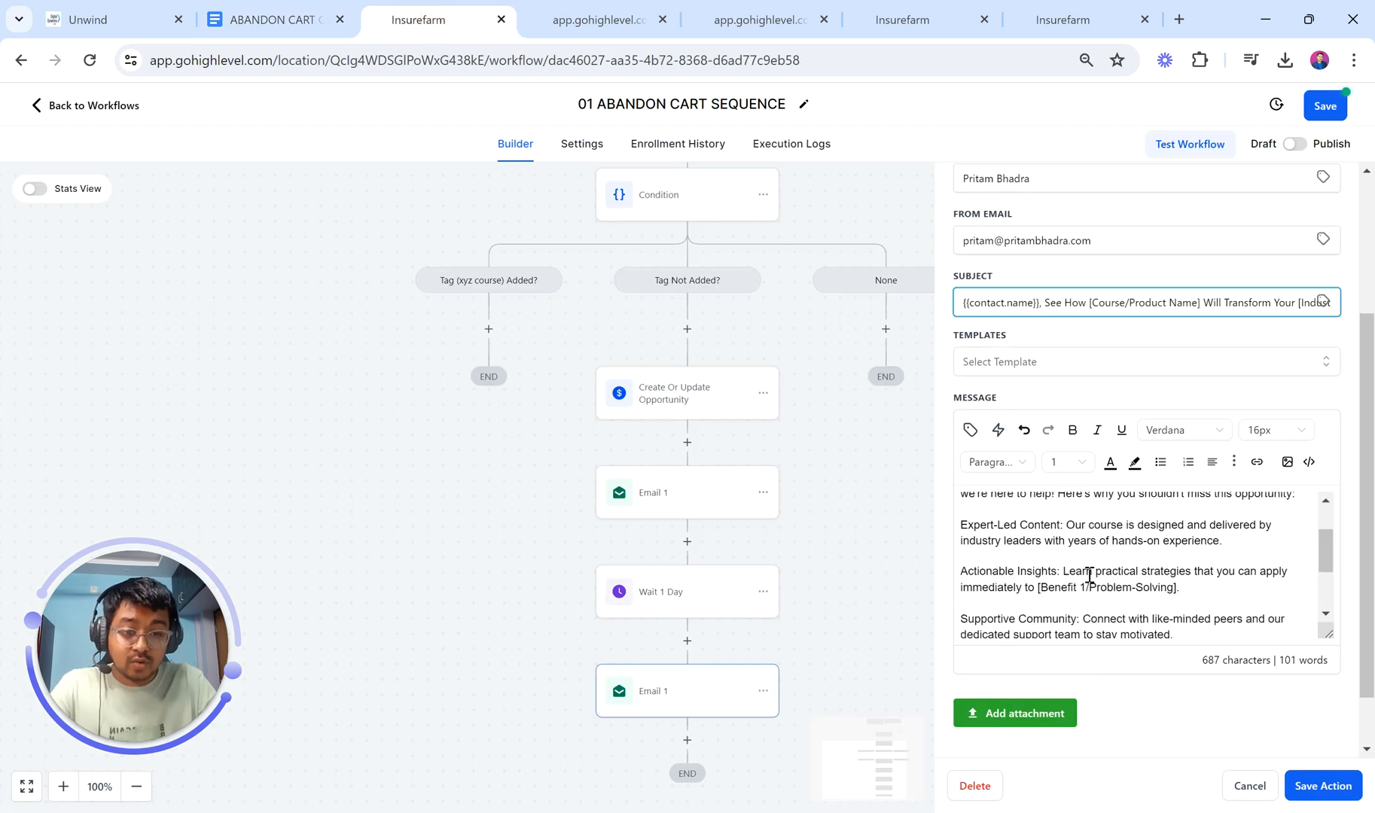
pyautogui.click(1087, 553)
pyautogui.hotkey('ctrl', 'a')
pyautogui.press('BackSpace')
pyautogui.hotkey('ctrl', 'v')
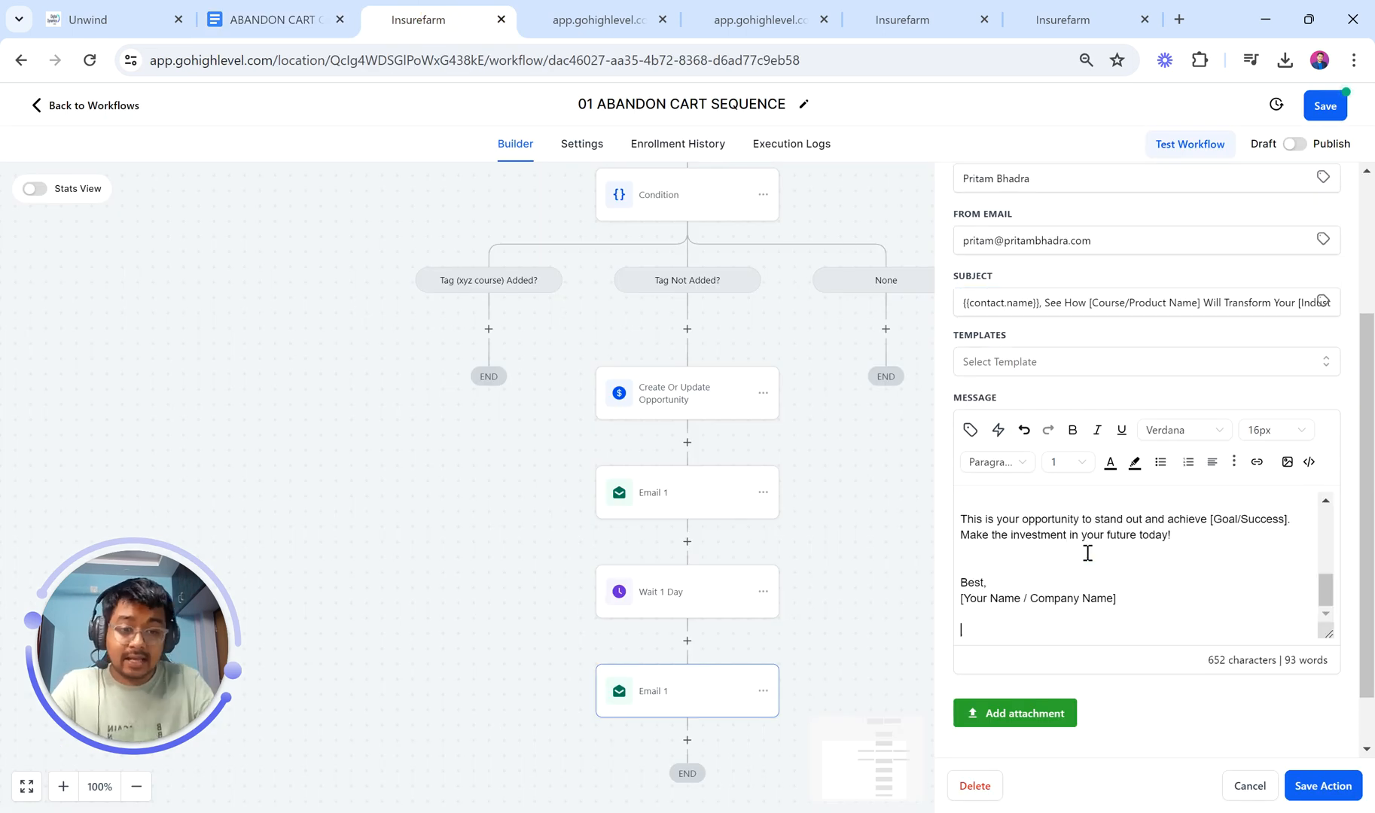
# Step: Delete the extra blank lines around the greeting, benefits, Lifetime Access and Best, sign-off
pyautogui.press('BackSpace')
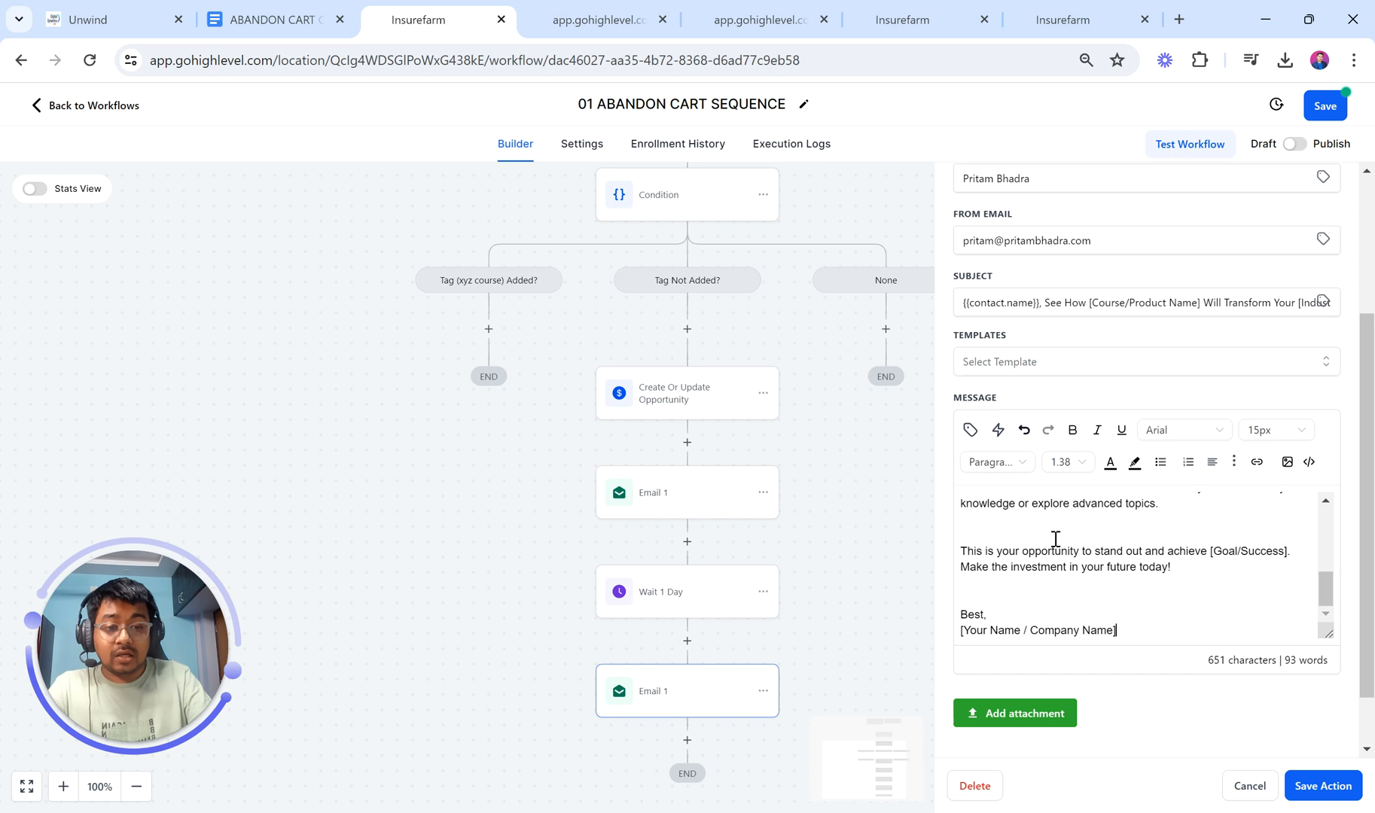
pyautogui.click(981, 592)
pyautogui.press('BackSpace')
pyautogui.scroll(2, 981, 592)
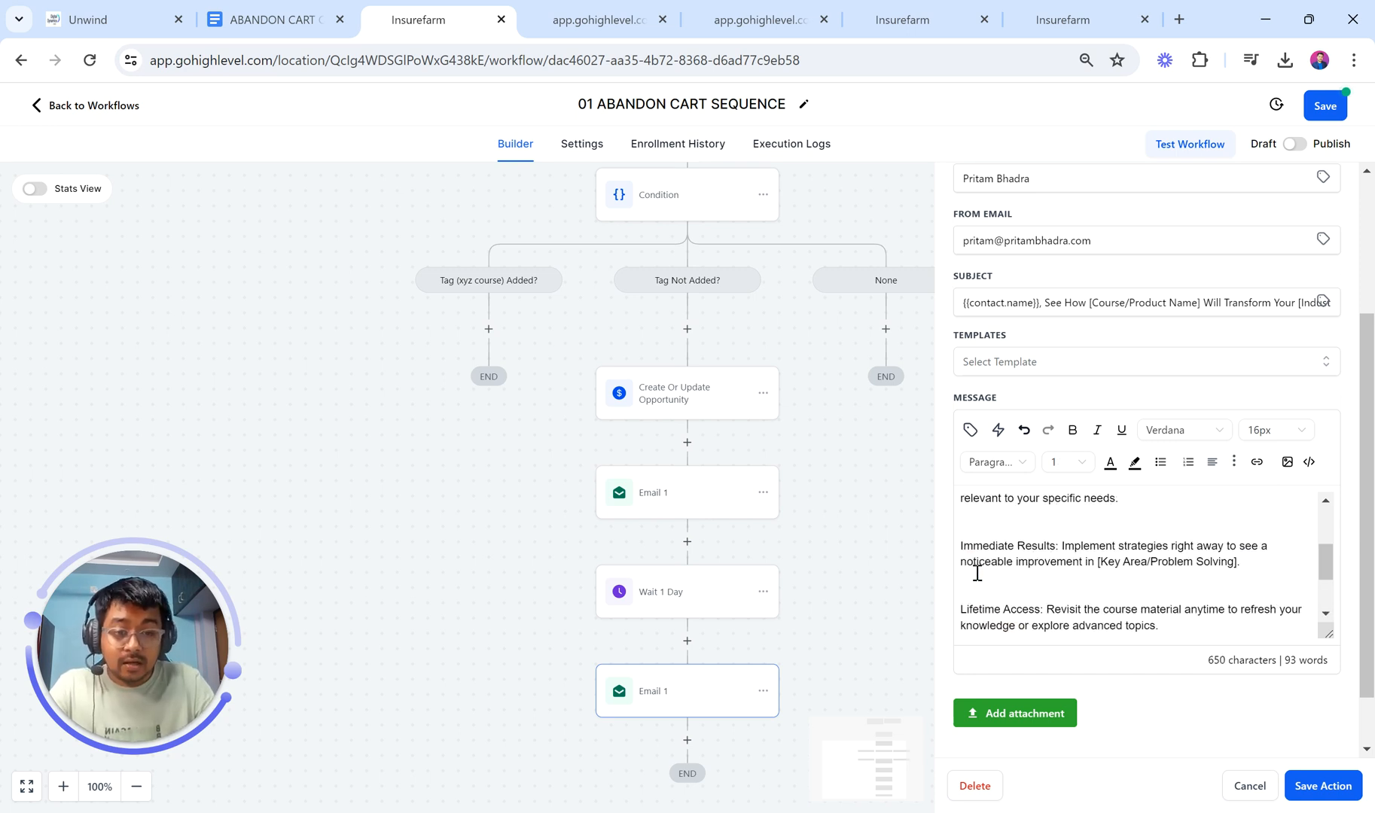
pyautogui.click(977, 575)
pyautogui.press('BackSpace')
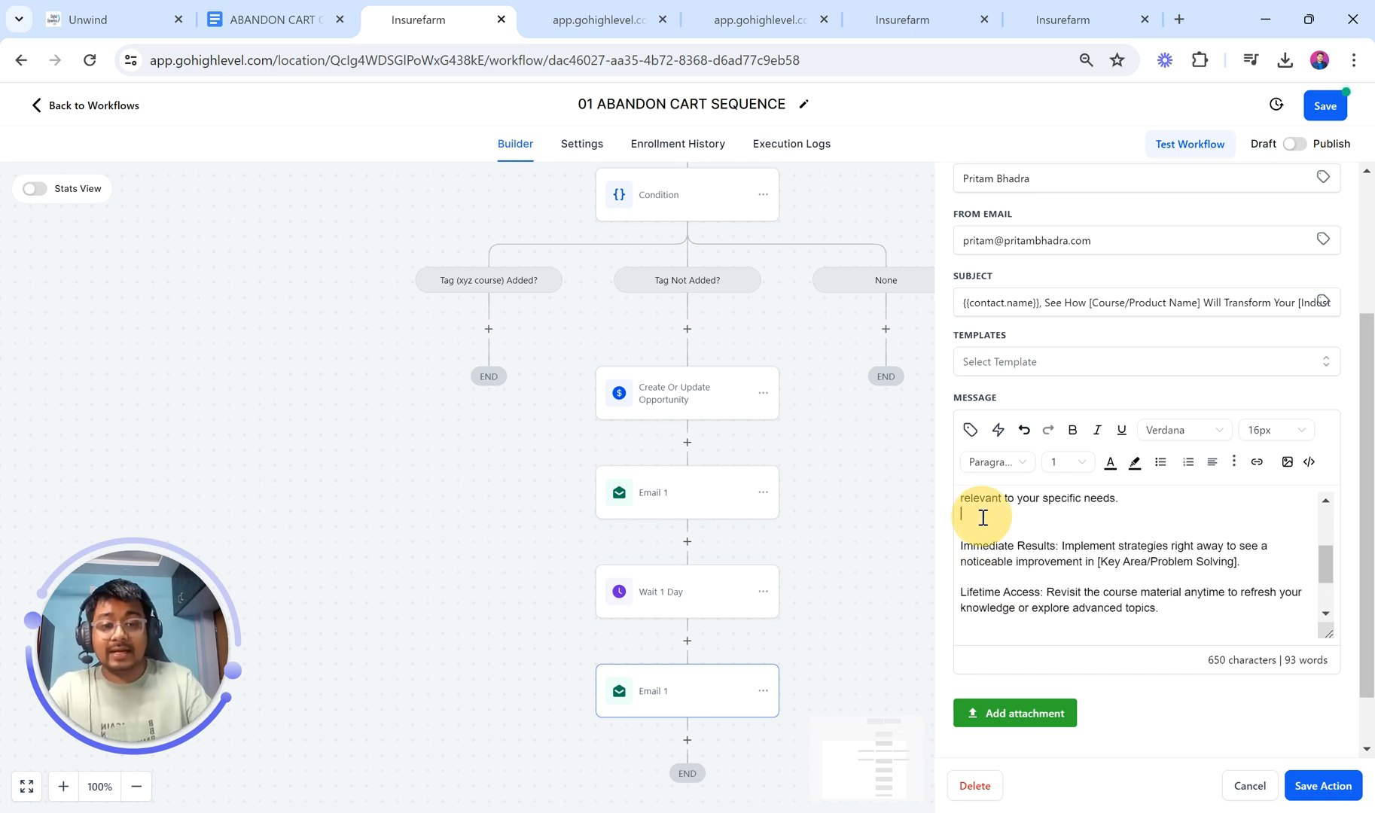
pyautogui.scroll(3, 983, 516)
pyautogui.click(983, 604)
pyautogui.press('BackSpace')
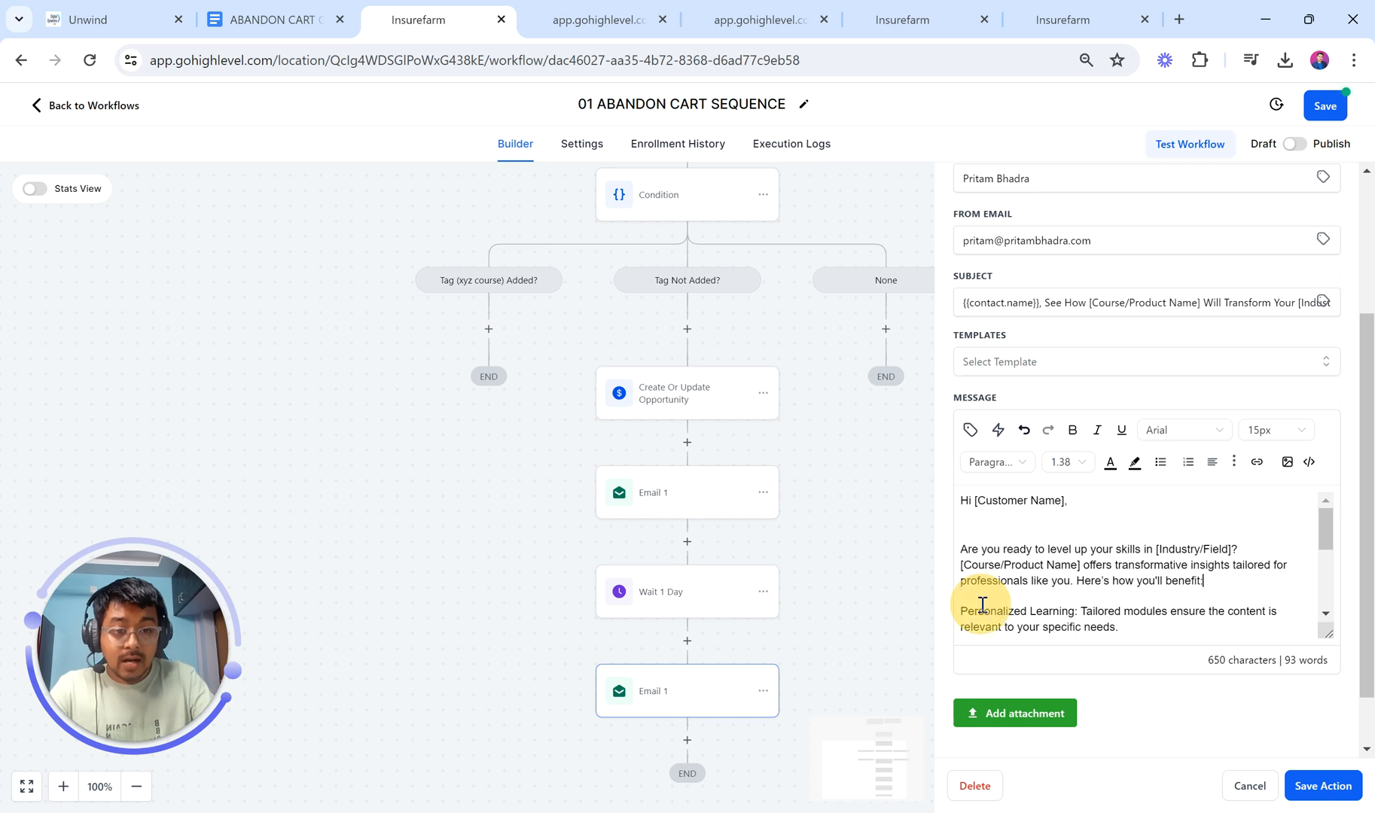
pyautogui.click(971, 533)
pyautogui.press('BackSpace')
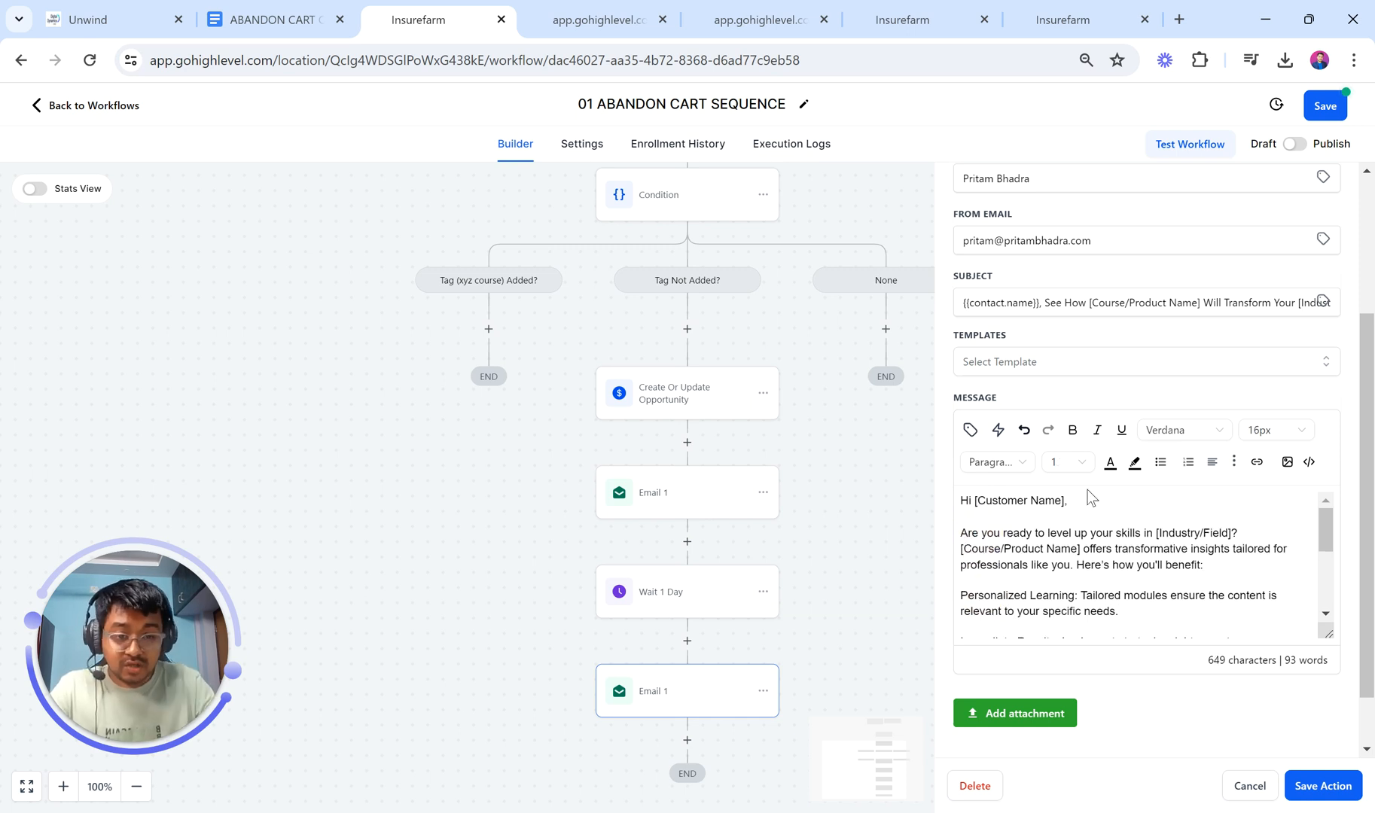
# Step: Replace the greeting's [Customer Name] with Contact > Full Name and save Email 2
pyautogui.moveTo(1066, 503); pyautogui.dragTo(972, 501)
pyautogui.press('BackSpace')
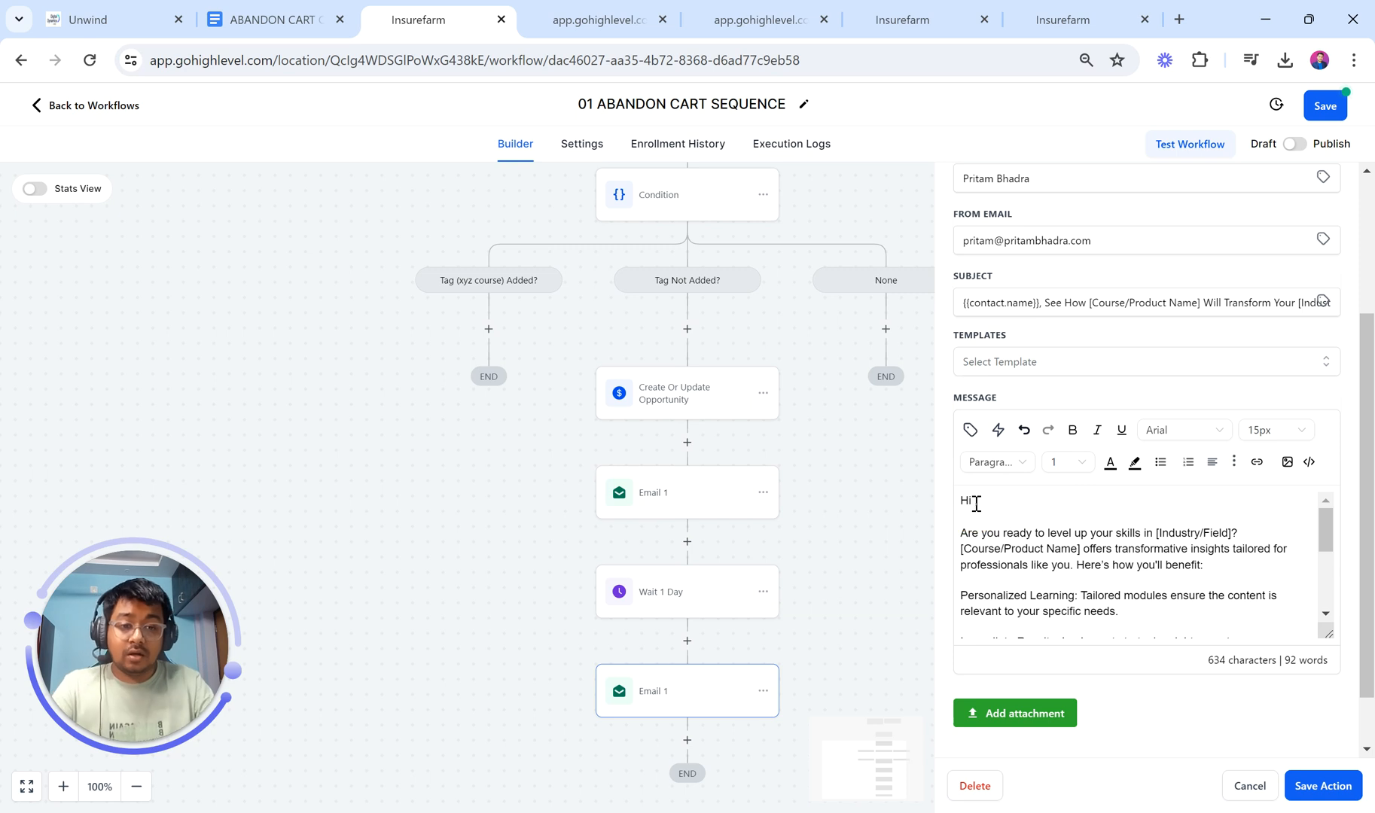
pyautogui.click(970, 429)
pyautogui.click(917, 511)
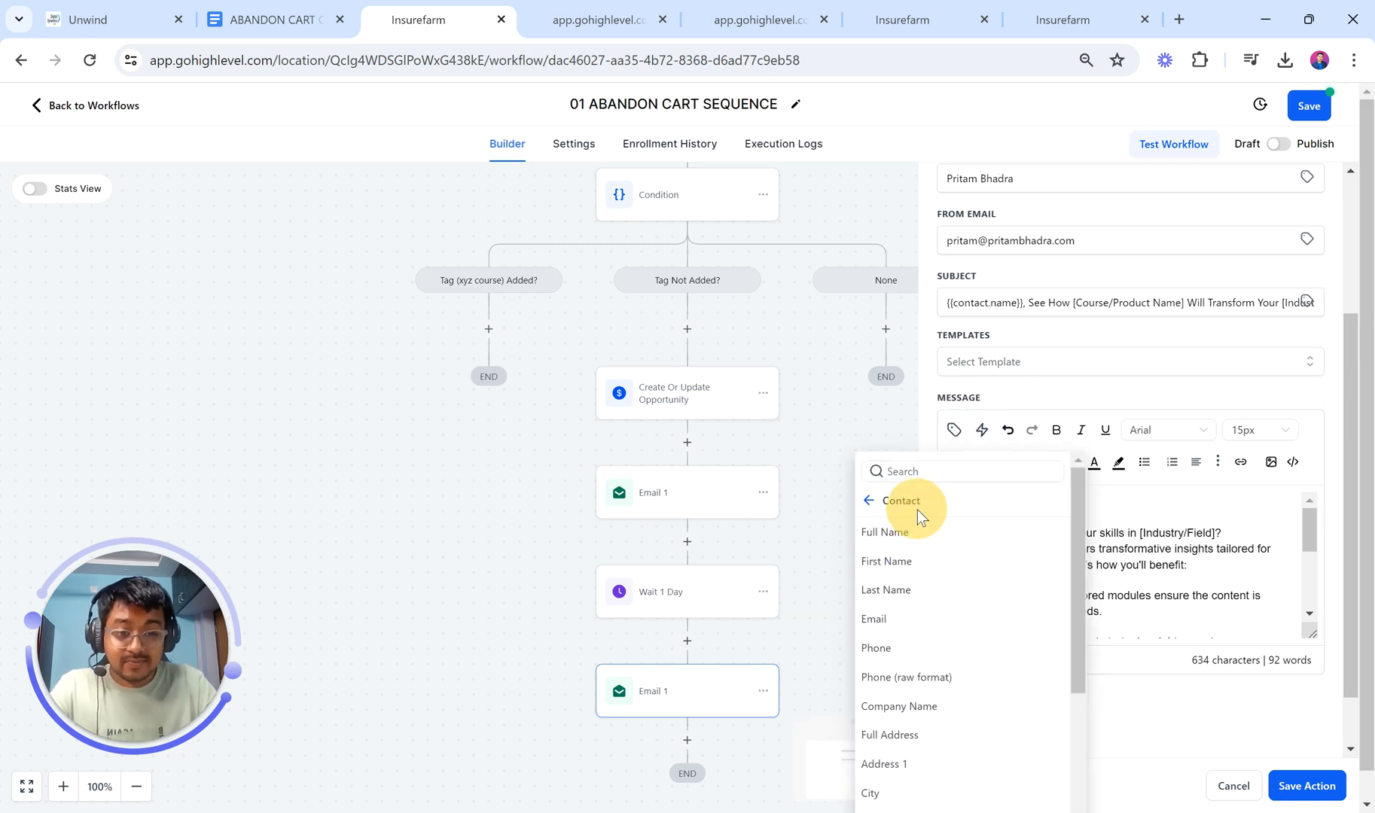
pyautogui.click(903, 531)
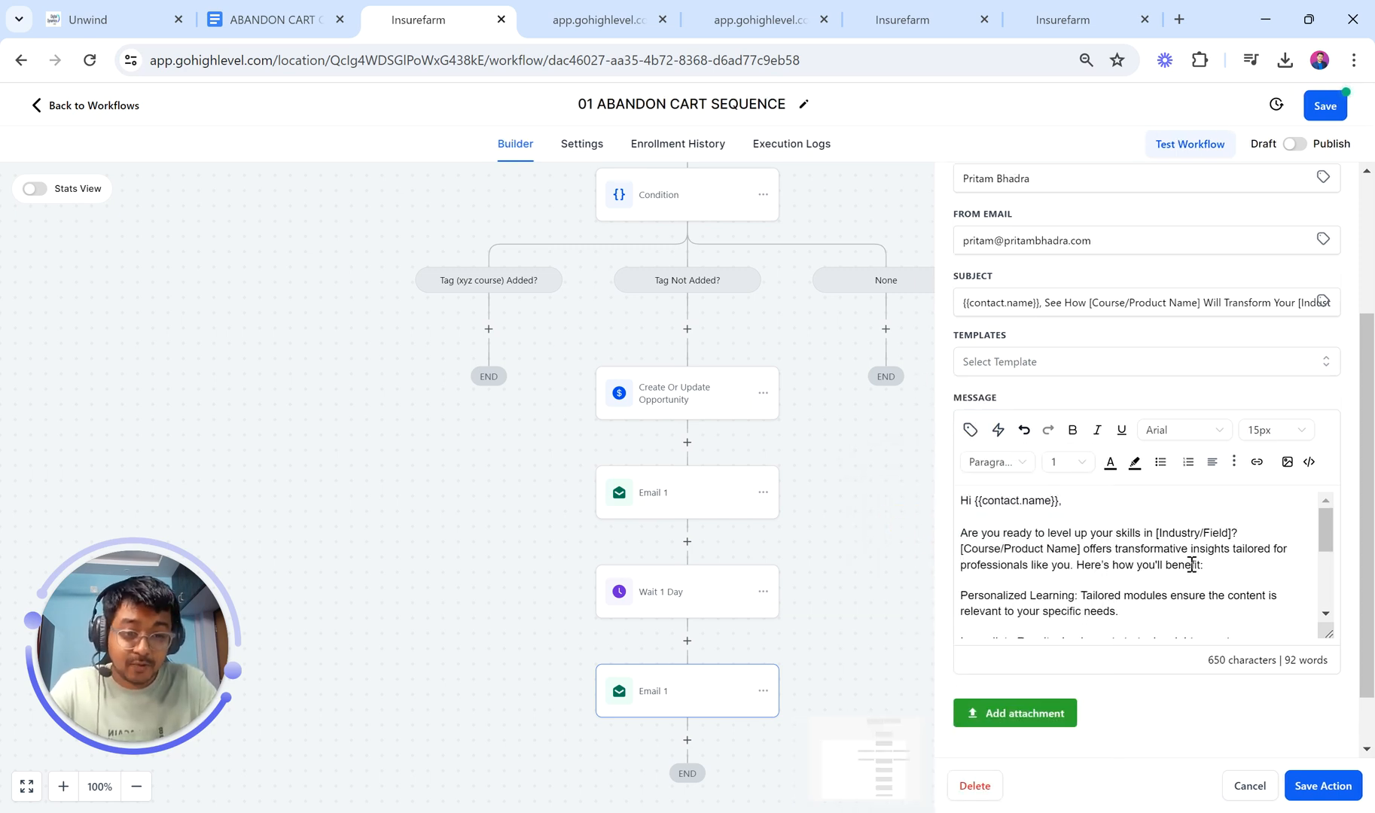
pyautogui.scroll(-1, 1190, 563)
pyautogui.scroll(1, 1187, 561)
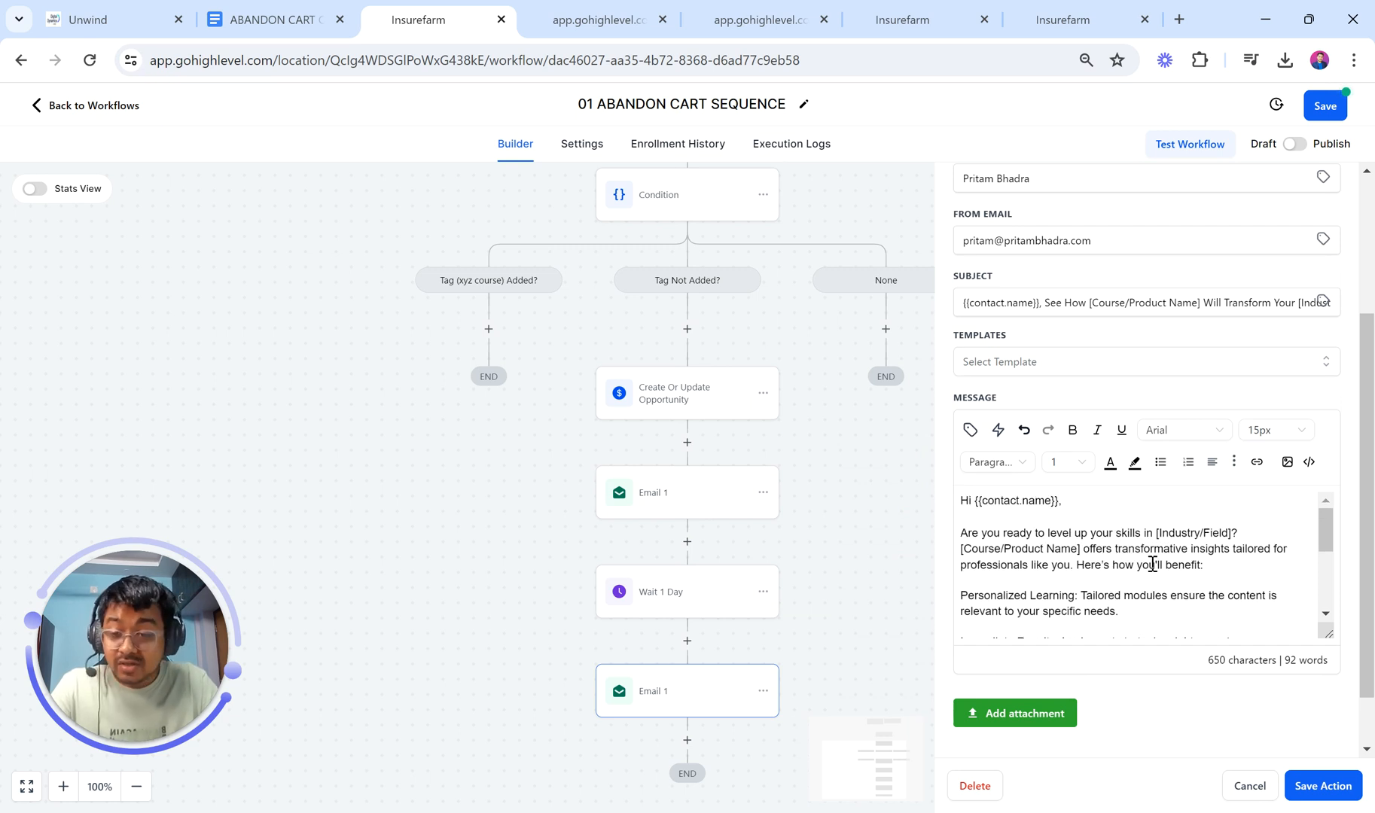
pyautogui.moveTo(1156, 534); pyautogui.dragTo(1233, 533)
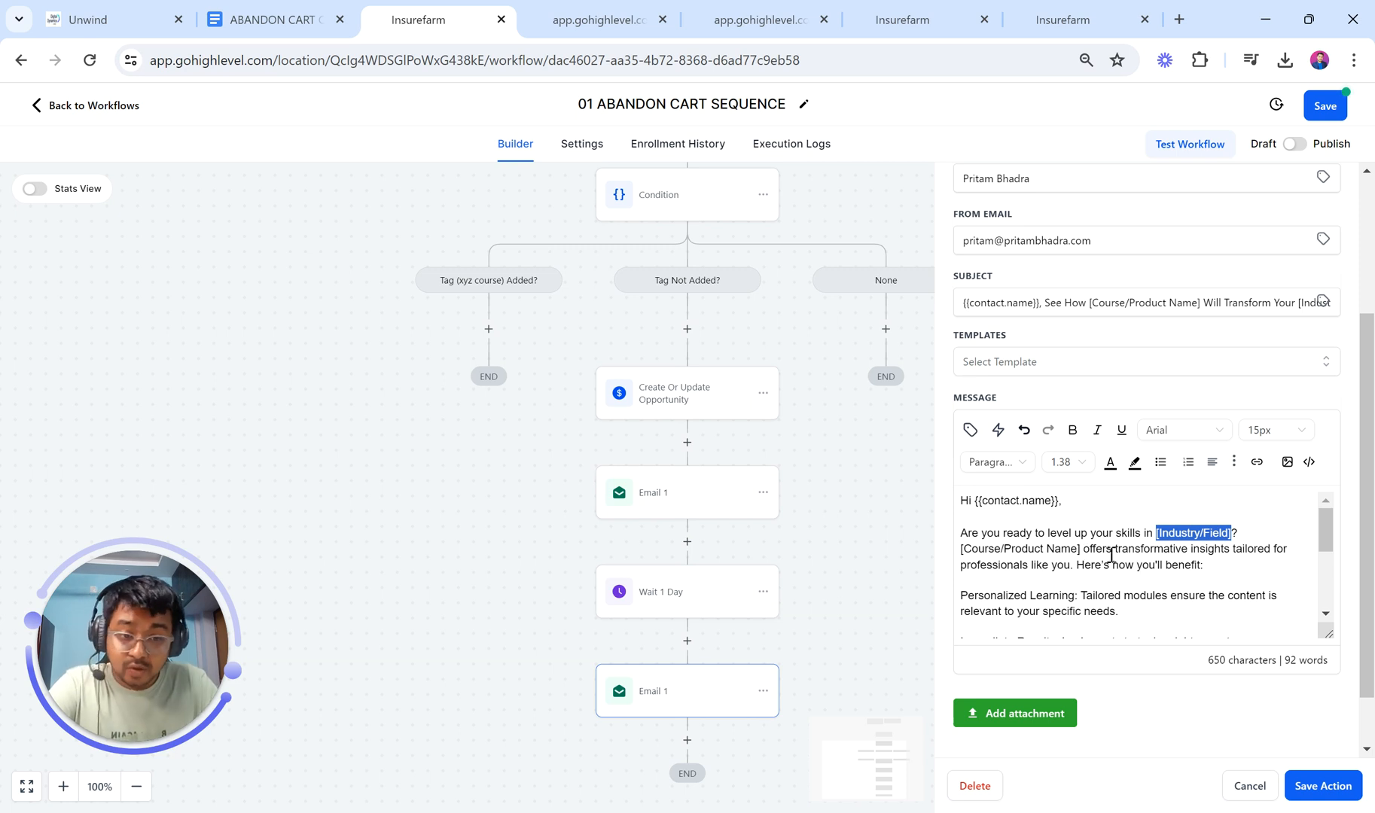
pyautogui.scroll(-5, 1111, 557)
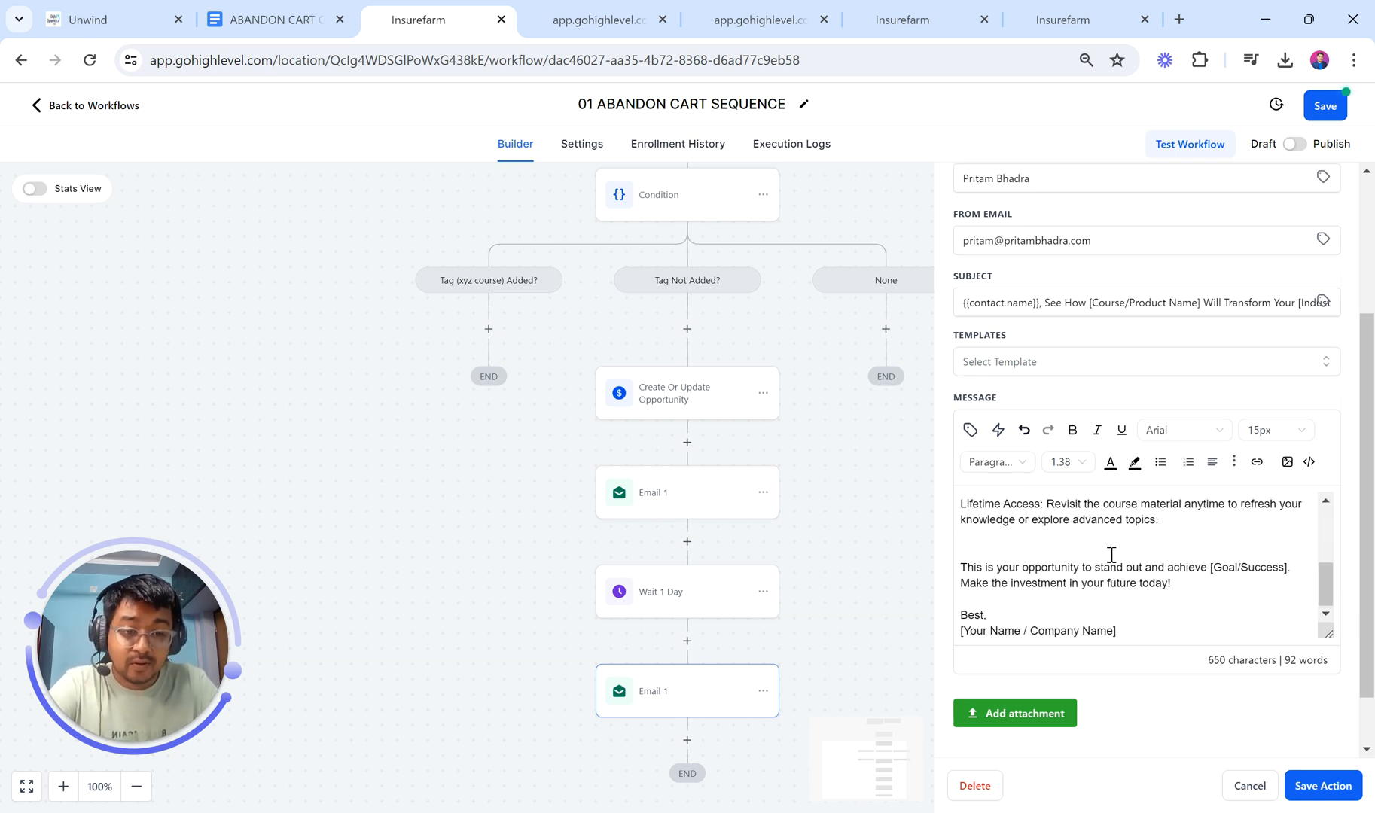
pyautogui.click(1323, 786)
# Step: Copy the Wait 1 Day step and paste it at the end of the sequence
pyautogui.scroll(-3, 936, 694)
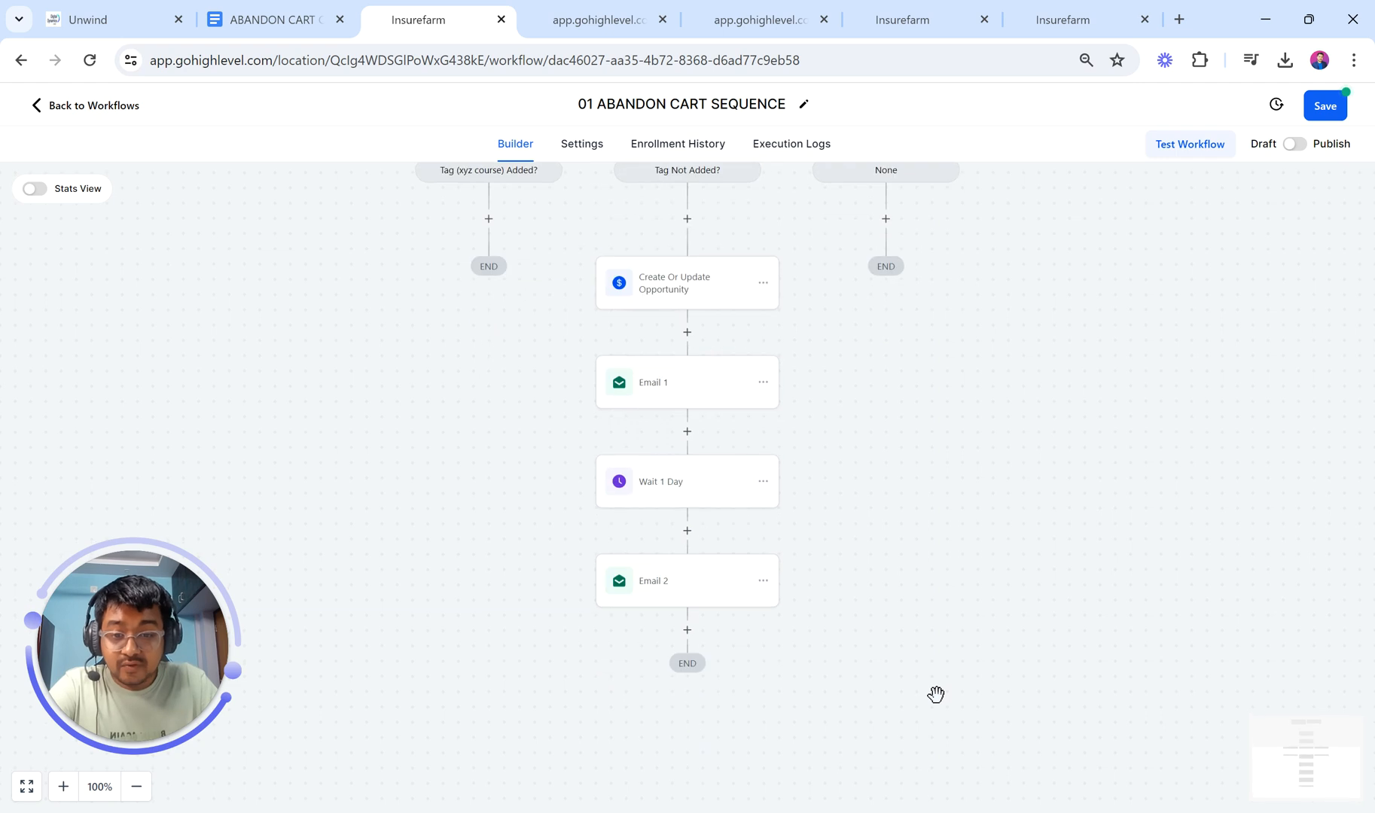
pyautogui.click(763, 418)
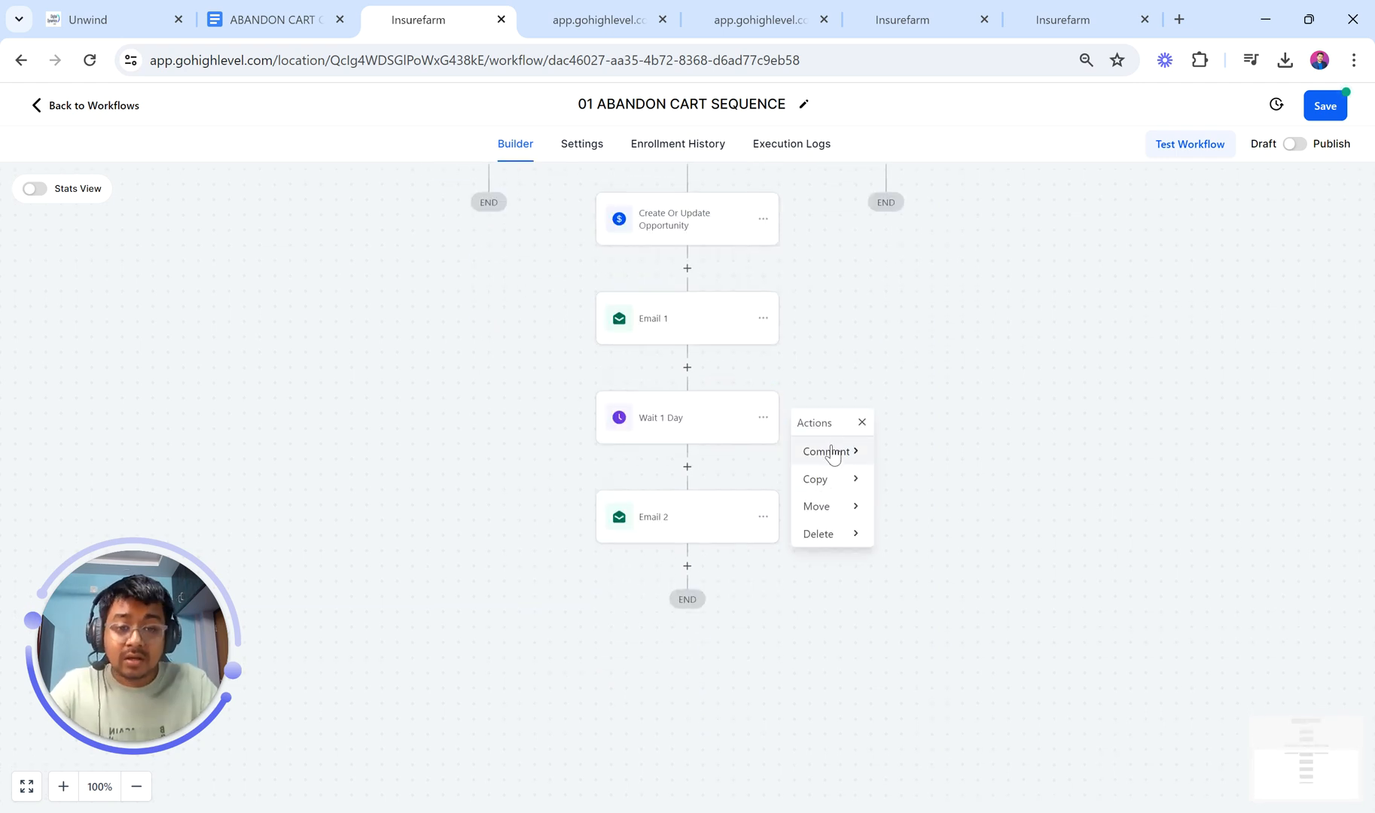
pyautogui.click(821, 481)
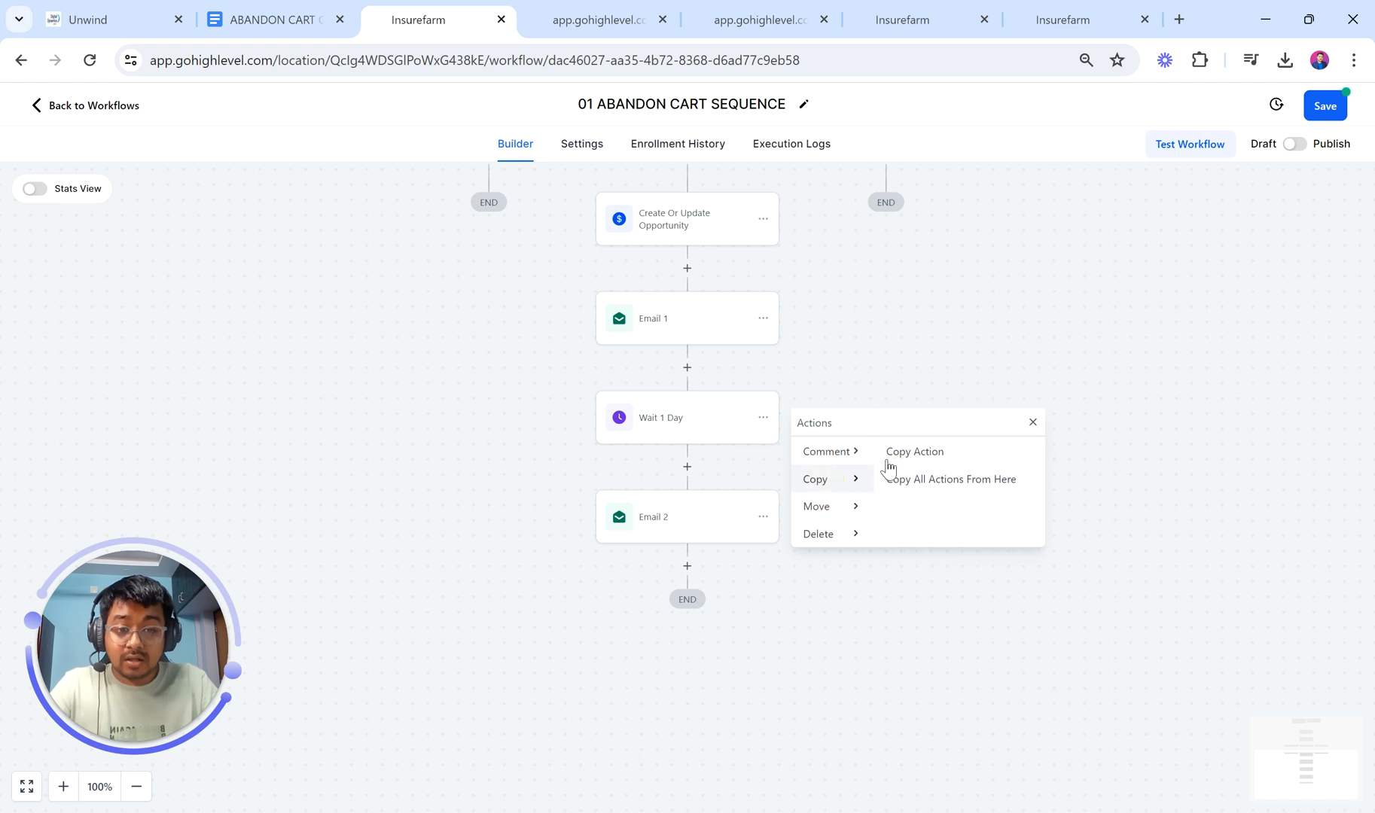
pyautogui.click(893, 463)
pyautogui.click(686, 565)
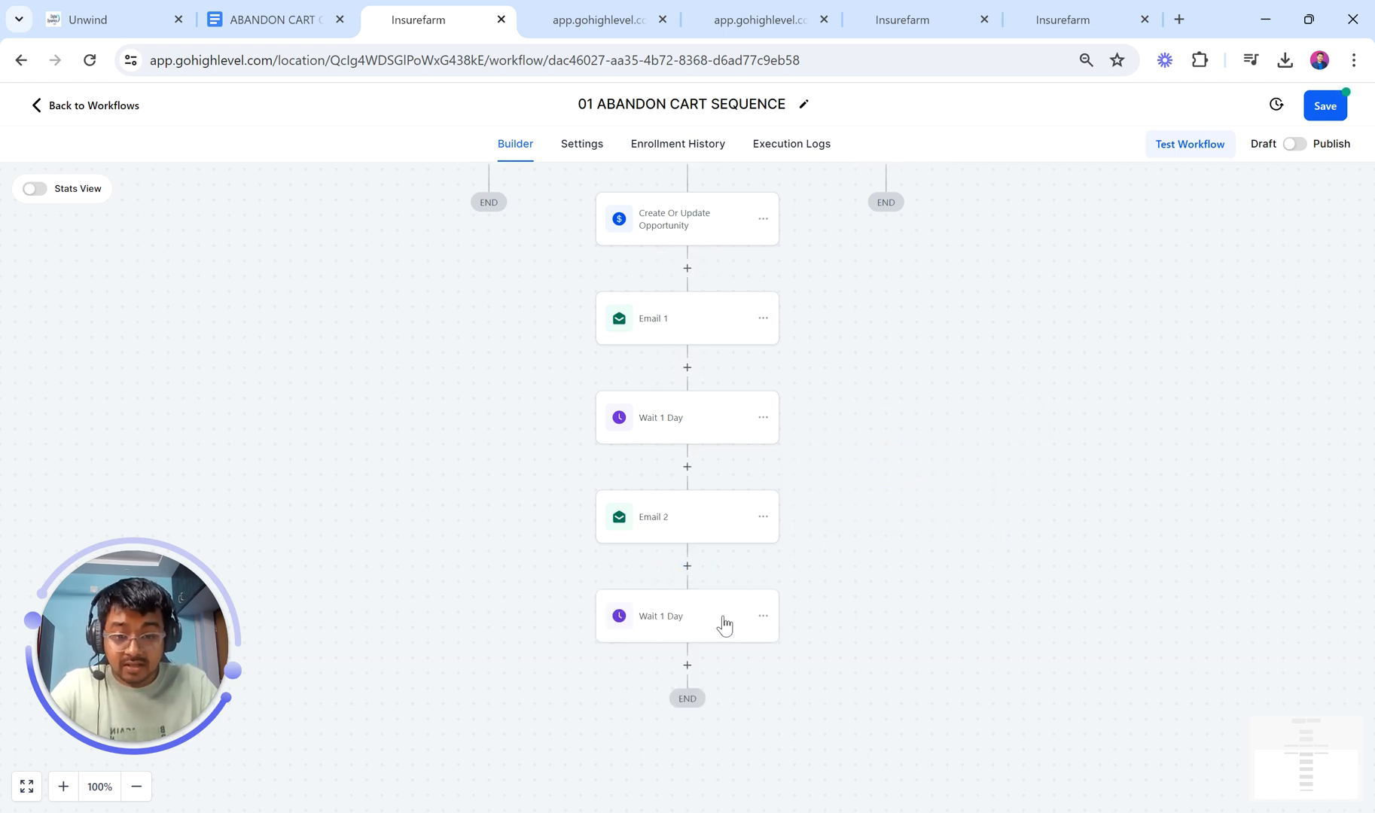
# Step: Copy the Email 2 step and paste it after the new wait
pyautogui.click(764, 518)
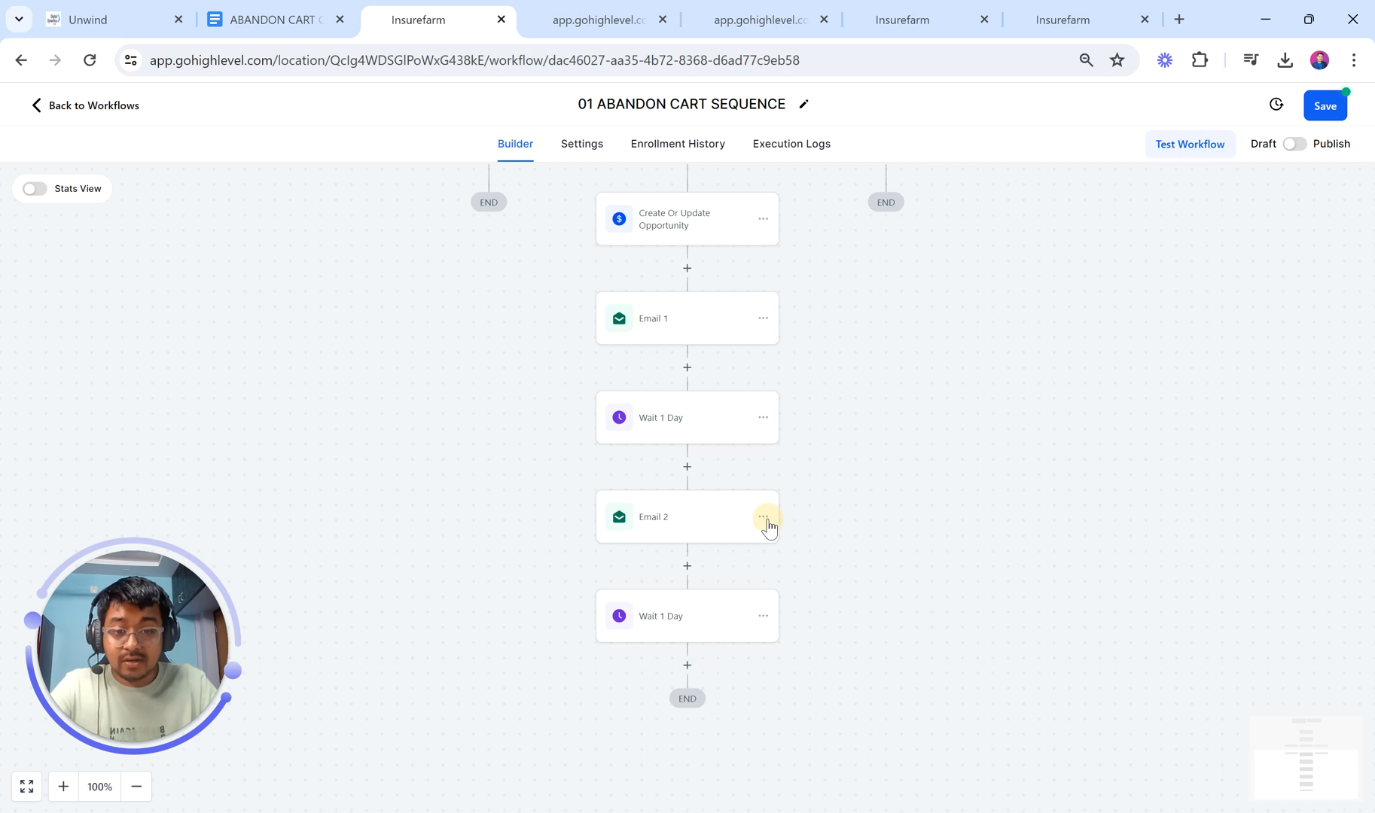
pyautogui.click(838, 590)
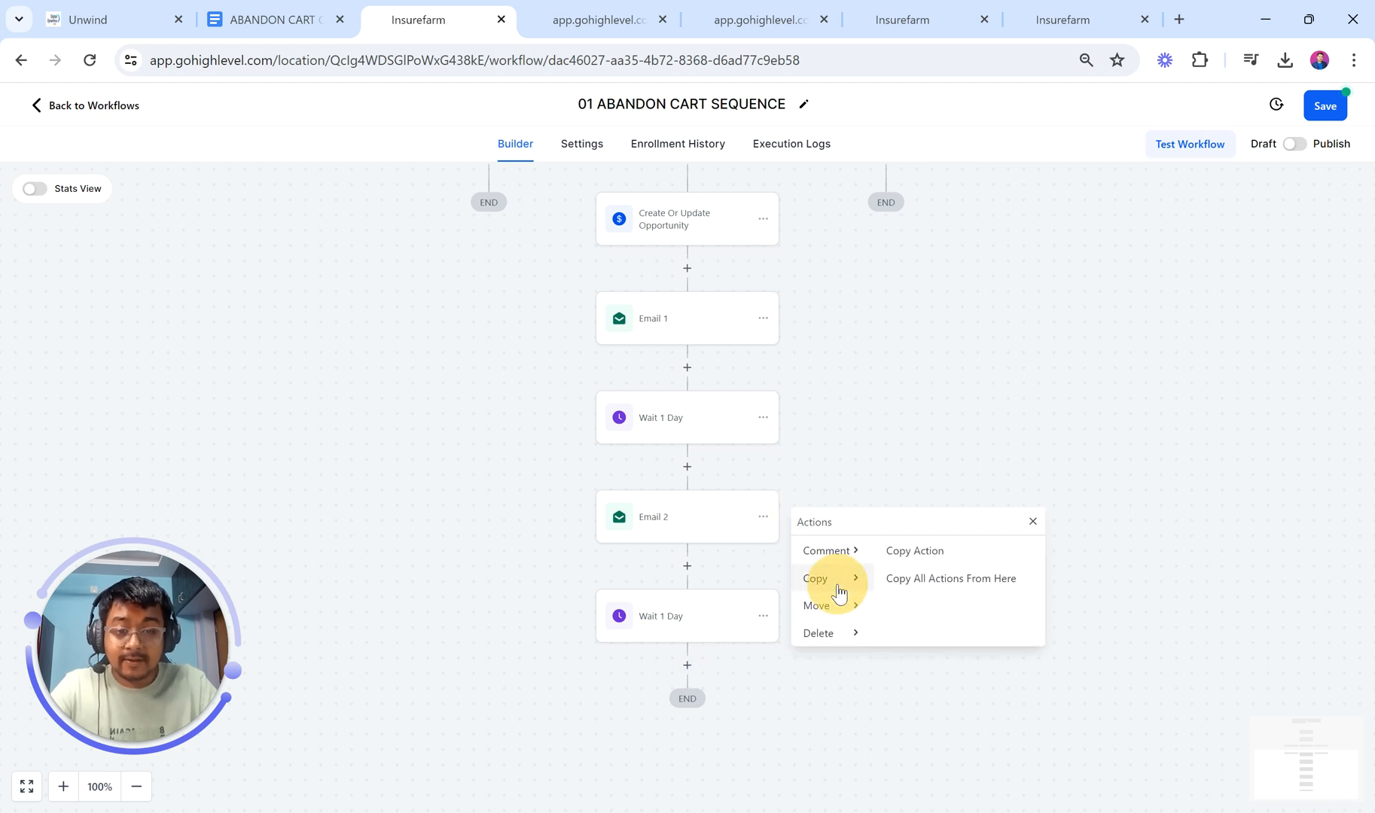
pyautogui.click(899, 558)
pyautogui.click(705, 670)
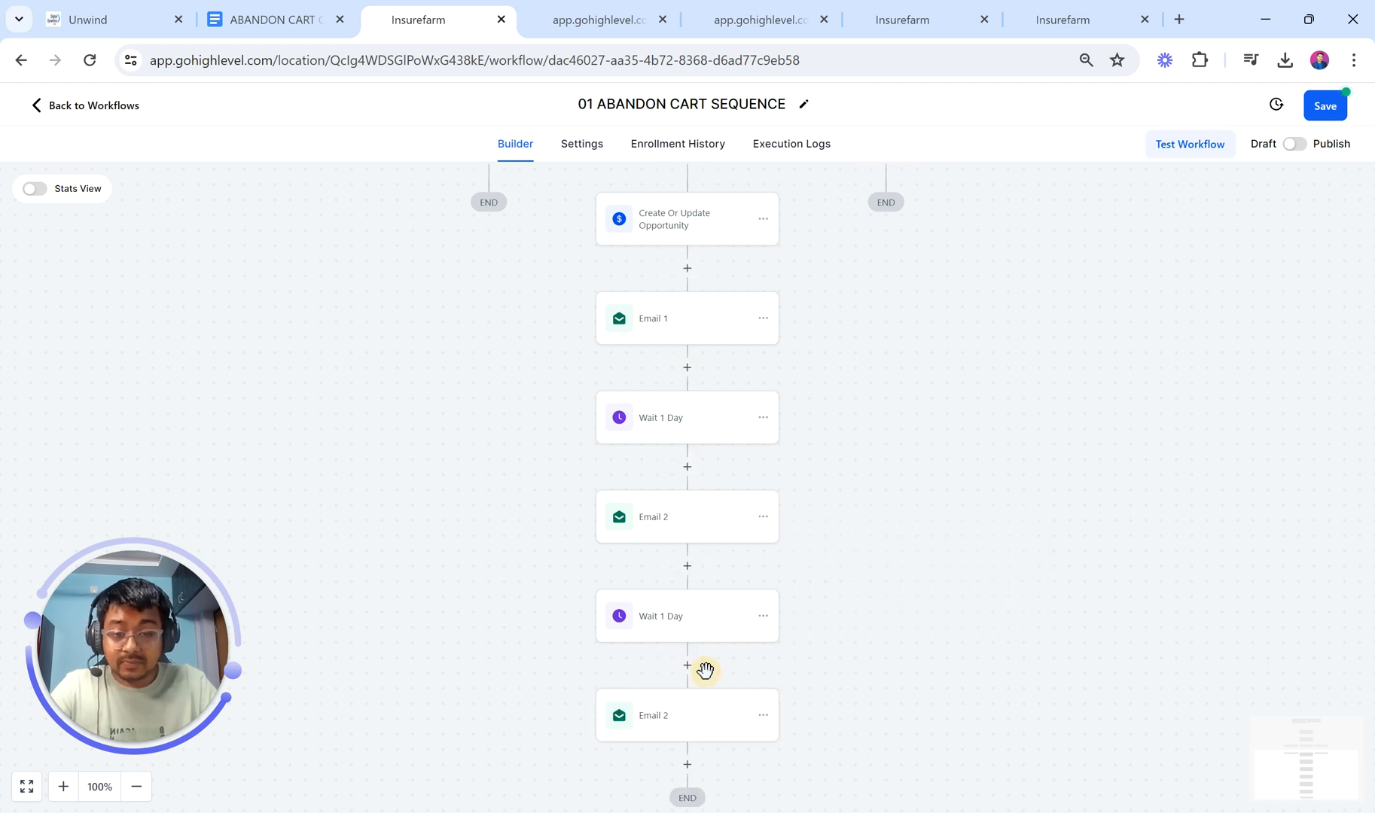
pyautogui.scroll(-2, 678, 640)
# Step: Rename the copied email's action name from Email 2 to Email 3
pyautogui.click(643, 591)
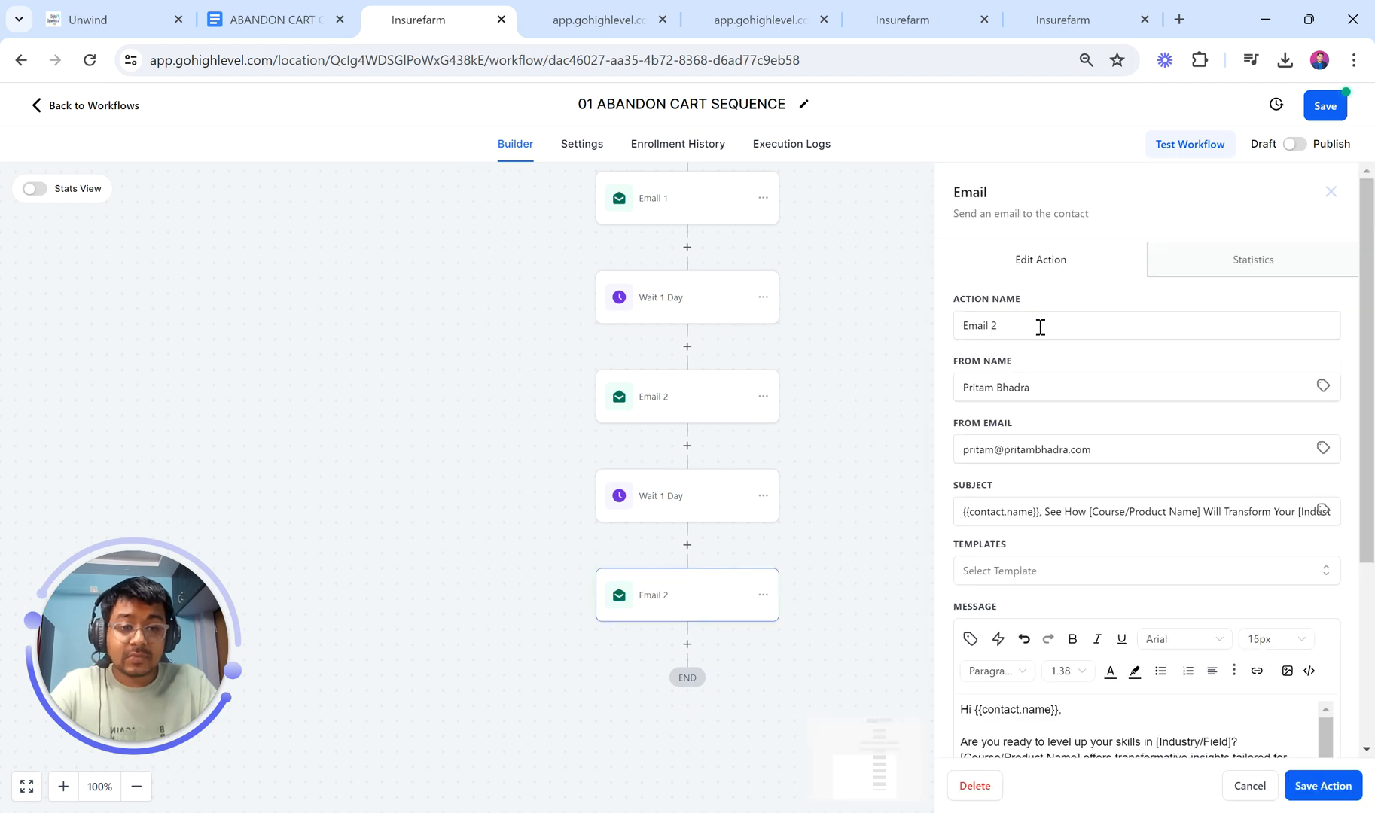
pyautogui.click(1040, 327)
pyautogui.press('BackSpace')
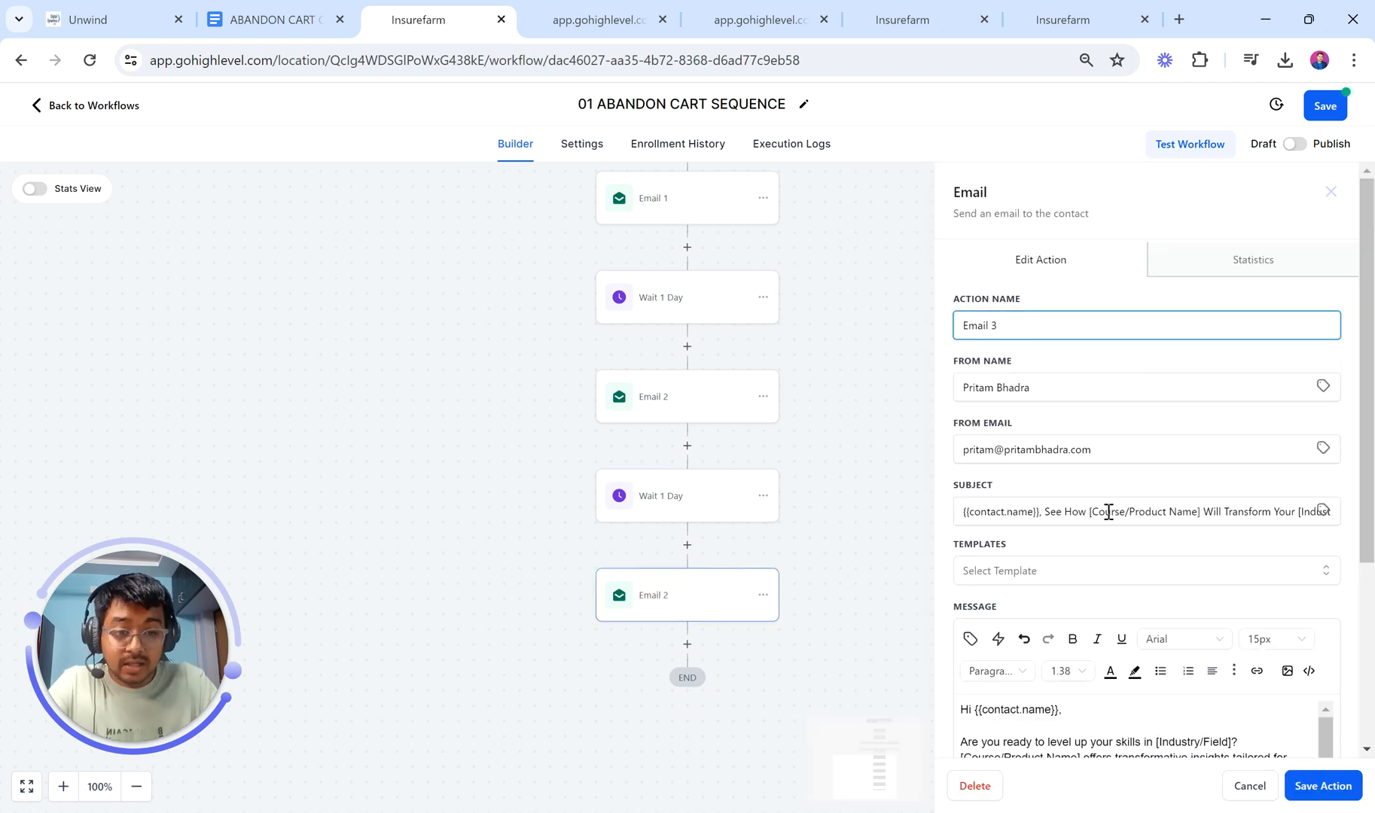
pyautogui.click(322, 3)
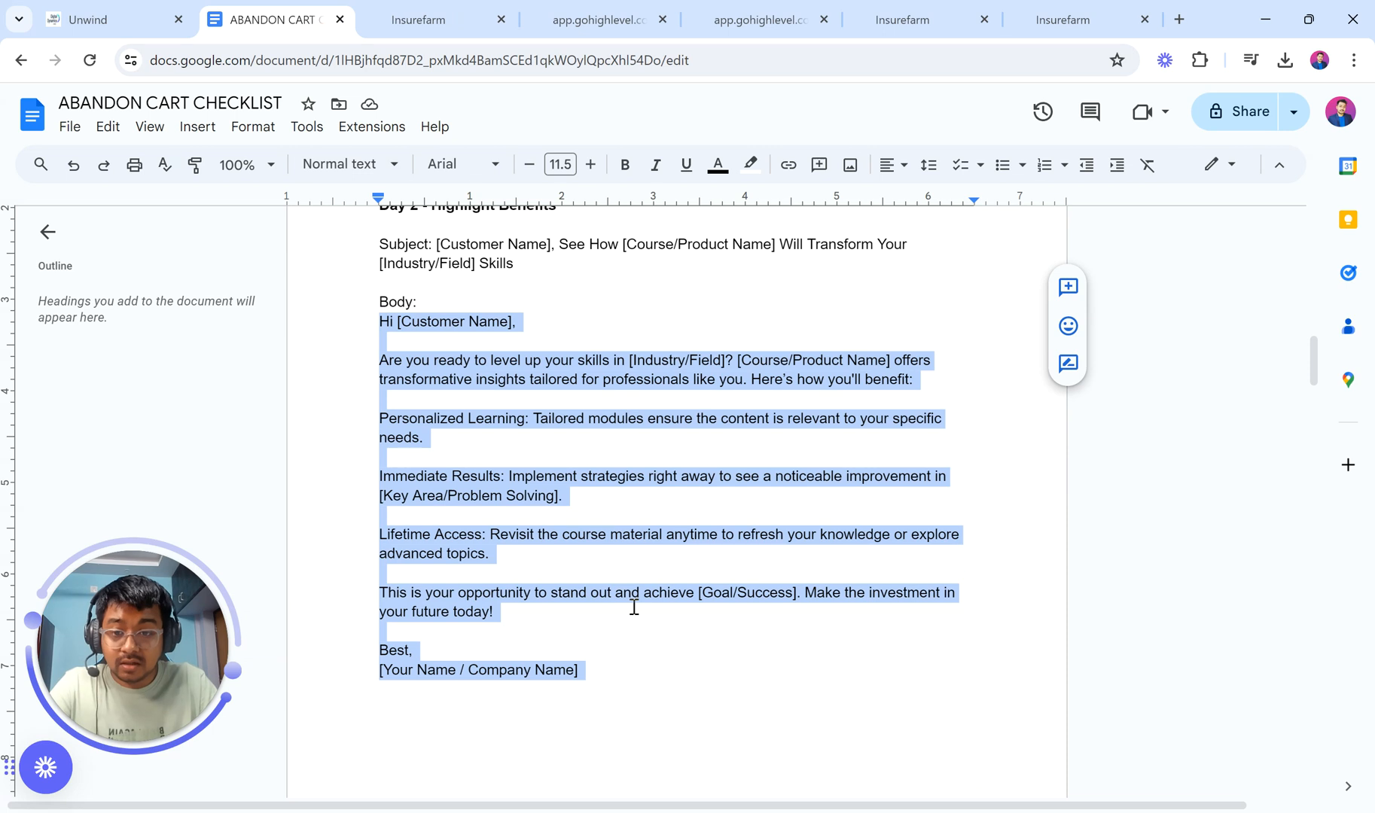
# Step: Copy the Day 3 subject line from the abandon cart checklist document
pyautogui.scroll(-10, 633, 608)
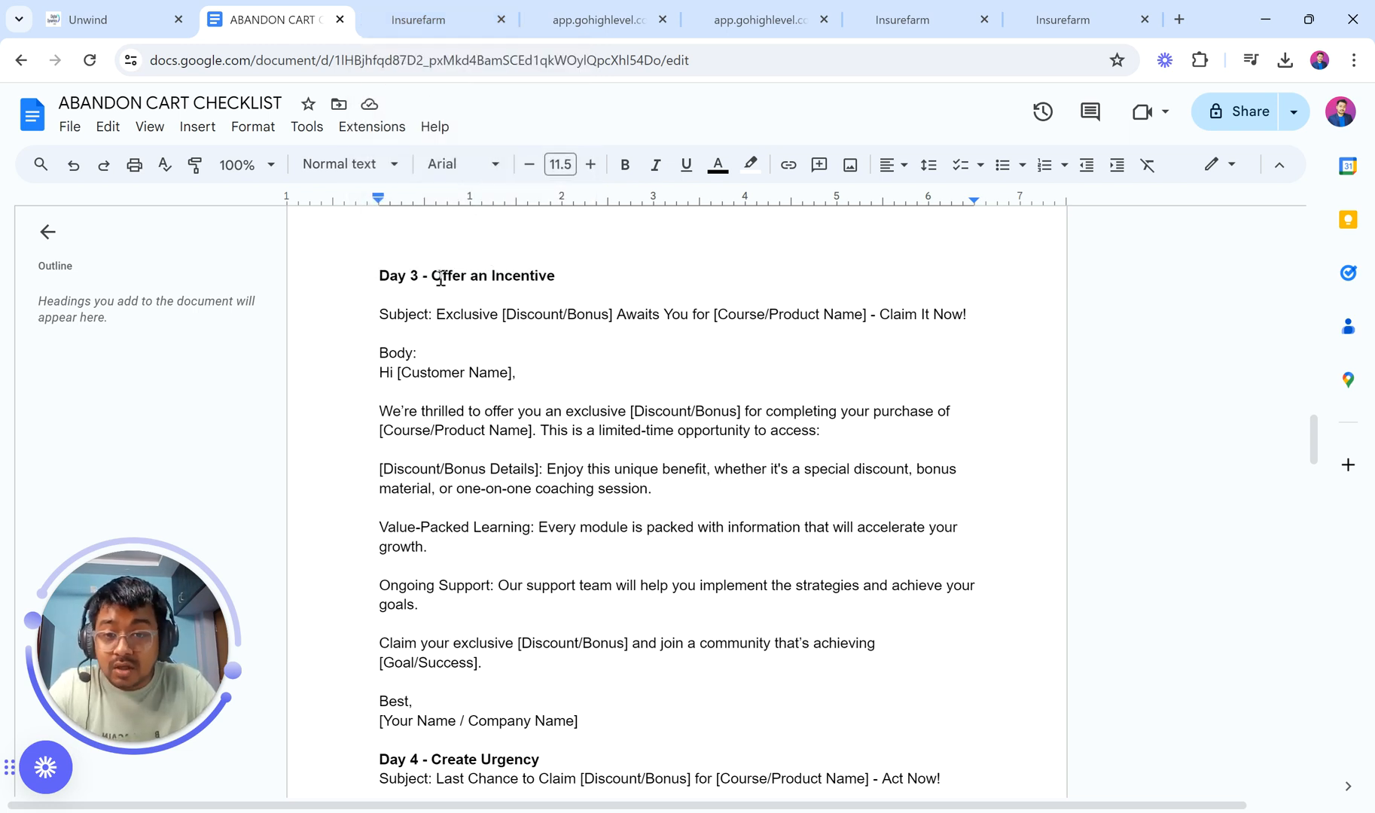
pyautogui.moveTo(437, 315); pyautogui.dragTo(985, 316)
pyautogui.hotkey('ctrl', 'c')
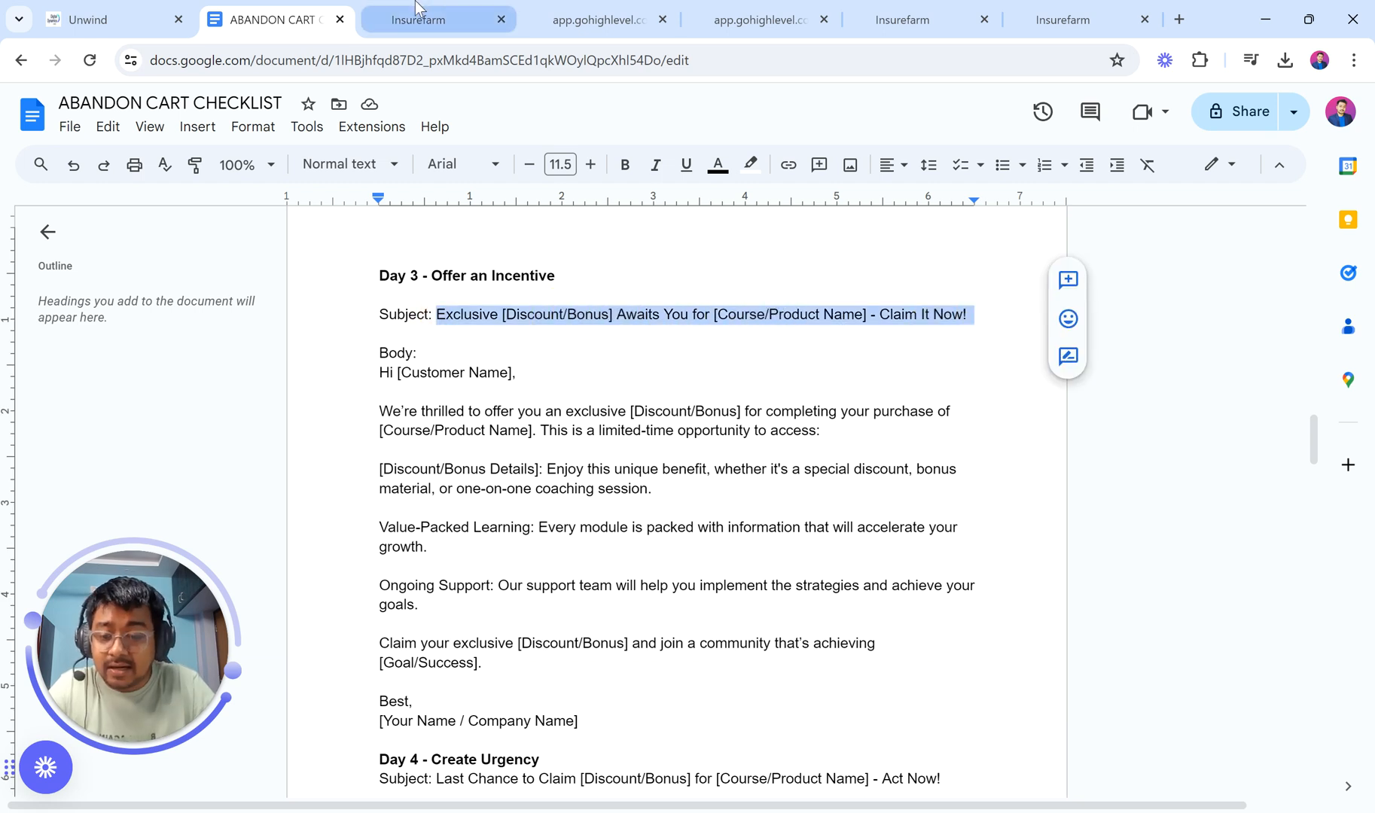
pyautogui.click(480, 9)
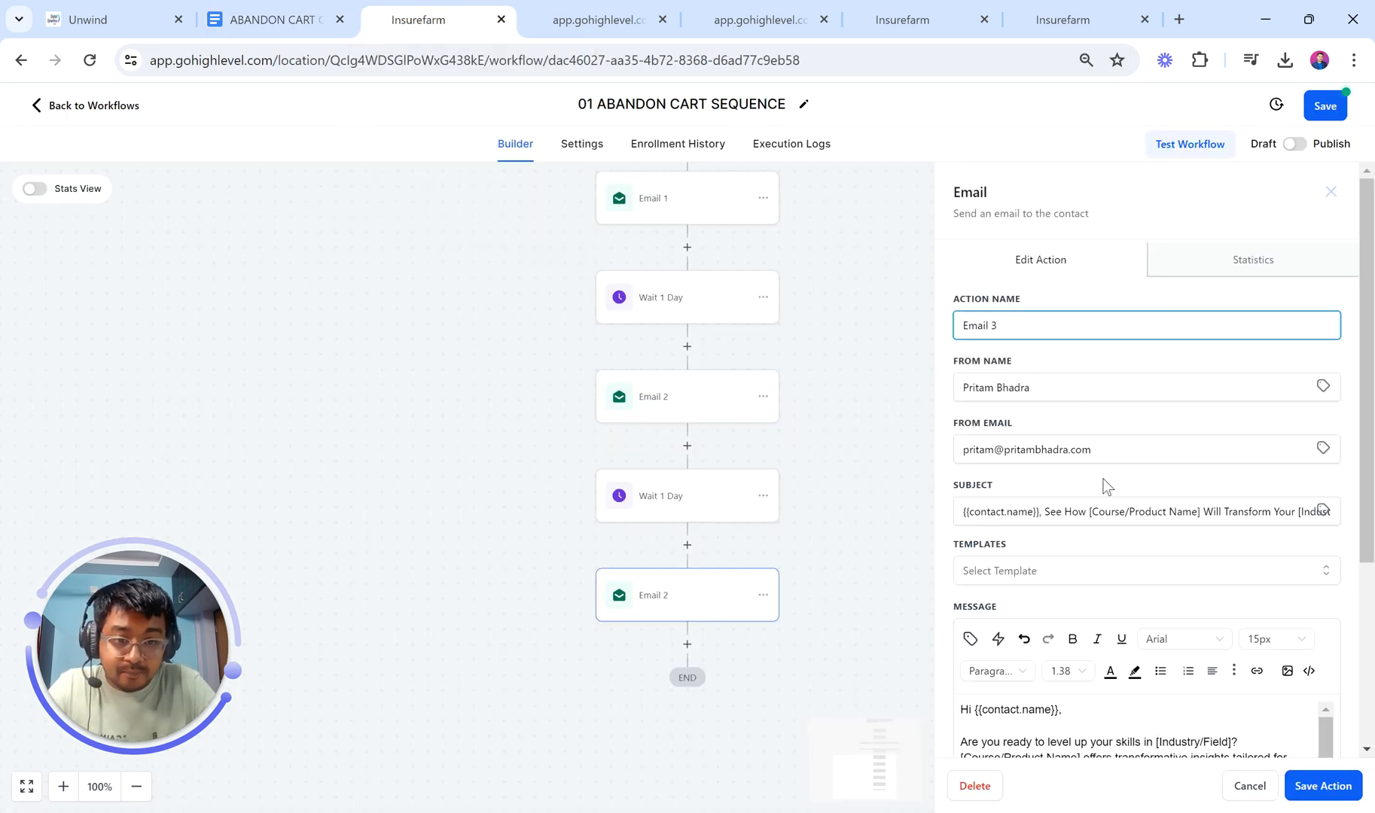
# Step: Replace Email 3's subject with the Day 3 subject line
pyautogui.click(1075, 513)
pyautogui.hotkey('ctrl', 'a')
pyautogui.hotkey('ctrl', 'v')
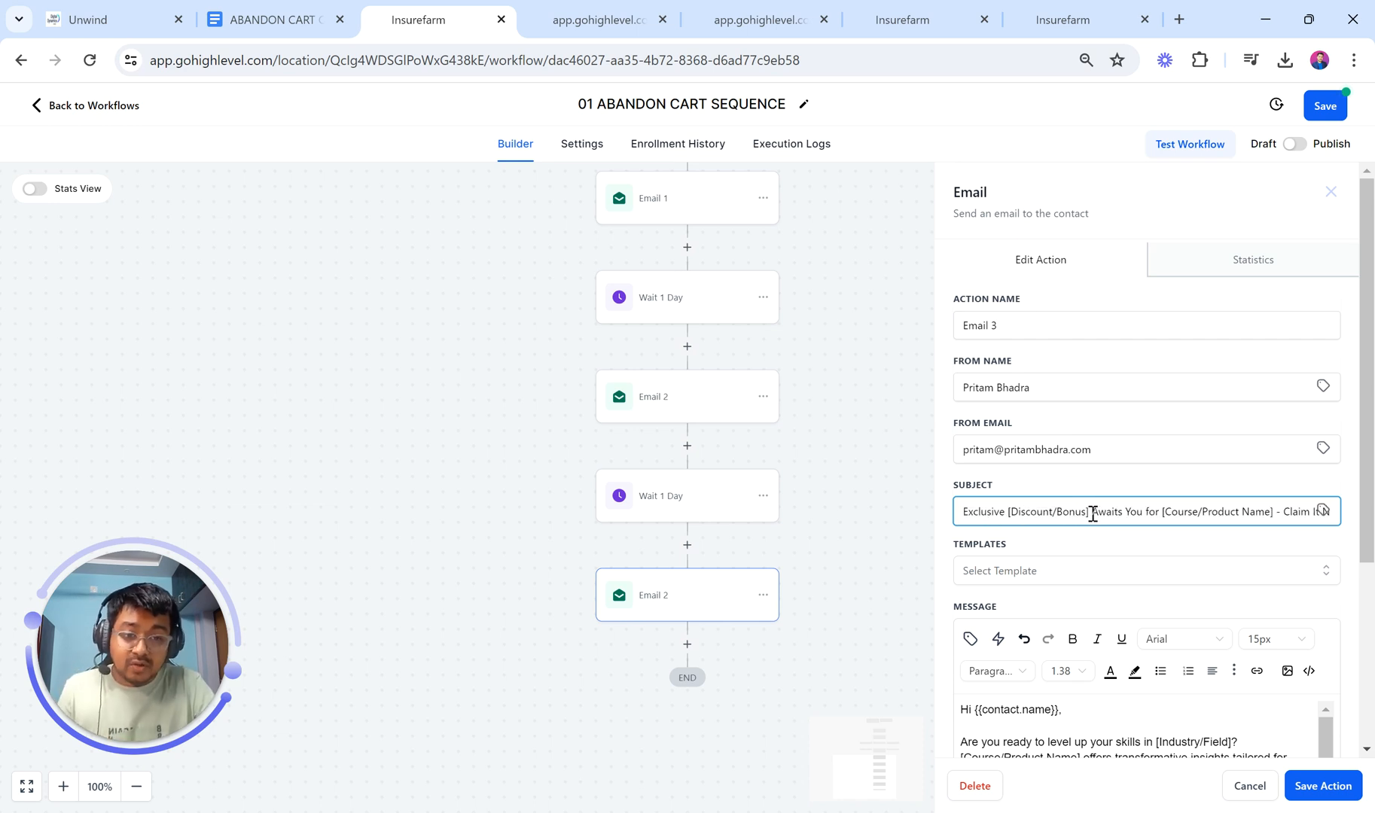
pyautogui.hscroll(1, 1109, 517)
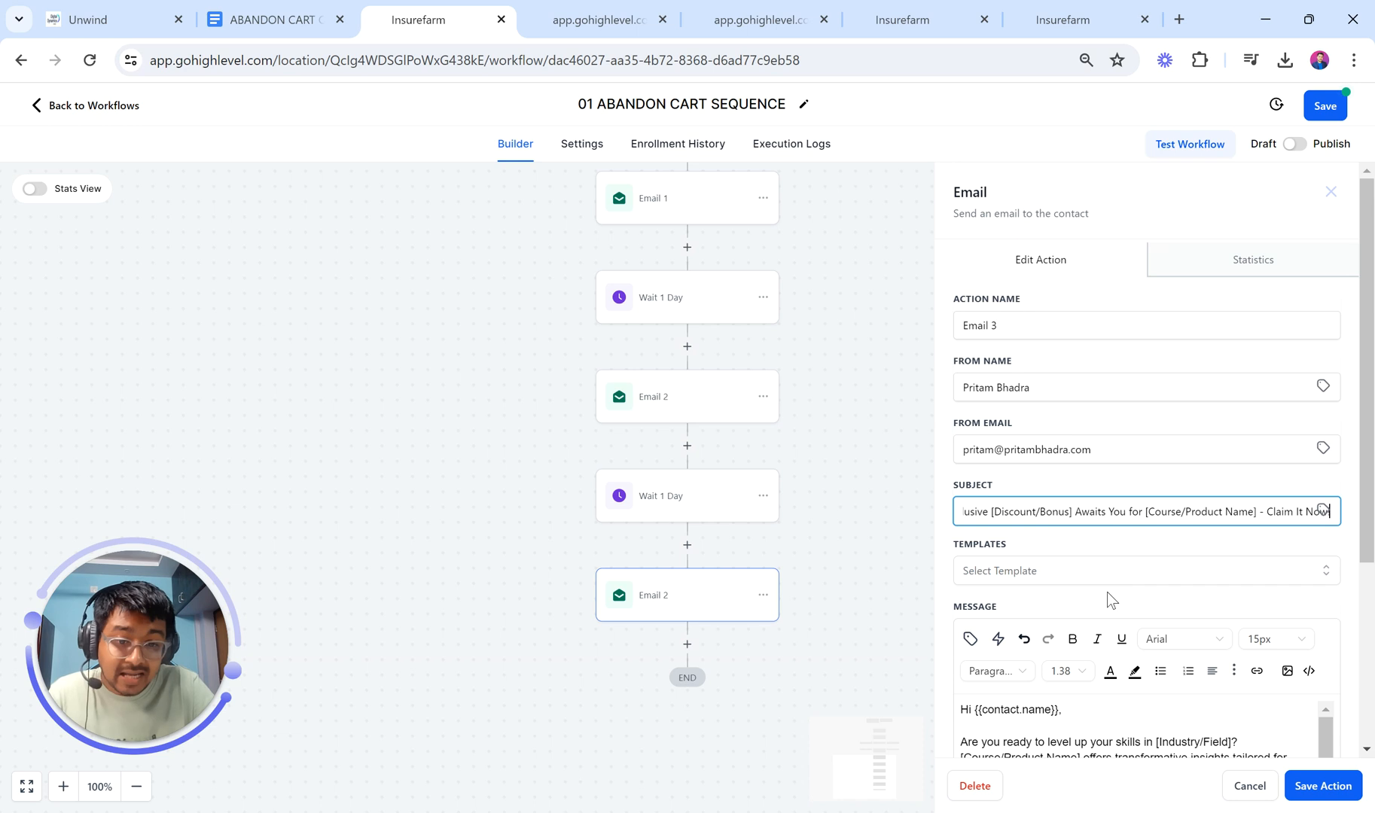
# Step: Copy the Day 3 email body from the checklist and paste it over the old message
pyautogui.click(271, 18)
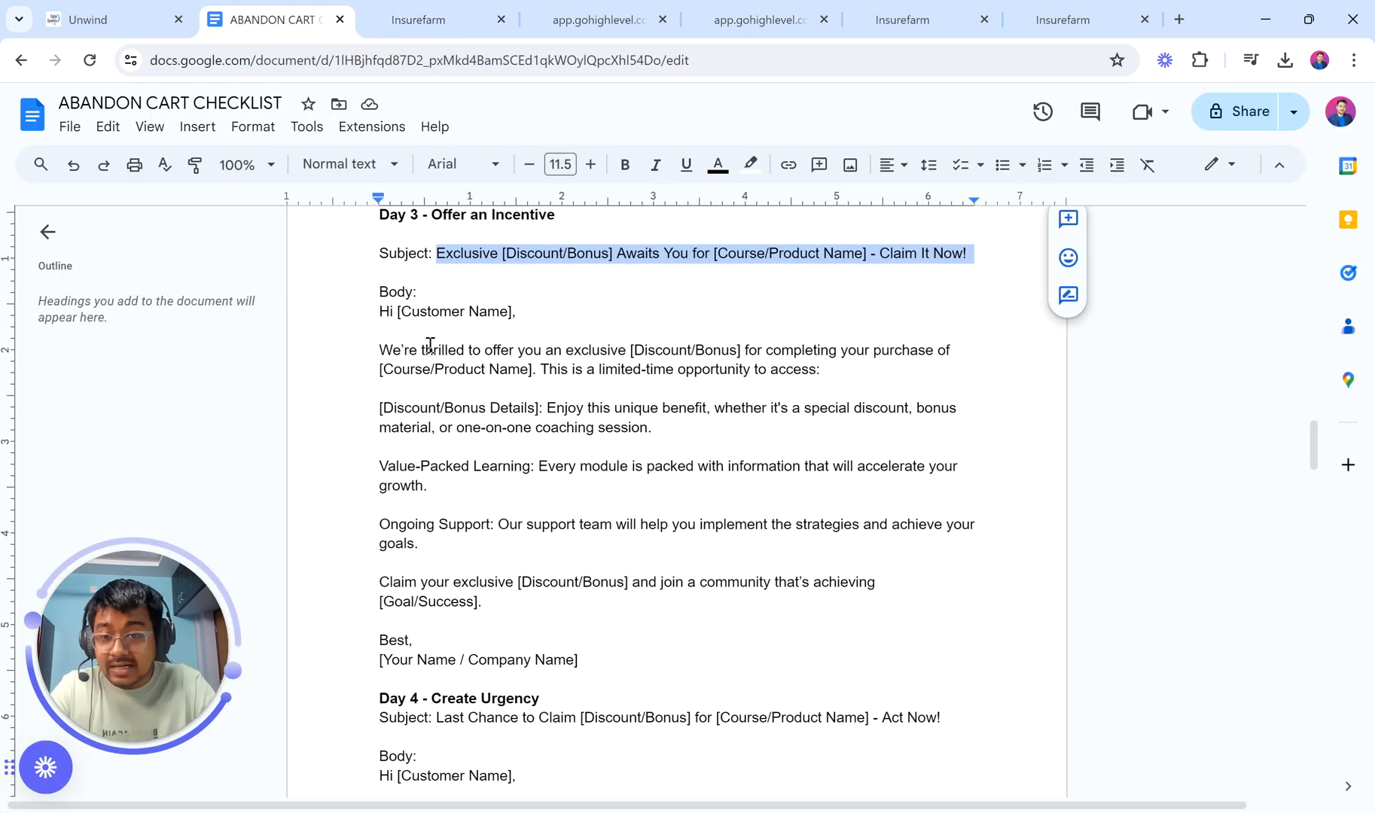
pyautogui.moveTo(382, 313); pyautogui.dragTo(597, 661)
pyautogui.click(410, 19)
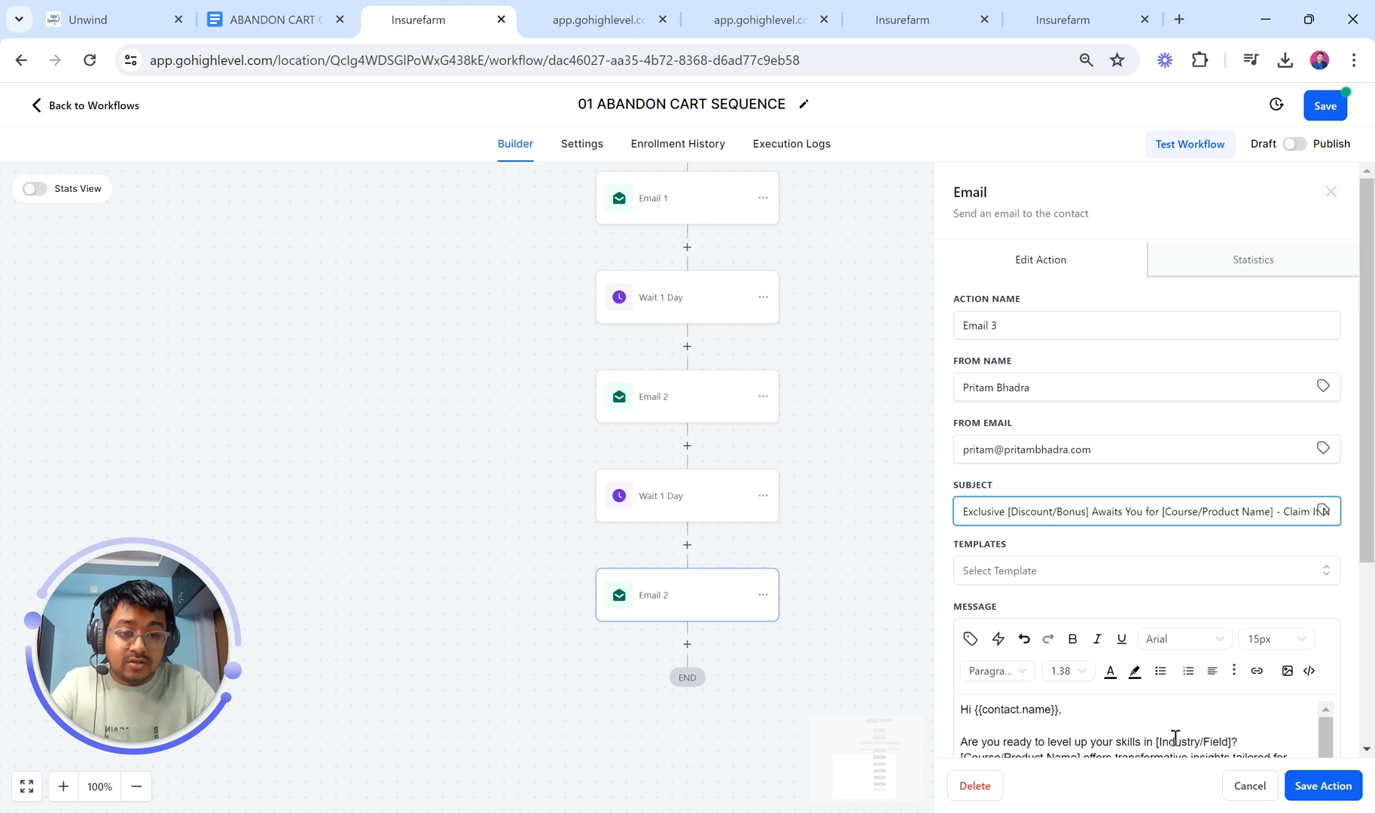
pyautogui.click(1126, 738)
pyautogui.hotkey('ctrl', 'a')
pyautogui.hotkey('ctrl', 'v')
# Step: Remove the extra blank lines around the greeting, offer details, Ongoing Support, Claim and Best, paragraphs
pyautogui.scroll(-4, 1127, 738)
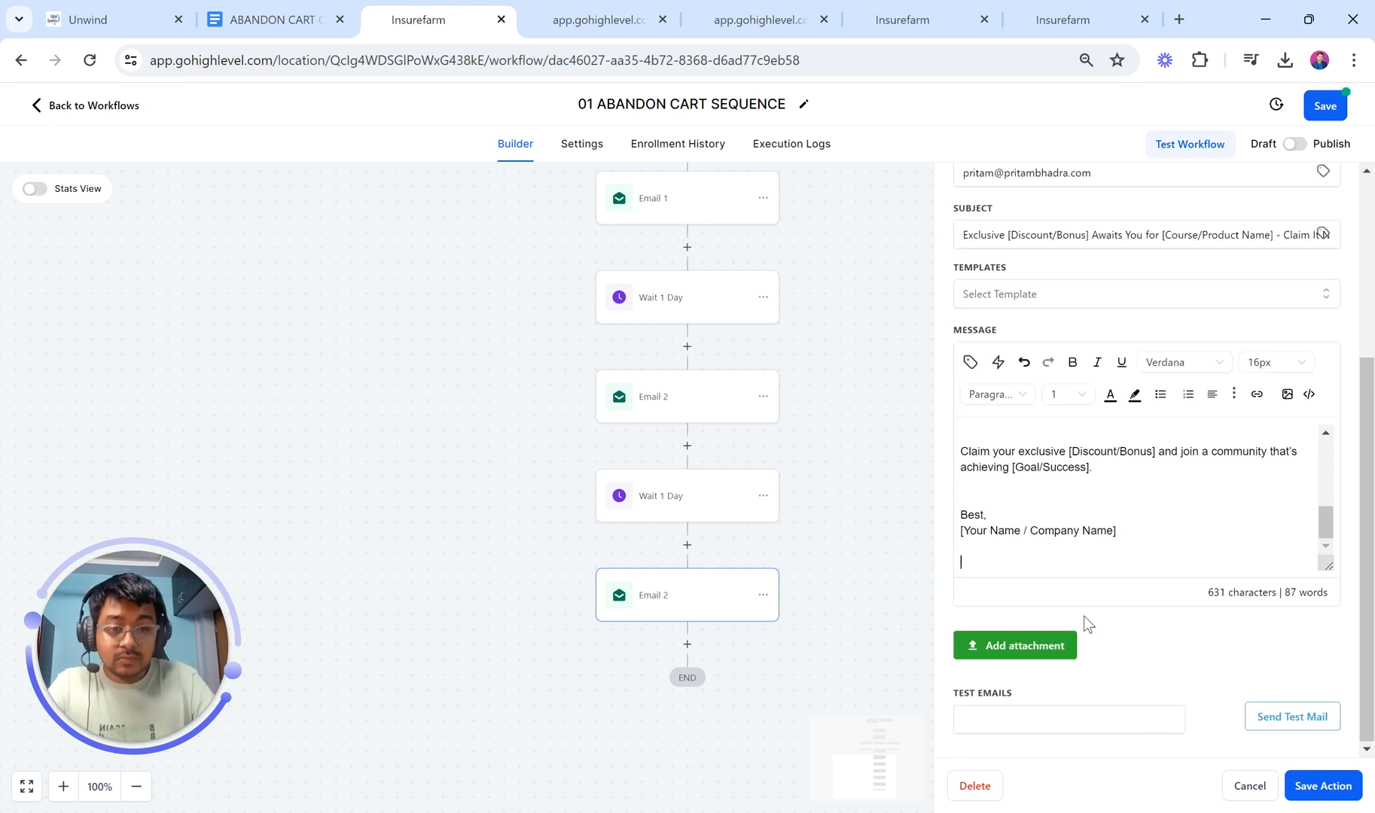
pyautogui.click(964, 513)
pyautogui.press('BackSpace')
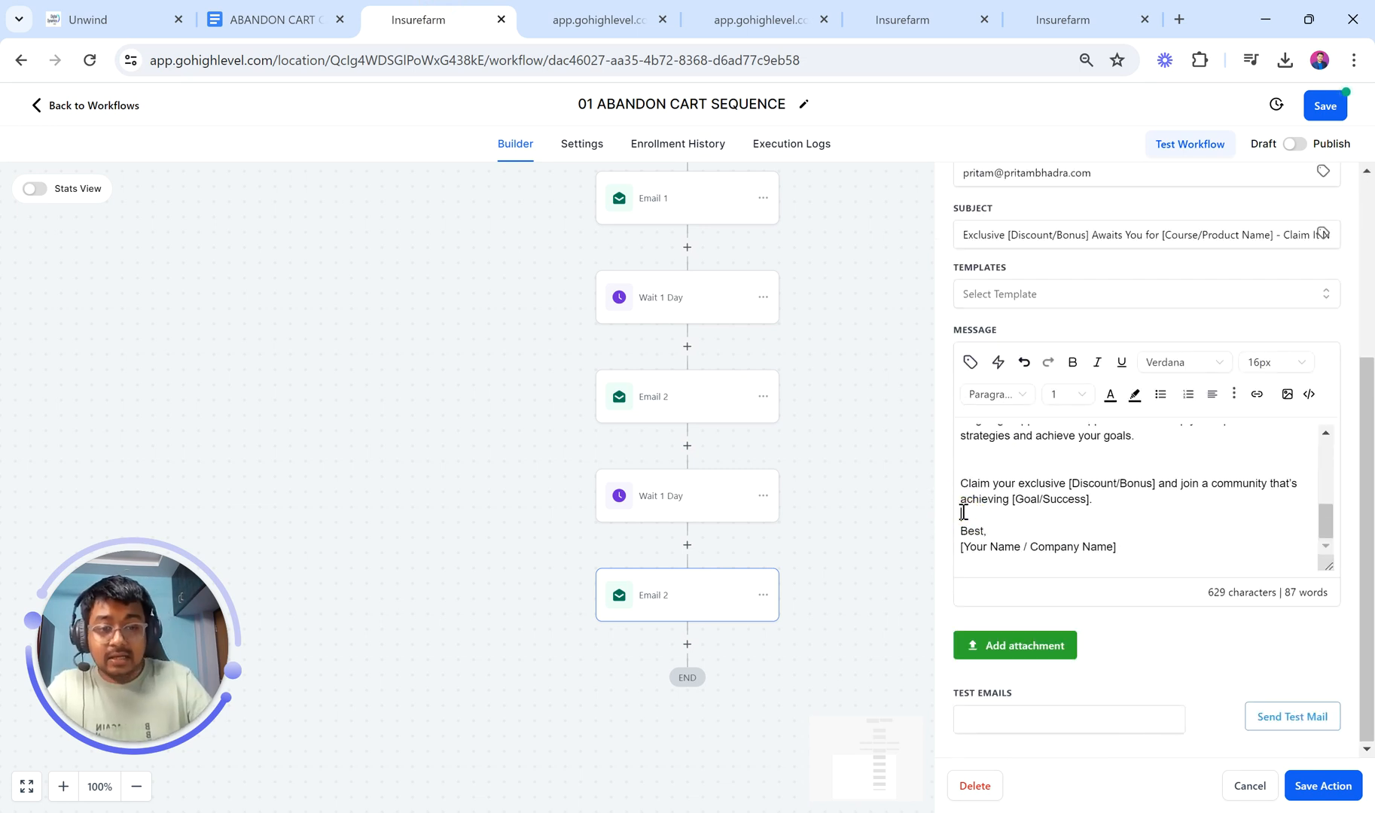
pyautogui.scroll(1, 963, 513)
pyautogui.click(973, 534)
pyautogui.press('BackSpace')
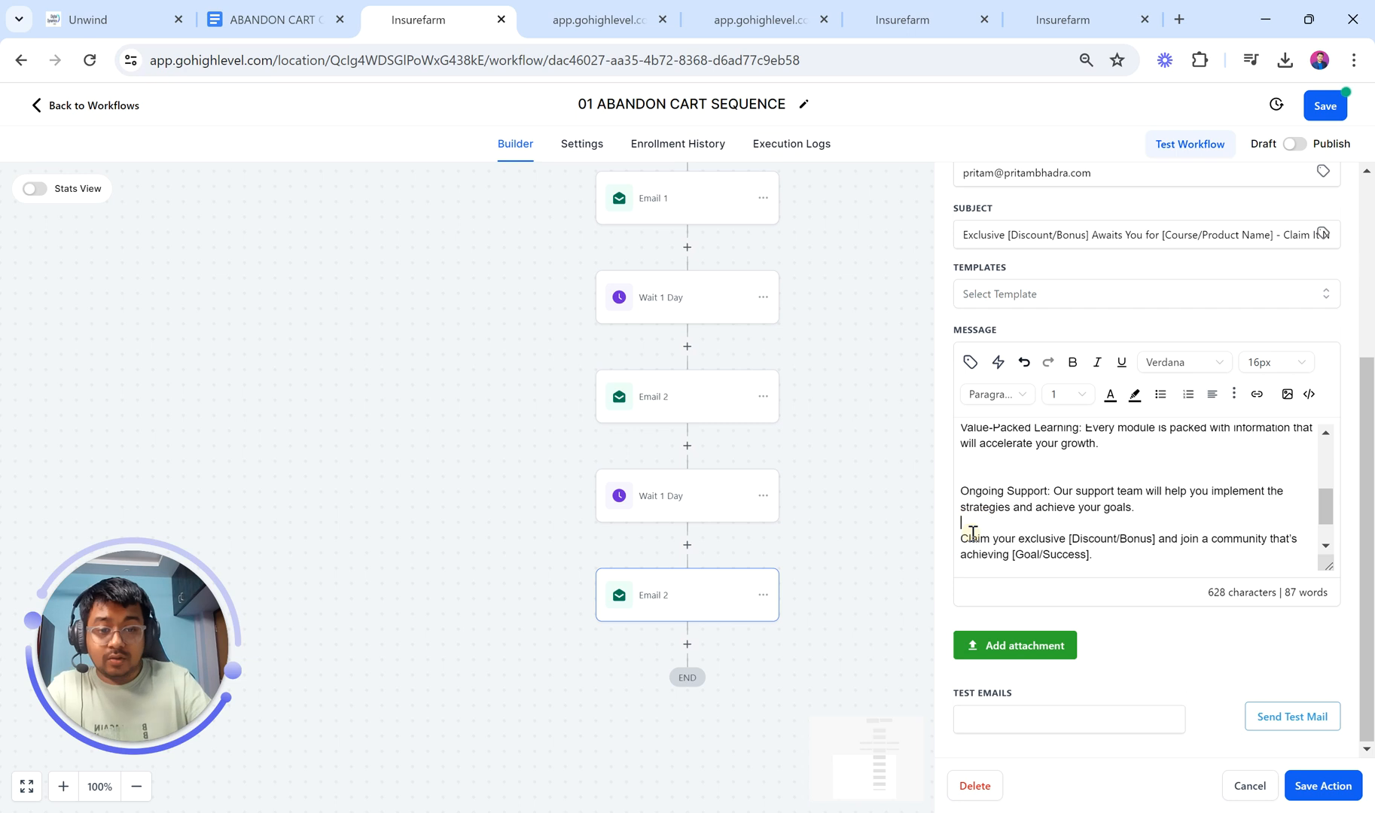
pyautogui.click(984, 473)
pyautogui.press('BackSpace')
pyautogui.scroll(2, 985, 527)
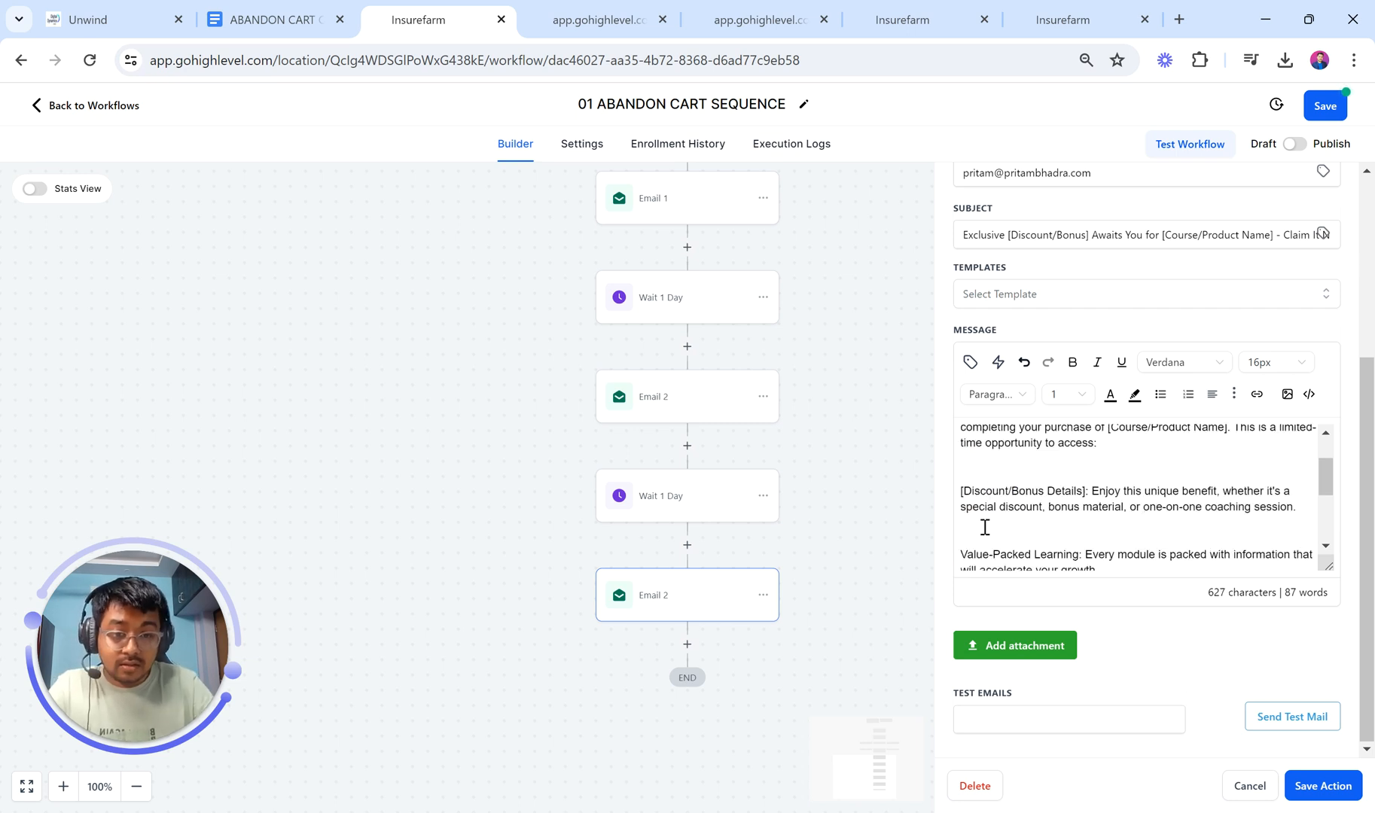
pyautogui.click(984, 527)
pyautogui.press('BackSpace')
pyautogui.click(986, 471)
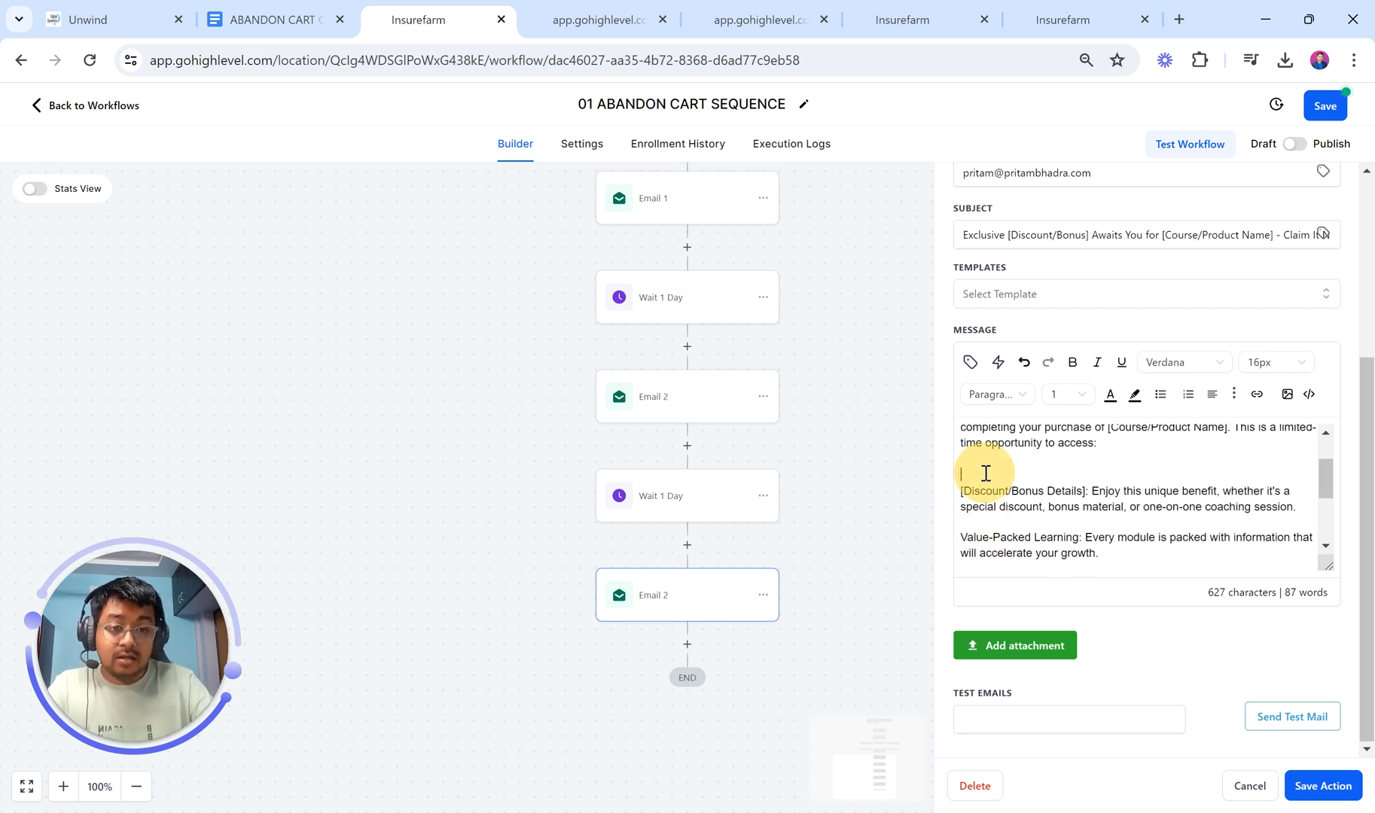
pyautogui.press('BackSpace')
pyautogui.scroll(1, 986, 473)
pyautogui.click(981, 465)
pyautogui.press('BackSpace')
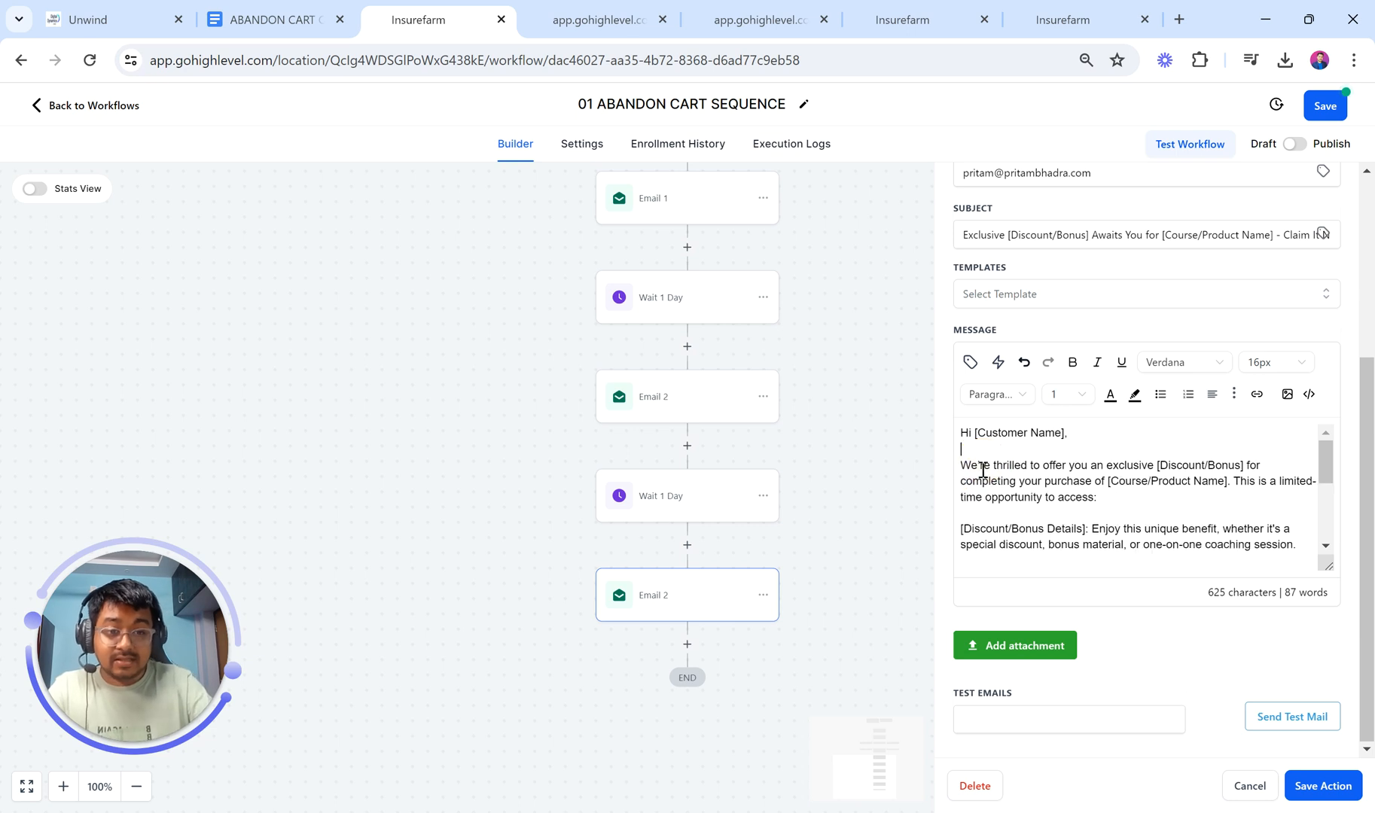
# Step: Replace [Customer Name] in the greeting with Contact > Full Name and save Email 3
pyautogui.moveTo(1064, 434); pyautogui.dragTo(979, 439)
pyautogui.press('BackSpace')
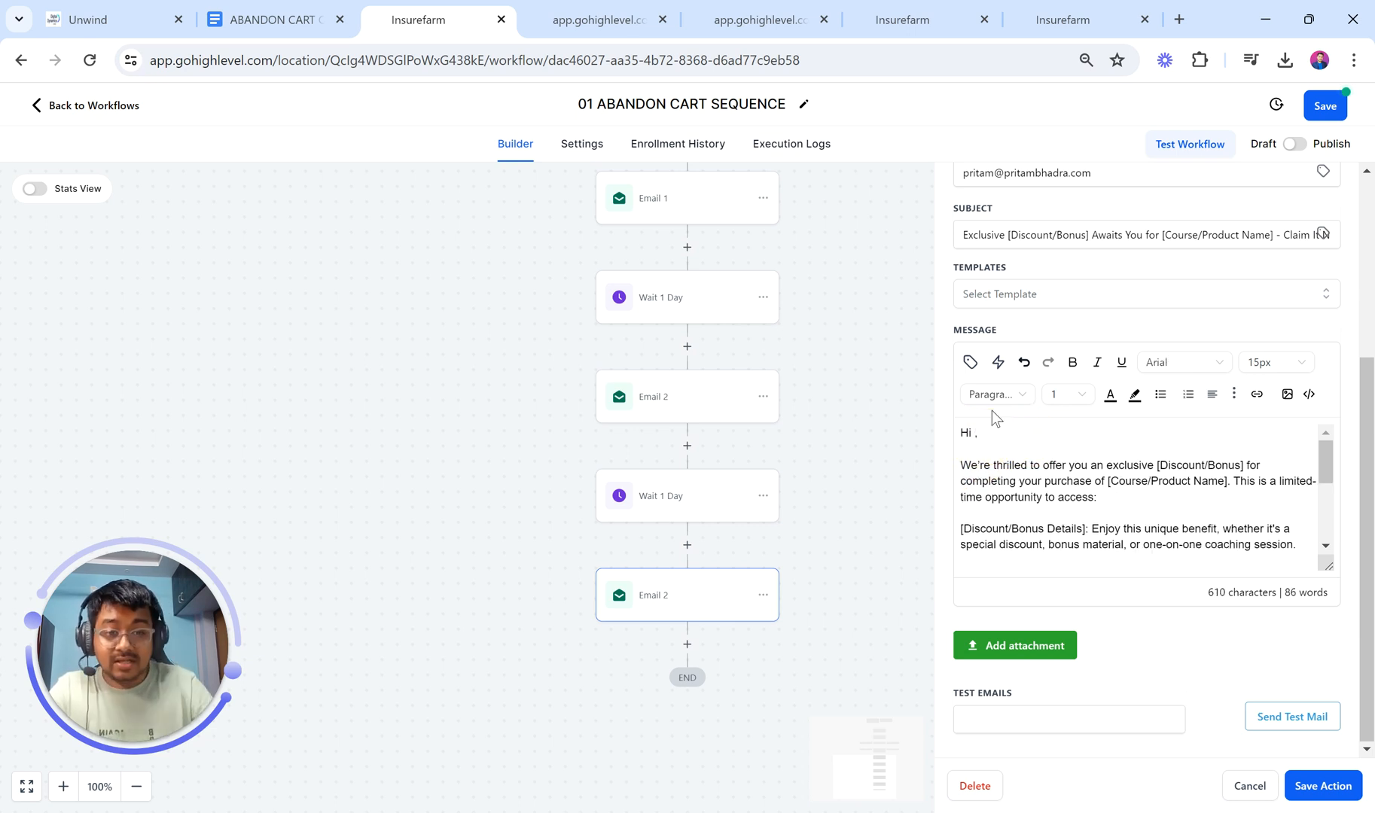
pyautogui.click(969, 362)
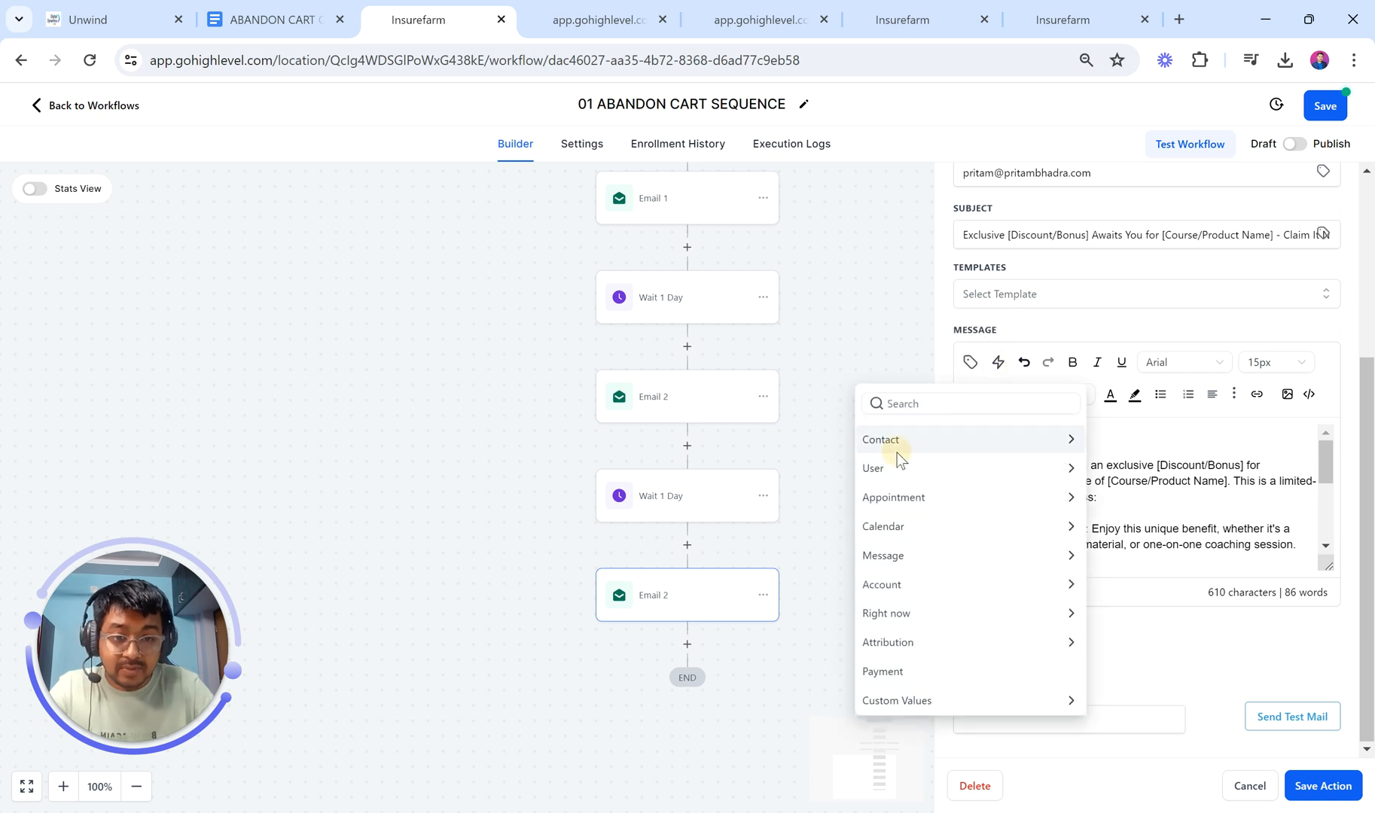
pyautogui.click(897, 444)
pyautogui.click(919, 466)
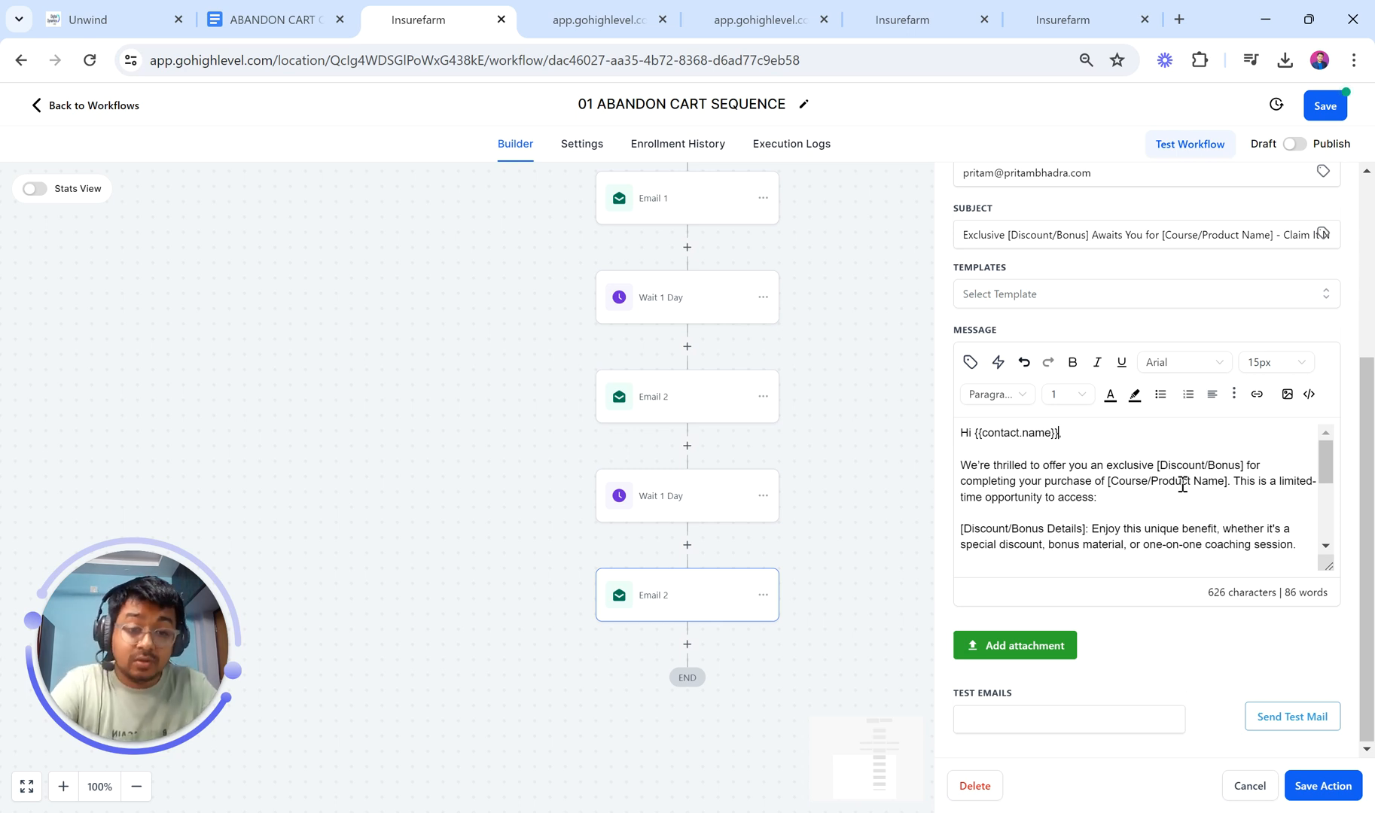
pyautogui.scroll(-1, 1182, 485)
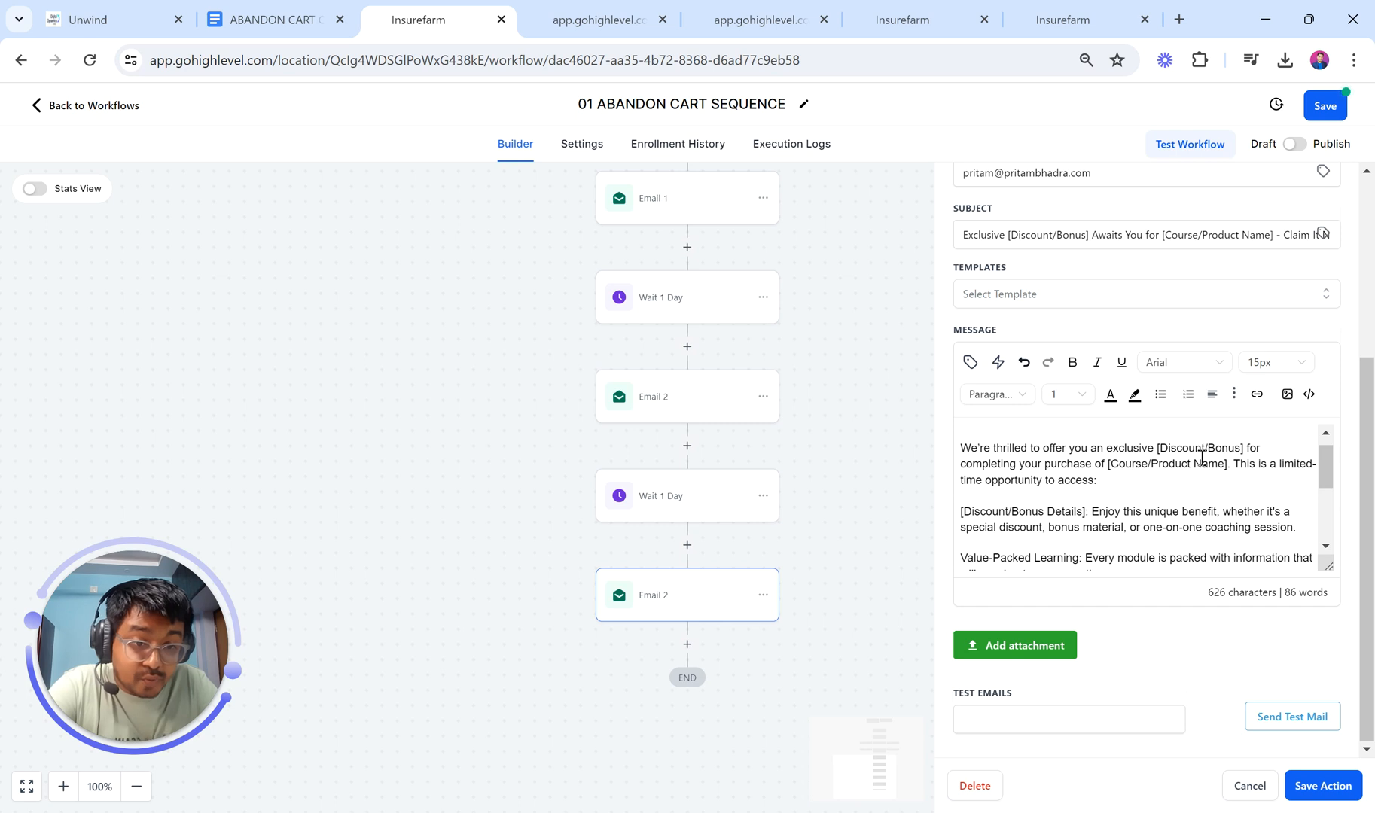
pyautogui.scroll(-3, 1212, 486)
pyautogui.scroll(-1, 1212, 488)
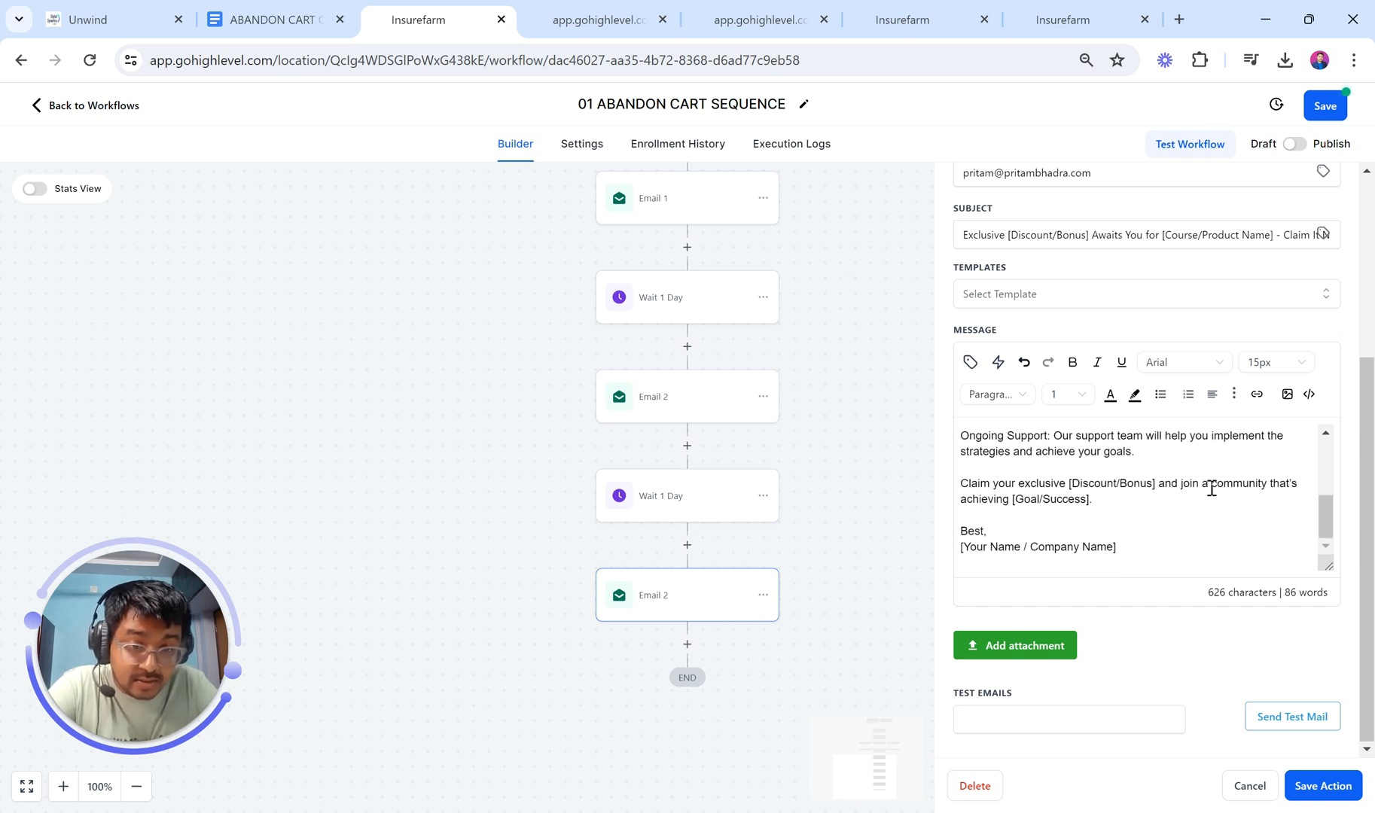
pyautogui.scroll(4, 1212, 488)
pyautogui.scroll(-3, 1211, 488)
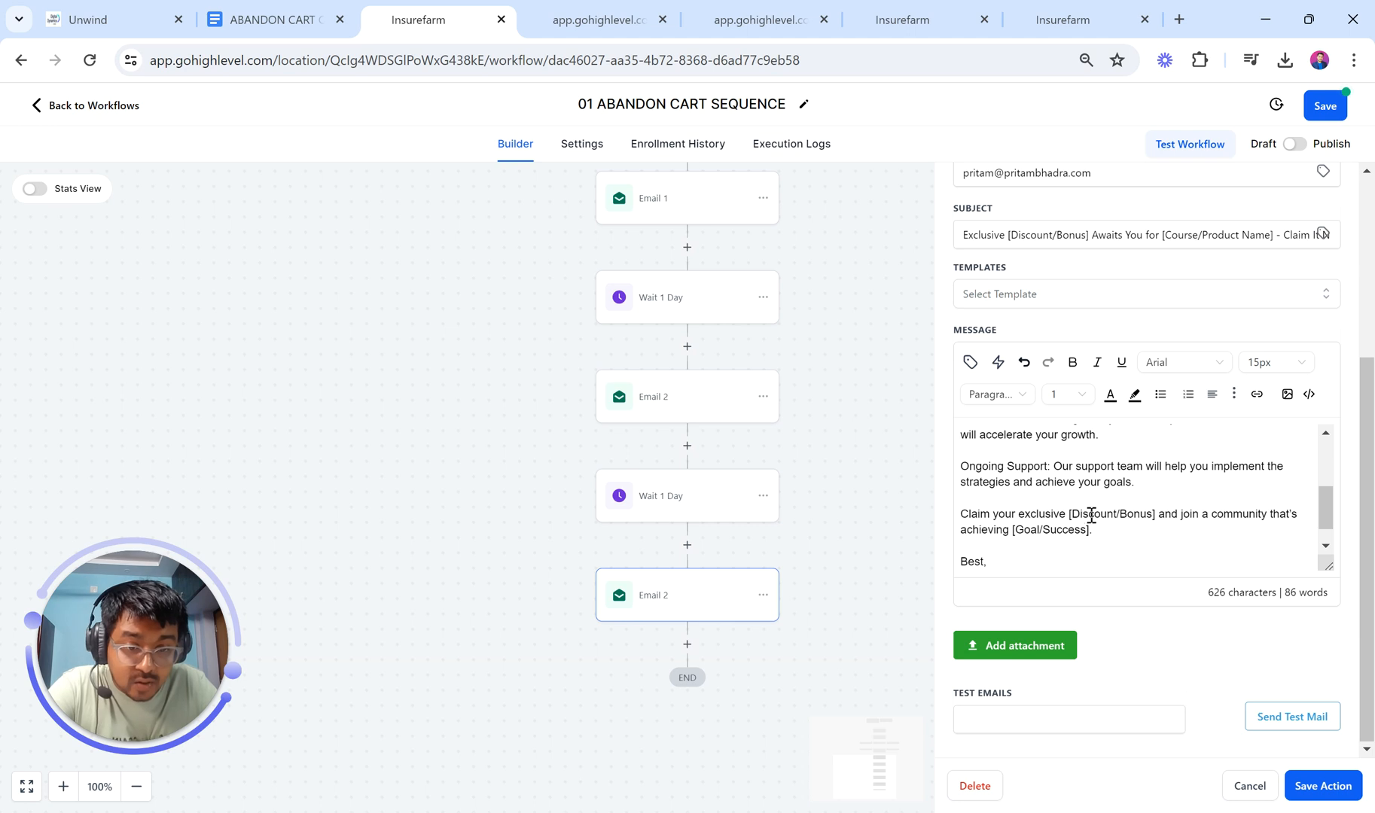
pyautogui.moveTo(1068, 515); pyautogui.dragTo(1157, 518)
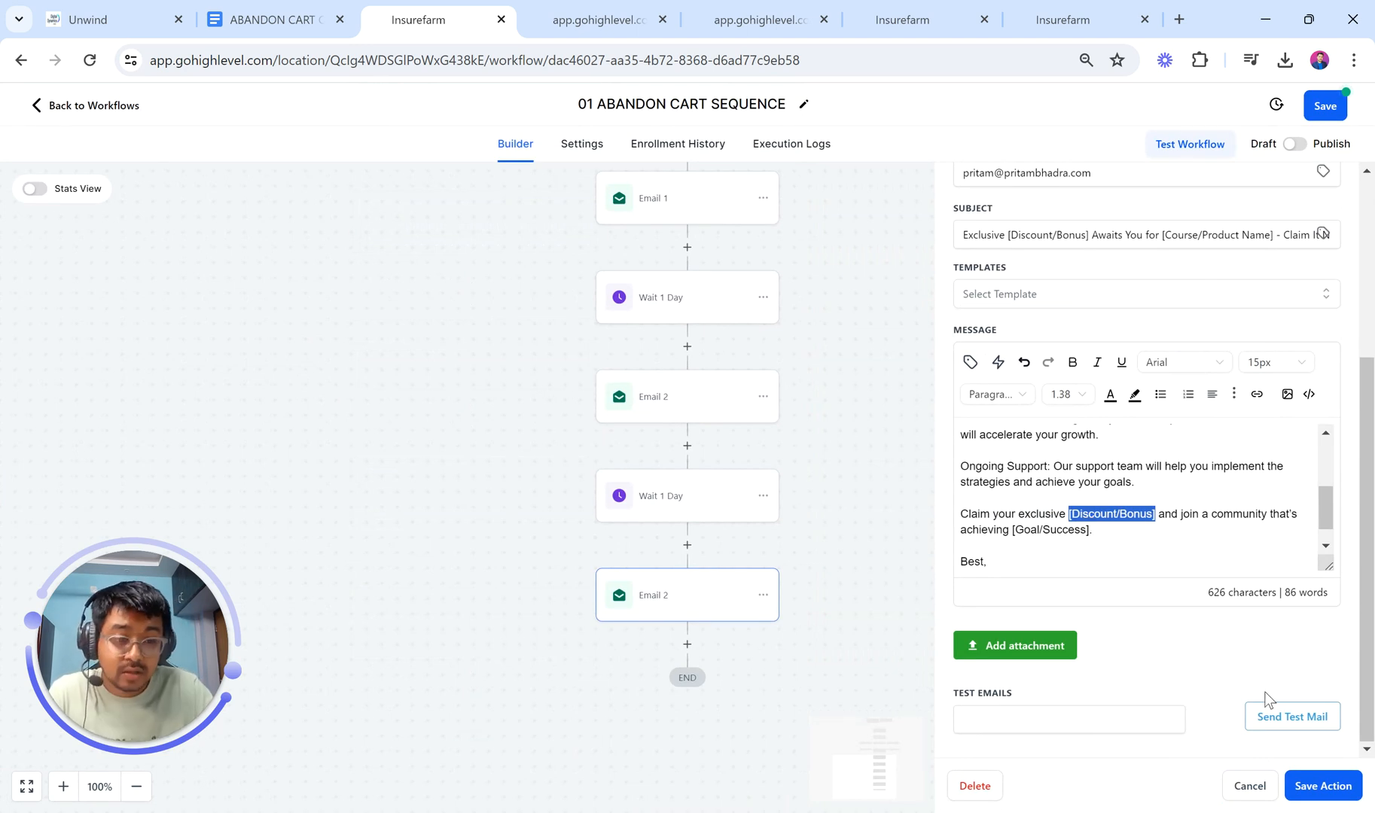
pyautogui.click(1311, 790)
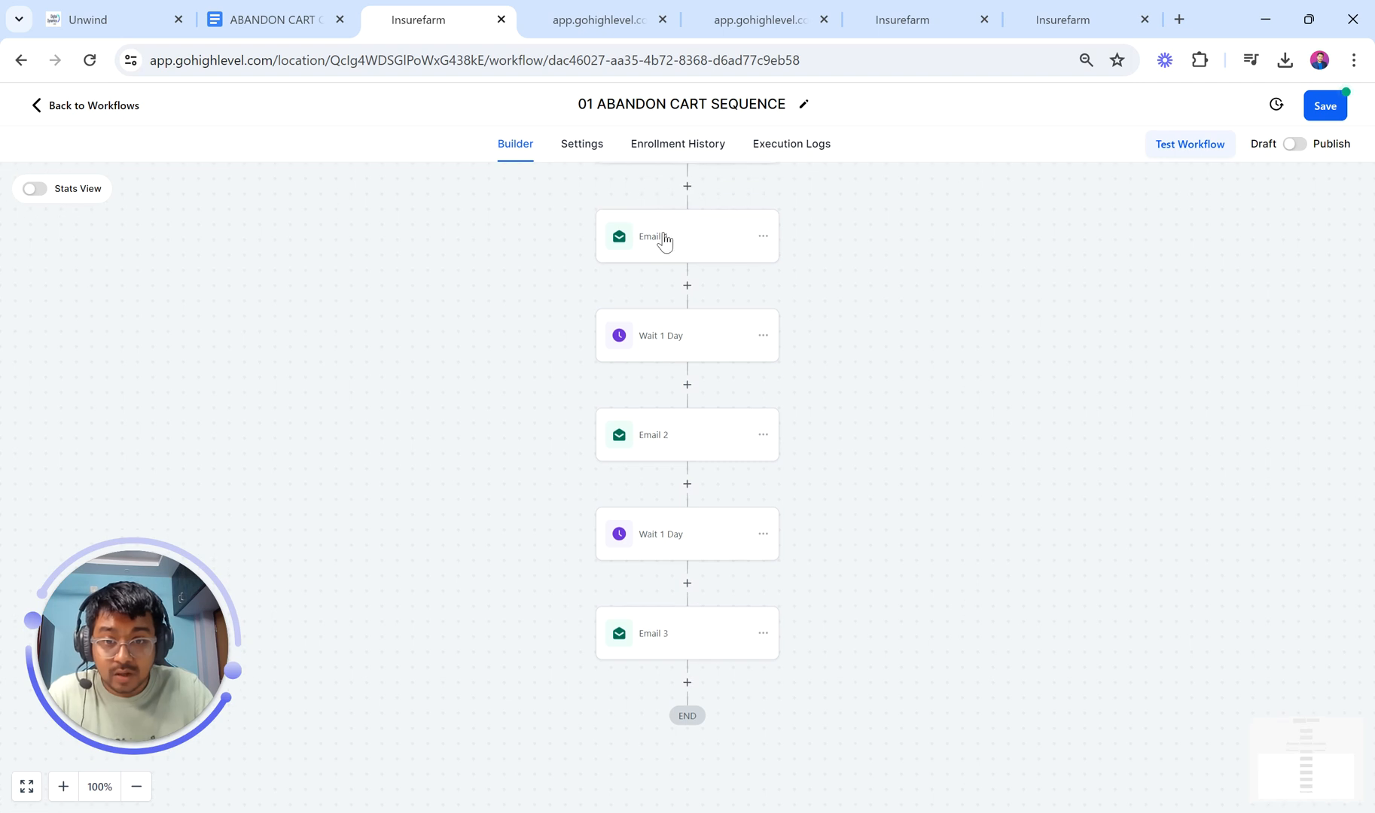
# Step: Copy the second Wait 1 Day step and paste it after Email 3
pyautogui.scroll(2, 681, 620)
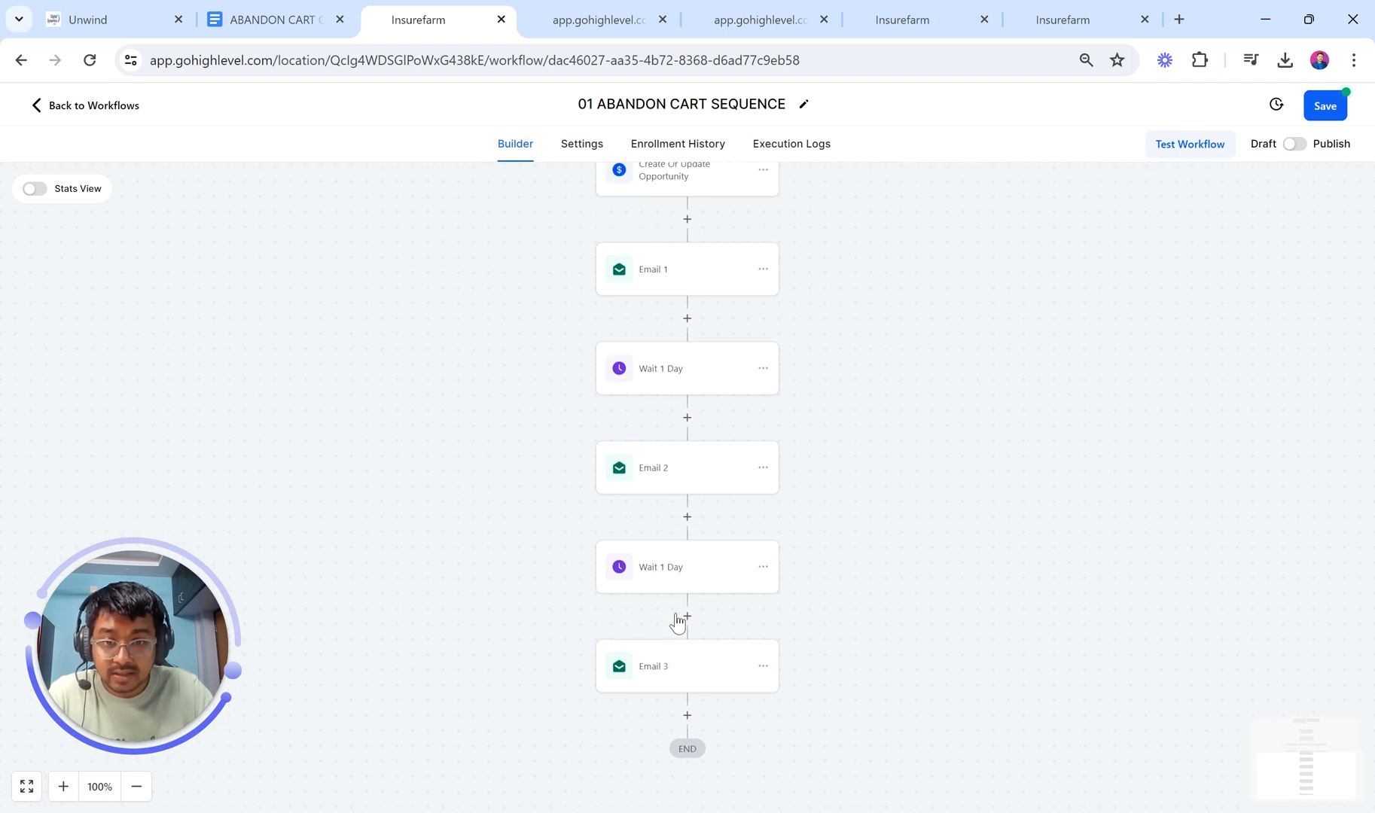
pyautogui.scroll(-3, 680, 620)
pyautogui.click(763, 511)
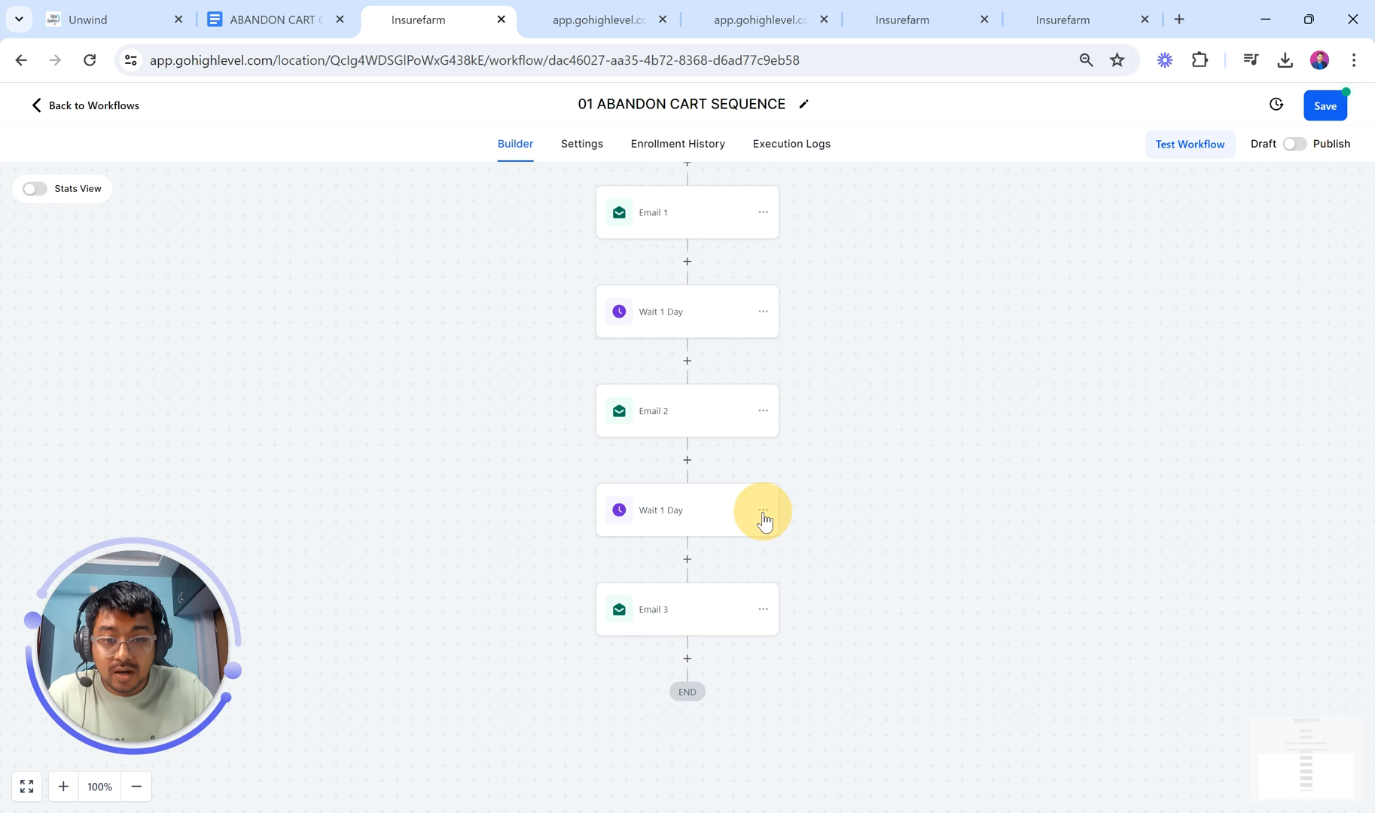
pyautogui.moveTo(844, 570)
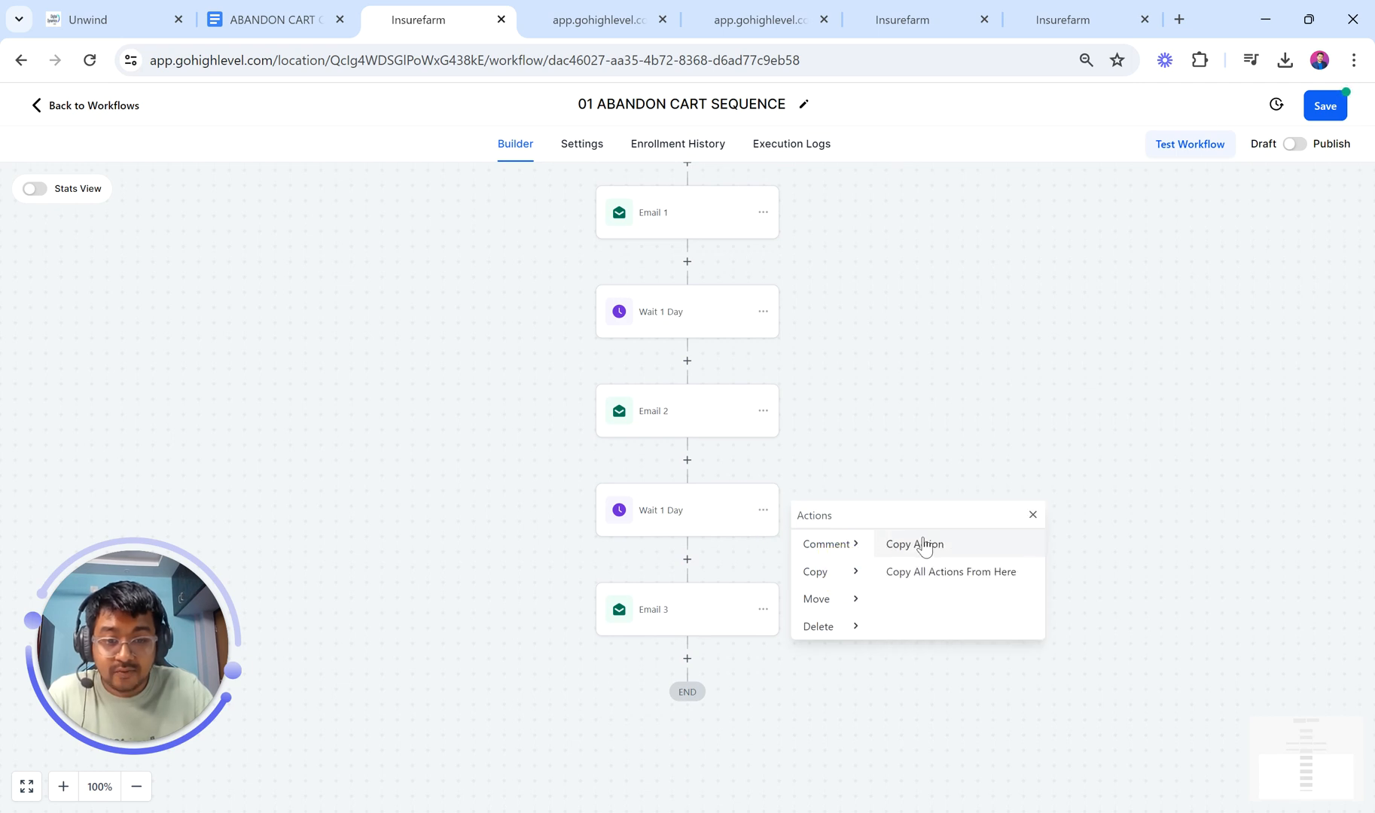
pyautogui.click(921, 543)
pyautogui.click(702, 656)
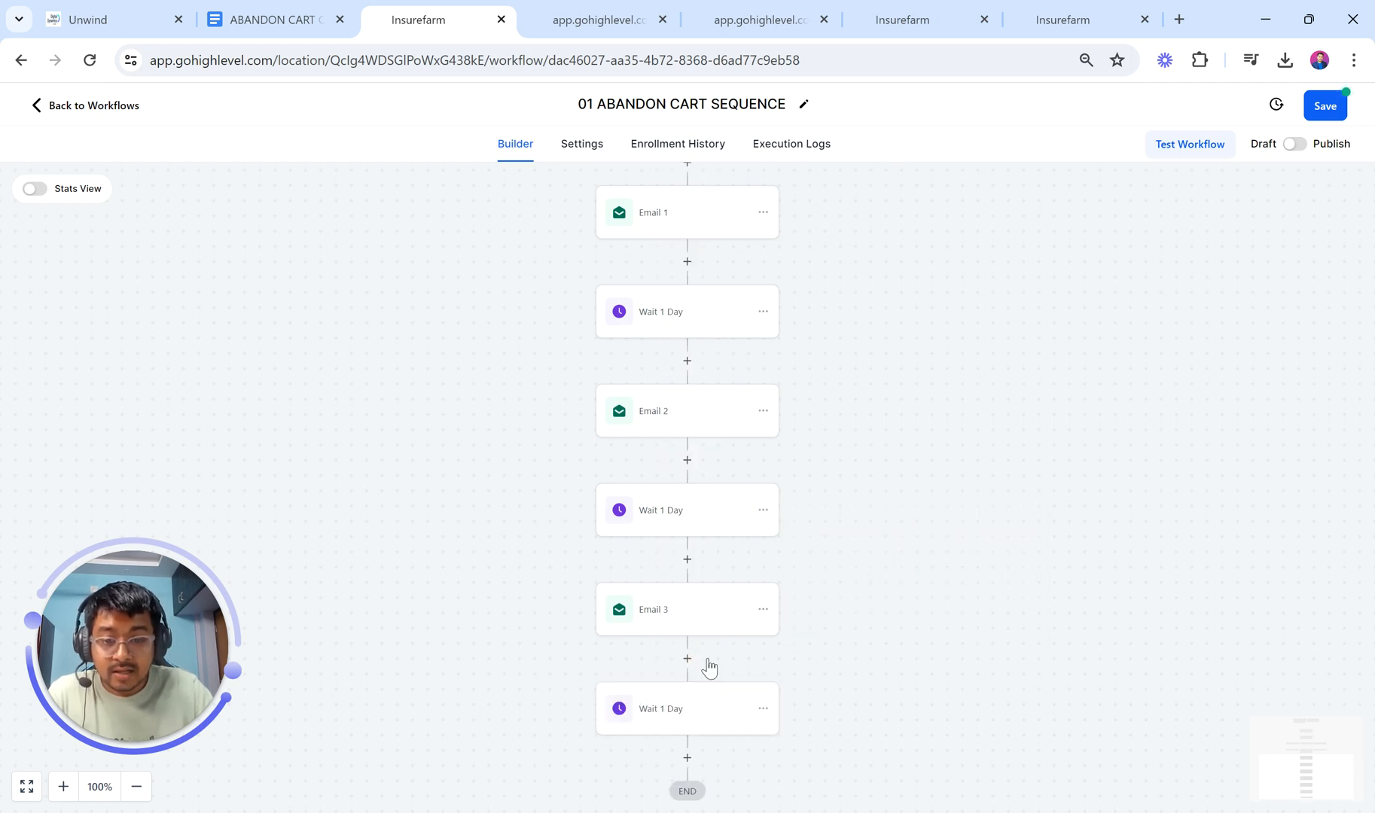
pyautogui.scroll(-1, 685, 636)
pyautogui.click(666, 611)
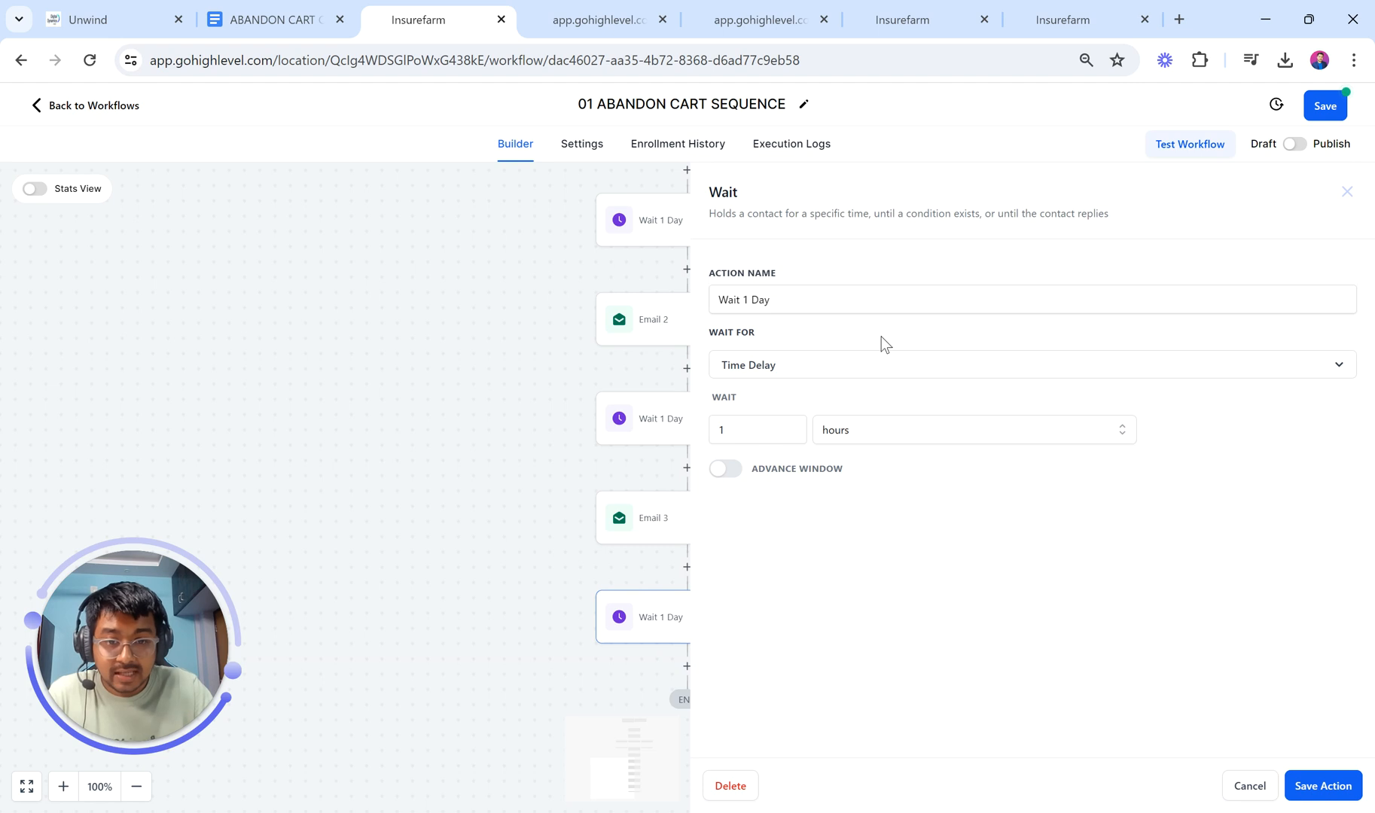
pyautogui.click(468, 563)
pyautogui.click(762, 518)
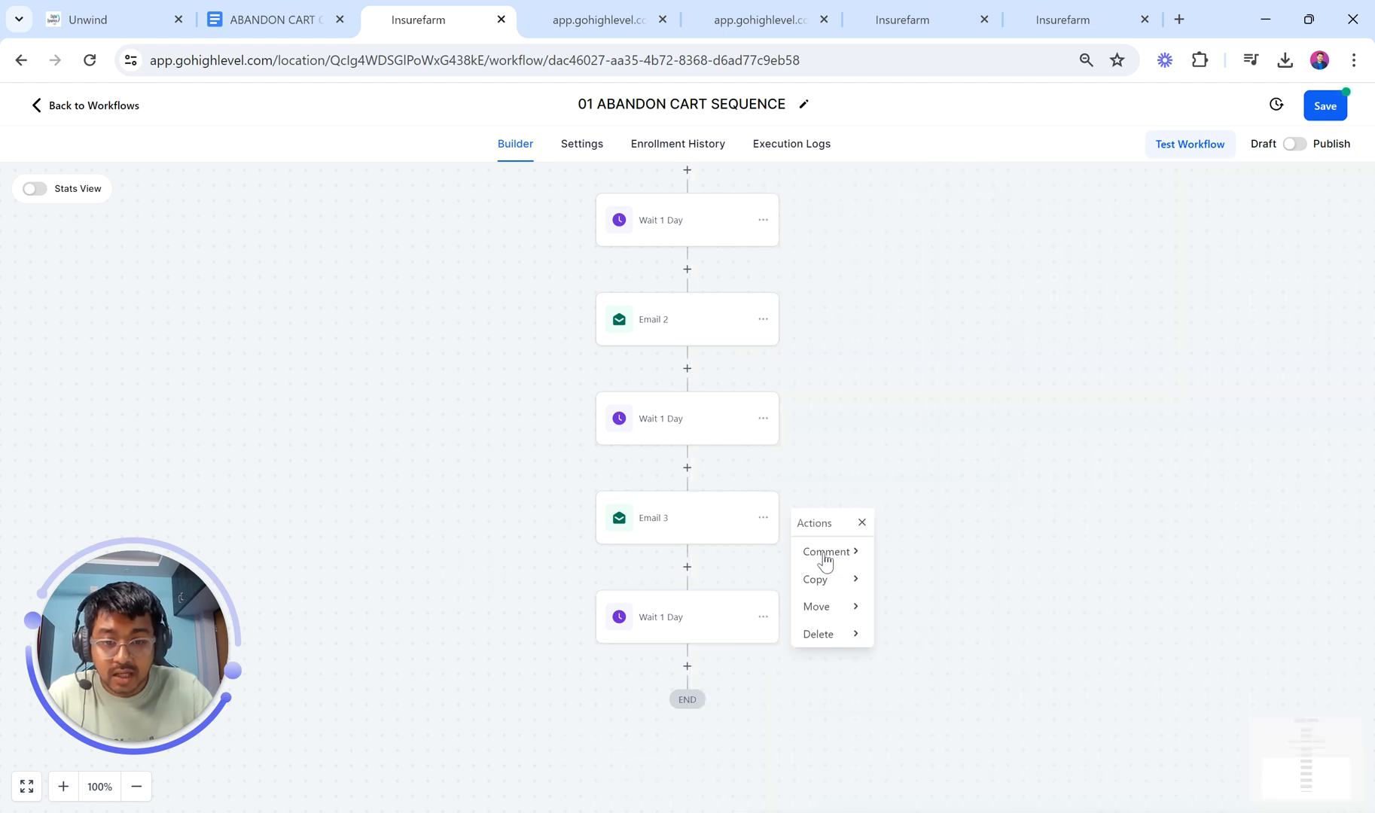
# Step: Duplicate Email 3 at the workflow's end and trim ' 3' from its action name
pyautogui.click(826, 578)
pyautogui.click(936, 554)
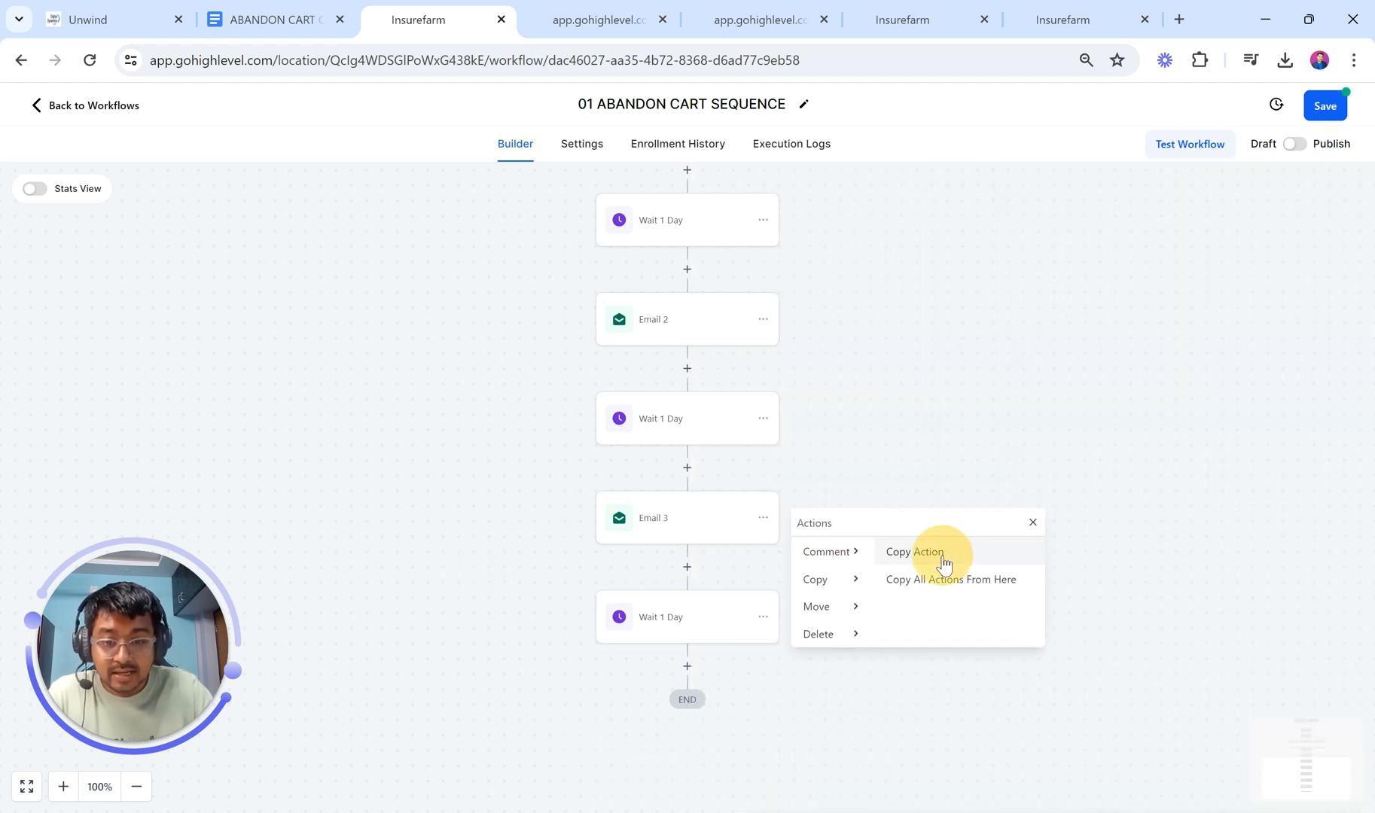
pyautogui.click(687, 663)
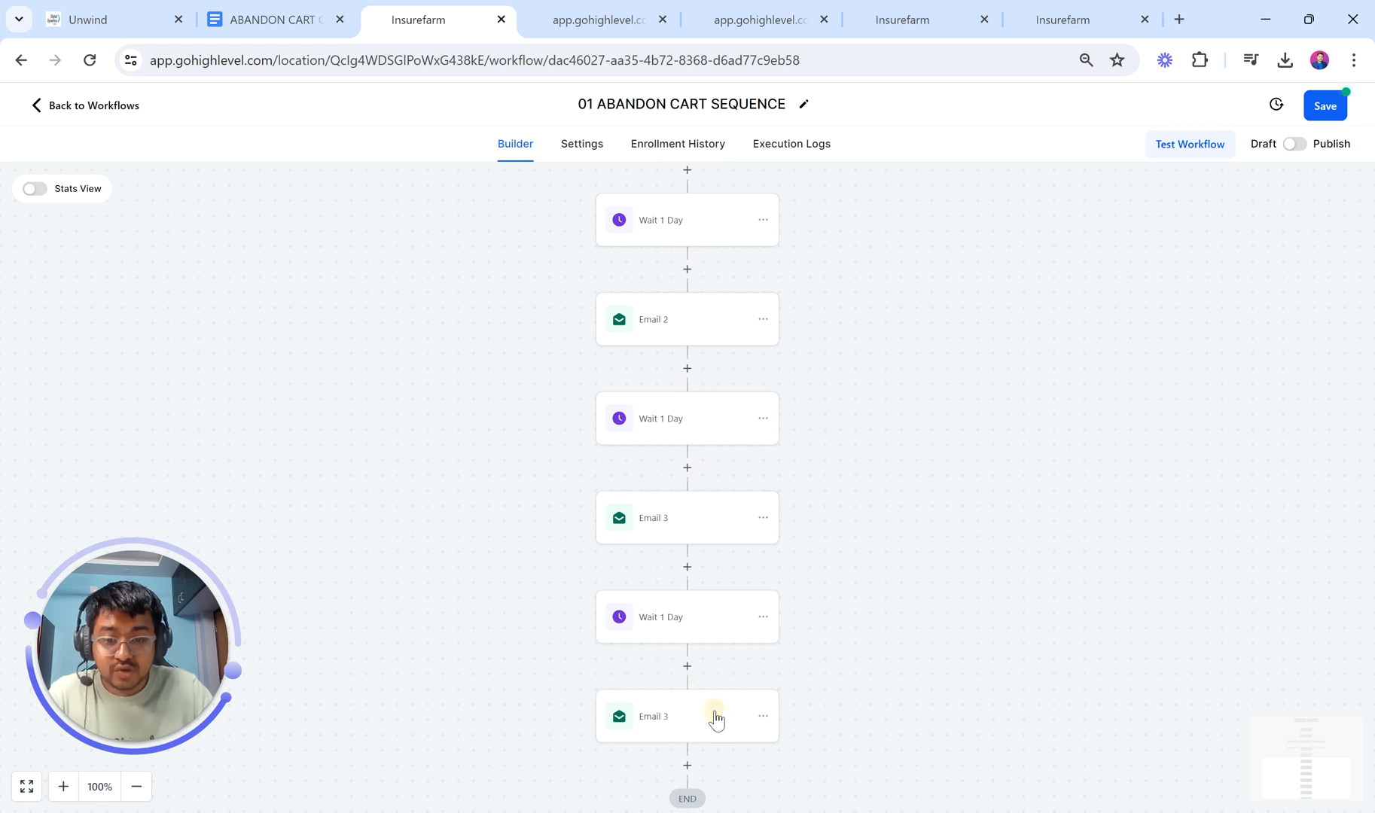
pyautogui.click(714, 715)
pyautogui.click(1056, 316)
pyautogui.press('BackSpace')
pyautogui.press('BackSpace')
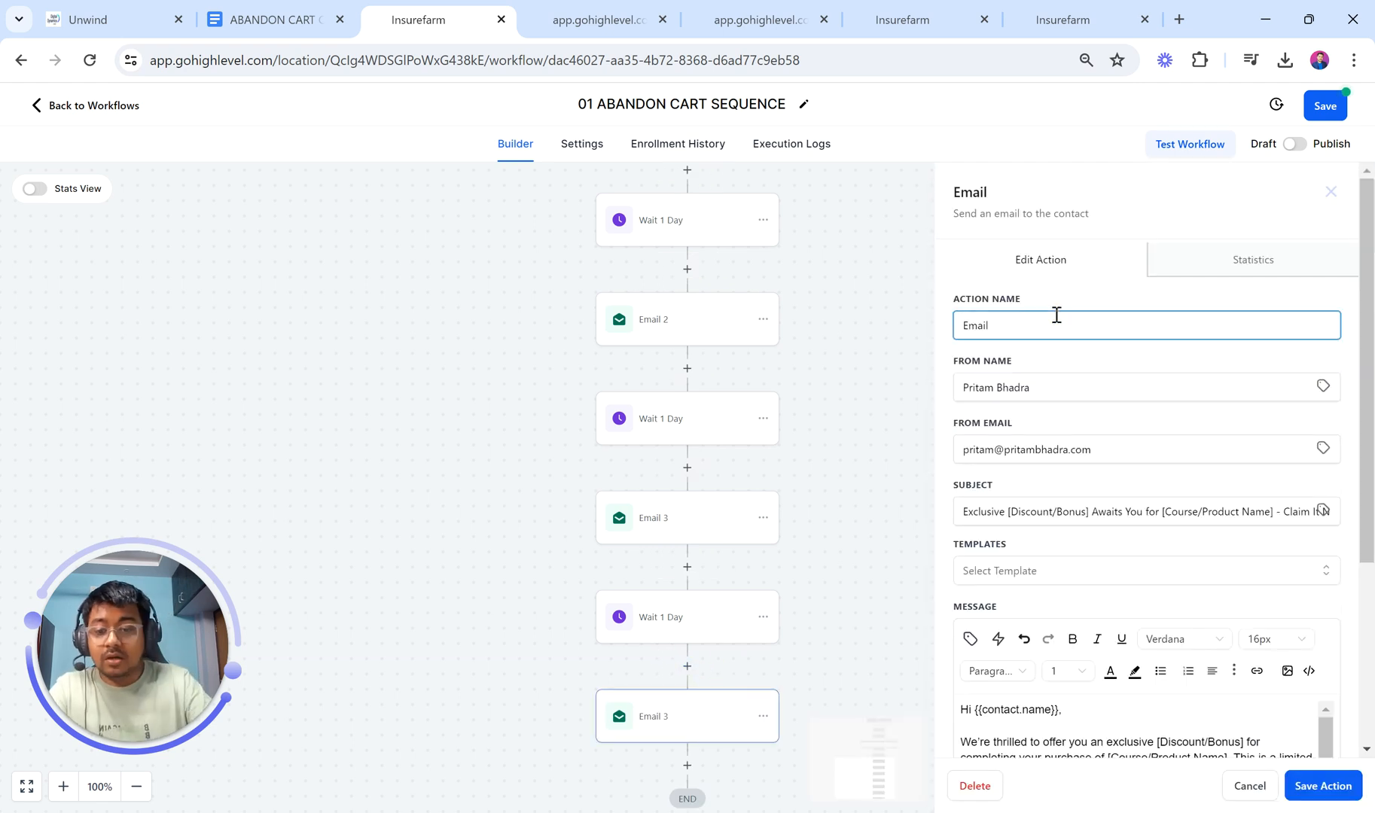
# Step: Select the Day 4 - Create Urgency 'Last Chance' subject line in the checklist
pyautogui.click(271, 19)
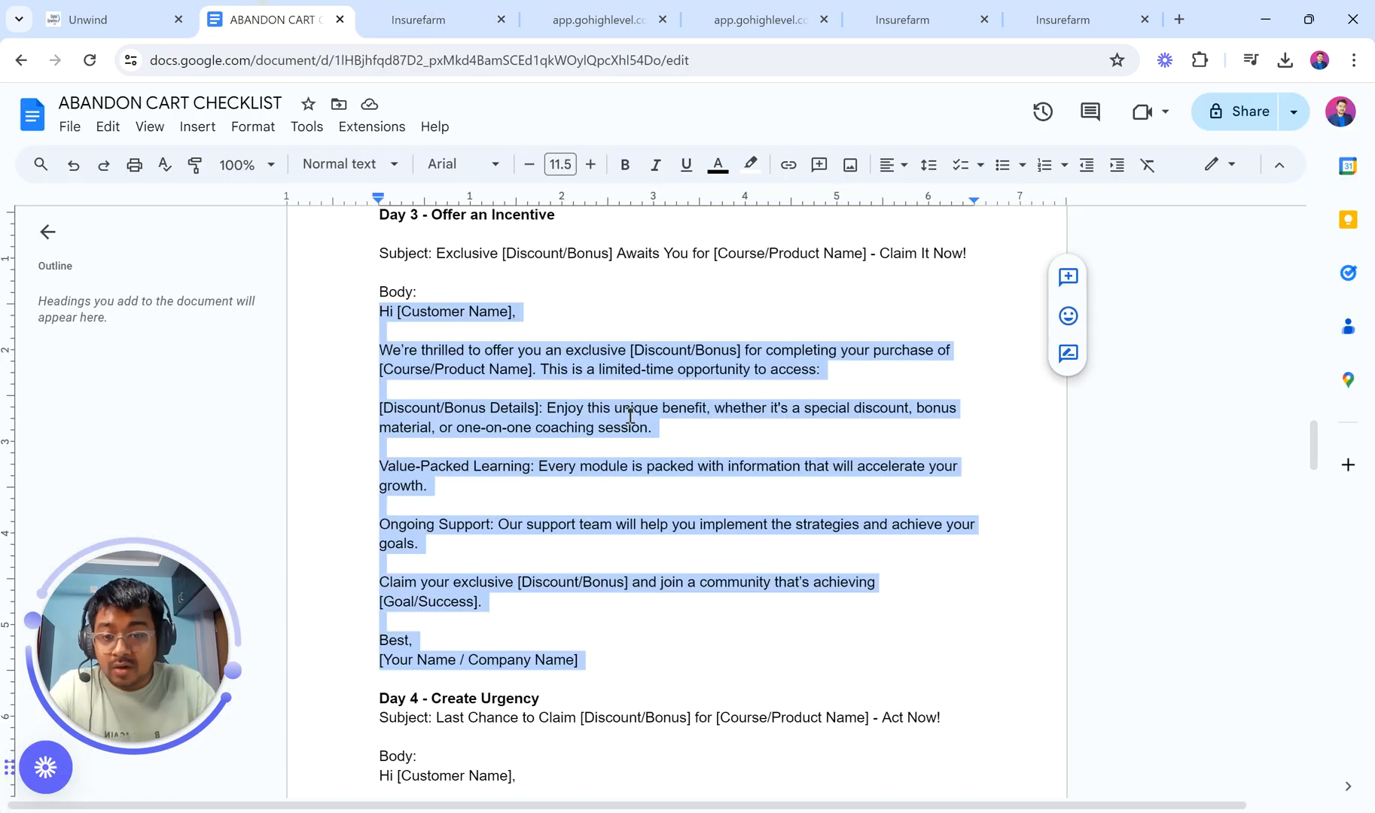
pyautogui.scroll(-6, 727, 564)
pyautogui.click(614, 465)
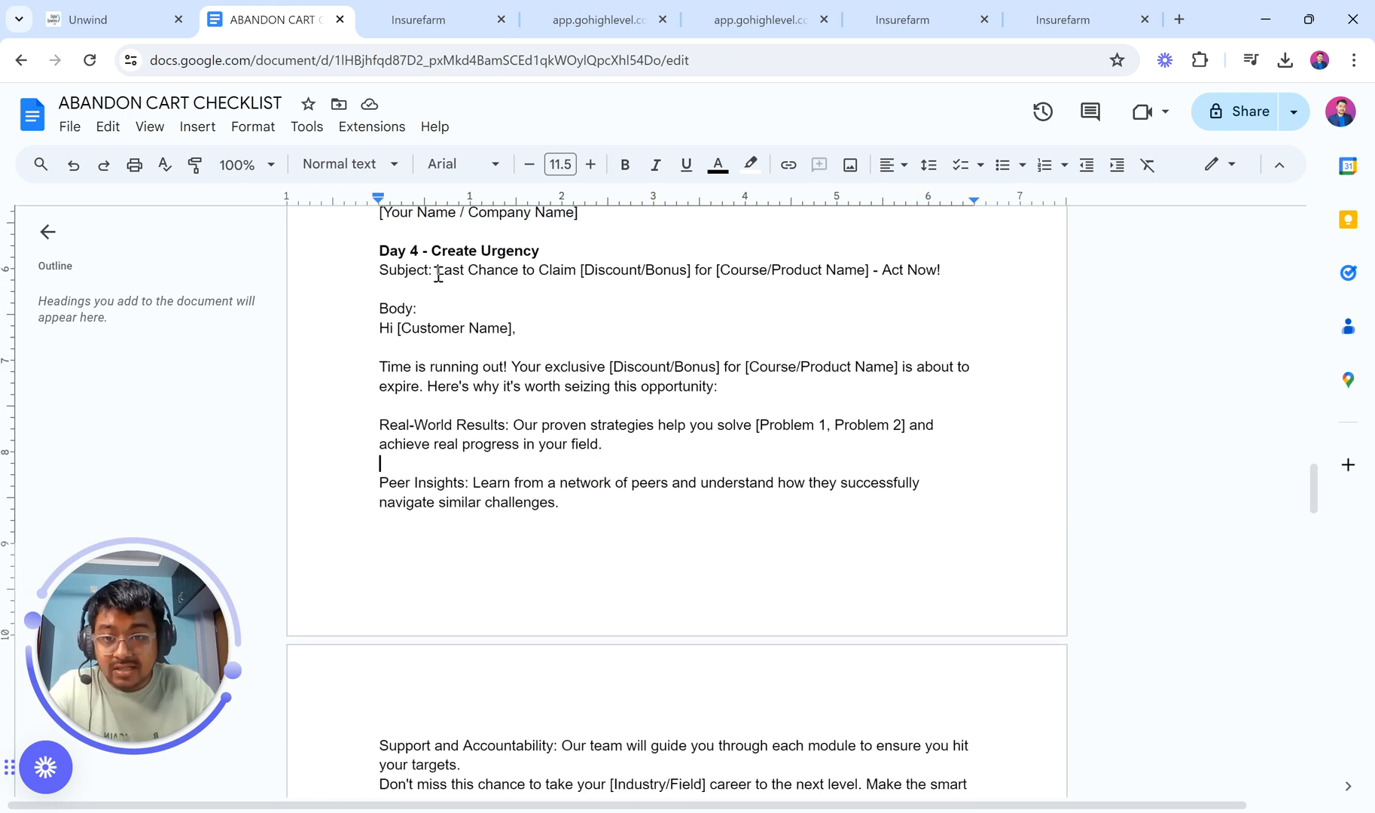
pyautogui.moveTo(437, 271); pyautogui.dragTo(950, 278)
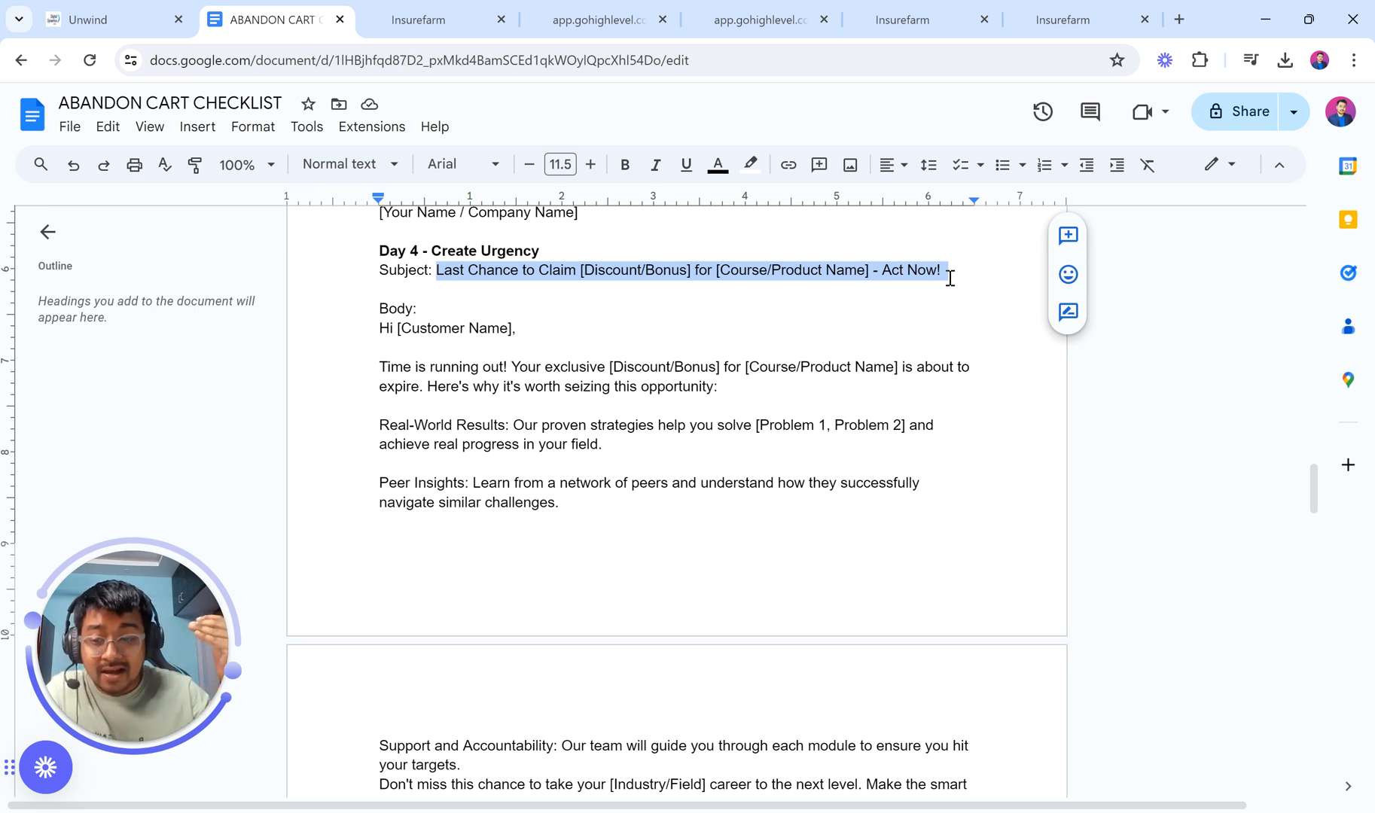
# Step: Replace the new email's subject with the Day 4 Last Chance subject line
pyautogui.click(427, 18)
pyautogui.click(1099, 518)
pyautogui.hotkey('ctrl', 'a')
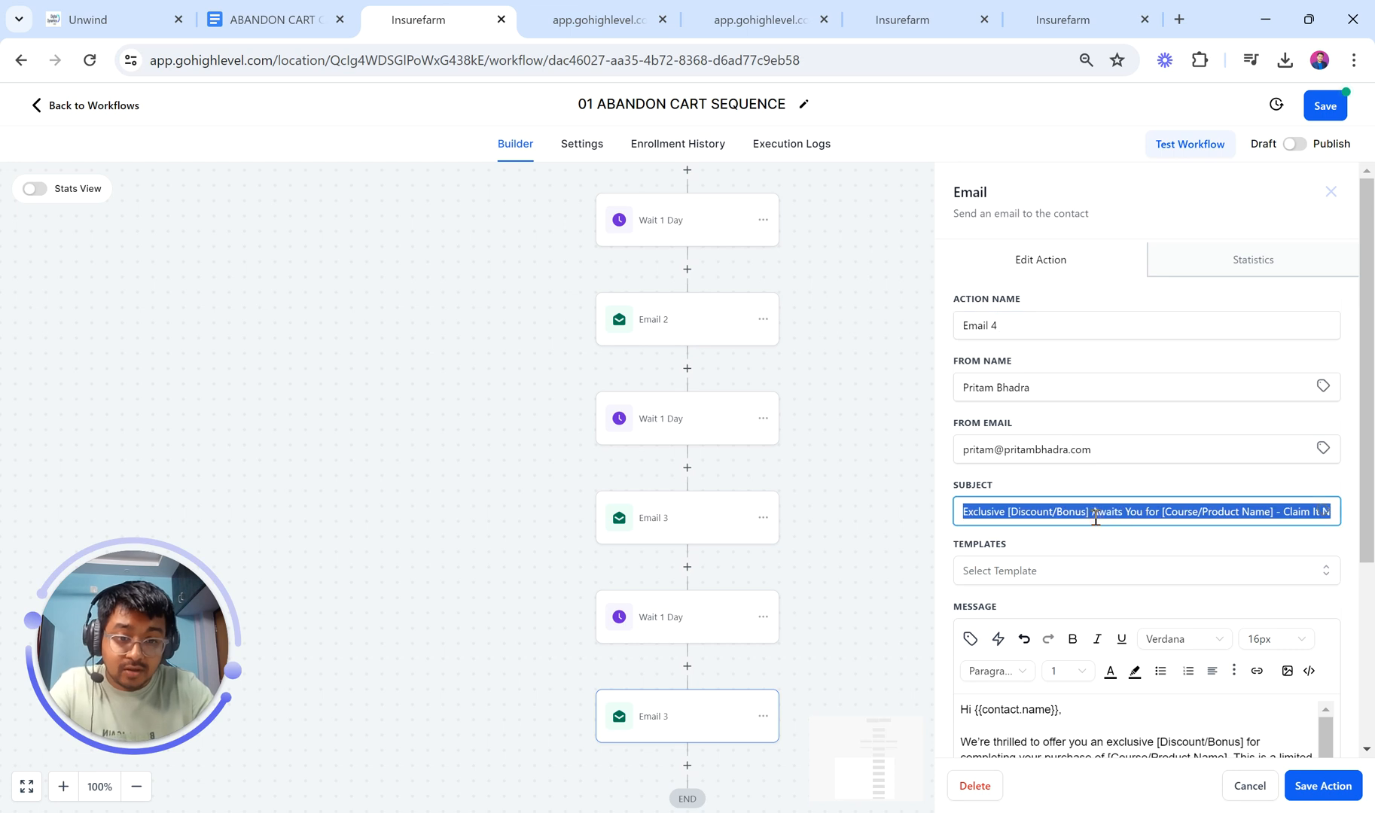
pyautogui.hotkey('ctrl', 'v')
pyautogui.moveTo(967, 513); pyautogui.dragTo(1242, 512)
# Step: Copy the Day 4 urgency email body from the checklist and paste it over the old message
pyautogui.click(271, 20)
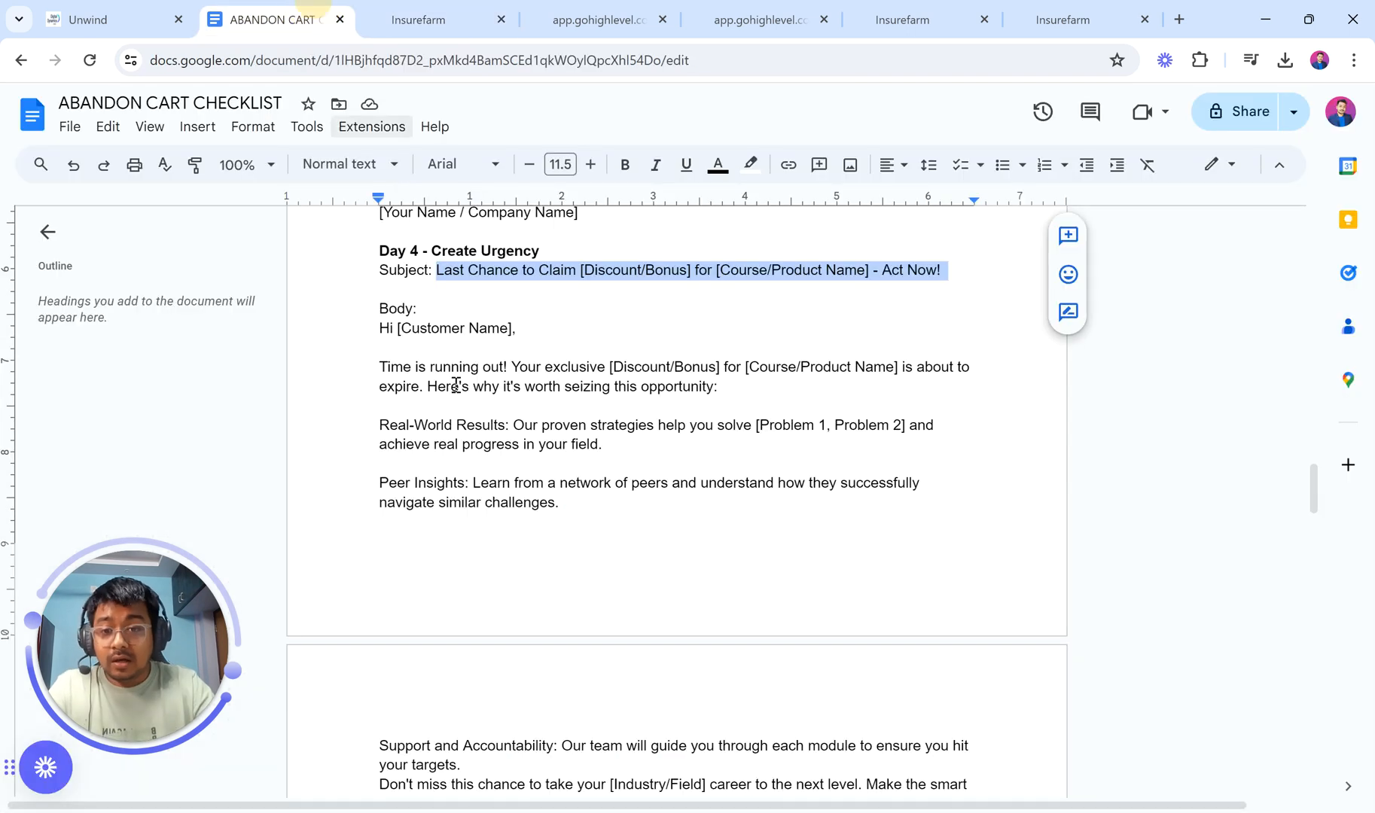
pyautogui.moveTo(382, 331); pyautogui.dragTo(585, 612)
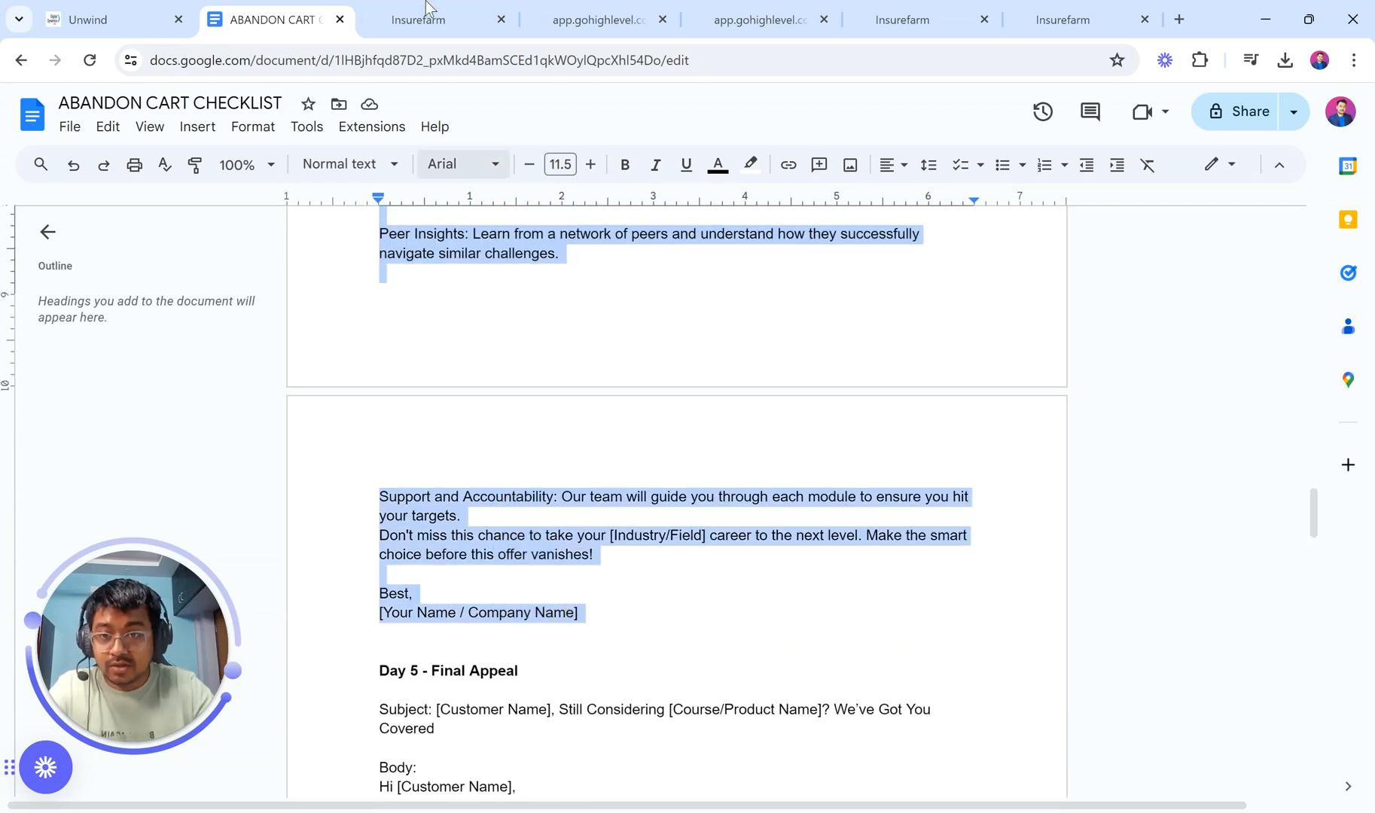
pyautogui.click(418, 19)
pyautogui.scroll(-6, 1074, 687)
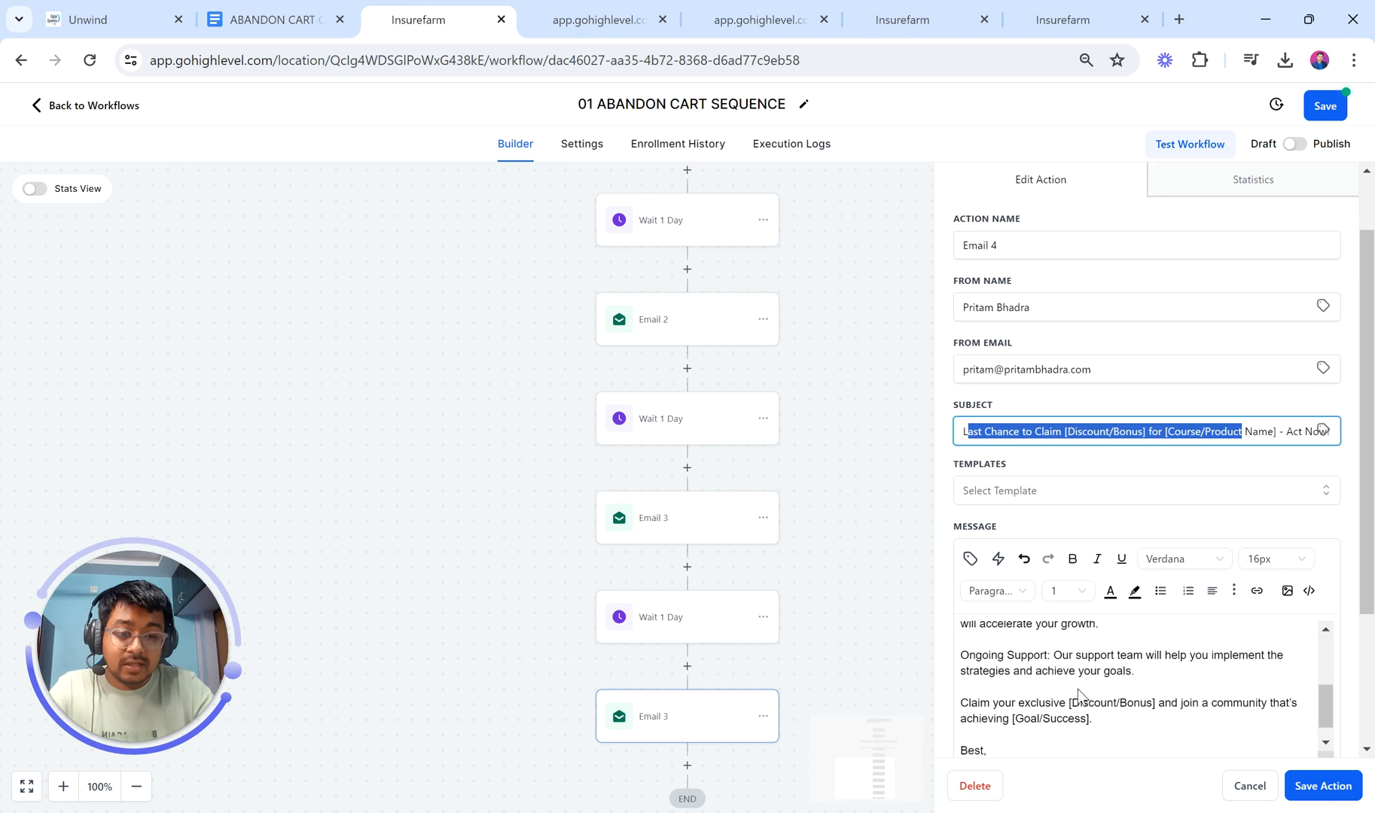
pyautogui.click(1079, 583)
pyautogui.hotkey('ctrl', 'a')
pyautogui.press('BackSpace')
pyautogui.hotkey('ctrl', 'v')
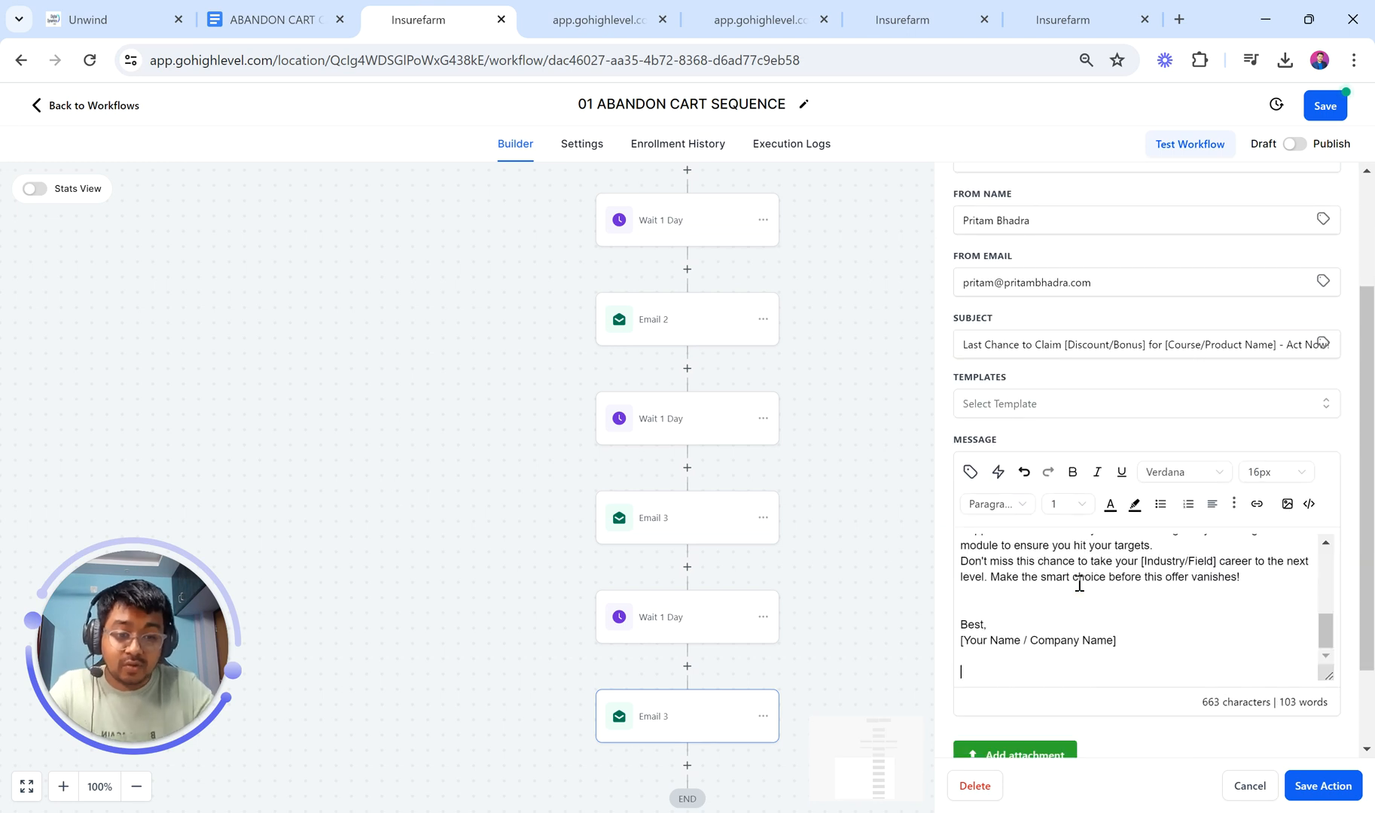
# Step: Remove the greeting's blank line, swap [Customer Name] for Contact > Full Name, and save Email 4
pyautogui.scroll(5, 1040, 584)
pyautogui.click(1006, 575)
pyautogui.press('BackSpace')
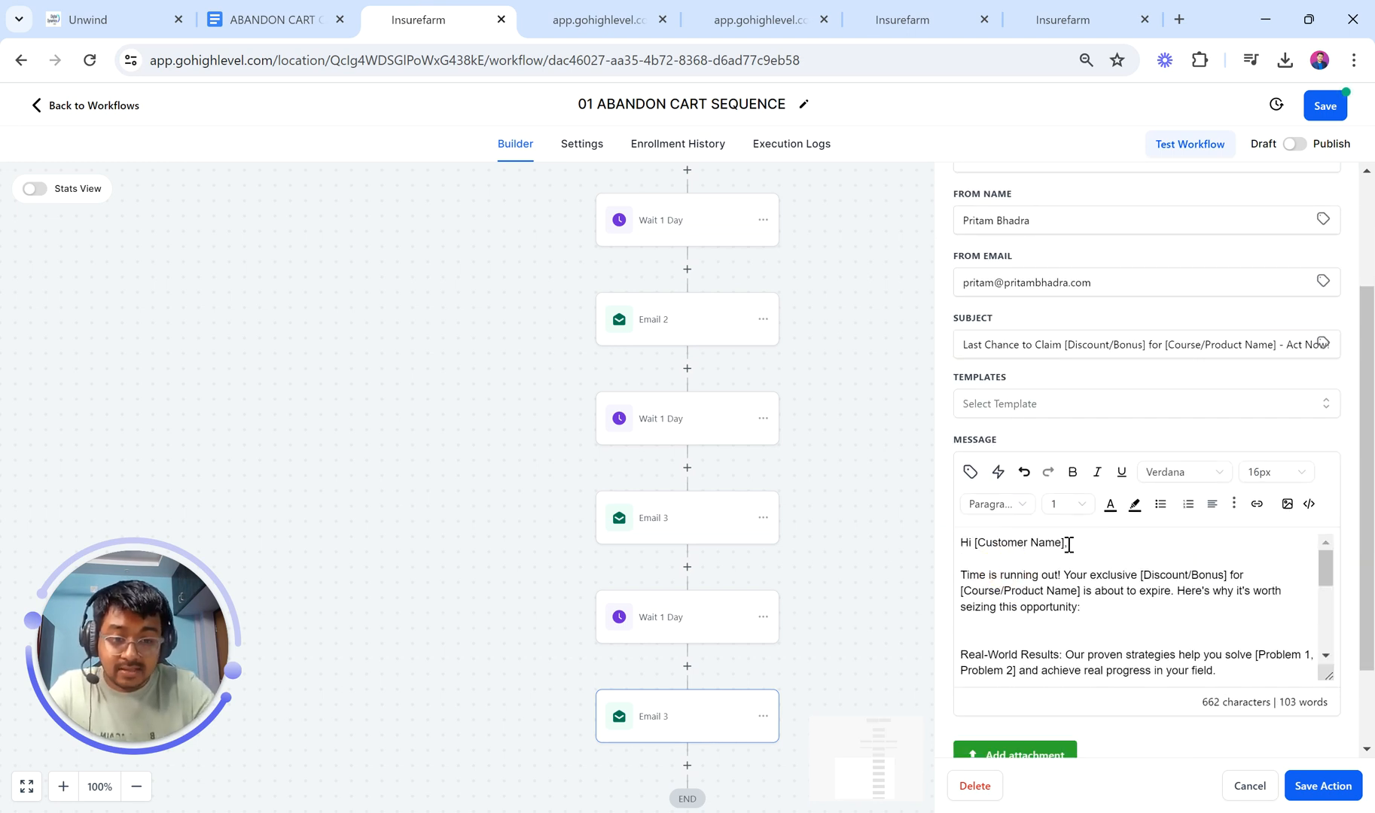
pyautogui.moveTo(1064, 542); pyautogui.dragTo(974, 544)
pyautogui.click(969, 471)
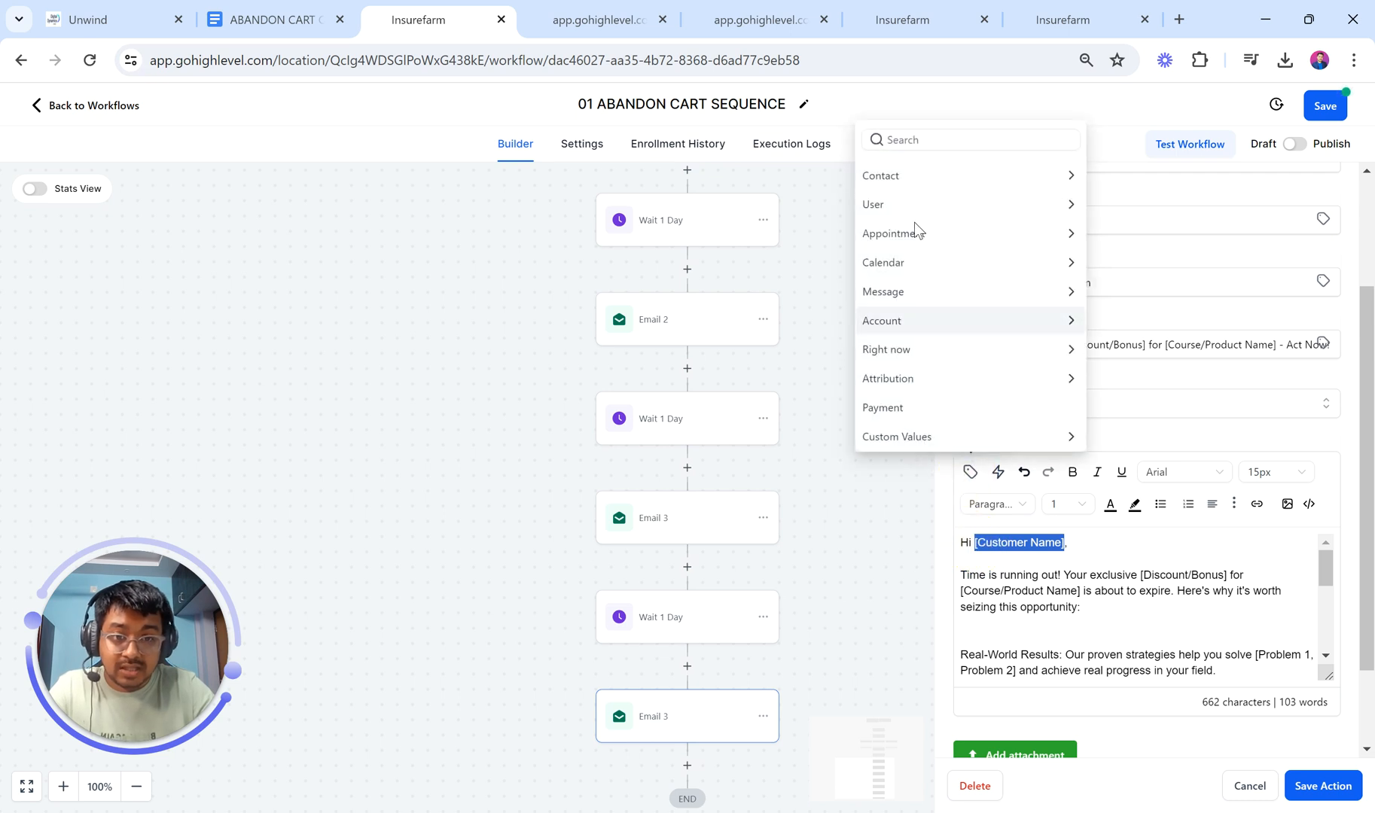
pyautogui.click(879, 175)
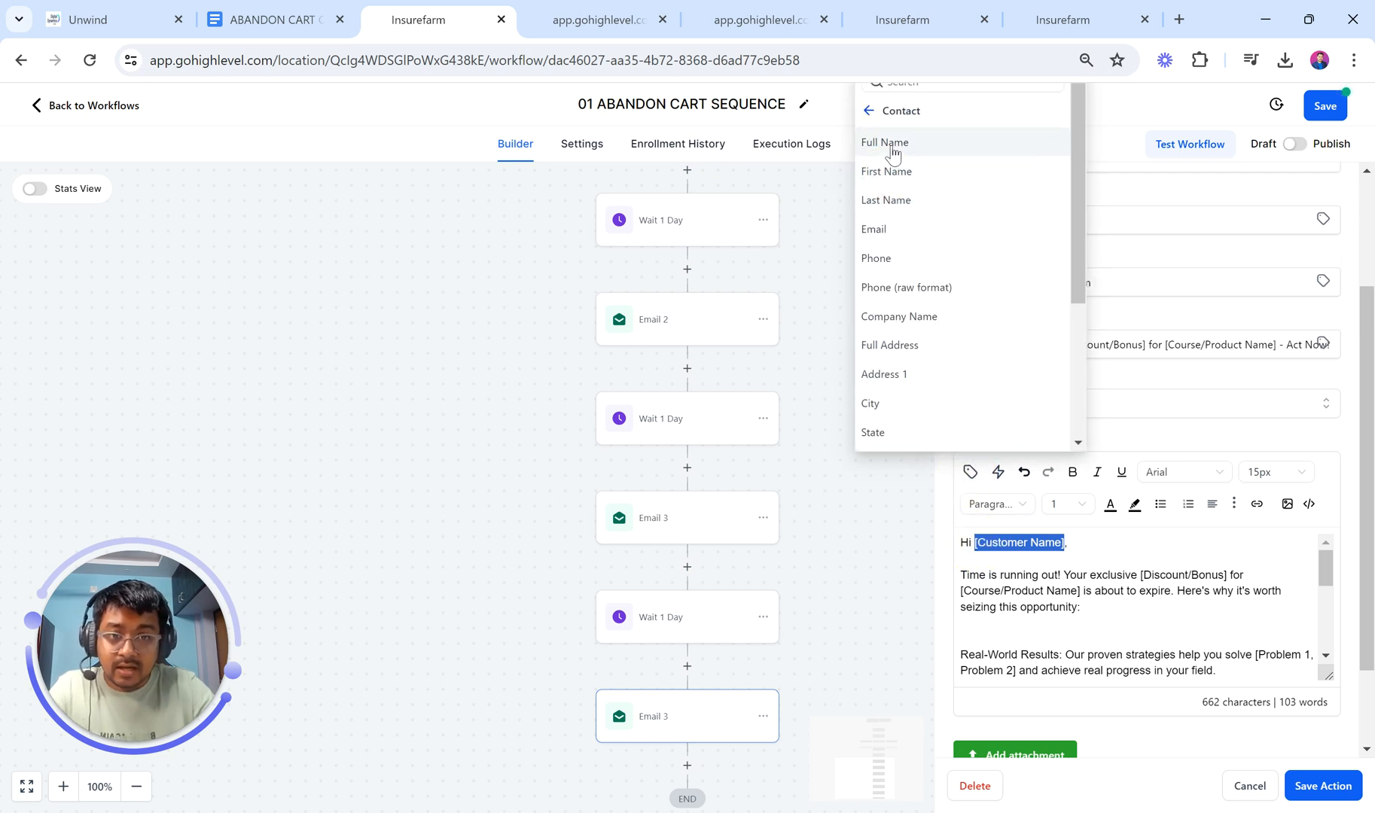
pyautogui.click(892, 151)
pyautogui.scroll(-3, 1096, 573)
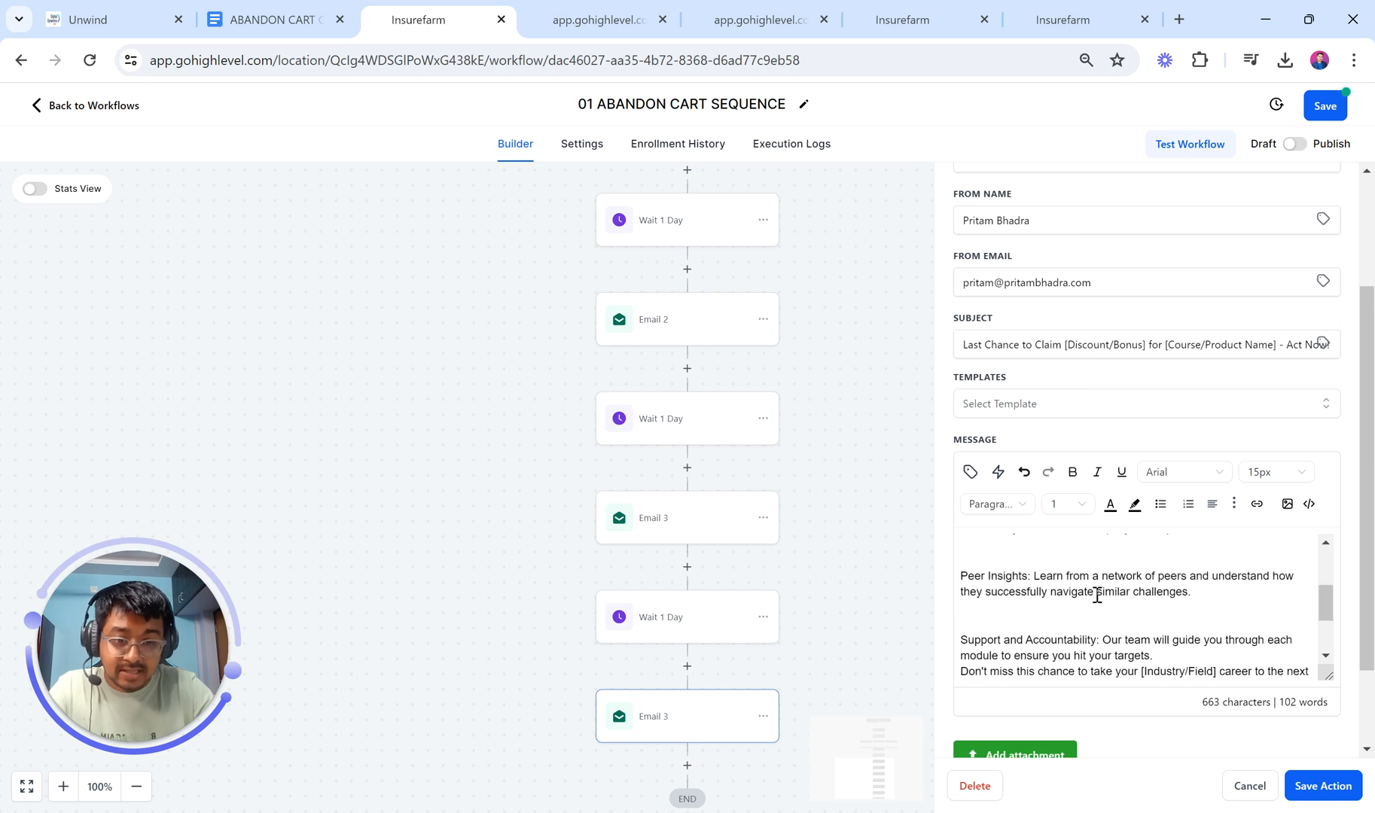
pyautogui.scroll(-3, 1096, 595)
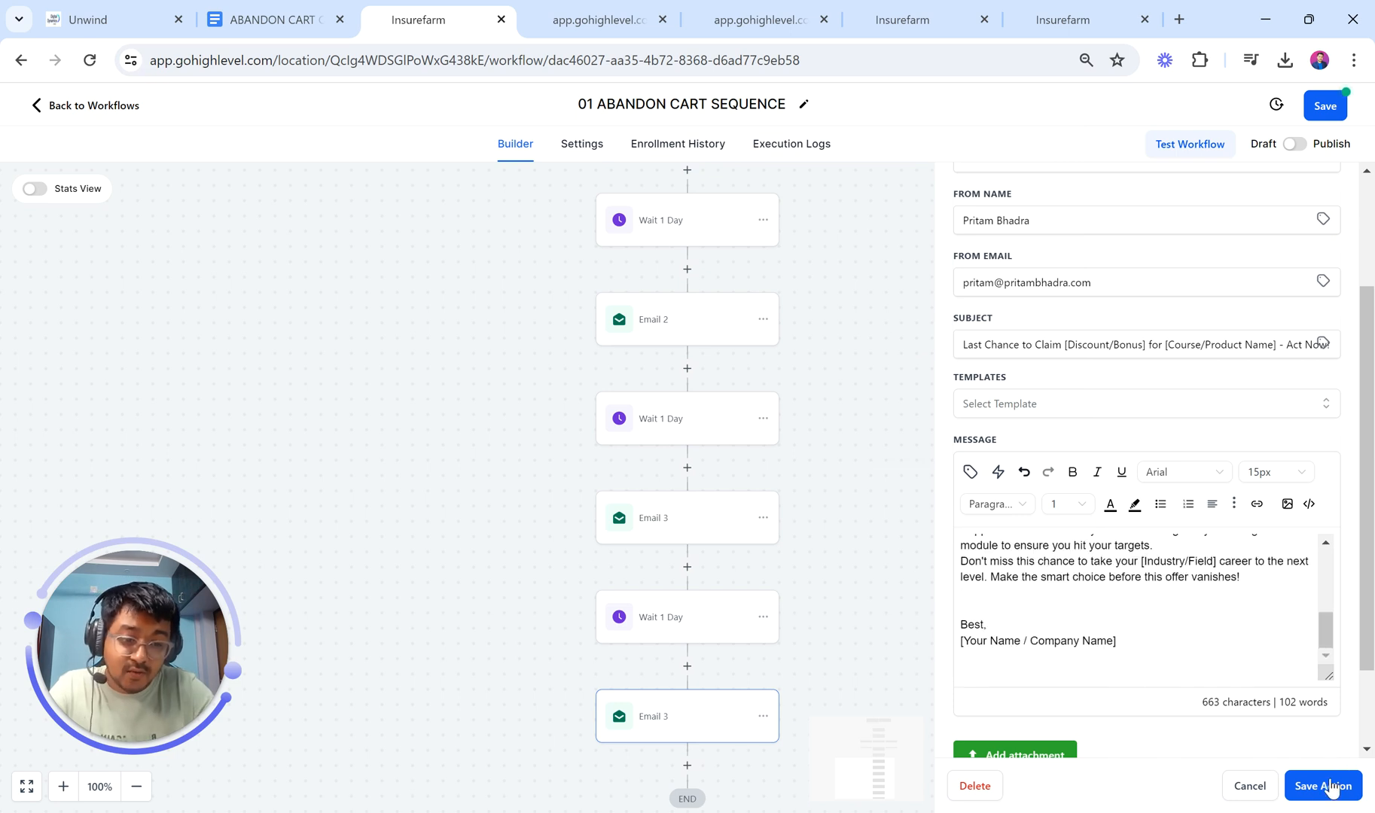
pyautogui.click(1322, 785)
# Step: Copy the last one-day wait step and paste it after Email 4
pyautogui.click(746, 725)
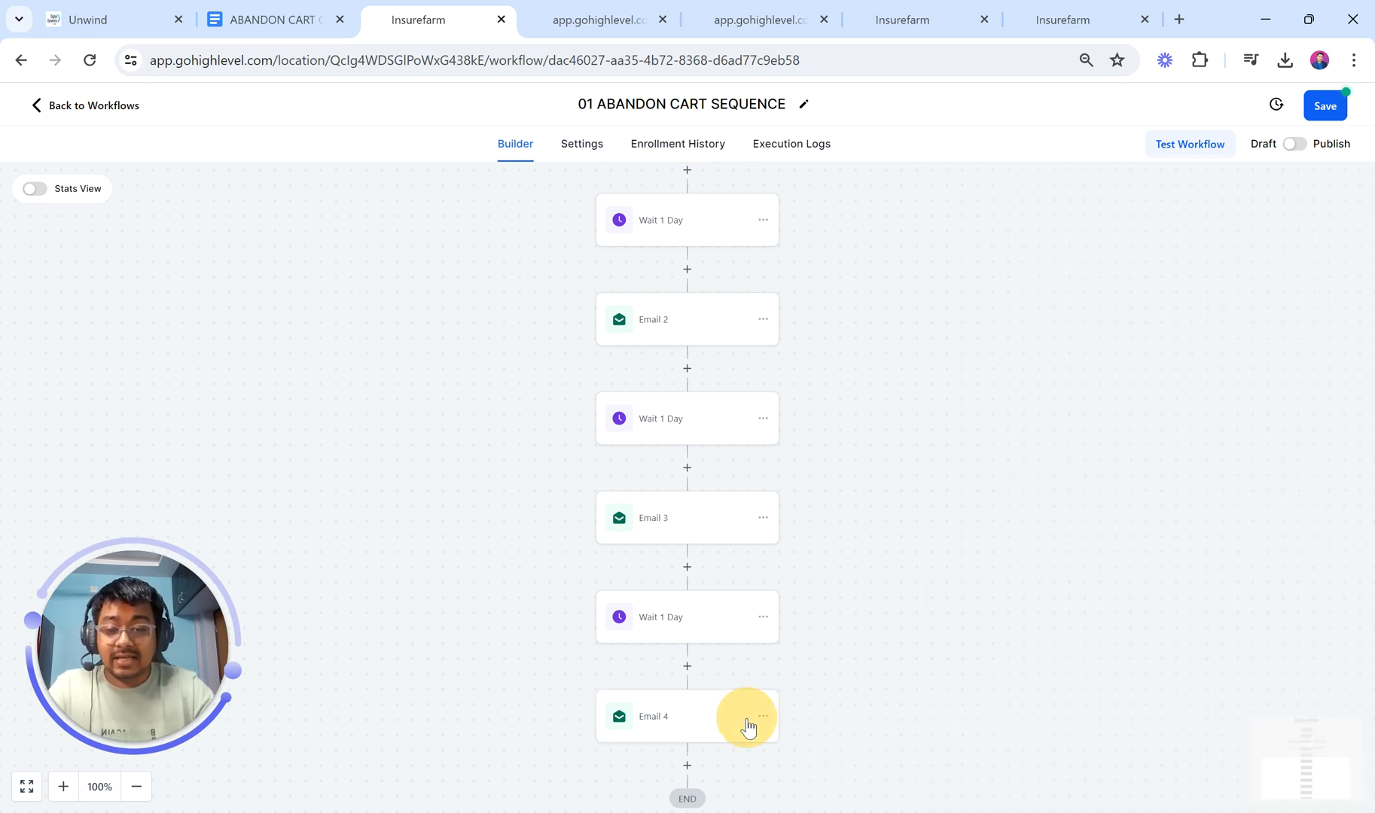
pyautogui.click(763, 514)
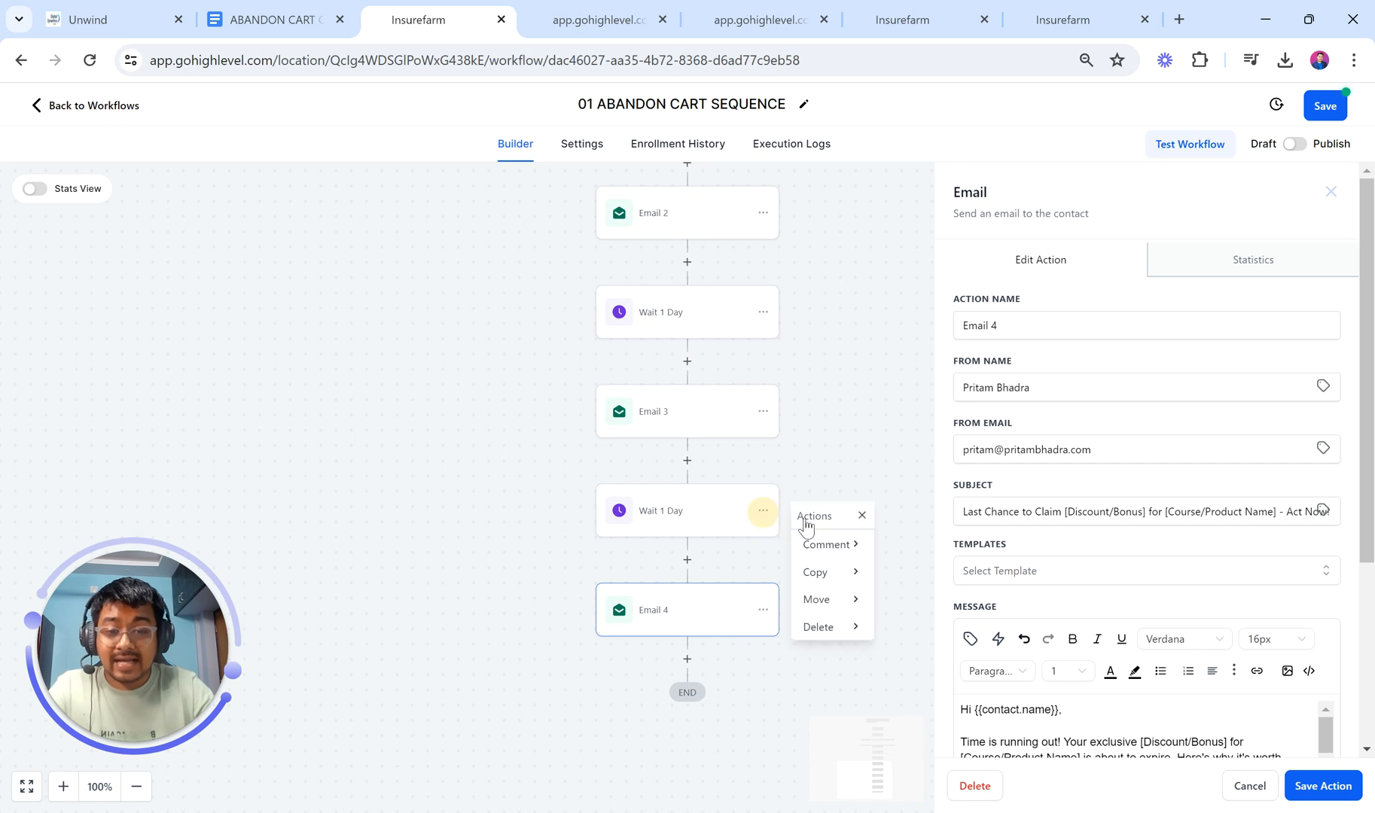
pyautogui.click(822, 582)
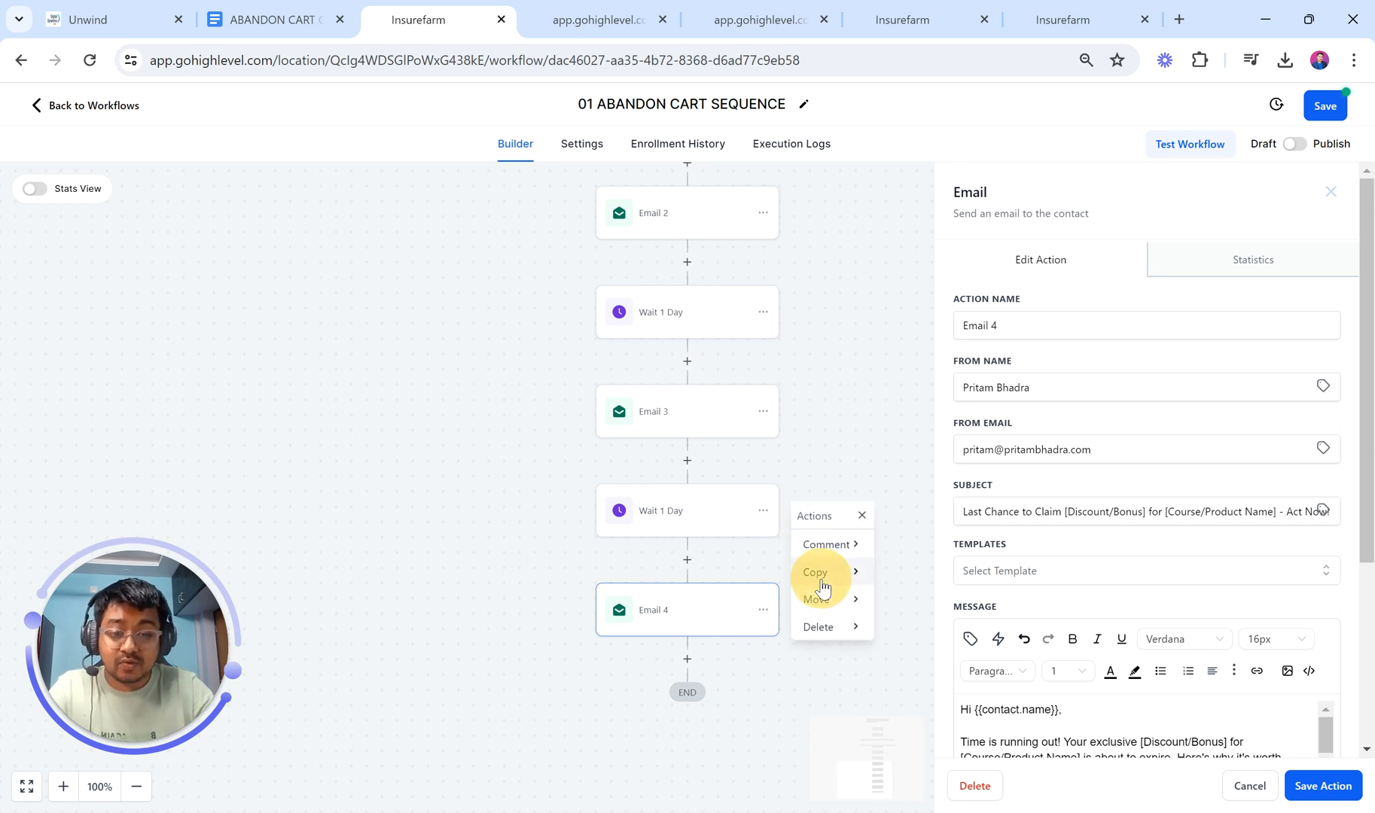
pyautogui.click(905, 545)
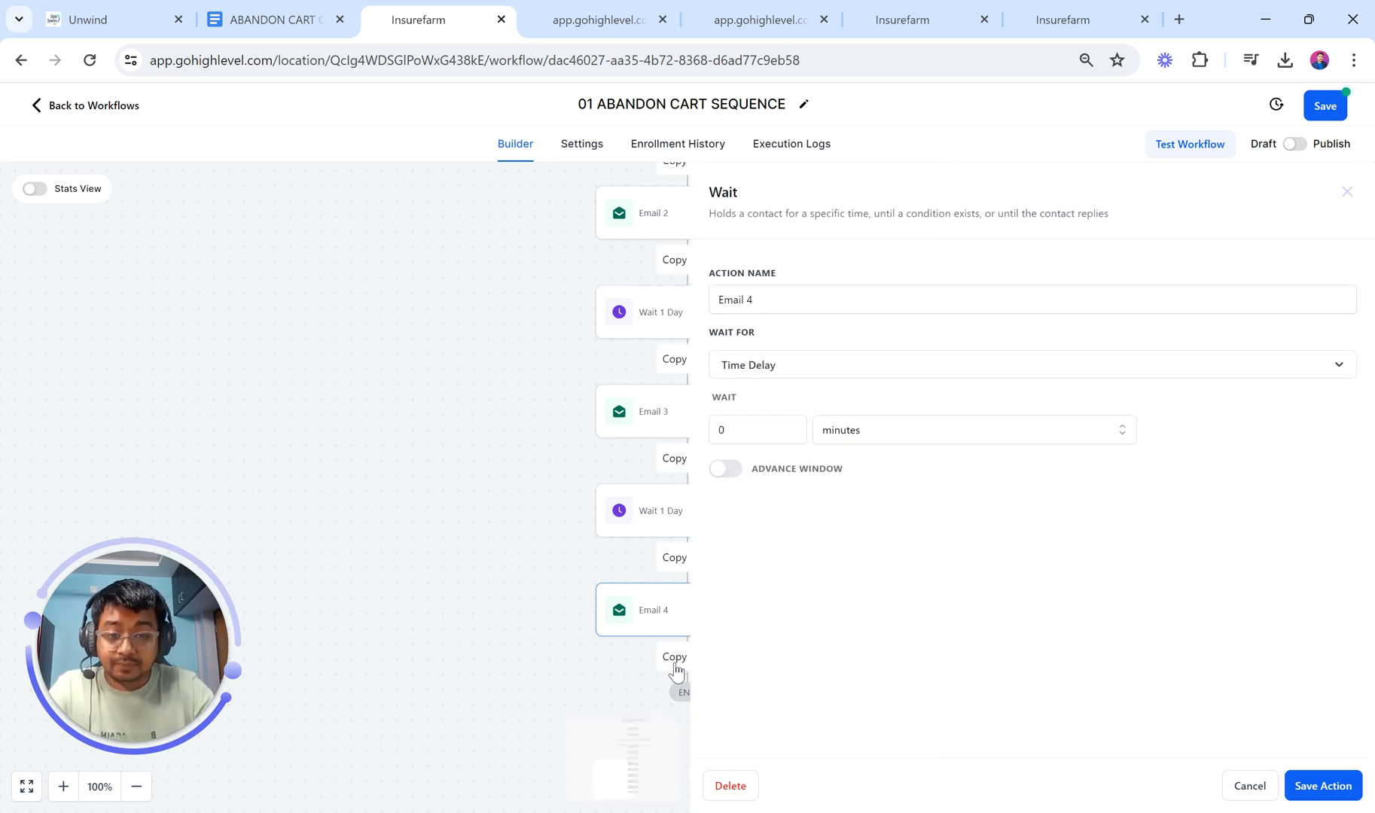
pyautogui.click(670, 655)
# Step: Copy the Email 4 step and paste it at the end of the workflow
pyautogui.scroll(-2, 823, 665)
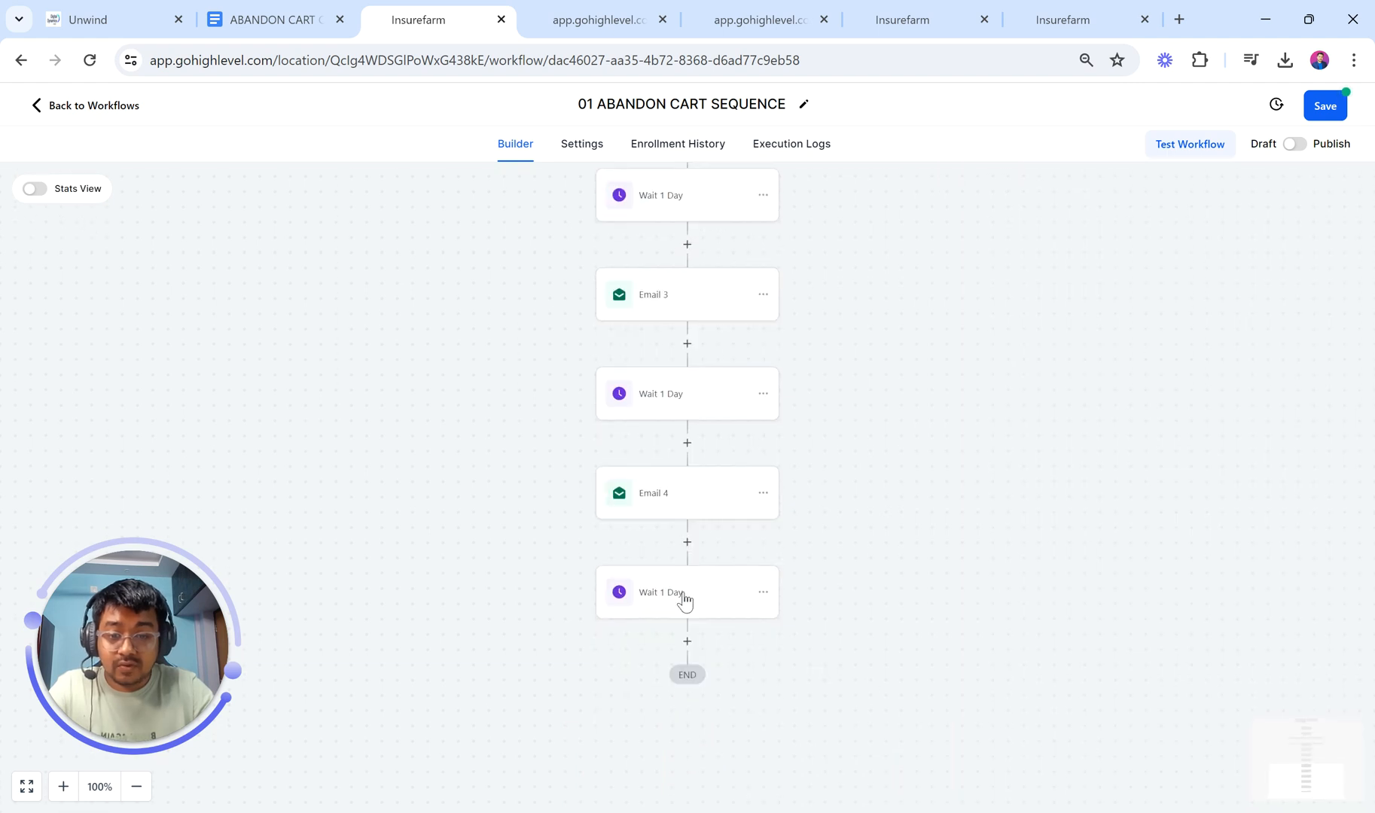
pyautogui.click(763, 493)
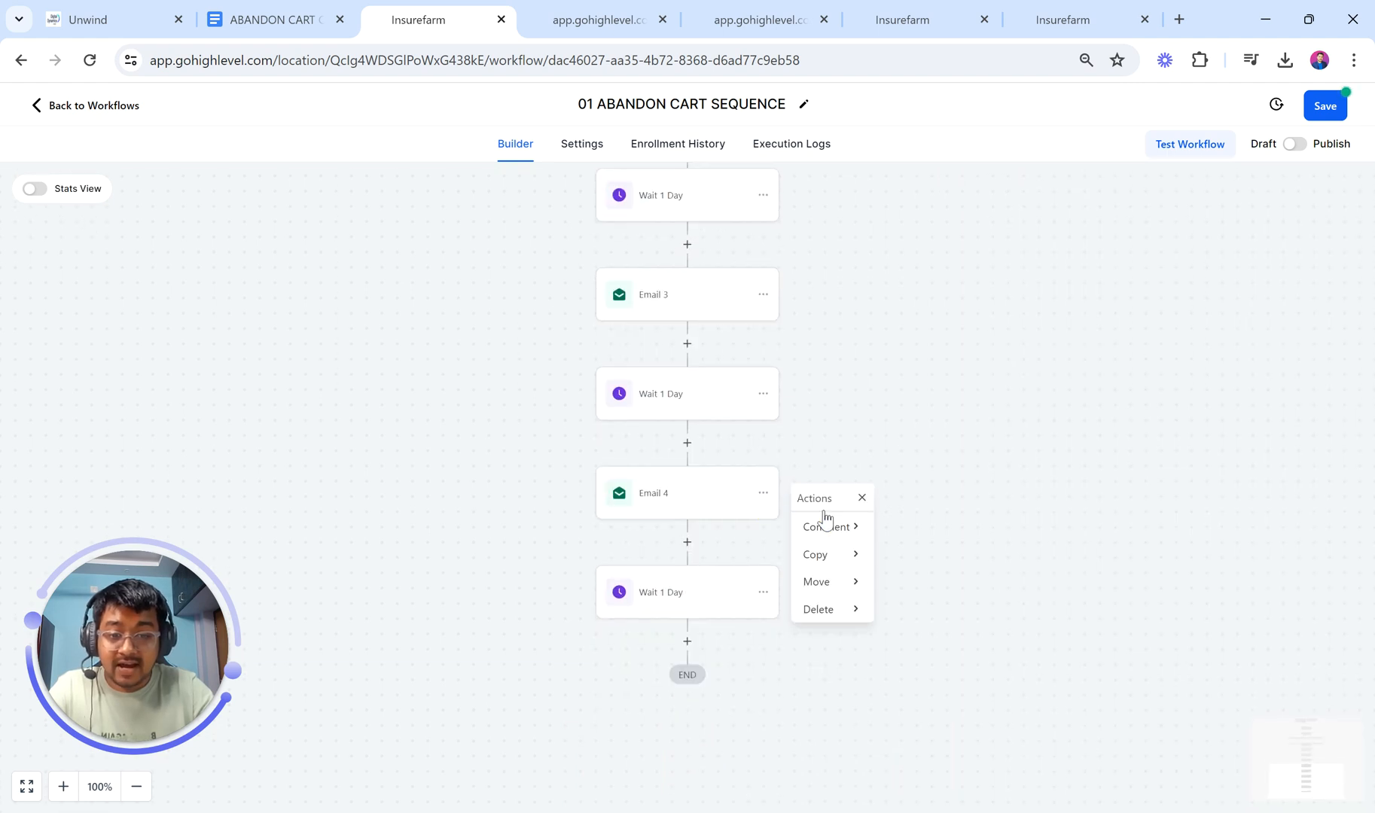
pyautogui.click(833, 554)
pyautogui.click(940, 532)
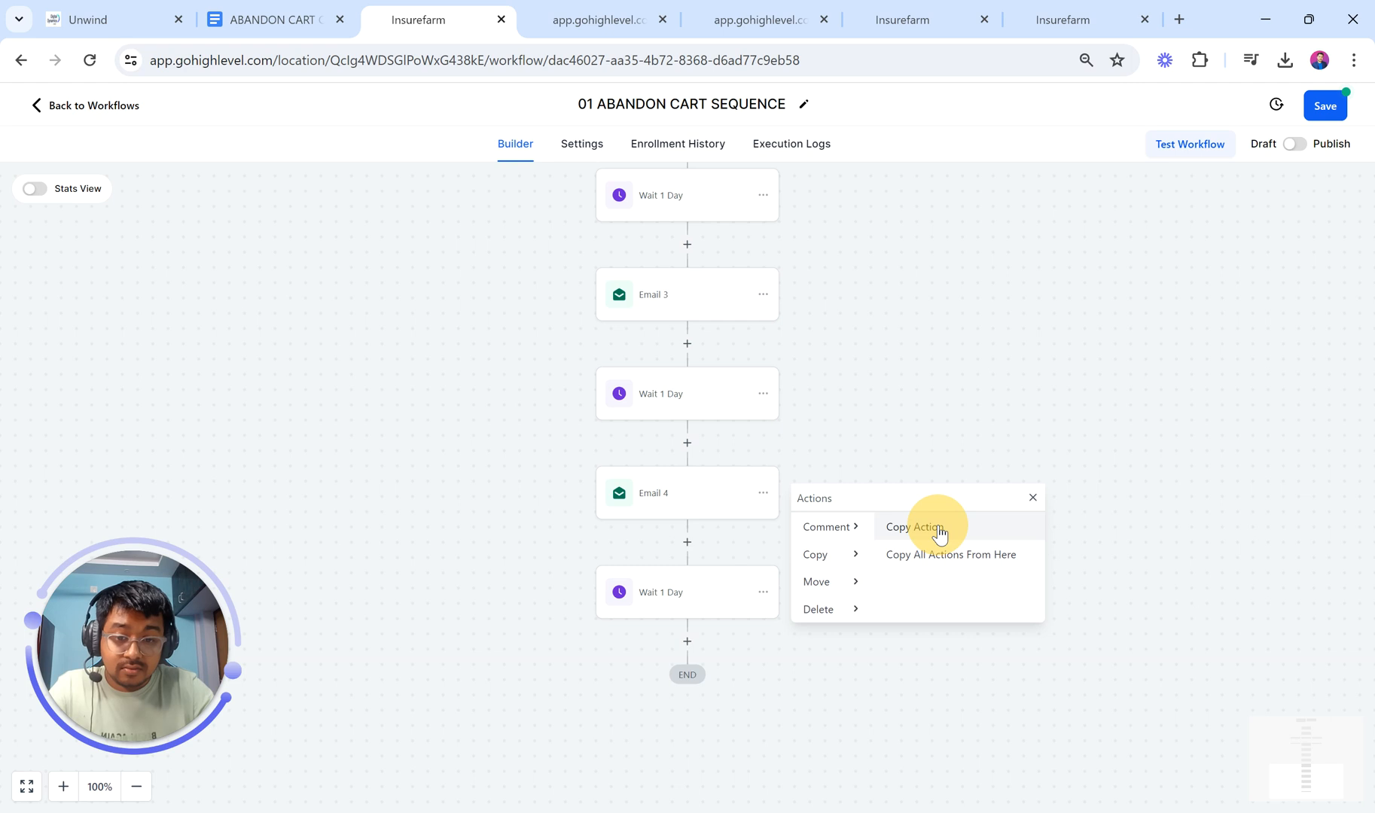
pyautogui.click(683, 651)
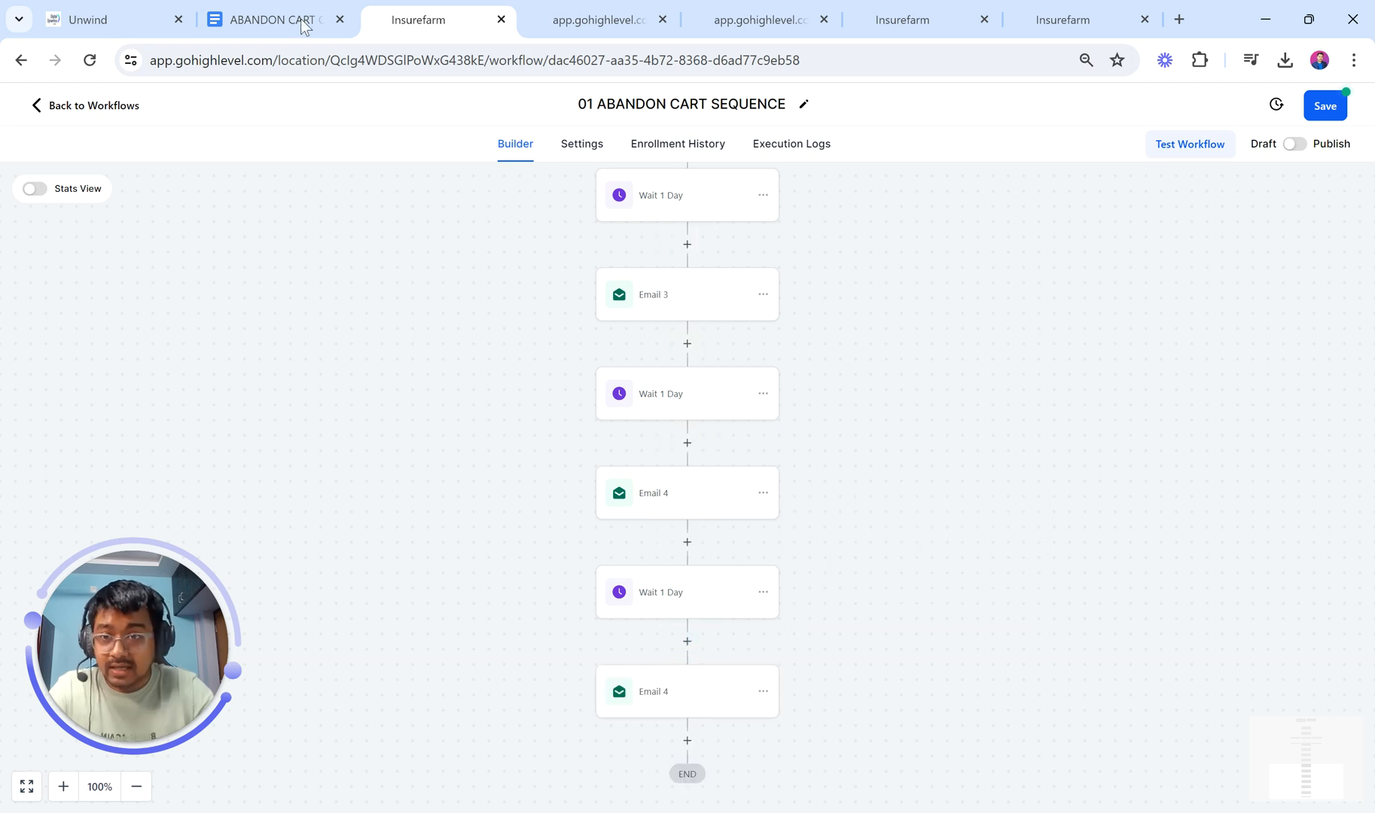
# Step: Paste the checklist's Day 5 subject into the duplicated email, then reload the workflow builder
pyautogui.click(267, 19)
pyautogui.scroll(-2, 539, 423)
pyautogui.scroll(-4, 538, 423)
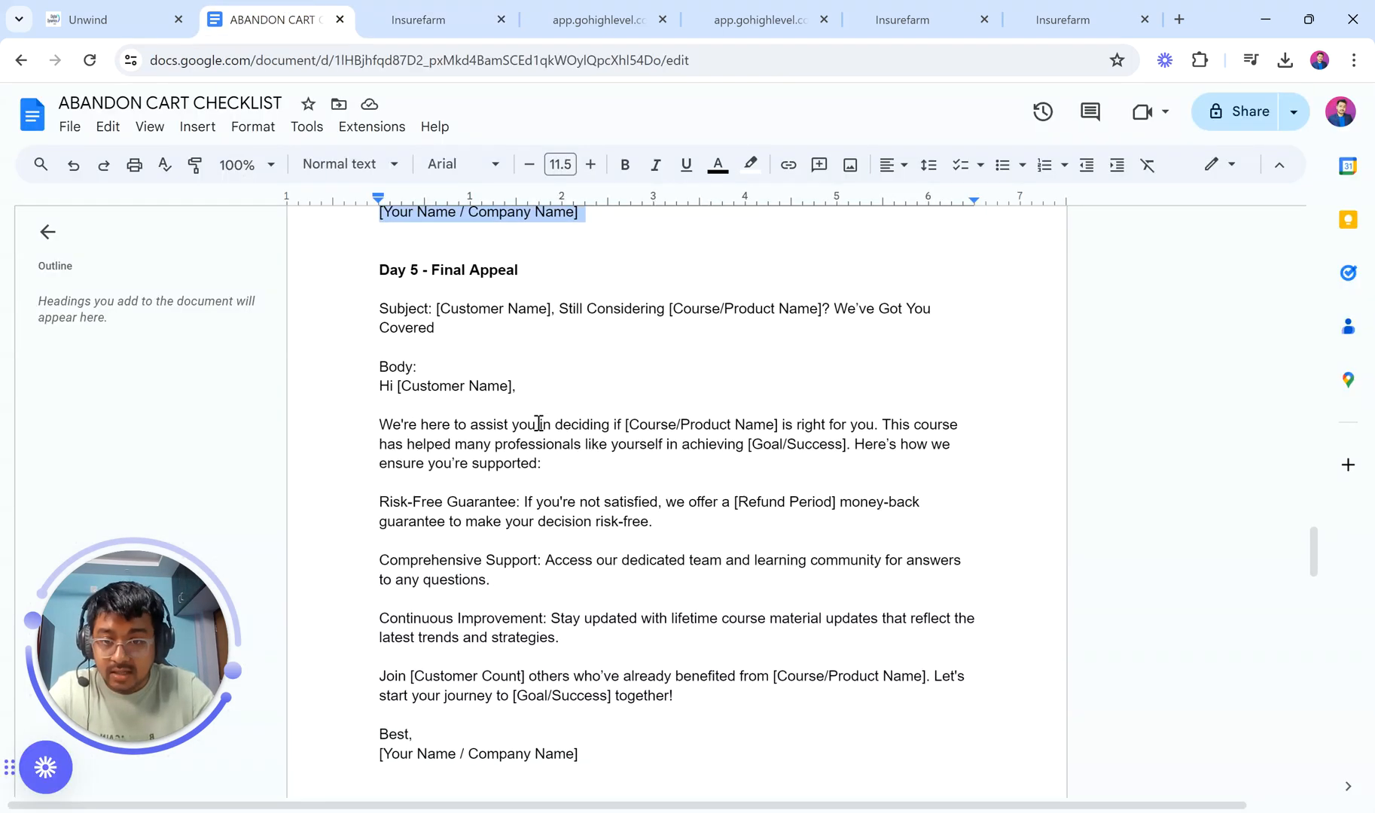
pyautogui.moveTo(438, 267); pyautogui.dragTo(494, 300)
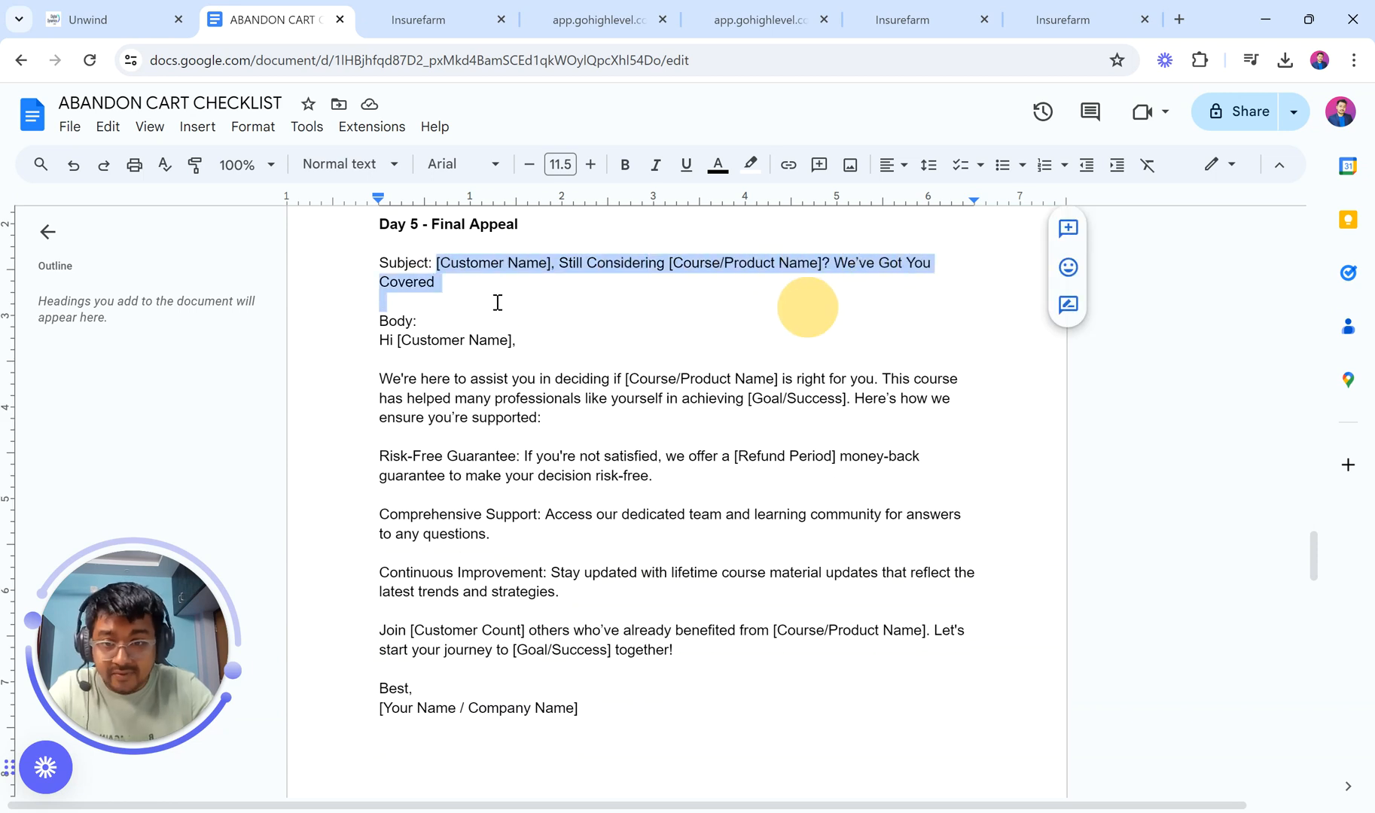
pyautogui.click(374, 4)
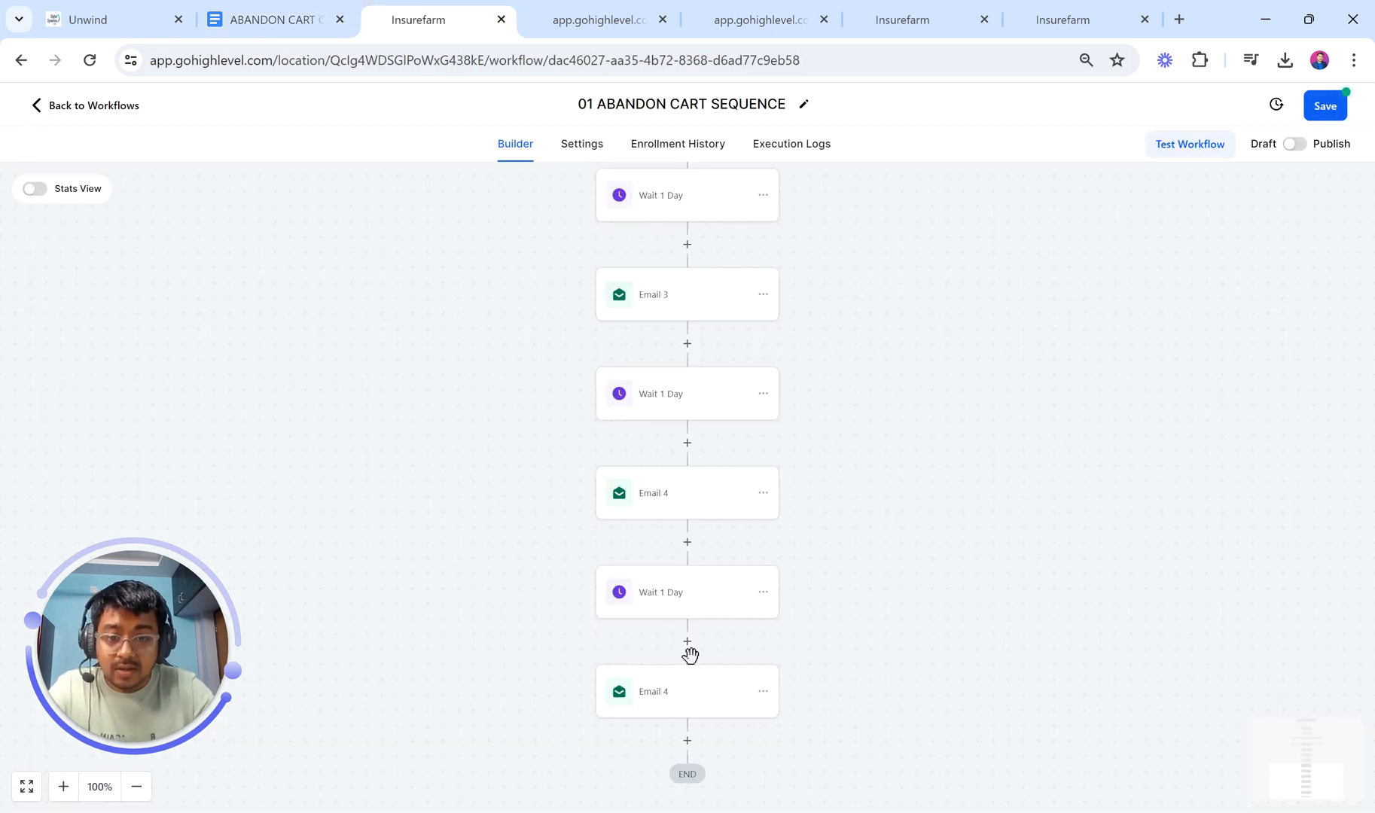
pyautogui.click(679, 705)
pyautogui.click(1089, 503)
pyautogui.hotkey('ctrl', 'a')
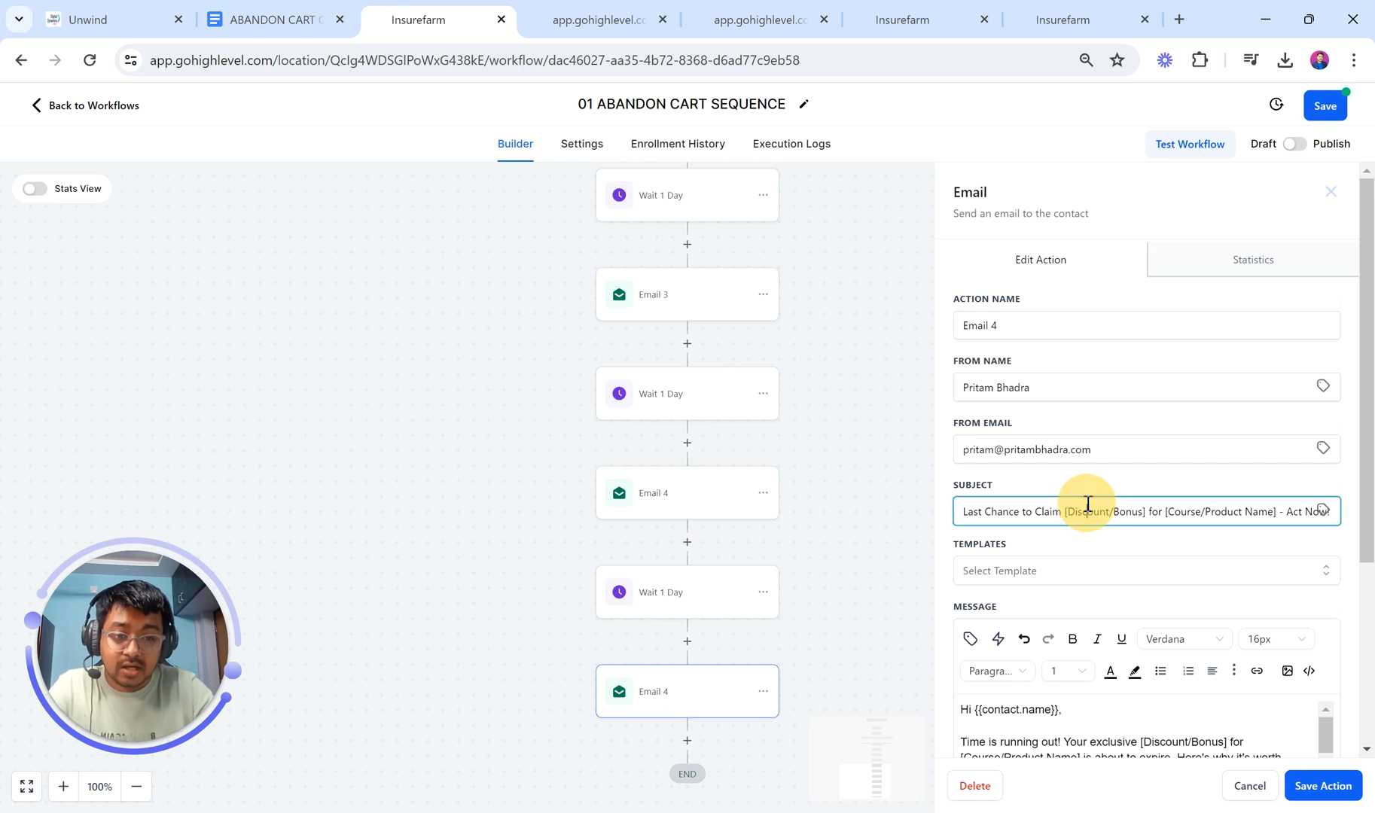
pyautogui.hotkey('ctrl', 'v')
pyautogui.hotkey('alt', 'Left')
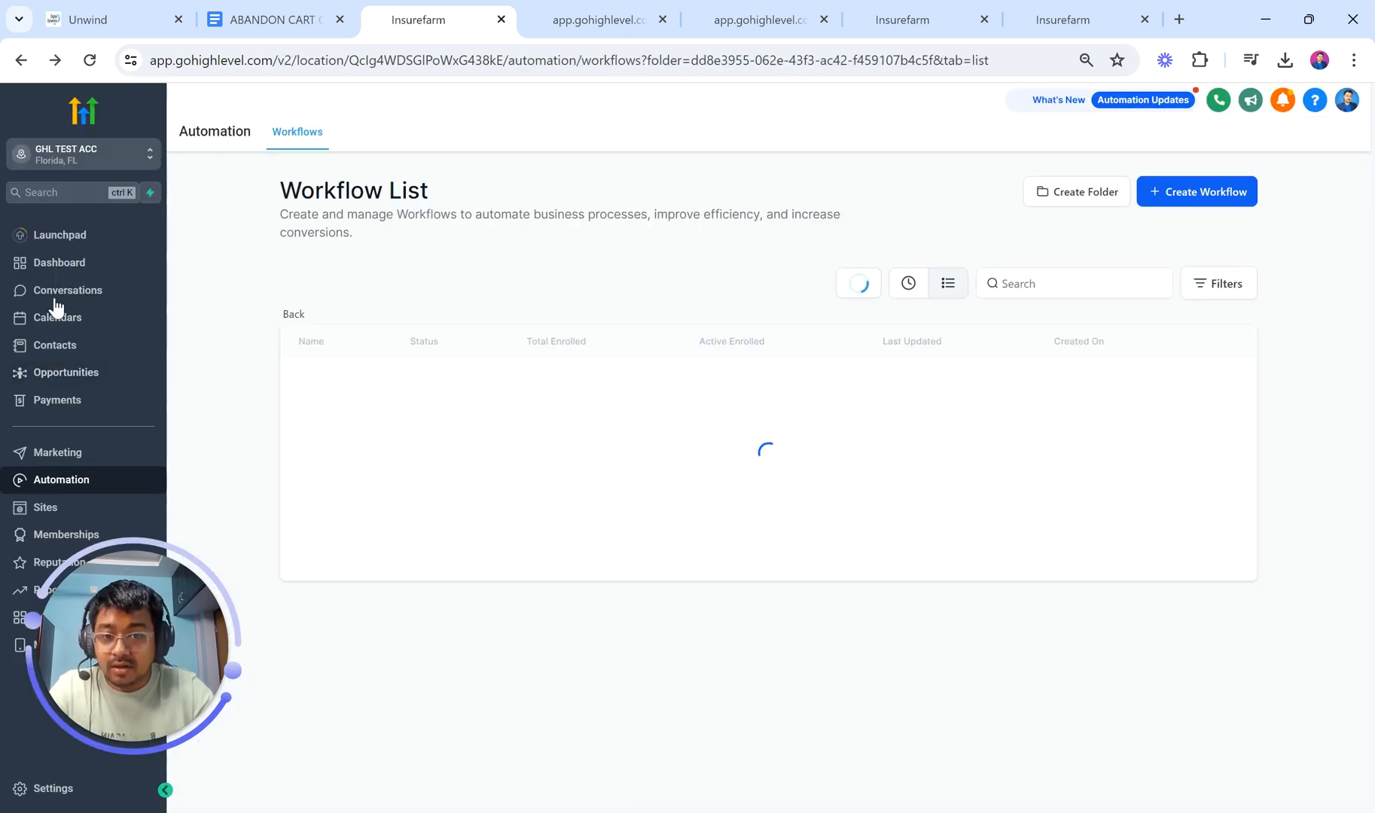
pyautogui.hotkey('alt', 'Right')
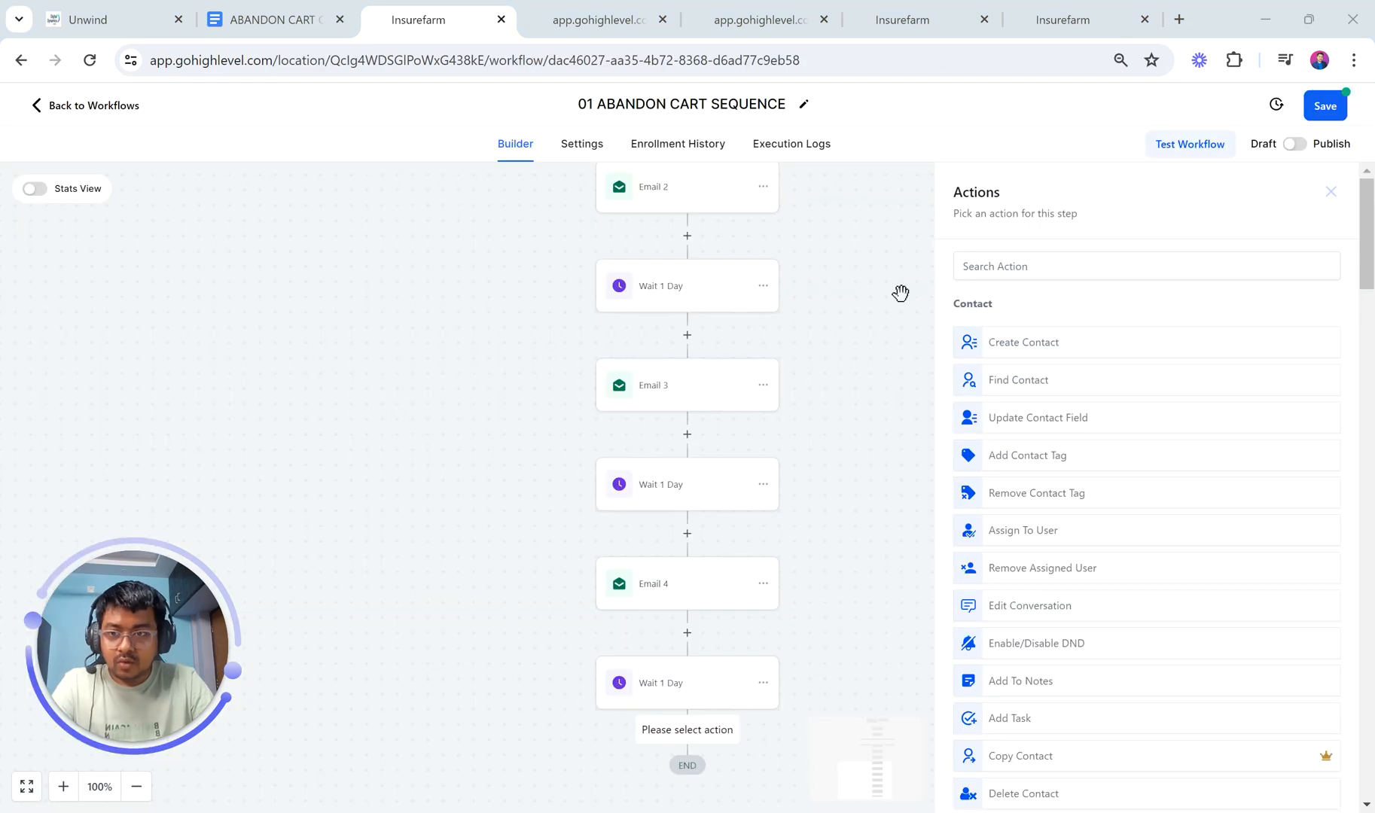
# Step: Make the empty step a Send Email action with the saved sender name and address
pyautogui.click(1065, 268)
pyautogui.write('email')
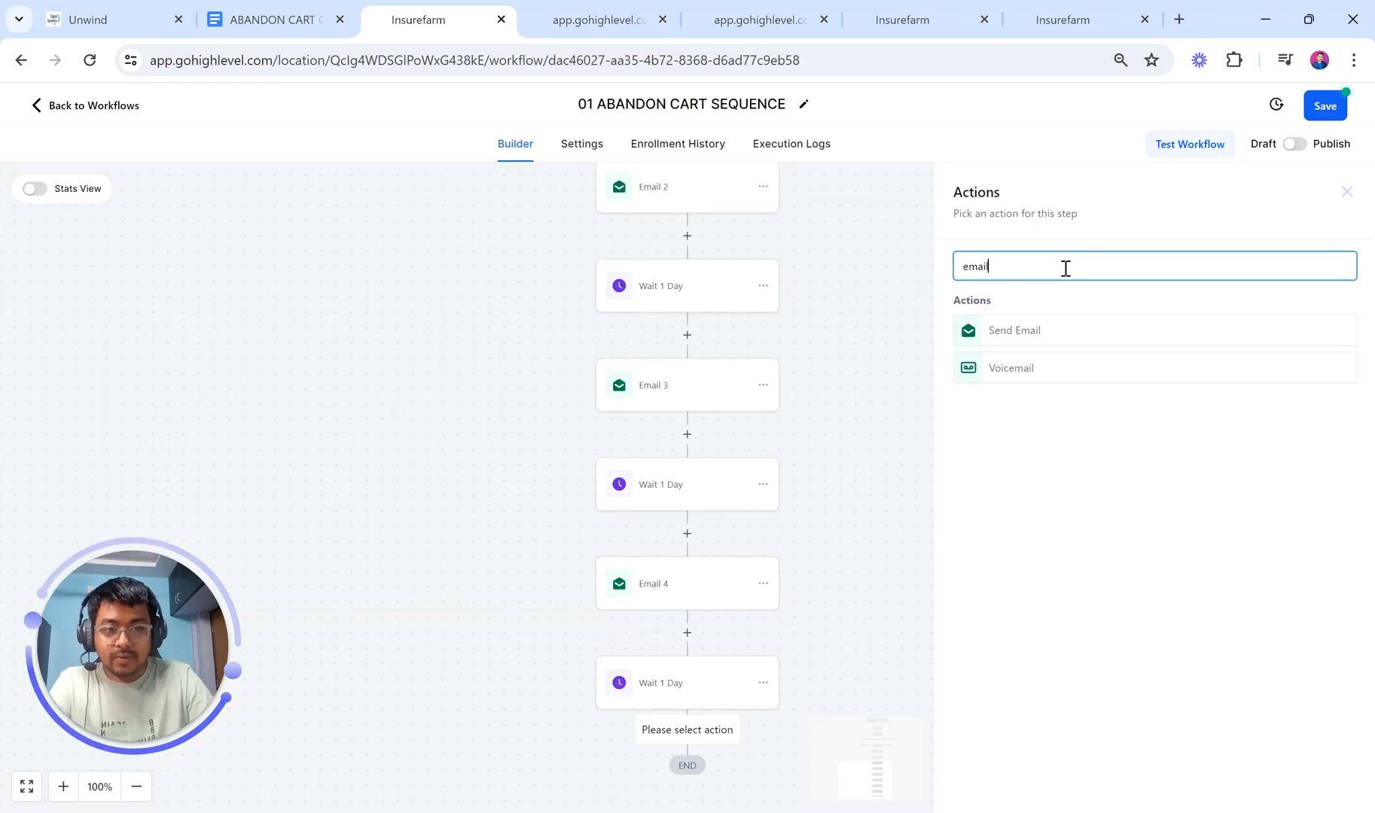
pyautogui.click(1031, 329)
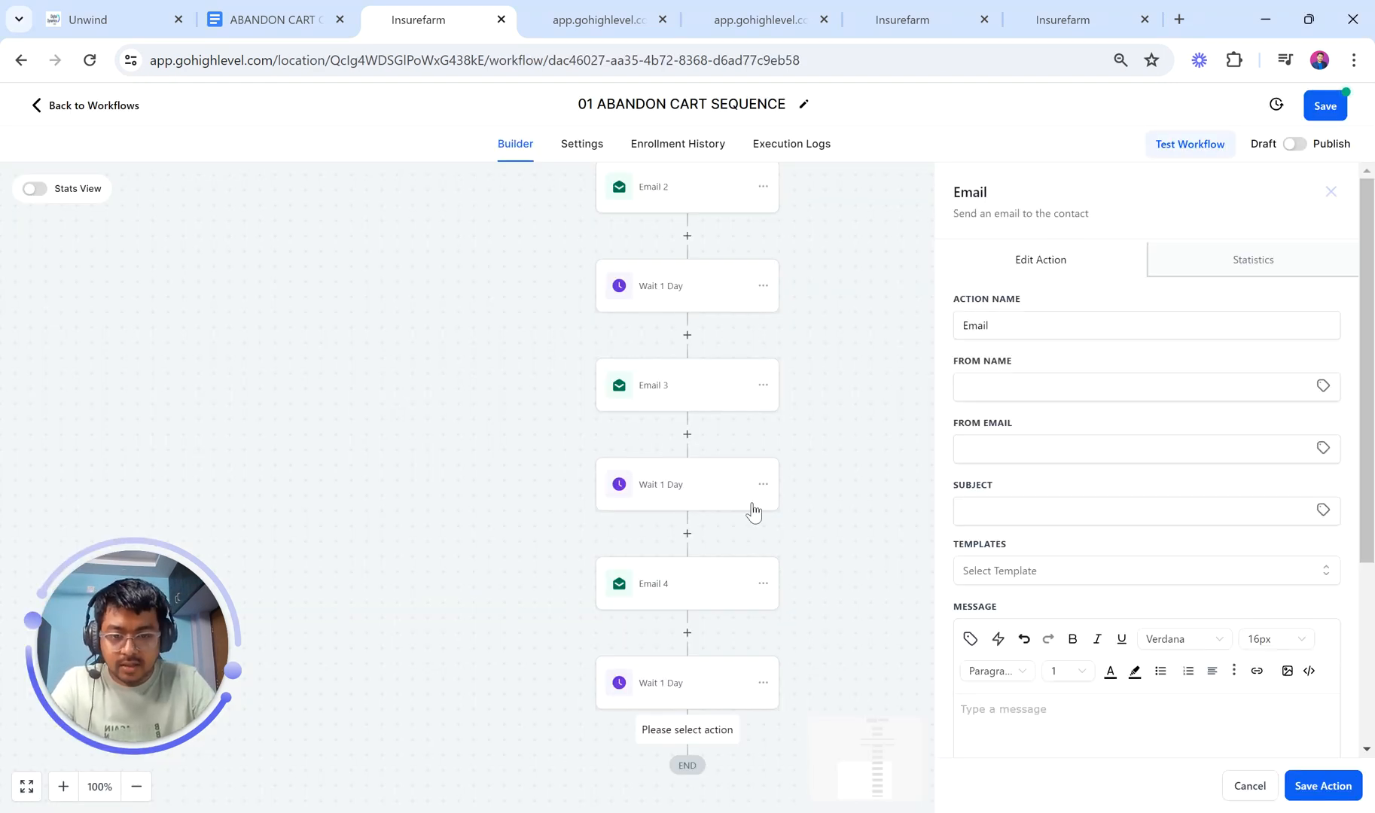
pyautogui.scroll(-2, 752, 512)
pyautogui.click(1005, 383)
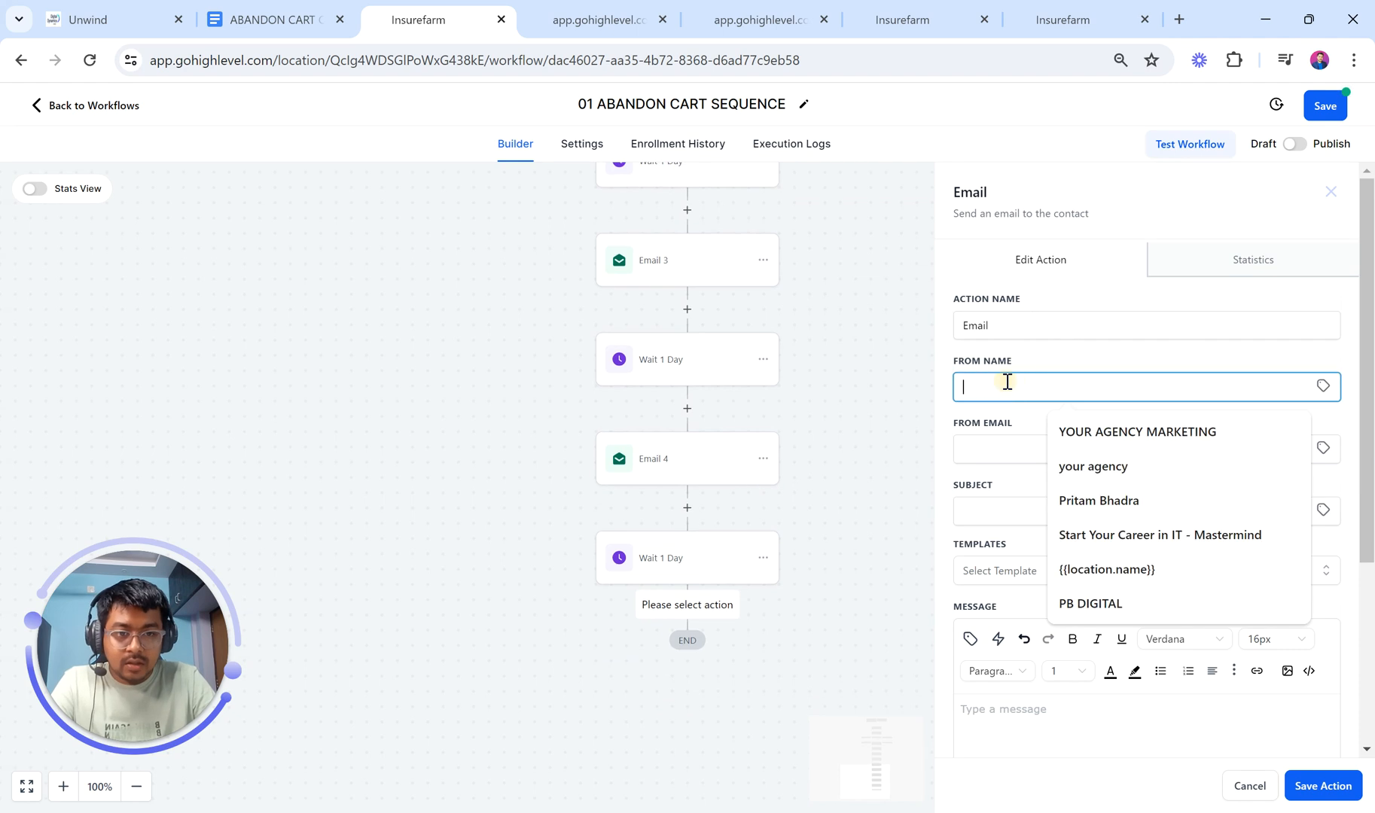
pyautogui.click(1100, 501)
pyautogui.click(1020, 451)
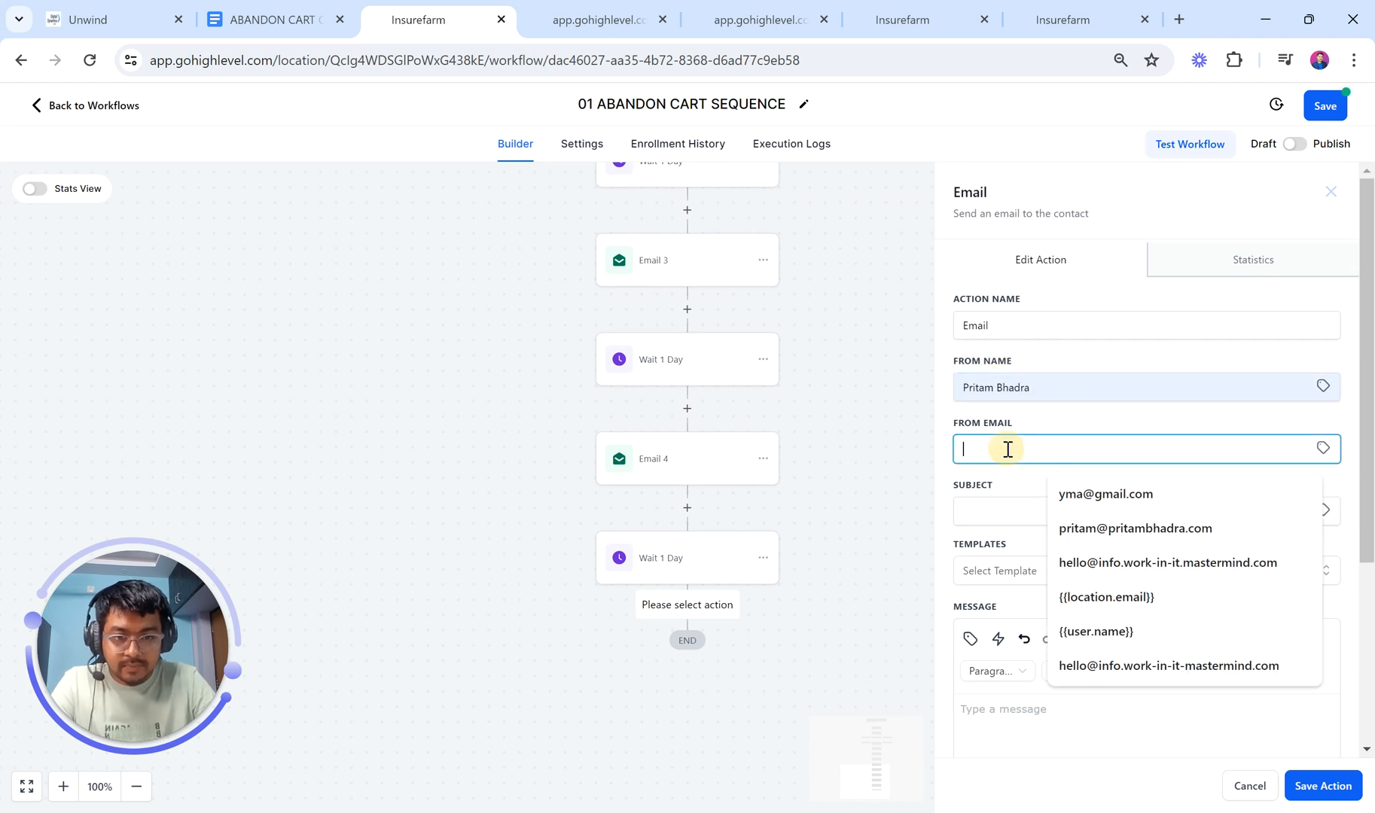
pyautogui.click(1111, 531)
# Step: Paste the Day 5 subject, replacing [Customer Name] with the contact's full name and a comma
pyautogui.click(271, 19)
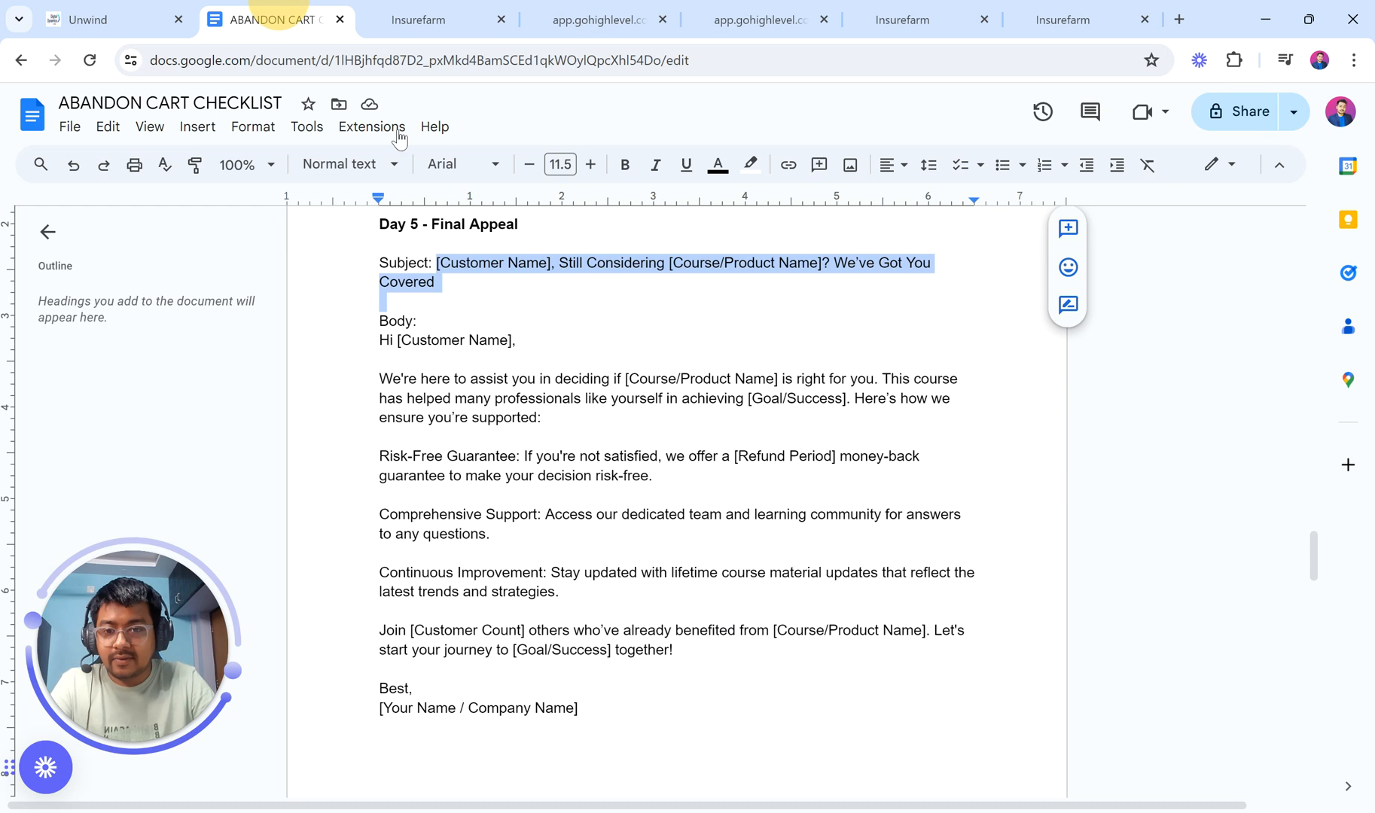
pyautogui.click(520, 307)
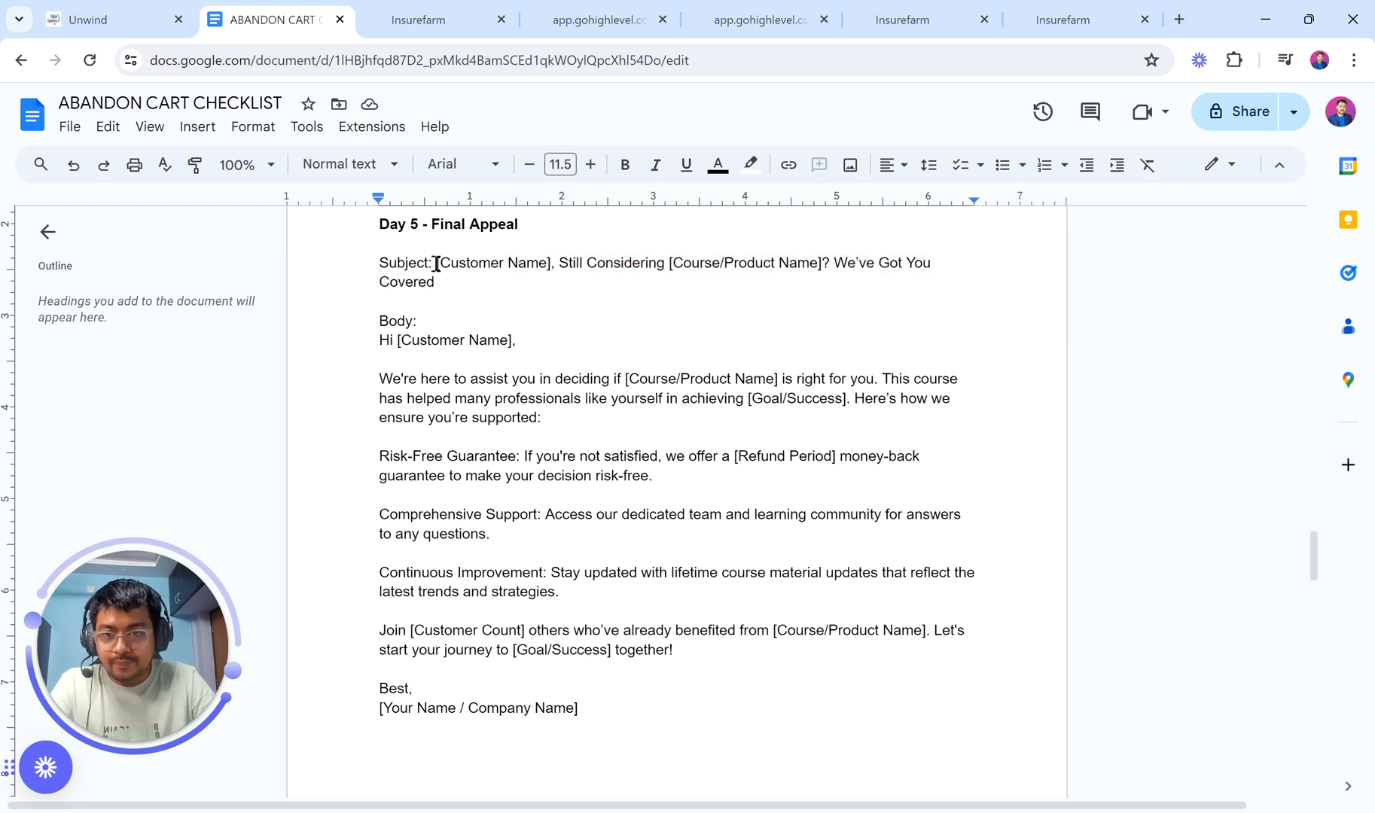
pyautogui.moveTo(436, 262); pyautogui.dragTo(444, 279)
pyautogui.hotkey('ctrl', 'c')
pyautogui.click(401, 23)
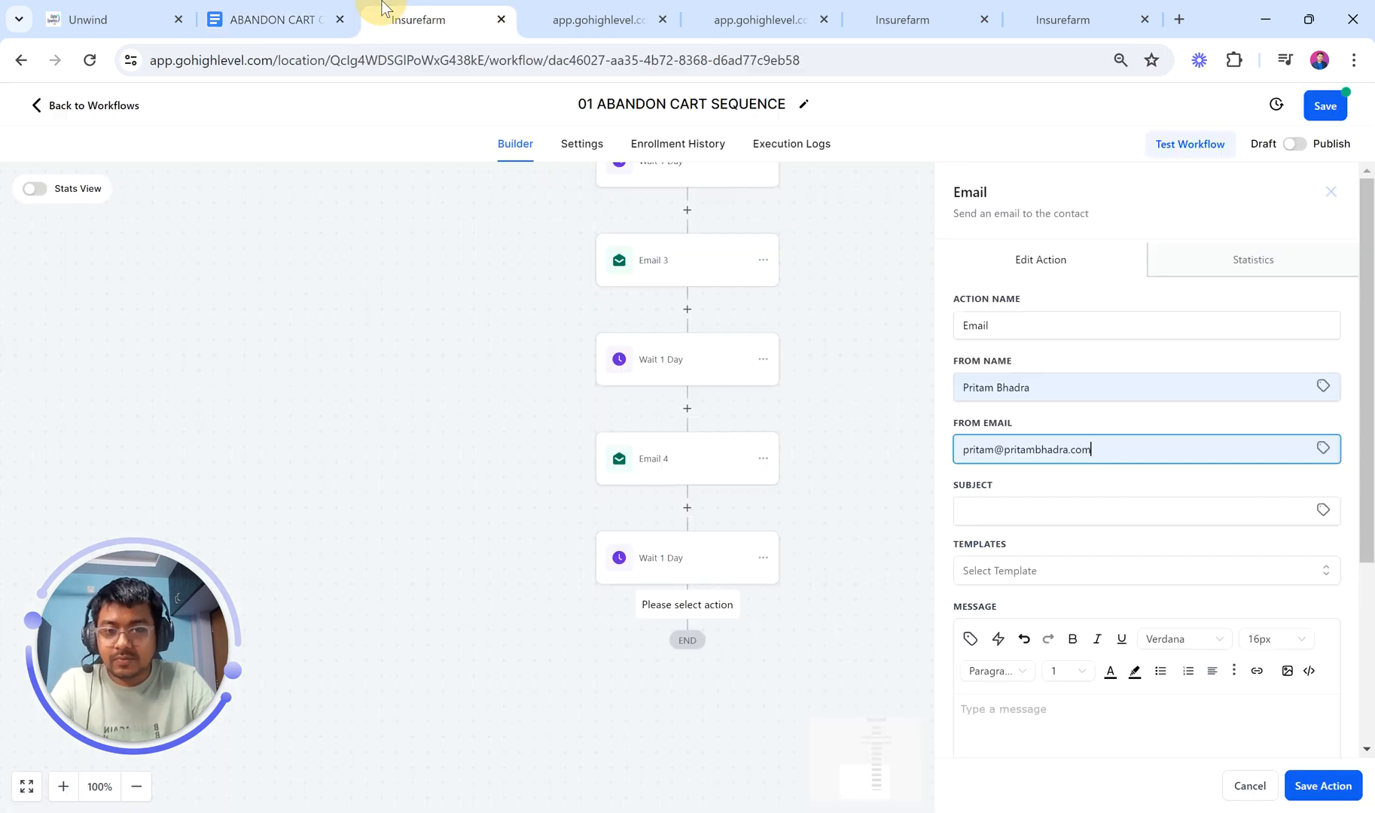
pyautogui.click(1003, 516)
pyautogui.hotkey('ctrl', 'v')
pyautogui.hscroll(-1, 1045, 511)
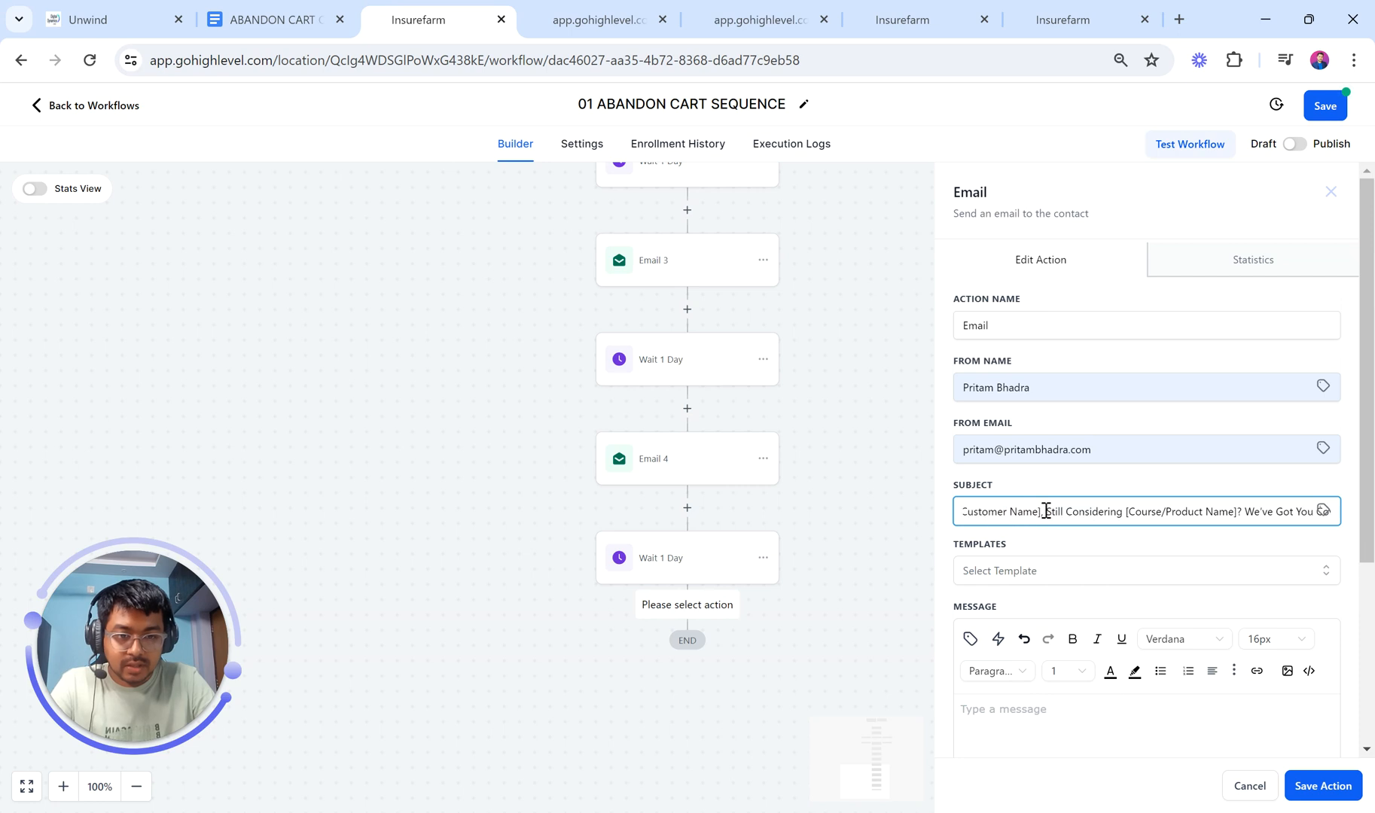
pyautogui.moveTo(1046, 512); pyautogui.dragTo(915, 509)
pyautogui.press('BackSpace')
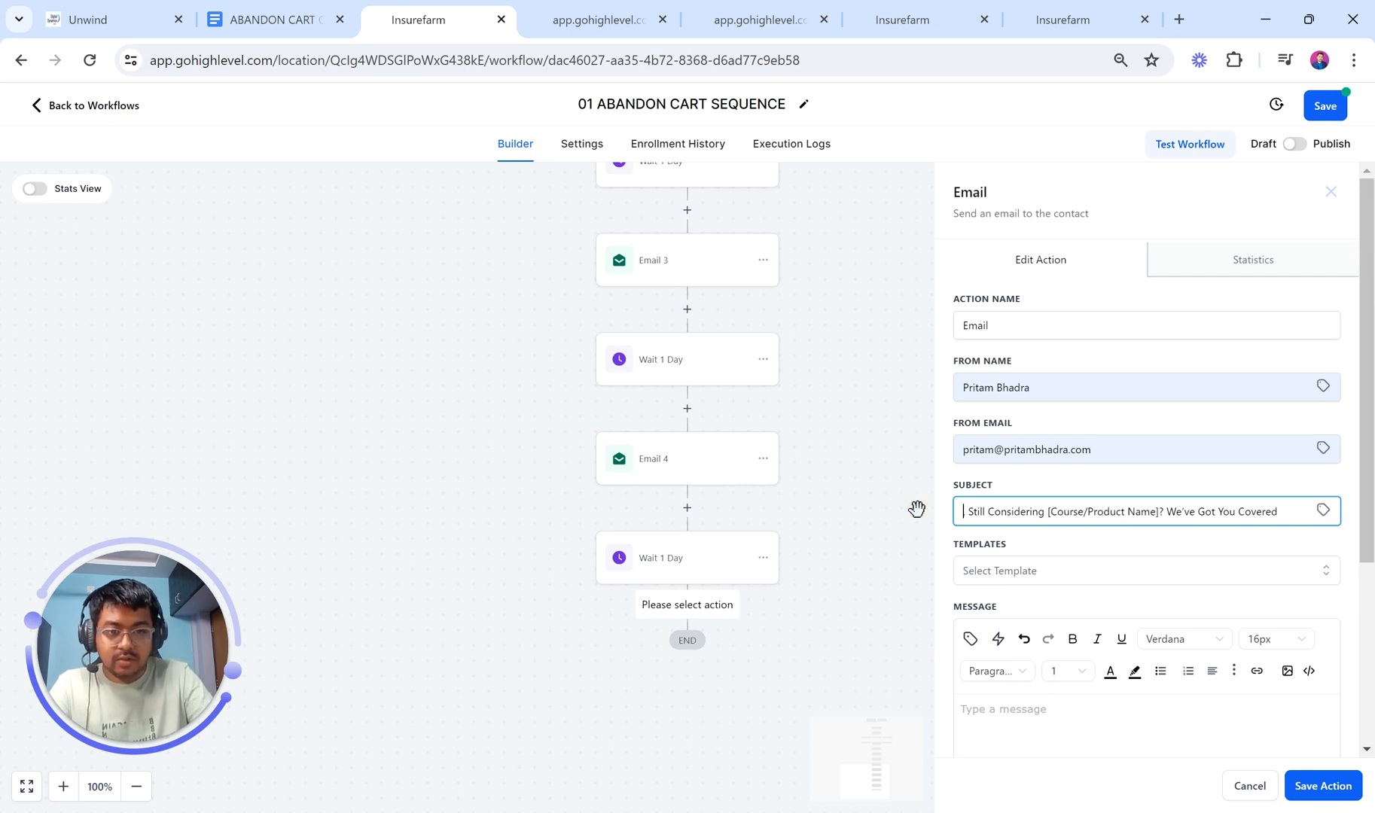
pyautogui.click(1325, 510)
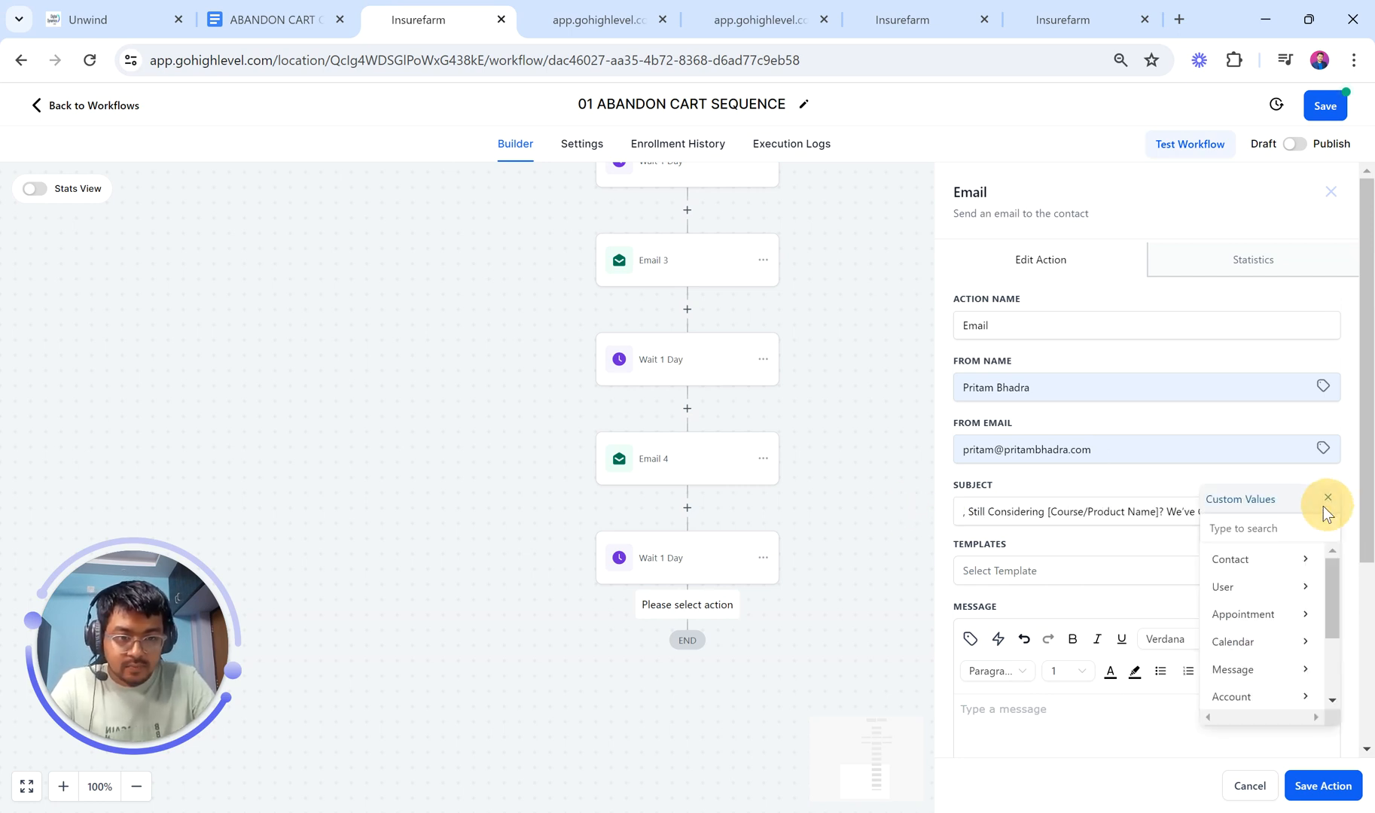
pyautogui.click(1261, 564)
pyautogui.click(1233, 565)
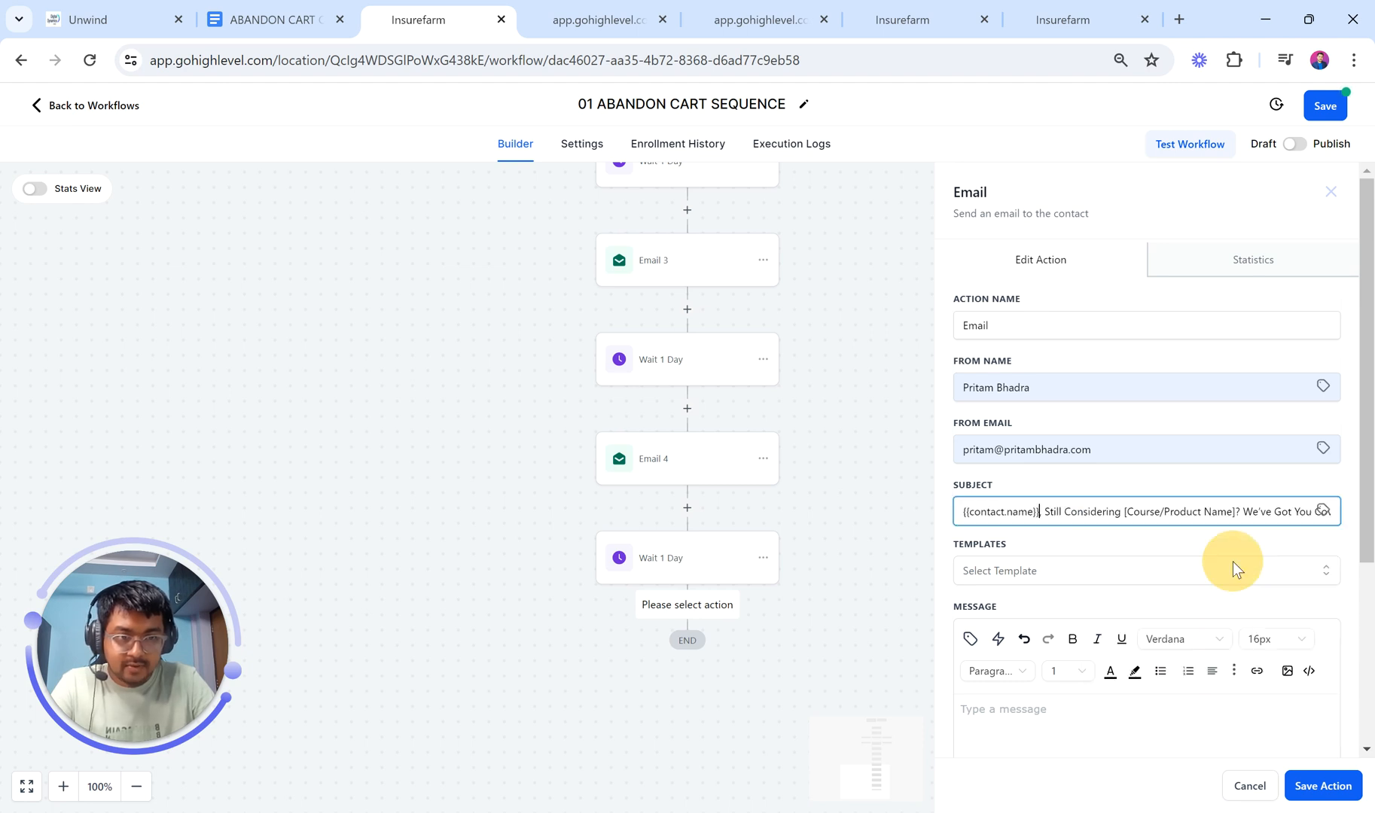
pyautogui.write(',')
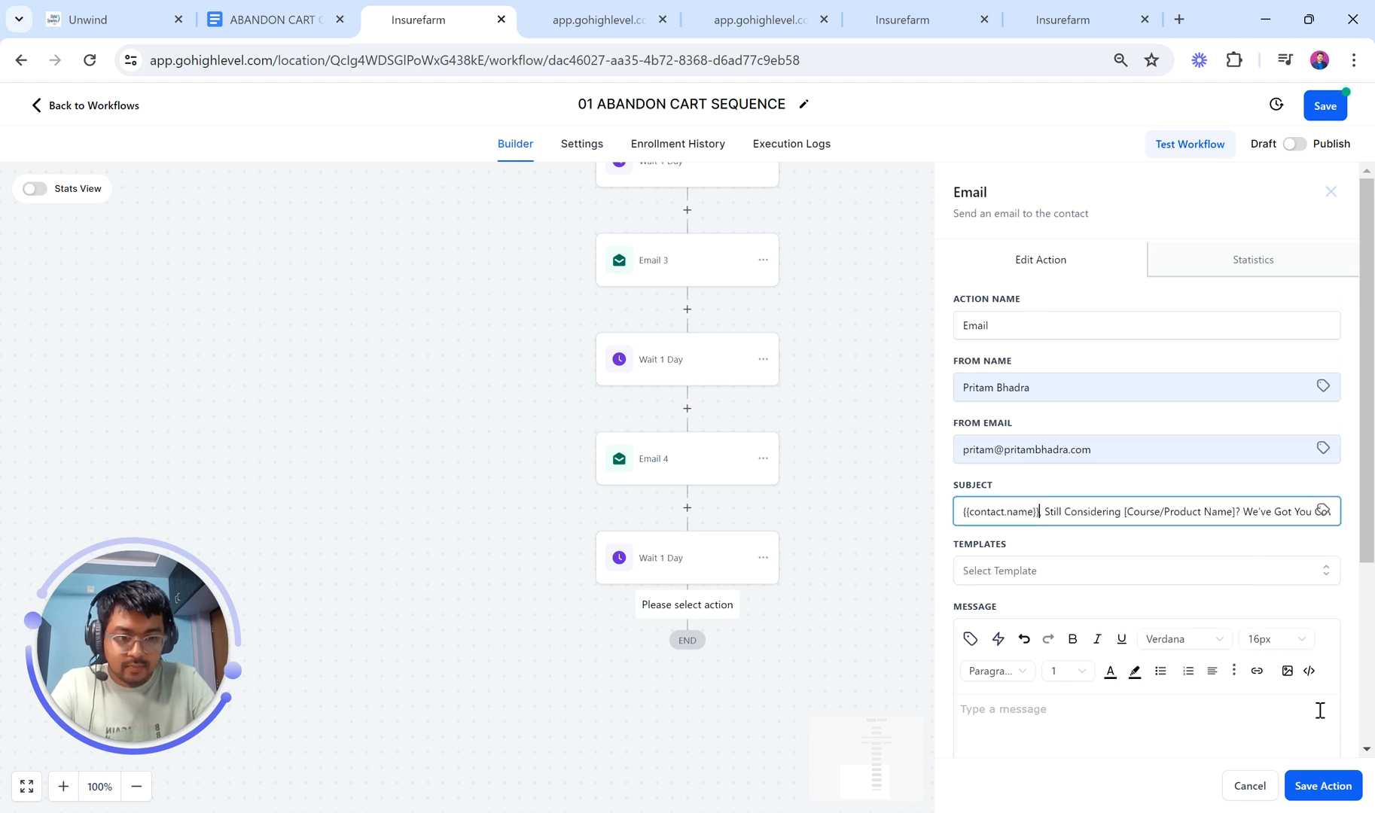
# Step: Paste the Day 5 email body and replace the greeting's Customer Name with the contact's full name
pyautogui.click(297, 6)
pyautogui.moveTo(375, 293); pyautogui.dragTo(620, 670)
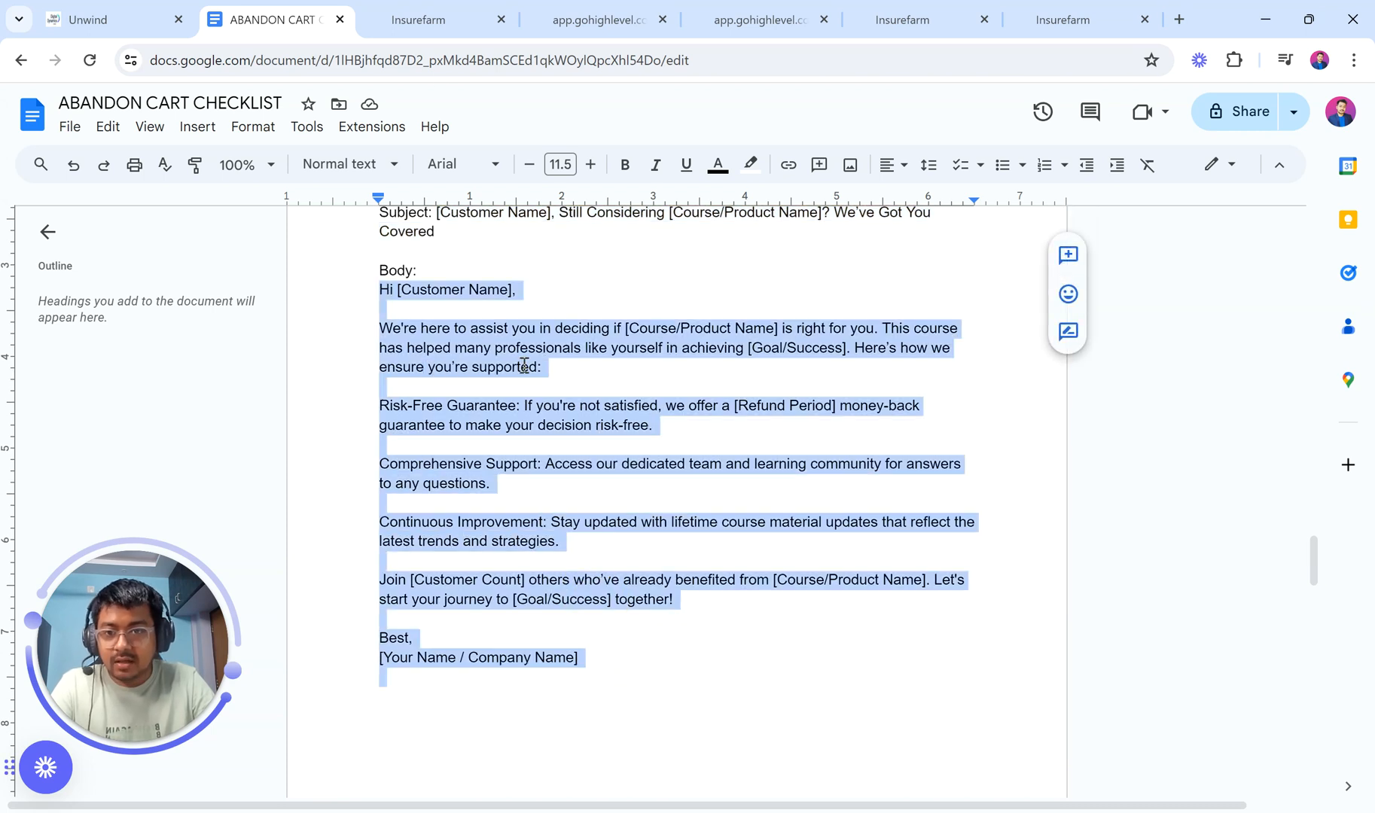
pyautogui.click(419, 19)
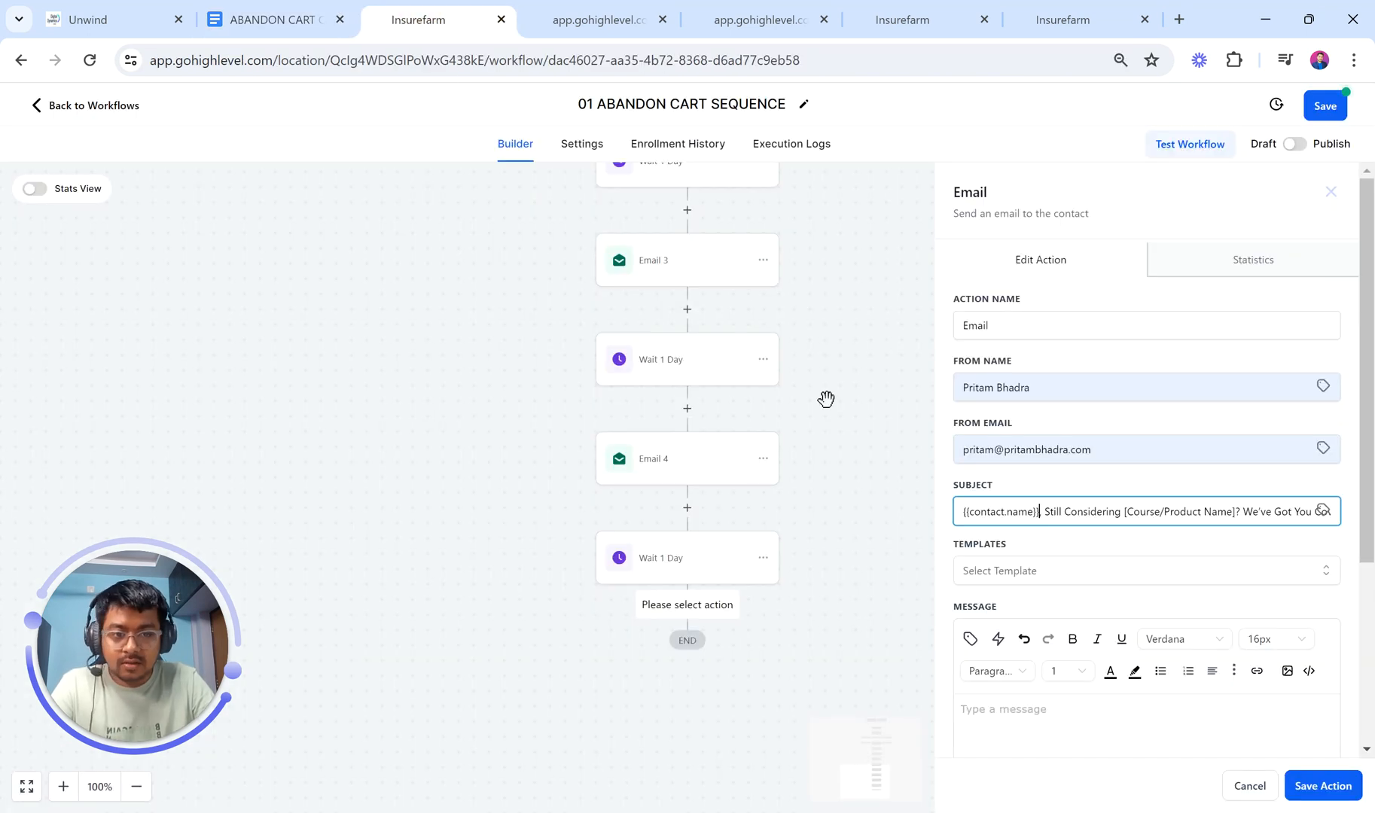
pyautogui.click(1042, 703)
pyautogui.hotkey('ctrl', 'v')
pyautogui.scroll(5, 1033, 706)
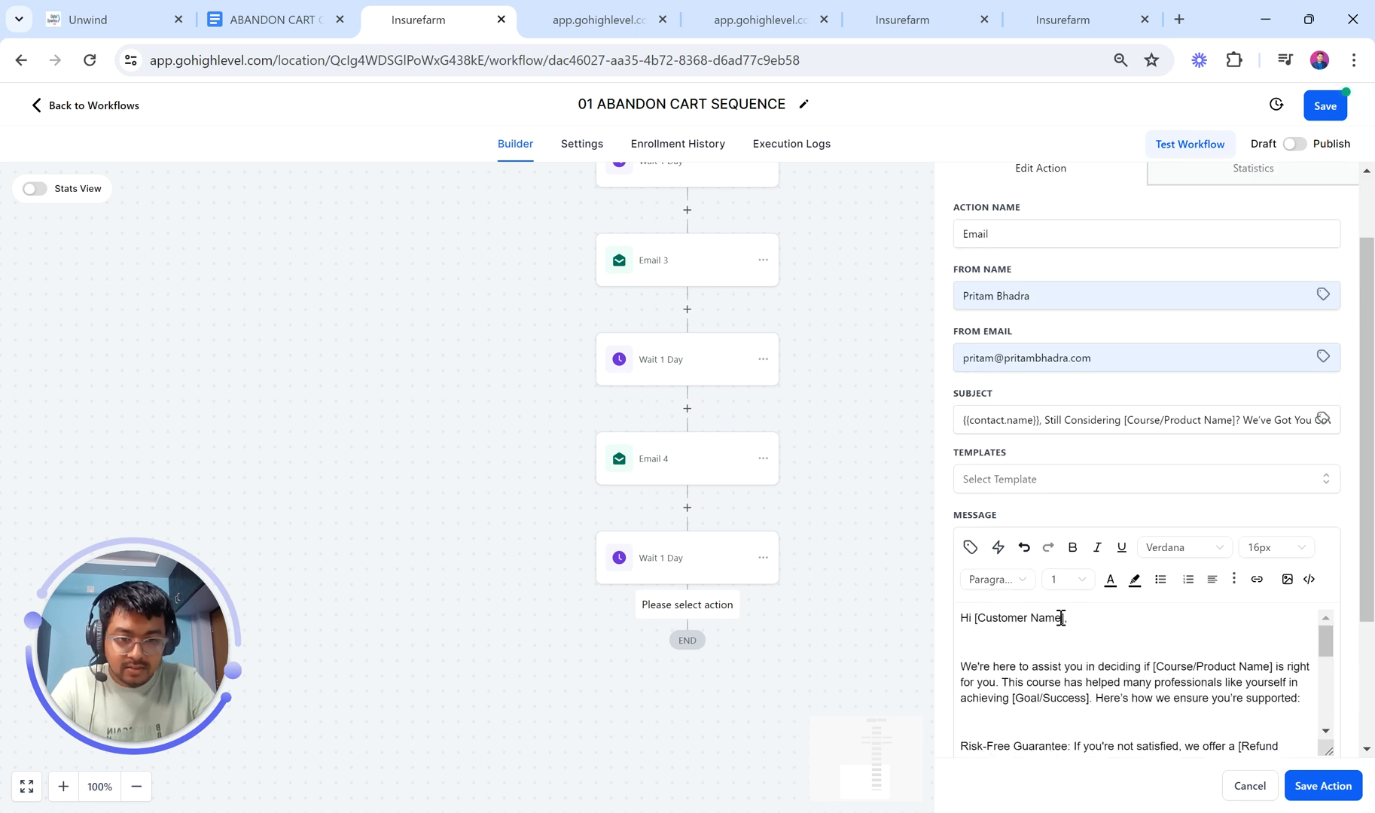
pyautogui.moveTo(1064, 622); pyautogui.dragTo(976, 617)
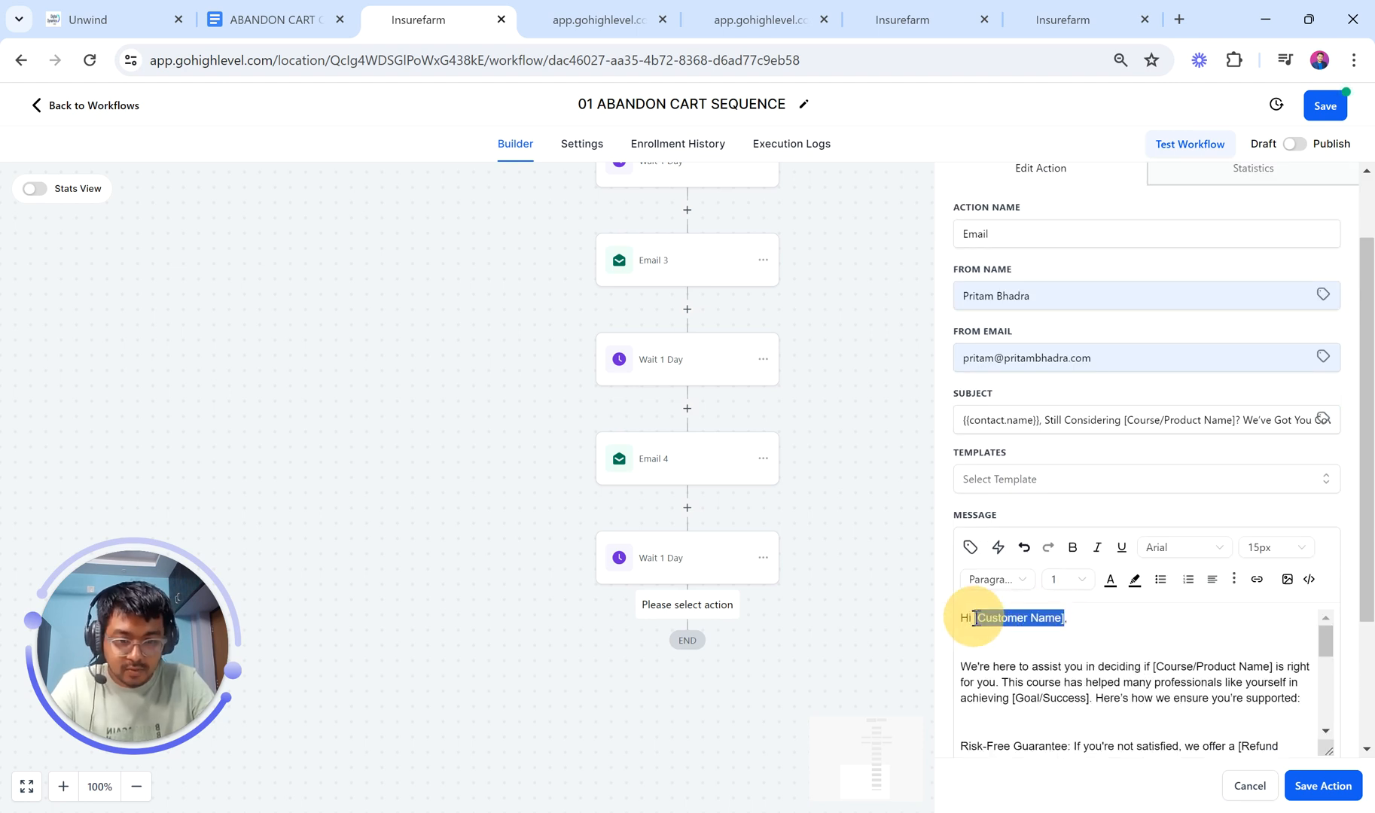
pyautogui.click(969, 550)
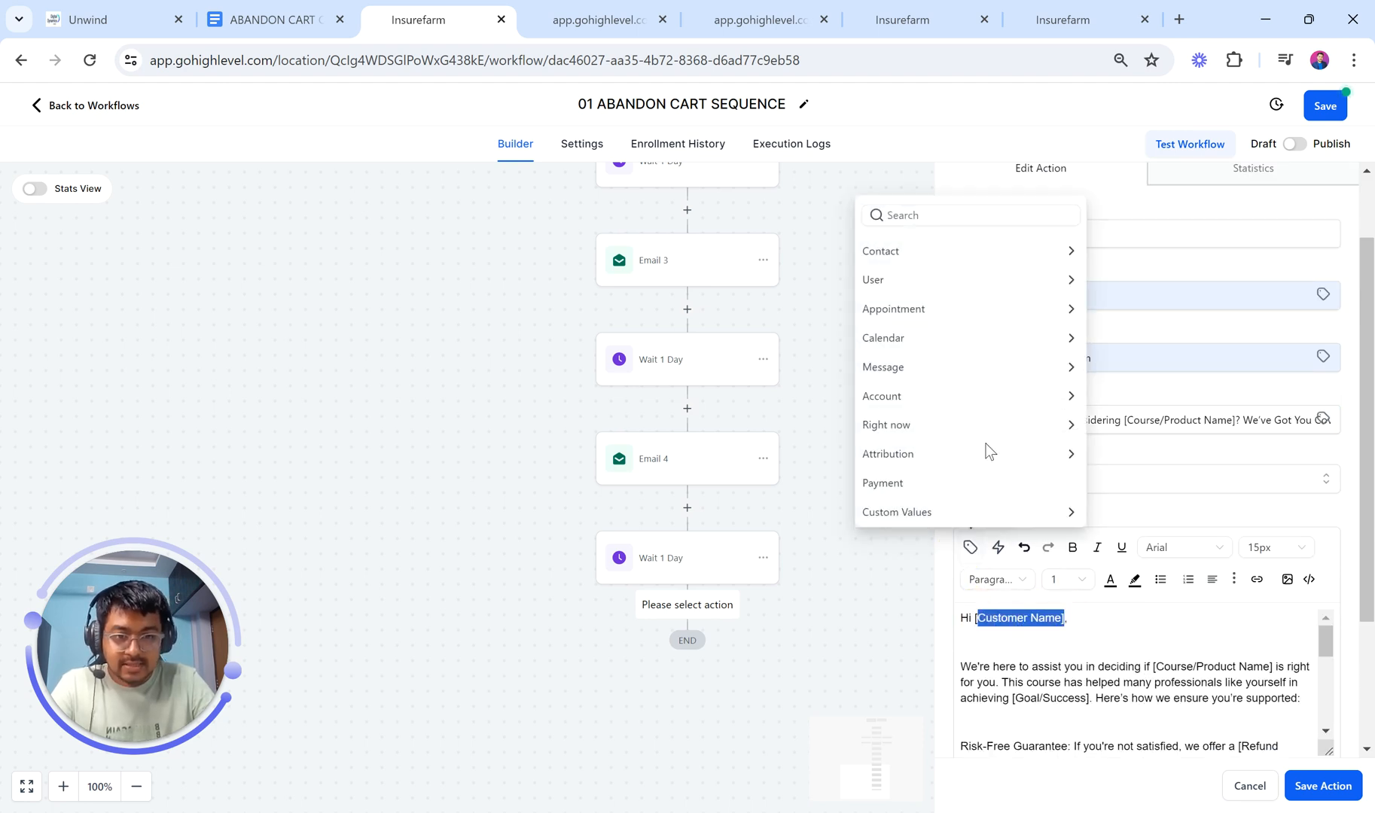
pyautogui.click(930, 256)
pyautogui.click(969, 218)
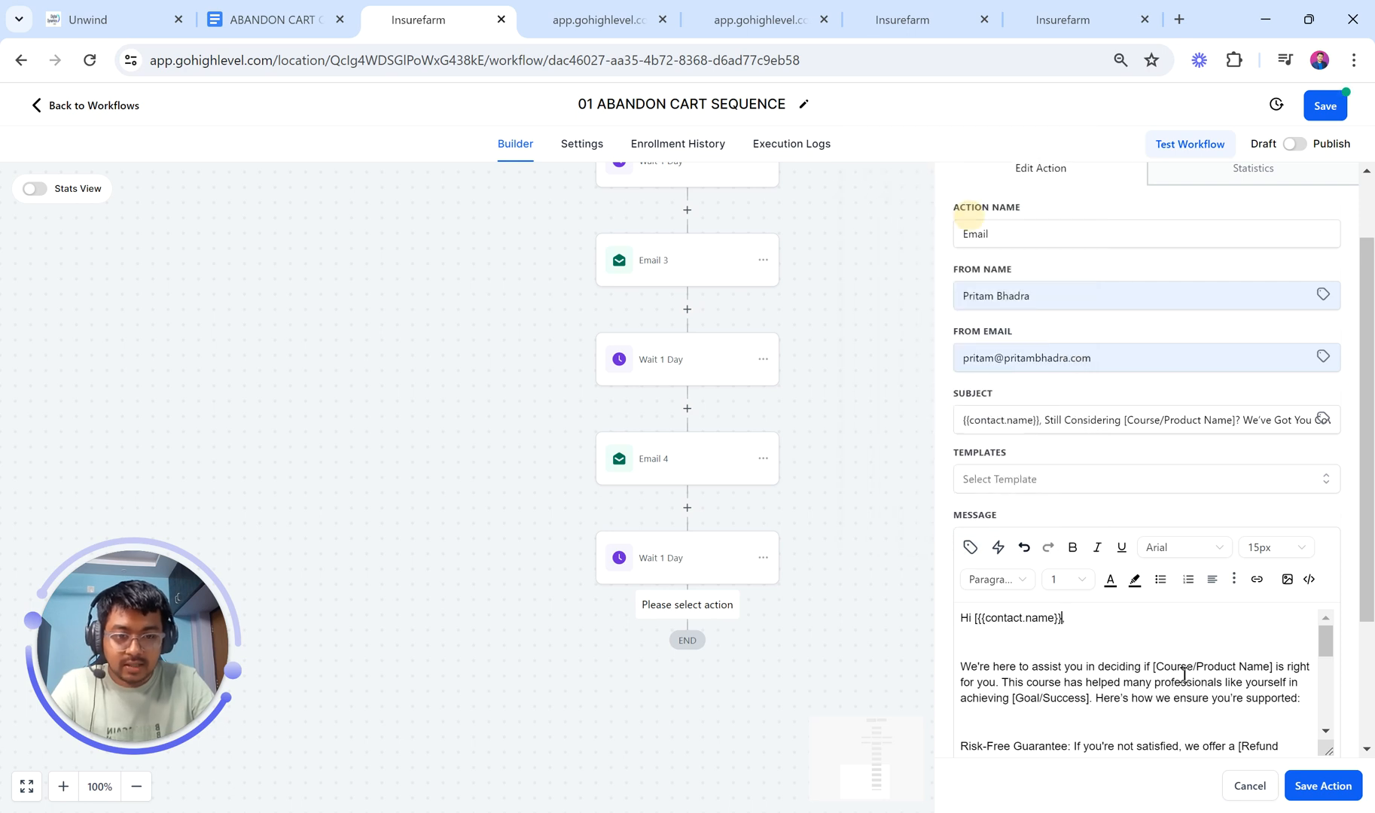
# Step: Save the step renamed to Email 5 and switch the workflow to Publish
pyautogui.scroll(-10, 1184, 675)
pyautogui.click(1321, 785)
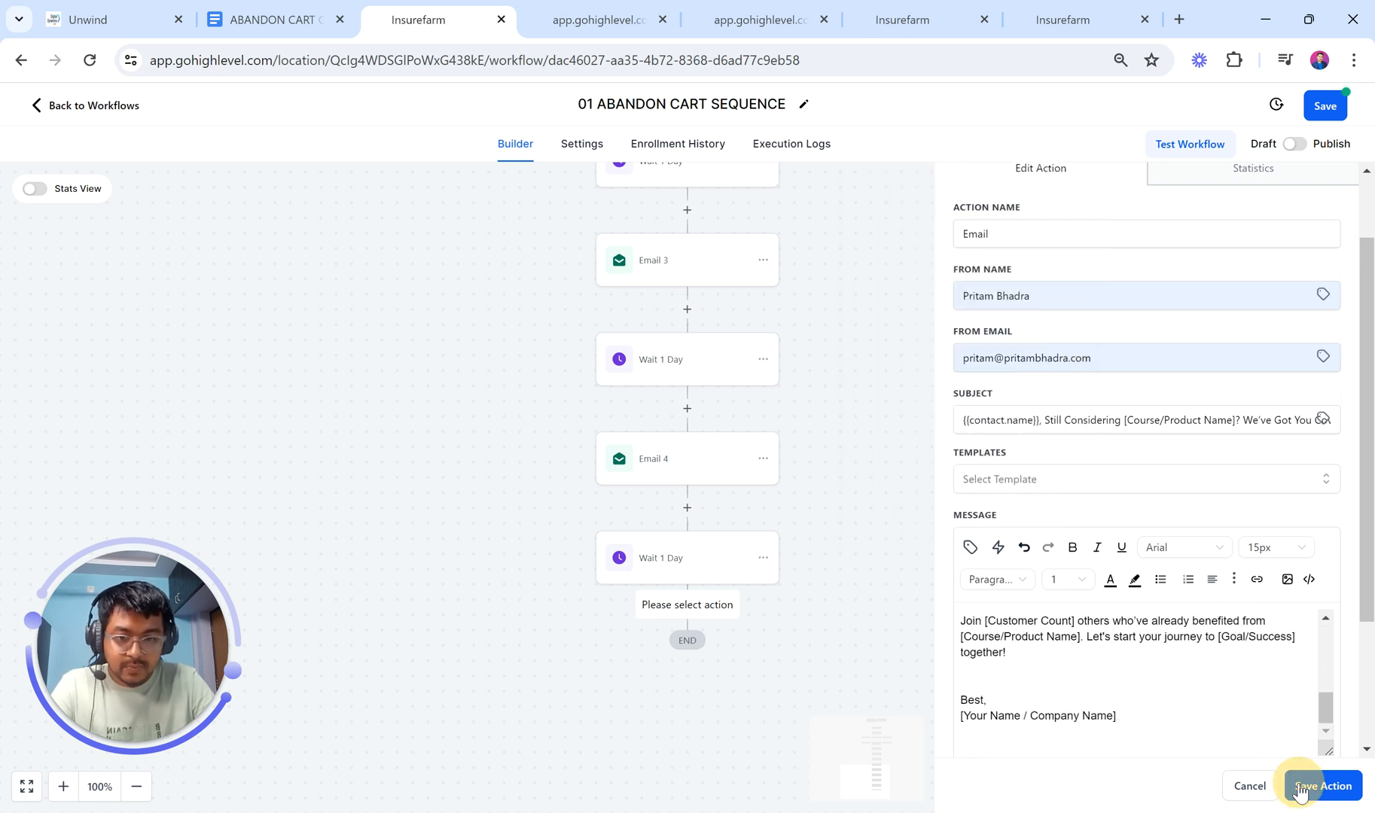
pyautogui.click(724, 676)
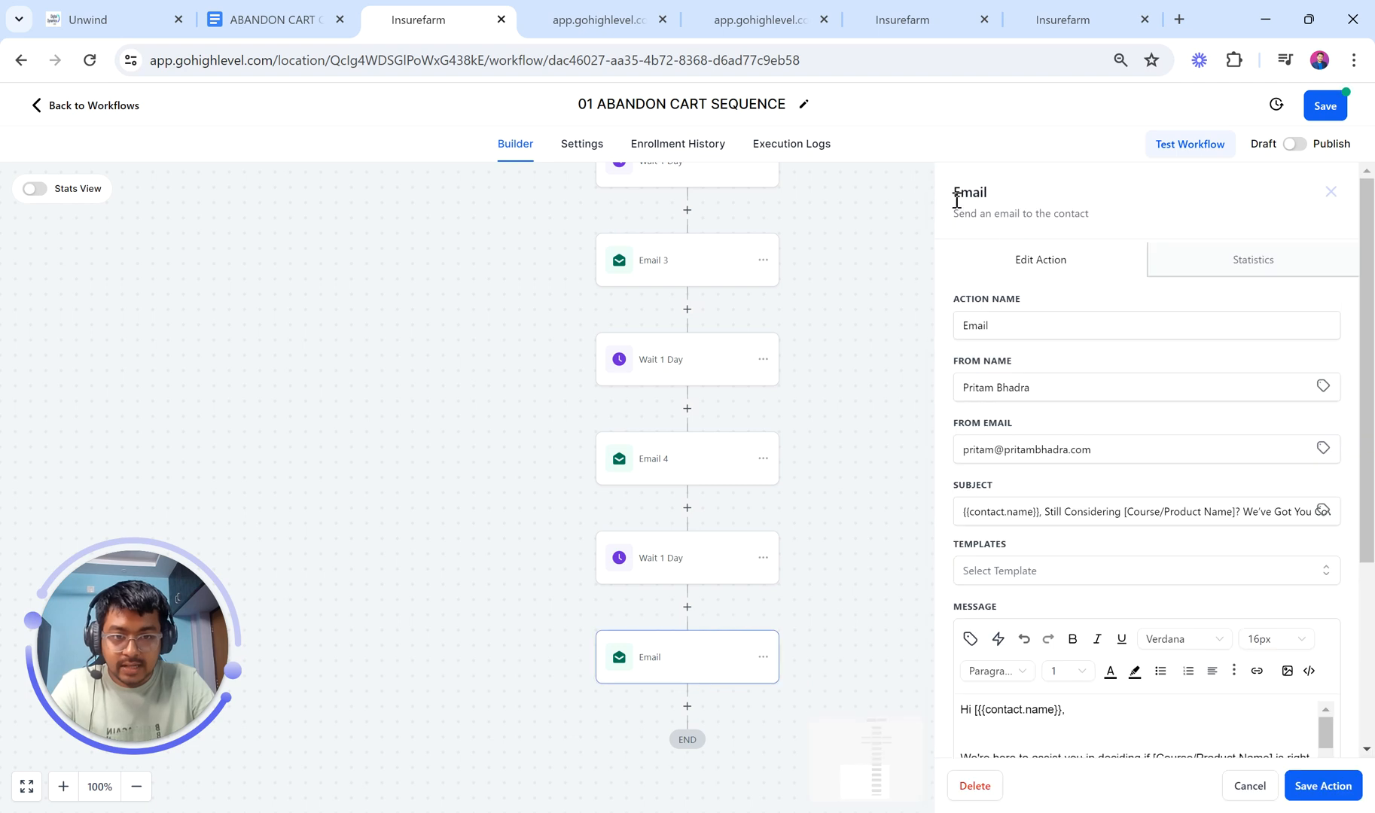
pyautogui.click(1068, 313)
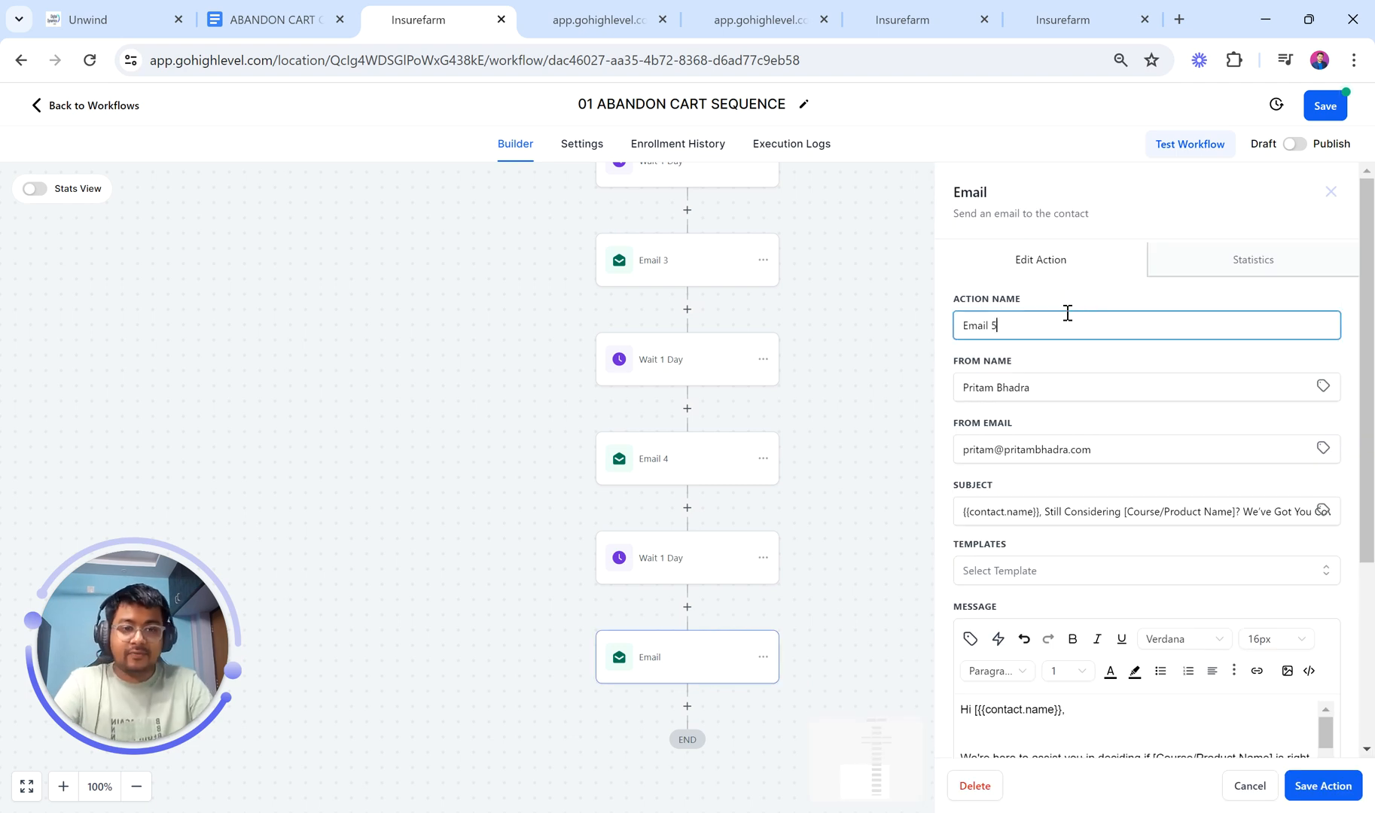
pyautogui.click(1323, 785)
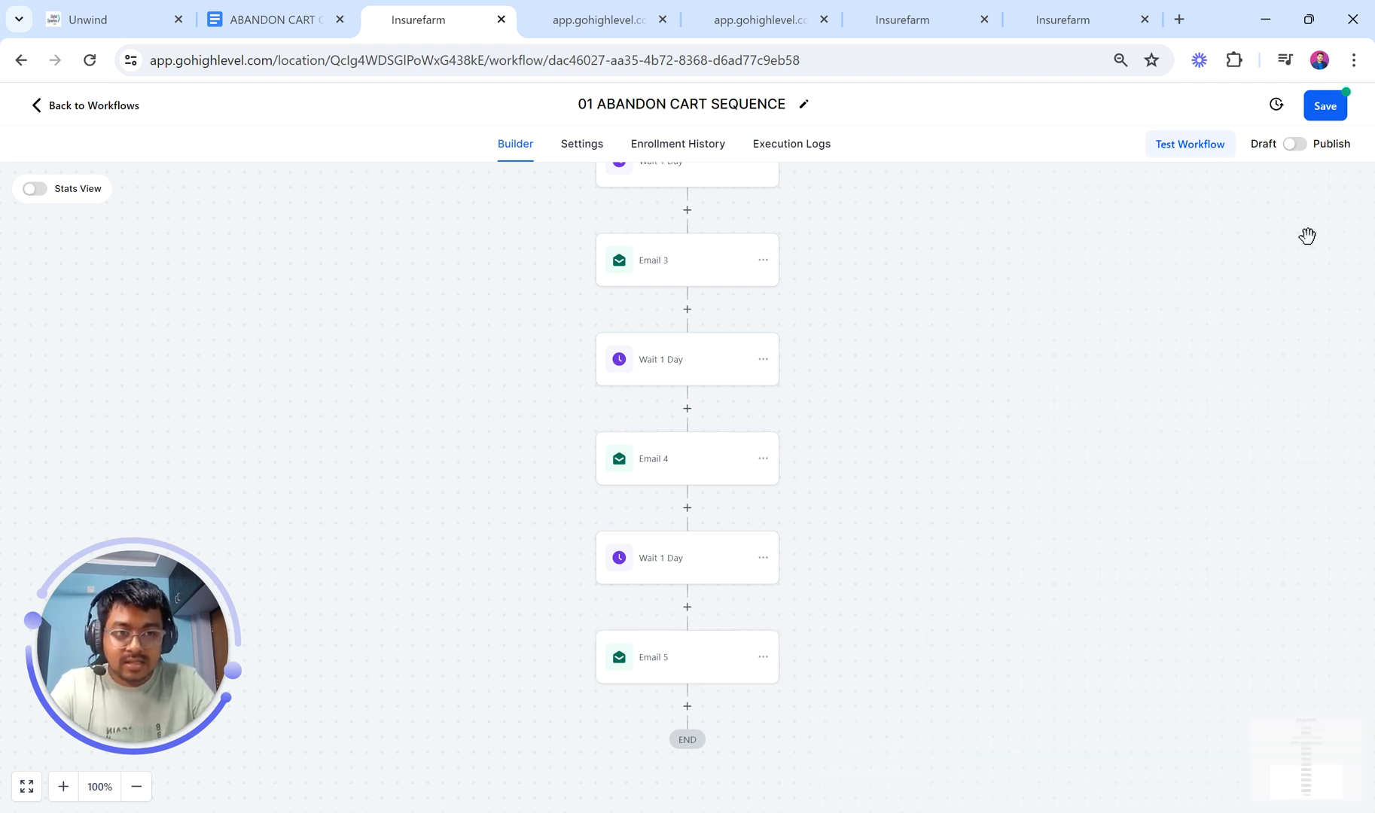
pyautogui.click(1294, 145)
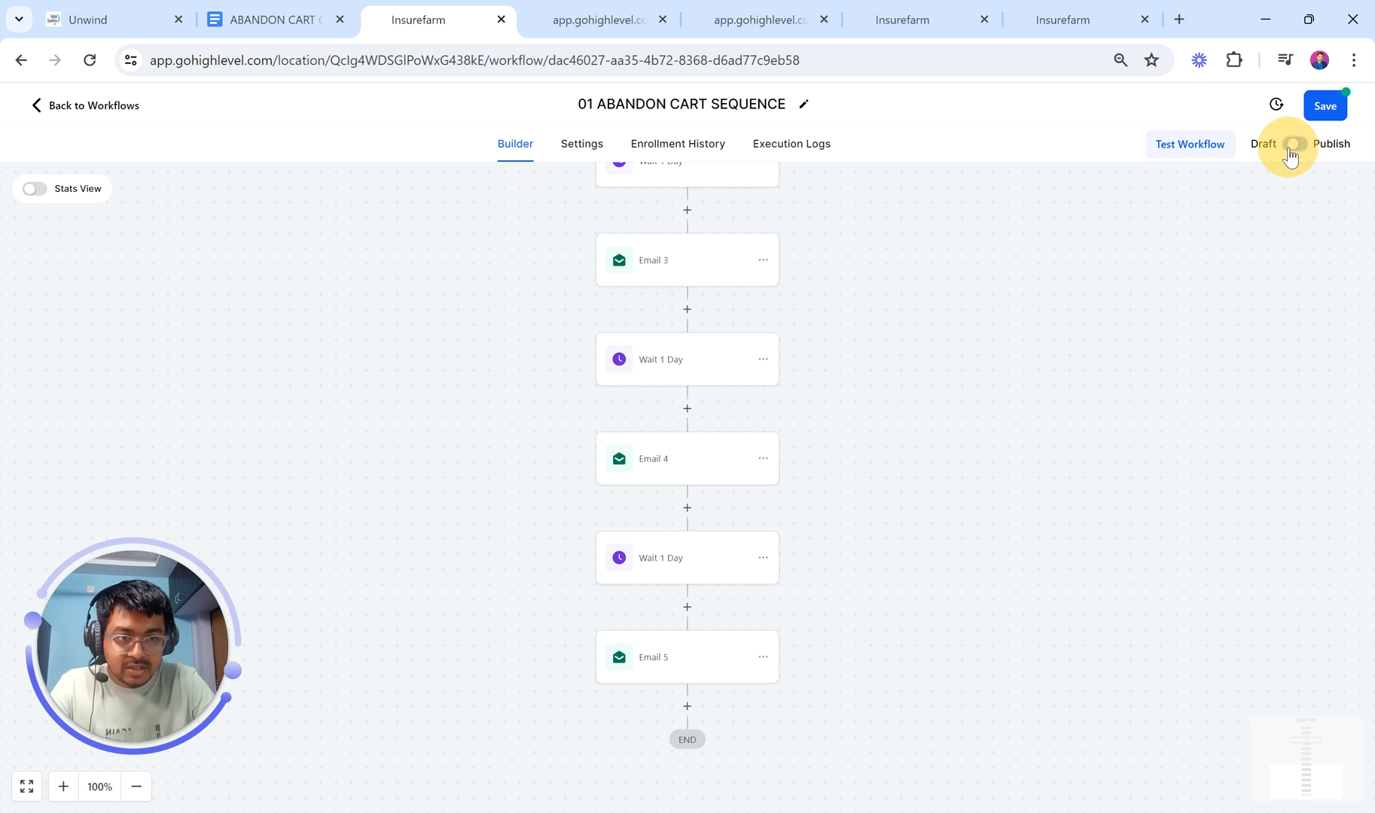
pyautogui.click(1325, 105)
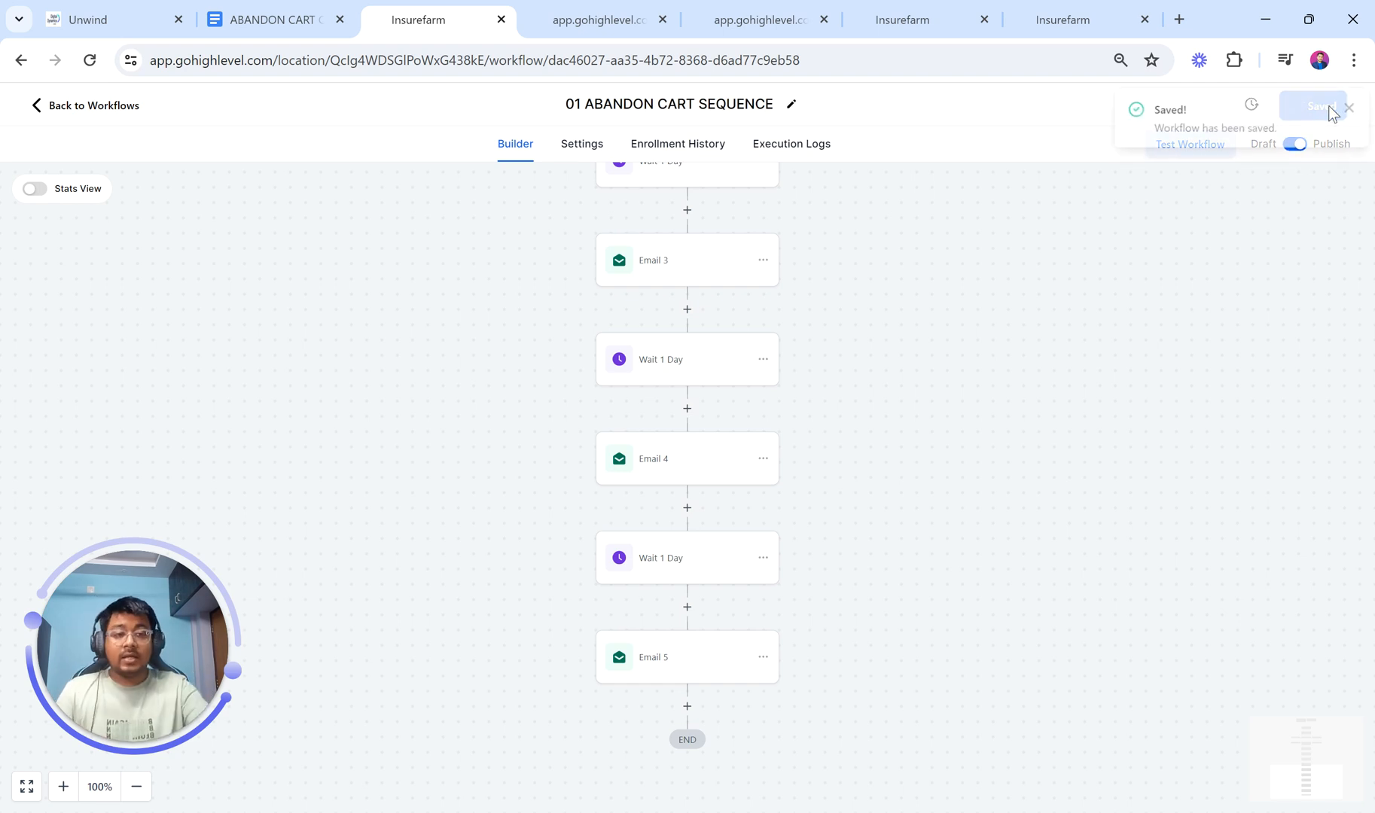
pyautogui.click(1347, 107)
pyautogui.scroll(8, 910, 356)
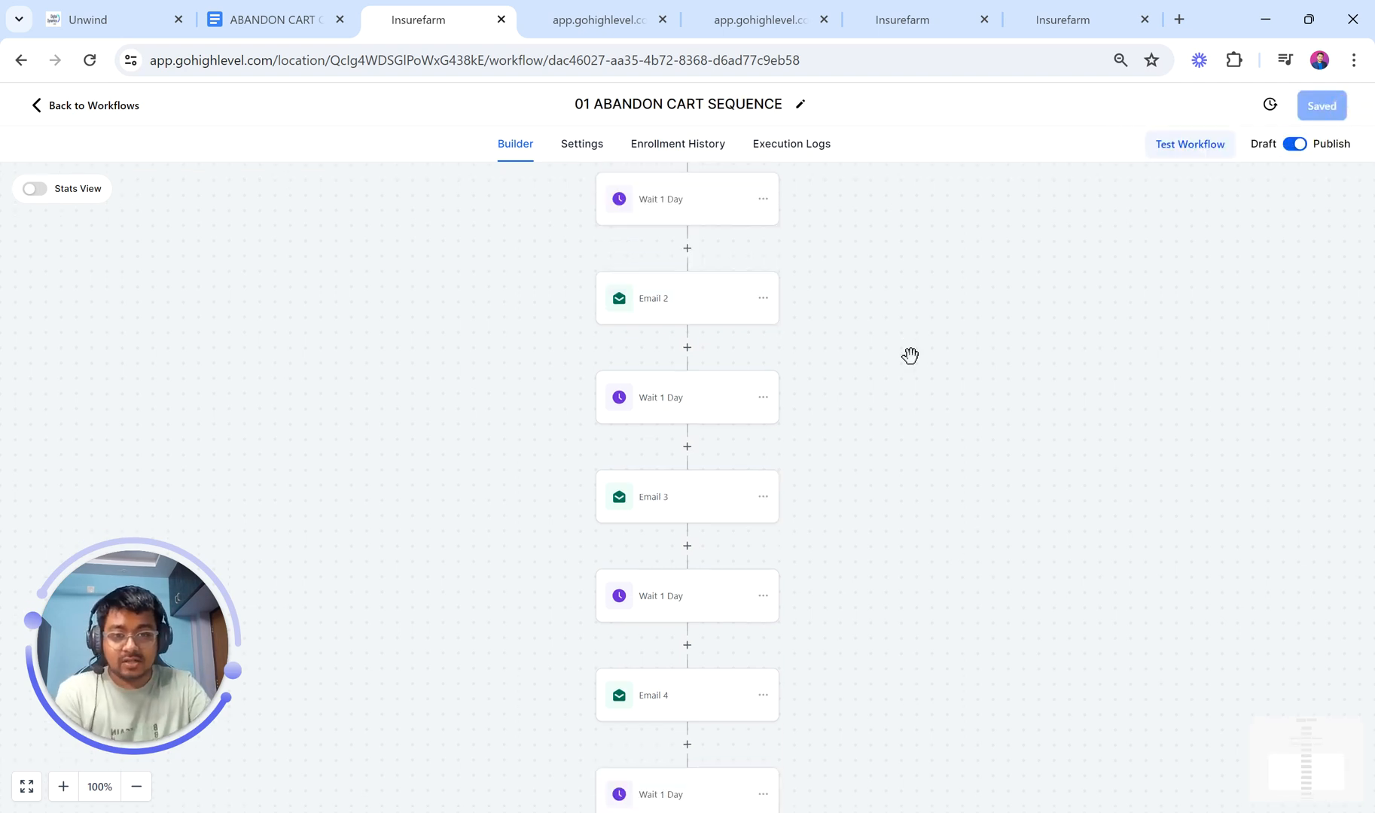
pyautogui.scroll(-6, 910, 355)
pyautogui.scroll(-3, 910, 355)
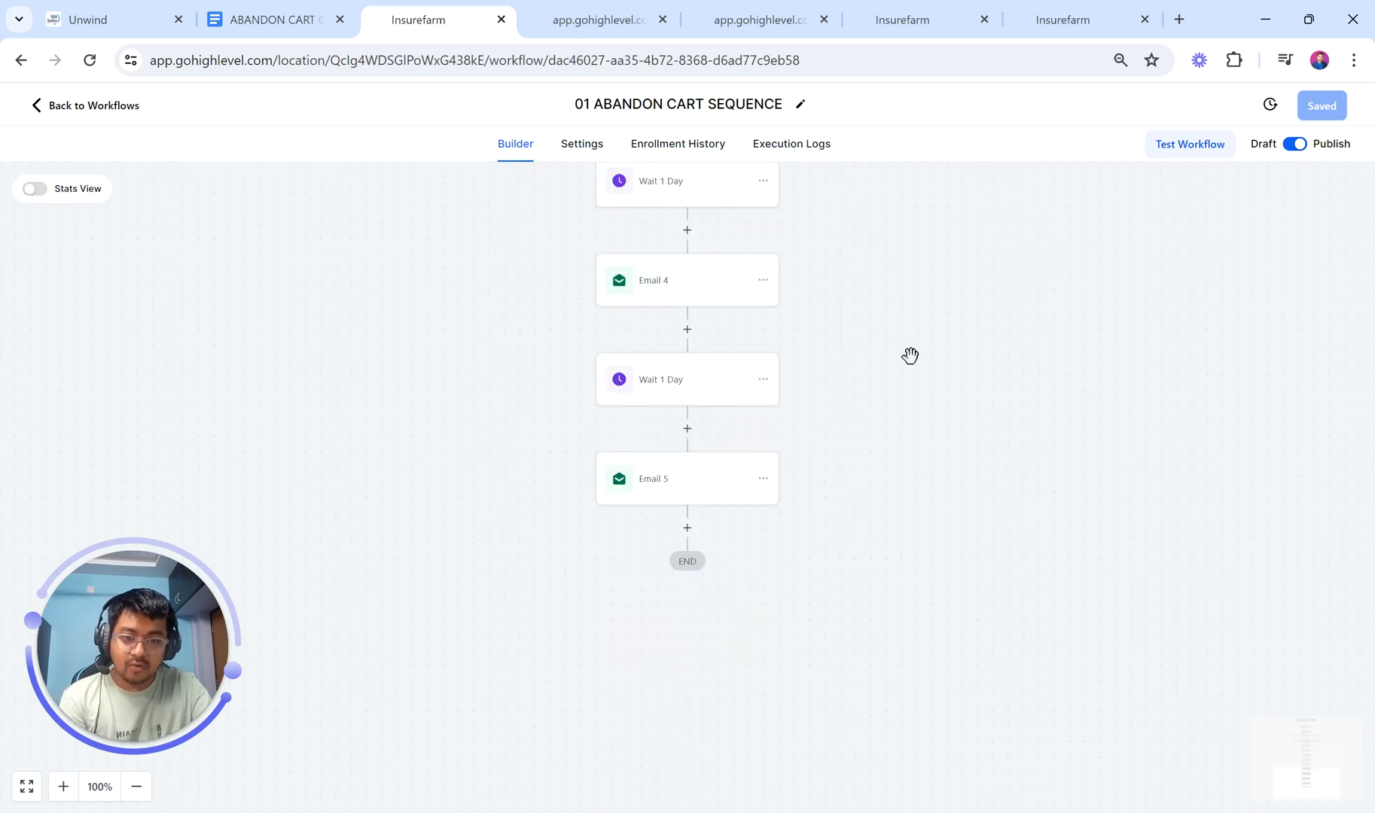
pyautogui.scroll(10, 910, 356)
pyautogui.scroll(-1, 910, 356)
pyautogui.scroll(-1, 910, 355)
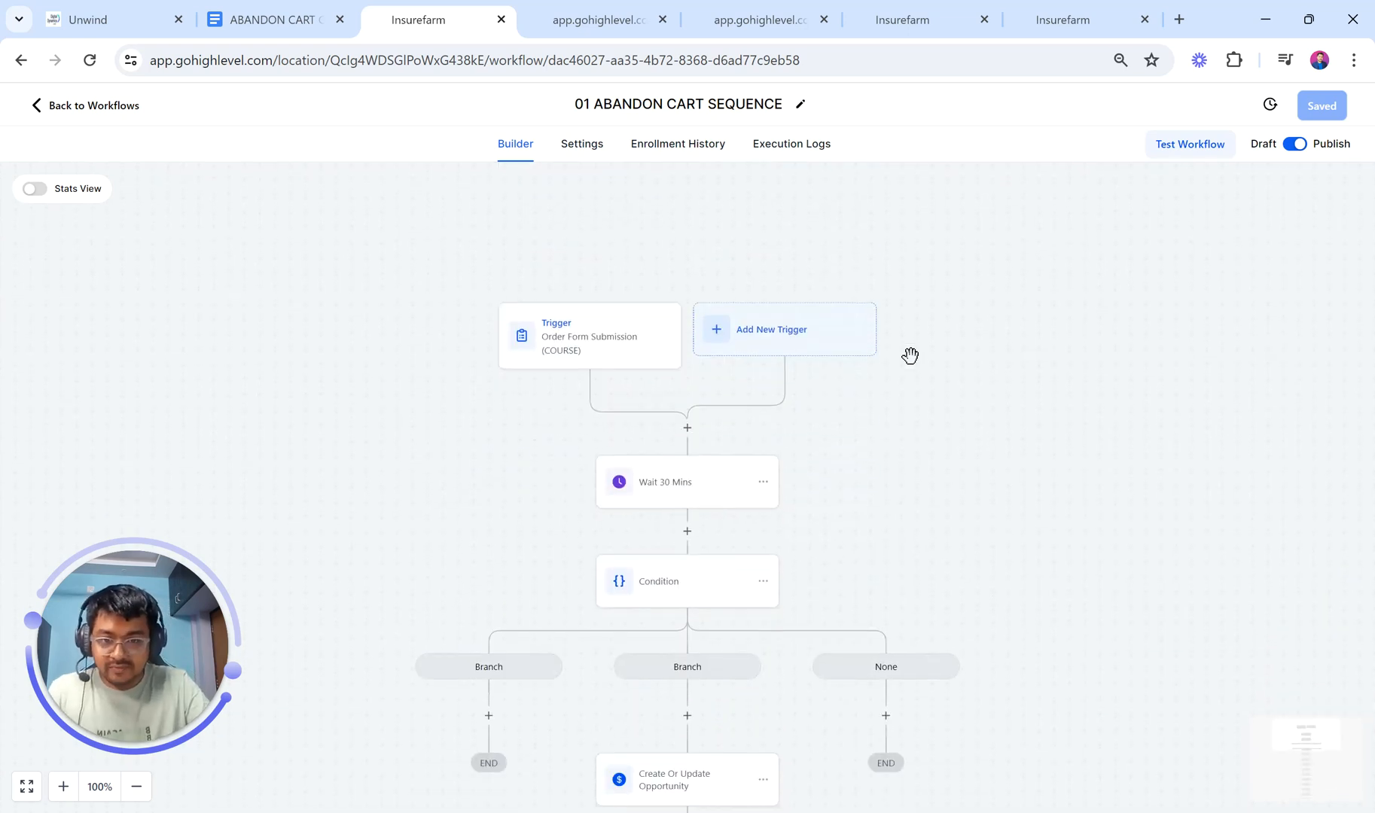
pyautogui.click(136, 787)
pyautogui.click(137, 787)
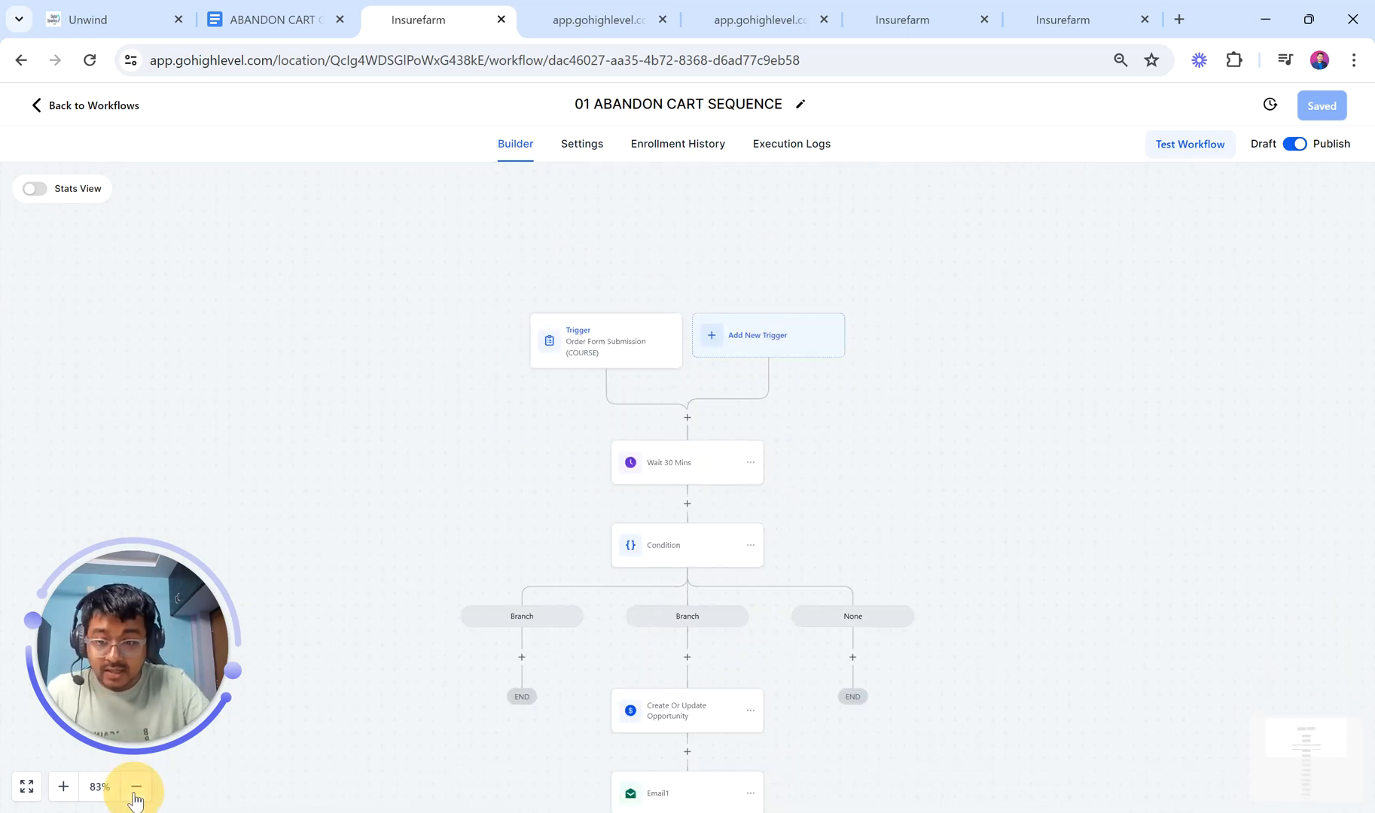
pyautogui.click(136, 787)
pyautogui.click(136, 787)
pyautogui.click(137, 787)
pyautogui.click(136, 787)
pyautogui.scroll(-2, 568, 648)
pyautogui.scroll(-3, 568, 647)
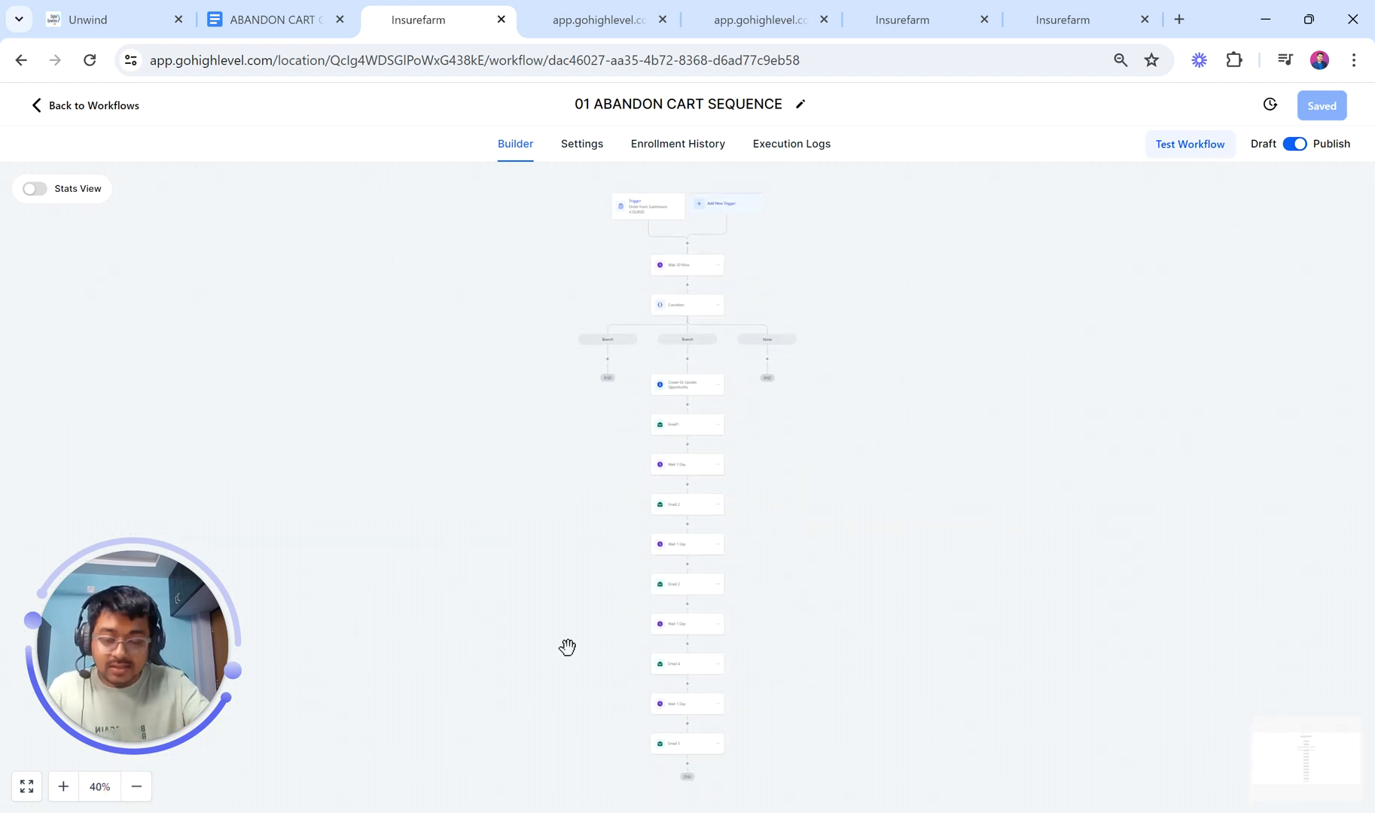
pyautogui.click(602, 20)
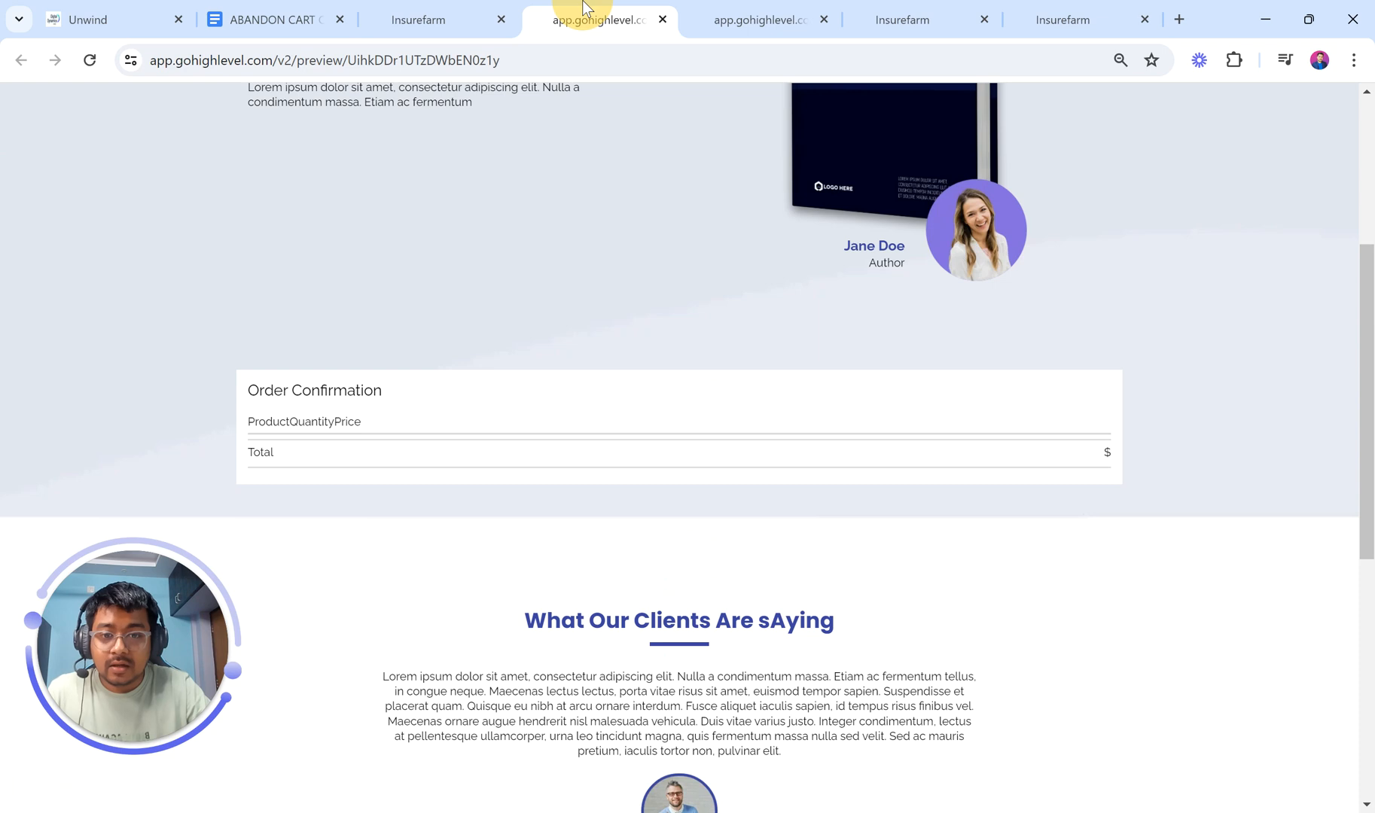
pyautogui.click(738, 7)
pyautogui.click(463, 12)
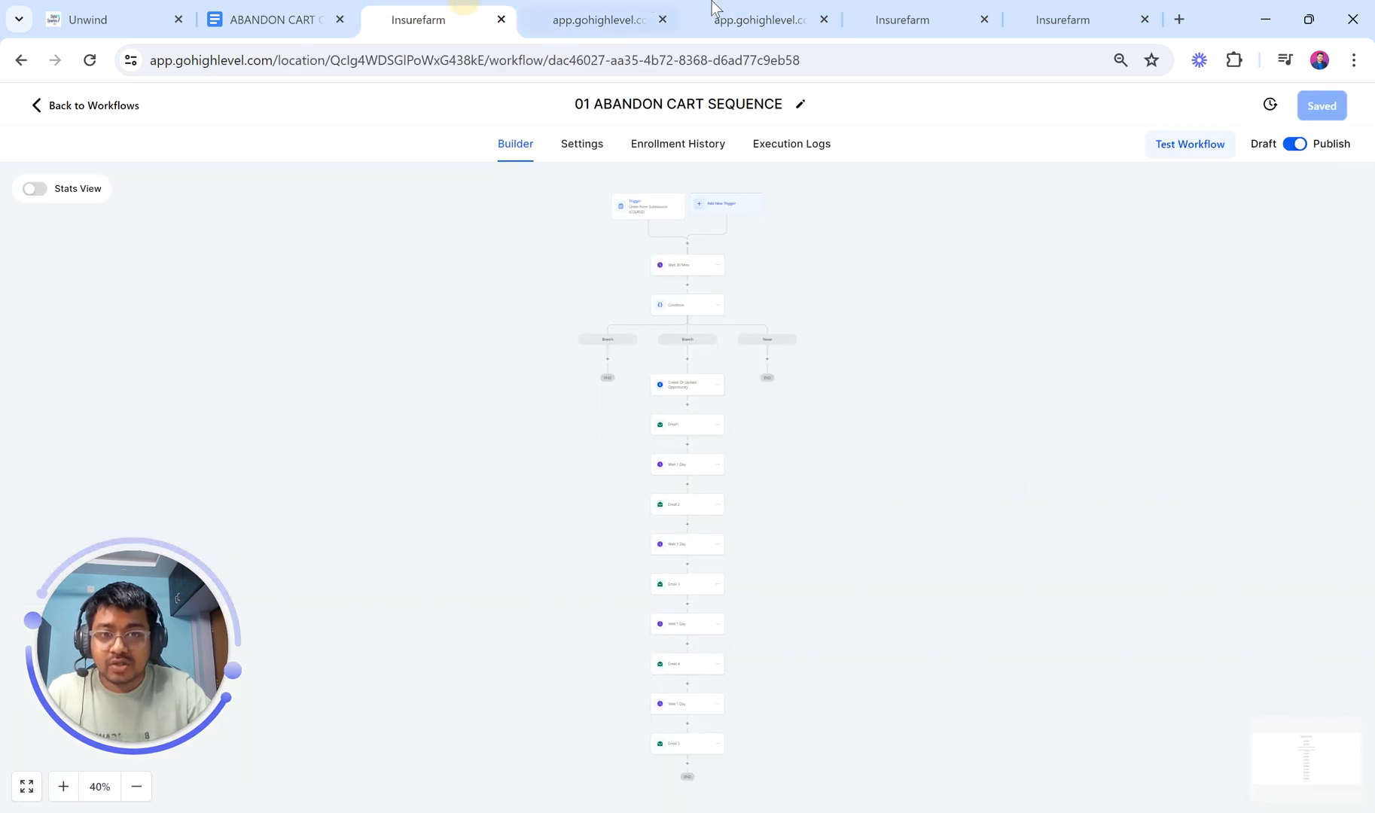
pyautogui.scroll(1, 703, 391)
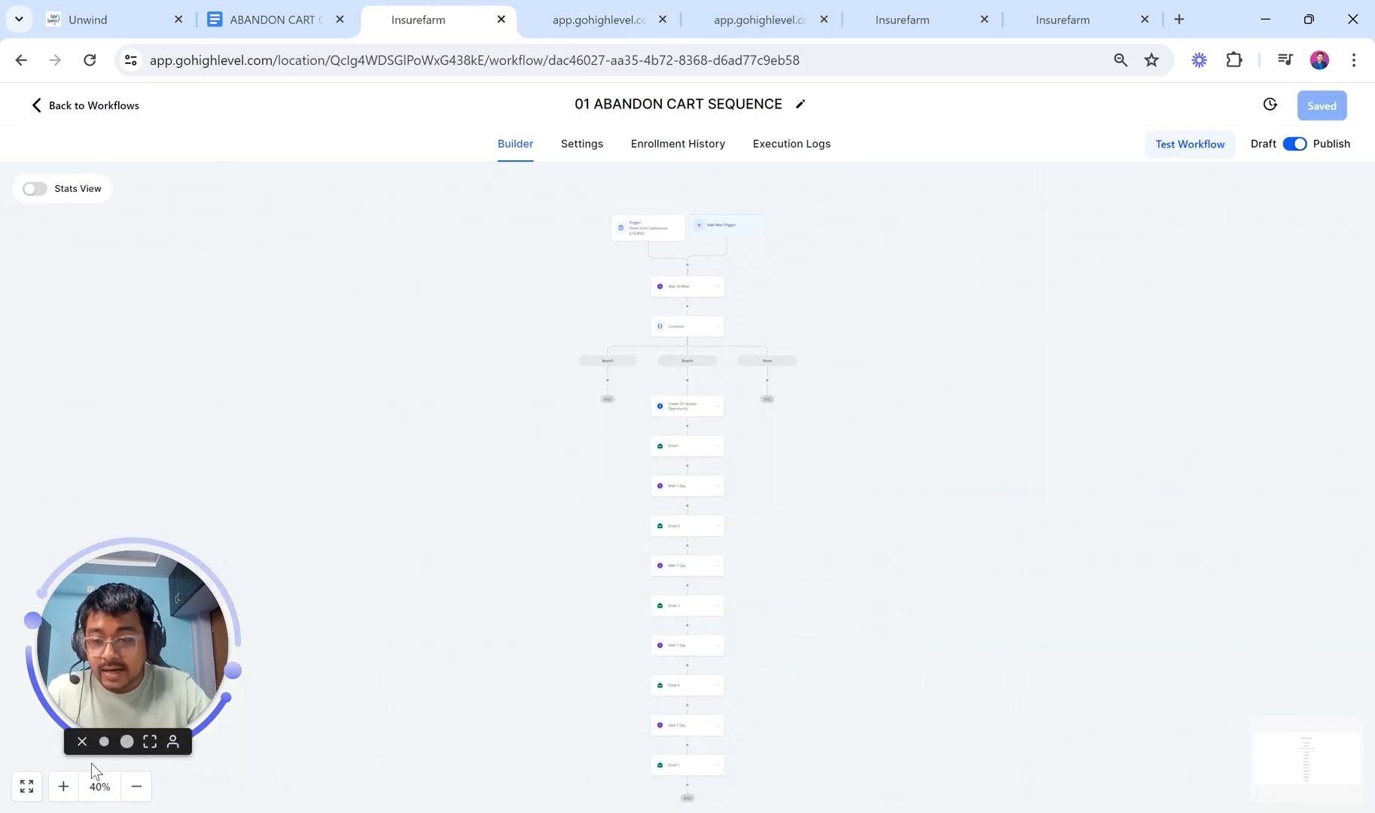
pyautogui.click(62, 787)
pyautogui.click(62, 786)
pyautogui.click(62, 787)
pyautogui.click(62, 787)
pyautogui.scroll(5, 644, 591)
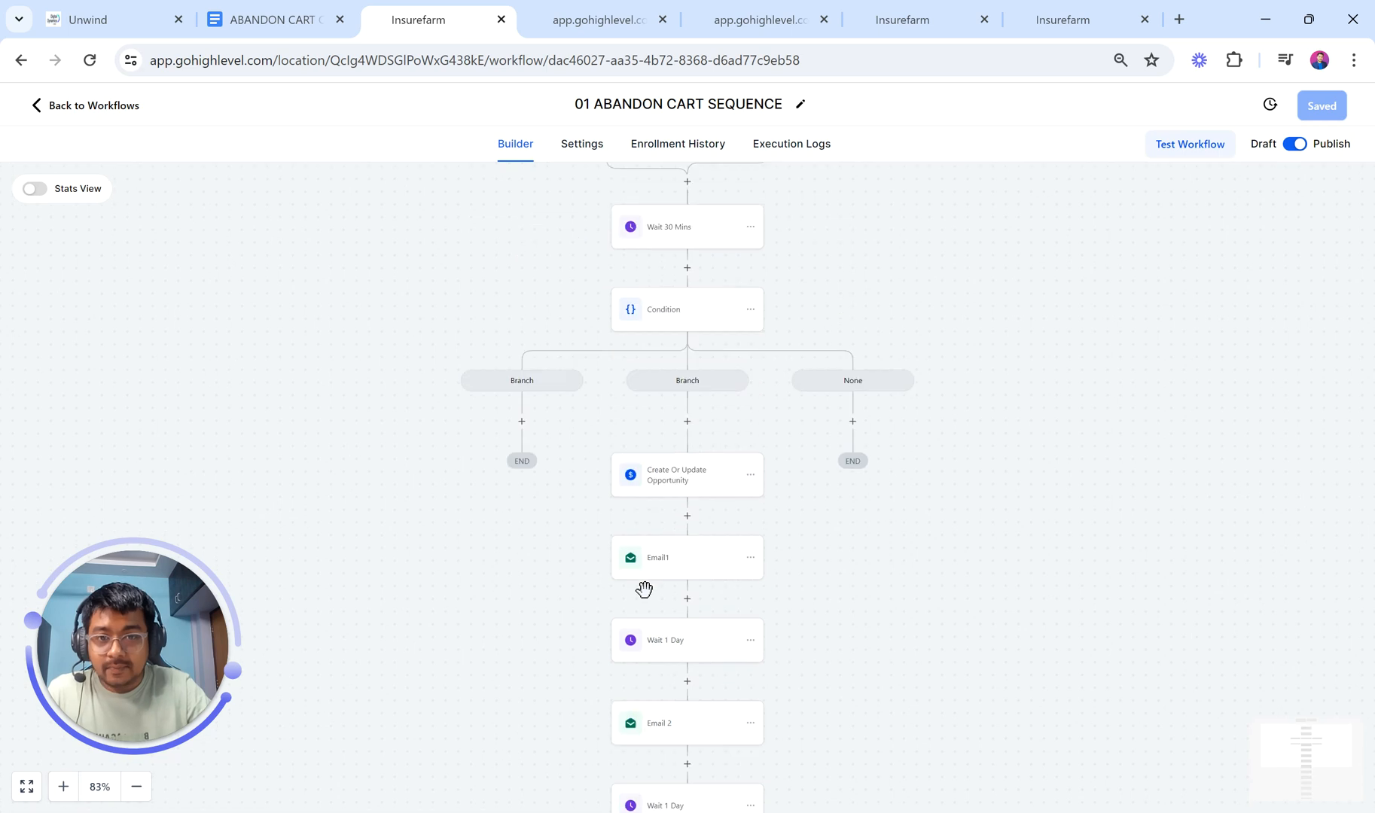
pyautogui.scroll(3, 646, 600)
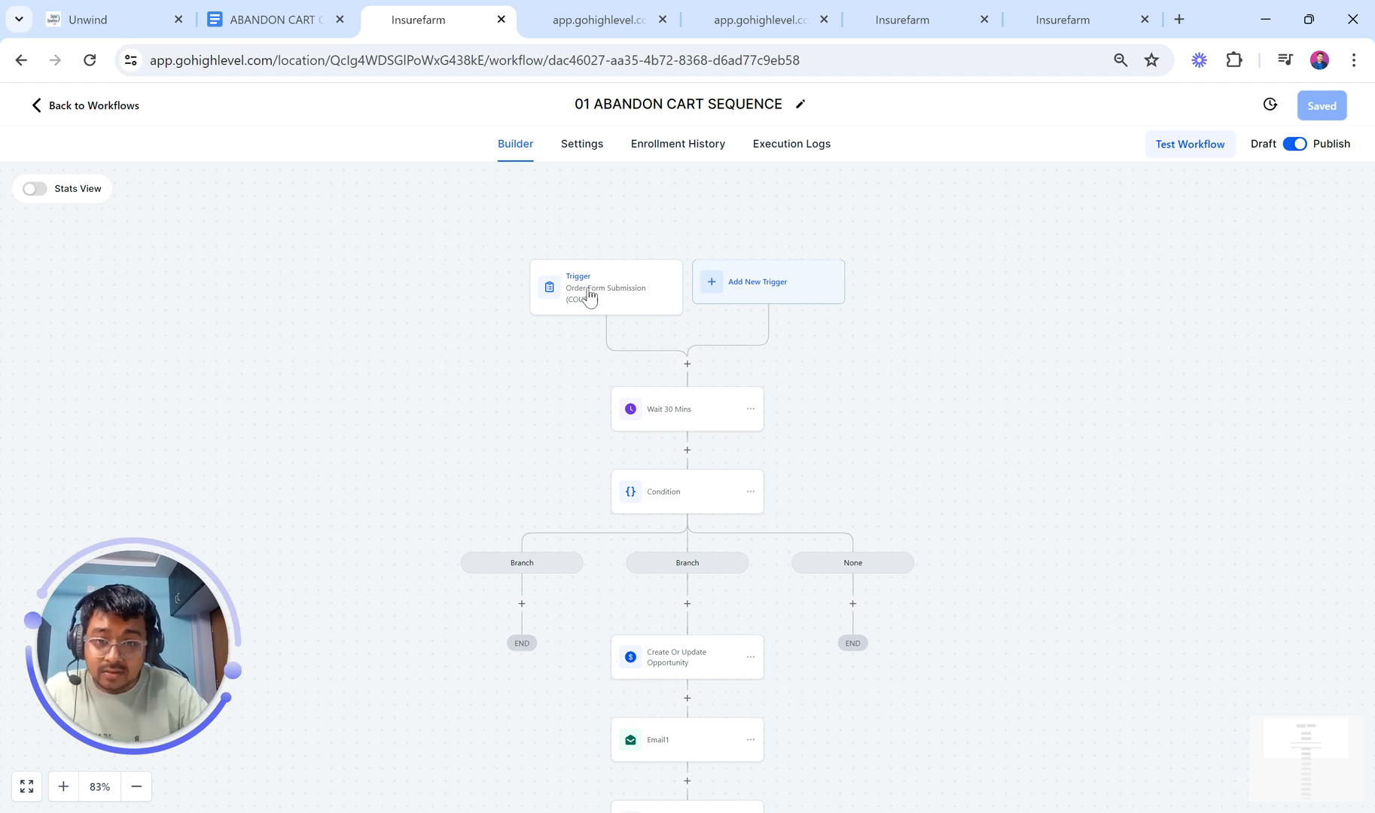
pyautogui.click(687, 407)
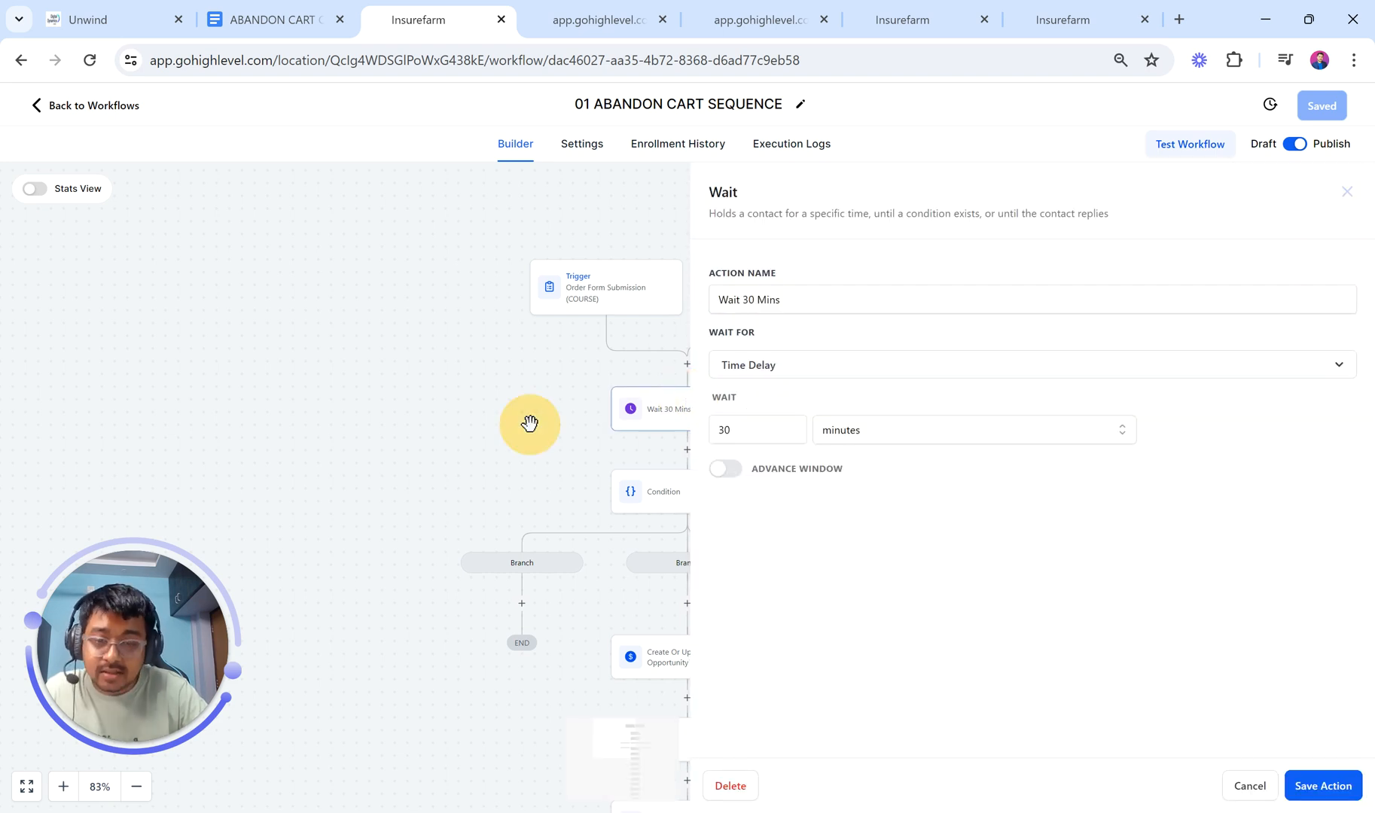
pyautogui.click(530, 423)
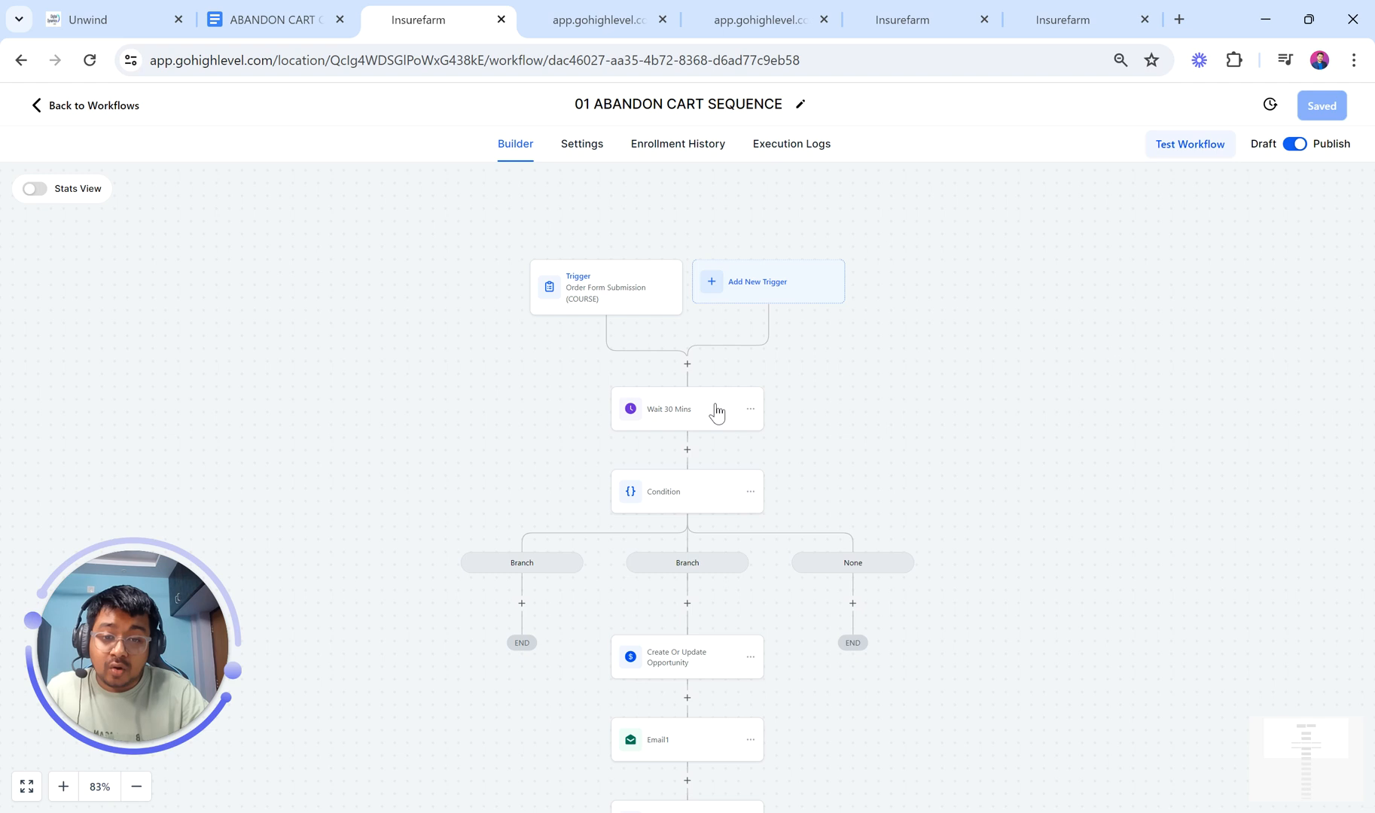
pyautogui.scroll(-1, 678, 403)
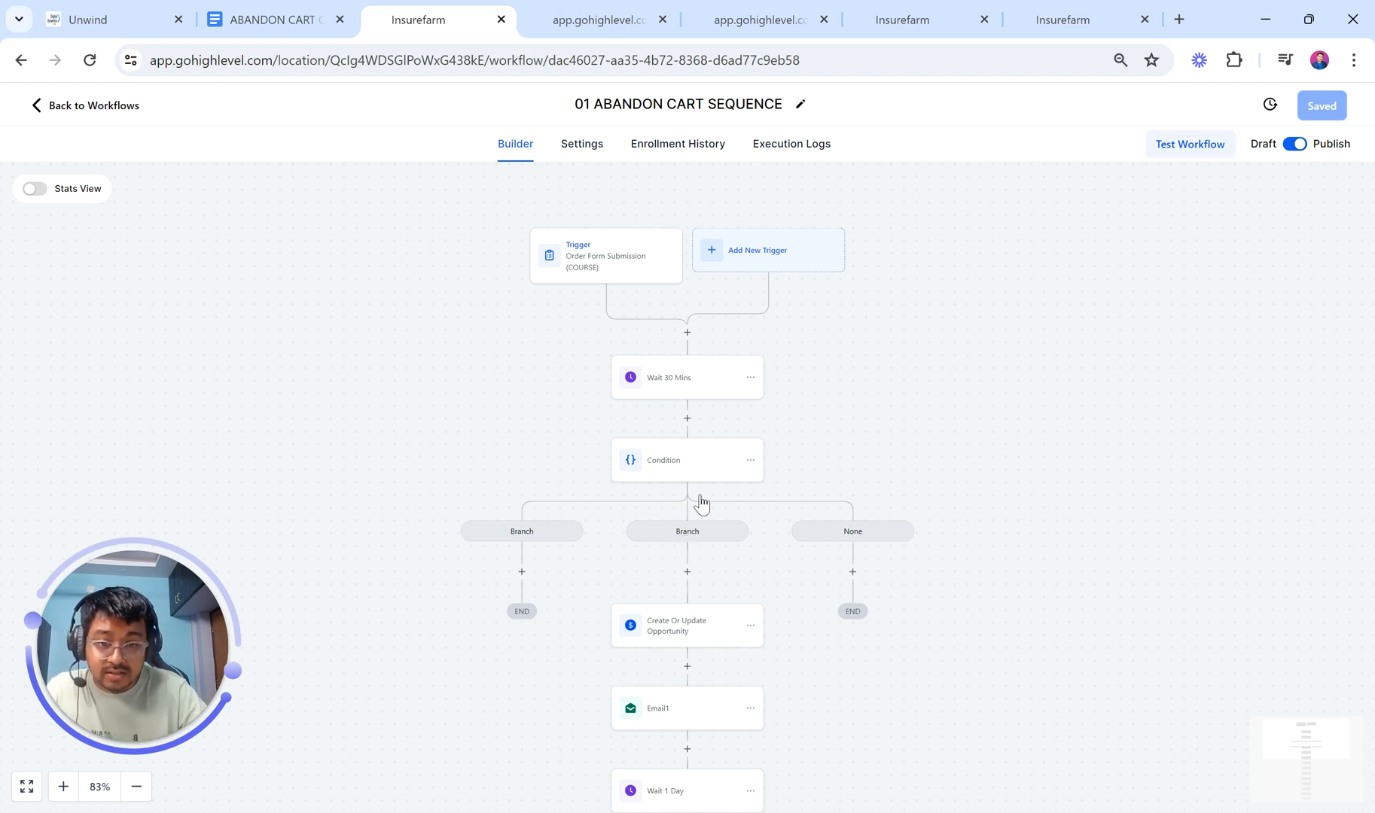
pyautogui.click(683, 468)
pyautogui.scroll(-1, 978, 452)
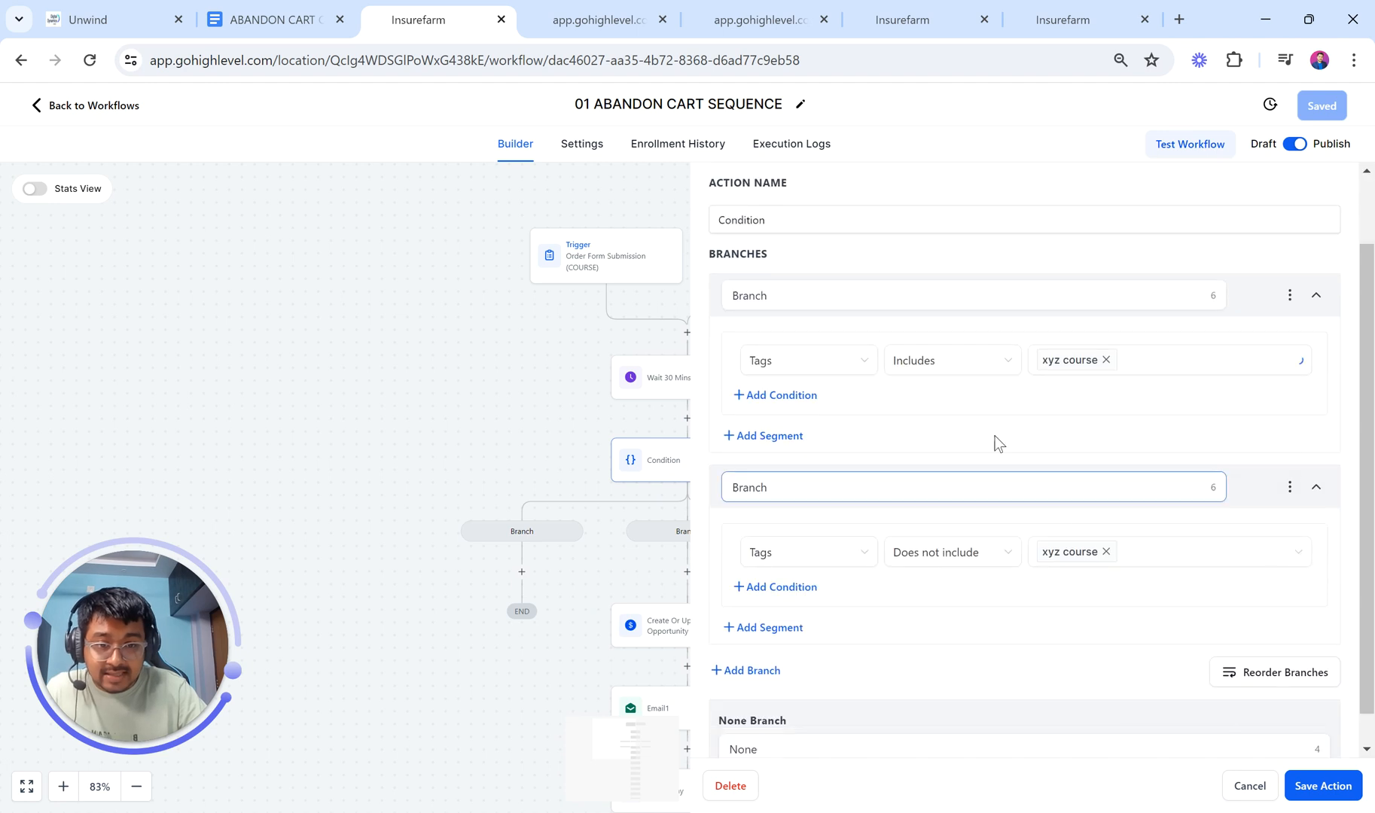
pyautogui.click(1247, 787)
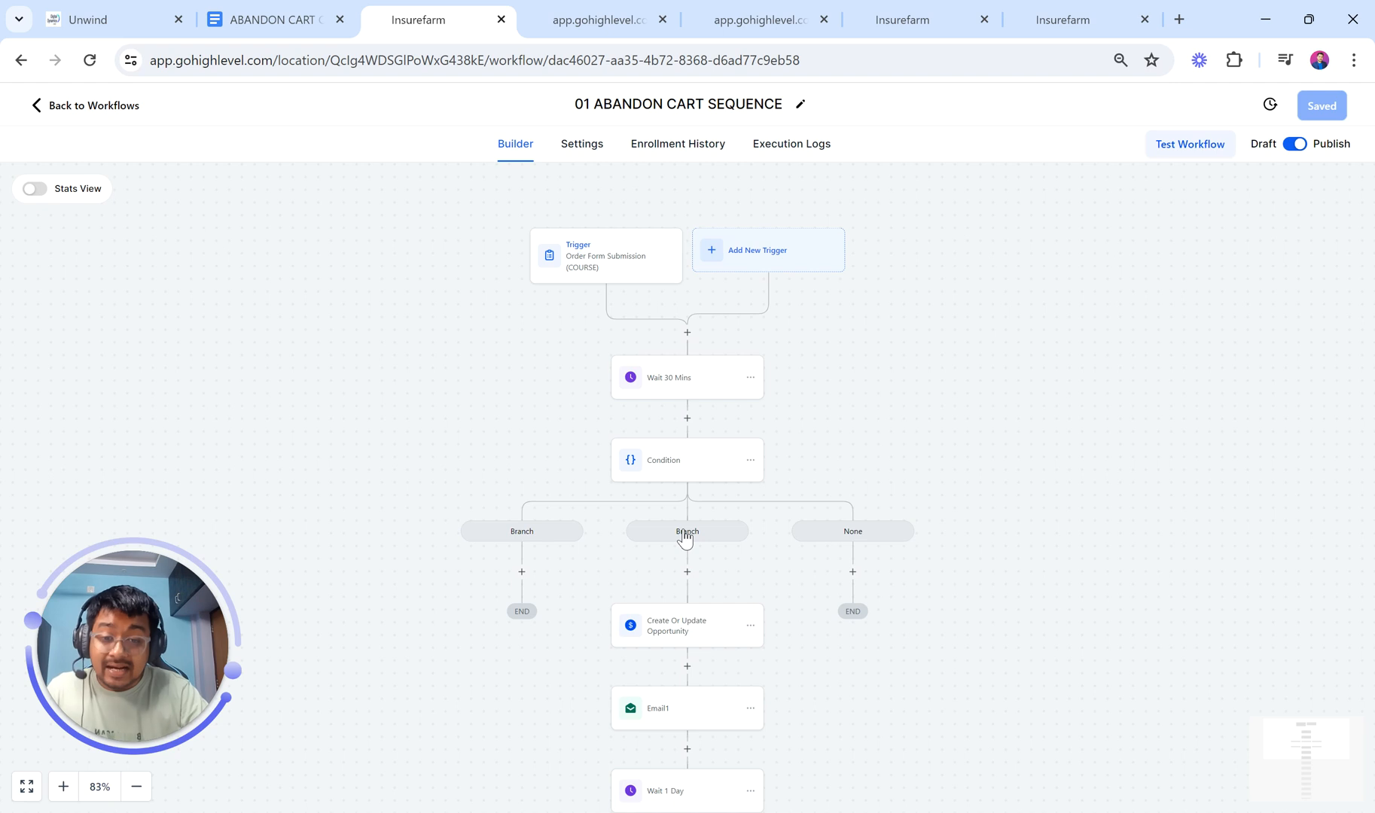
pyautogui.scroll(-2, 684, 537)
pyautogui.click(685, 563)
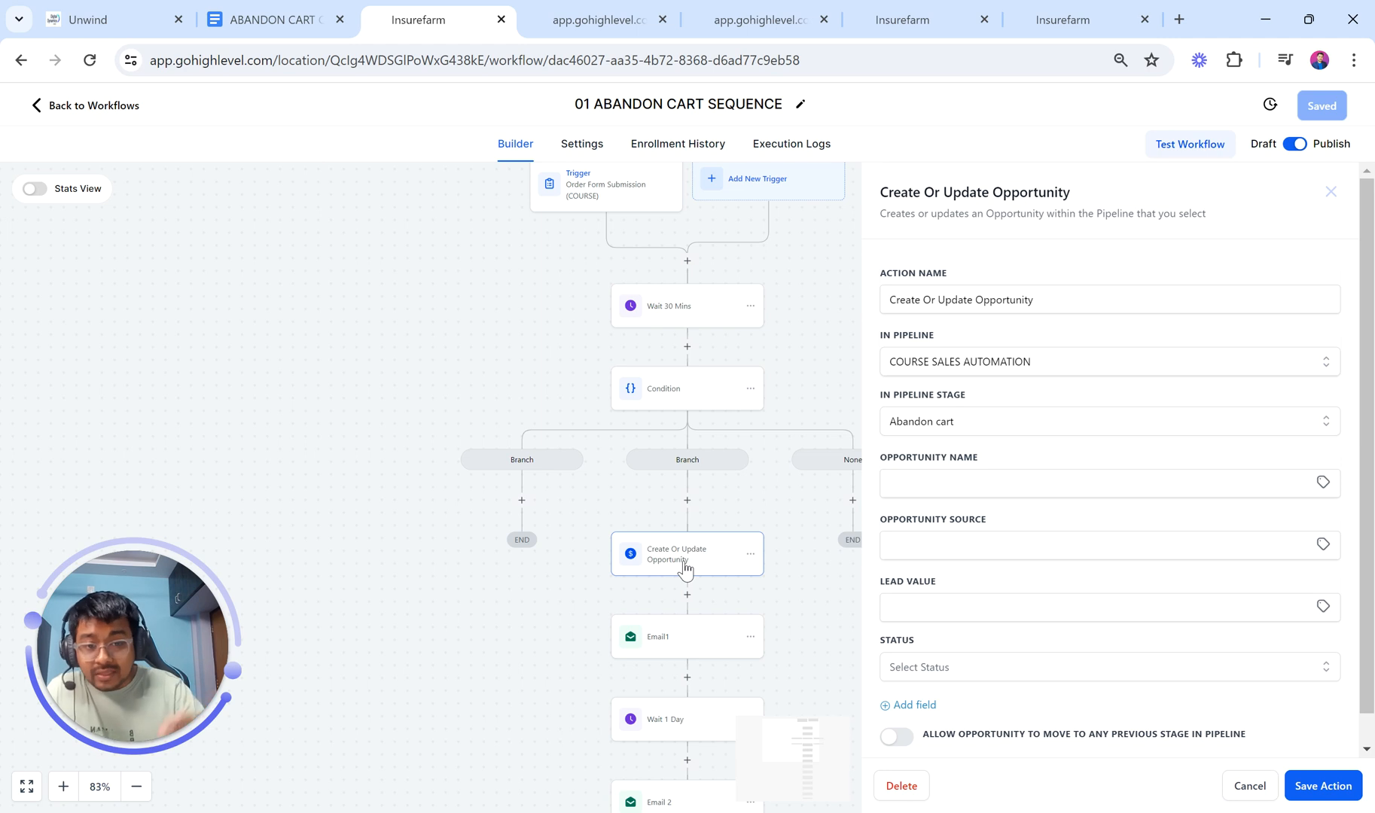
pyautogui.click(685, 565)
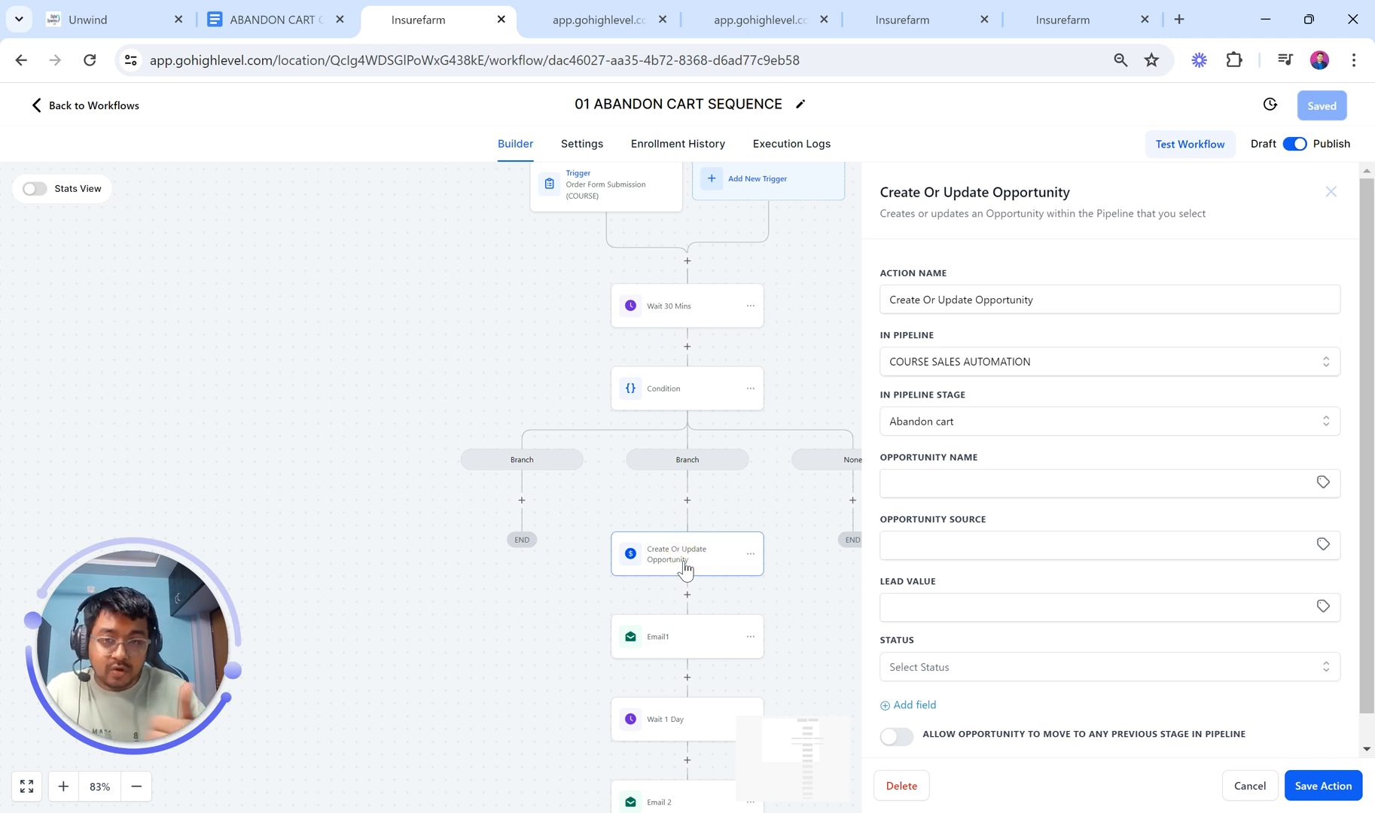
pyautogui.click(772, 15)
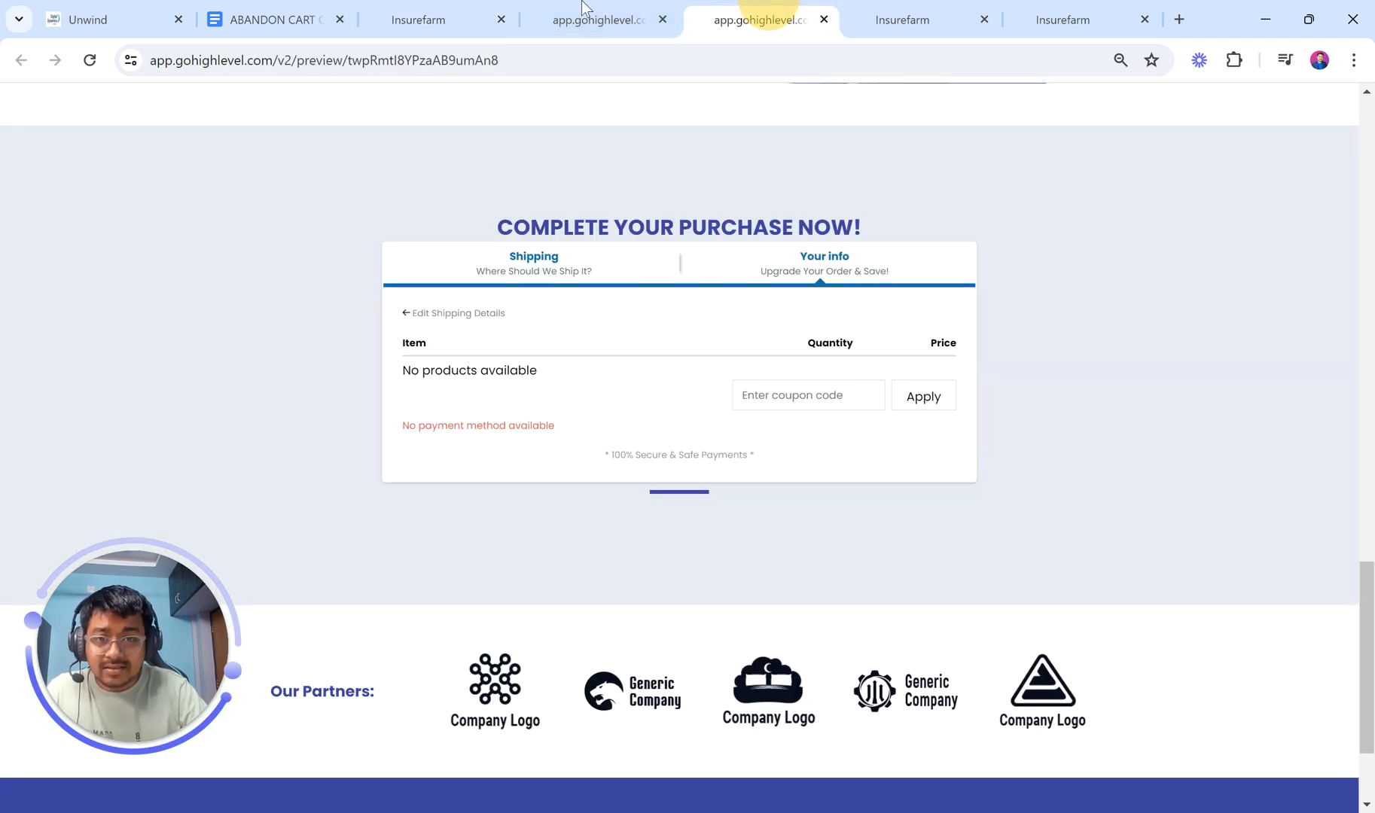
pyautogui.click(412, 10)
pyautogui.scroll(-3, 678, 594)
pyautogui.click(681, 537)
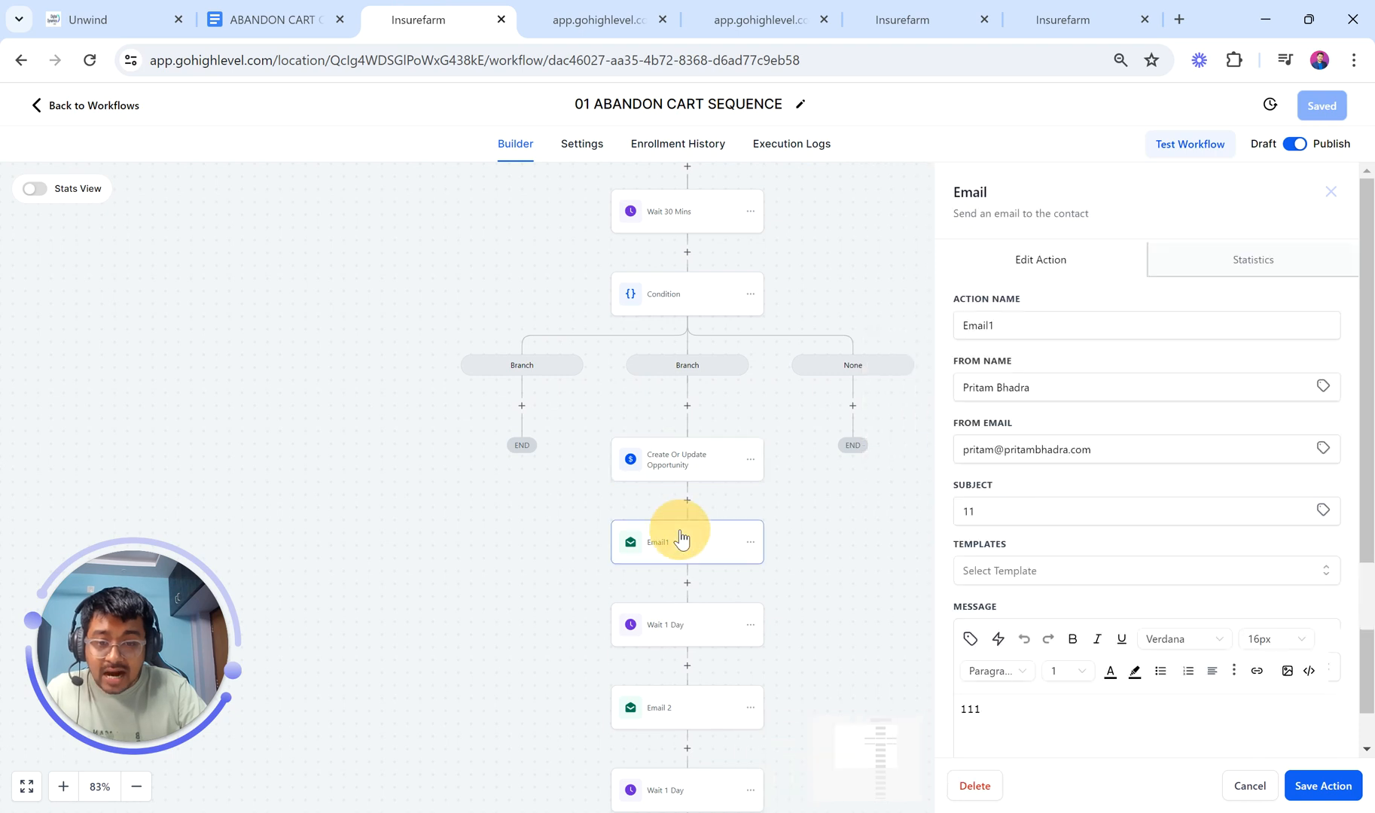
pyautogui.click(681, 636)
pyautogui.click(644, 641)
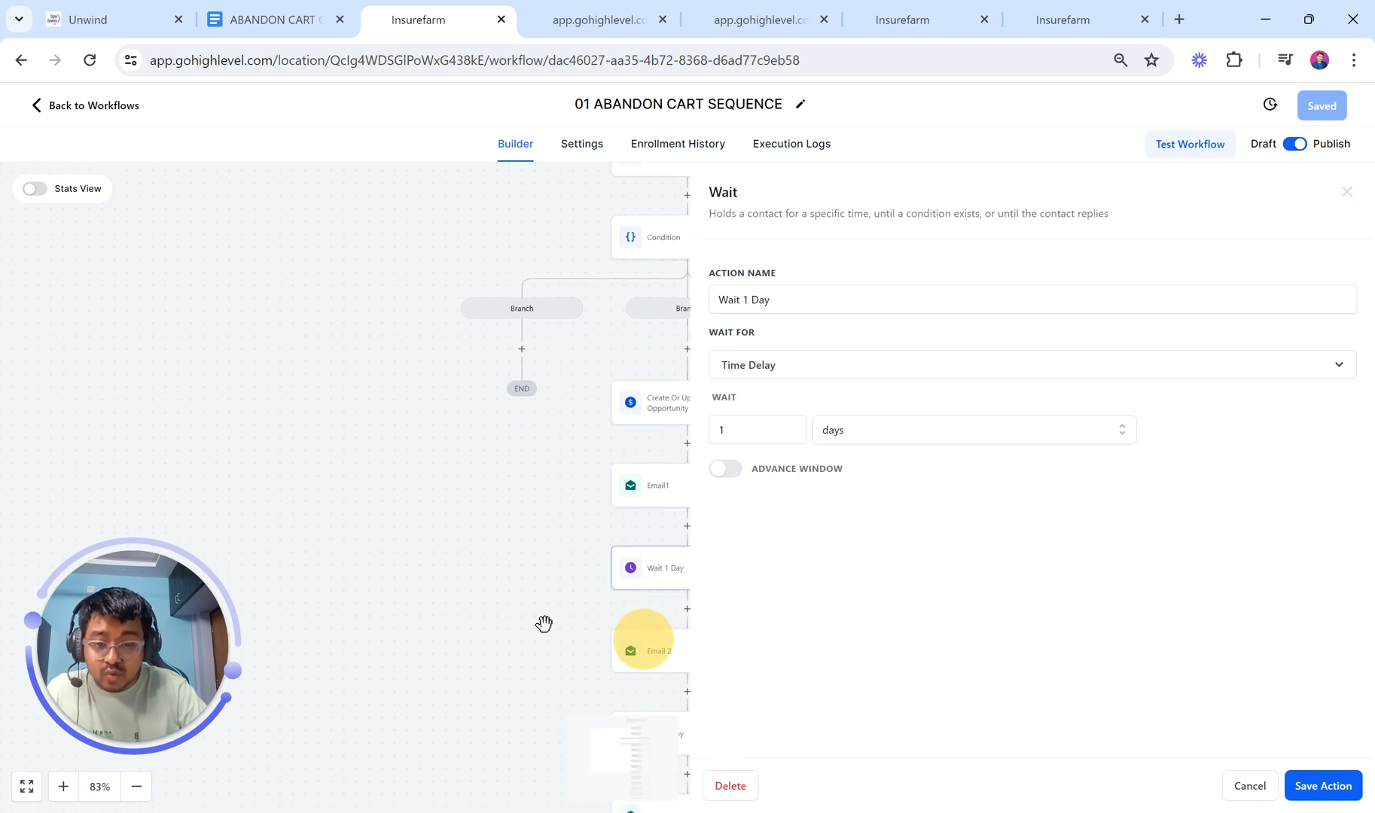
pyautogui.click(1331, 192)
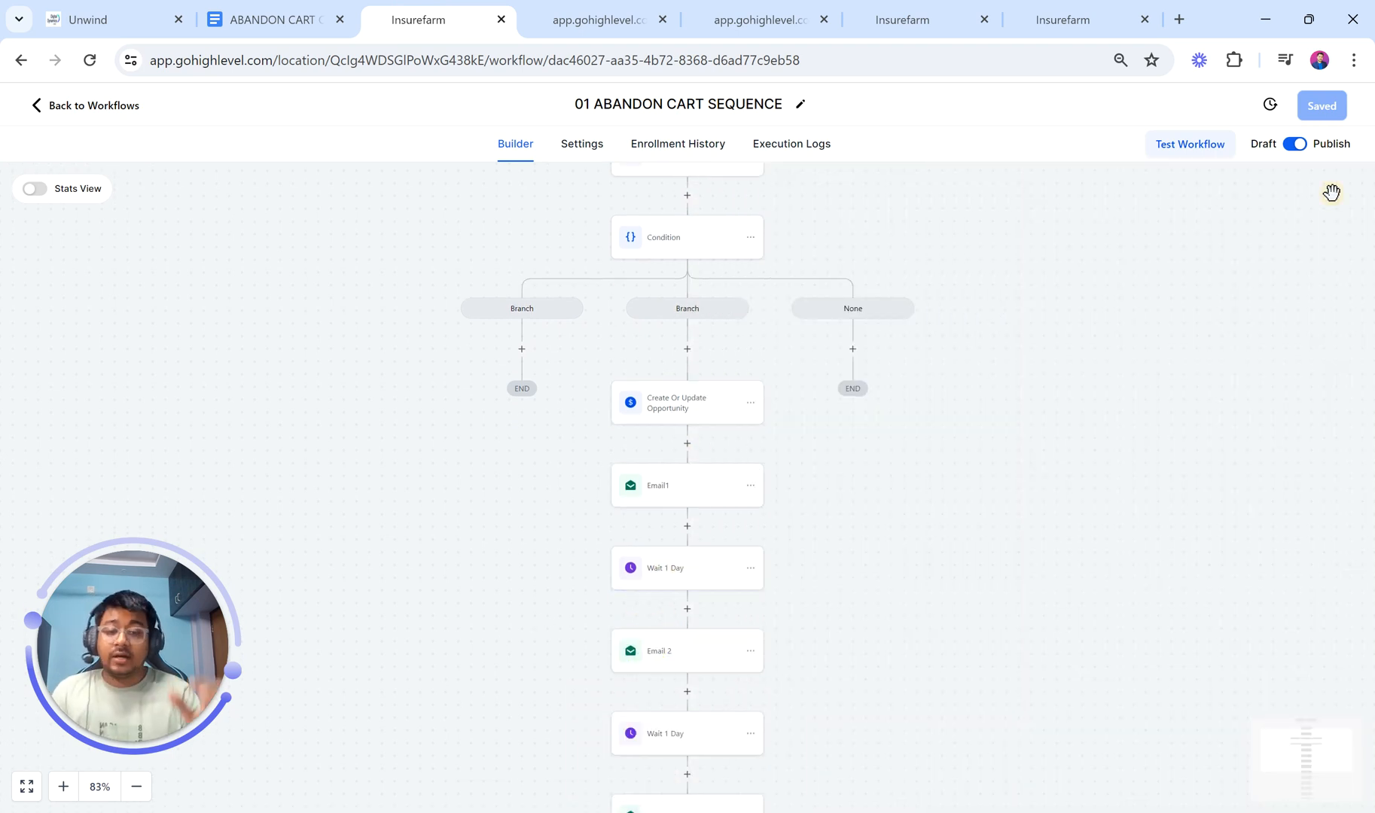
pyautogui.scroll(-6, 958, 616)
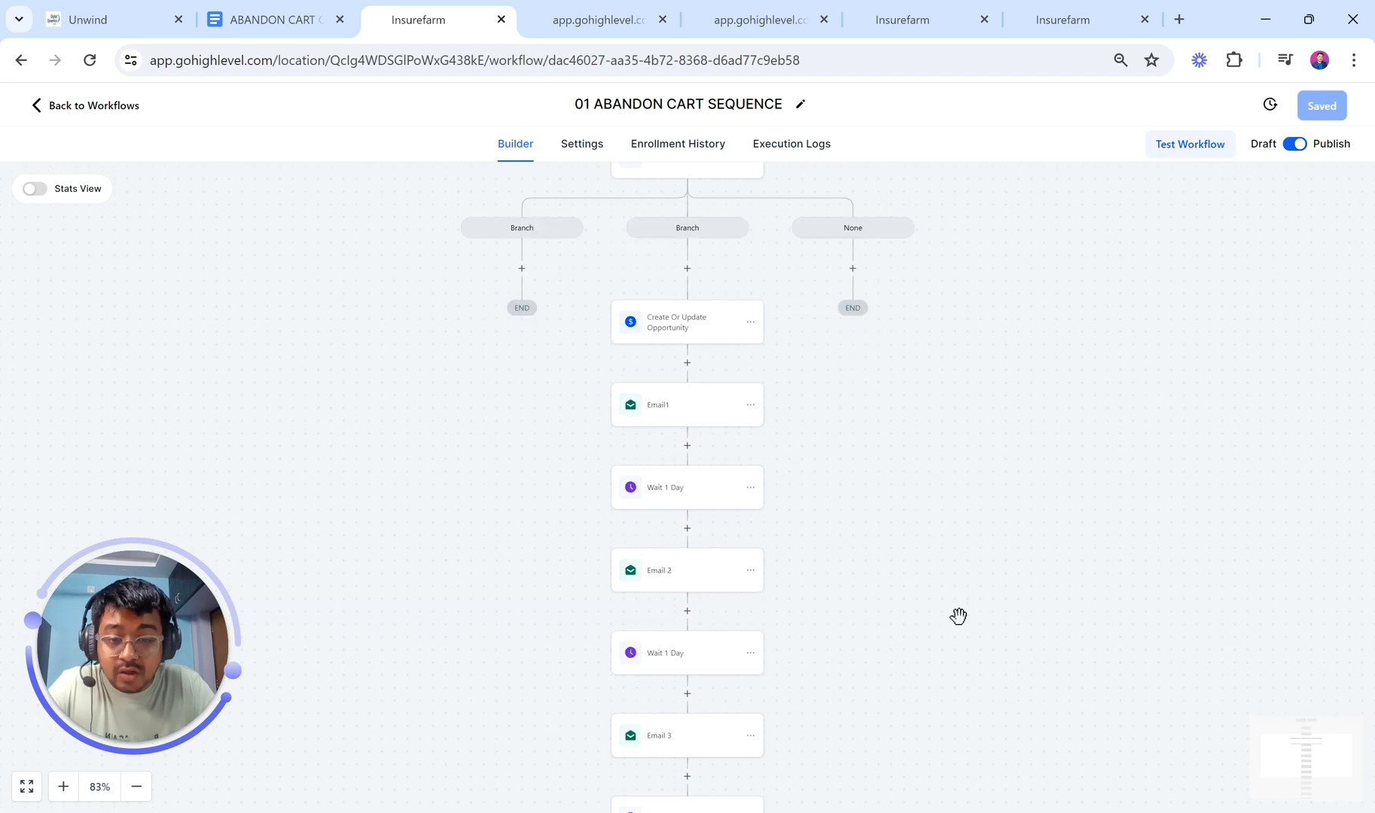
pyautogui.scroll(6, 958, 616)
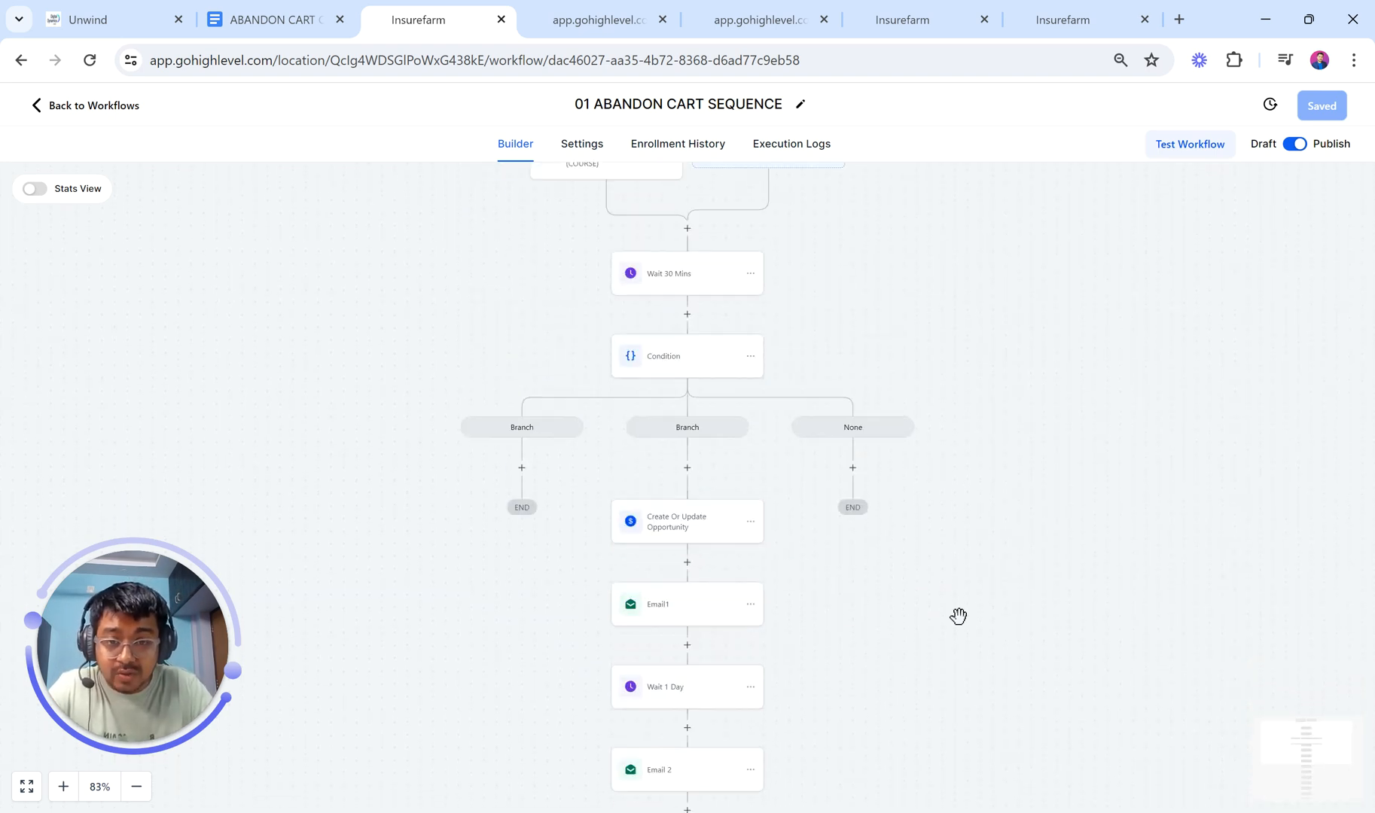
pyautogui.scroll(-1, 957, 615)
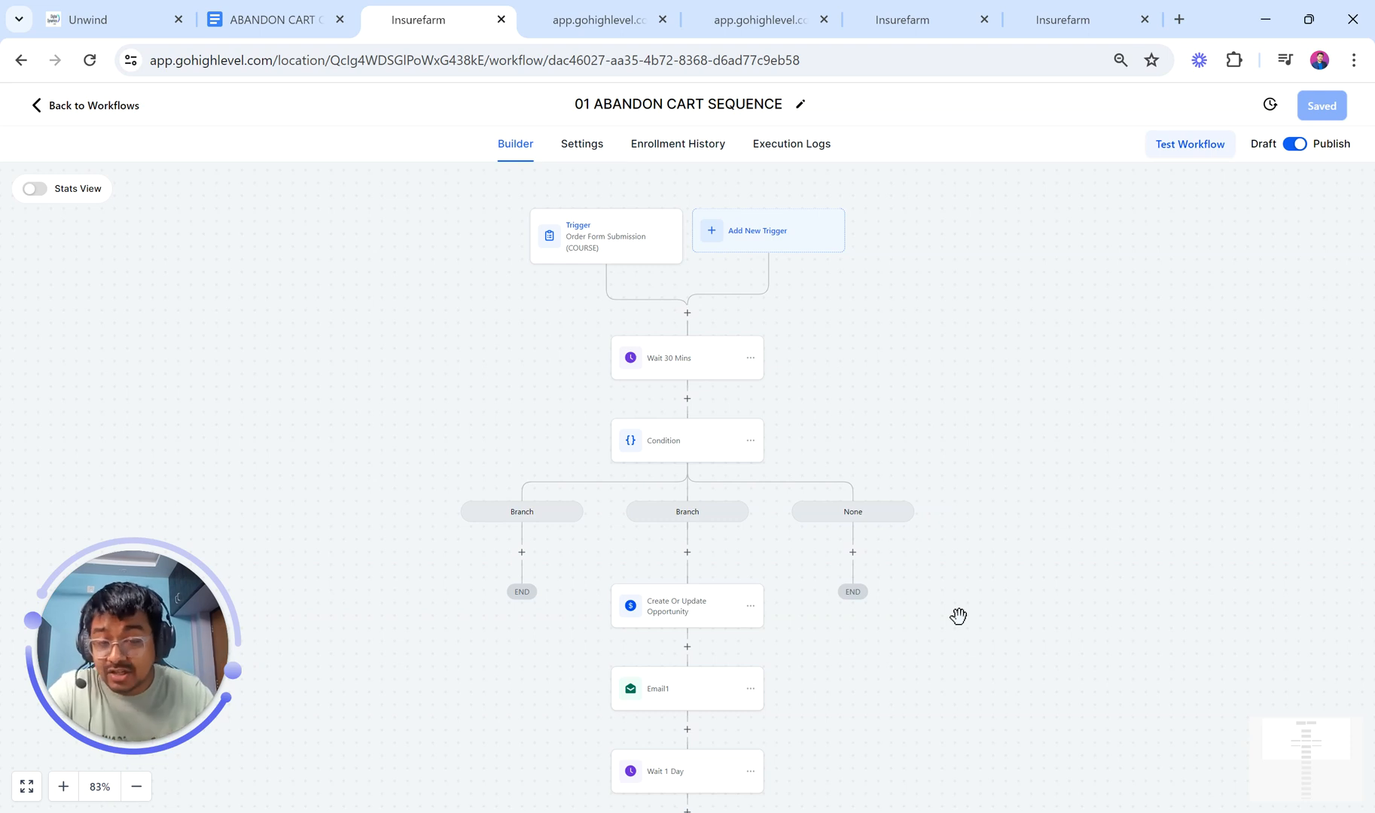
# Step: Return to the ABANDON CART CHECKLIST and scroll up to its Order Form Page bullet
pyautogui.click(309, 19)
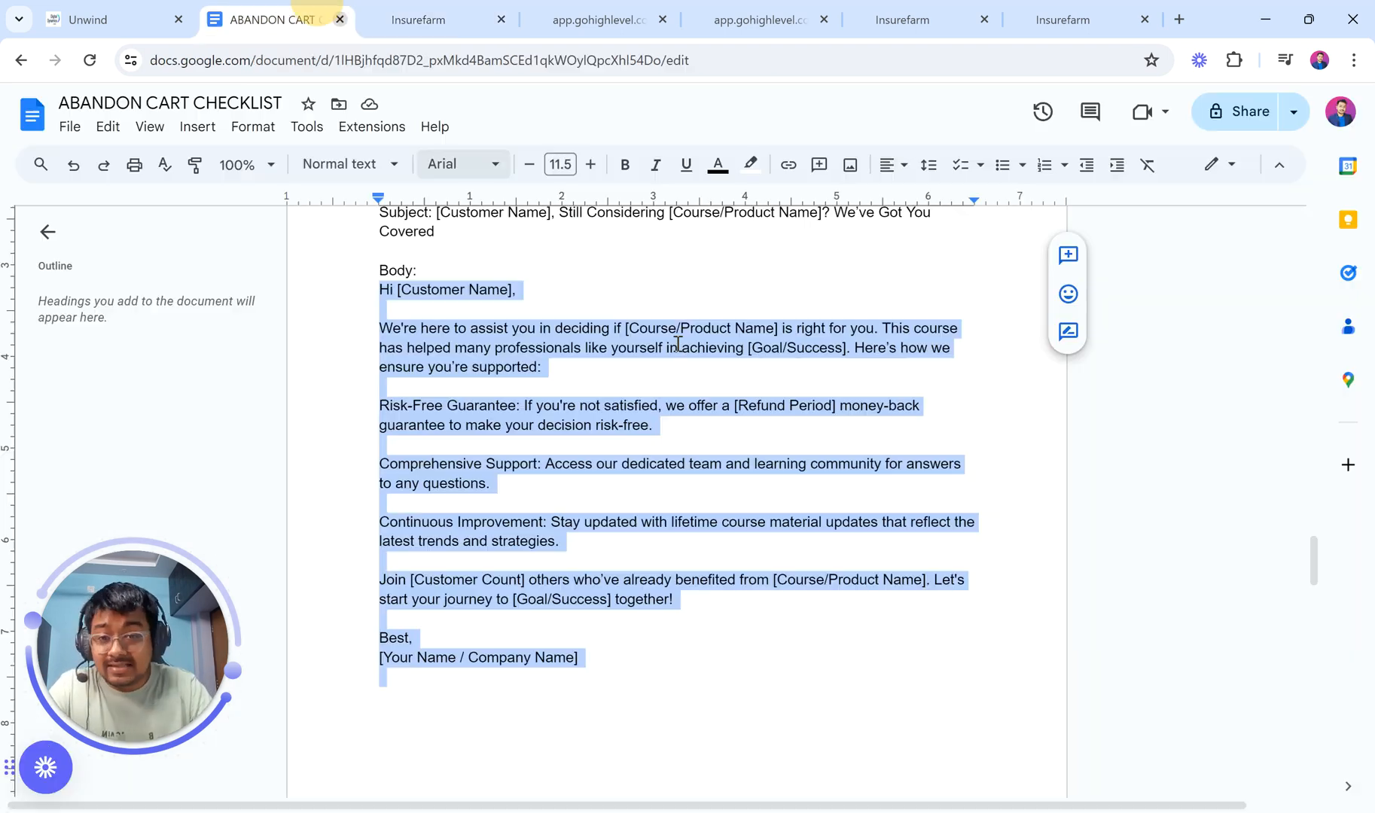
pyautogui.scroll(20, 678, 344)
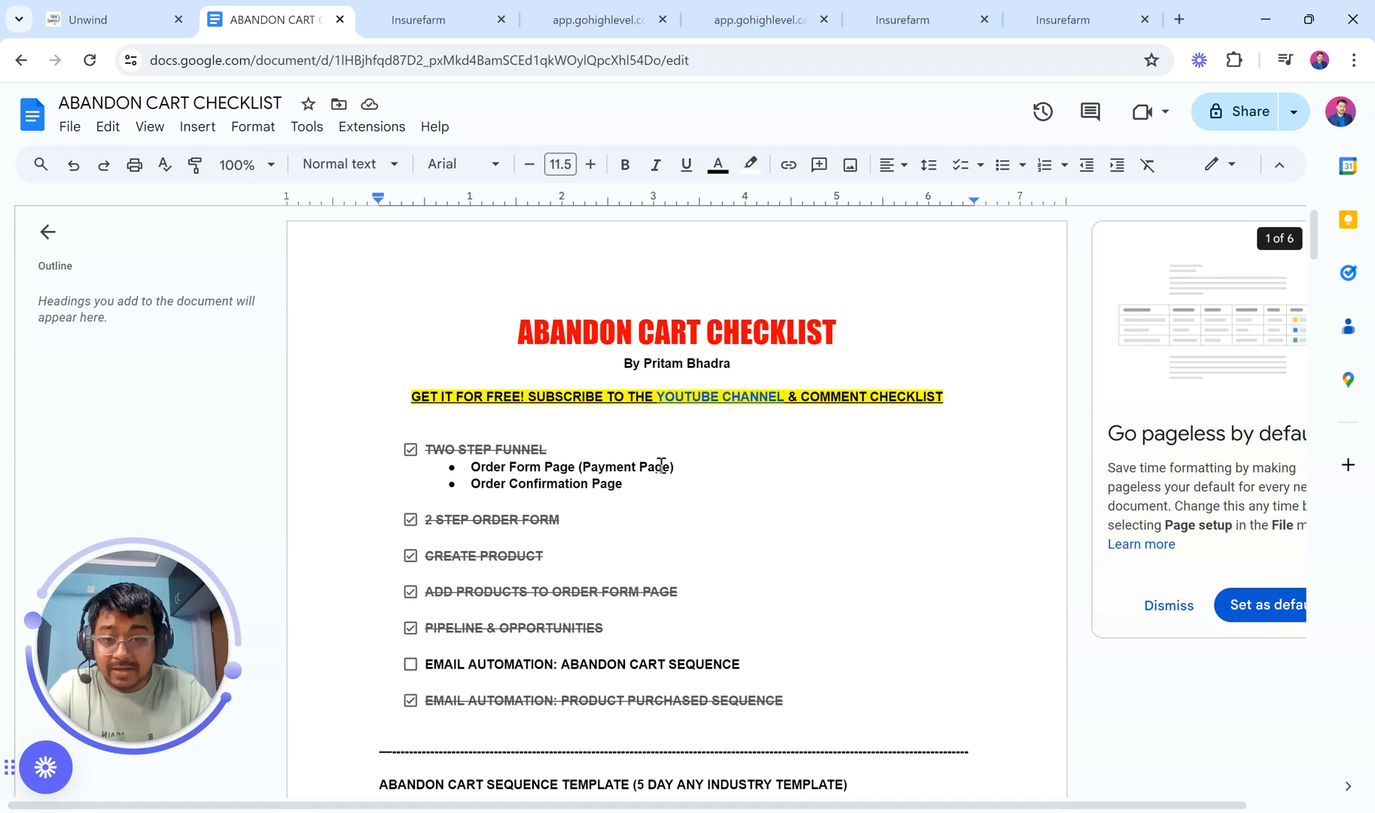
pyautogui.click(661, 465)
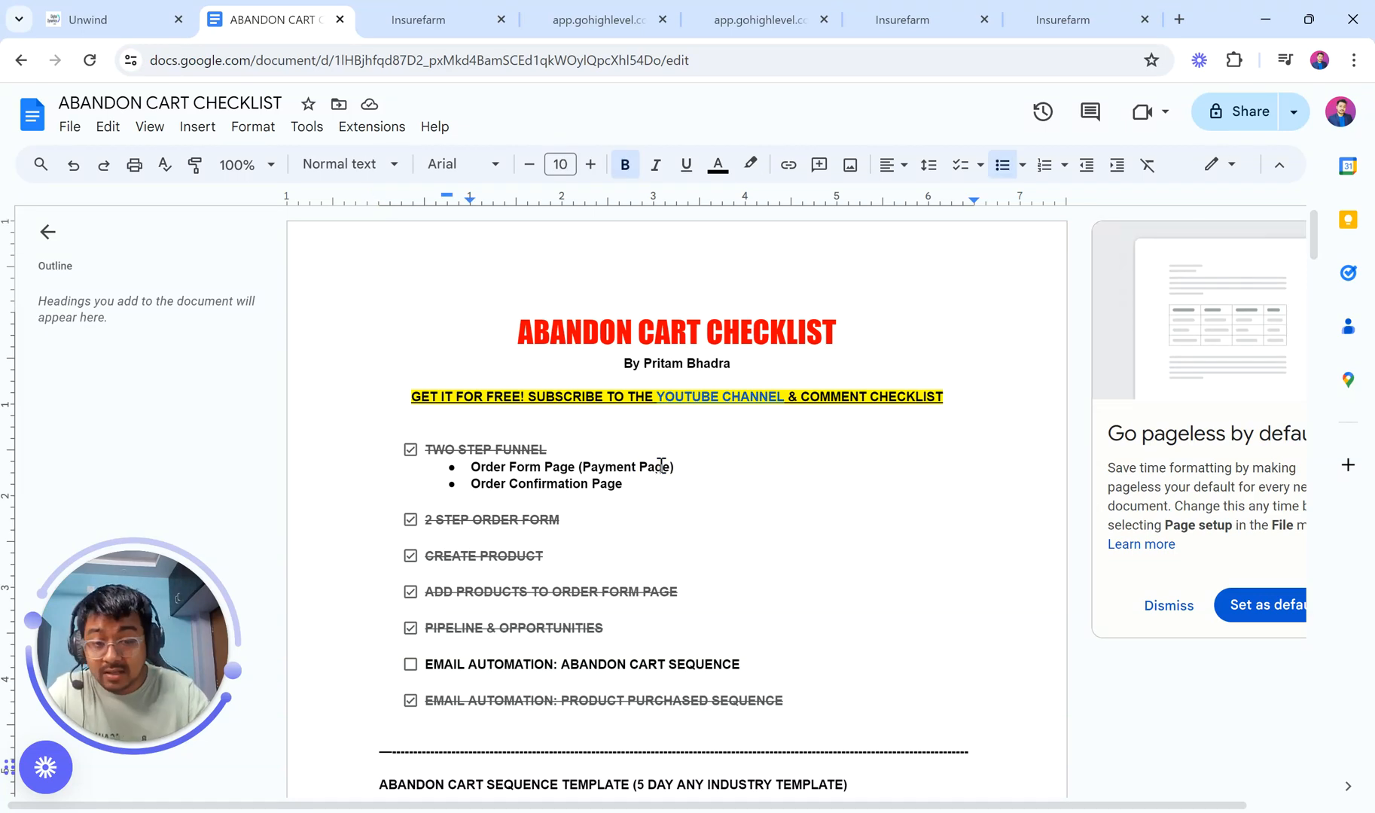